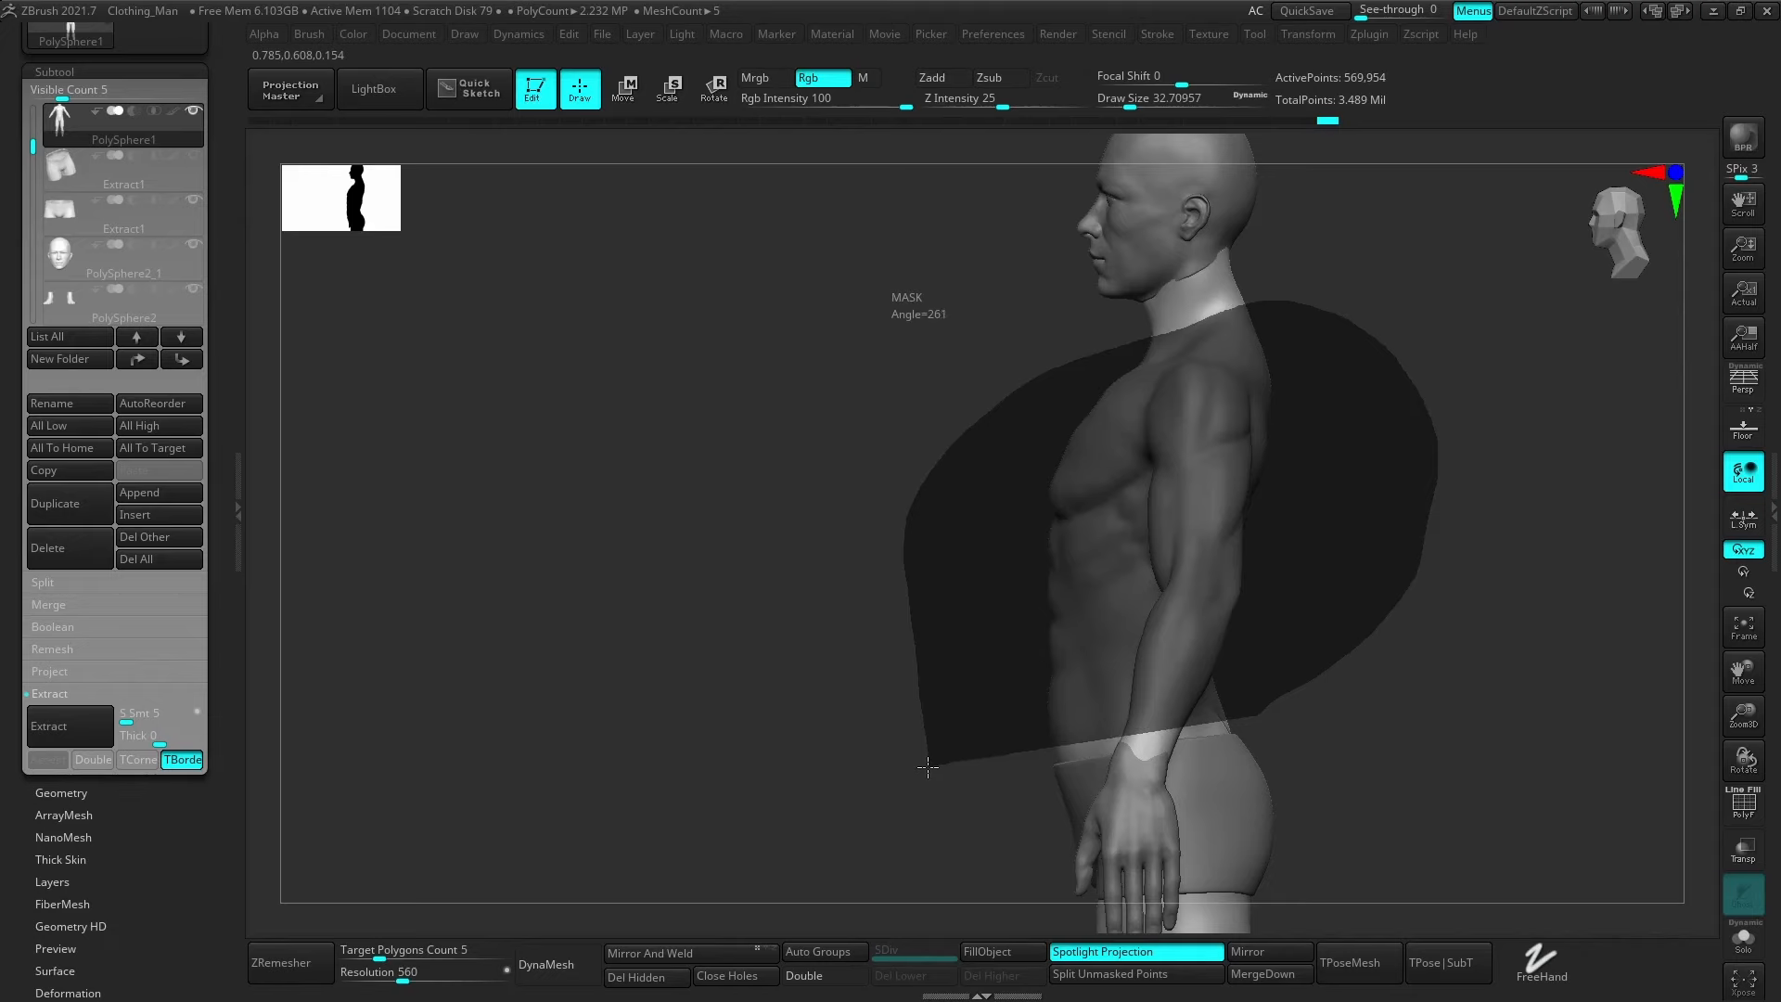
Switch to a freehand masking brush and erase the mask around the base of the neck to shape the shirt's neckline.
{"action": "mouse_move", "coordinate": [1042, 481]}
{"action": "left_mouse_down", "text": "shift"}
{"action": "mouse_move", "coordinate": [1137, 608]}
{"action": "mouse_move", "coordinate": [1214, 524]}
{"action": "mouse_move", "coordinate": [1534, 755]}
{"action": "mouse_move", "coordinate": [1173, 436]}
{"action": "mouse_move", "coordinate": [1167, 399]}
{"action": "left_mouse_up", "text": "shift"}
{"action": "left_click_drag", "start_coordinate": [1254, 360], "coordinate": [1065, 425], "text": "alt"}
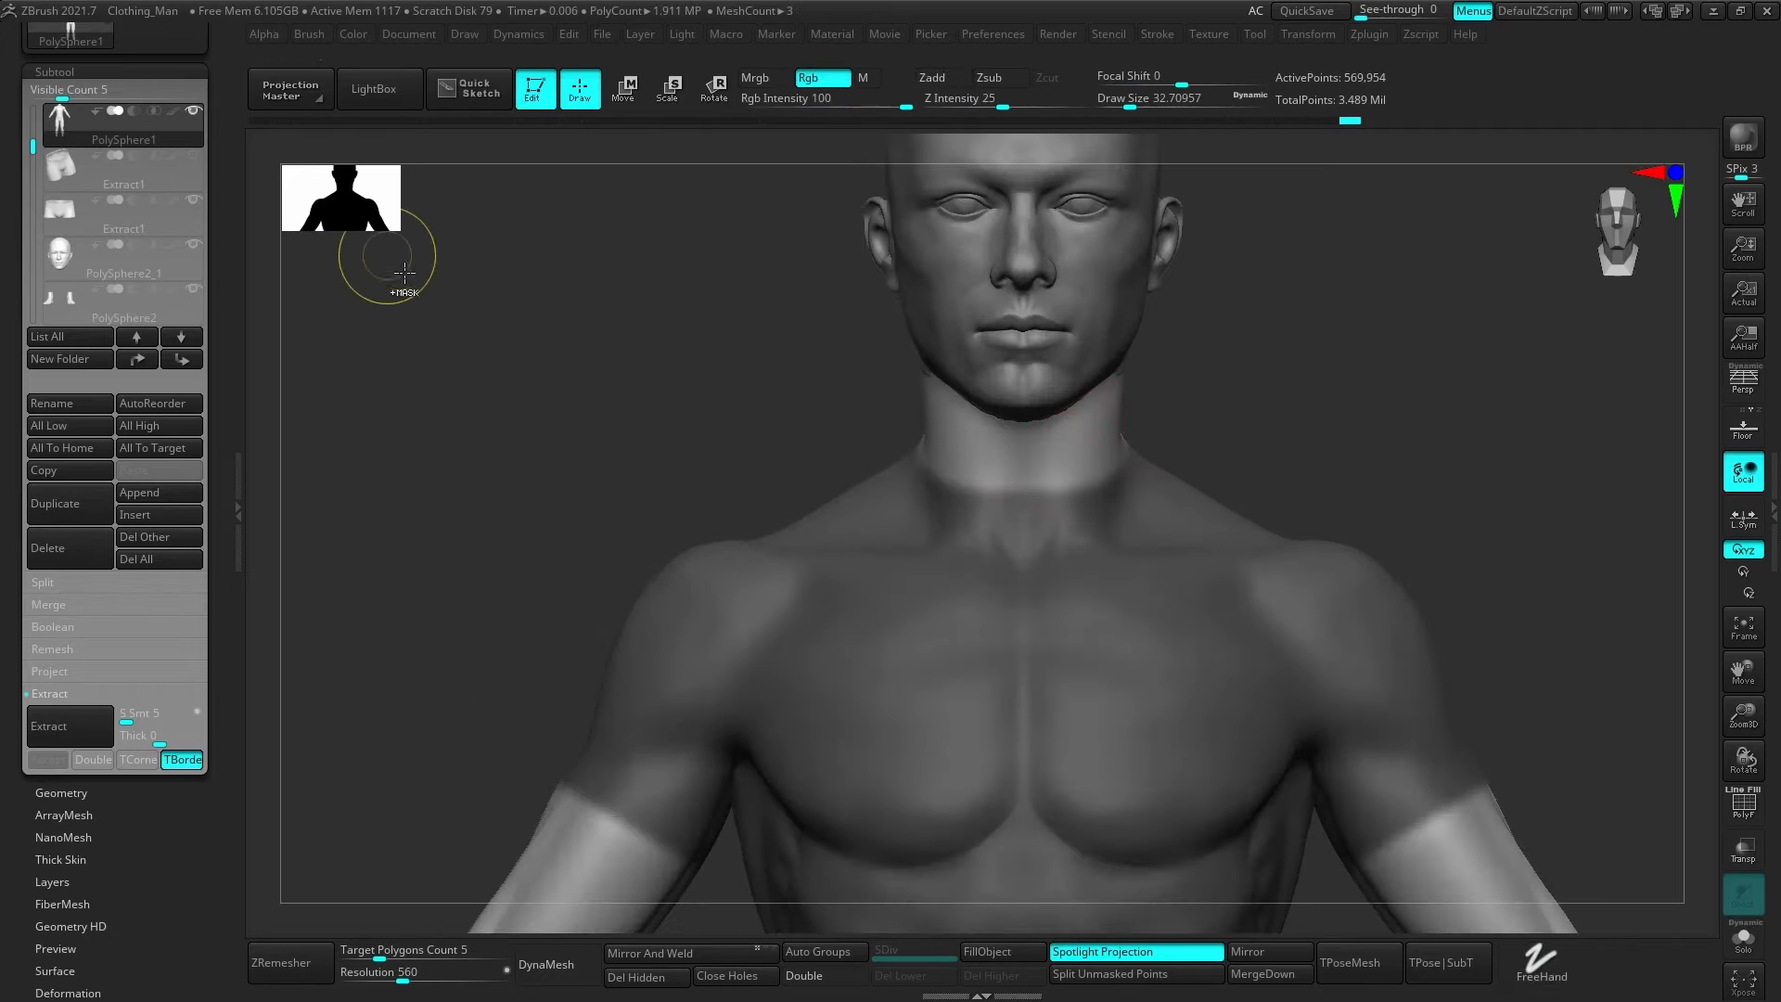
{"action": "left_click", "coordinate": [309, 35]}
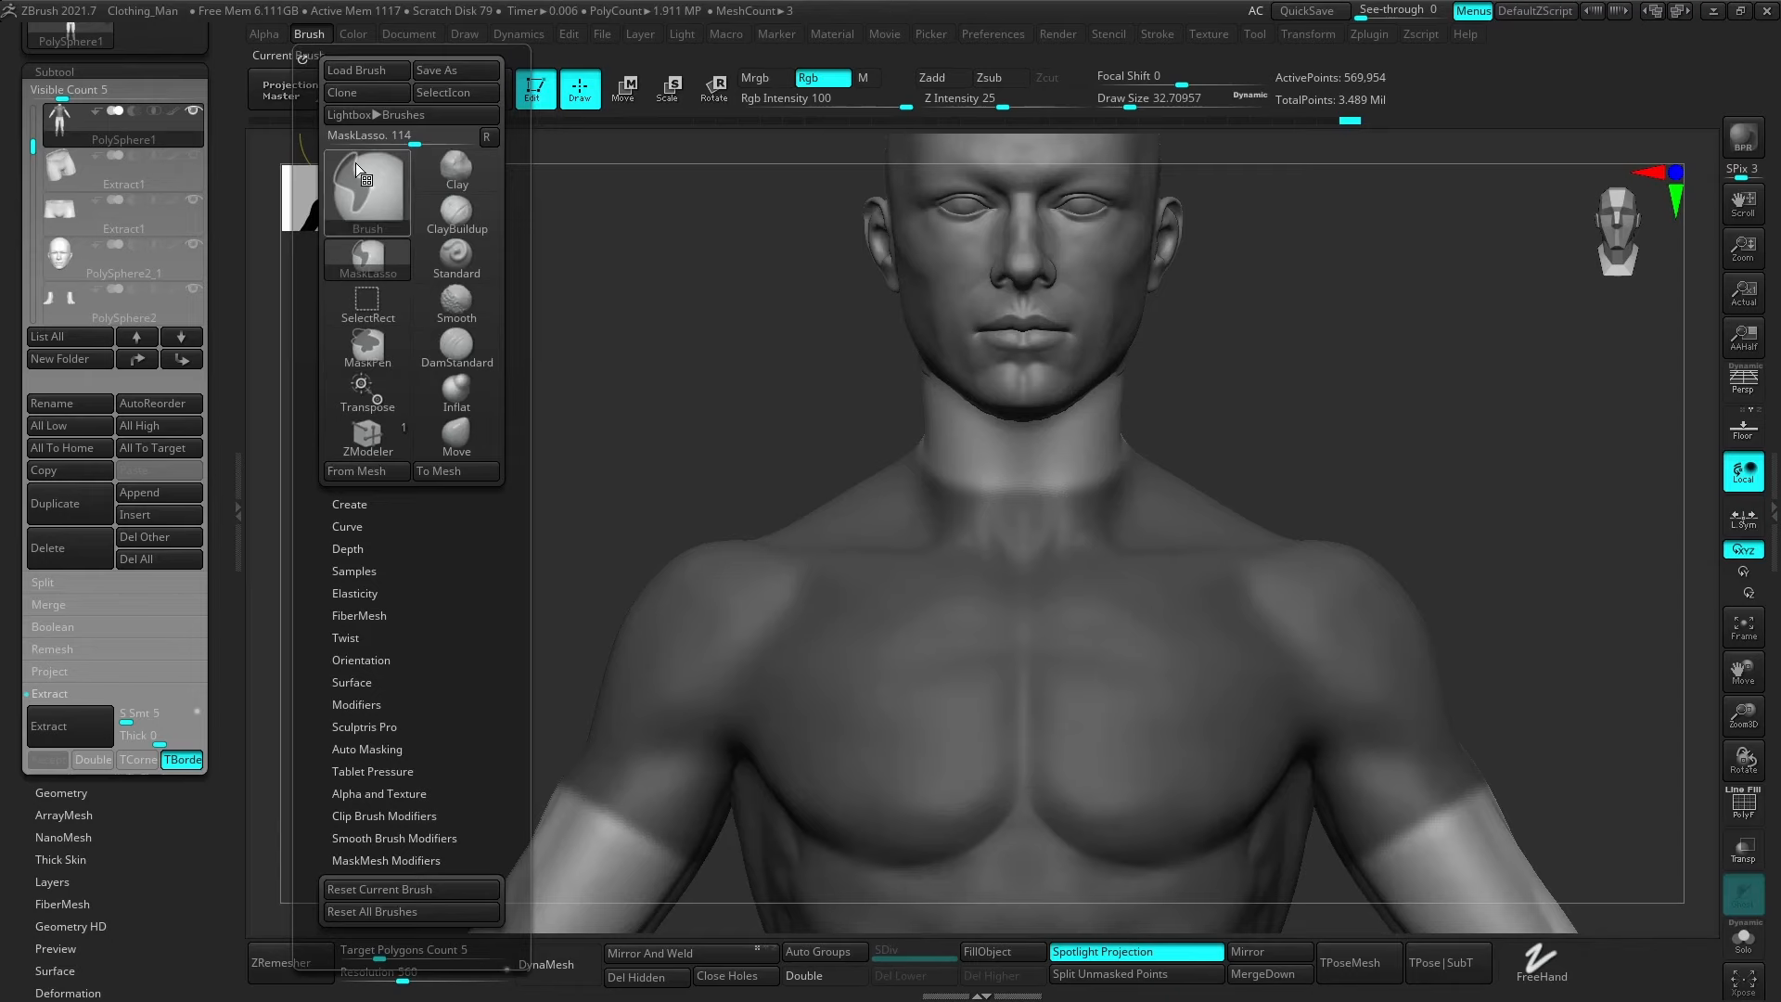
{"action": "left_click", "coordinate": [369, 185]}
{"action": "left_click", "coordinate": [756, 372]}
{"action": "mouse_move", "coordinate": [1094, 459]}
{"action": "right_mouse_down"}
{"action": "mouse_move", "coordinate": [1039, 469]}
{"action": "mouse_move", "coordinate": [1120, 449]}
{"action": "right_mouse_up"}
{"action": "mouse_move", "coordinate": [1057, 486]}
{"action": "left_mouse_down", "text": "ctrl+alt"}
{"action": "mouse_move", "coordinate": [1072, 492]}
{"action": "mouse_move", "coordinate": [1007, 517]}
{"action": "mouse_move", "coordinate": [1053, 531]}
{"action": "mouse_move", "coordinate": [1119, 464]}
{"action": "mouse_move", "coordinate": [1149, 395]}
{"action": "left_mouse_up", "text": "ctrl+alt"}
{"action": "mouse_move", "coordinate": [1206, 431]}
{"action": "right_mouse_down"}
{"action": "mouse_move", "coordinate": [1144, 481]}
{"action": "mouse_move", "coordinate": [1179, 489]}
{"action": "mouse_move", "coordinate": [1056, 429]}
{"action": "right_mouse_up"}
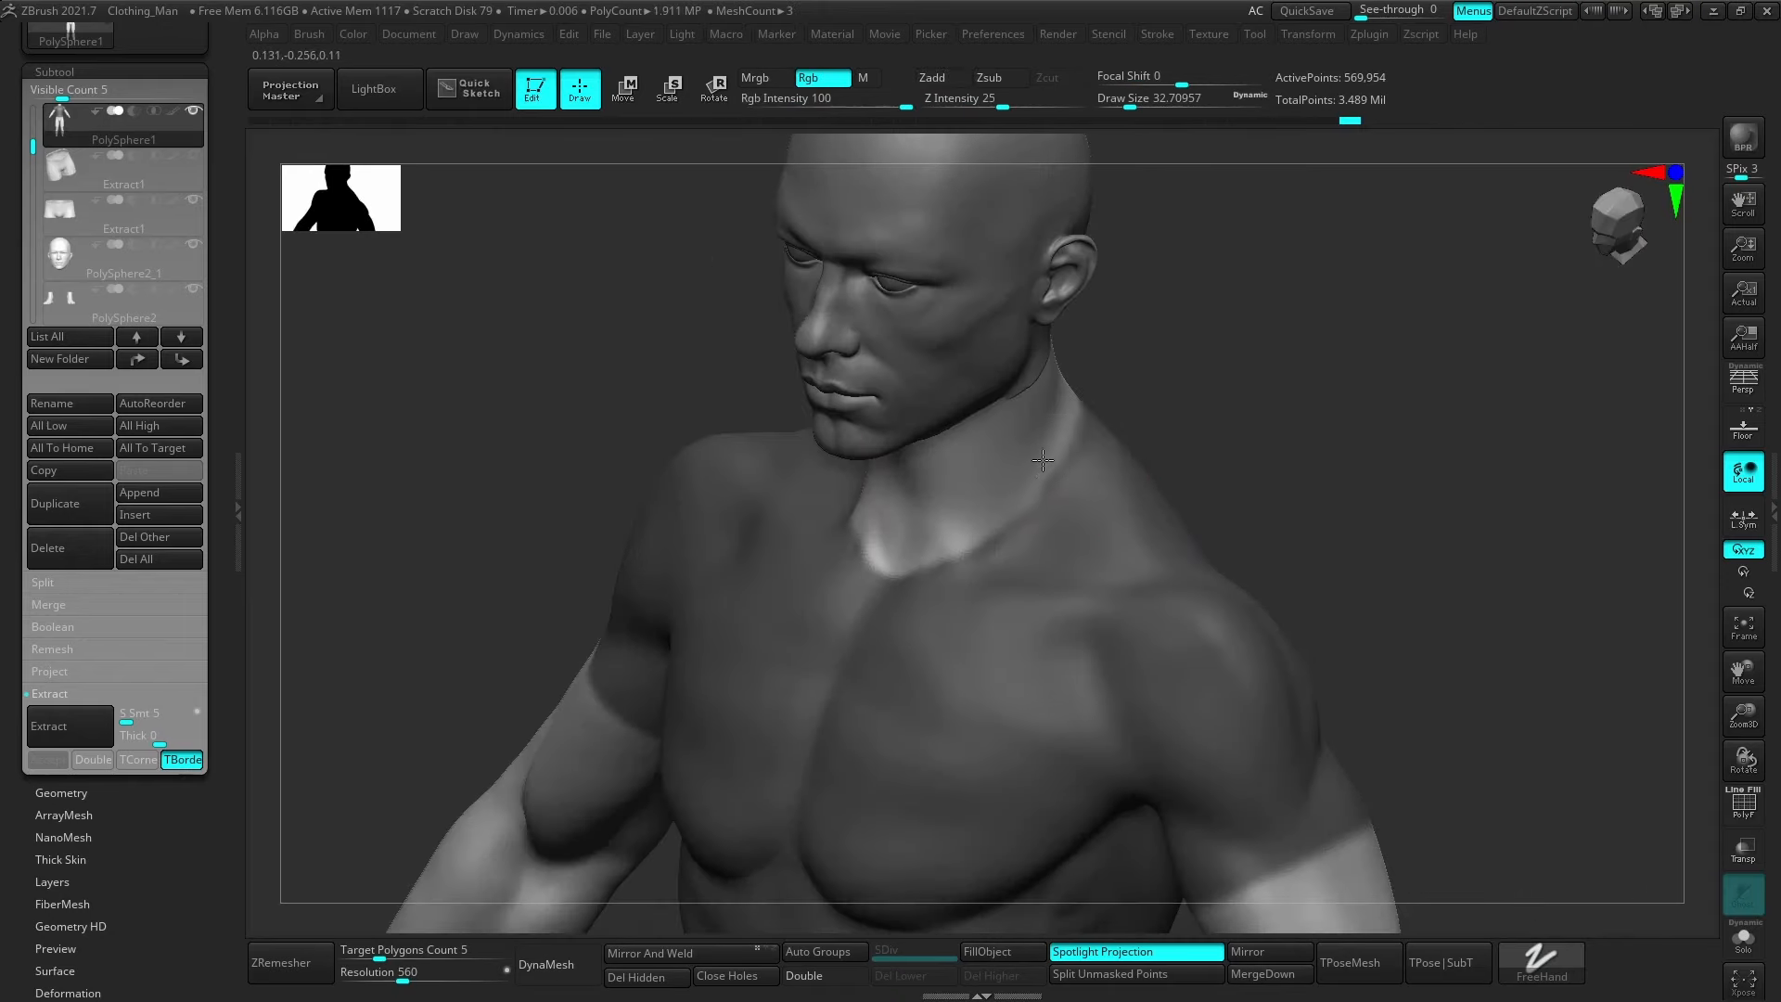
{"action": "right_click_drag", "start_coordinate": [1009, 504], "coordinate": [1037, 540], "text": "shift"}
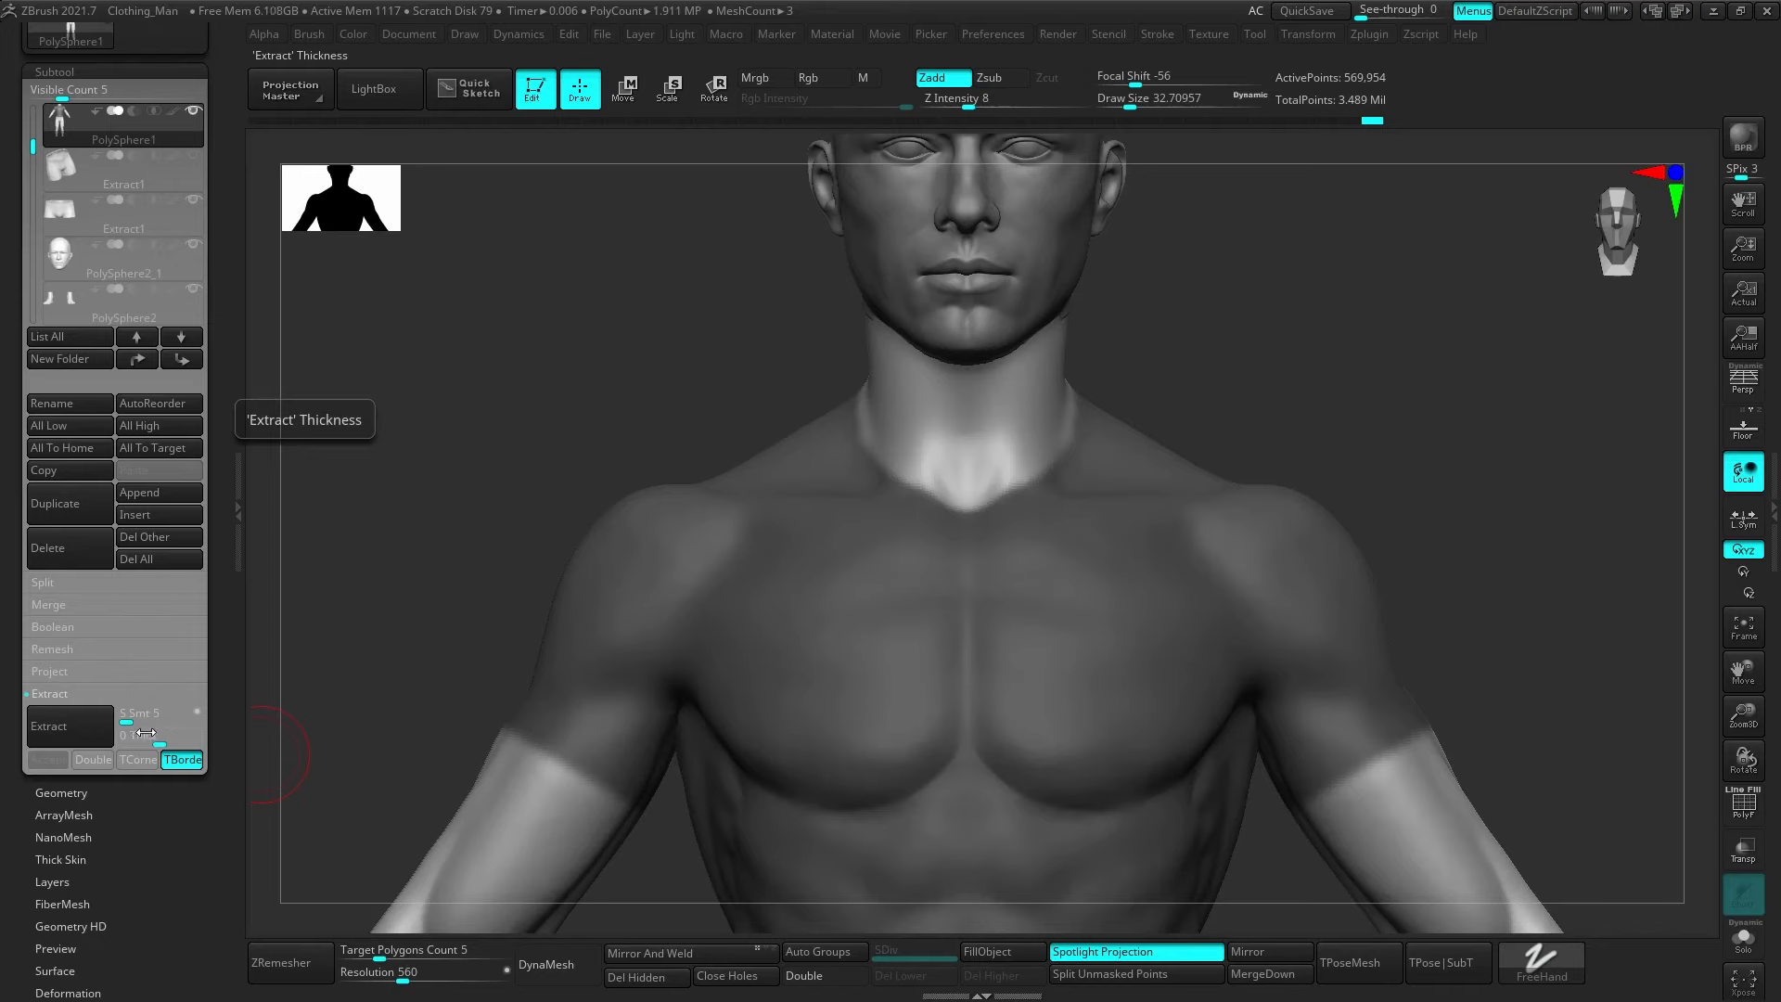
Extract the masked torso with thickness 0 as a separate shirt subtool and clear the mask on it.
{"action": "left_click", "coordinate": [62, 729]}
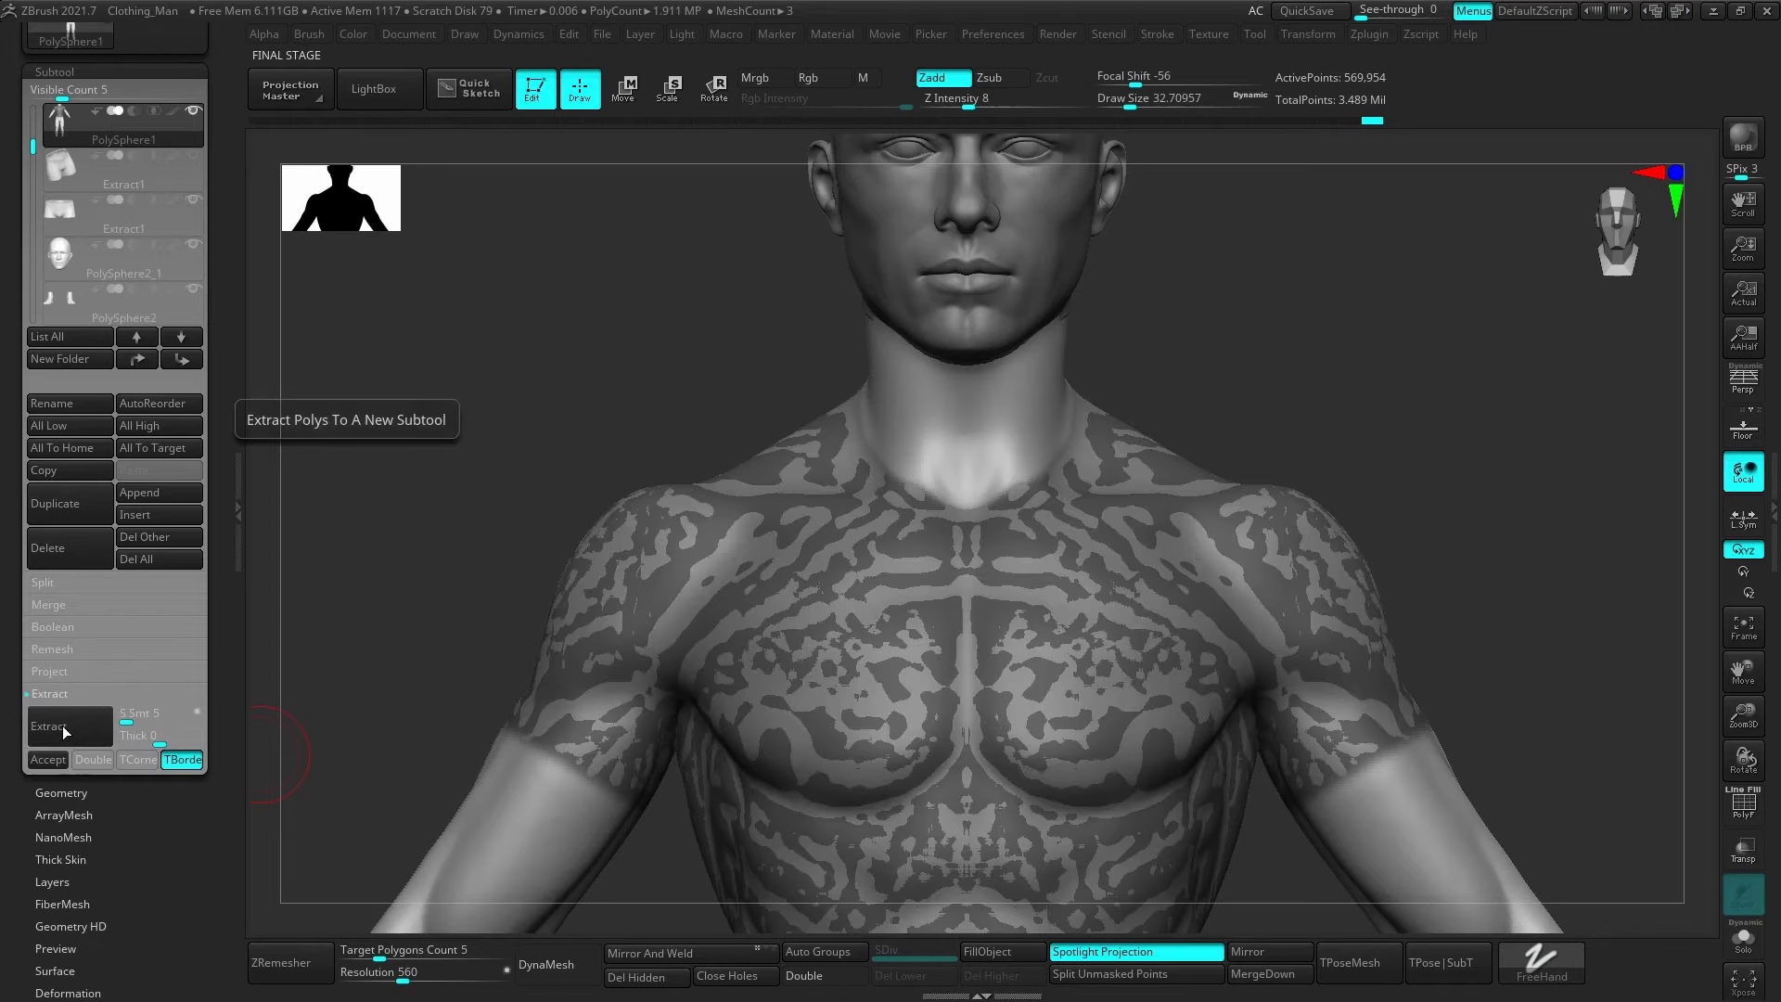
{"action": "left_click", "coordinate": [48, 761]}
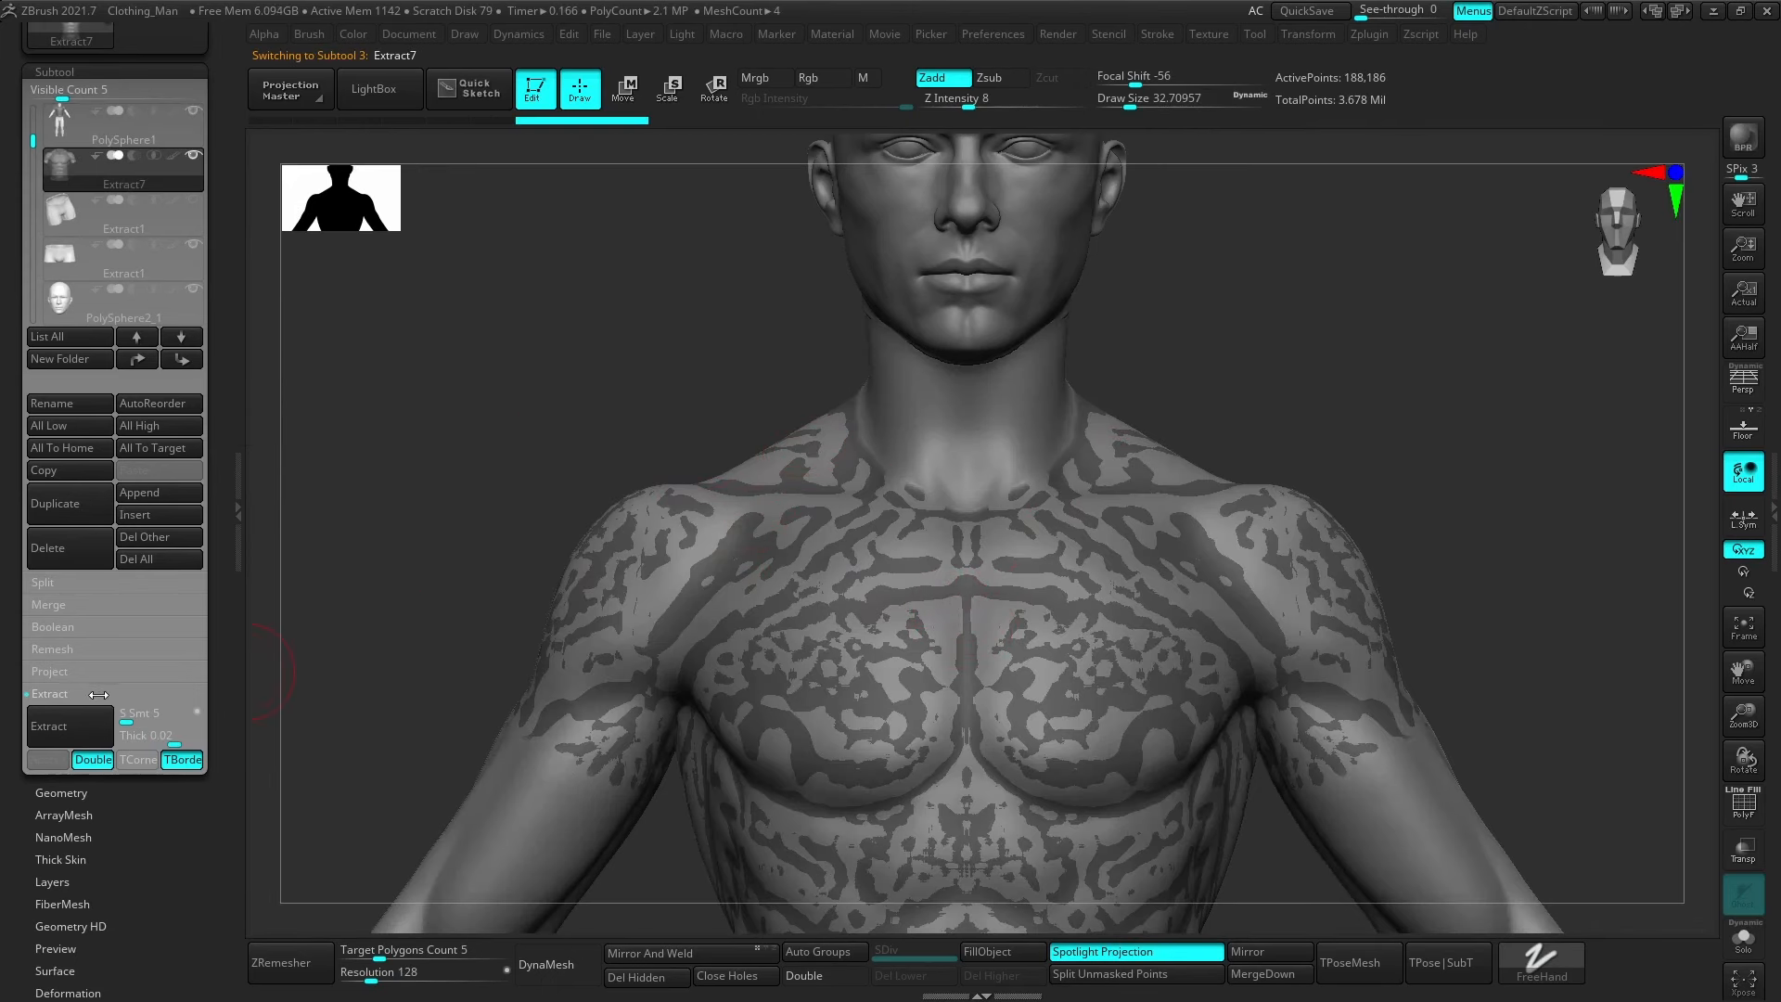
{"action": "right_click_drag", "start_coordinate": [908, 483], "coordinate": [1240, 489], "text": "alt"}
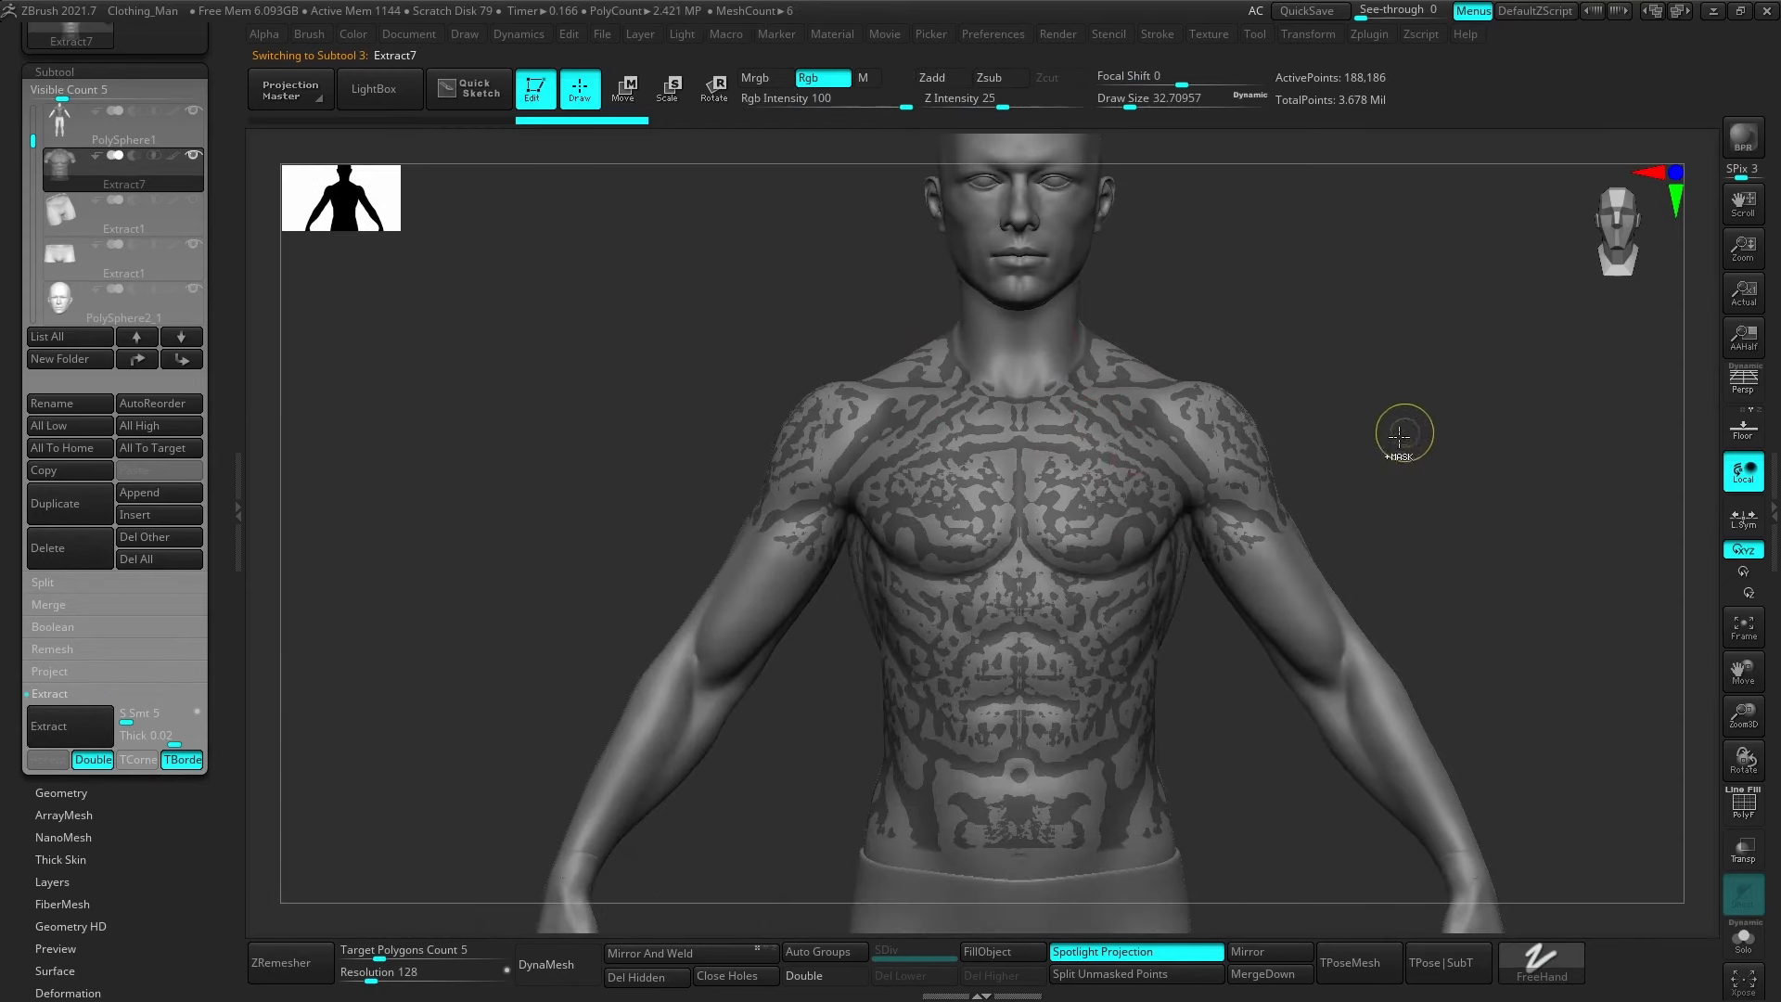
{"action": "left_click", "coordinate": [1363, 520], "text": "ctrl"}
{"action": "left_click_drag", "start_coordinate": [1312, 409], "coordinate": [1378, 406]}
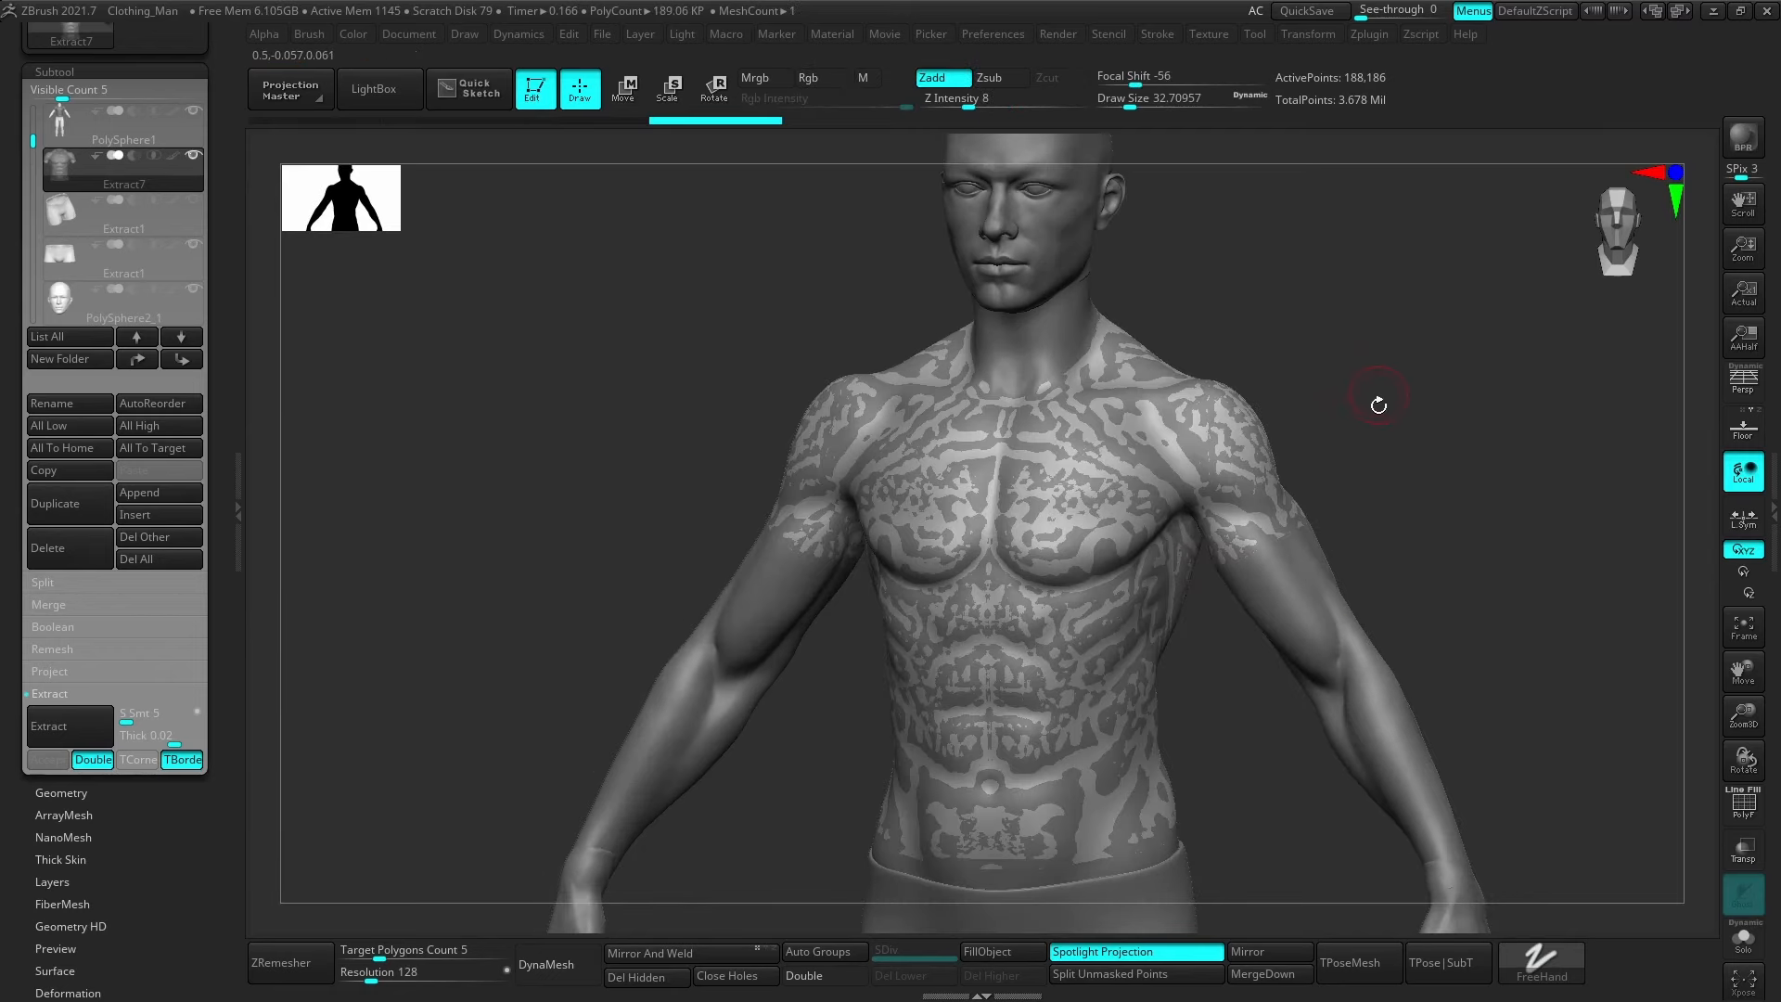
Isolate the extracted shirt and remesh it with ZRemesher at a target polygons count of 1.
{"action": "left_click", "coordinate": [1744, 937]}
{"action": "left_click_drag", "start_coordinate": [1233, 509], "coordinate": [986, 667]}
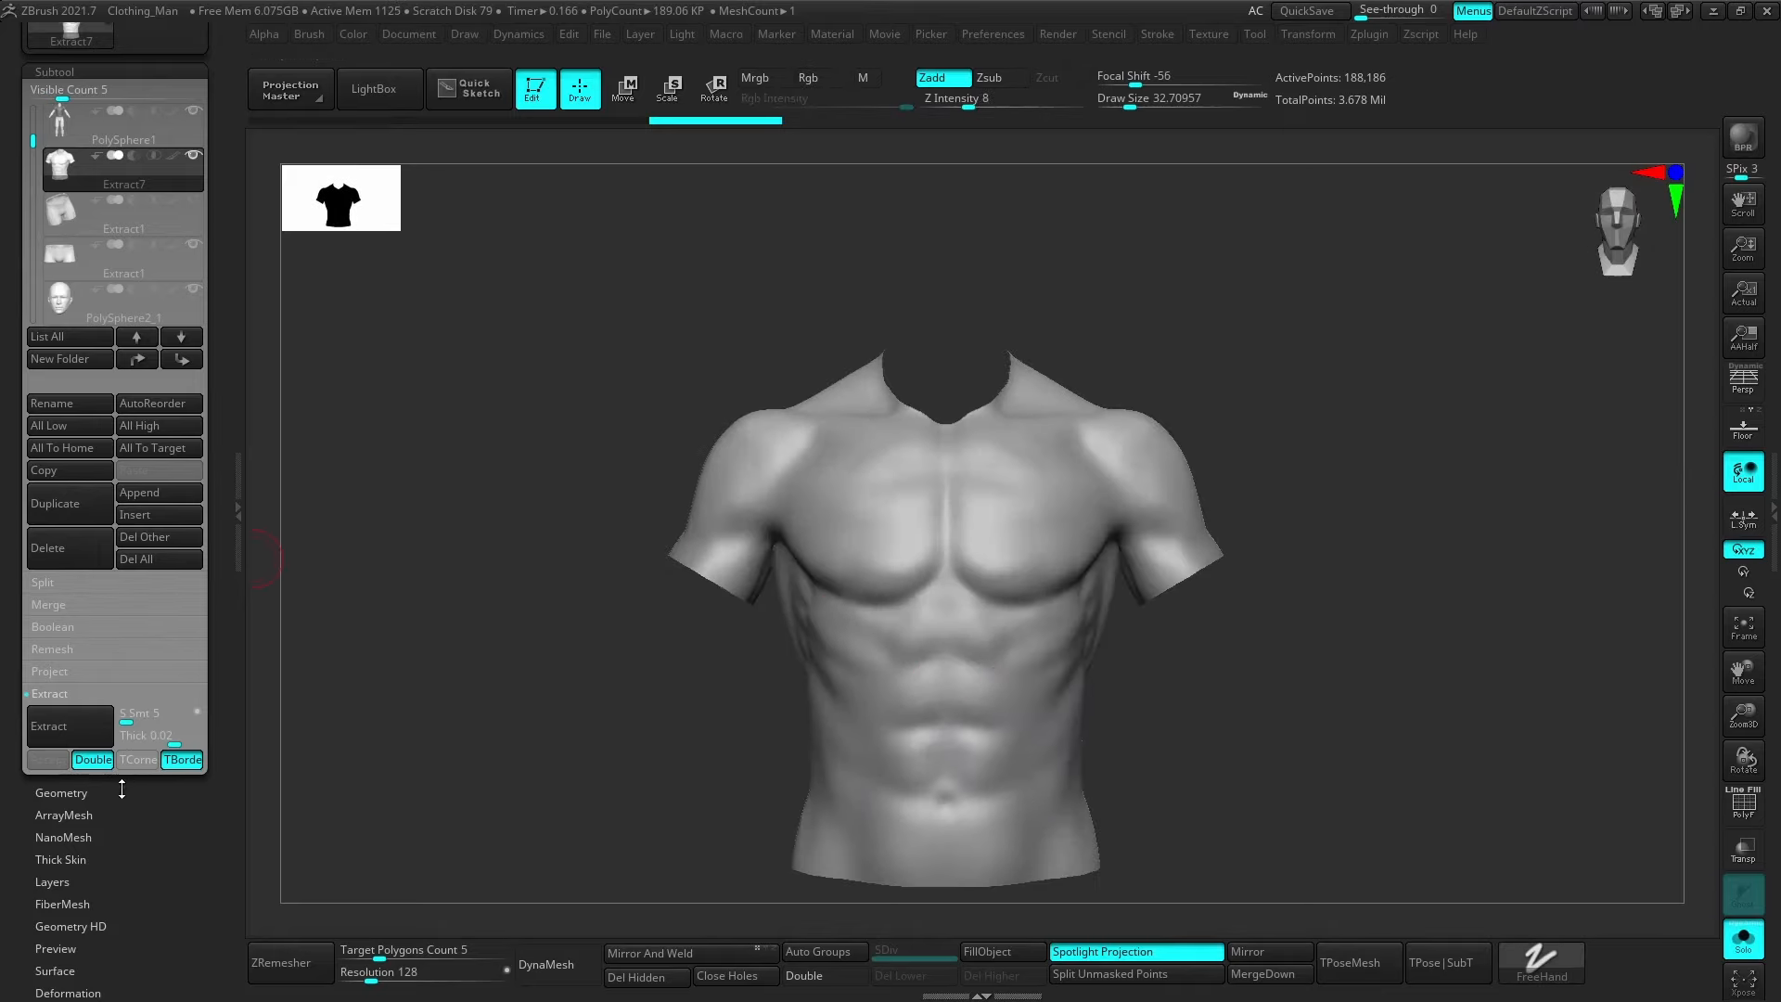
{"action": "left_click", "coordinate": [76, 793]}
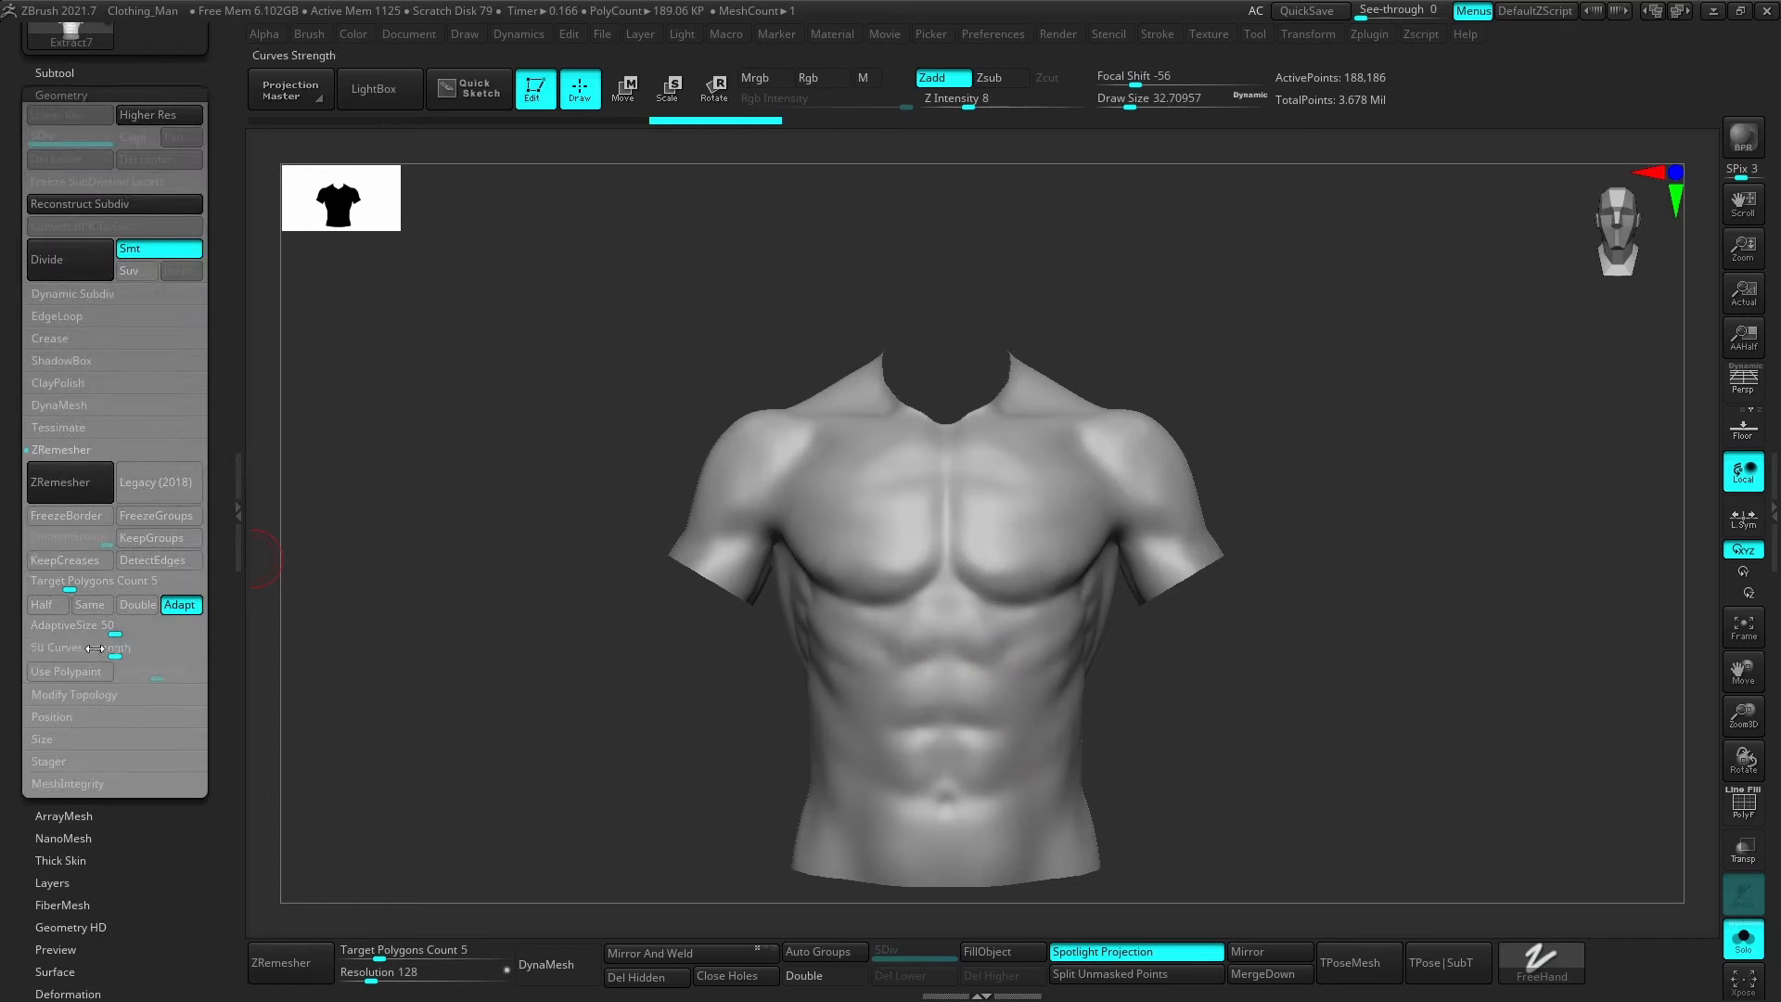
{"action": "left_click", "coordinate": [61, 449]}
{"action": "left_click", "coordinate": [61, 449]}
{"action": "left_click_drag", "start_coordinate": [114, 581], "coordinate": [47, 585]}
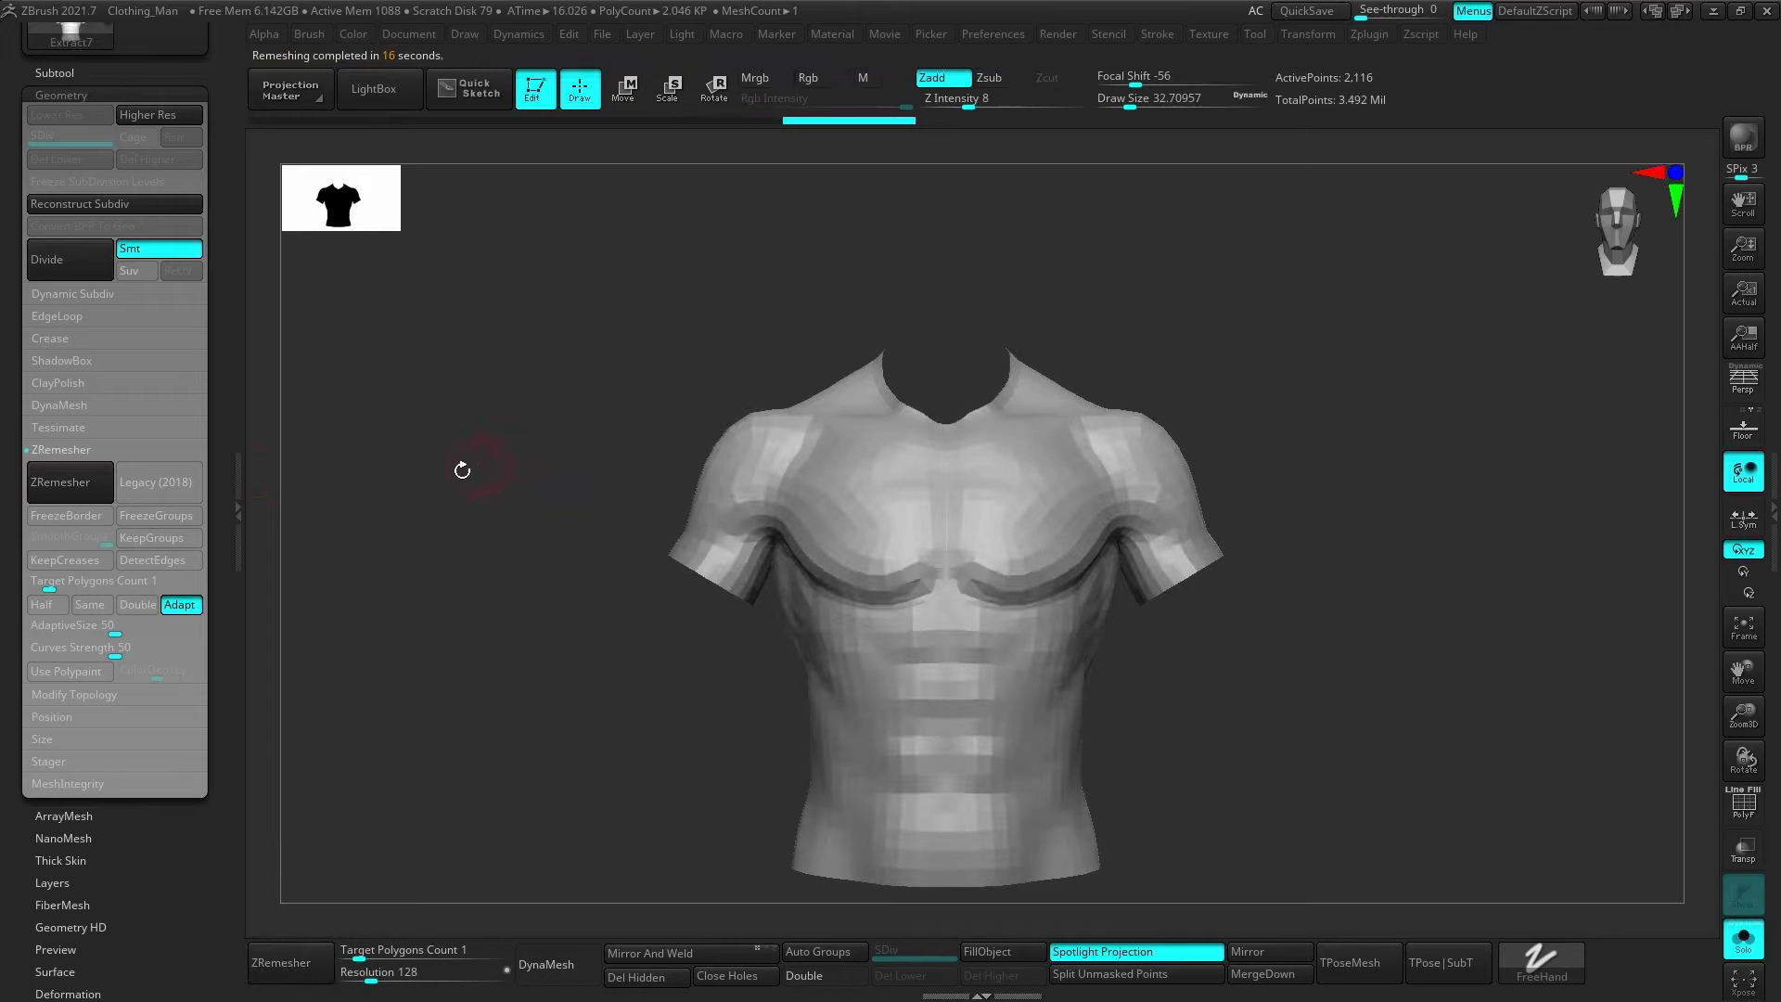
Display the shirt's wireframe and run ZRemesher again at the same target polygons count.
{"action": "left_click", "coordinate": [78, 317]}
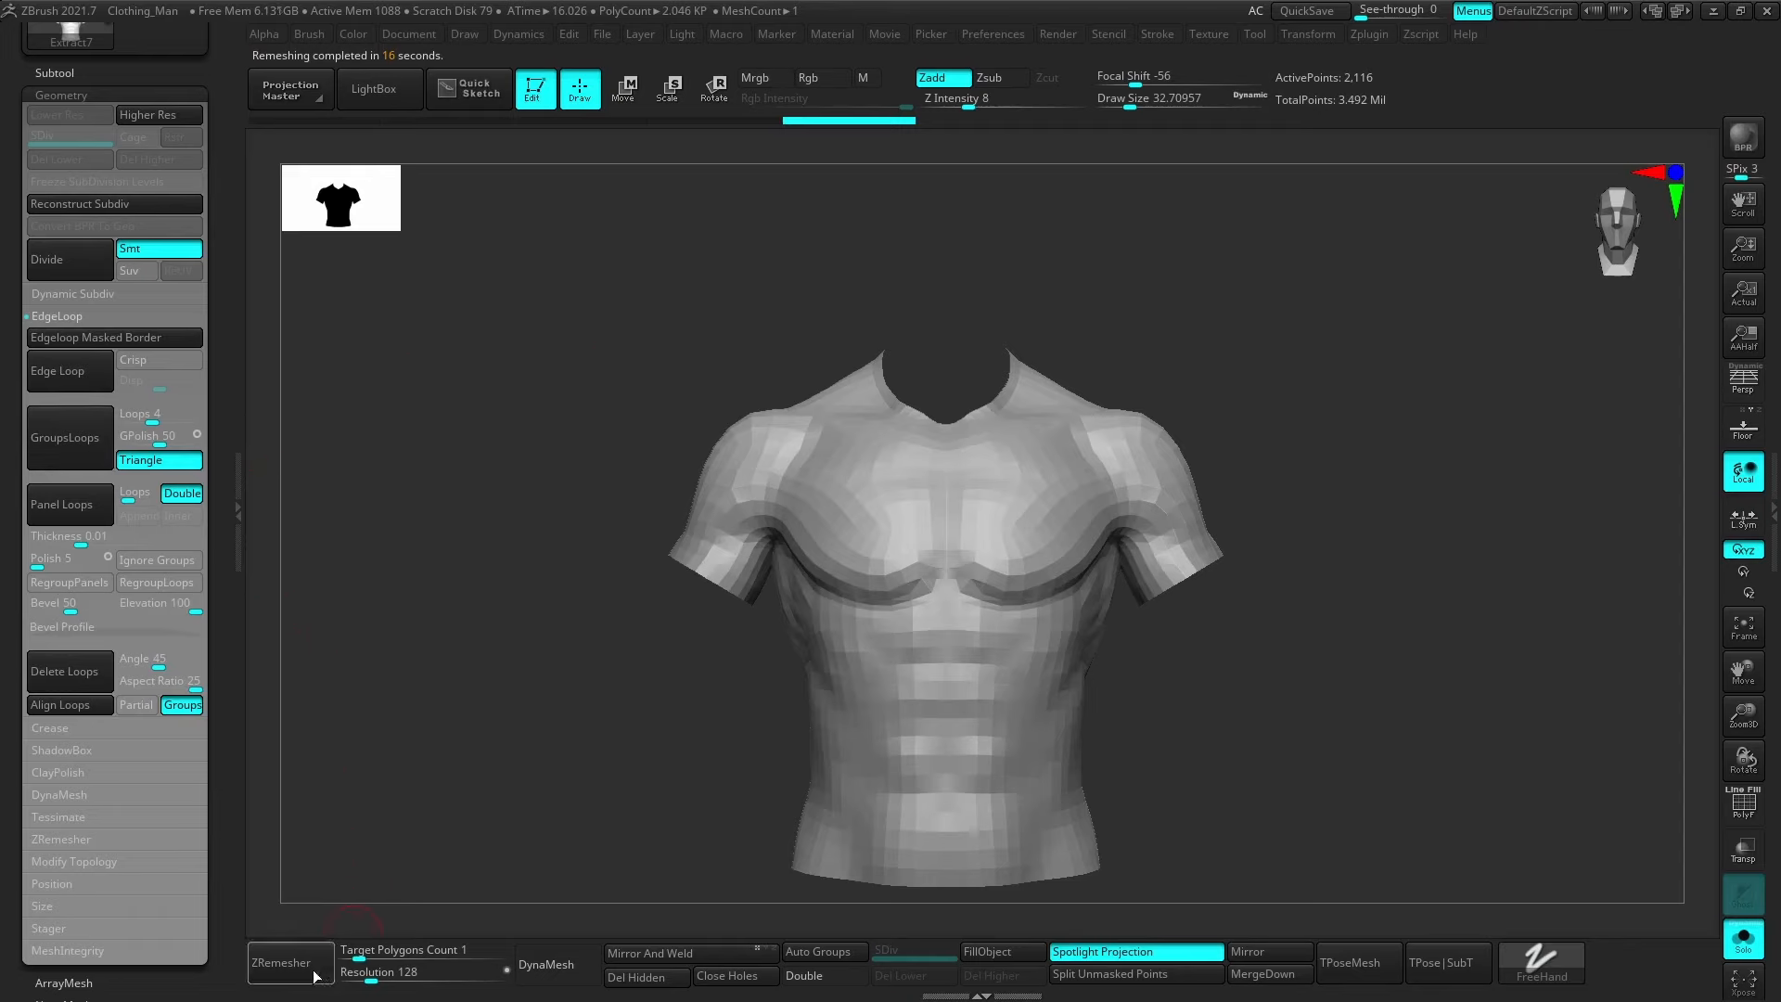
{"action": "key", "text": "shift+f"}
{"action": "right_click_drag", "start_coordinate": [1068, 560], "coordinate": [1205, 577]}
{"action": "right_click_drag", "start_coordinate": [984, 653], "coordinate": [1088, 609], "text": "alt"}
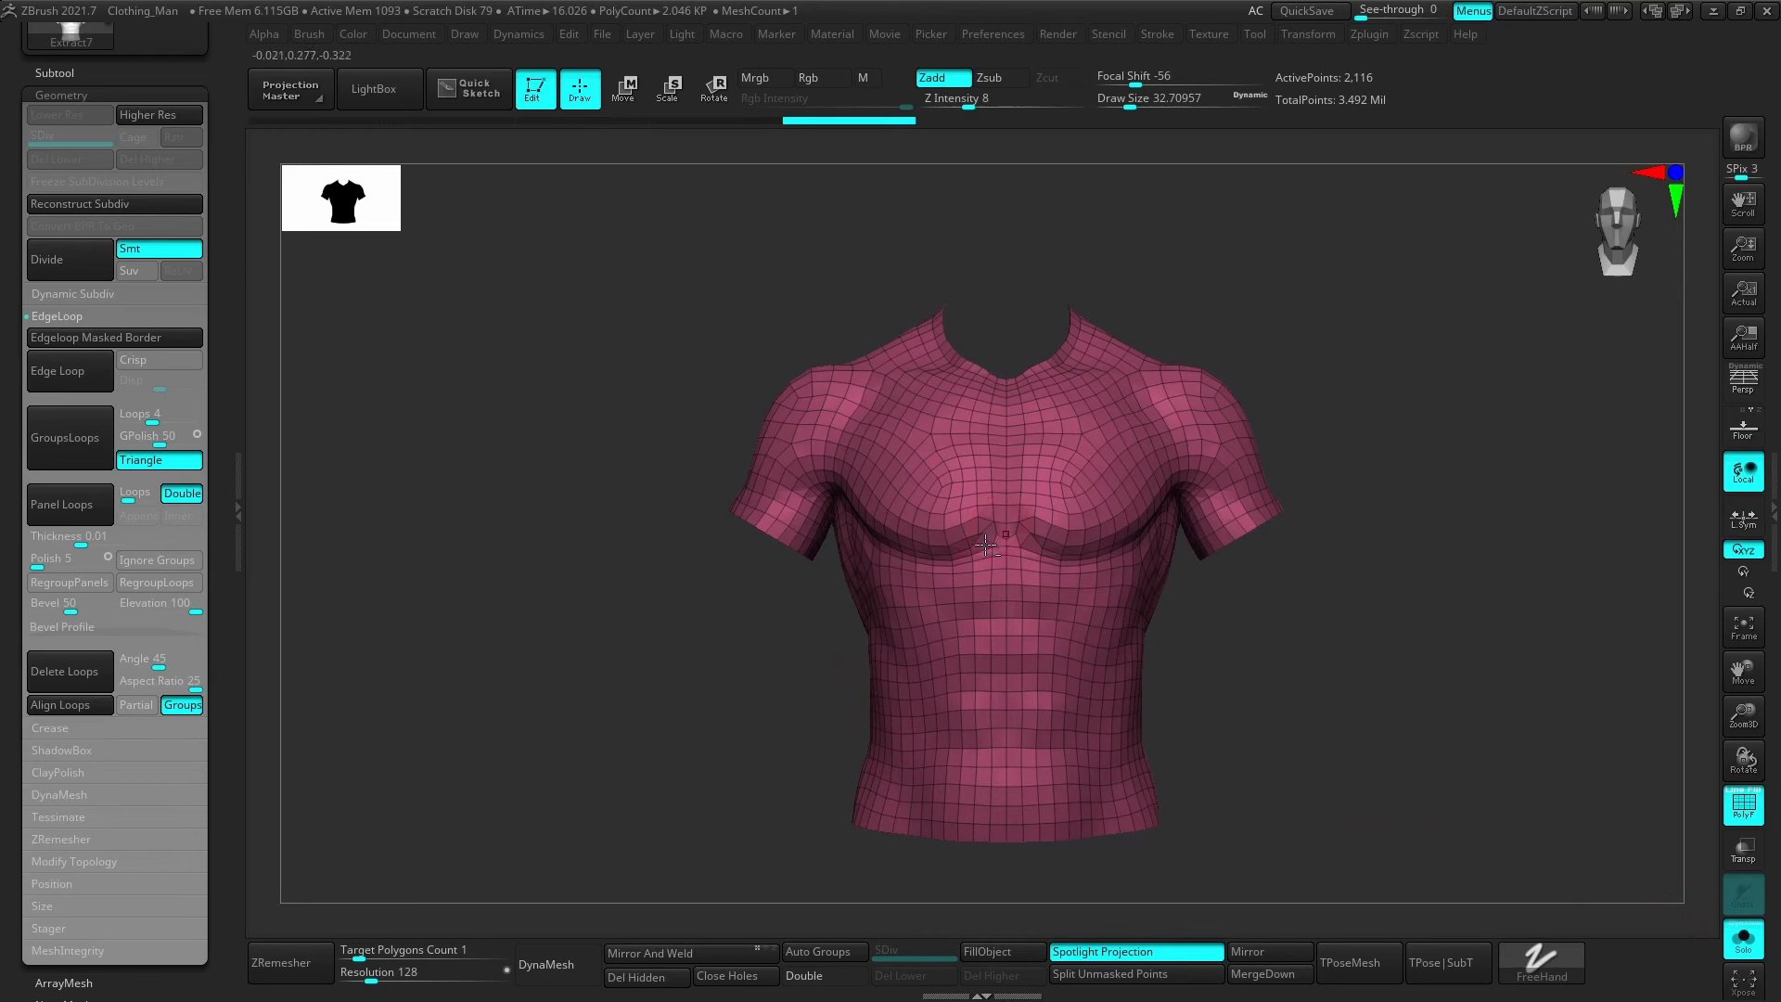
{"action": "right_click_drag", "start_coordinate": [985, 545], "coordinate": [1224, 555], "text": "ctrl"}
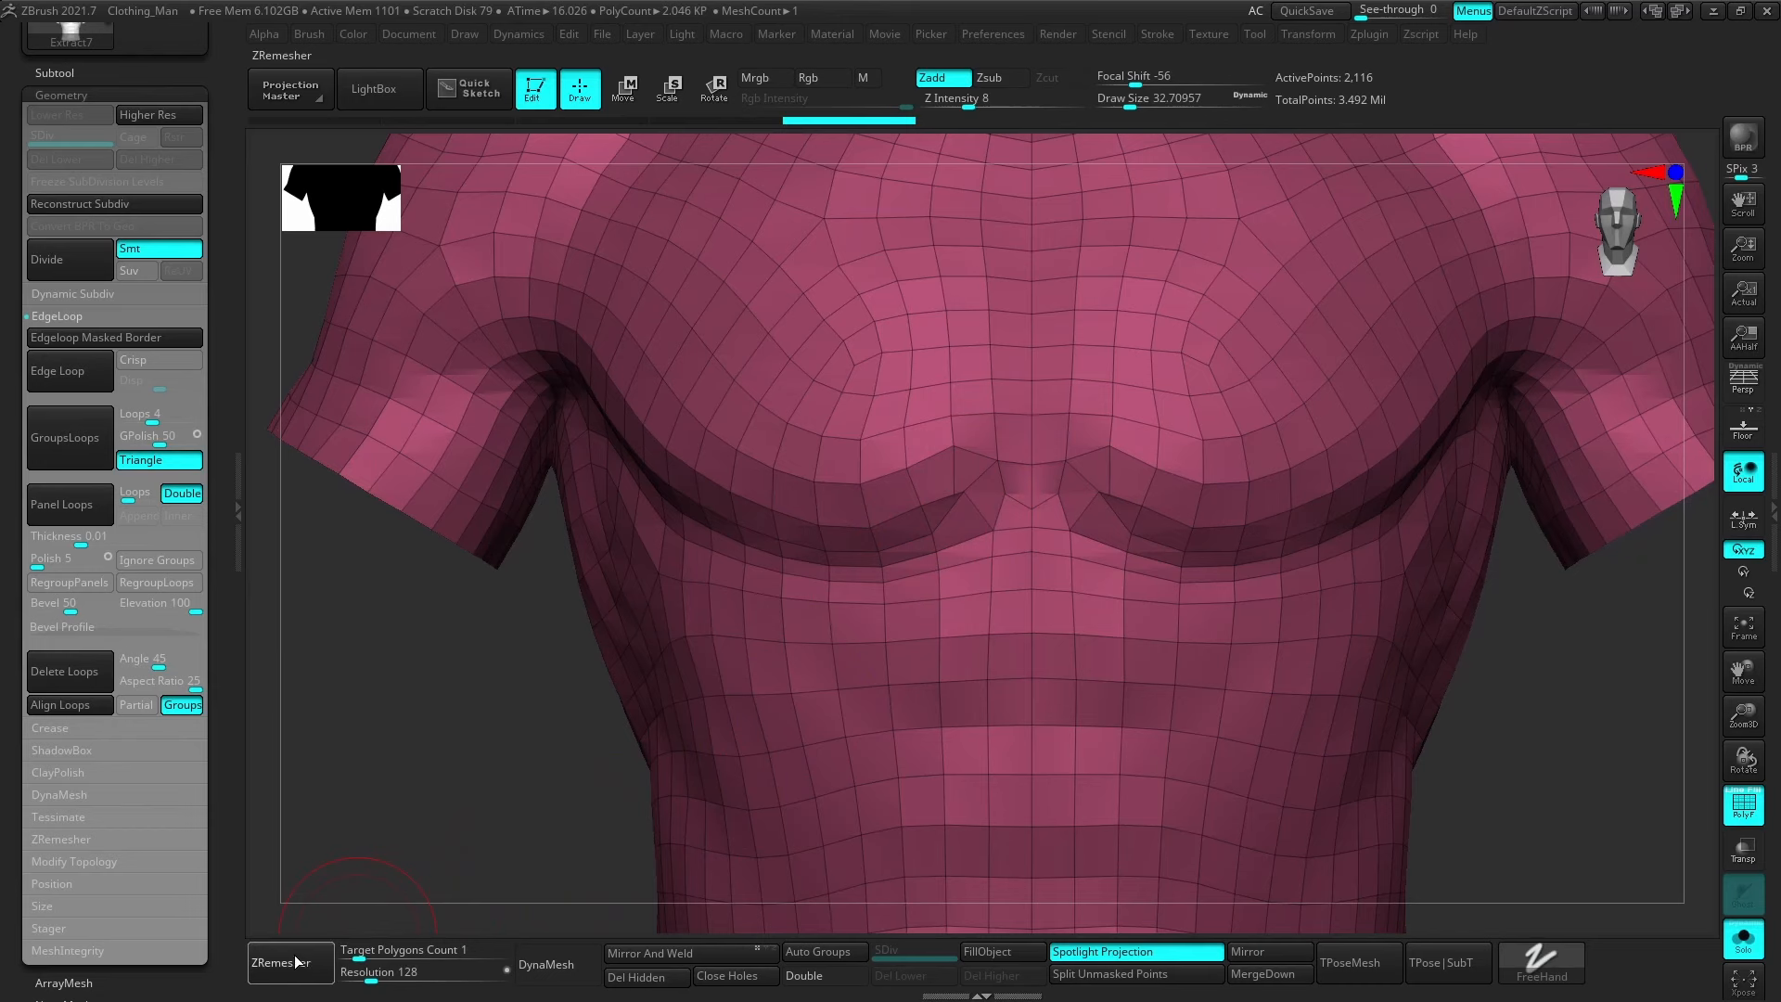
{"action": "key", "text": "f"}
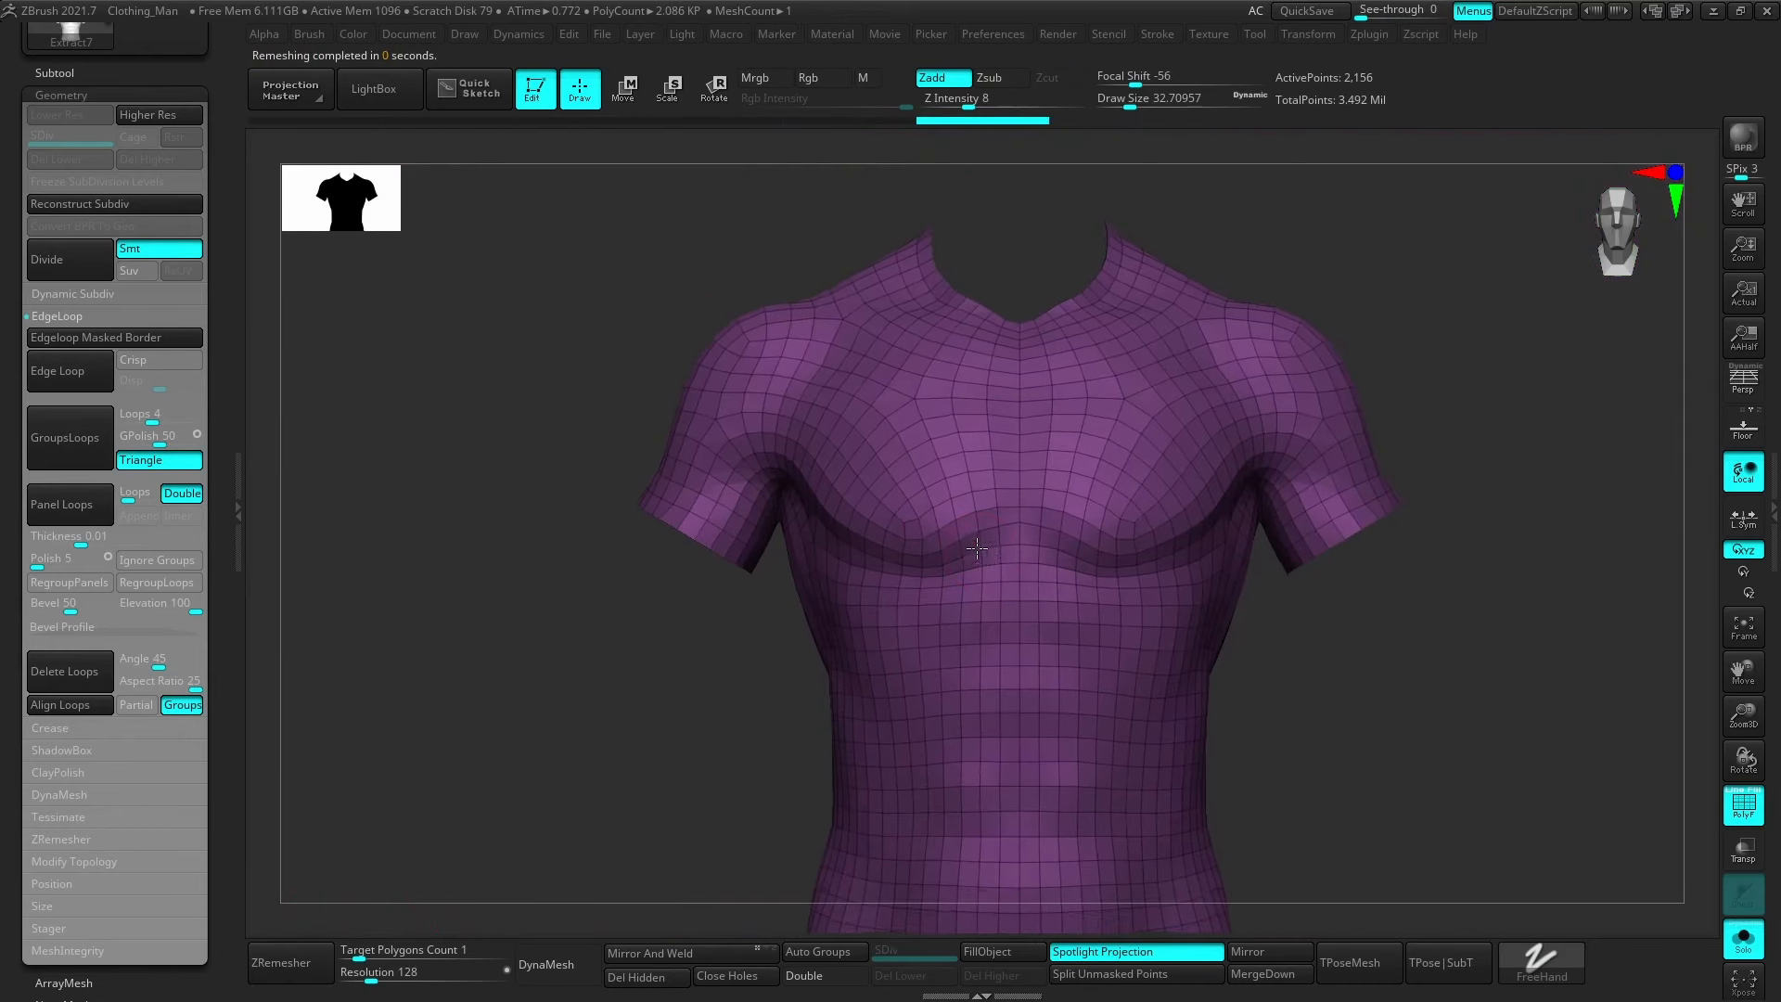
{"action": "right_click_drag", "start_coordinate": [1086, 574], "coordinate": [1029, 667]}
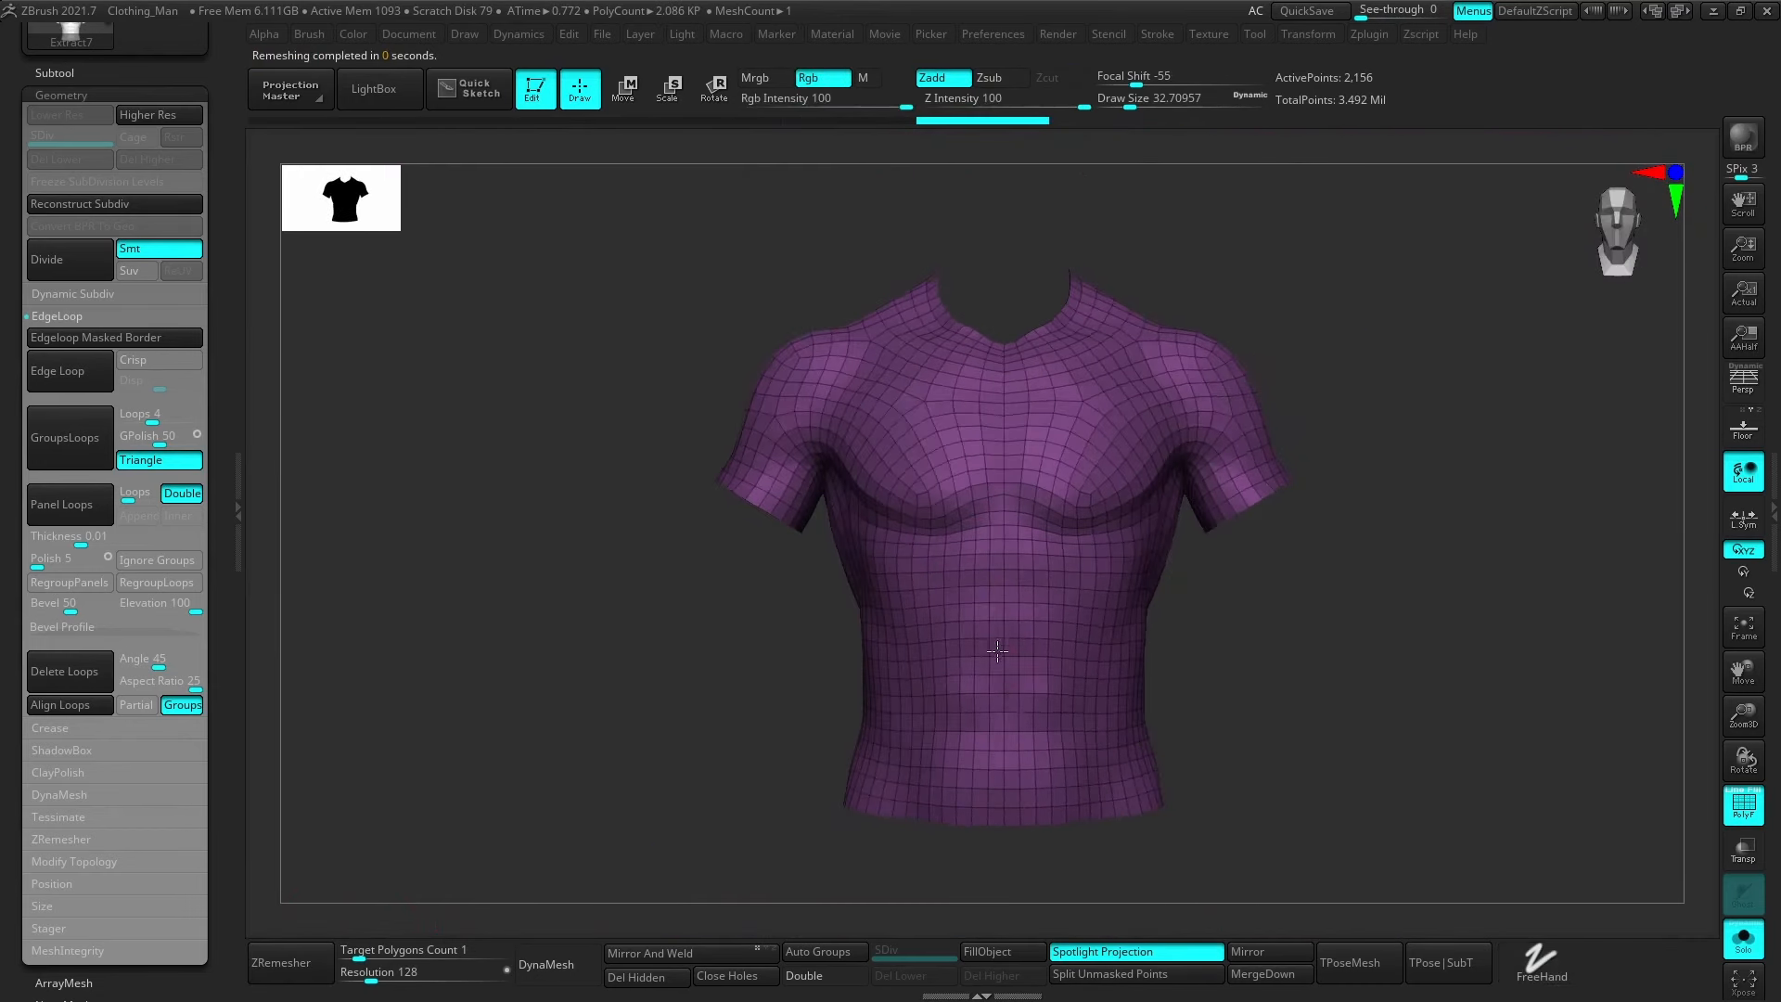
Bring the body back into view and subdivide the remeshed shirt to subdivision level 2.
{"action": "left_click", "coordinate": [1731, 939]}
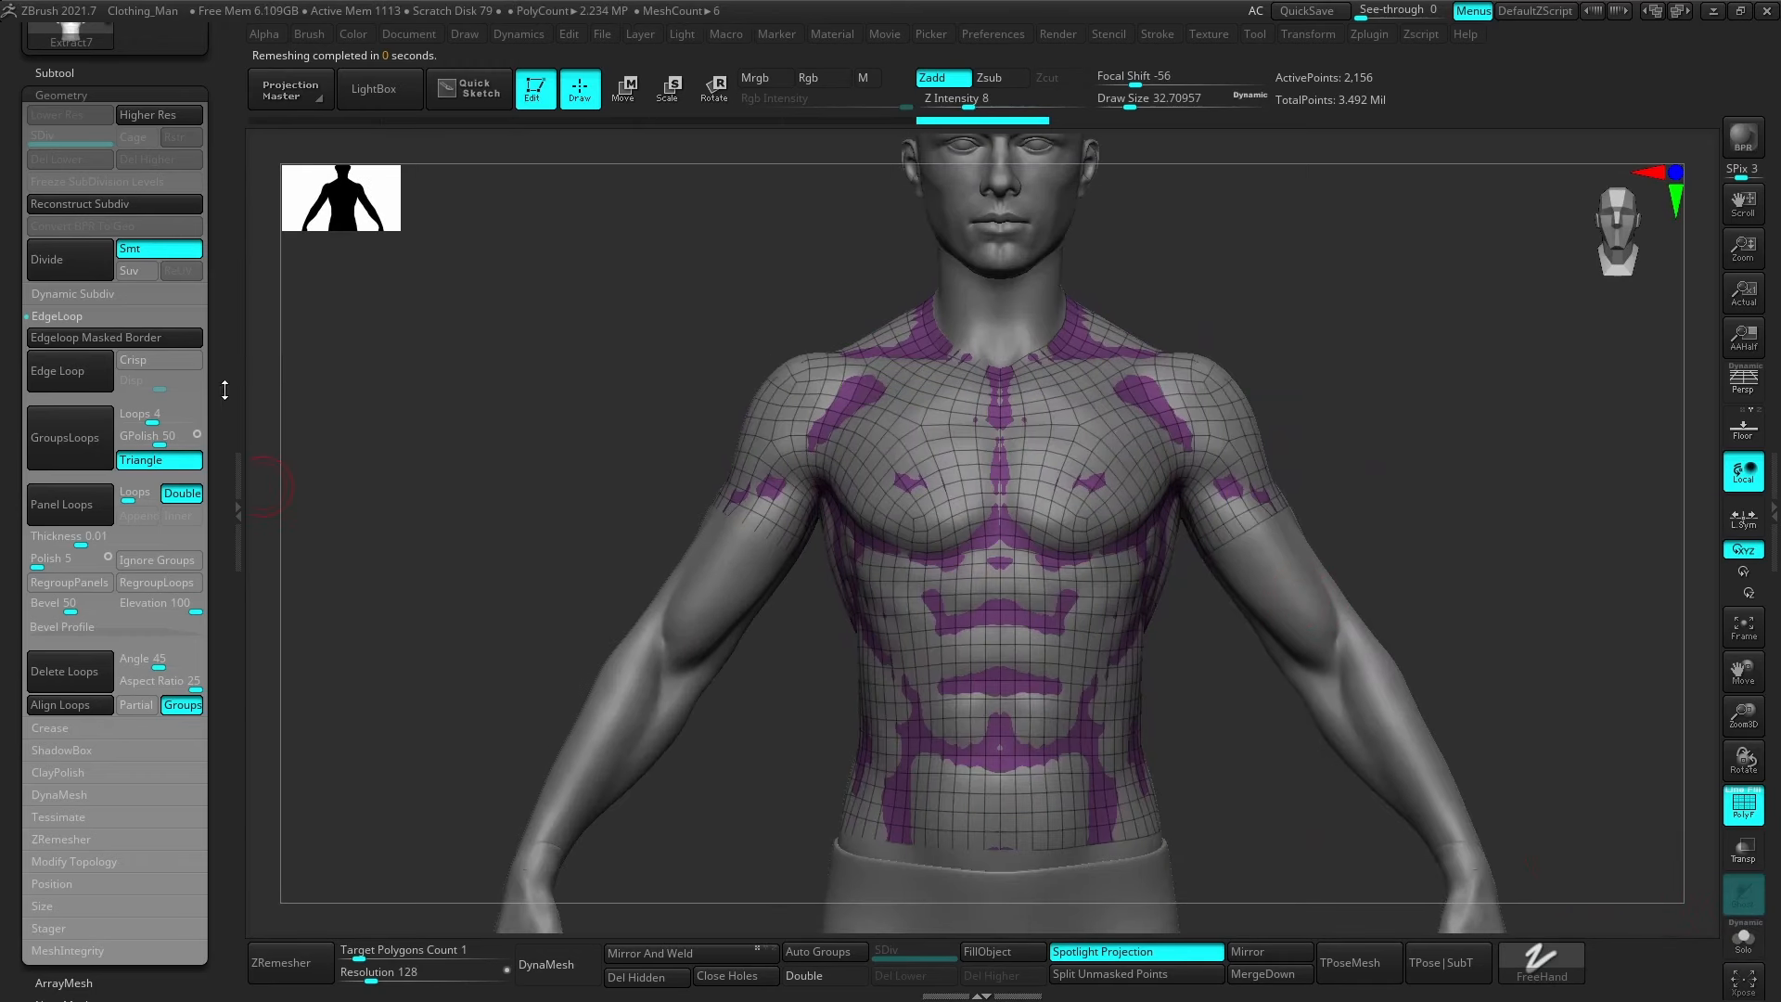
{"action": "scroll", "coordinate": [137, 330], "scroll_direction": "up", "scroll_amount": 3}
{"action": "left_click", "coordinate": [61, 197]}
{"action": "left_click", "coordinate": [52, 689]}
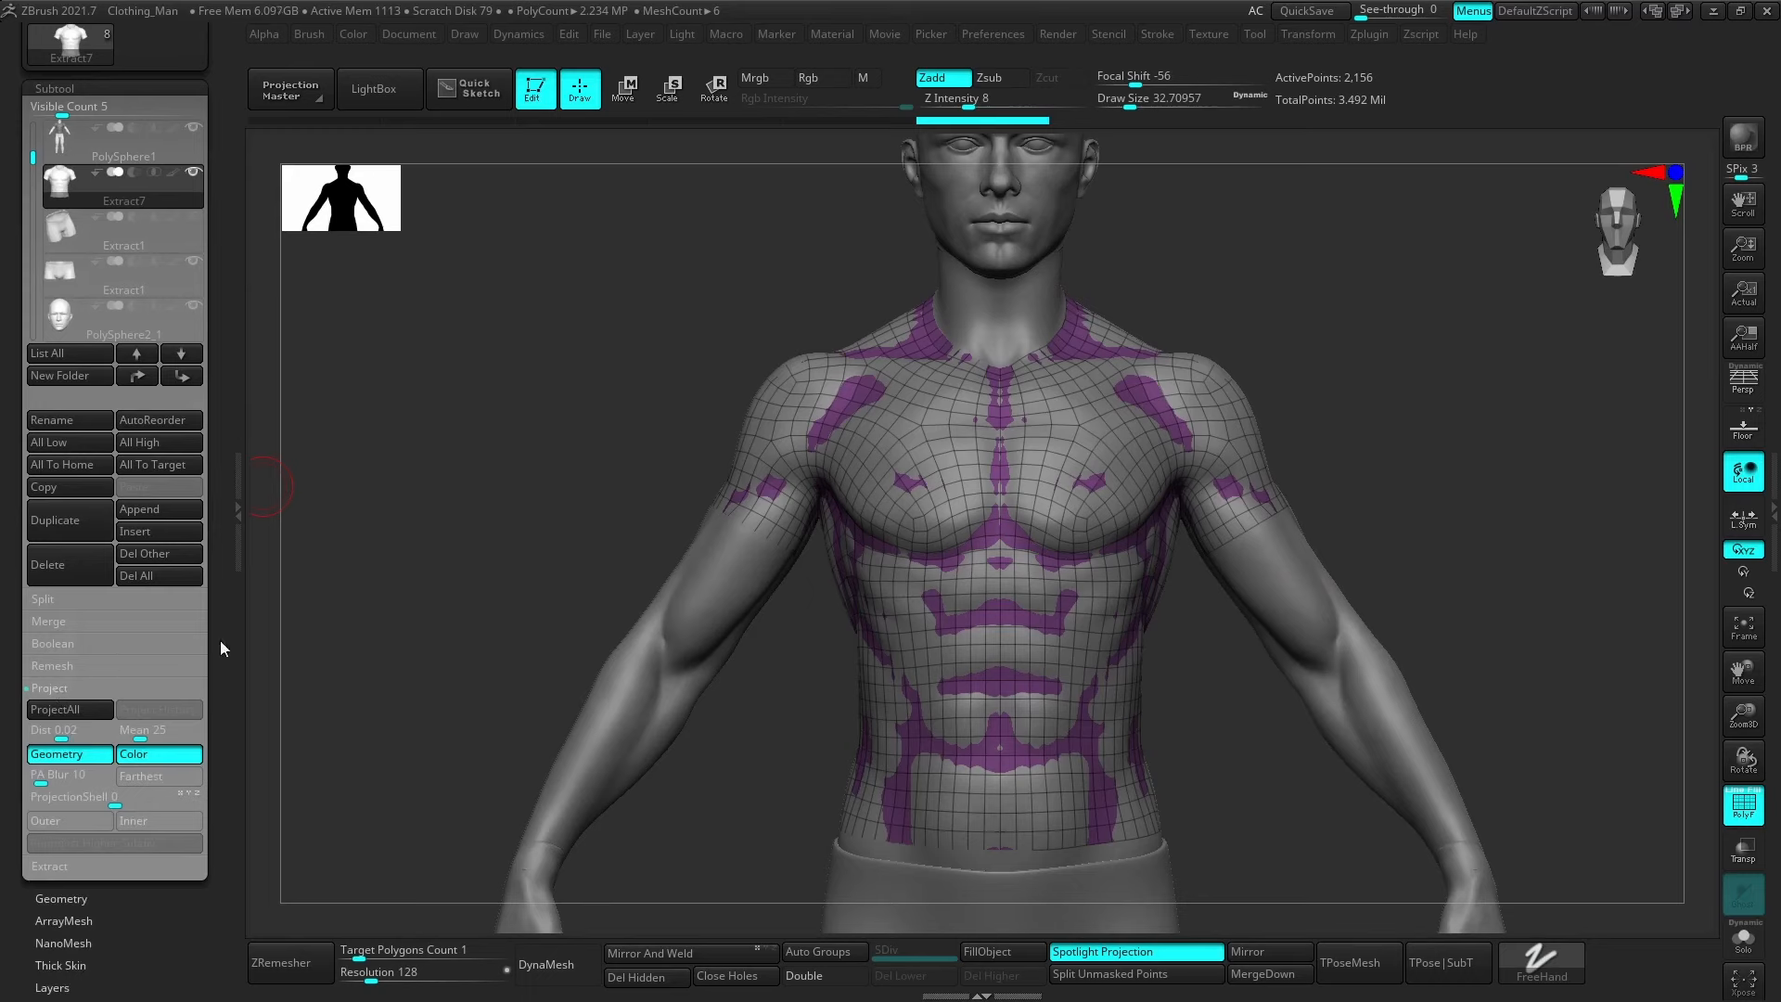
{"action": "key", "text": "ctrl+d"}
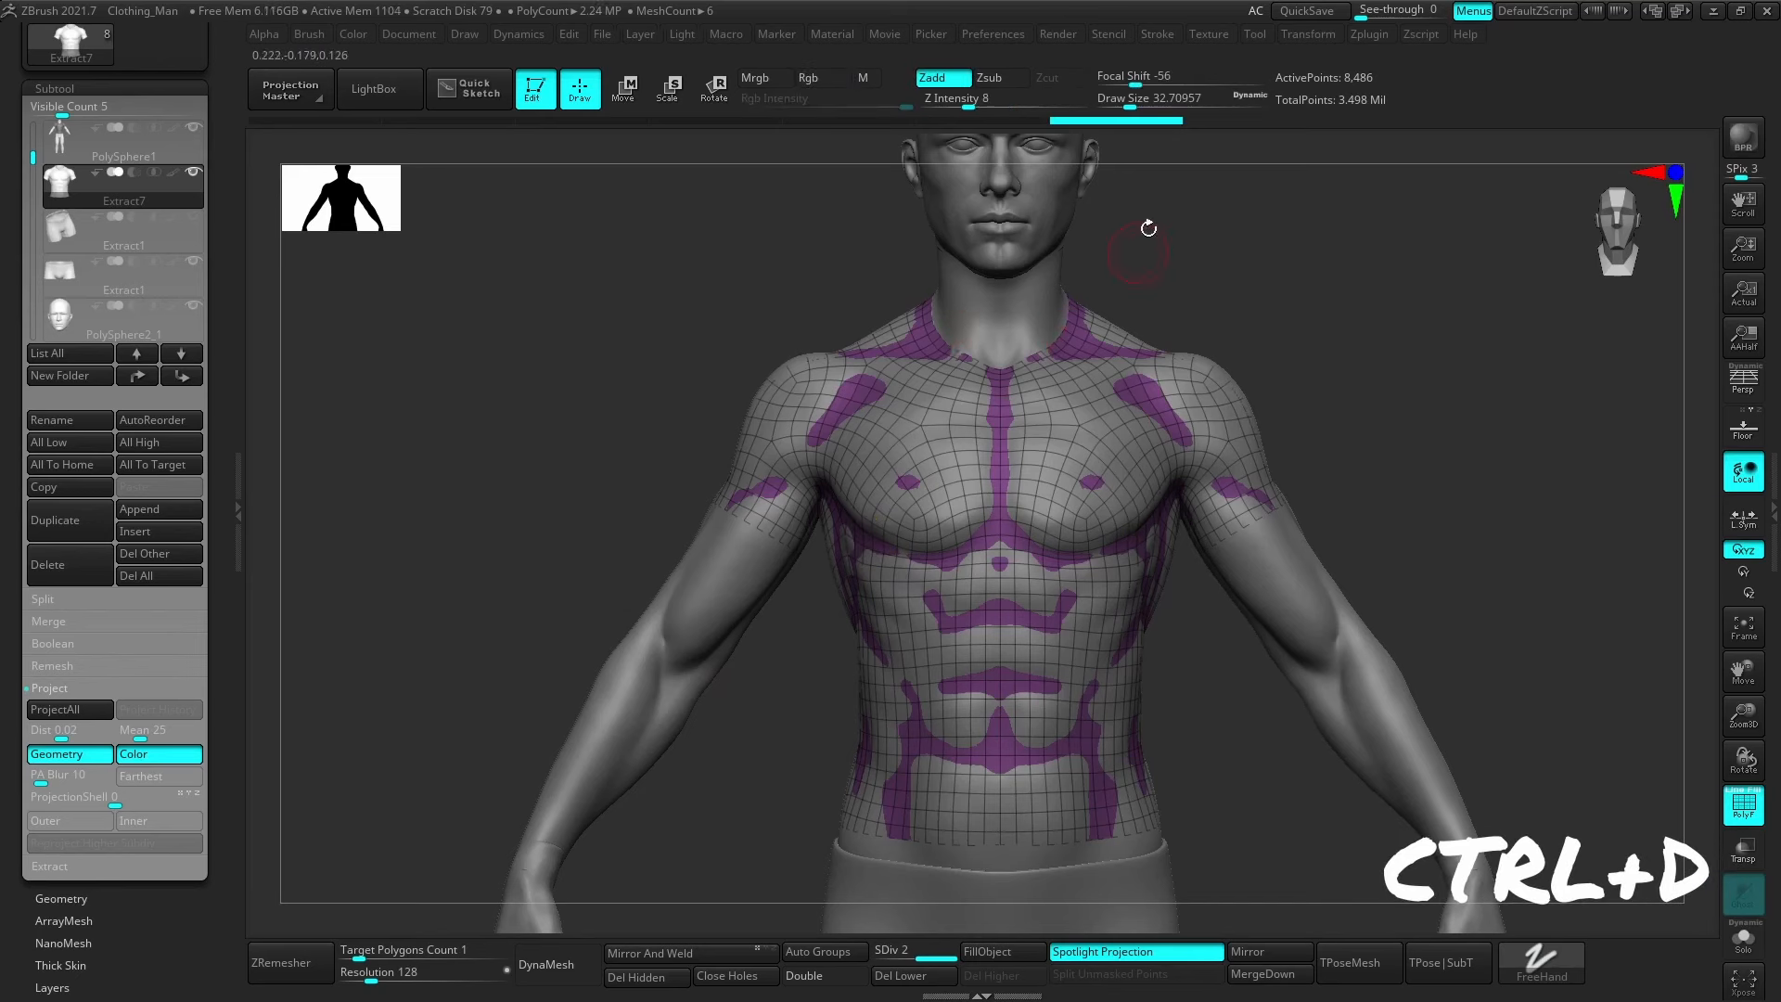
Project the visible body's geometry onto the shirt with ProjectAll and subdivide the shirt to level 3.
{"action": "left_click", "coordinate": [78, 900]}
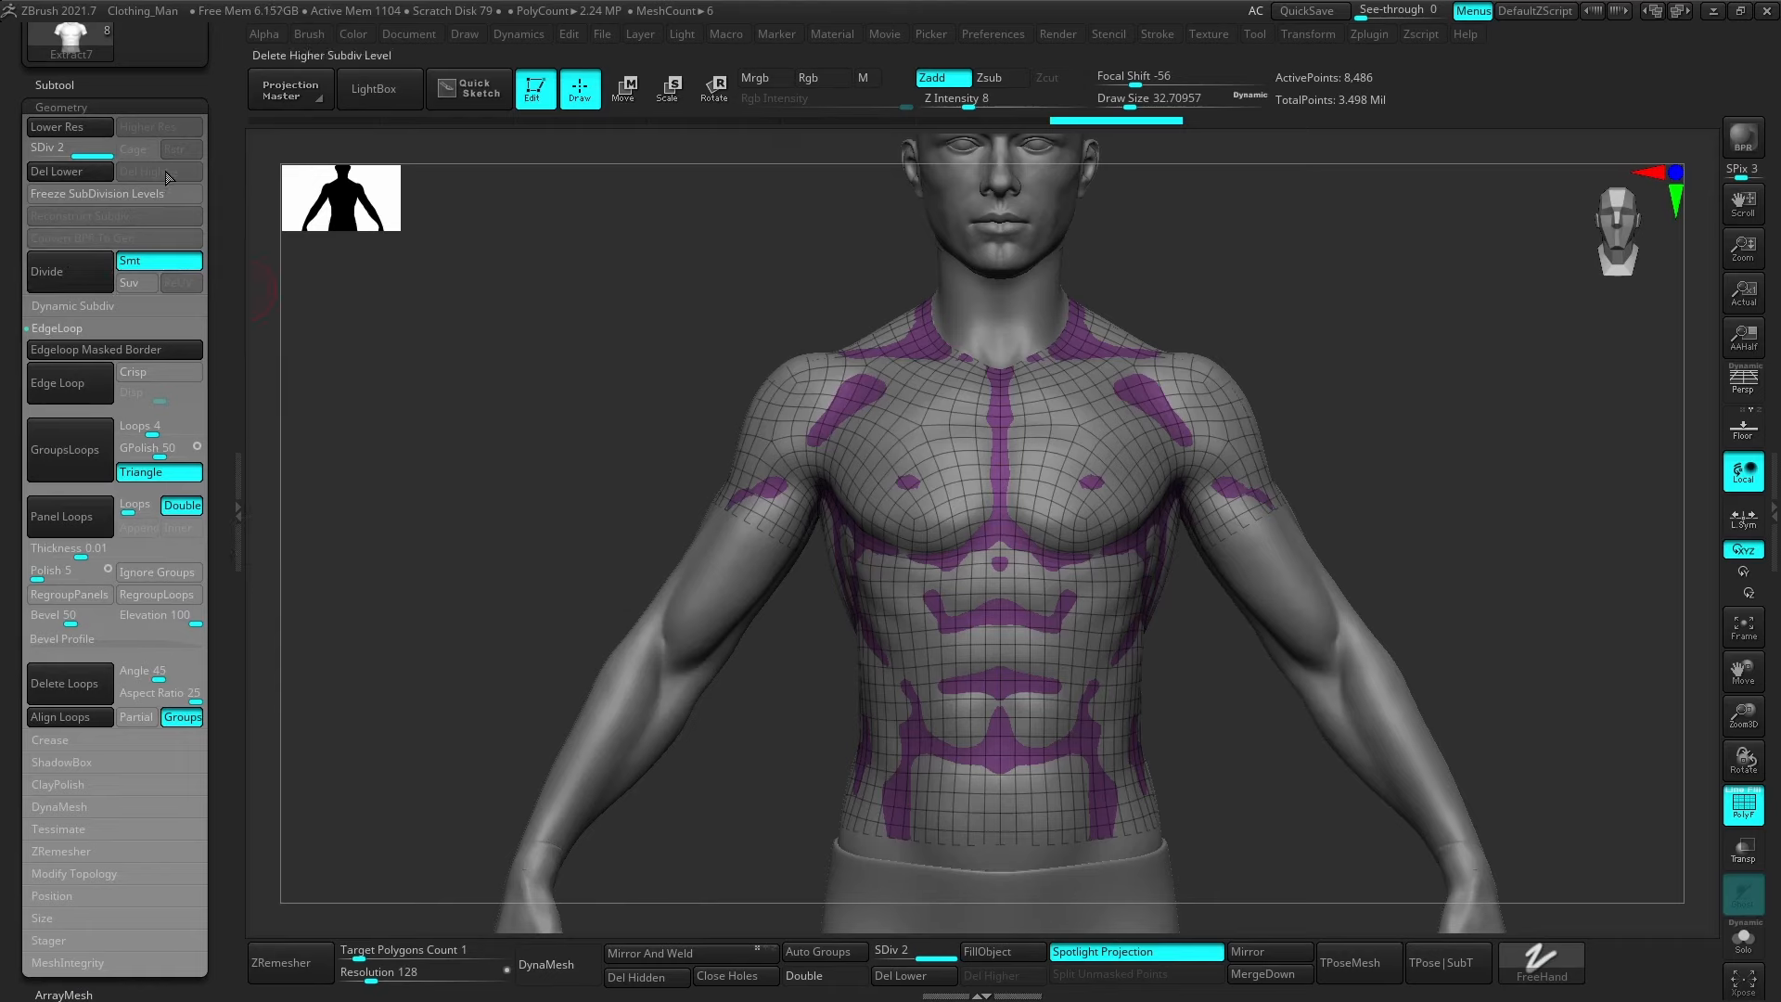
{"action": "scroll", "coordinate": [217, 270], "scroll_direction": "up", "scroll_amount": 3}
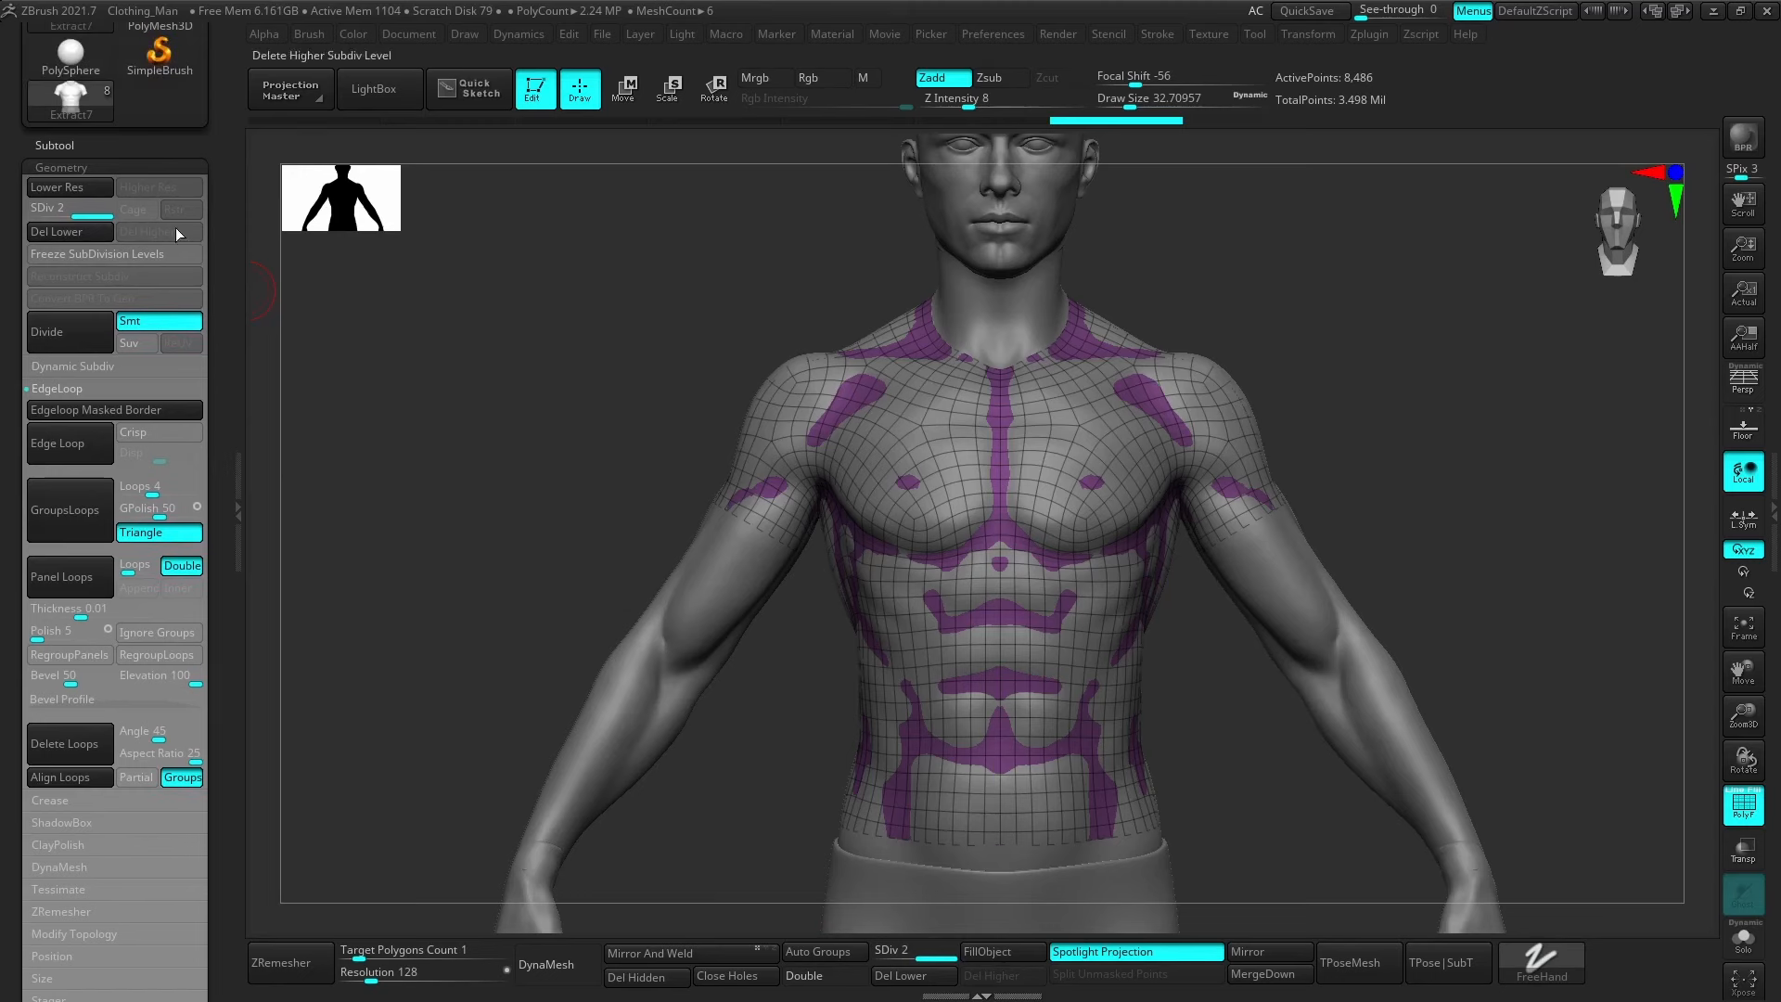
{"action": "left_click", "coordinate": [76, 146]}
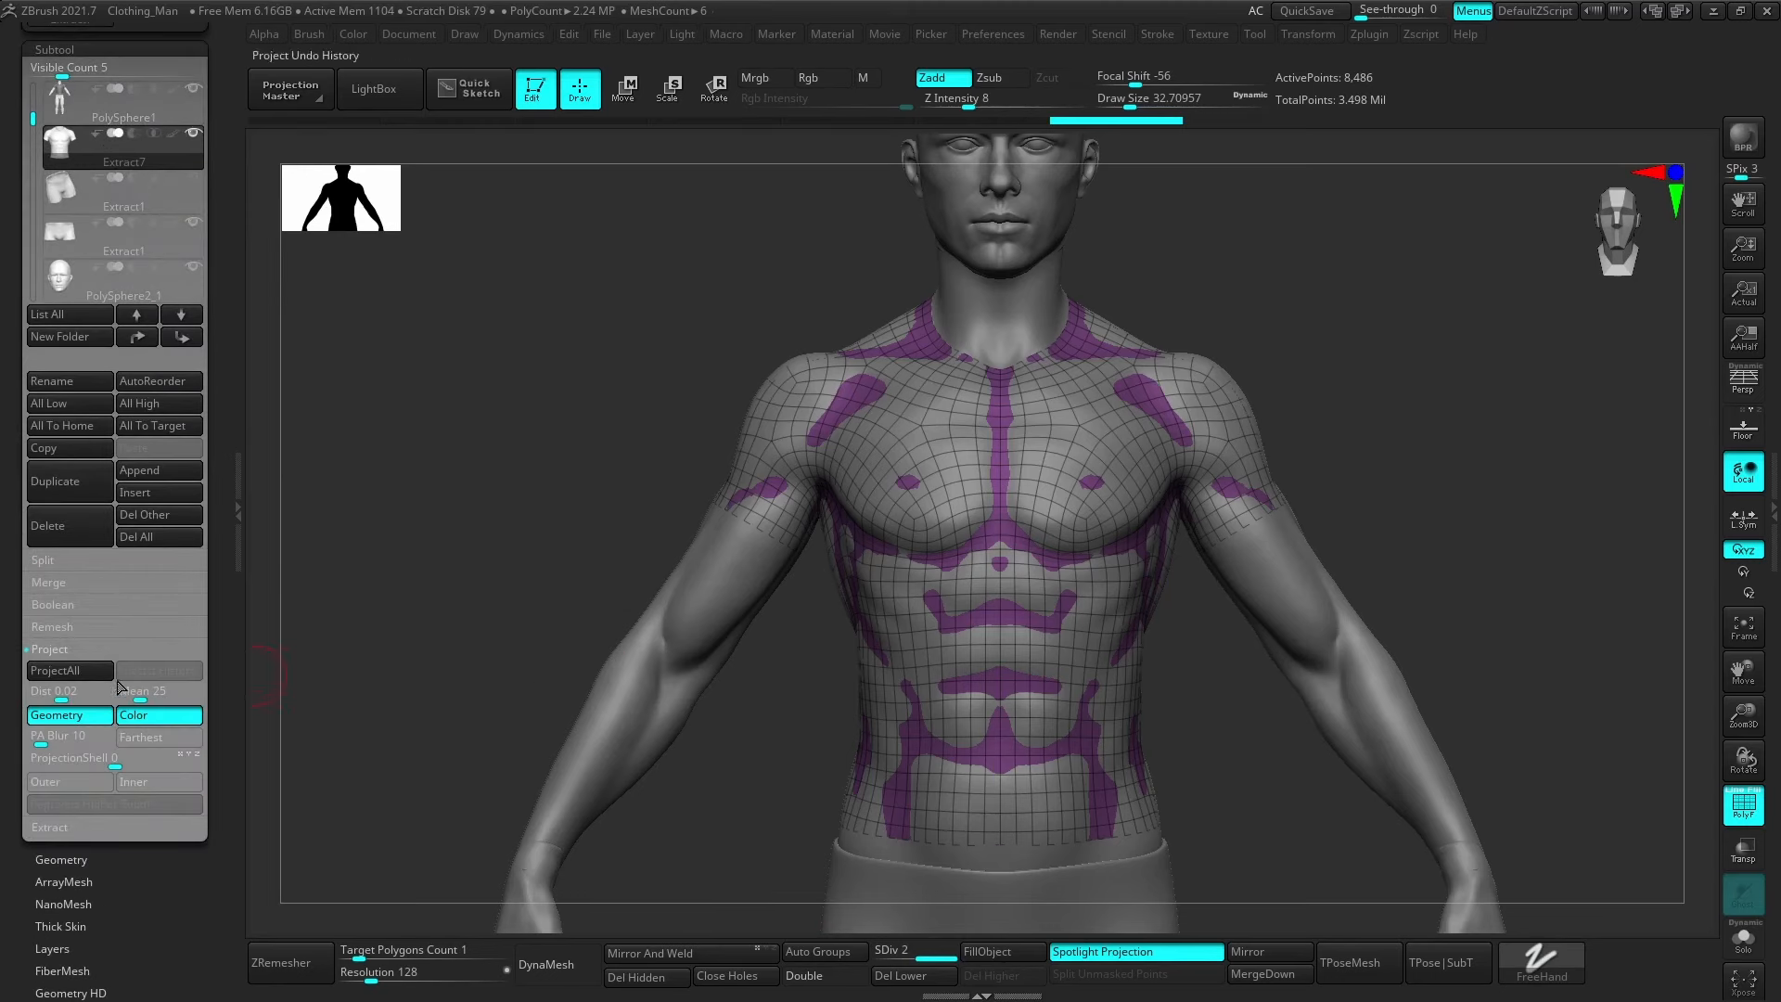
{"action": "left_click", "coordinate": [74, 670]}
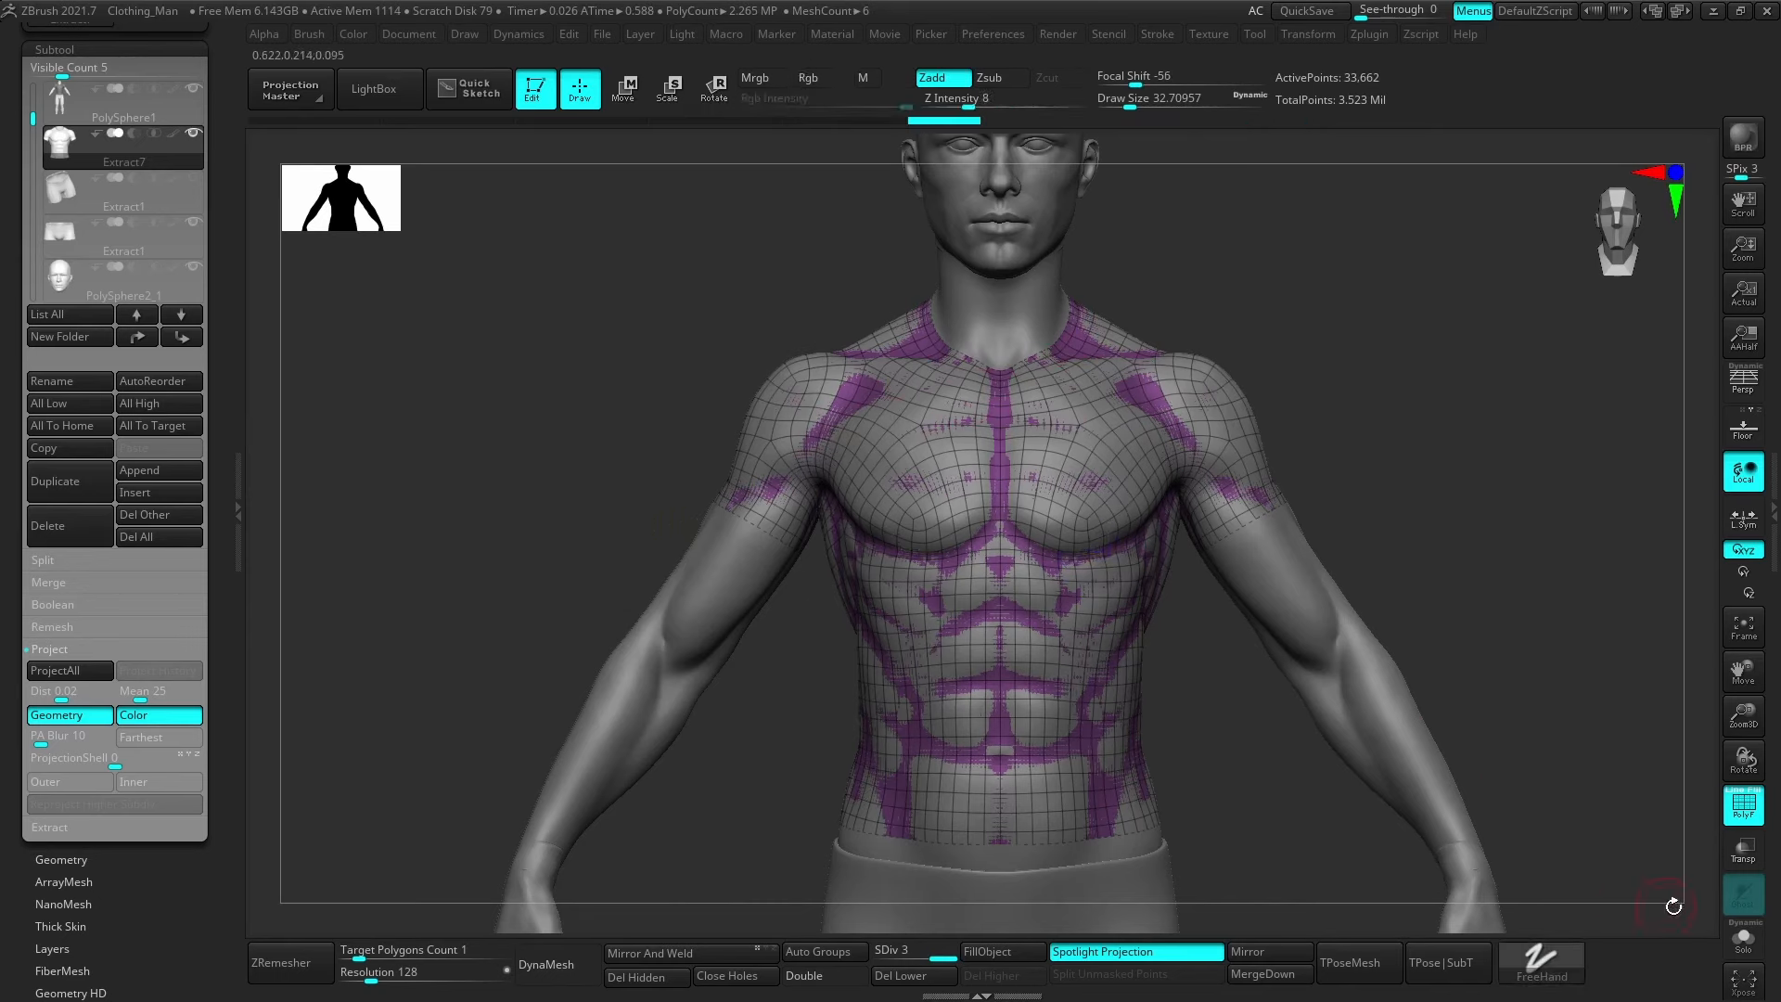
Isolate the projected shirt and hide its wireframe.
{"action": "left_click", "coordinate": [1748, 938]}
{"action": "key", "text": "shift+f"}
{"action": "mouse_move", "coordinate": [1132, 508]}
{"action": "left_mouse_down"}
{"action": "mouse_move", "coordinate": [1053, 536]}
{"action": "mouse_move", "coordinate": [1056, 486]}
{"action": "left_mouse_up"}
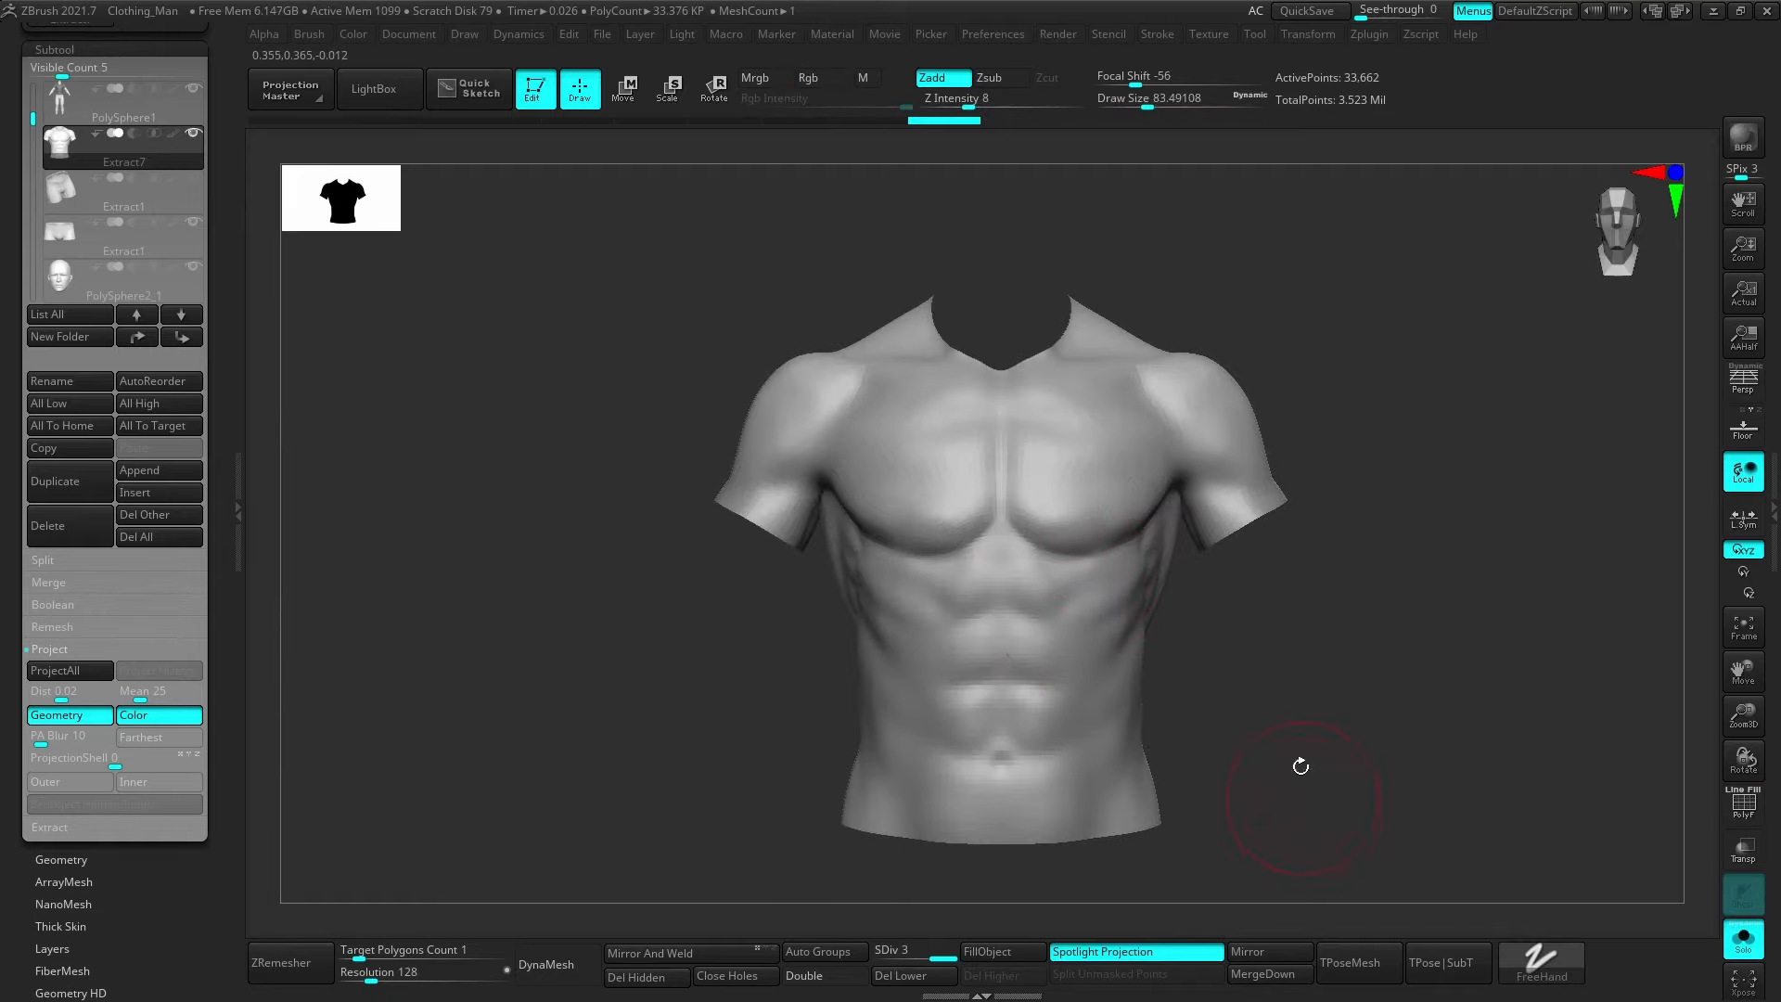
Smooth the shirt at subdivision level 3 with the Polish deformation.
{"action": "left_click_drag", "start_coordinate": [141, 874], "coordinate": [148, 762]}
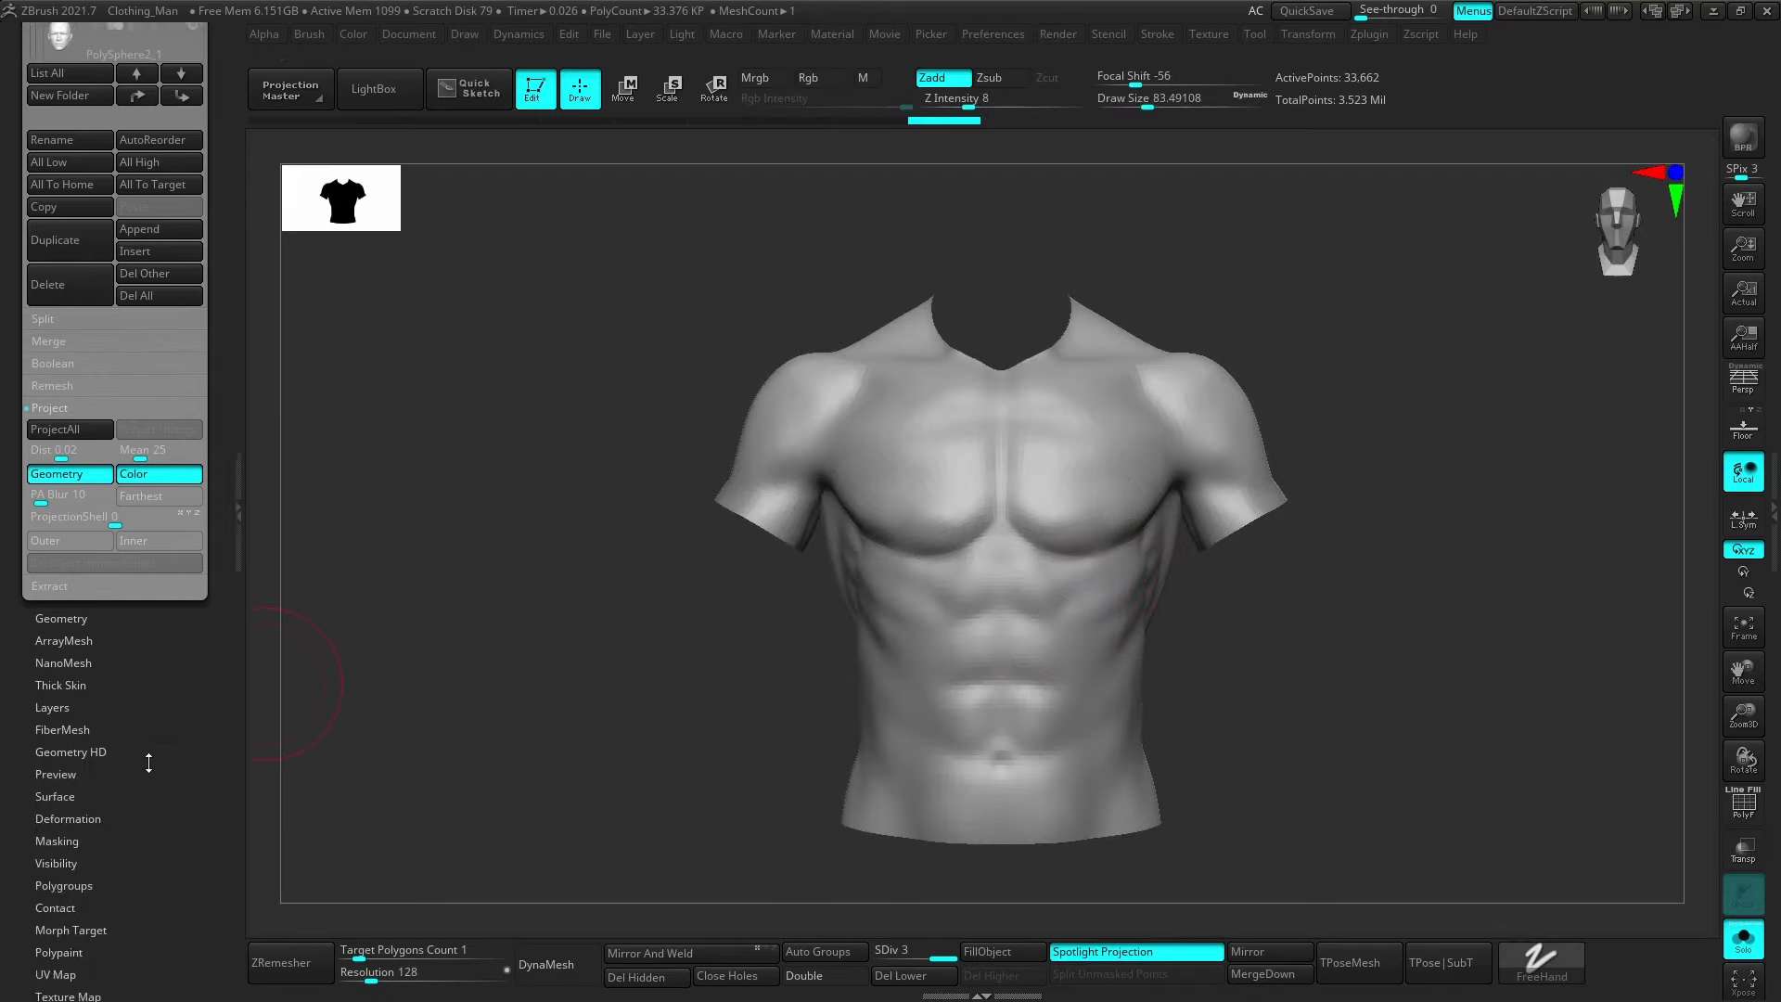
{"action": "left_click", "coordinate": [94, 819]}
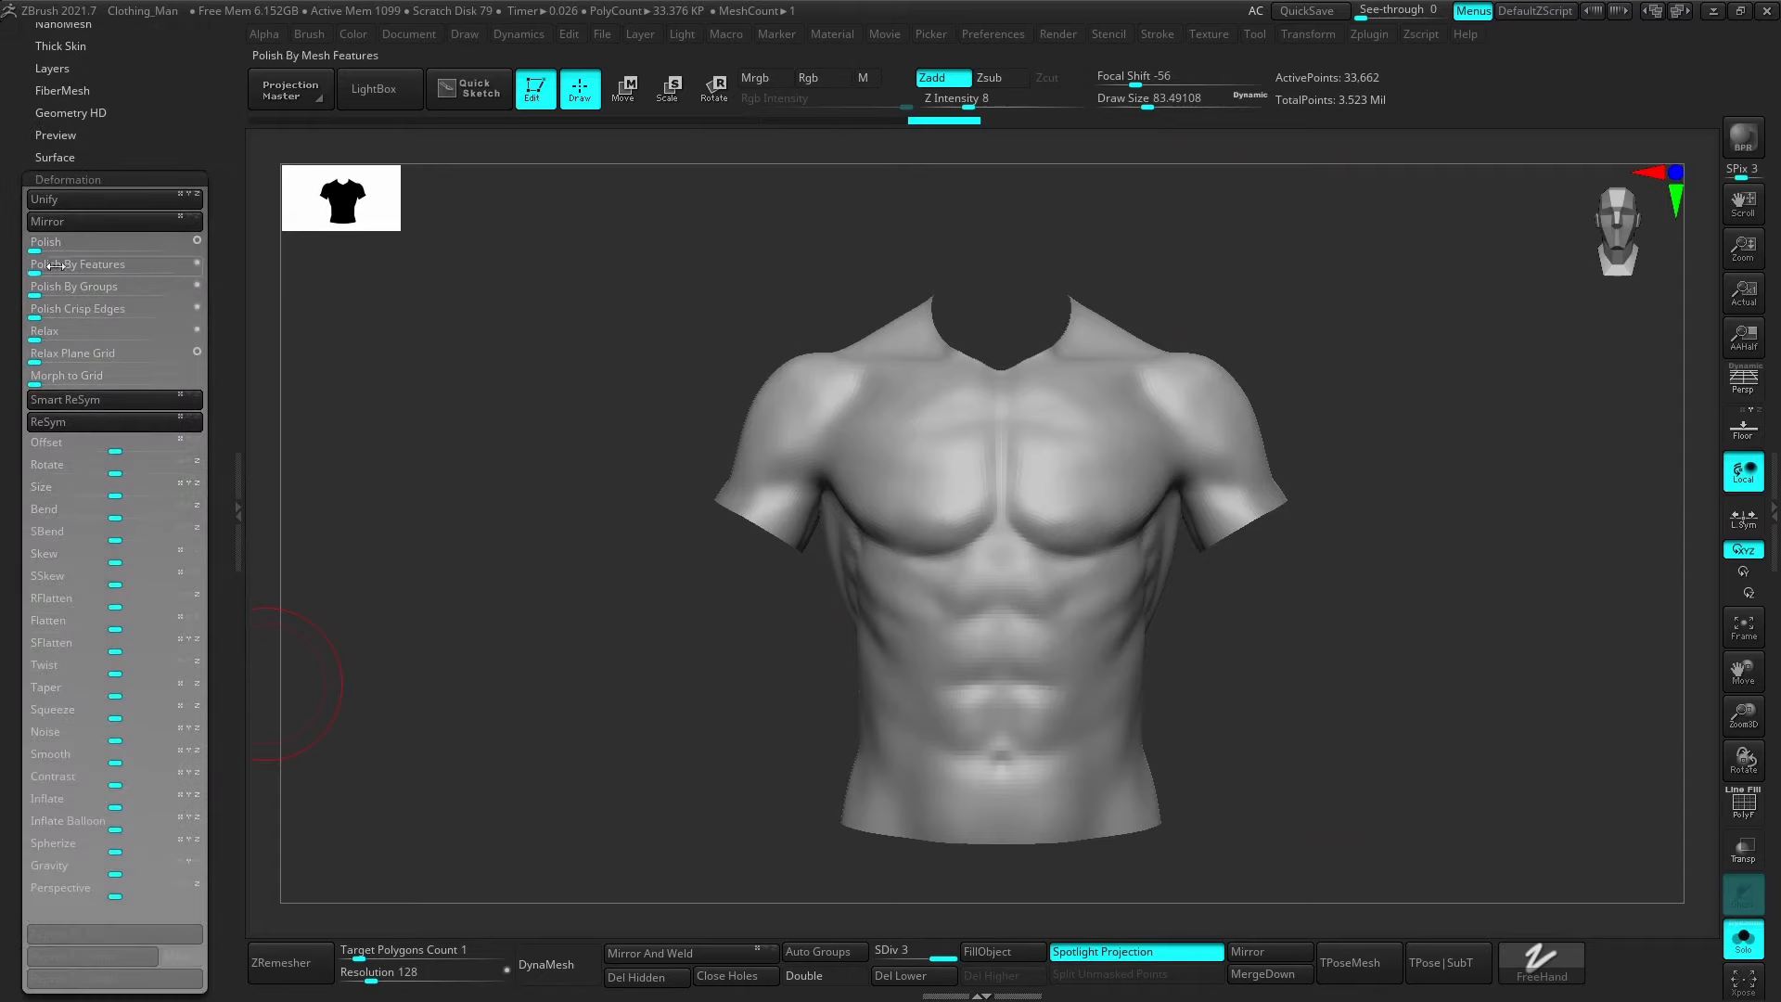
{"action": "left_click_drag", "start_coordinate": [41, 241], "coordinate": [111, 241]}
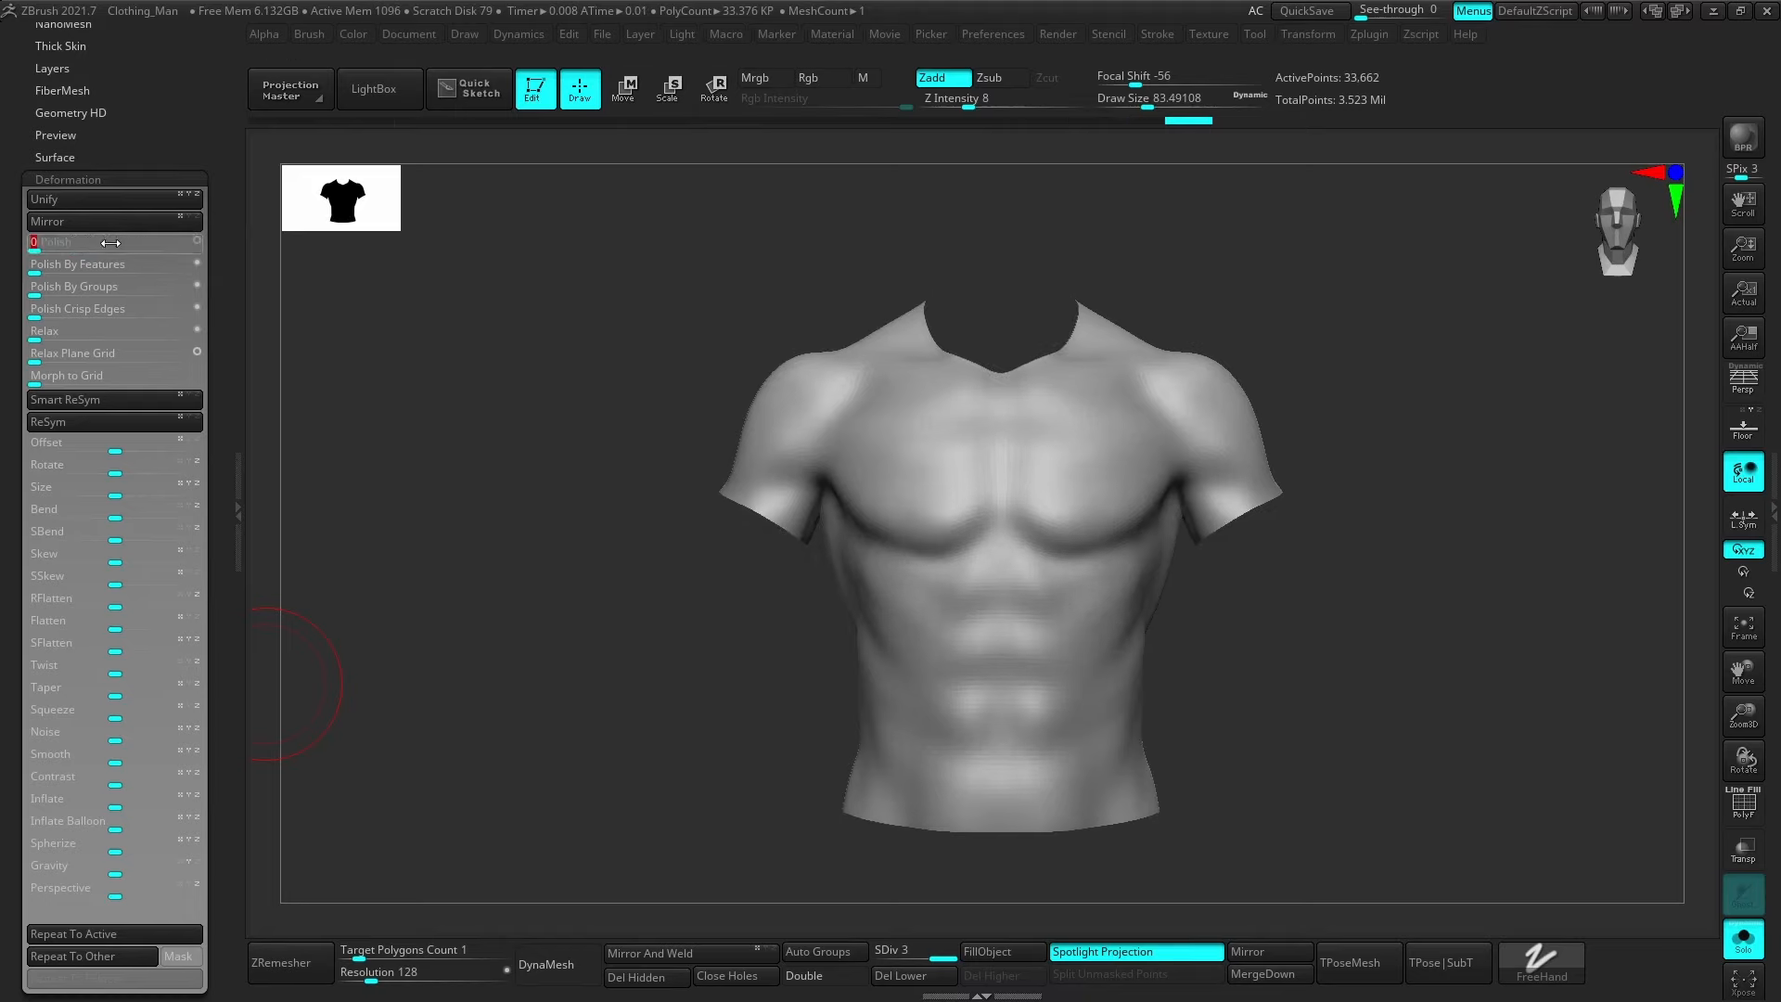
Bring the body back into view and inflate the shirt slightly so it sits over the skin.
{"action": "left_click", "coordinate": [1744, 935]}
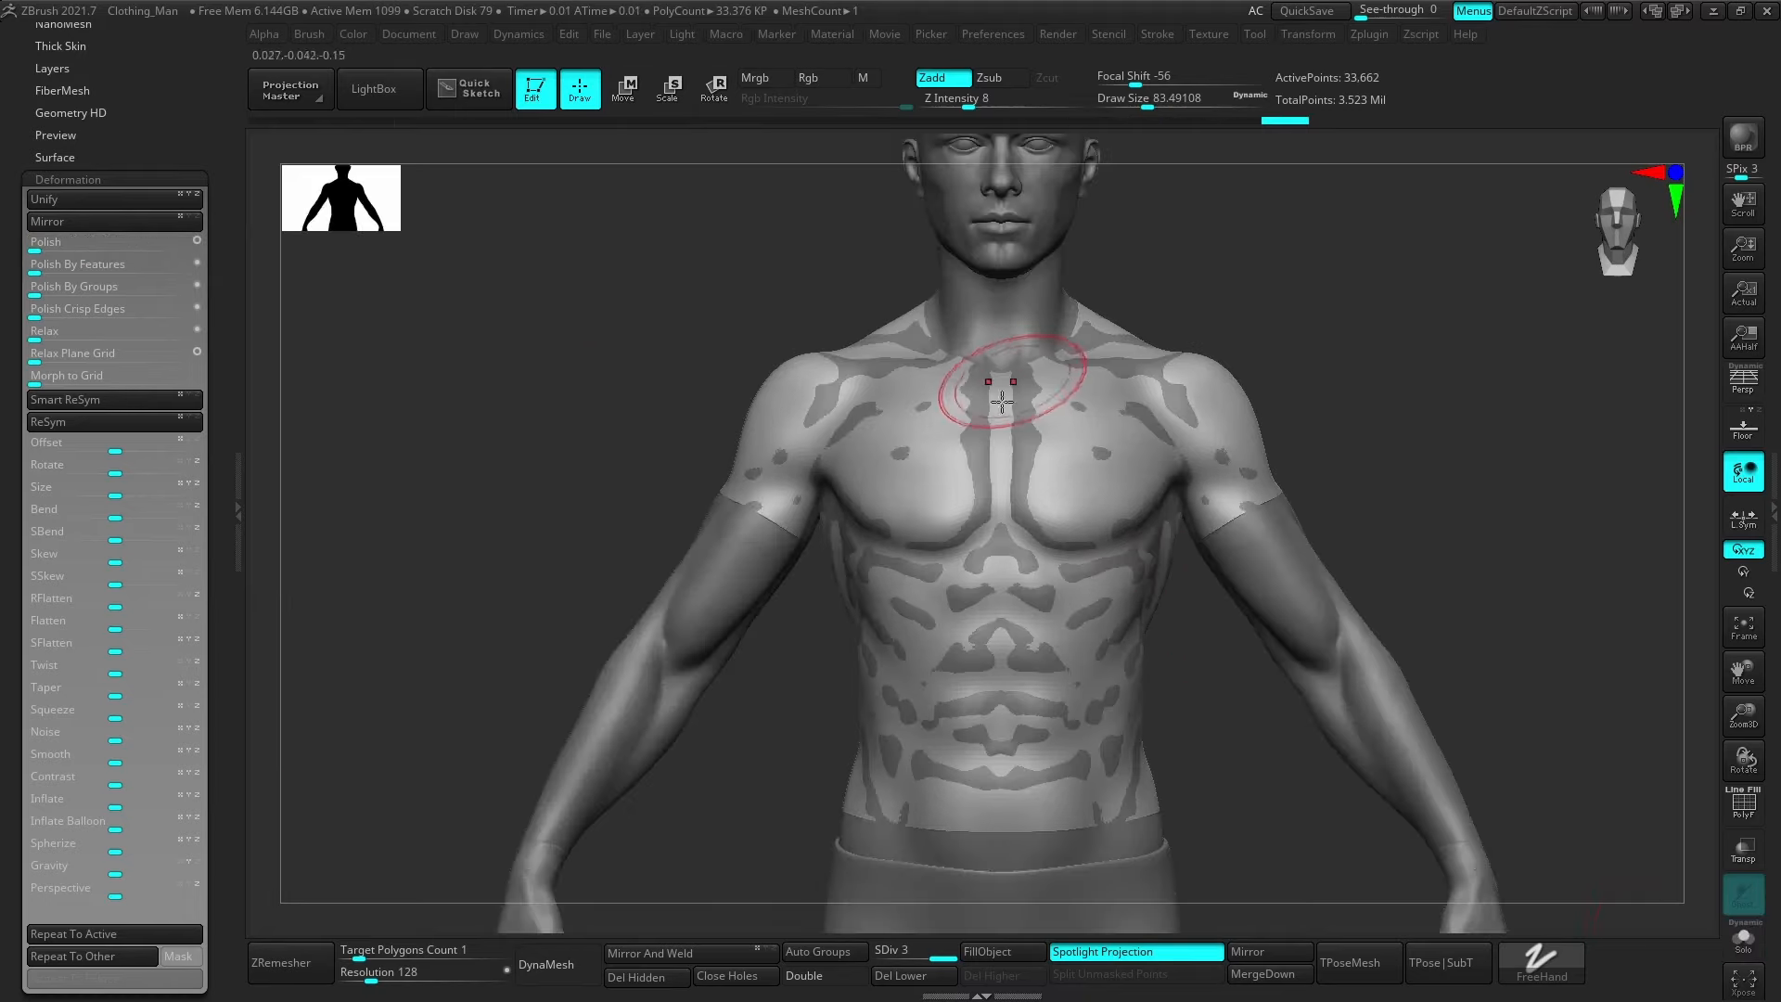
{"action": "left_click_drag", "start_coordinate": [111, 793], "coordinate": [120, 810]}
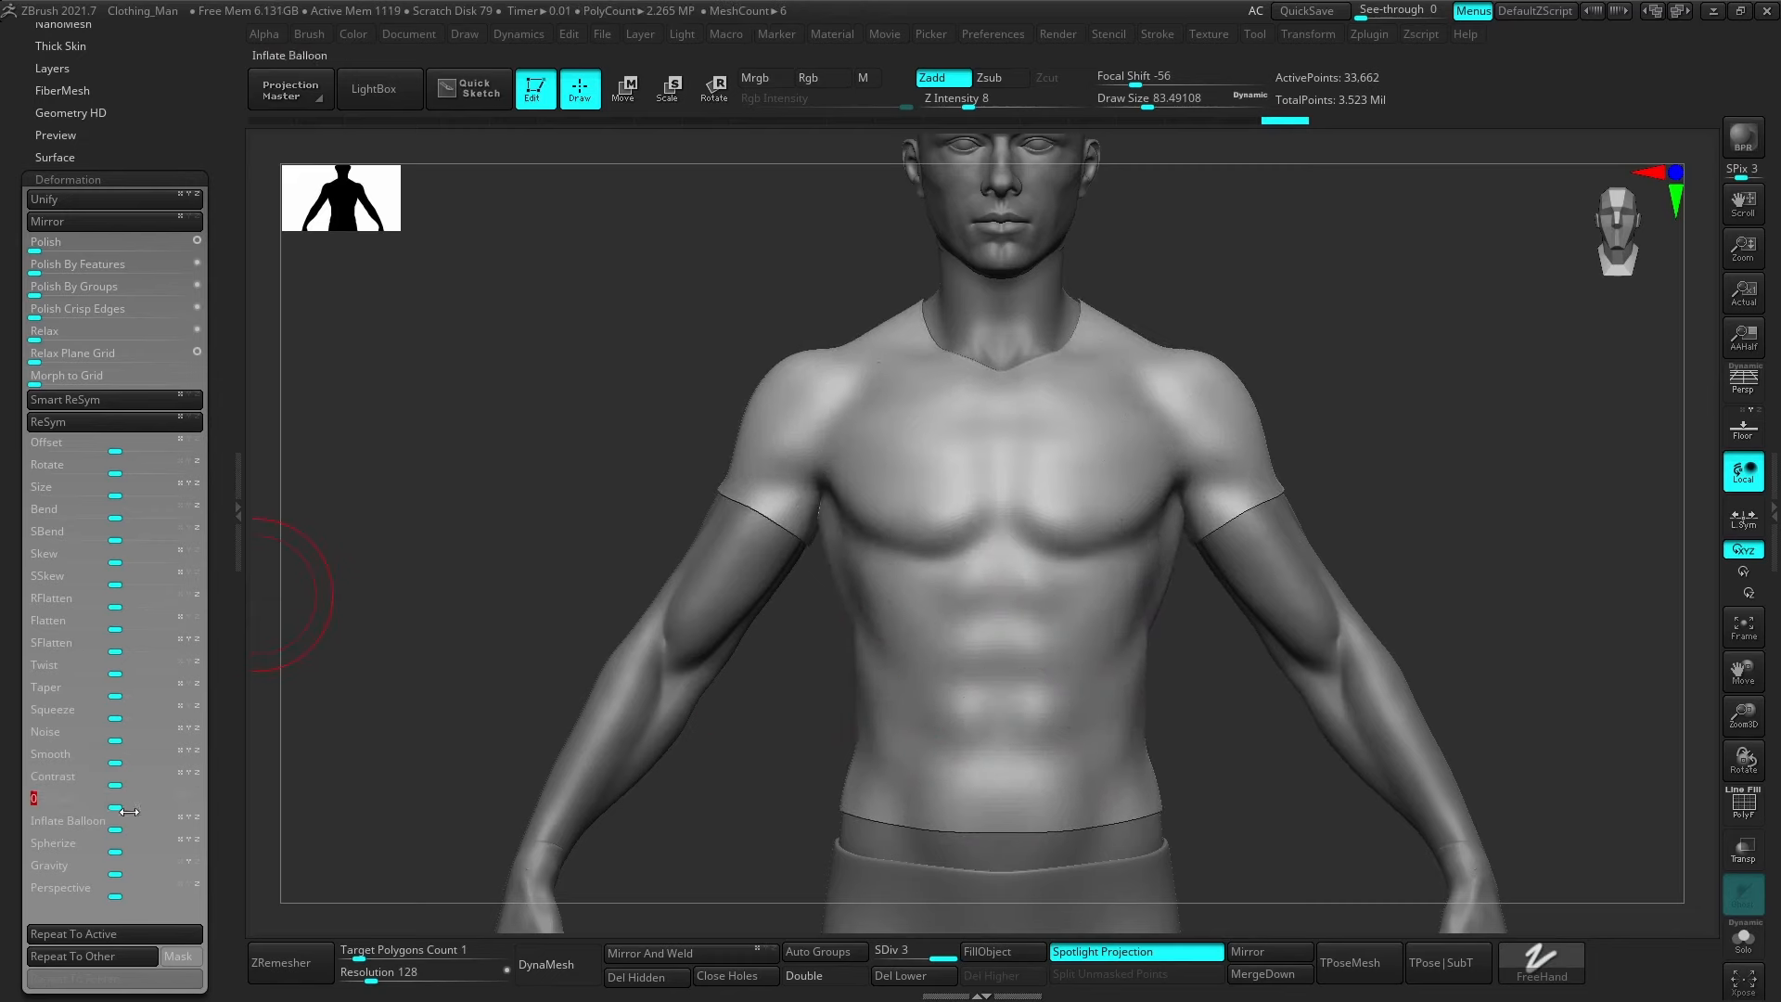
{"action": "right_click_drag", "start_coordinate": [1153, 551], "coordinate": [1002, 603], "text": "ctrl"}
{"action": "right_click_drag", "start_coordinate": [936, 527], "coordinate": [1023, 592], "text": "alt"}
{"action": "right_click_drag", "start_coordinate": [1023, 592], "coordinate": [1066, 565], "text": "ctrl"}
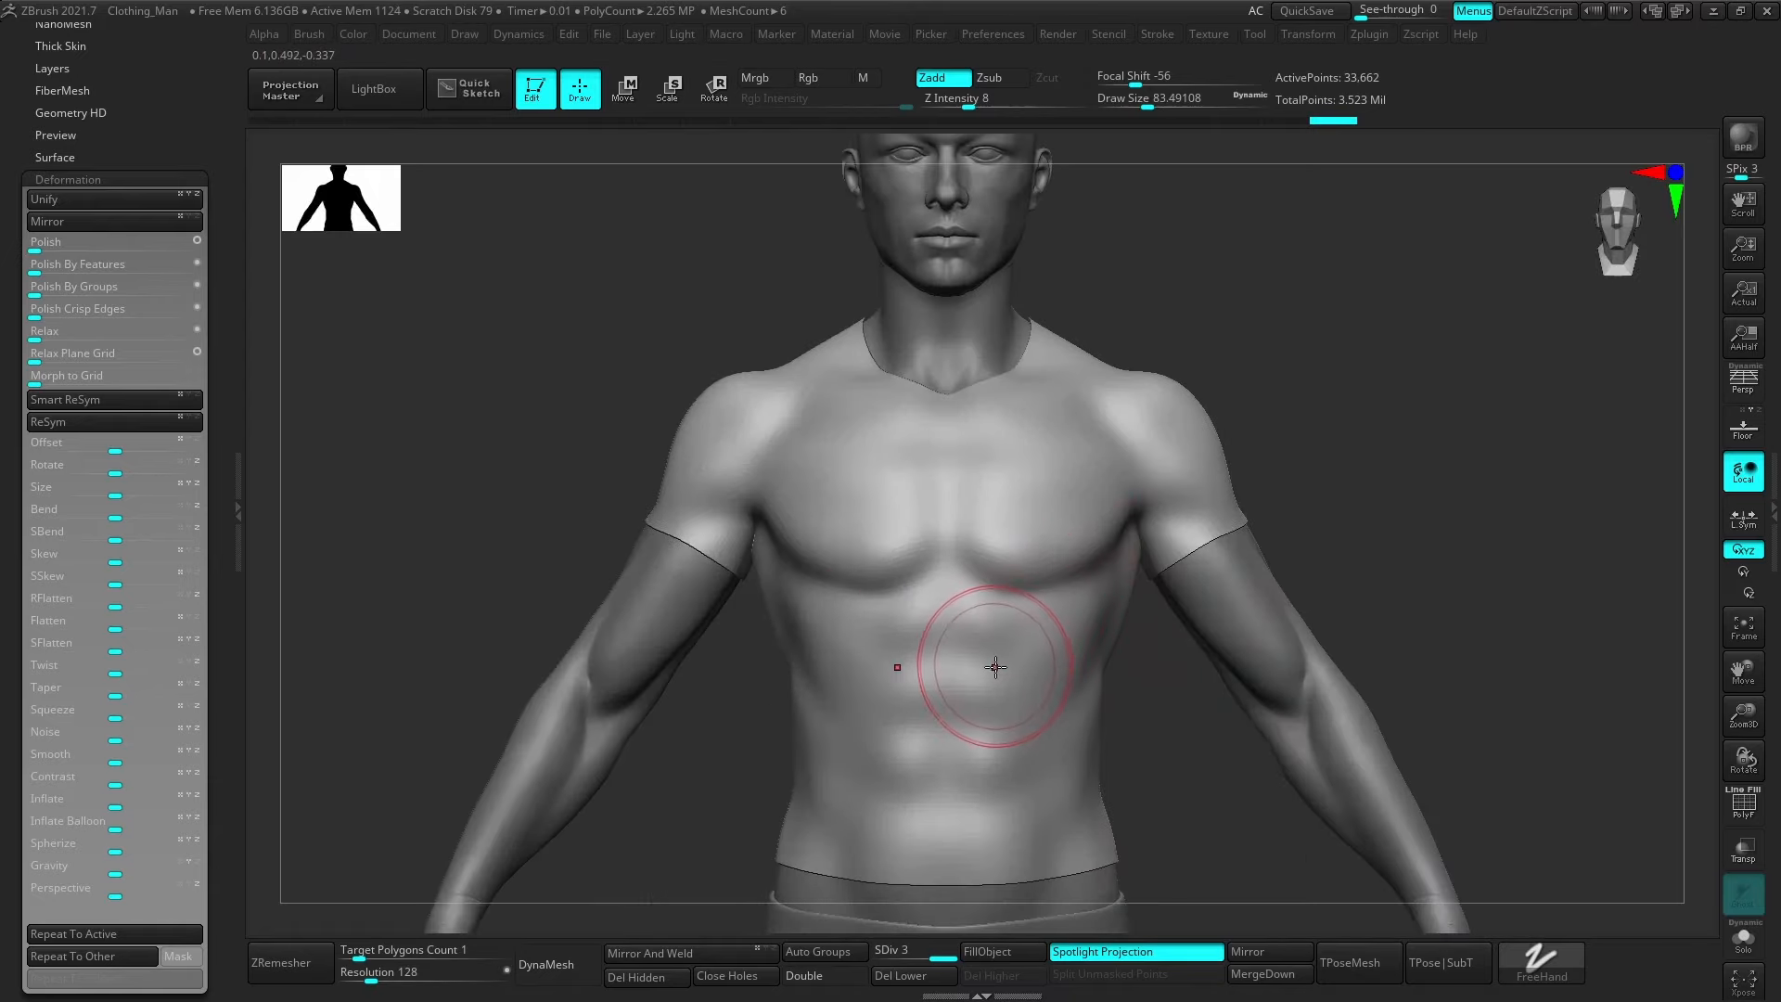
Undo the Inflate and Polish deformations on the isolated shirt and lower it to subdivision level 2.
{"action": "key", "text": "ctrl+z"}
{"action": "left_click", "coordinate": [1743, 940]}
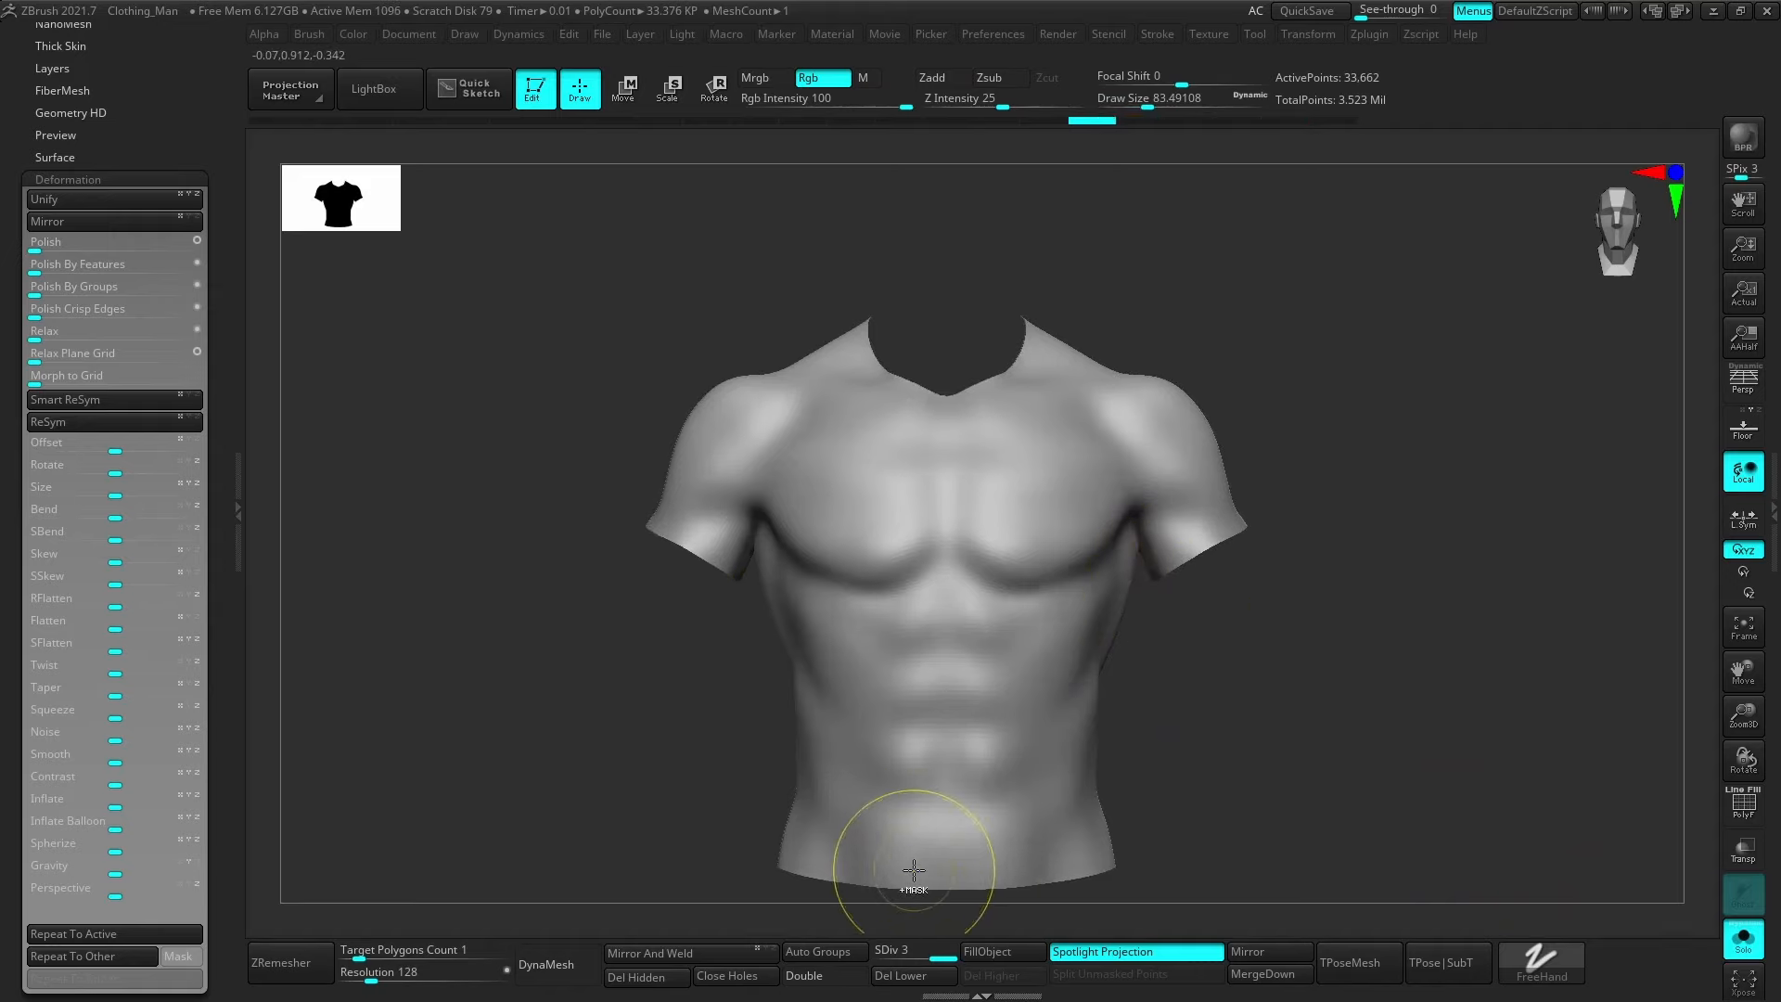
{"action": "key", "text": "shift+d"}
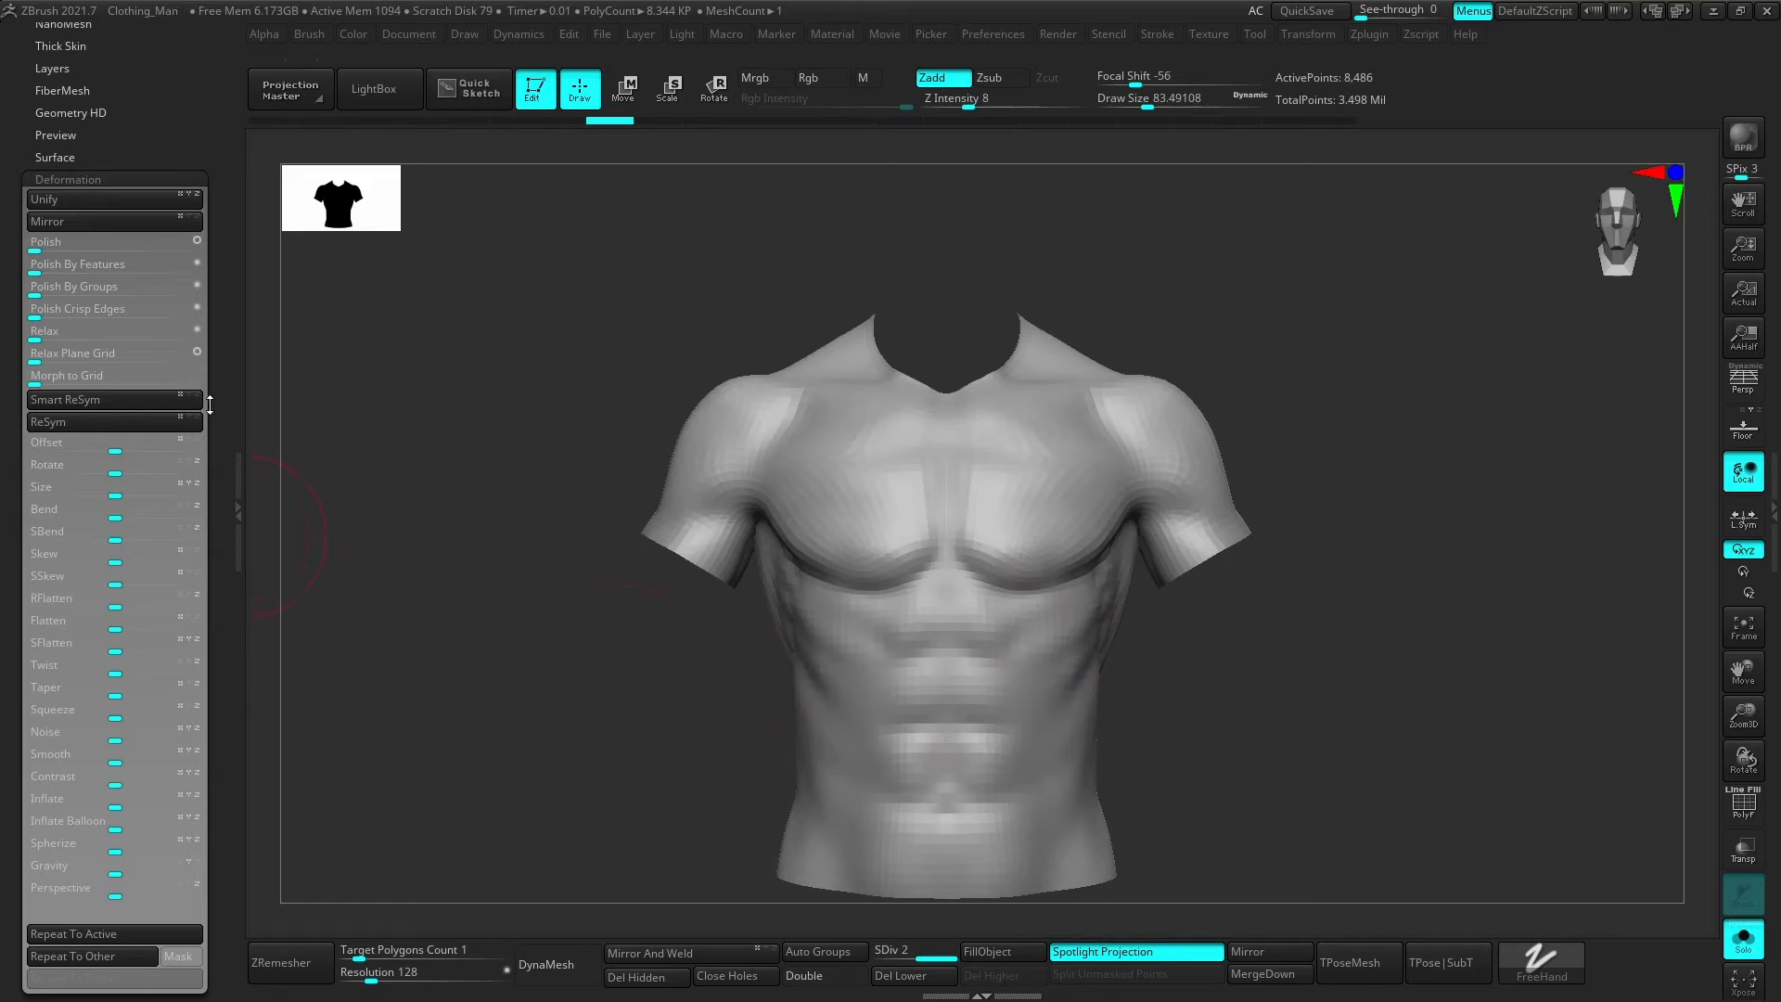
Smooth the level 2 shirt with Polish and inflate it slightly so it covers the body's torso.
{"action": "left_click_drag", "start_coordinate": [46, 240], "coordinate": [70, 241]}
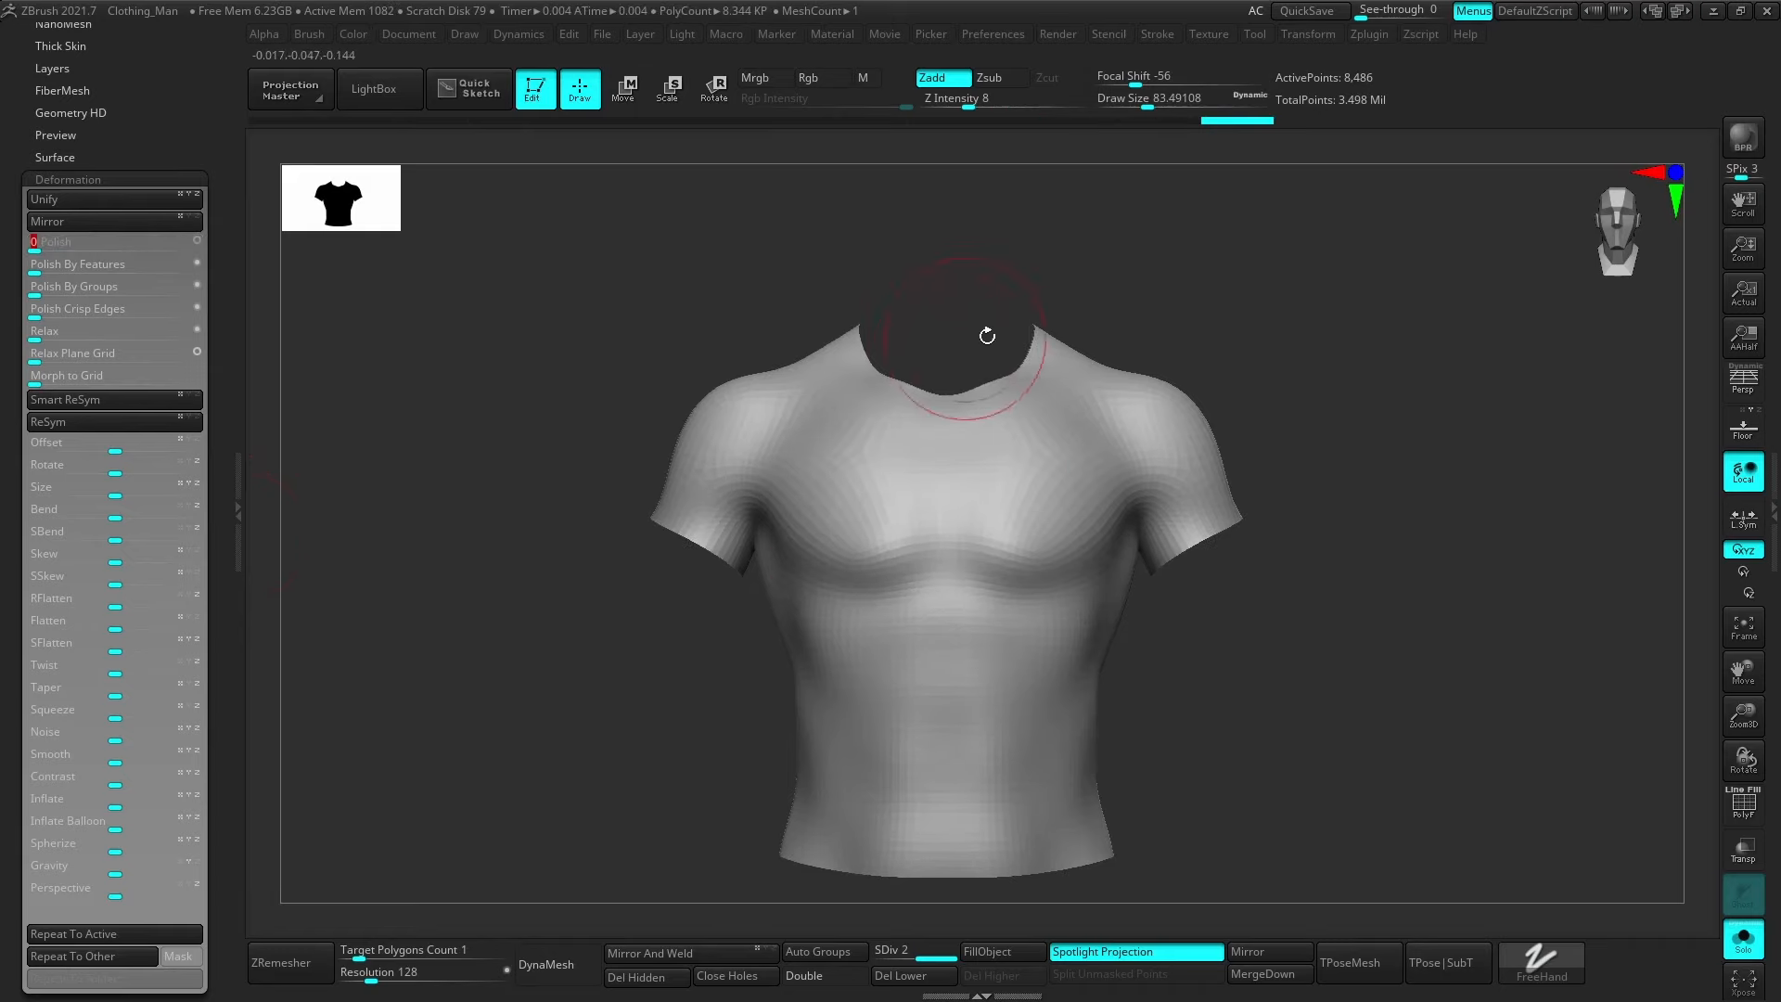
{"action": "left_click", "coordinate": [1744, 936]}
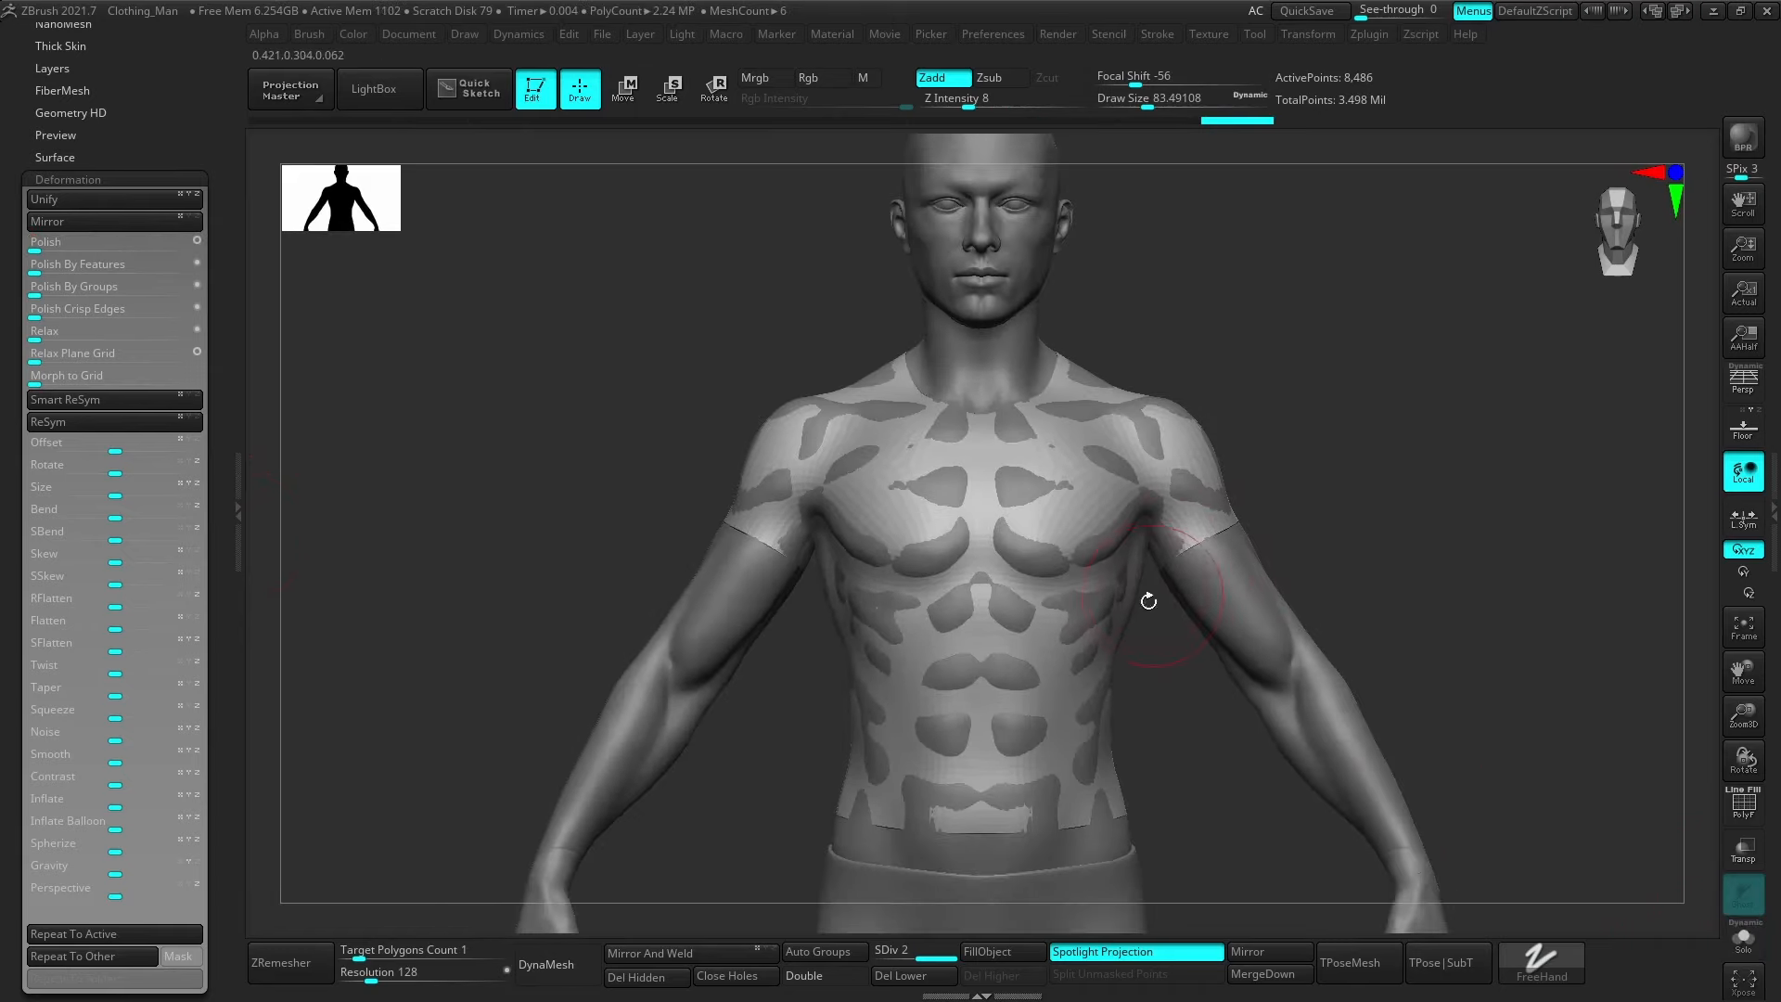
{"action": "left_click_drag", "start_coordinate": [112, 793], "coordinate": [122, 801]}
{"action": "right_click_drag", "start_coordinate": [1118, 506], "coordinate": [1073, 556], "text": "ctrl"}
{"action": "right_click_drag", "start_coordinate": [989, 663], "coordinate": [1223, 627], "text": "alt"}
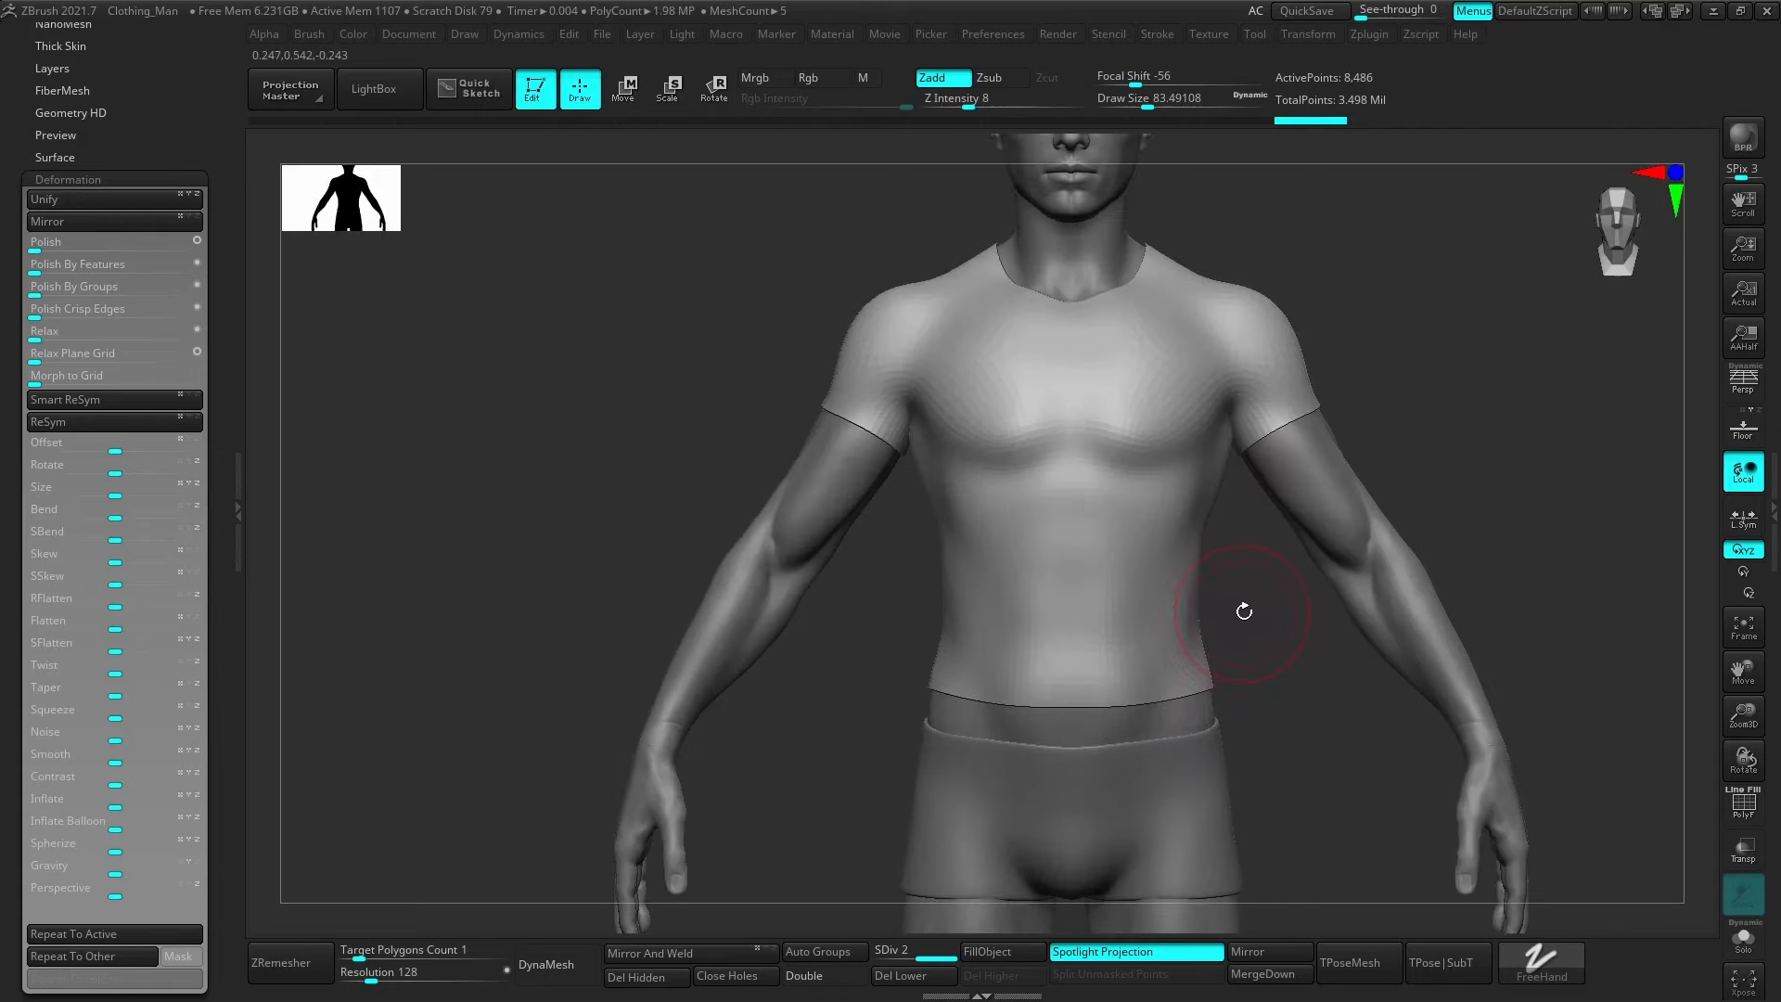
Undo the shirt's inflate, polish and subdivision changes back to its undivided low-poly mesh.
{"action": "right_click_drag", "start_coordinate": [1216, 533], "coordinate": [1209, 610], "text": "alt"}
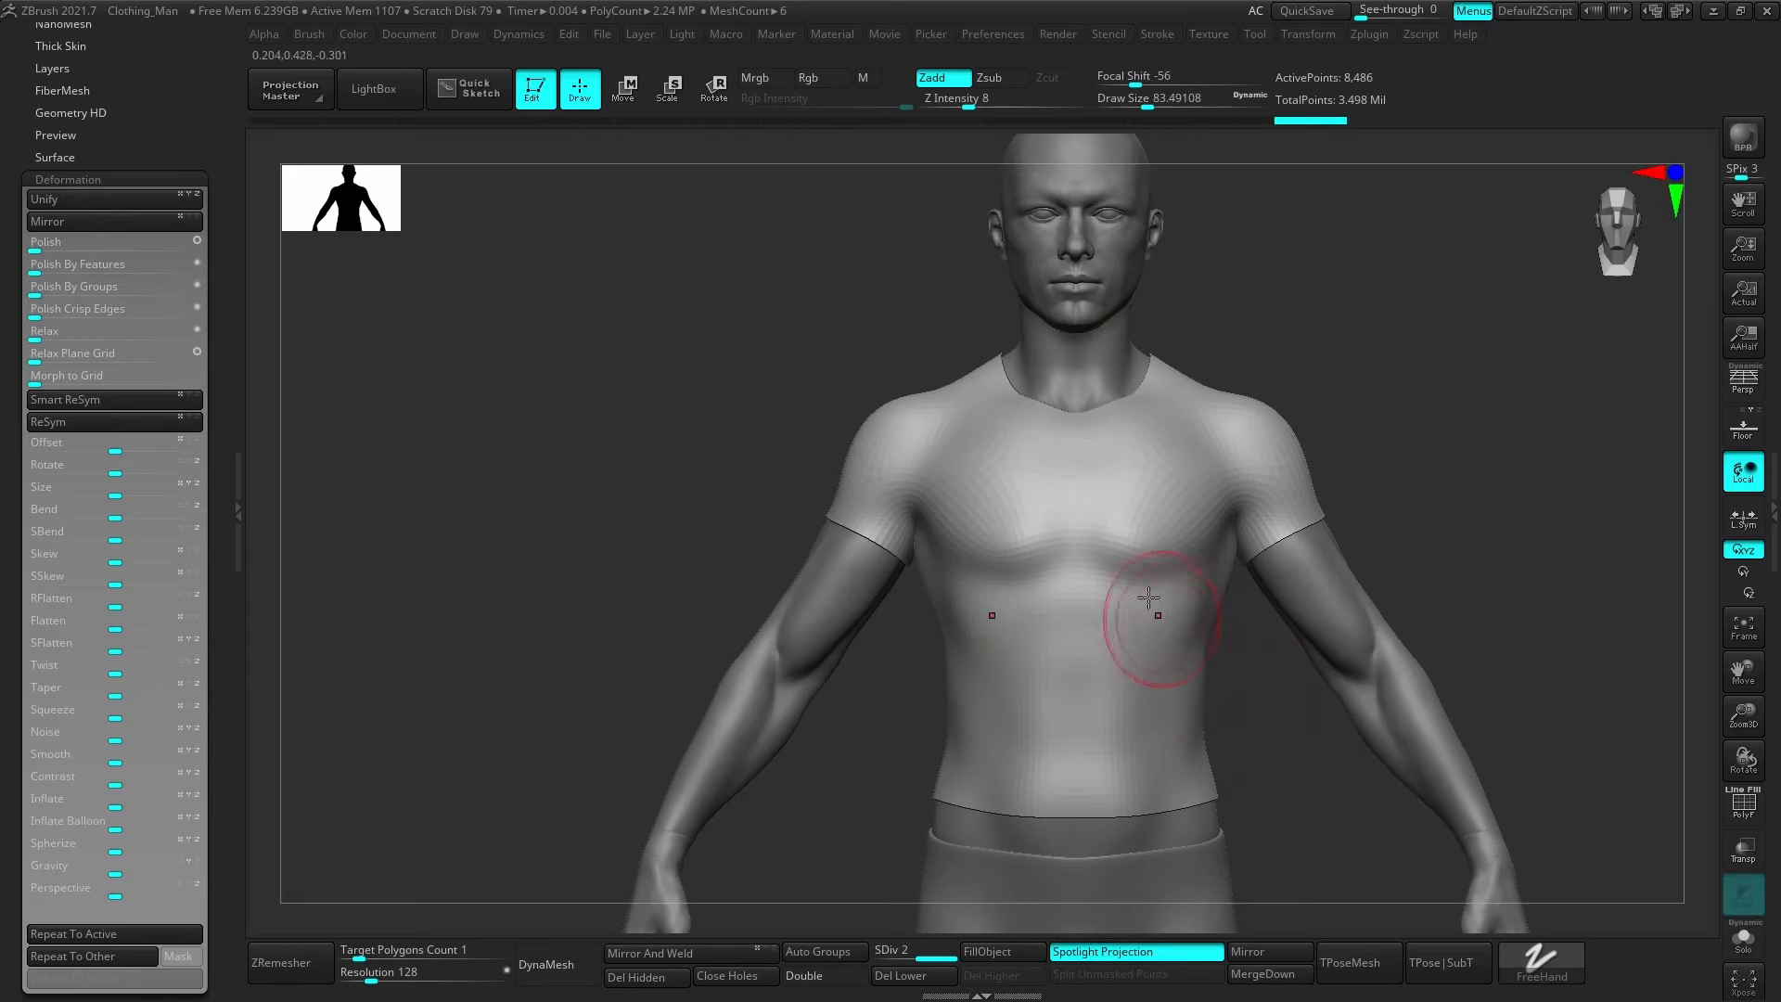
{"action": "right_click_drag", "start_coordinate": [1153, 542], "coordinate": [1081, 569]}
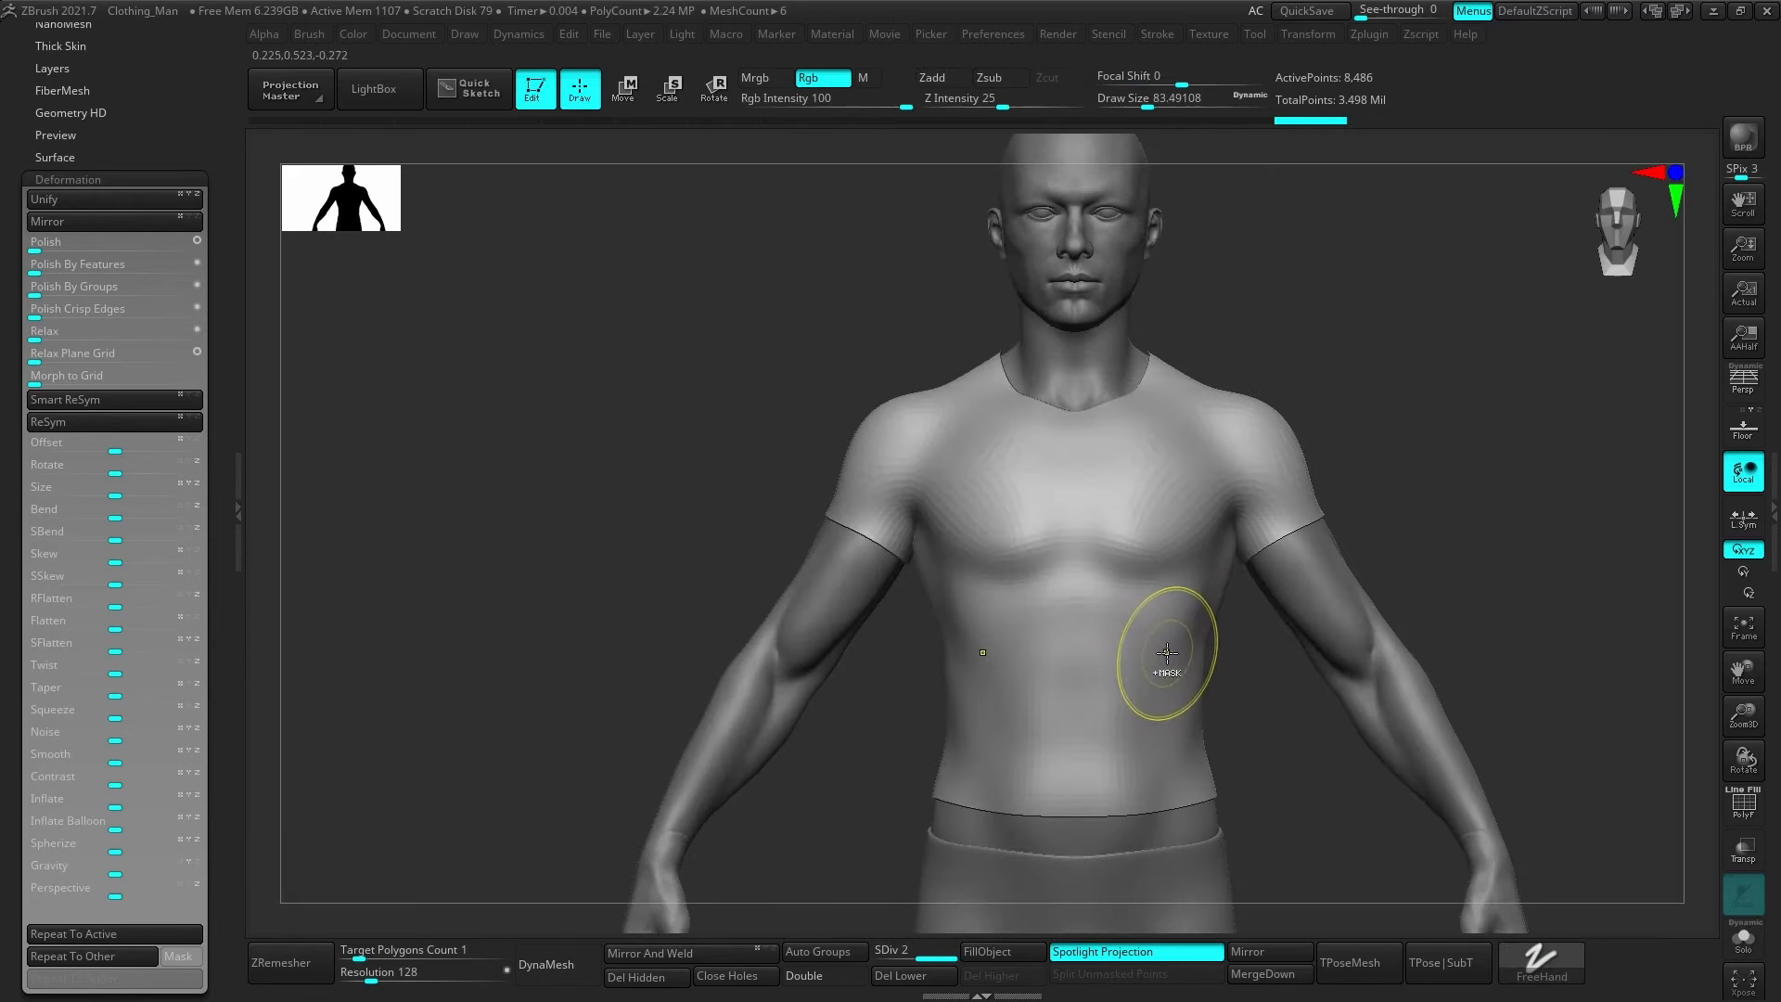
{"action": "left_click", "coordinate": [1158, 646], "text": "ctrl"}
{"action": "key", "text": "ctrl+z"}
{"action": "key", "text": "ctrl+z"}
{"action": "key", "text": "ctrl+z"}
{"action": "key", "text": "ctrl+z"}
{"action": "key", "text": "ctrl+z"}
{"action": "key", "text": "ctrl+z"}
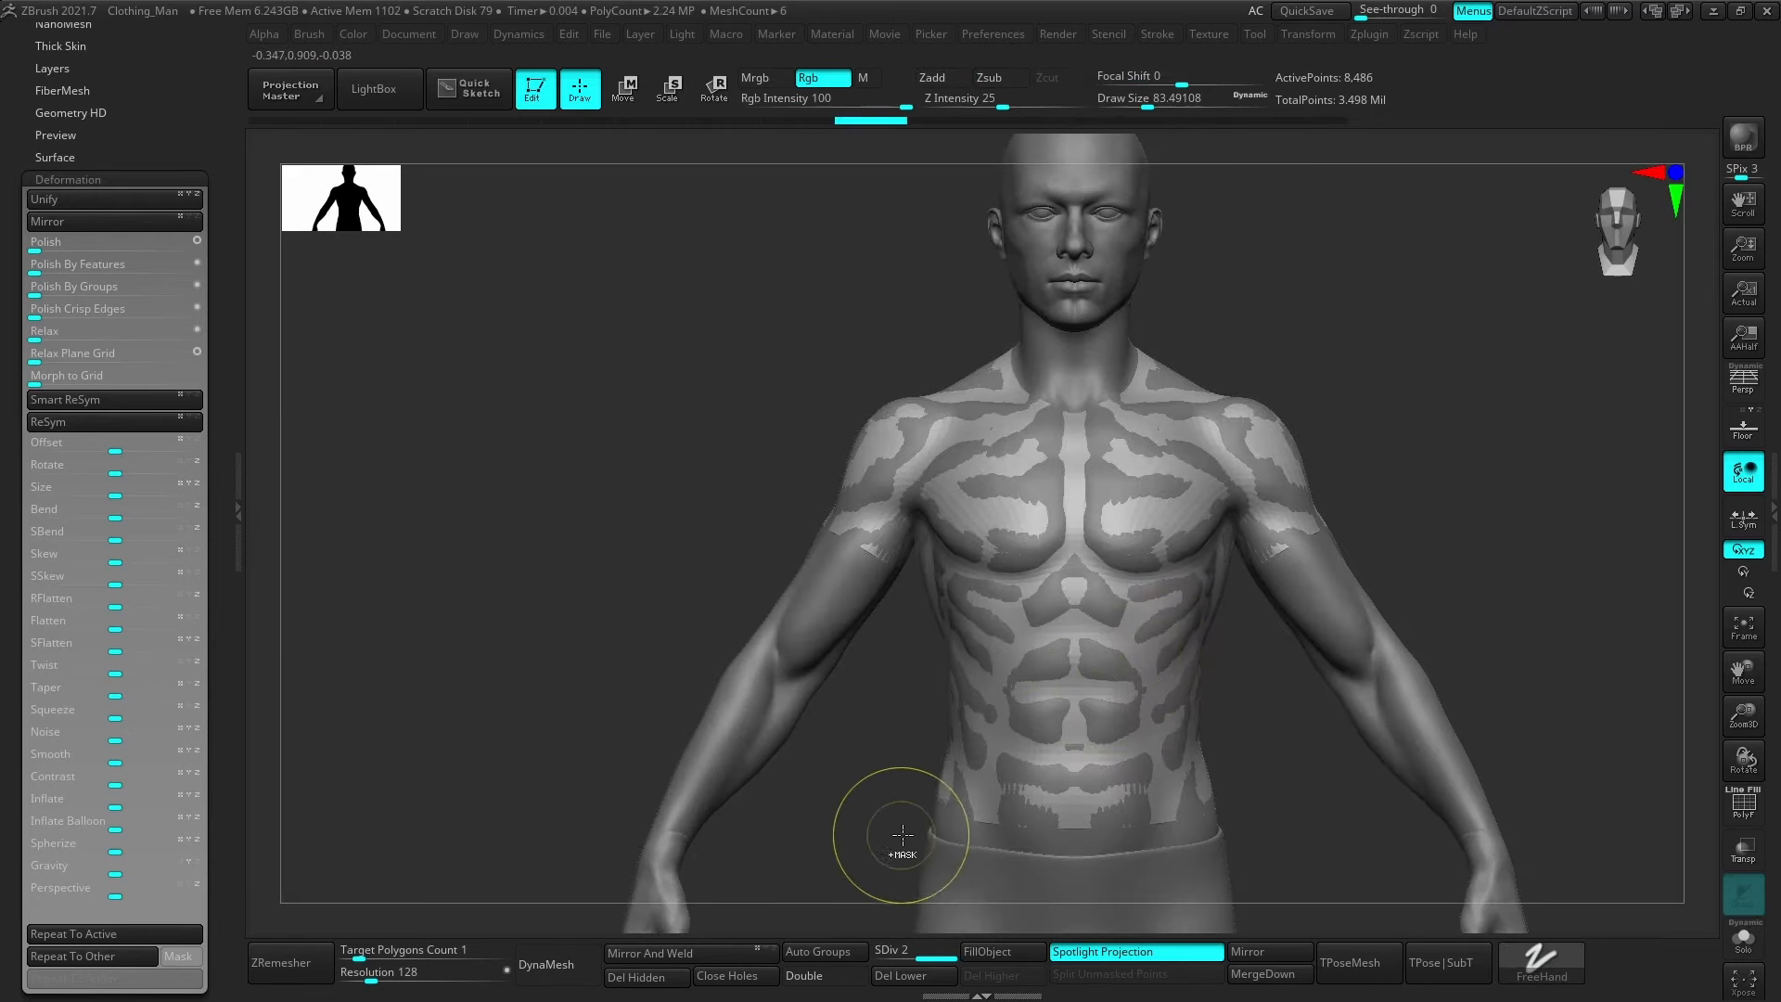
{"action": "key", "text": "ctrl+z"}
{"action": "key", "text": "ctrl+z"}
{"action": "key", "text": "ctrl+z"}
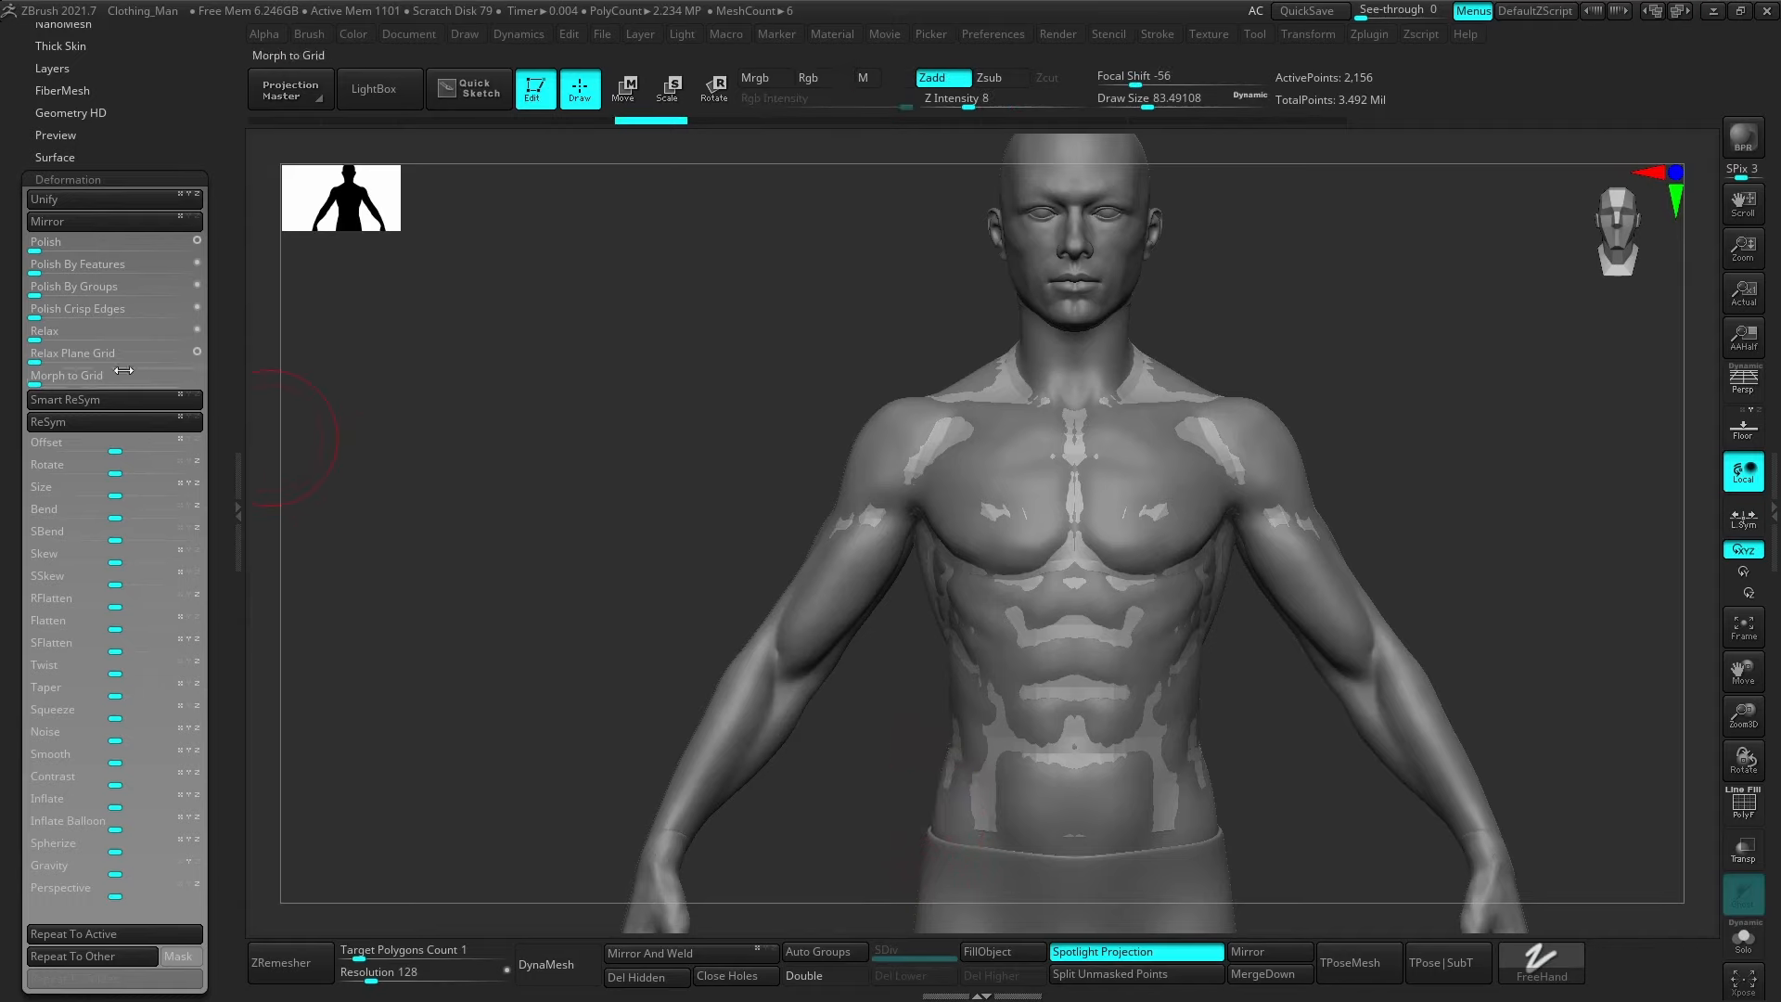
Polish the undivided shirt, then isolate it and rebuild its topology with ZRemesher.
{"action": "left_click_drag", "start_coordinate": [46, 240], "coordinate": [174, 256]}
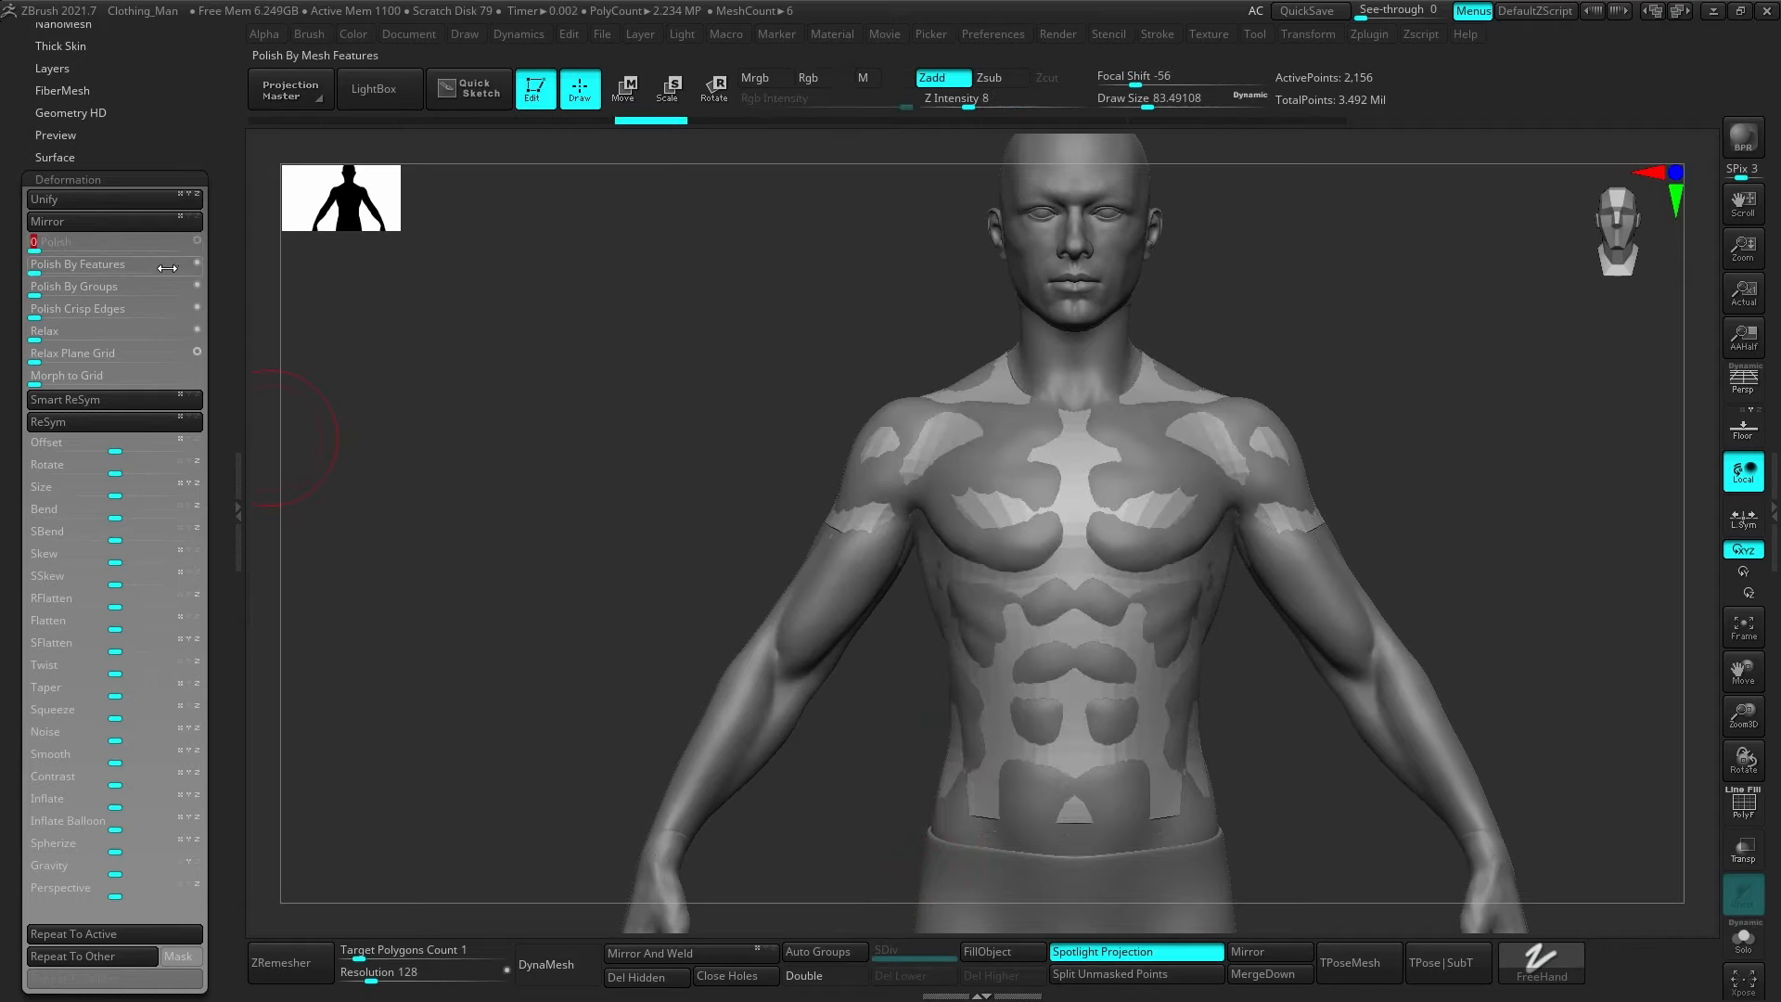
{"action": "left_click", "coordinate": [1741, 937]}
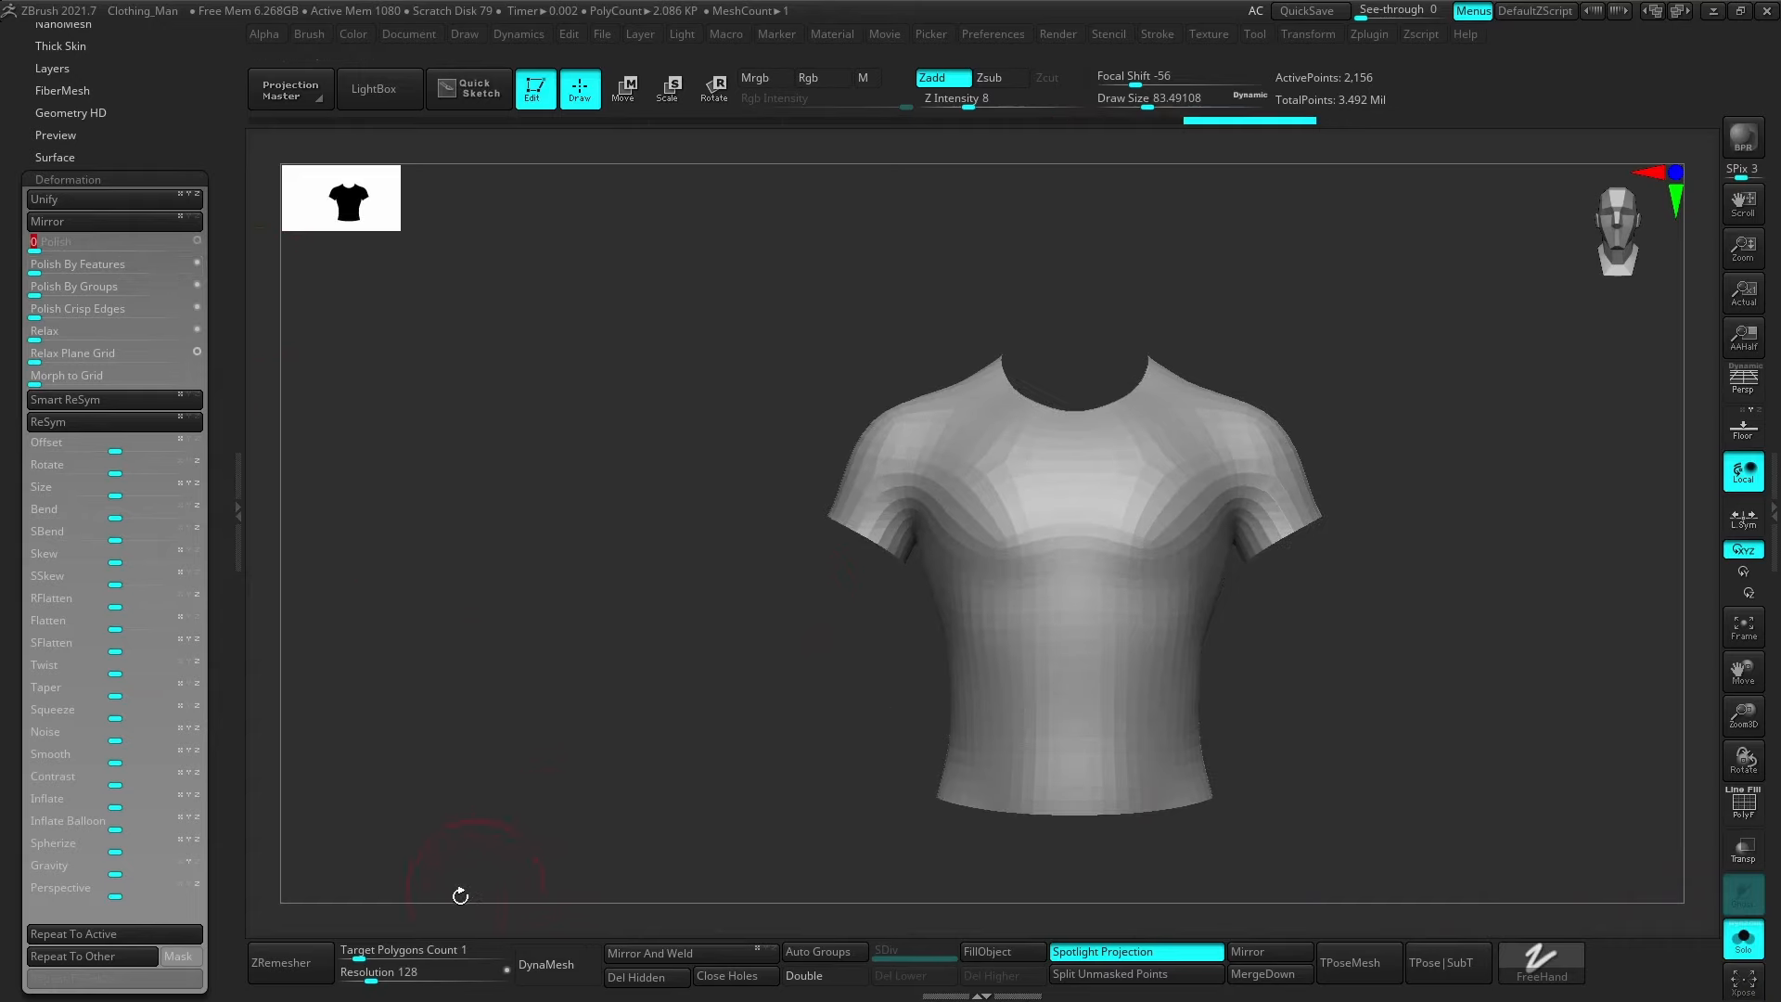
{"action": "left_click", "coordinate": [313, 963]}
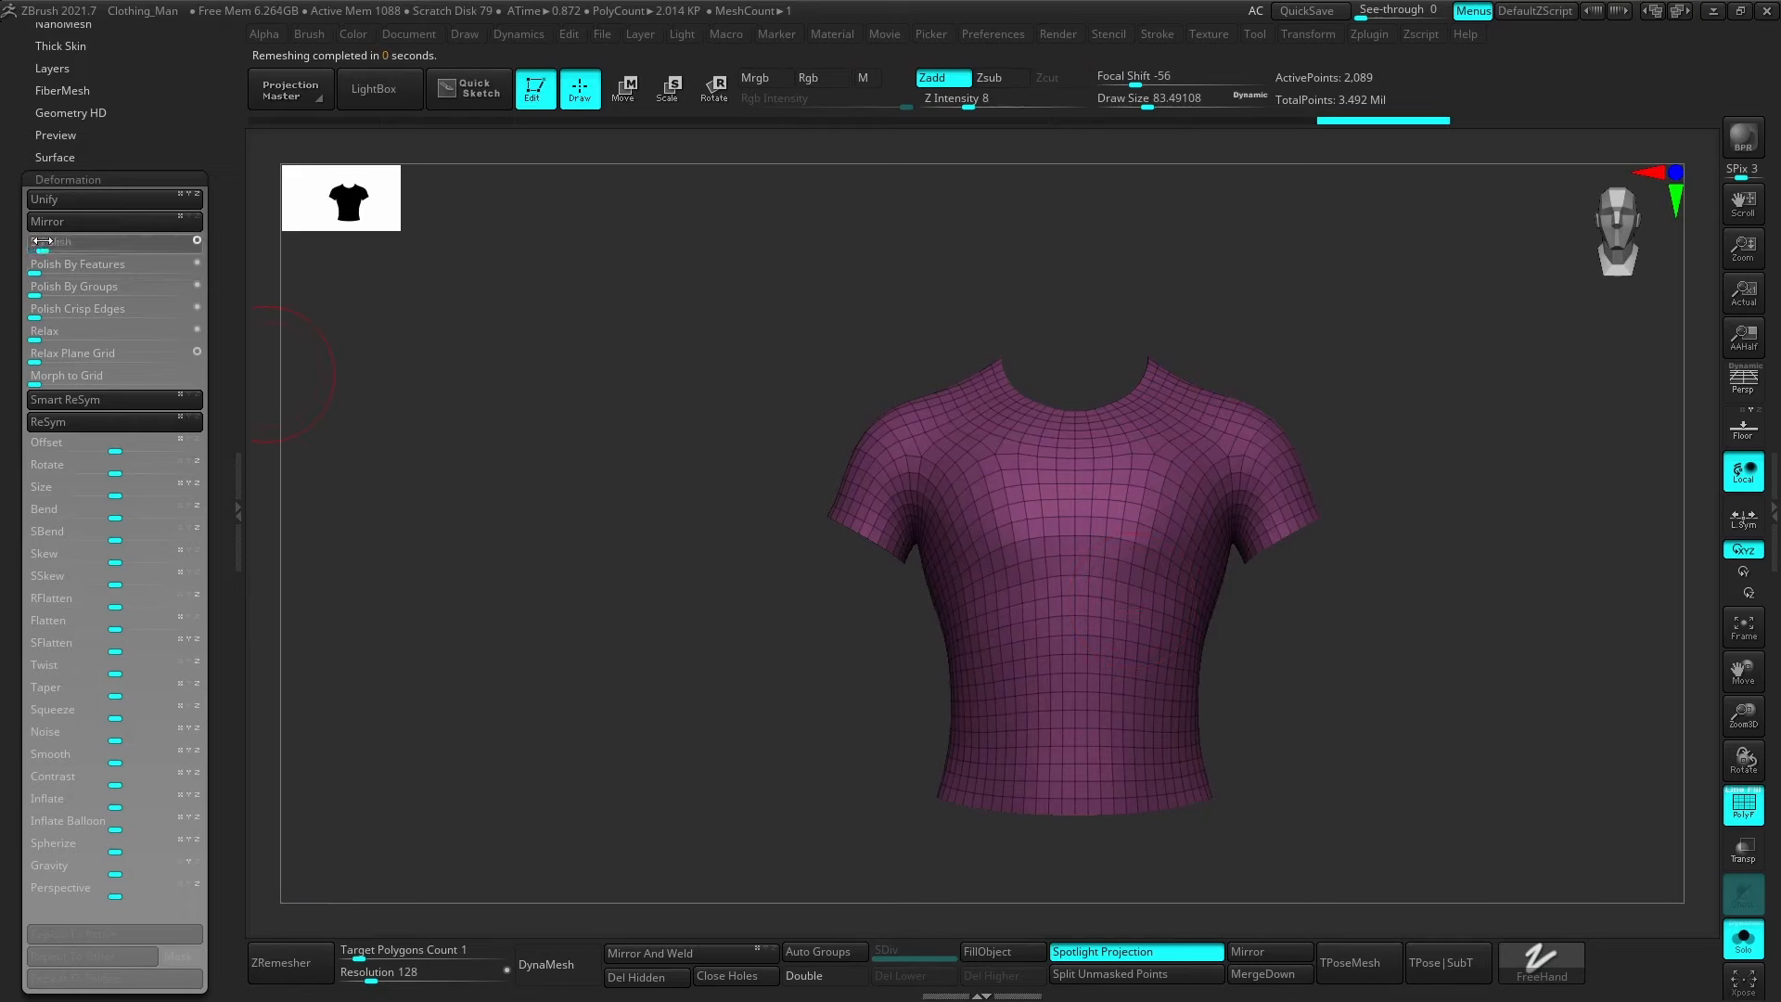
Polish the remeshed shirt, then bring the body back into view and inflate the shirt slightly over the skin.
{"action": "left_click_drag", "start_coordinate": [42, 242], "coordinate": [104, 318]}
{"action": "left_click", "coordinate": [1743, 938]}
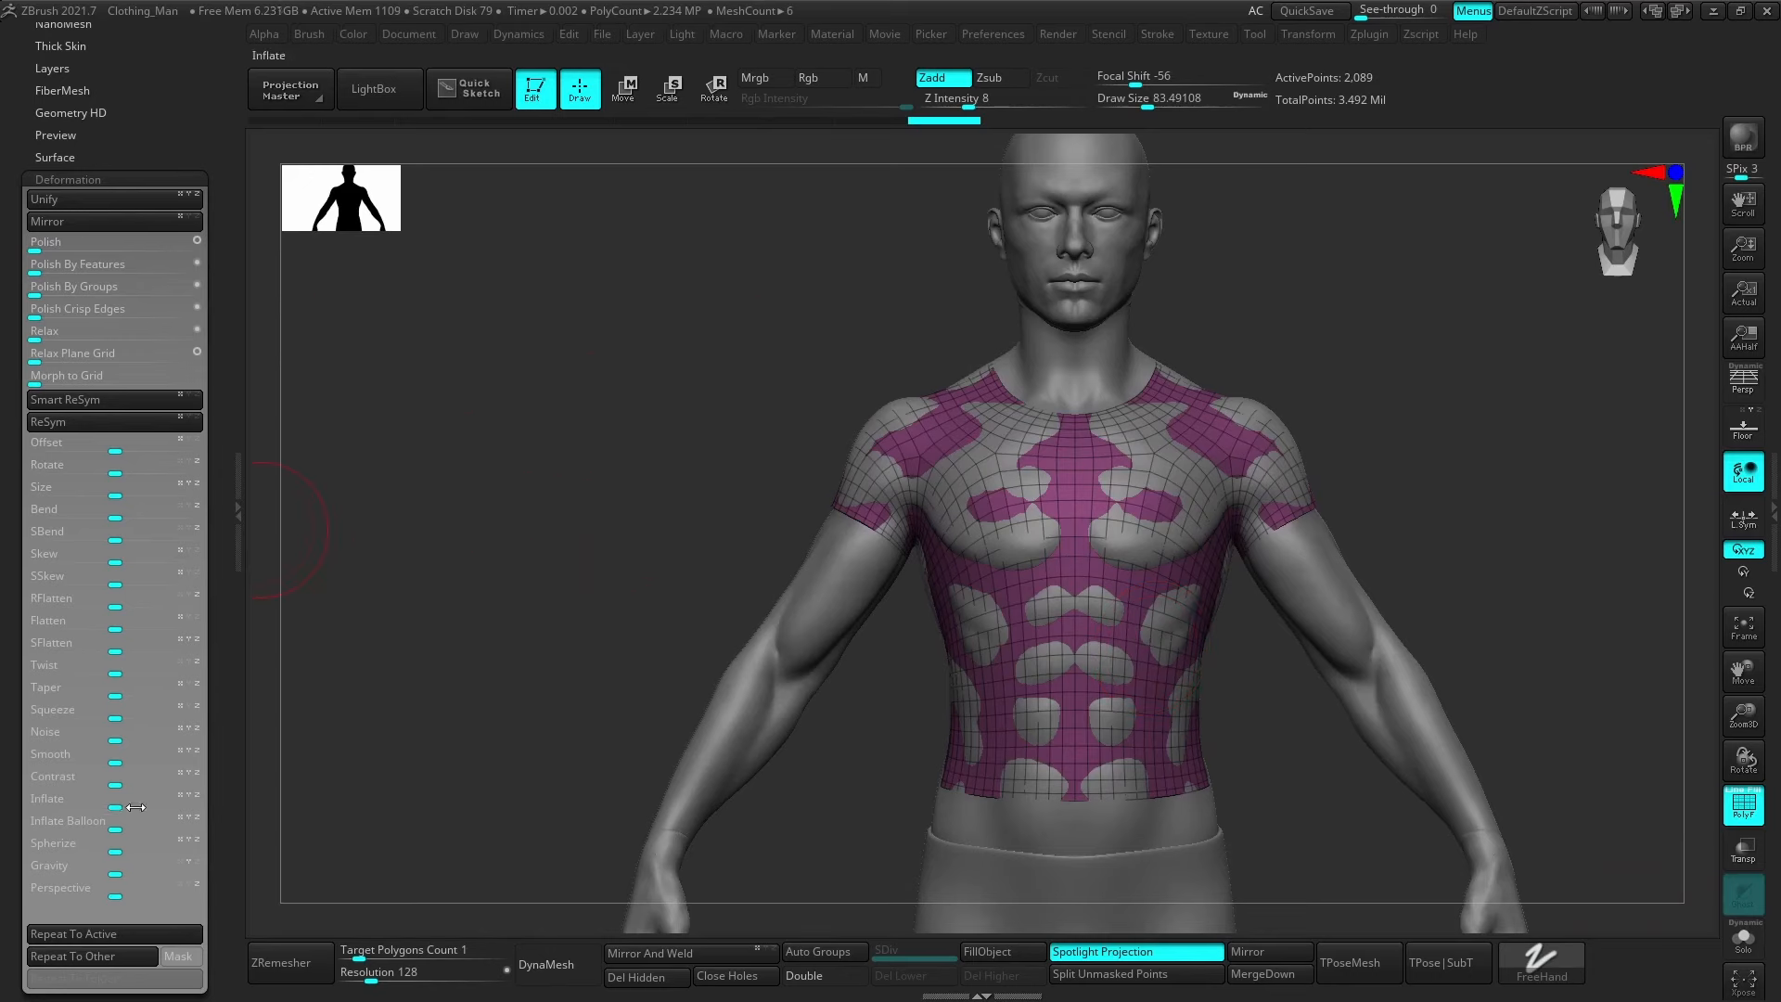
{"action": "left_click_drag", "start_coordinate": [116, 807], "coordinate": [123, 807]}
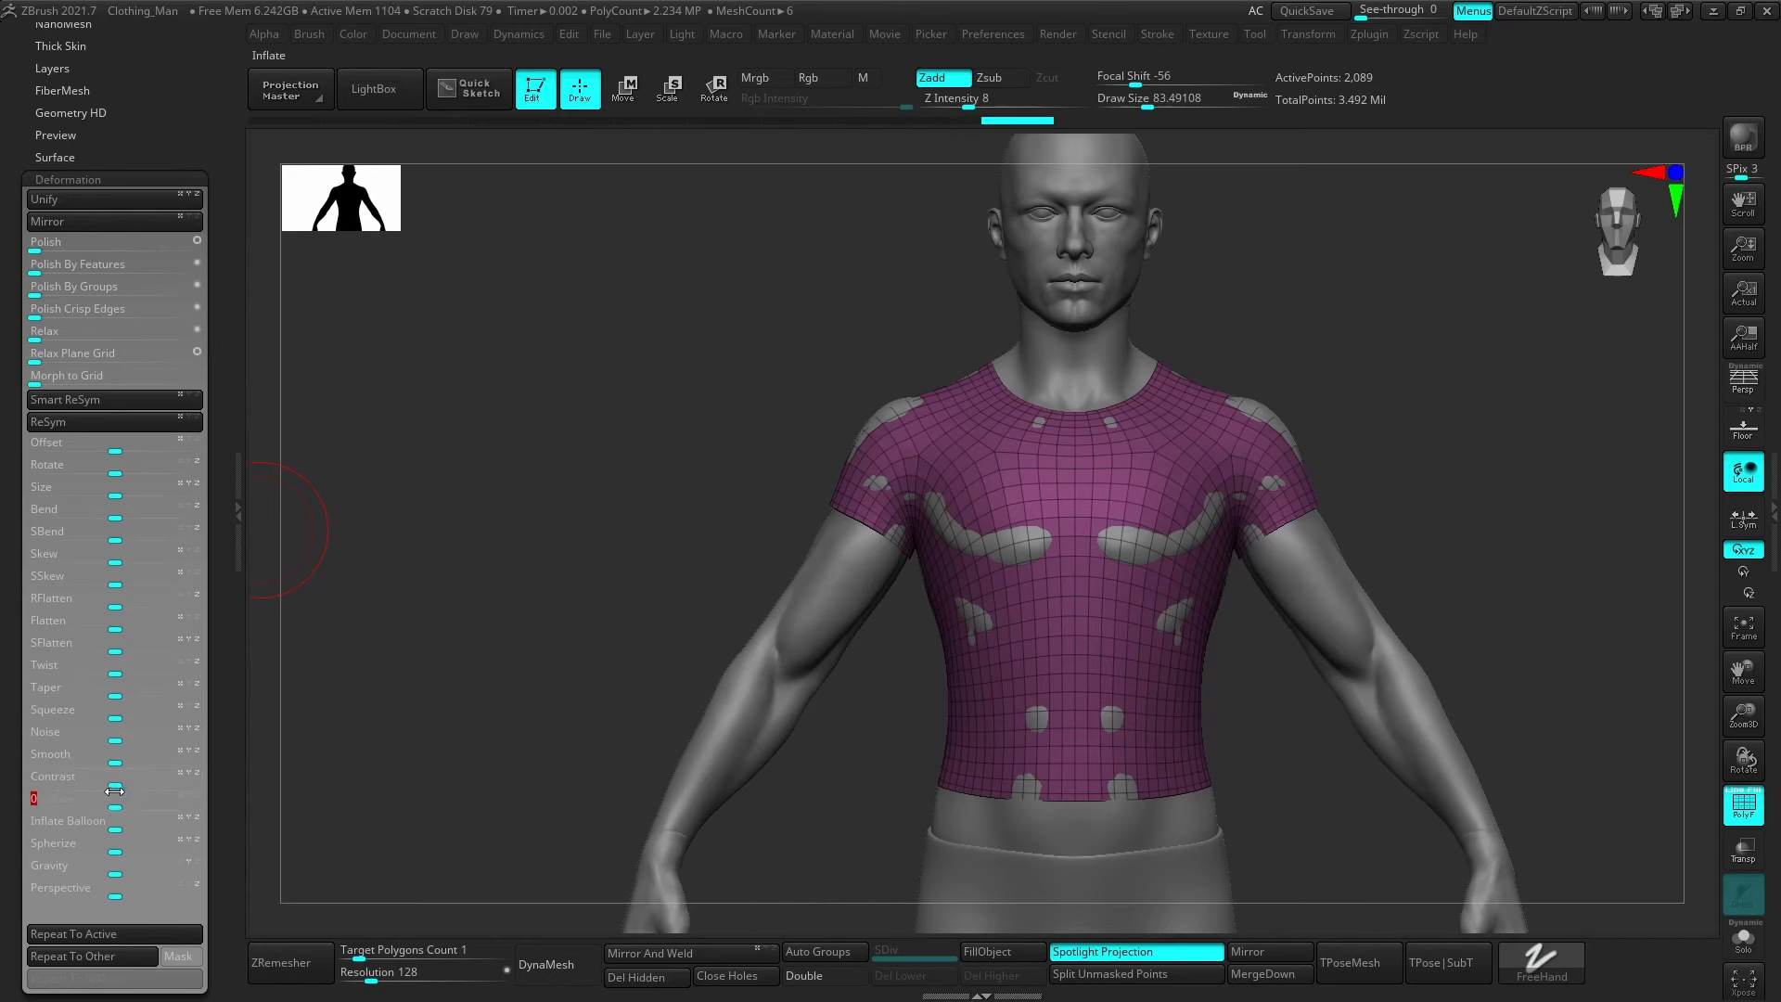
Pull the shirt over the remaining exposed skin using the Move brush at draw size about 128, and hide the polyframe.
{"action": "key", "text": "b"}
{"action": "key", "text": "m"}
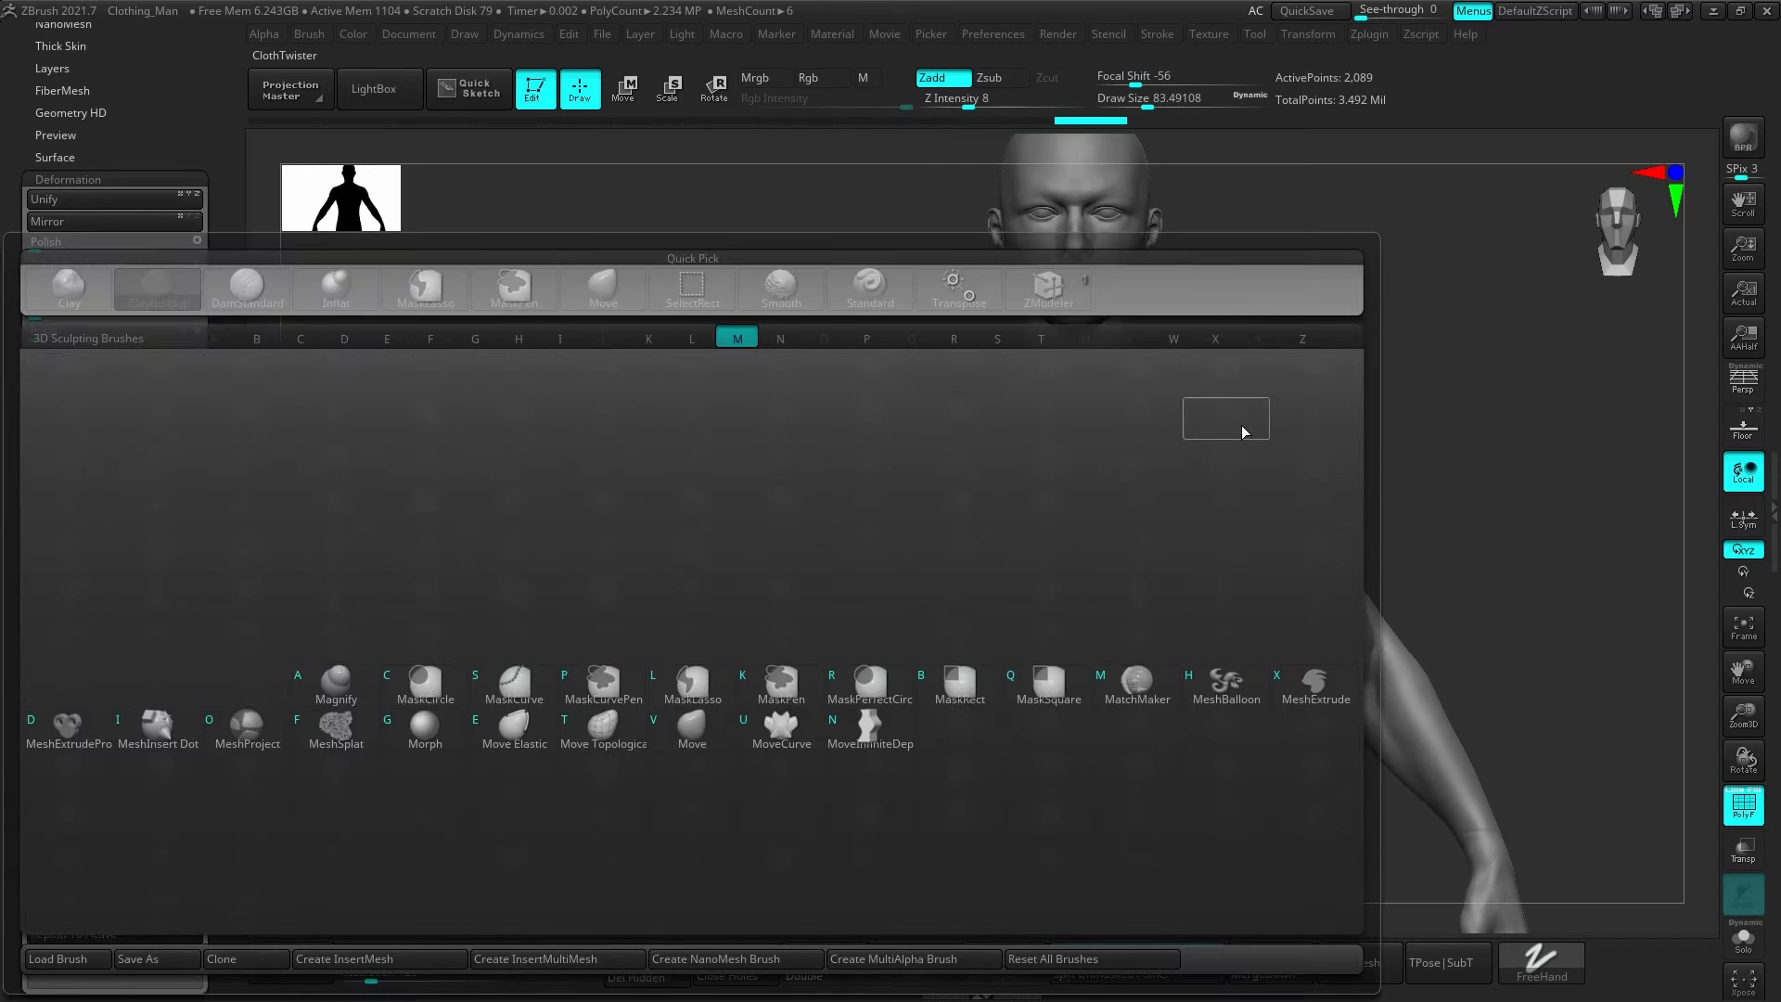
{"action": "key", "text": "v"}
{"action": "key", "text": "s"}
{"action": "left_click_drag", "start_coordinate": [1256, 414], "coordinate": [1263, 414]}
{"action": "mouse_move", "coordinate": [1245, 461]}
{"action": "right_mouse_down"}
{"action": "mouse_move", "coordinate": [1117, 564]}
{"action": "mouse_move", "coordinate": [1192, 537]}
{"action": "mouse_move", "coordinate": [1220, 604]}
{"action": "right_mouse_up"}
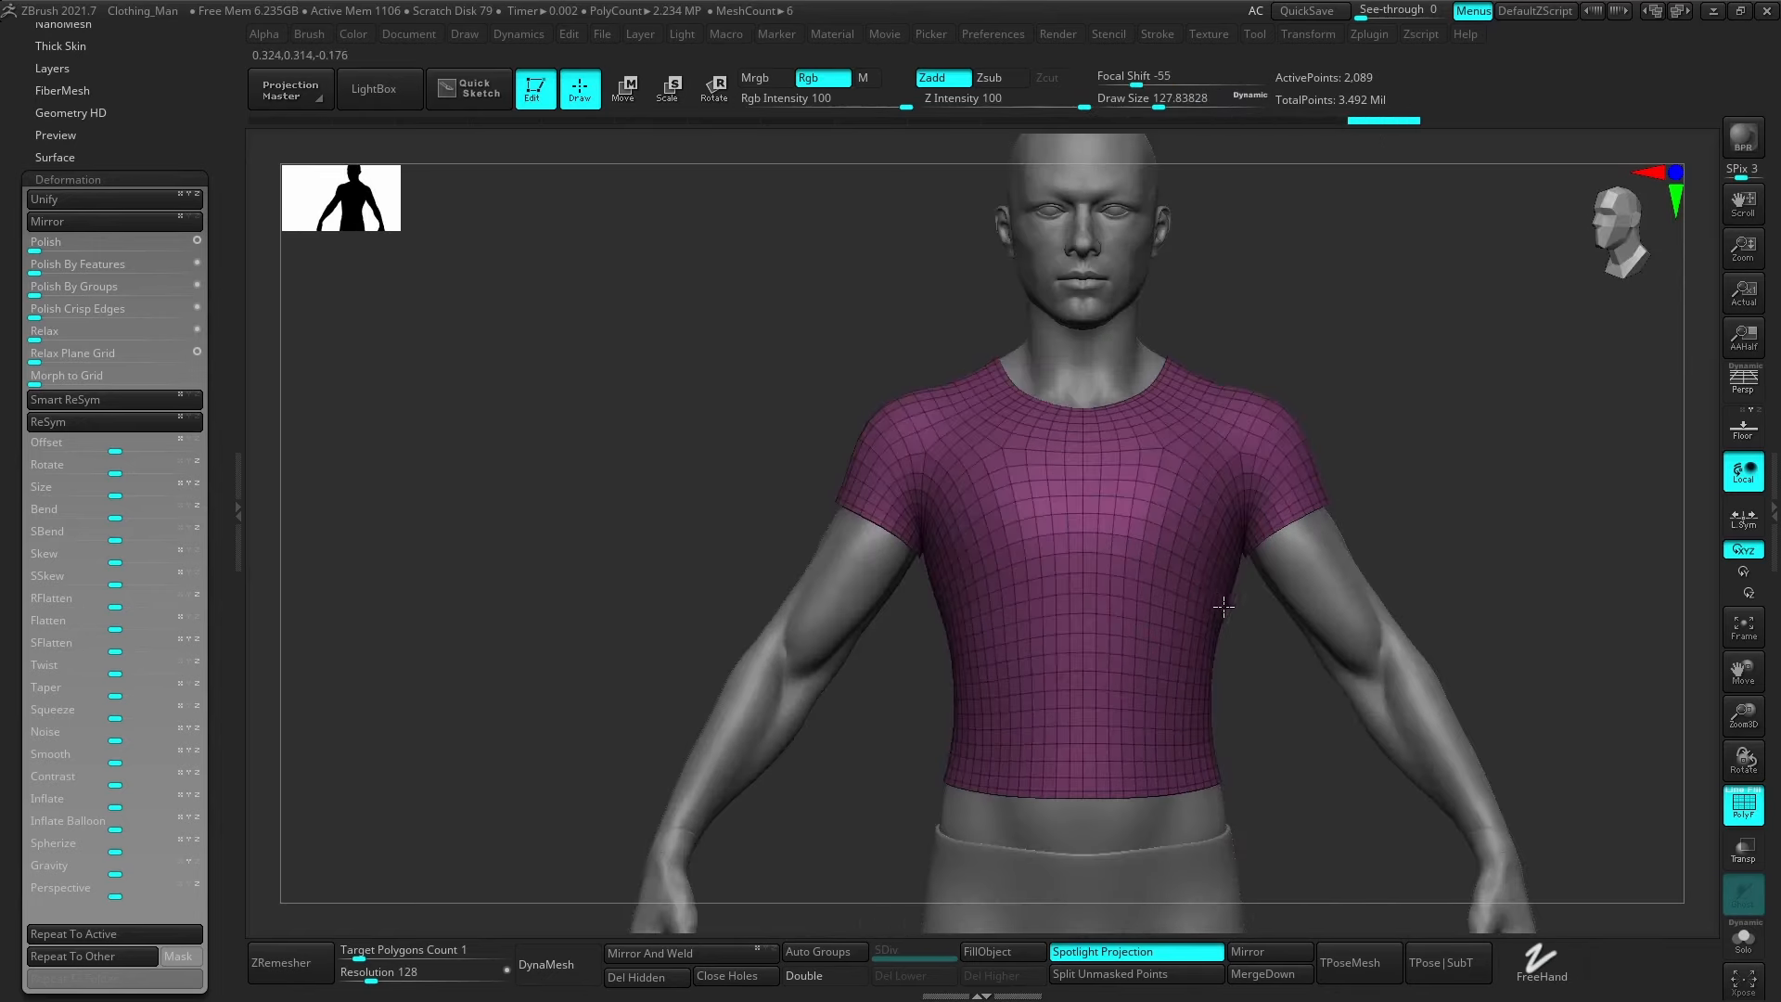
{"action": "key", "text": "shift+f"}
Mask the shirt's sleeves and chest with a softened edge, leaving the part below the chest unmasked.
{"action": "mouse_move", "coordinate": [1344, 604]}
{"action": "right_mouse_down", "text": "ctrl"}
{"action": "mouse_move", "coordinate": [1322, 561]}
{"action": "mouse_move", "coordinate": [1193, 560]}
{"action": "mouse_move", "coordinate": [1264, 594]}
{"action": "mouse_move", "coordinate": [1478, 560]}
{"action": "mouse_move", "coordinate": [1424, 598]}
{"action": "mouse_move", "coordinate": [1405, 555]}
{"action": "right_mouse_up", "text": "ctrl"}
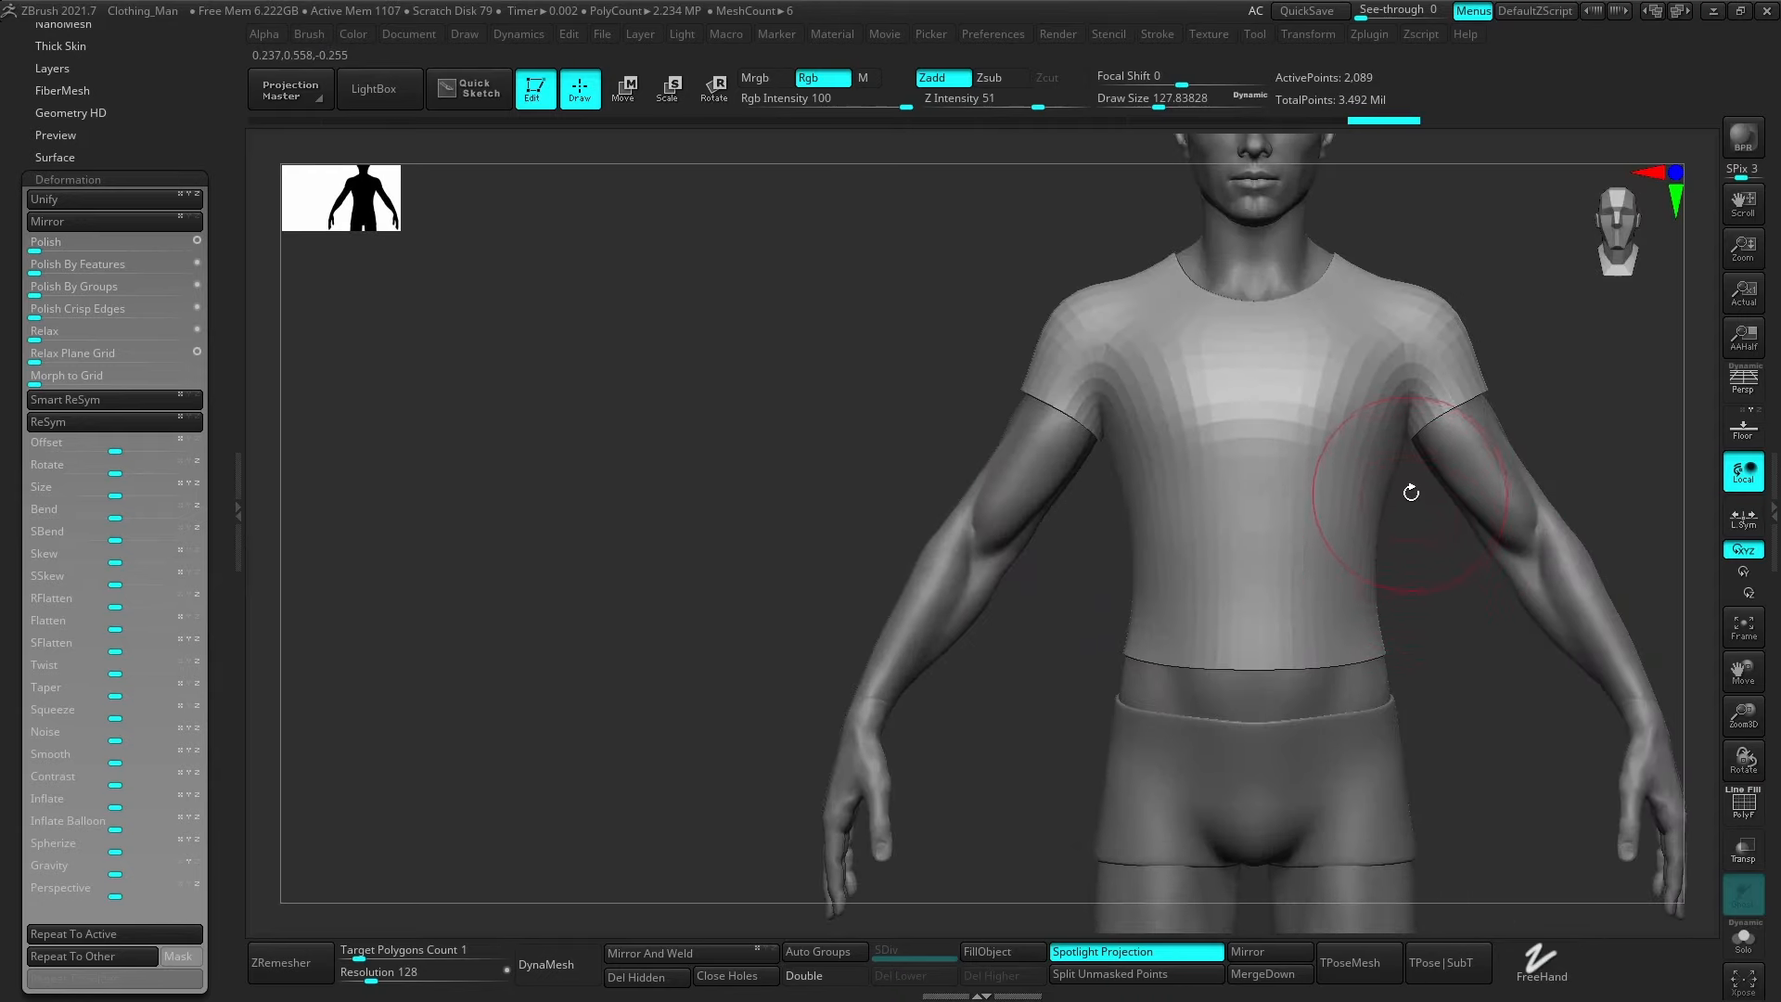
{"action": "left_click_drag", "start_coordinate": [1408, 495], "coordinate": [1116, 832], "text": "ctrl"}
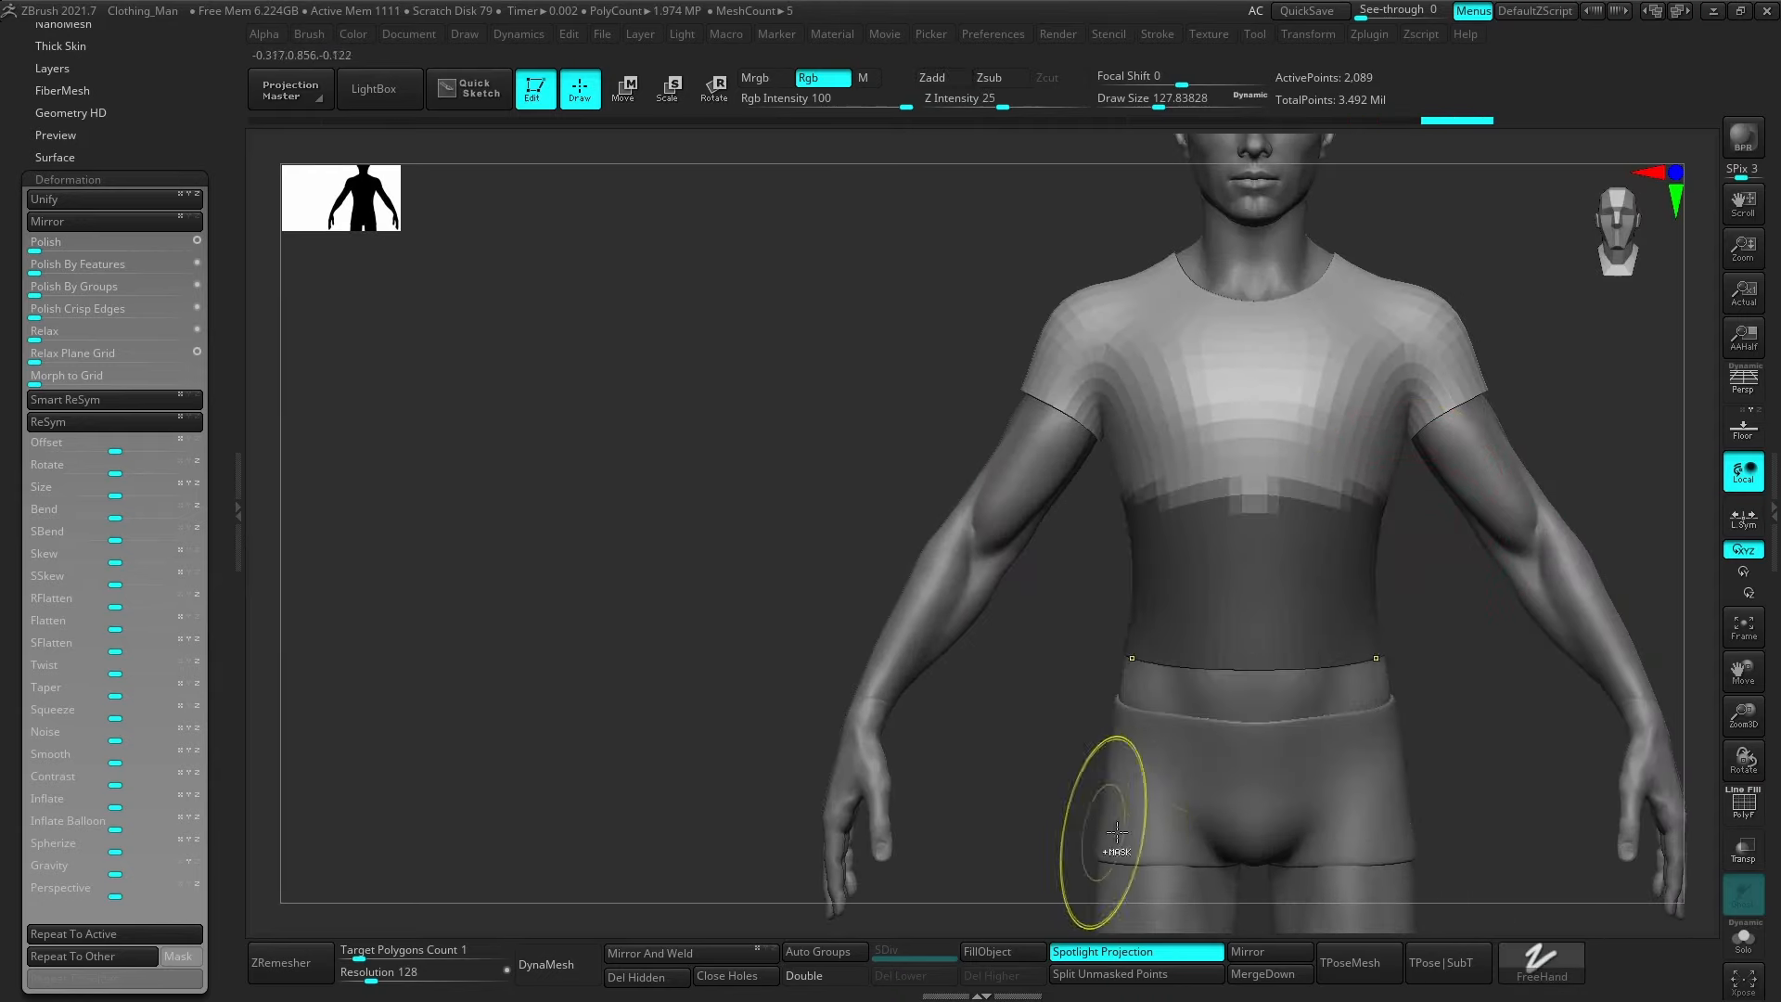
{"action": "left_click", "coordinate": [1428, 614], "text": "ctrl"}
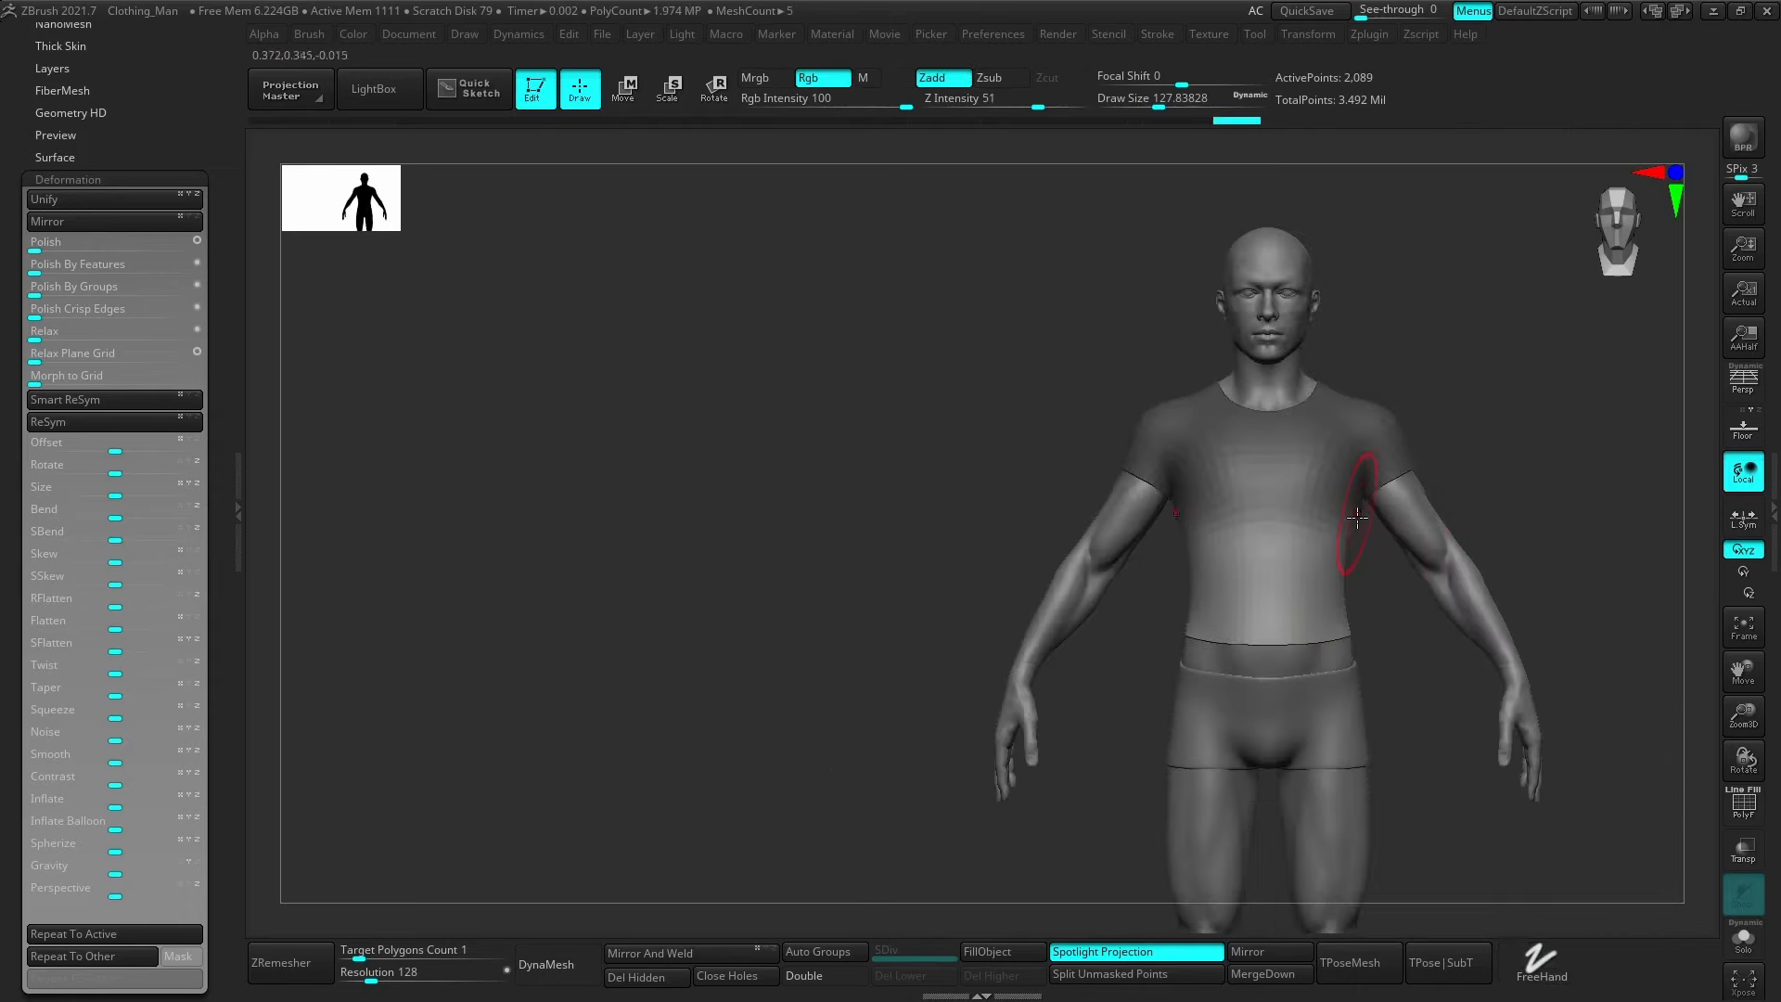
{"action": "mouse_move", "coordinate": [1357, 517]}
{"action": "right_mouse_down"}
{"action": "mouse_move", "coordinate": [1291, 528]}
{"action": "mouse_move", "coordinate": [1325, 534]}
{"action": "right_mouse_up"}
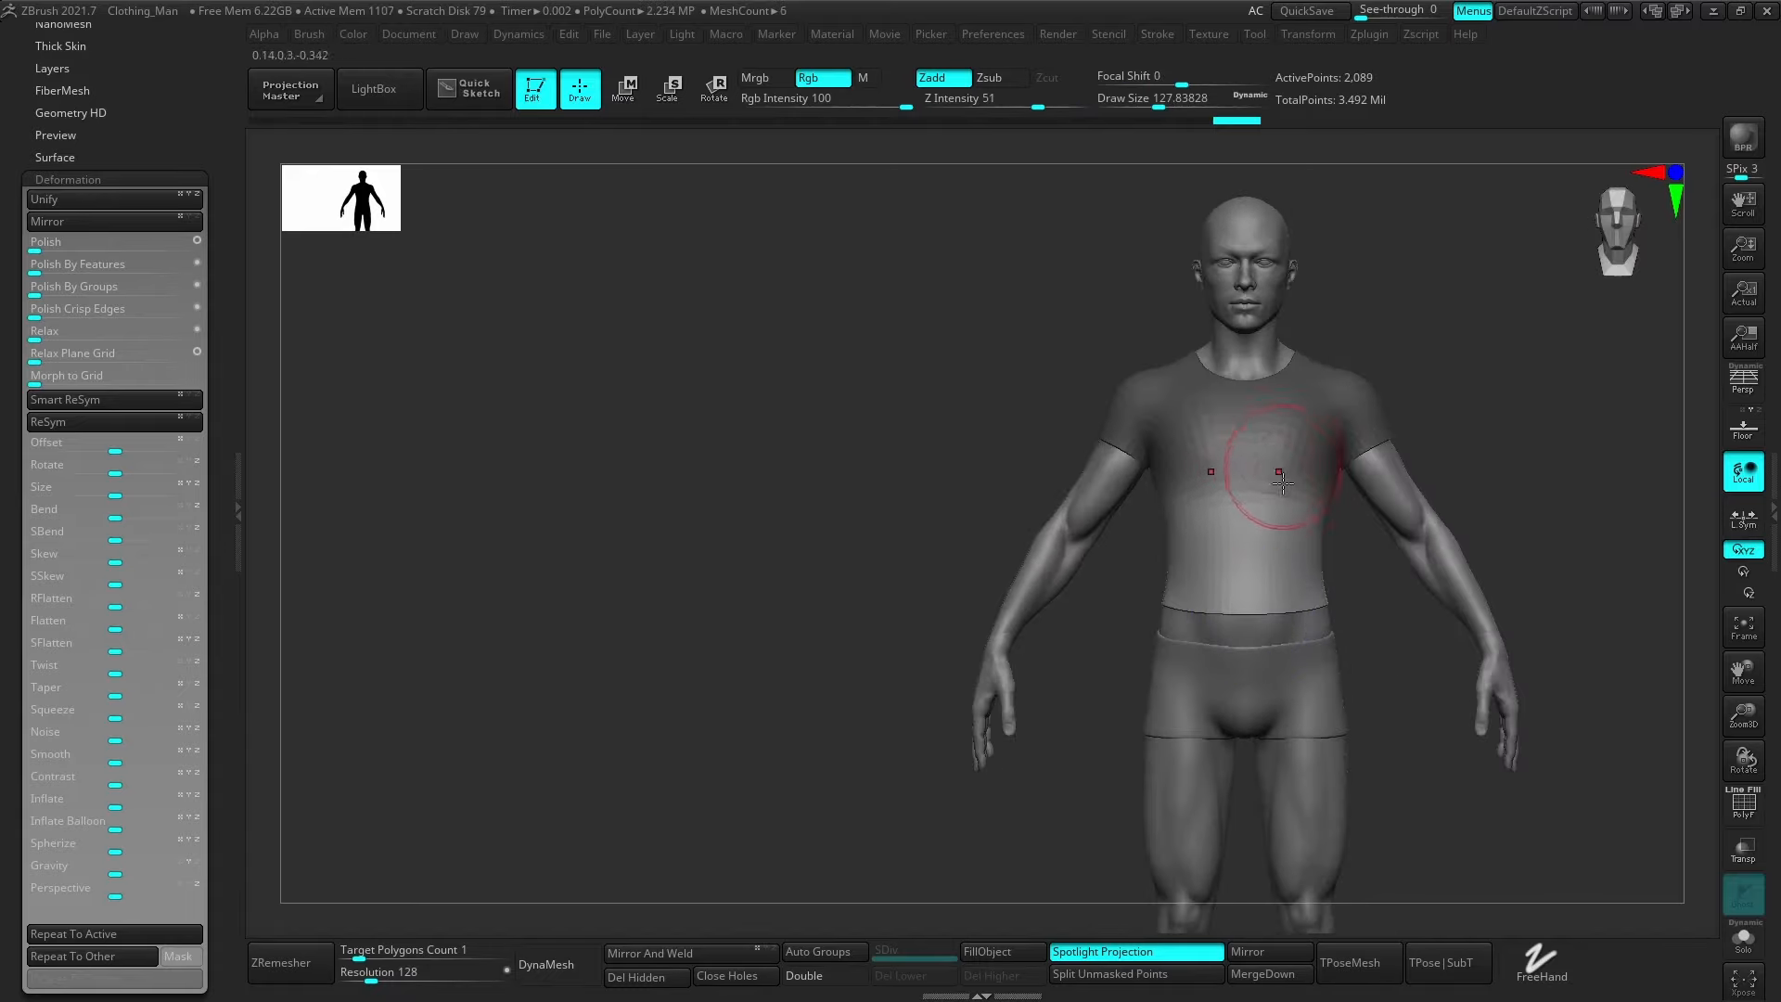
{"action": "key", "text": "ctrl"}
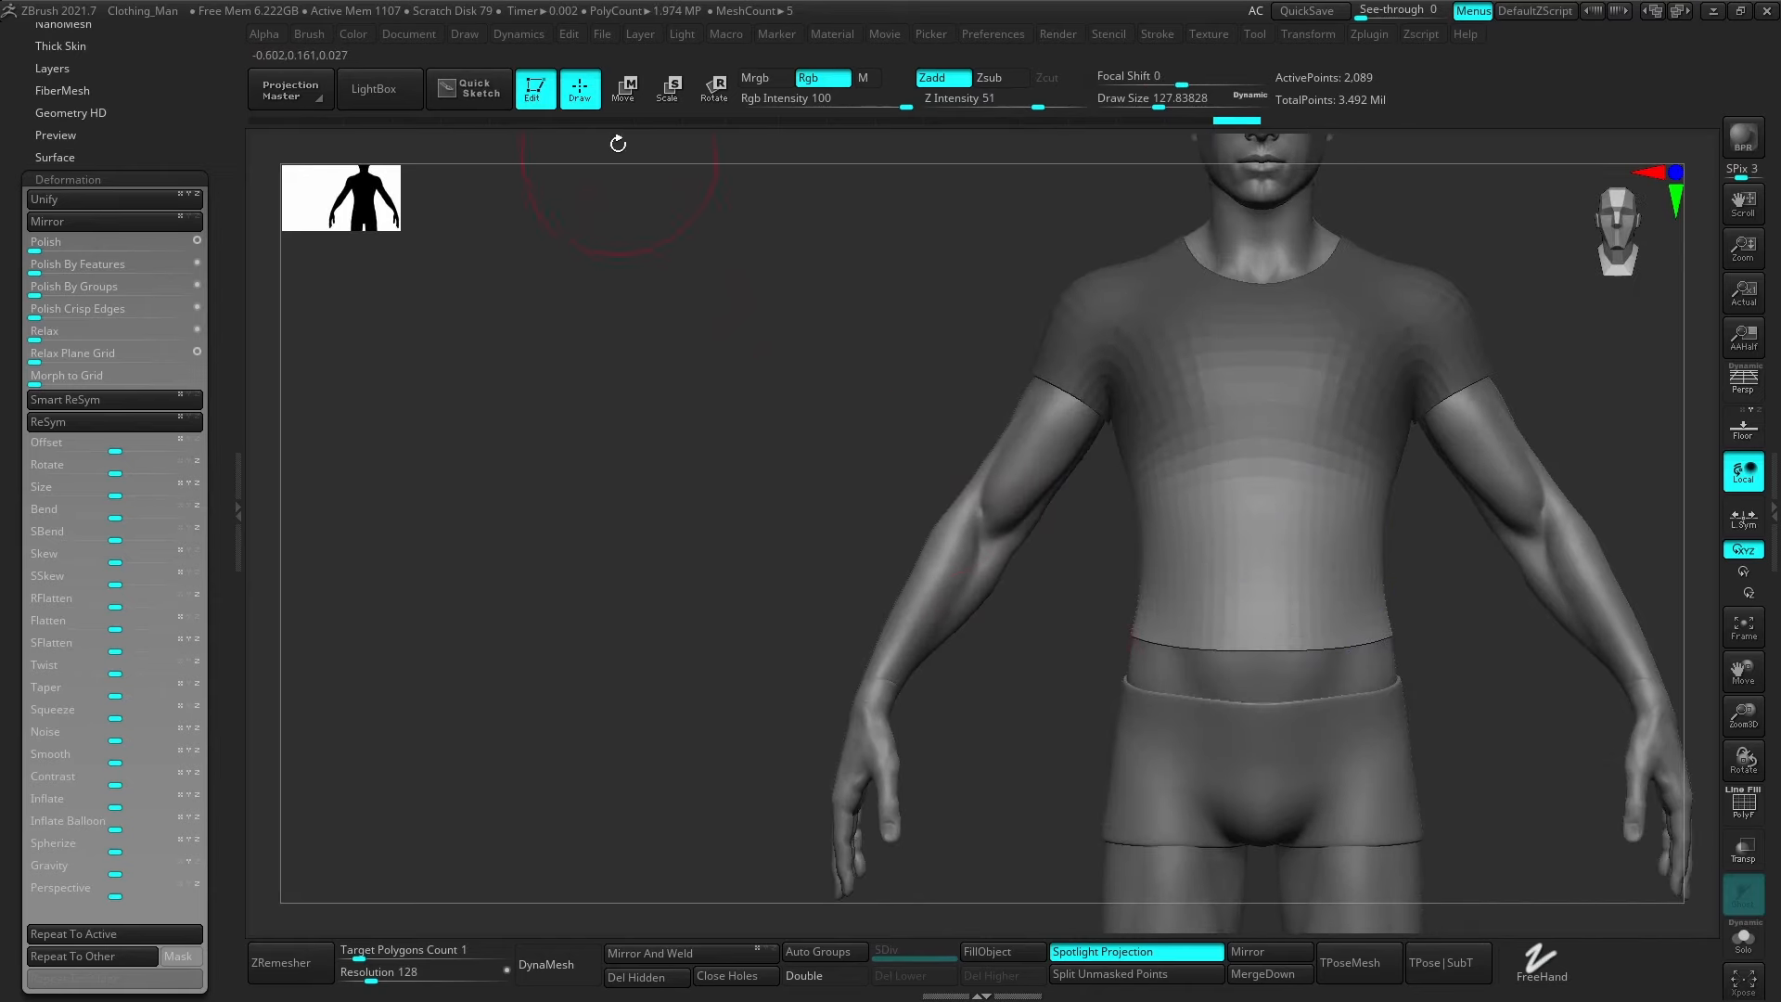
Move the unmasked lower part of the shirt straight down with the gizmo to lengthen it to the hips.
{"action": "left_click", "coordinate": [629, 98]}
{"action": "right_click_drag", "start_coordinate": [1228, 561], "coordinate": [1139, 585], "text": "alt"}
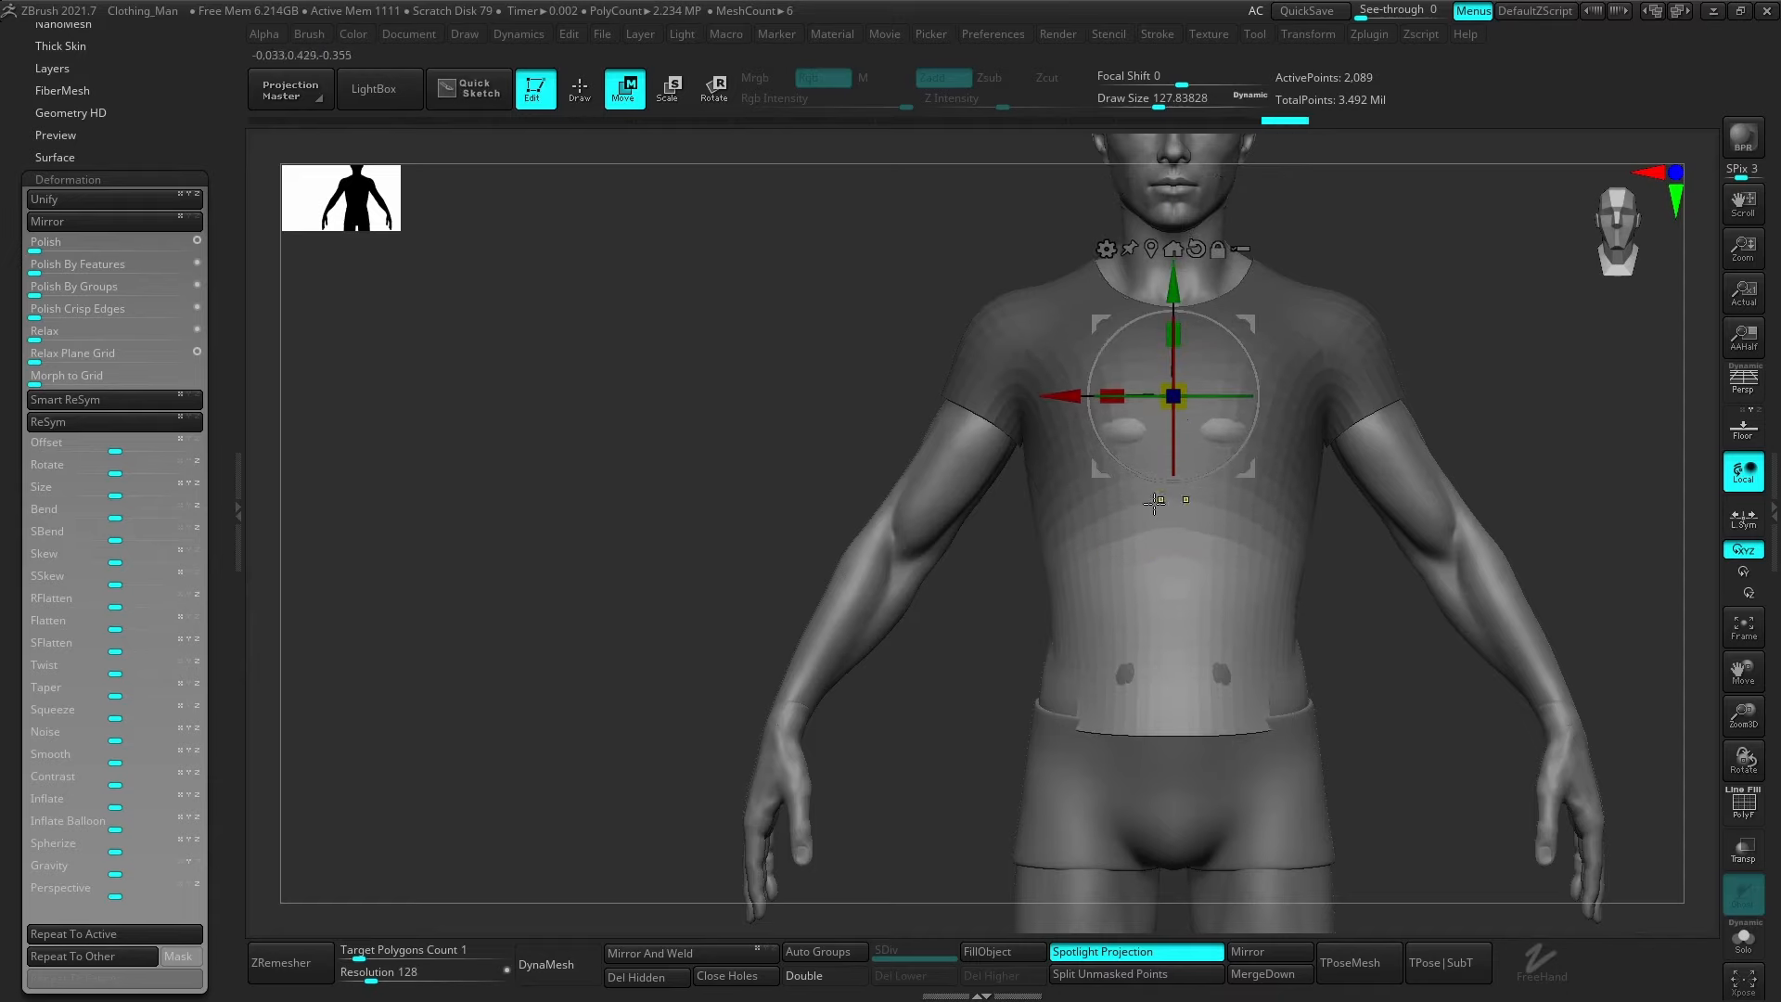
{"action": "left_click", "coordinate": [1176, 466]}
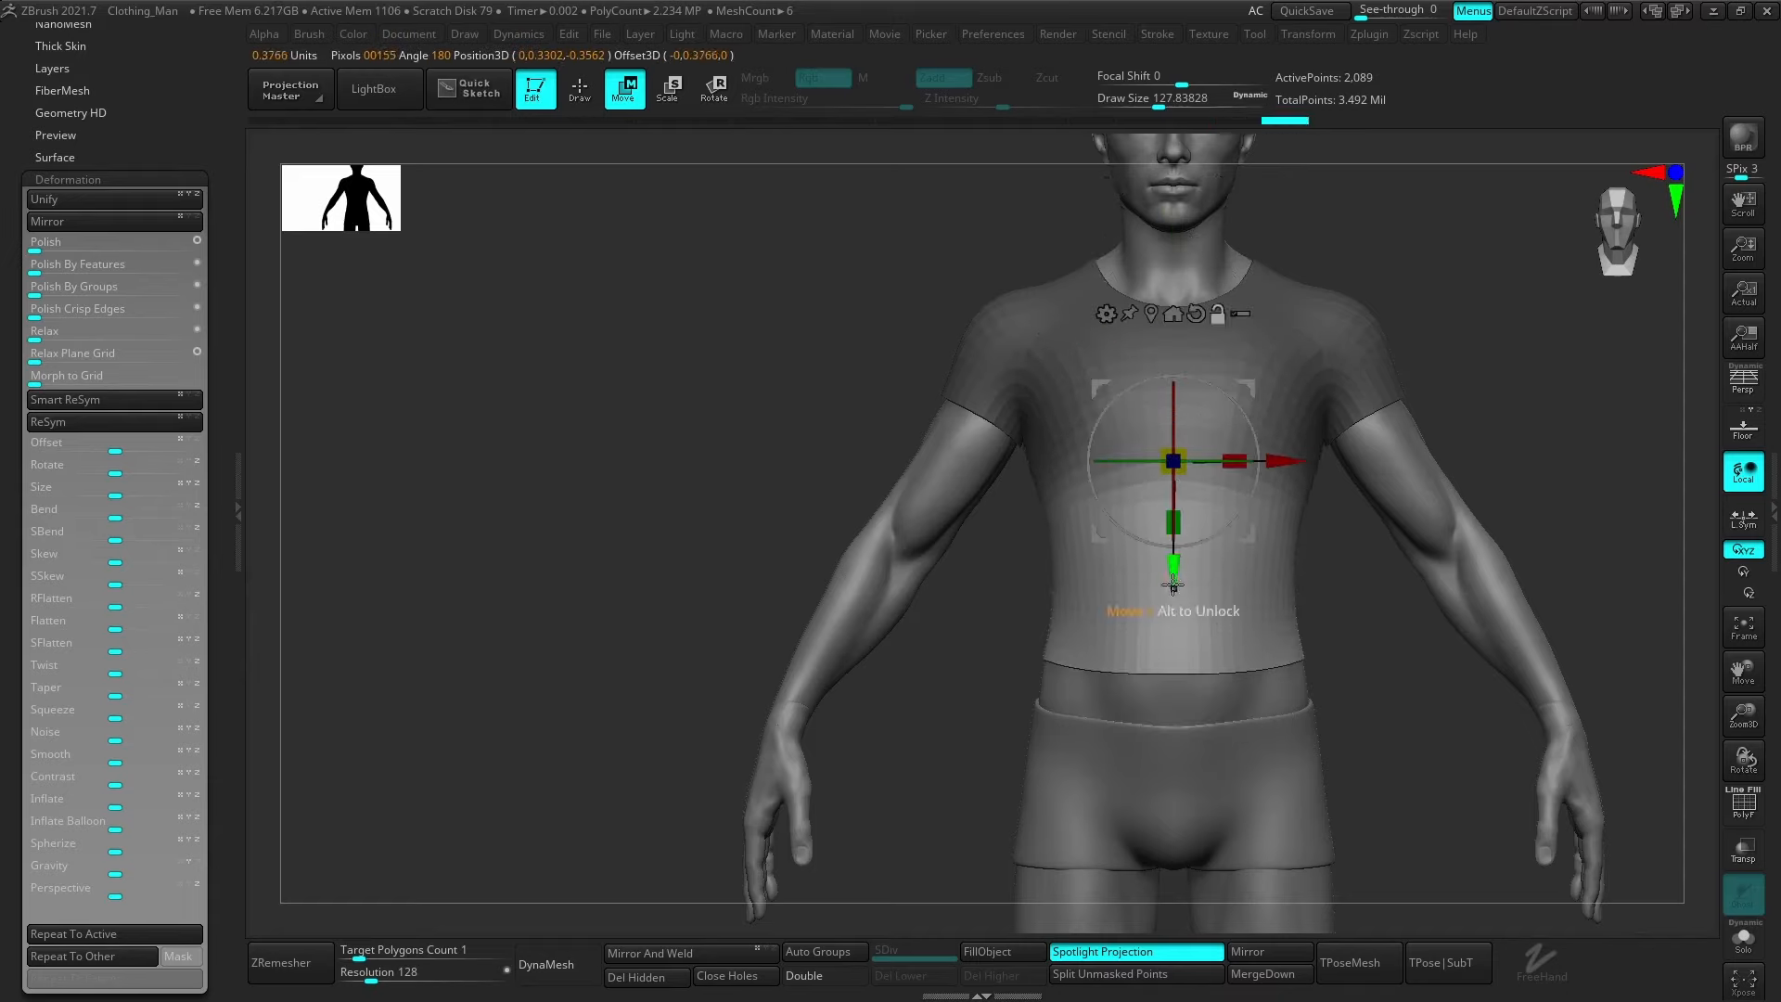
{"action": "left_click_drag", "start_coordinate": [1185, 517], "coordinate": [1186, 562]}
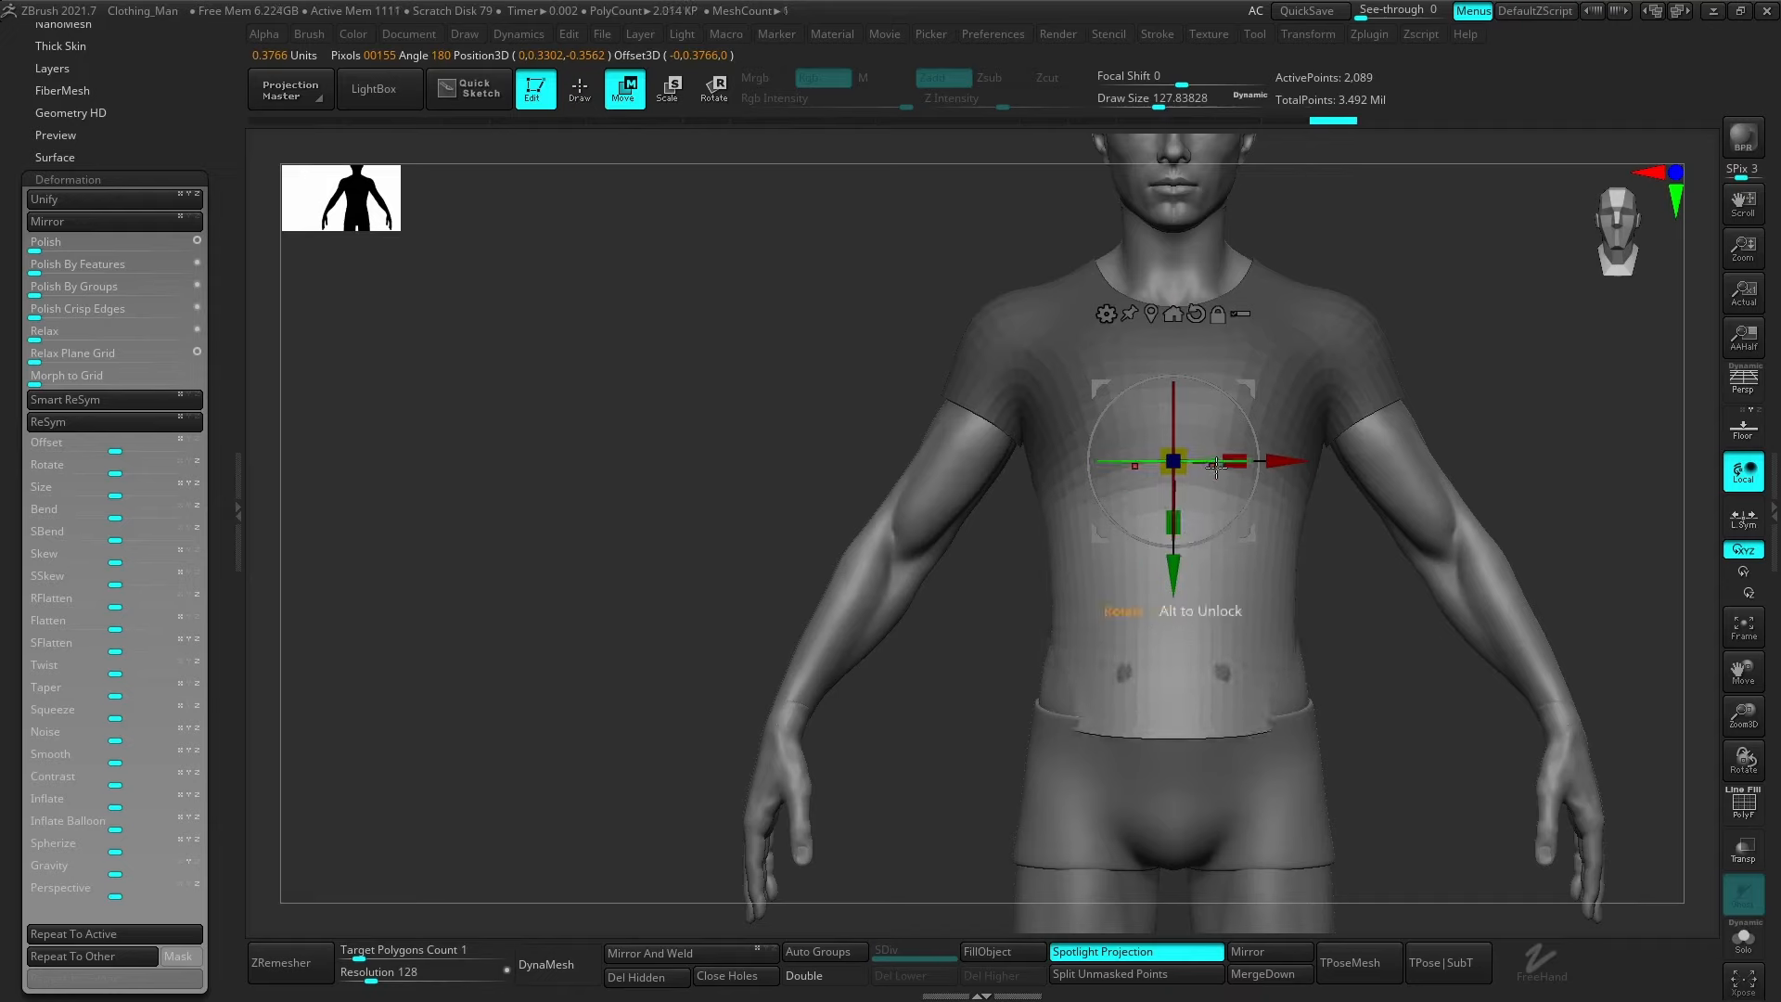
Scale the unmasked lower part of the shirt wider from side to side and from front to back.
{"action": "left_click_drag", "start_coordinate": [1236, 470], "coordinate": [1254, 473]}
{"action": "left_click_drag", "start_coordinate": [1328, 527], "coordinate": [1228, 525], "text": "shift"}
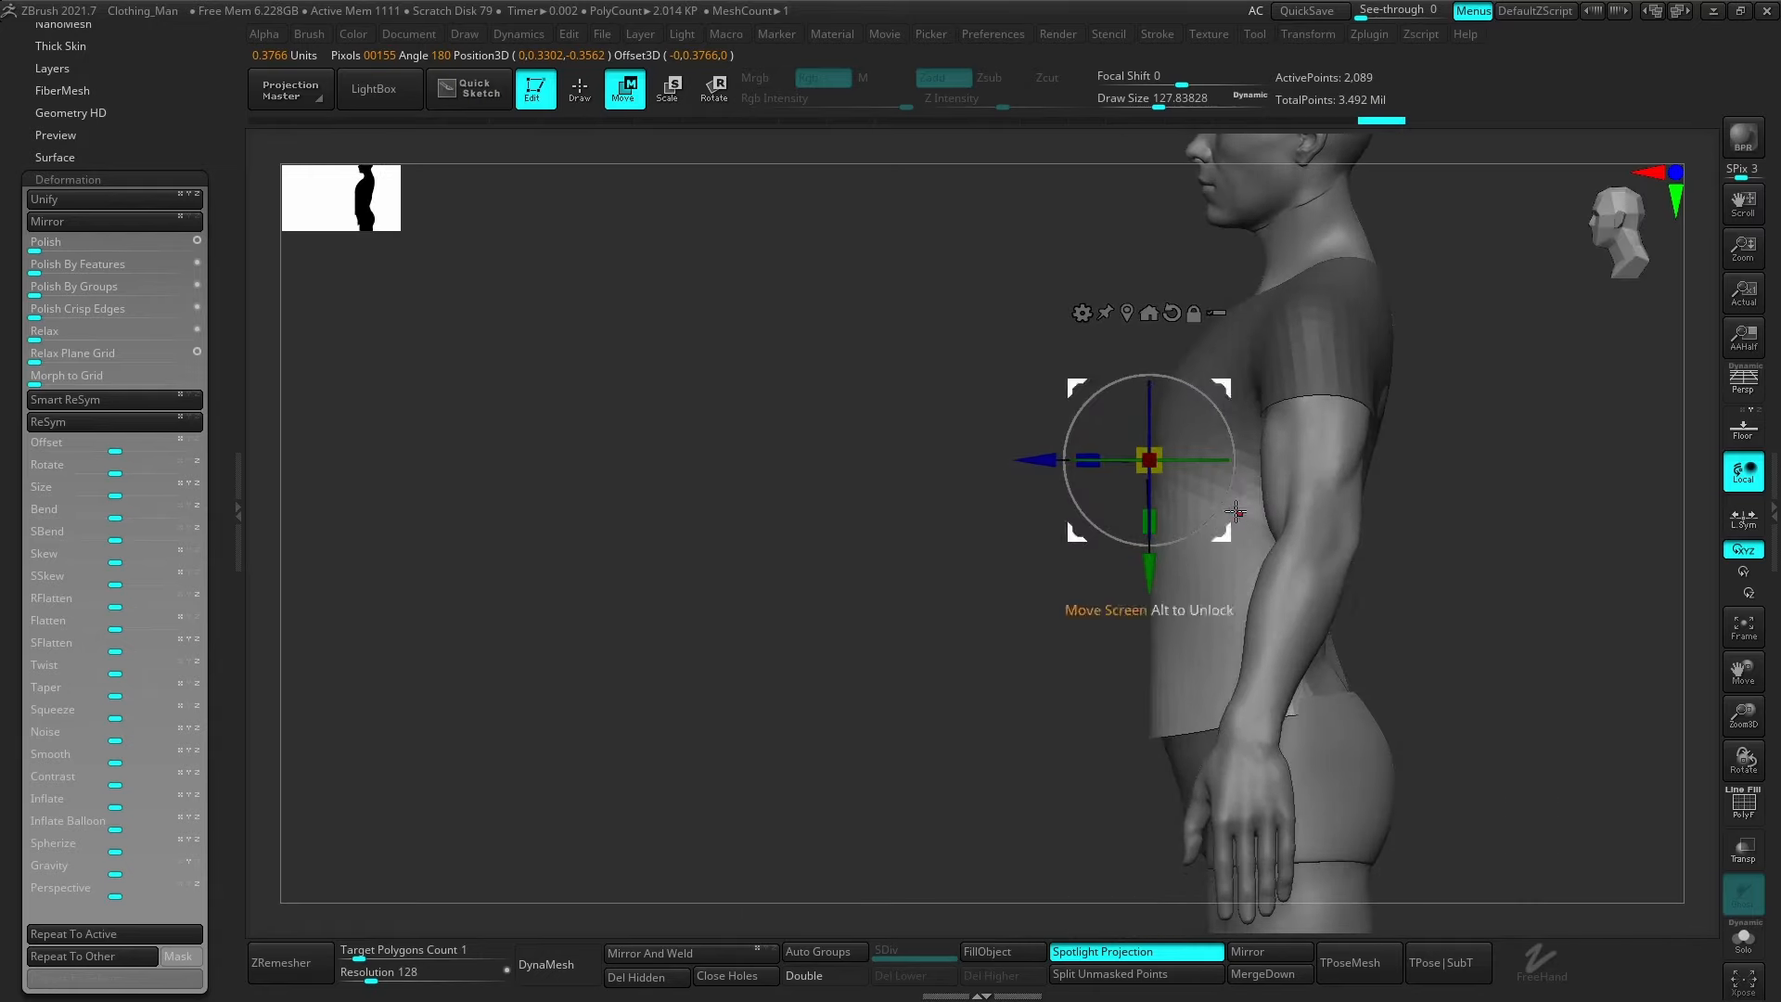
{"action": "left_click_drag", "start_coordinate": [1088, 464], "coordinate": [1075, 463]}
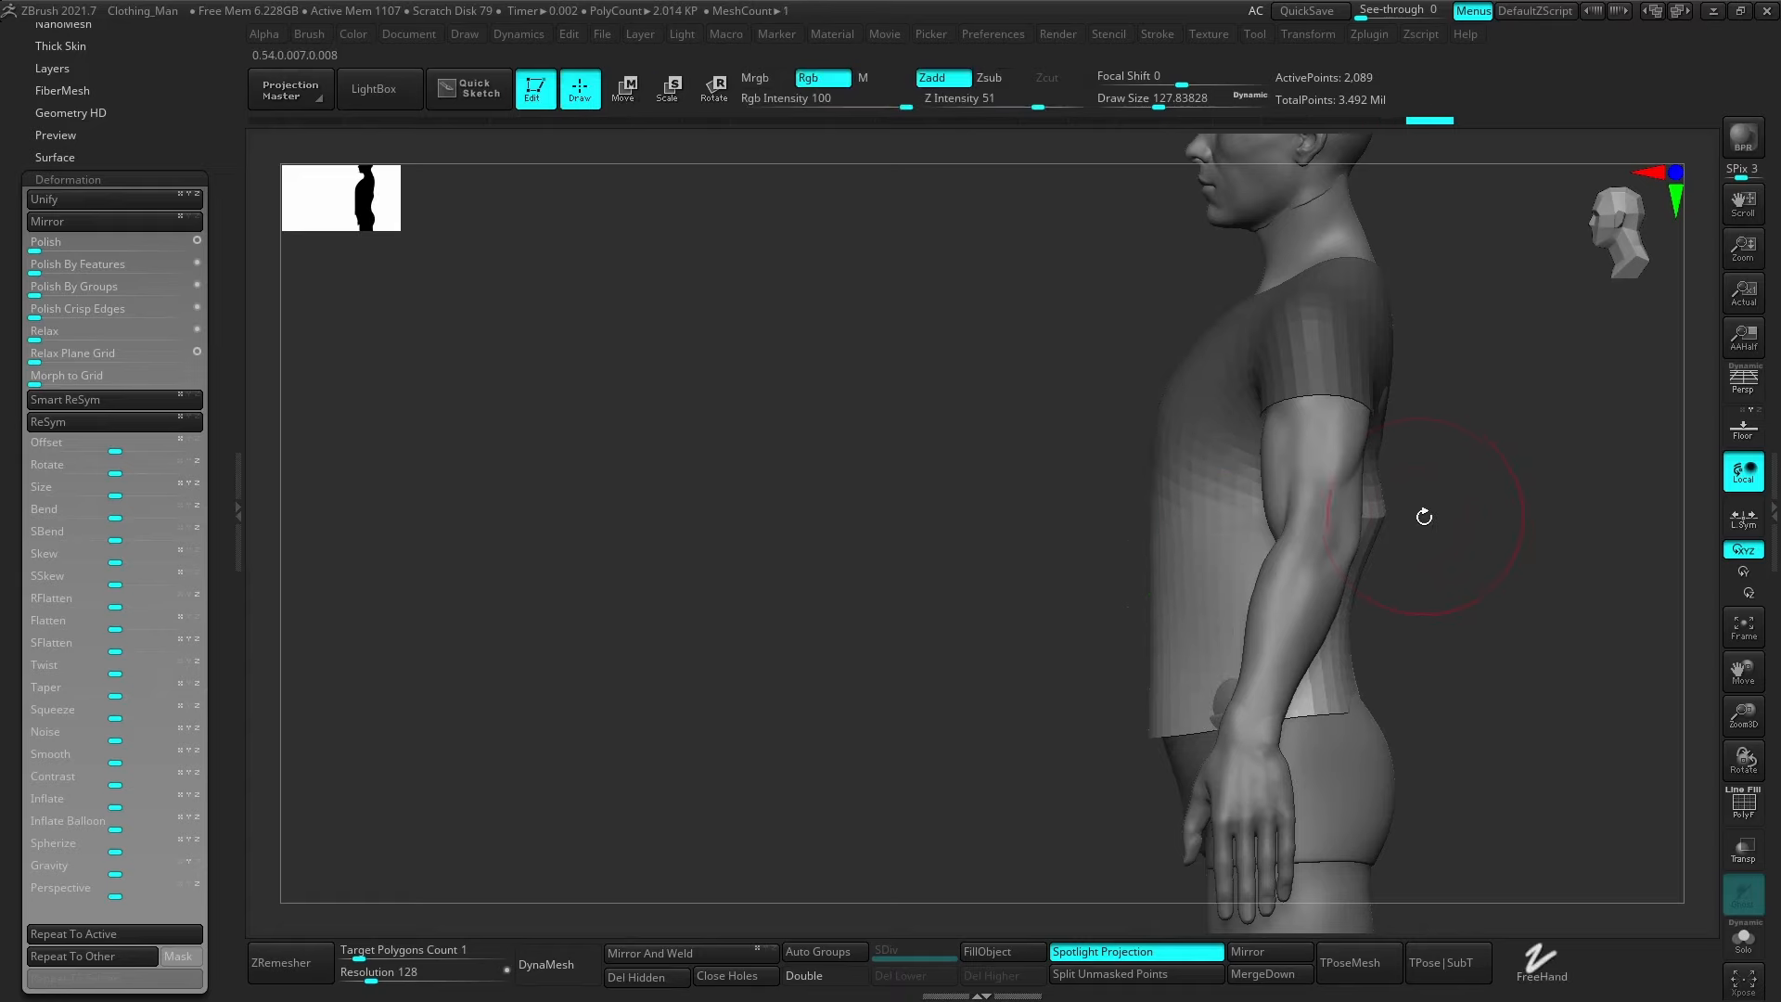
Return to draw mode and clear the mask from the shirt.
{"action": "key", "text": "q"}
{"action": "left_click_drag", "start_coordinate": [1426, 516], "coordinate": [1185, 517]}
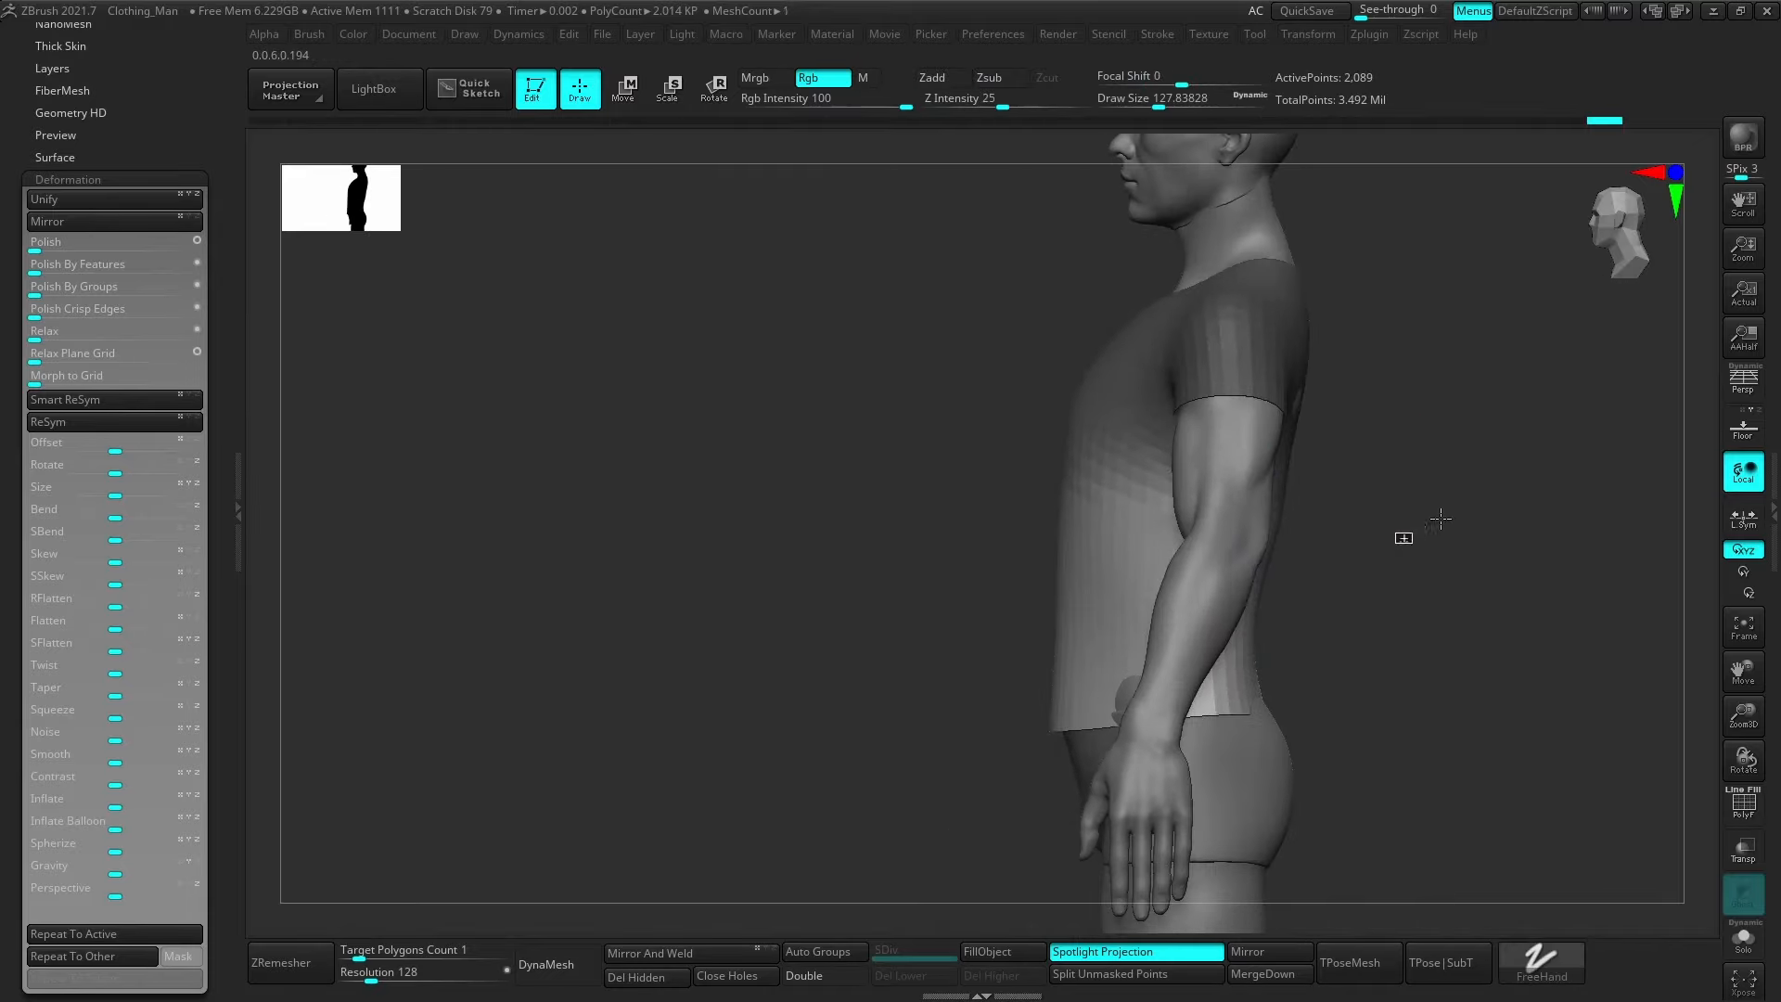
{"action": "mouse_move", "coordinate": [1399, 532]}
{"action": "left_mouse_down"}
{"action": "mouse_move", "coordinate": [1372, 575]}
{"action": "mouse_move", "coordinate": [1414, 630]}
{"action": "left_mouse_up"}
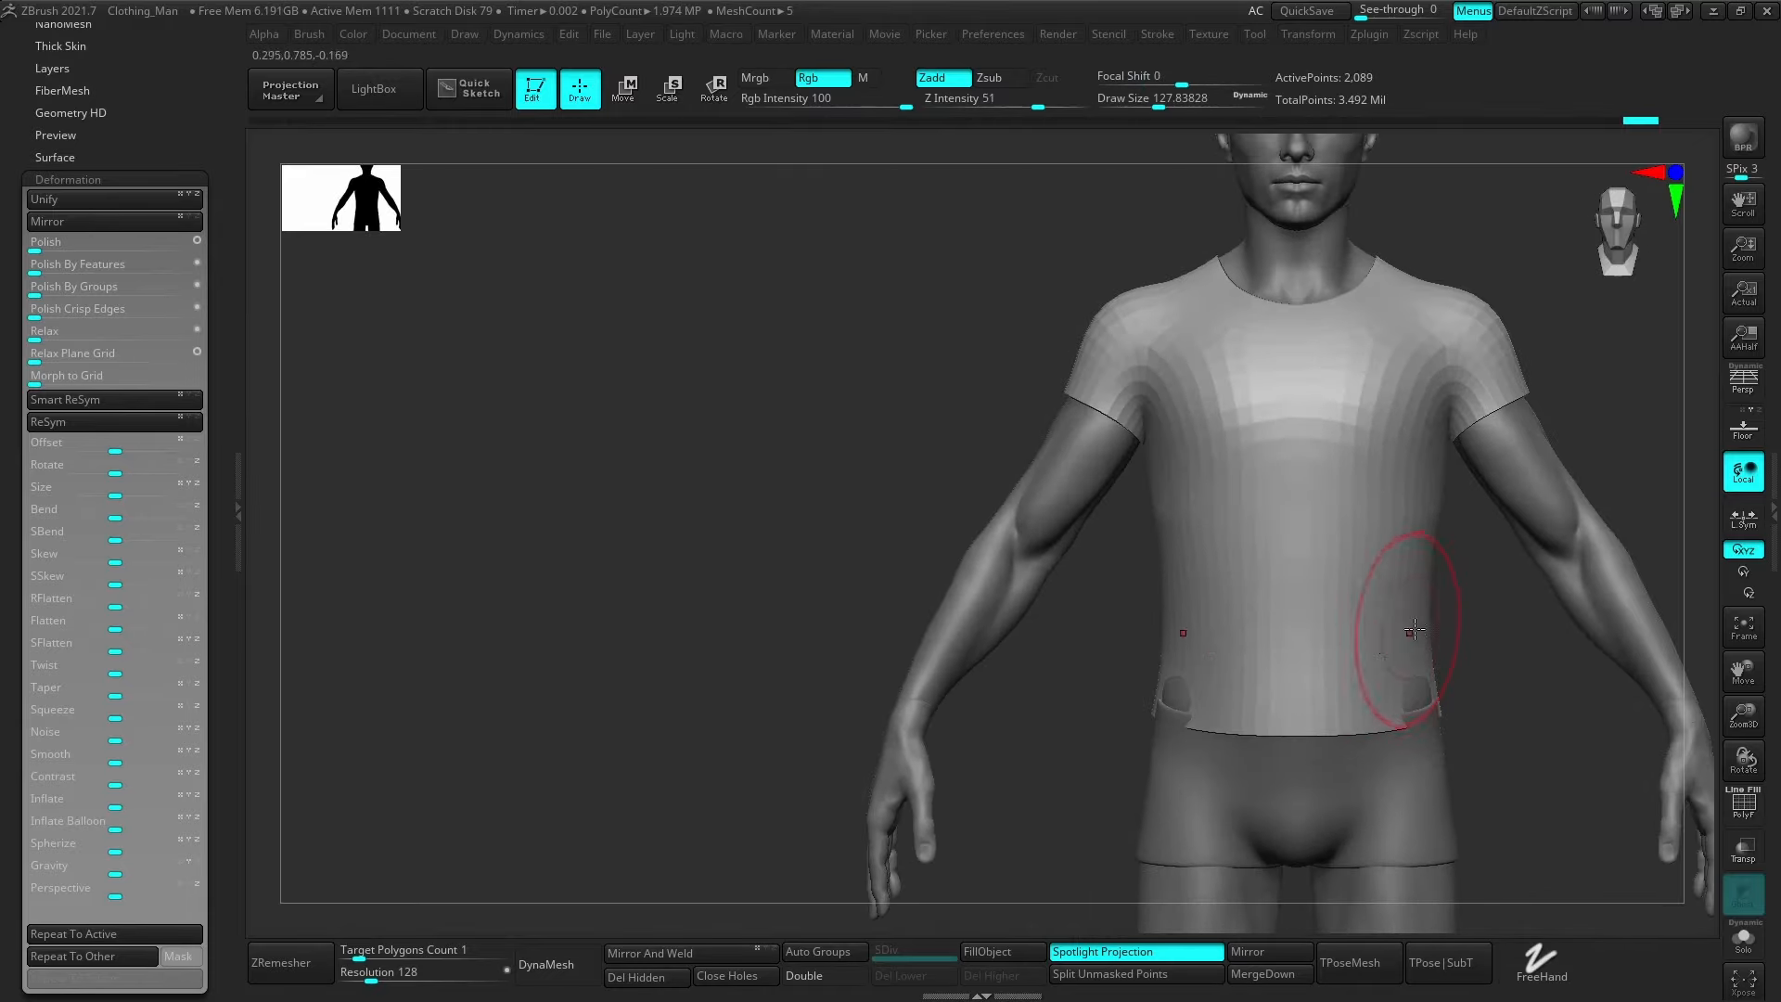
Pull the shirt's side hem out over the hips with the Move brush at draw size about 187.
{"action": "right_click_drag", "start_coordinate": [1415, 630], "coordinate": [1334, 569], "text": "alt"}
{"action": "key", "text": "b"}
{"action": "key", "text": "m"}
{"action": "key", "text": "v"}
{"action": "key", "text": "bracketright"}
{"action": "left_click_drag", "start_coordinate": [1341, 636], "coordinate": [1356, 639]}
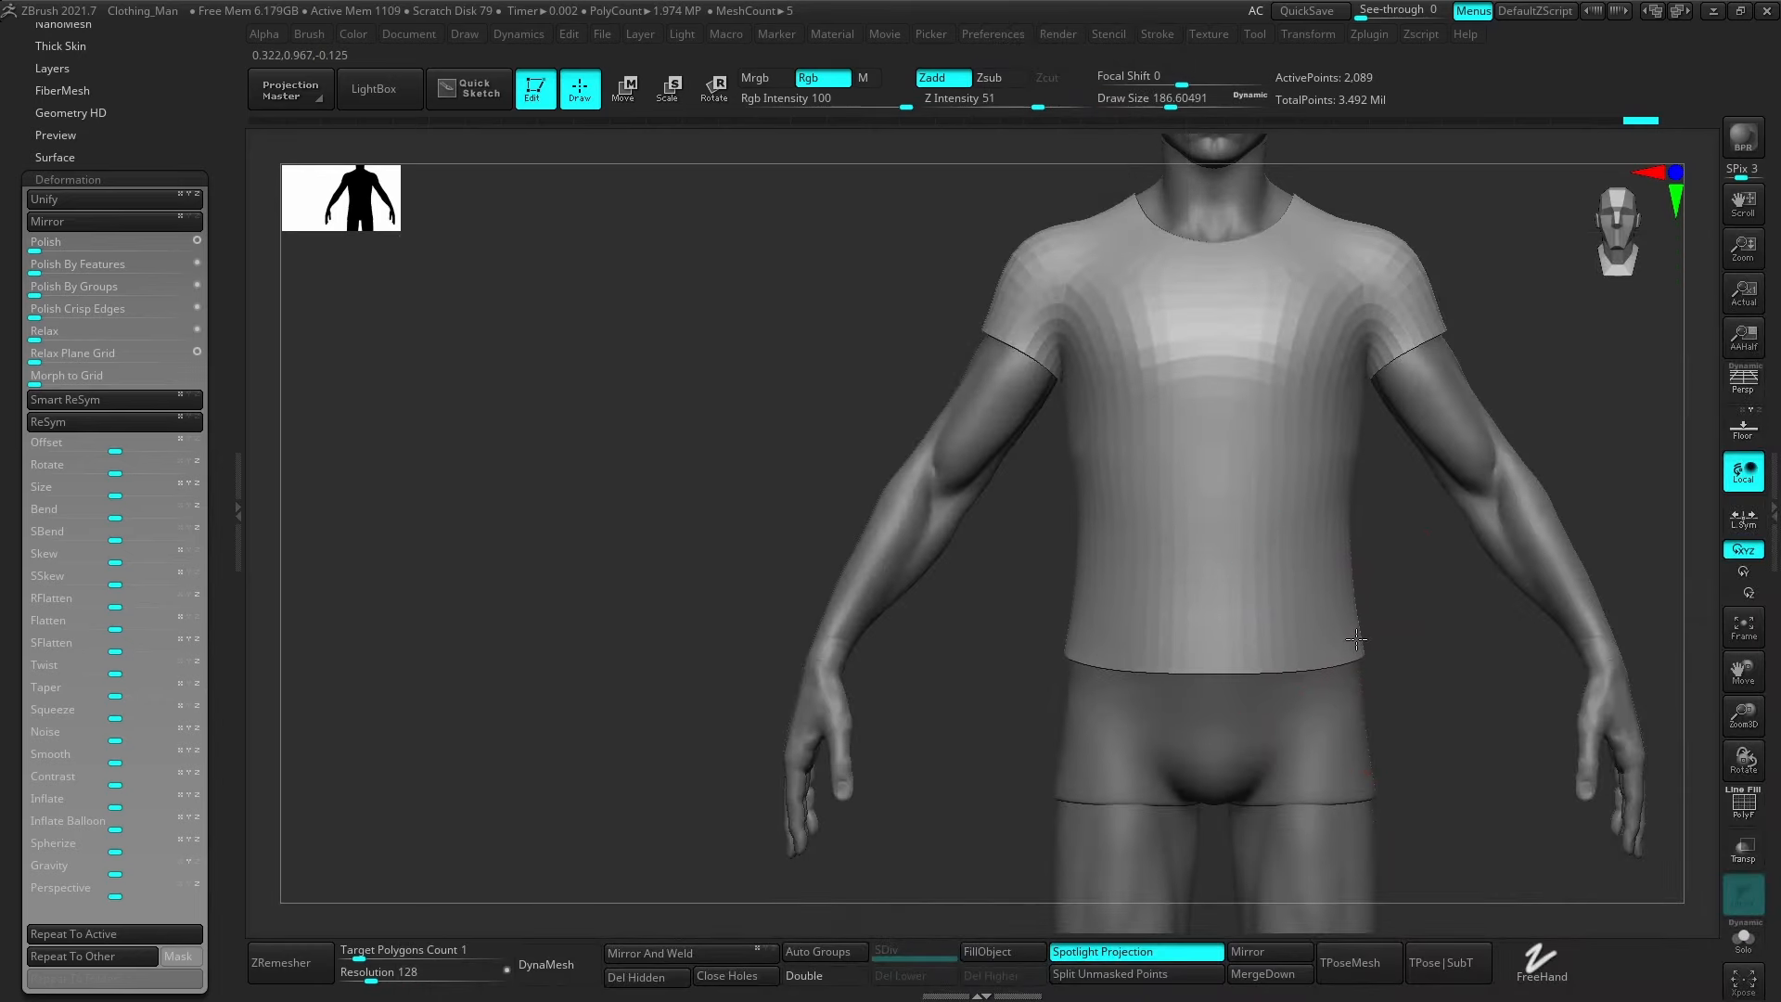
{"action": "key", "text": "shift"}
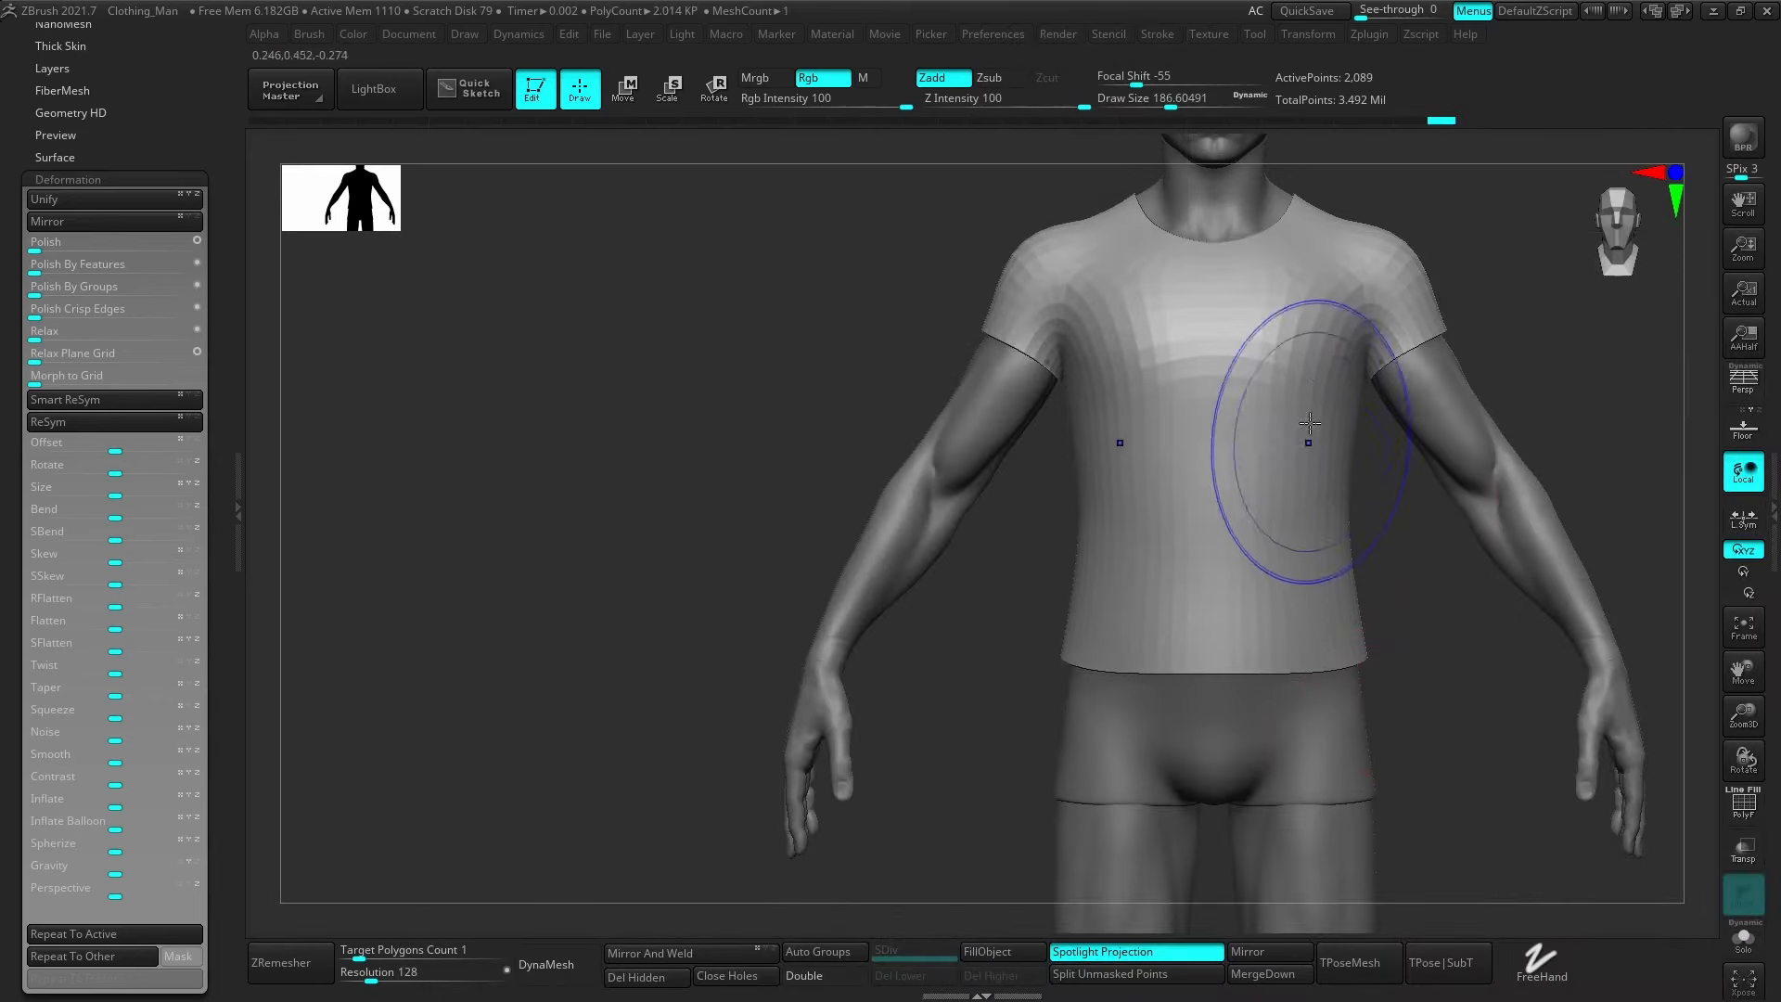
Adjust the shirt's fit around the body, including the back, with the Move brush at draw size about 74.
{"action": "mouse_move", "coordinate": [1362, 474]}
{"action": "right_mouse_down"}
{"action": "mouse_move", "coordinate": [1054, 489]}
{"action": "mouse_move", "coordinate": [1261, 466]}
{"action": "mouse_move", "coordinate": [1320, 516]}
{"action": "mouse_move", "coordinate": [1308, 565]}
{"action": "mouse_move", "coordinate": [1261, 498]}
{"action": "mouse_move", "coordinate": [1236, 544]}
{"action": "right_mouse_up"}
{"action": "key", "text": "b"}
{"action": "key", "text": "m"}
{"action": "key", "text": "v"}
{"action": "key", "text": "s"}
{"action": "left_click_drag", "start_coordinate": [1260, 483], "coordinate": [1234, 484]}
{"action": "mouse_move", "coordinate": [1233, 483]}
{"action": "right_mouse_down"}
{"action": "mouse_move", "coordinate": [1281, 494]}
{"action": "mouse_move", "coordinate": [1254, 512]}
{"action": "mouse_move", "coordinate": [1239, 455]}
{"action": "mouse_move", "coordinate": [1233, 556]}
{"action": "mouse_move", "coordinate": [1215, 443]}
{"action": "right_mouse_up"}
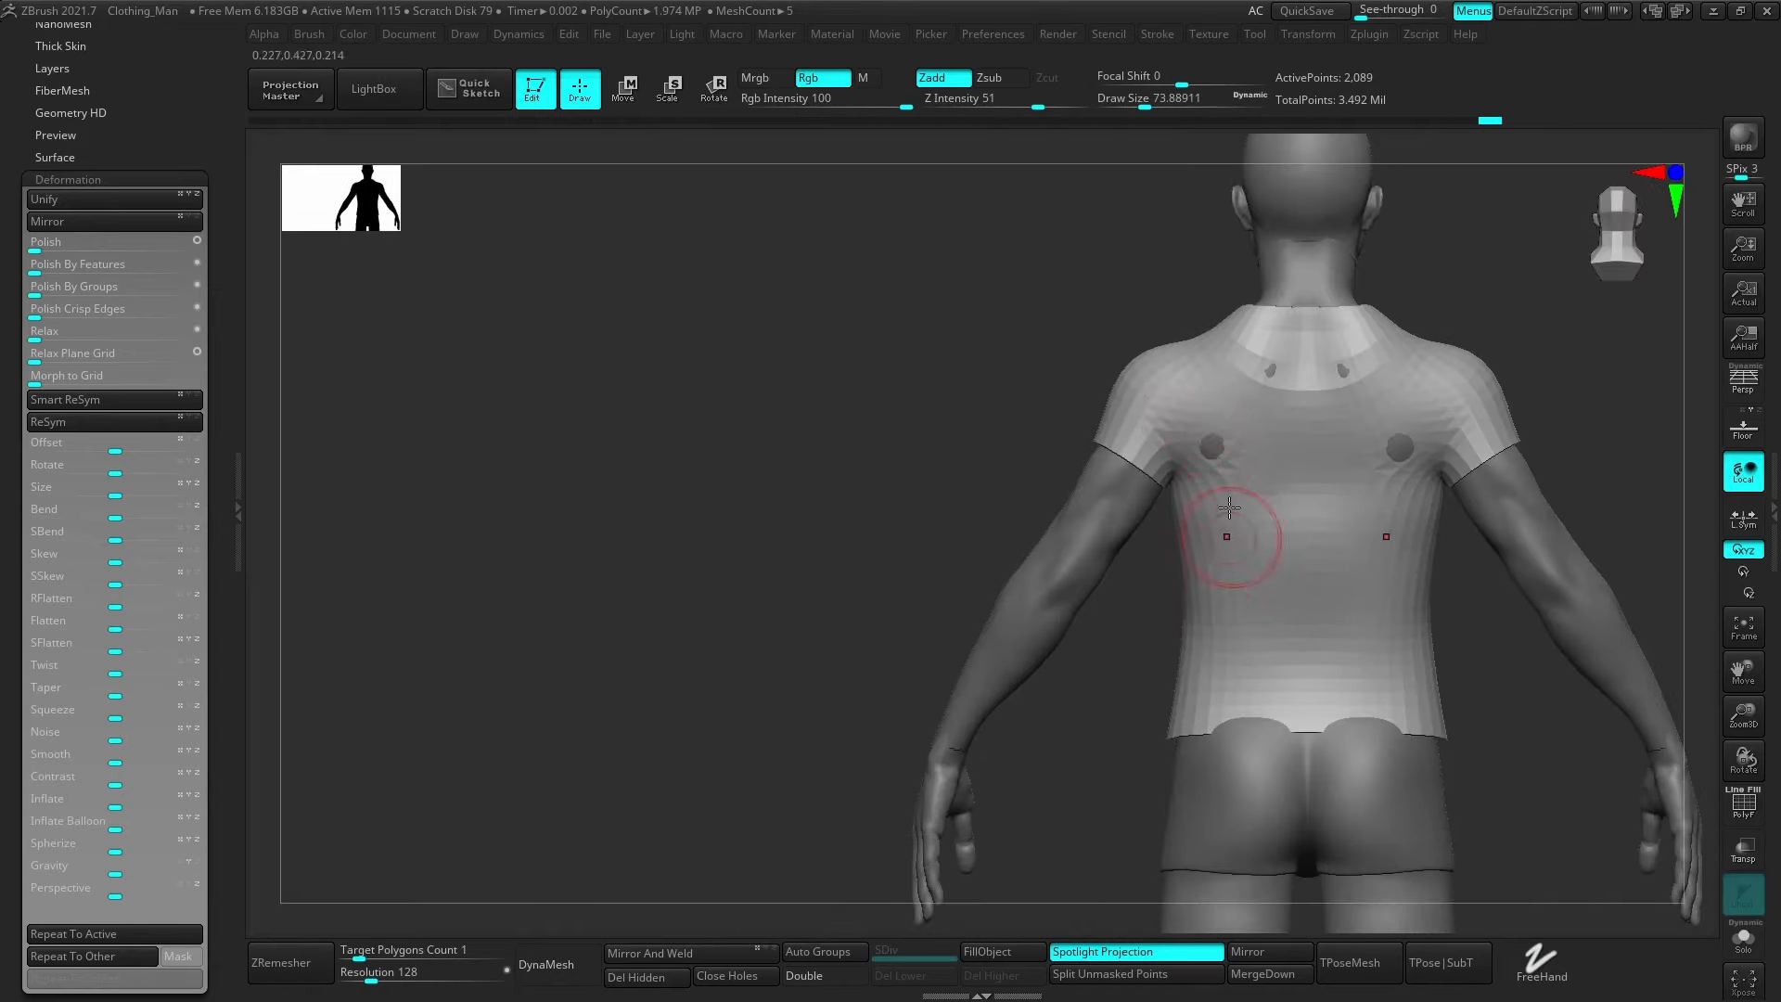
Inflate the upper back of the shirt over the exposed skin patches with the Inflat brush at draw size about 108.
{"action": "right_click_drag", "start_coordinate": [1224, 536], "coordinate": [1197, 624]}
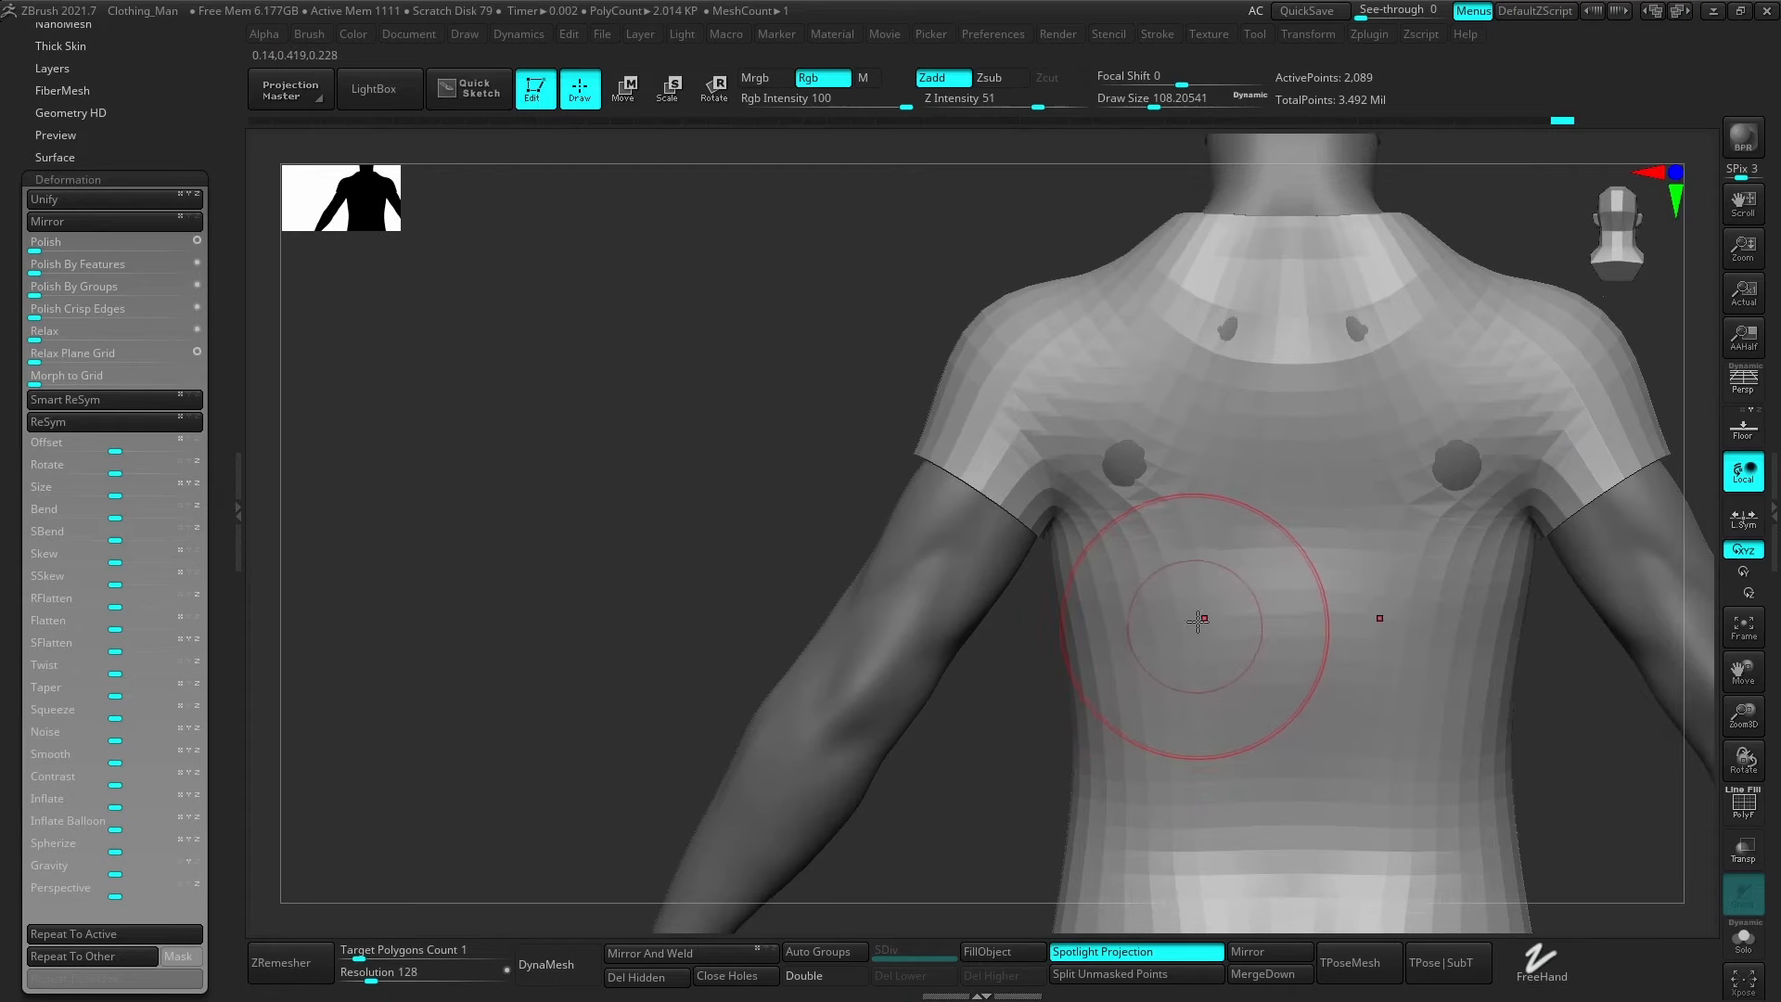
{"action": "key", "text": "b"}
{"action": "key", "text": "i"}
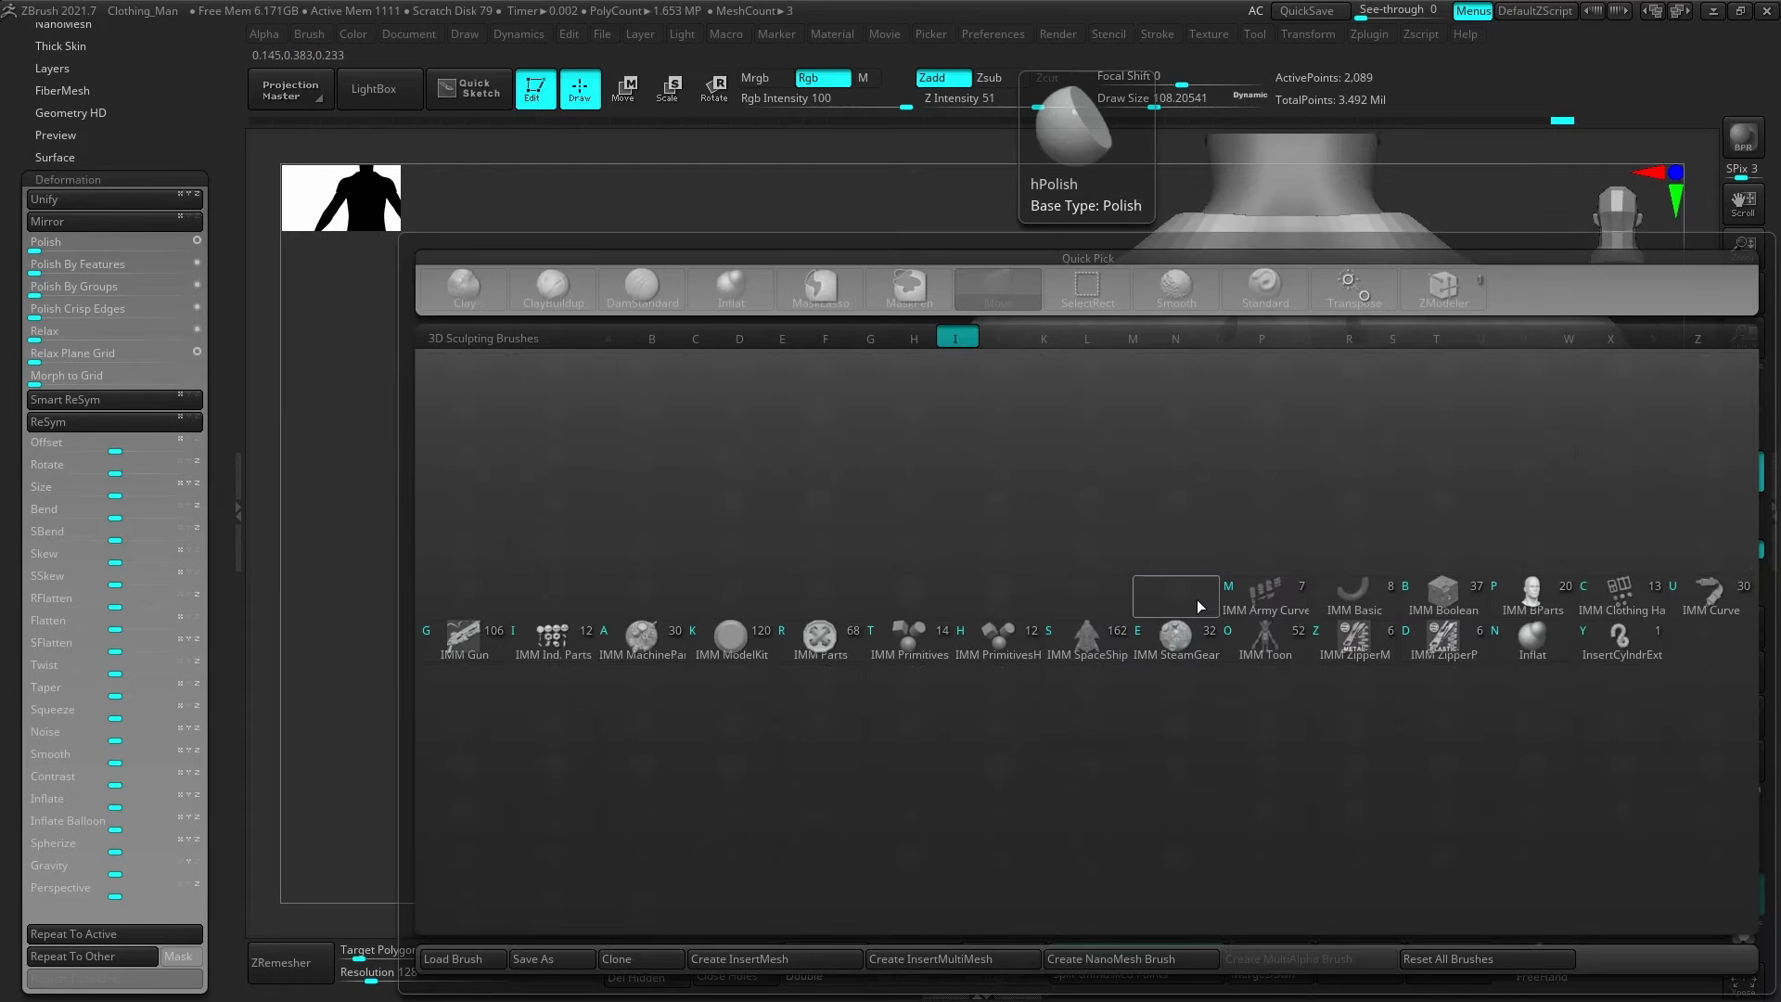
{"action": "left_click", "coordinate": [1529, 637]}
{"action": "left_click_drag", "start_coordinate": [1139, 470], "coordinate": [1128, 454]}
{"action": "left_click_drag", "start_coordinate": [1235, 328], "coordinate": [1228, 345]}
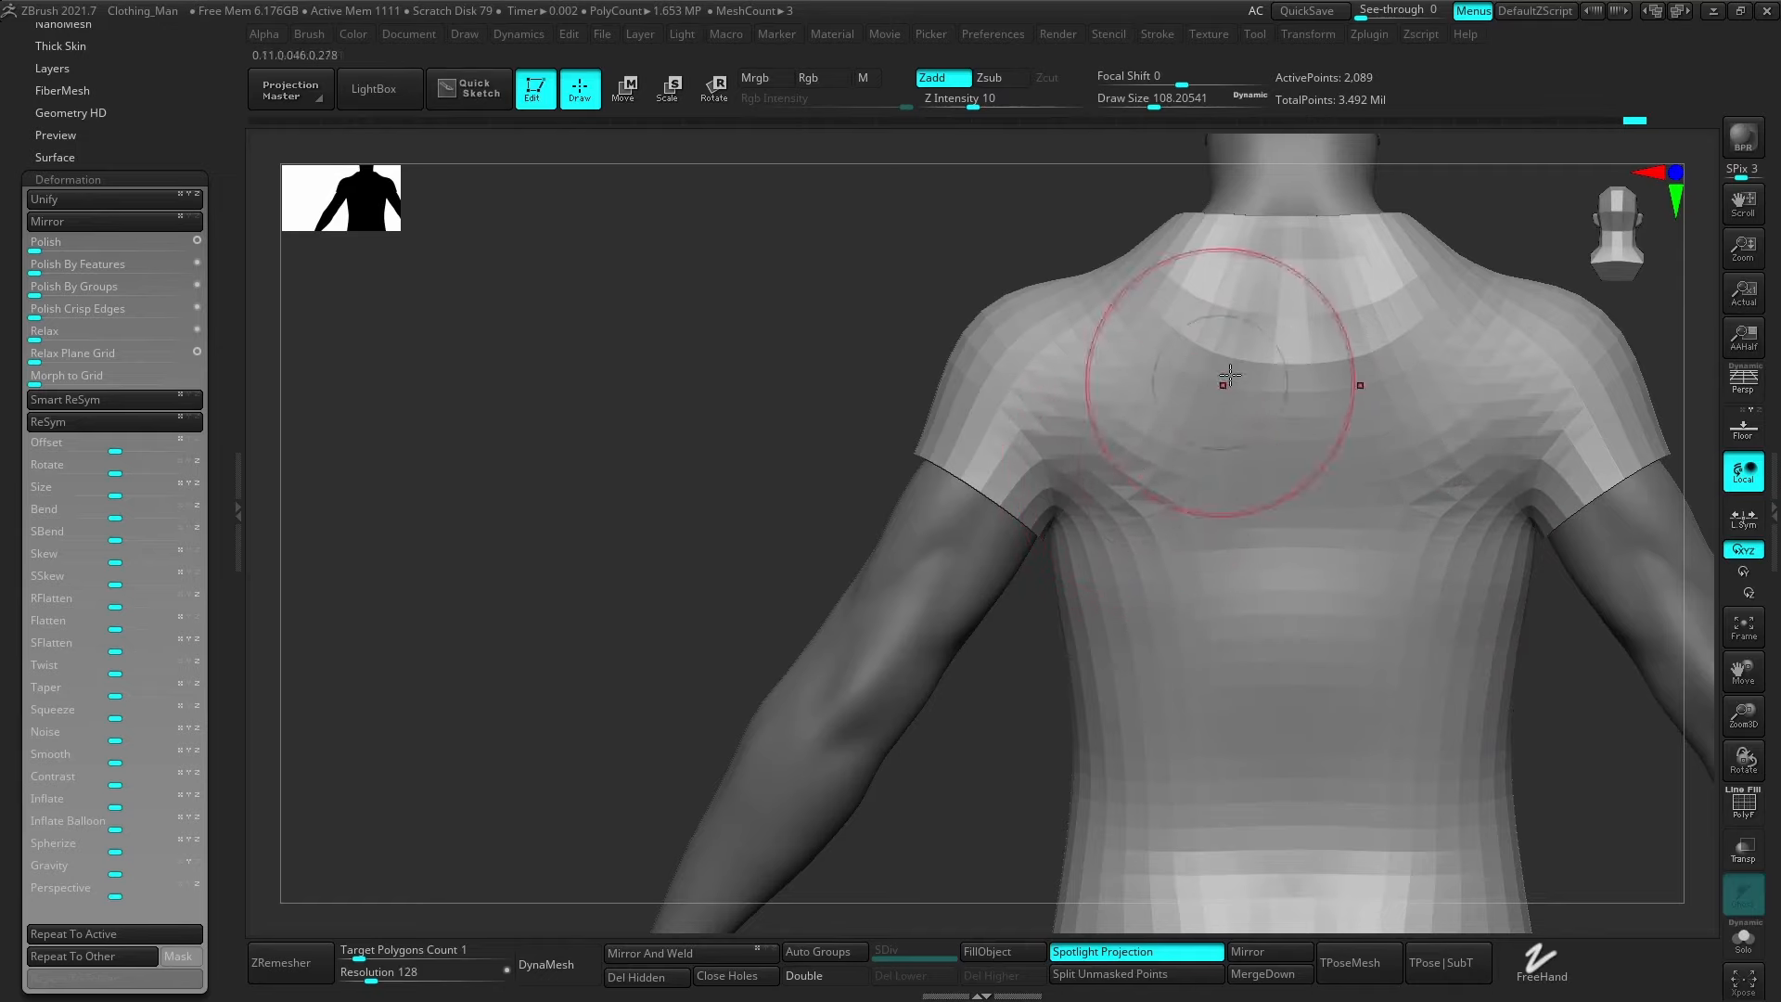
Inflate the front of the shirt over the exposed skin patches on the chest with the Inflat brush.
{"action": "right_click_drag", "start_coordinate": [1228, 539], "coordinate": [1127, 506], "text": "alt"}
{"action": "right_click_drag", "start_coordinate": [1127, 505], "coordinate": [1303, 558], "text": "shift"}
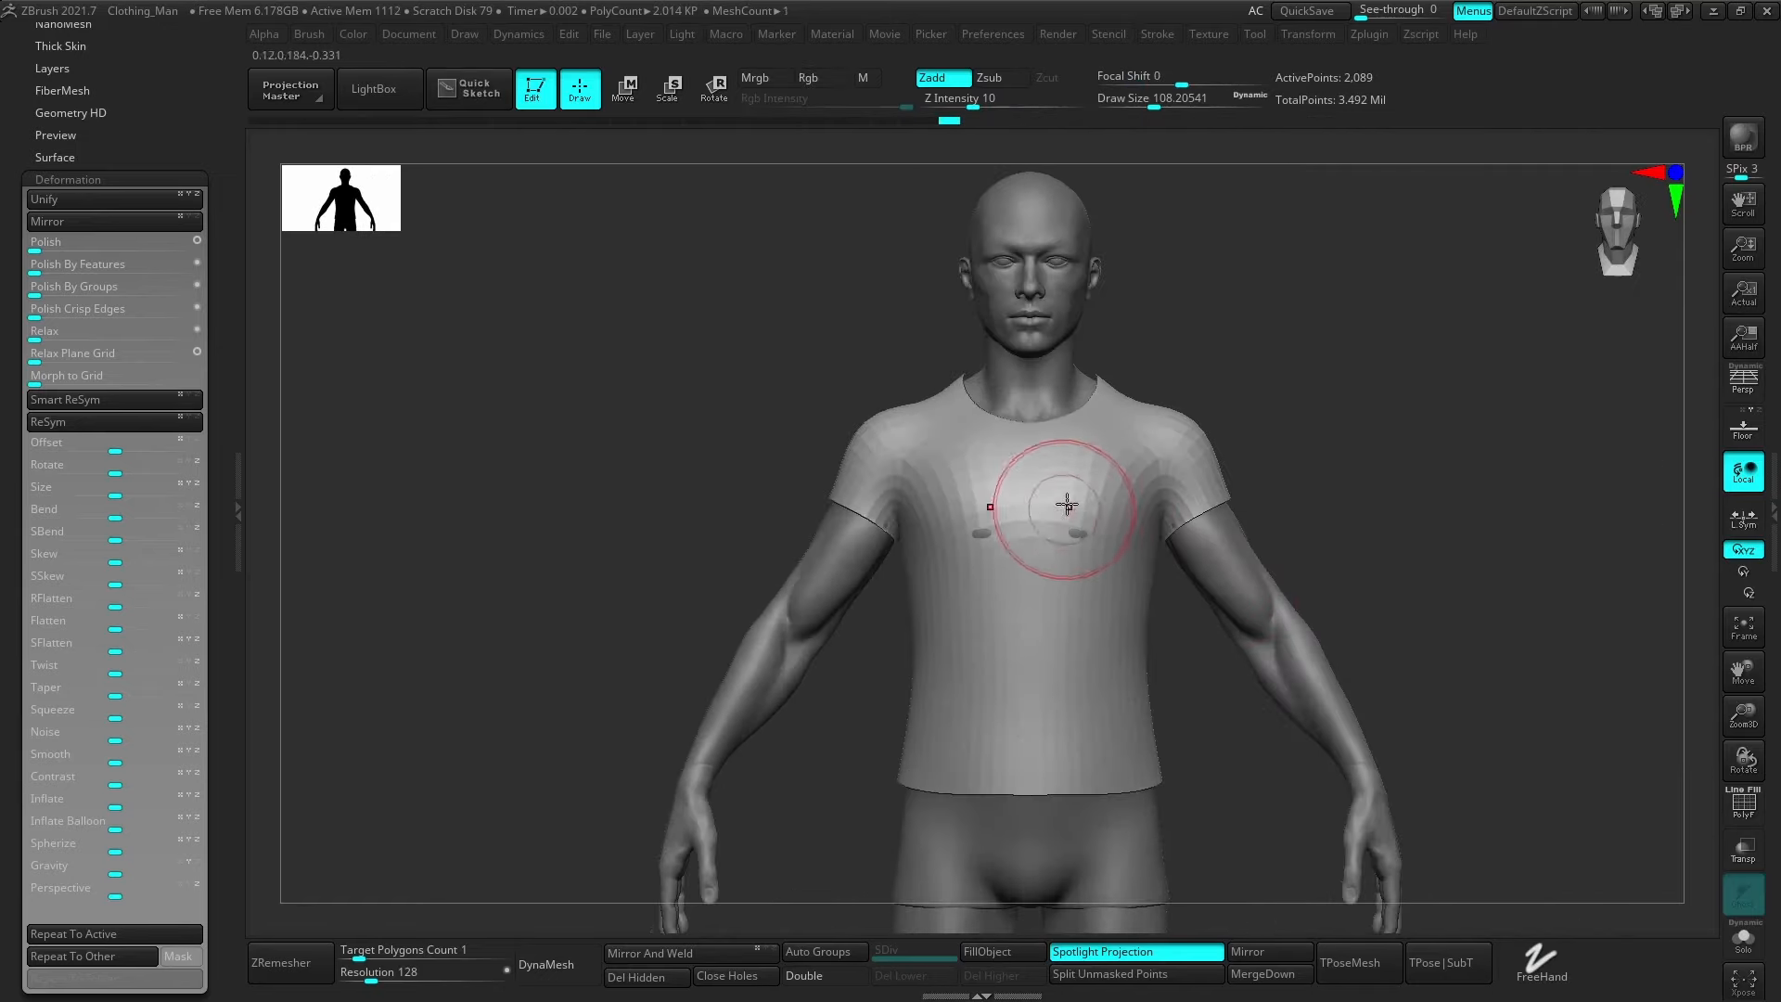
{"action": "mouse_move", "coordinate": [1067, 503]}
{"action": "left_mouse_down"}
{"action": "mouse_move", "coordinate": [1127, 514]}
{"action": "mouse_move", "coordinate": [1174, 490]}
{"action": "left_mouse_up"}
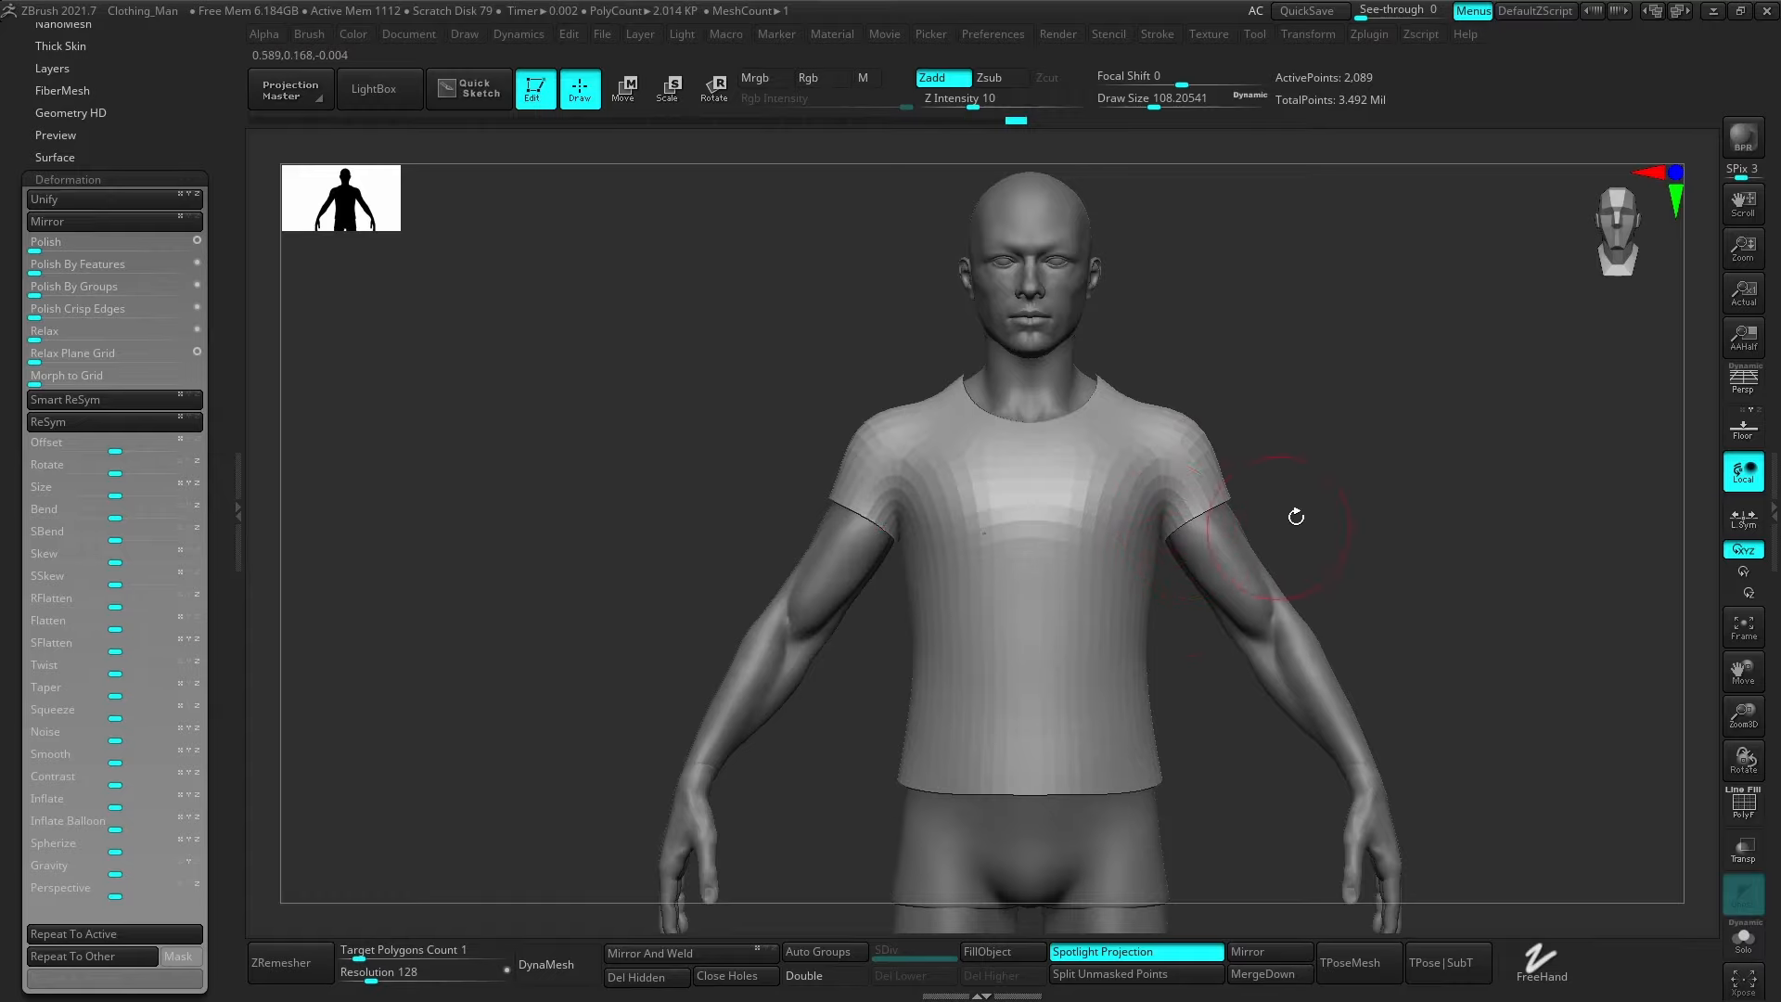
{"action": "mouse_move", "coordinate": [1116, 536]}
{"action": "right_mouse_down", "text": "ctrl"}
{"action": "mouse_move", "coordinate": [1229, 553]}
{"action": "mouse_move", "coordinate": [1216, 596]}
{"action": "right_mouse_up", "text": "ctrl"}
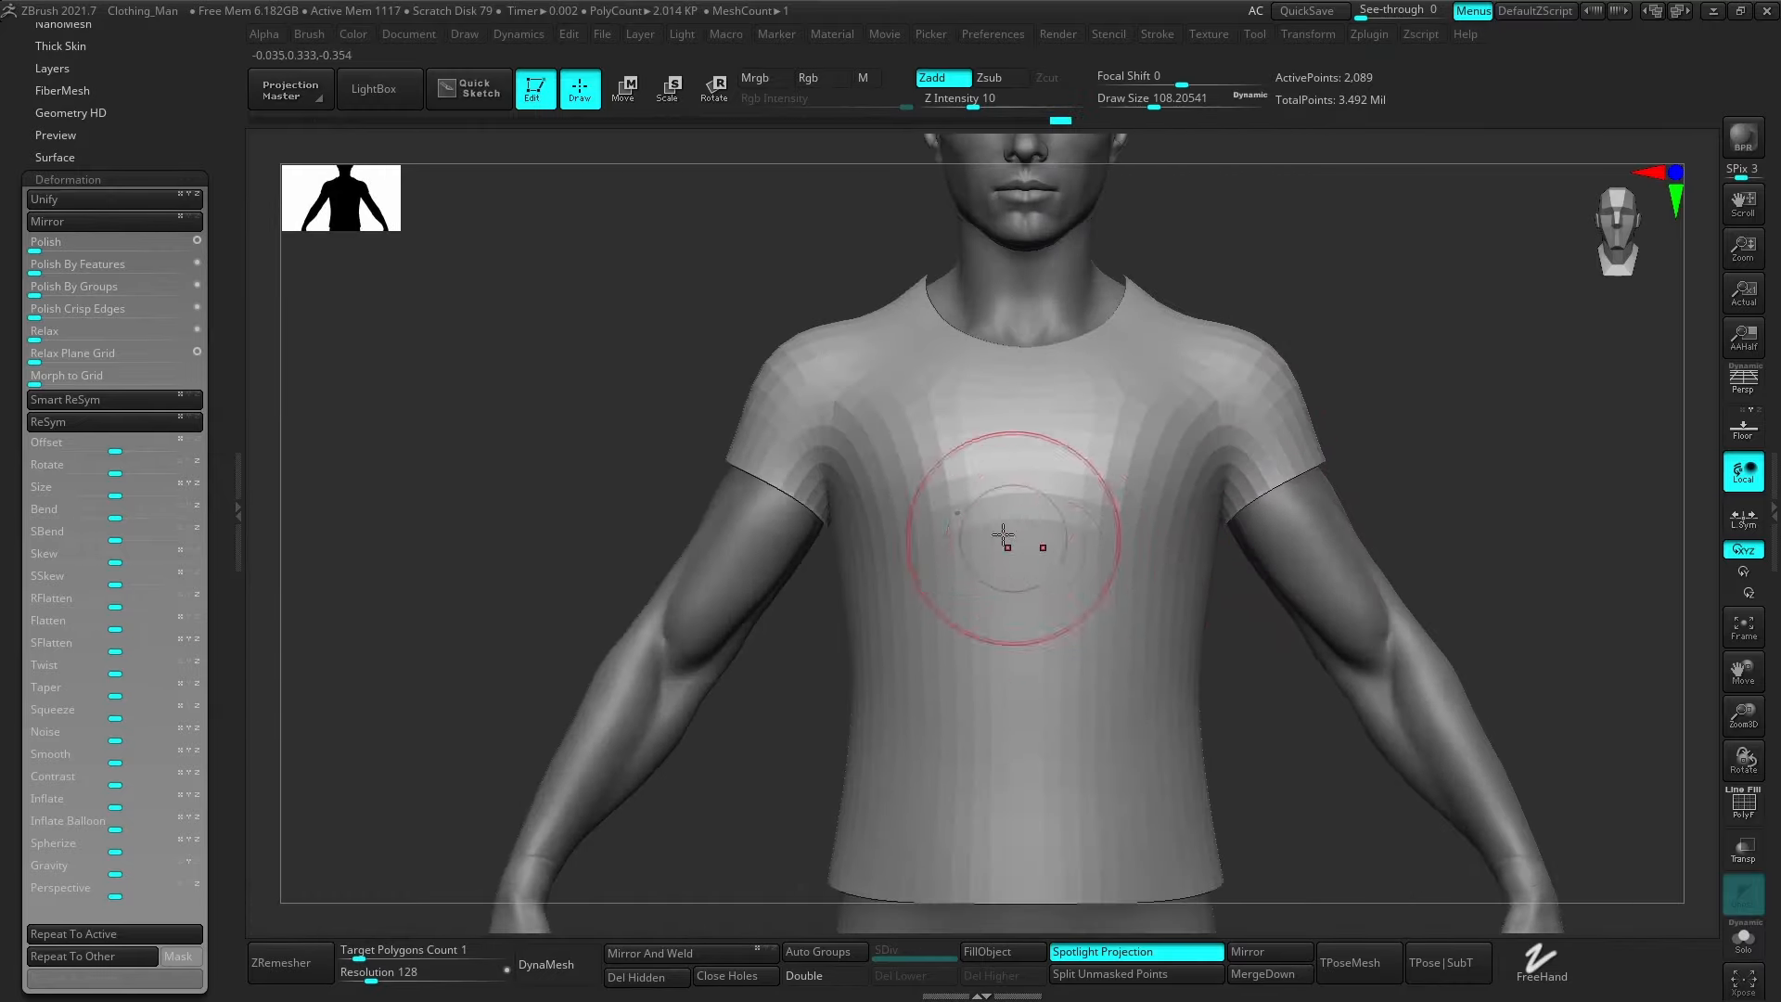
{"action": "left_click_drag", "start_coordinate": [974, 527], "coordinate": [955, 509]}
Subdivide the shirt twice to subdivision level 3.
{"action": "mouse_move", "coordinate": [1137, 508]}
{"action": "right_mouse_down", "text": "alt"}
{"action": "mouse_move", "coordinate": [1205, 538]}
{"action": "mouse_move", "coordinate": [1226, 580]}
{"action": "right_mouse_up", "text": "alt"}
{"action": "key", "text": "ctrl+d"}
{"action": "key", "text": "ctrl+d"}
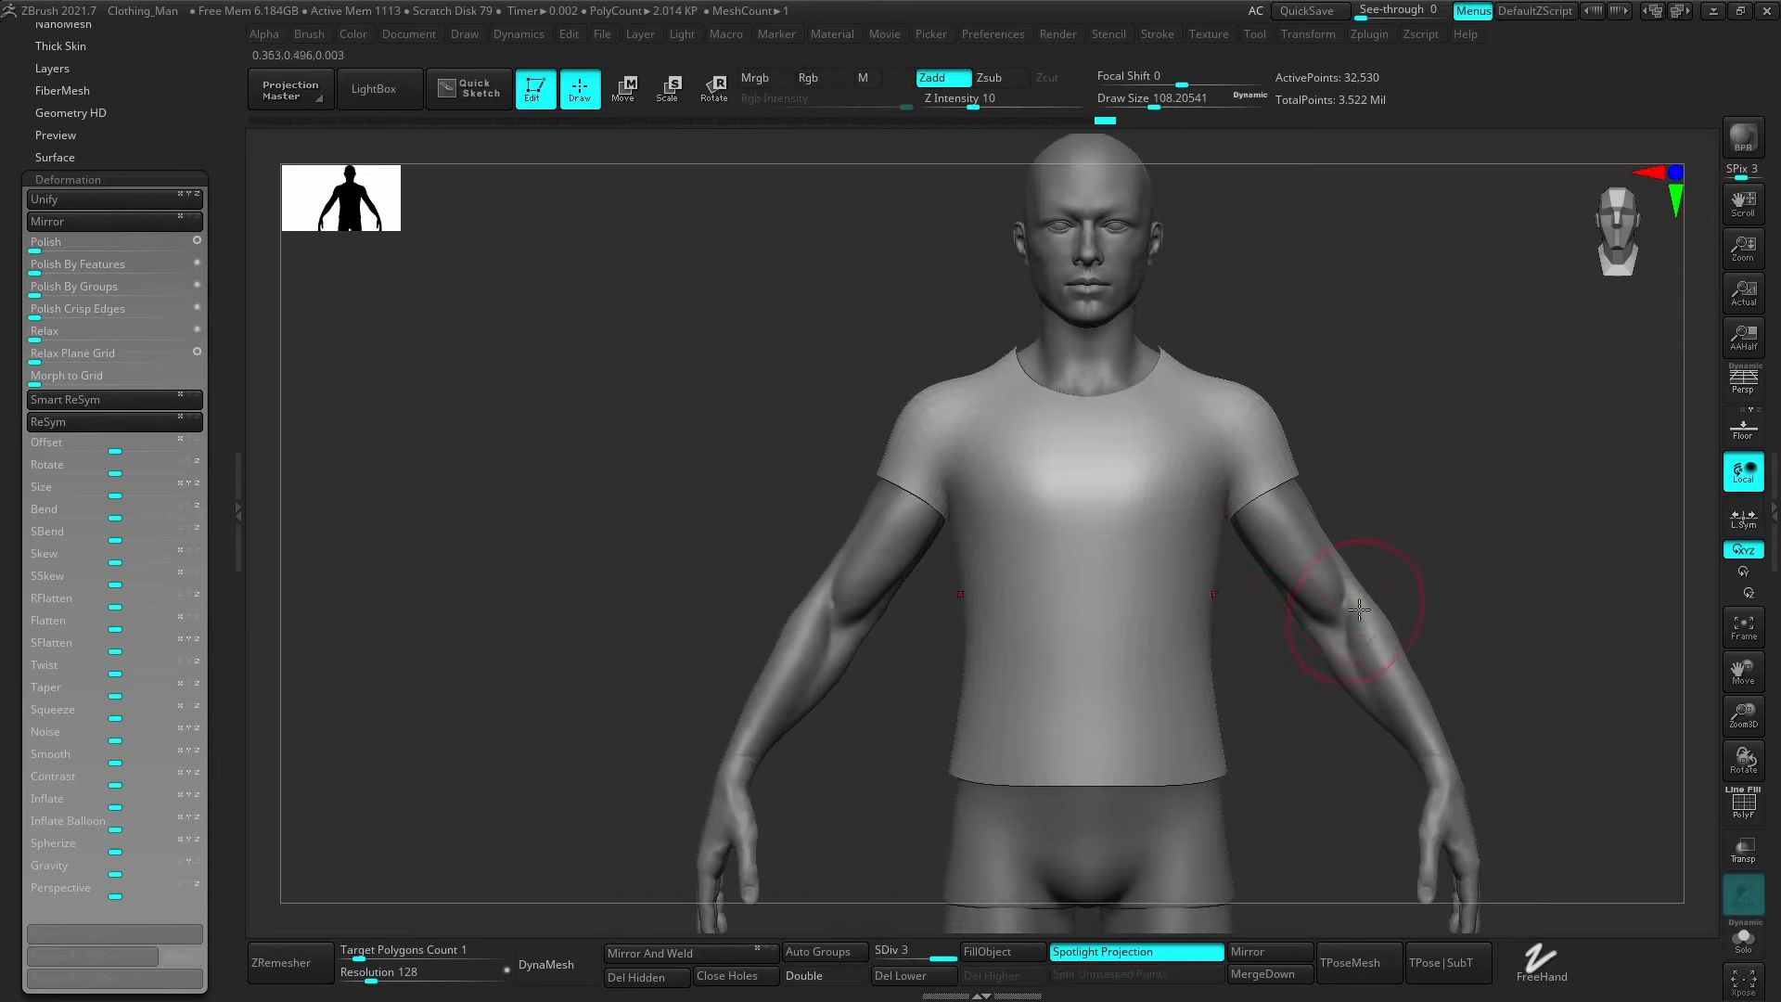
Adjust the shirt's neckline beside the neck with the Move brush at draw size about 71.
{"action": "right_click_drag", "start_coordinate": [1350, 612], "coordinate": [1315, 545], "text": "ctrl"}
{"action": "right_click_drag", "start_coordinate": [1317, 471], "coordinate": [1343, 486]}
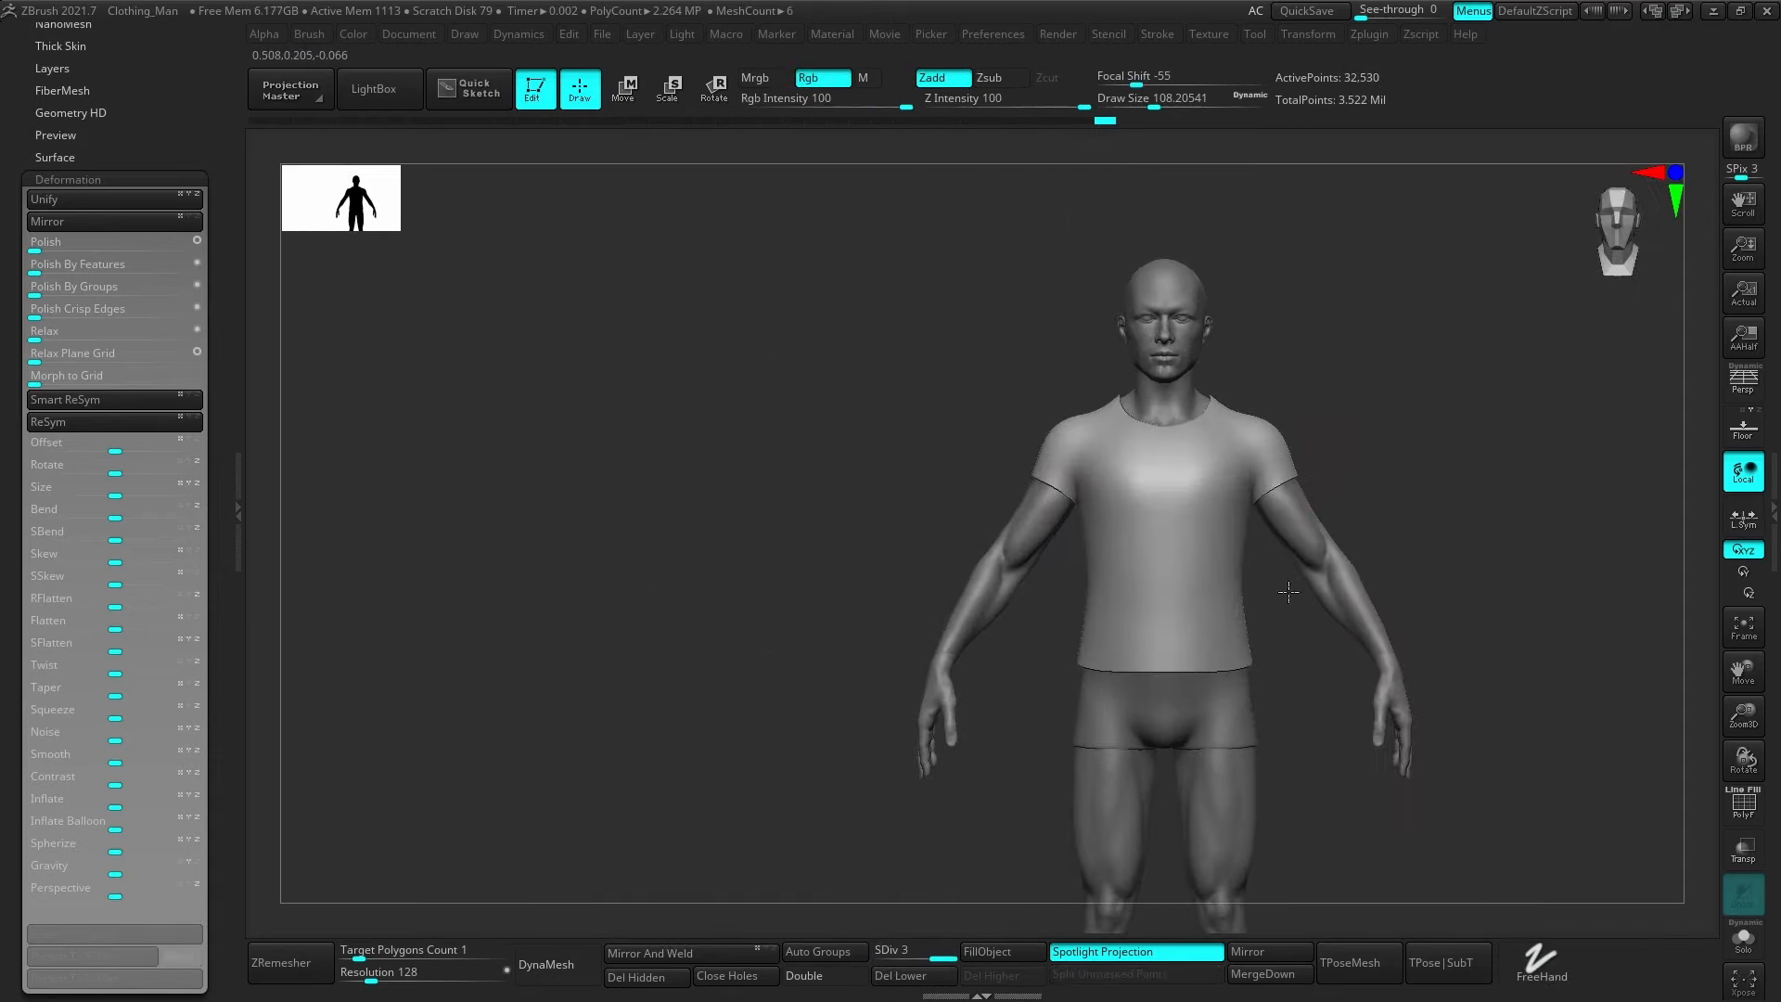
{"action": "mouse_move", "coordinate": [1179, 408]}
{"action": "right_mouse_down", "text": "ctrl"}
{"action": "mouse_move", "coordinate": [1312, 469]}
{"action": "mouse_move", "coordinate": [1153, 449]}
{"action": "mouse_move", "coordinate": [1304, 464]}
{"action": "right_mouse_up", "text": "ctrl"}
{"action": "key", "text": "b"}
{"action": "key", "text": "m"}
{"action": "key", "text": "v"}
{"action": "key", "text": "s"}
{"action": "left_click_drag", "start_coordinate": [1260, 391], "coordinate": [1234, 378]}
{"action": "key", "text": "bracketleft"}
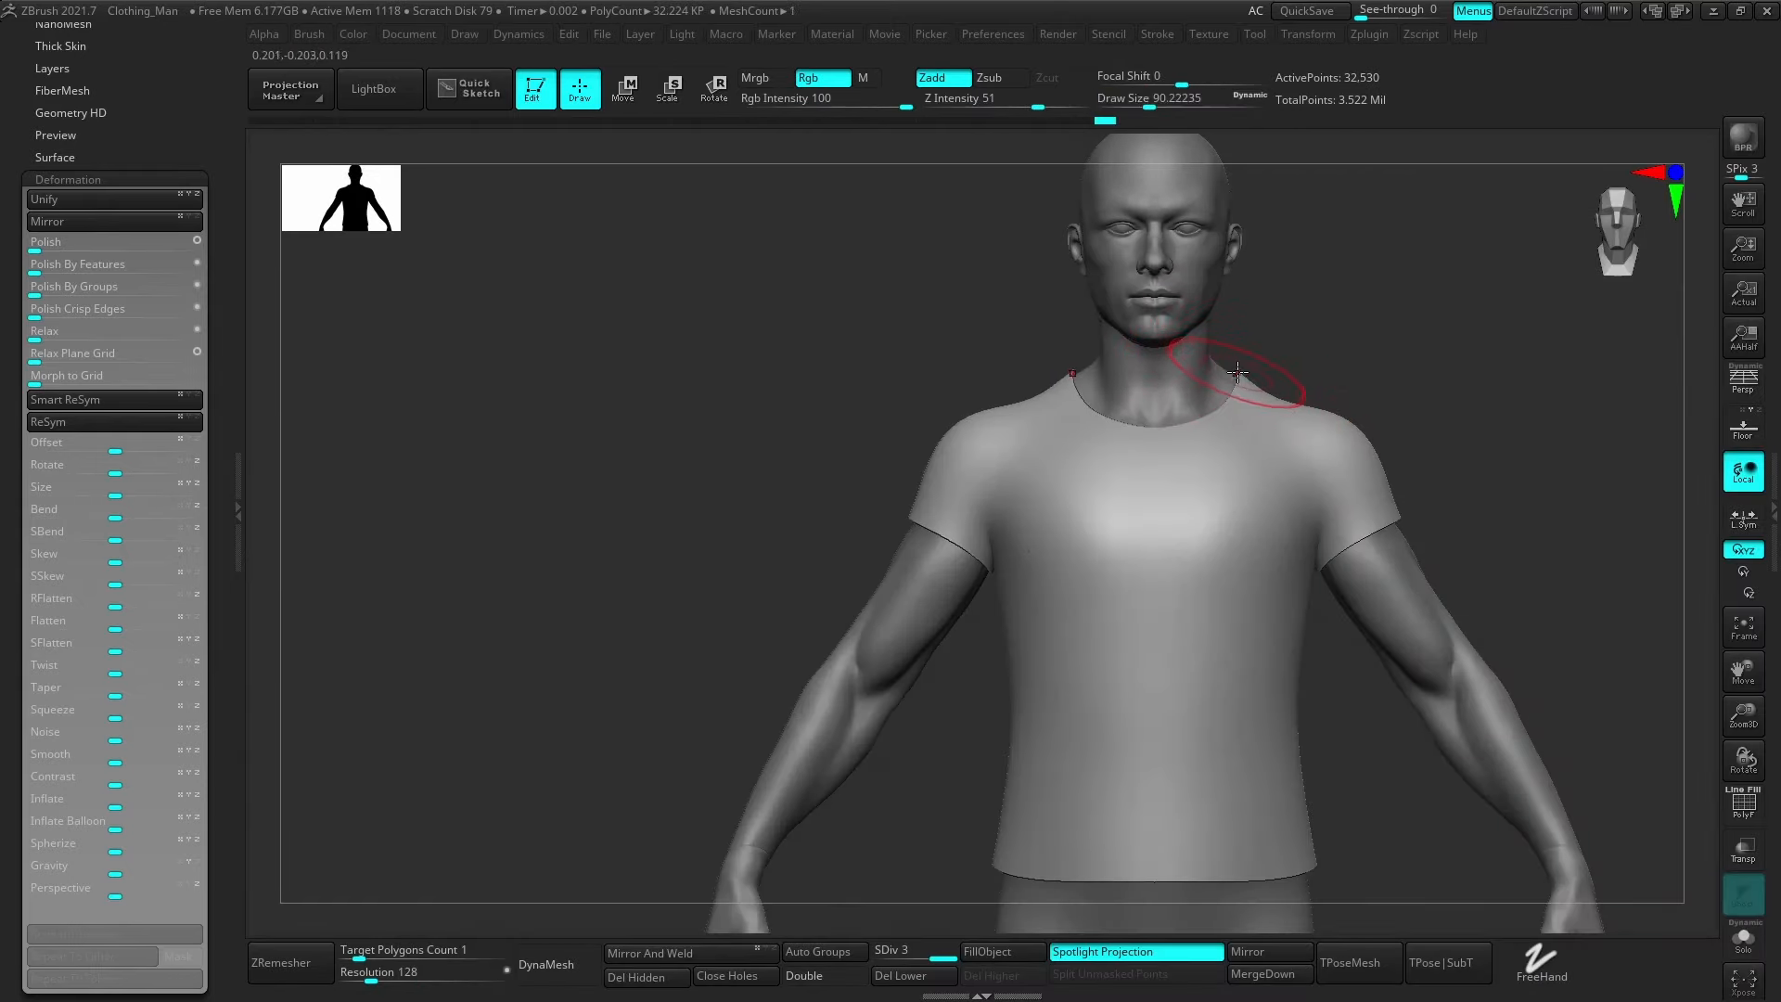
{"action": "key", "text": "bracketleft"}
{"action": "key", "text": "bracketleft"}
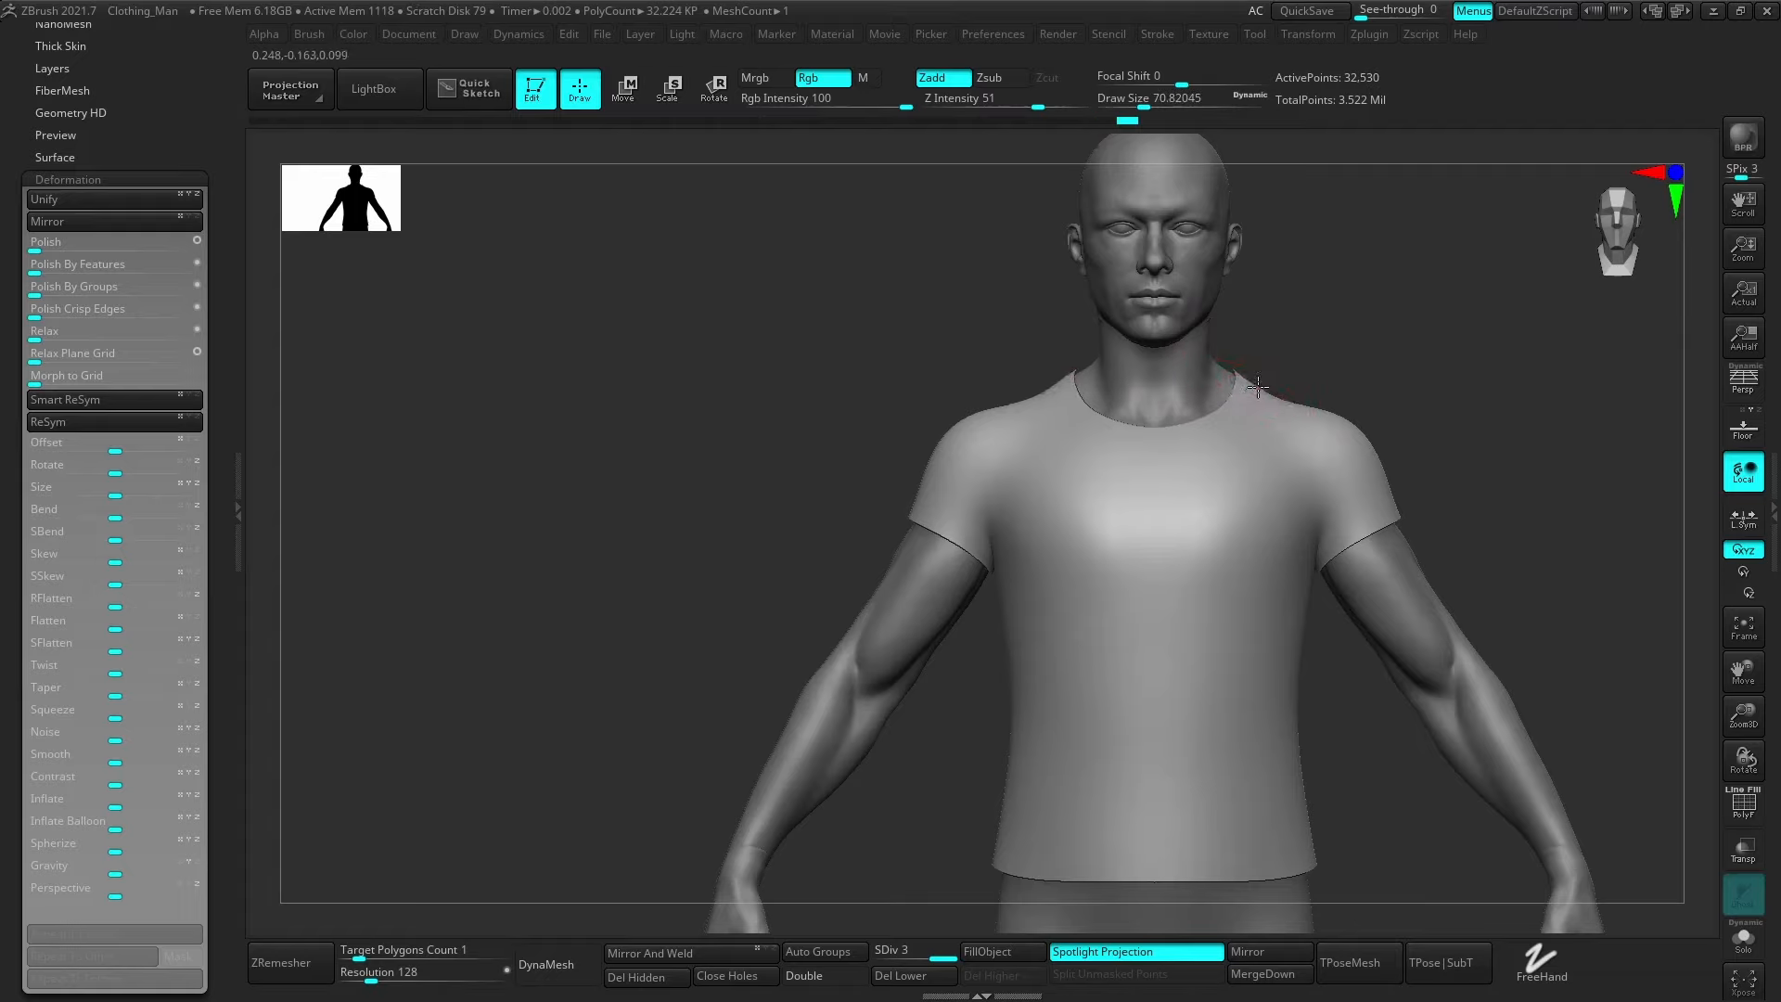
{"action": "mouse_move", "coordinate": [1238, 372]}
{"action": "right_mouse_down"}
{"action": "mouse_move", "coordinate": [1264, 409]}
{"action": "mouse_move", "coordinate": [1117, 426]}
{"action": "mouse_move", "coordinate": [1328, 485]}
{"action": "right_mouse_up"}
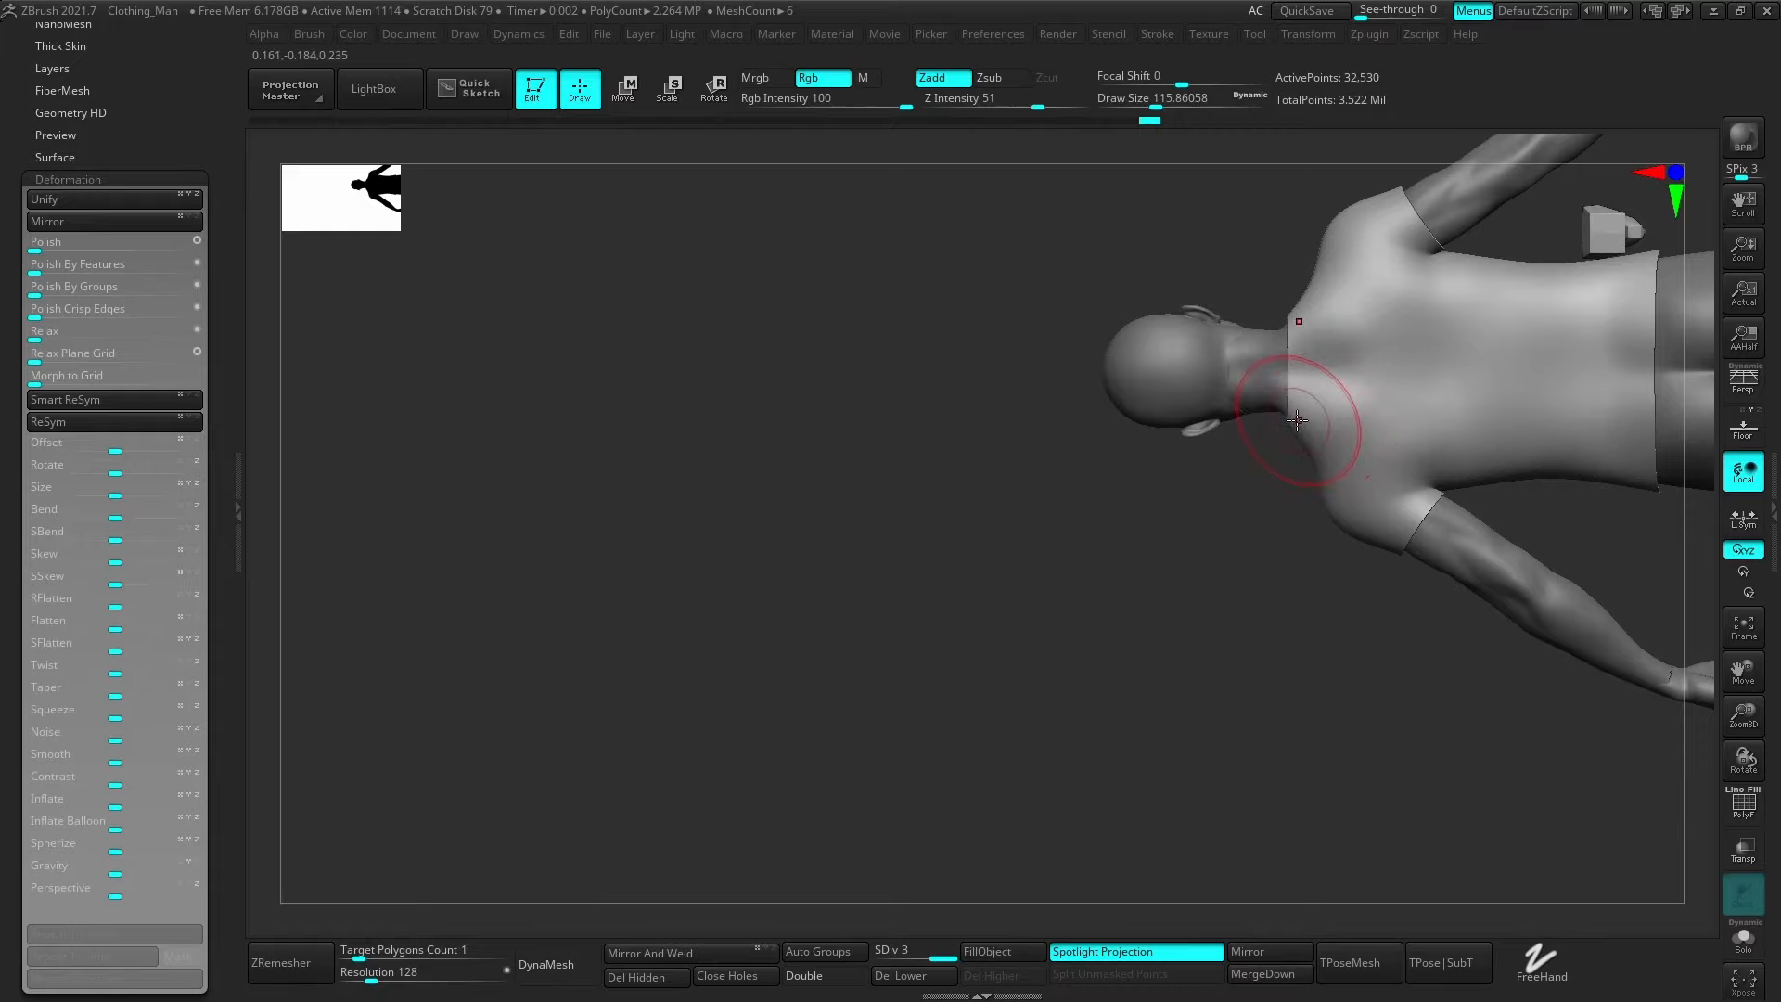
Examine the shirt's fit from behind, from the front and at the sides of the torso.
{"action": "right_click_drag", "start_coordinate": [1297, 419], "coordinate": [1354, 336]}
{"action": "key", "text": "f"}
{"action": "right_click_drag", "start_coordinate": [1327, 398], "coordinate": [1329, 371], "text": "ctrl"}
{"action": "right_click_drag", "start_coordinate": [1330, 371], "coordinate": [1289, 406]}
{"action": "right_click_drag", "start_coordinate": [947, 356], "coordinate": [808, 506], "text": "ctrl"}
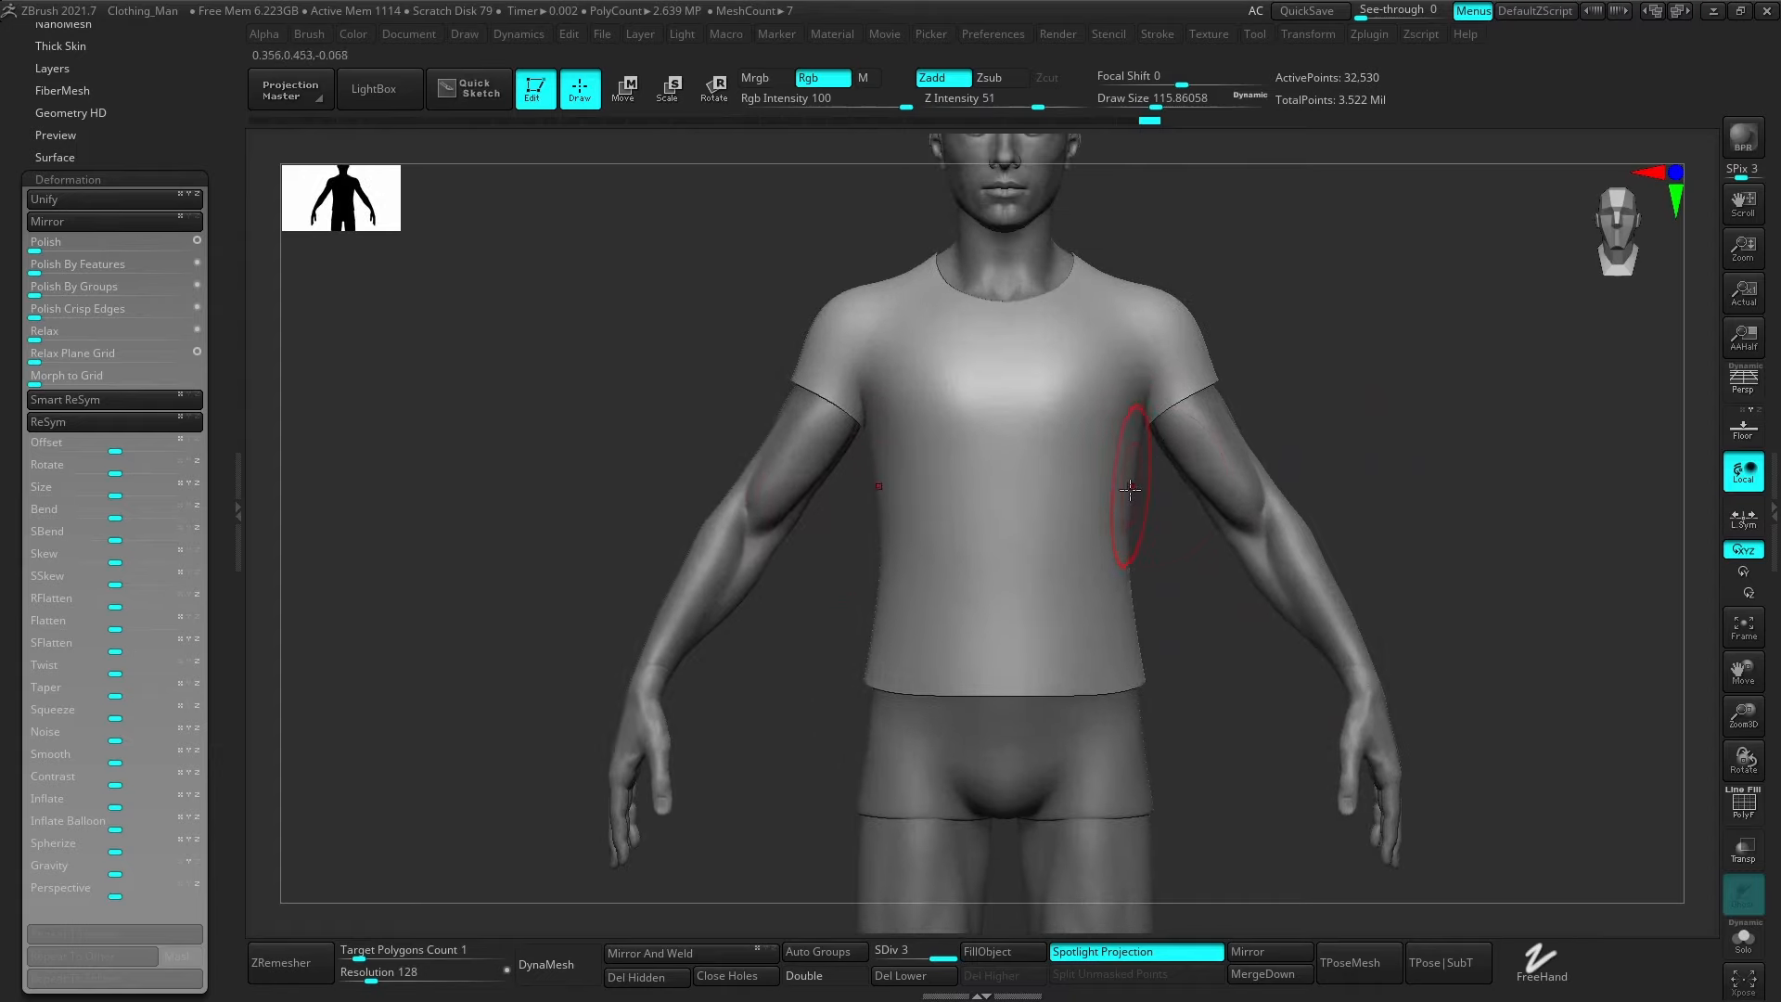
{"action": "mouse_move", "coordinate": [1129, 489]}
{"action": "right_mouse_down"}
{"action": "mouse_move", "coordinate": [1020, 506]}
{"action": "mouse_move", "coordinate": [1125, 537]}
{"action": "right_mouse_up"}
{"action": "key", "text": "s"}
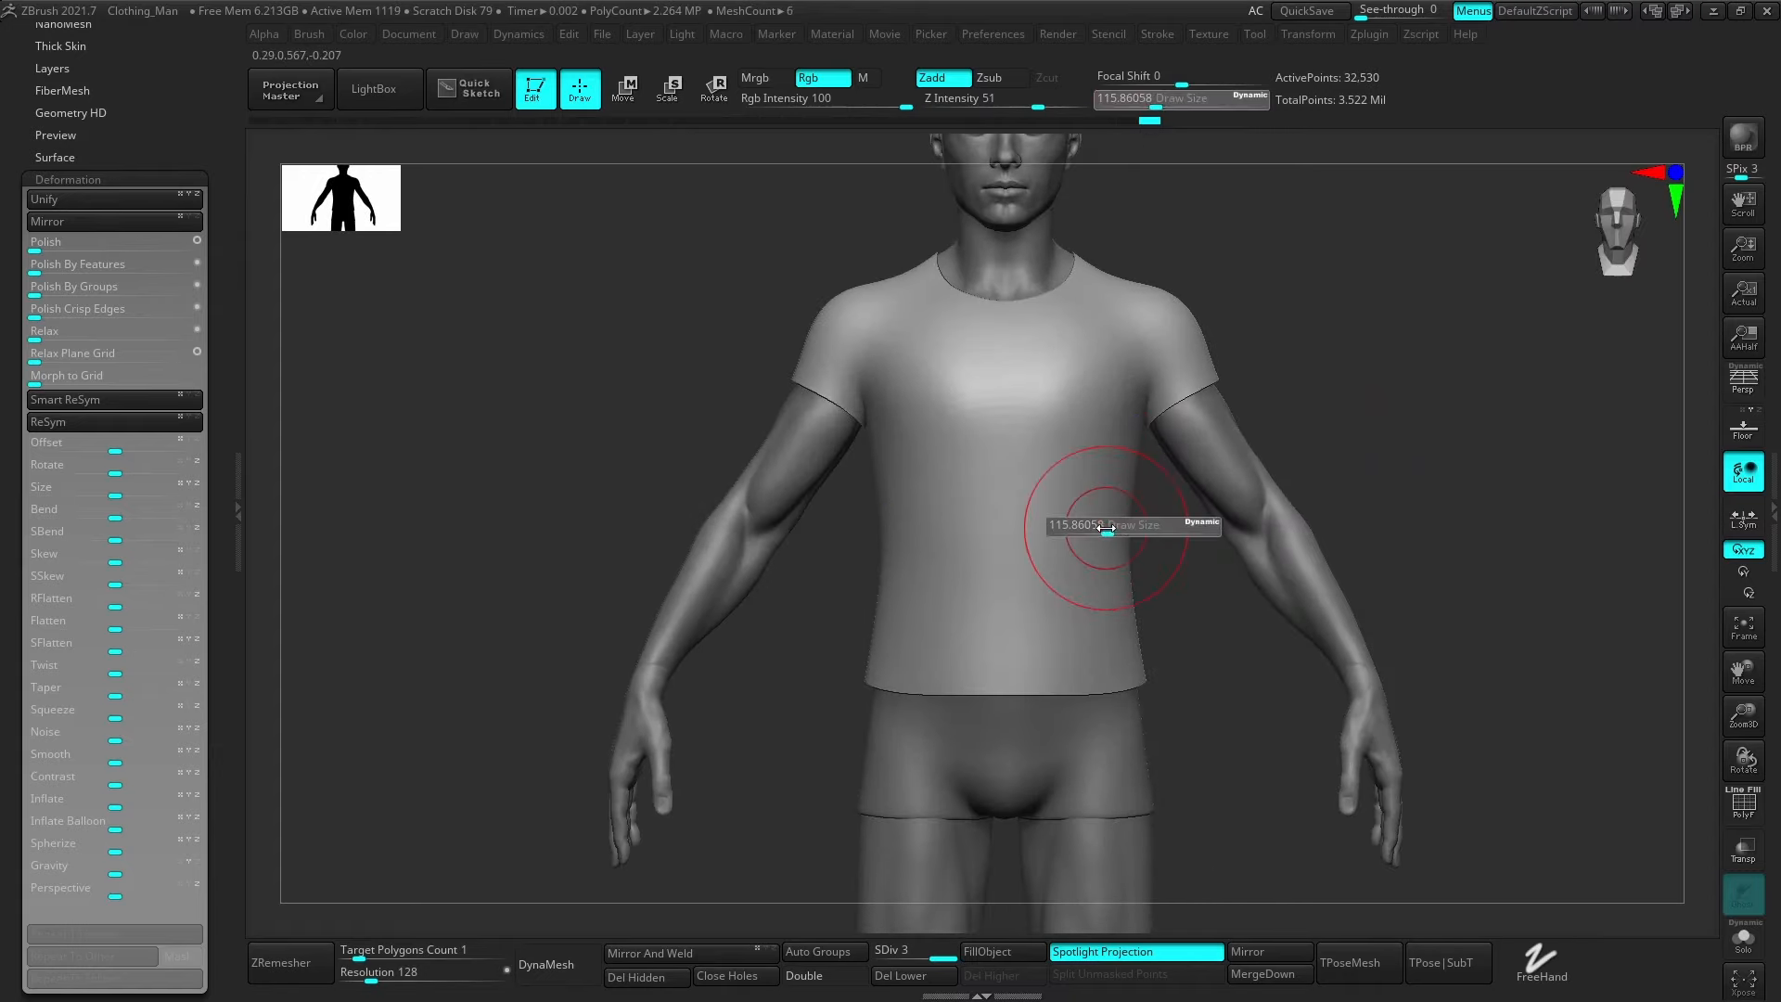
{"action": "left_click_drag", "start_coordinate": [1107, 529], "coordinate": [1103, 529]}
{"action": "mouse_move", "coordinate": [1103, 529]}
{"action": "right_mouse_down", "text": "alt"}
{"action": "mouse_move", "coordinate": [1106, 601]}
{"action": "mouse_move", "coordinate": [1082, 562]}
{"action": "right_mouse_up", "text": "alt"}
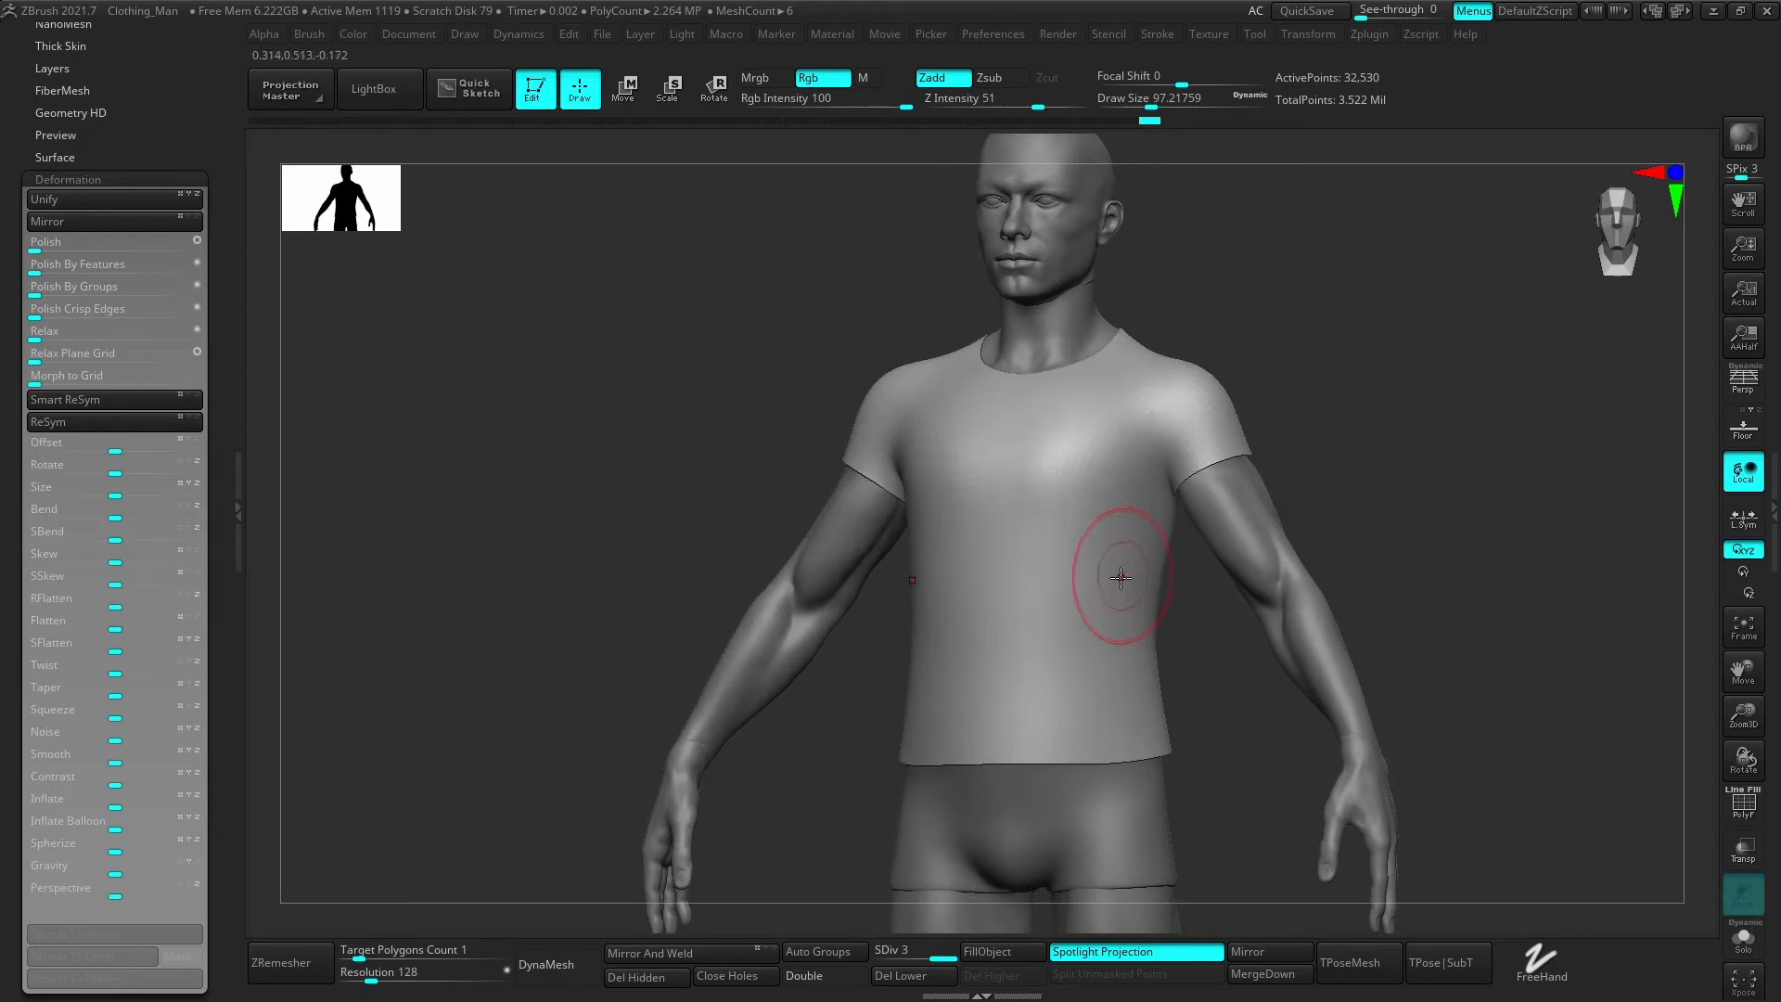
{"action": "mouse_move", "coordinate": [1127, 601]}
{"action": "right_mouse_down"}
{"action": "mouse_move", "coordinate": [1131, 660]}
{"action": "mouse_move", "coordinate": [1081, 580]}
{"action": "mouse_move", "coordinate": [1130, 622]}
{"action": "right_mouse_up"}
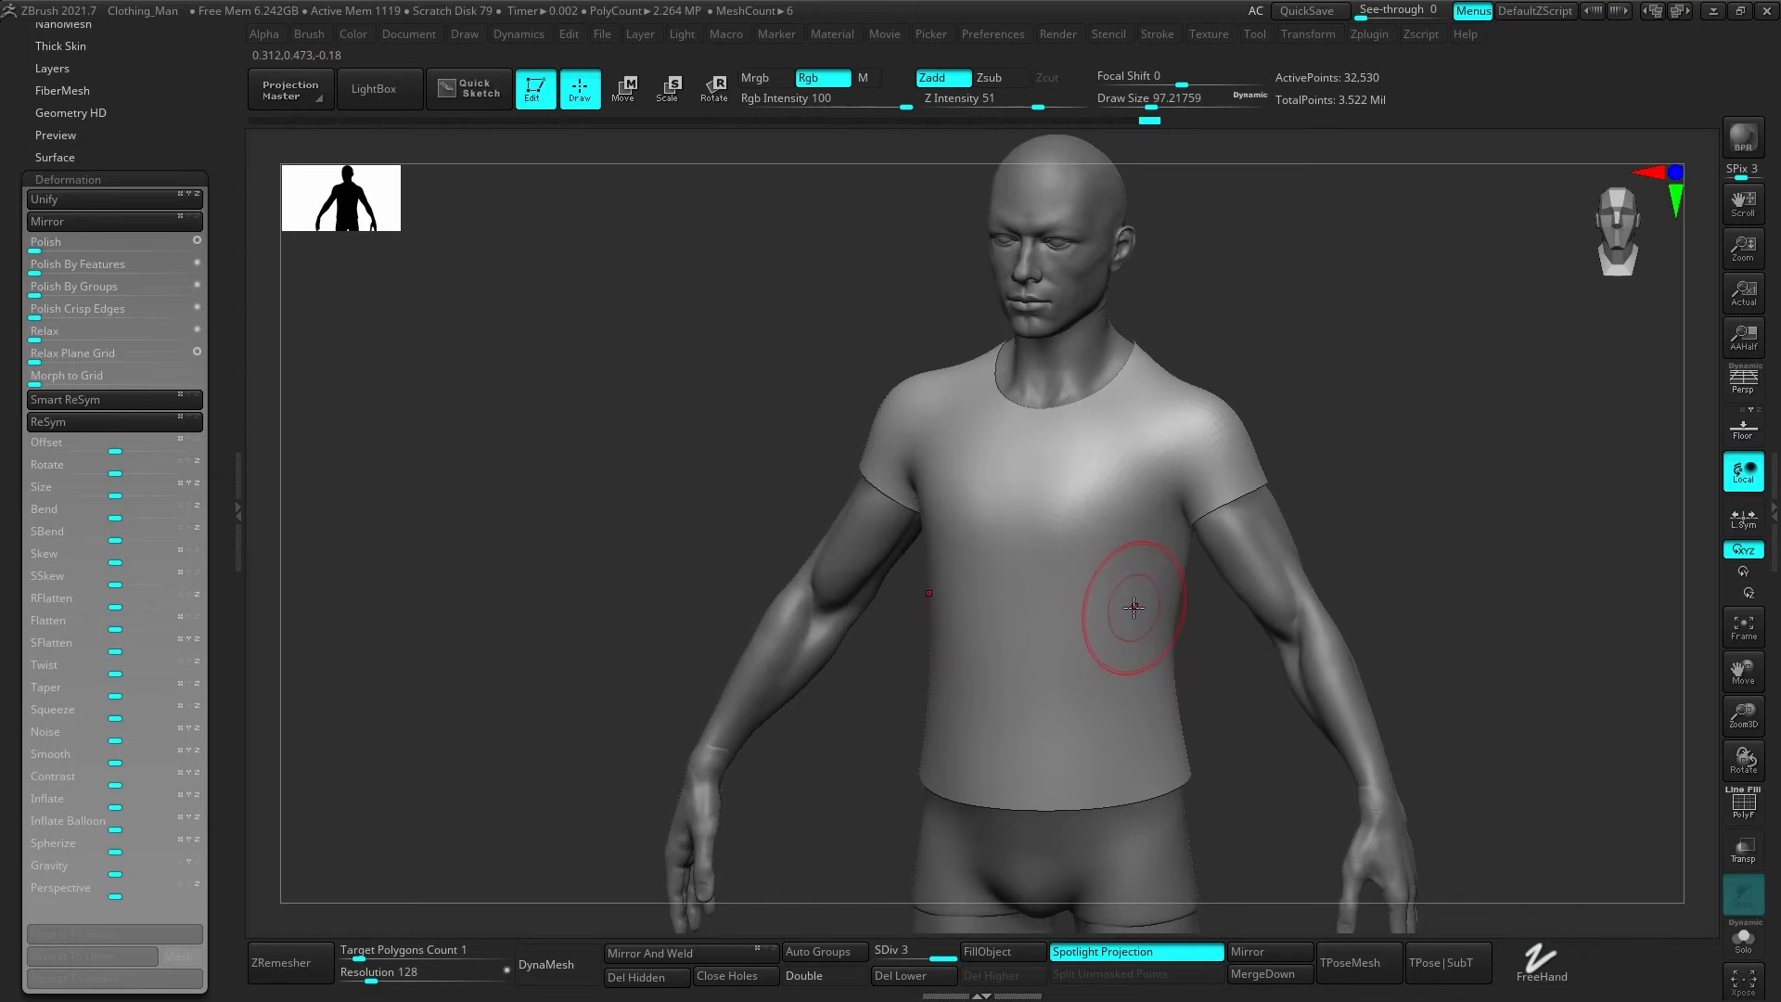
Select the Standard brush and set its draw size to about 33.
{"action": "key", "text": "b"}
{"action": "key", "text": "s"}
{"action": "key", "text": "t"}
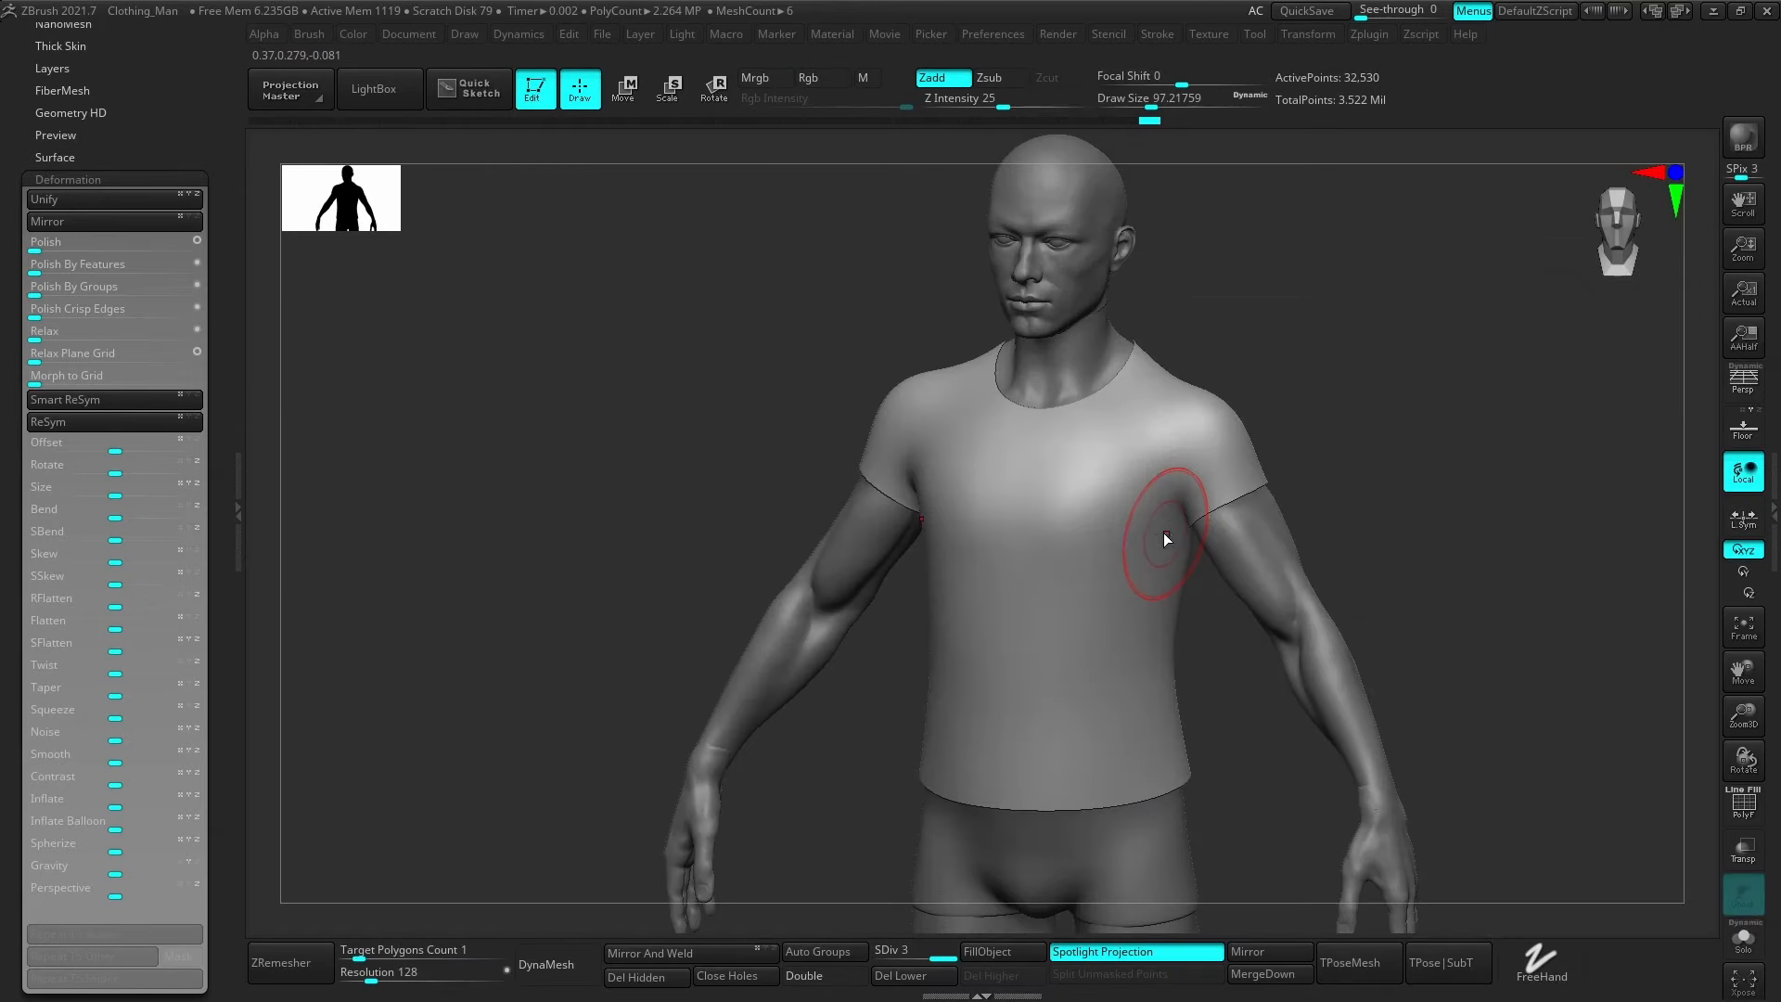
{"action": "key", "text": "b"}
{"action": "left_click", "coordinate": [1626, 820]}
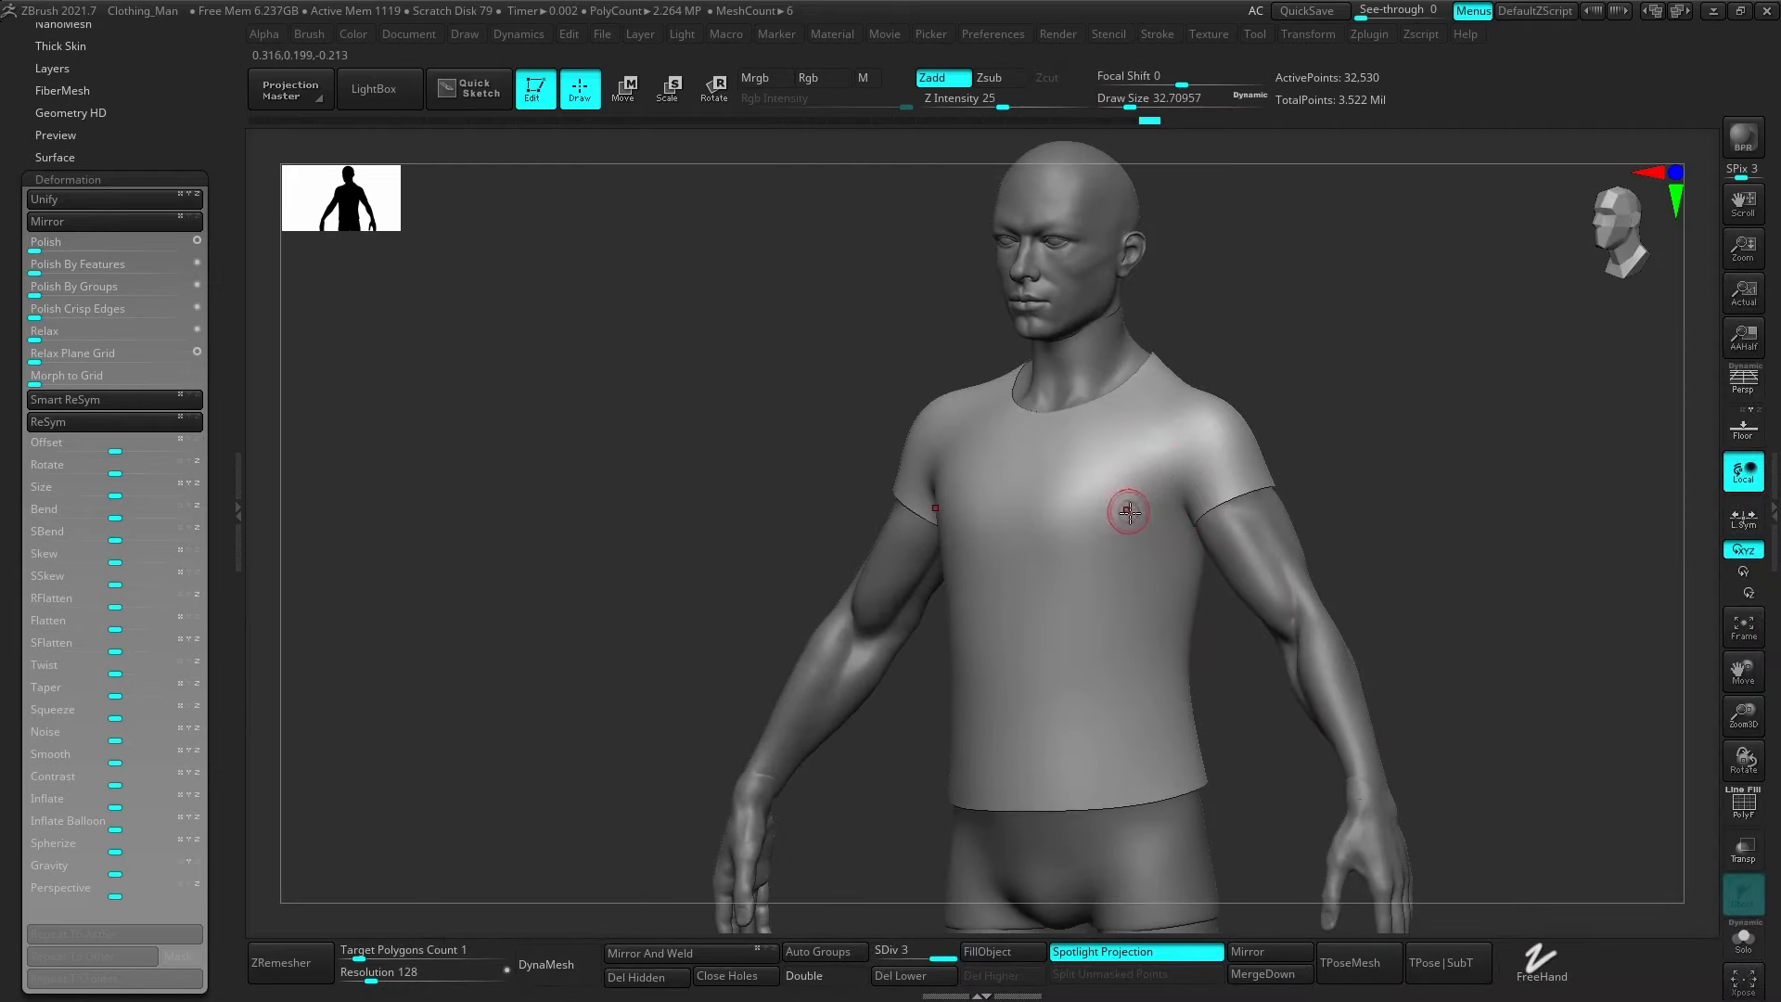
{"action": "mouse_move", "coordinate": [1122, 517]}
{"action": "right_mouse_down", "text": "ctrl"}
{"action": "mouse_move", "coordinate": [1189, 546]}
{"action": "mouse_move", "coordinate": [1159, 519]}
{"action": "right_mouse_up", "text": "ctrl"}
{"action": "right_click_drag", "start_coordinate": [1159, 519], "coordinate": [1135, 531]}
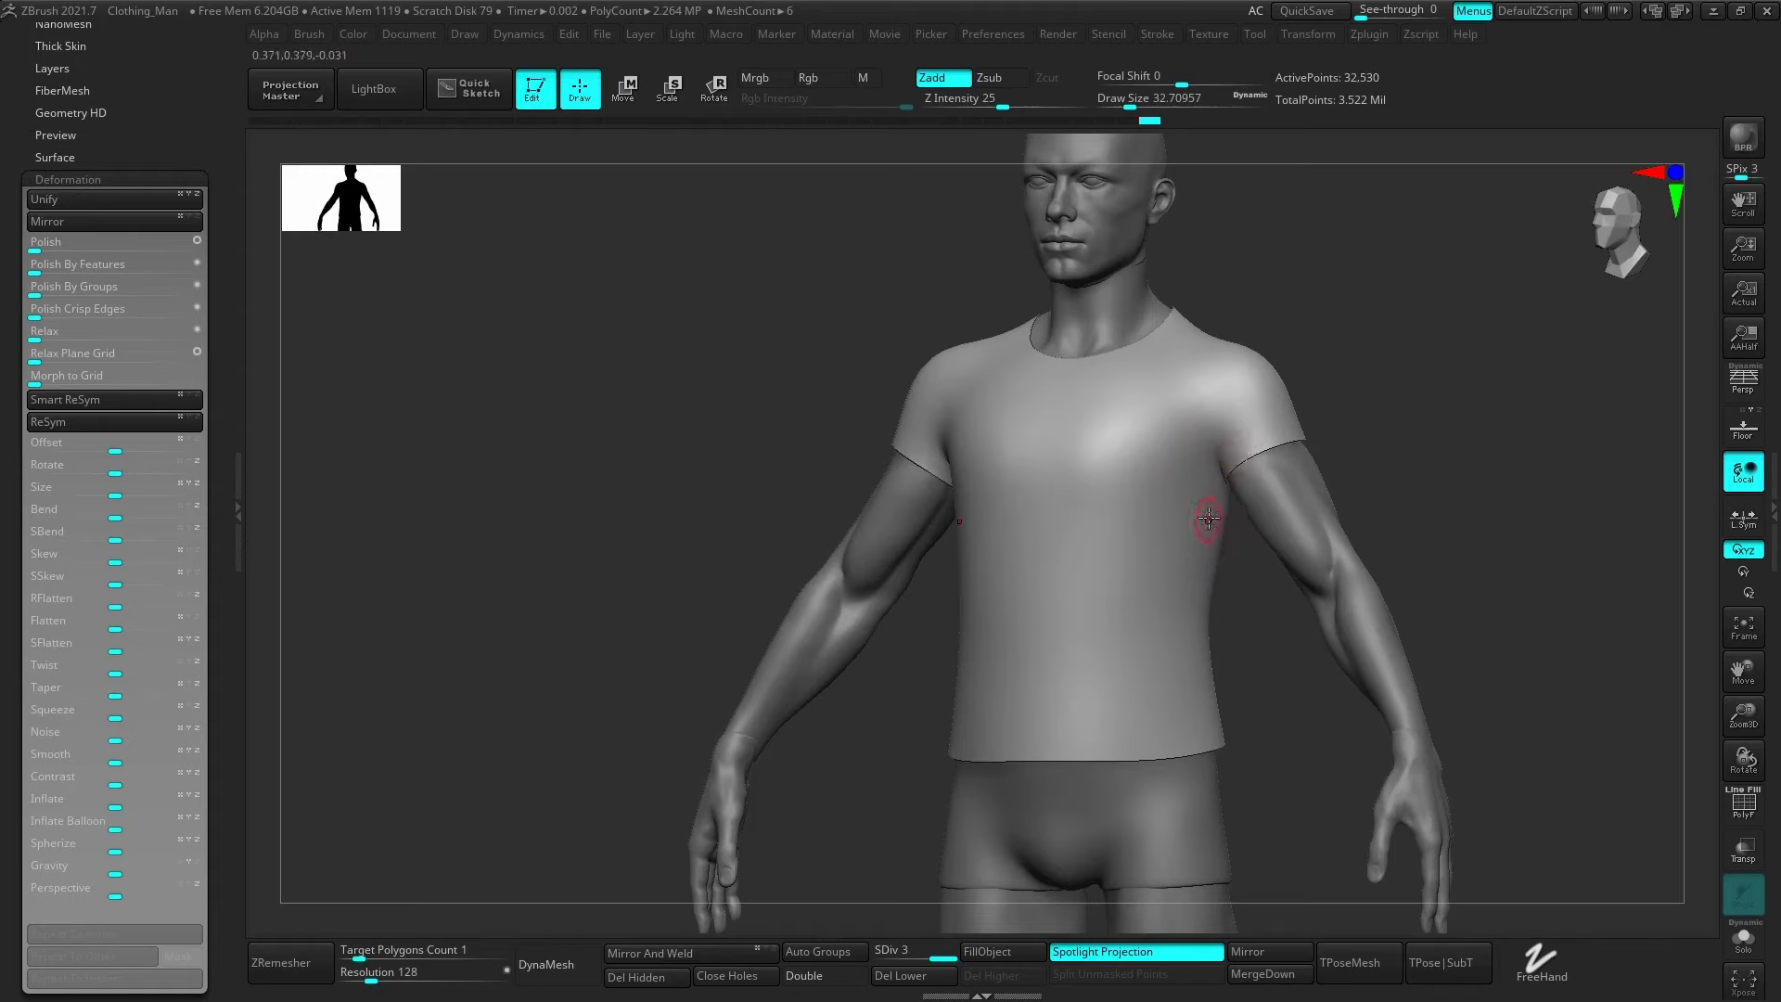
{"action": "right_click_drag", "start_coordinate": [1197, 526], "coordinate": [1123, 657]}
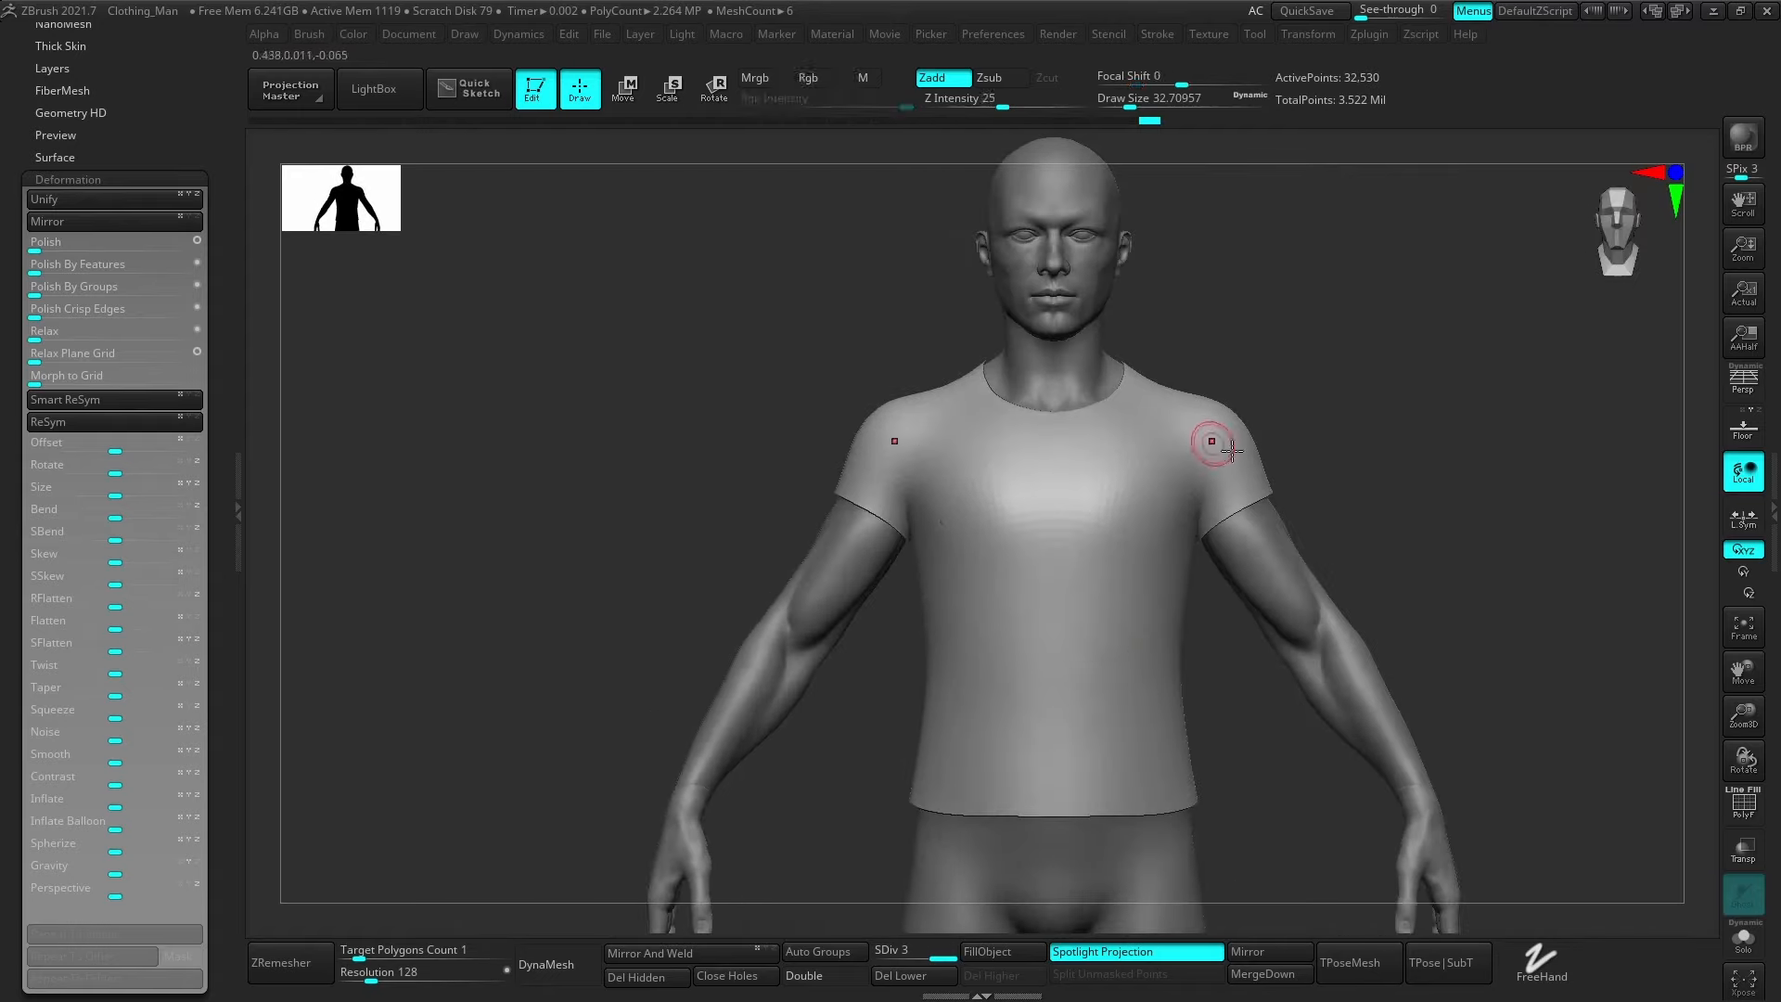
Try to sculpt diagonal folds from the armpits and horizontal folds above the hem on the shirt's front.
{"action": "right_click_drag", "start_coordinate": [1190, 576], "coordinate": [1162, 403]}
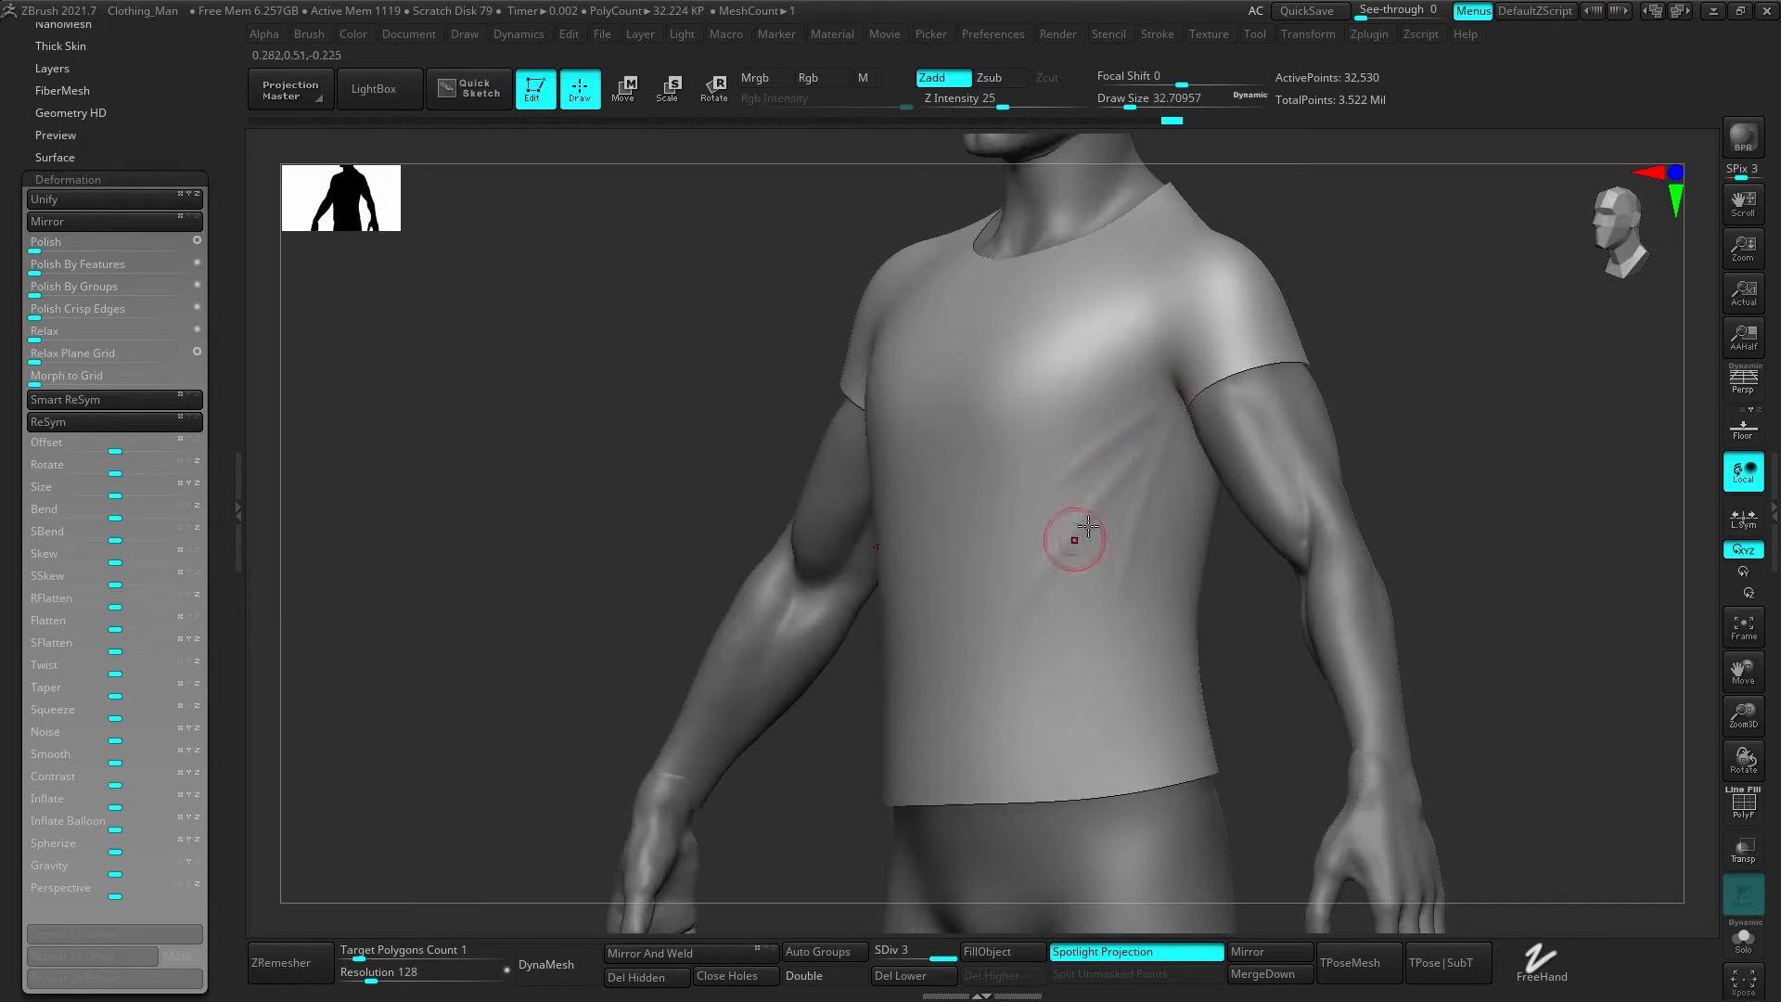
{"action": "left_click_drag", "start_coordinate": [1101, 644], "coordinate": [1165, 623]}
{"action": "right_click_drag", "start_coordinate": [1113, 635], "coordinate": [1167, 653]}
{"action": "right_click_drag", "start_coordinate": [1073, 707], "coordinate": [1101, 672], "text": "alt"}
{"action": "left_click_drag", "start_coordinate": [989, 692], "coordinate": [1153, 683]}
{"action": "right_click_drag", "start_coordinate": [1149, 682], "coordinate": [1082, 670]}
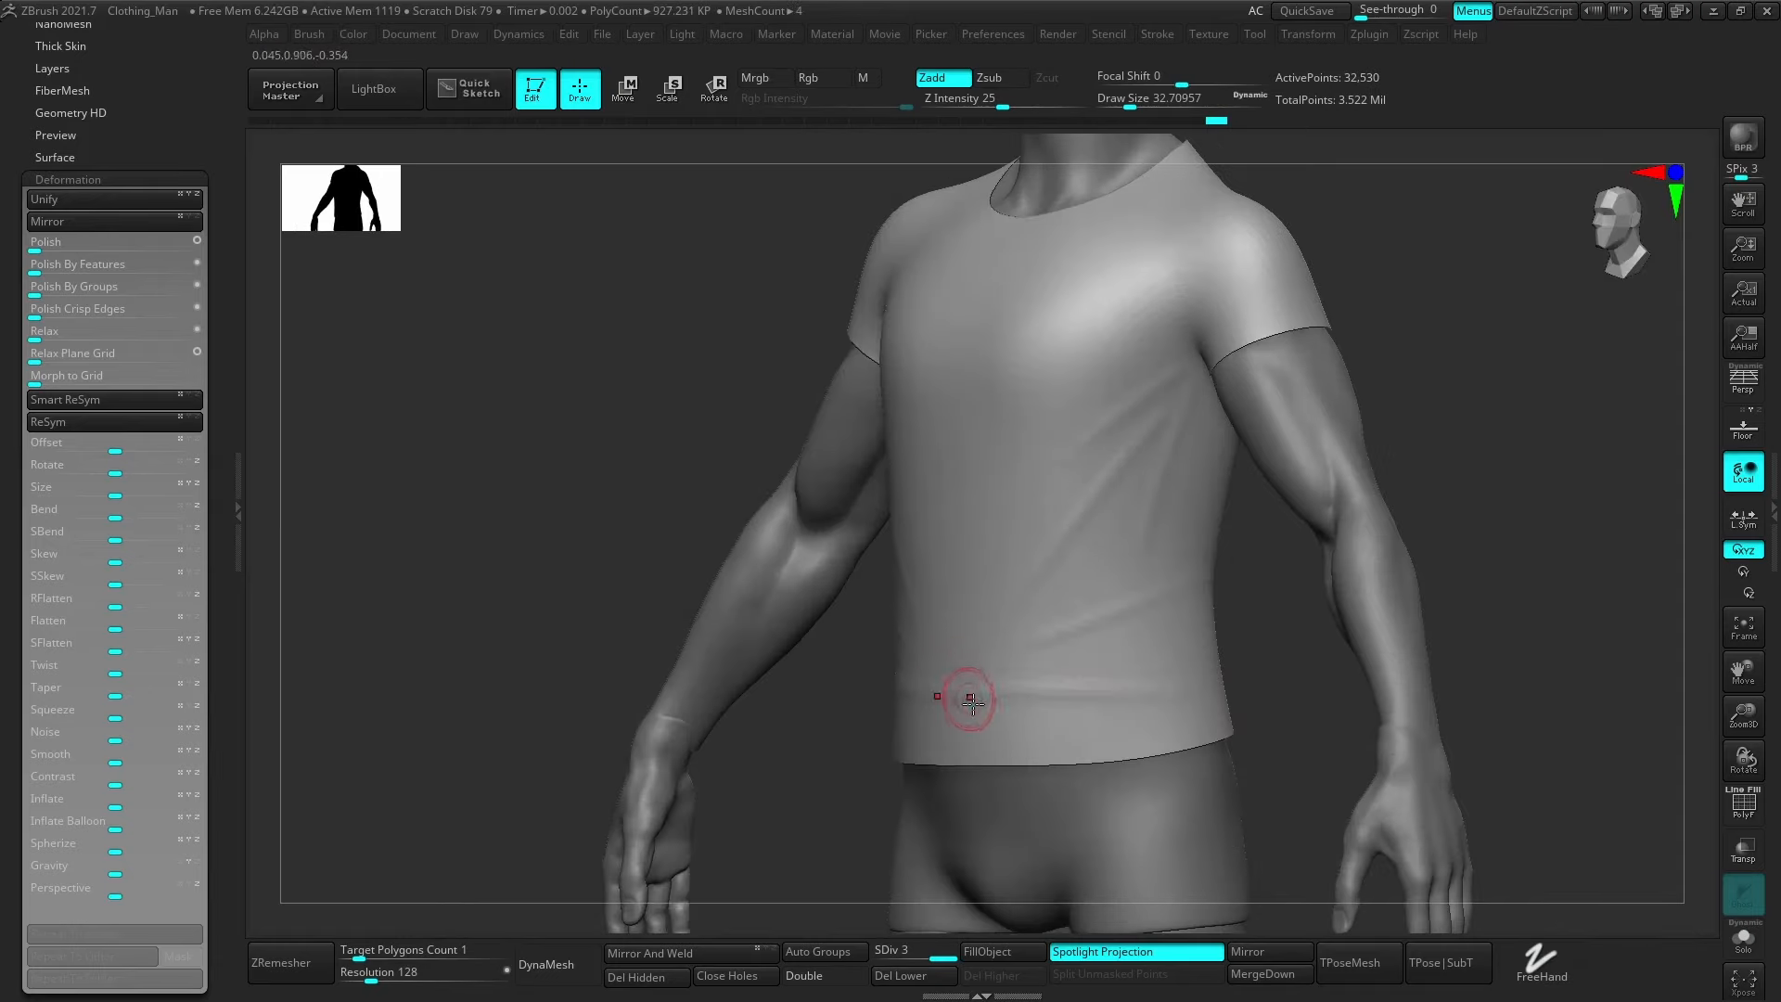
{"action": "left_click_drag", "start_coordinate": [980, 738], "coordinate": [1226, 724]}
{"action": "right_click_drag", "start_coordinate": [986, 745], "coordinate": [1052, 747]}
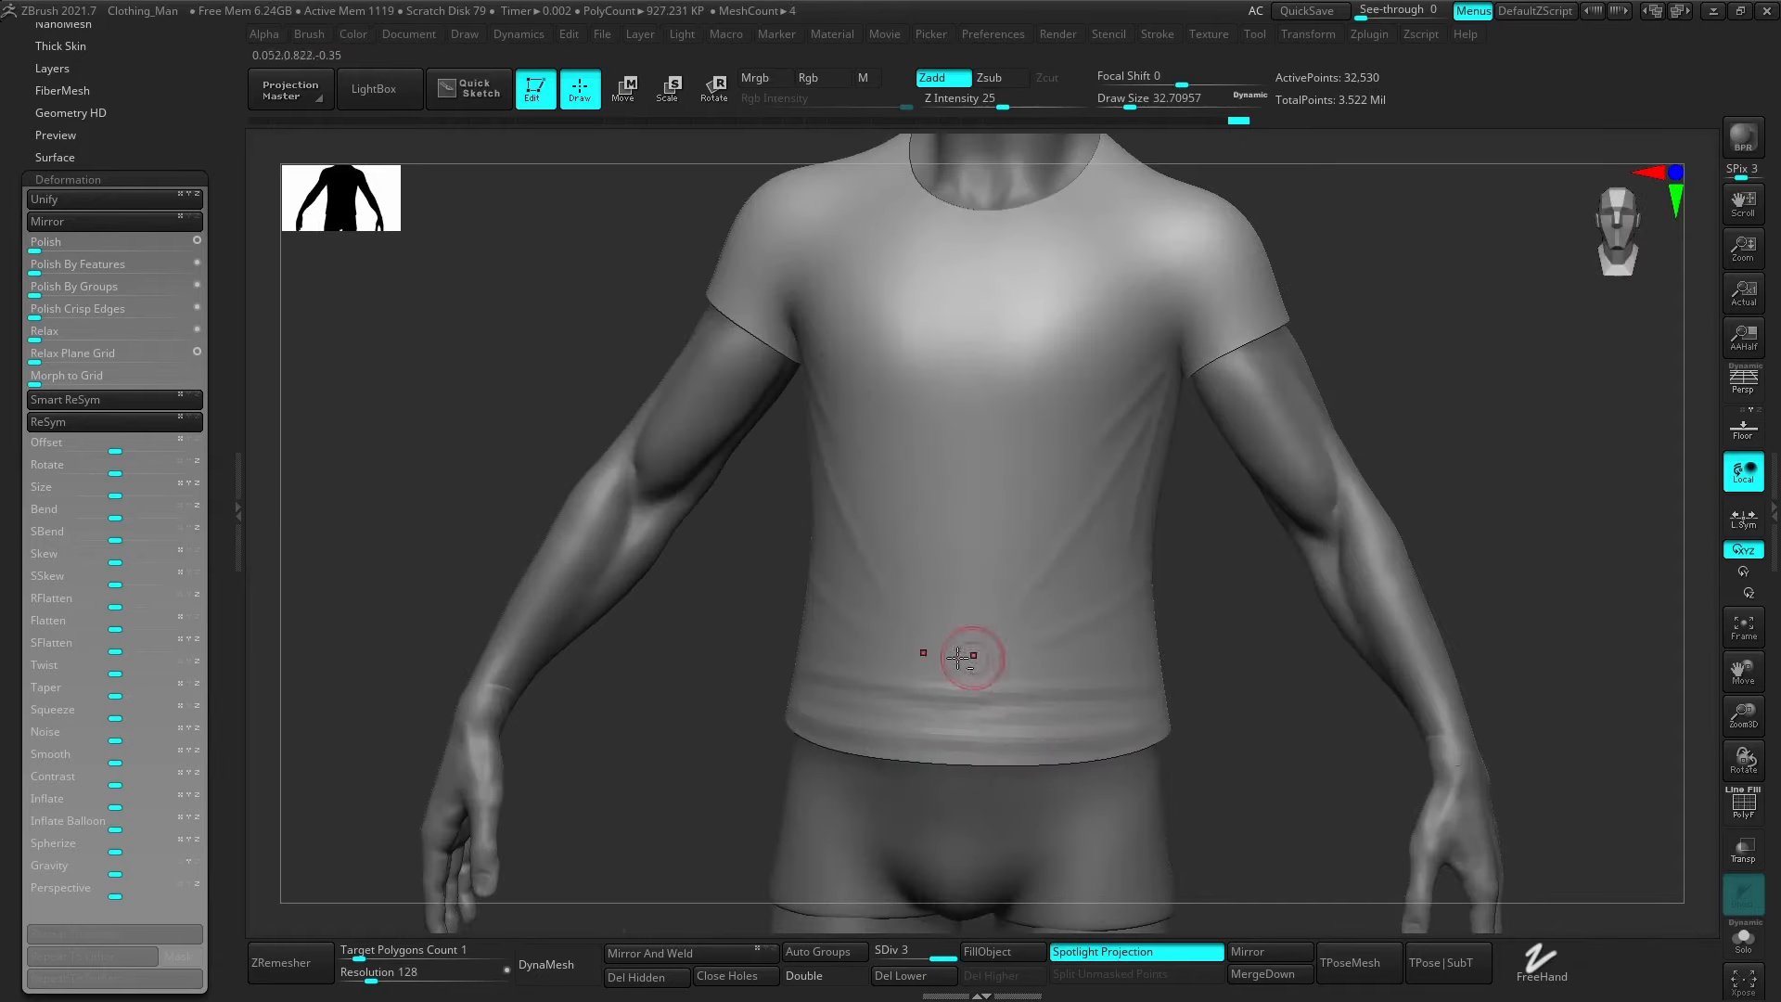
{"action": "mouse_move", "coordinate": [958, 656]}
{"action": "right_mouse_down"}
{"action": "mouse_move", "coordinate": [1192, 603]}
{"action": "mouse_move", "coordinate": [1157, 418]}
{"action": "right_mouse_up"}
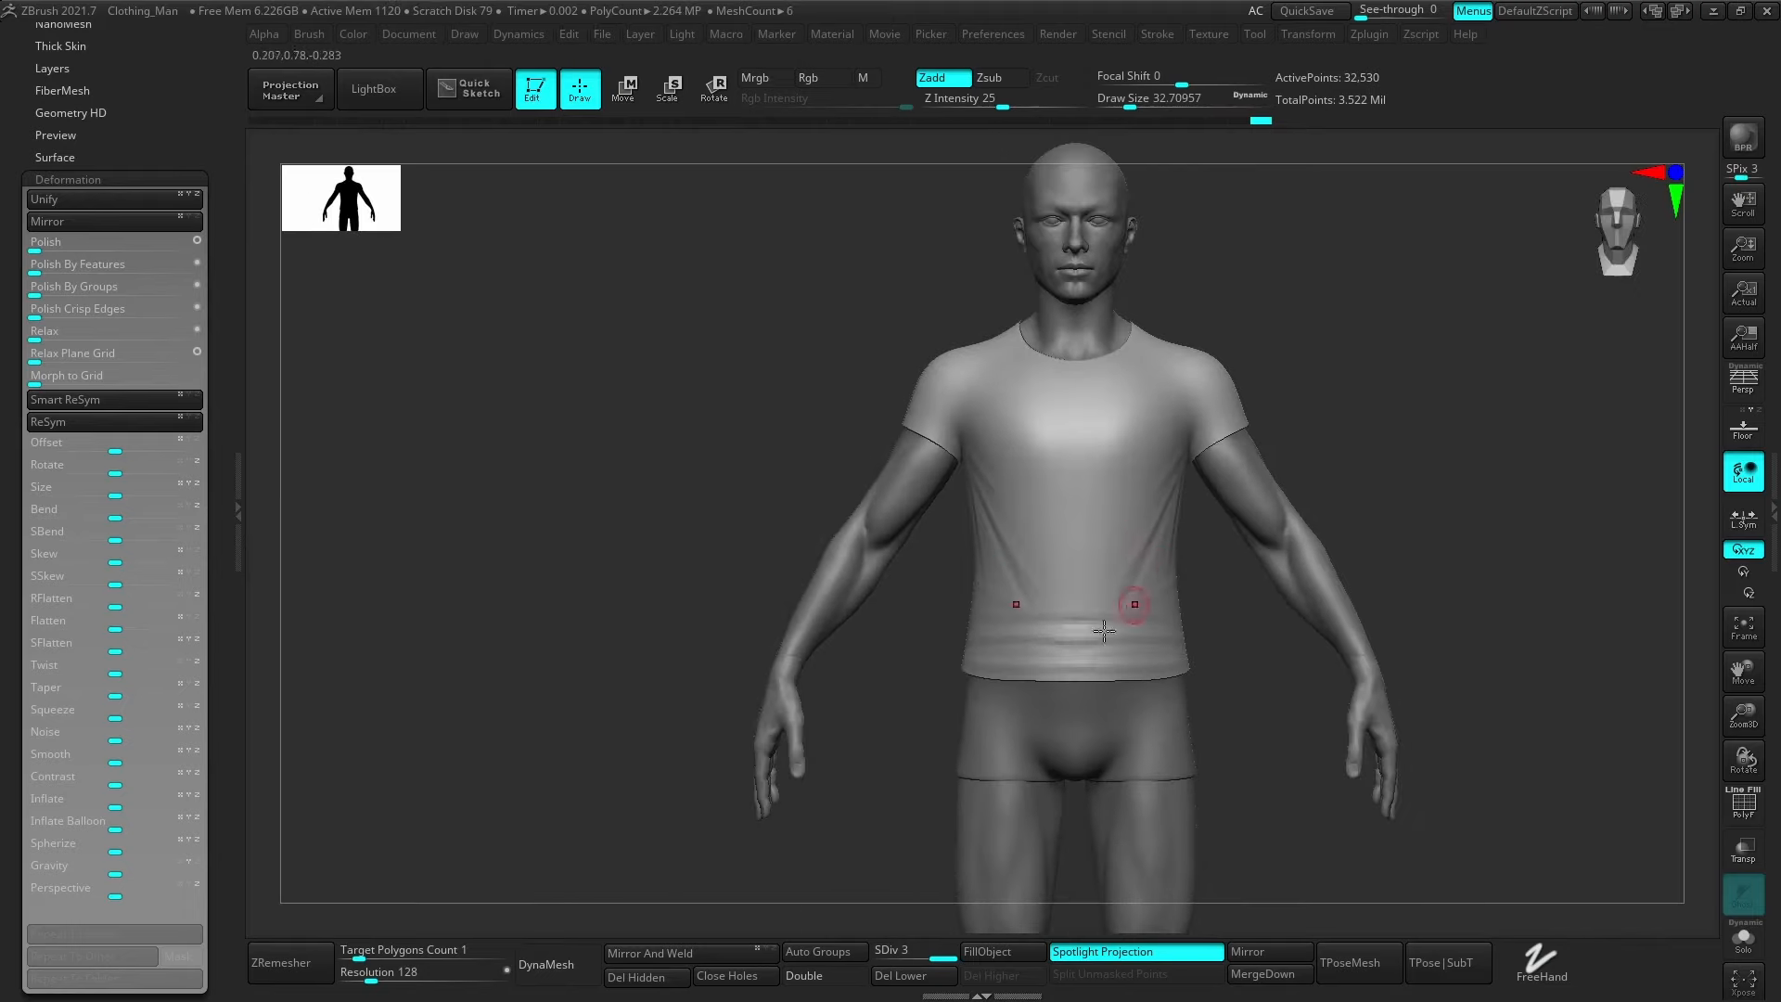
{"action": "right_click_drag", "start_coordinate": [1104, 630], "coordinate": [1174, 575]}
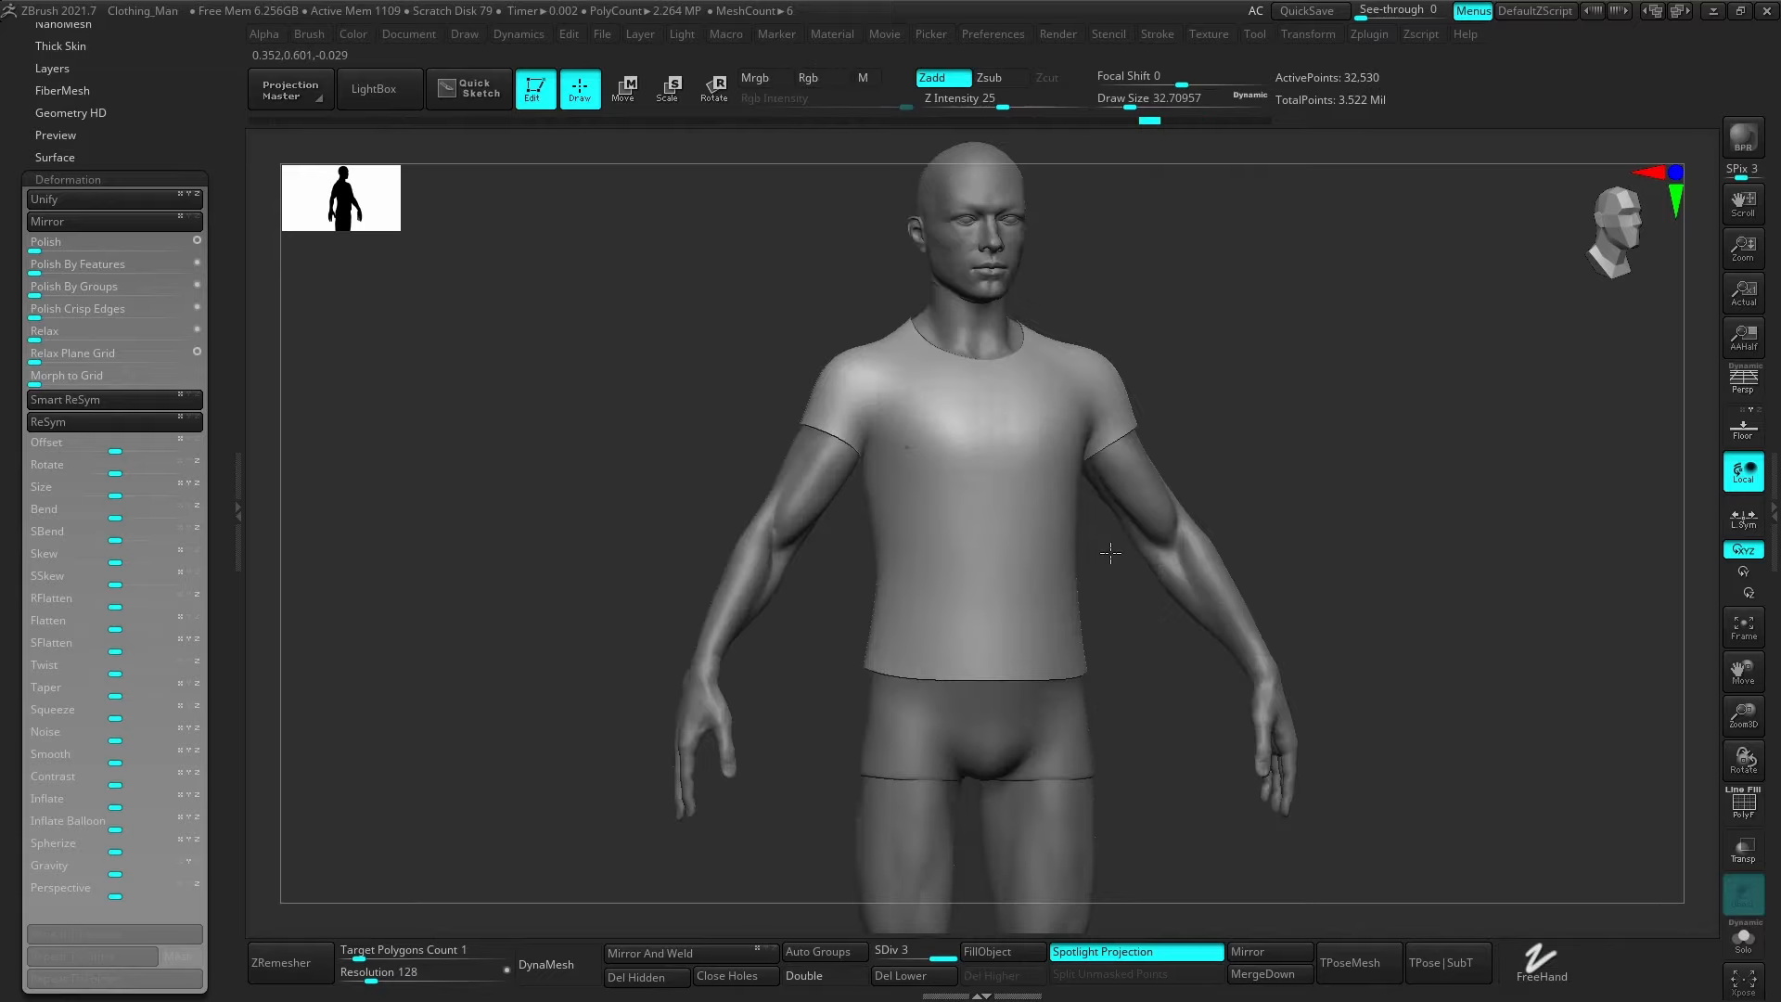
Sculpt a diagonal fold from one armpit down the side of the shirt's front, without symmetry.
{"action": "mouse_move", "coordinate": [1067, 519]}
{"action": "right_mouse_down", "text": "ctrl"}
{"action": "mouse_move", "coordinate": [1141, 429]}
{"action": "mouse_move", "coordinate": [1074, 491]}
{"action": "right_mouse_up", "text": "ctrl"}
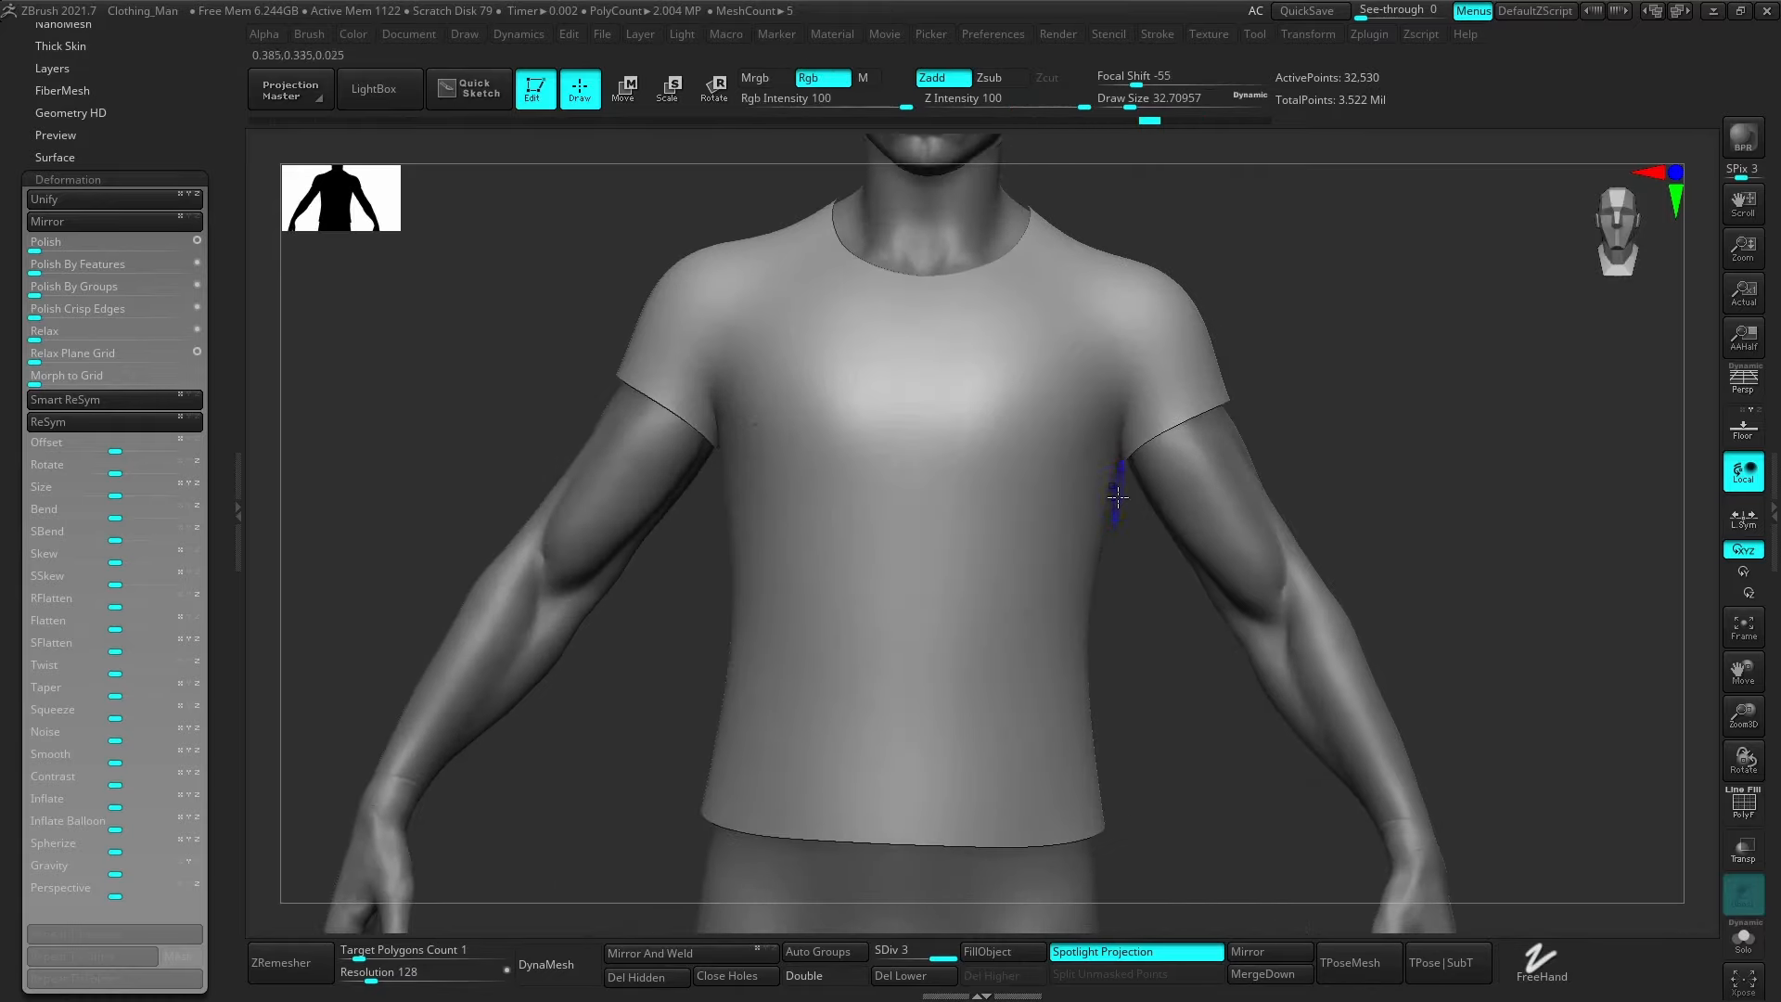
{"action": "right_click_drag", "start_coordinate": [1125, 476], "coordinate": [1104, 418], "text": "ctrl"}
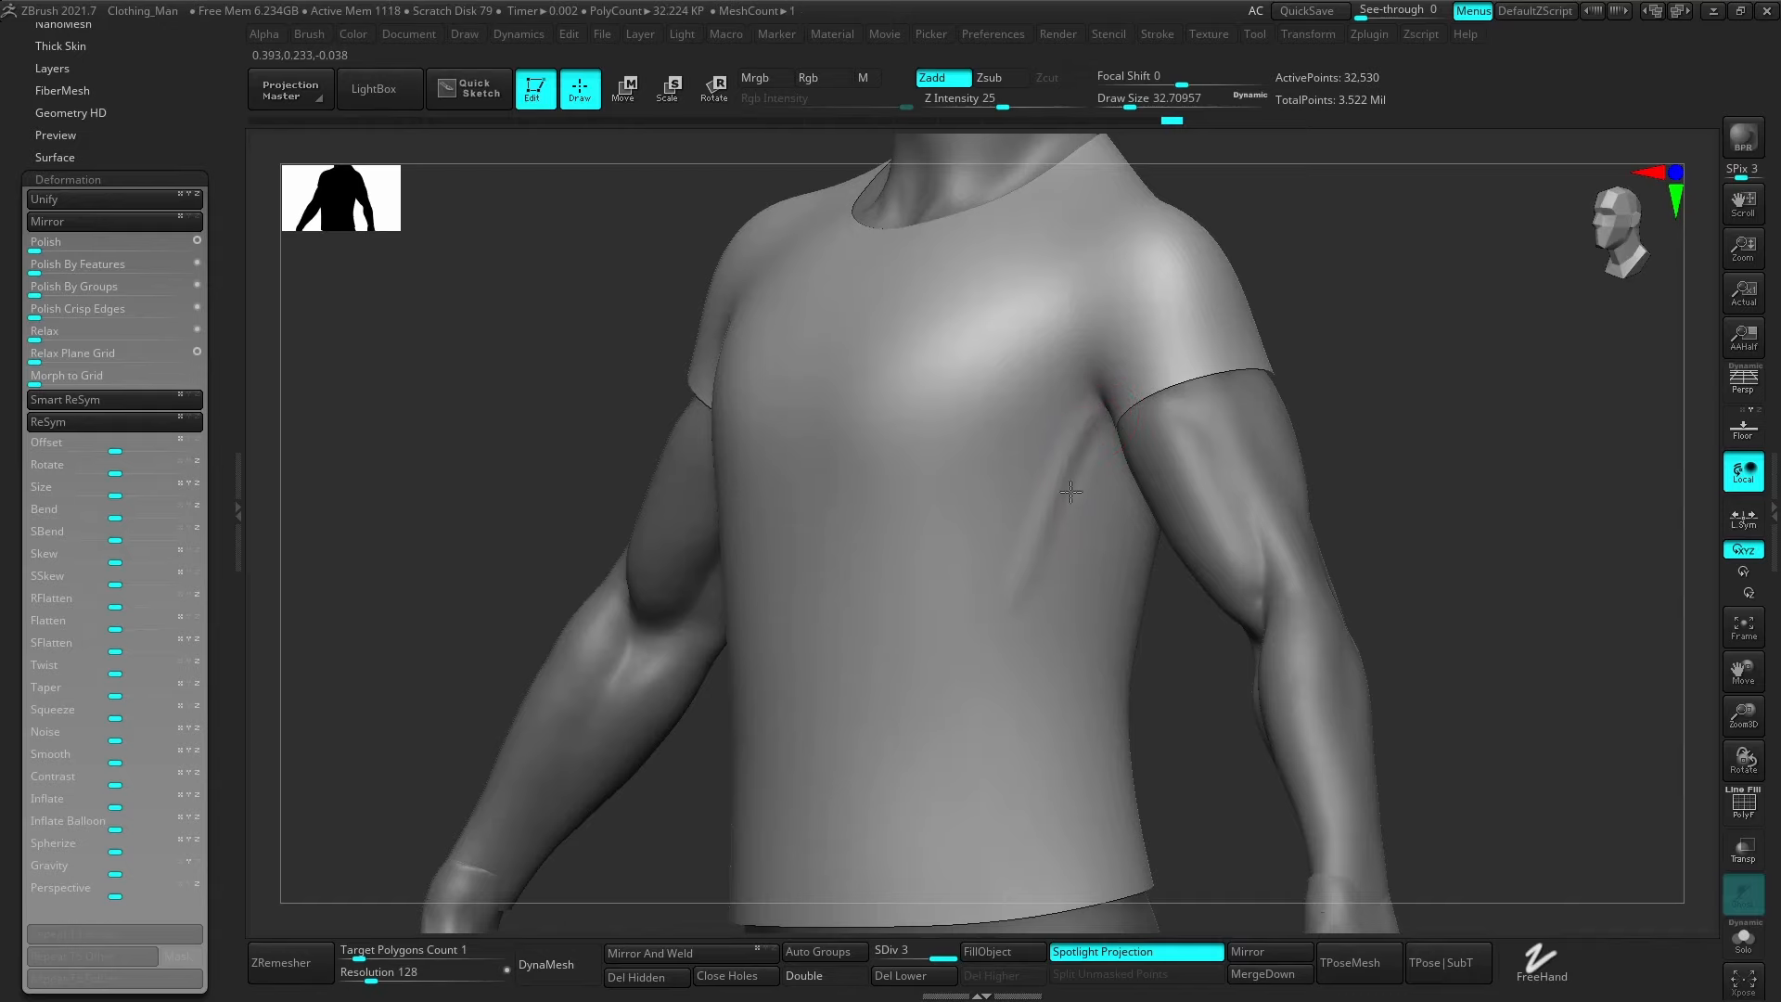
{"action": "key", "text": "ctrl"}
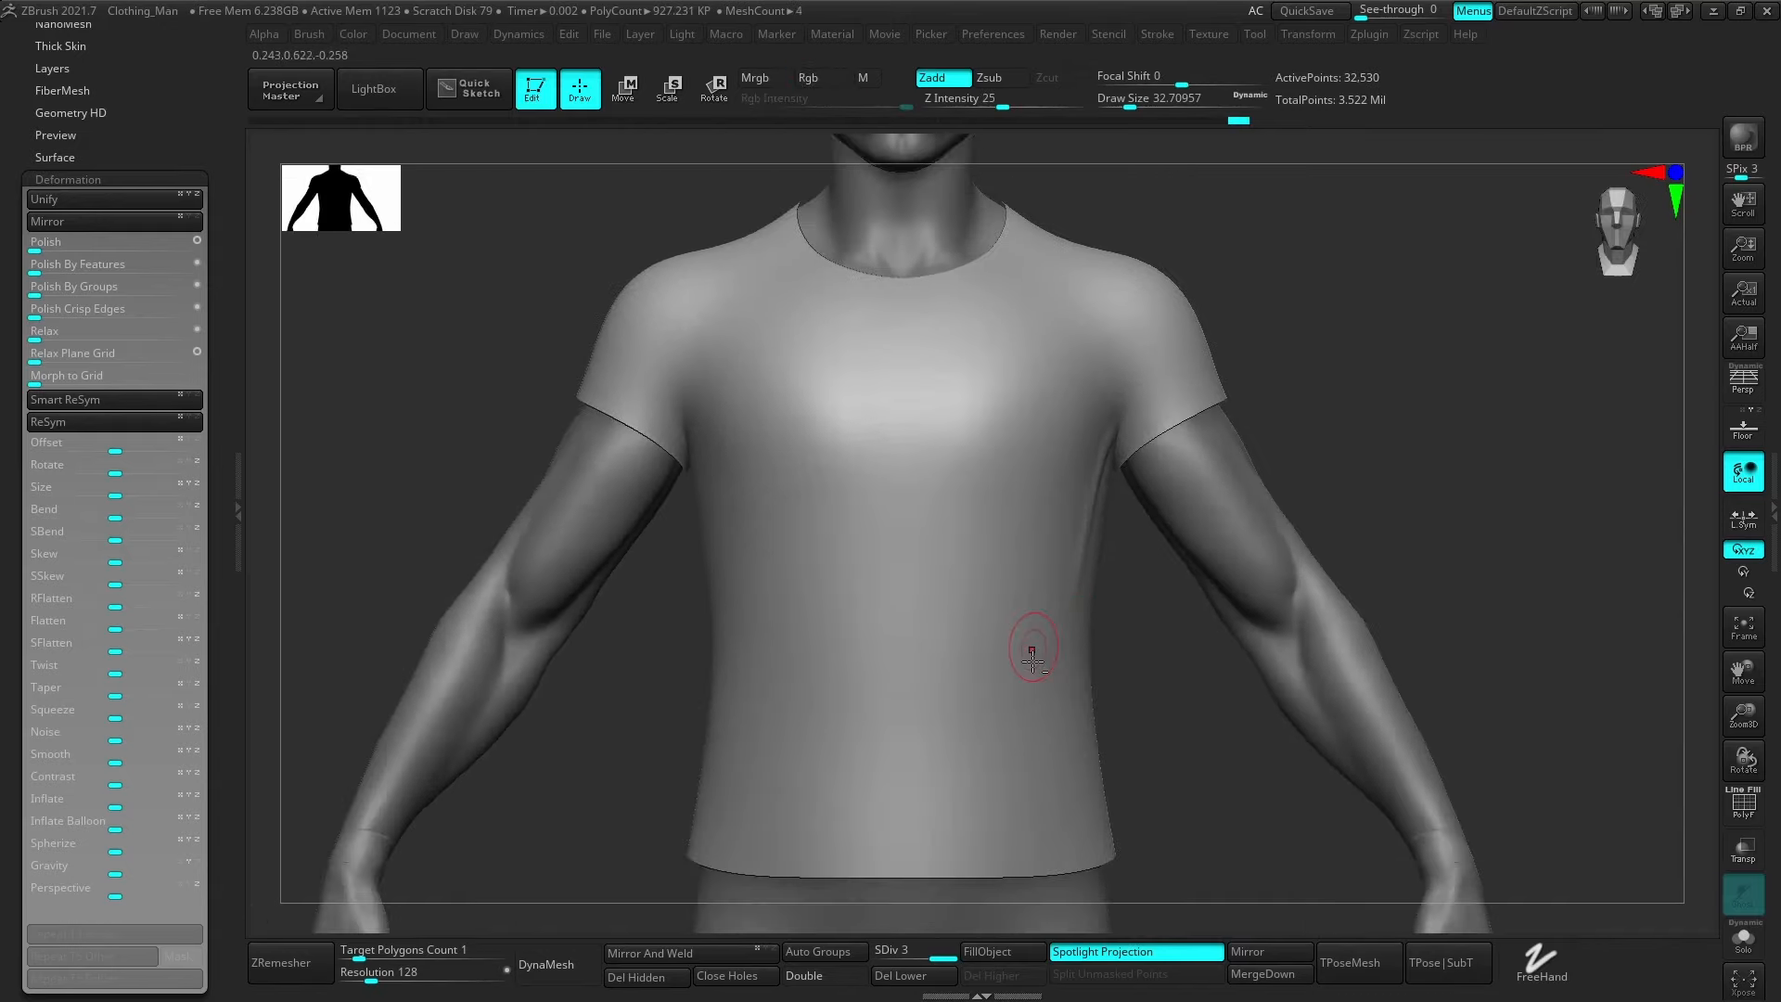
Sculpt a fold running down from the opposite armpit on the back of the shirt and smooth it.
{"action": "right_click_drag", "start_coordinate": [1026, 755], "coordinate": [821, 460], "text": "alt"}
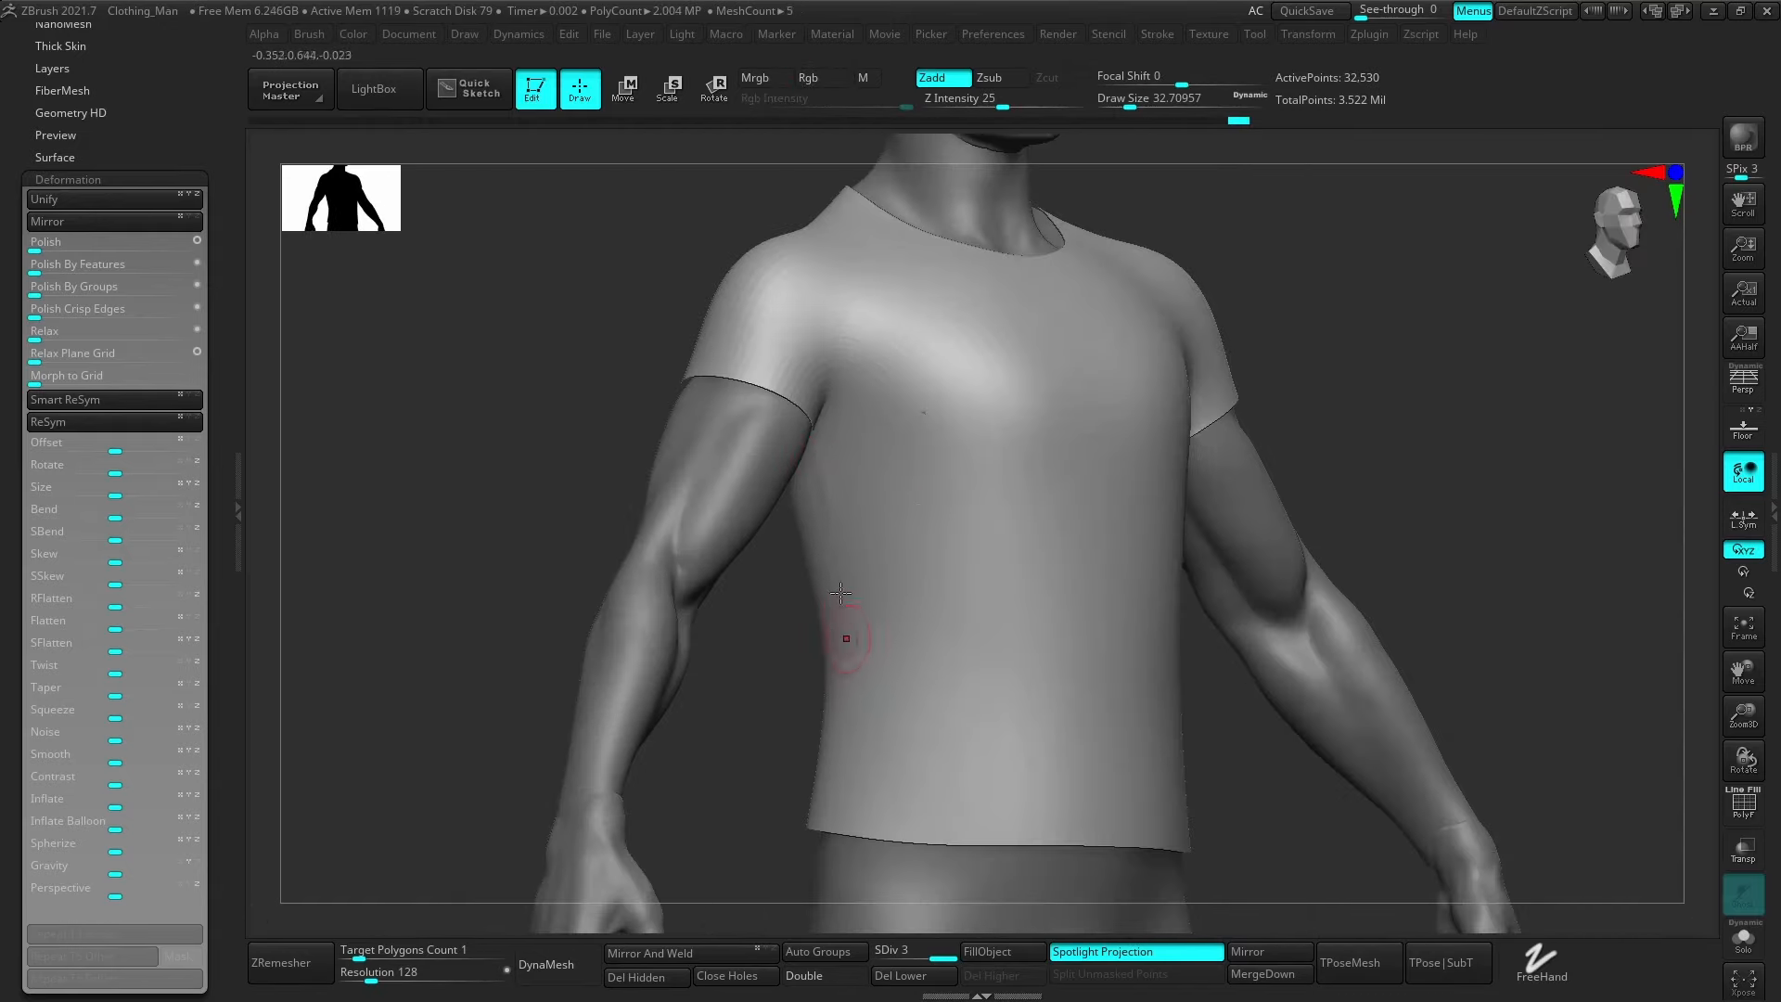
{"action": "mouse_move", "coordinate": [835, 640]}
{"action": "right_mouse_down"}
{"action": "mouse_move", "coordinate": [863, 575]}
{"action": "mouse_move", "coordinate": [788, 459]}
{"action": "mouse_move", "coordinate": [809, 435]}
{"action": "mouse_move", "coordinate": [774, 501]}
{"action": "right_mouse_up"}
{"action": "key", "text": "ctrl"}
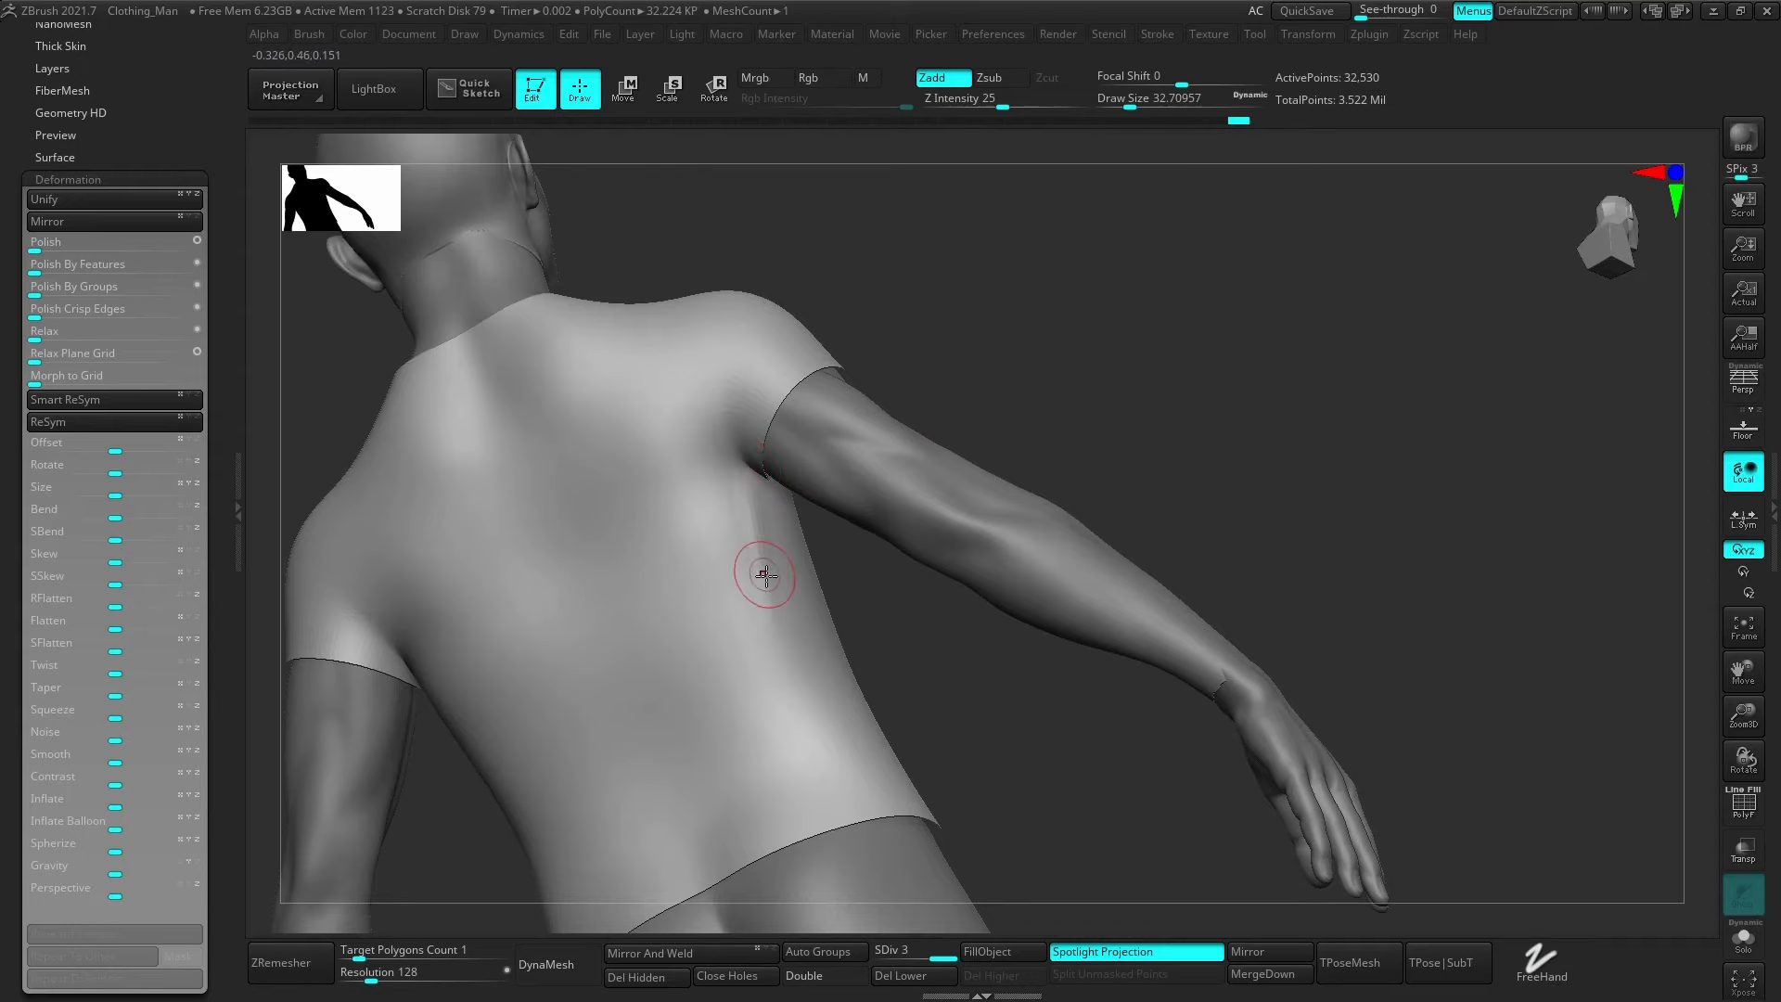
{"action": "right_click_drag", "start_coordinate": [763, 576], "coordinate": [763, 568]}
{"action": "left_click_drag", "start_coordinate": [780, 466], "coordinate": [779, 638]}
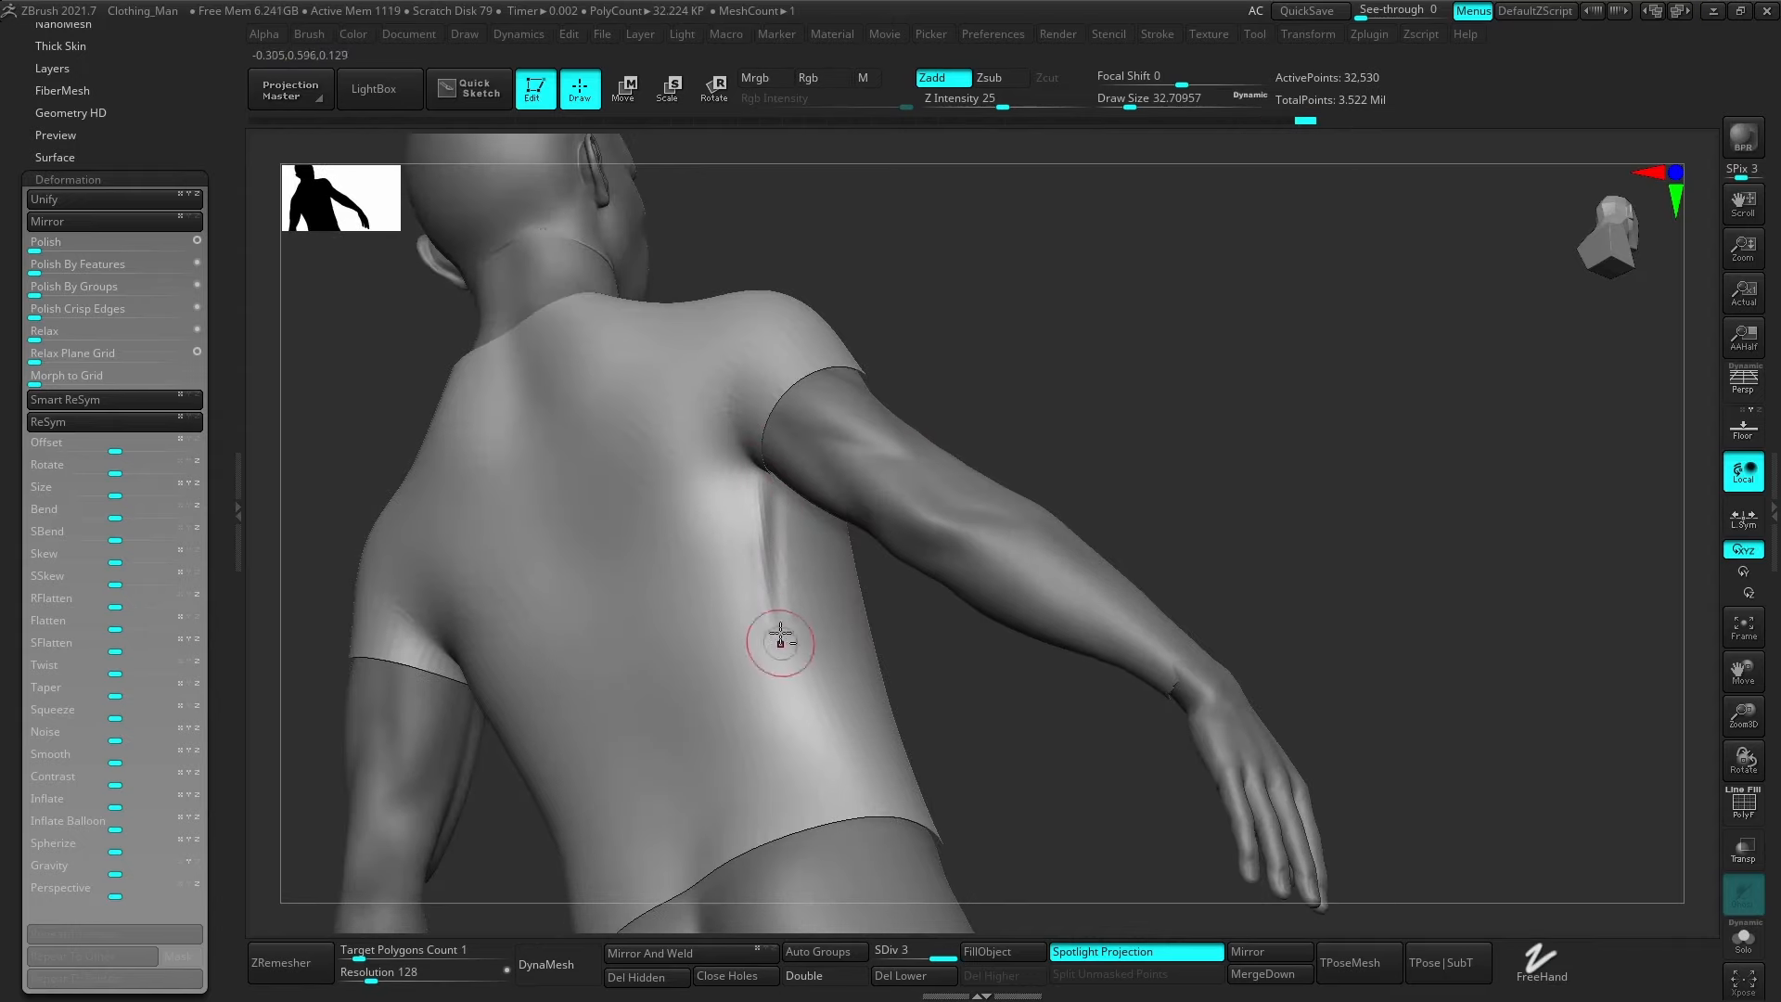
{"action": "left_click_drag", "start_coordinate": [781, 567], "coordinate": [771, 638], "text": "shift"}
{"action": "mouse_move", "coordinate": [771, 638]}
{"action": "right_mouse_down", "text": "shift"}
{"action": "mouse_move", "coordinate": [826, 668]}
{"action": "mouse_move", "coordinate": [743, 560]}
{"action": "mouse_move", "coordinate": [827, 548]}
{"action": "mouse_move", "coordinate": [849, 582]}
{"action": "right_mouse_up", "text": "shift"}
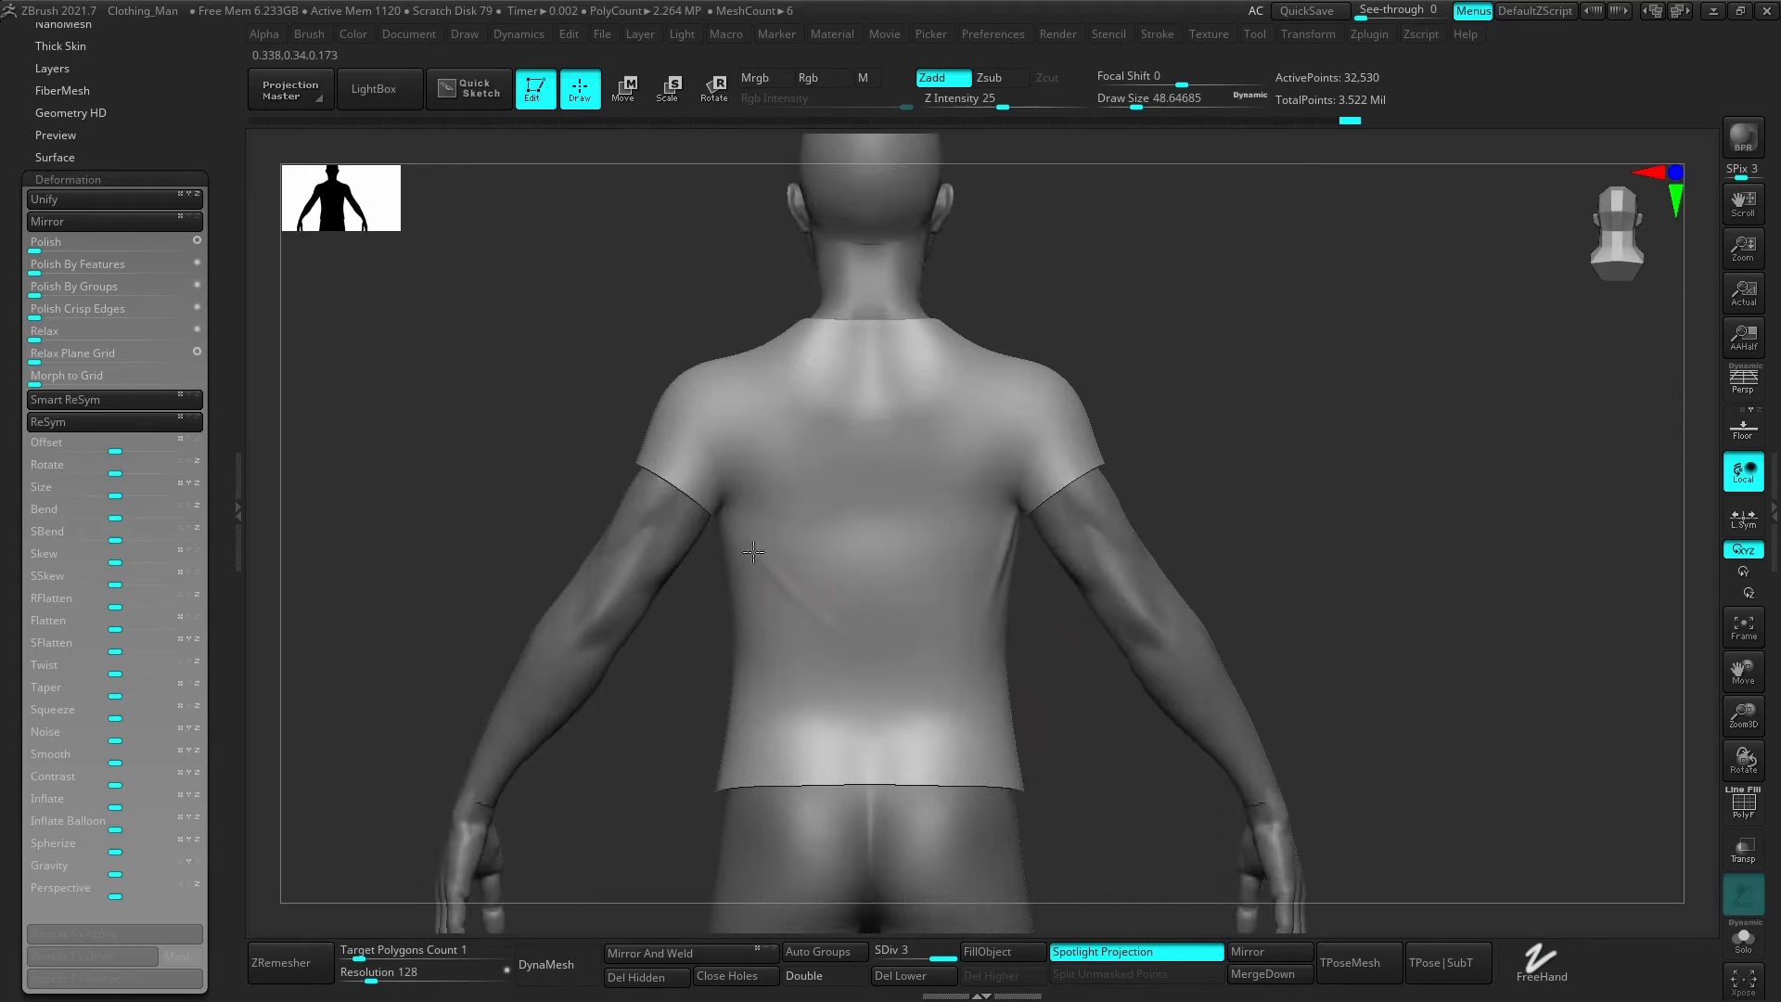
Sculpt and smooth a diagonal fold across the shirt's back and creases above the hem at draw size about 49.
{"action": "right_click_drag", "start_coordinate": [898, 668], "coordinate": [973, 603], "text": "alt"}
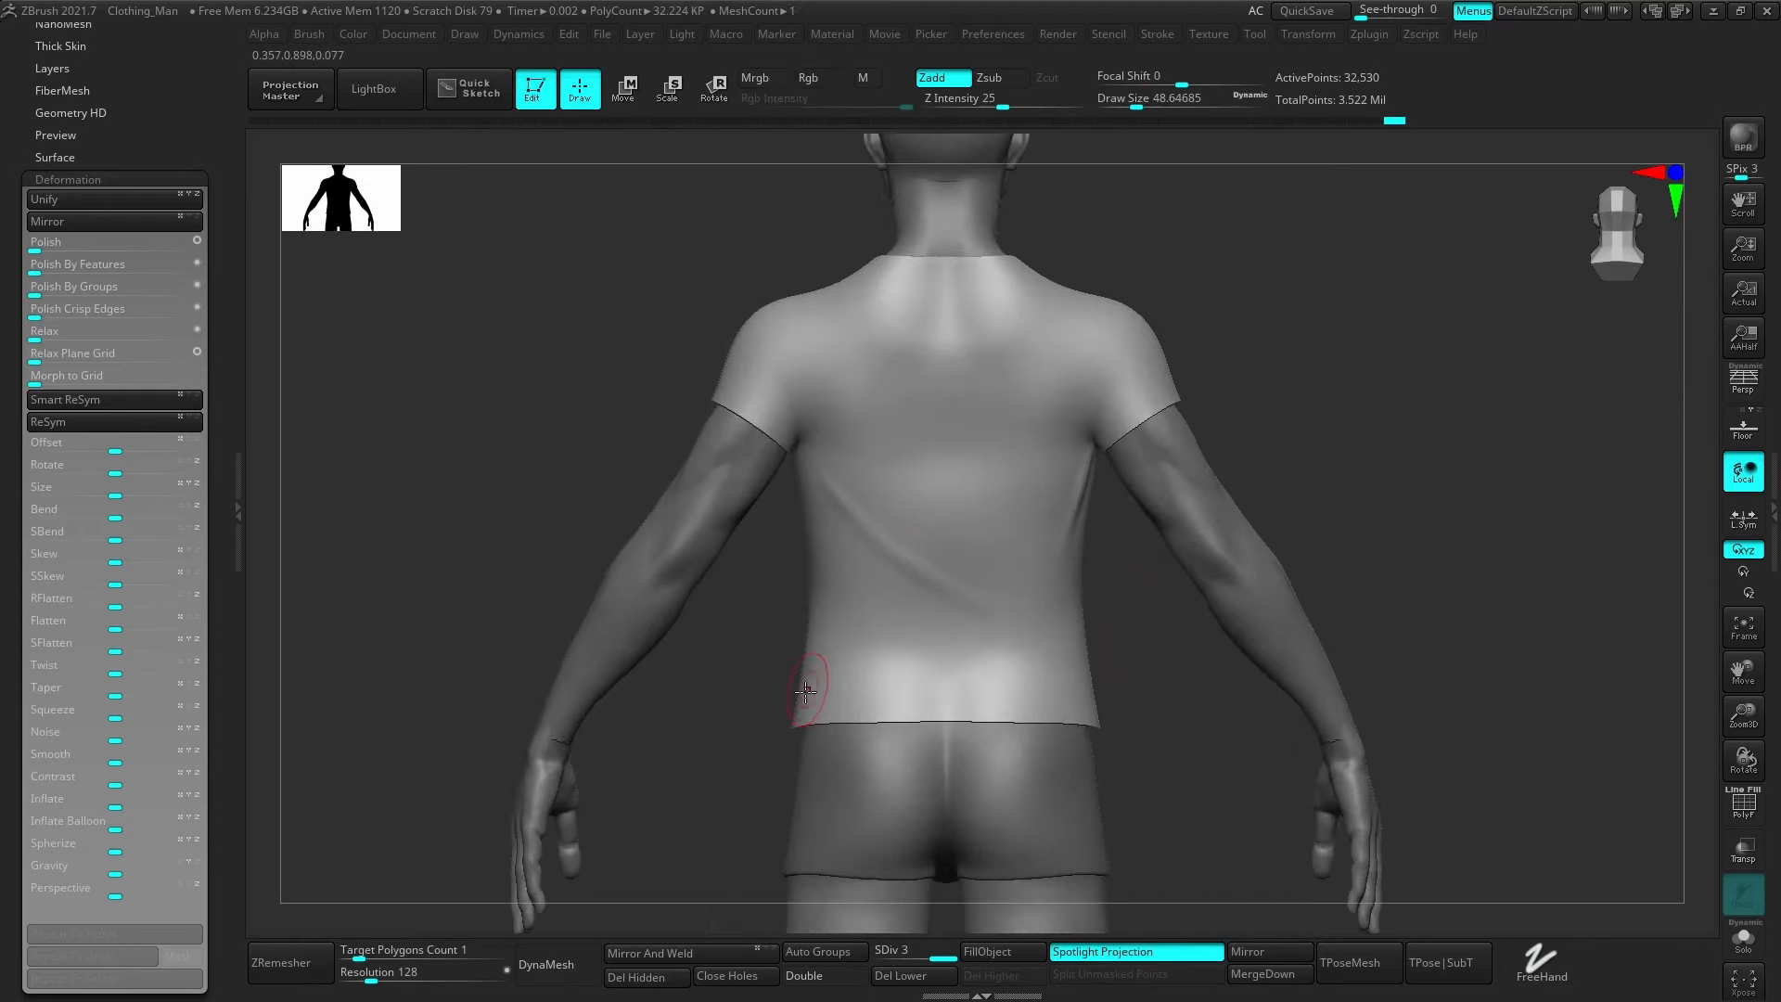
{"action": "right_click_drag", "start_coordinate": [813, 706], "coordinate": [943, 728]}
{"action": "left_click_drag", "start_coordinate": [1025, 706], "coordinate": [1063, 689]}
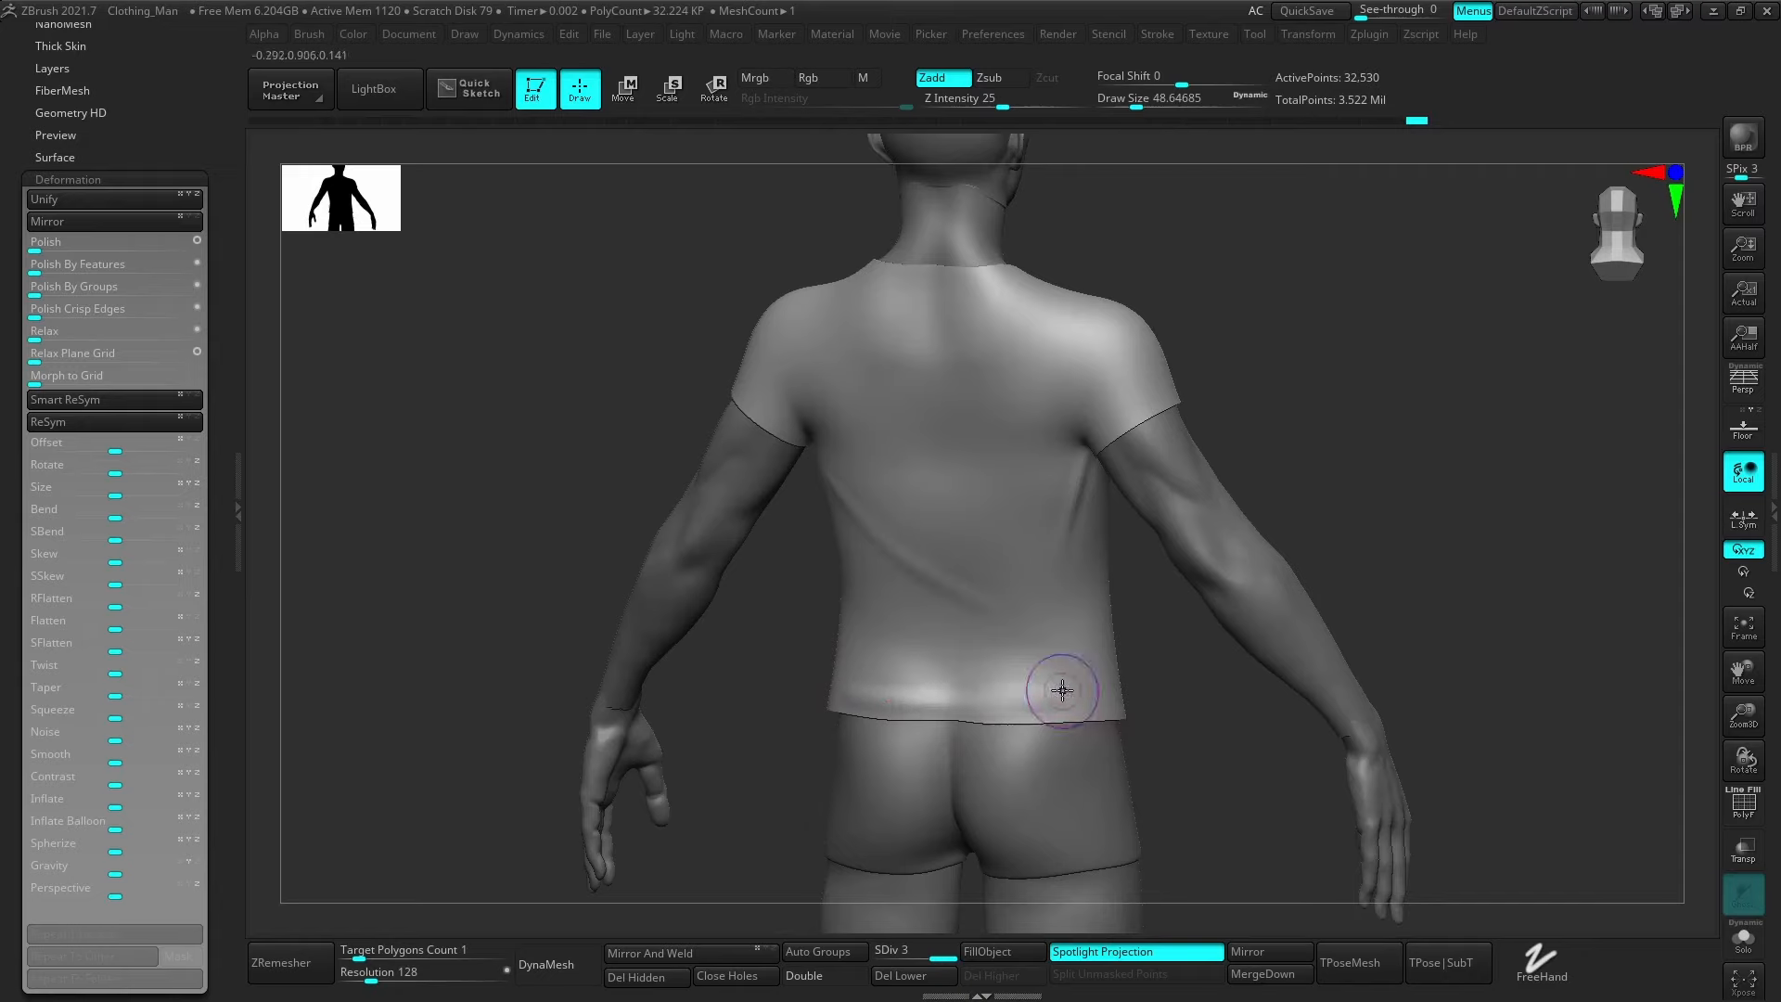
{"action": "left_click_drag", "start_coordinate": [901, 698], "coordinate": [873, 701], "text": "shift"}
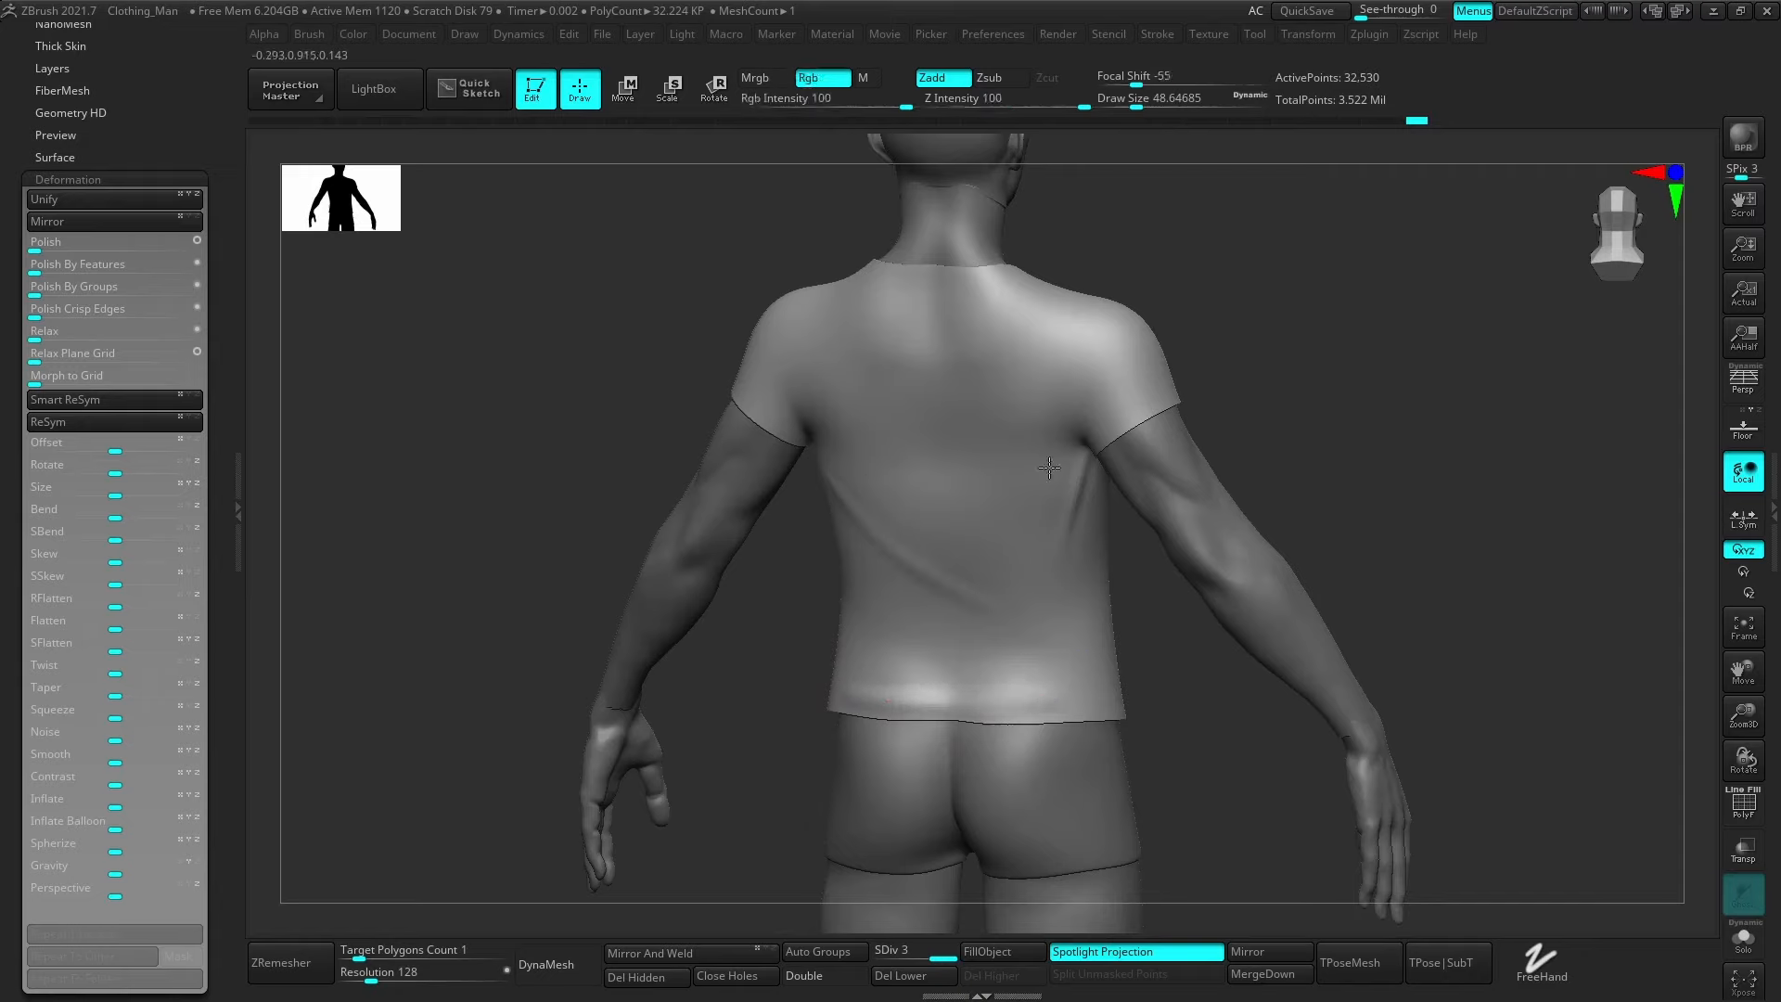
{"action": "right_click_drag", "start_coordinate": [1049, 468], "coordinate": [1011, 482], "text": "shift"}
{"action": "left_click_drag", "start_coordinate": [808, 505], "coordinate": [974, 639]}
{"action": "left_click_drag", "start_coordinate": [902, 588], "coordinate": [873, 568], "text": "shift"}
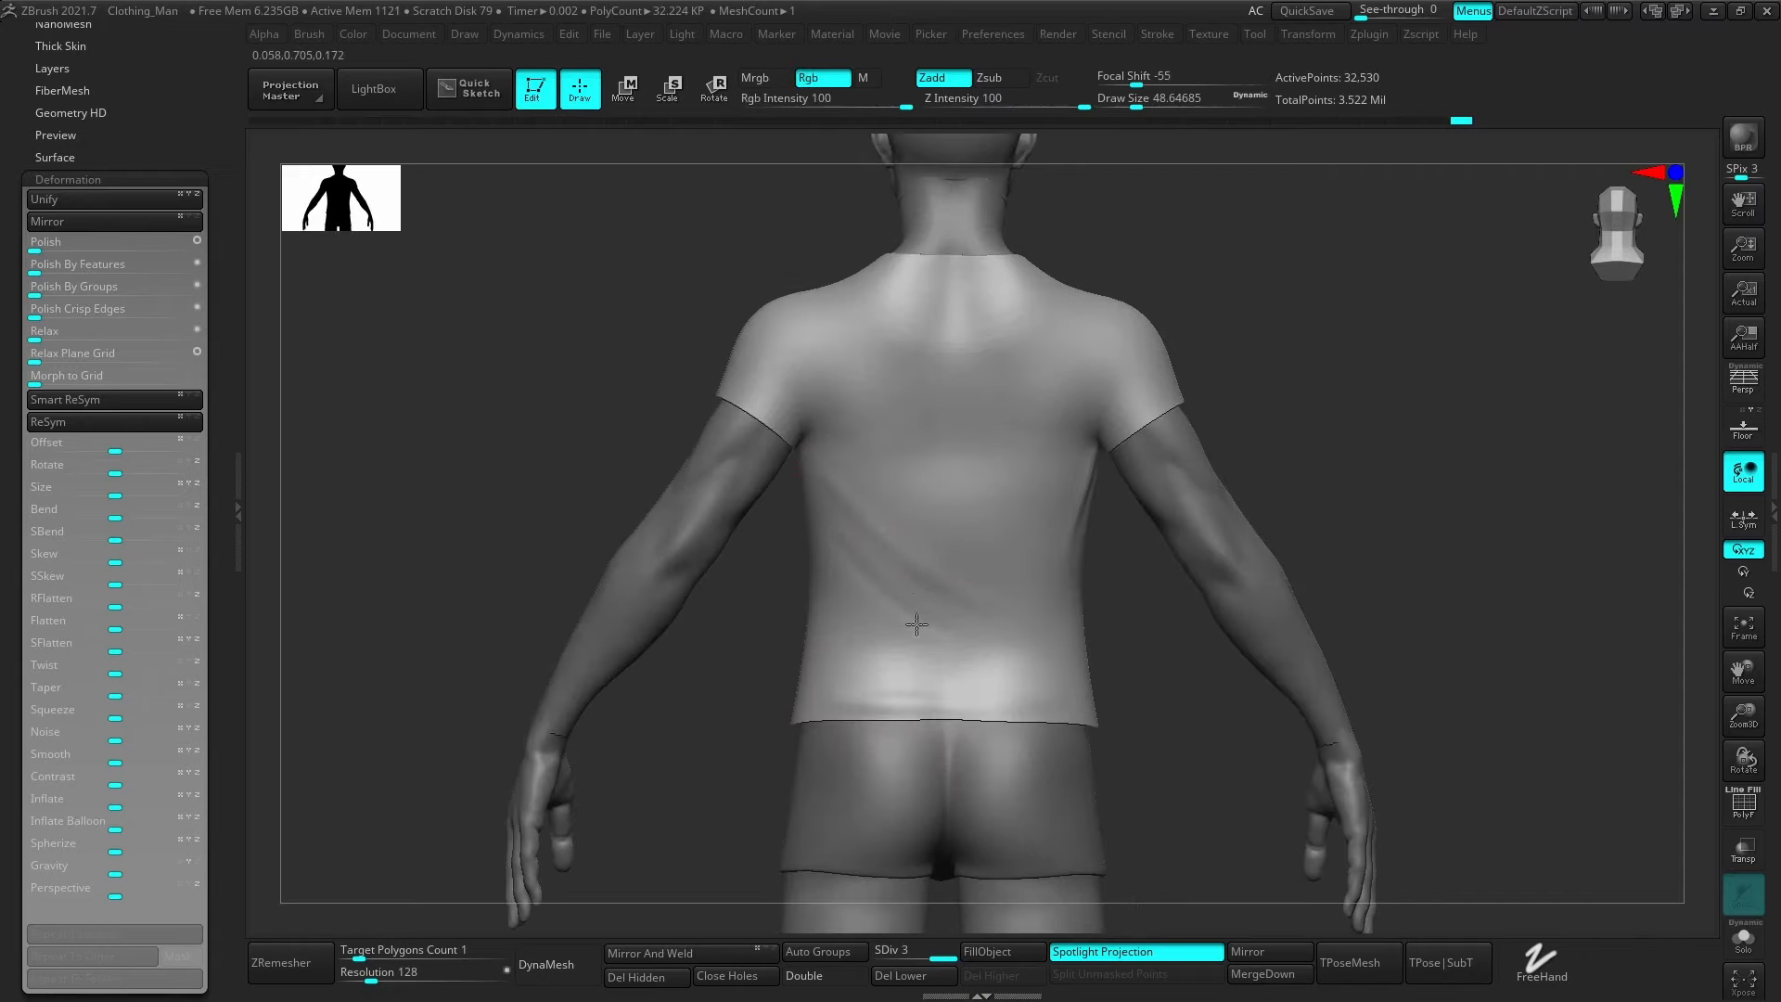
Load the SK_Cloth brush from the custom brush library.
{"action": "key", "text": "comma"}
{"action": "left_click", "coordinate": [468, 146]}
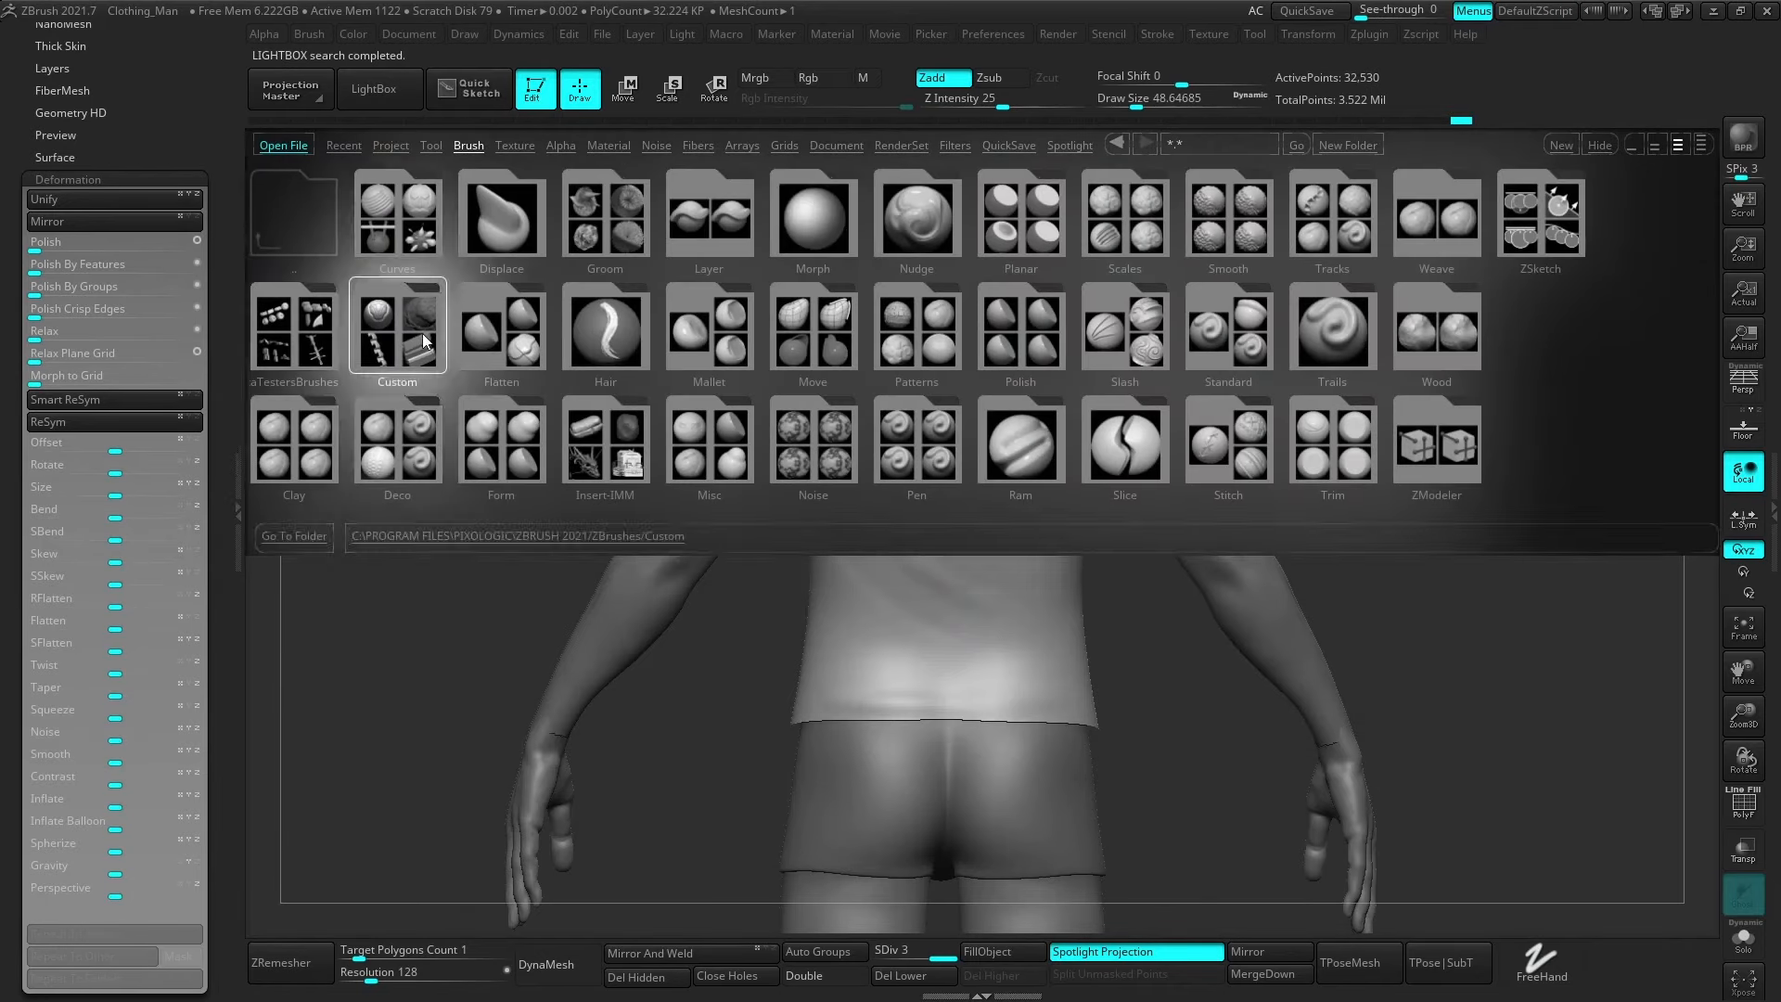
{"action": "left_click", "coordinate": [439, 332]}
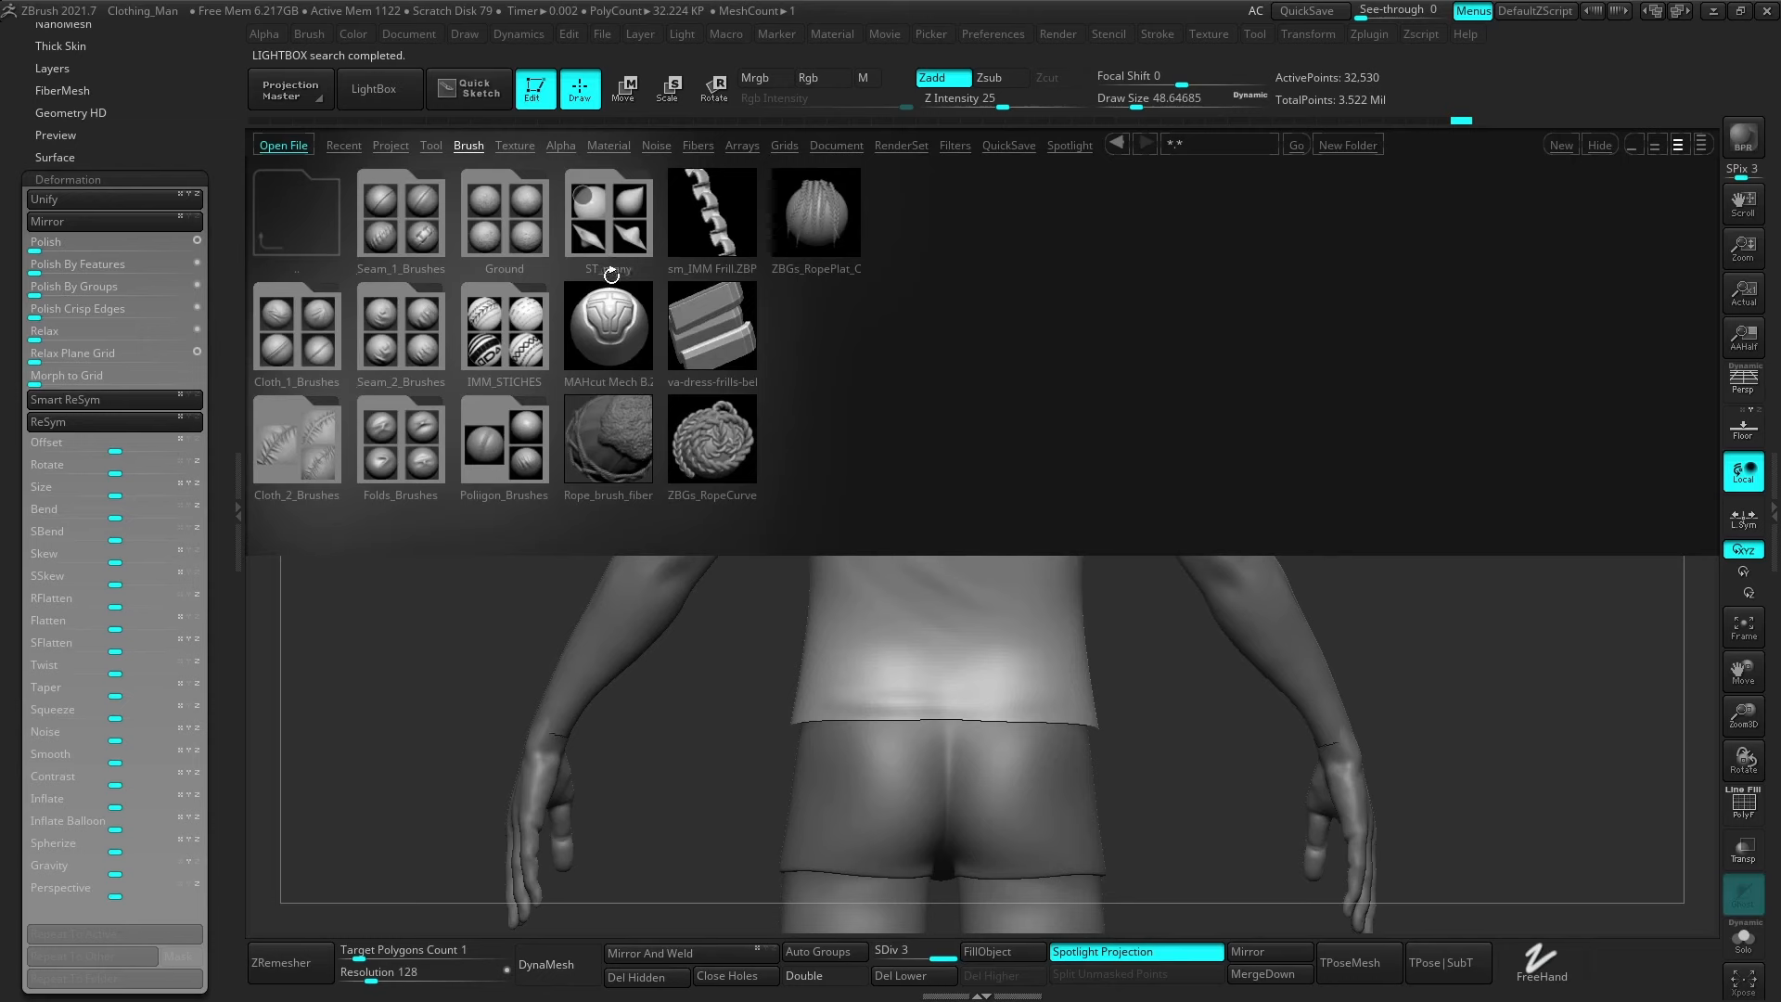
{"action": "left_click", "coordinate": [601, 229]}
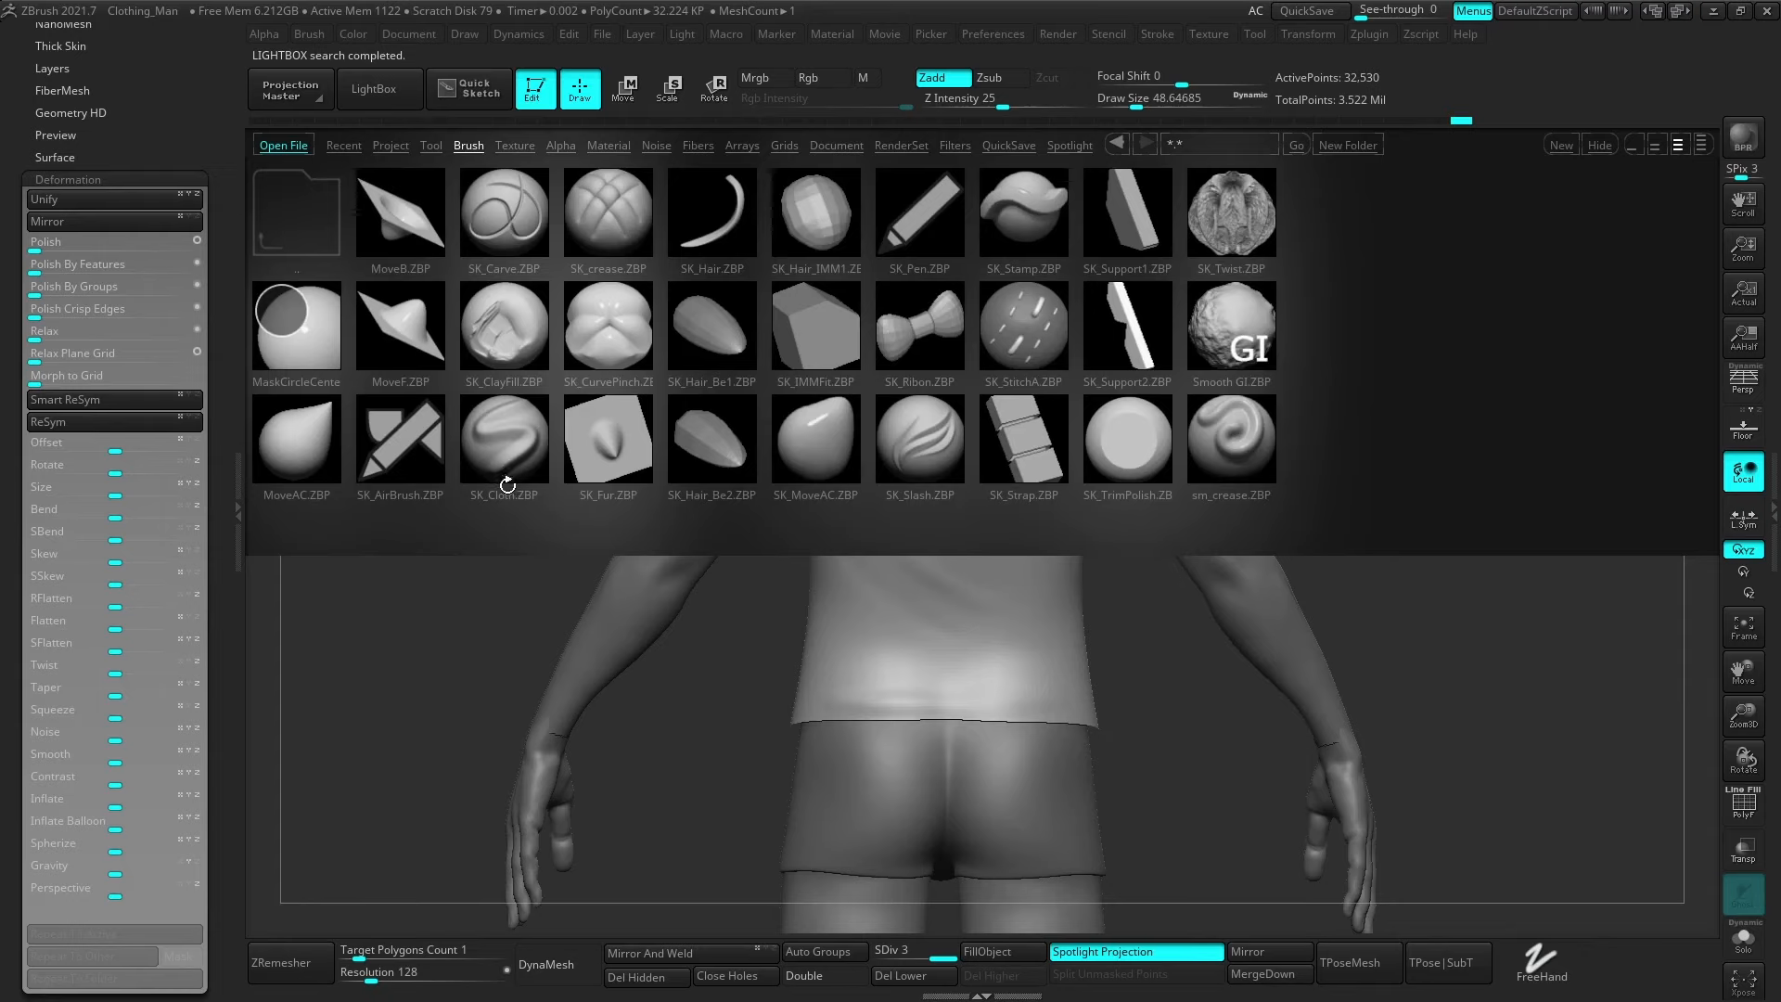
{"action": "double_click", "coordinate": [508, 446]}
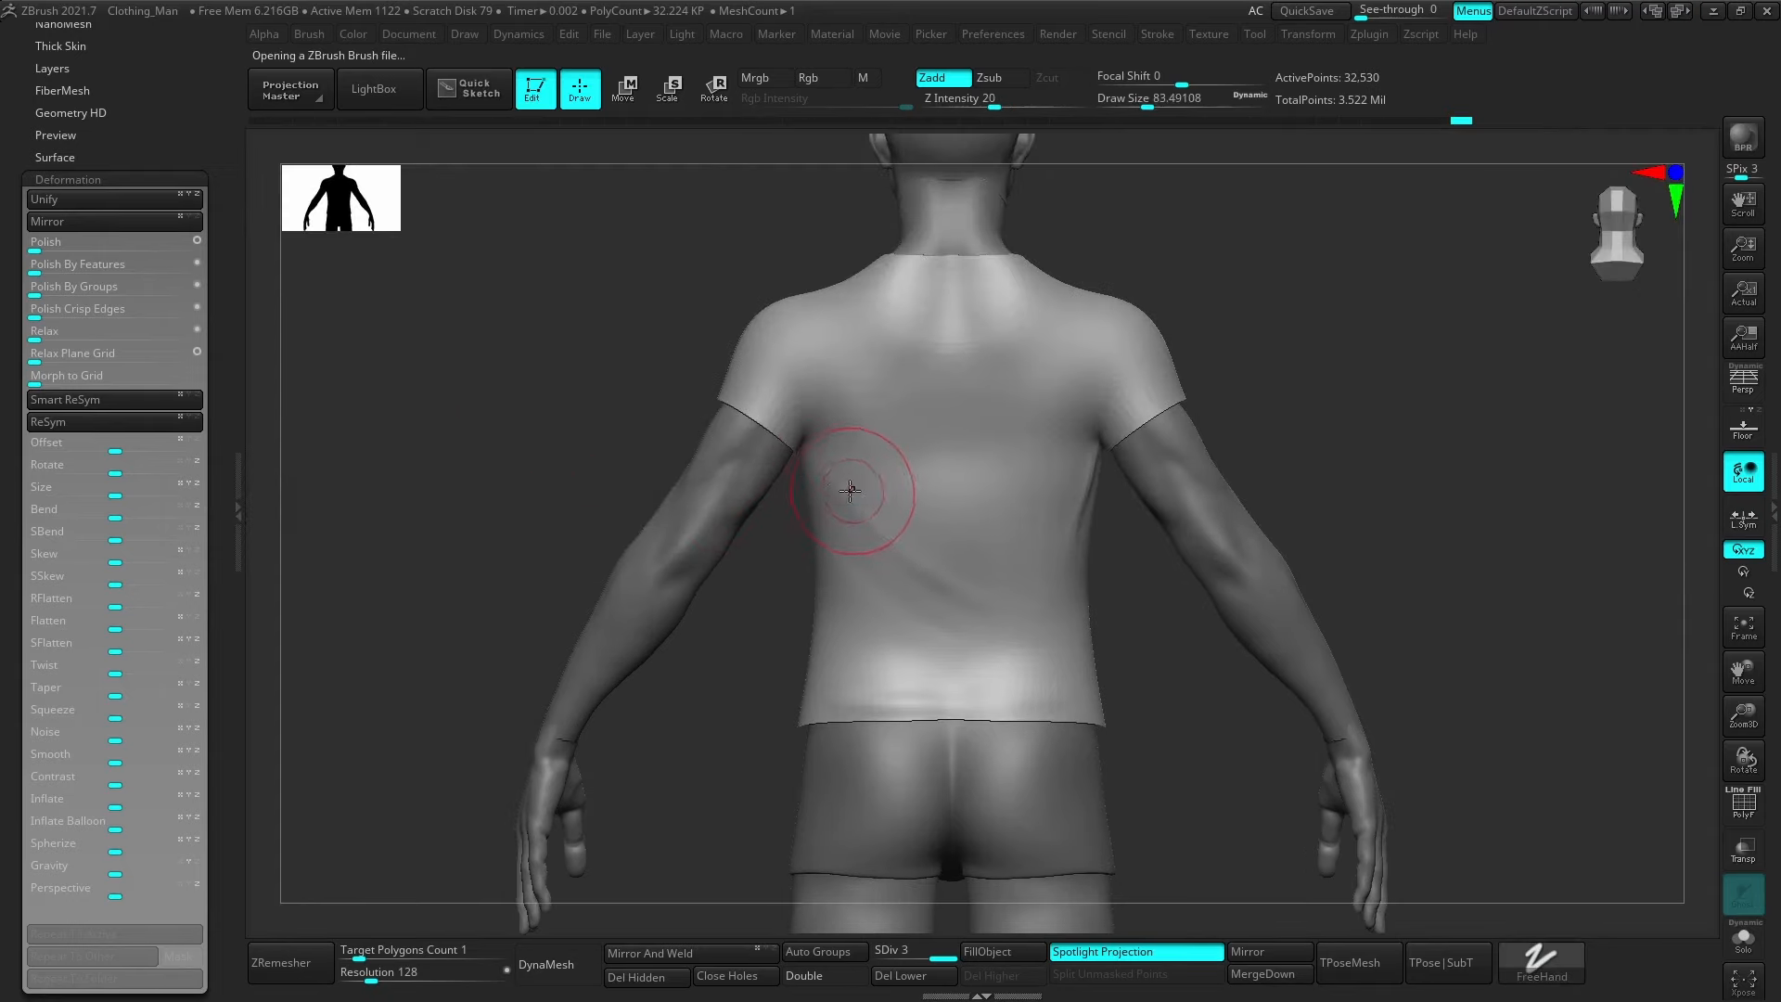
Sculpt crossing diagonal folds from both armpits across the shirt's back with the SK_Cloth brush at draw size about 83.
{"action": "left_click_drag", "start_coordinate": [907, 557], "coordinate": [1001, 601]}
{"action": "right_click_drag", "start_coordinate": [994, 589], "coordinate": [937, 533]}
{"action": "left_click_drag", "start_coordinate": [808, 454], "coordinate": [1004, 609]}
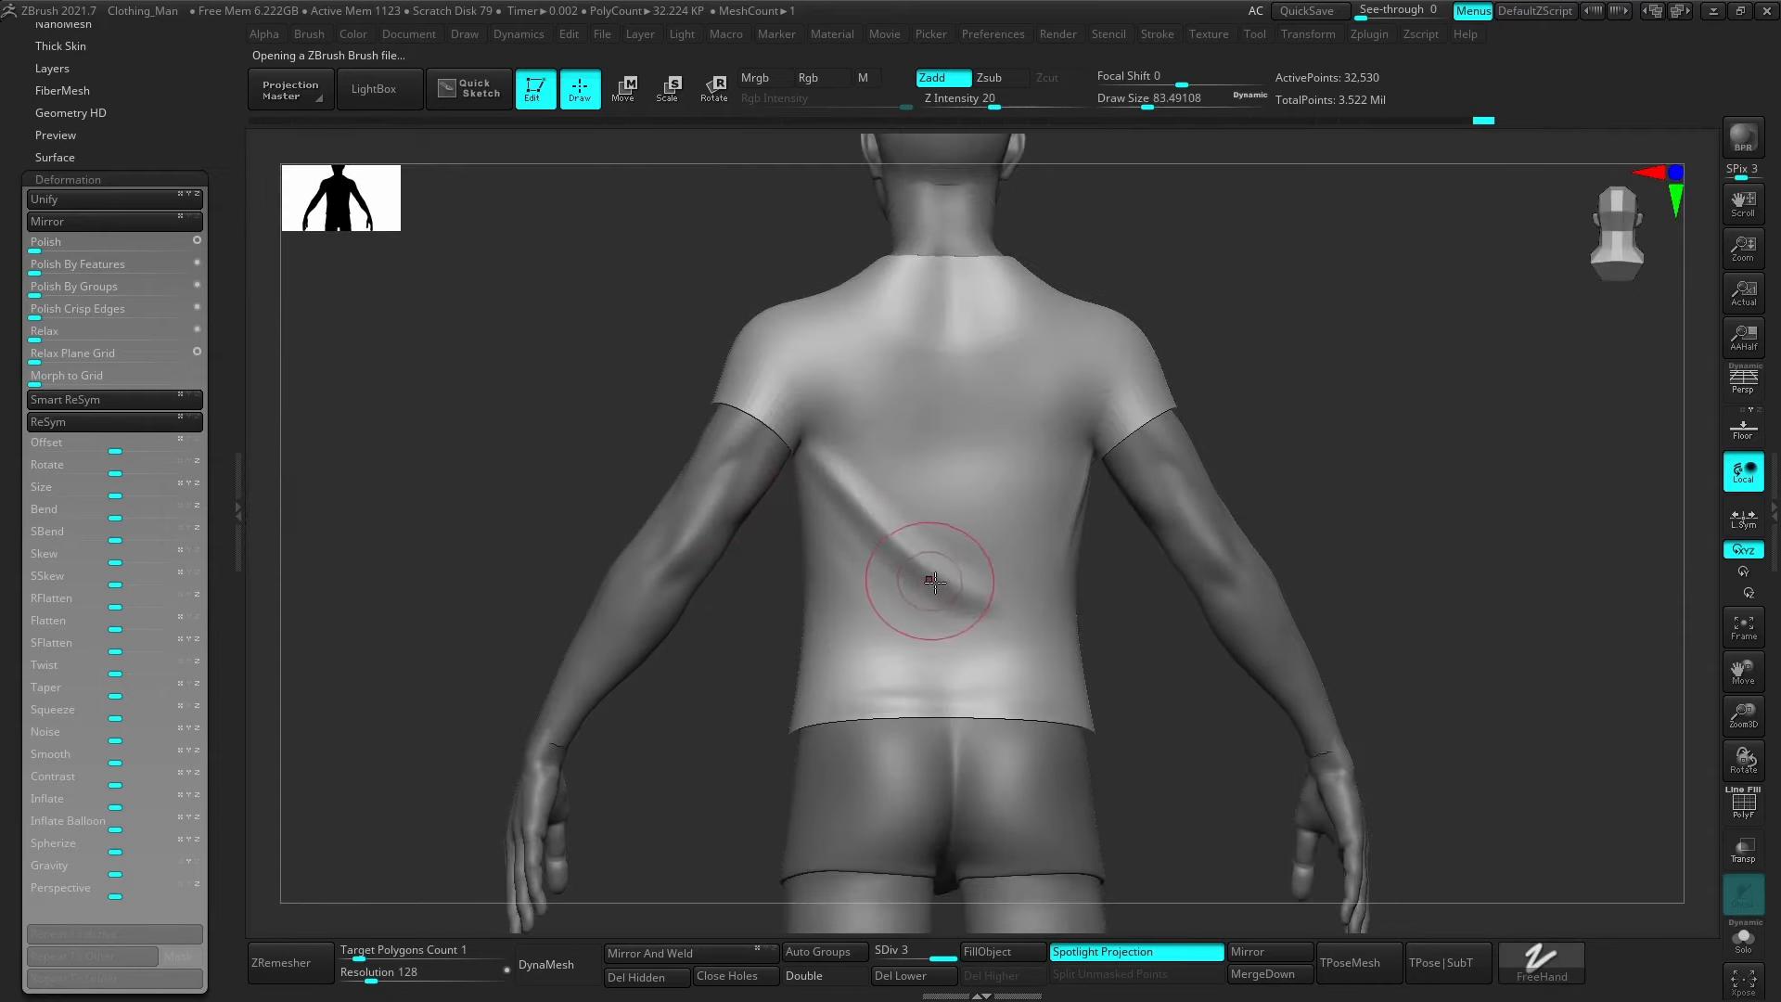
{"action": "right_click_drag", "start_coordinate": [930, 581], "coordinate": [1045, 562]}
{"action": "left_click_drag", "start_coordinate": [1091, 456], "coordinate": [923, 529]}
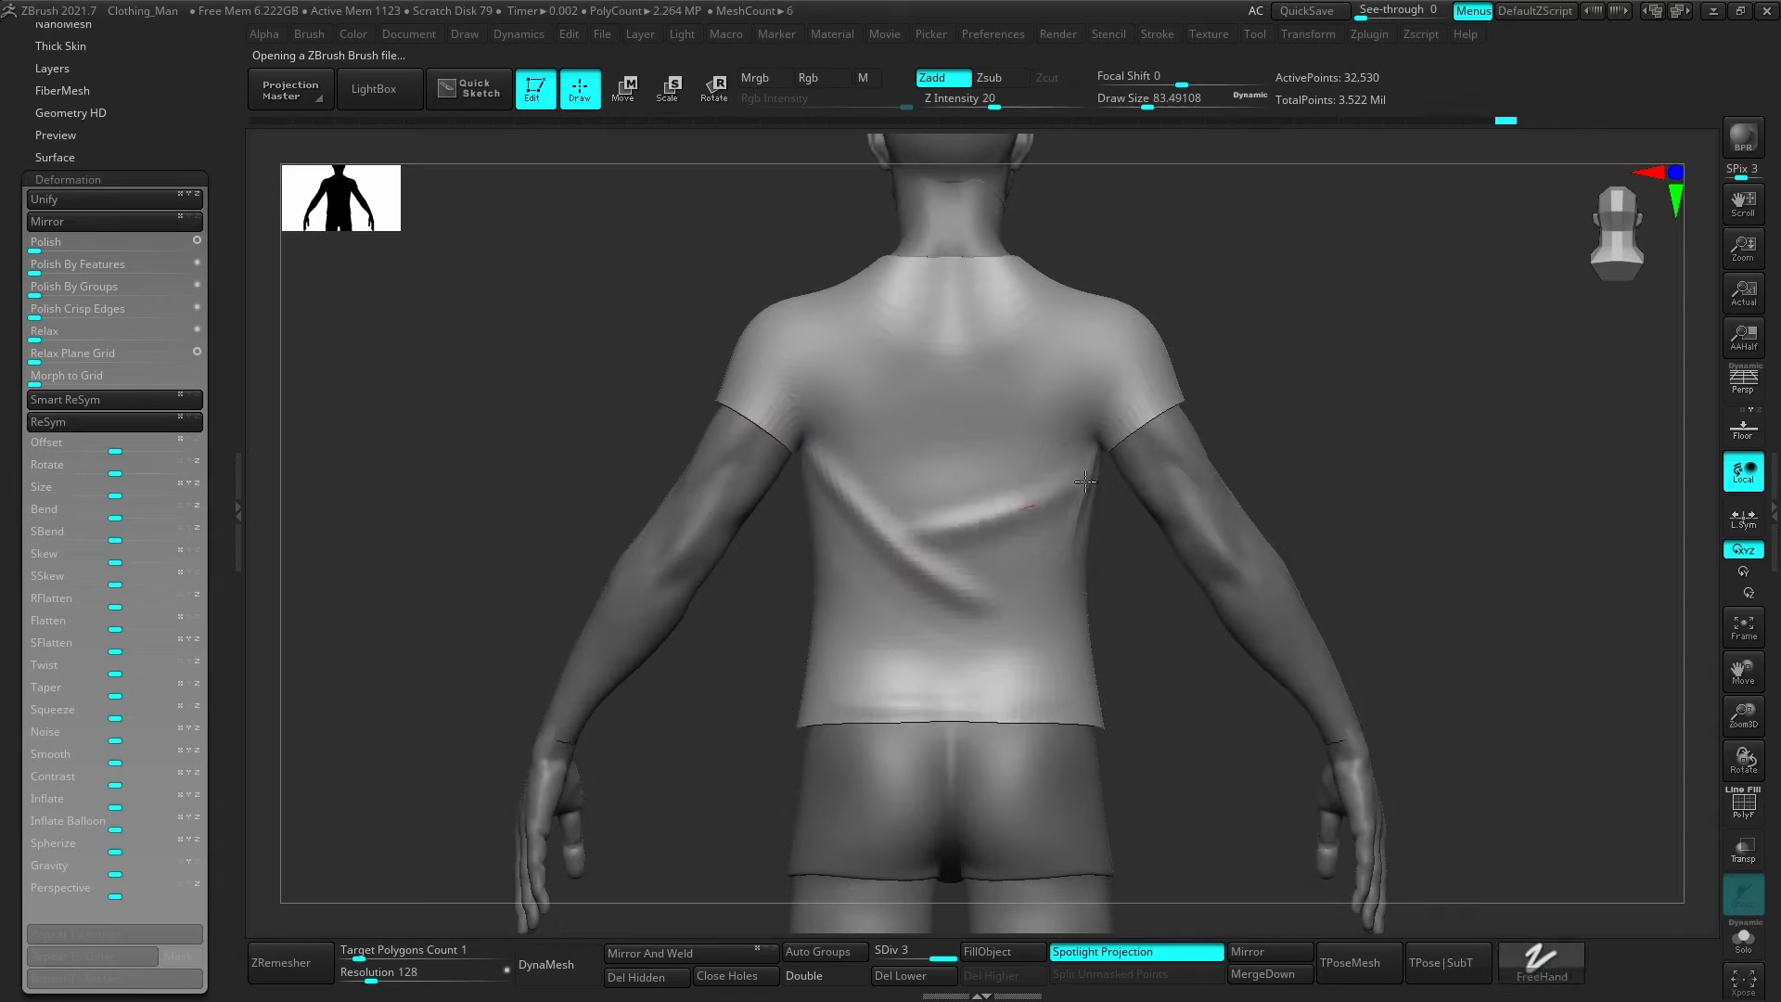
{"action": "right_click_drag", "start_coordinate": [1061, 469], "coordinate": [999, 480]}
{"action": "left_click_drag", "start_coordinate": [864, 474], "coordinate": [1033, 553]}
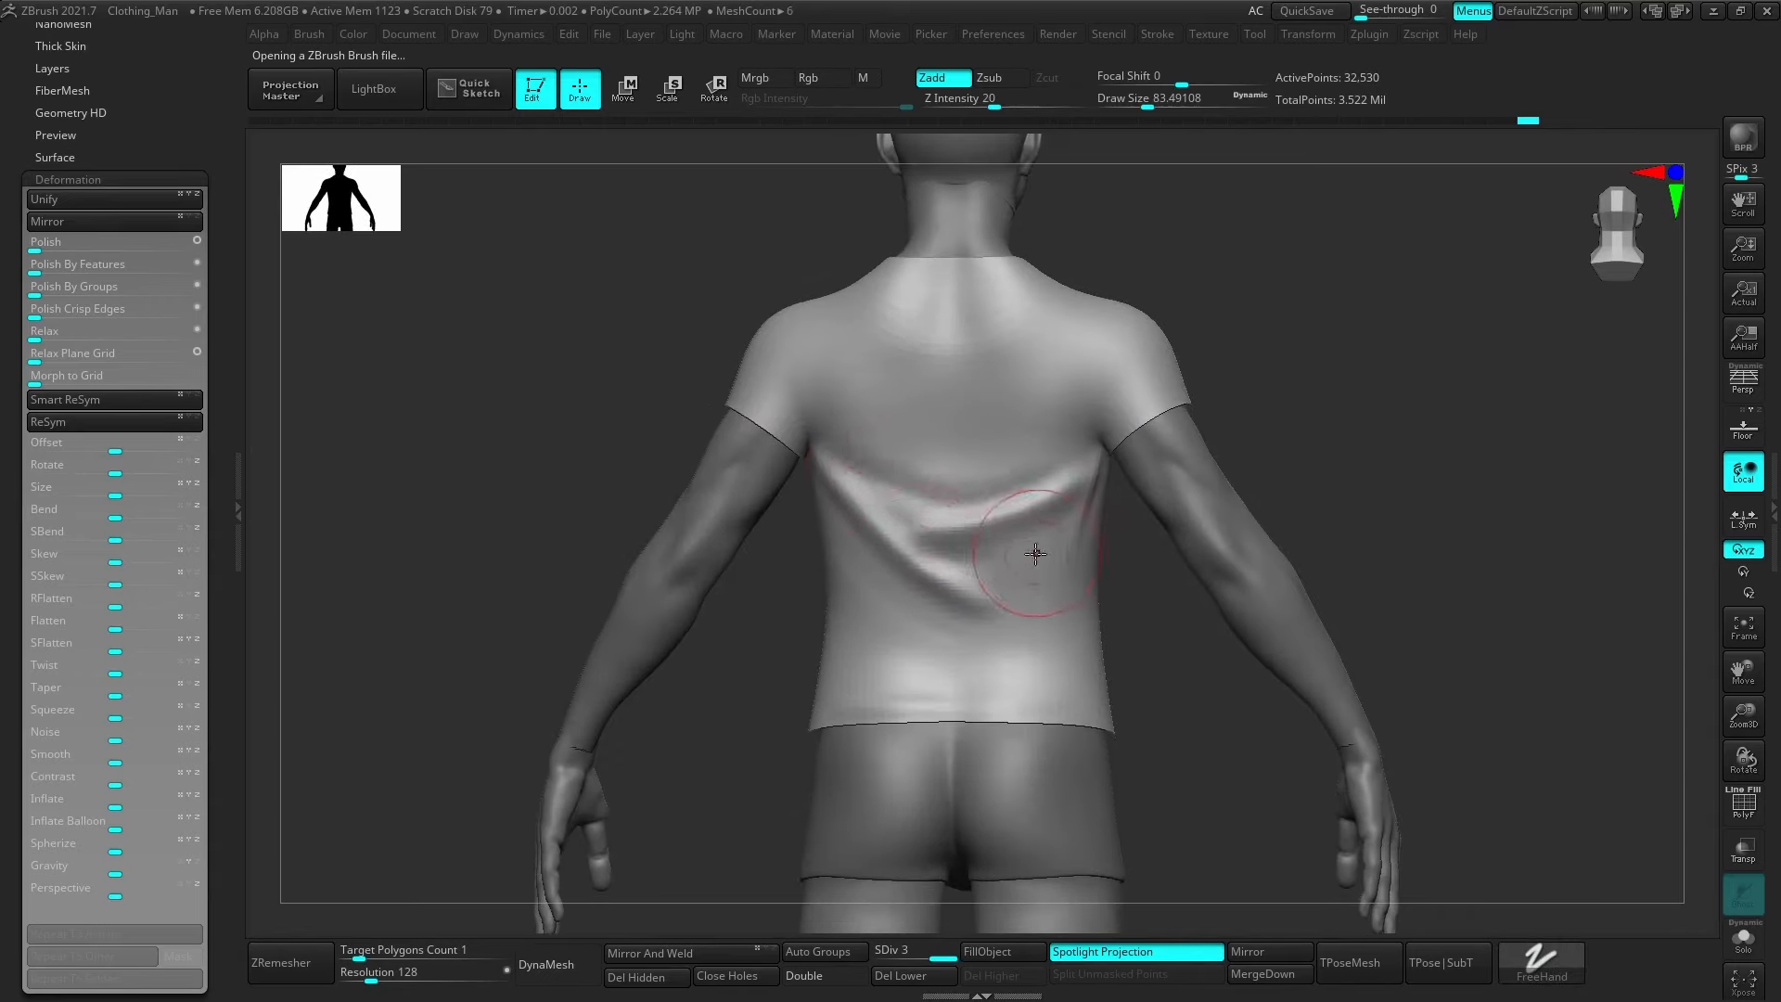
Sculpt a diagonal fold across the lower back of the shirt and smooth the area above the hem.
{"action": "right_click_drag", "start_coordinate": [1034, 552], "coordinate": [1073, 564]}
{"action": "right_click_drag", "start_coordinate": [898, 609], "coordinate": [962, 569]}
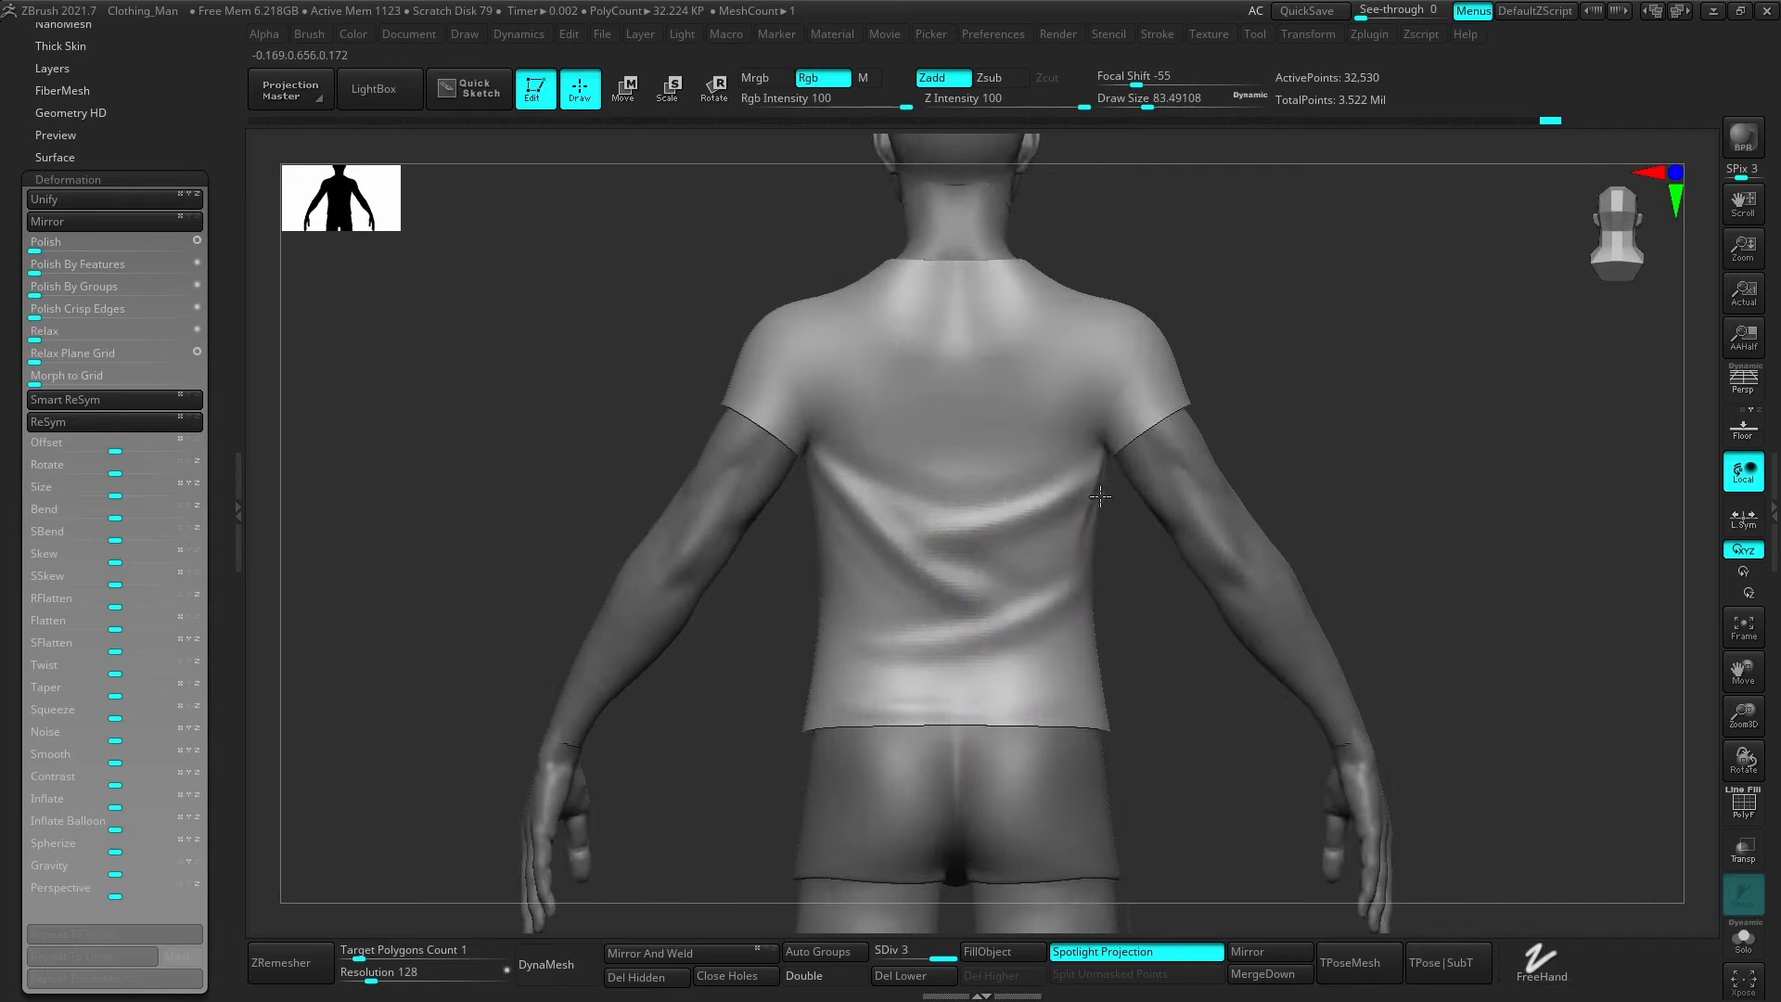
{"action": "mouse_move", "coordinate": [965, 688]}
{"action": "left_mouse_down", "text": "shift"}
{"action": "mouse_move", "coordinate": [854, 696]}
{"action": "mouse_move", "coordinate": [1070, 679]}
{"action": "left_mouse_up", "text": "shift"}
{"action": "right_click_drag", "start_coordinate": [1070, 680], "coordinate": [928, 691]}
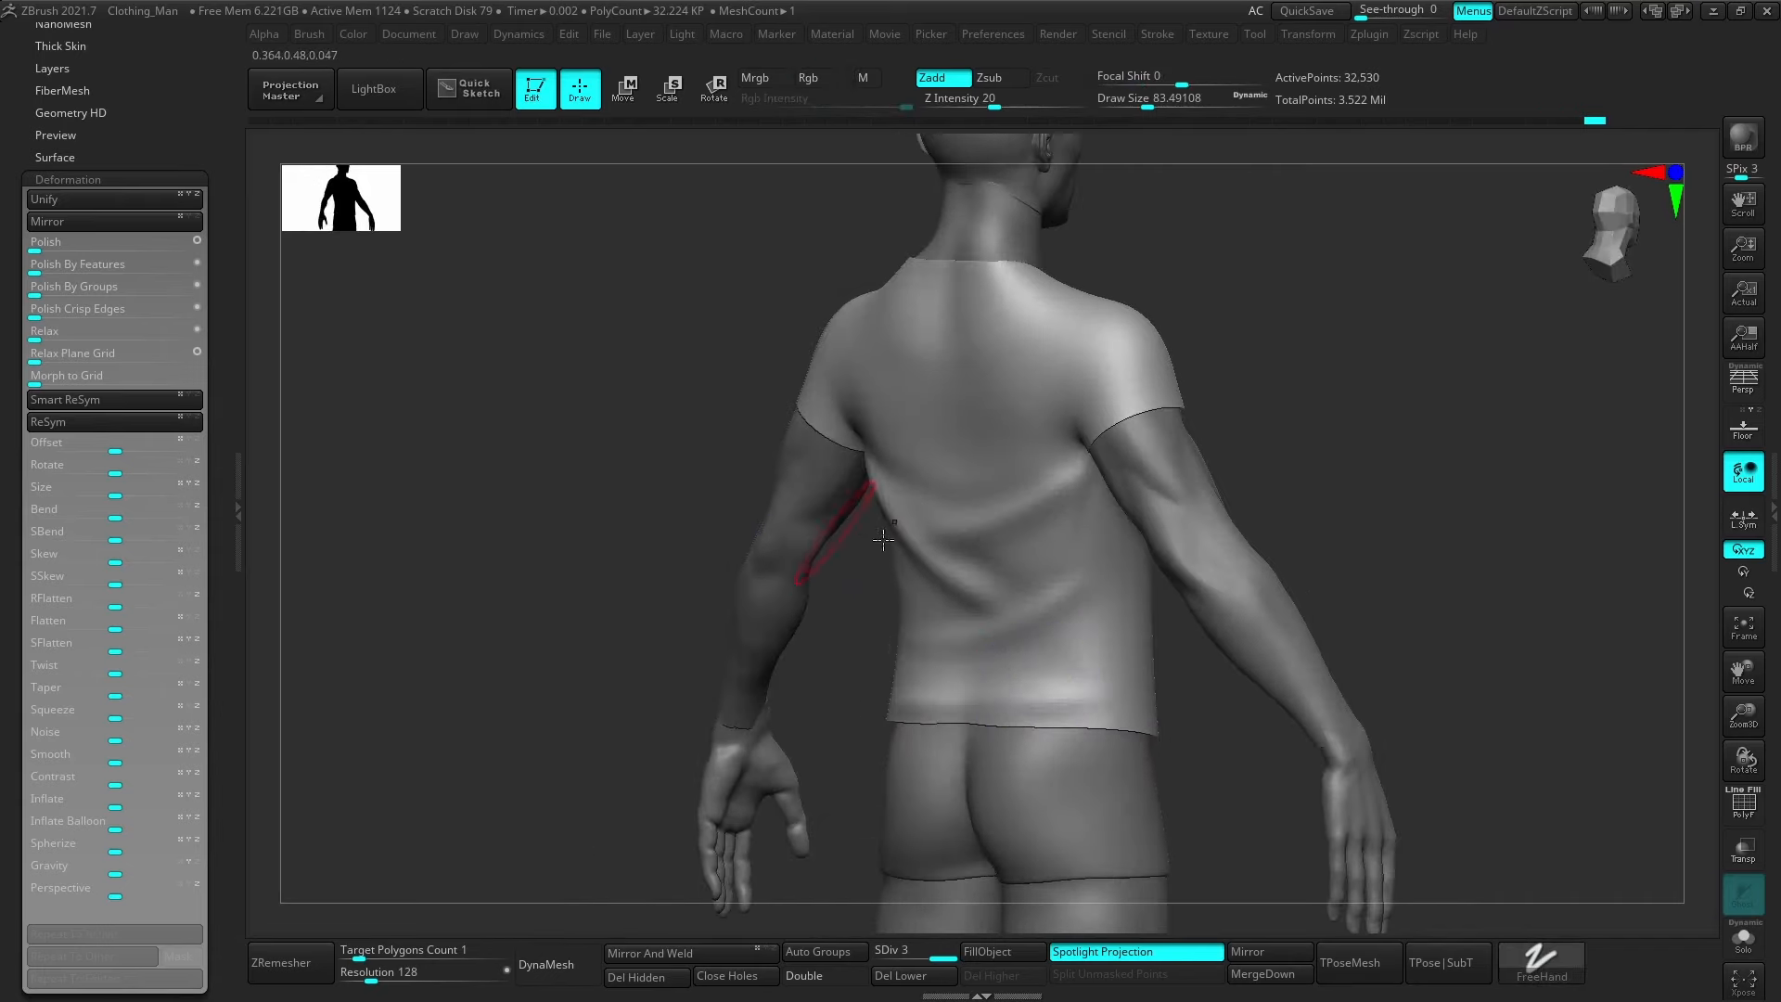
{"action": "mouse_move", "coordinate": [883, 540]}
{"action": "right_mouse_down"}
{"action": "mouse_move", "coordinate": [953, 594]}
{"action": "mouse_move", "coordinate": [909, 621]}
{"action": "right_mouse_up"}
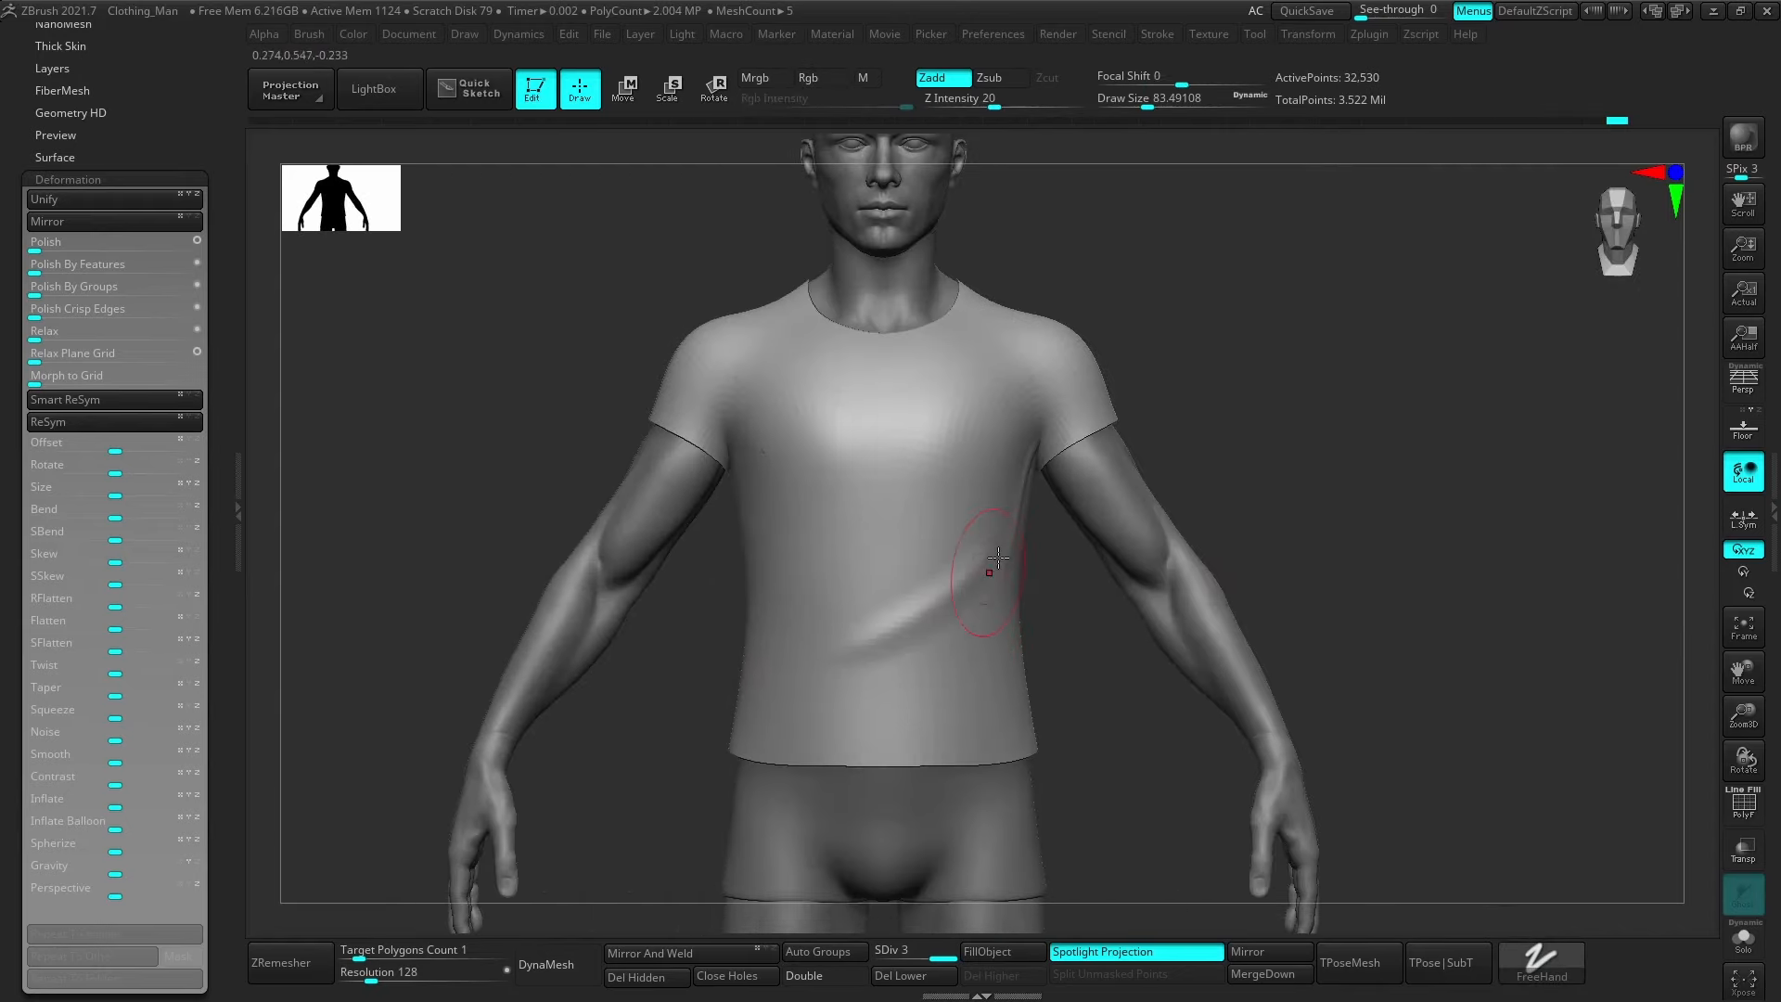
Undo the diagonal fold on the shirt's front and sculpt short creases on the sleeve above the armpit, reducing draw size to about 68.
{"action": "key", "text": "ctrl+z"}
{"action": "mouse_move", "coordinate": [1067, 367]}
{"action": "left_mouse_down"}
{"action": "mouse_move", "coordinate": [1039, 404]}
{"action": "mouse_move", "coordinate": [1053, 381]}
{"action": "mouse_move", "coordinate": [1053, 445]}
{"action": "mouse_move", "coordinate": [1059, 422]}
{"action": "left_mouse_up"}
{"action": "key", "text": "ctrl+z"}
{"action": "key", "text": "bracketleft"}
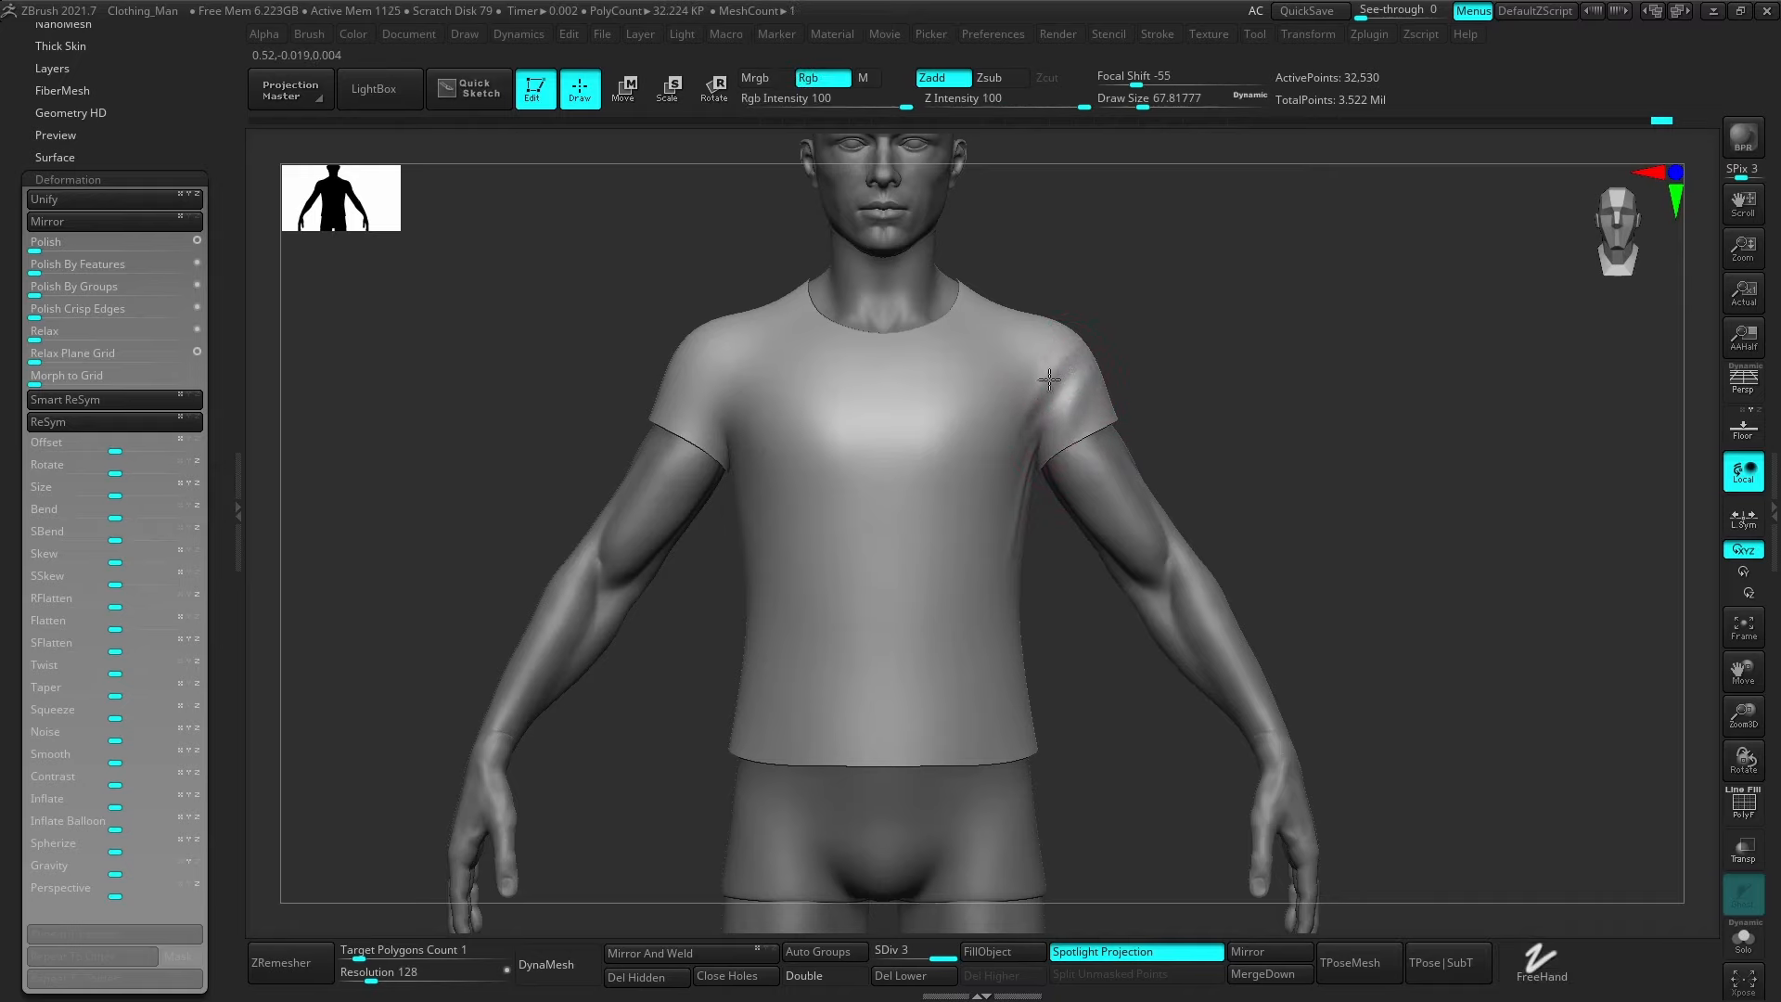
{"action": "right_click_drag", "start_coordinate": [966, 492], "coordinate": [1131, 515], "text": "alt"}
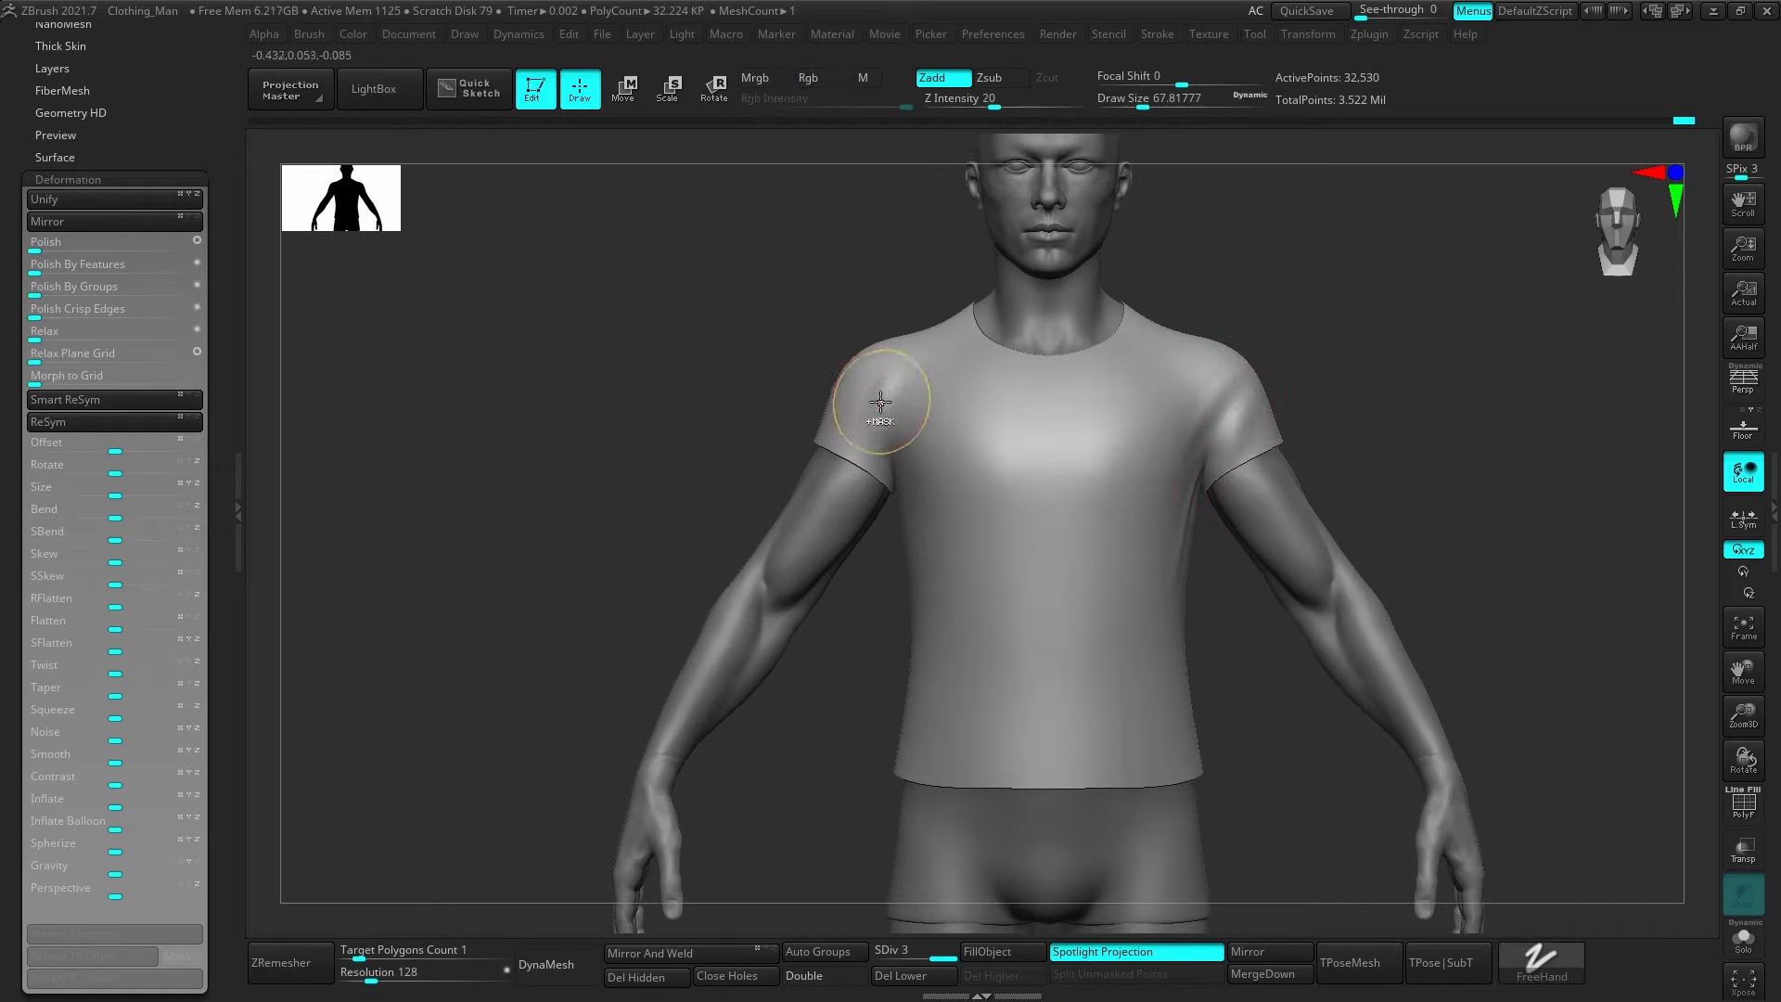
{"action": "right_click_drag", "start_coordinate": [843, 350], "coordinate": [817, 325]}
Subdivide the shirt mesh twice to subdivision level 5.
{"action": "key", "text": "ctrl+d"}
{"action": "key", "text": "ctrl+d"}
{"action": "right_click_drag", "start_coordinate": [1359, 523], "coordinate": [1206, 477], "text": "alt"}
{"action": "right_click_drag", "start_coordinate": [934, 365], "coordinate": [950, 537], "text": "alt"}
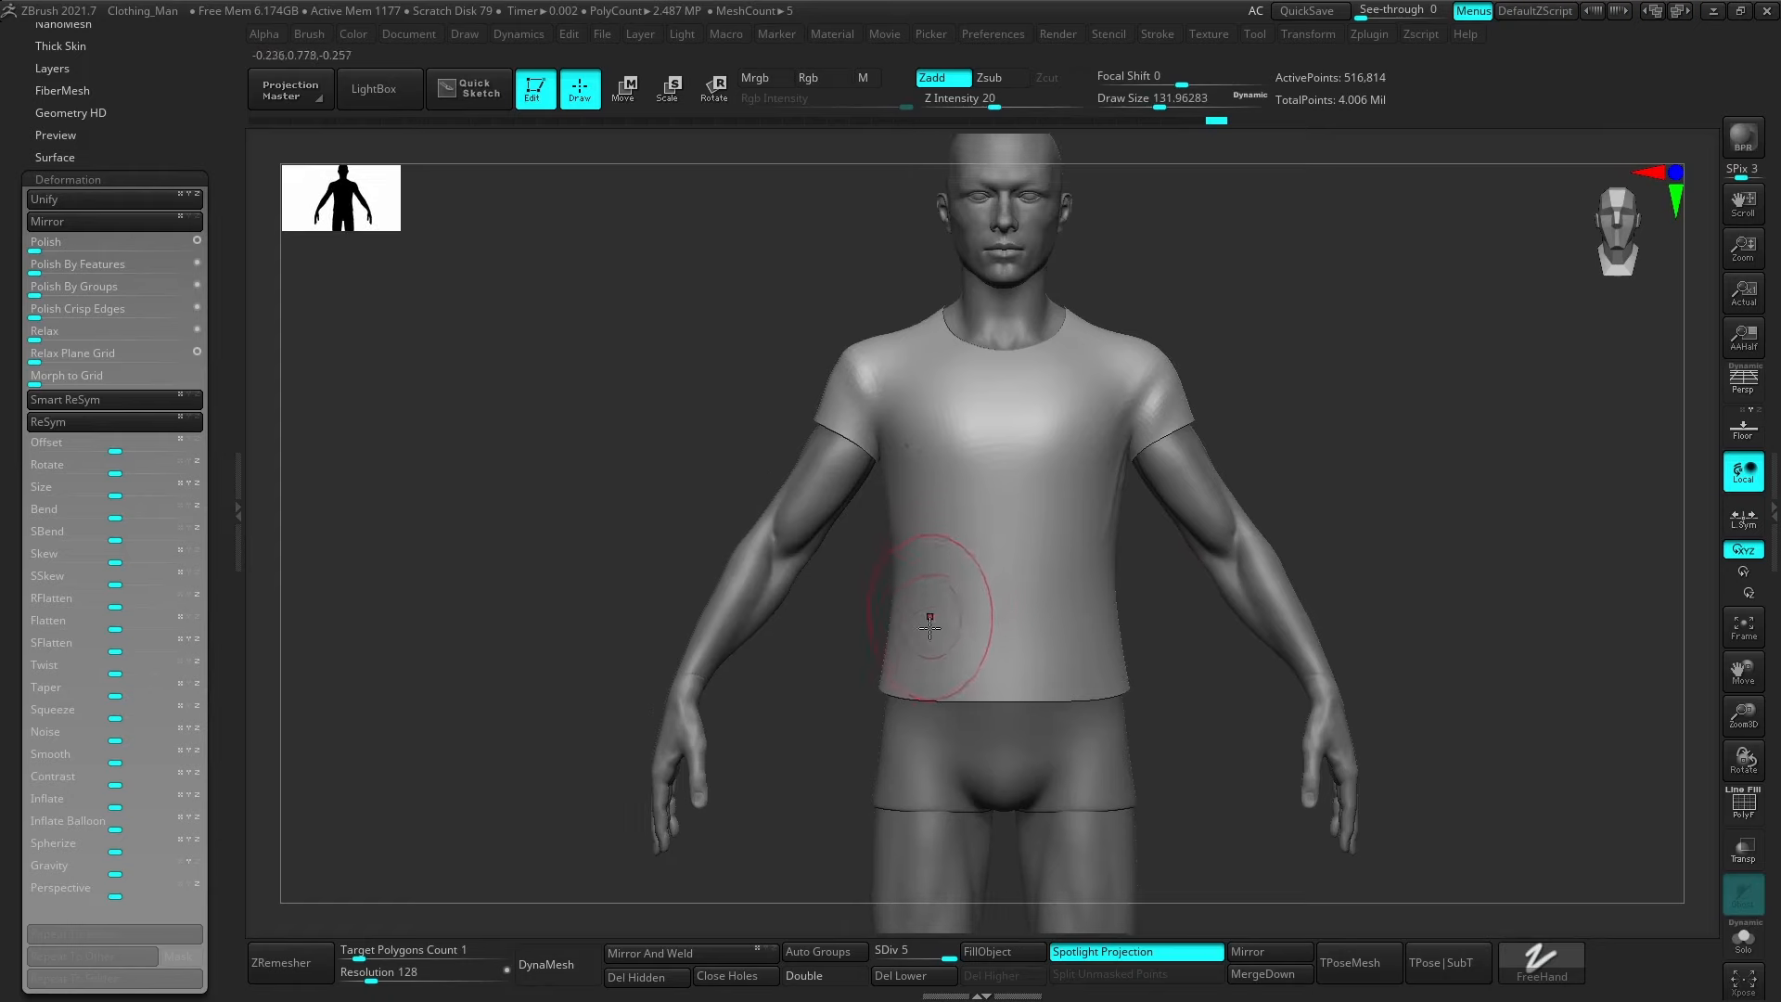
Sculpt a horizontal crease along the shirt's front hem, reducing the draw size to about 90.
{"action": "right_click_drag", "start_coordinate": [851, 654], "coordinate": [882, 662]}
{"action": "left_click_drag", "start_coordinate": [948, 662], "coordinate": [1048, 684]}
{"action": "key", "text": "bracketleft"}
{"action": "key", "text": "bracketleft"}
{"action": "key", "text": "bracketleft"}
{"action": "right_click_drag", "start_coordinate": [1085, 671], "coordinate": [1006, 670], "text": "shift"}
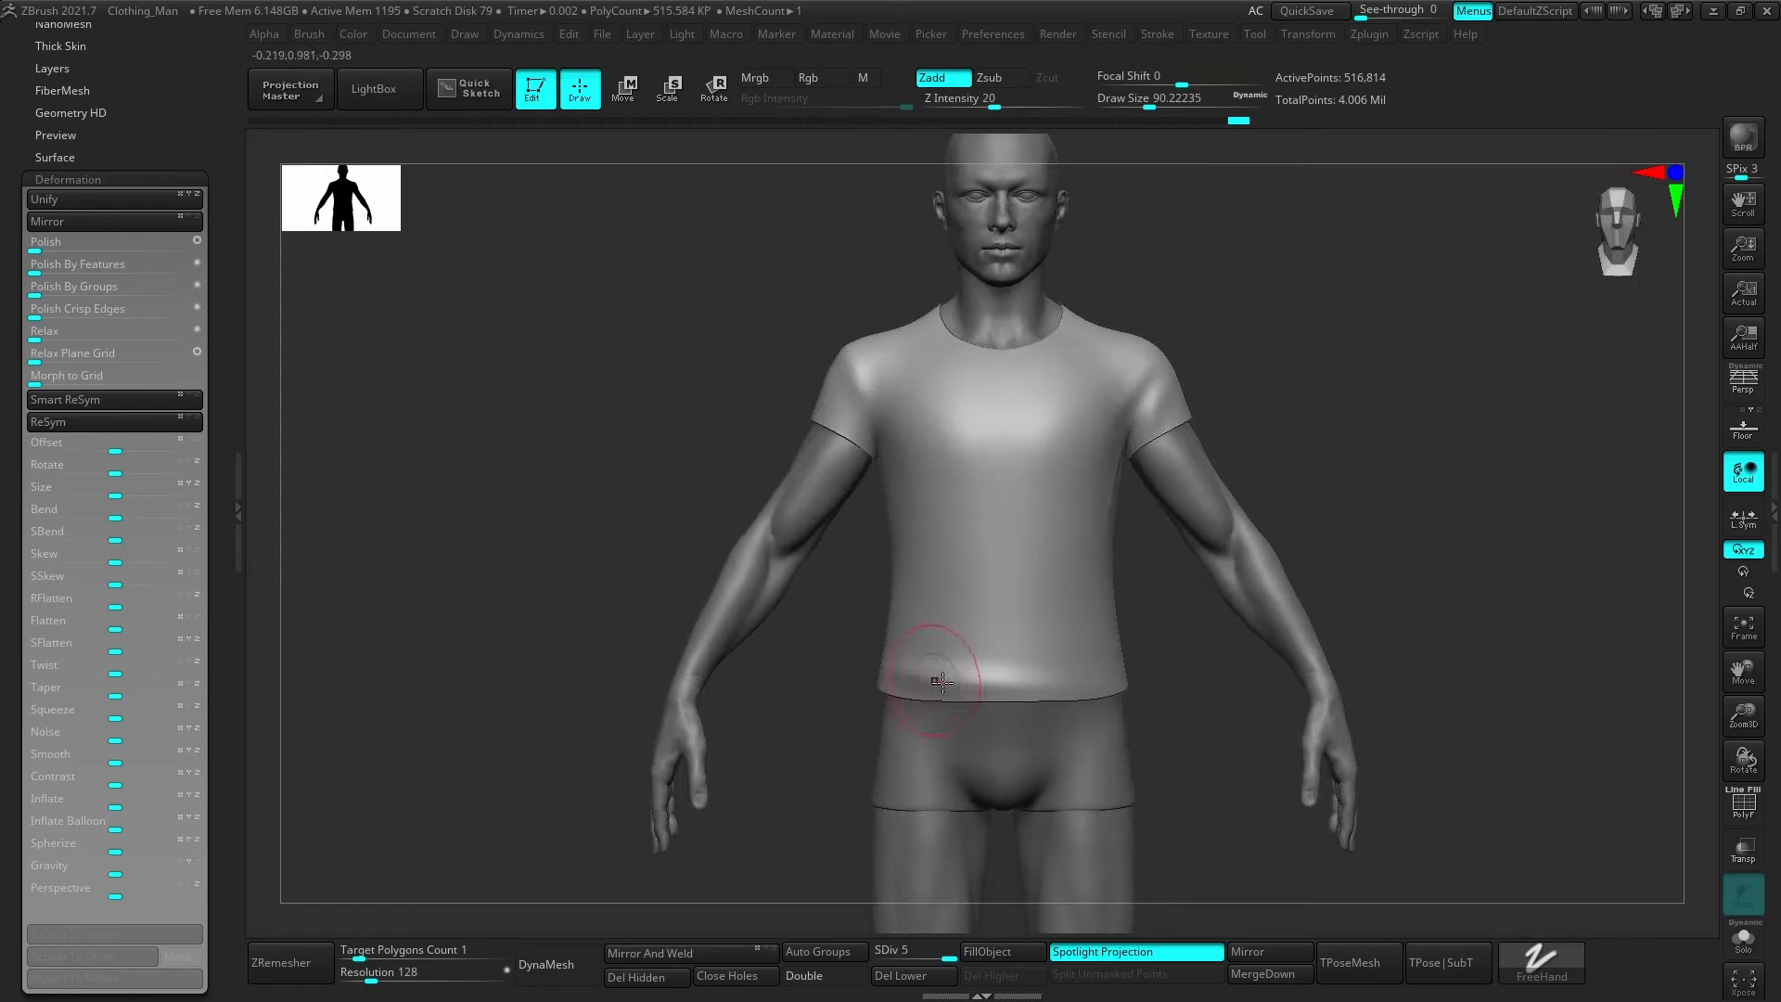
{"action": "left_click_drag", "start_coordinate": [937, 677], "coordinate": [1048, 682]}
Sculpt a diagonal fold across the shirt's lower front above the hem, undoing the first stroke.
{"action": "right_click_drag", "start_coordinate": [1012, 630], "coordinate": [937, 619], "text": "shift"}
{"action": "left_click_drag", "start_coordinate": [920, 612], "coordinate": [1044, 640]}
{"action": "key", "text": "ctrl+z"}
{"action": "mouse_move", "coordinate": [918, 610]}
{"action": "left_mouse_down"}
{"action": "mouse_move", "coordinate": [1076, 652]}
{"action": "mouse_move", "coordinate": [962, 652]}
{"action": "mouse_move", "coordinate": [924, 589]}
{"action": "left_mouse_up"}
{"action": "right_click_drag", "start_coordinate": [946, 504], "coordinate": [957, 600]}
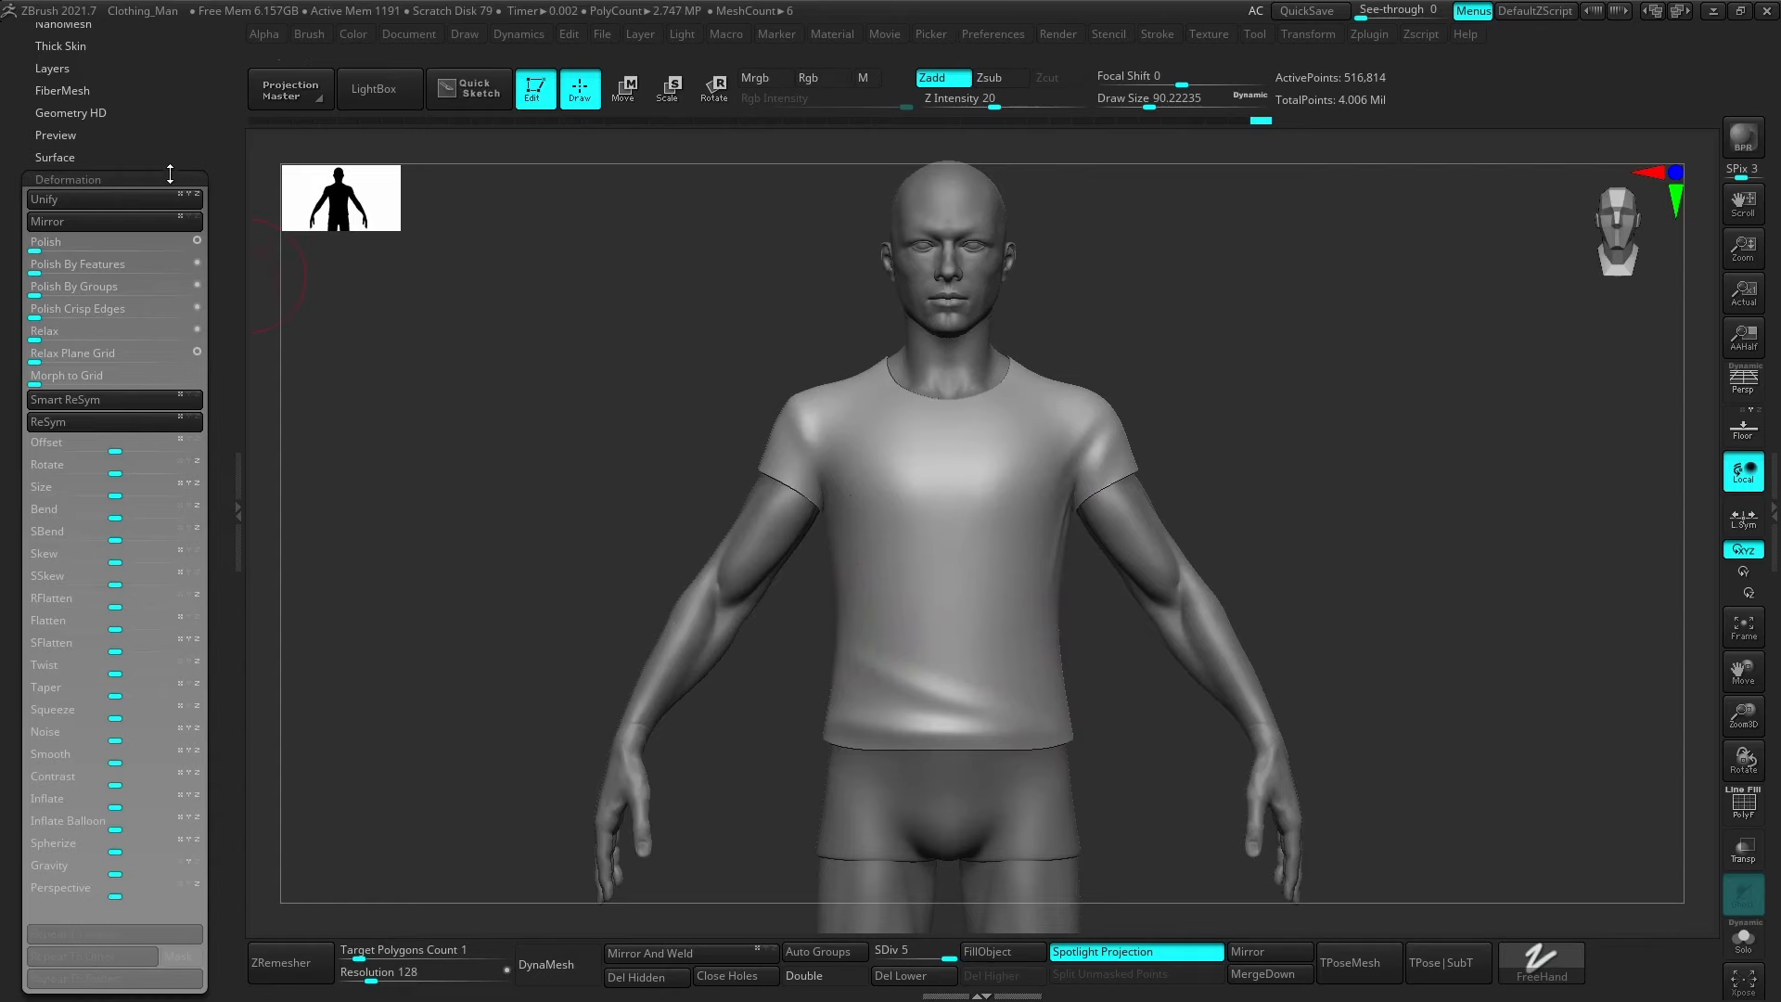
Make the PolySphere1 body the active subtool and hide the Extract7 shirt.
{"action": "left_click_drag", "start_coordinate": [168, 144], "coordinate": [151, 218]}
{"action": "left_click_drag", "start_coordinate": [74, 100], "coordinate": [65, 189]}
{"action": "left_click", "coordinate": [65, 125]}
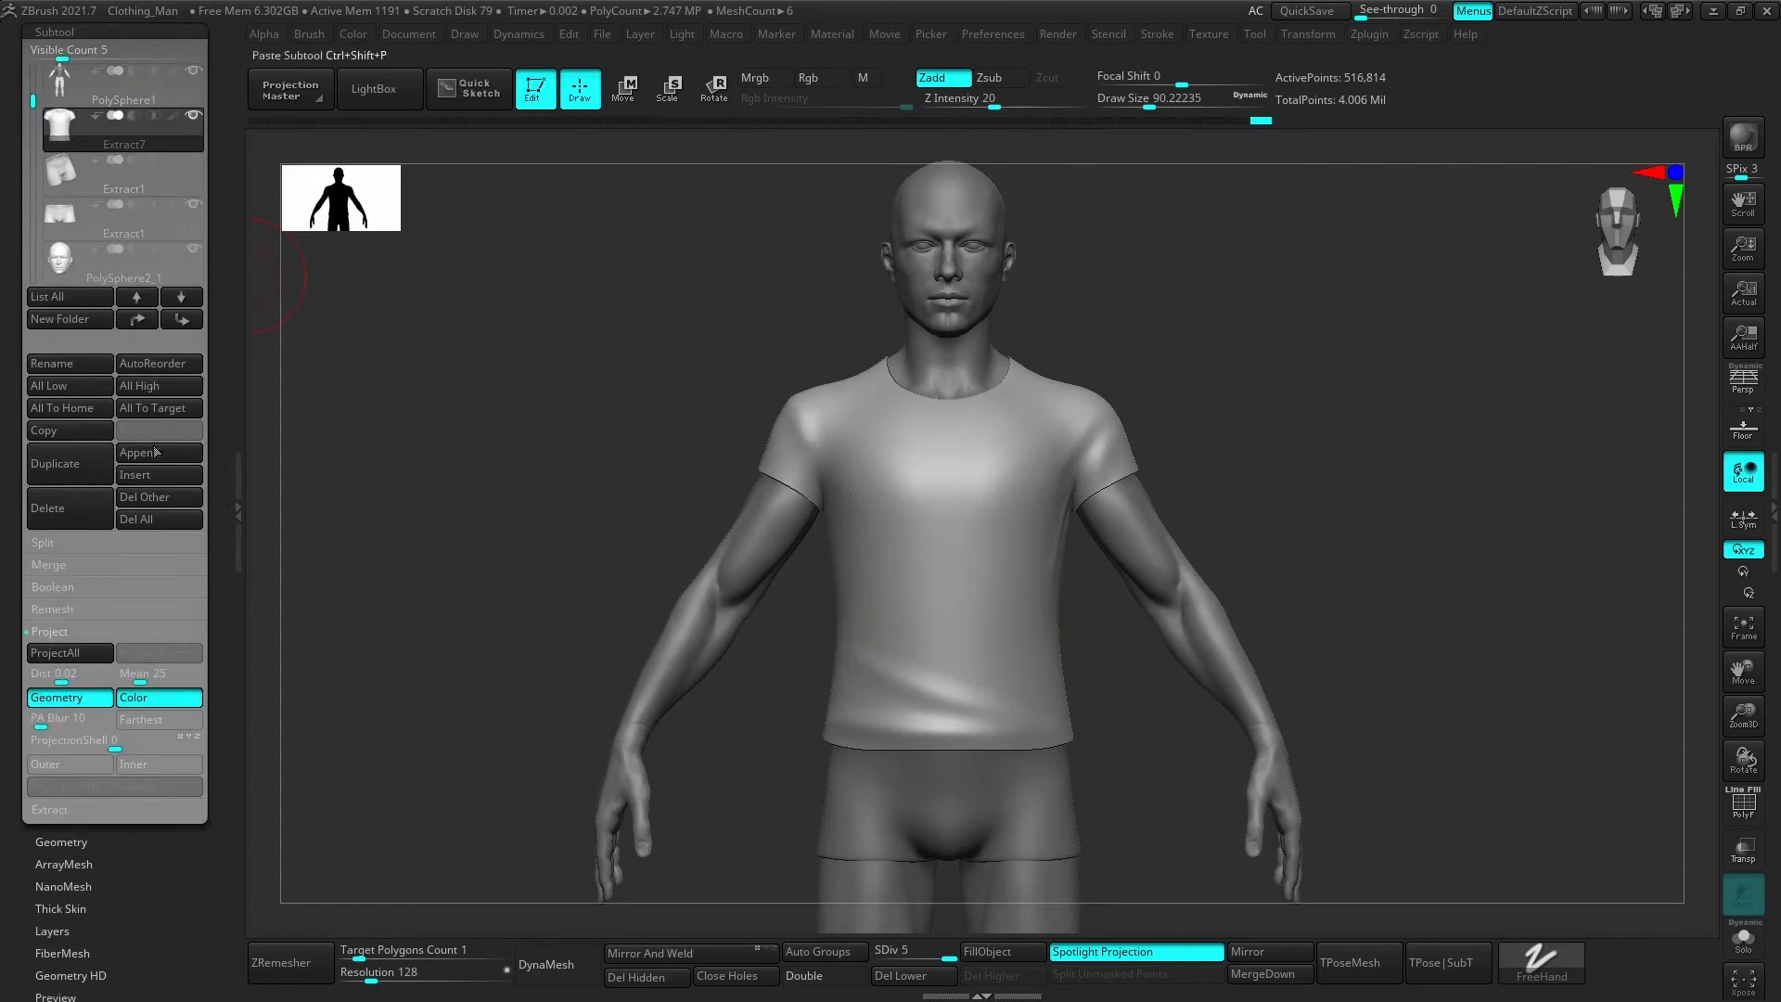
{"action": "left_click_drag", "start_coordinate": [219, 320], "coordinate": [230, 362]}
{"action": "left_click", "coordinate": [72, 132]}
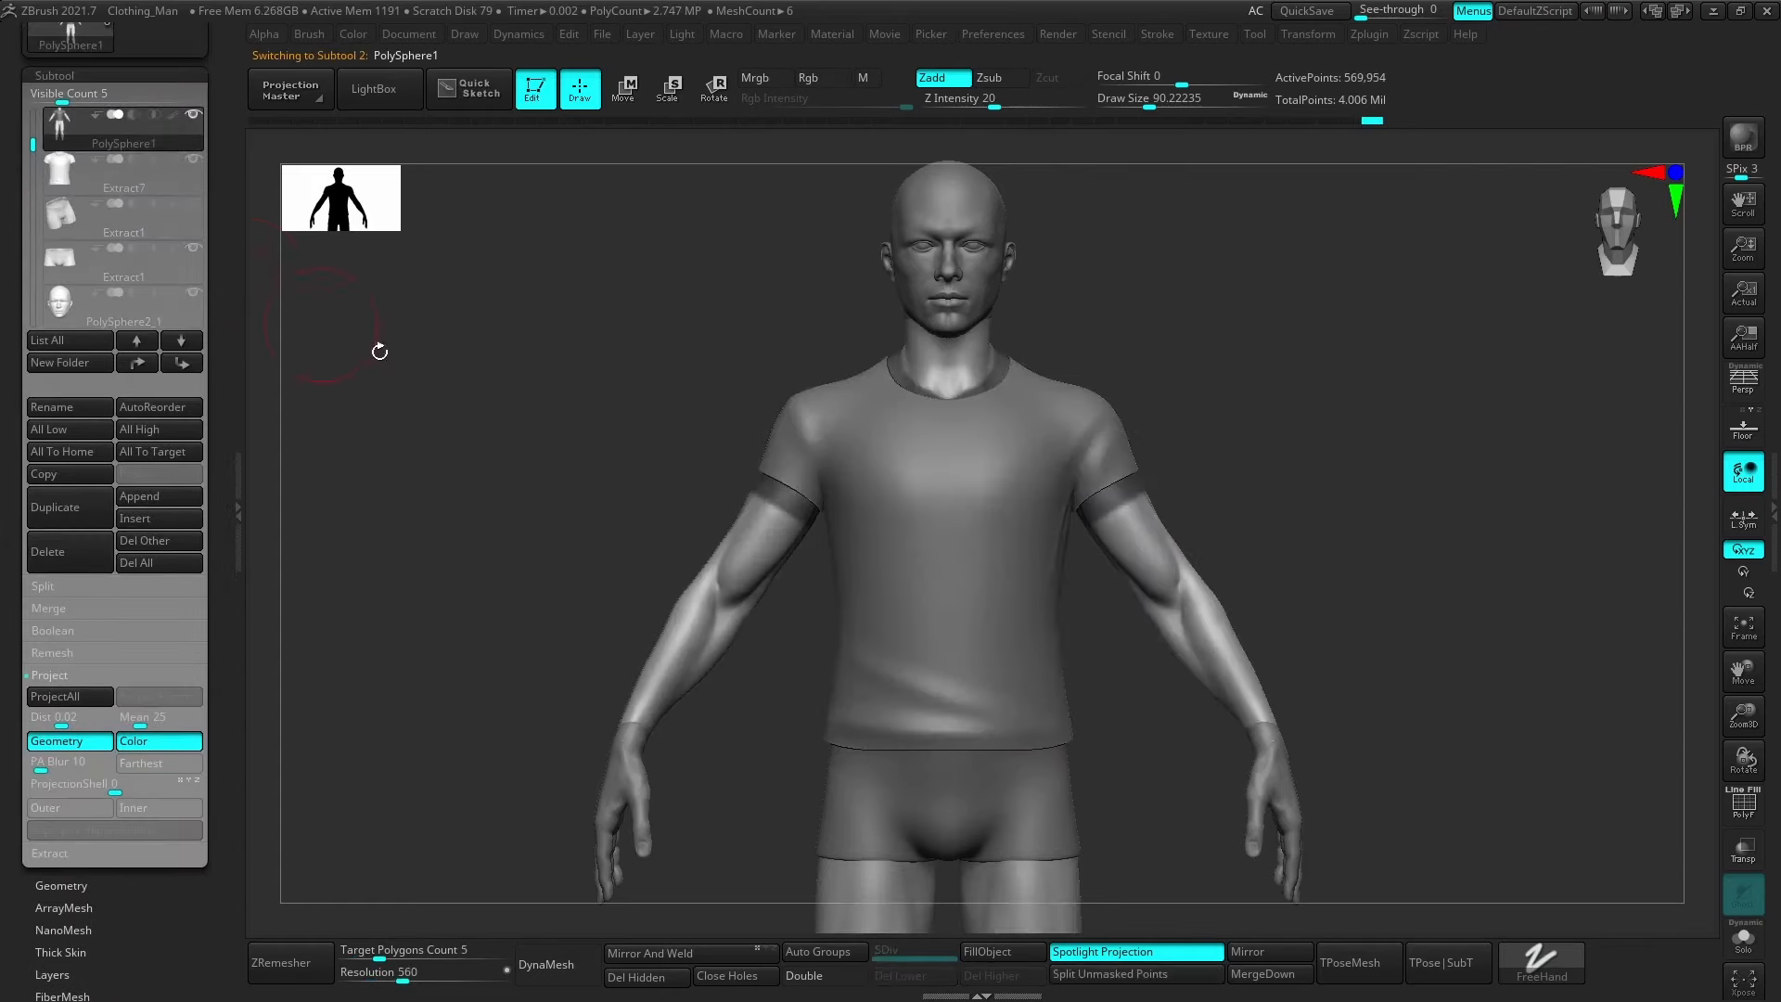
{"action": "left_click", "coordinate": [196, 162]}
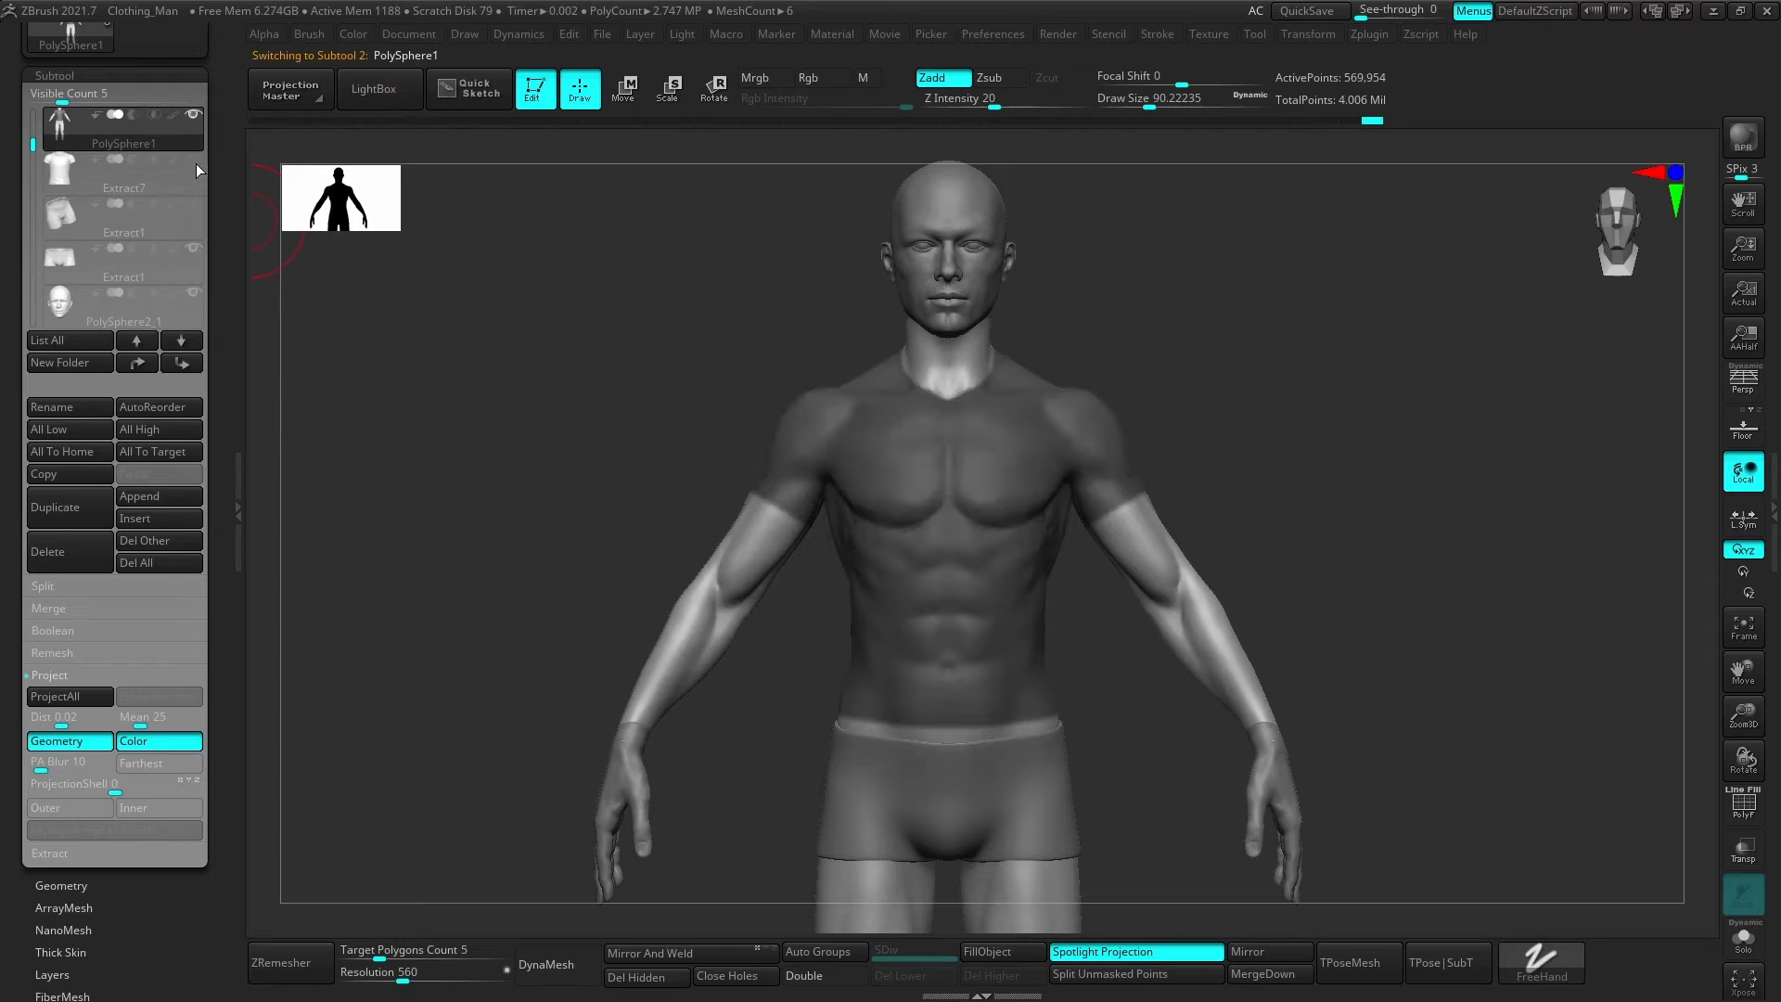
Extract the masked torso area at thickness 0 and accept it as a new subtool.
{"action": "left_click", "coordinate": [78, 855]}
{"action": "left_click", "coordinate": [70, 729]}
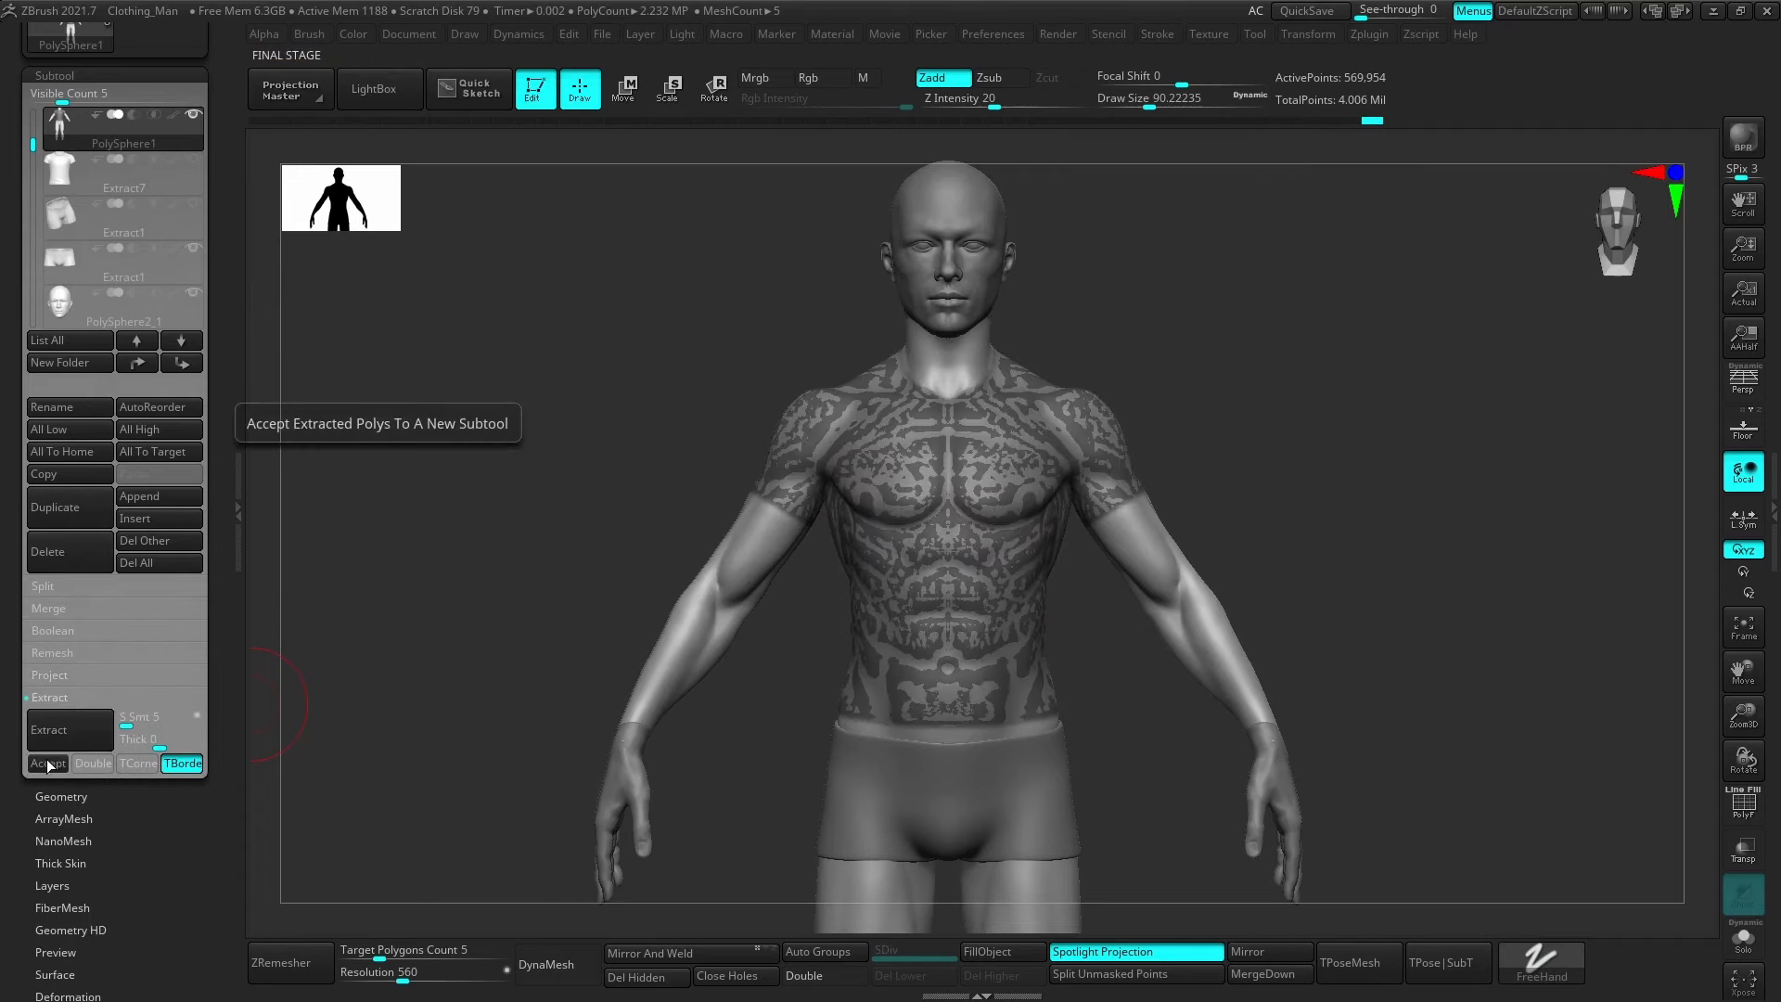
{"action": "left_click", "coordinate": [48, 762]}
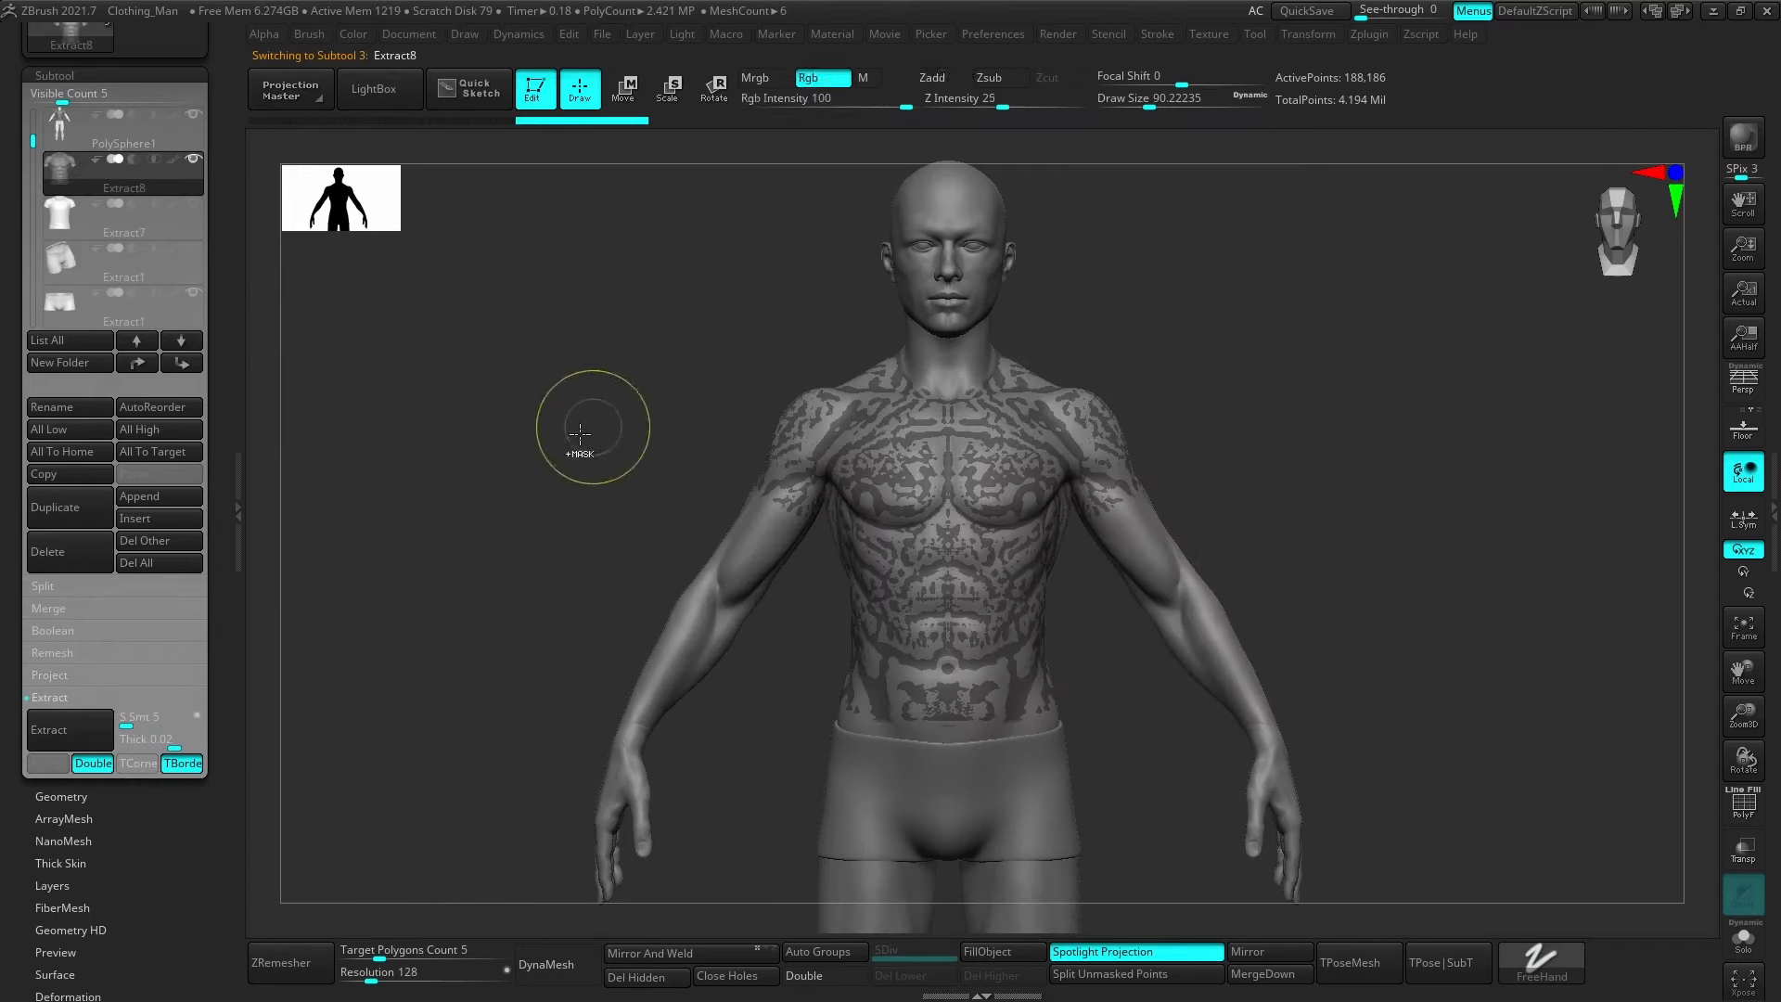
ZRemesh the extracted torso mesh at a target polygon count of 1 and check its wireframe in isolation.
{"action": "left_click", "coordinate": [357, 952]}
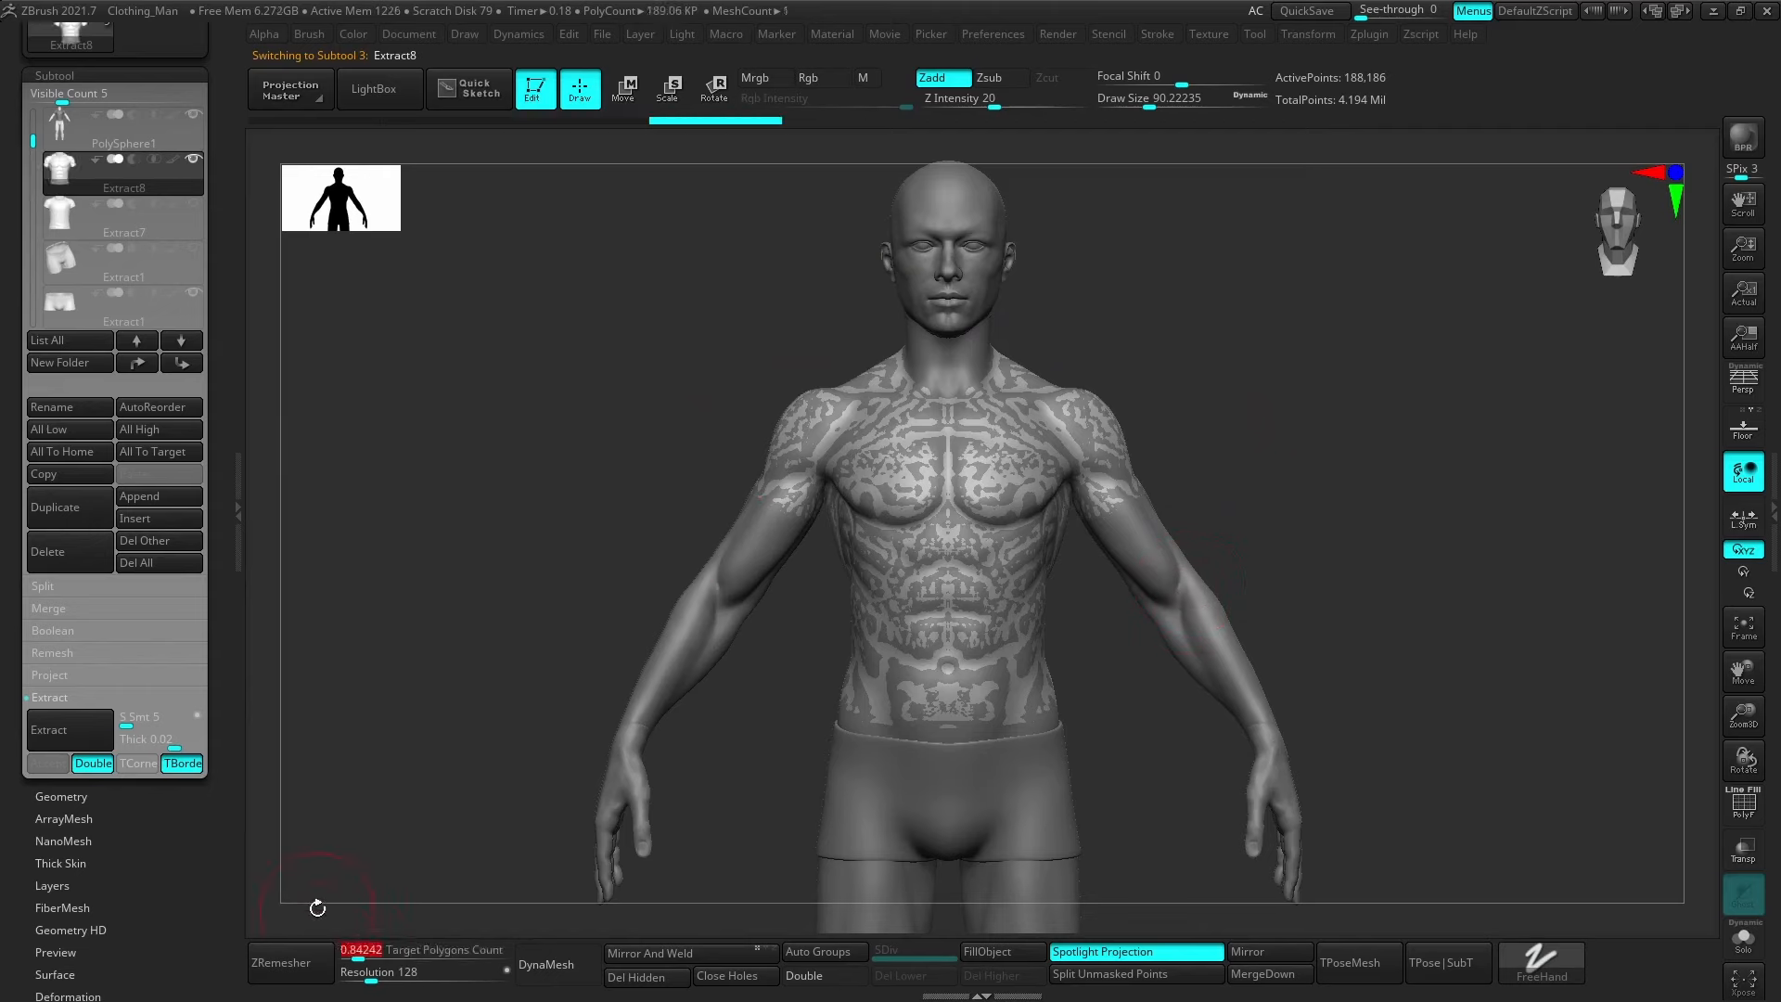
{"action": "left_click", "coordinate": [298, 964]}
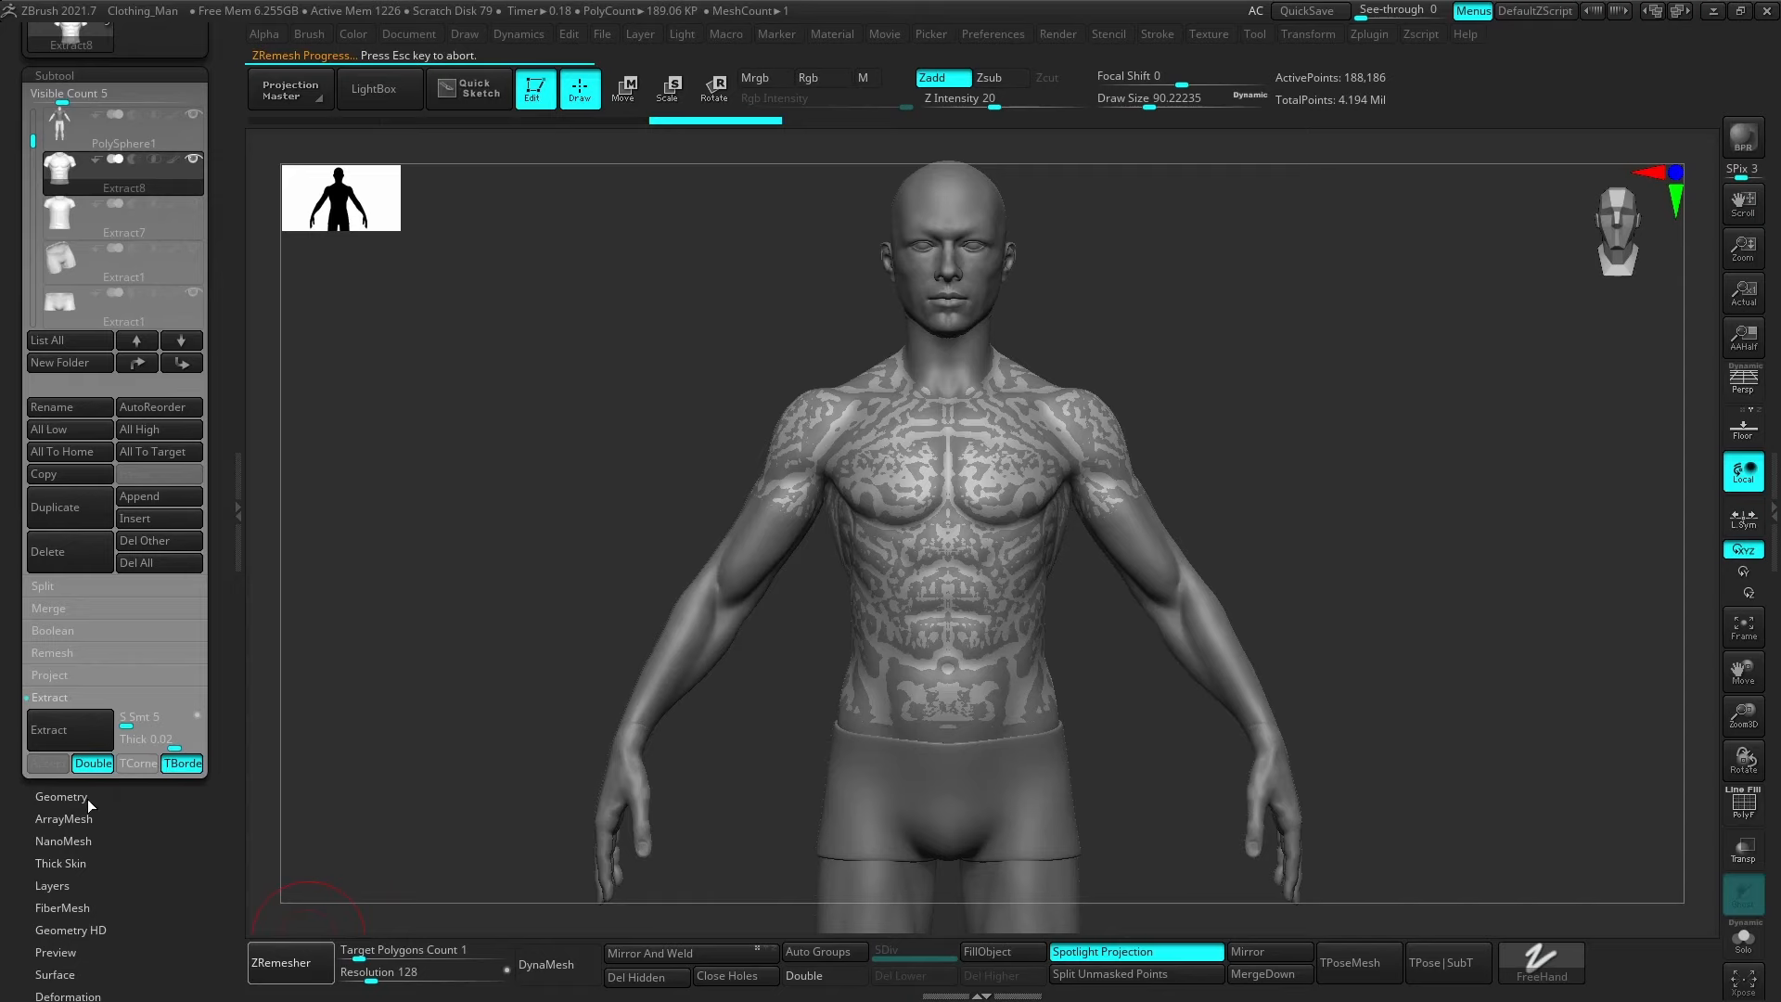
{"action": "left_click", "coordinate": [1744, 939]}
{"action": "key", "text": "shift+f"}
{"action": "key", "text": "f"}
{"action": "right_click_drag", "start_coordinate": [1051, 606], "coordinate": [978, 613]}
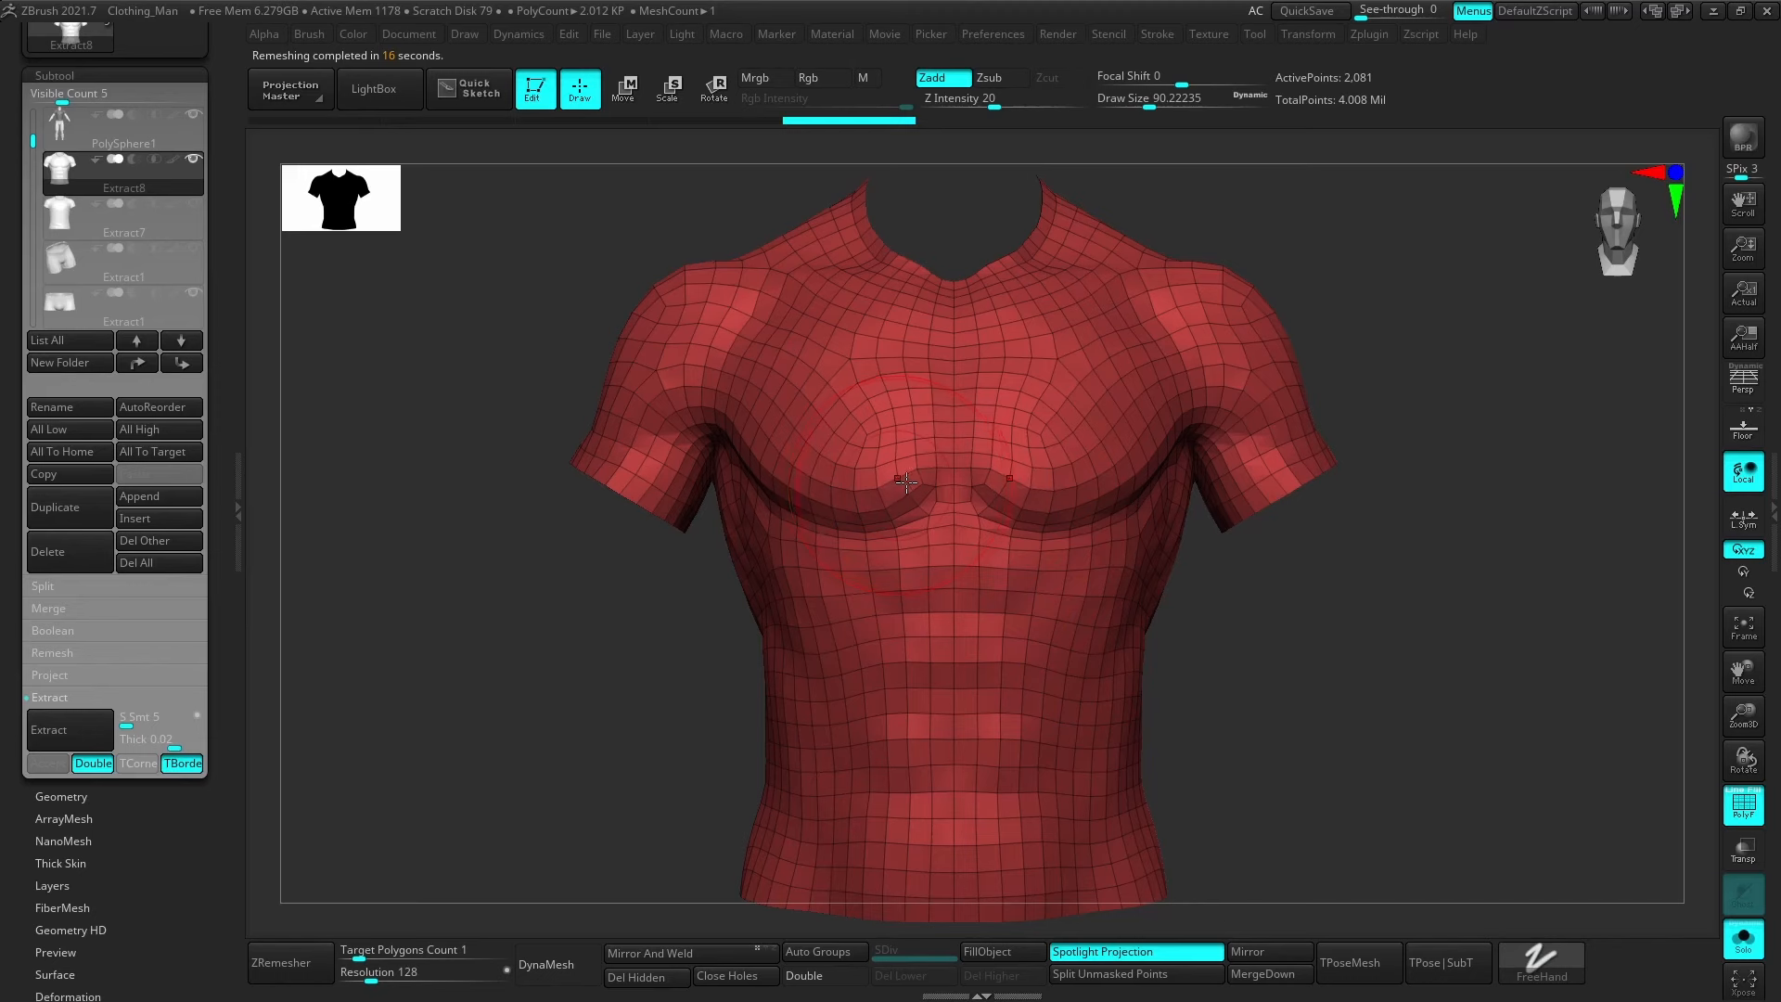
{"action": "mouse_move", "coordinate": [954, 663]}
{"action": "right_mouse_down"}
{"action": "mouse_move", "coordinate": [873, 634]}
{"action": "mouse_move", "coordinate": [957, 724]}
{"action": "right_mouse_up"}
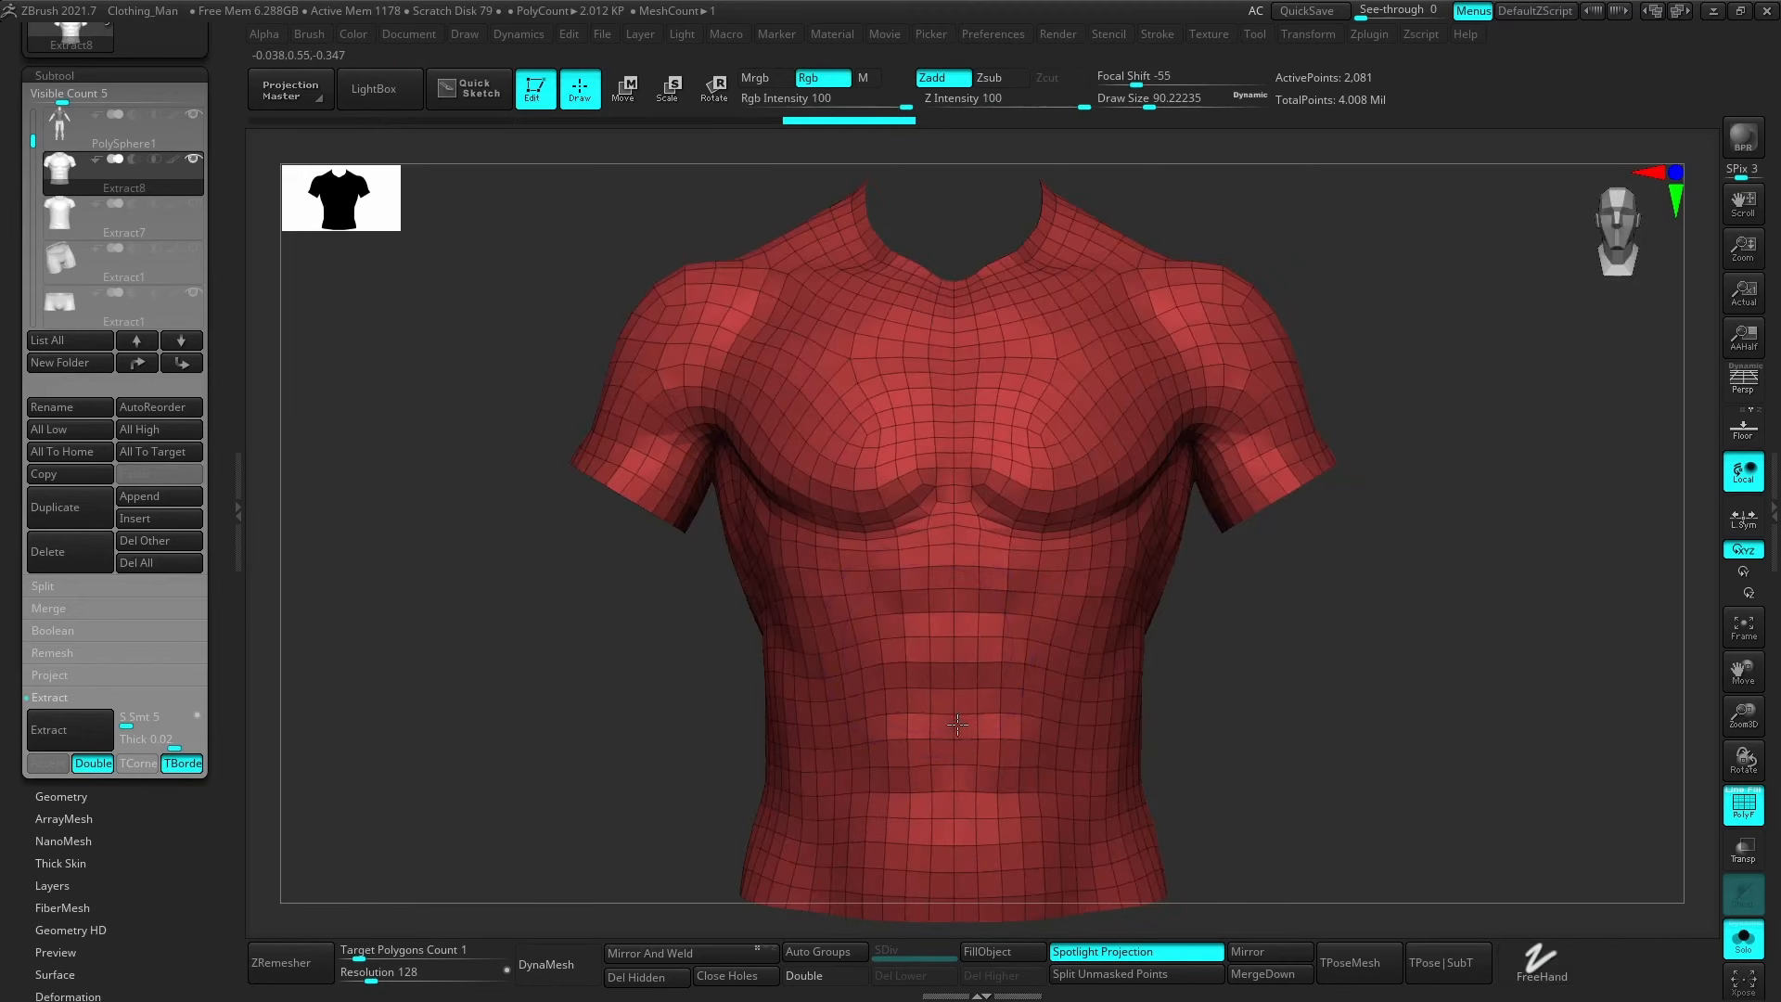
{"action": "key", "text": "f"}
{"action": "left_click", "coordinate": [1744, 939]}
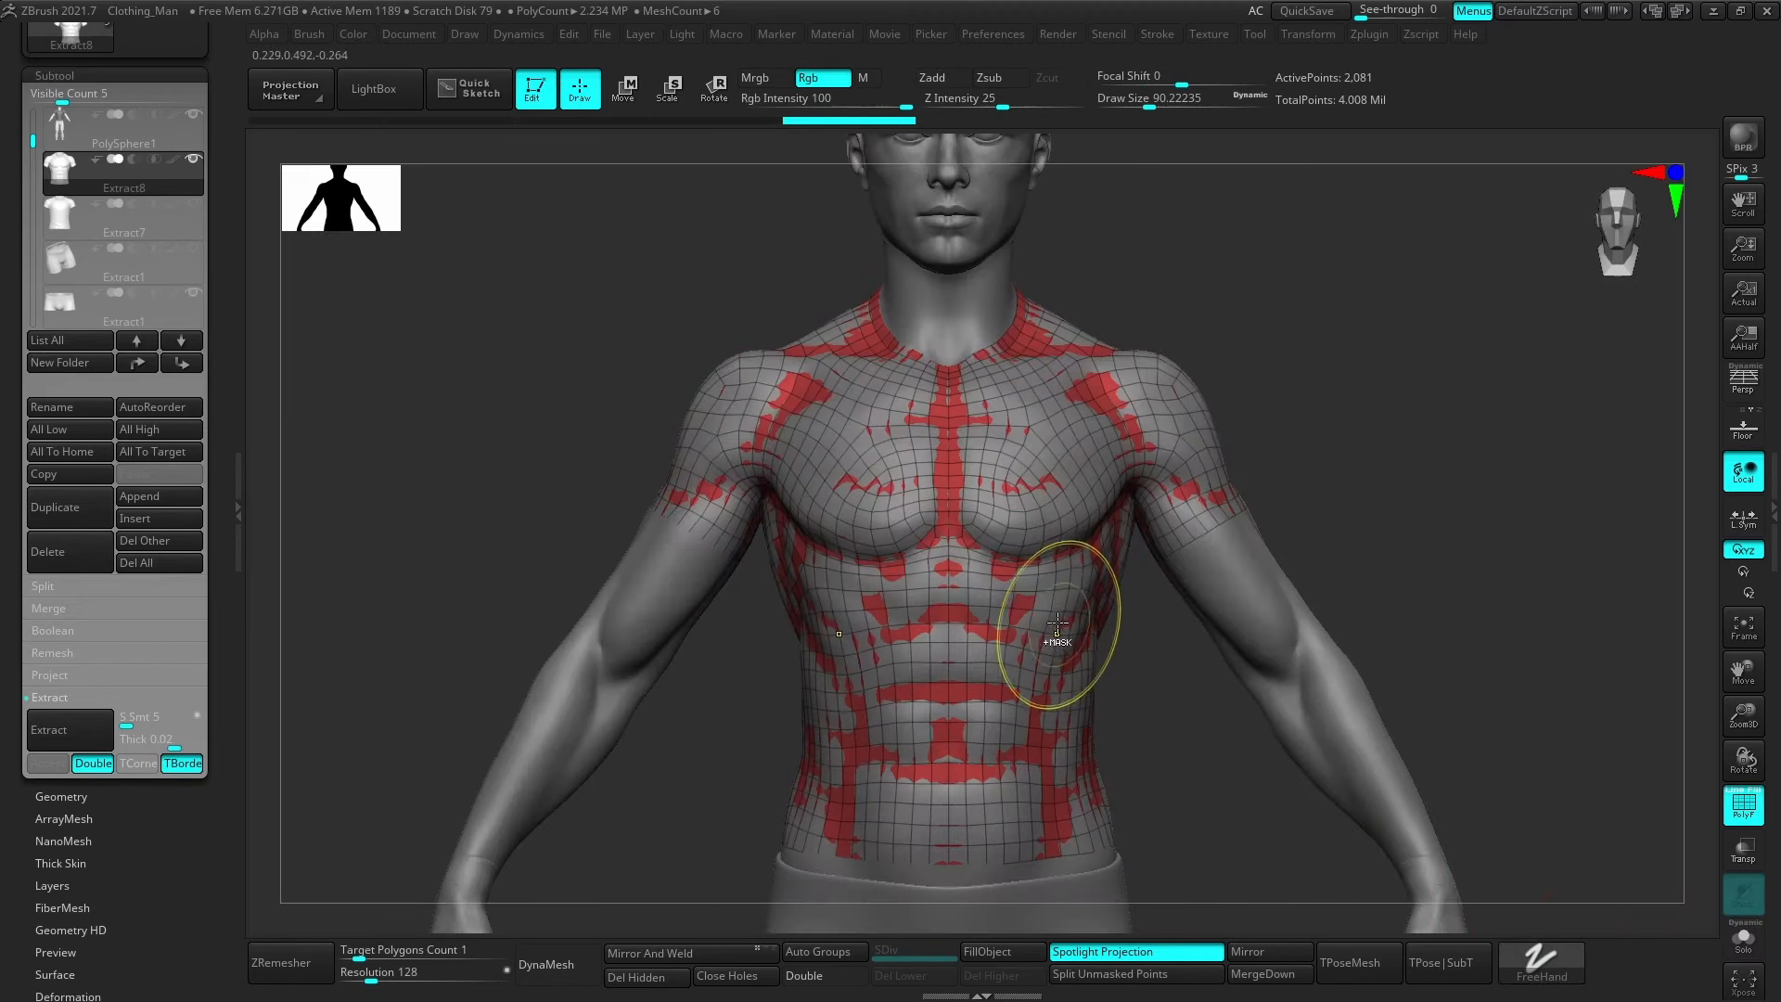
Subdivide the mesh once, project it onto the body with ProjectAll at distance 0.02, and subdivide twice more to level 4.
{"action": "key", "text": "ctrl+d"}
{"action": "left_click", "coordinate": [50, 675]}
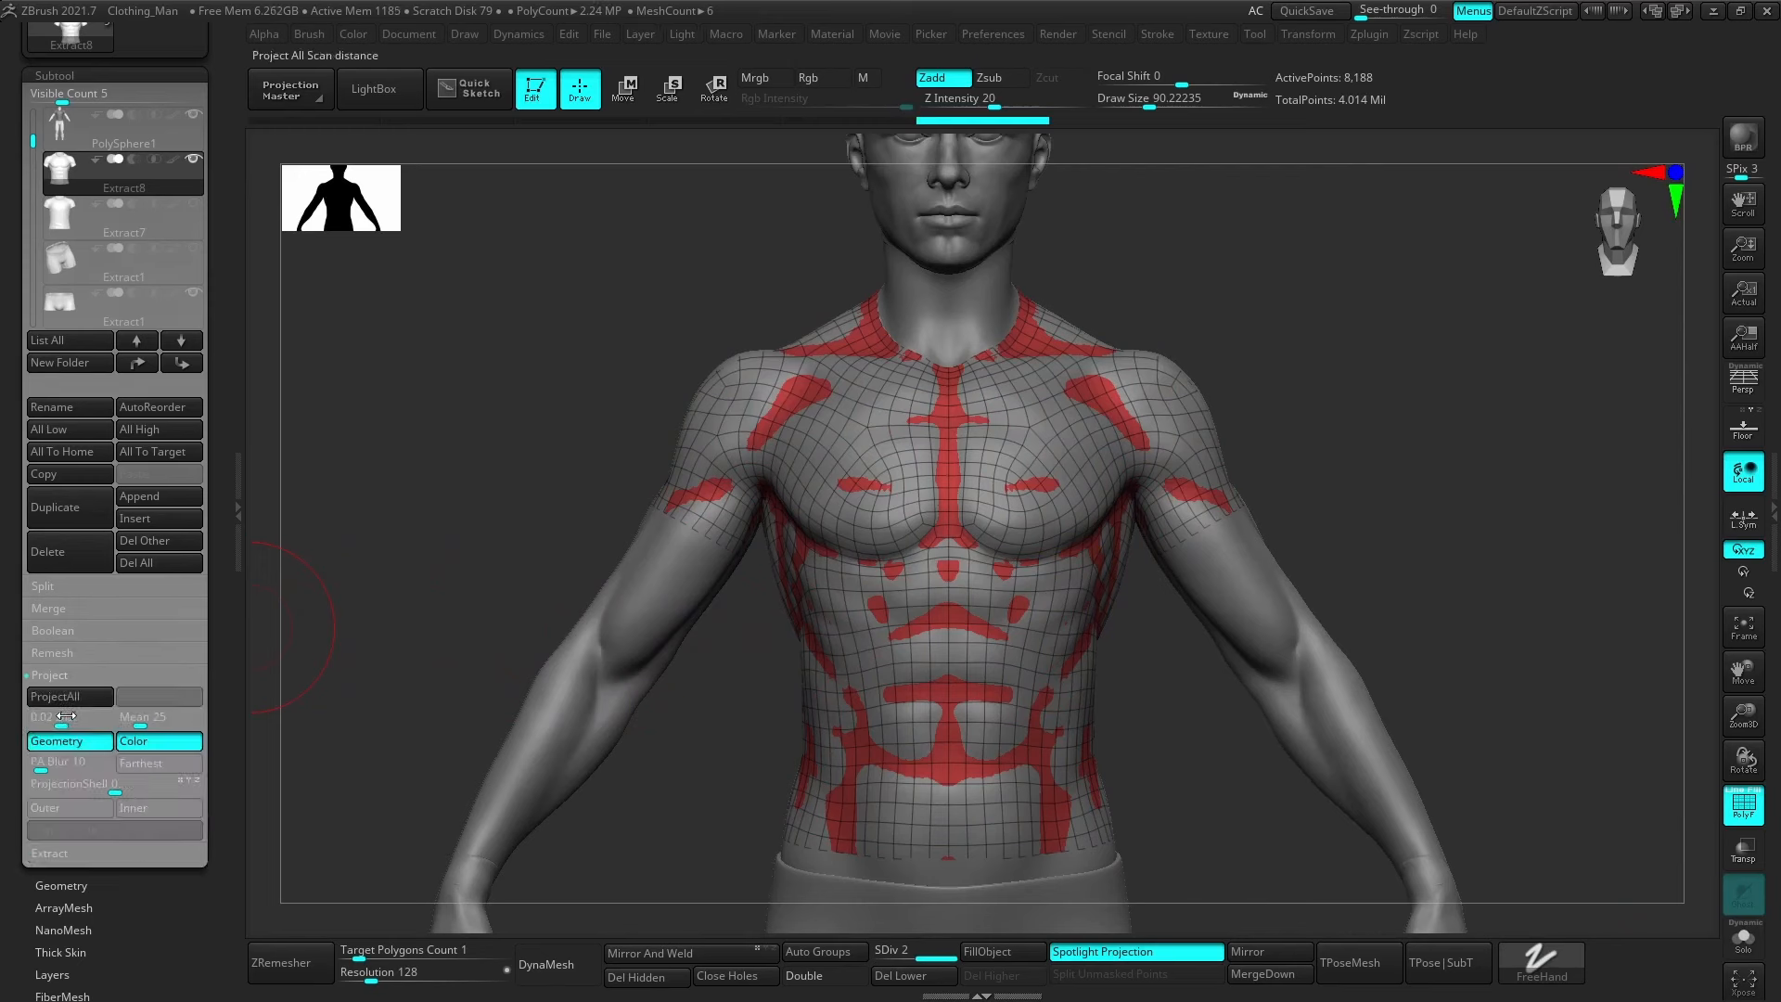
{"action": "left_click", "coordinate": [66, 698]}
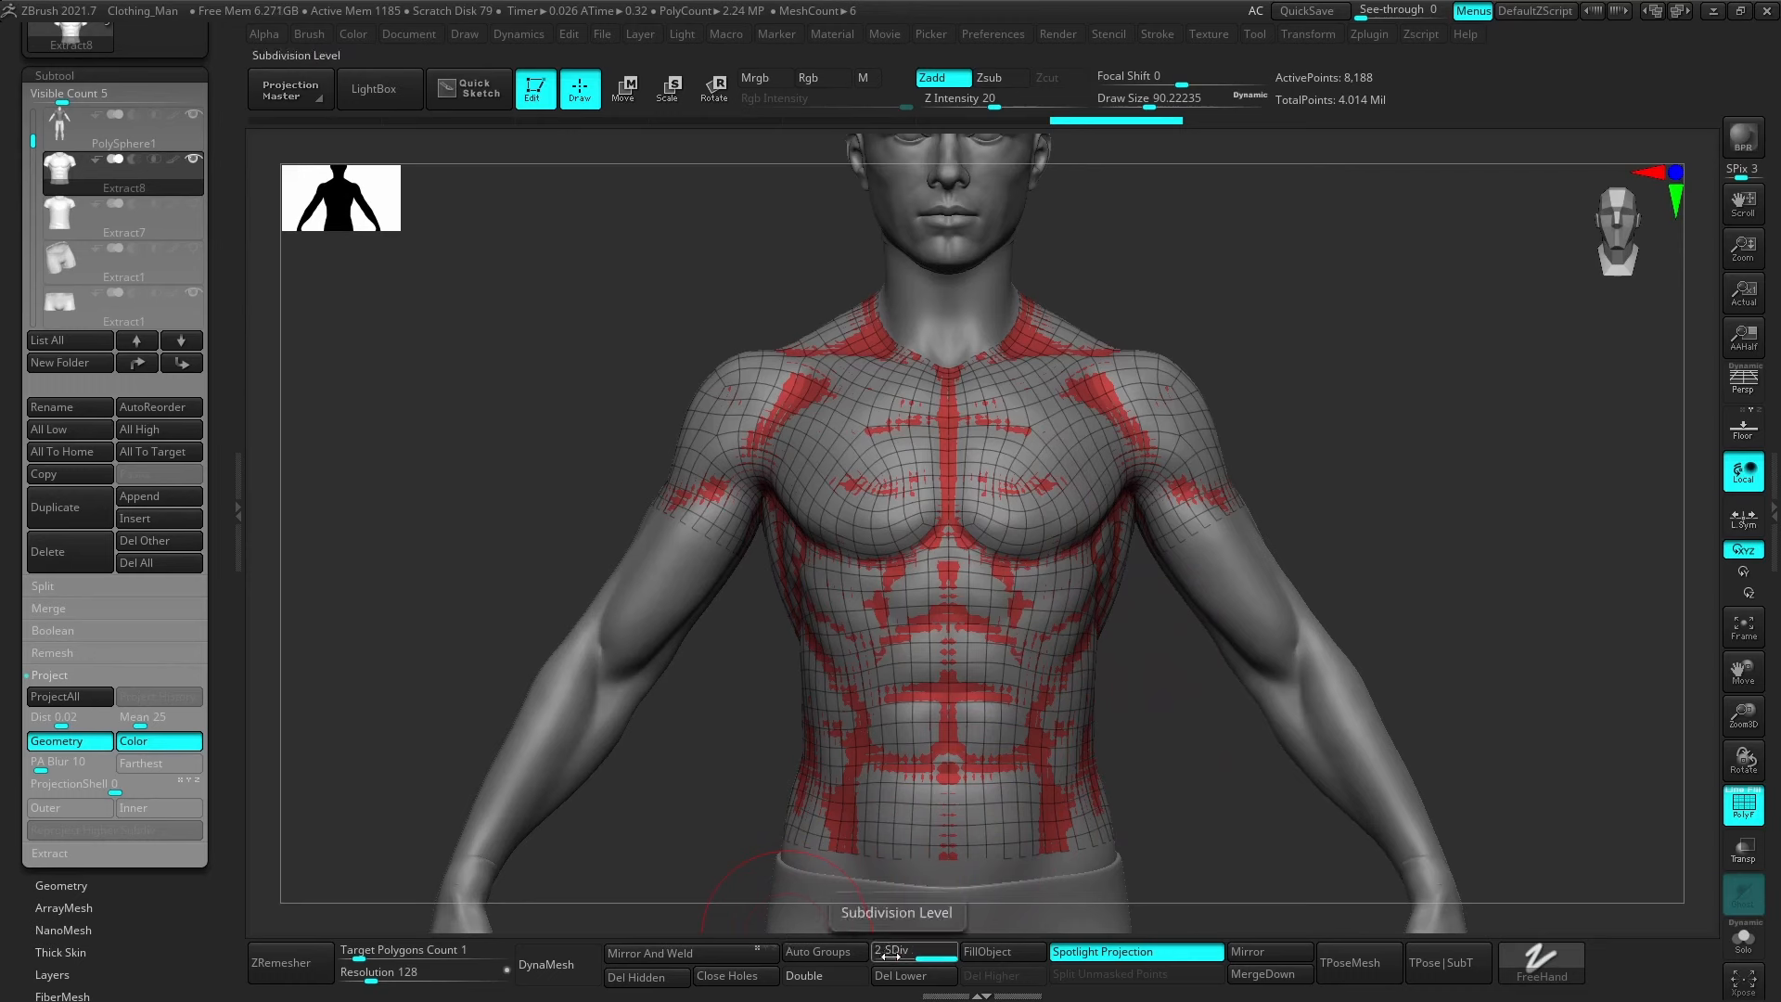
{"action": "key", "text": "ctrl+d"}
{"action": "key", "text": "ctrl+d"}
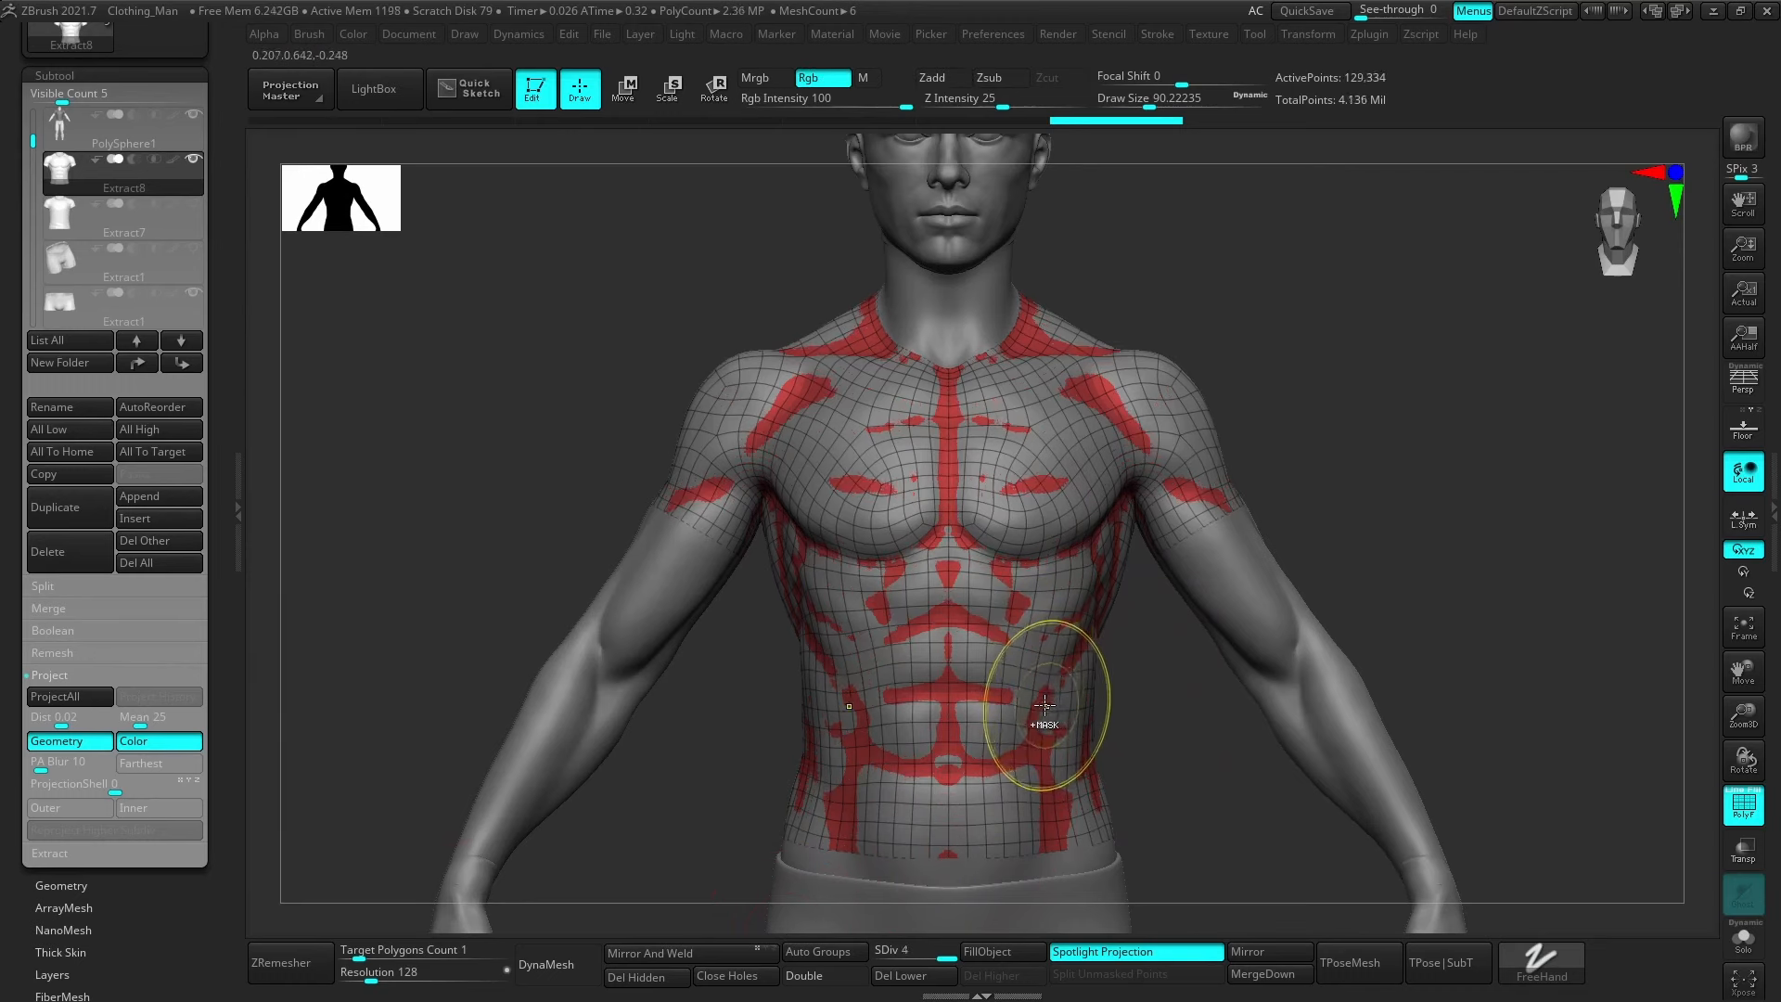
Inflate the torso mesh by 2, turn off its wireframe, and compare it with the uninflated version.
{"action": "left_click_drag", "start_coordinate": [172, 916], "coordinate": [120, 804]}
{"action": "left_click", "coordinate": [67, 819]}
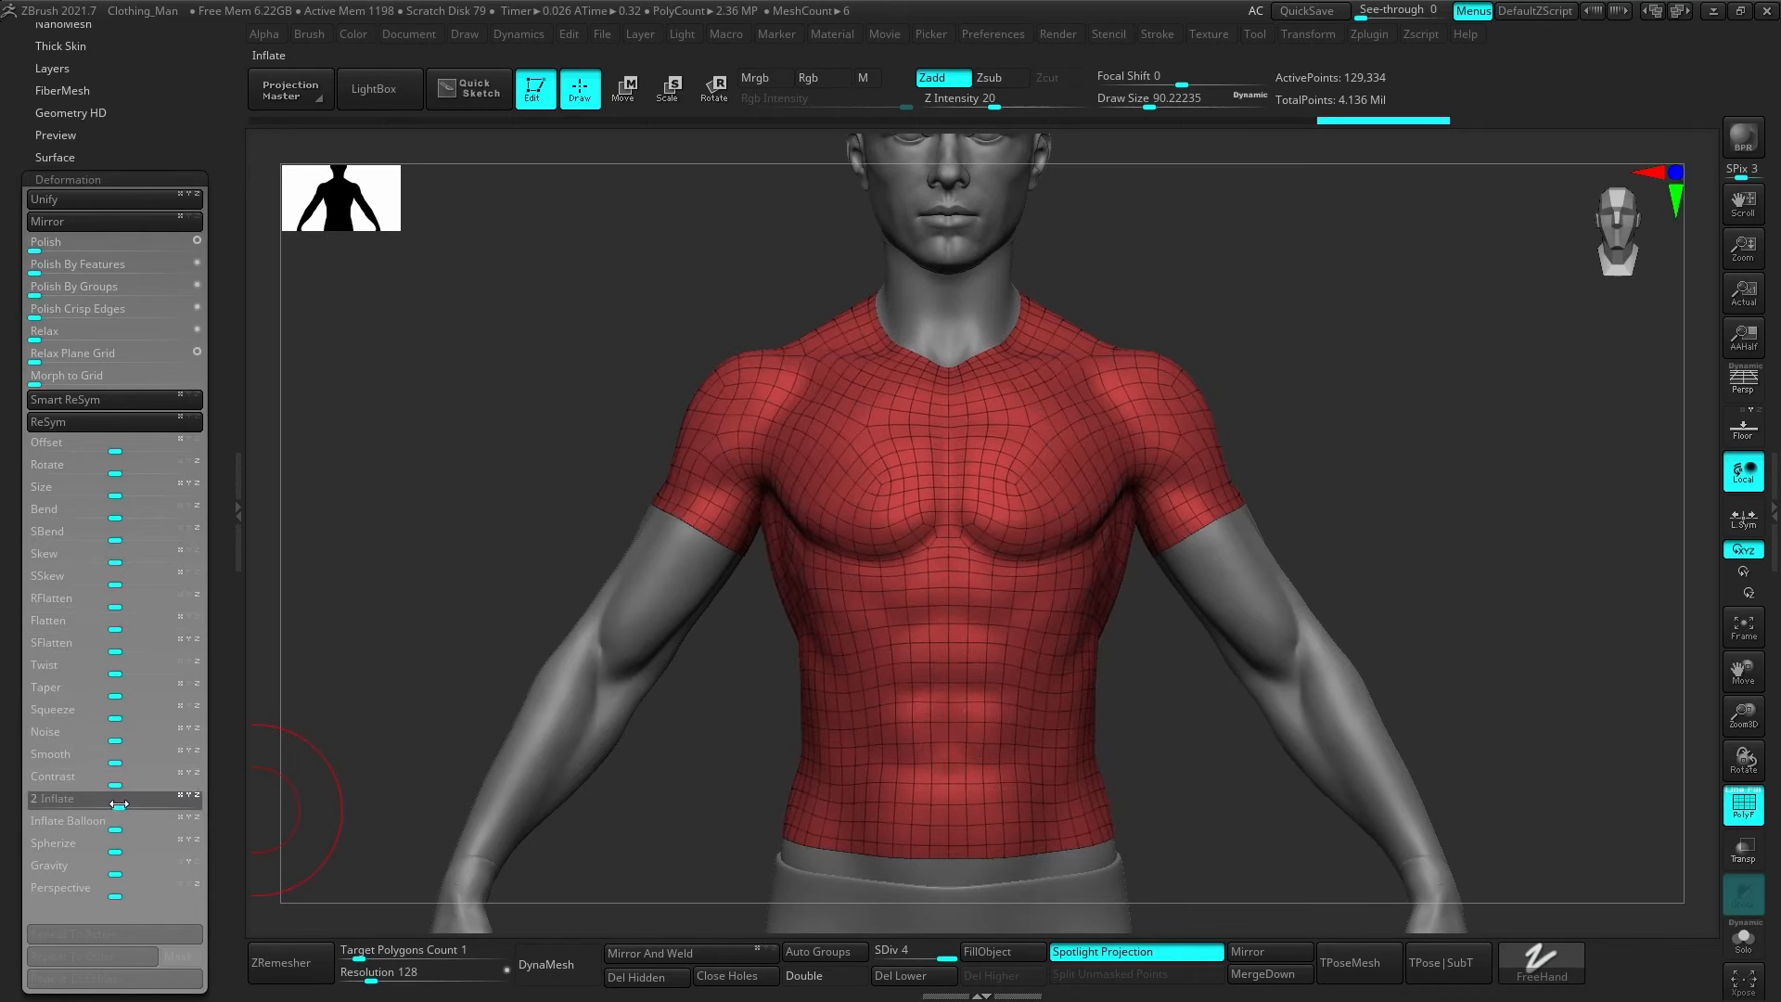
{"action": "key", "text": "shift+f"}
{"action": "right_click_drag", "start_coordinate": [1190, 530], "coordinate": [1216, 609], "text": "ctrl"}
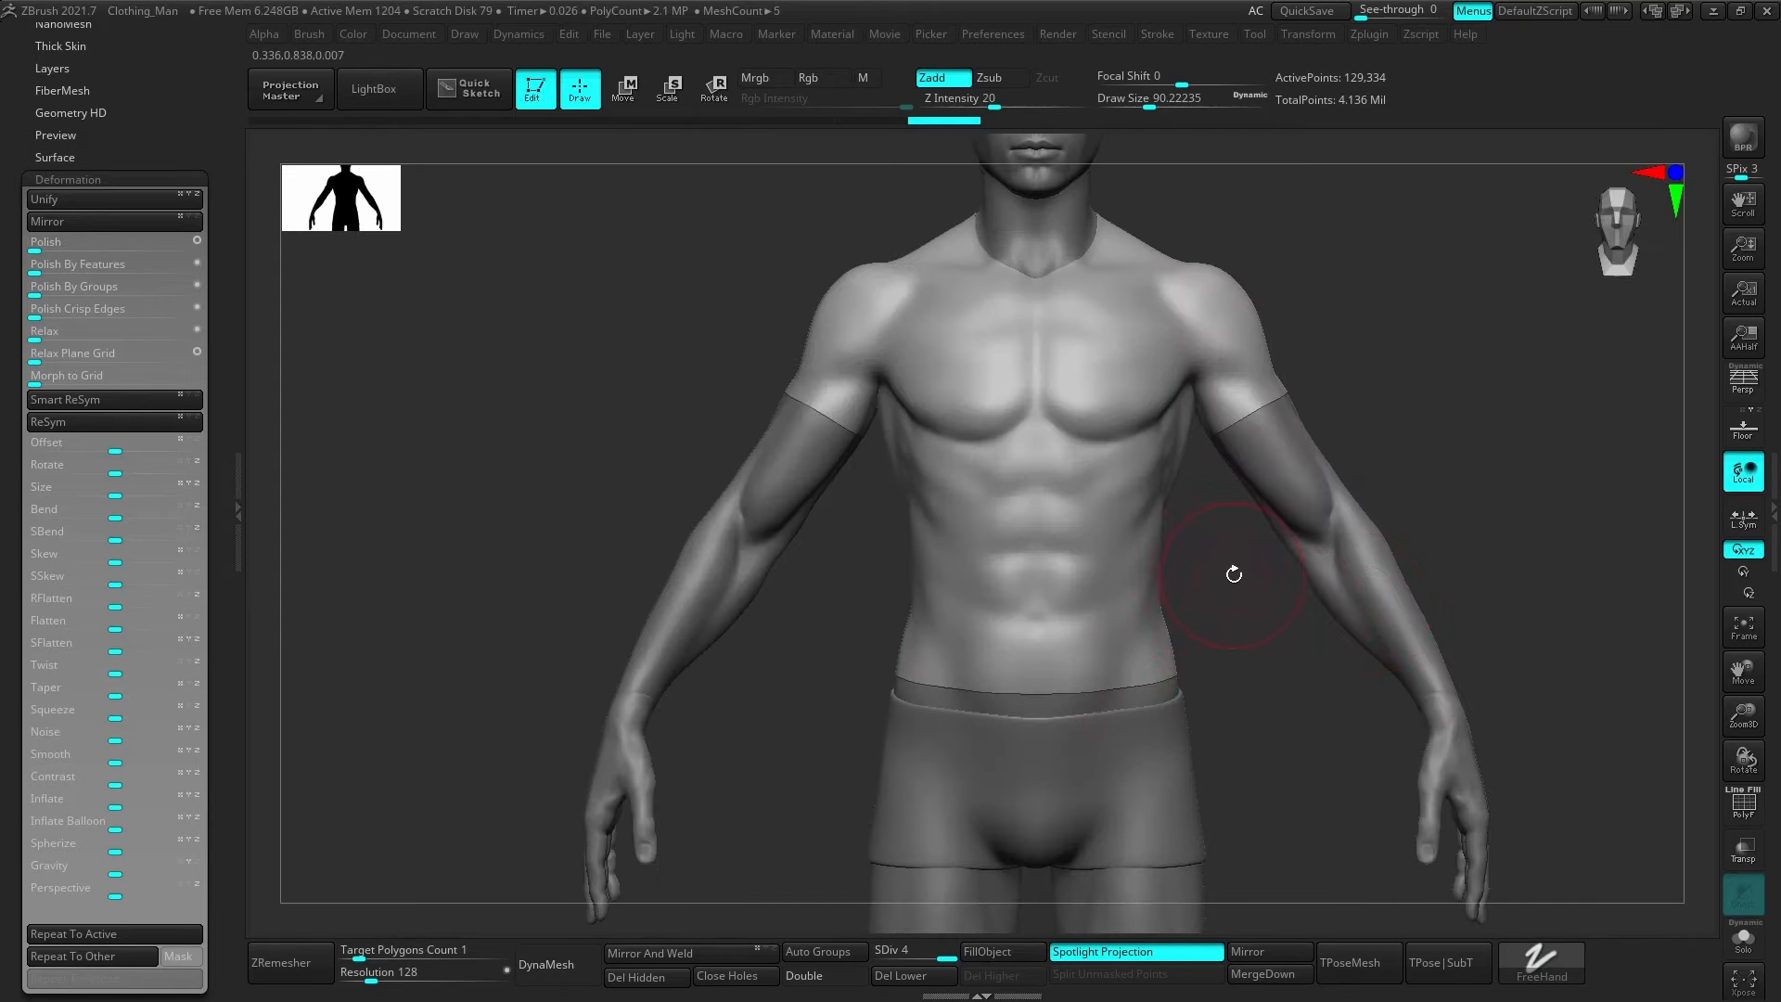
{"action": "key", "text": "ctrl+f"}
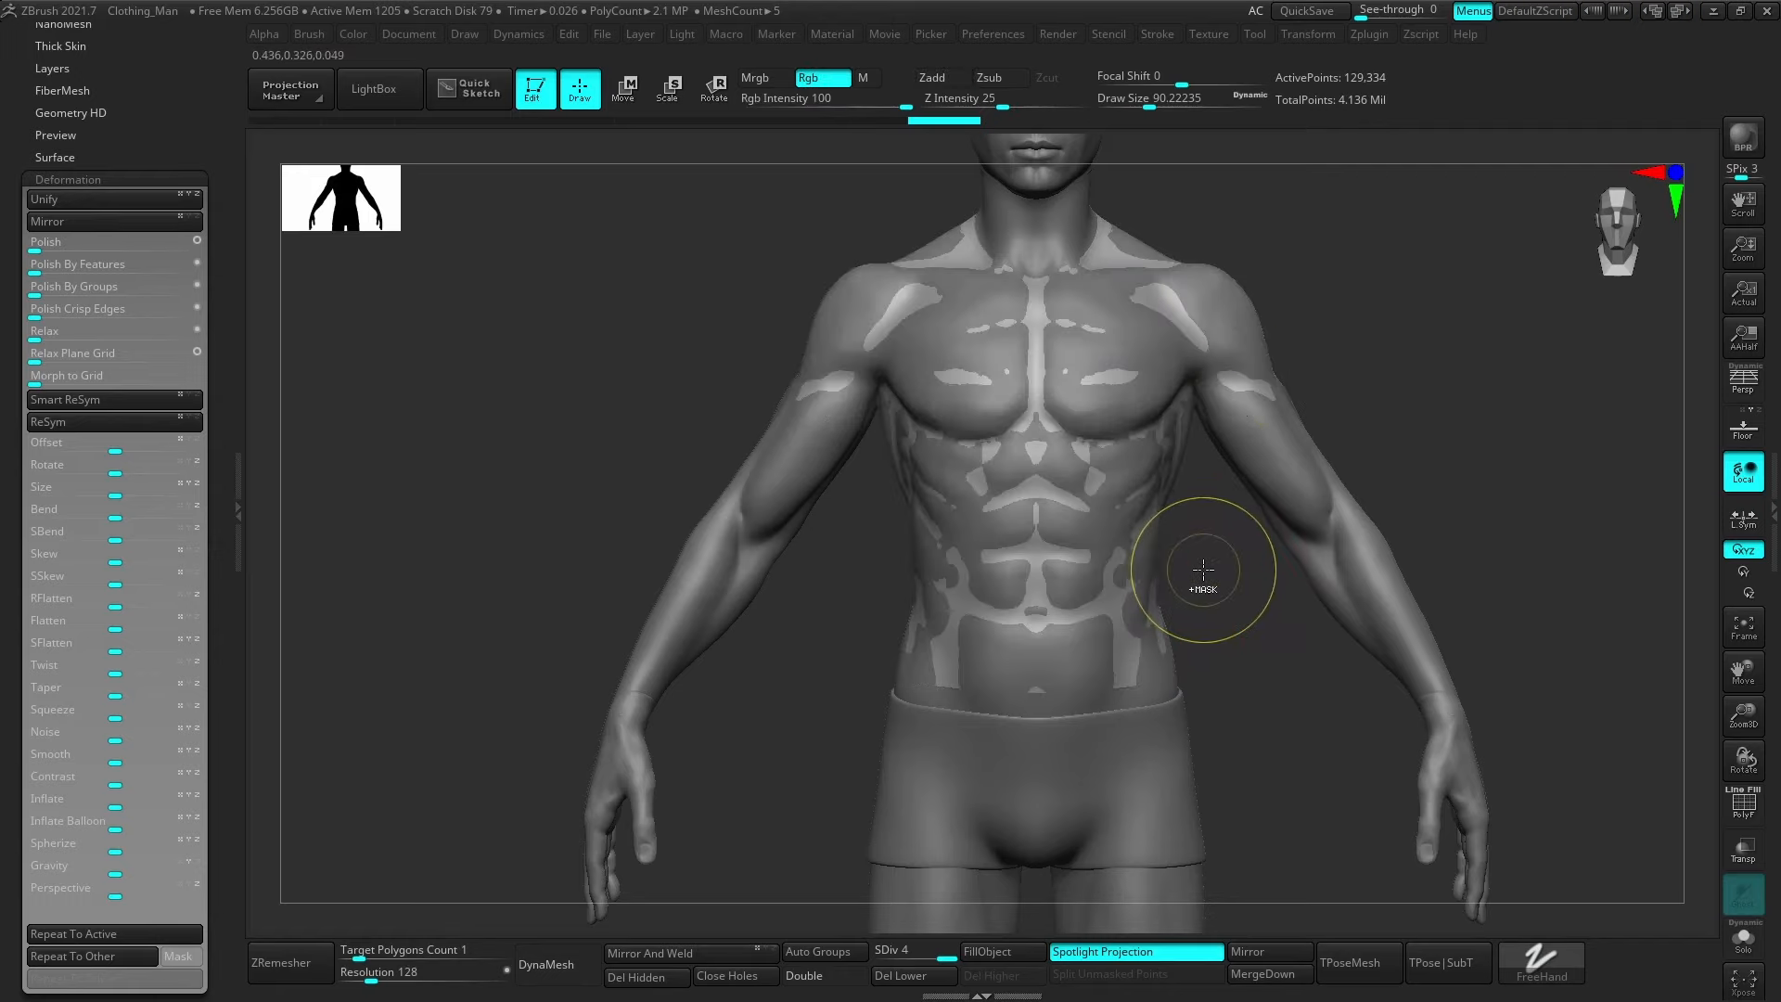
{"action": "key", "text": "ctrl+z"}
Lower the torso mesh to subdivision level 2 and switch to the Standard brush.
{"action": "left_click_drag", "start_coordinate": [927, 956], "coordinate": [914, 957]}
{"action": "key", "text": "b"}
{"action": "key", "text": "z"}
{"action": "key", "text": "p"}
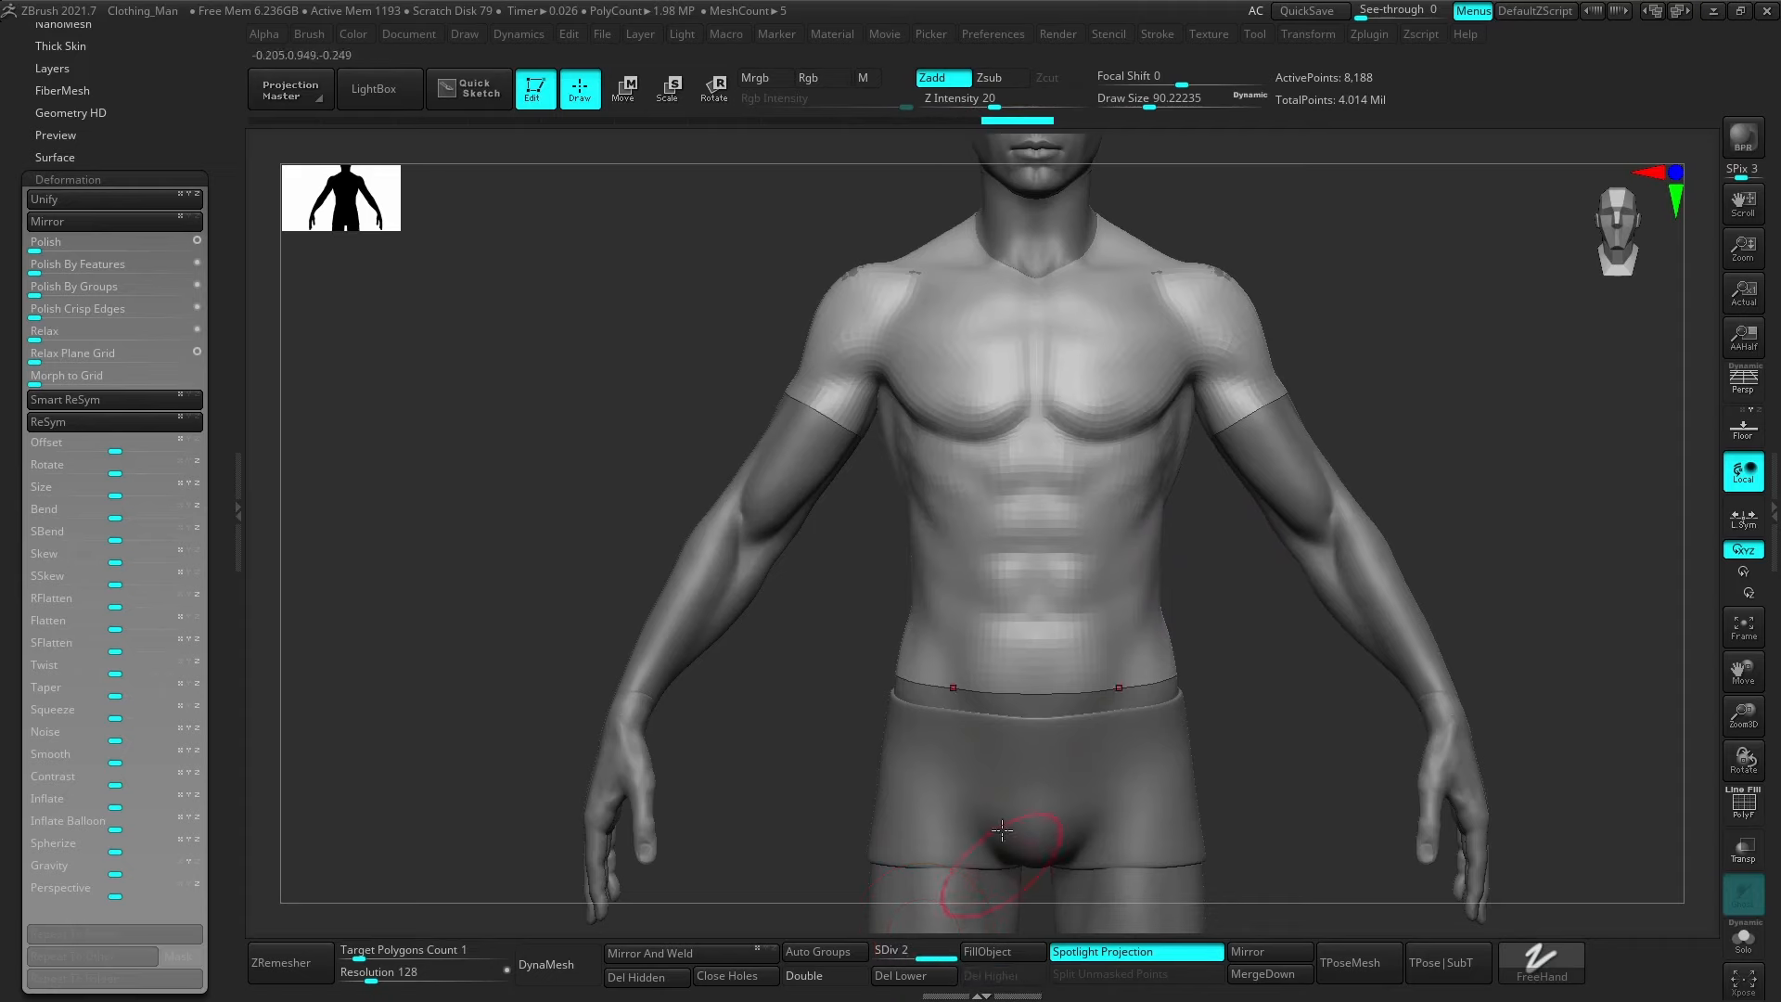
{"action": "key", "text": "b"}
{"action": "key", "text": "s"}
{"action": "key", "text": "t"}
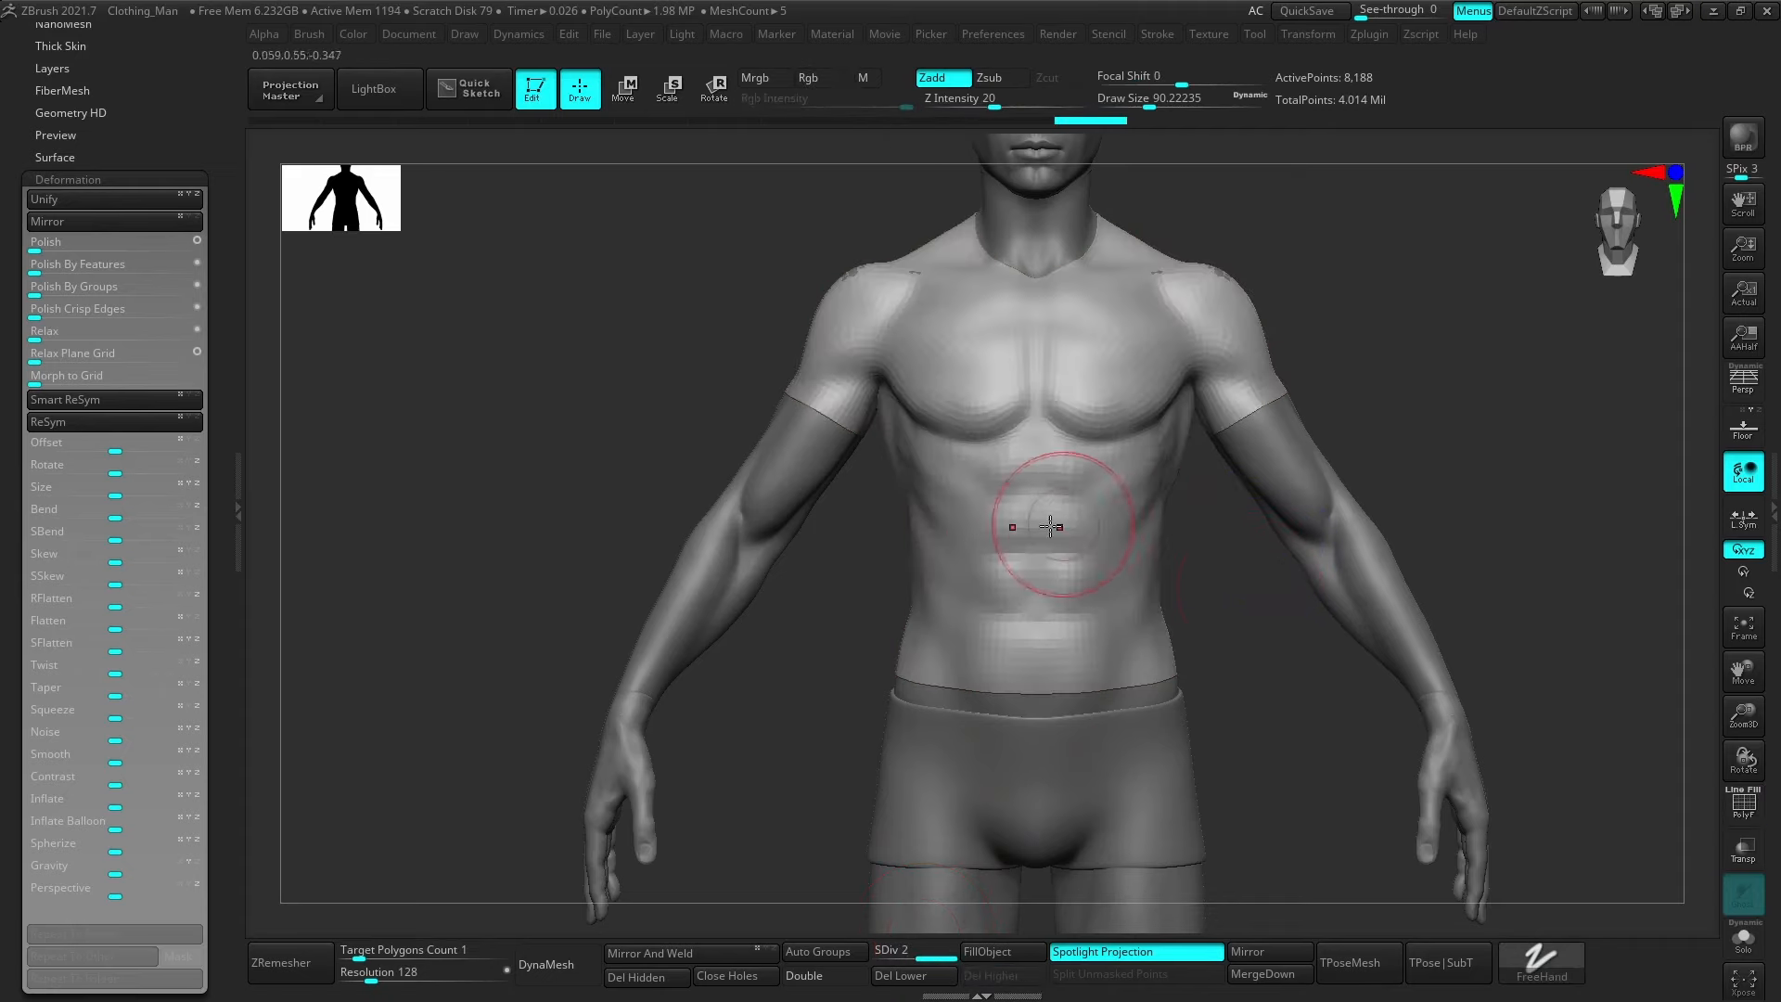
Mask the torso mesh above the waist with a softened edge, leaving the lower abdomen free, and switch to Move mode.
{"action": "left_click_drag", "start_coordinate": [1183, 575], "coordinate": [874, 842], "text": "ctrl"}
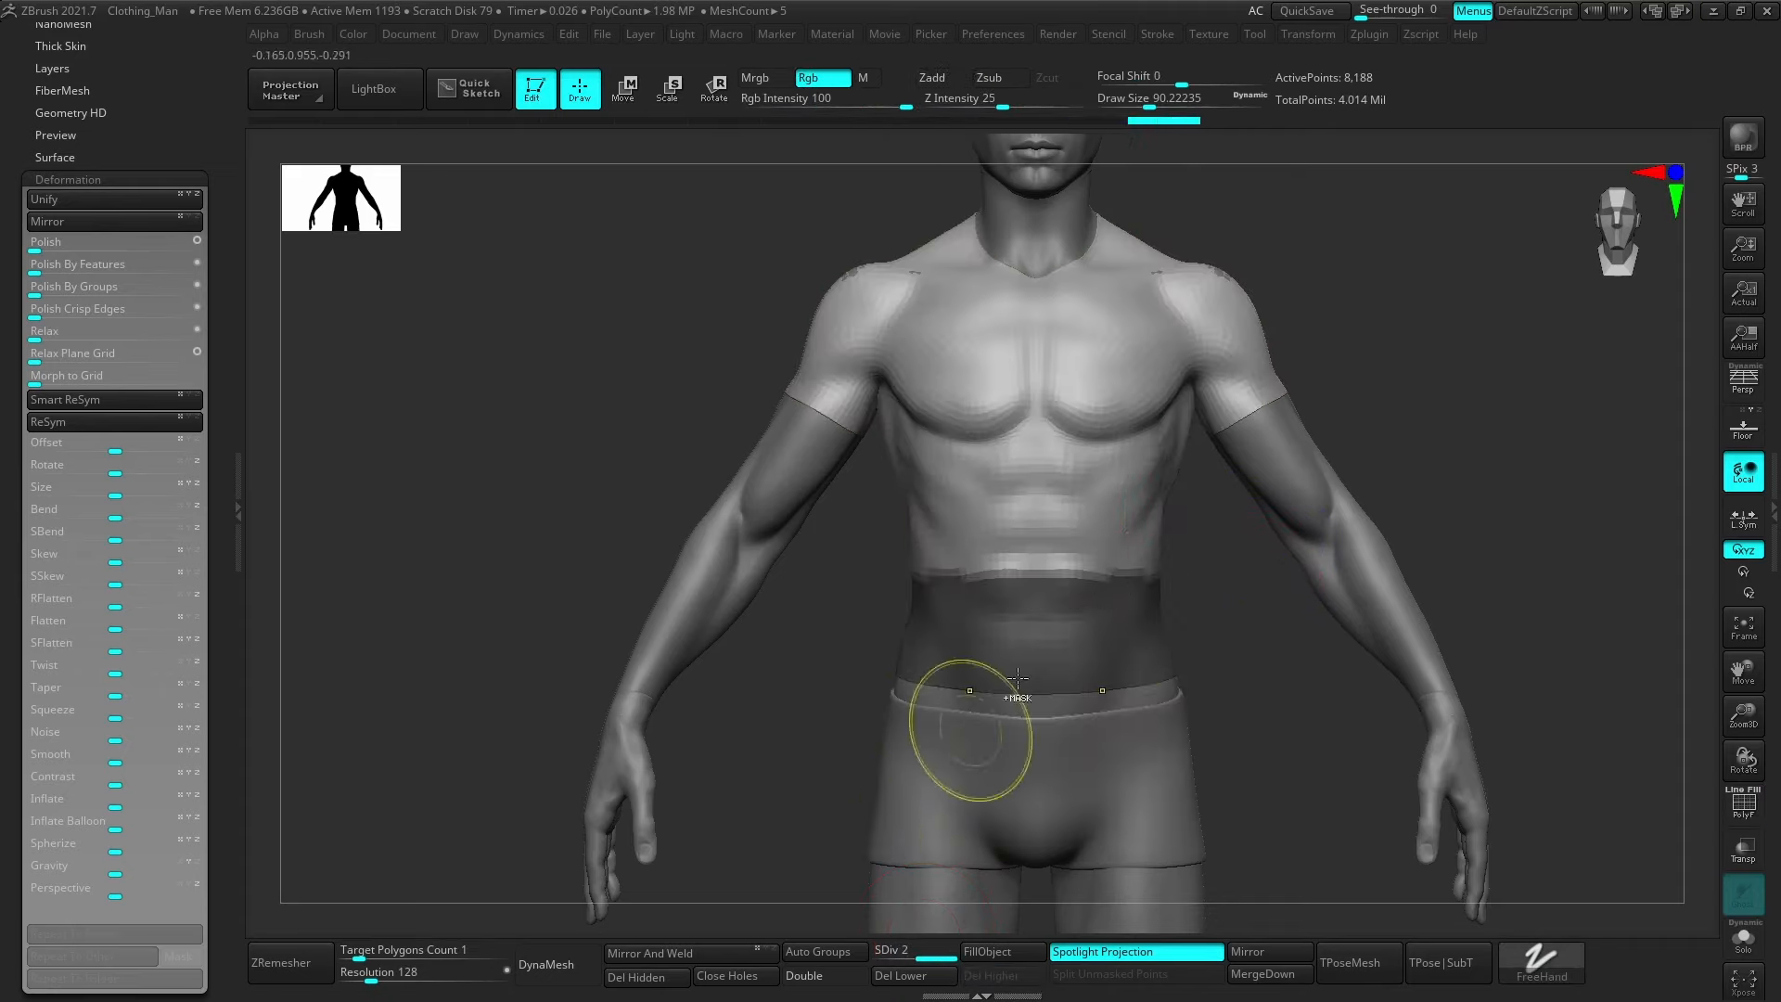
{"action": "left_click", "coordinate": [1237, 703], "text": "ctrl"}
{"action": "mouse_move", "coordinate": [1215, 644]}
{"action": "right_mouse_down"}
{"action": "mouse_move", "coordinate": [1137, 644]}
{"action": "mouse_move", "coordinate": [1205, 668]}
{"action": "right_mouse_up"}
{"action": "mouse_move", "coordinate": [1130, 537]}
{"action": "right_mouse_down", "text": "ctrl"}
{"action": "mouse_move", "coordinate": [1150, 679]}
{"action": "mouse_move", "coordinate": [1137, 551]}
{"action": "right_mouse_up", "text": "ctrl"}
{"action": "key", "text": "w"}
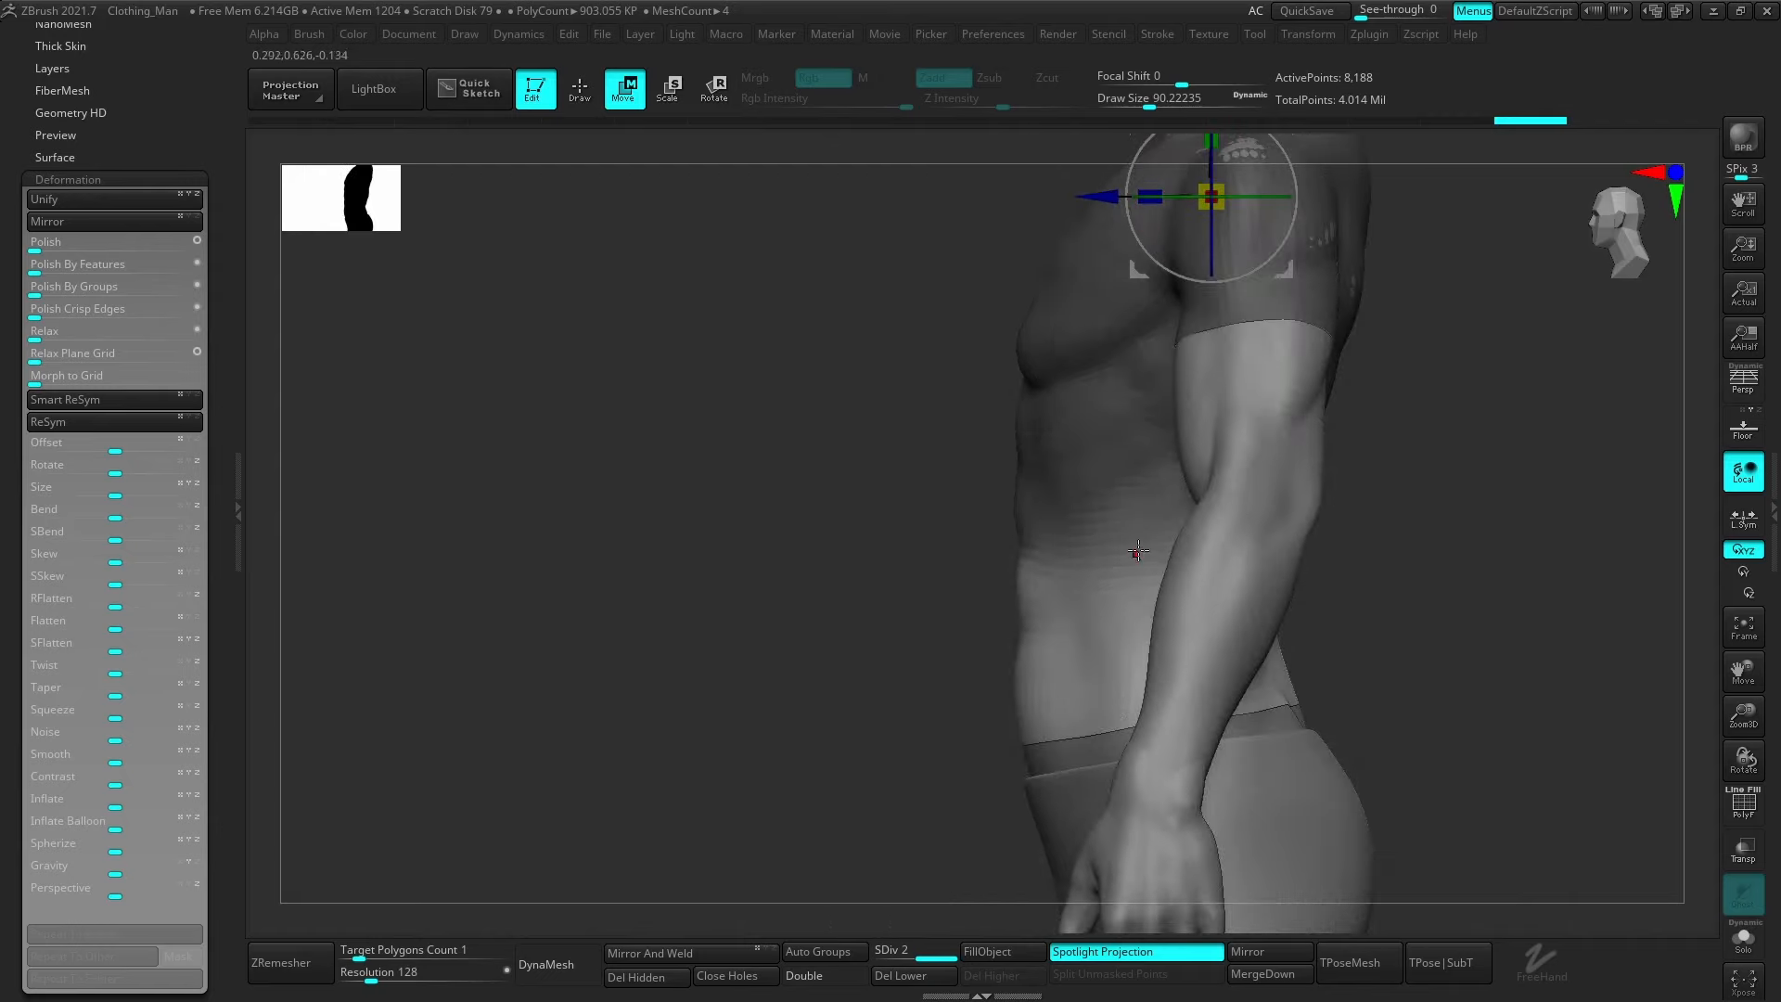
Place the gizmo at the side of the waist, adjust the unmasked lower section from the side, and clear the mask.
{"action": "left_click", "coordinate": [1142, 501]}
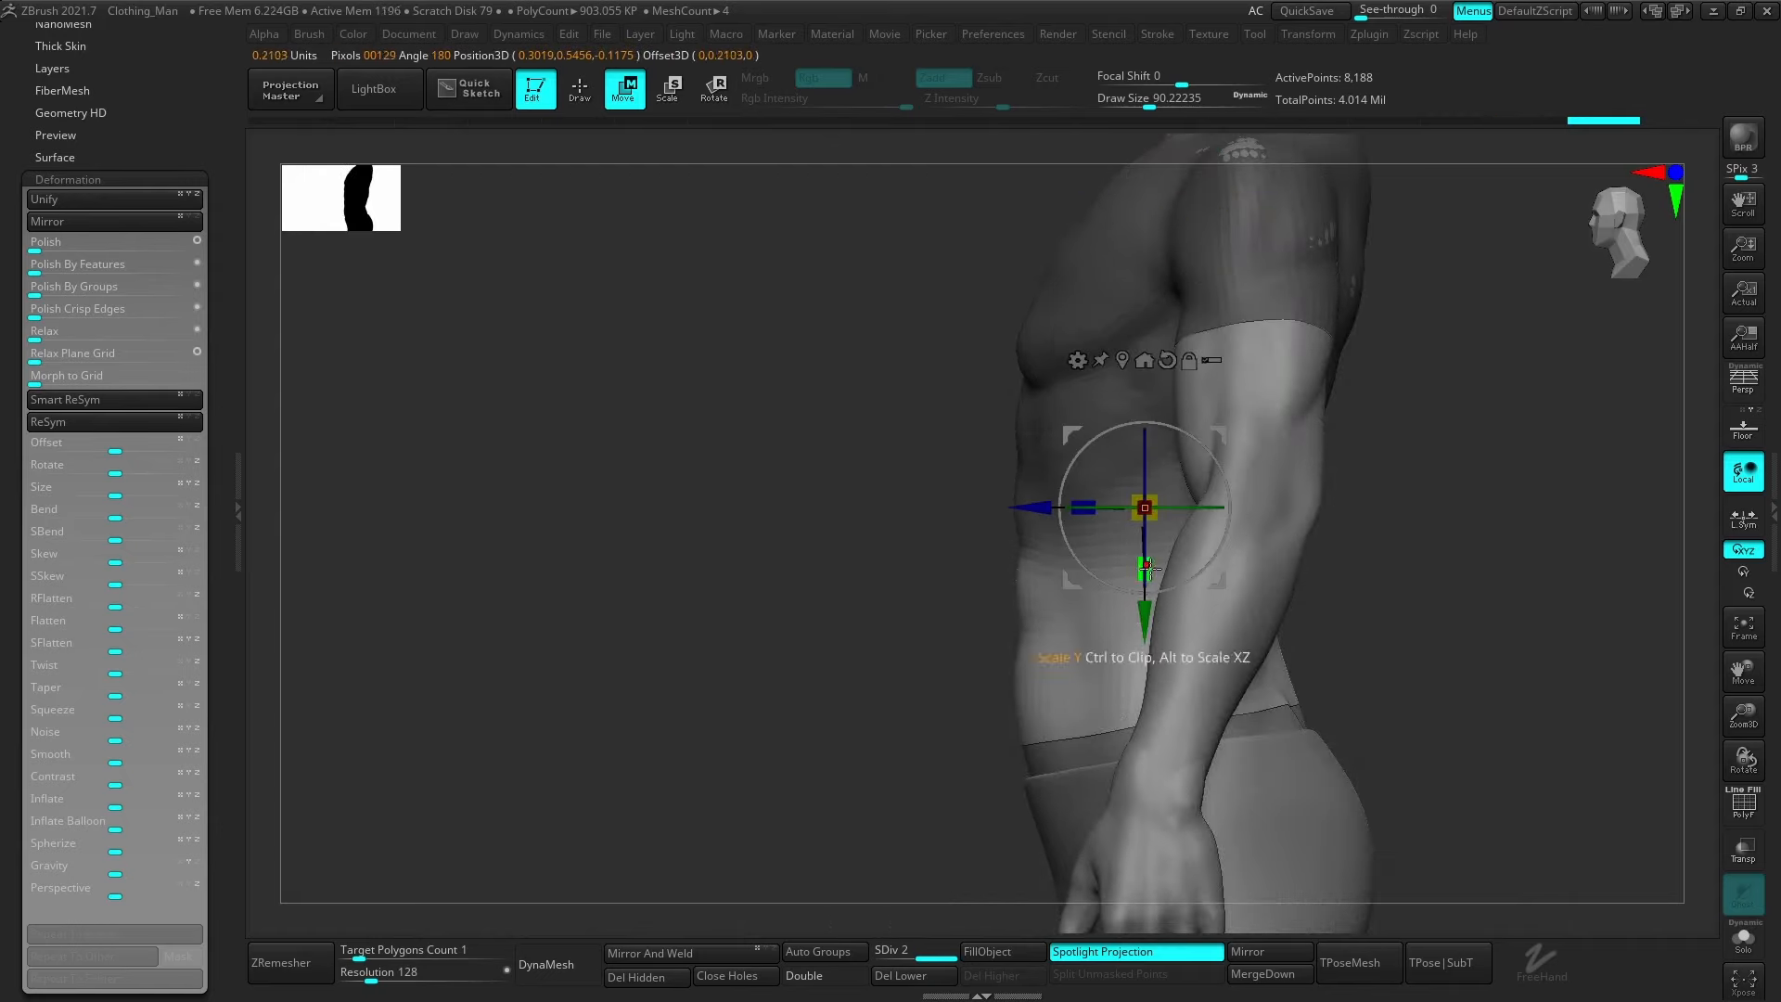
{"action": "left_click_drag", "start_coordinate": [1151, 569], "coordinate": [1200, 567]}
{"action": "left_click_drag", "start_coordinate": [1093, 519], "coordinate": [1089, 519]}
{"action": "left_click_drag", "start_coordinate": [1209, 580], "coordinate": [1195, 571]}
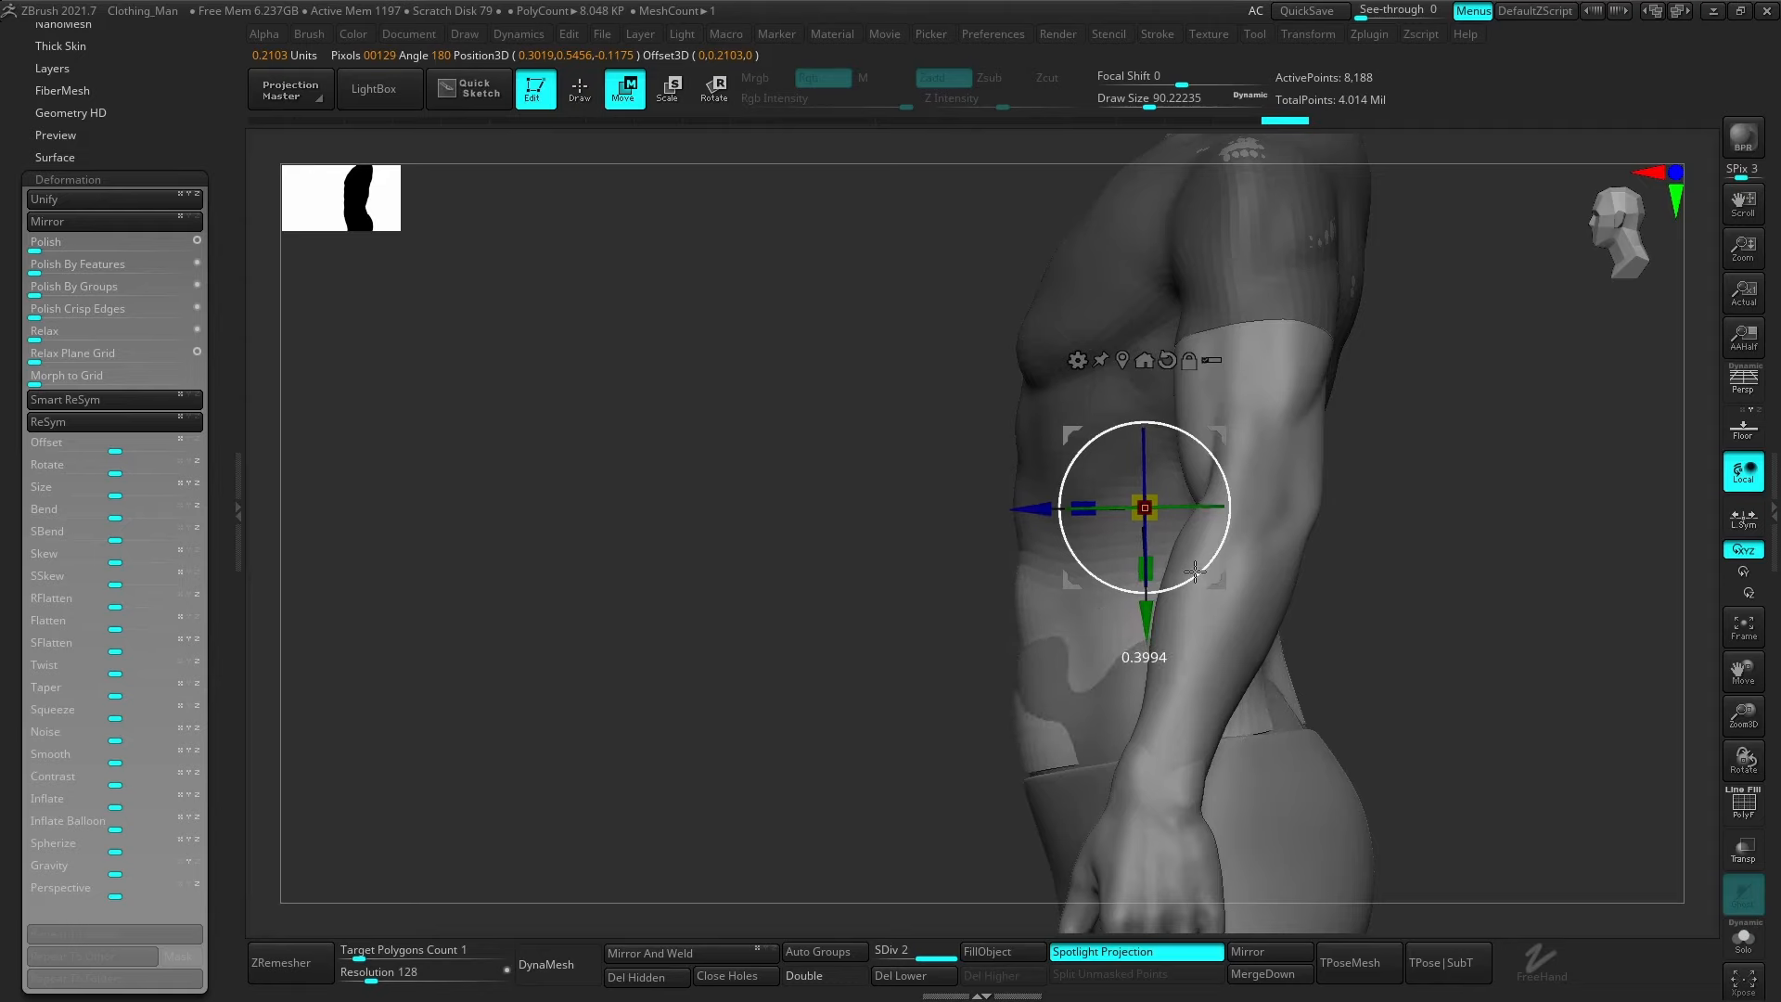
{"action": "right_click_drag", "start_coordinate": [1197, 575], "coordinate": [1280, 696]}
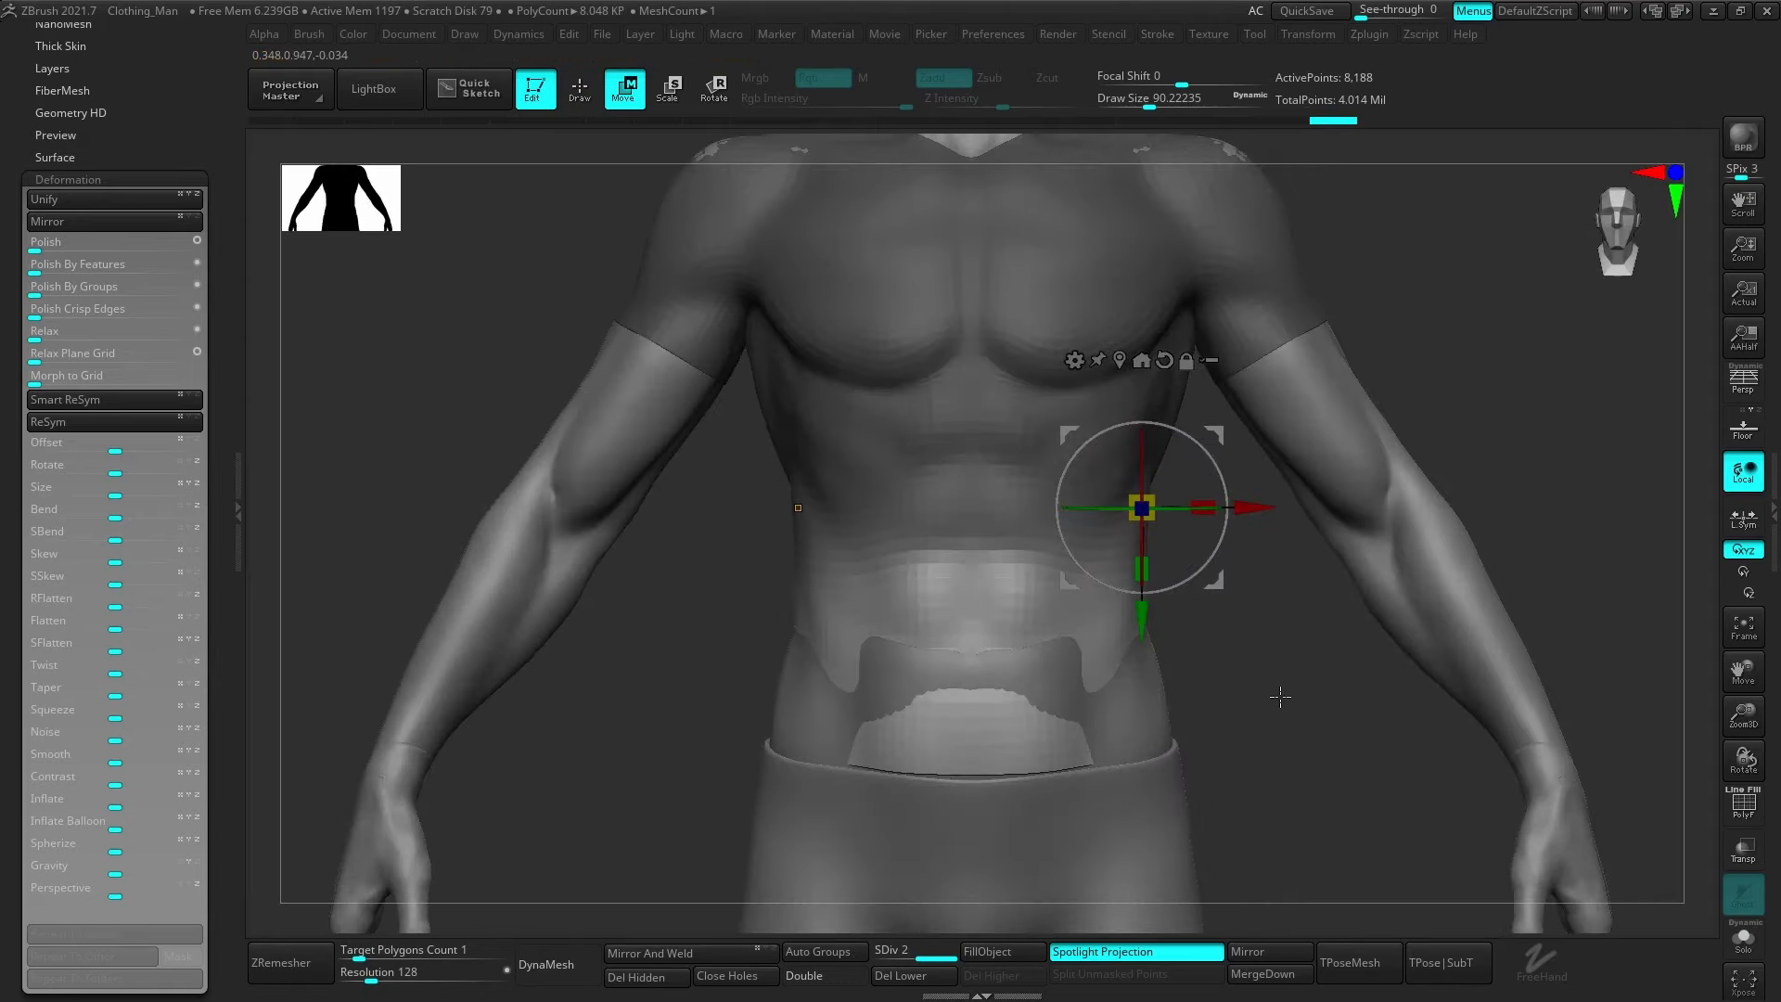
{"action": "left_click_drag", "start_coordinate": [1280, 696], "coordinate": [1257, 690], "text": "ctrl"}
Project the torso mesh onto the body again with ProjectAll at distance 0.02 and inspect it in isolation.
{"action": "right_click_drag", "start_coordinate": [1191, 654], "coordinate": [1184, 360], "text": "alt"}
{"action": "right_click_drag", "start_coordinate": [1145, 679], "coordinate": [1150, 839], "text": "alt"}
{"action": "left_click_drag", "start_coordinate": [147, 77], "coordinate": [146, 304]}
{"action": "left_click", "coordinate": [80, 187]}
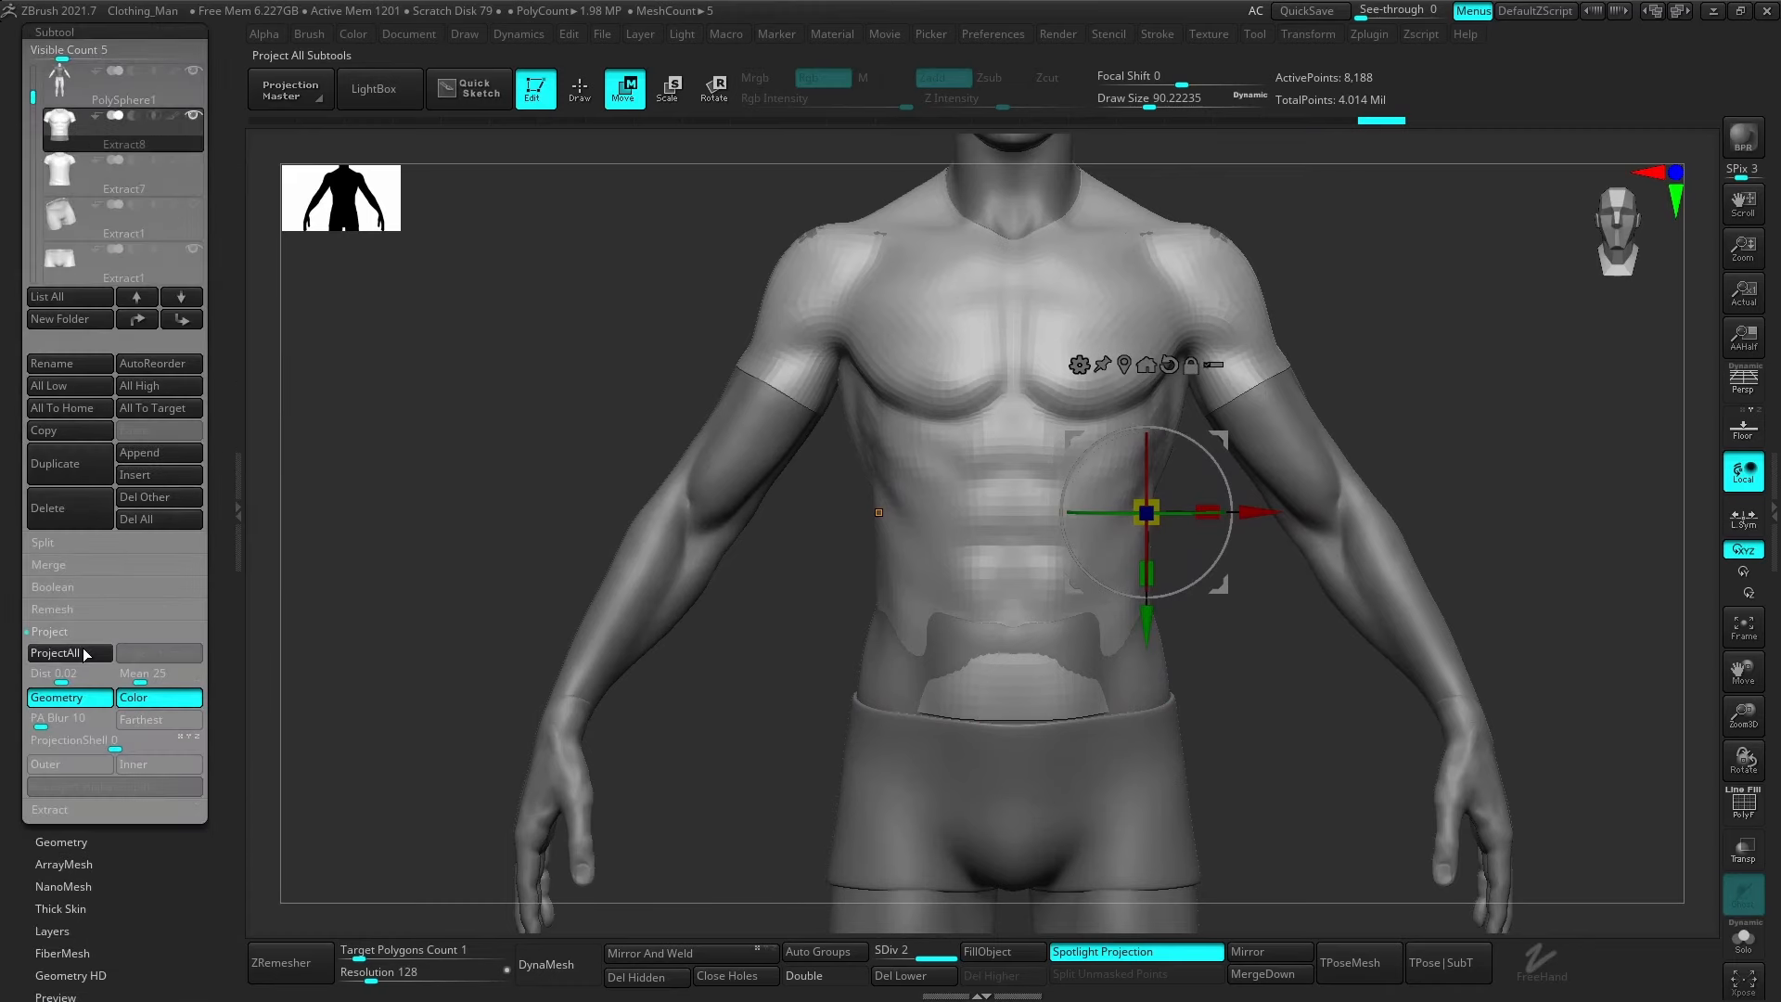
{"action": "left_click", "coordinate": [69, 653]}
{"action": "left_click", "coordinate": [1744, 939]}
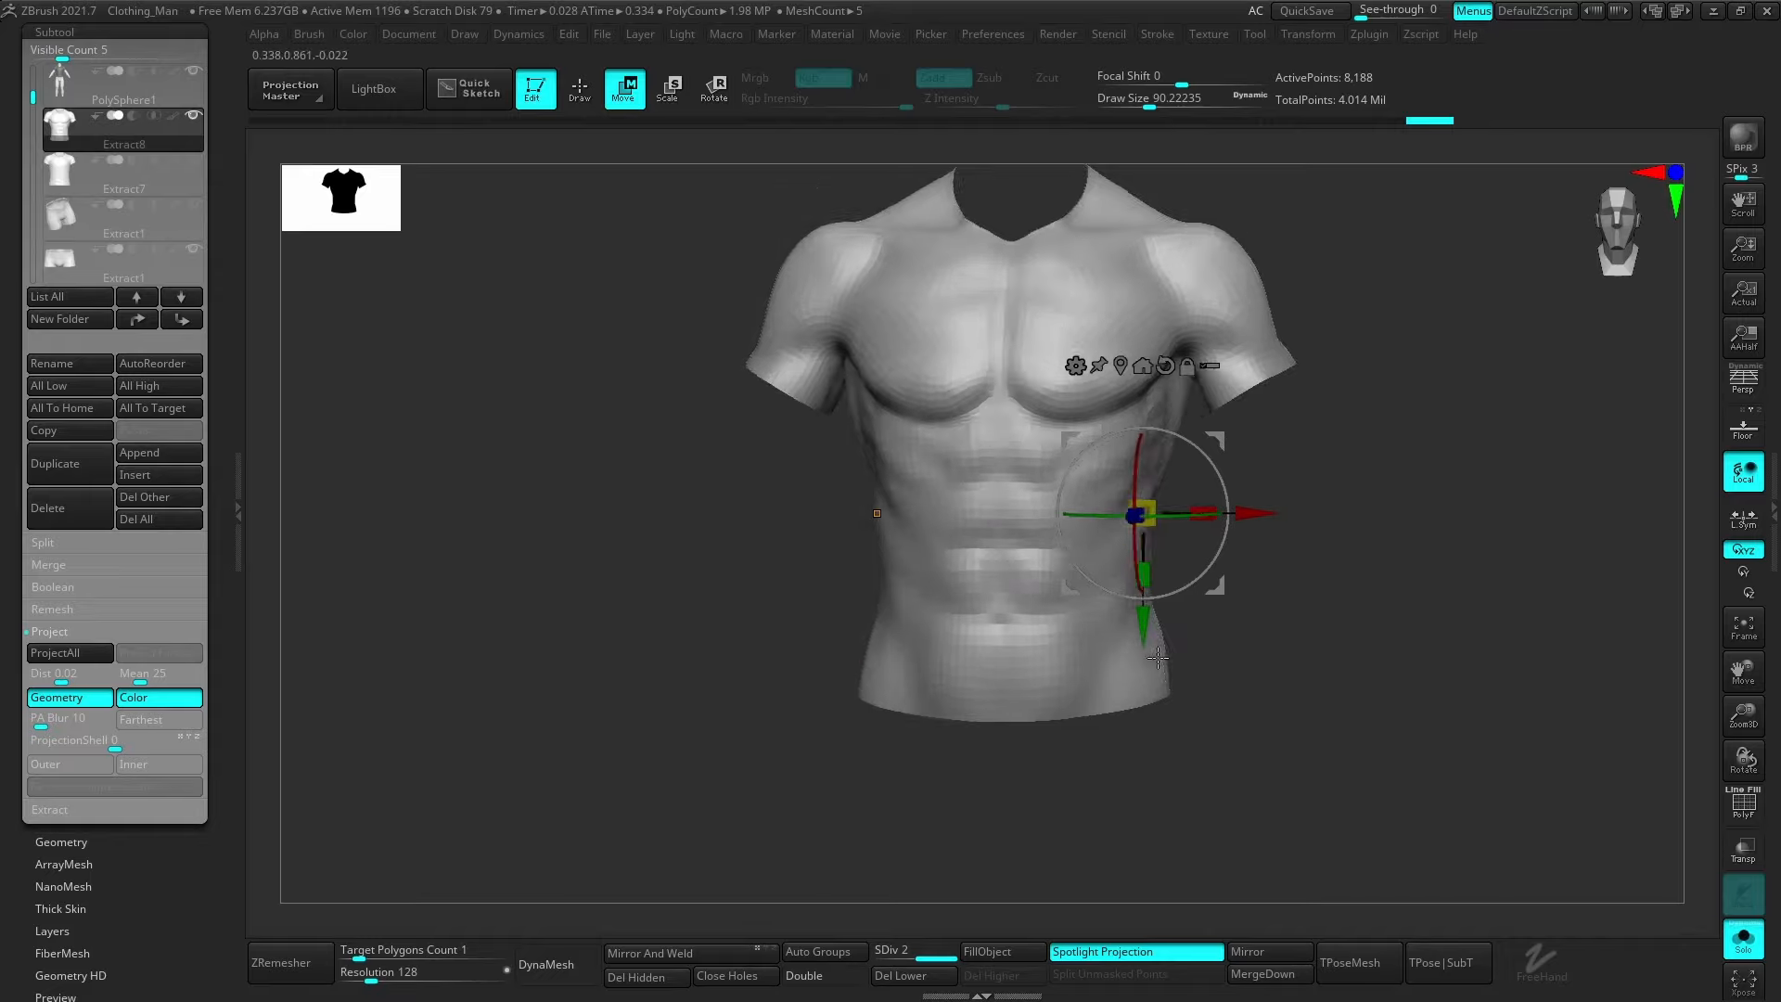
{"action": "left_click_drag", "start_coordinate": [1373, 705], "coordinate": [1153, 761]}
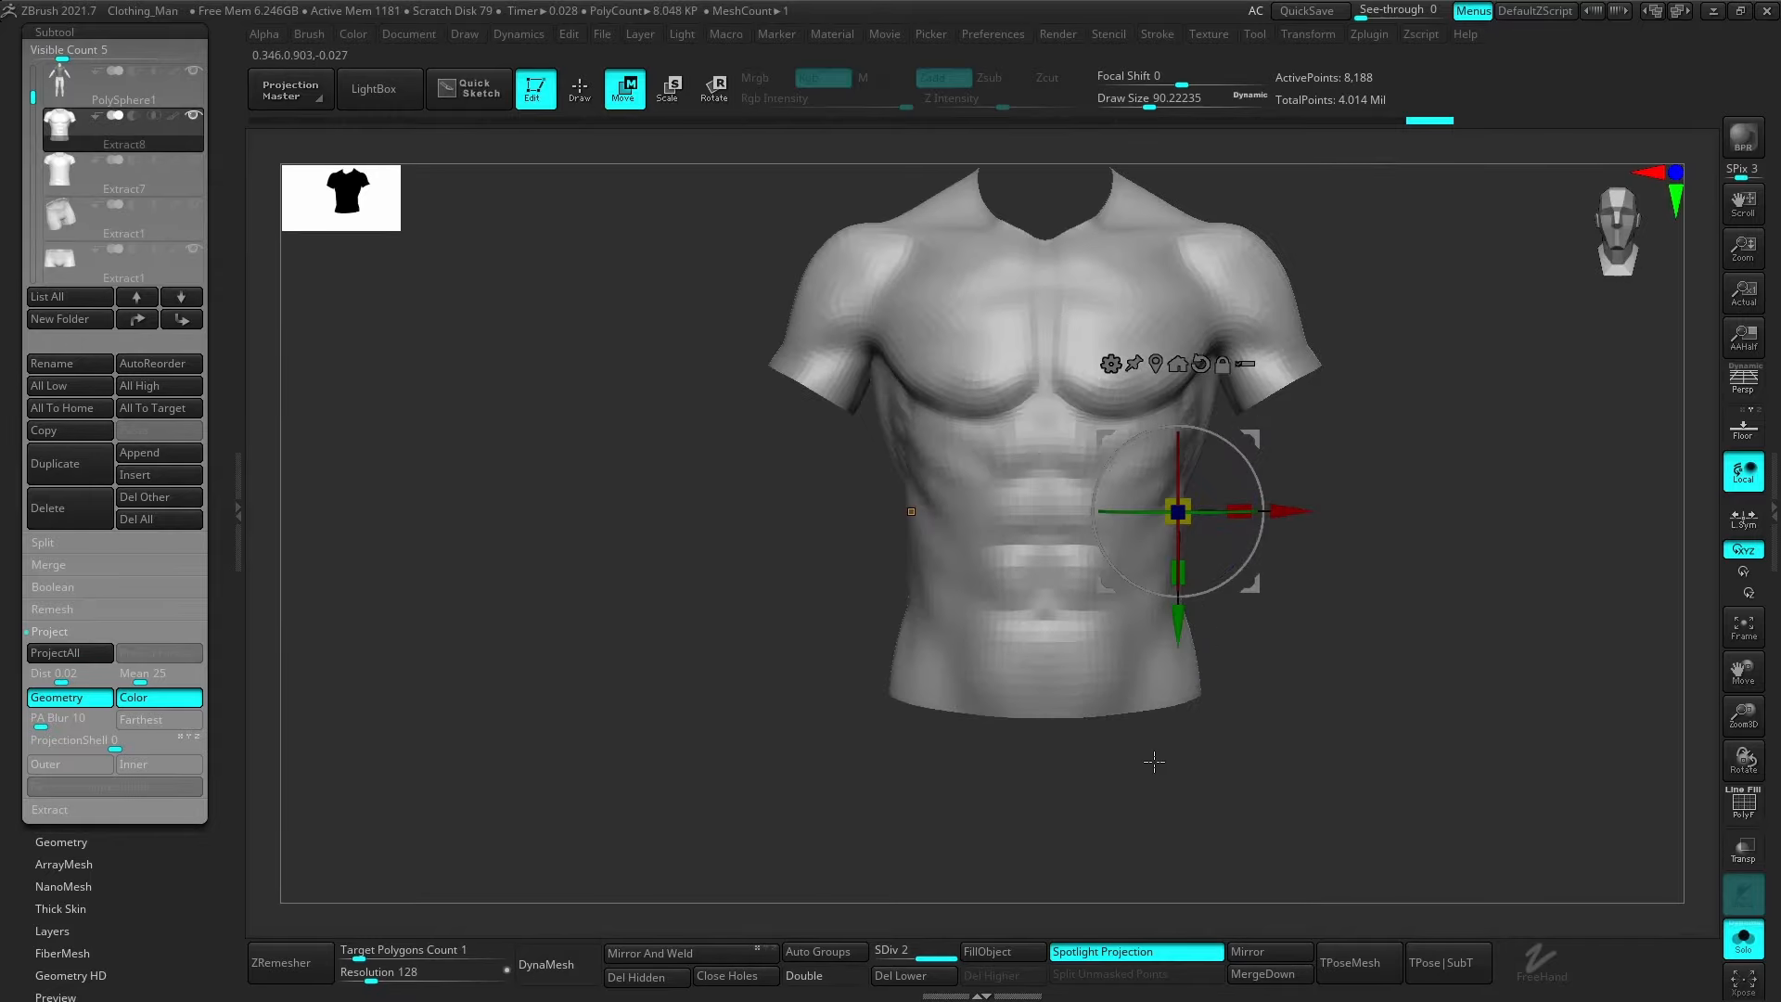
{"action": "left_click", "coordinate": [1742, 941]}
Undo the last change to the torso mesh and return to Draw mode.
{"action": "mouse_move", "coordinate": [1113, 681]}
{"action": "left_mouse_down"}
{"action": "mouse_move", "coordinate": [1216, 678]}
{"action": "mouse_move", "coordinate": [1160, 686]}
{"action": "mouse_move", "coordinate": [1217, 705]}
{"action": "mouse_move", "coordinate": [1171, 691]}
{"action": "left_mouse_up"}
{"action": "key", "text": "ctrl+z"}
{"action": "mouse_move", "coordinate": [1176, 696]}
{"action": "right_mouse_down"}
{"action": "mouse_move", "coordinate": [1195, 728]}
{"action": "mouse_move", "coordinate": [1185, 672]}
{"action": "right_mouse_up"}
{"action": "key", "text": "q"}
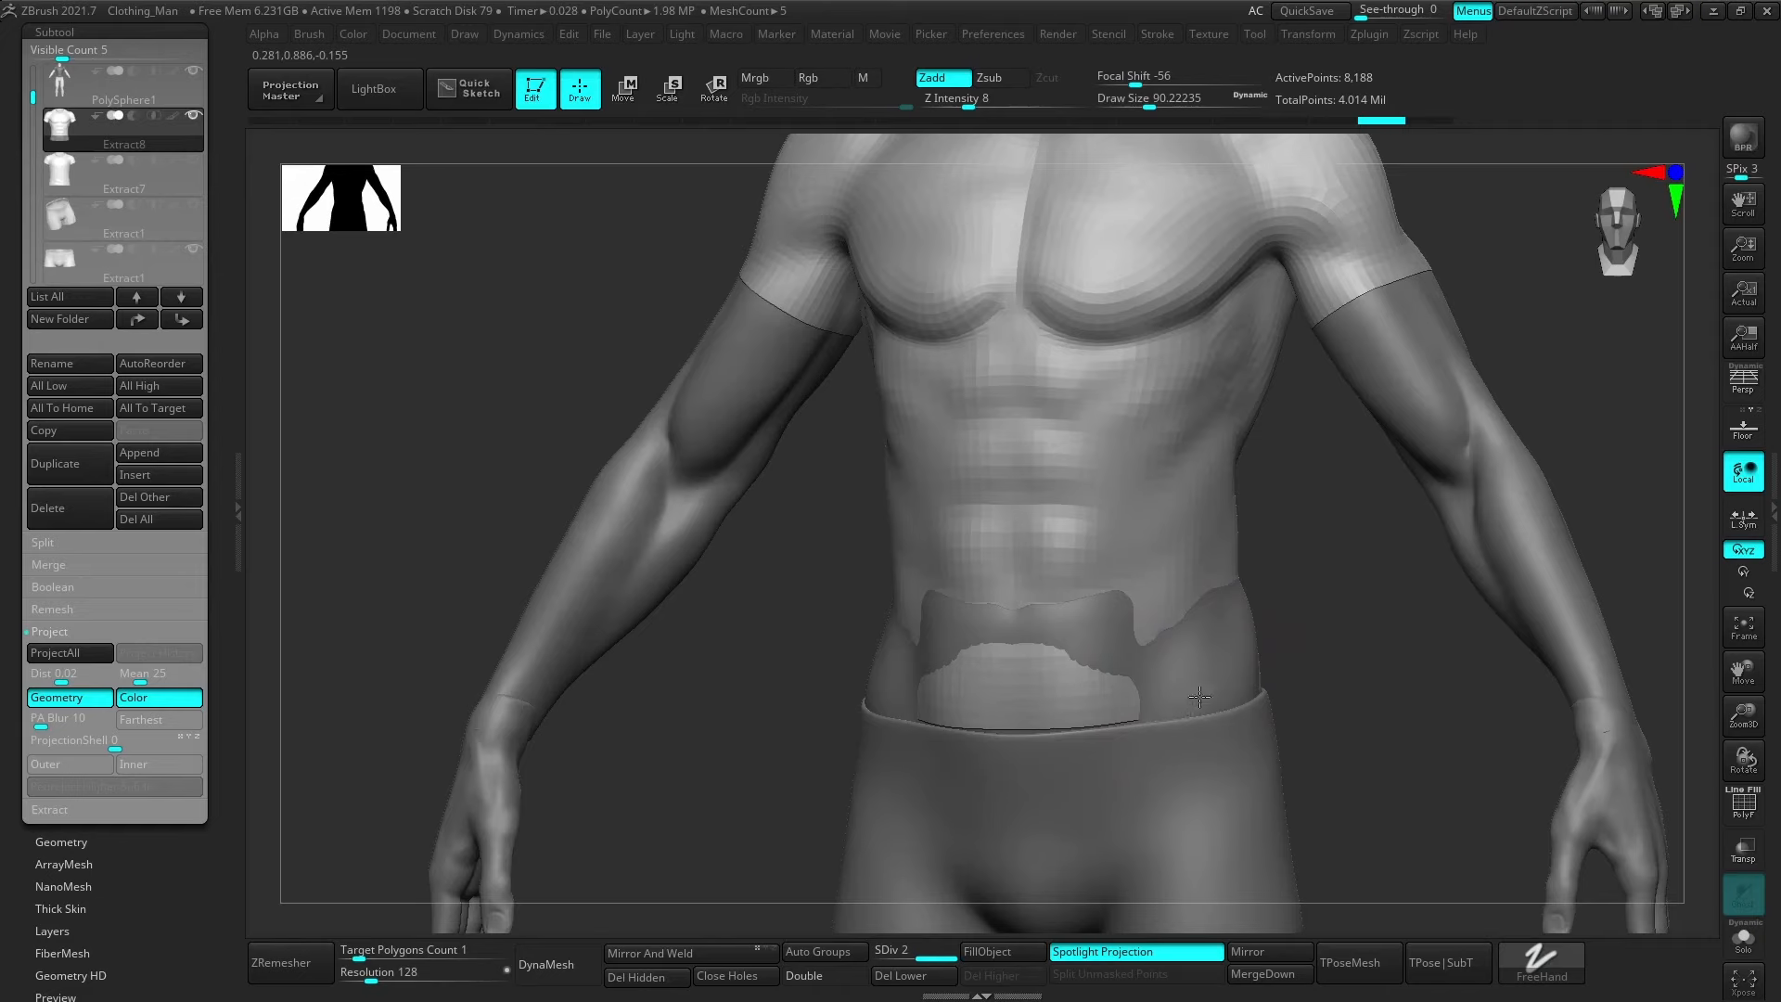
Compare the torso mesh with the body and smooth the uneven patch on the side of its lower hem.
{"action": "left_click", "coordinate": [1742, 940]}
{"action": "right_click_drag", "start_coordinate": [1131, 670], "coordinate": [1187, 670]}
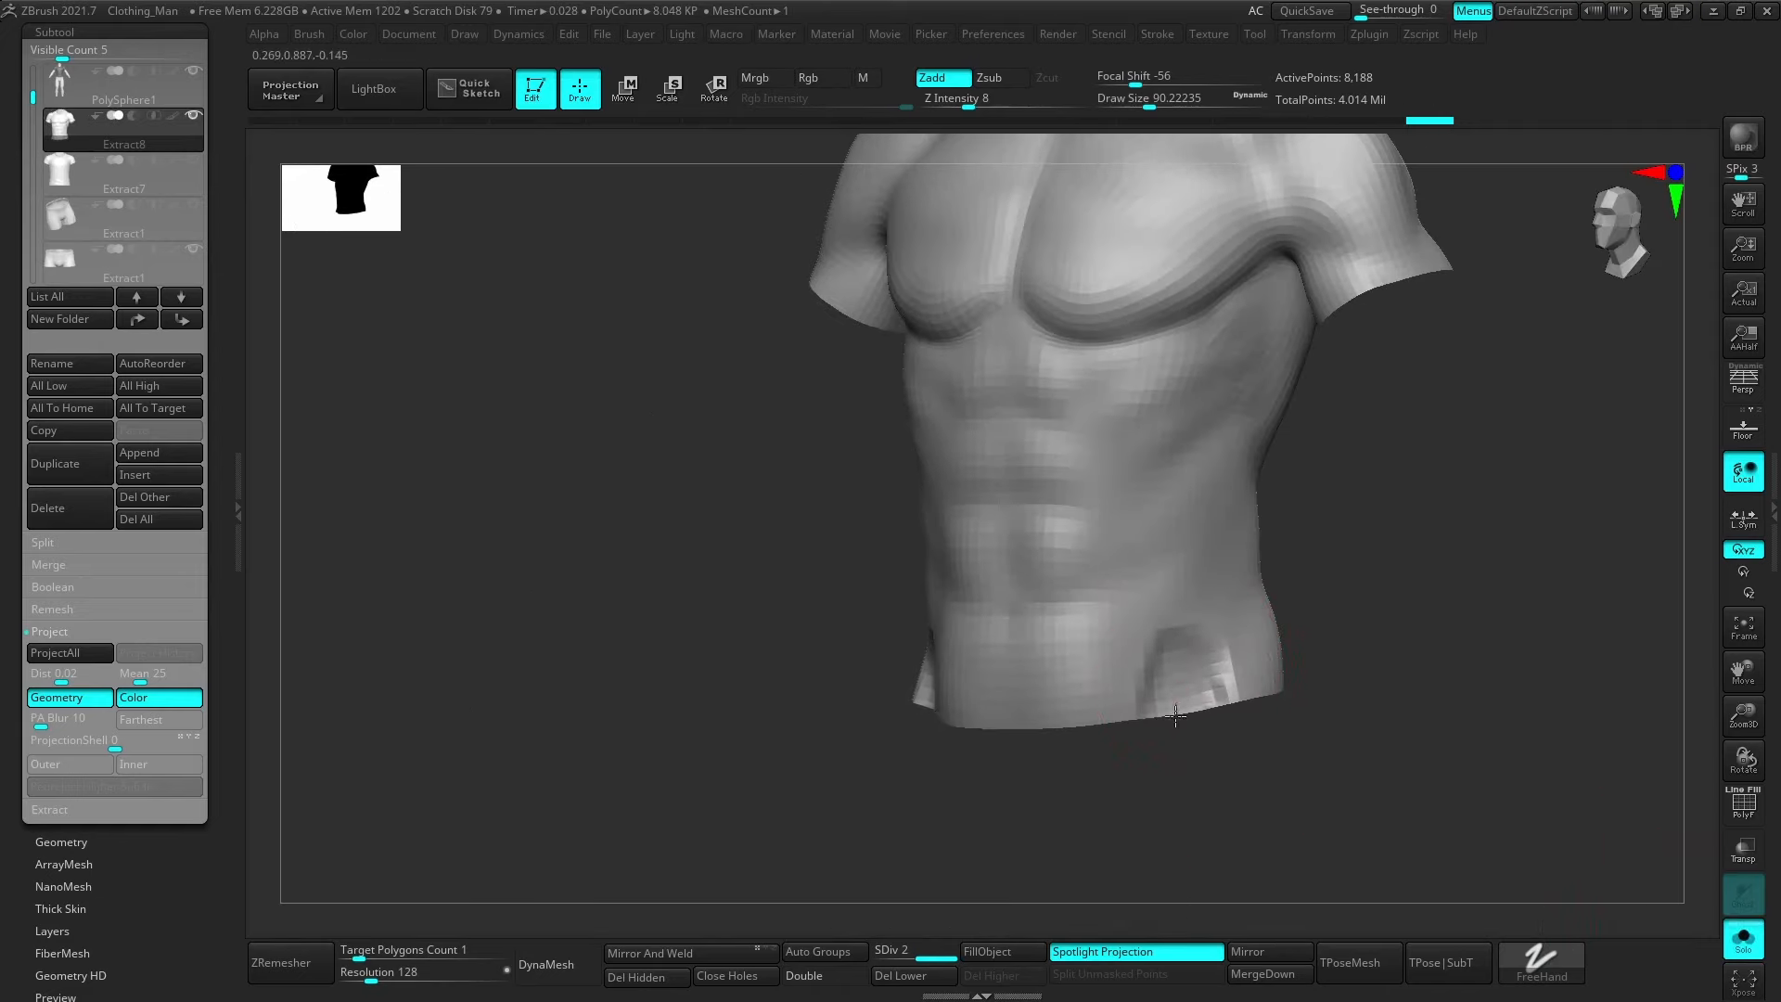
{"action": "right_click_drag", "start_coordinate": [1327, 625], "coordinate": [1363, 635], "text": "shift"}
{"action": "left_click", "coordinate": [1740, 940]}
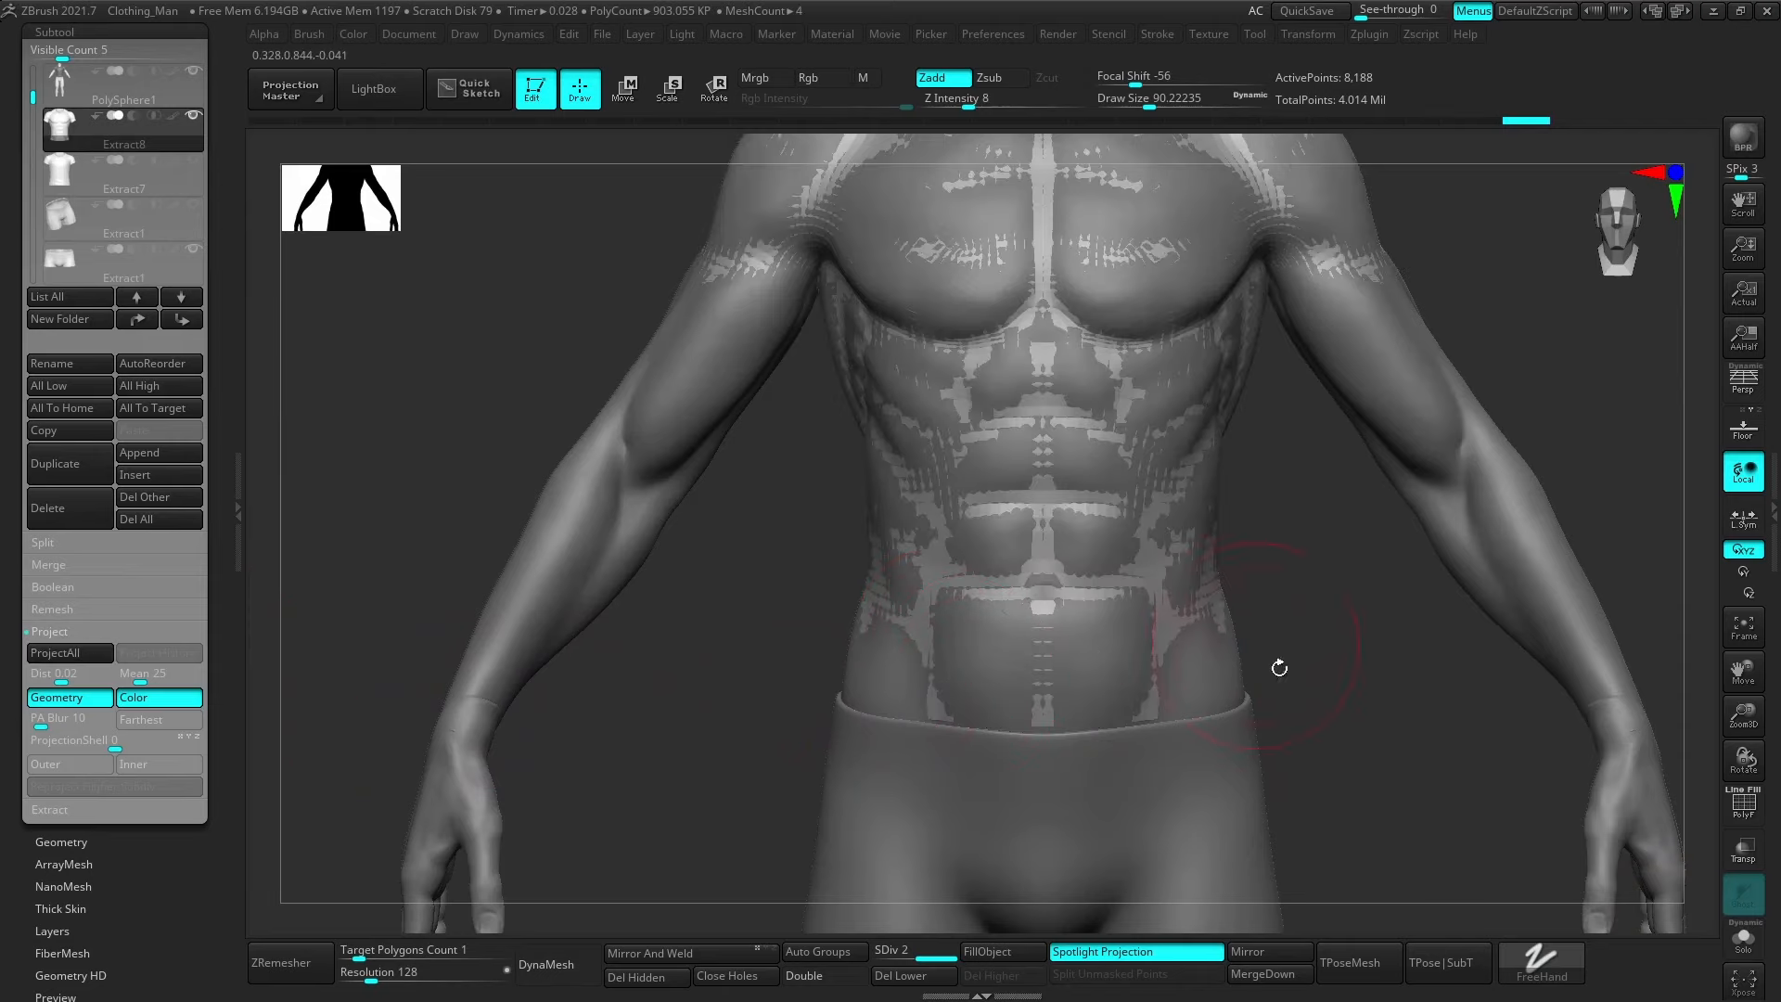
{"action": "left_click", "coordinate": [1740, 938]}
{"action": "right_click_drag", "start_coordinate": [1271, 616], "coordinate": [1284, 676]}
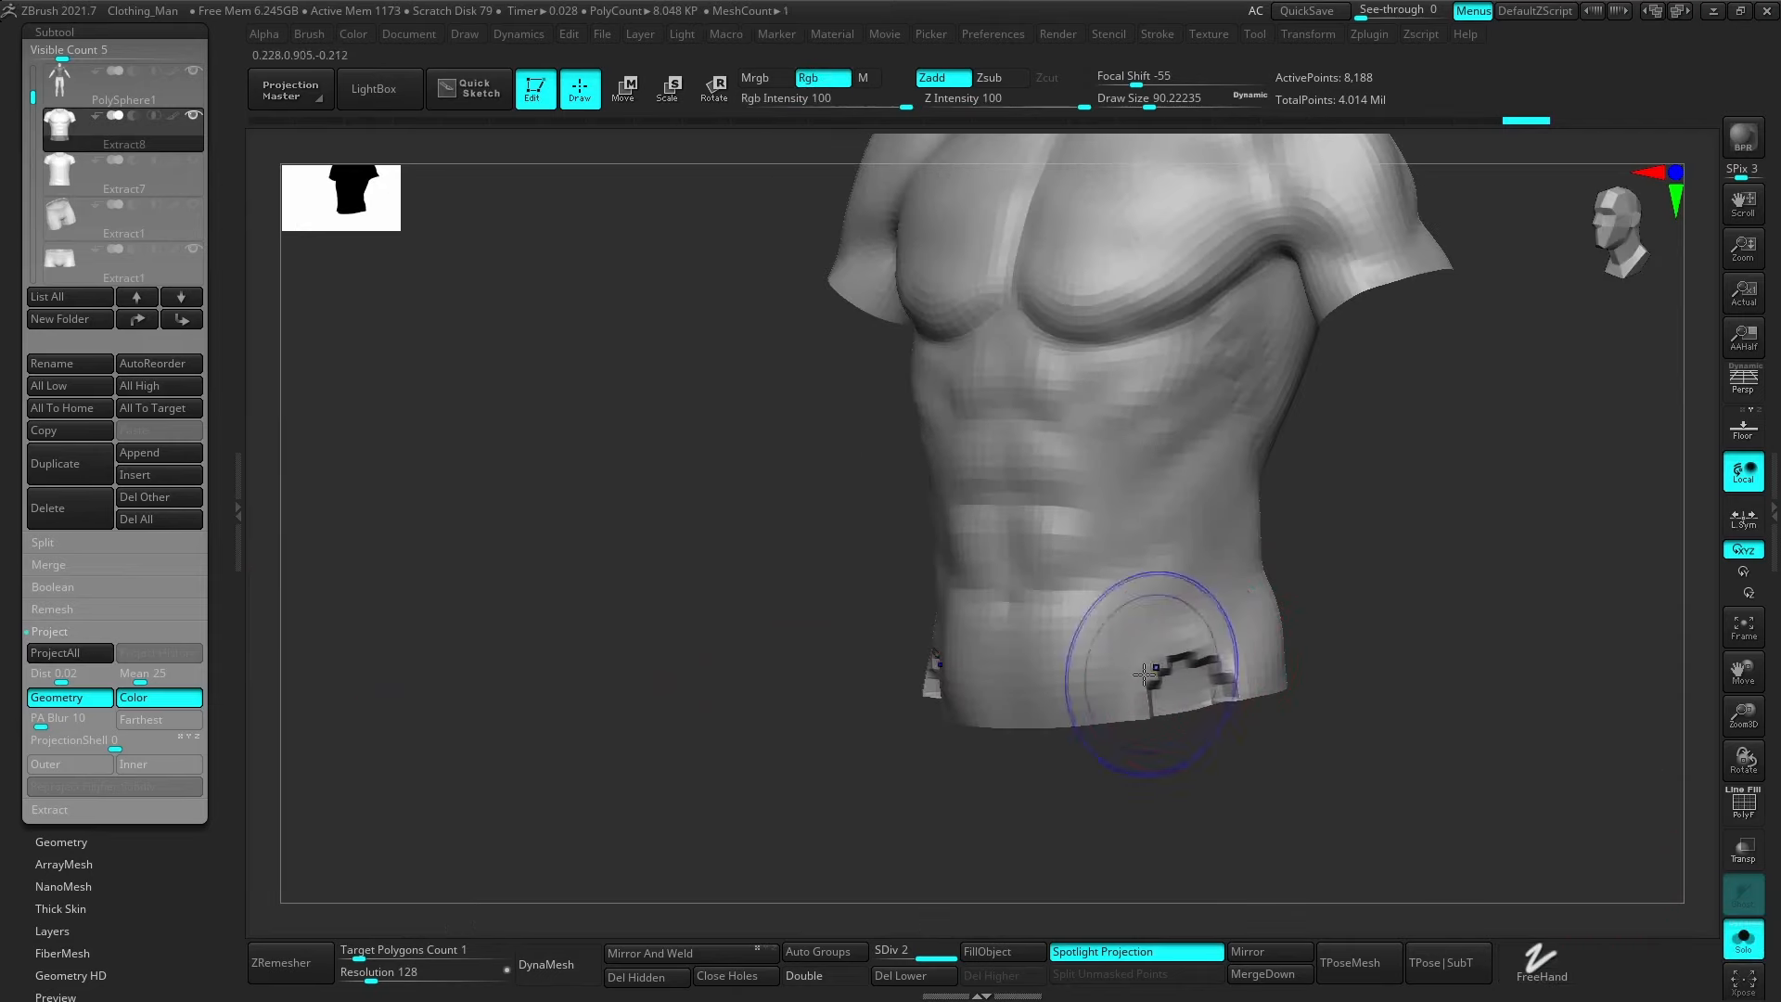
{"action": "left_click_drag", "start_coordinate": [1174, 695], "coordinate": [1170, 711], "text": "shift"}
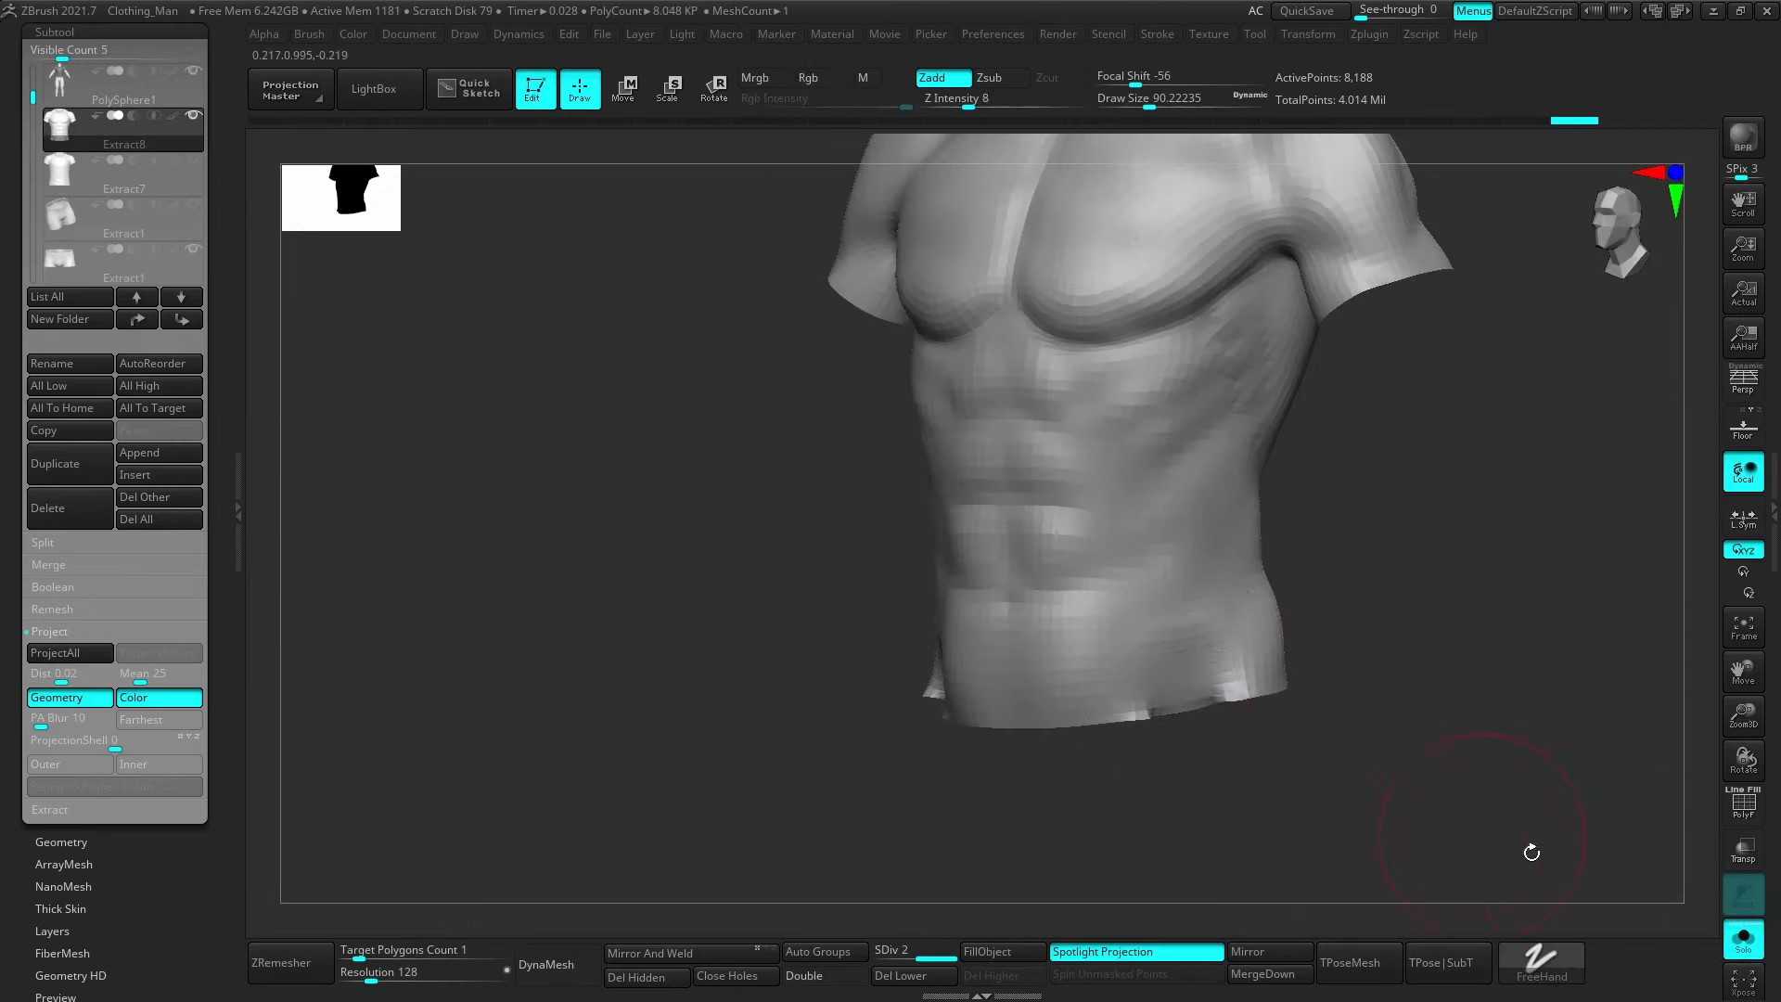
Set the projection distance to 0.05063, project the torso mesh onto the body with ProjectAll, and isolate it.
{"action": "left_click", "coordinate": [1744, 943]}
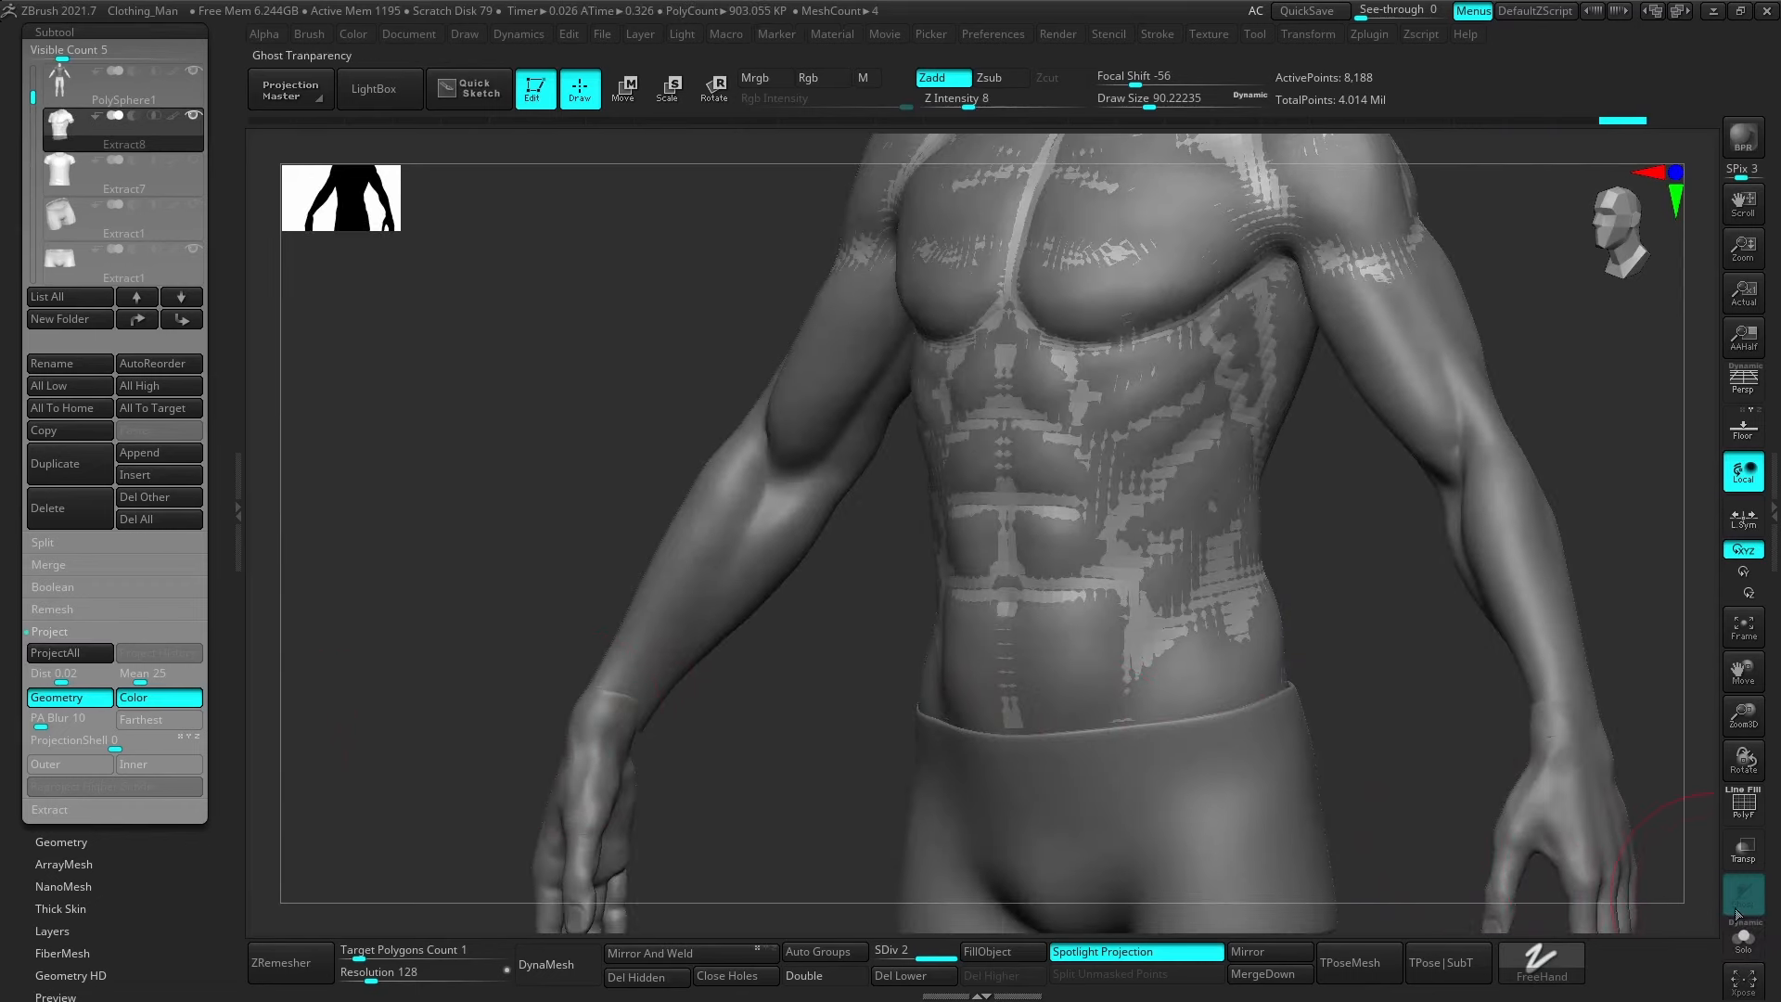
{"action": "left_click", "coordinate": [1744, 939]}
{"action": "mouse_move", "coordinate": [1184, 711]}
{"action": "right_mouse_down"}
{"action": "mouse_move", "coordinate": [1183, 732]}
{"action": "mouse_move", "coordinate": [1182, 707]}
{"action": "mouse_move", "coordinate": [1360, 791]}
{"action": "right_mouse_up"}
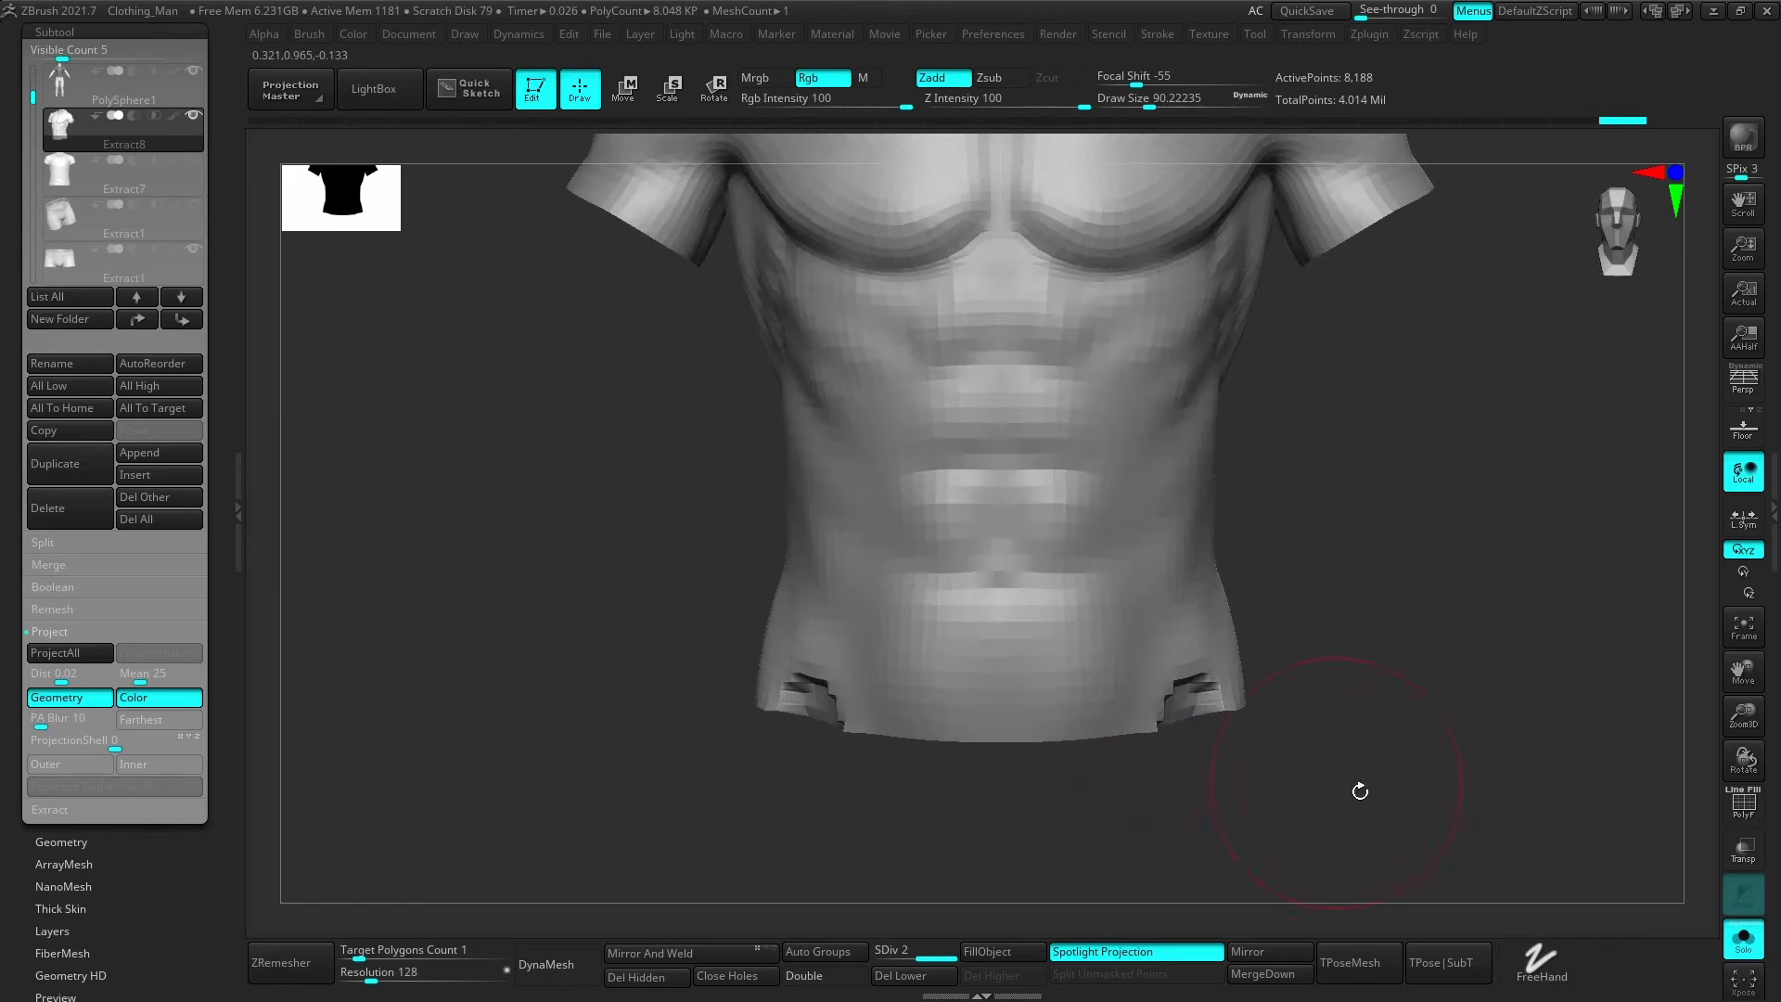
{"action": "left_click", "coordinate": [1743, 939]}
{"action": "left_click_drag", "start_coordinate": [61, 678], "coordinate": [65, 678]}
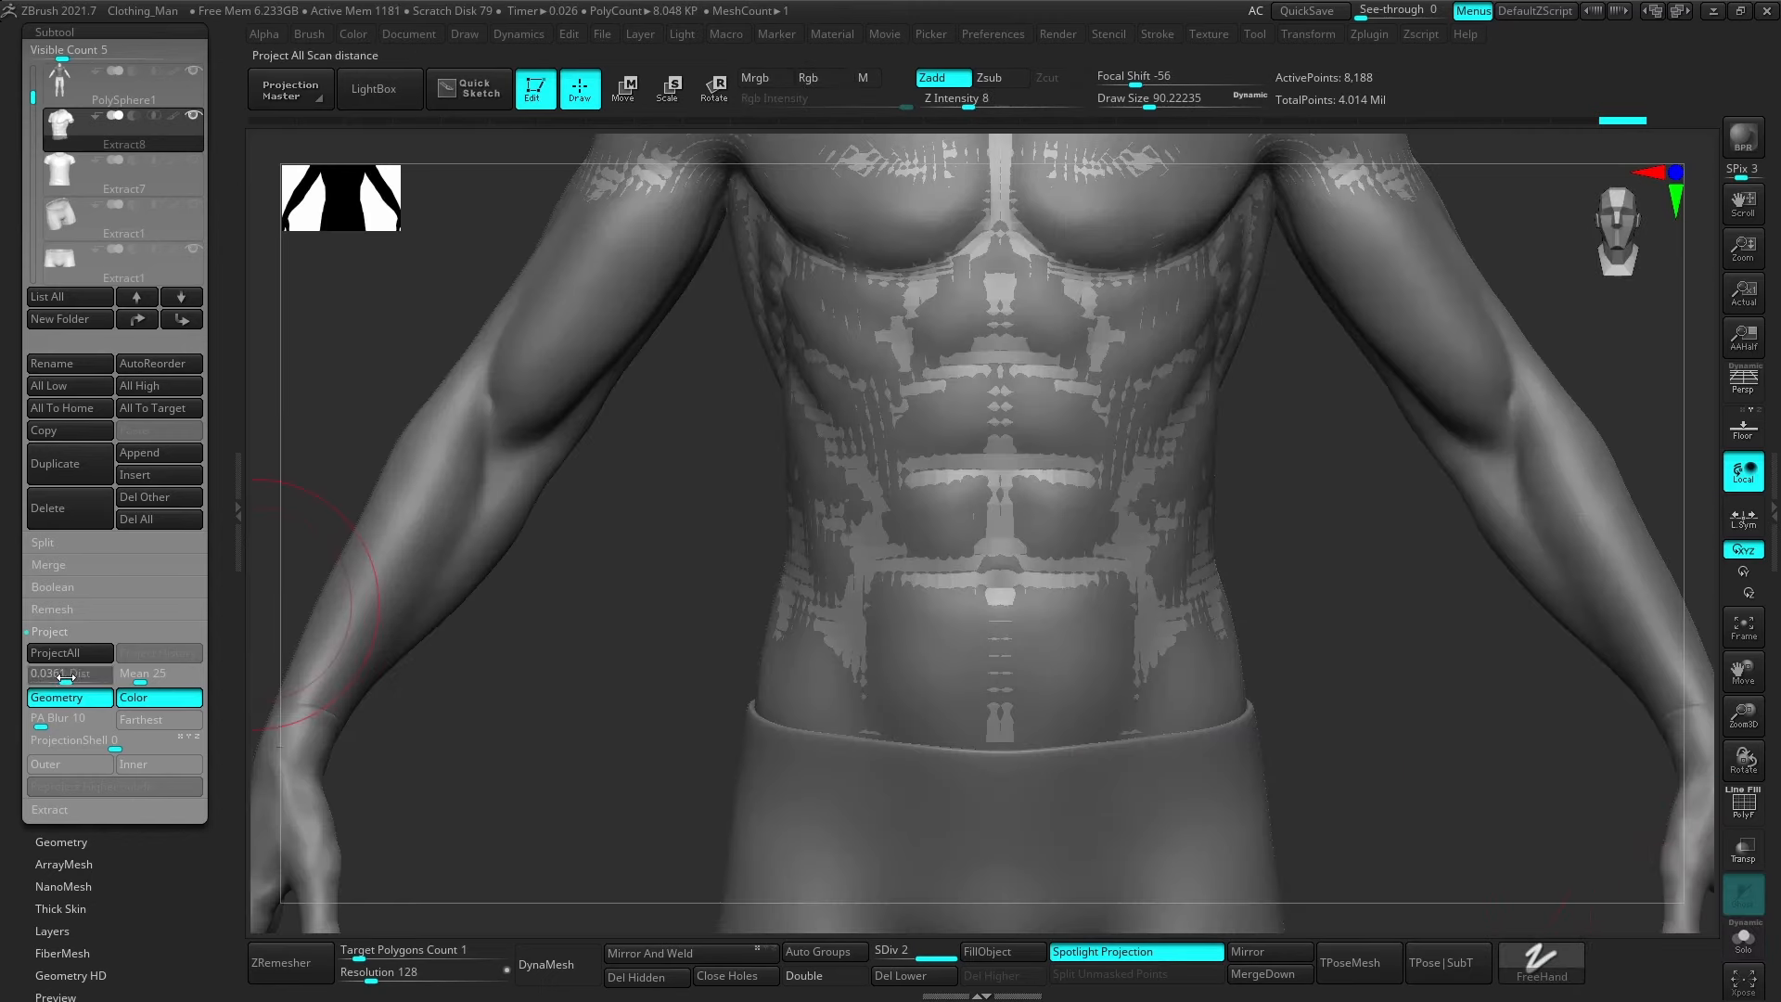
{"action": "left_click", "coordinate": [1742, 938]}
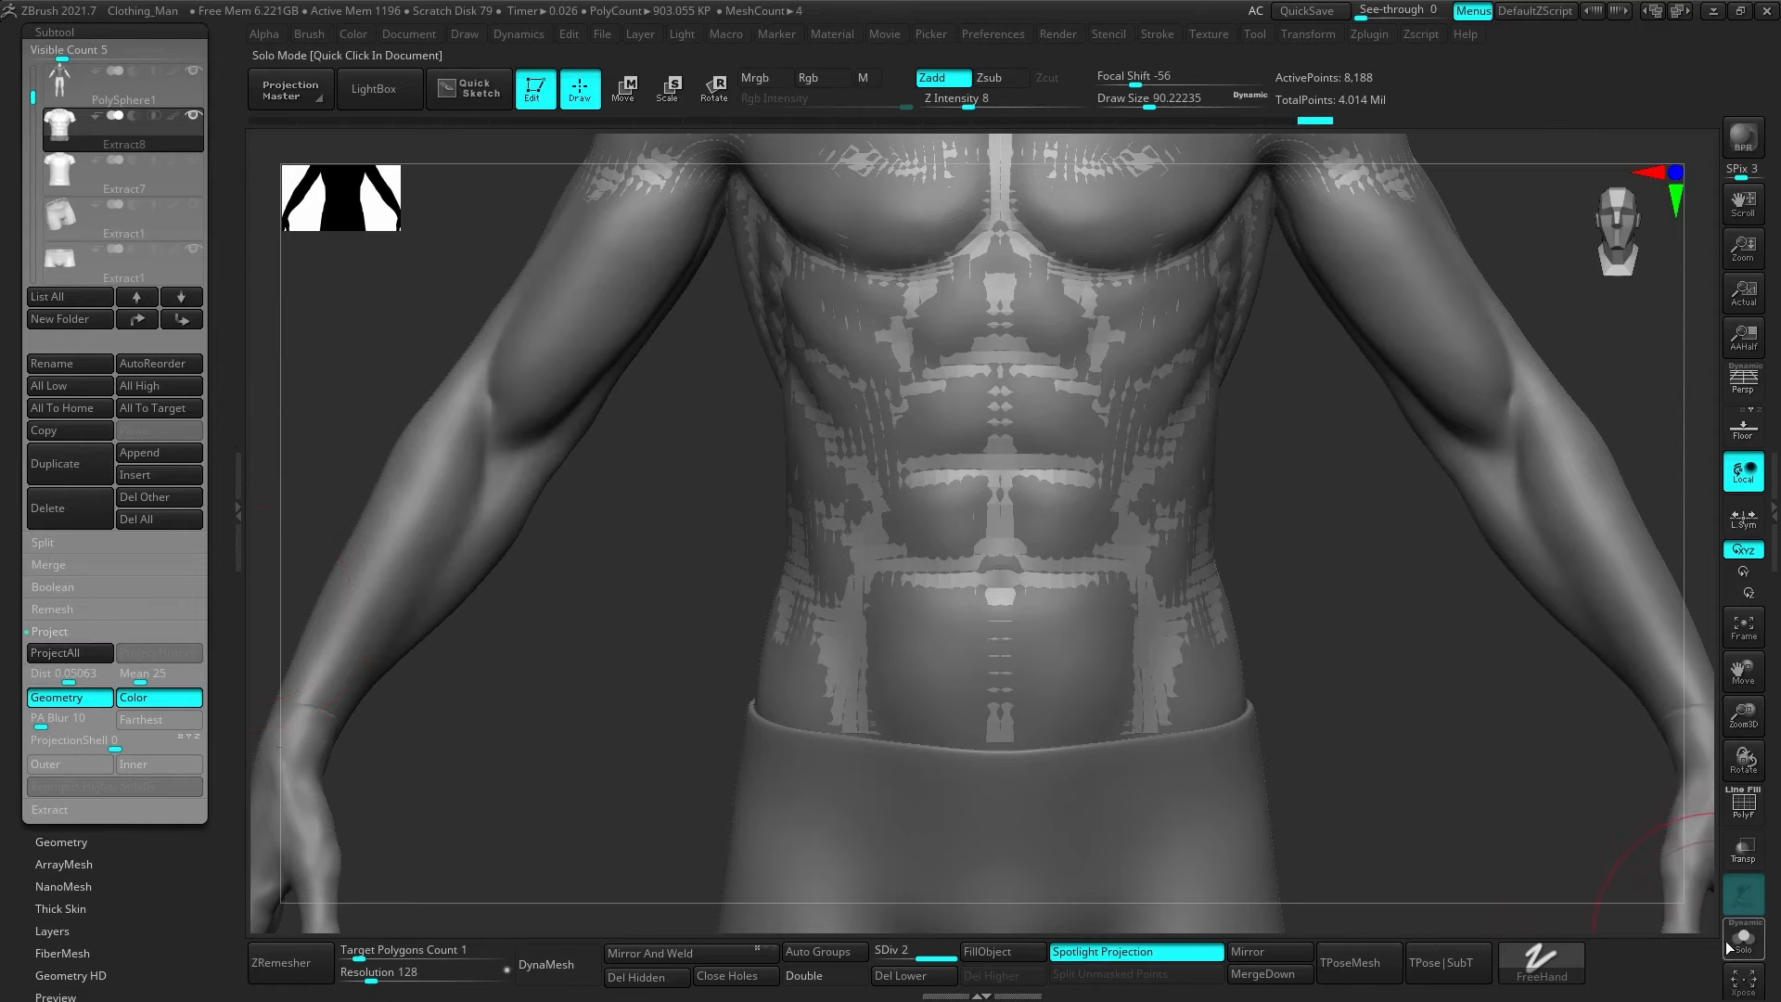
{"action": "right_click_drag", "start_coordinate": [1433, 761], "coordinate": [1275, 654]}
Choose the Move brush with a draw size of about 29 and adjust the torso mesh's lower hem at the side.
{"action": "key", "text": "b"}
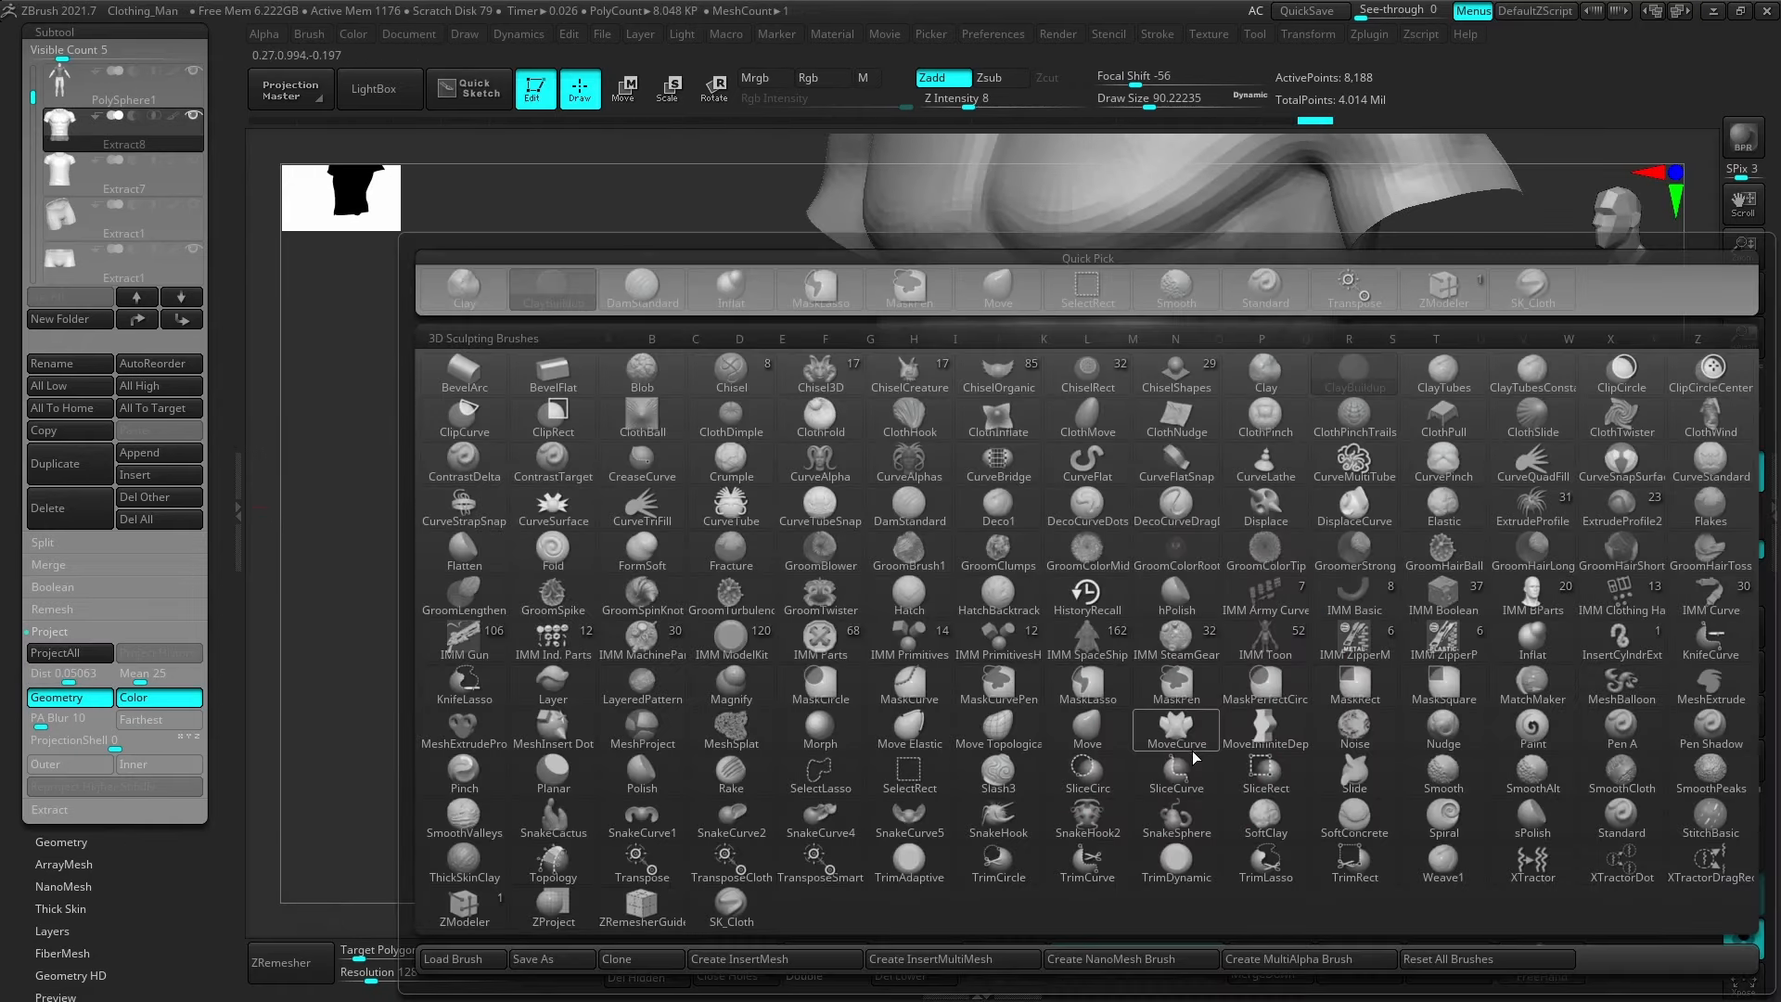
{"action": "key", "text": "m"}
{"action": "key", "text": "v"}
{"action": "key", "text": "s"}
{"action": "mouse_move", "coordinate": [1193, 746]}
{"action": "left_mouse_down"}
{"action": "mouse_move", "coordinate": [1173, 748]}
{"action": "mouse_move", "coordinate": [1206, 732]}
{"action": "left_mouse_up"}
{"action": "key", "text": "s"}
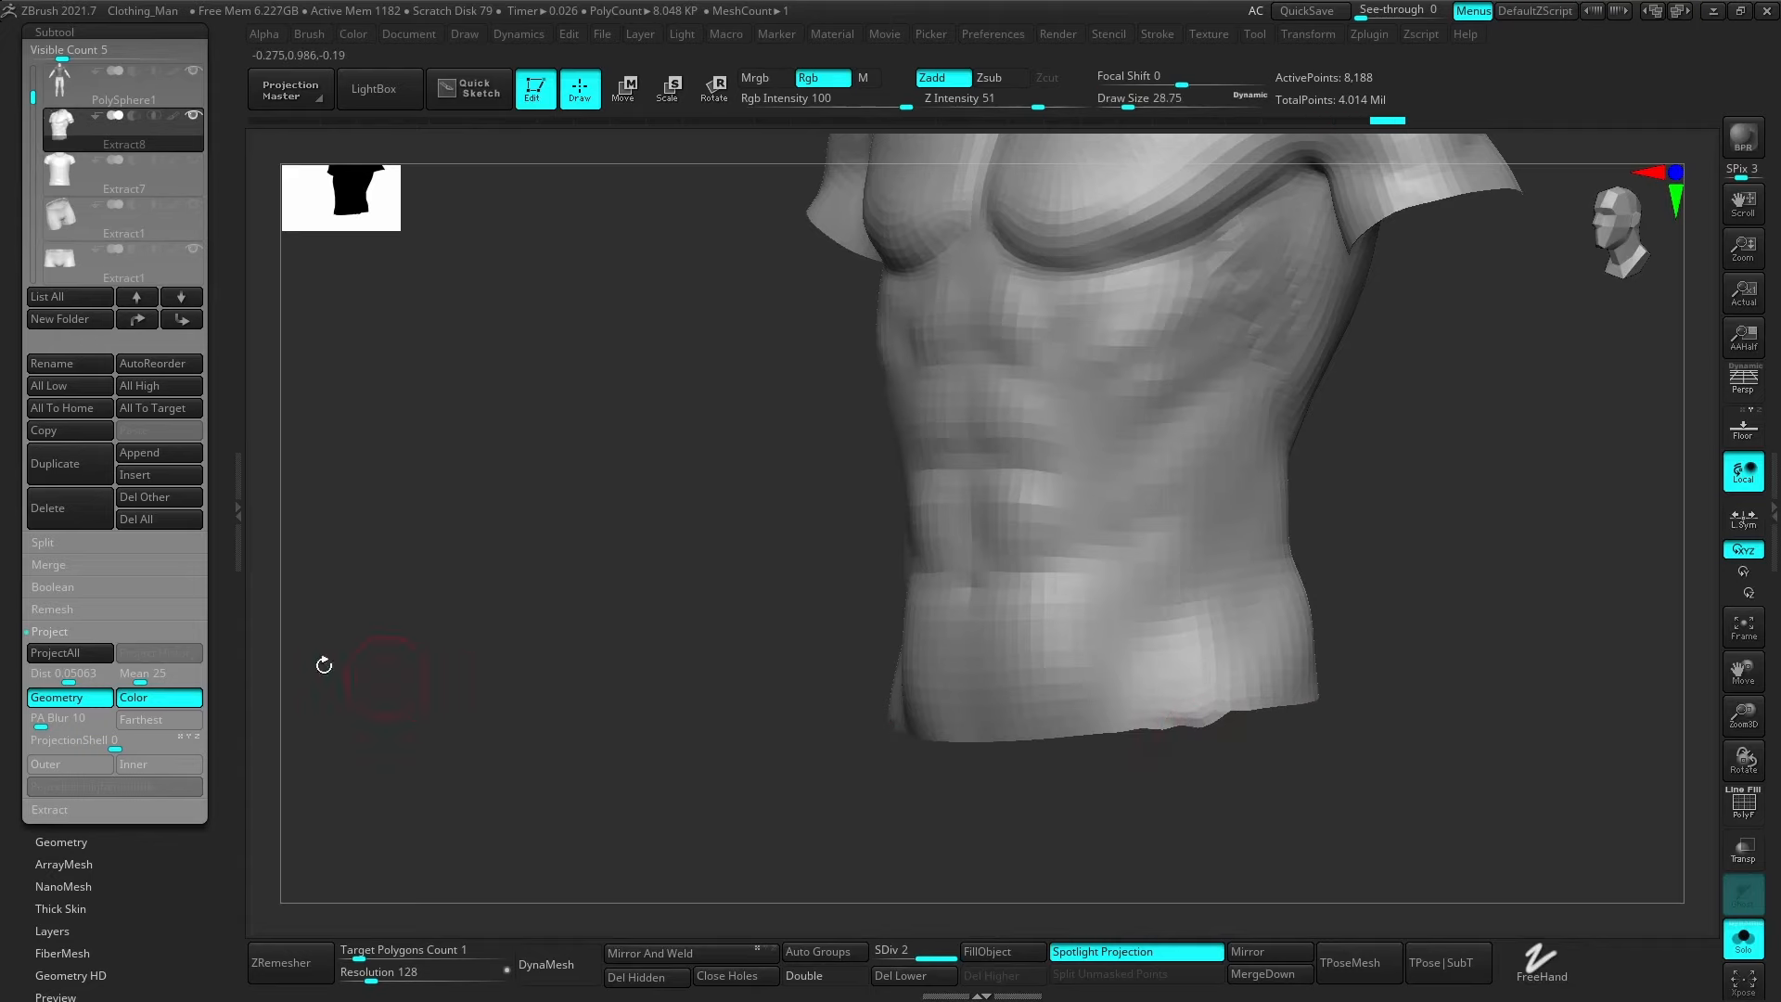
{"action": "left_click", "coordinate": [1744, 946]}
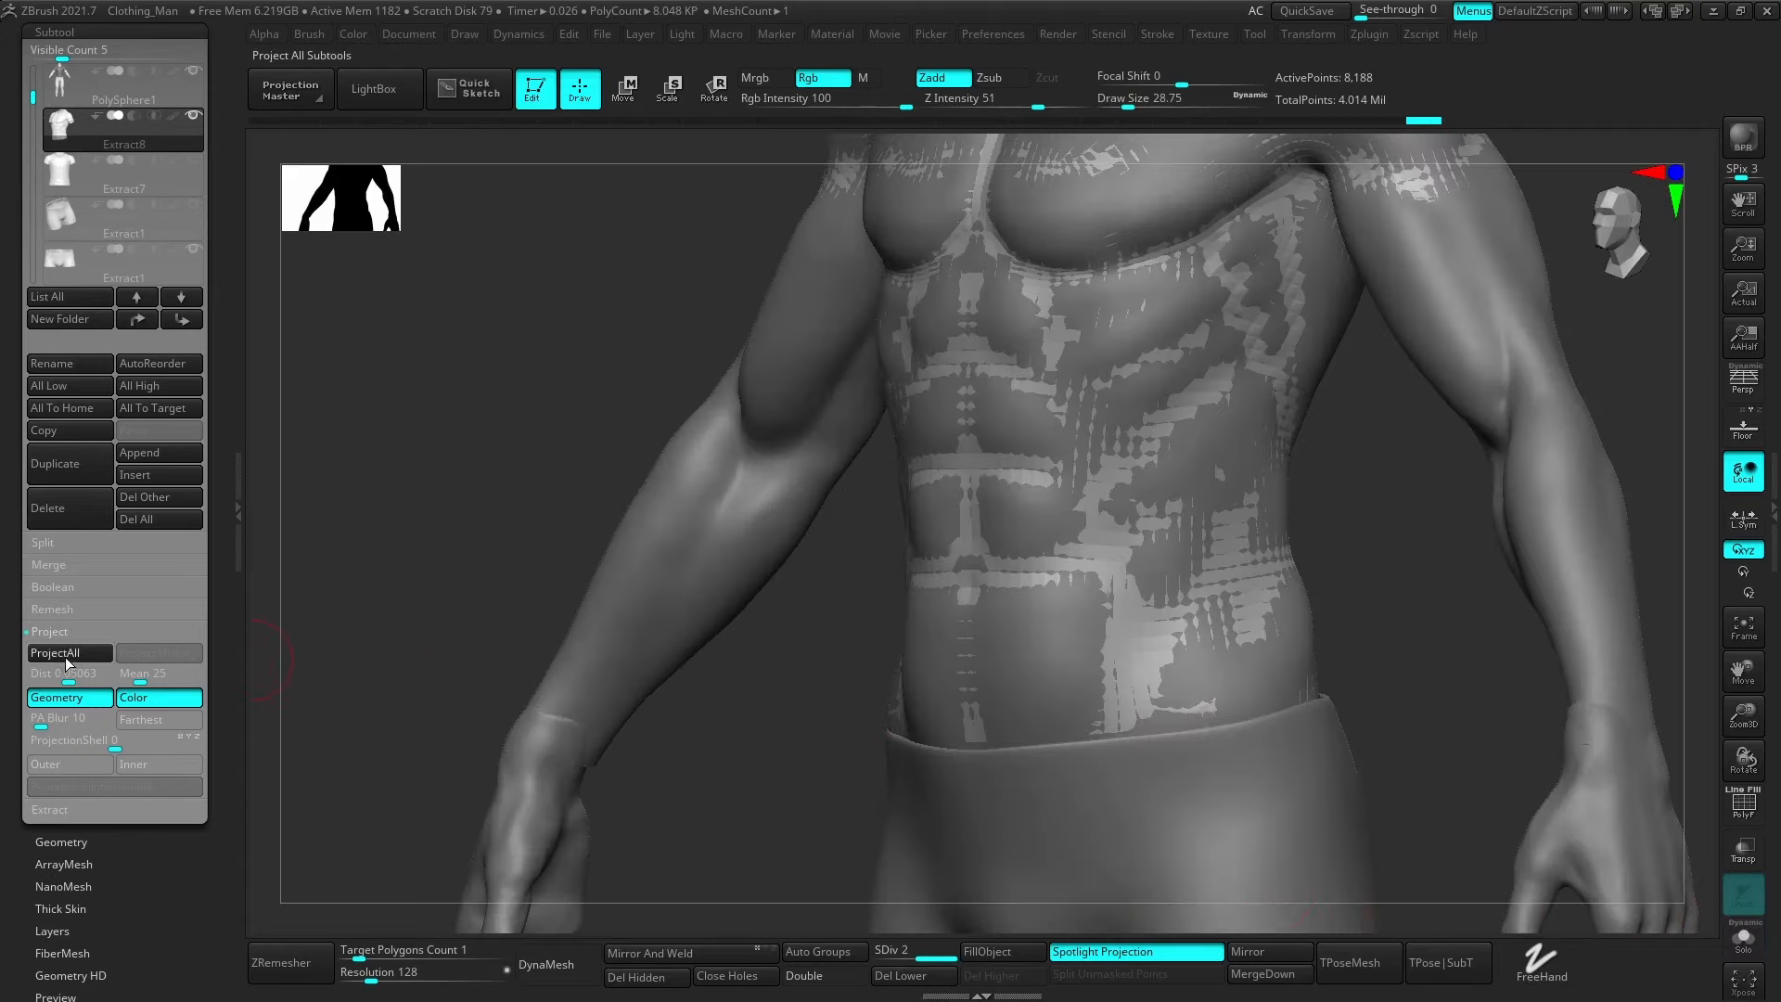
{"action": "left_click", "coordinate": [1744, 939]}
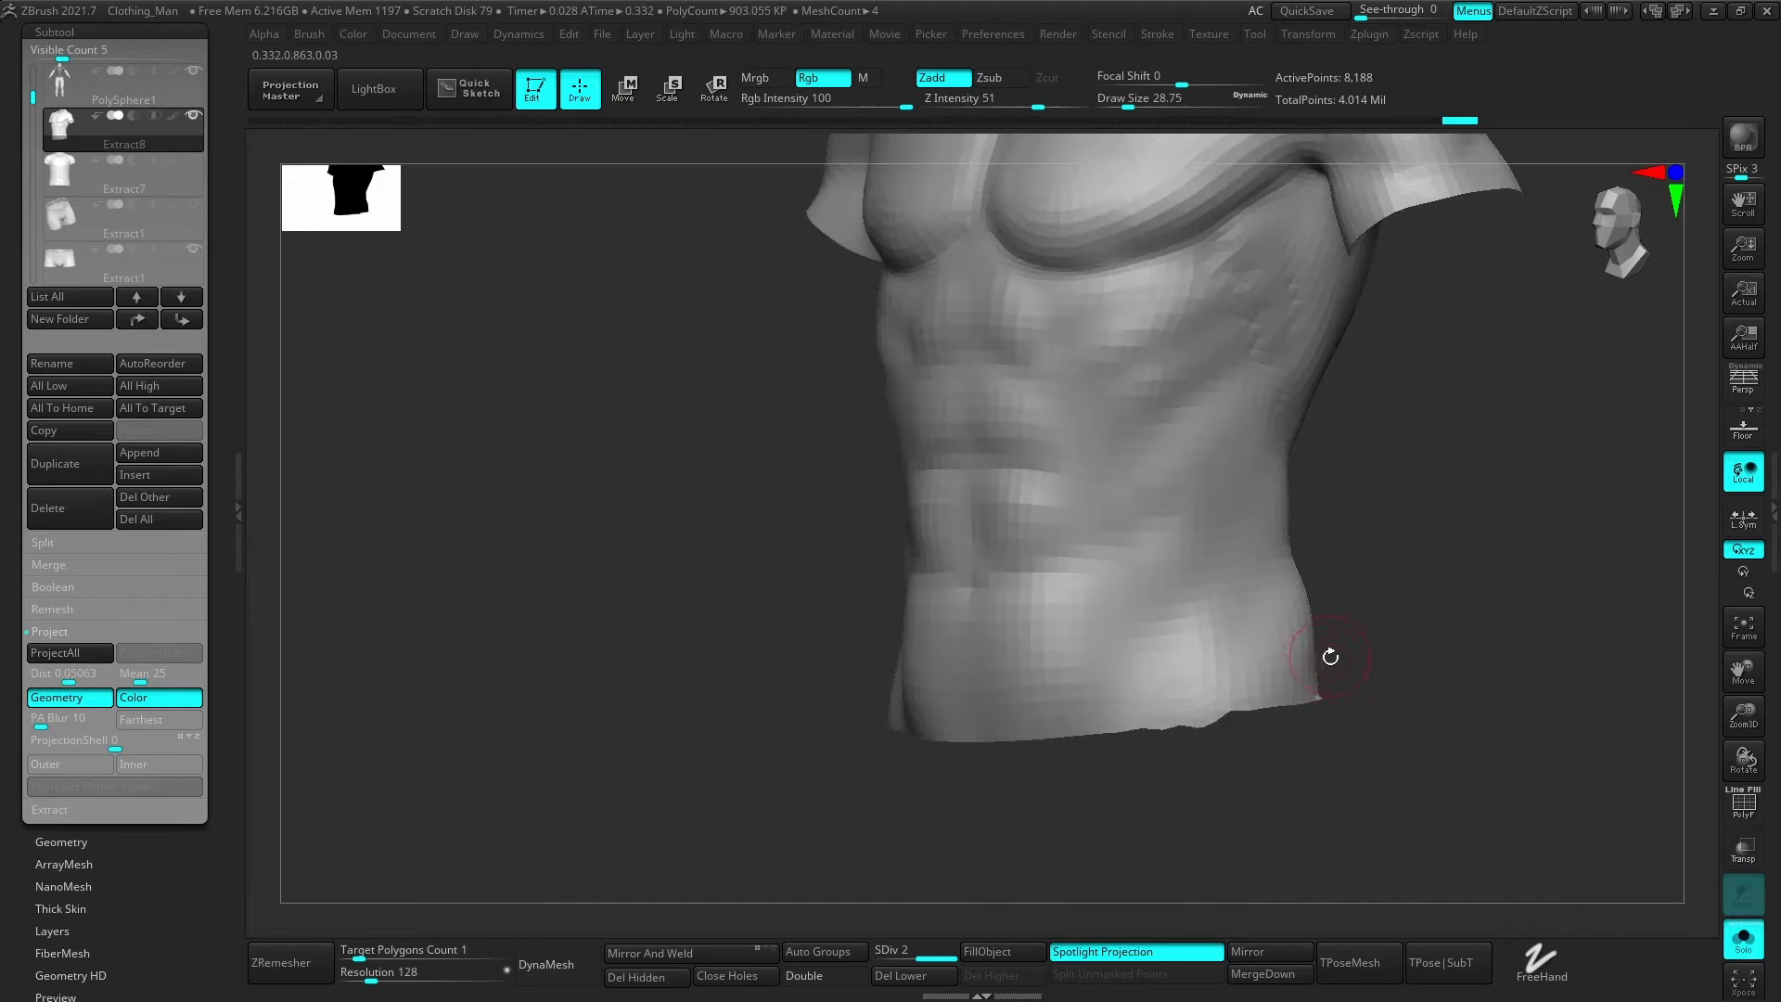
{"action": "key", "text": "ctrl+z"}
Even out the side of the torso mesh's lower hem using the Move brush at a draw size of about 10.5.
{"action": "right_click_drag", "start_coordinate": [1172, 724], "coordinate": [1351, 743], "text": "alt"}
{"action": "key", "text": "b"}
{"action": "key", "text": "m"}
{"action": "key", "text": "v"}
{"action": "key", "text": "s"}
{"action": "left_click_drag", "start_coordinate": [1357, 711], "coordinate": [1343, 703]}
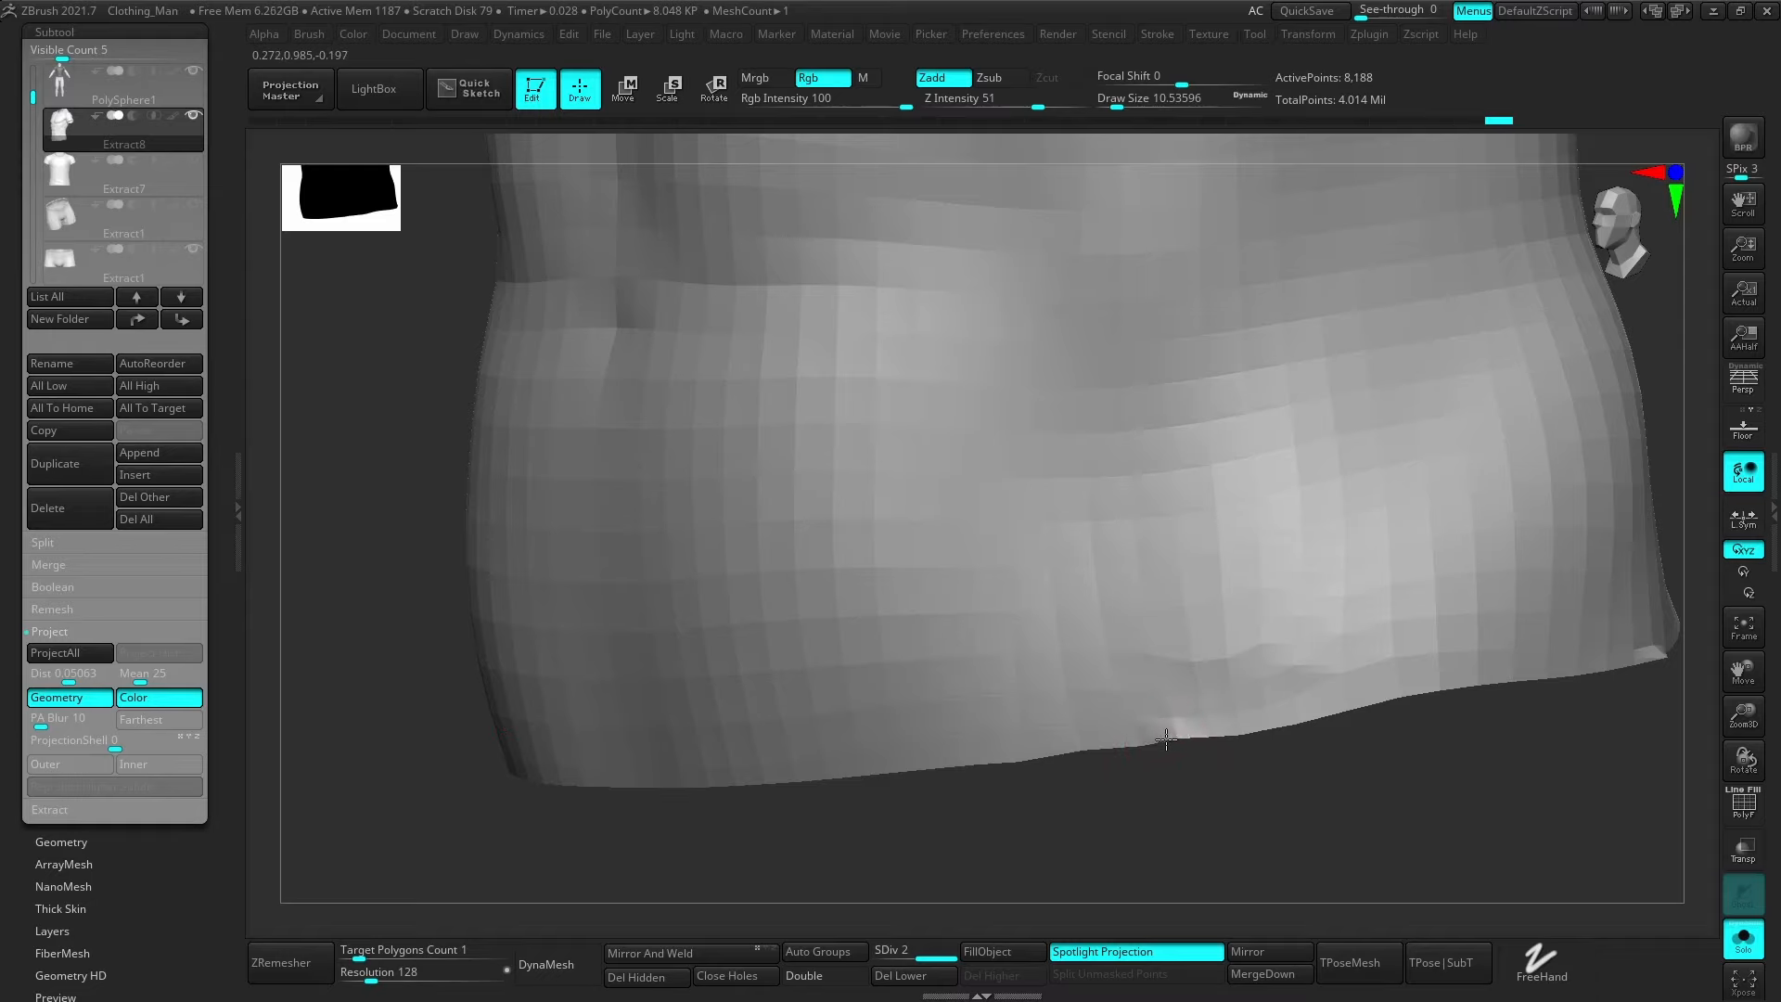
{"action": "left_click_drag", "start_coordinate": [1171, 784], "coordinate": [1193, 608]}
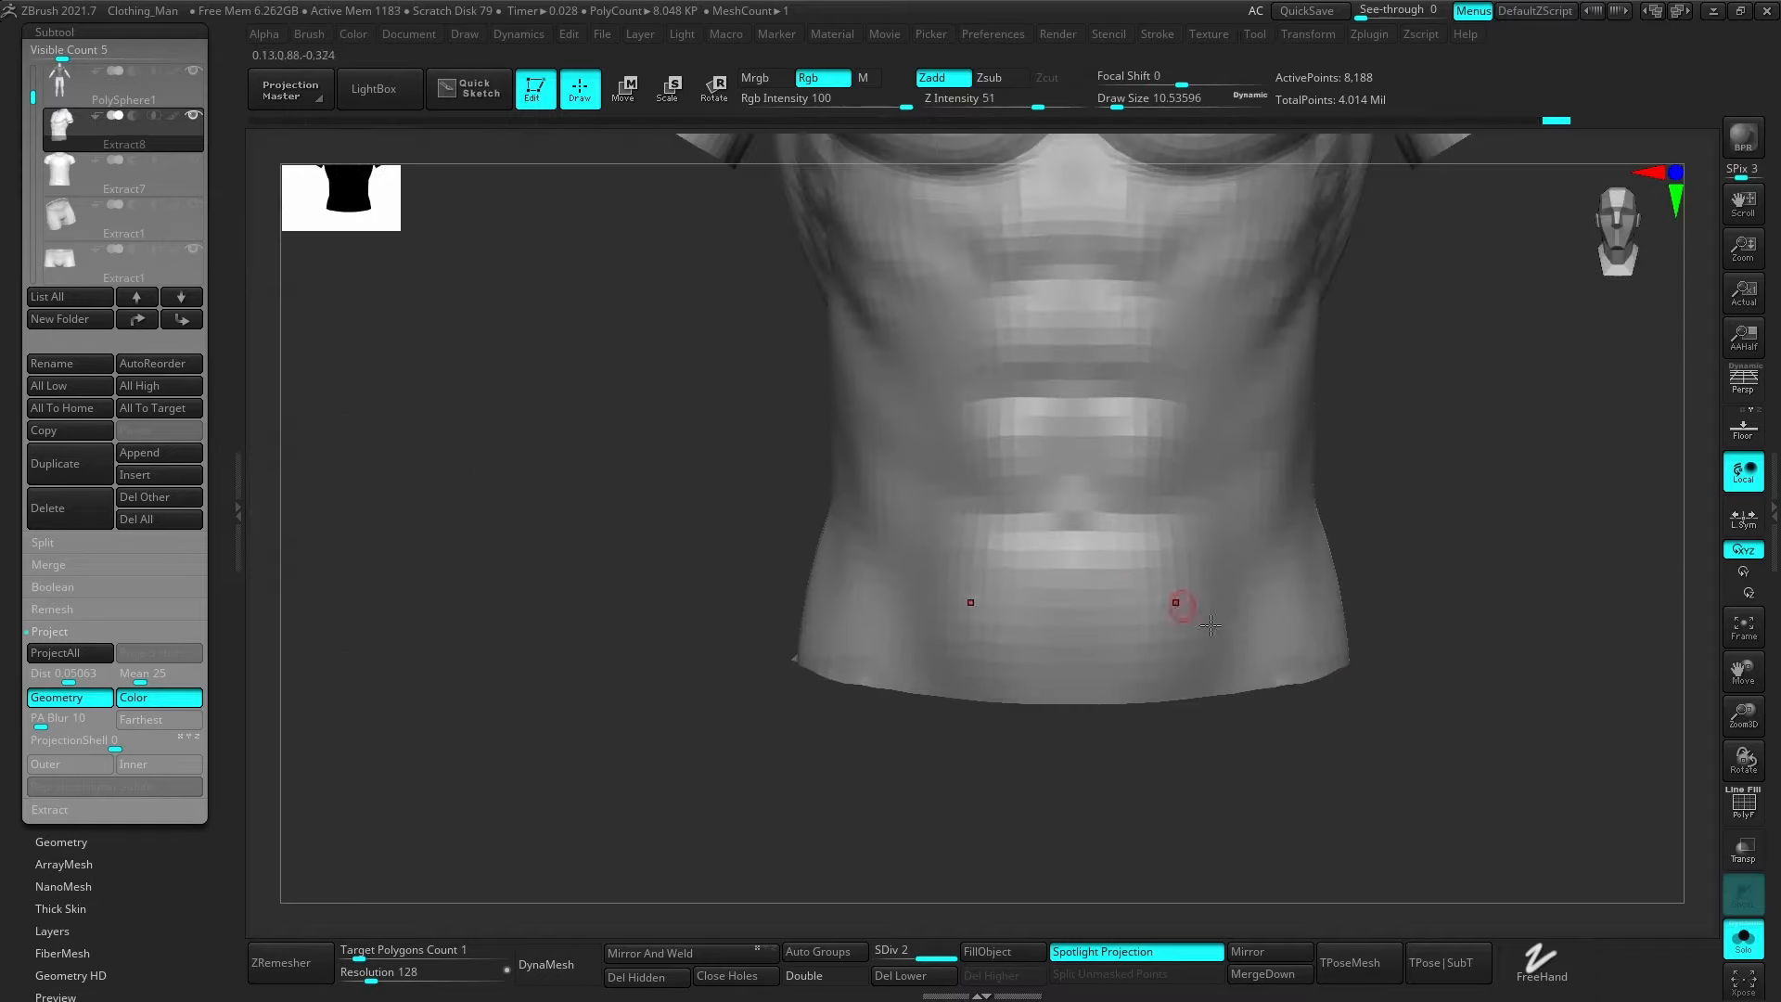
Display the torso mesh's polyframe and lower the mesh to subdivision level 1.
{"action": "left_click_drag", "start_coordinate": [1335, 799], "coordinate": [1198, 808]}
{"action": "key", "text": "shift+f"}
{"action": "left_click_drag", "start_coordinate": [1567, 594], "coordinate": [1403, 691], "text": "alt"}
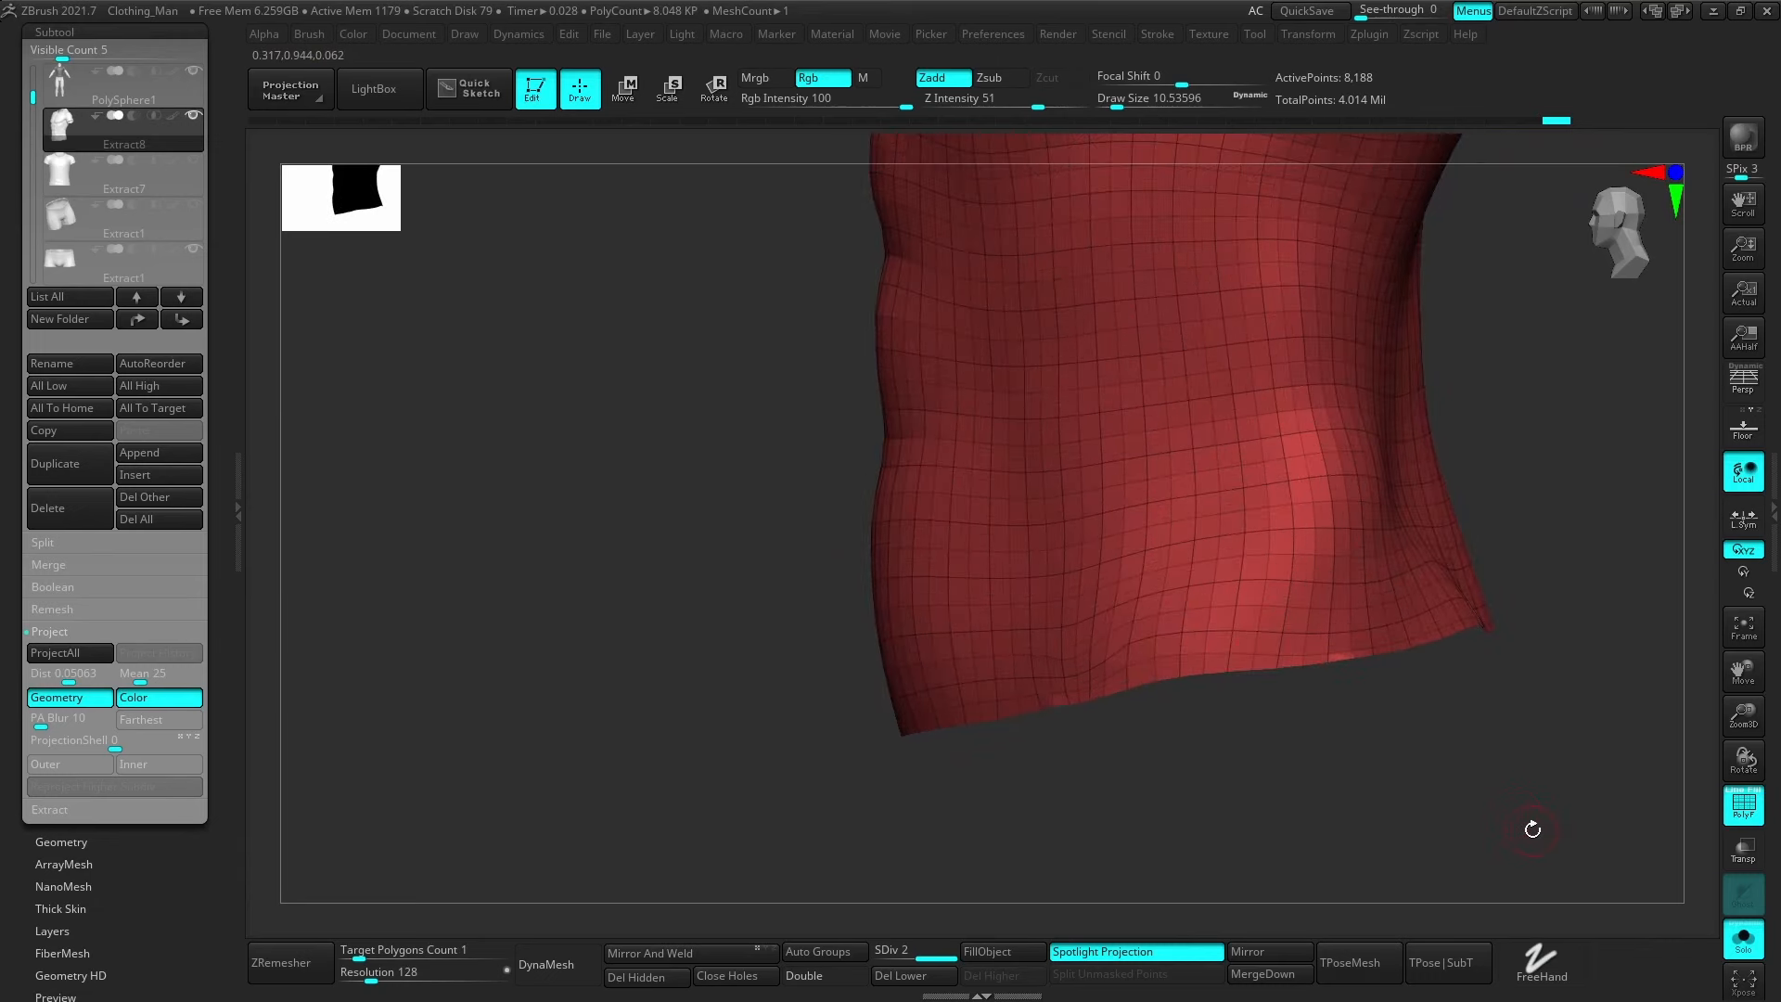
{"action": "key", "text": "shift+d"}
Set the mask stroke to Lasso and mask the torso mesh, leaving only the bottom edge row free.
{"action": "key", "text": "ctrl"}
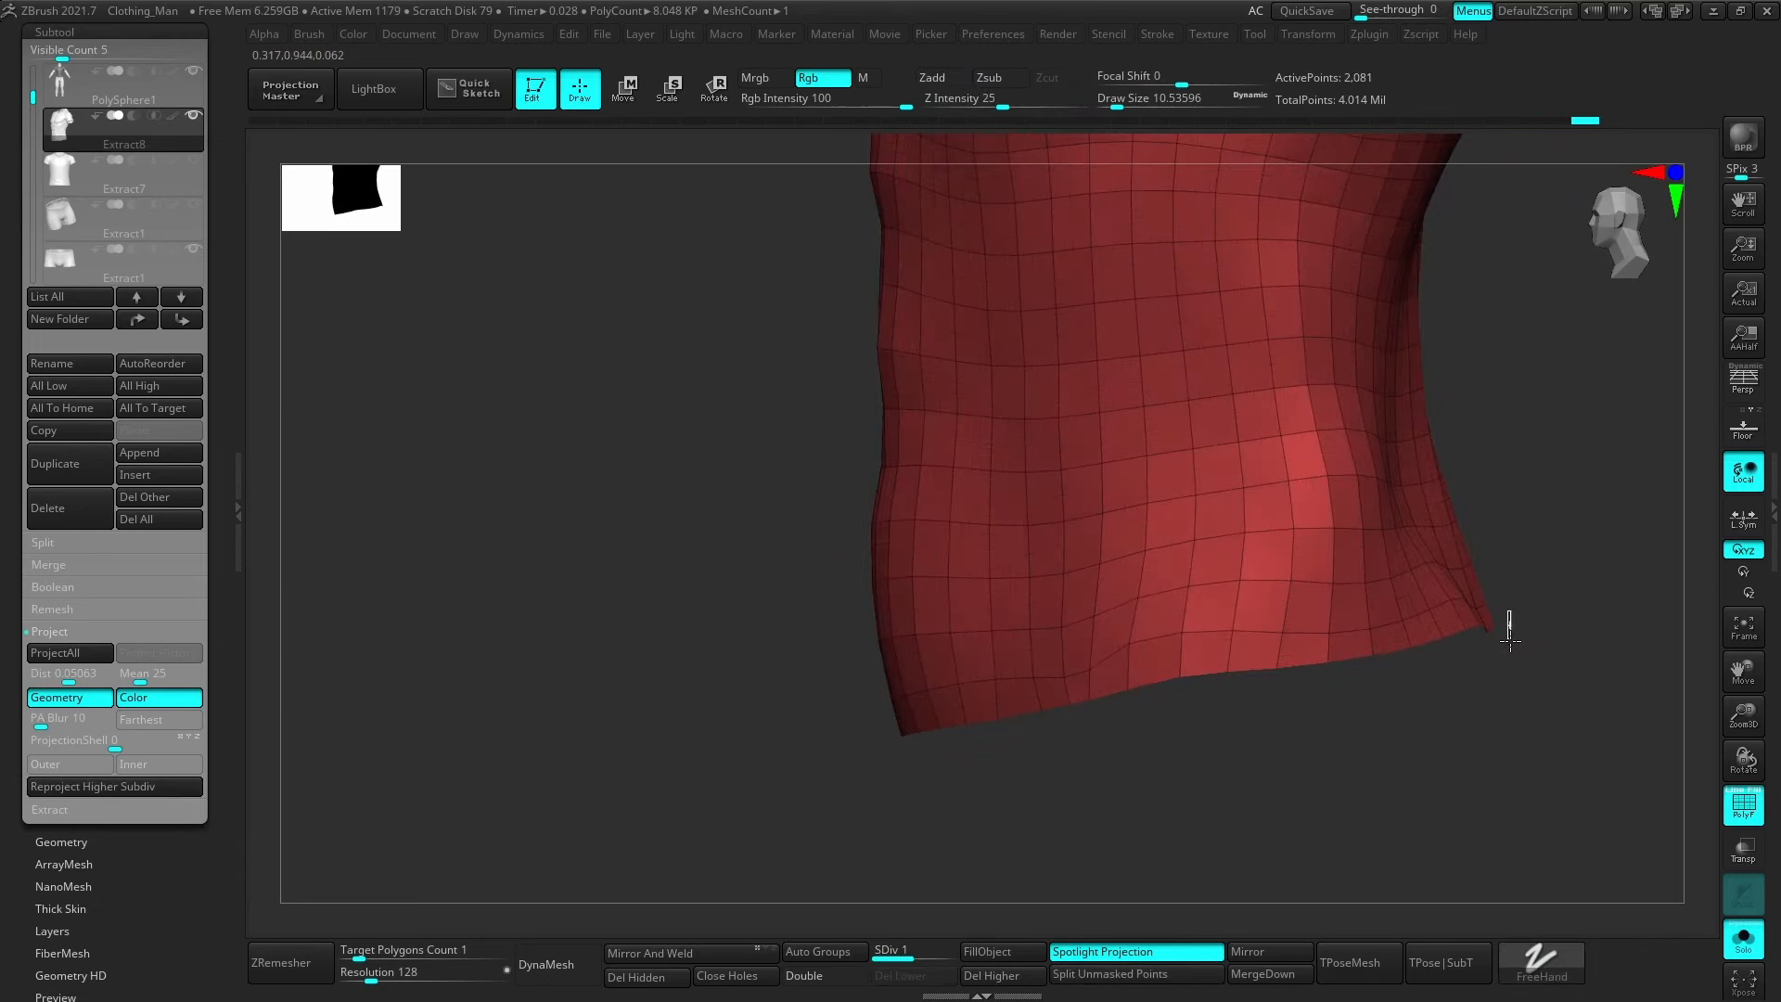
{"action": "left_click_drag", "start_coordinate": [1510, 639], "coordinate": [1378, 705], "text": "ctrl"}
{"action": "key", "text": "ctrl+z"}
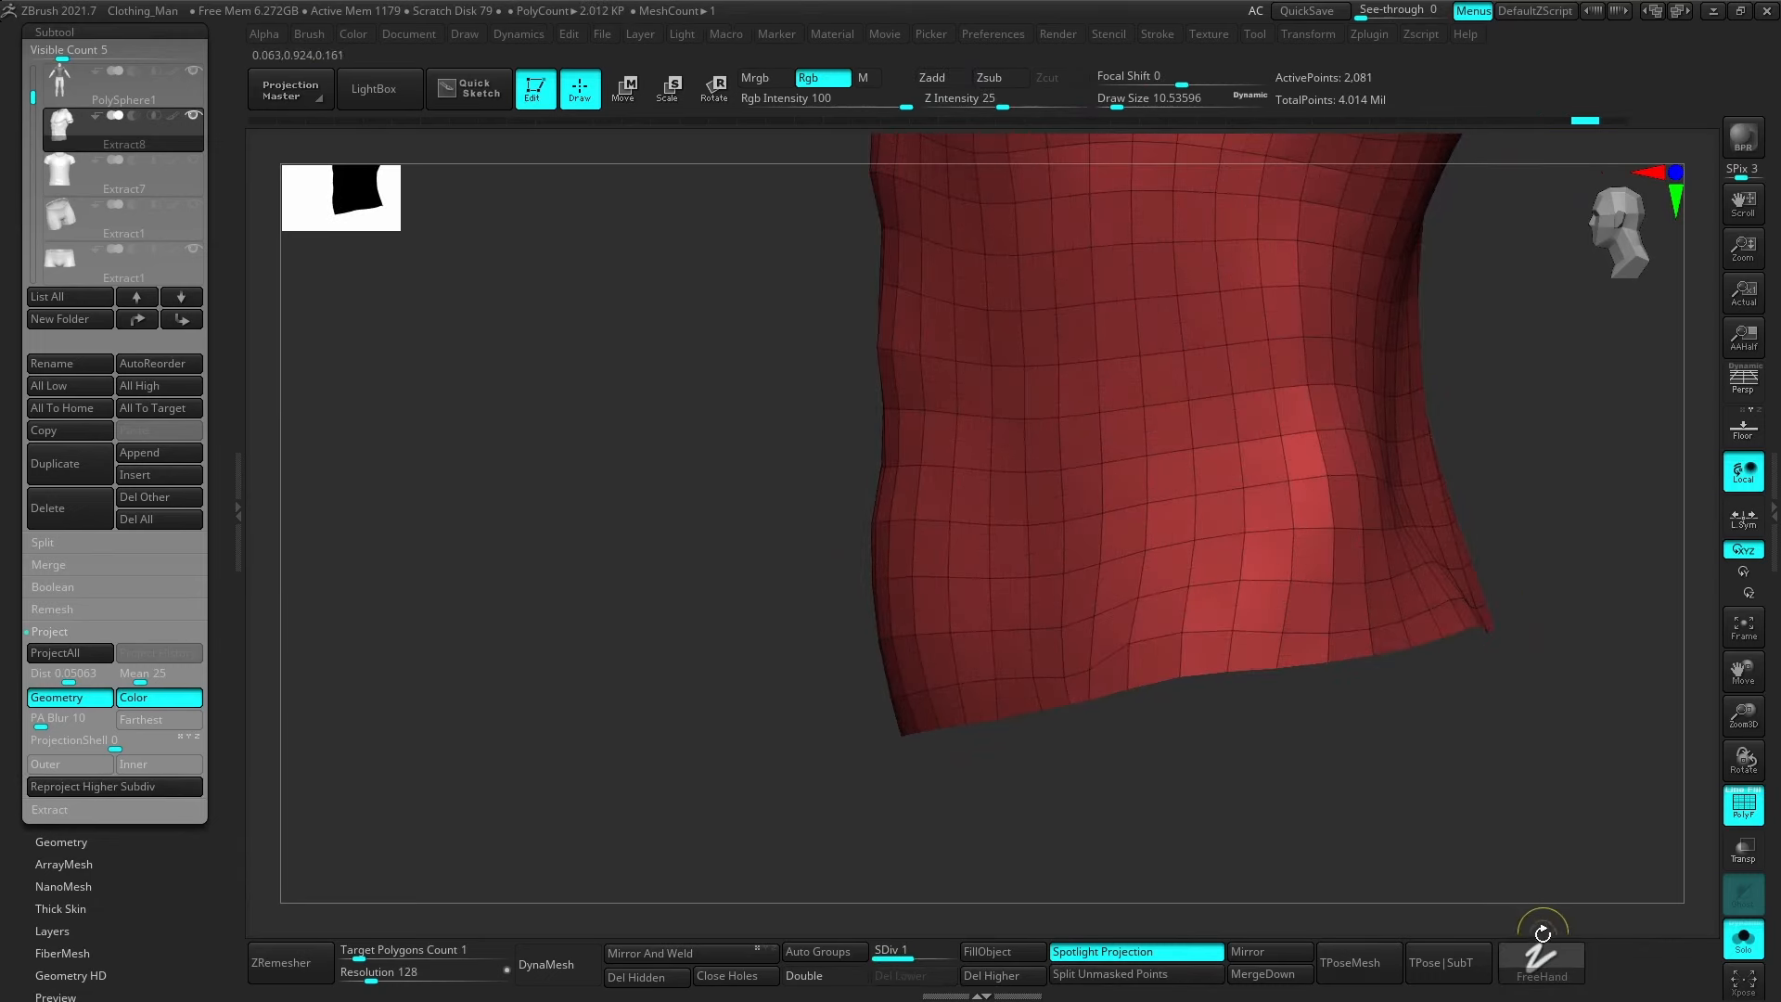
{"action": "left_click", "coordinate": [1540, 955]}
{"action": "left_click", "coordinate": [1355, 823]}
{"action": "mouse_move", "coordinate": [1461, 609]}
{"action": "left_mouse_down", "text": "ctrl"}
{"action": "mouse_move", "coordinate": [1382, 640]}
{"action": "mouse_move", "coordinate": [919, 712]}
{"action": "mouse_move", "coordinate": [1410, 783]}
{"action": "mouse_move", "coordinate": [1443, 755]}
{"action": "left_mouse_up", "text": "ctrl"}
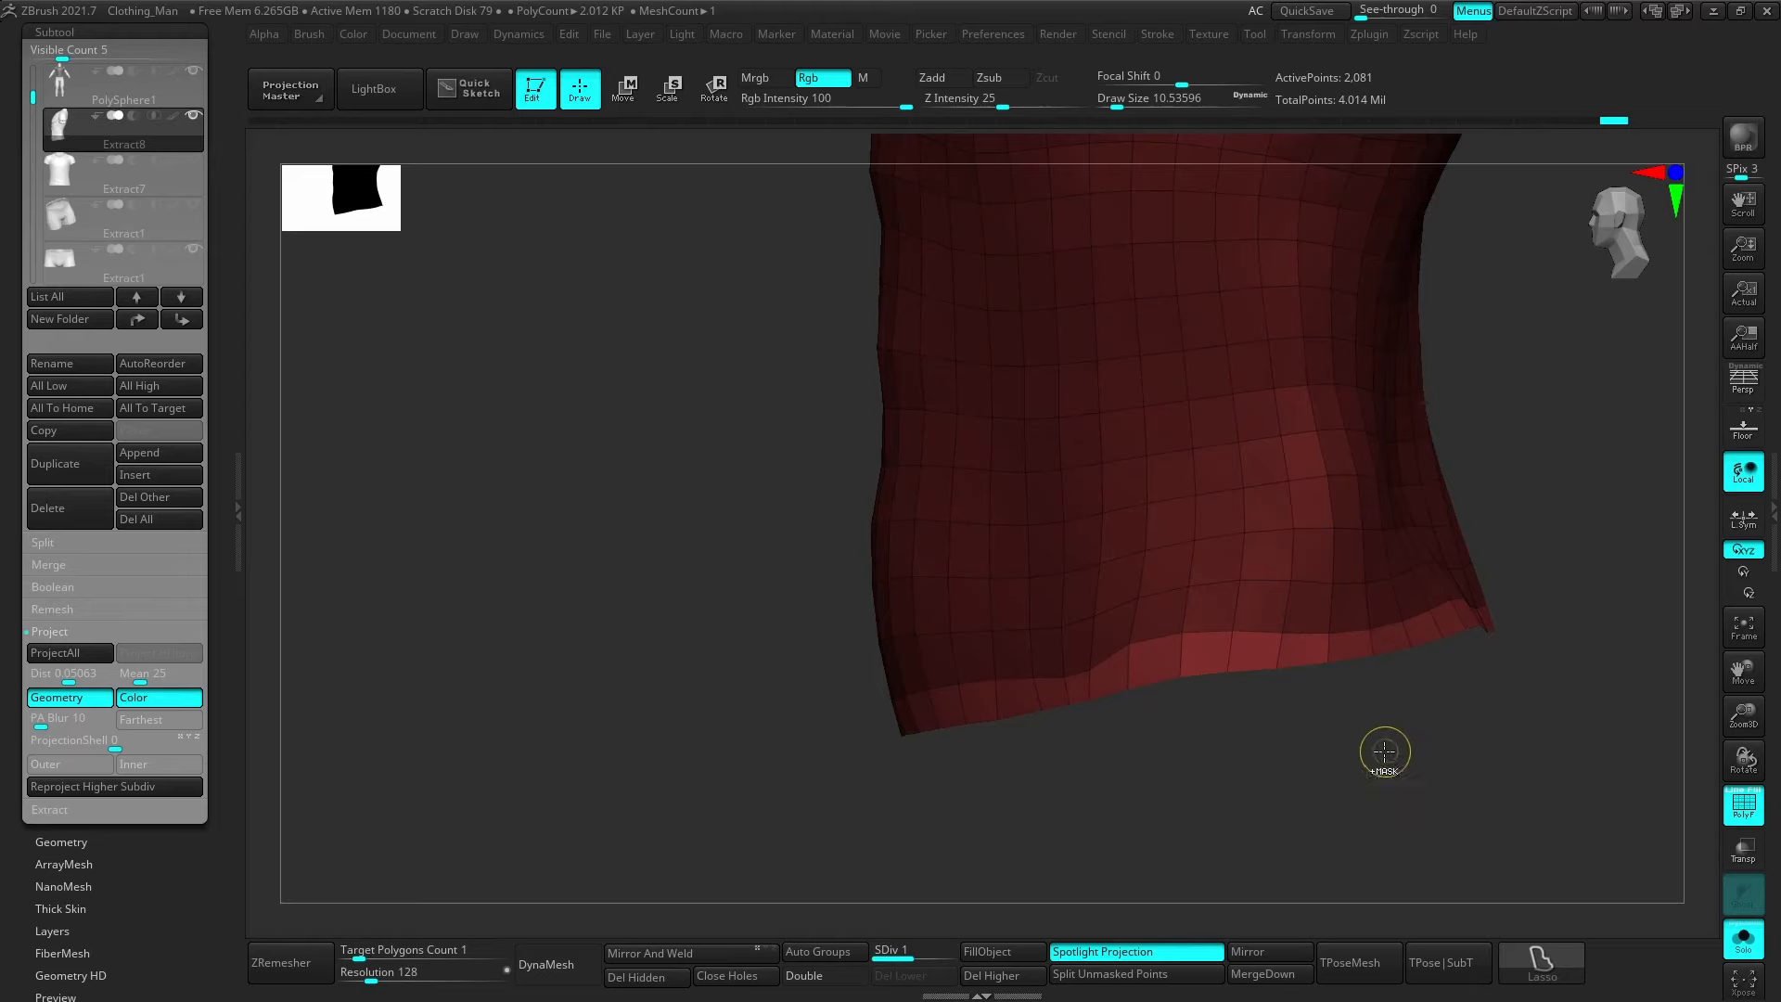
Place the gizmo on the lower hem and scale the unmasked bottom row along Y to straighten it.
{"action": "key", "text": "w"}
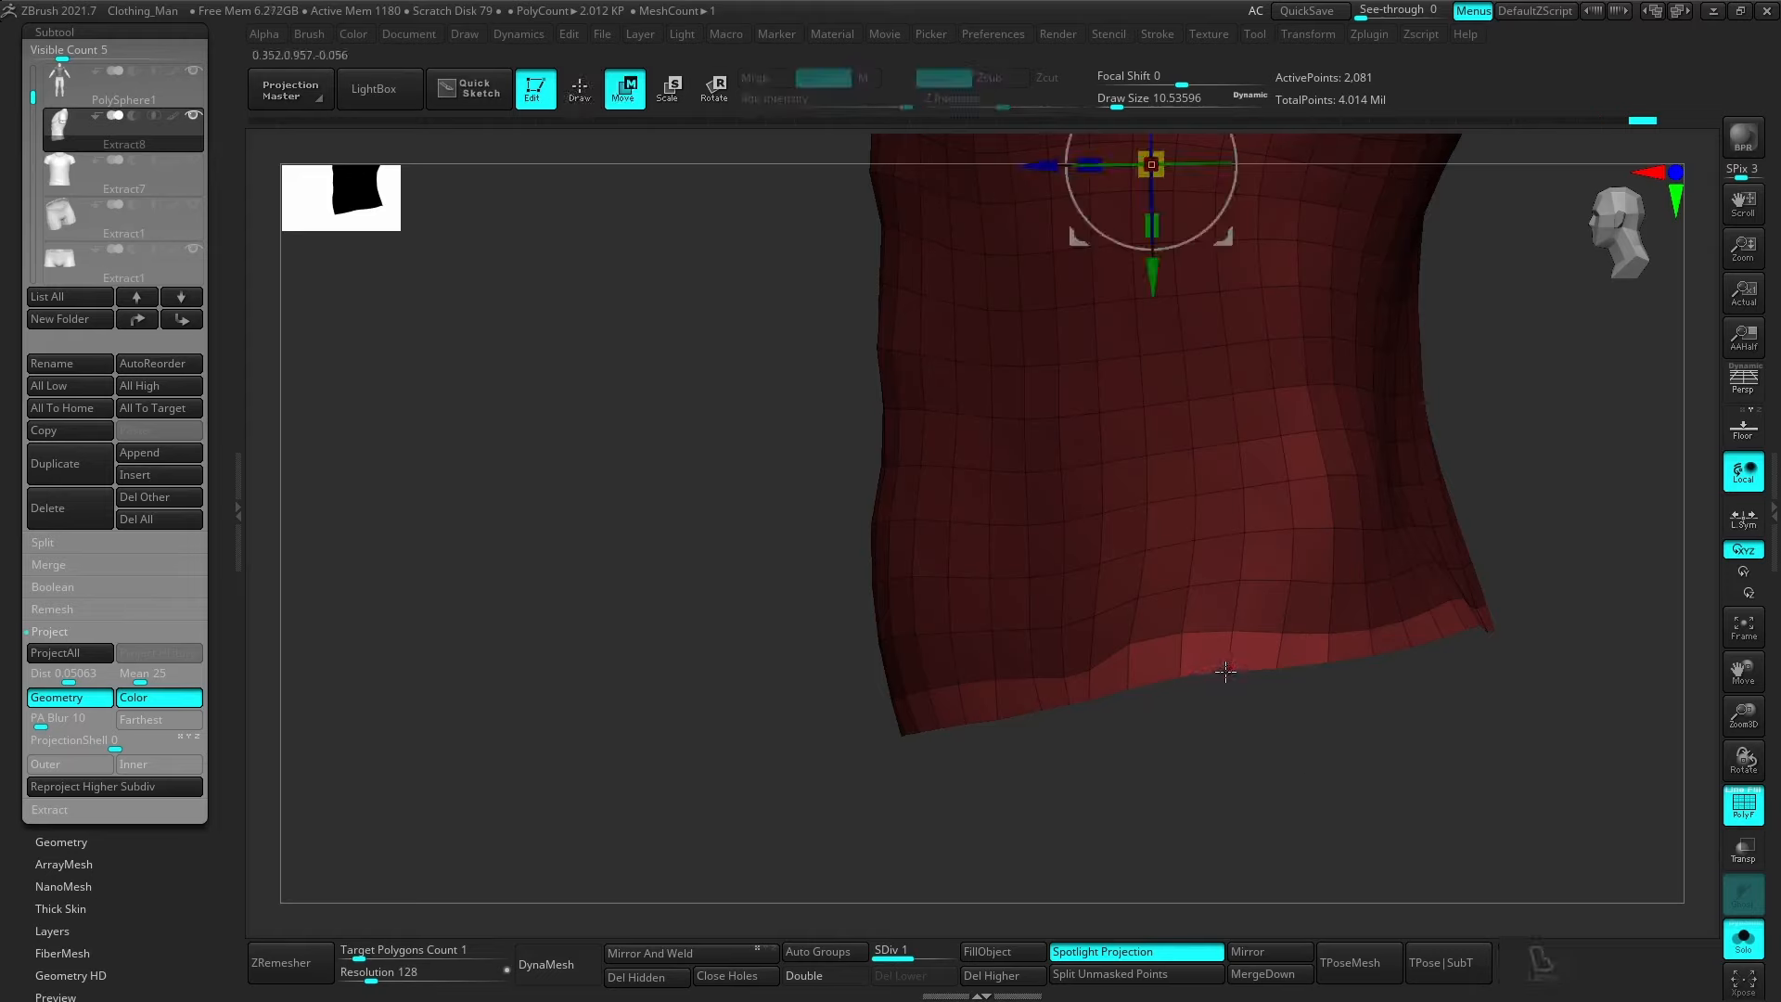
{"action": "left_click", "coordinate": [1224, 669]}
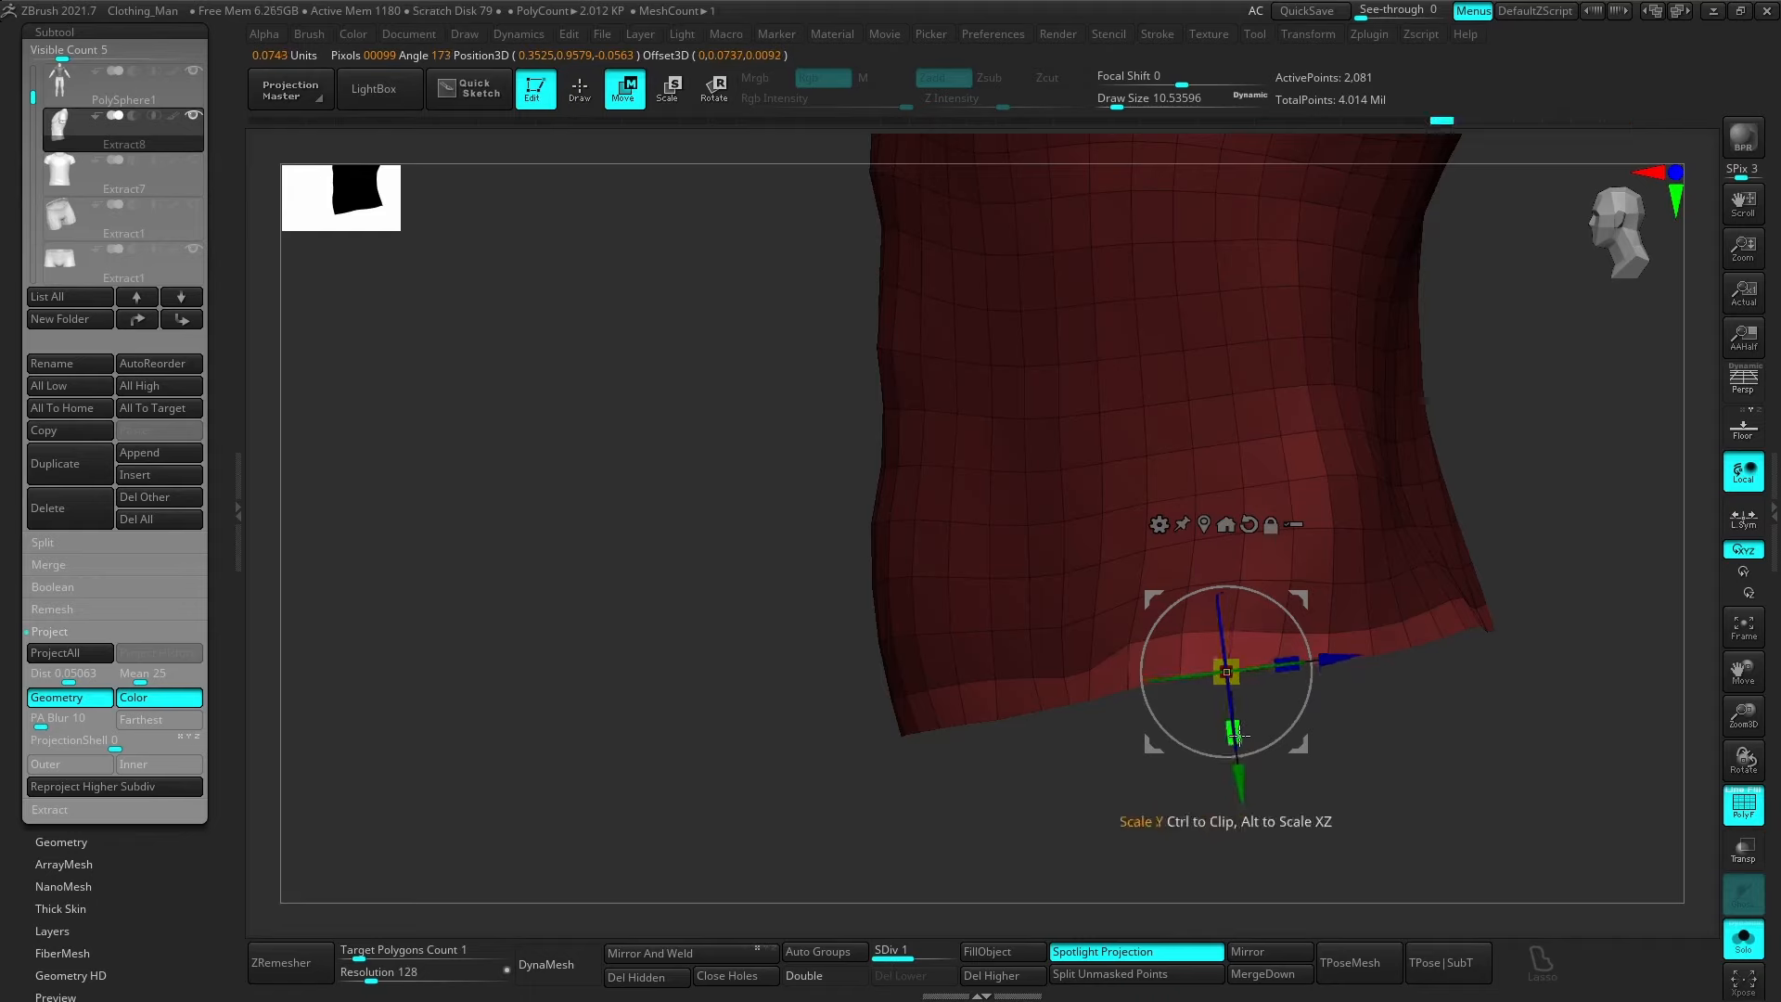
{"action": "left_click_drag", "start_coordinate": [1235, 733], "coordinate": [1226, 672]}
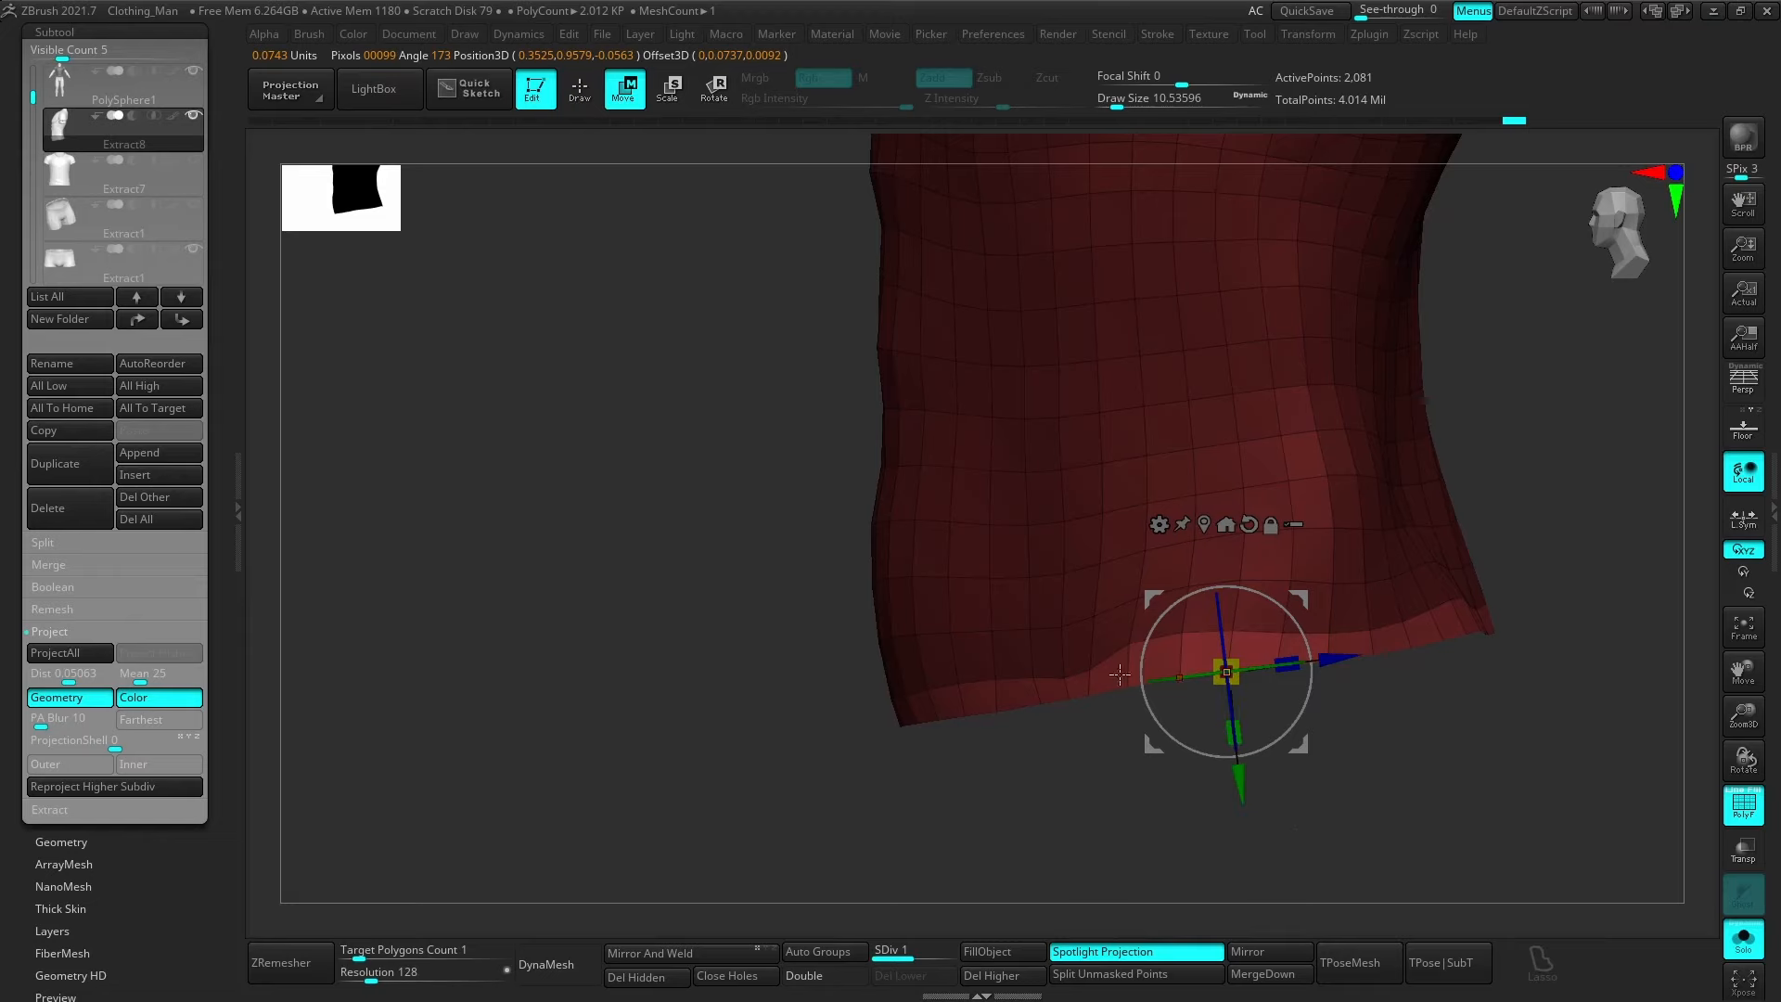
Show the body with the torso mesh again, return to Draw mode, and clear the mask.
{"action": "left_click", "coordinate": [1744, 937]}
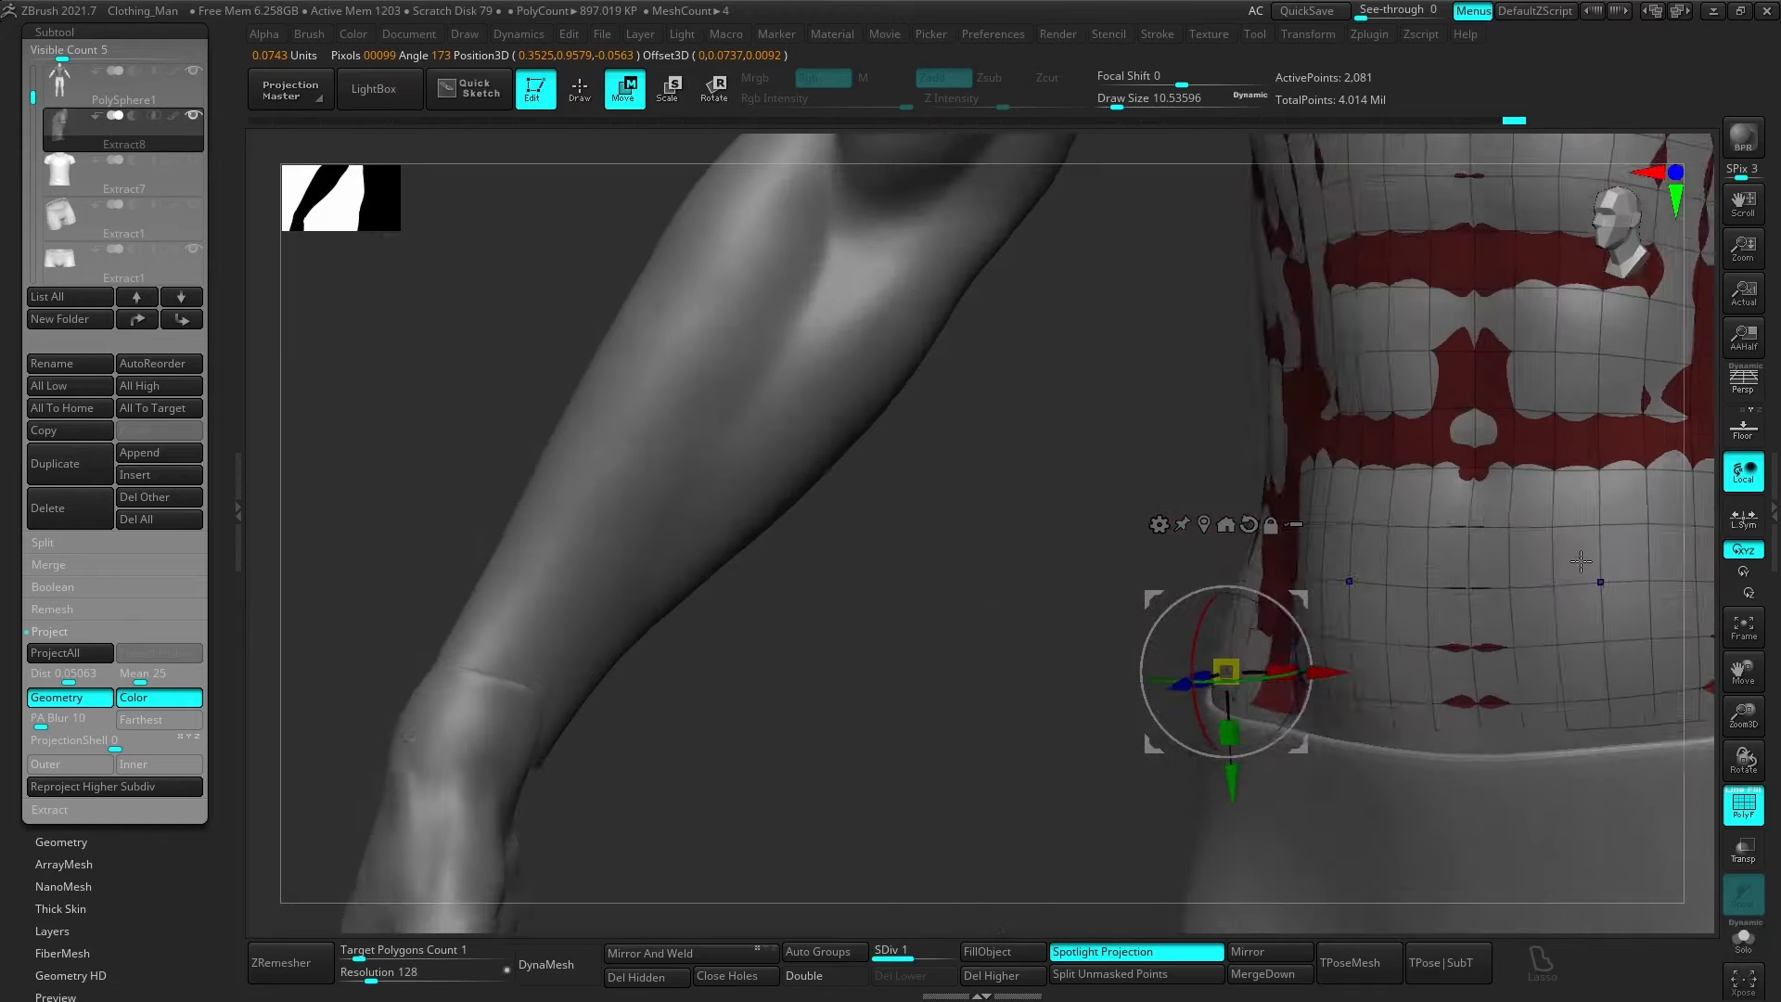
{"action": "right_click_drag", "start_coordinate": [1580, 561], "coordinate": [1632, 560], "text": "shift"}
{"action": "key", "text": "q"}
{"action": "mouse_move", "coordinate": [1419, 668]}
{"action": "right_mouse_down", "text": "ctrl"}
{"action": "mouse_move", "coordinate": [1411, 569]}
{"action": "mouse_move", "coordinate": [1228, 640]}
{"action": "right_mouse_up", "text": "ctrl"}
{"action": "left_click_drag", "start_coordinate": [890, 715], "coordinate": [668, 733], "text": "ctrl"}
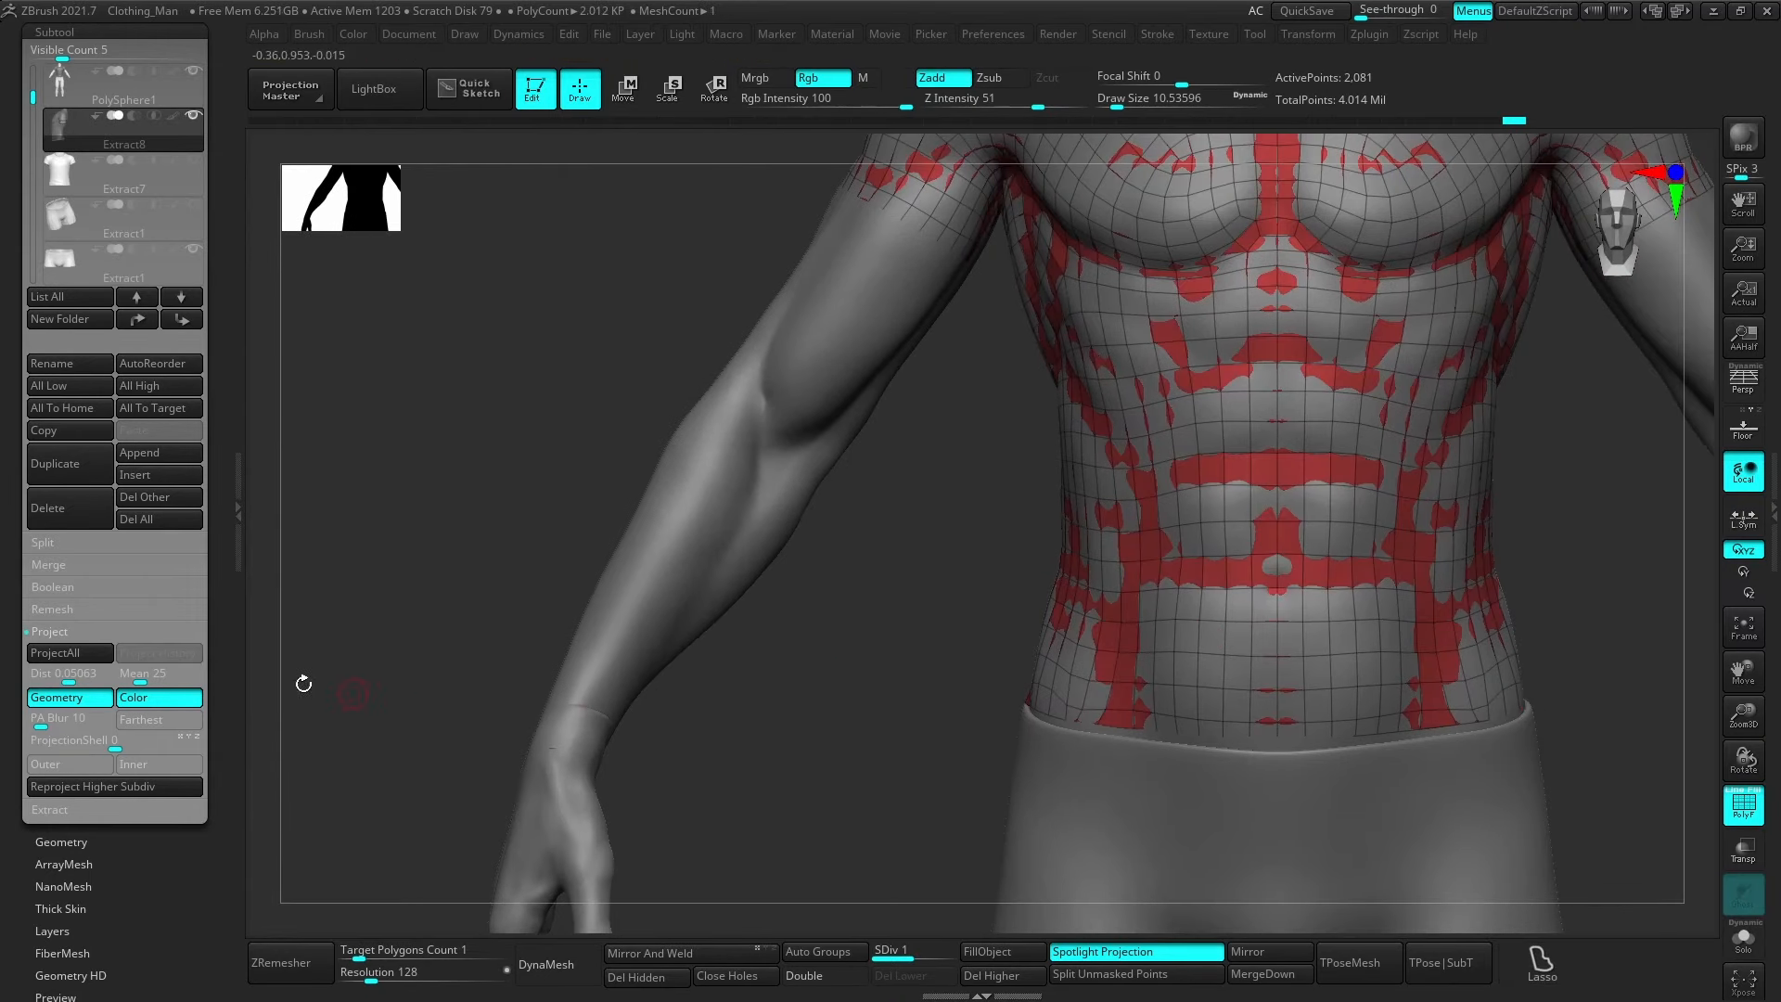
Raise the torso mesh to subdivision level 3.
{"action": "right_click_drag", "start_coordinate": [1376, 557], "coordinate": [1376, 454], "text": "ctrl"}
{"action": "right_click_drag", "start_coordinate": [1377, 454], "coordinate": [1284, 585], "text": "alt"}
{"action": "key", "text": "d"}
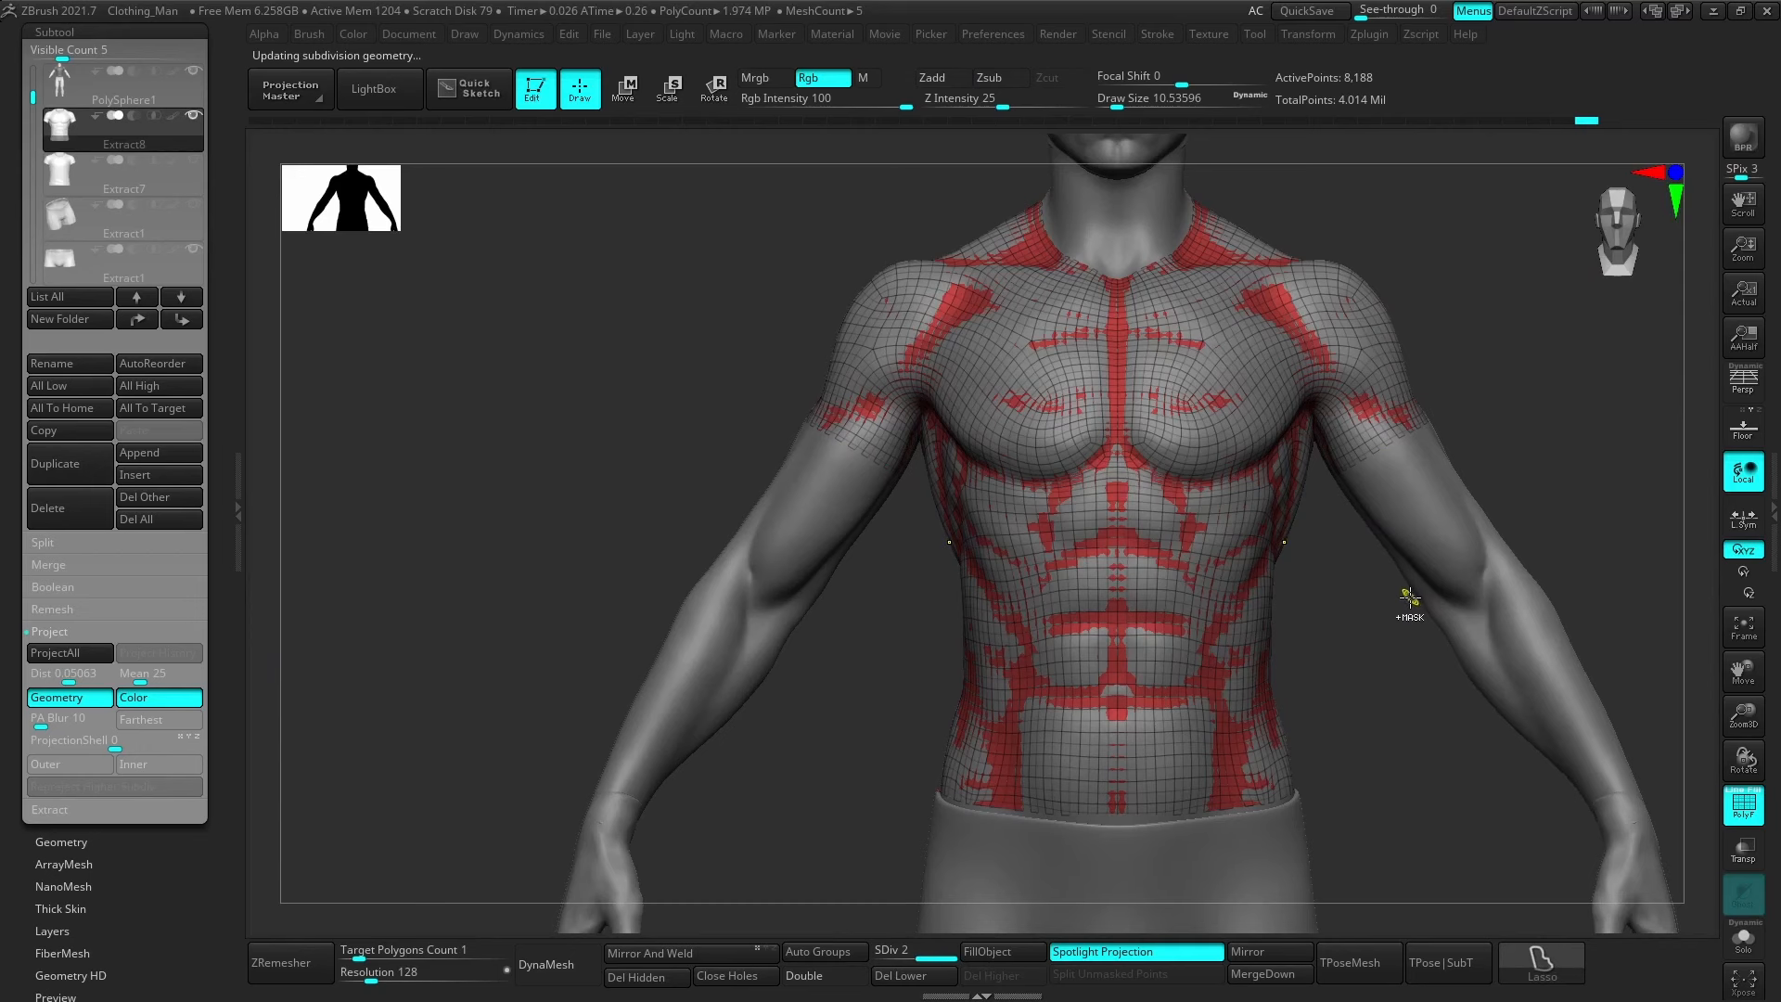
{"action": "key", "text": "d"}
Inflate the torso mesh clear of the body, hide the polyframe, and pull the mesh back with an Inflate of about -4.
{"action": "scroll", "coordinate": [122, 842], "scroll_direction": "down", "scroll_amount": 3}
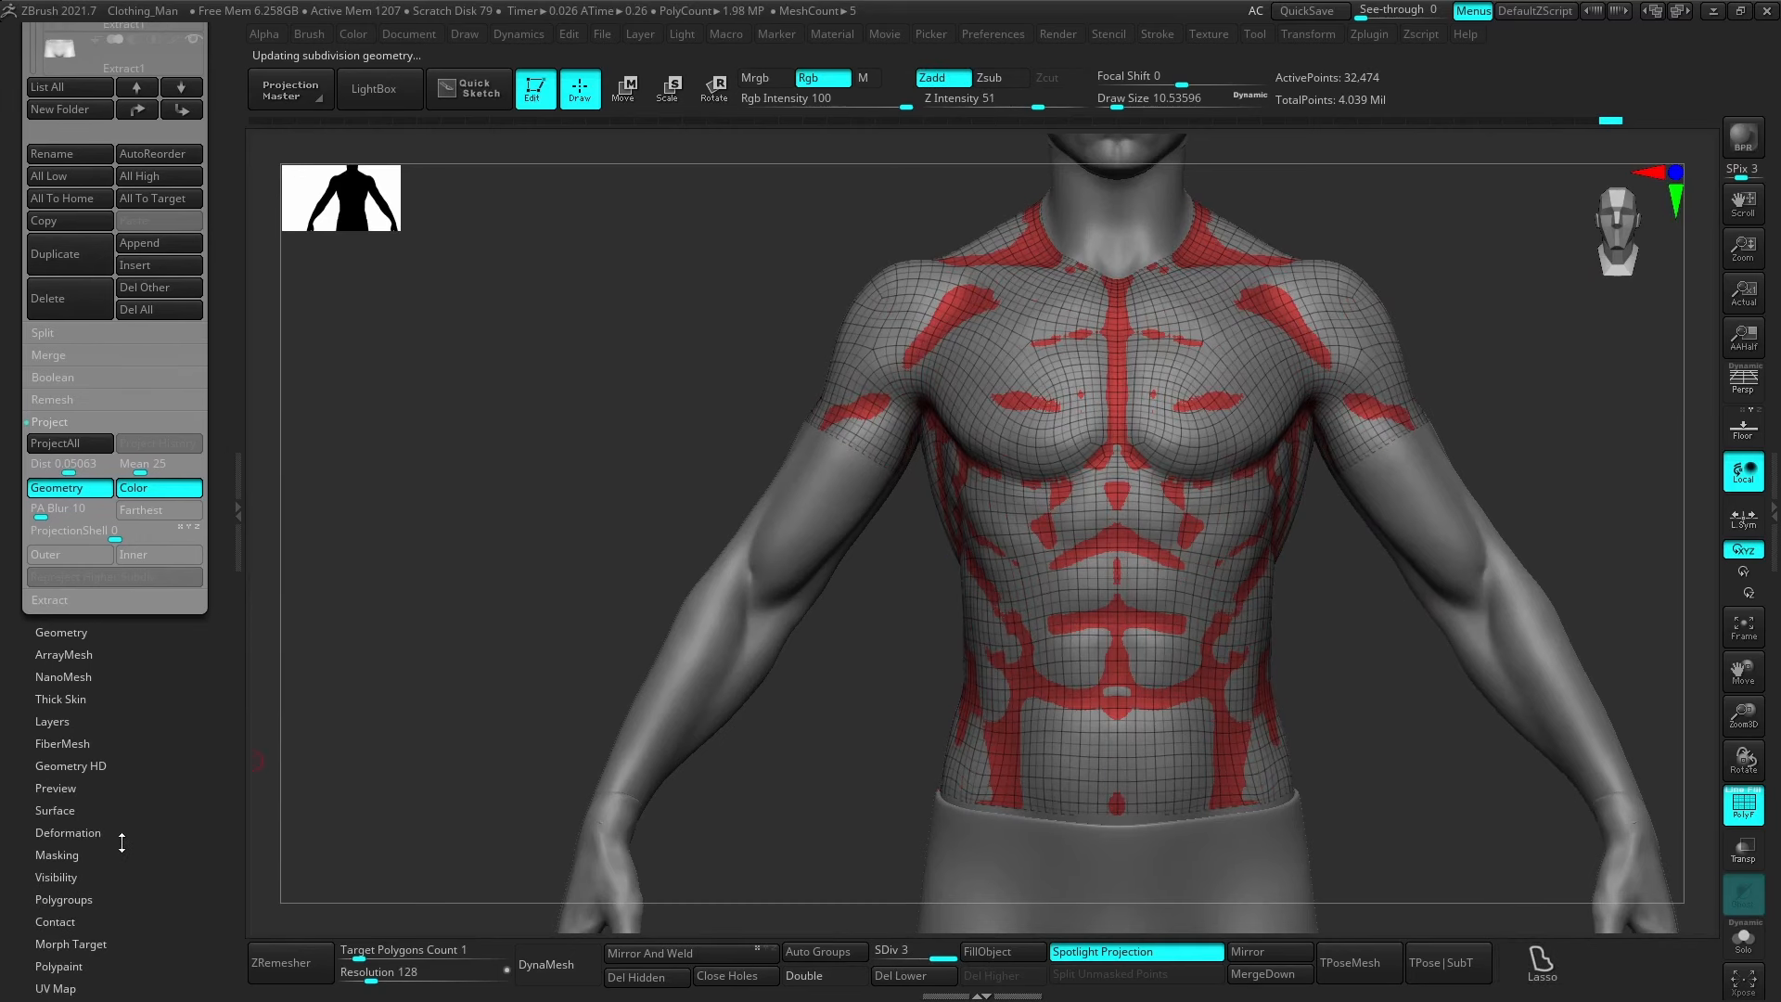
{"action": "left_click", "coordinate": [122, 839]}
{"action": "left_click_drag", "start_coordinate": [126, 797], "coordinate": [127, 797]}
{"action": "key", "text": "shift+f"}
{"action": "right_click_drag", "start_coordinate": [1230, 562], "coordinate": [1236, 523]}
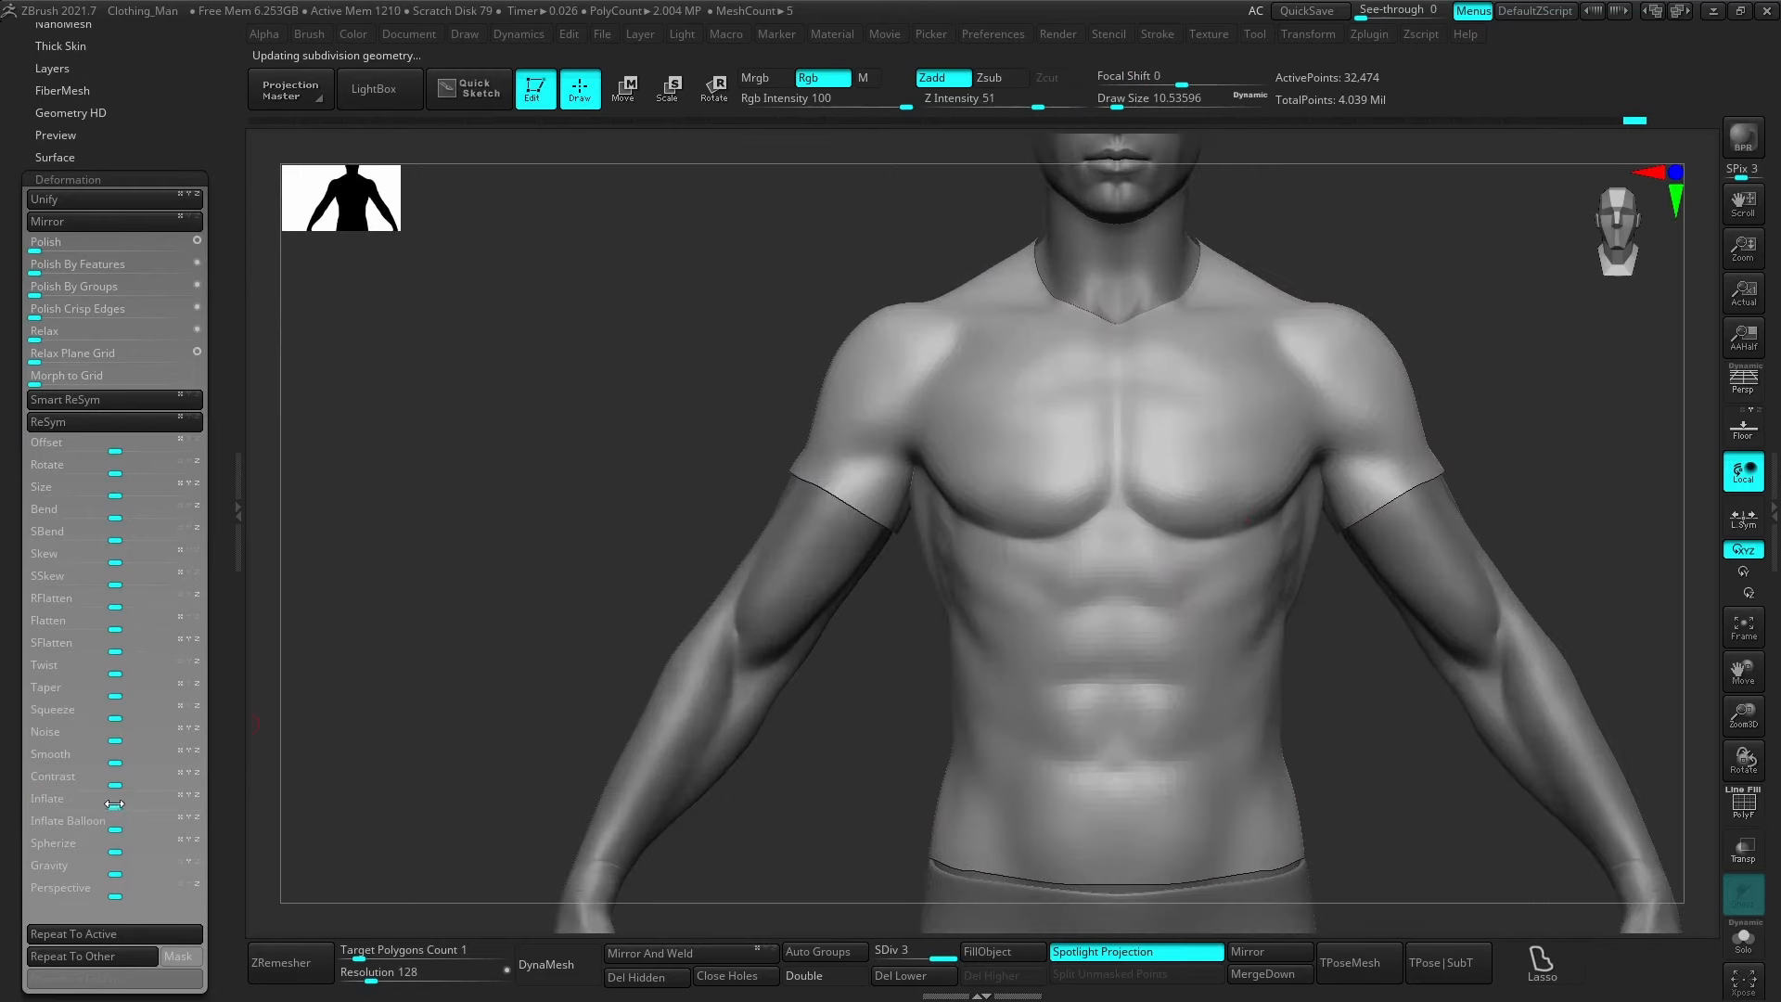
{"action": "left_click_drag", "start_coordinate": [114, 803], "coordinate": [111, 803]}
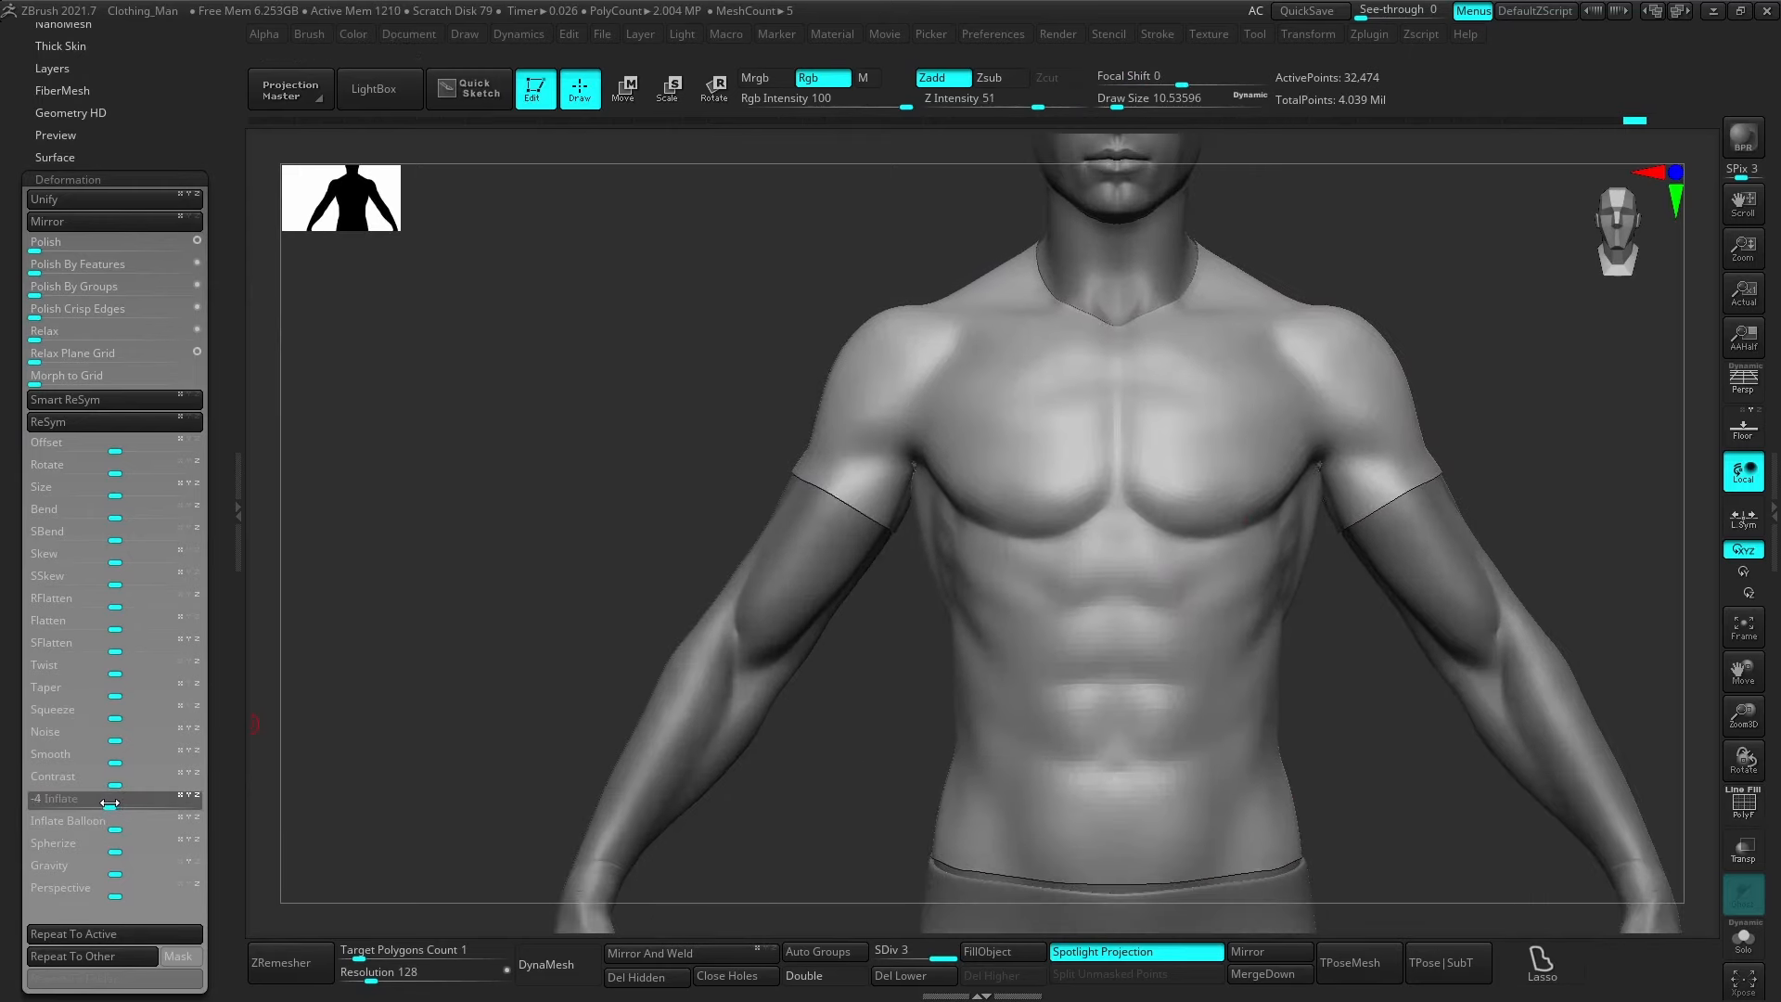
{"action": "left_click", "coordinate": [112, 803]}
{"action": "mouse_move", "coordinate": [896, 517]}
{"action": "right_mouse_down"}
{"action": "mouse_move", "coordinate": [807, 485]}
{"action": "mouse_move", "coordinate": [816, 445]}
{"action": "mouse_move", "coordinate": [795, 497]}
{"action": "mouse_move", "coordinate": [1031, 505]}
{"action": "right_mouse_up"}
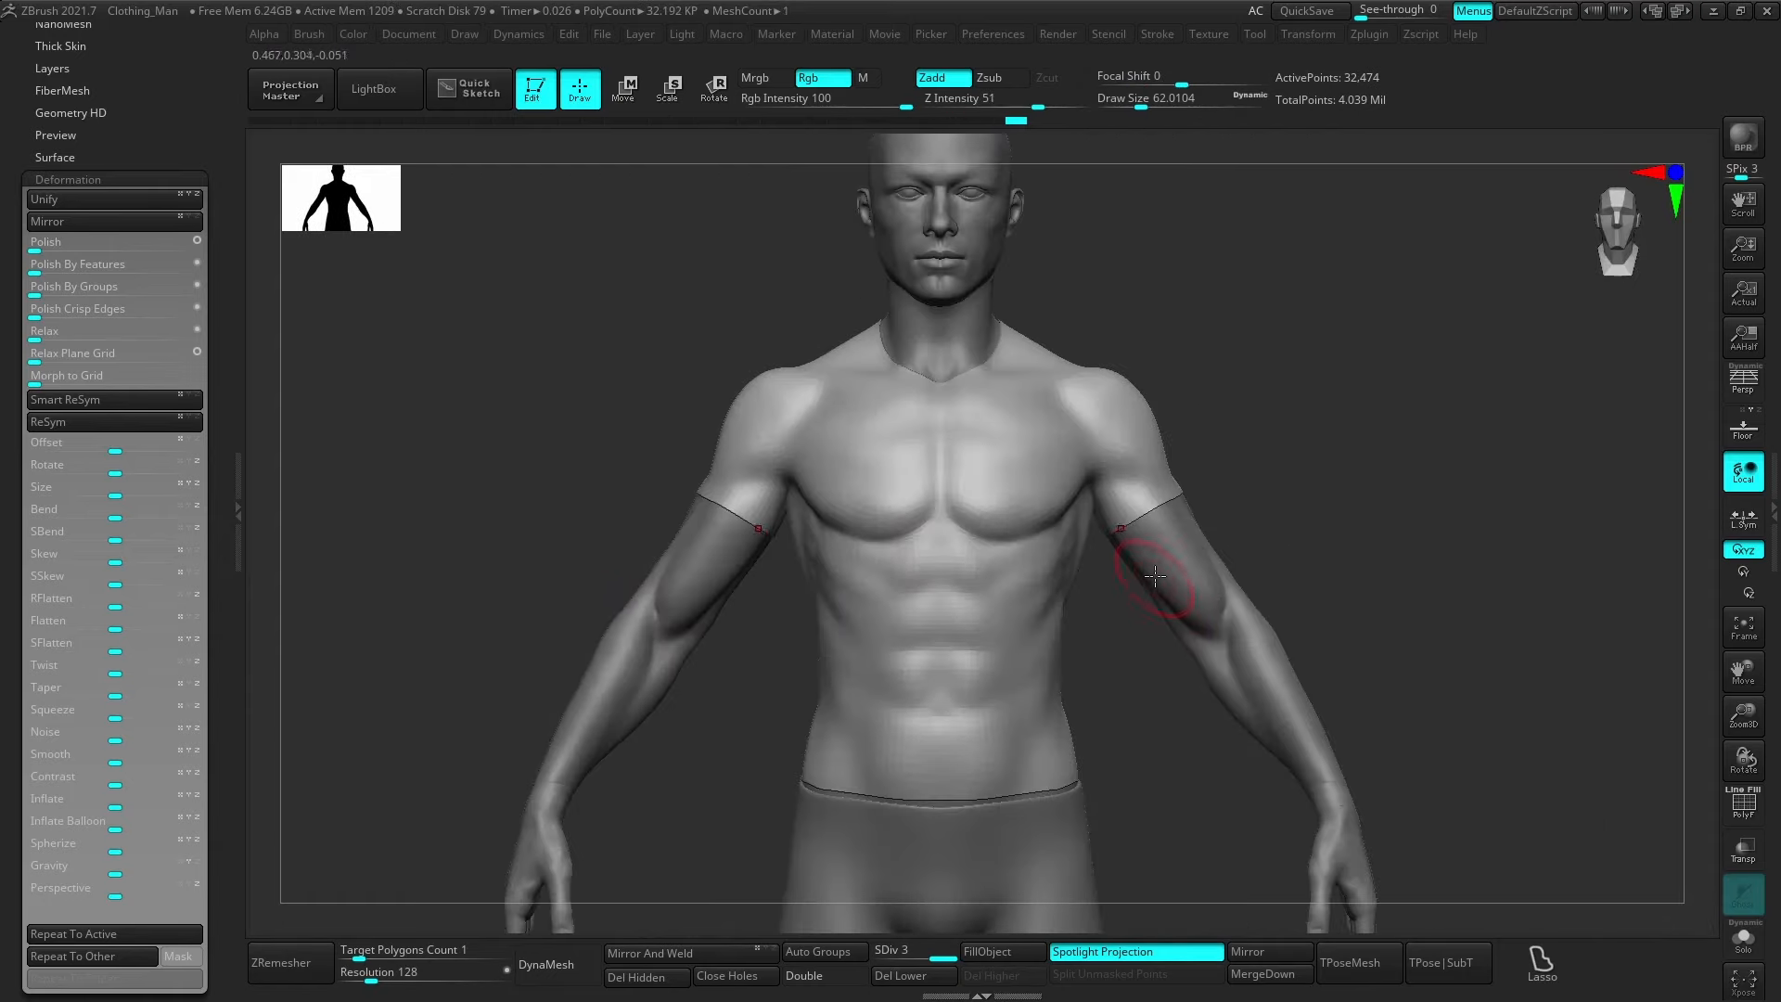
Subdivide the torso mesh three times to level 6 and inspect the chest and sleeves.
{"action": "key", "text": "ctrl+d"}
{"action": "key", "text": "ctrl+d"}
{"action": "key", "text": "ctrl+d"}
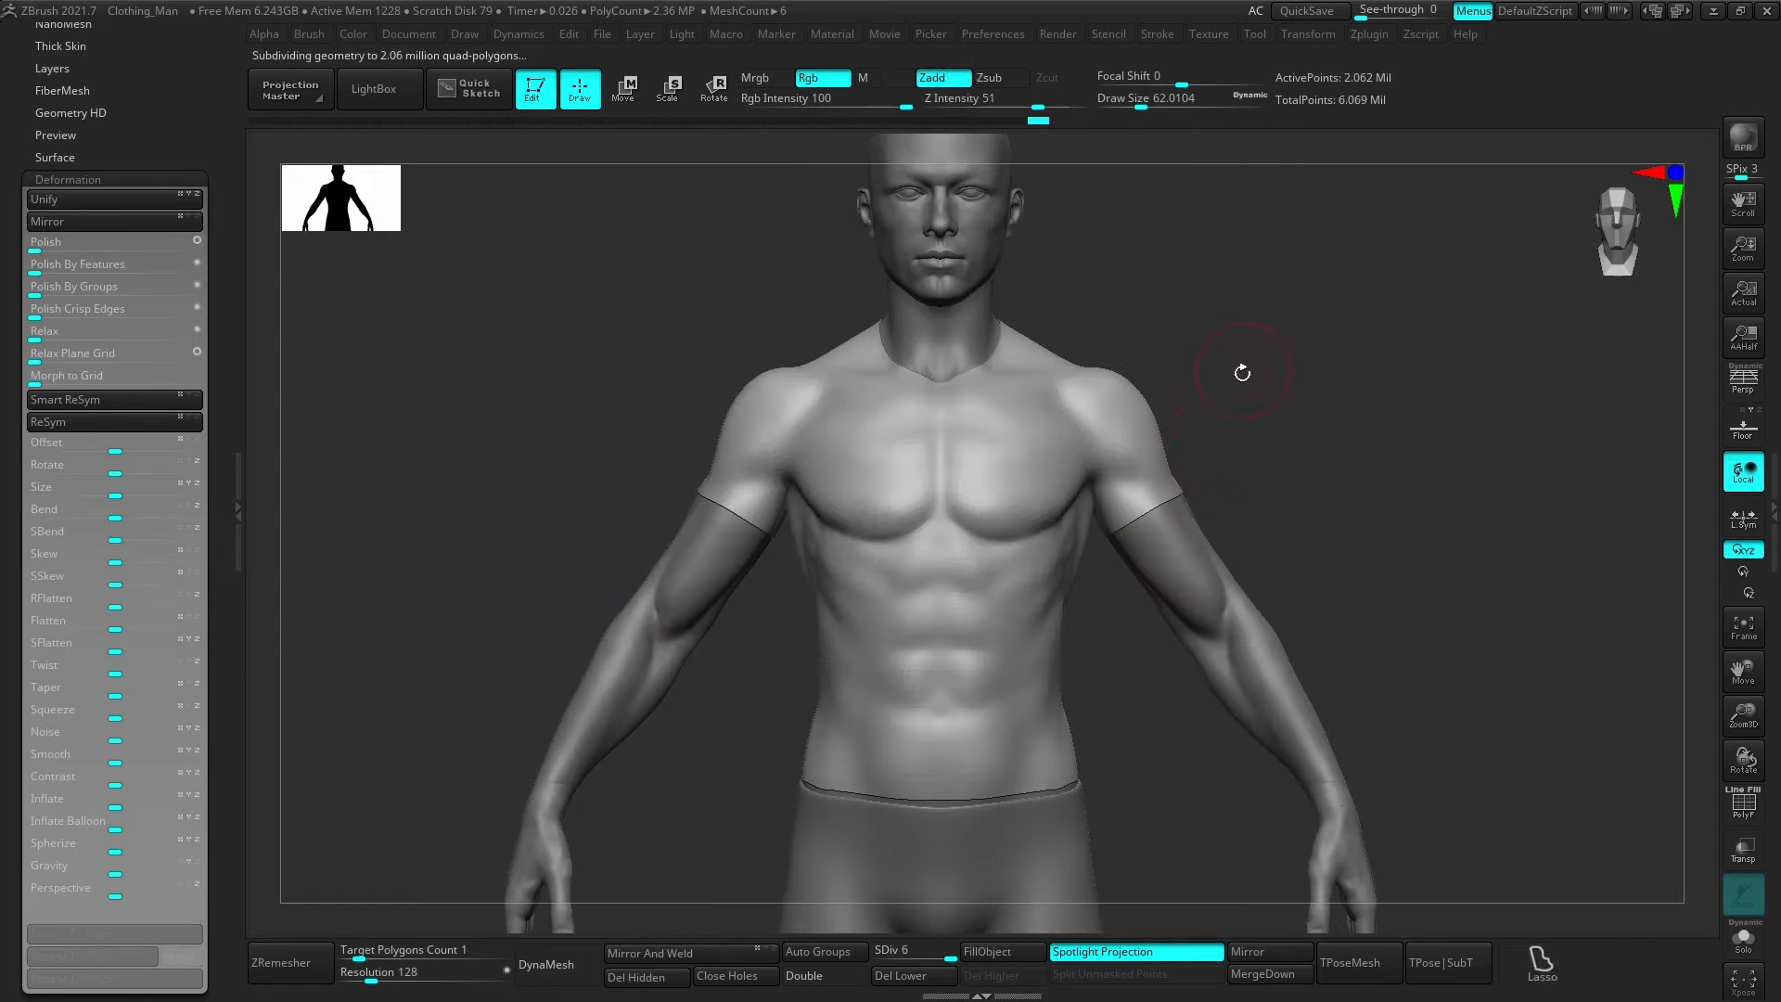
{"action": "right_click_drag", "start_coordinate": [1133, 353], "coordinate": [1166, 455], "text": "ctrl"}
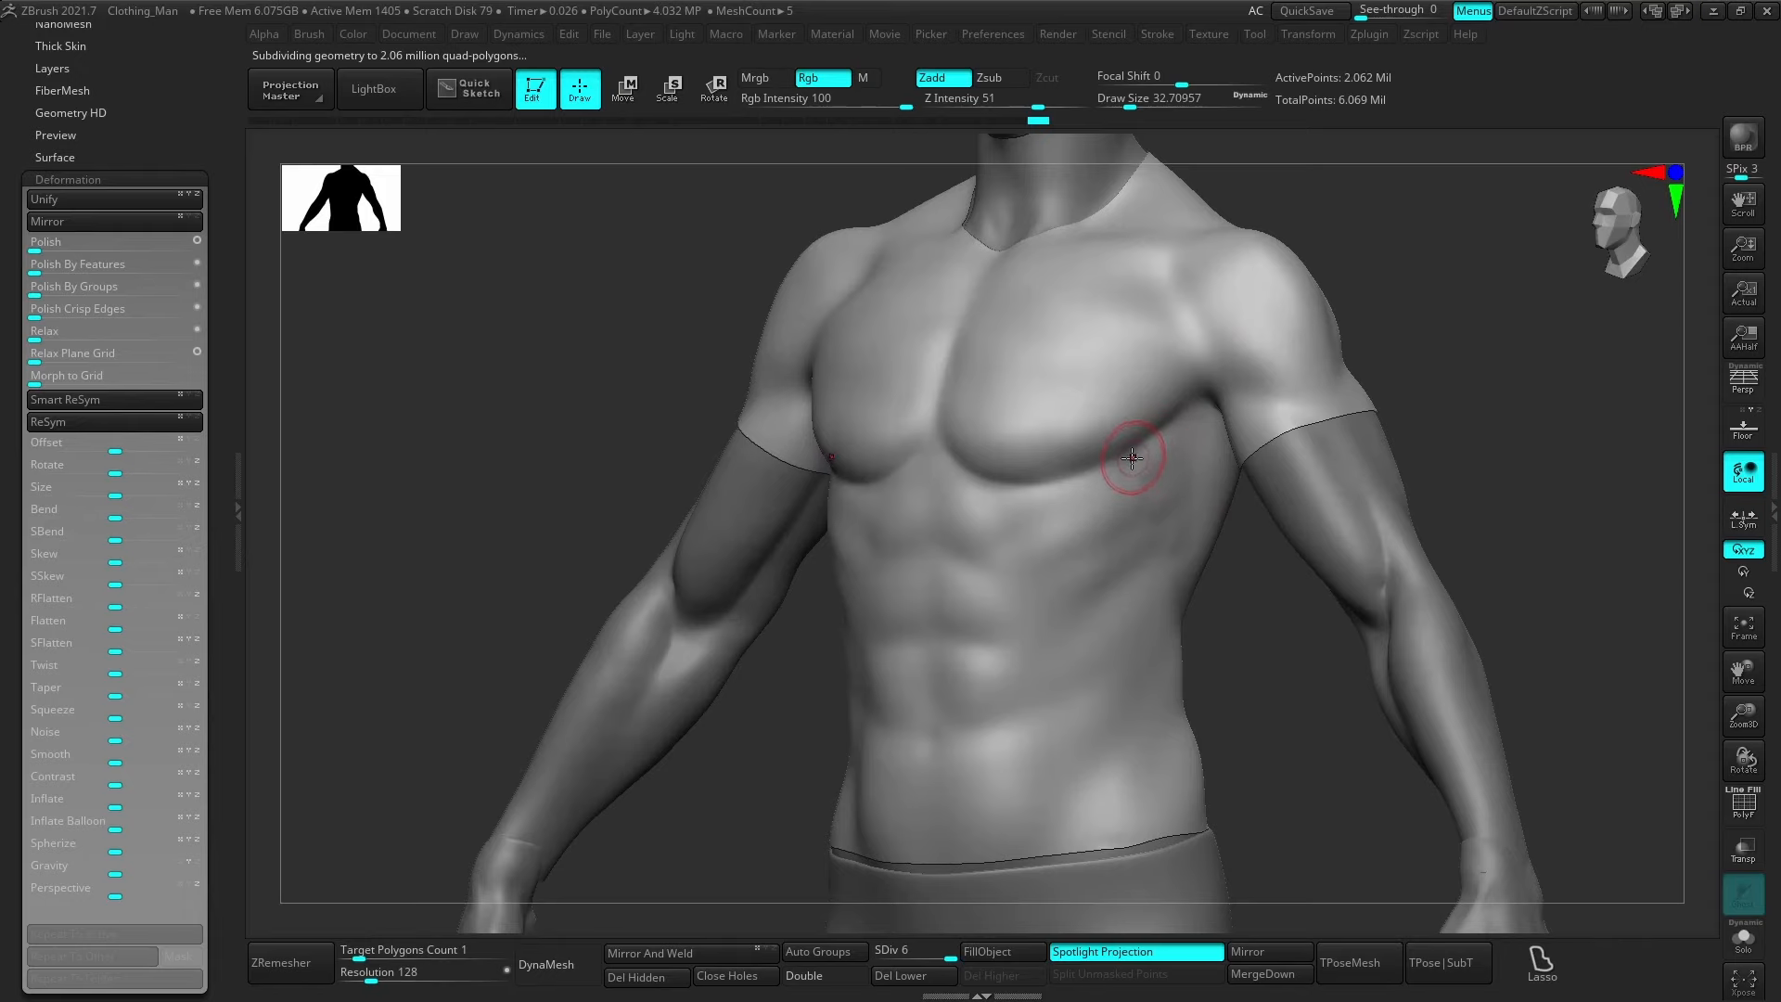
{"action": "right_click_drag", "start_coordinate": [965, 243], "coordinate": [1215, 376], "text": "shift"}
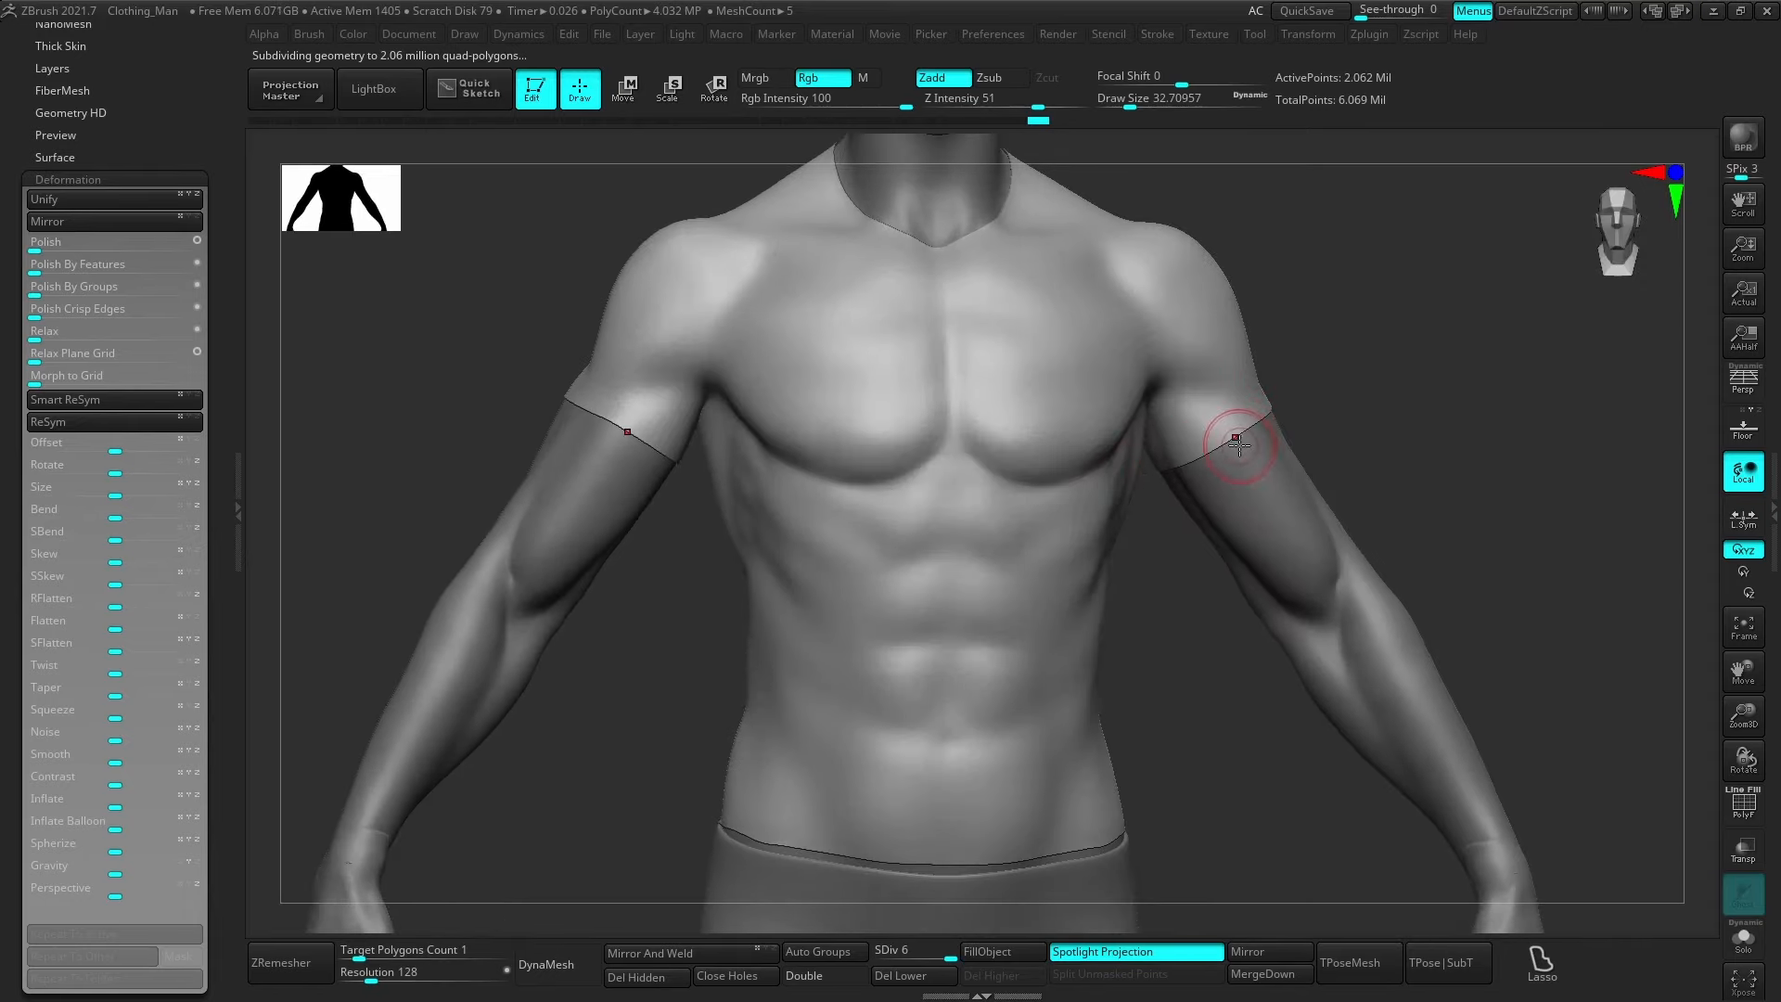
{"action": "right_click_drag", "start_coordinate": [1177, 536], "coordinate": [1152, 623]}
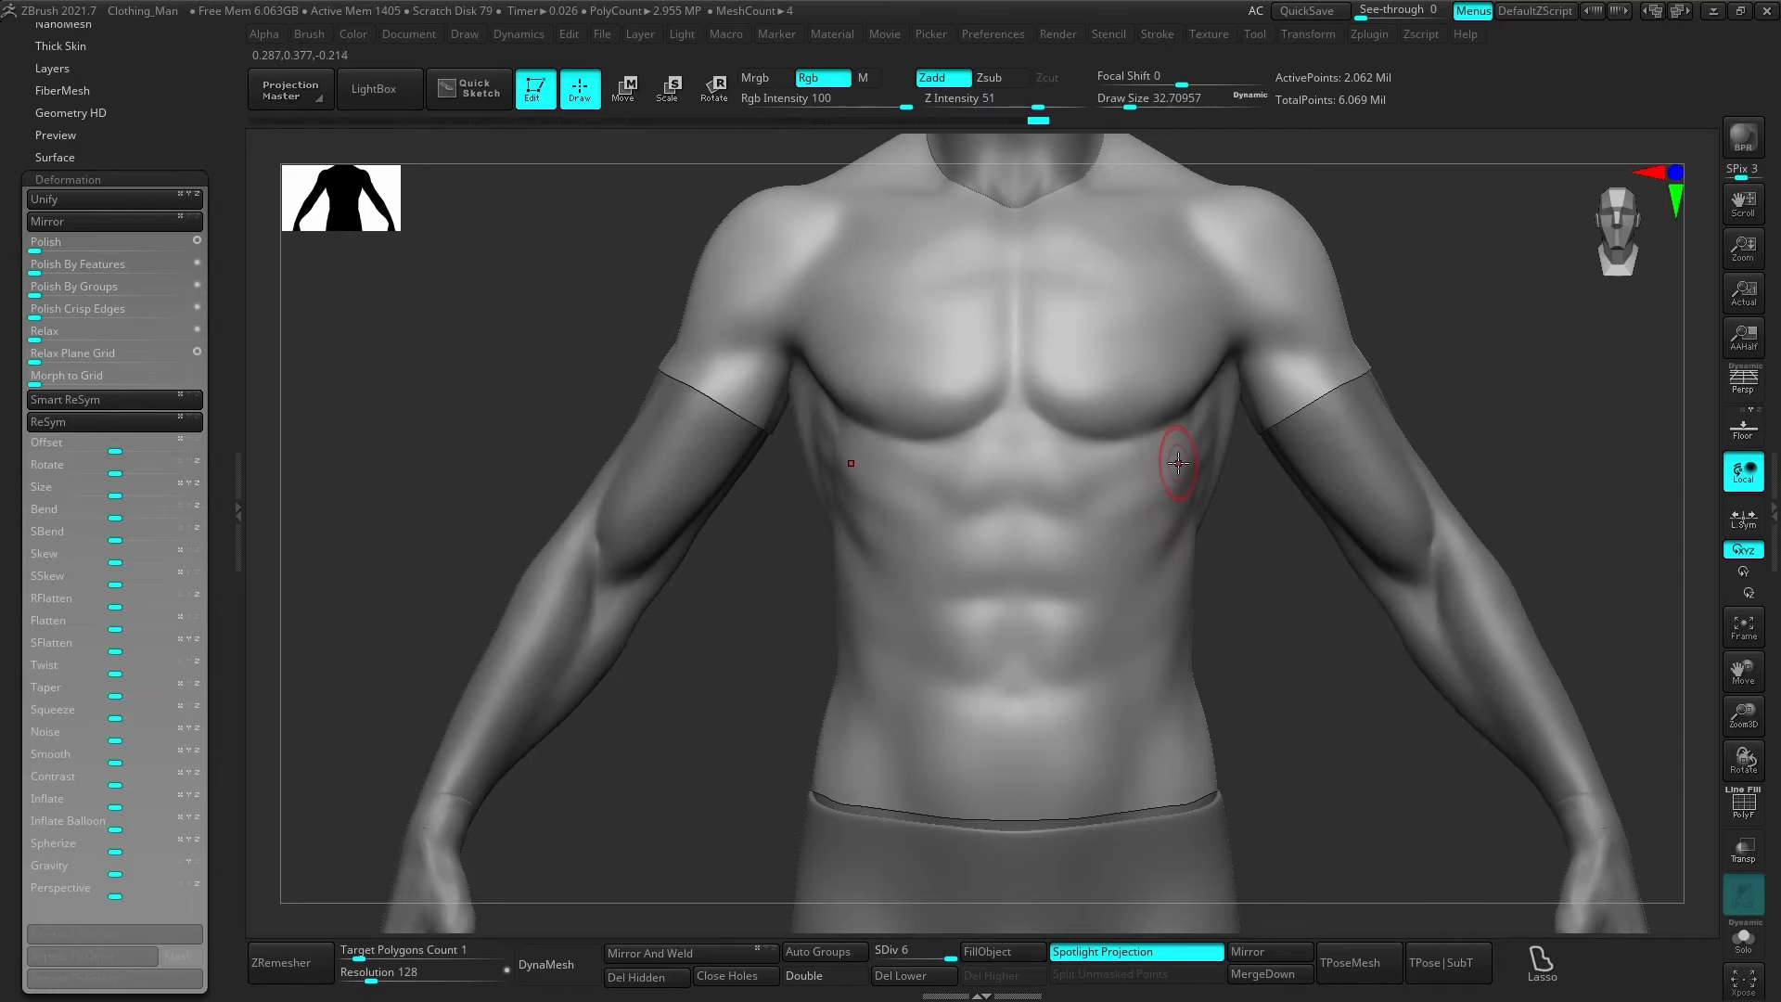
Select the Standard brush, frame the chest and shoulders from the front, and reduce the draw size to about 5.
{"action": "key", "text": "b"}
{"action": "key", "text": "s"}
{"action": "key", "text": "t"}
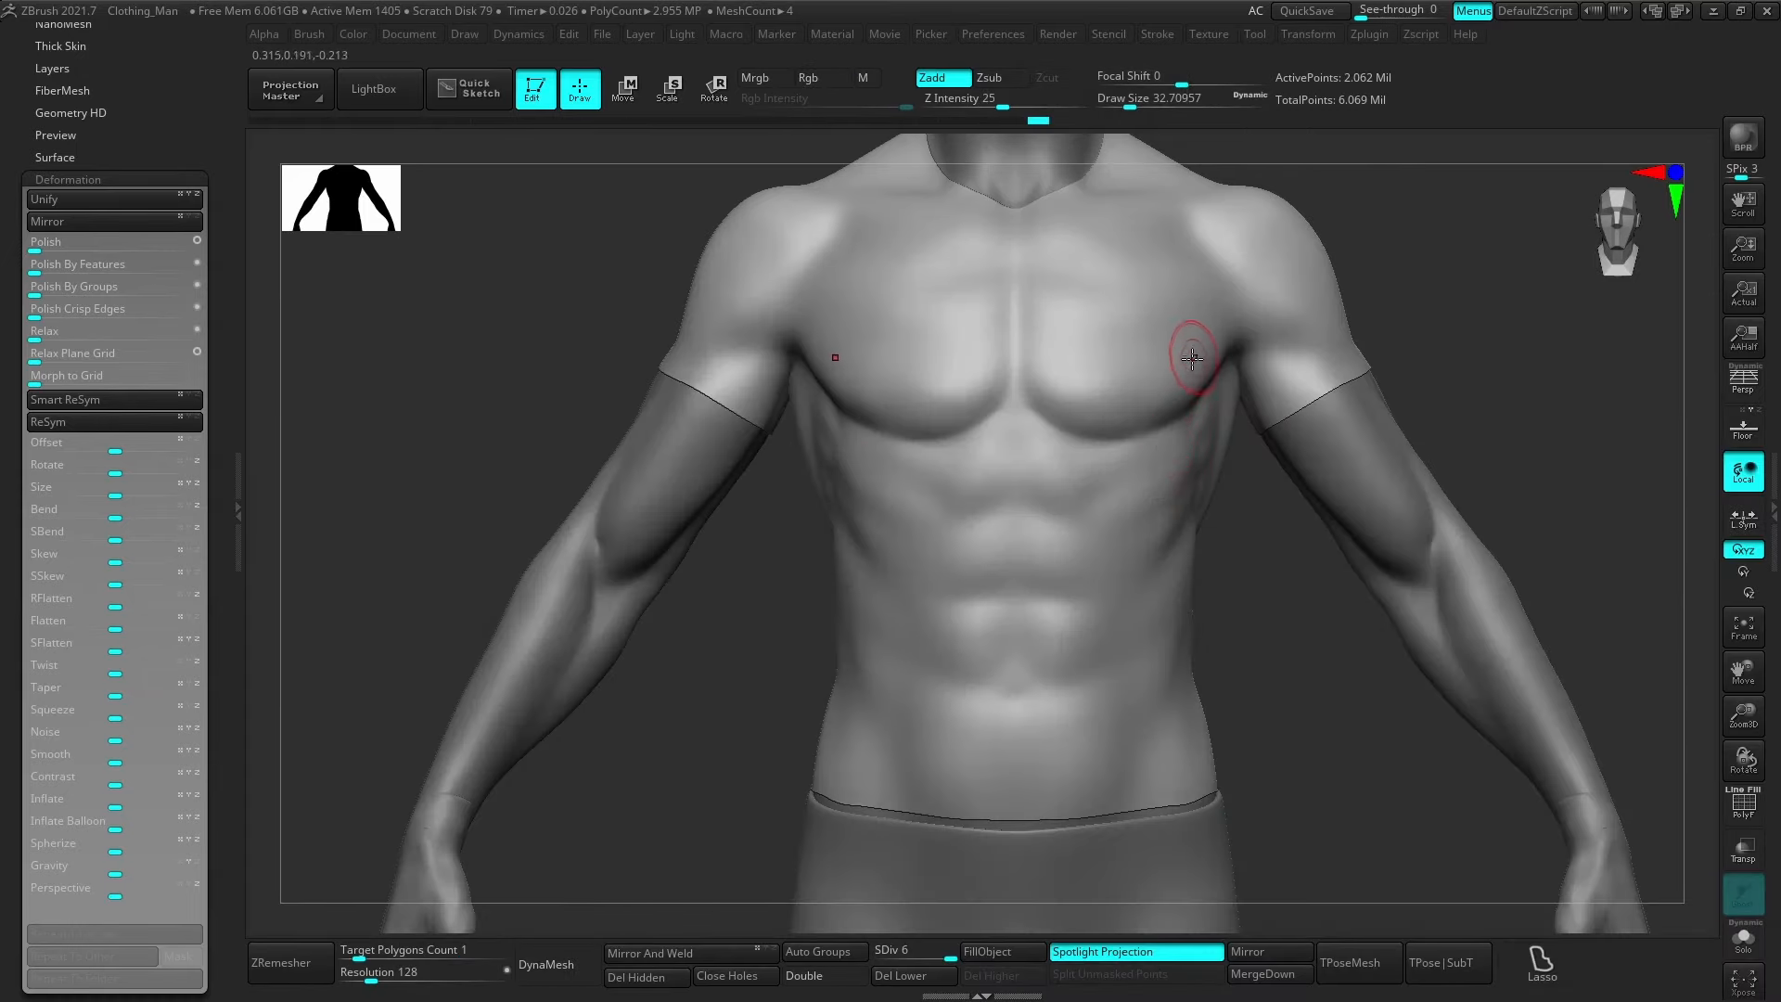
{"action": "mouse_move", "coordinate": [1192, 376]}
{"action": "right_mouse_down"}
{"action": "mouse_move", "coordinate": [1101, 445]}
{"action": "mouse_move", "coordinate": [1145, 421]}
{"action": "mouse_move", "coordinate": [1162, 471]}
{"action": "right_mouse_up"}
{"action": "right_click_drag", "start_coordinate": [1249, 430], "coordinate": [1221, 414], "text": "shift"}
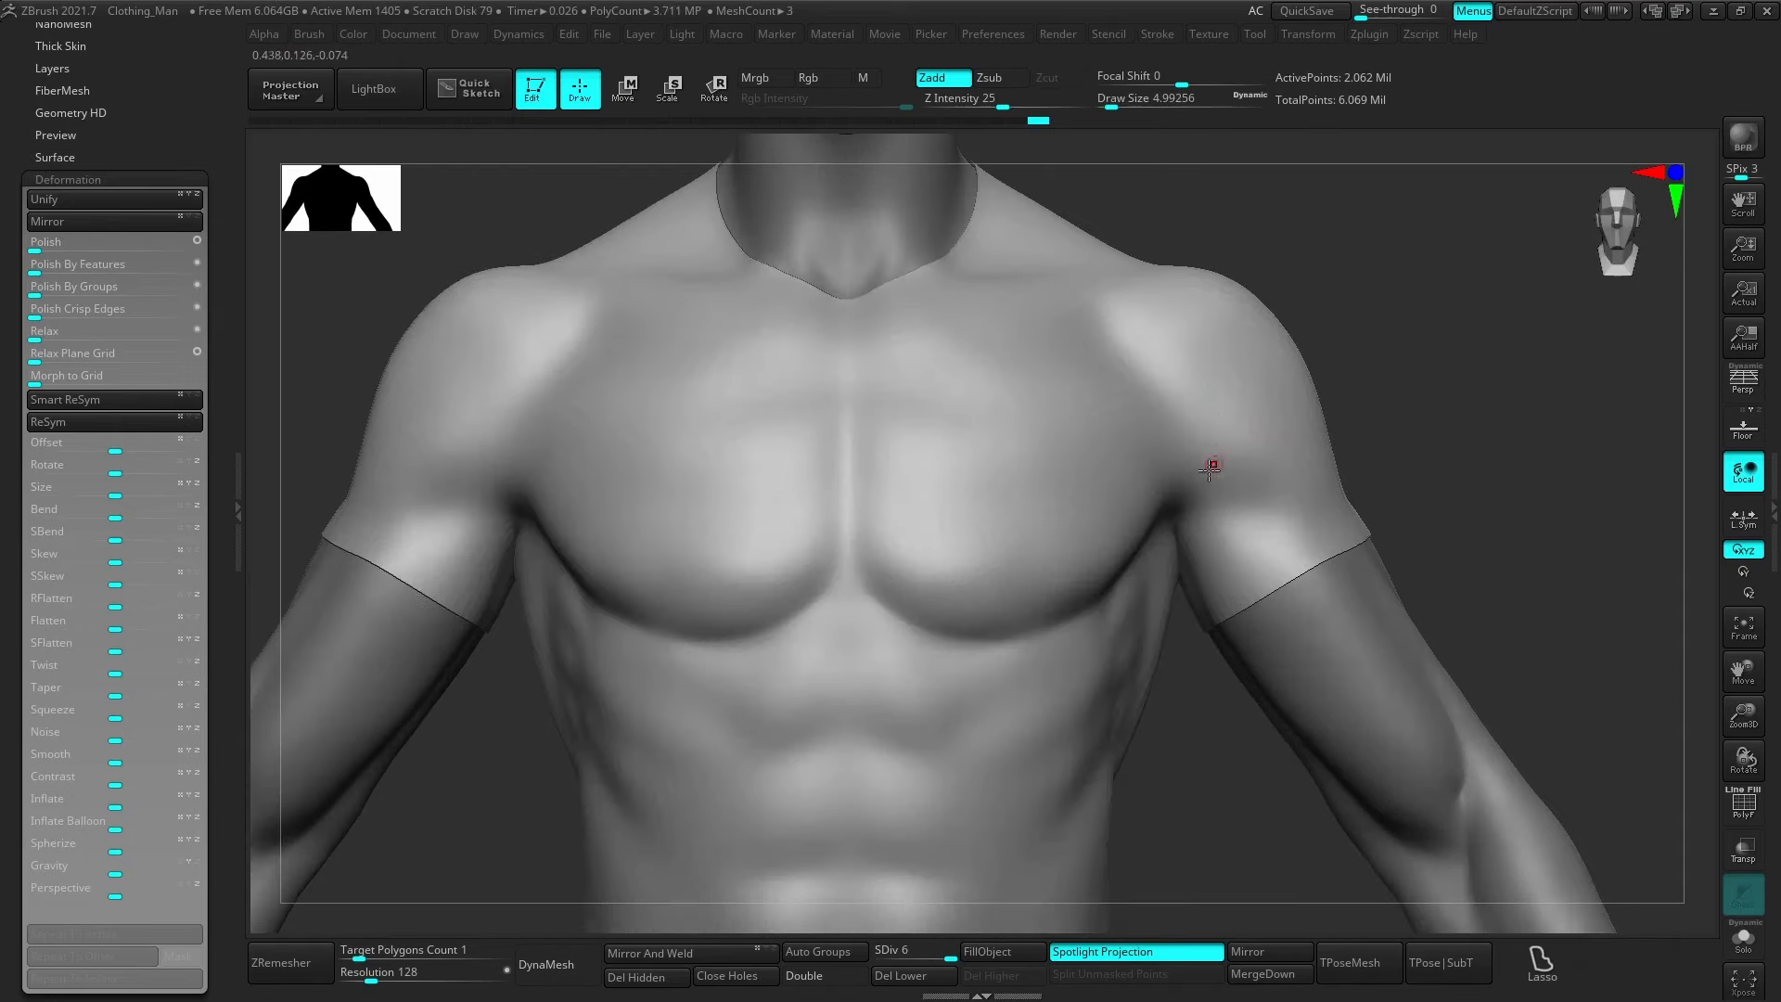
Undo the last stroke, set the draw size to about 9, and sculpt folds fanning from the armpit up the shoulder.
{"action": "key", "text": "ctrl+z"}
{"action": "key", "text": "s"}
{"action": "left_click_drag", "start_coordinate": [1224, 394], "coordinate": [1229, 395]}
{"action": "left_click_drag", "start_coordinate": [1223, 302], "coordinate": [1227, 297]}
{"action": "right_click_drag", "start_coordinate": [1193, 445], "coordinate": [1203, 403]}
{"action": "left_click_drag", "start_coordinate": [1204, 455], "coordinate": [1225, 308]}
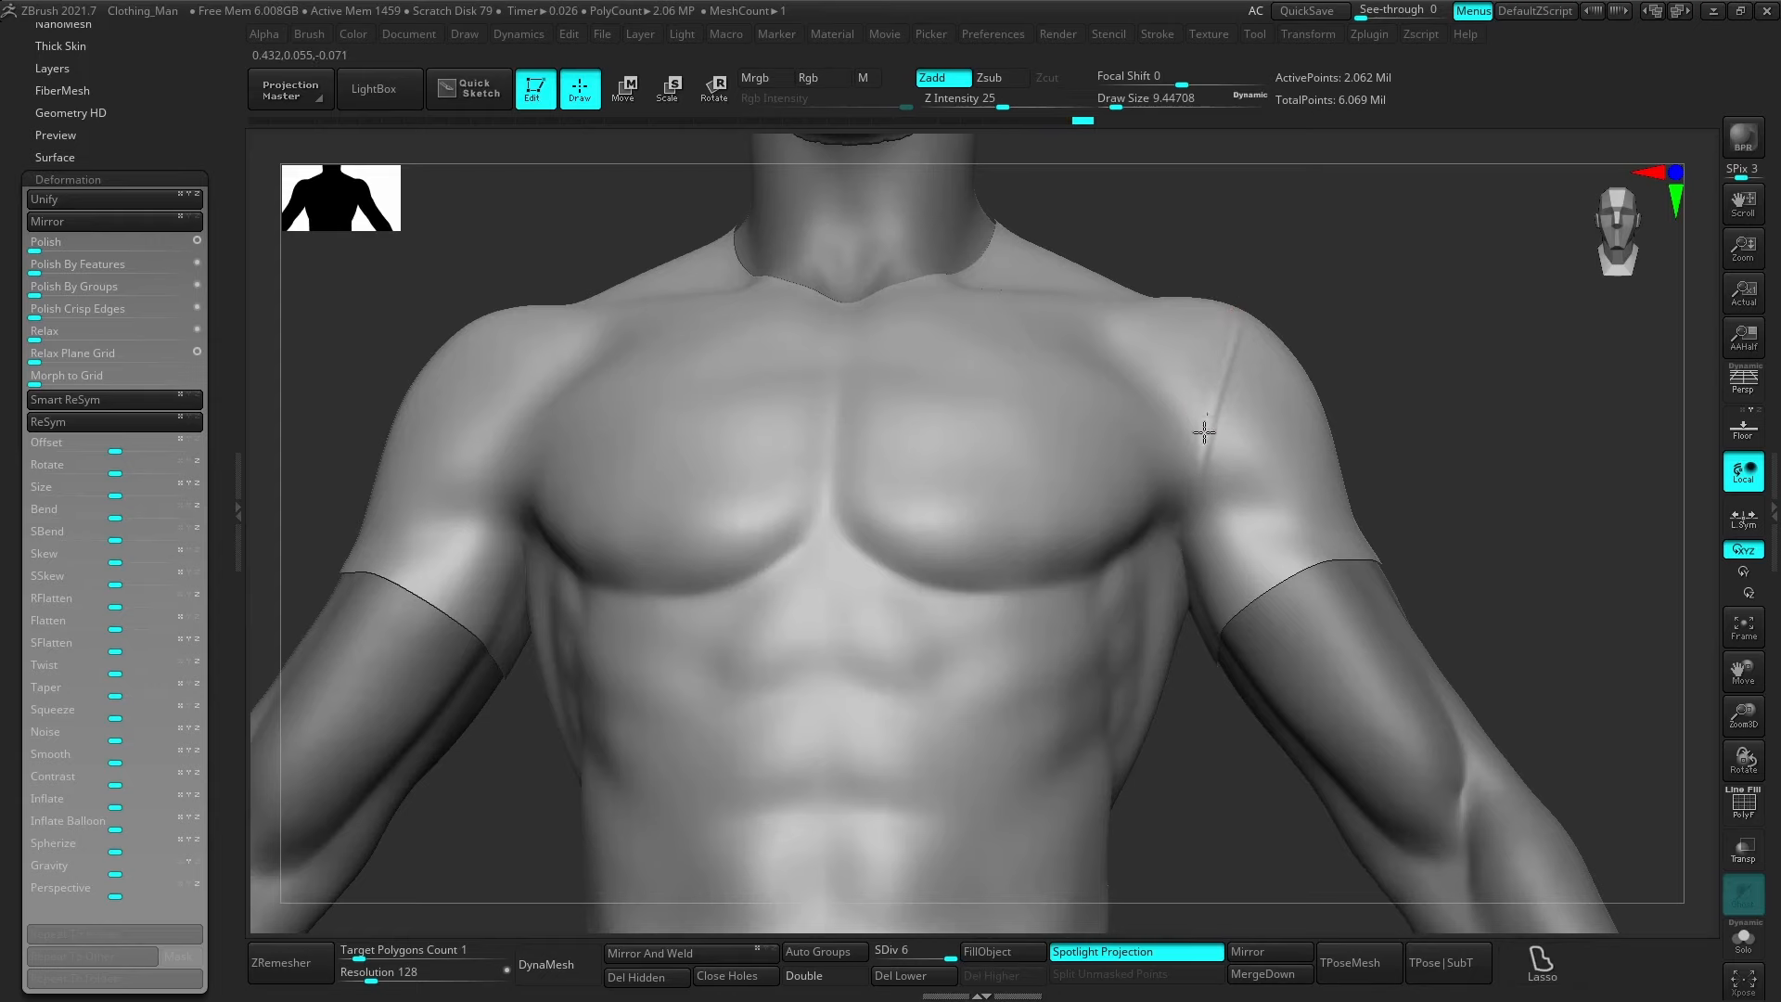
{"action": "right_click_drag", "start_coordinate": [1195, 448], "coordinate": [1224, 475]}
{"action": "right_click_drag", "start_coordinate": [1196, 551], "coordinate": [1205, 539]}
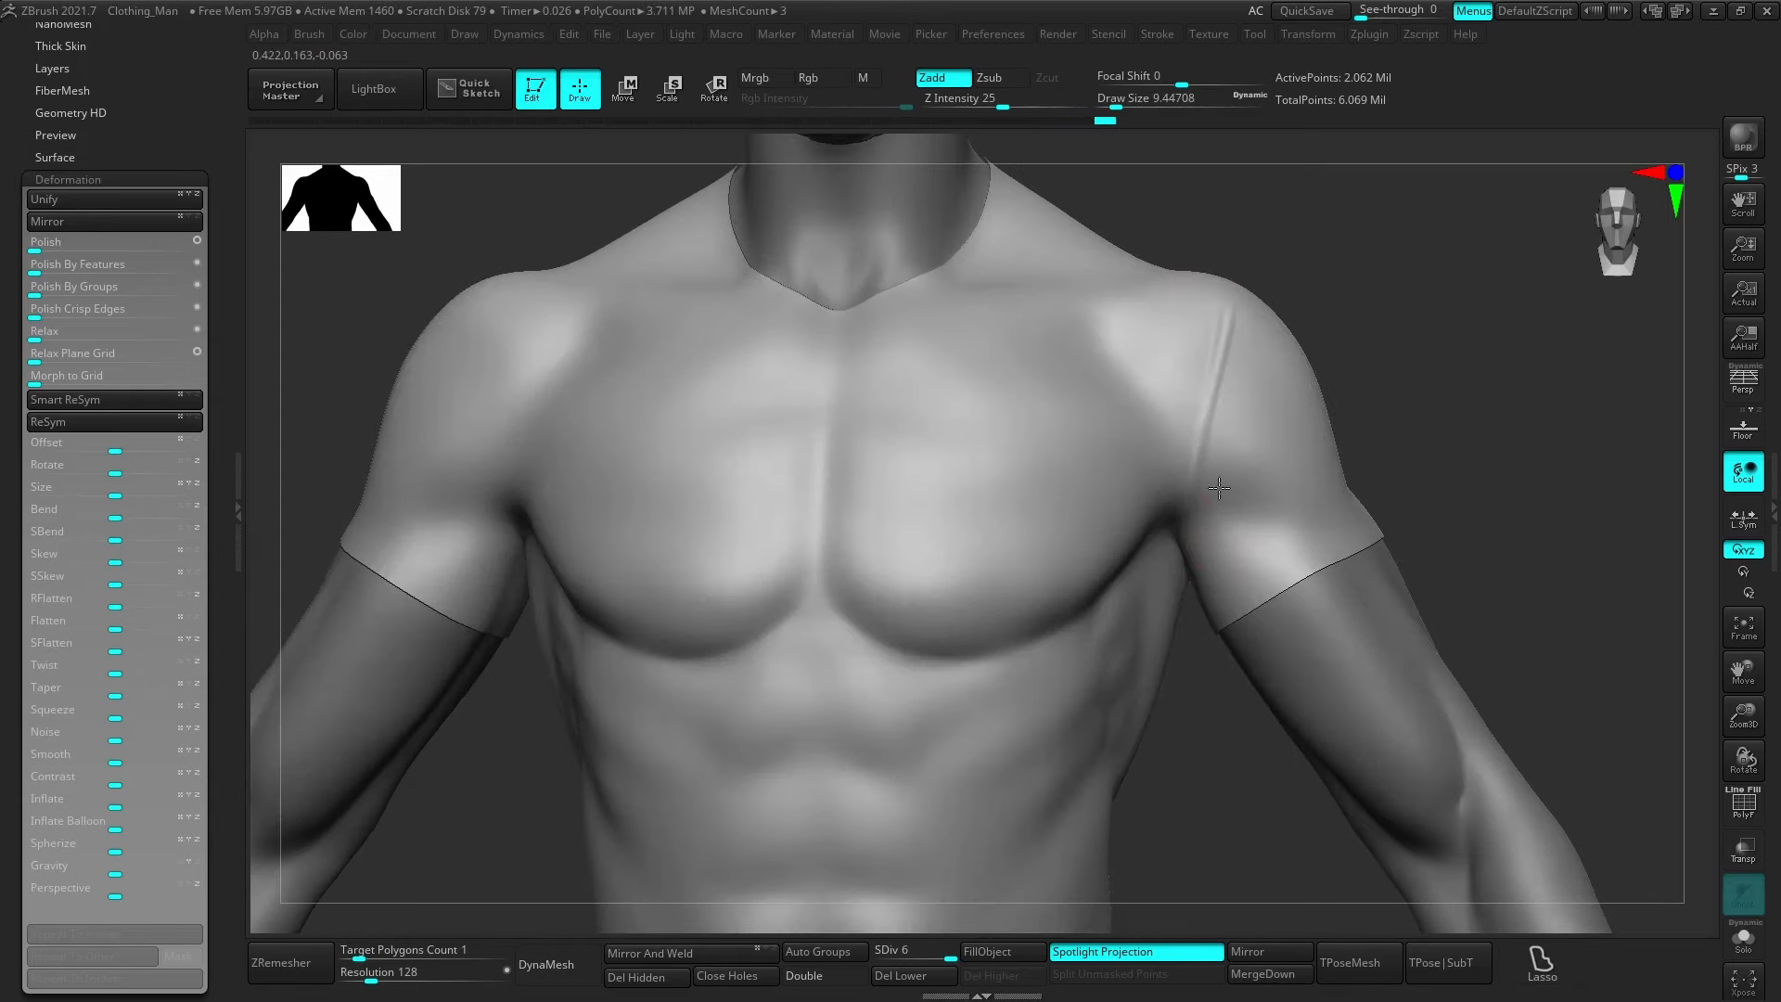
{"action": "left_click", "coordinate": [1208, 499], "text": "ctrl+shift"}
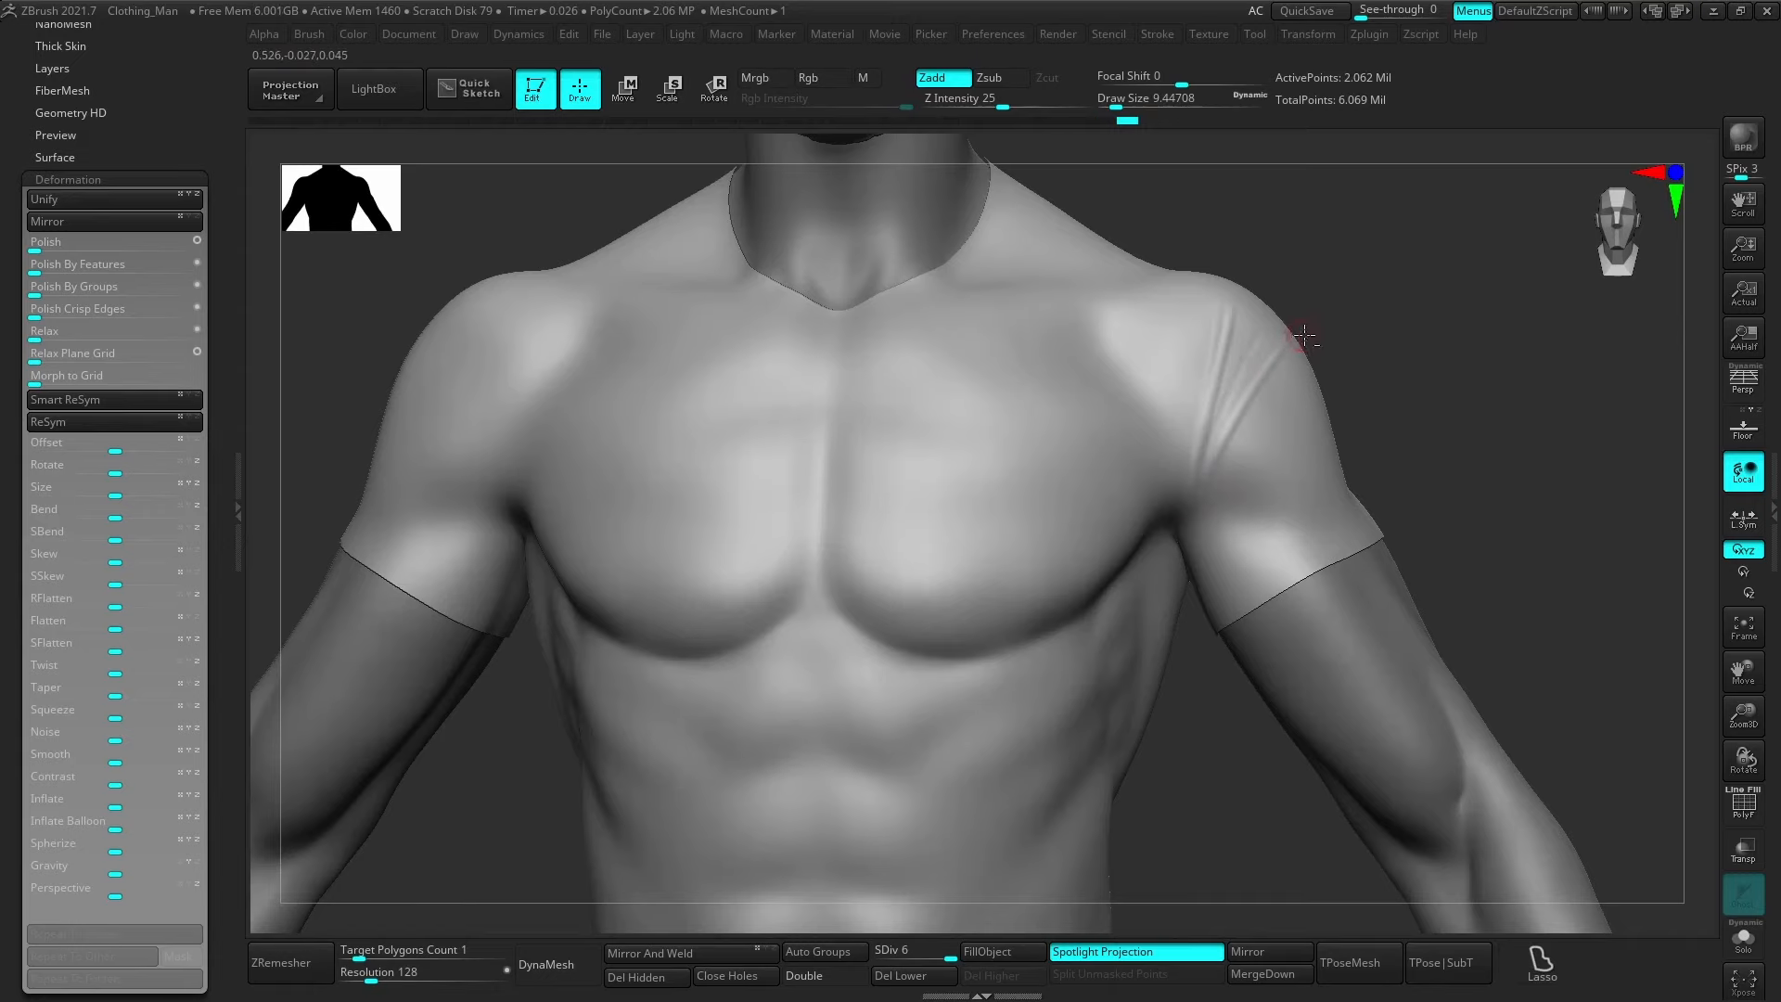
{"action": "right_click_drag", "start_coordinate": [1262, 388], "coordinate": [1185, 566]}
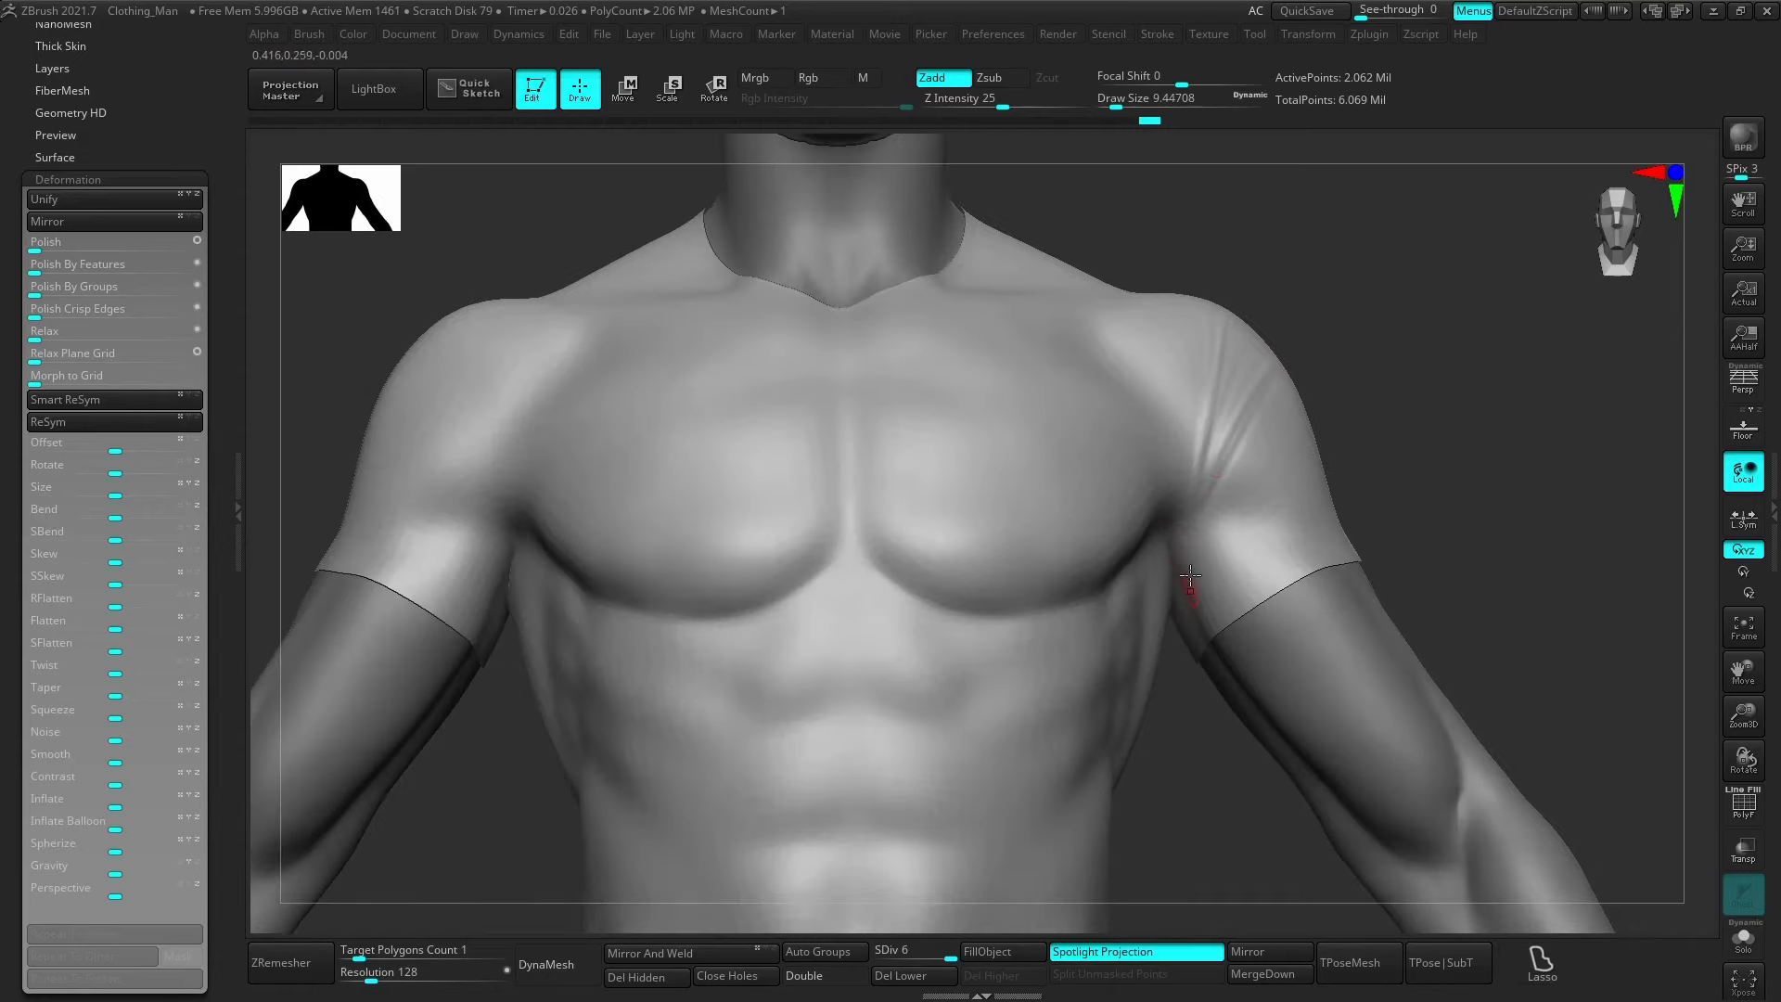
{"action": "left_click", "coordinate": [1201, 548], "text": "ctrl+shift"}
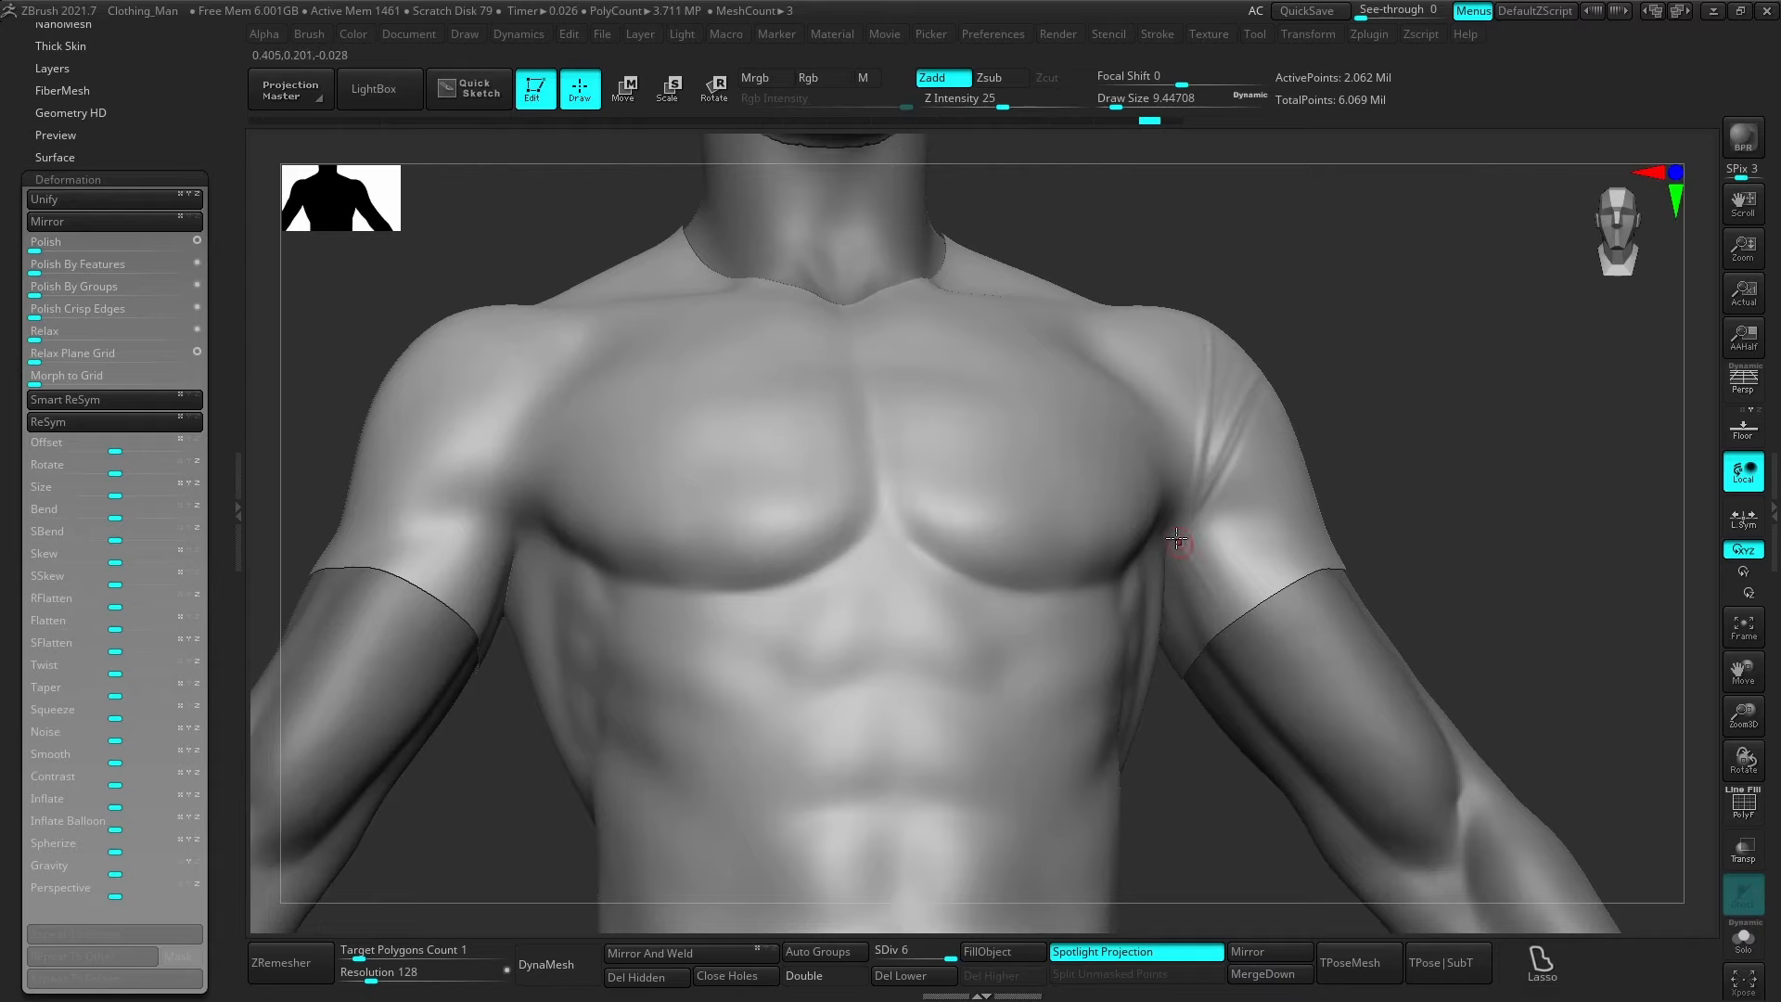
Set the draw size to about 17 and sculpt folds on the inner sleeve just below the armpit.
{"action": "left_click_drag", "start_coordinate": [1221, 619], "coordinate": [1228, 628]}
{"action": "key", "text": "s"}
{"action": "left_click", "coordinate": [1190, 609]}
{"action": "left_click_drag", "start_coordinate": [1180, 542], "coordinate": [1235, 648]}
{"action": "right_click_drag", "start_coordinate": [1202, 541], "coordinate": [1161, 594]}
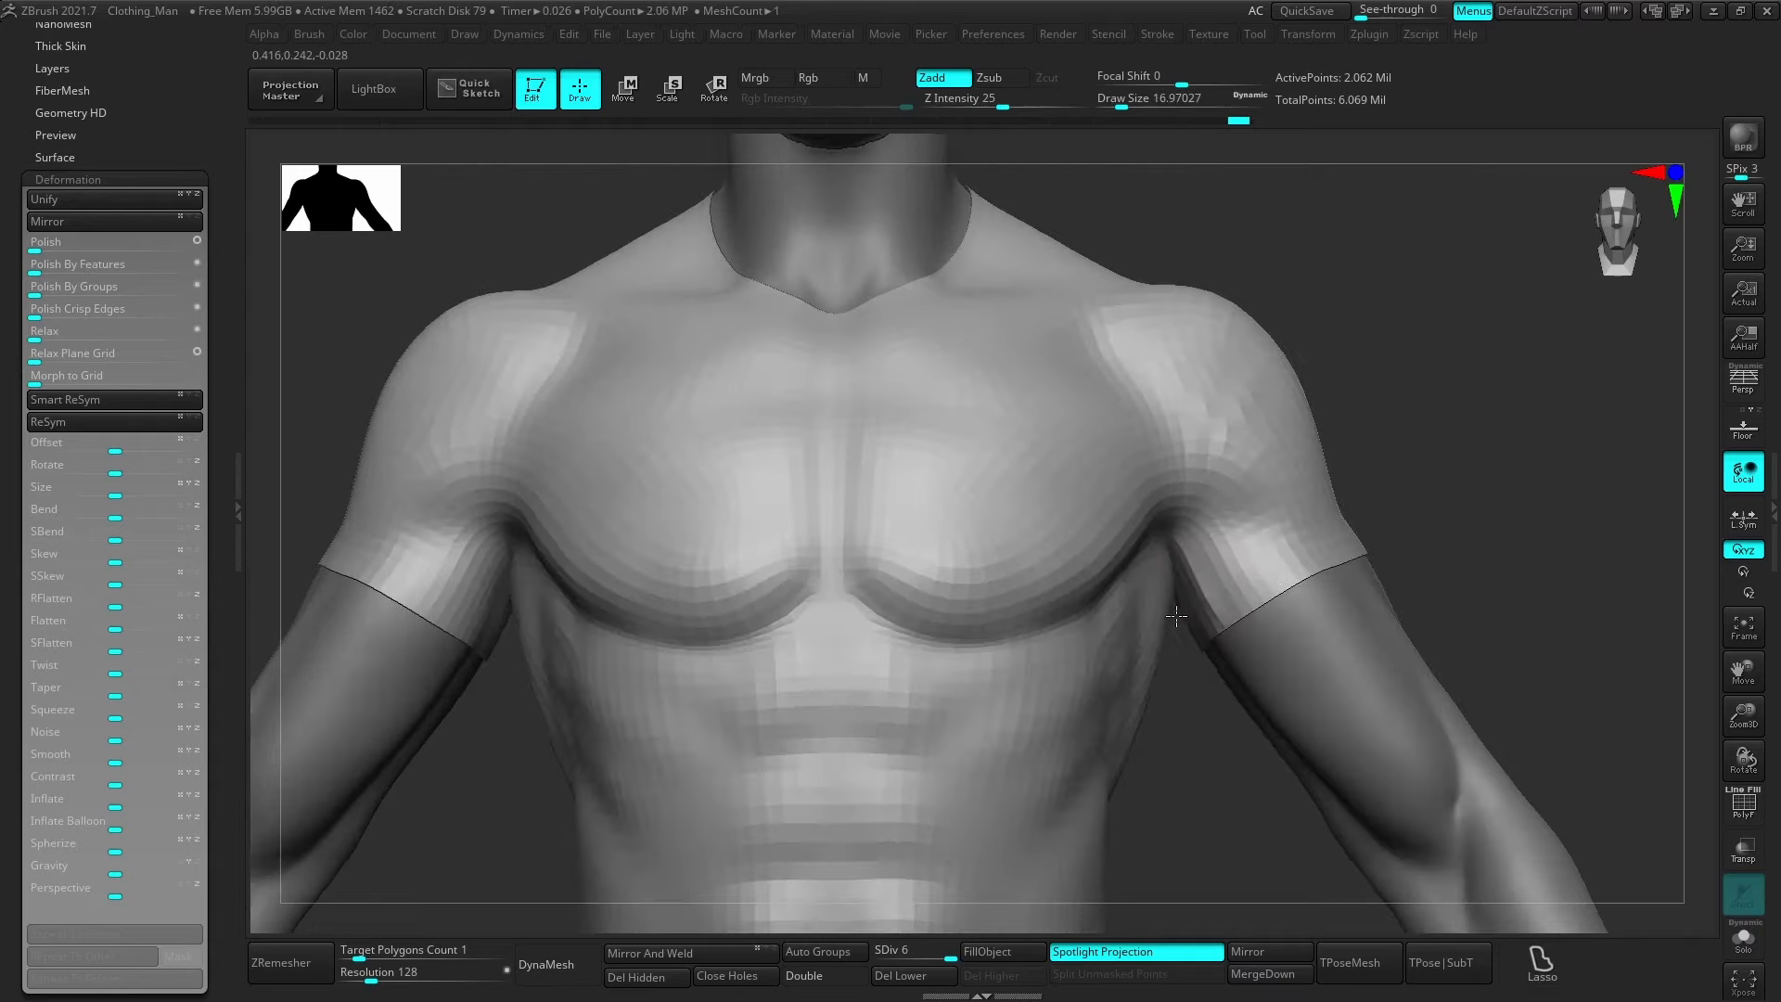
Smooth the shoulder and armpit folds, enlarging the brush to about 49 to soften them.
{"action": "left_click_drag", "start_coordinate": [1185, 553], "coordinate": [1194, 576], "text": "shift"}
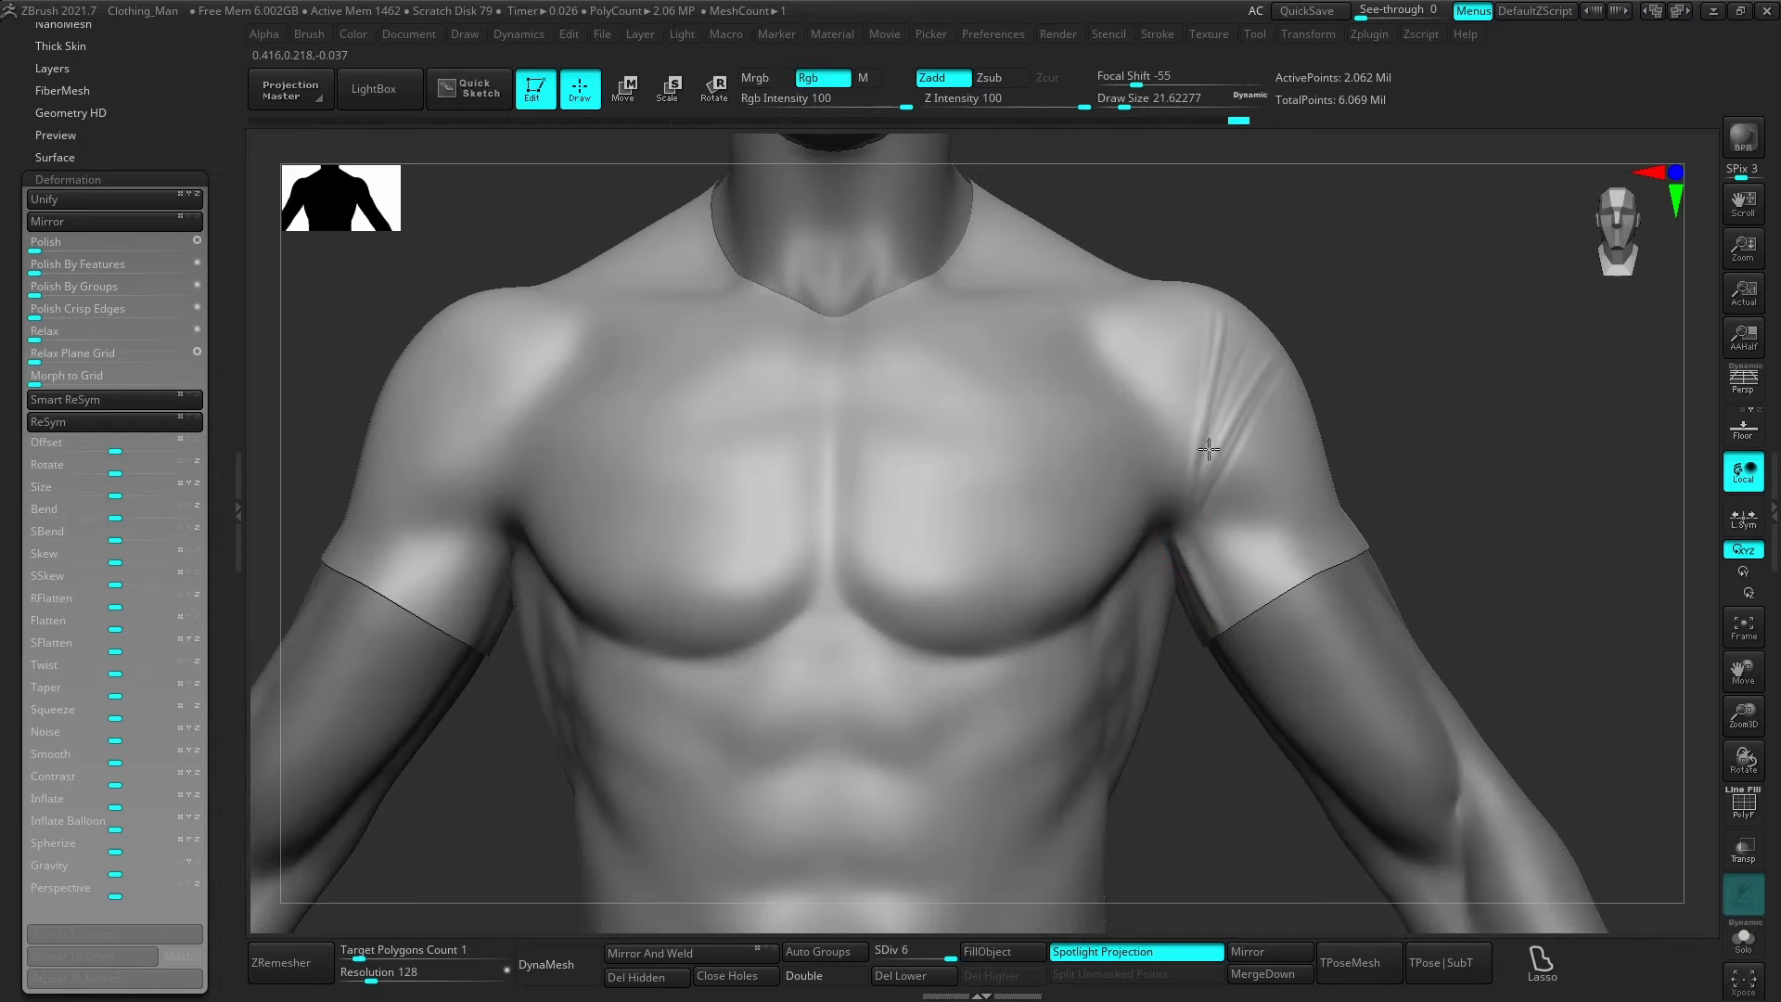
{"action": "key", "text": "bracketright"}
{"action": "key", "text": "bracketright"}
{"action": "left_click_drag", "start_coordinate": [1203, 426], "coordinate": [1253, 352], "text": "shift"}
{"action": "left_click_drag", "start_coordinate": [1202, 568], "coordinate": [1184, 546], "text": "shift"}
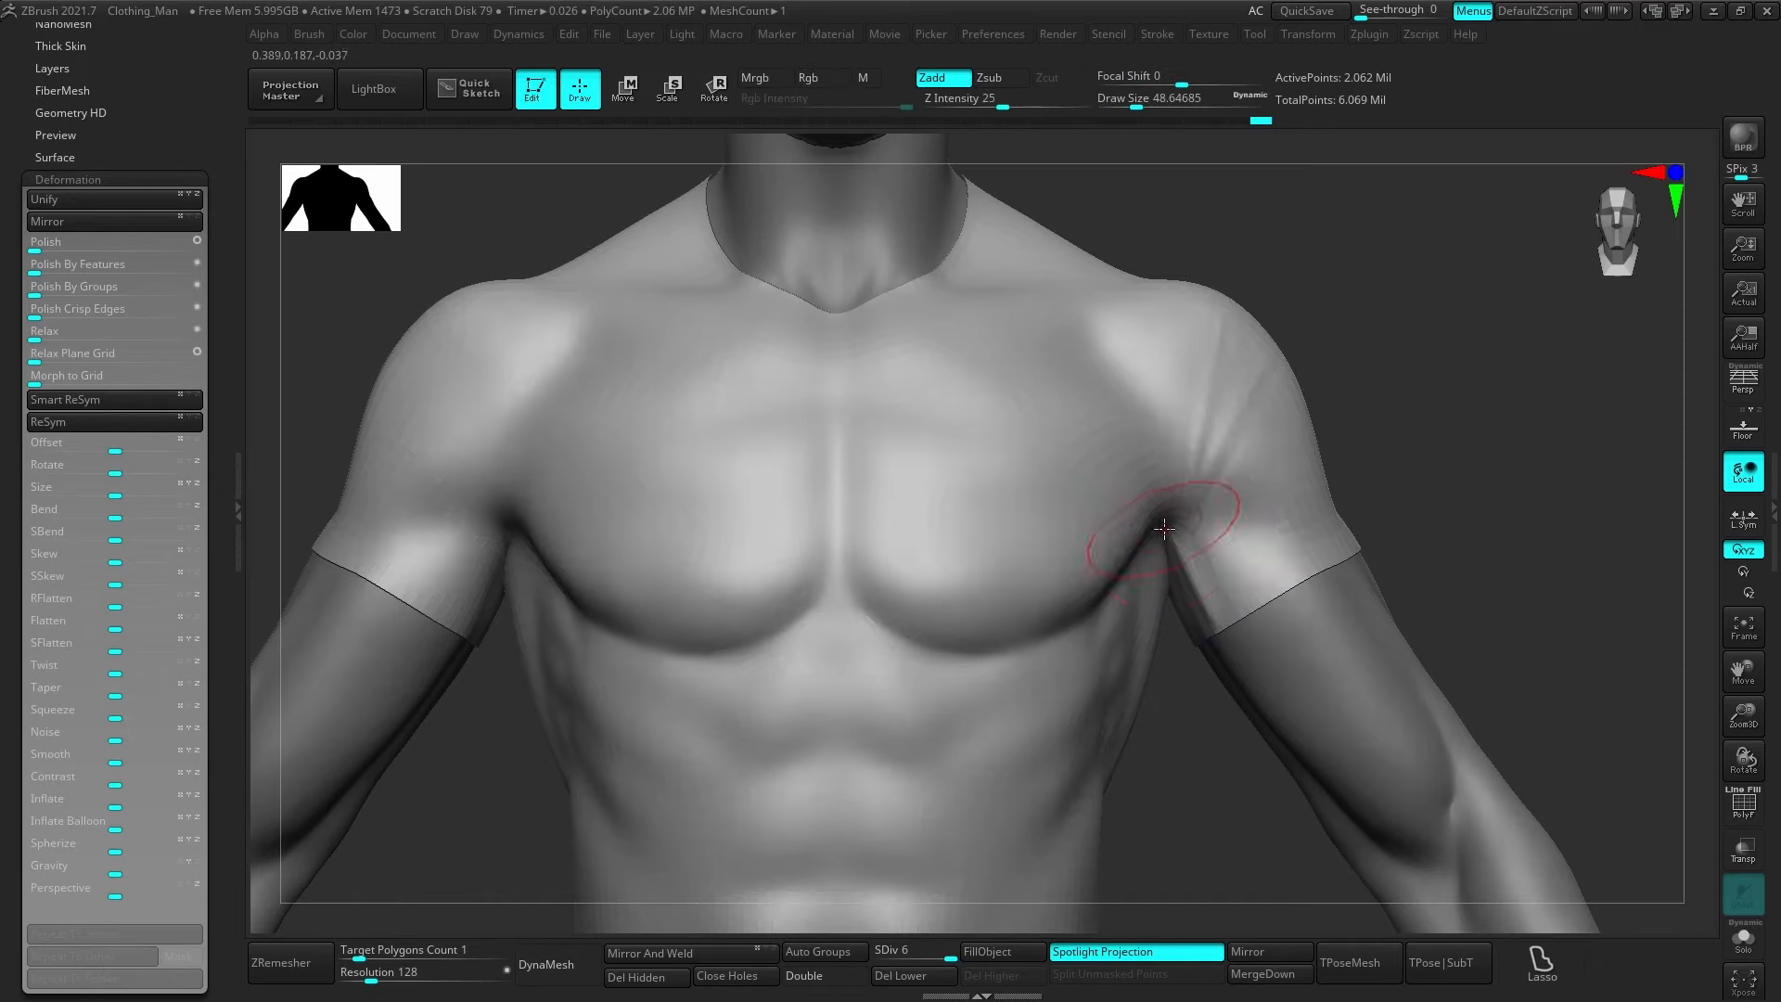
Sculpt folds running from the armpit down the side of the ribs and enlarge the brush to smooth them.
{"action": "right_click_drag", "start_coordinate": [1165, 525], "coordinate": [1224, 401], "text": "alt"}
{"action": "right_click_drag", "start_coordinate": [1224, 400], "coordinate": [1178, 427]}
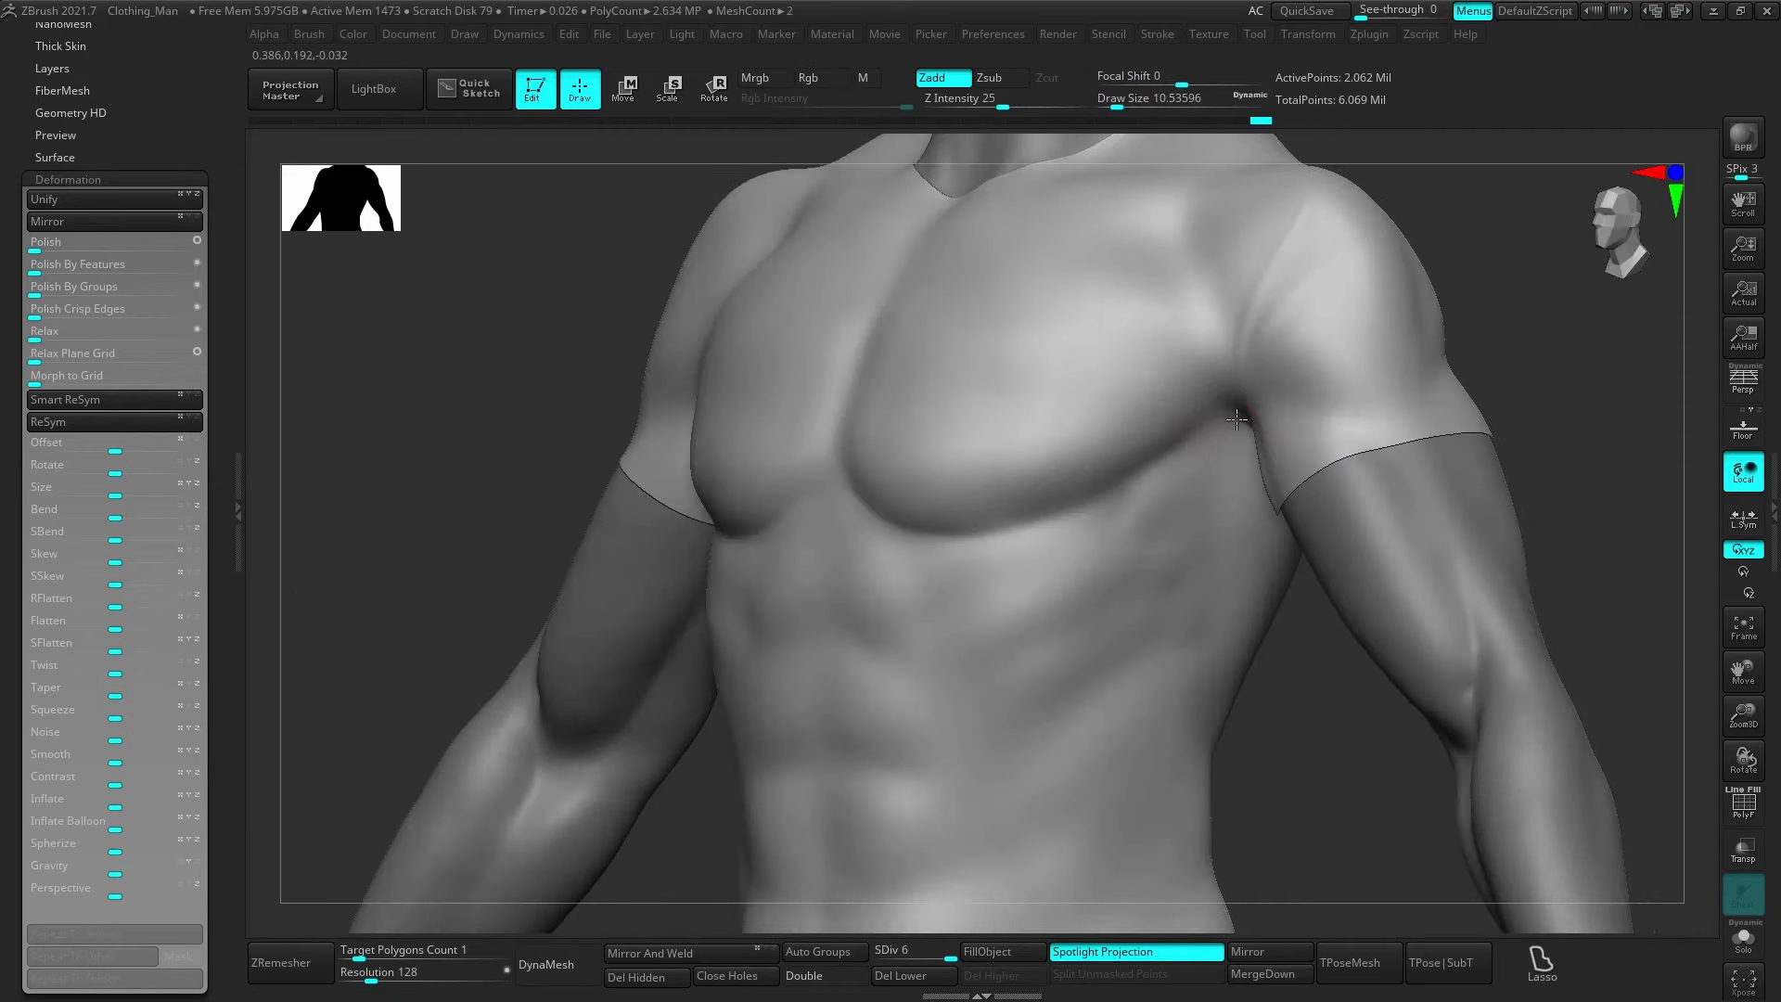
{"action": "key", "text": "s"}
{"action": "left_click_drag", "start_coordinate": [1206, 462], "coordinate": [1217, 462]}
{"action": "left_click_drag", "start_coordinate": [1246, 409], "coordinate": [1177, 532]}
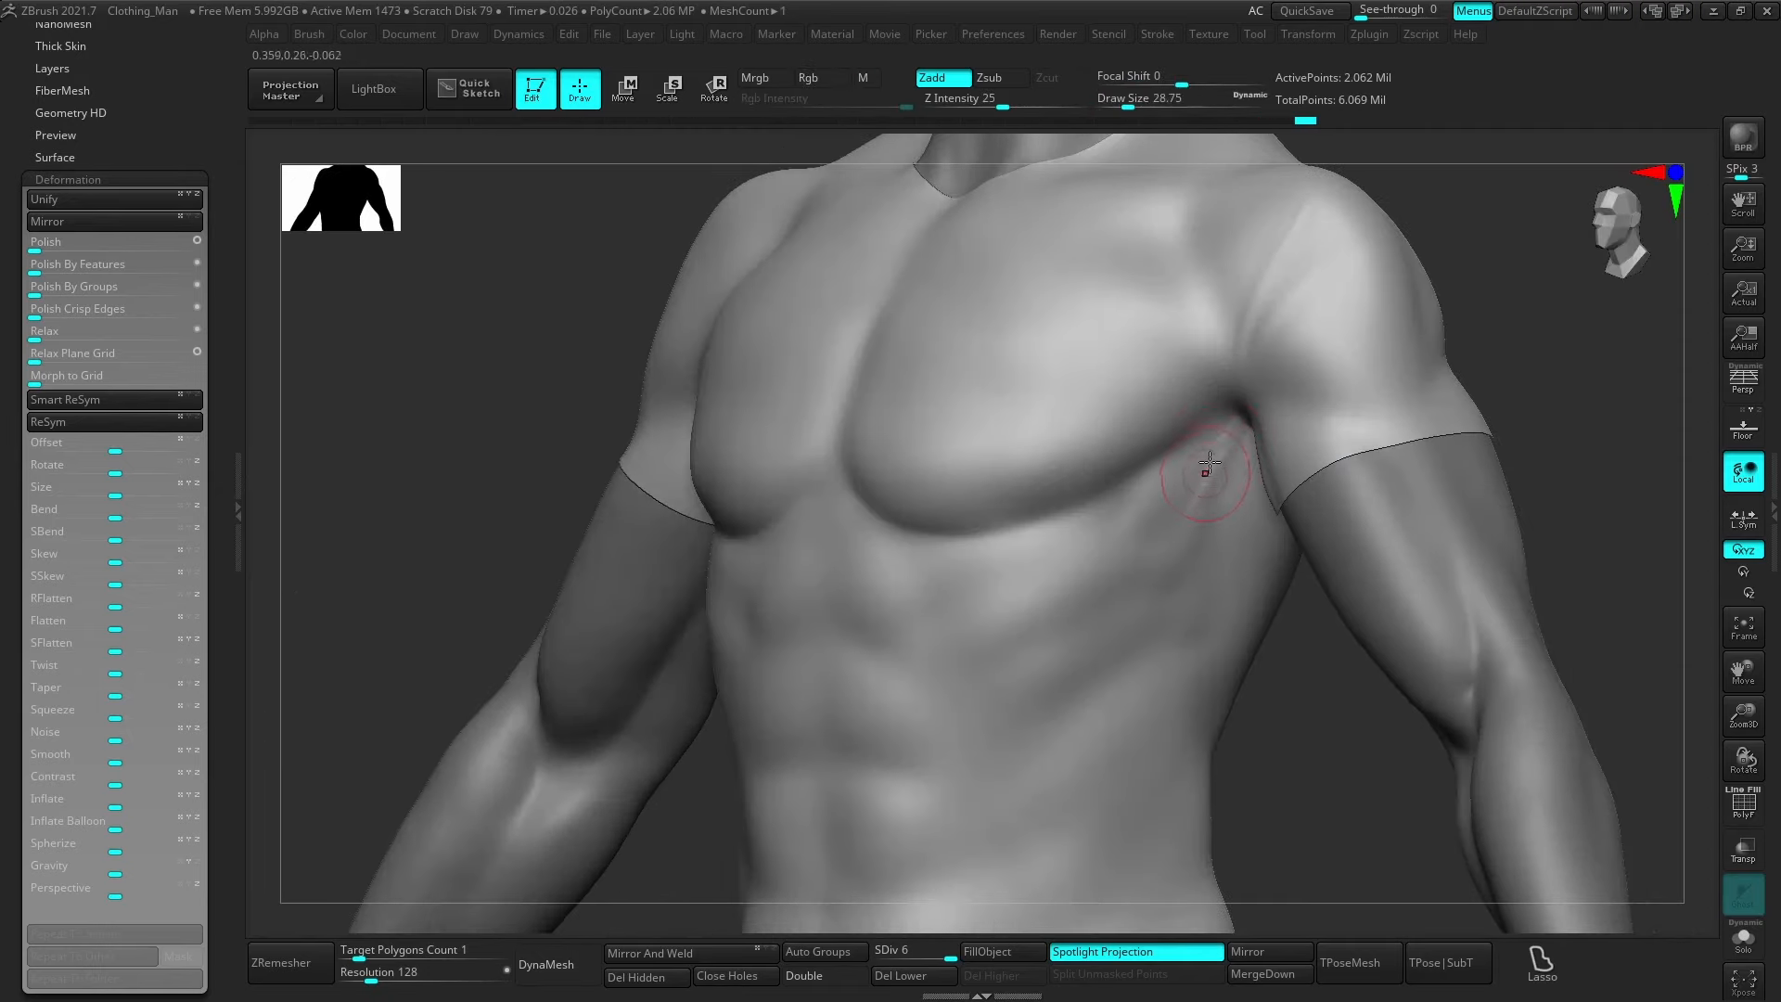
{"action": "key", "text": "bracketleft"}
{"action": "key", "text": "bracketleft"}
{"action": "key", "text": "shift"}
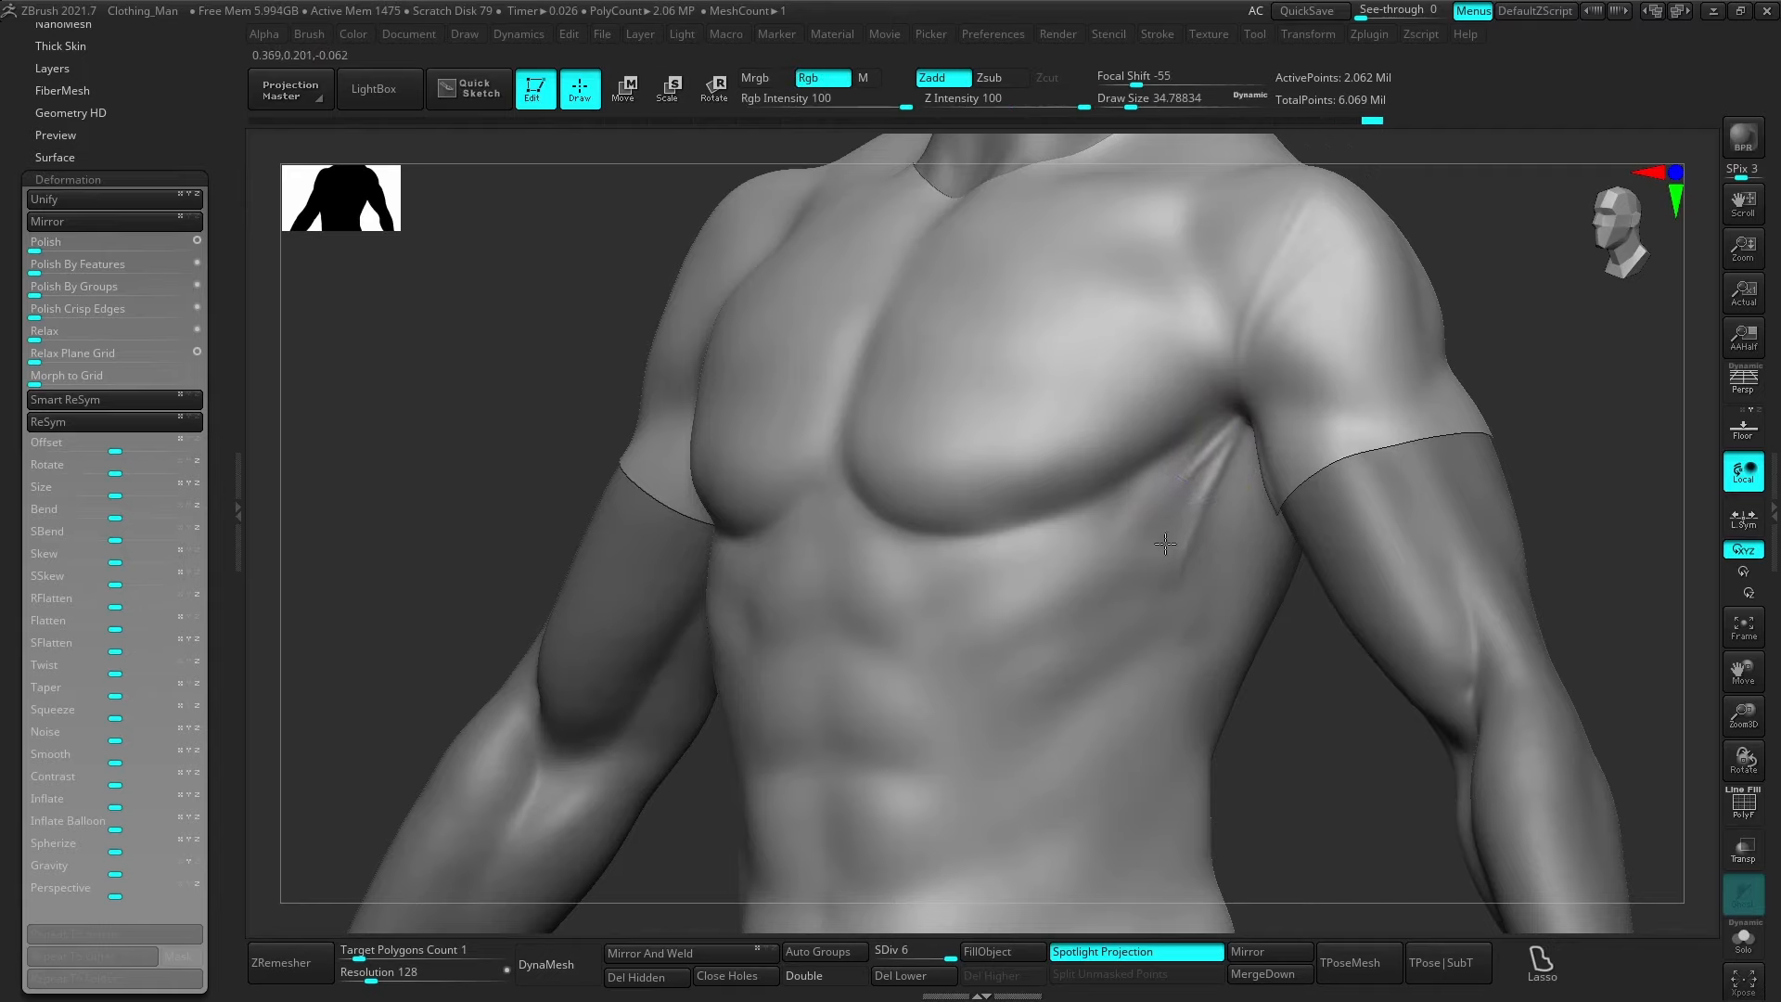
{"action": "right_click_drag", "start_coordinate": [1176, 559], "coordinate": [1248, 577], "text": "shift"}
Set the draw size to about 18 and sculpt thin tension creases across the upper abdomen and upper chest, undoing unsatisfactory strokes.
{"action": "key", "text": "f"}
{"action": "scroll", "coordinate": [1117, 548], "scroll_direction": "up", "scroll_amount": 2}
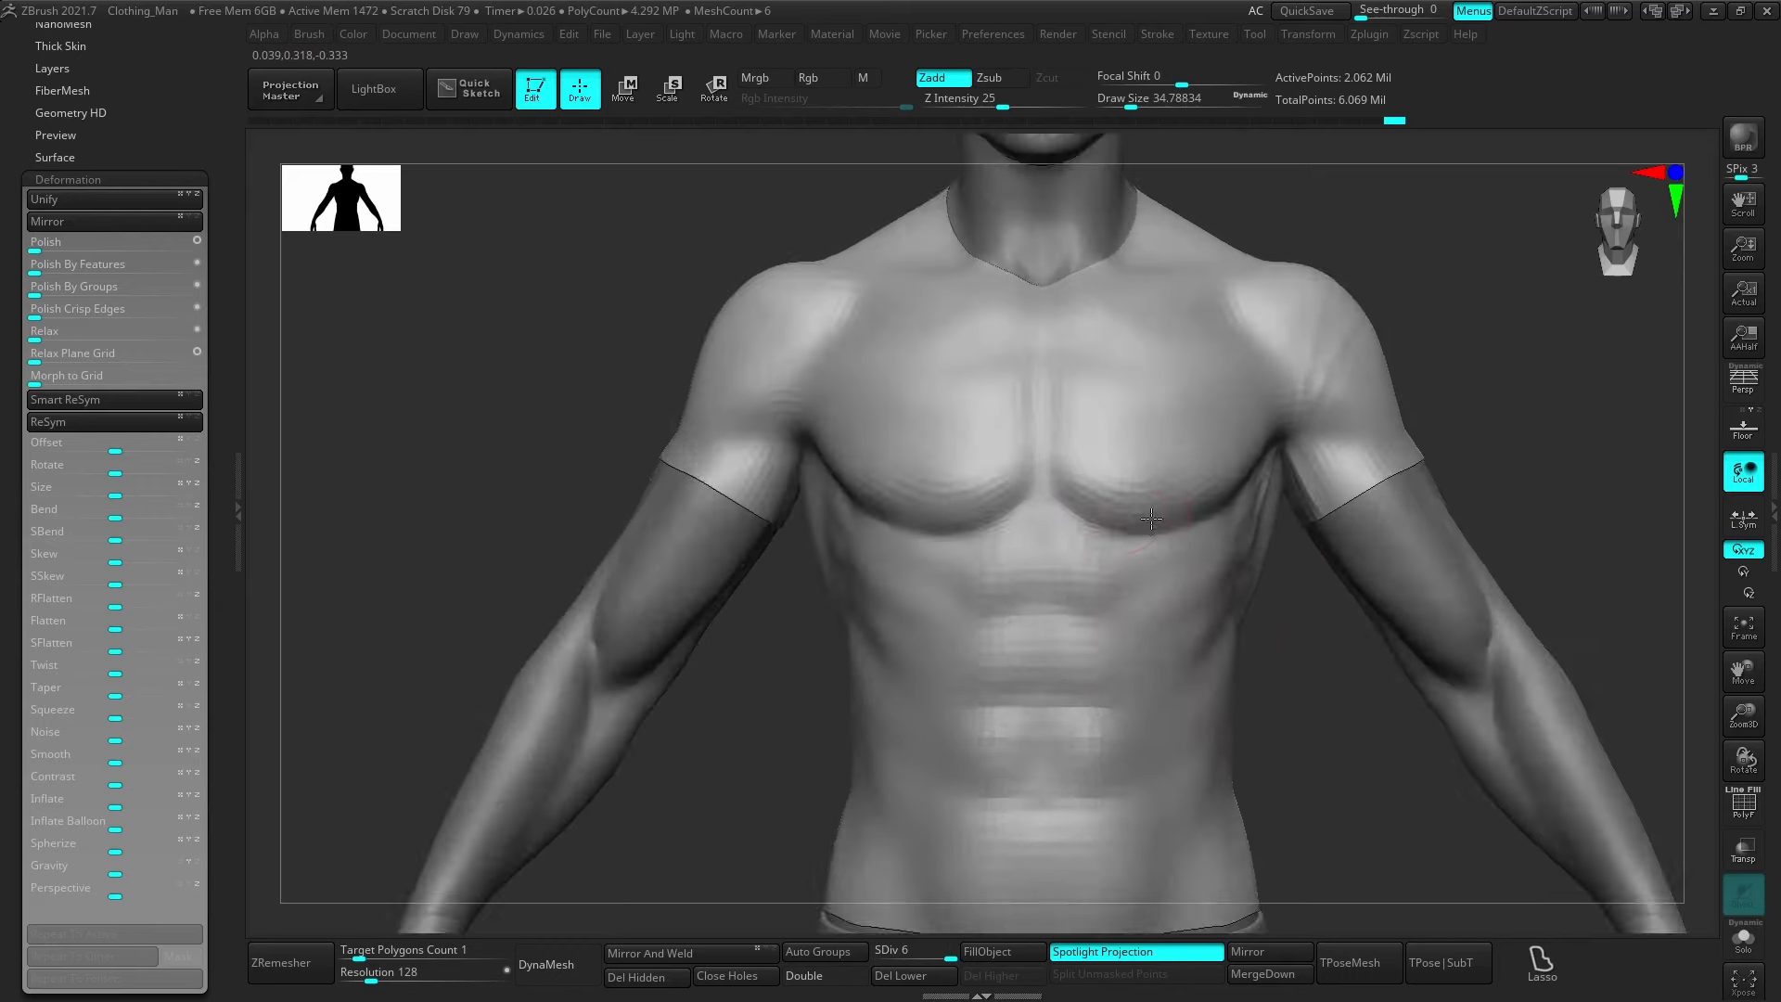
{"action": "key", "text": "s"}
{"action": "left_click_drag", "start_coordinate": [1113, 497], "coordinate": [1036, 564]}
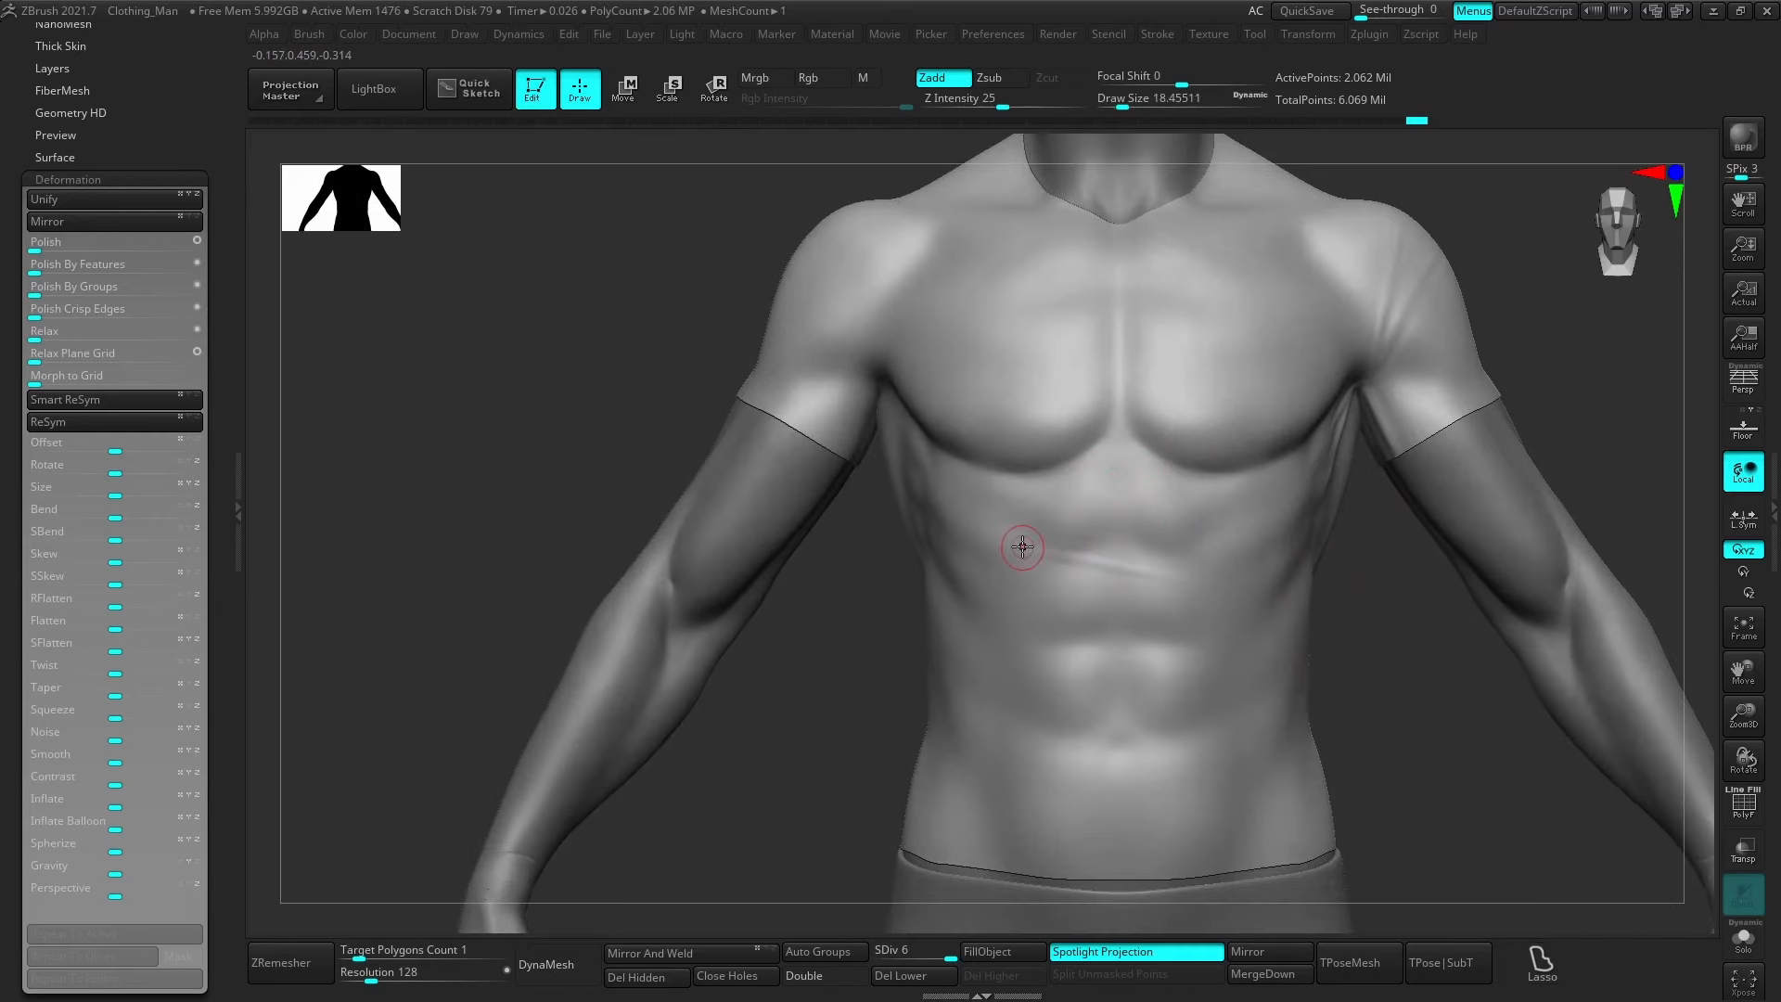
{"action": "key", "text": "ctrl+z"}
{"action": "left_click_drag", "start_coordinate": [1058, 592], "coordinate": [1167, 603]}
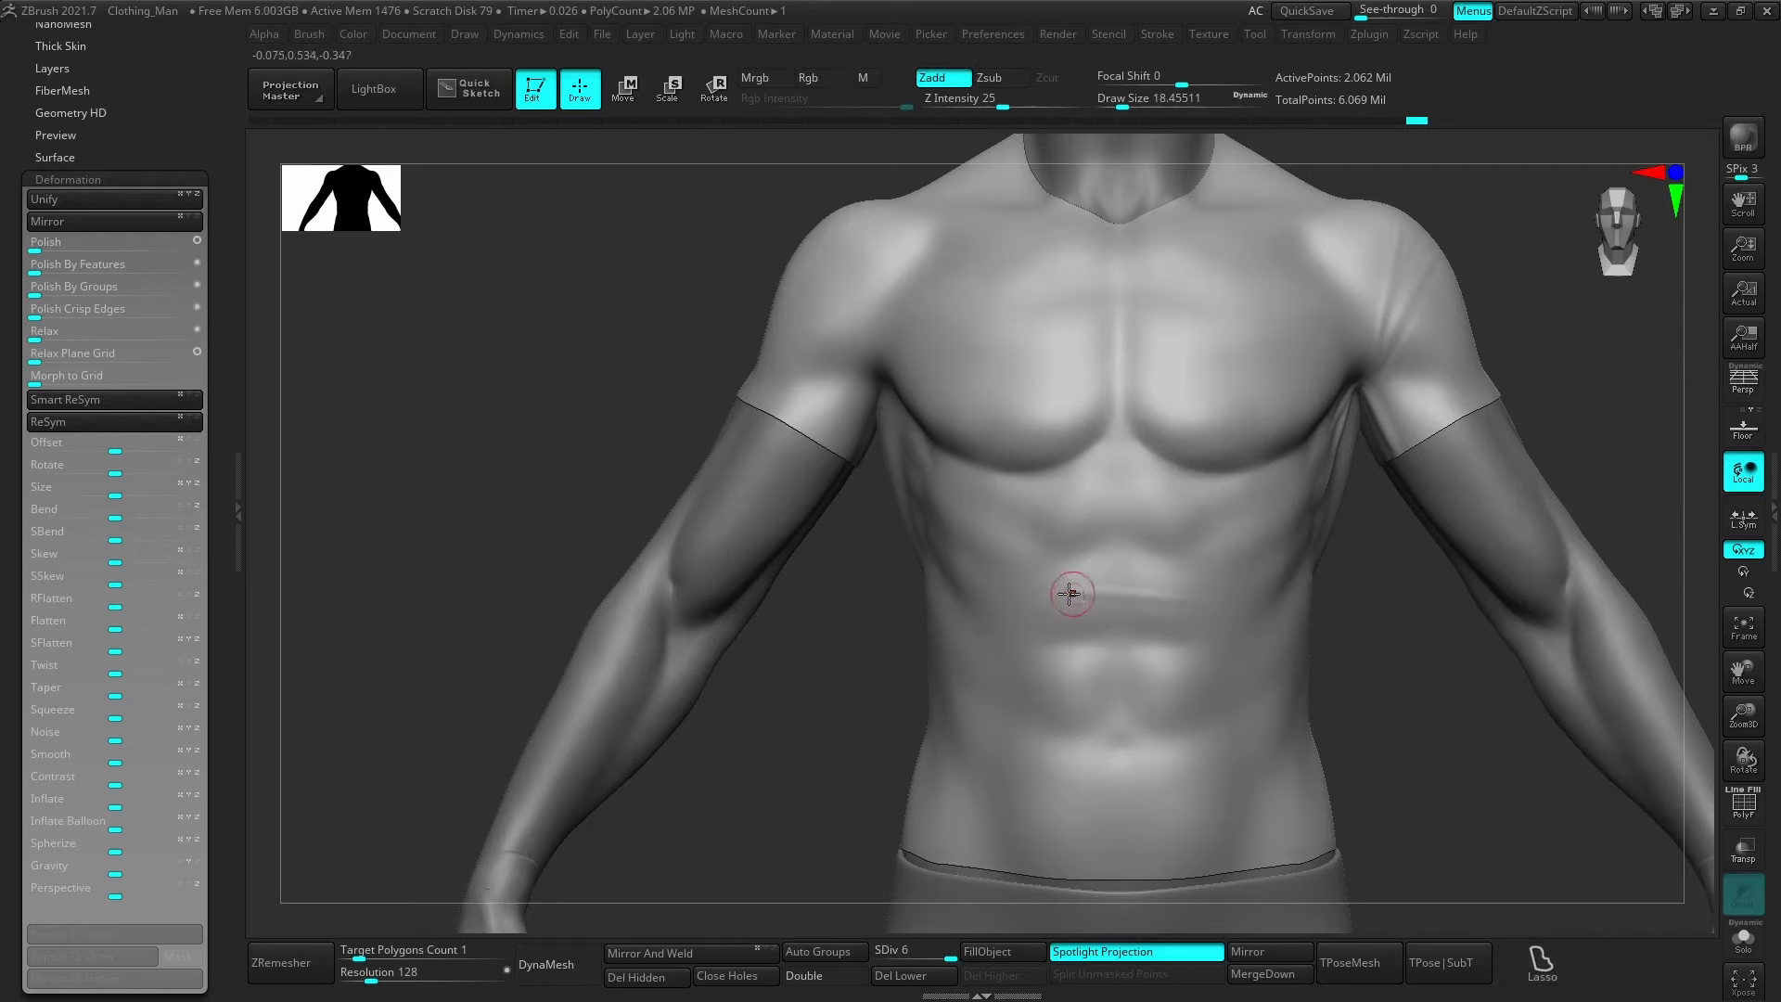
{"action": "key", "text": "ctrl+z"}
{"action": "right_click_drag", "start_coordinate": [1116, 497], "coordinate": [1157, 414], "text": "alt"}
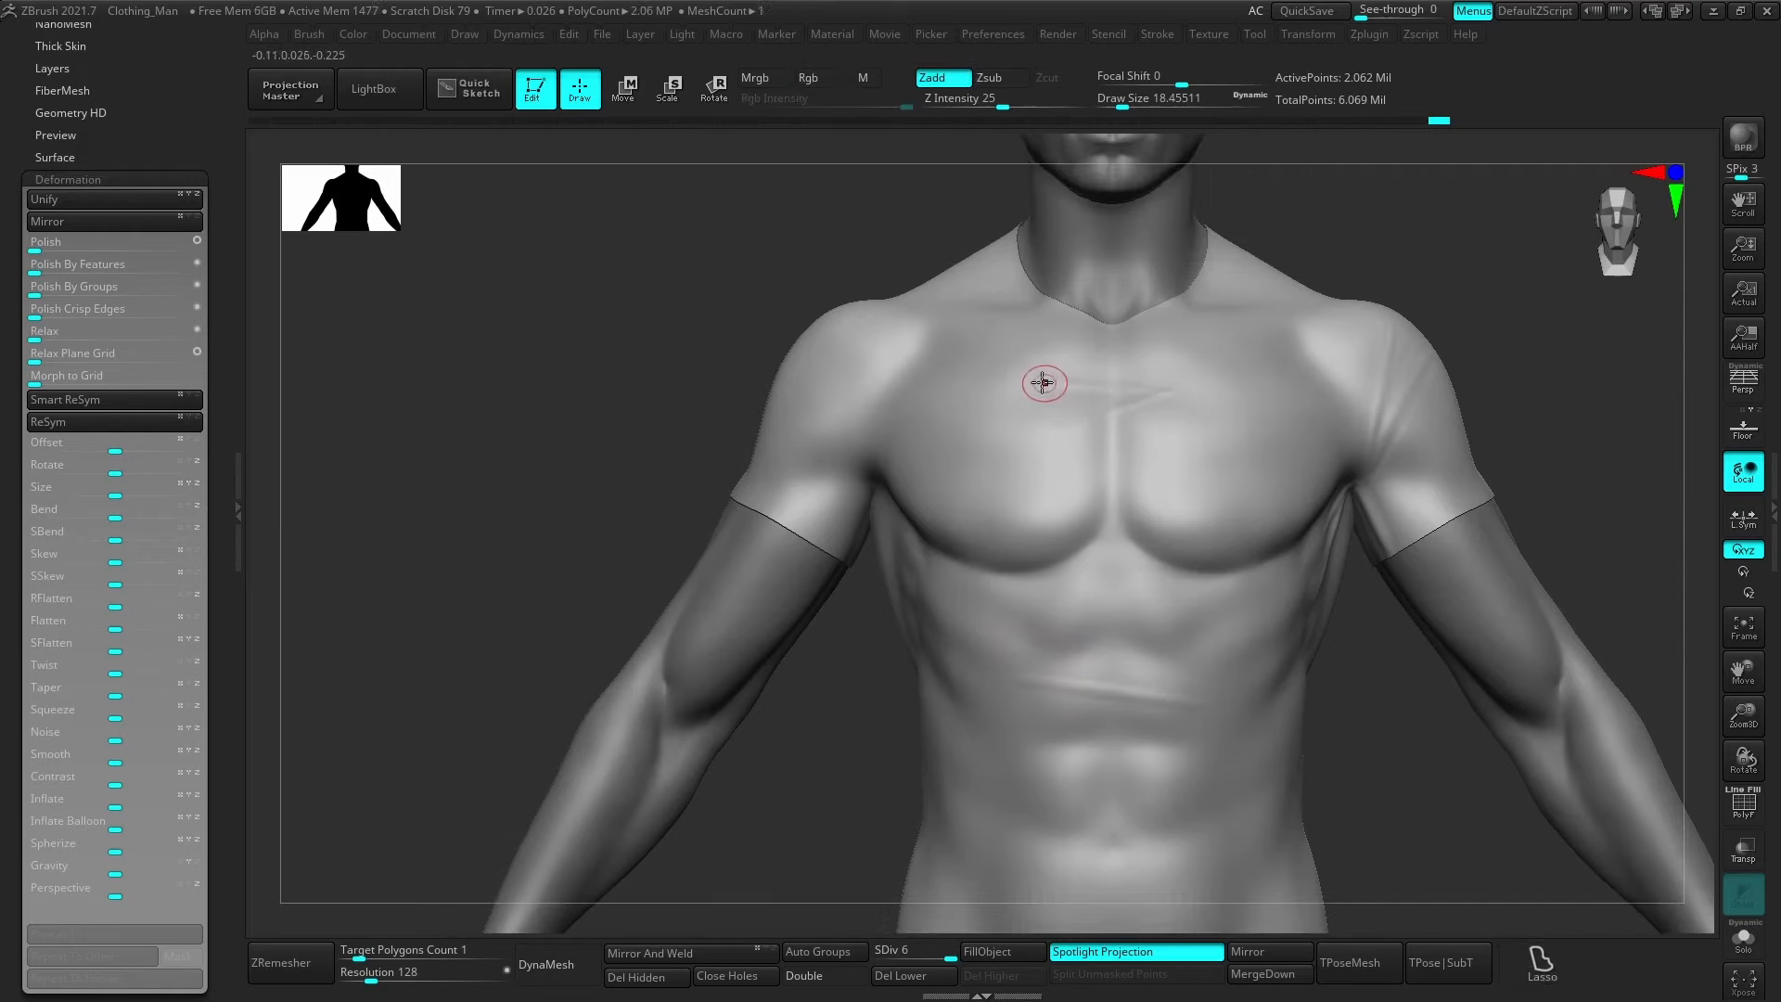
{"action": "mouse_move", "coordinate": [1164, 385]}
{"action": "left_mouse_down", "text": "alt"}
{"action": "mouse_move", "coordinate": [1053, 377]}
{"action": "mouse_move", "coordinate": [1117, 464]}
{"action": "left_mouse_up", "text": "alt"}
Set the draw size to about 41, sculpt stretched fabric across the gap between the lower pectorals, and smooth it.
{"action": "key", "text": "]"}
{"action": "key", "text": "["}
{"action": "key", "text": "s"}
{"action": "mouse_move", "coordinate": [1108, 537]}
{"action": "left_mouse_down"}
{"action": "mouse_move", "coordinate": [1150, 540]}
{"action": "mouse_move", "coordinate": [1041, 544]}
{"action": "mouse_move", "coordinate": [1154, 543]}
{"action": "left_mouse_up"}
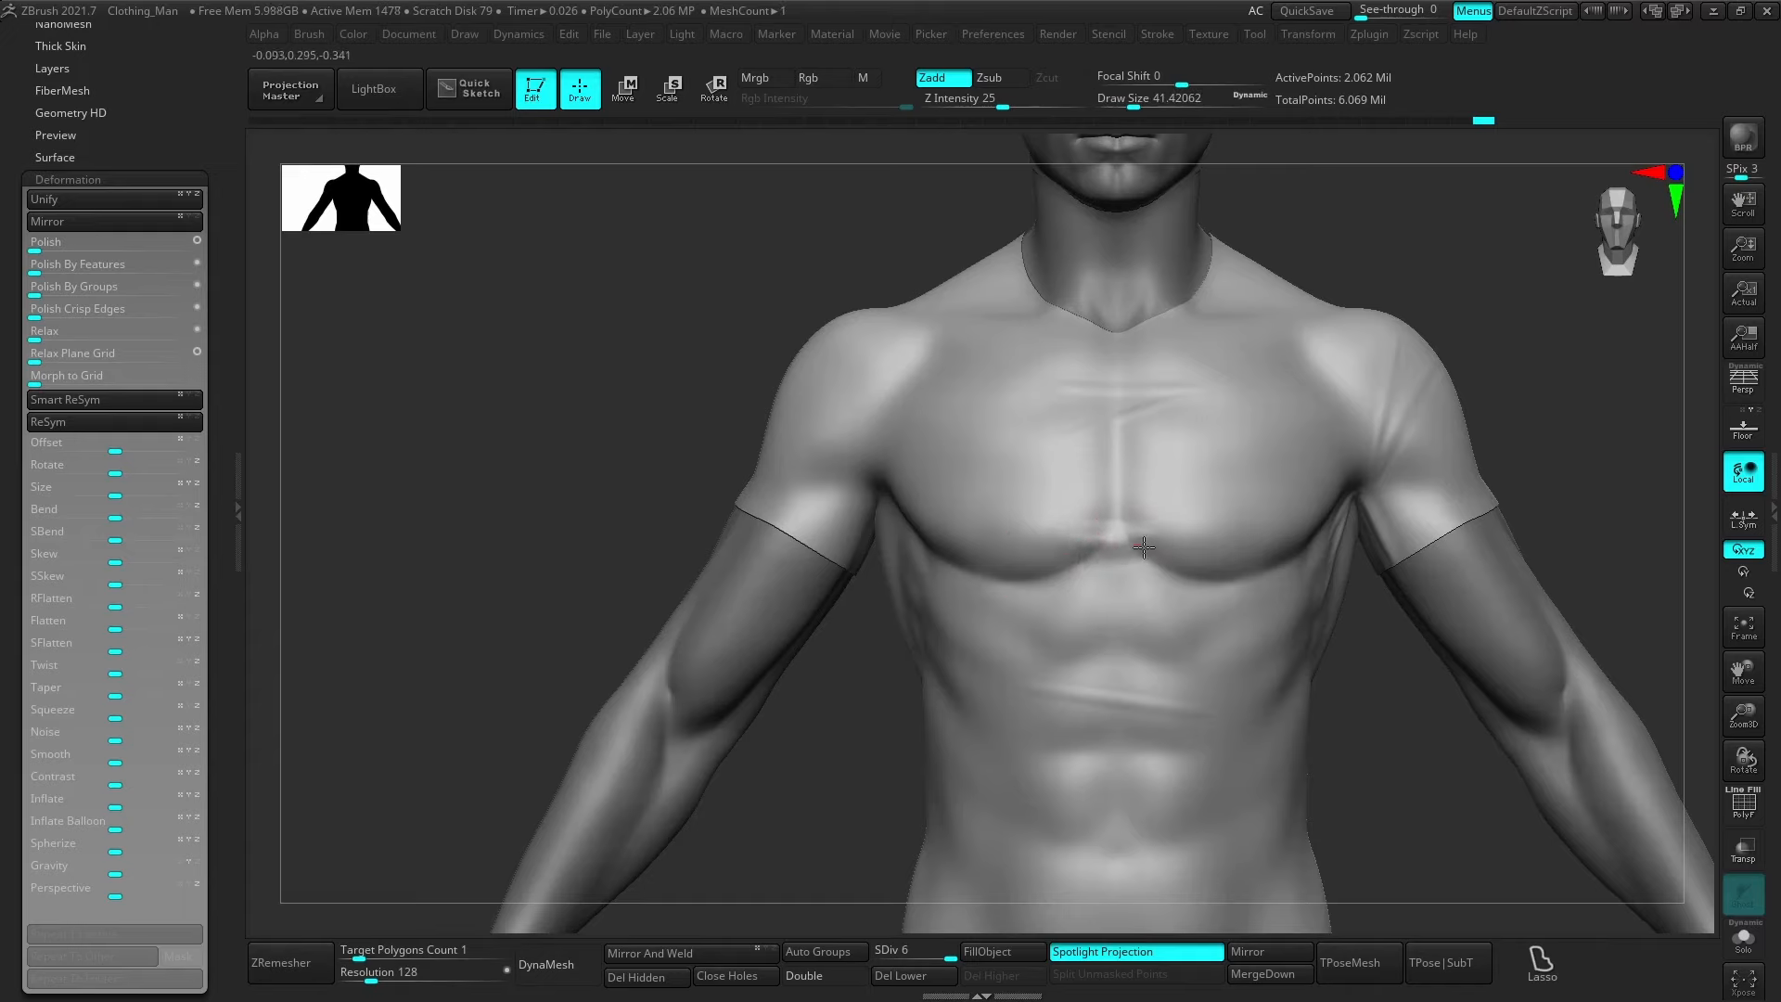
{"action": "mouse_move", "coordinate": [1011, 527]}
{"action": "left_mouse_down"}
{"action": "mouse_move", "coordinate": [1117, 525]}
{"action": "mouse_move", "coordinate": [1031, 534]}
{"action": "left_mouse_up"}
{"action": "left_click_drag", "start_coordinate": [1031, 535], "coordinate": [1104, 526]}
{"action": "mouse_move", "coordinate": [1099, 534]}
{"action": "right_mouse_down"}
{"action": "mouse_move", "coordinate": [1158, 559]}
{"action": "mouse_move", "coordinate": [1120, 534]}
{"action": "right_mouse_up"}
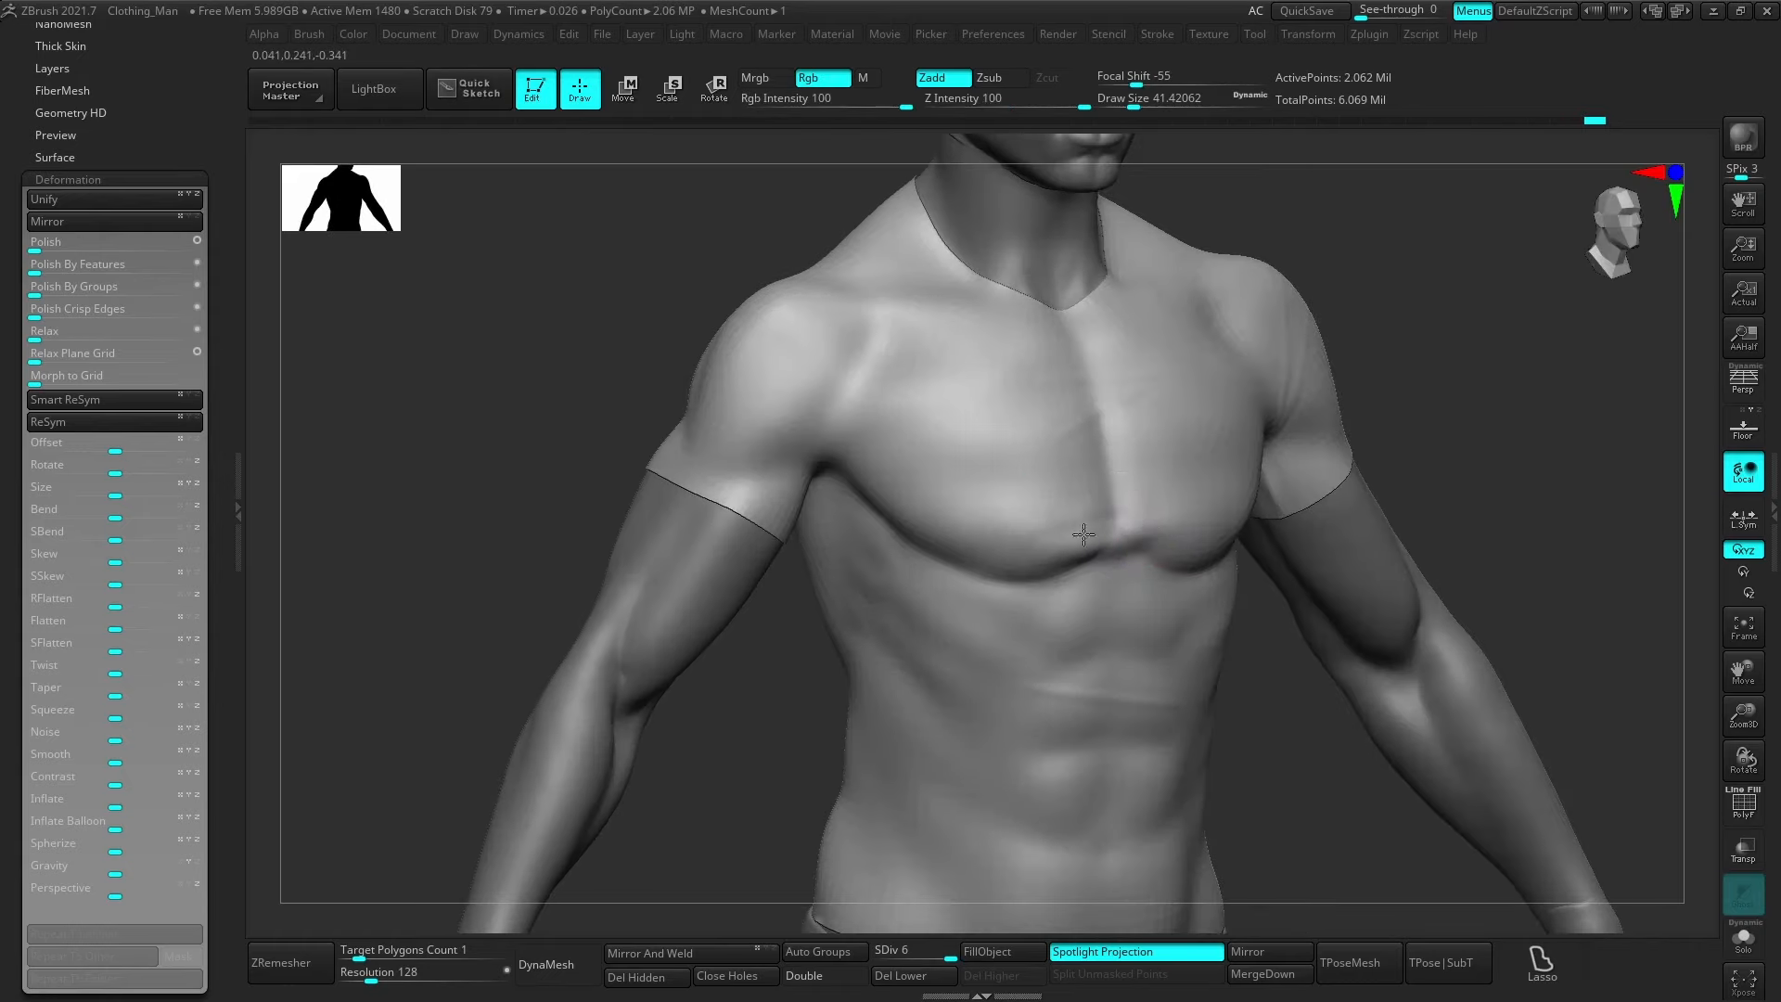
{"action": "mouse_move", "coordinate": [1097, 424]}
{"action": "right_mouse_down", "text": "shift"}
{"action": "mouse_move", "coordinate": [1129, 525]}
{"action": "mouse_move", "coordinate": [1191, 525]}
{"action": "mouse_move", "coordinate": [1183, 475]}
{"action": "mouse_move", "coordinate": [1192, 499]}
{"action": "mouse_move", "coordinate": [1104, 492]}
{"action": "right_mouse_up", "text": "shift"}
Reduce the draw size to about 22 and sculpt folds from the opposite armpit across the chest and down the ribs.
{"action": "key", "text": "bracketleft"}
{"action": "key", "text": "bracketleft"}
{"action": "right_click_drag", "start_coordinate": [1104, 492], "coordinate": [1113, 417], "text": "alt"}
{"action": "right_click_drag", "start_coordinate": [1049, 482], "coordinate": [1083, 493]}
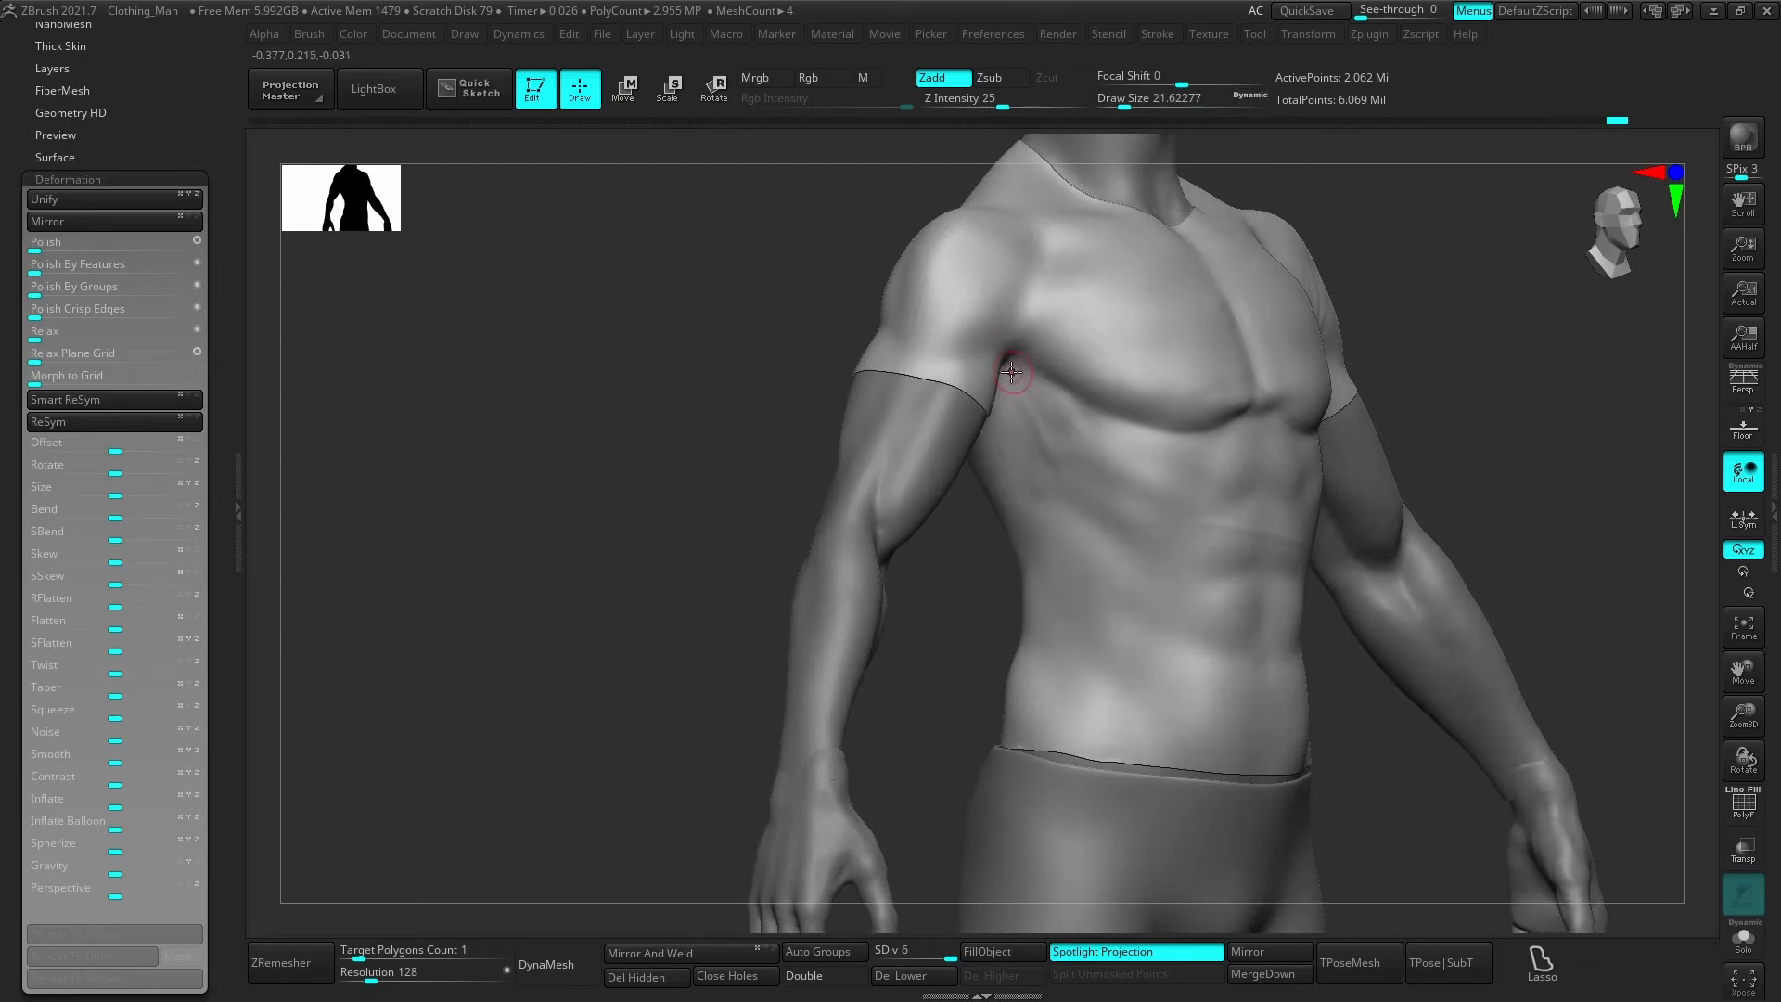
{"action": "right_click_drag", "start_coordinate": [1021, 396], "coordinate": [1007, 334]}
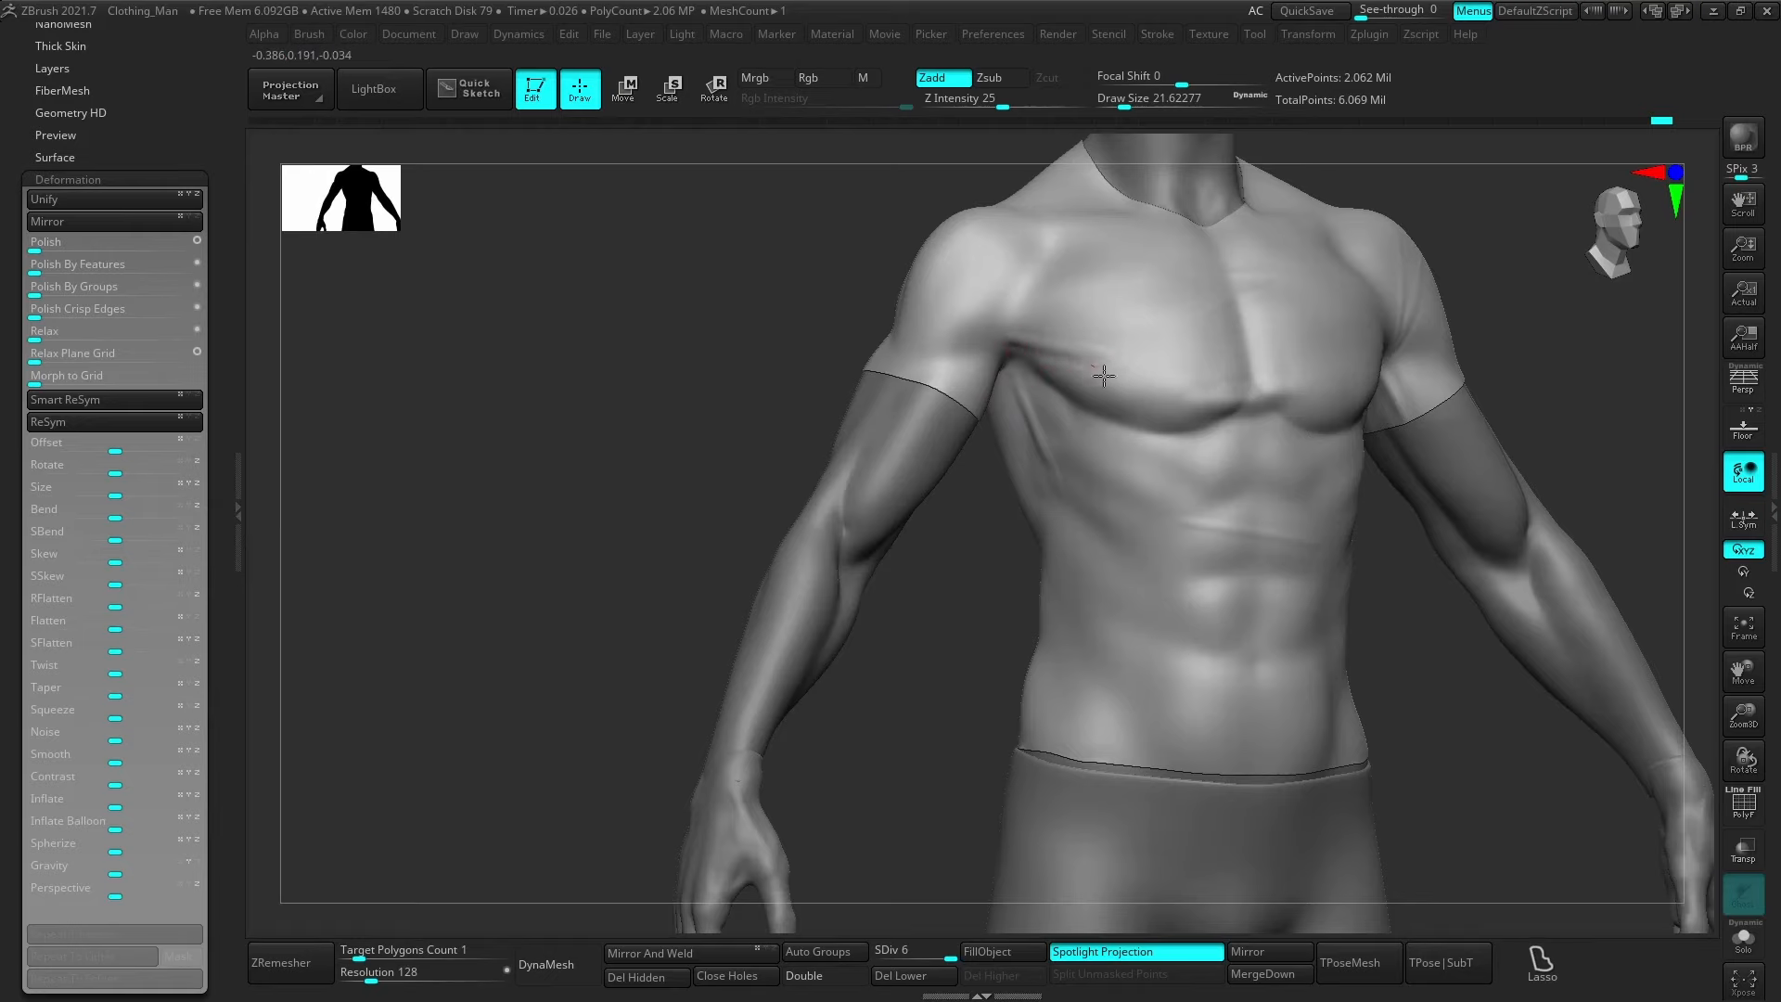
{"action": "mouse_move", "coordinate": [1016, 357]}
{"action": "right_mouse_down", "text": "alt"}
{"action": "mouse_move", "coordinate": [1061, 436]}
{"action": "mouse_move", "coordinate": [1045, 424]}
{"action": "right_mouse_up", "text": "alt"}
{"action": "left_click_drag", "start_coordinate": [1011, 334], "coordinate": [1024, 390]}
{"action": "right_click_drag", "start_coordinate": [1026, 394], "coordinate": [1033, 440]}
{"action": "mouse_move", "coordinate": [1034, 441]}
{"action": "right_mouse_down", "text": "alt"}
{"action": "mouse_move", "coordinate": [1050, 512]}
{"action": "mouse_move", "coordinate": [1030, 460]}
{"action": "mouse_move", "coordinate": [1011, 487]}
{"action": "mouse_move", "coordinate": [998, 475]}
{"action": "mouse_move", "coordinate": [1011, 496]}
{"action": "right_mouse_up", "text": "alt"}
Sculpt and smooth folds on the opposite shoulder and sleeve, lowering the draw size to about 18 for the armpit area.
{"action": "key", "text": "s"}
{"action": "key", "text": "s"}
{"action": "left_click_drag", "start_coordinate": [1024, 433], "coordinate": [1018, 414], "text": "shift"}
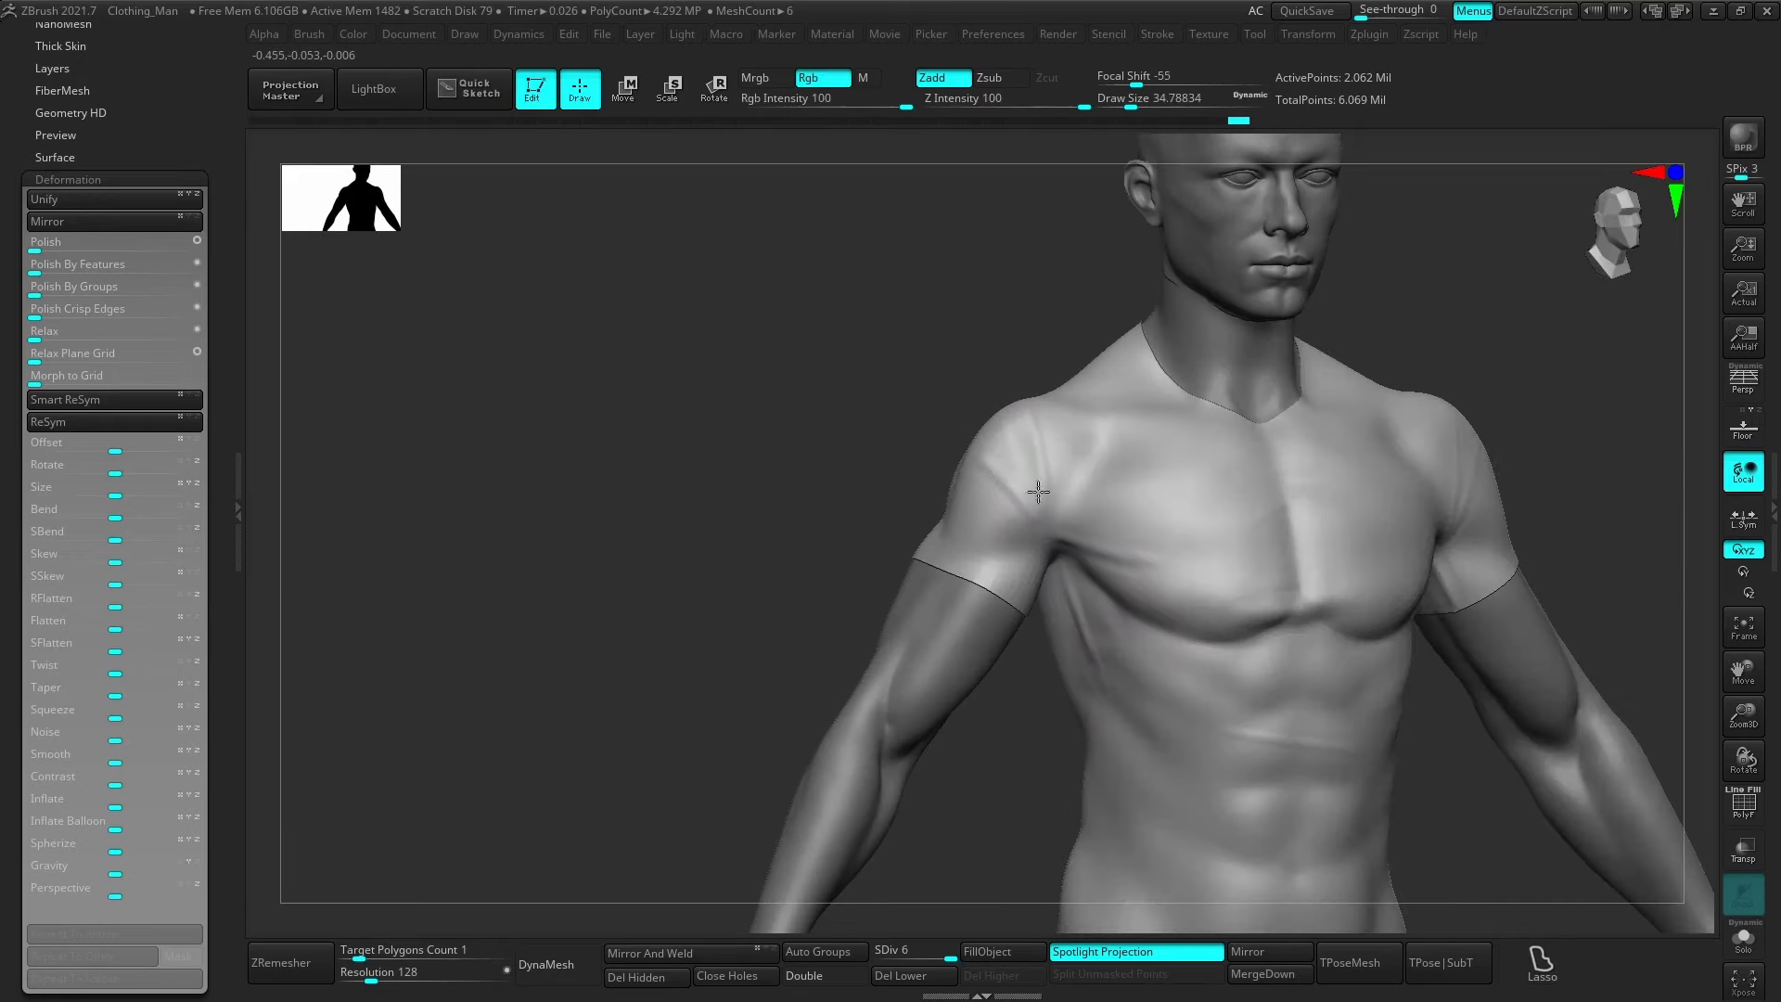
{"action": "right_click_drag", "start_coordinate": [1038, 491], "coordinate": [1021, 480]}
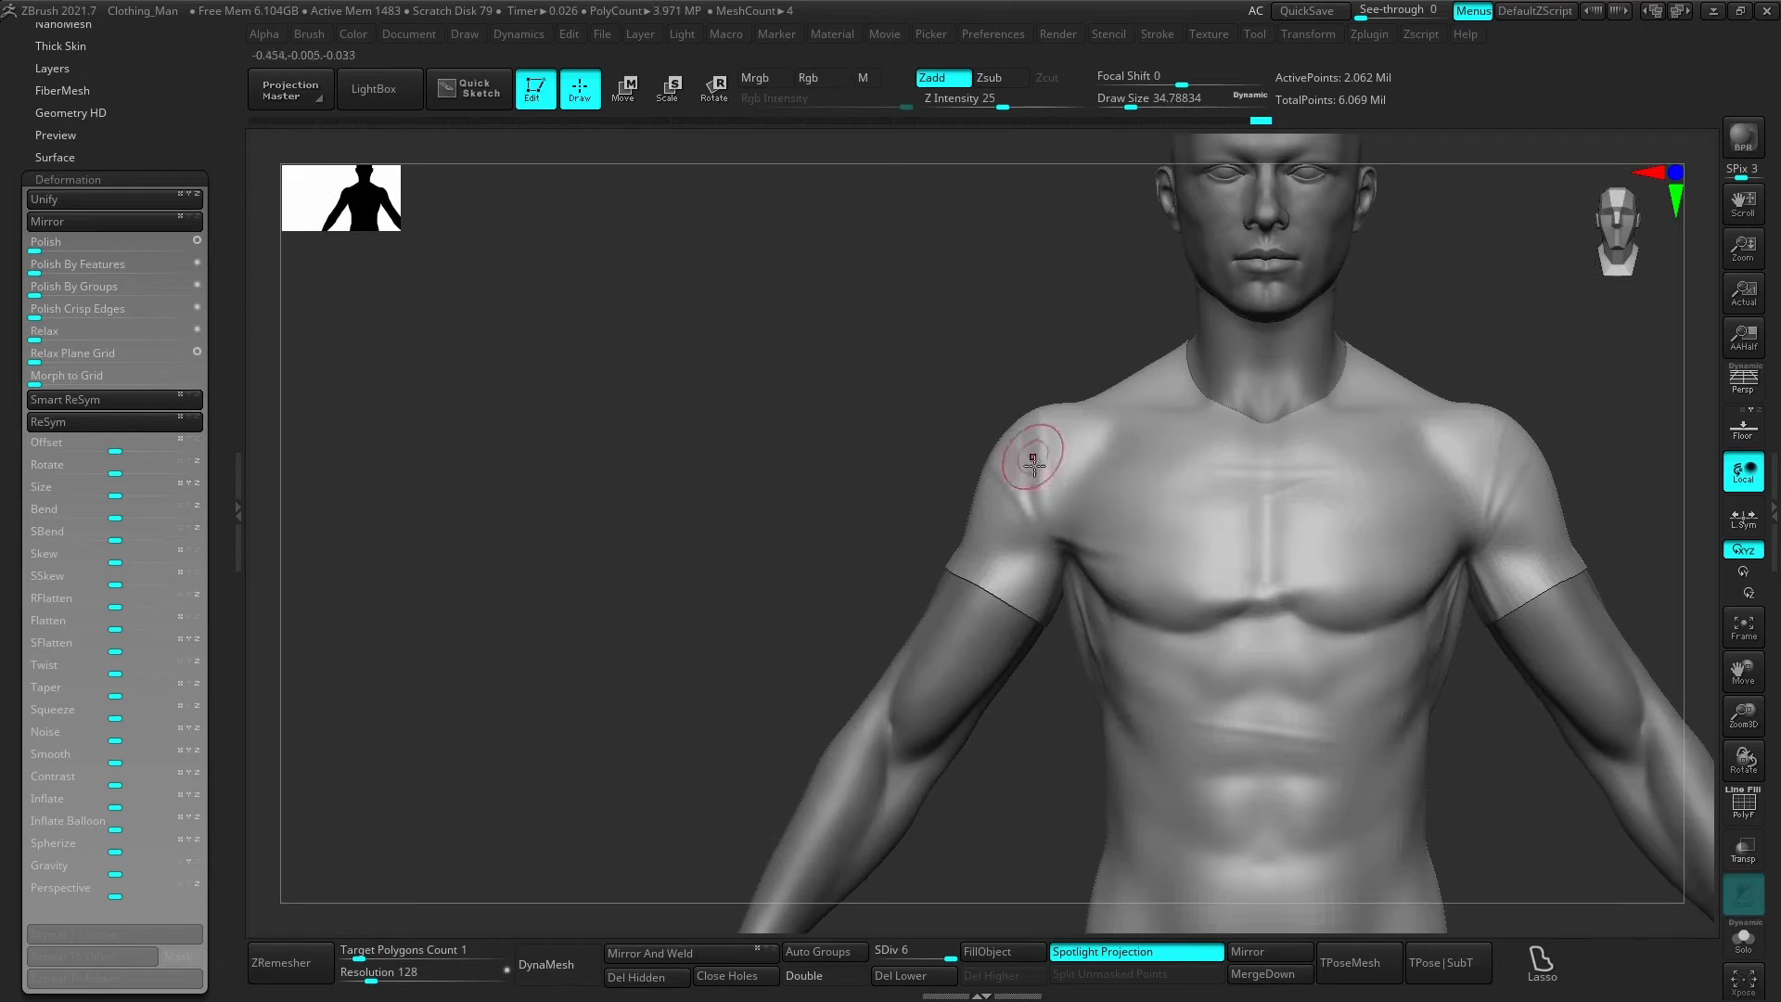
{"action": "key", "text": "s"}
{"action": "left_click_drag", "start_coordinate": [1038, 575], "coordinate": [1030, 558]}
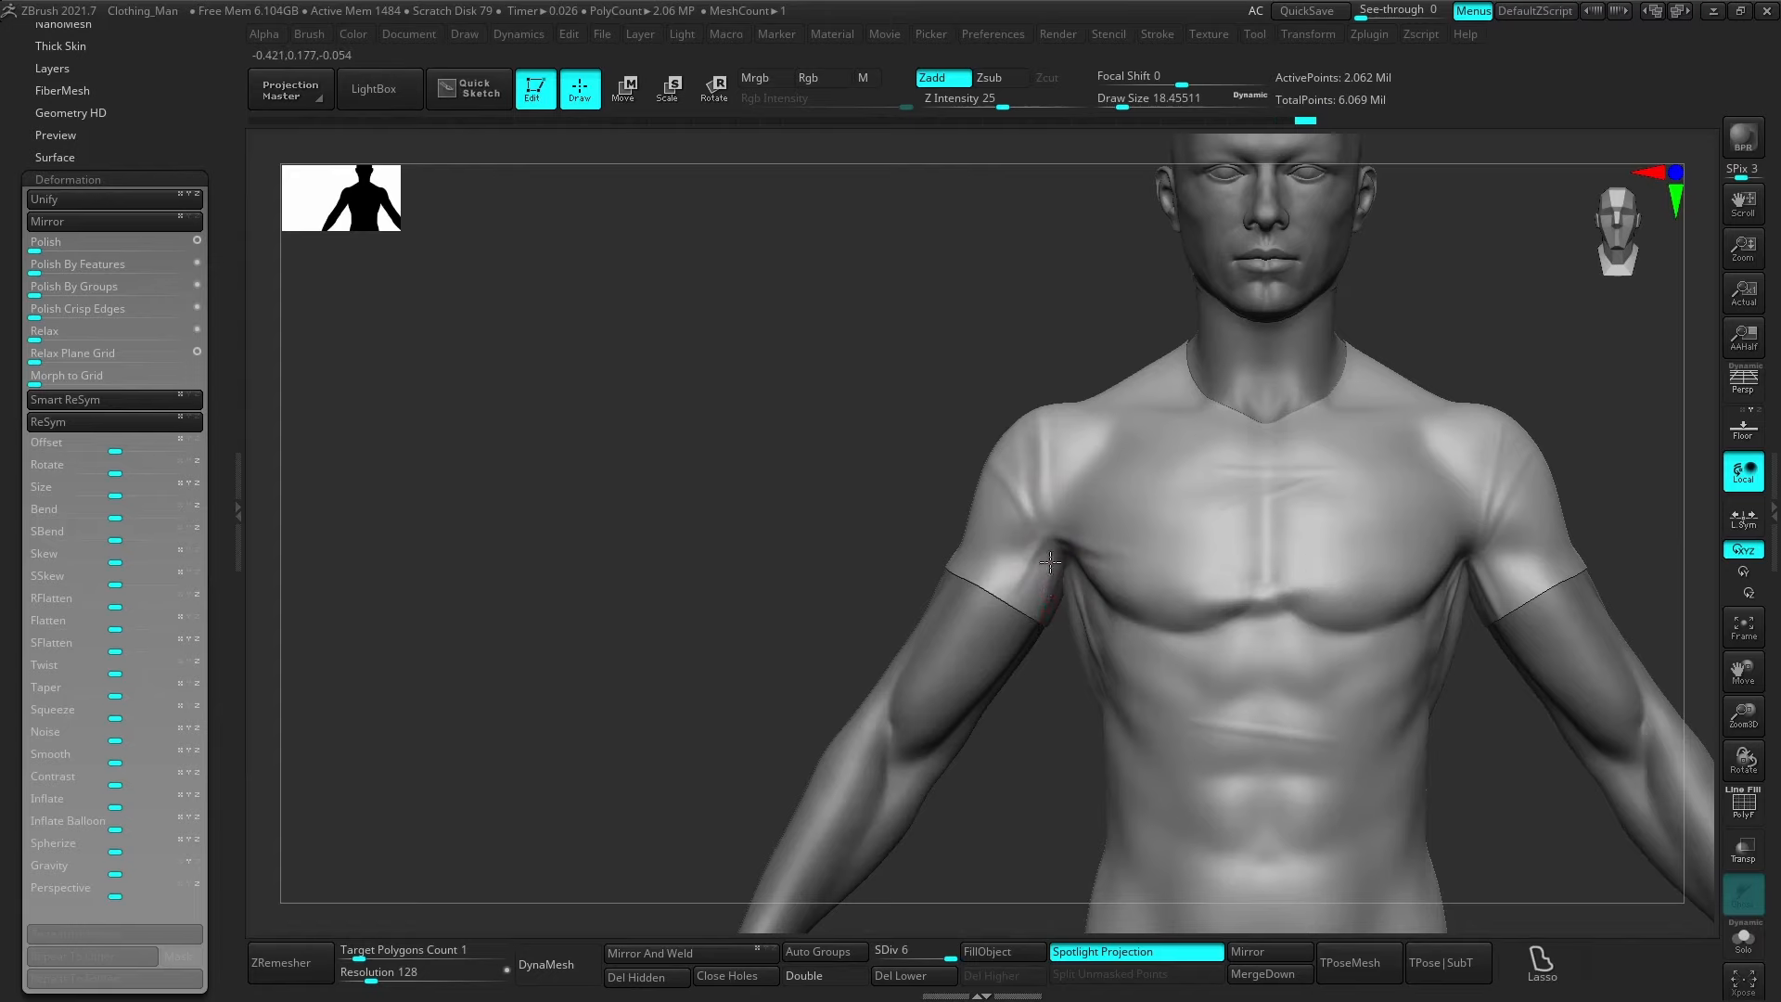
{"action": "key", "text": "s"}
{"action": "left_click_drag", "start_coordinate": [1027, 586], "coordinate": [1045, 564]}
{"action": "left_click_drag", "start_coordinate": [1046, 540], "coordinate": [1034, 564], "text": "shift"}
Sculpt additional folds along the side of the torso below the chest, varying the draw size between strokes.
{"action": "key", "text": "f"}
{"action": "mouse_move", "coordinate": [1093, 542]}
{"action": "right_mouse_down", "text": "alt"}
{"action": "mouse_move", "coordinate": [1077, 548]}
{"action": "mouse_move", "coordinate": [1097, 505]}
{"action": "mouse_move", "coordinate": [1147, 537]}
{"action": "mouse_move", "coordinate": [1119, 544]}
{"action": "right_mouse_up", "text": "alt"}
{"action": "key", "text": "s"}
{"action": "left_click_drag", "start_coordinate": [1153, 571], "coordinate": [1146, 571]}
{"action": "mouse_move", "coordinate": [1215, 562]}
{"action": "left_mouse_down"}
{"action": "mouse_move", "coordinate": [1117, 624]}
{"action": "mouse_move", "coordinate": [1195, 590]}
{"action": "left_mouse_up"}
{"action": "key", "text": "s"}
{"action": "right_click_drag", "start_coordinate": [1180, 648], "coordinate": [1196, 664], "text": "shift"}
{"action": "right_click_drag", "start_coordinate": [1198, 506], "coordinate": [1163, 582], "text": "alt"}
{"action": "right_click_drag", "start_coordinate": [1163, 583], "coordinate": [1165, 638], "text": "alt"}
{"action": "key", "text": "s"}
{"action": "left_click_drag", "start_coordinate": [1172, 565], "coordinate": [1154, 568]}
{"action": "right_click_drag", "start_coordinate": [1077, 637], "coordinate": [1112, 599], "text": "alt"}
Set the draw size to about 31 and try horizontal creases across the lower abdomen, smoothing them lightly.
{"action": "key", "text": "s"}
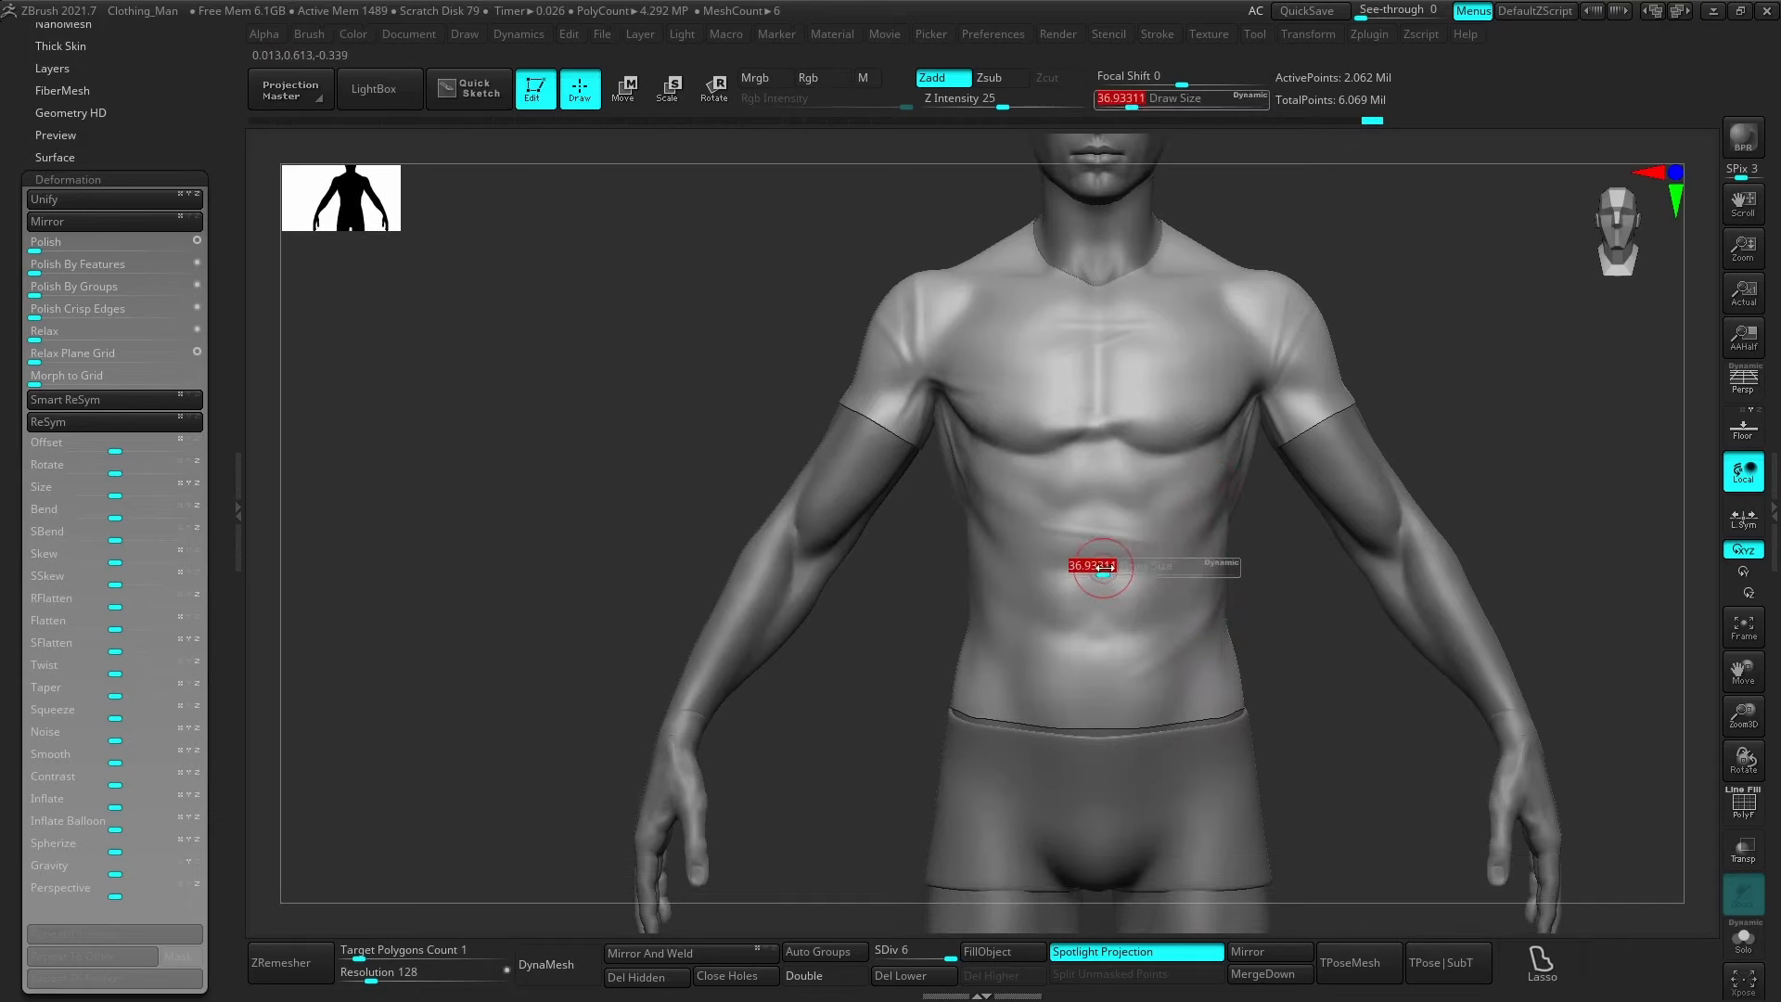
{"action": "left_click_drag", "start_coordinate": [1103, 569], "coordinate": [1093, 570]}
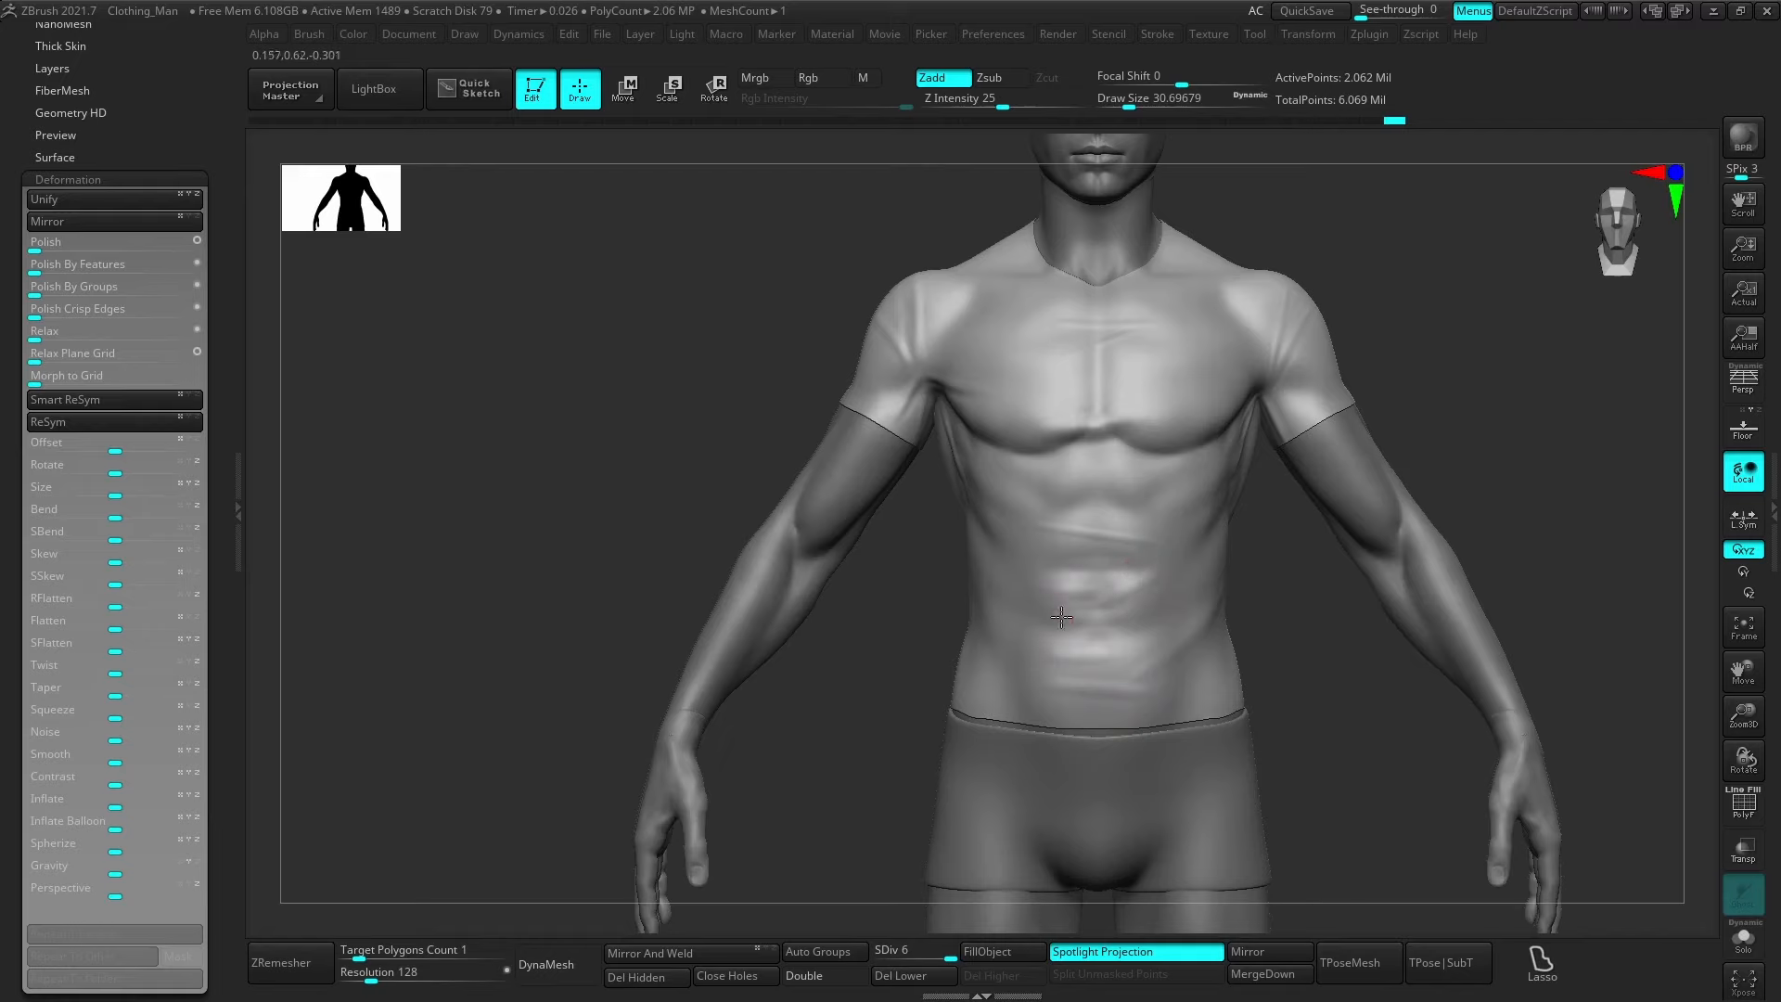
{"action": "mouse_move", "coordinate": [1099, 606]}
{"action": "left_mouse_down", "text": "shift"}
{"action": "mouse_move", "coordinate": [1076, 617]}
{"action": "mouse_move", "coordinate": [1153, 576]}
{"action": "left_mouse_up", "text": "shift"}
{"action": "right_click_drag", "start_coordinate": [1153, 576], "coordinate": [1180, 590]}
{"action": "right_click_drag", "start_coordinate": [1117, 513], "coordinate": [1141, 711], "text": "shift"}
{"action": "right_click_drag", "start_coordinate": [1175, 627], "coordinate": [1139, 616]}
{"action": "mouse_move", "coordinate": [1139, 617]}
{"action": "right_mouse_down", "text": "ctrl"}
{"action": "mouse_move", "coordinate": [1236, 560]}
{"action": "mouse_move", "coordinate": [1197, 630]}
{"action": "mouse_move", "coordinate": [1160, 599]}
{"action": "right_mouse_up", "text": "ctrl"}
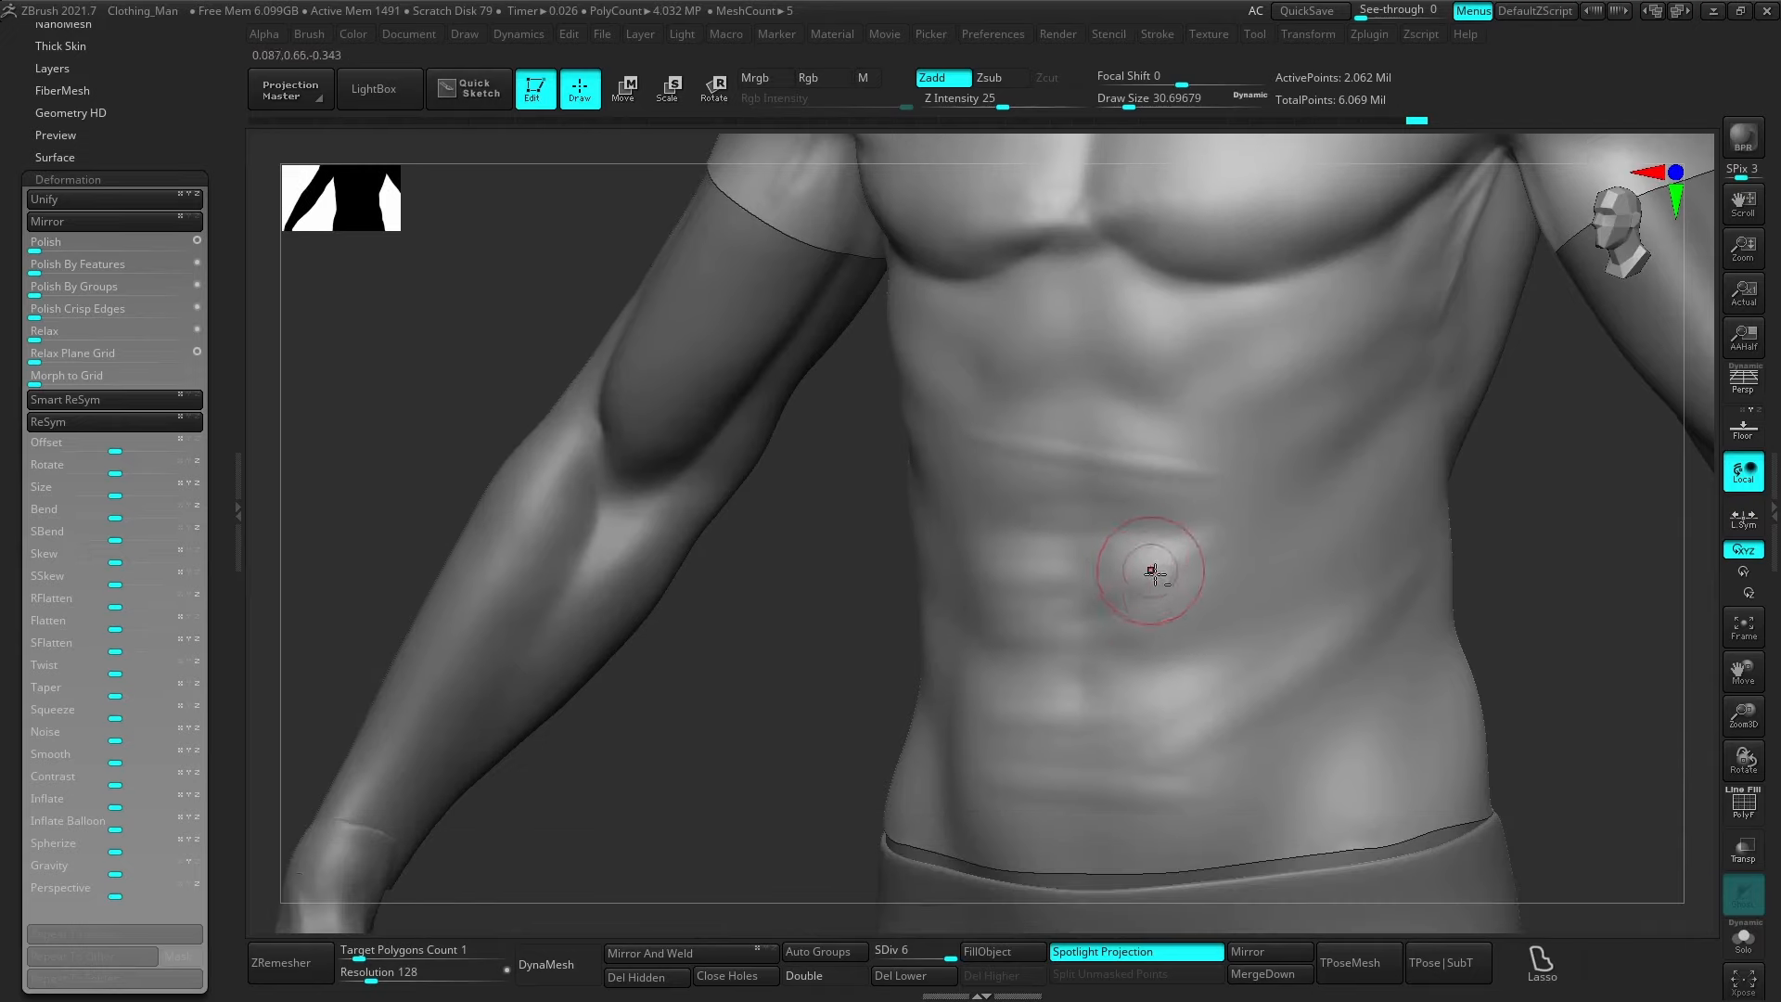
Undo the latest lower abdomen creases and review the whole T-shirt from the front.
{"action": "key", "text": "f"}
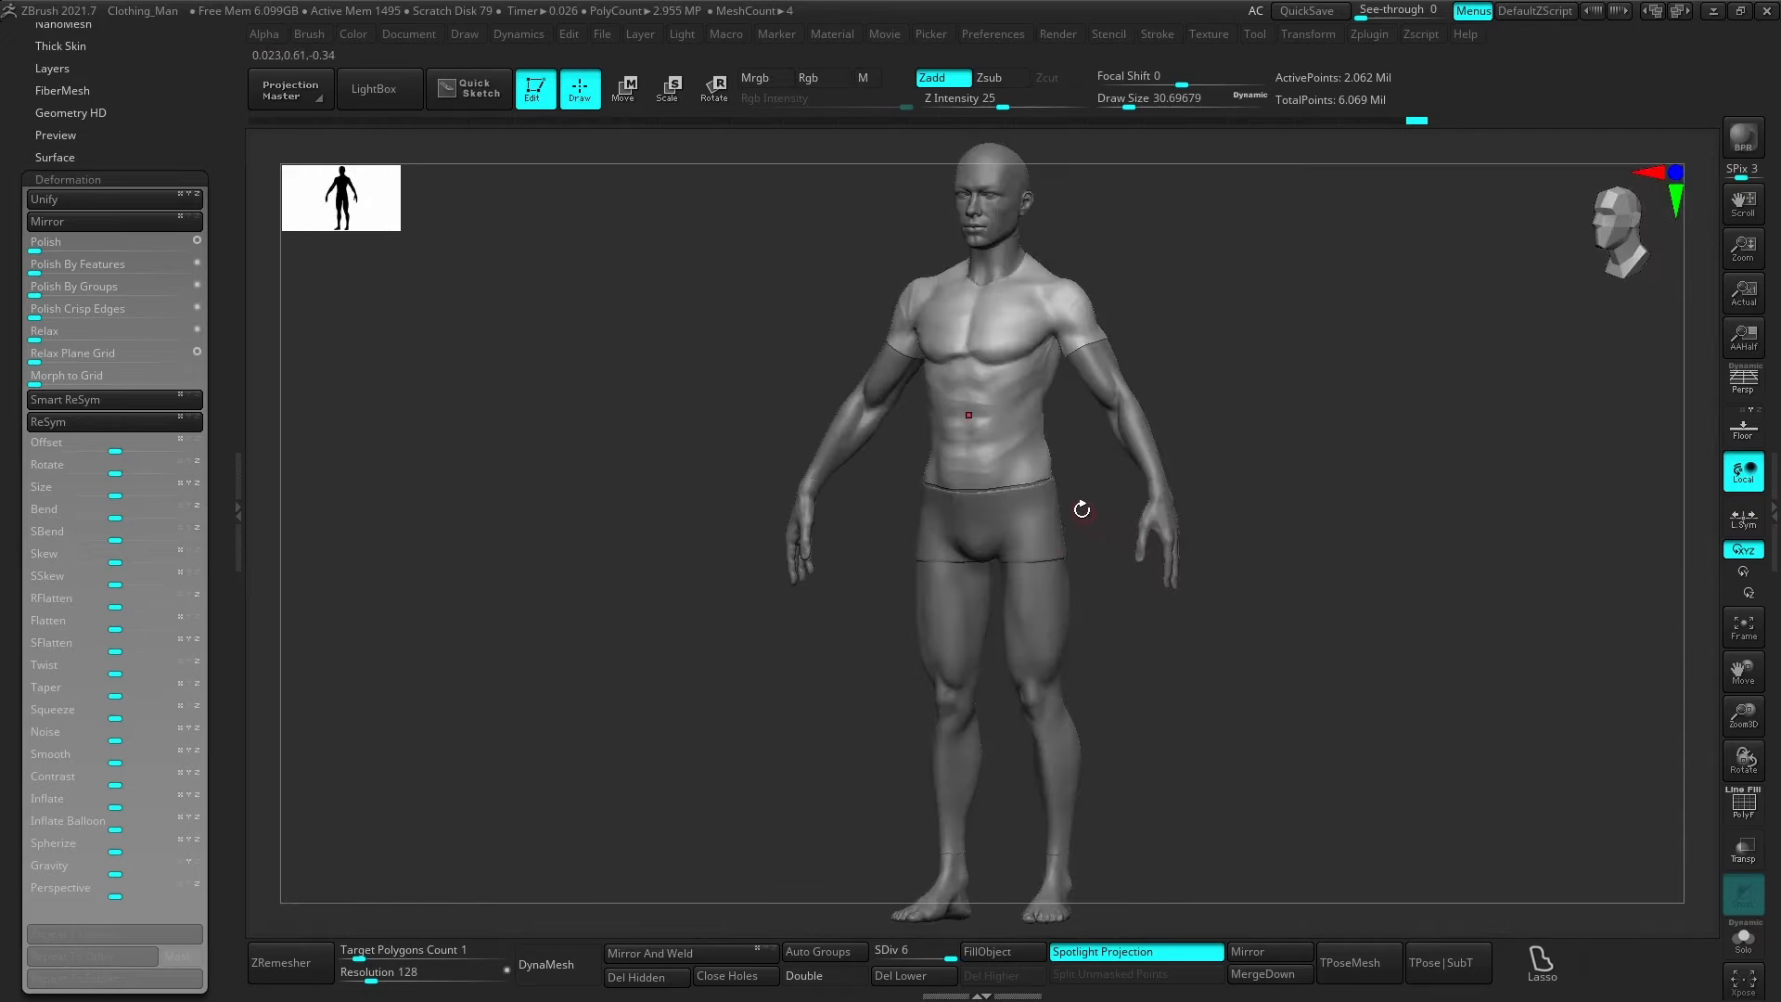
{"action": "mouse_move", "coordinate": [982, 414]}
{"action": "right_mouse_down", "text": "shift"}
{"action": "mouse_move", "coordinate": [1011, 417]}
{"action": "mouse_move", "coordinate": [1021, 464]}
{"action": "mouse_move", "coordinate": [1089, 505]}
{"action": "right_mouse_up", "text": "shift"}
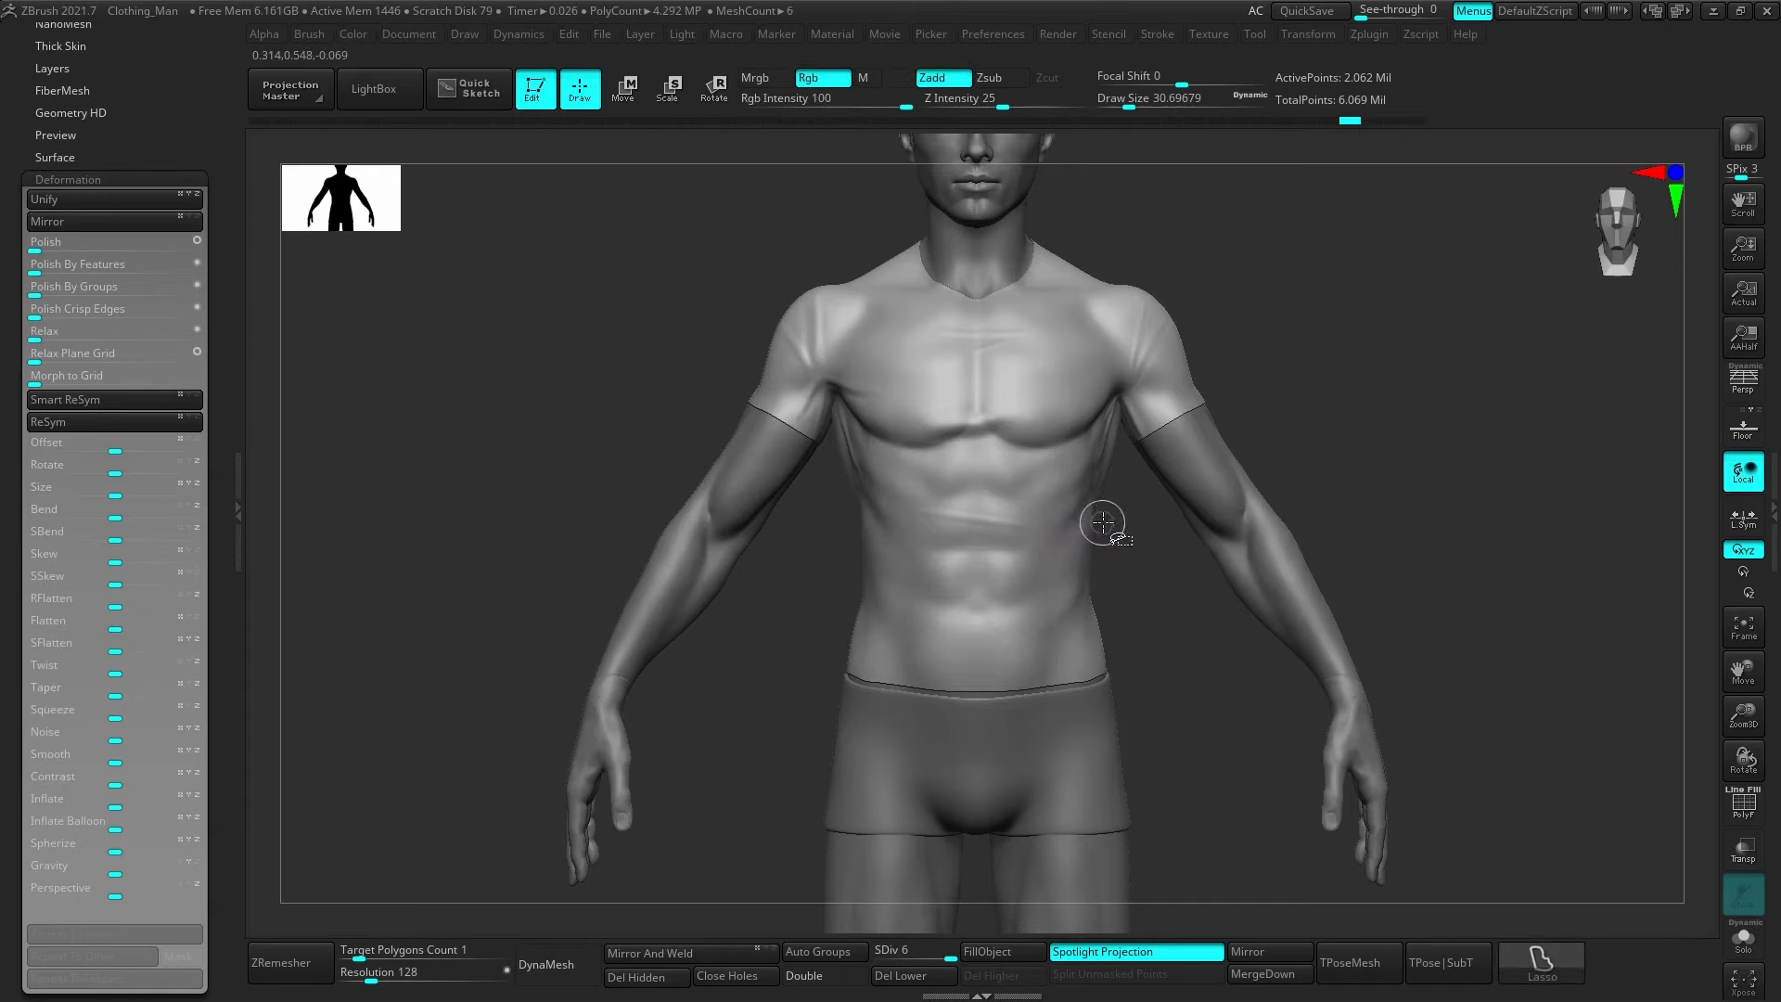
{"action": "mouse_move", "coordinate": [1102, 522]}
{"action": "right_mouse_down", "text": "alt"}
{"action": "mouse_move", "coordinate": [1089, 501]}
{"action": "mouse_move", "coordinate": [1091, 525]}
{"action": "right_mouse_up", "text": "alt"}
{"action": "right_click_drag", "start_coordinate": [1091, 525], "coordinate": [1051, 636]}
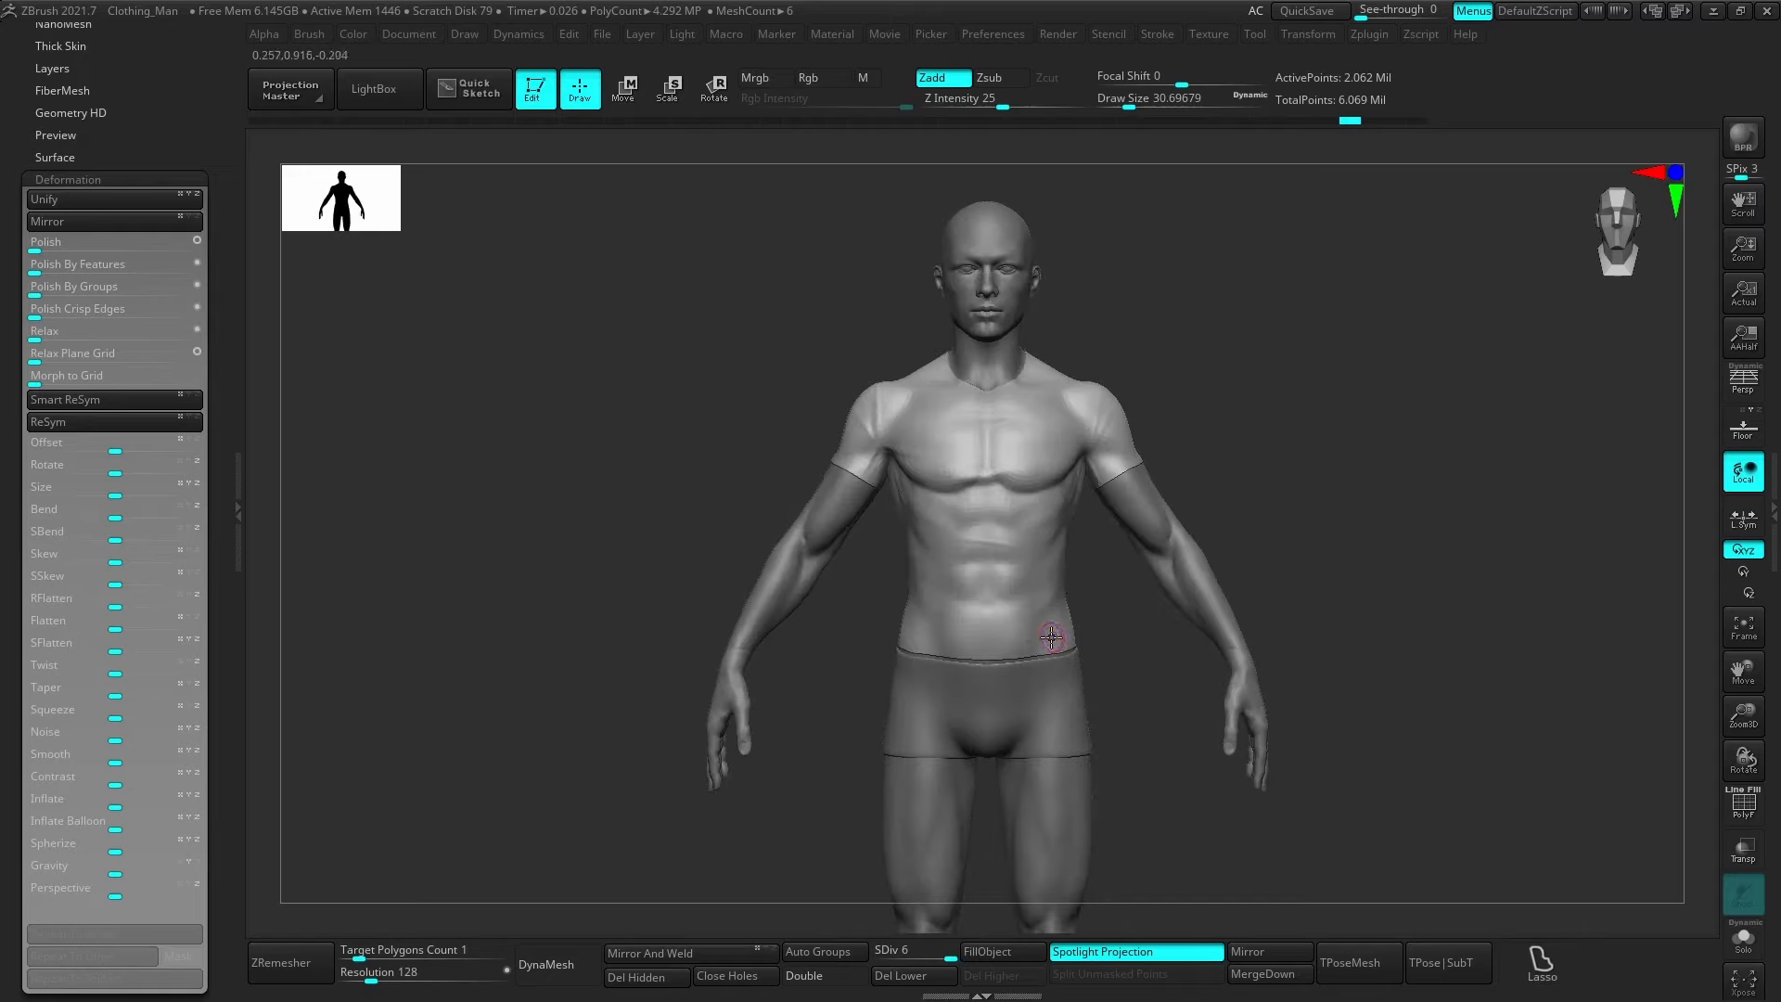
{"action": "right_click_drag", "start_coordinate": [1107, 575], "coordinate": [1095, 465], "text": "alt"}
{"action": "right_click_drag", "start_coordinate": [1076, 532], "coordinate": [1091, 619], "text": "alt"}
Select the PolySphere1 body subtool and hide the Extract8 torso mesh in the subtool list.
{"action": "left_click", "coordinate": [1155, 491], "text": "alt"}
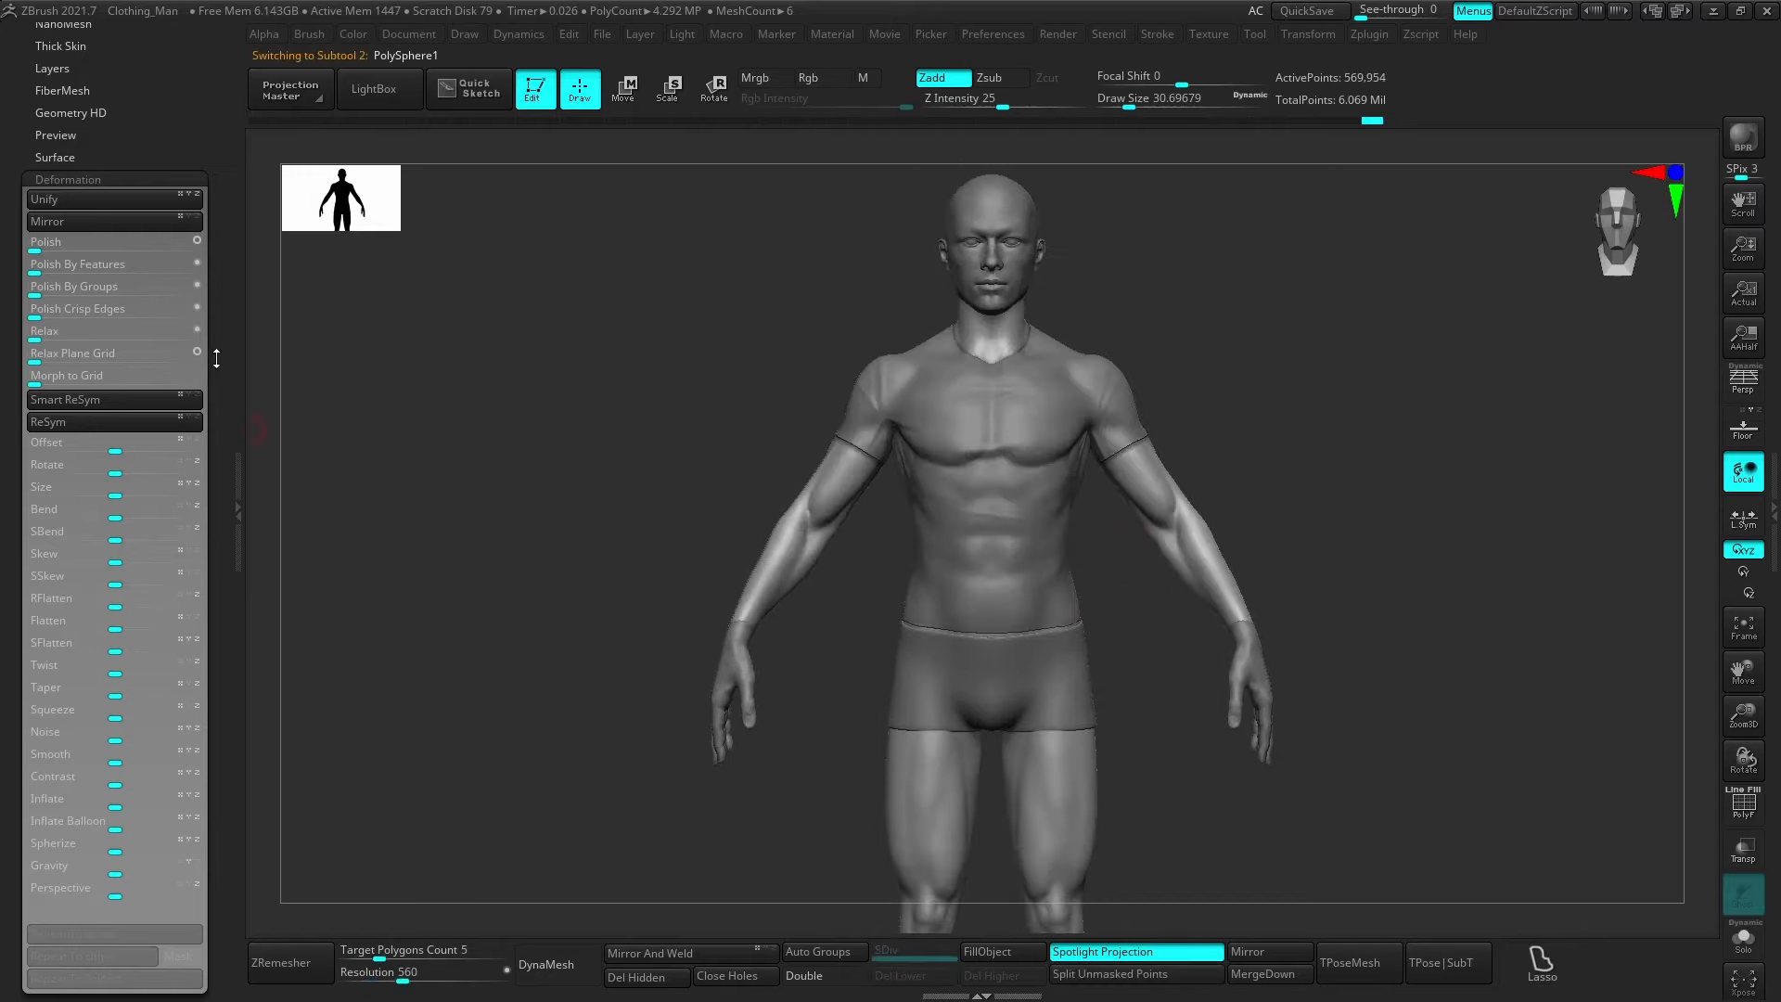
{"action": "left_click_drag", "start_coordinate": [216, 358], "coordinate": [218, 510]}
{"action": "left_click", "coordinate": [83, 289]}
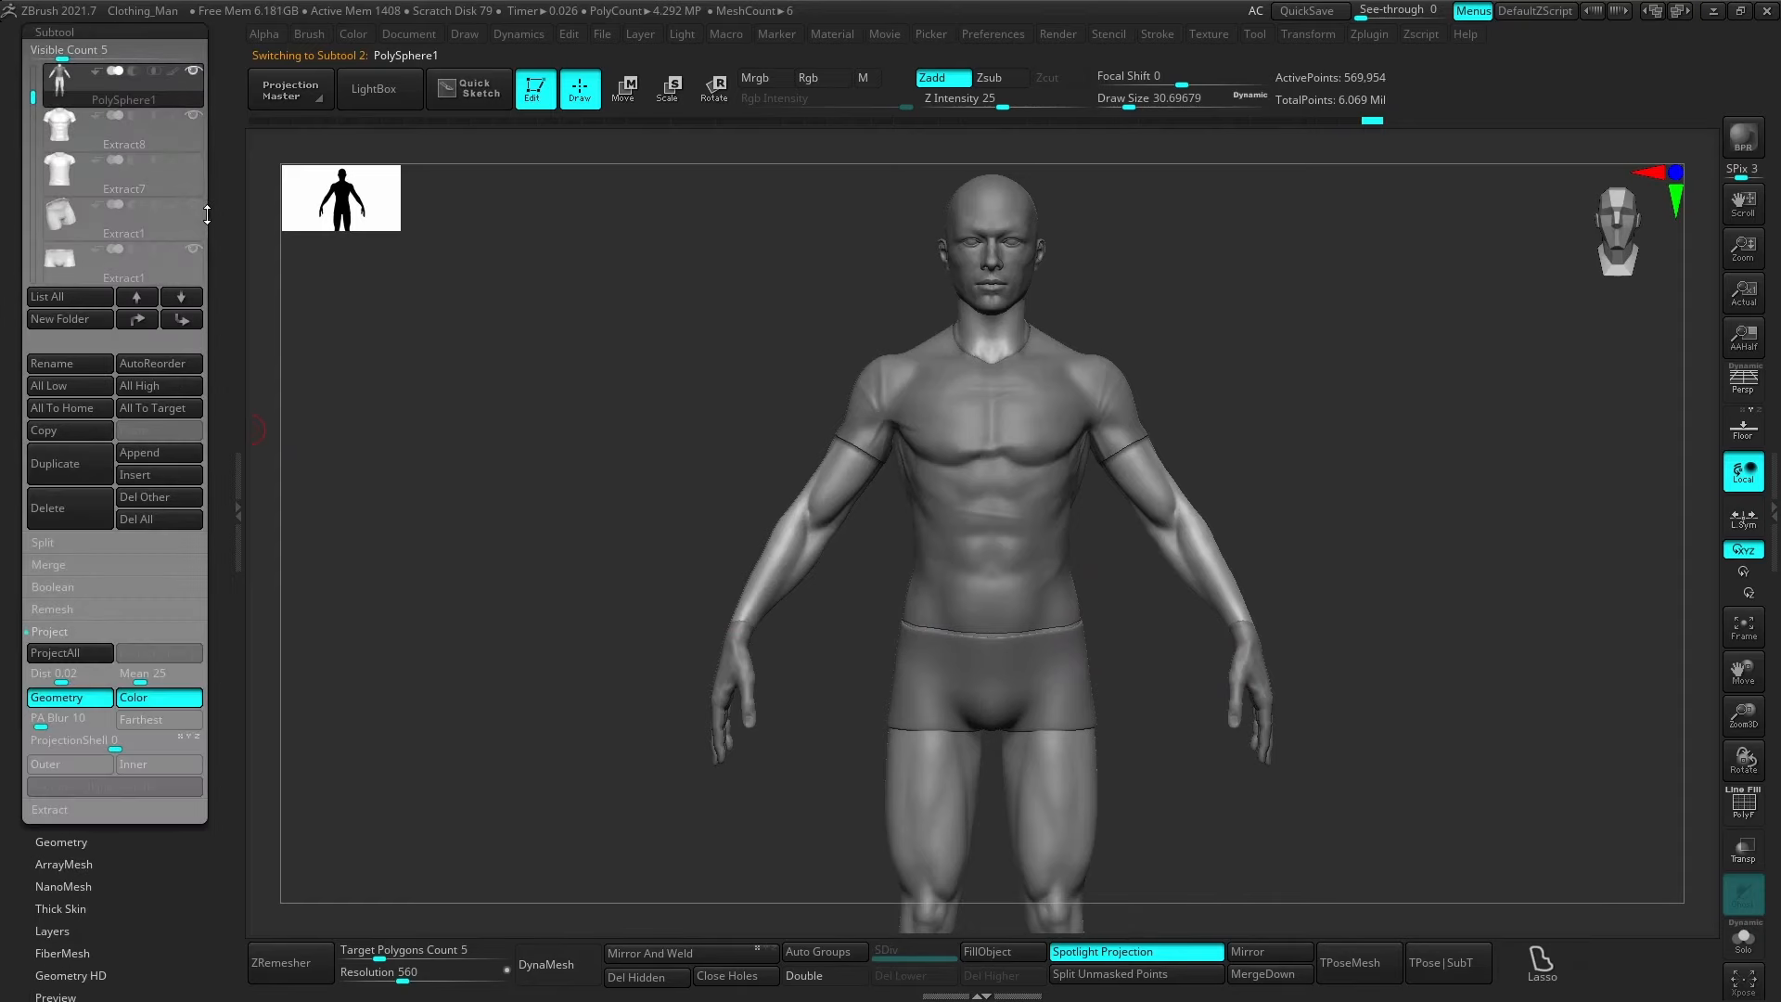
{"action": "scroll", "coordinate": [207, 214], "scroll_direction": "up", "scroll_amount": 3}
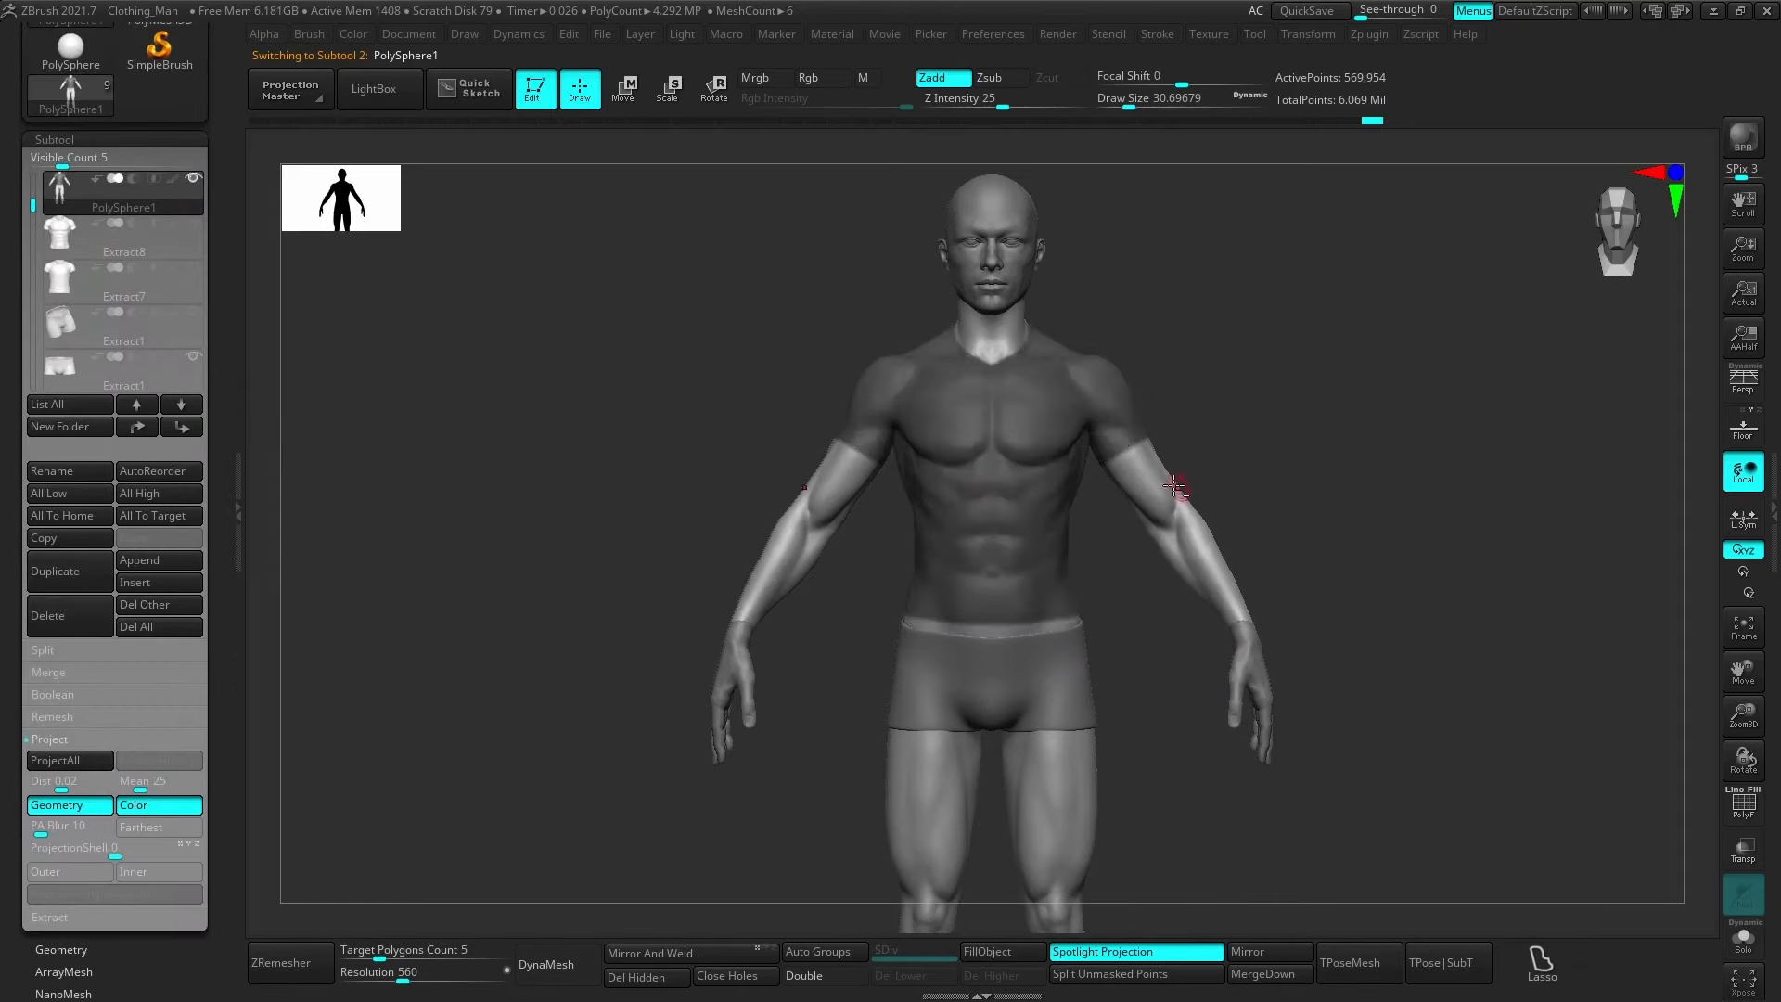
{"action": "scroll", "coordinate": [1165, 489], "scroll_direction": "up", "scroll_amount": 3}
View the body from above, switch the masking stroke to FreeHand, and rework the mask along the centre of the chest.
{"action": "right_click_drag", "start_coordinate": [1017, 447], "coordinate": [1056, 656]}
{"action": "right_click_drag", "start_coordinate": [1326, 804], "coordinate": [1006, 708], "text": "ctrl"}
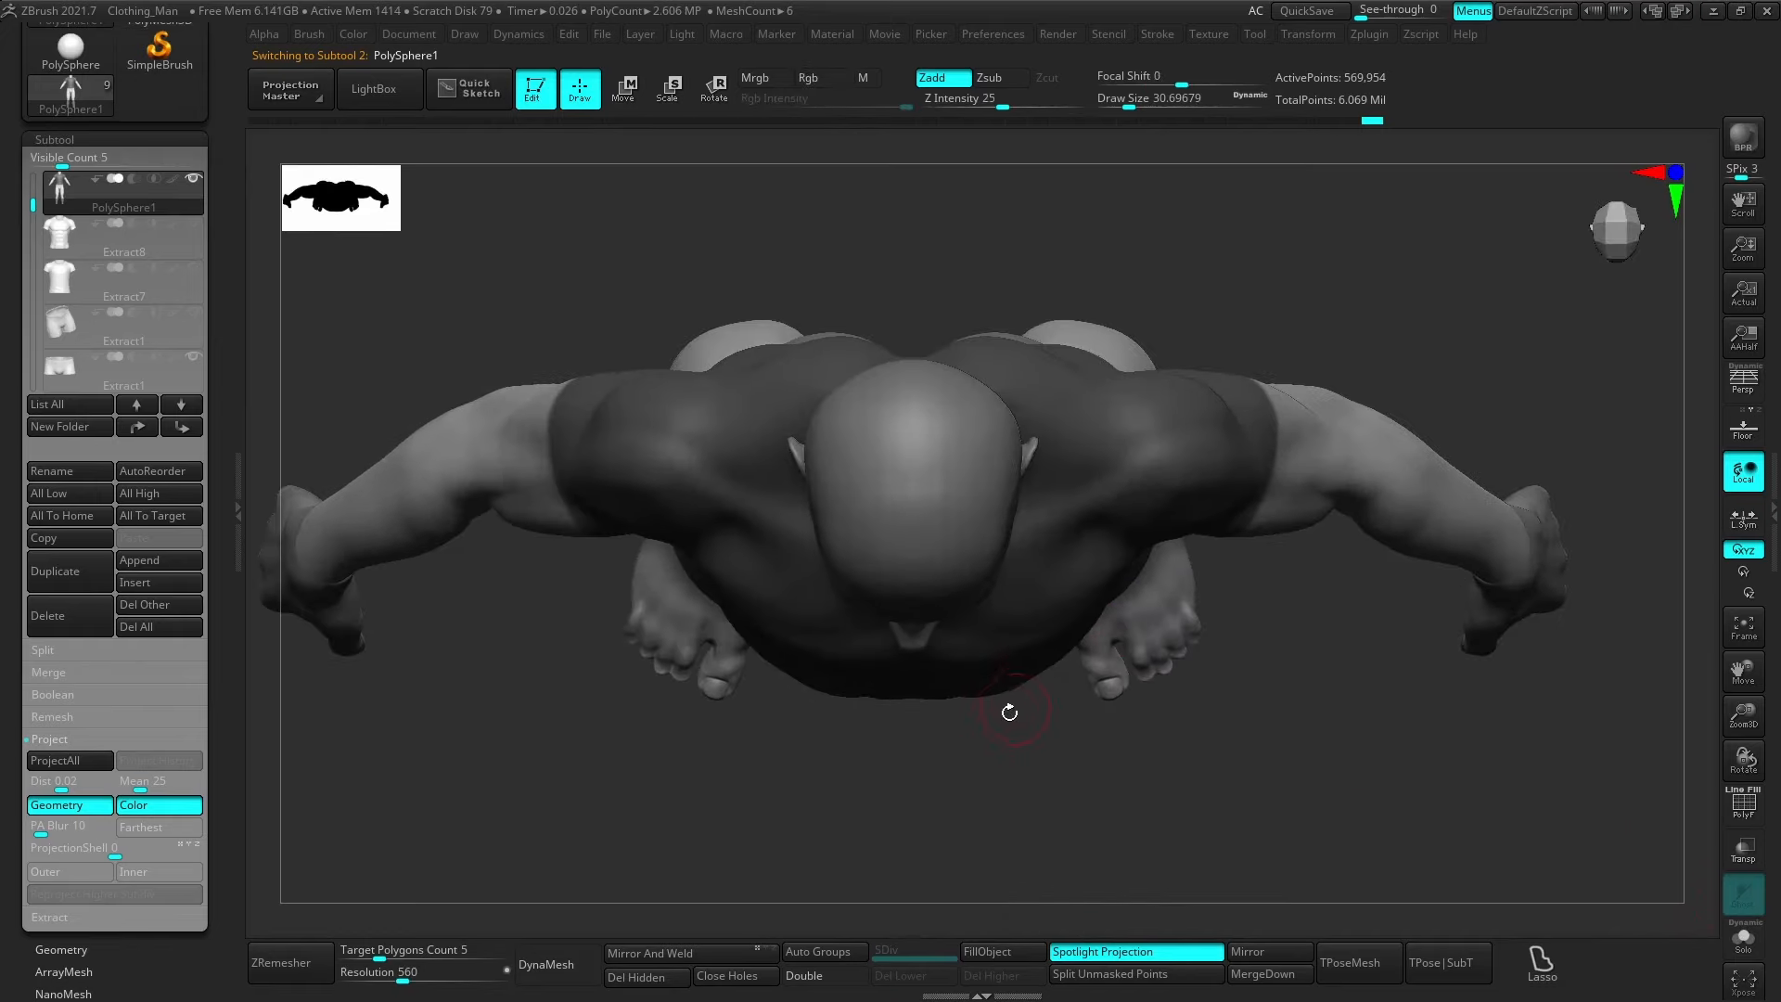
{"action": "left_click_drag", "start_coordinate": [946, 629], "coordinate": [981, 824], "text": "ctrl"}
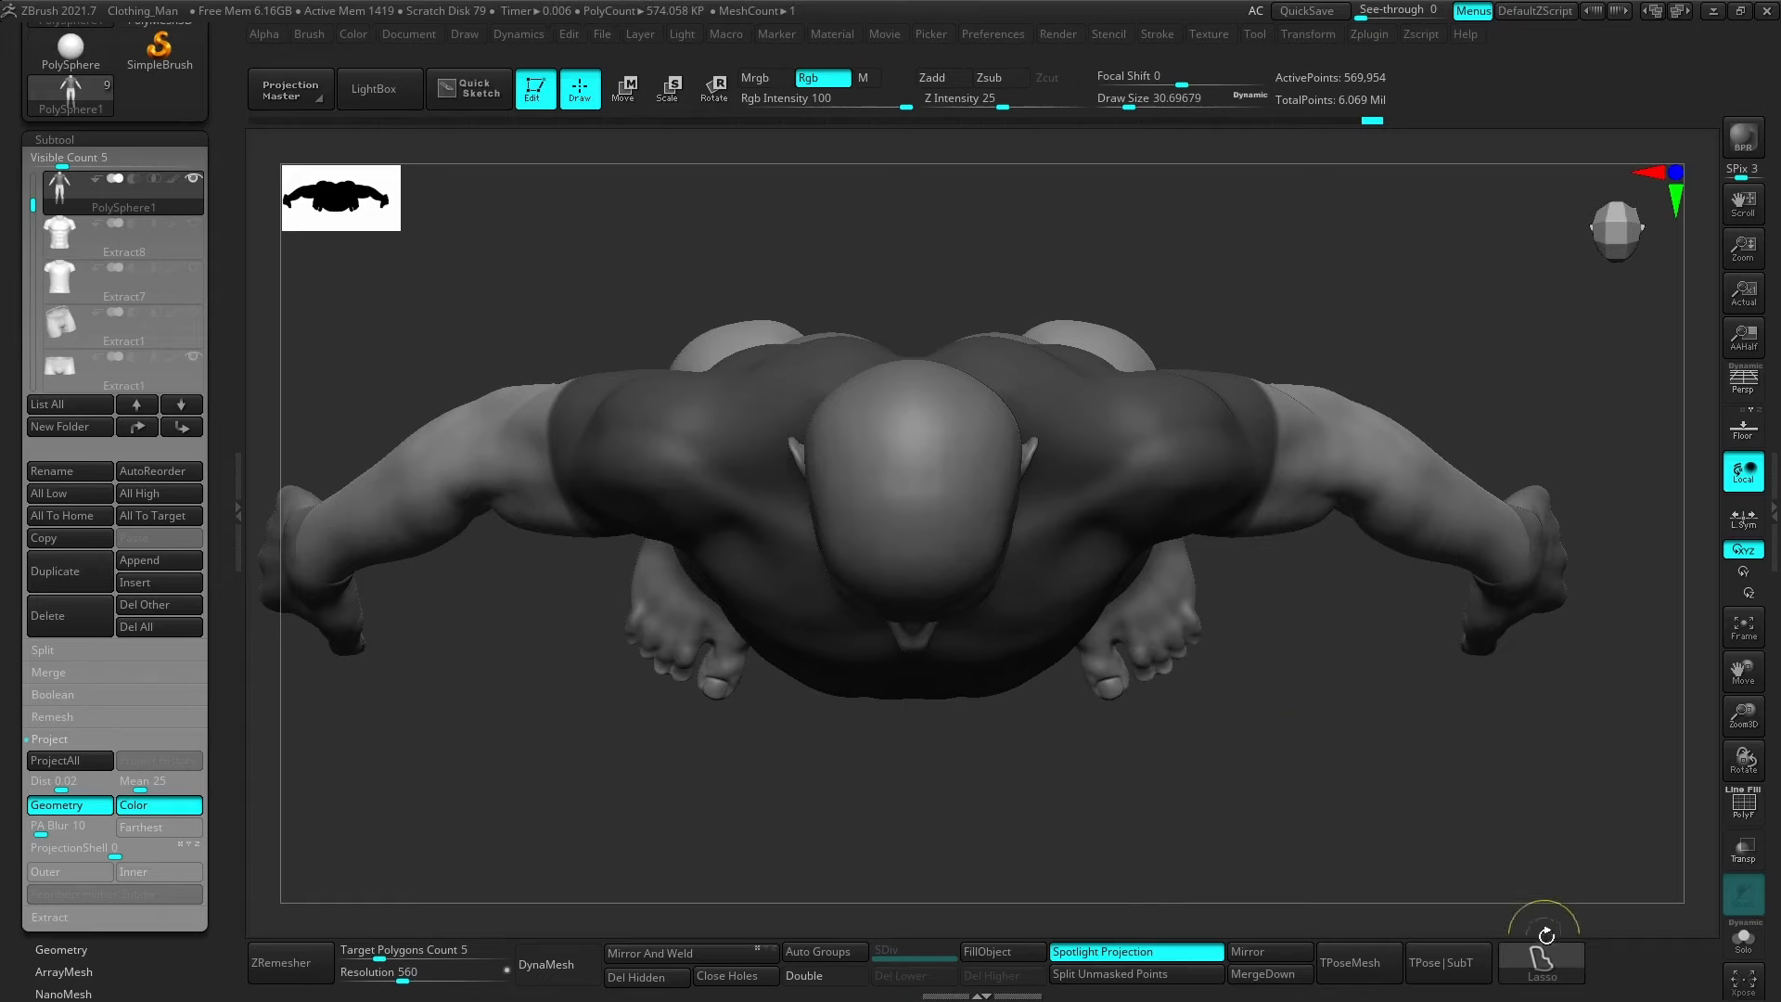
{"action": "left_click", "coordinate": [1539, 958]}
{"action": "left_click", "coordinate": [1354, 779]}
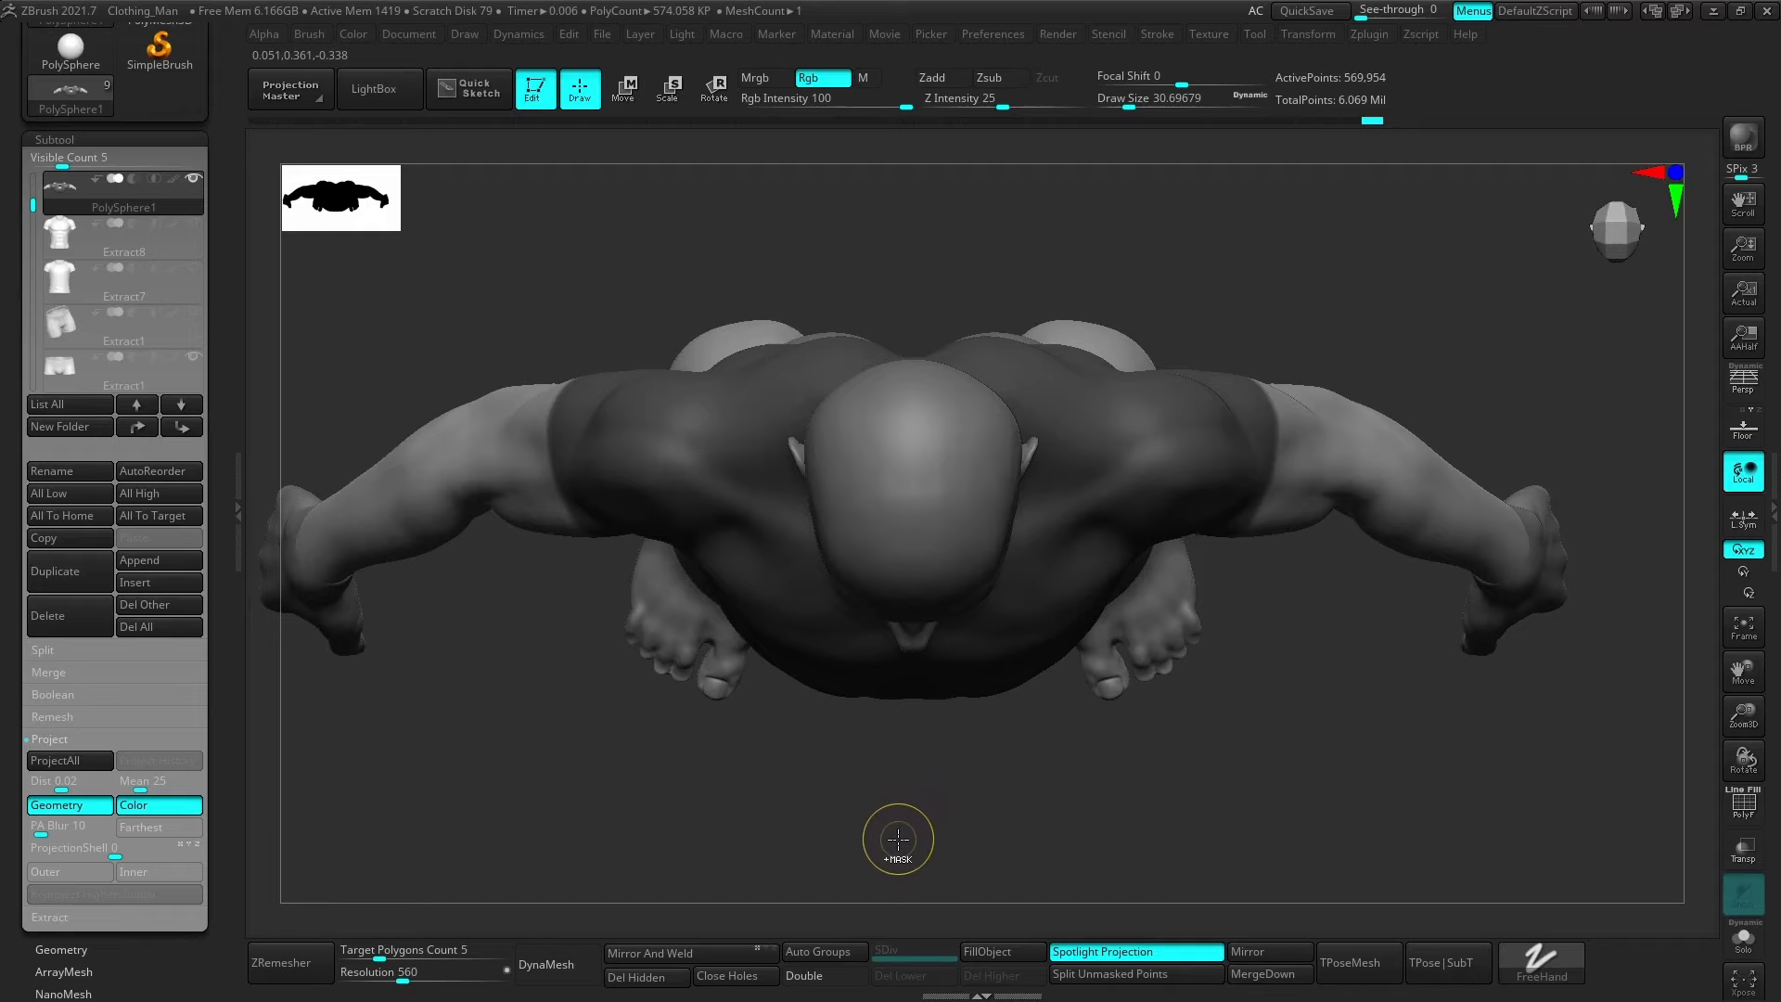
{"action": "left_click_drag", "start_coordinate": [890, 860], "coordinate": [1057, 516], "text": "ctrl"}
Extend the mask from the shoulder up the side of the neck as a high collar, using a draw size of about 22.
{"action": "mouse_move", "coordinate": [1113, 588]}
{"action": "right_mouse_down"}
{"action": "mouse_move", "coordinate": [1109, 402]}
{"action": "mouse_move", "coordinate": [1107, 525]}
{"action": "mouse_move", "coordinate": [1150, 594]}
{"action": "mouse_move", "coordinate": [1106, 684]}
{"action": "mouse_move", "coordinate": [1177, 628]}
{"action": "mouse_move", "coordinate": [1125, 498]}
{"action": "mouse_move", "coordinate": [1077, 487]}
{"action": "mouse_move", "coordinate": [1066, 444]}
{"action": "mouse_move", "coordinate": [1100, 510]}
{"action": "mouse_move", "coordinate": [1065, 473]}
{"action": "right_mouse_up"}
{"action": "left_click_drag", "start_coordinate": [1066, 473], "coordinate": [1071, 436], "text": "ctrl"}
{"action": "mouse_move", "coordinate": [1072, 436]}
{"action": "right_mouse_down"}
{"action": "mouse_move", "coordinate": [1038, 446]}
{"action": "mouse_move", "coordinate": [1067, 427]}
{"action": "right_mouse_up"}
{"action": "mouse_move", "coordinate": [1066, 427]}
{"action": "left_mouse_down", "text": "ctrl"}
{"action": "mouse_move", "coordinate": [1127, 398]}
{"action": "mouse_move", "coordinate": [1113, 459]}
{"action": "mouse_move", "coordinate": [1132, 436]}
{"action": "left_mouse_up", "text": "ctrl"}
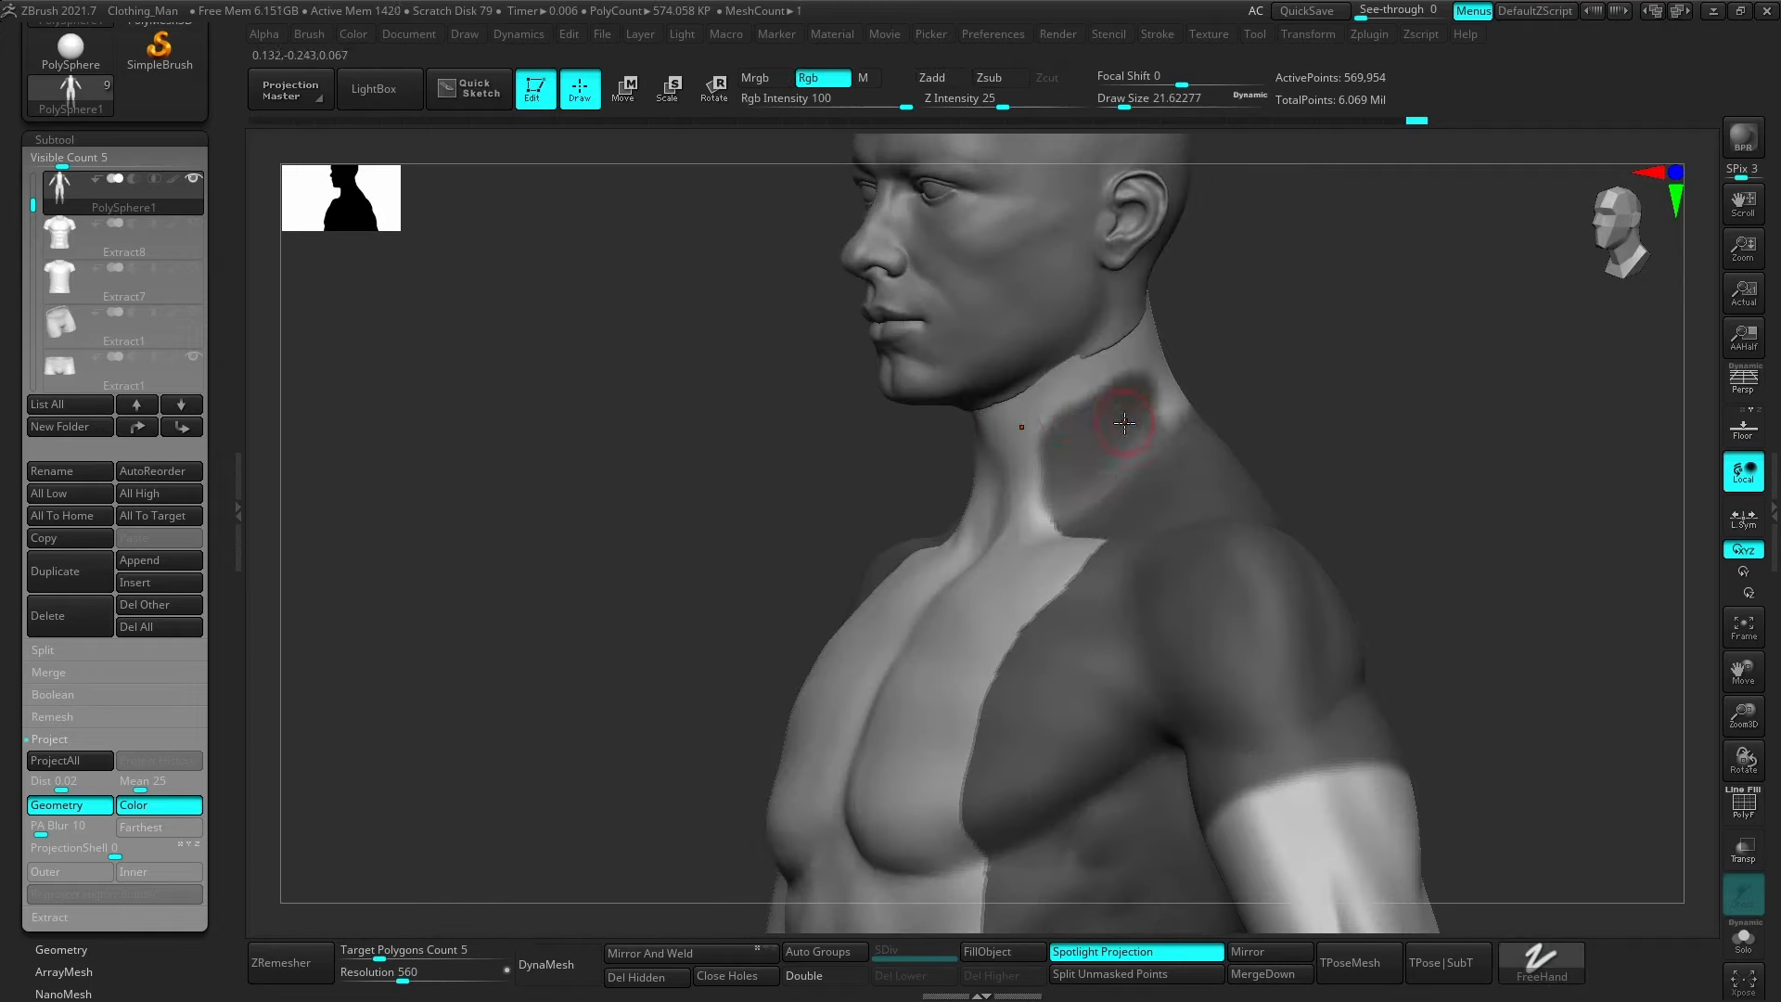
{"action": "right_click_drag", "start_coordinate": [1125, 420], "coordinate": [1105, 485]}
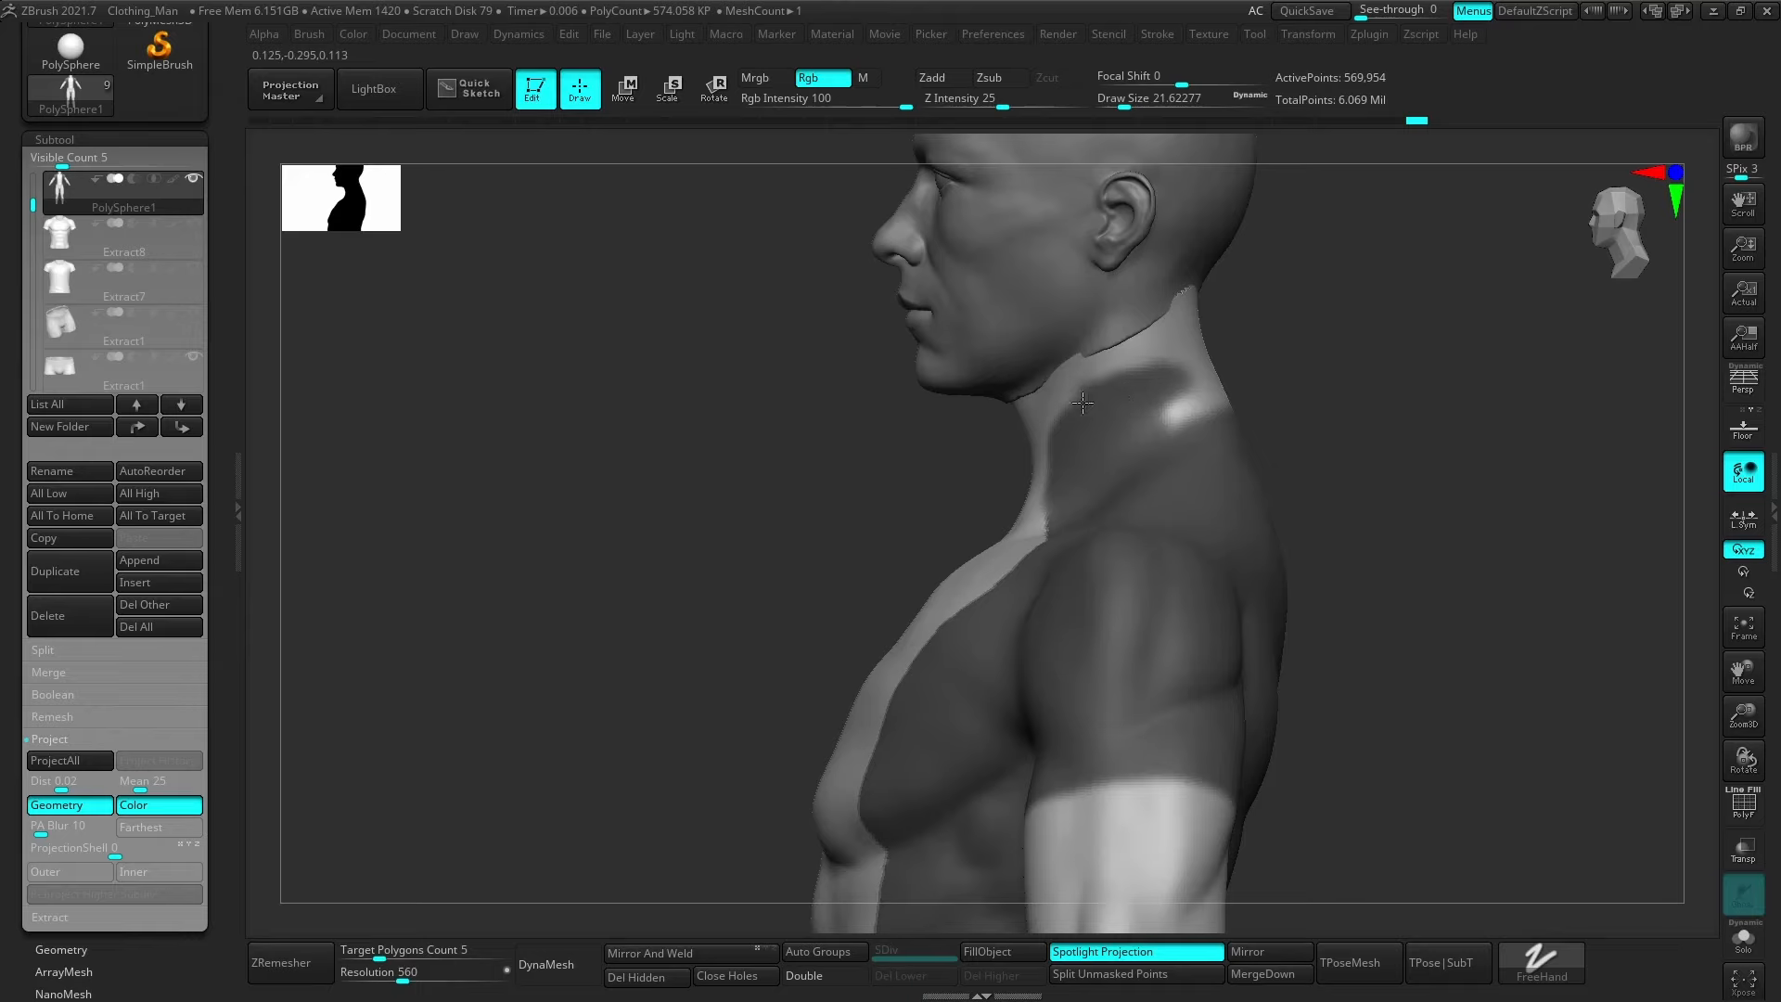
{"action": "right_click_drag", "start_coordinate": [1136, 387], "coordinate": [1091, 489]}
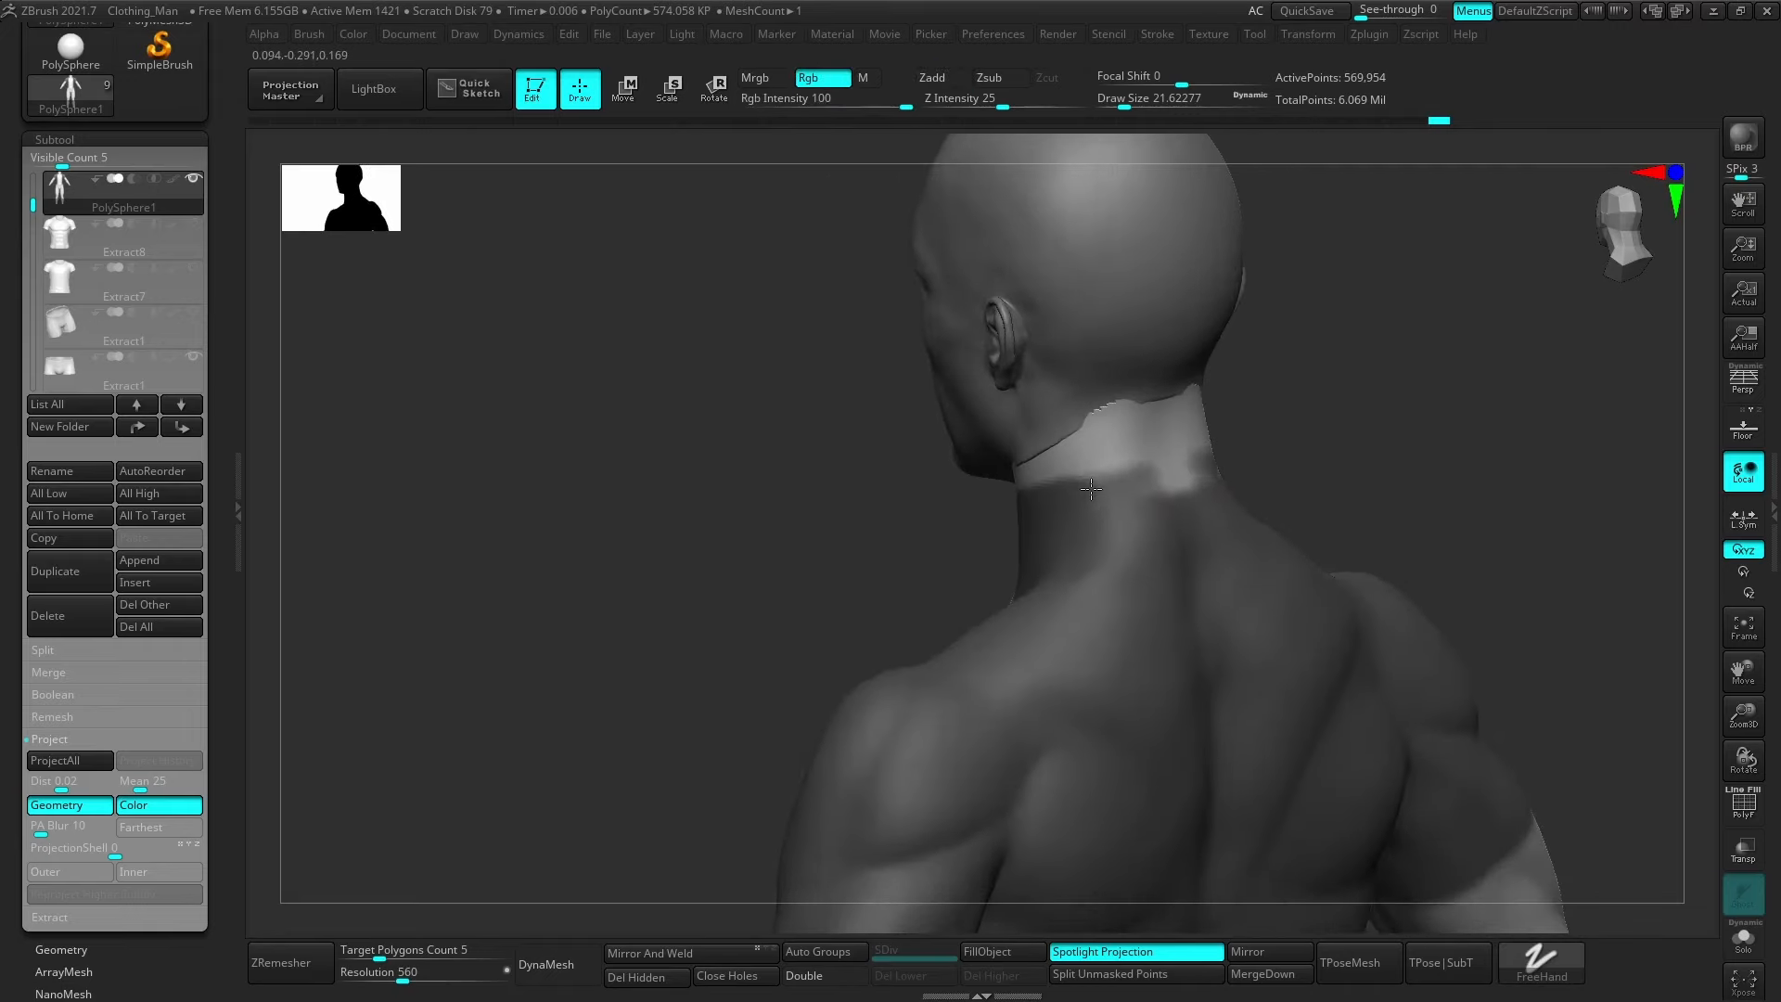
Continue the collar mask around the back of the neck and even out its upper edge.
{"action": "left_click_drag", "start_coordinate": [1091, 489], "coordinate": [1136, 479], "text": "shift"}
{"action": "right_click_drag", "start_coordinate": [1190, 492], "coordinate": [1047, 478]}
{"action": "mouse_move", "coordinate": [1092, 521]}
{"action": "left_mouse_down", "text": "ctrl"}
{"action": "mouse_move", "coordinate": [1099, 533]}
{"action": "mouse_move", "coordinate": [1066, 543]}
{"action": "mouse_move", "coordinate": [1052, 523]}
{"action": "left_mouse_up", "text": "ctrl"}
{"action": "mouse_move", "coordinate": [1053, 523]}
{"action": "right_mouse_down", "text": "shift"}
{"action": "mouse_move", "coordinate": [1092, 534]}
{"action": "mouse_move", "coordinate": [1062, 517]}
{"action": "right_mouse_up", "text": "shift"}
{"action": "mouse_move", "coordinate": [1067, 518]}
{"action": "left_mouse_down", "text": "ctrl"}
{"action": "mouse_move", "coordinate": [1142, 584]}
{"action": "mouse_move", "coordinate": [1141, 731]}
{"action": "left_mouse_up", "text": "ctrl"}
{"action": "mouse_move", "coordinate": [1143, 729]}
{"action": "right_mouse_down", "text": "shift"}
{"action": "mouse_move", "coordinate": [1180, 719]}
{"action": "mouse_move", "coordinate": [1172, 492]}
{"action": "mouse_move", "coordinate": [1134, 679]}
{"action": "mouse_move", "coordinate": [1151, 491]}
{"action": "right_mouse_up", "text": "shift"}
Extract the masked open-front area with thickness 0 and accept it as a new subtool.
{"action": "right_click_drag", "start_coordinate": [1085, 569], "coordinate": [760, 679]}
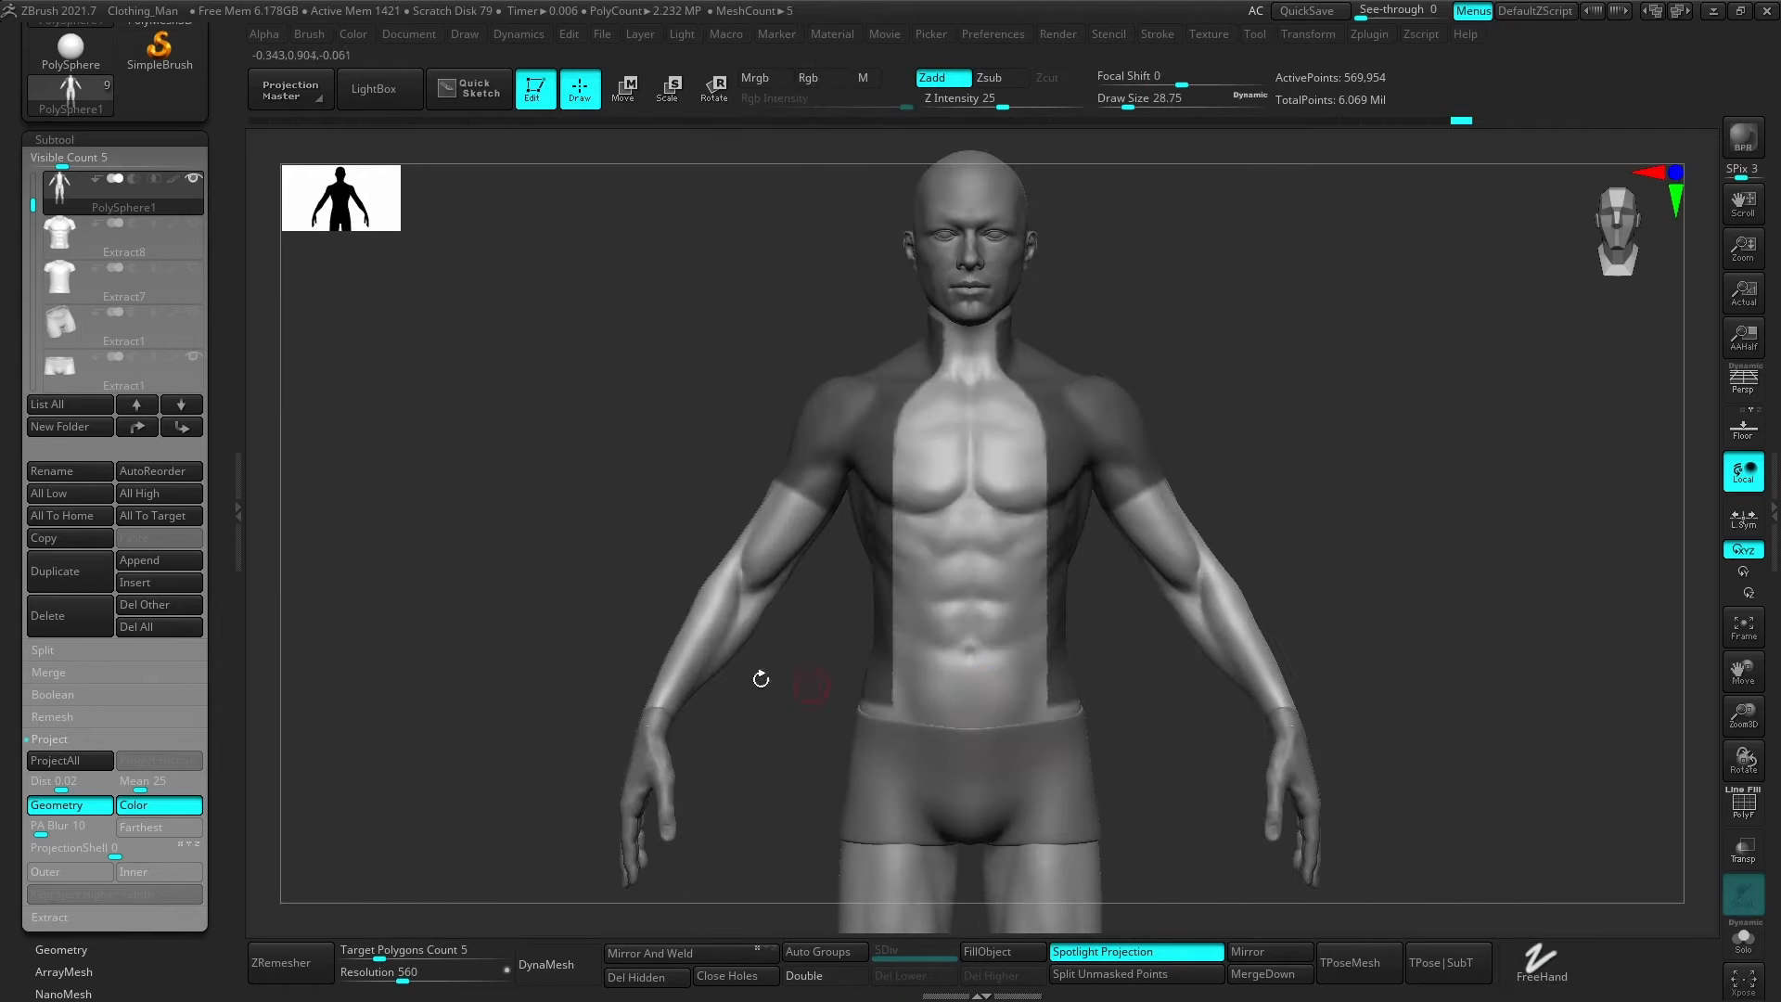
{"action": "left_click", "coordinate": [57, 918]}
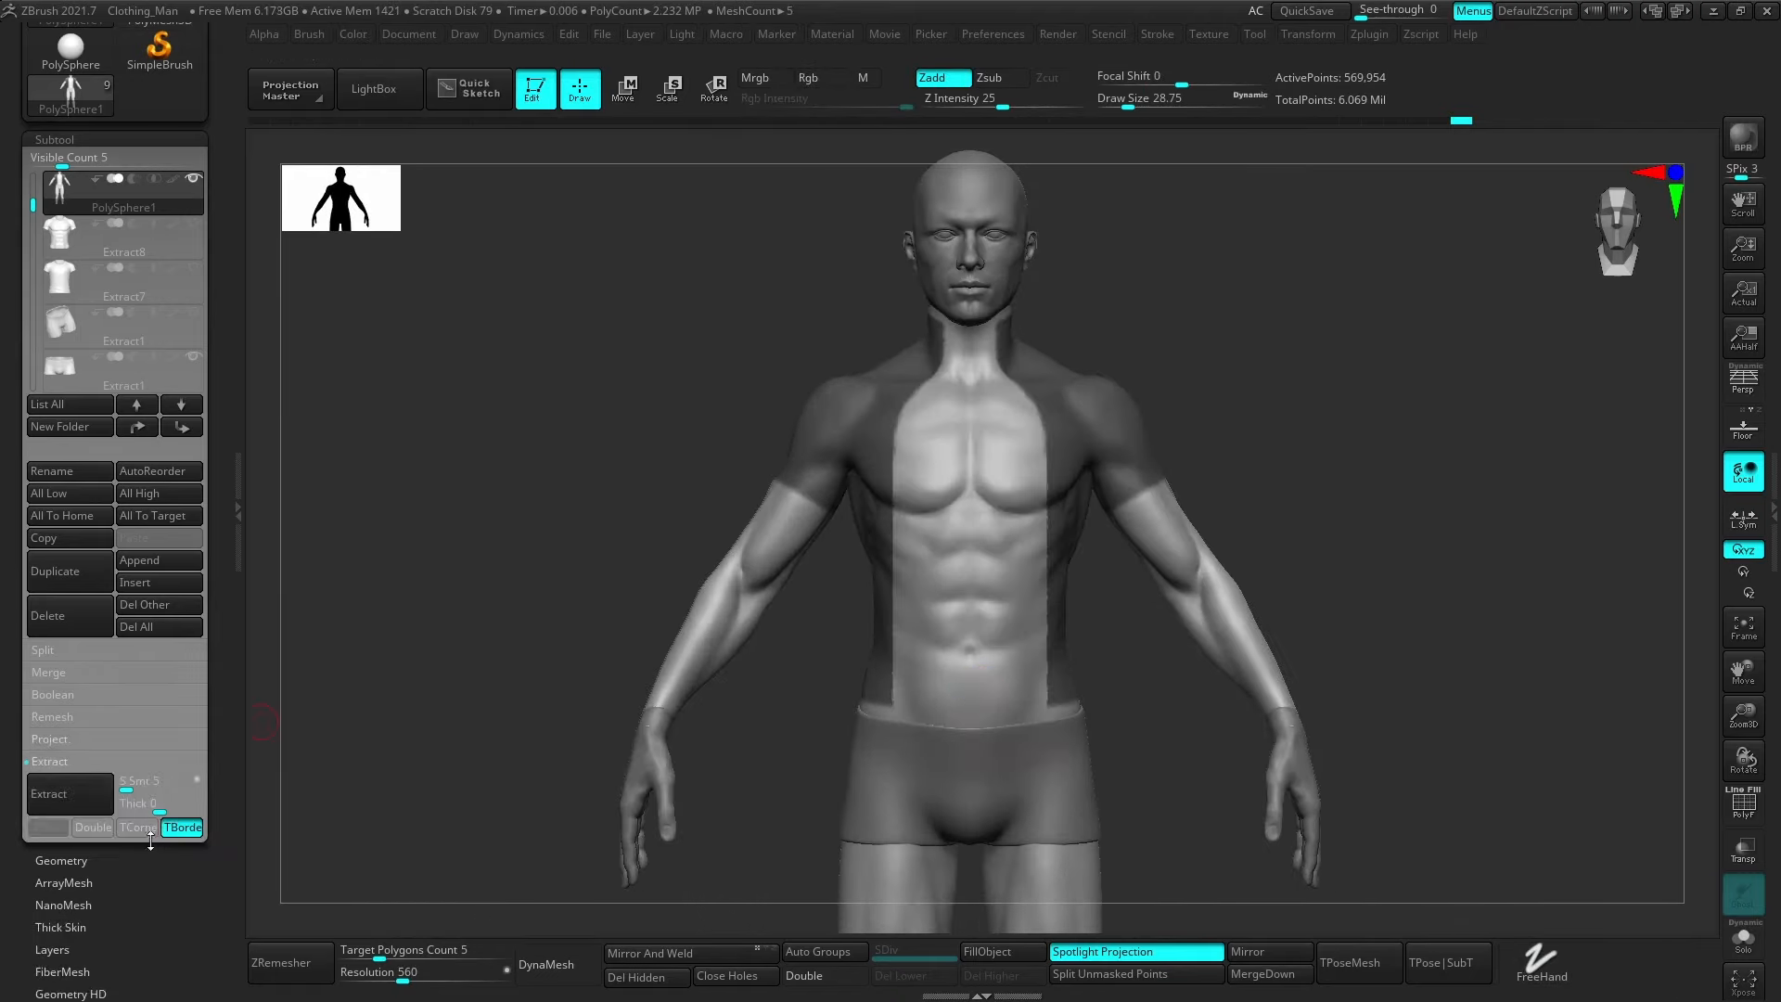
{"action": "left_click", "coordinate": [70, 799]}
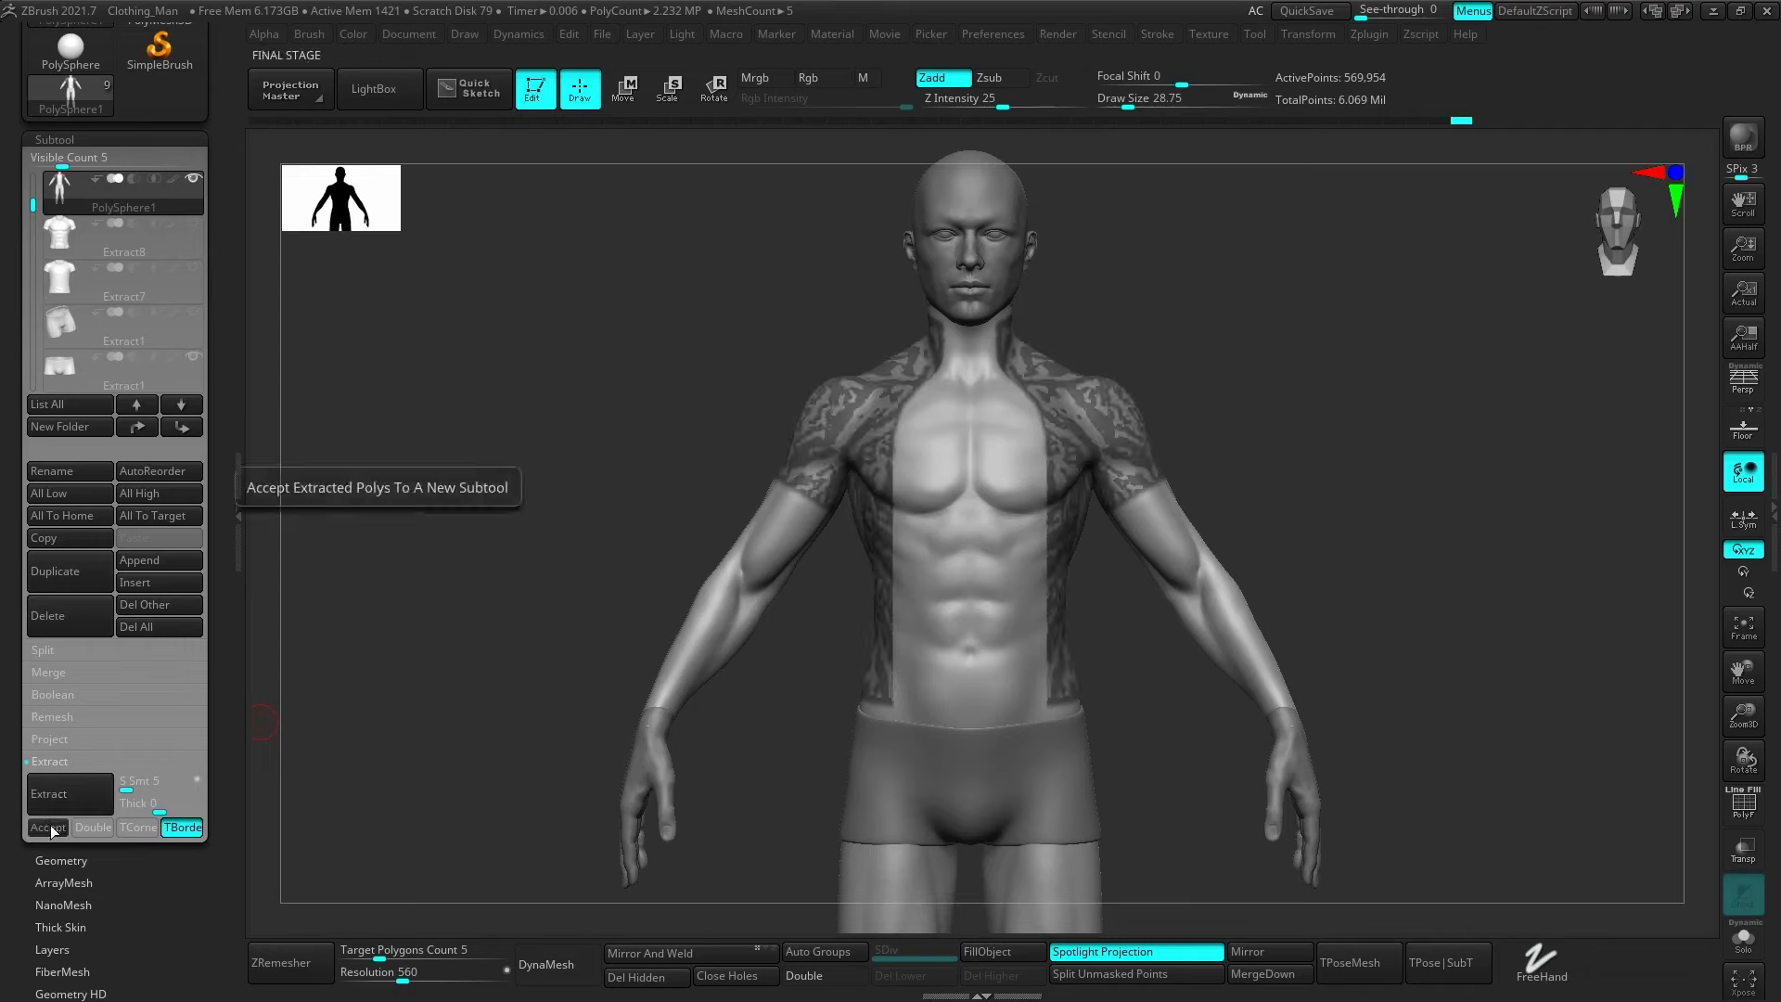
{"action": "left_click", "coordinate": [49, 827]}
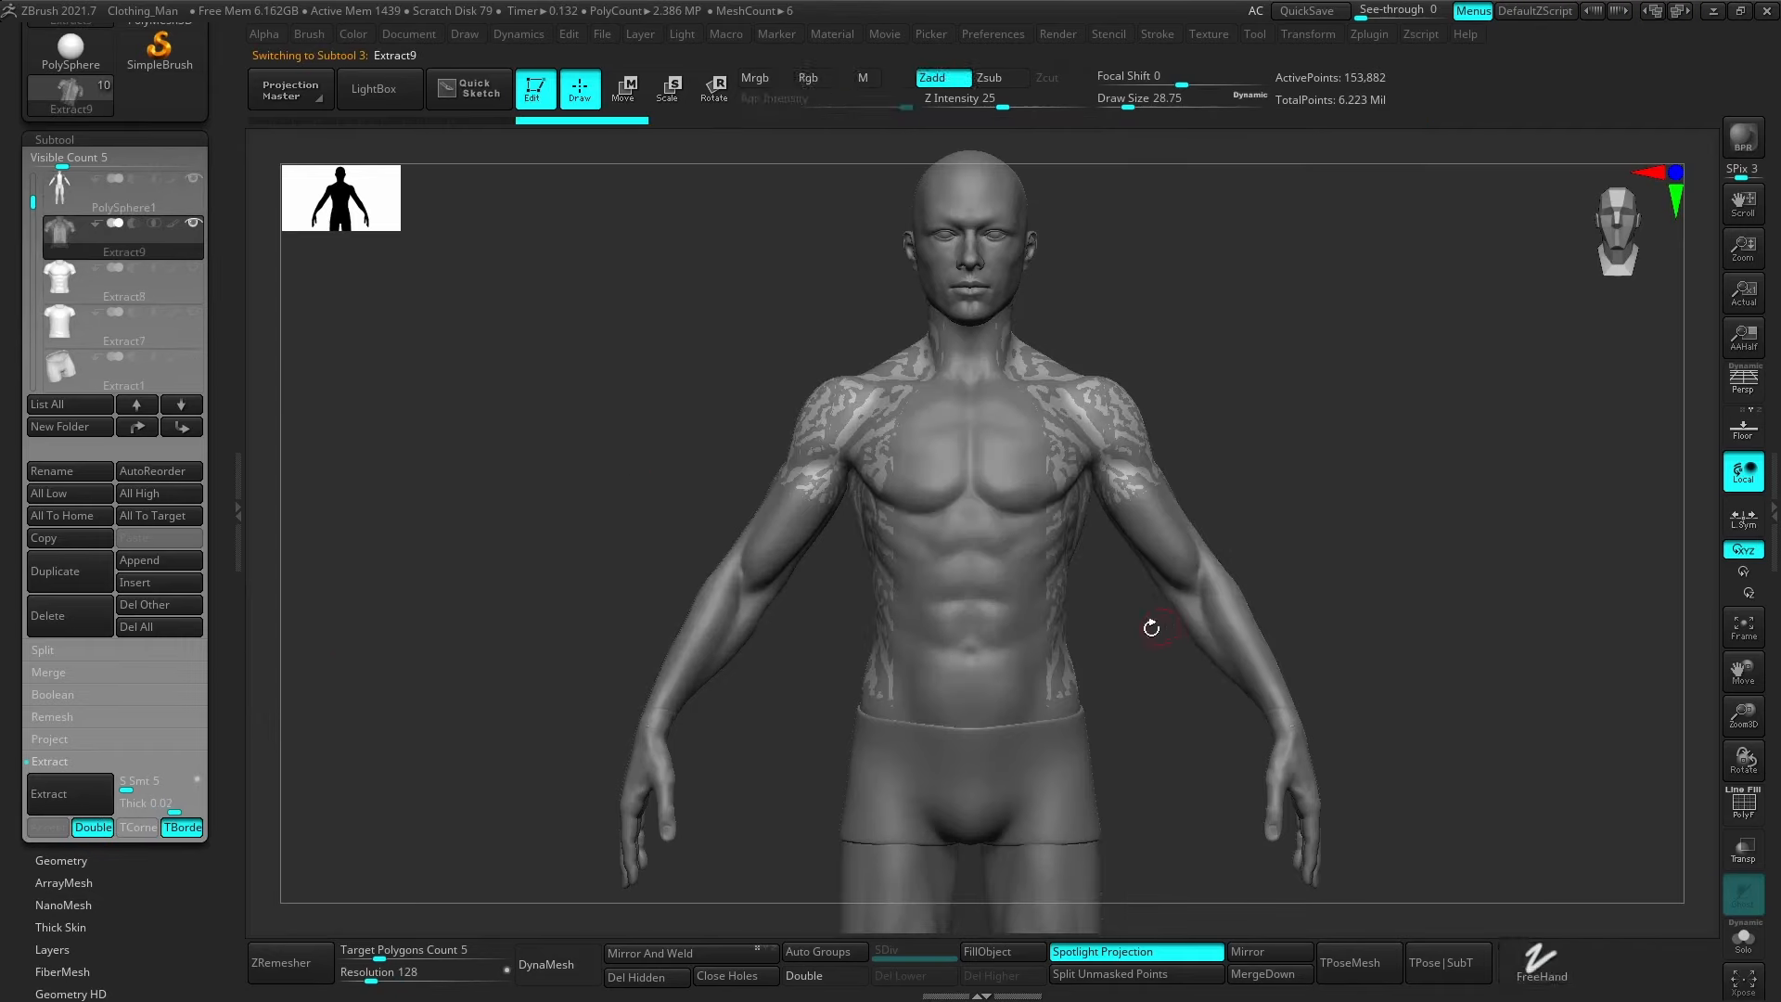
Show the wireframe of the extracted garment, set the target polygon count to 1 and ZRemesh it.
{"action": "key", "text": "shift+f"}
{"action": "left_click", "coordinate": [382, 956]}
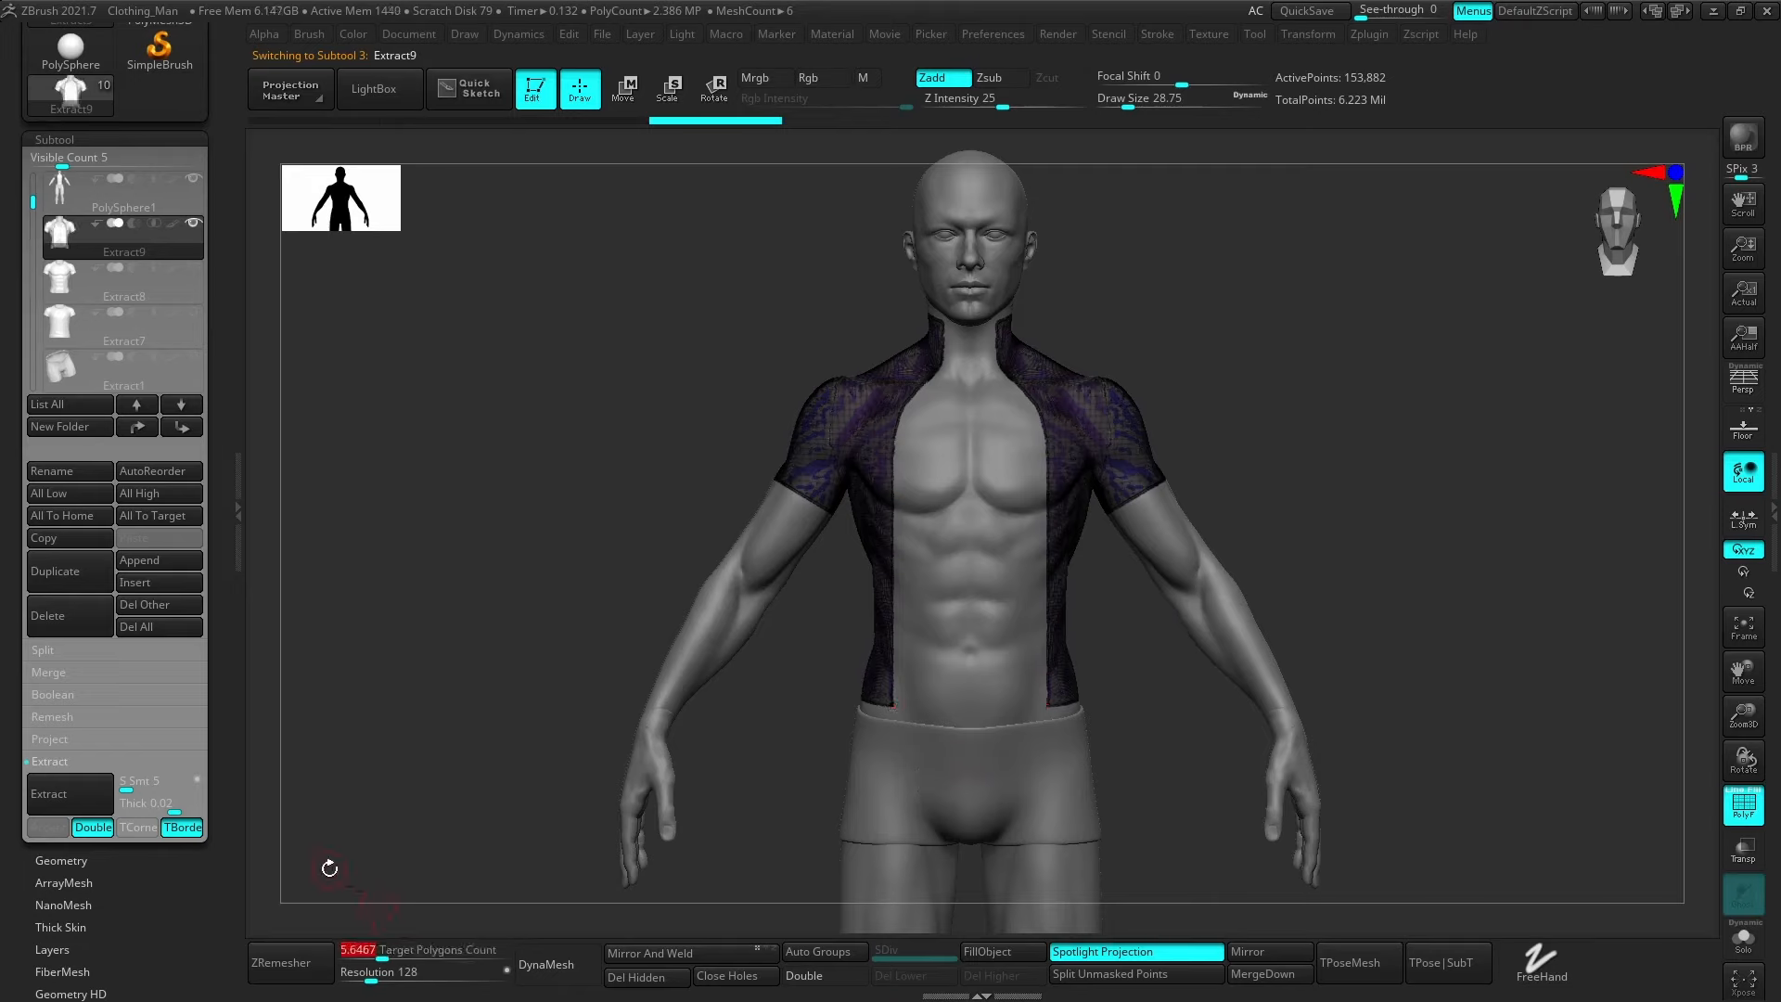
{"action": "type", "text": "1"}
{"action": "left_click", "coordinate": [312, 981]}
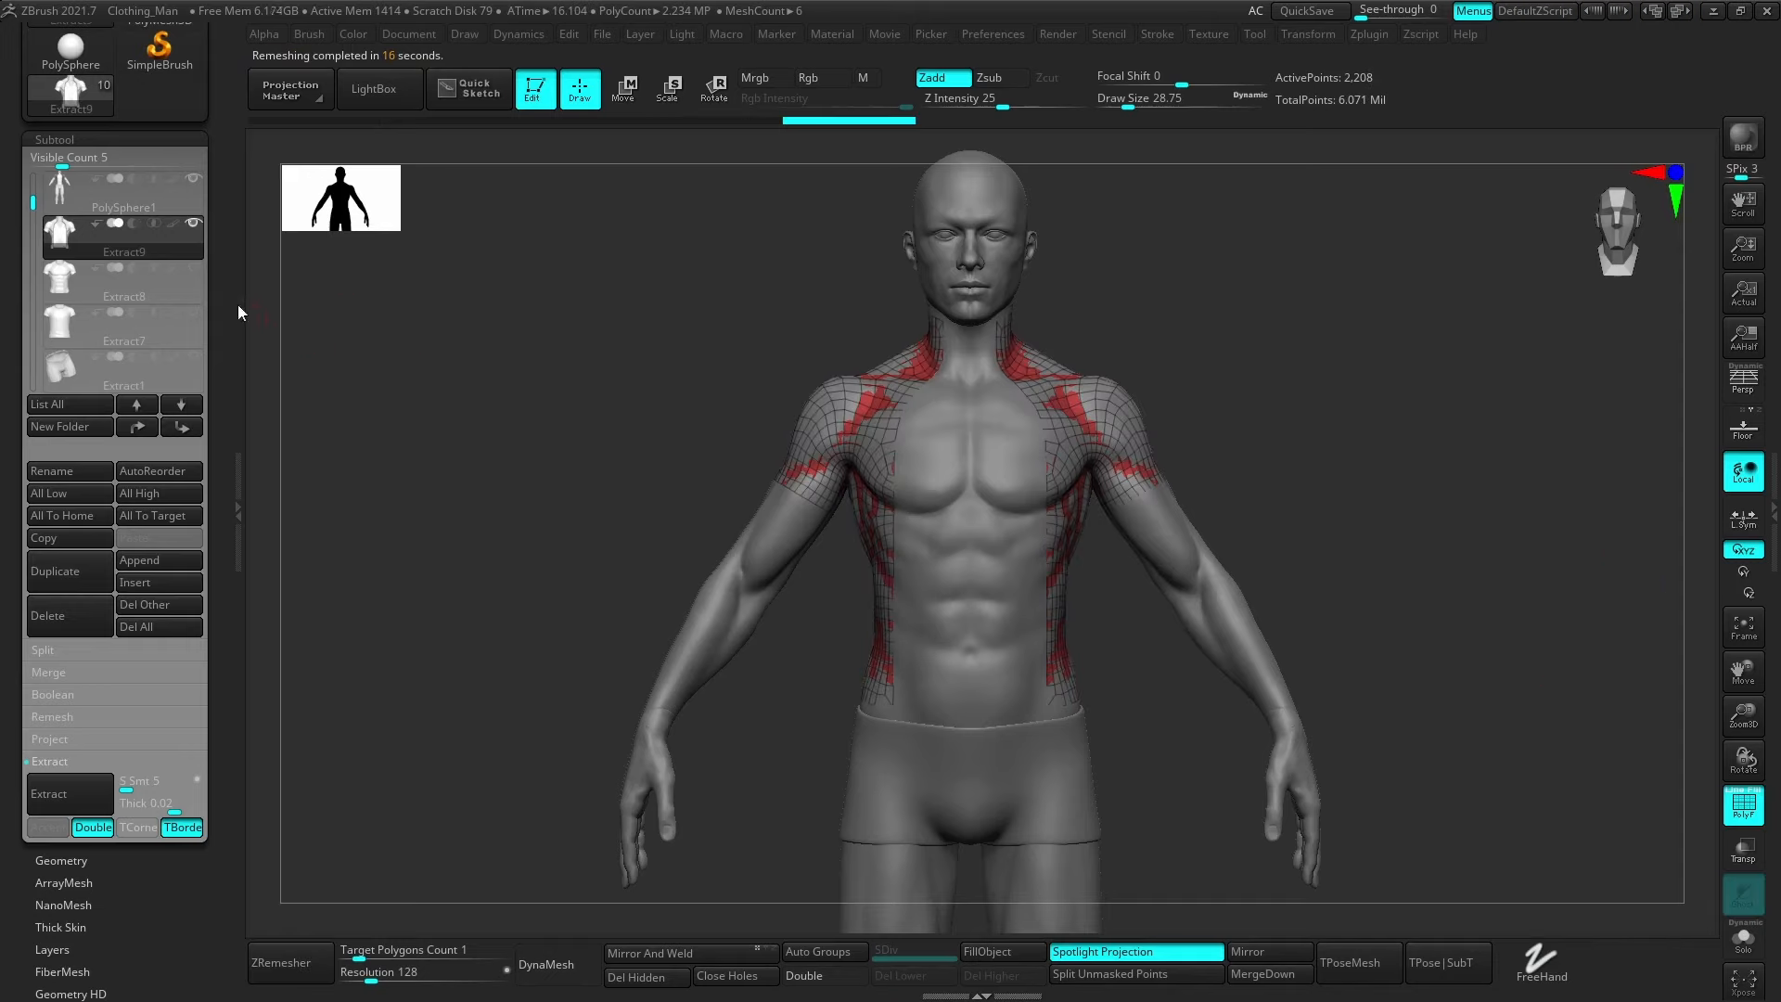
Inflate the remeshed garment slightly off the body with the Inflate deformation.
{"action": "left_click_drag", "start_coordinate": [187, 902], "coordinate": [187, 757]}
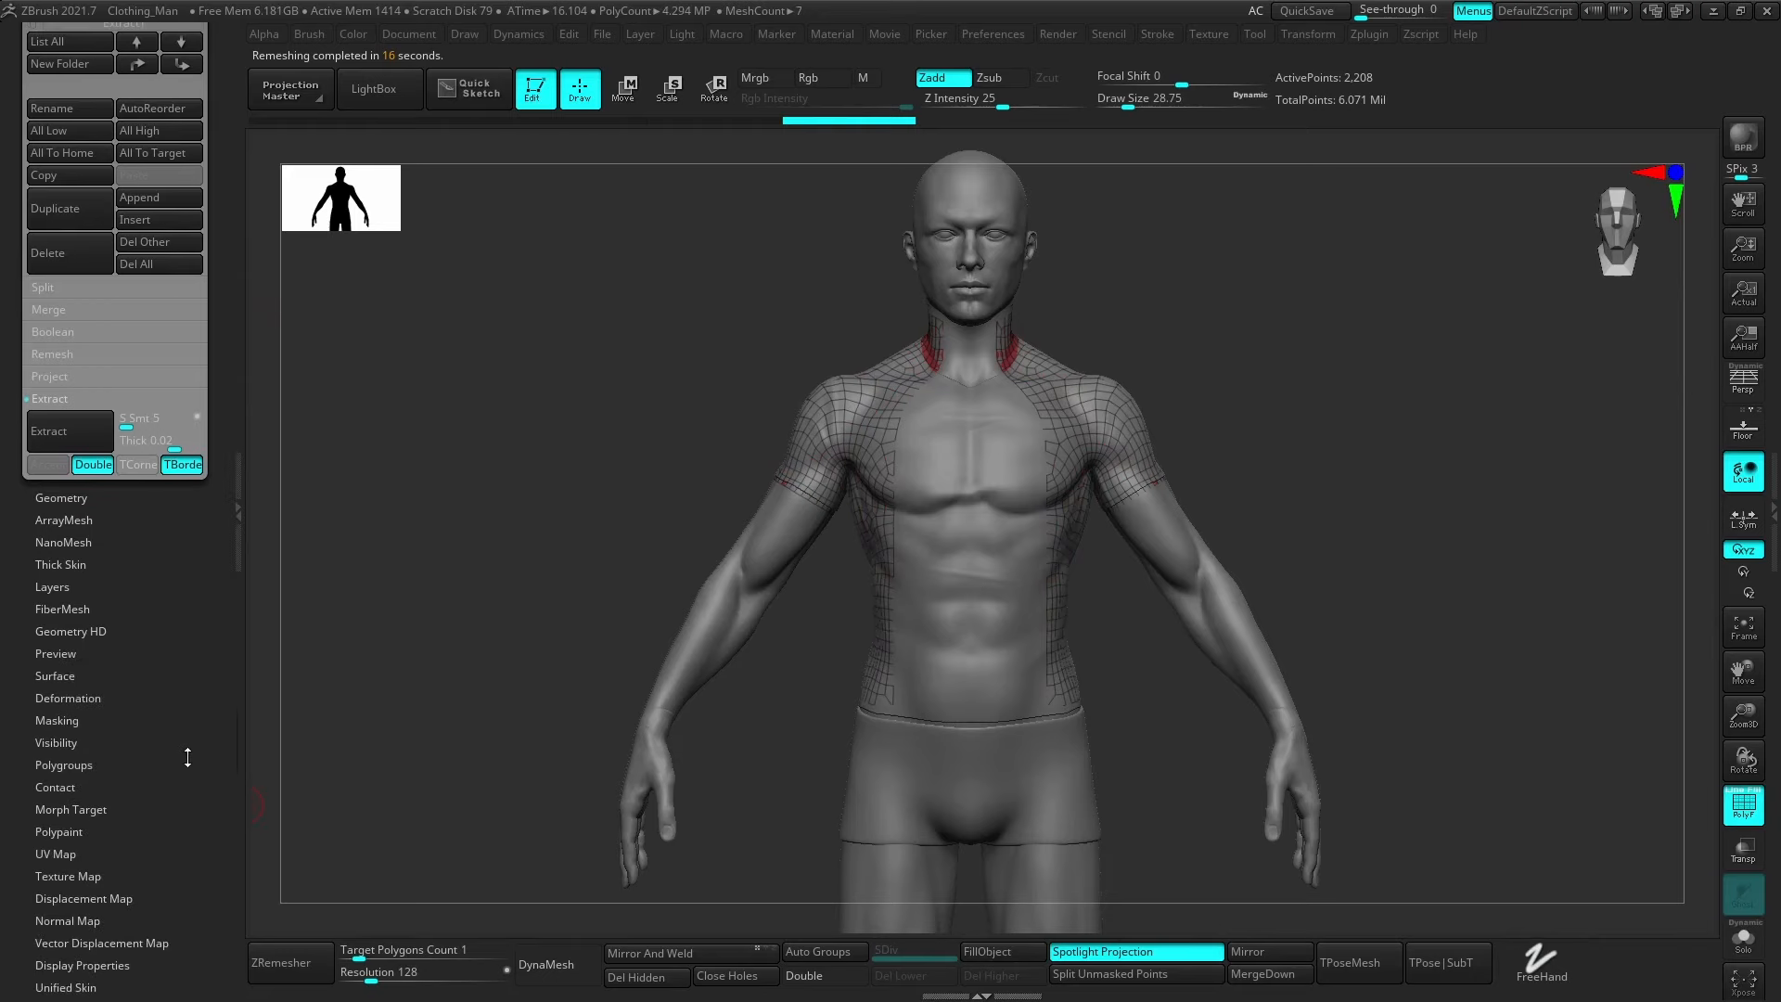
{"action": "left_click", "coordinate": [97, 698]}
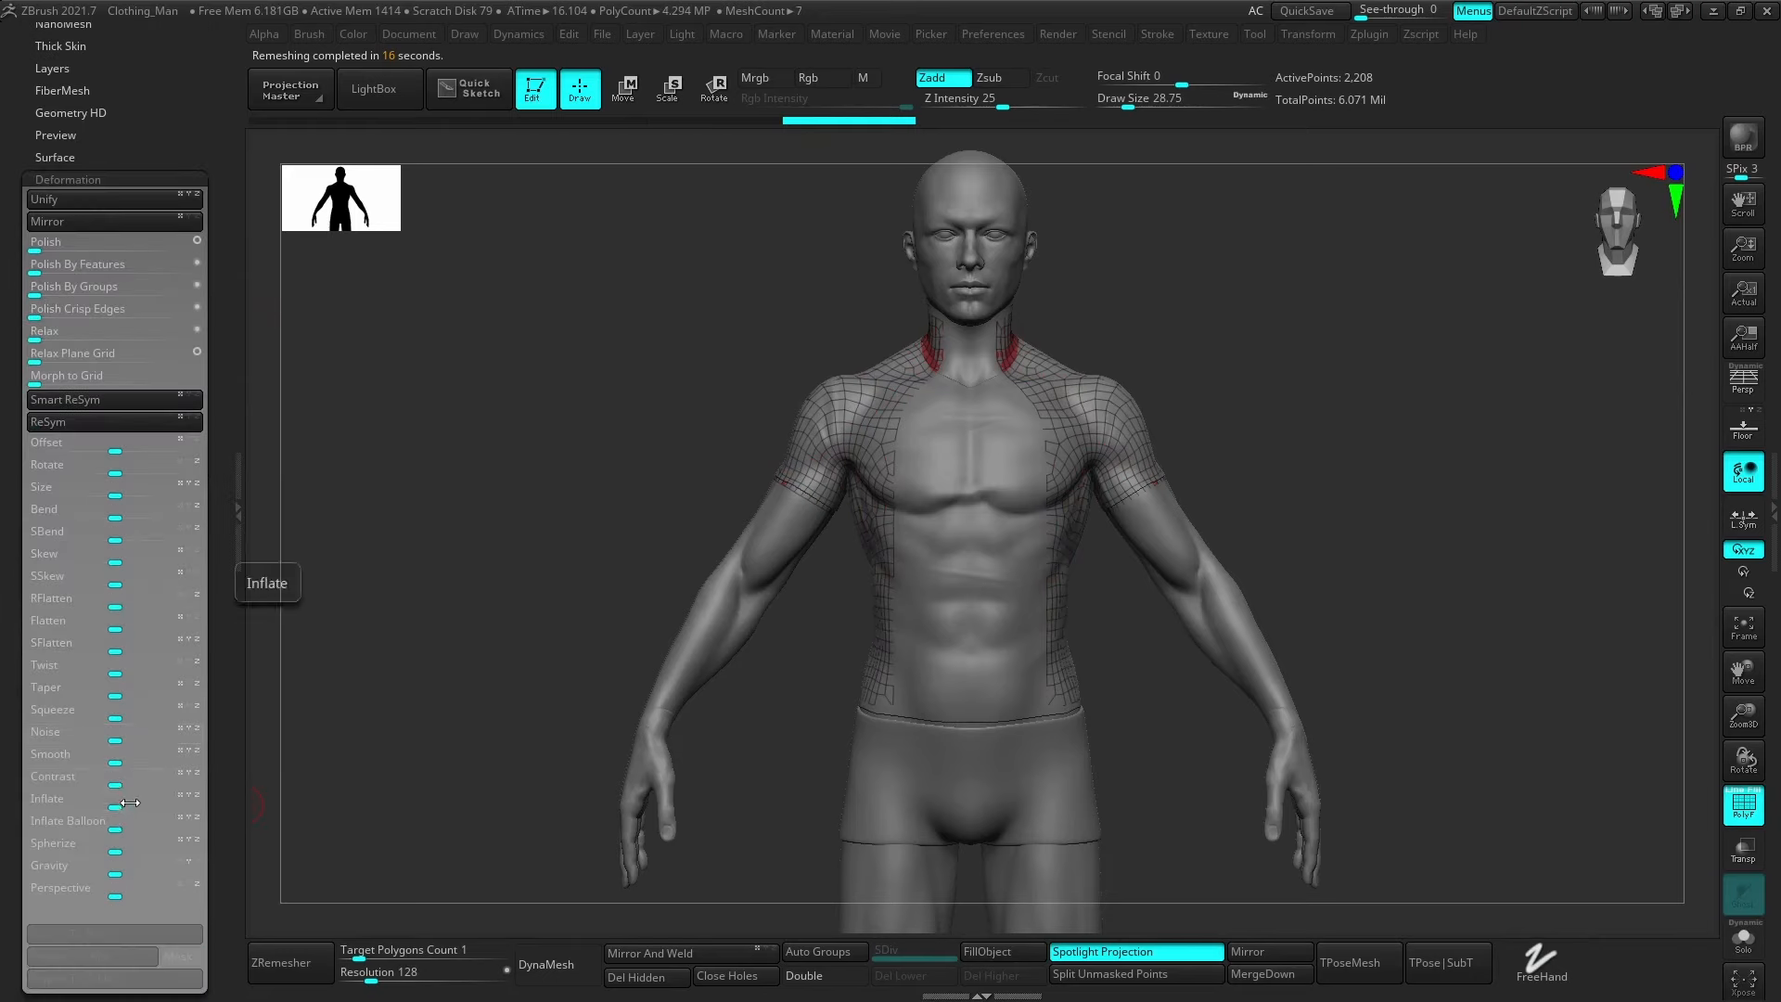
{"action": "left_click", "coordinate": [130, 802]}
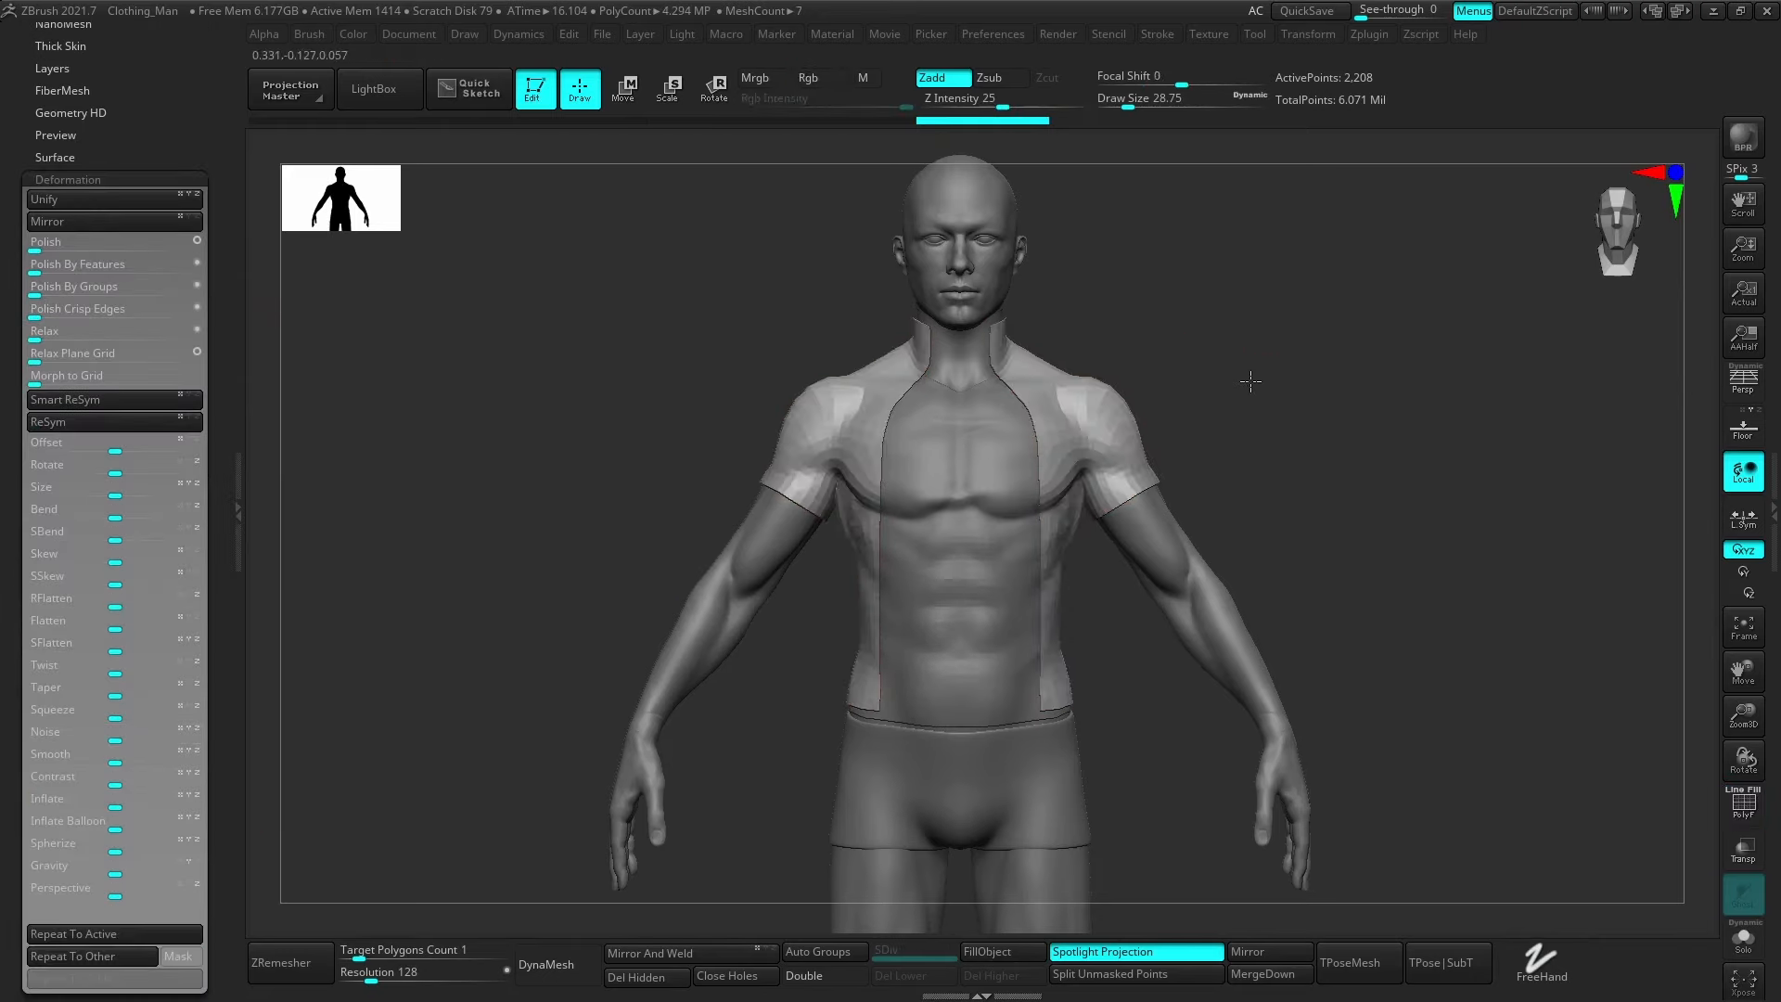
{"action": "left_click_drag", "start_coordinate": [1250, 380], "coordinate": [1166, 441]}
{"action": "left_click_drag", "start_coordinate": [1118, 554], "coordinate": [1034, 602]}
{"action": "right_click_drag", "start_coordinate": [1034, 602], "coordinate": [1025, 534], "text": "ctrl"}
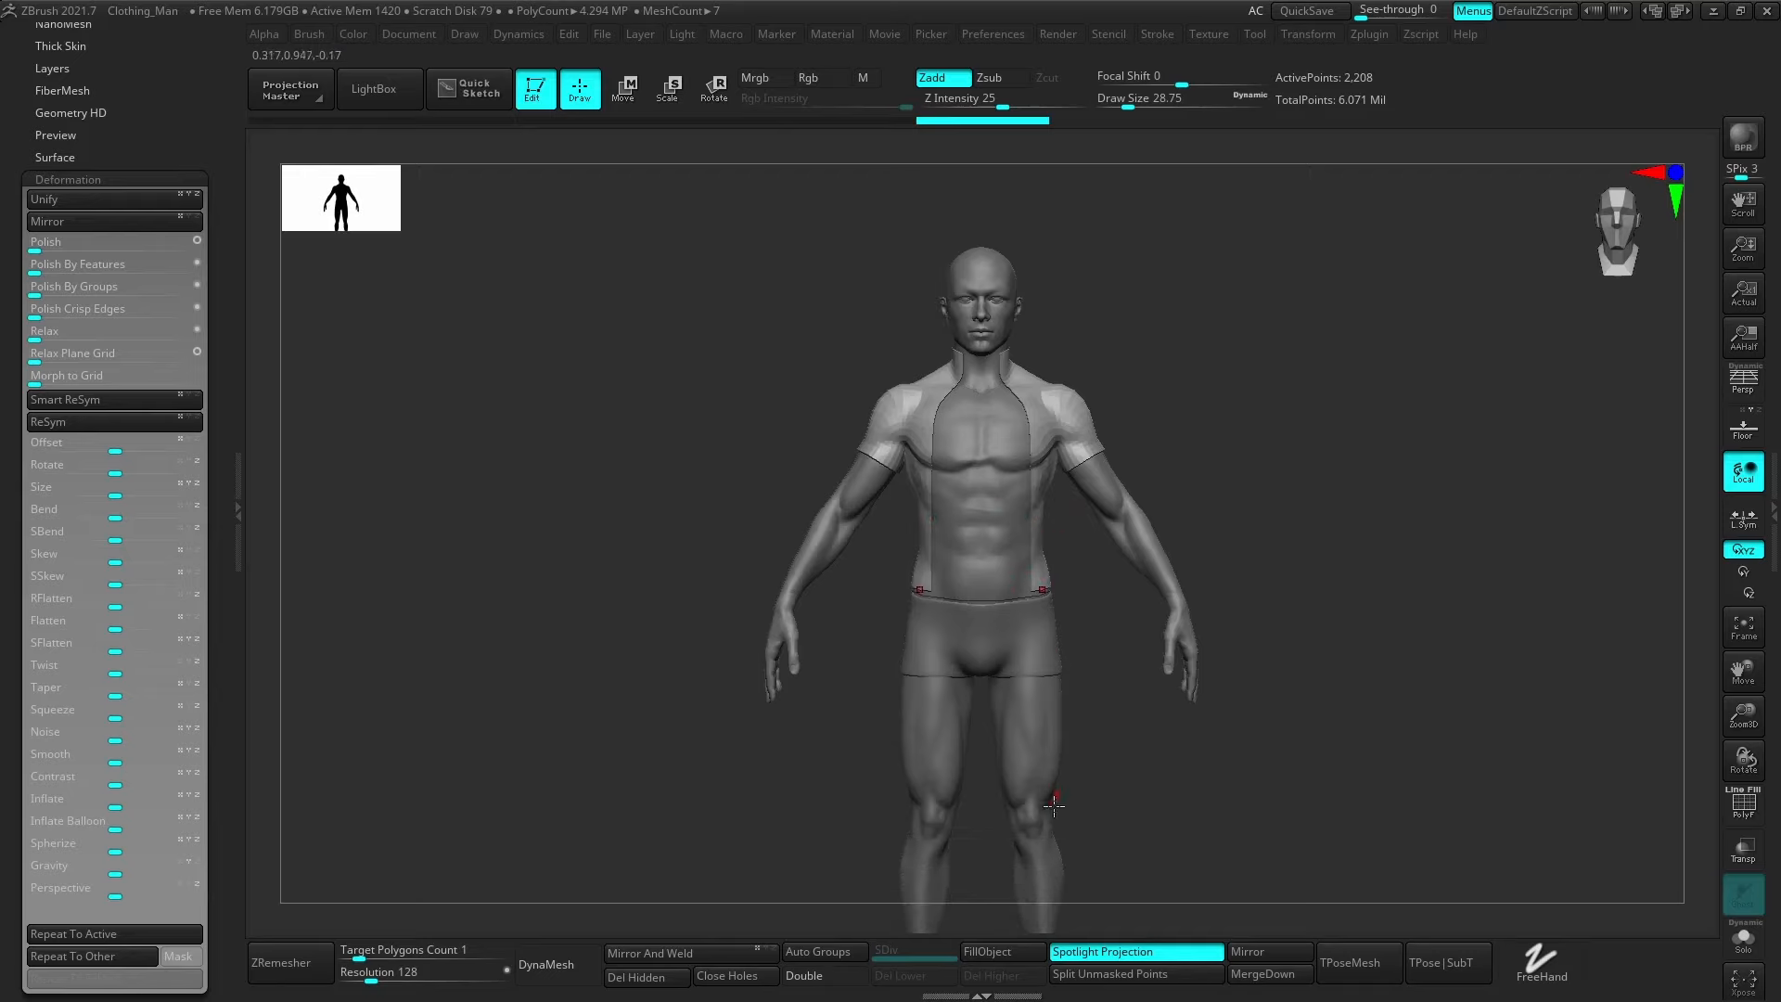
{"action": "right_click_drag", "start_coordinate": [1038, 722], "coordinate": [866, 320], "text": "ctrl"}
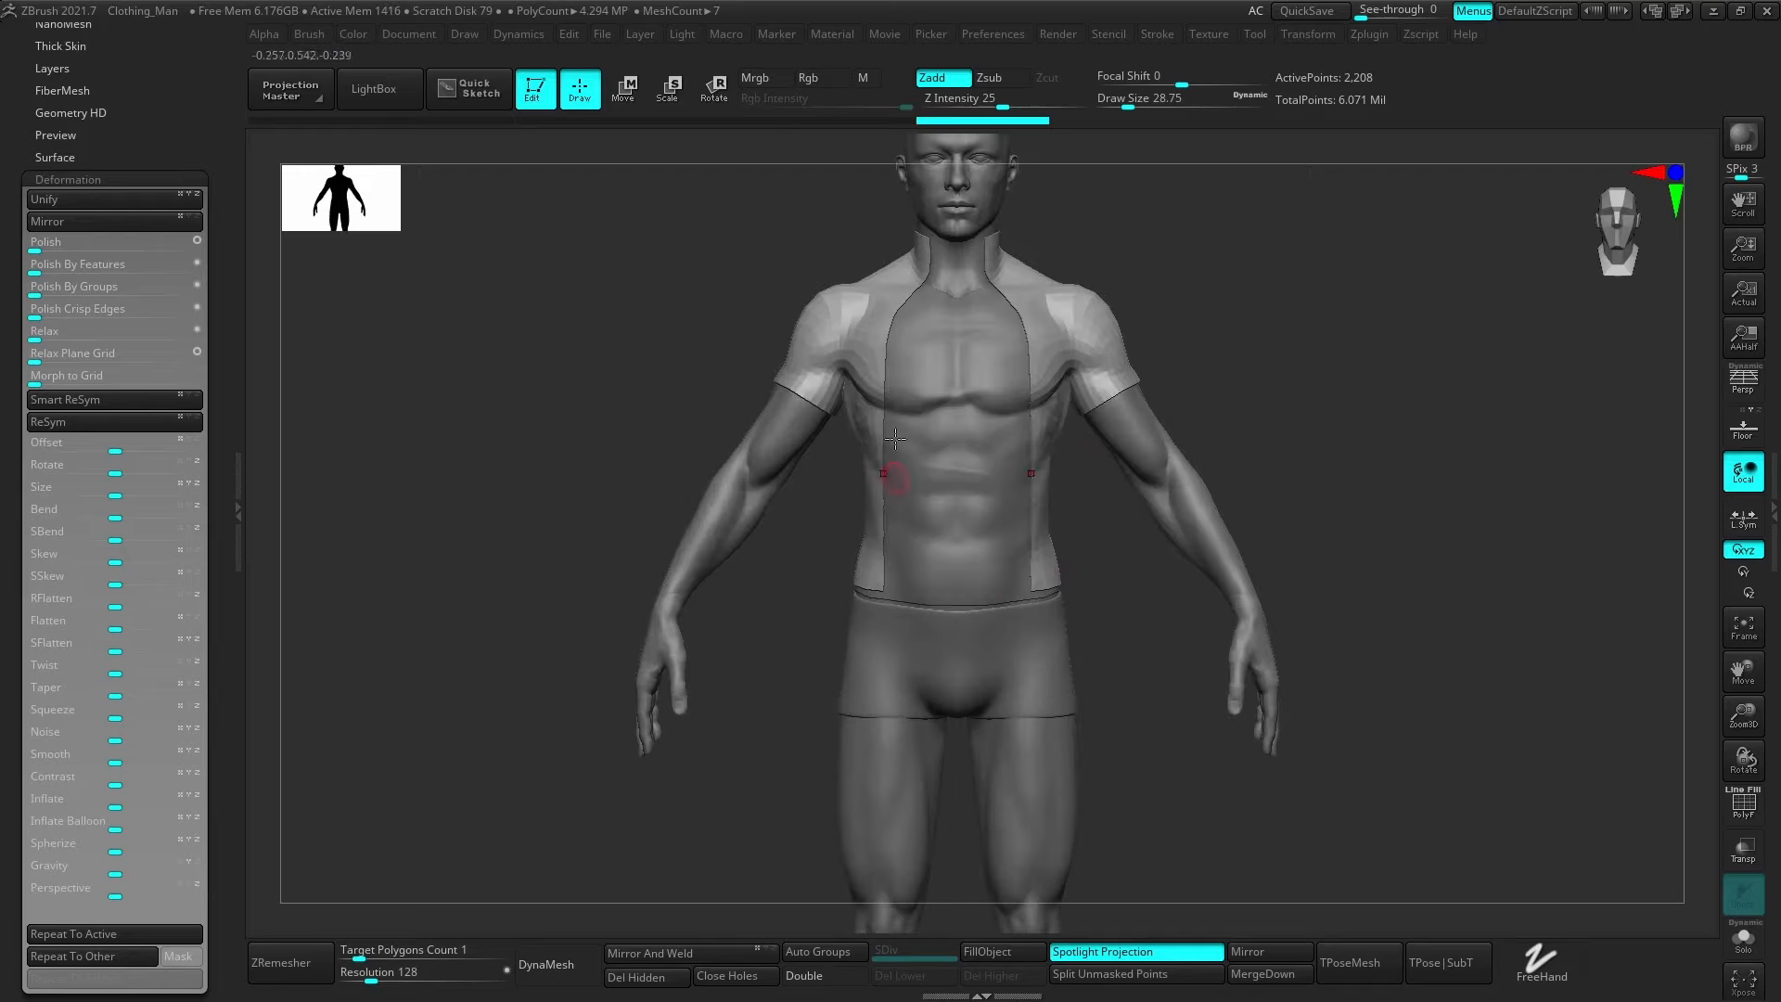
{"action": "left_click_drag", "start_coordinate": [1234, 622], "coordinate": [1096, 606]}
{"action": "right_click_drag", "start_coordinate": [1096, 605], "coordinate": [1181, 731]}
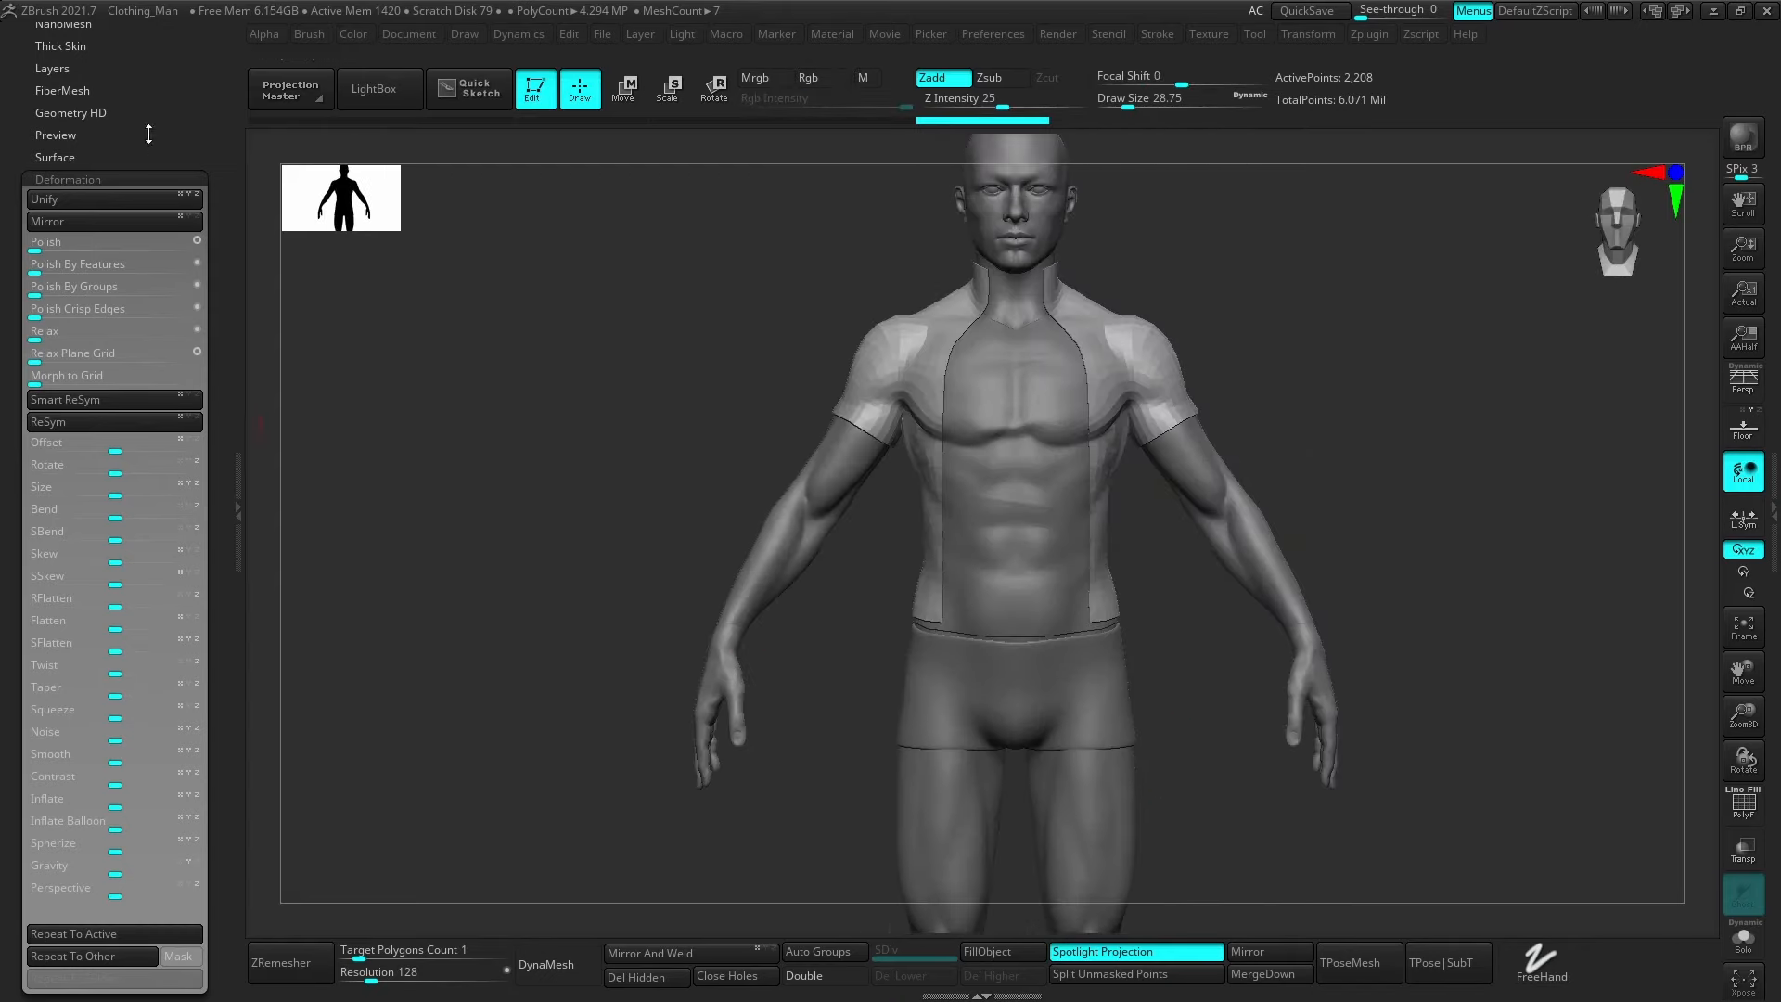
Isolate the open-front garment with its wireframe shown and ZRemesh it again with the target polygon count of 1.
{"action": "scroll", "coordinate": [117, 261], "scroll_direction": "up", "scroll_amount": 5}
{"action": "left_click", "coordinate": [81, 307]}
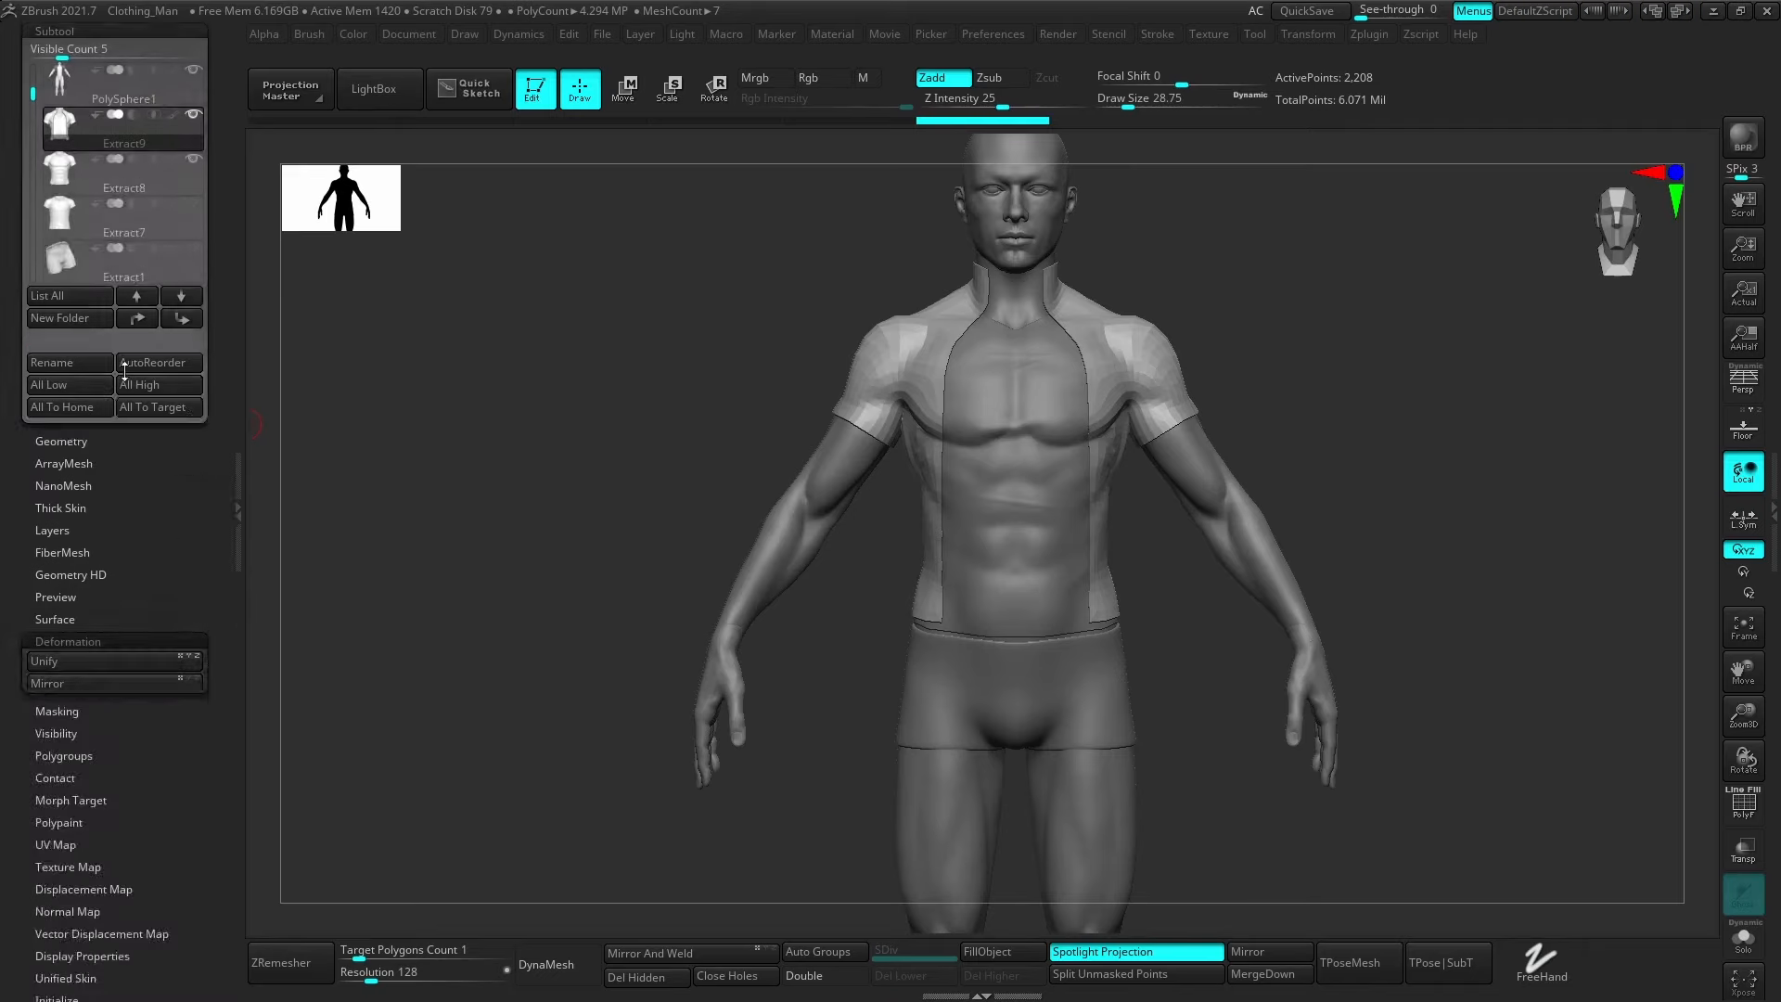
{"action": "key", "text": "shift+f"}
{"action": "right_click_drag", "start_coordinate": [1148, 655], "coordinate": [1049, 645]}
{"action": "left_click", "coordinate": [1743, 939]}
{"action": "right_click_drag", "start_coordinate": [1367, 581], "coordinate": [1095, 627]}
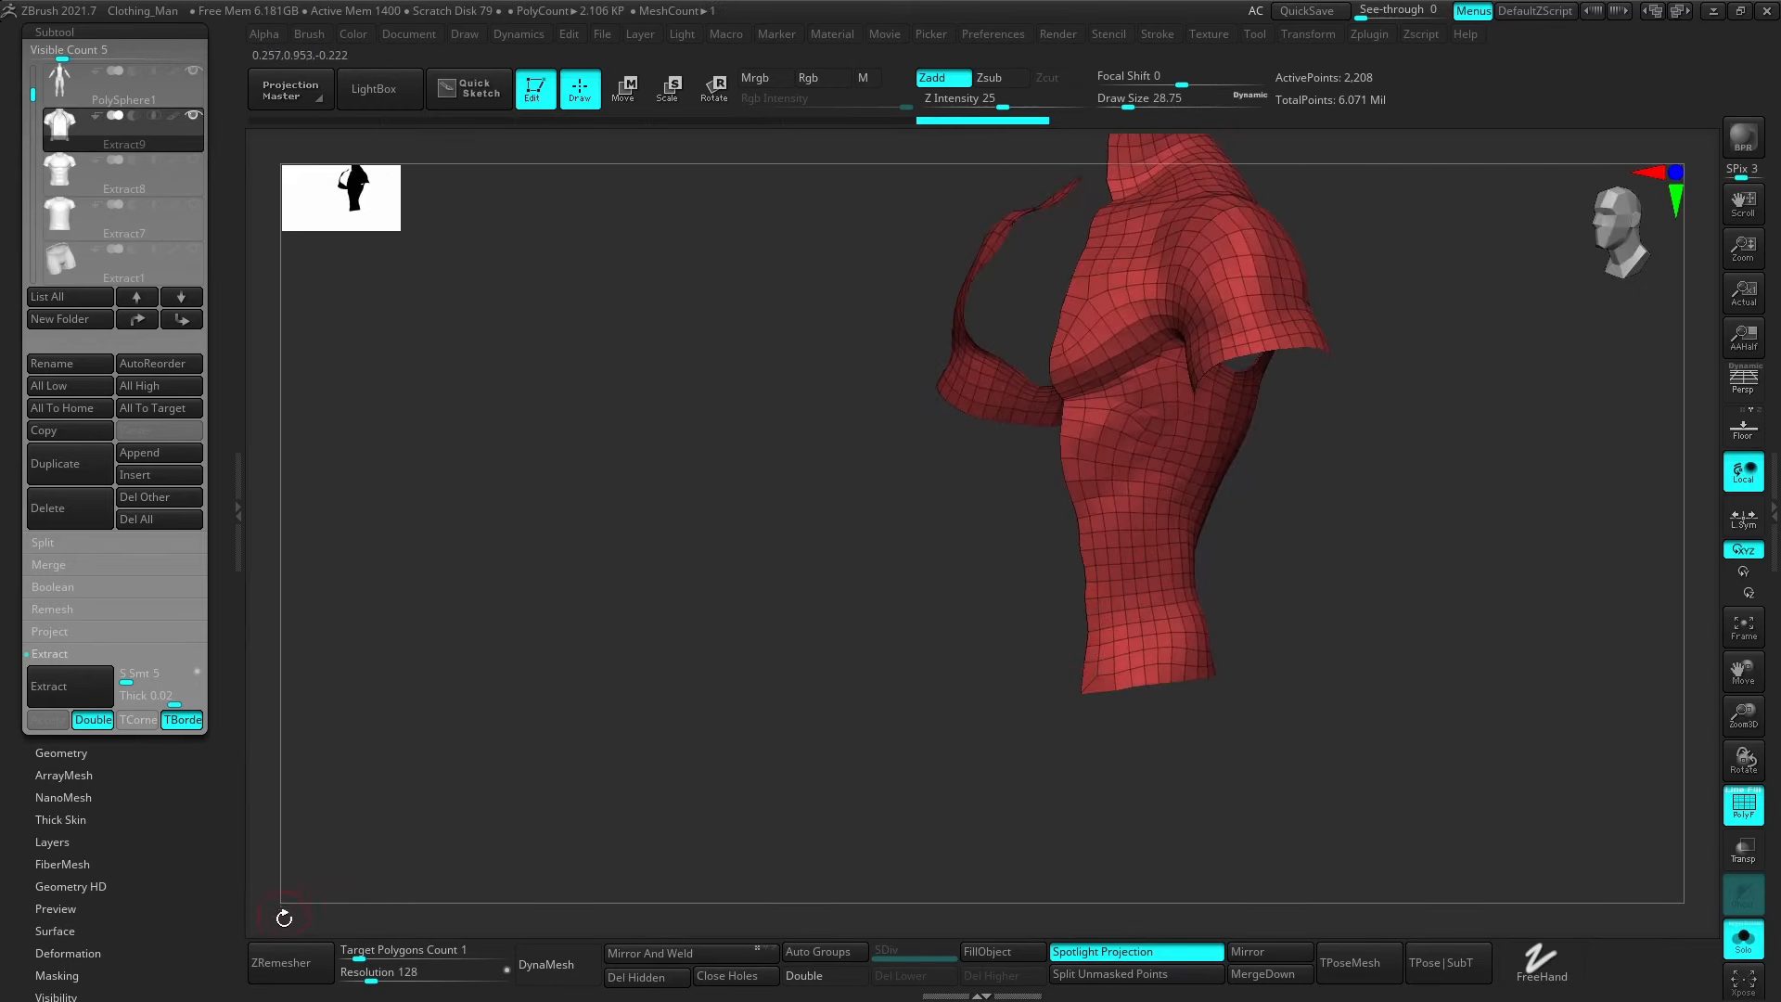
{"action": "left_click", "coordinate": [289, 966]}
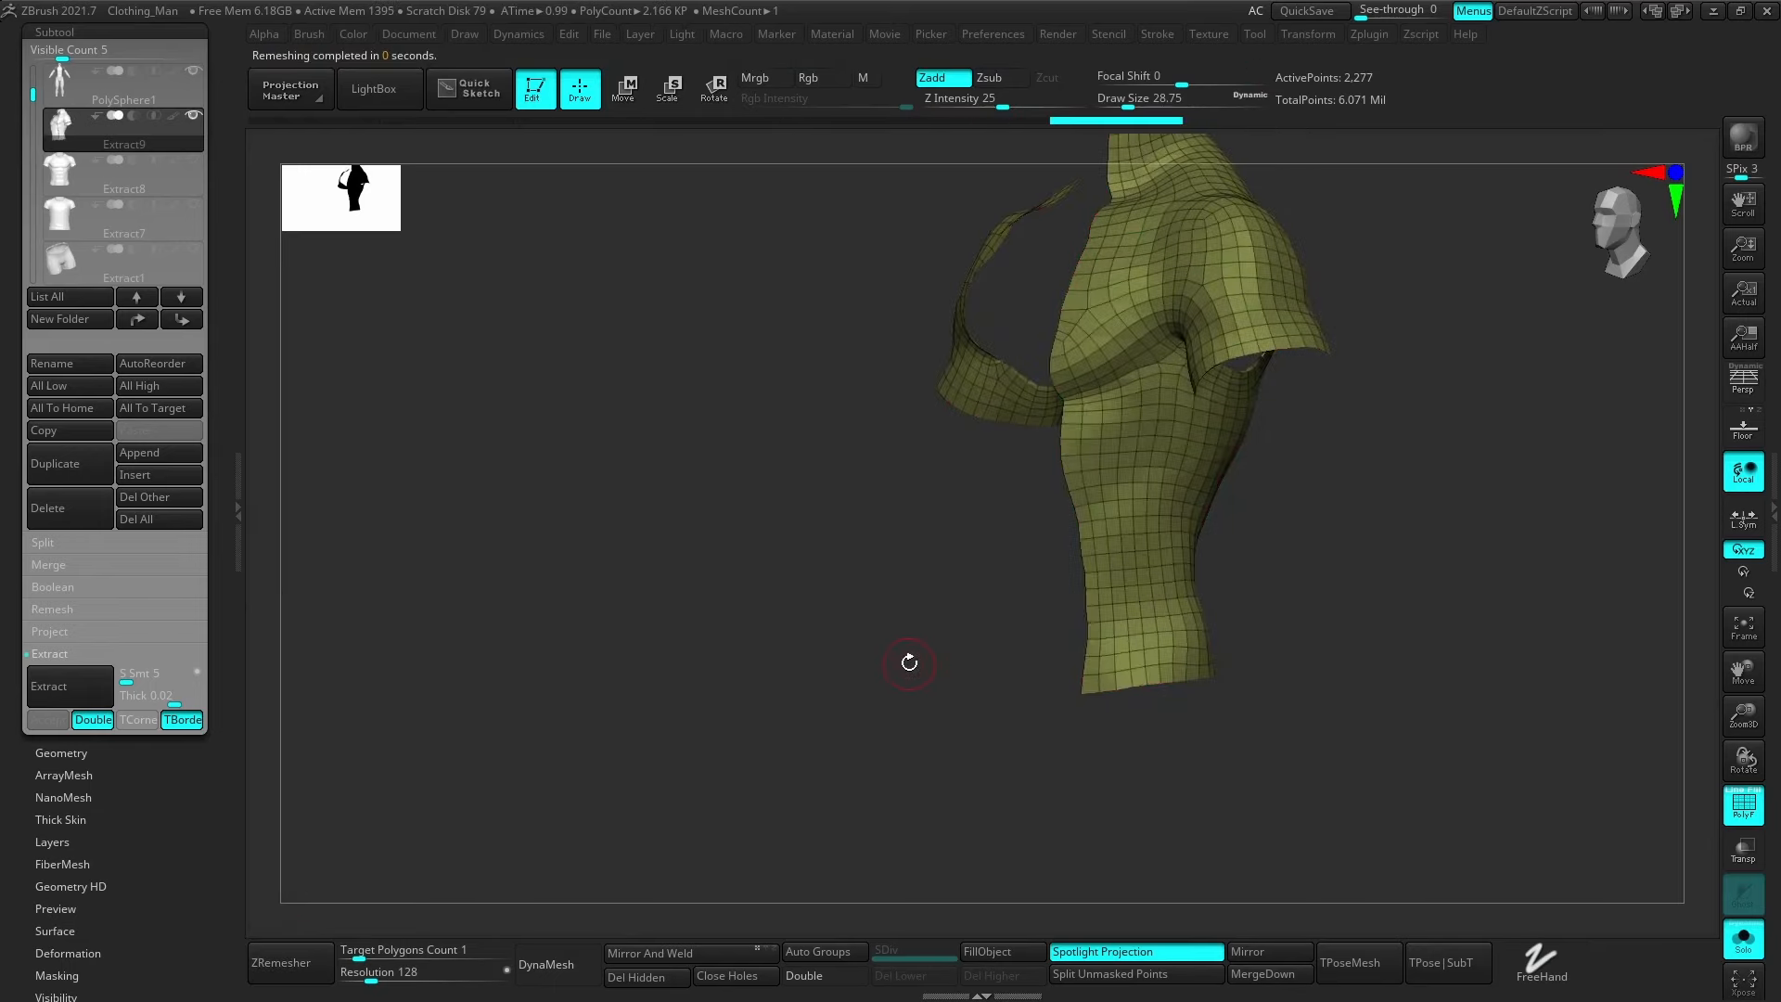
ZRemesh the isolated garment once more and show the body again.
{"action": "right_click_drag", "start_coordinate": [938, 654], "coordinate": [519, 793]}
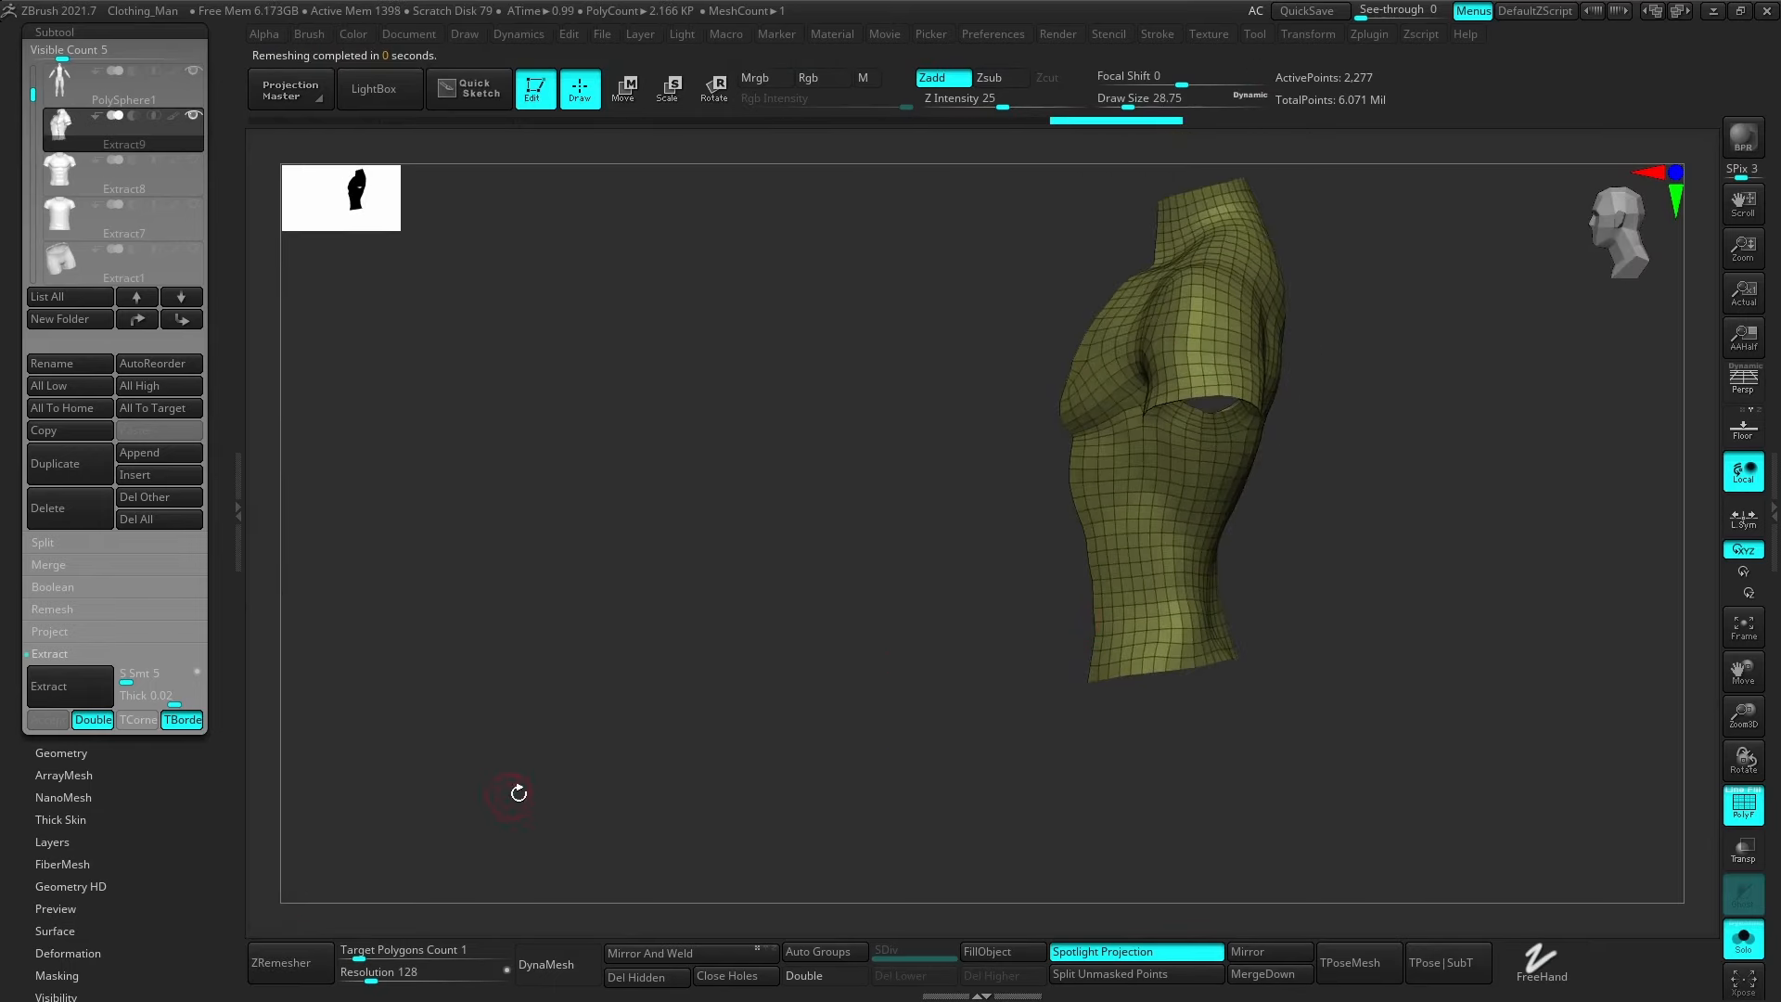
{"action": "left_click", "coordinate": [293, 954]}
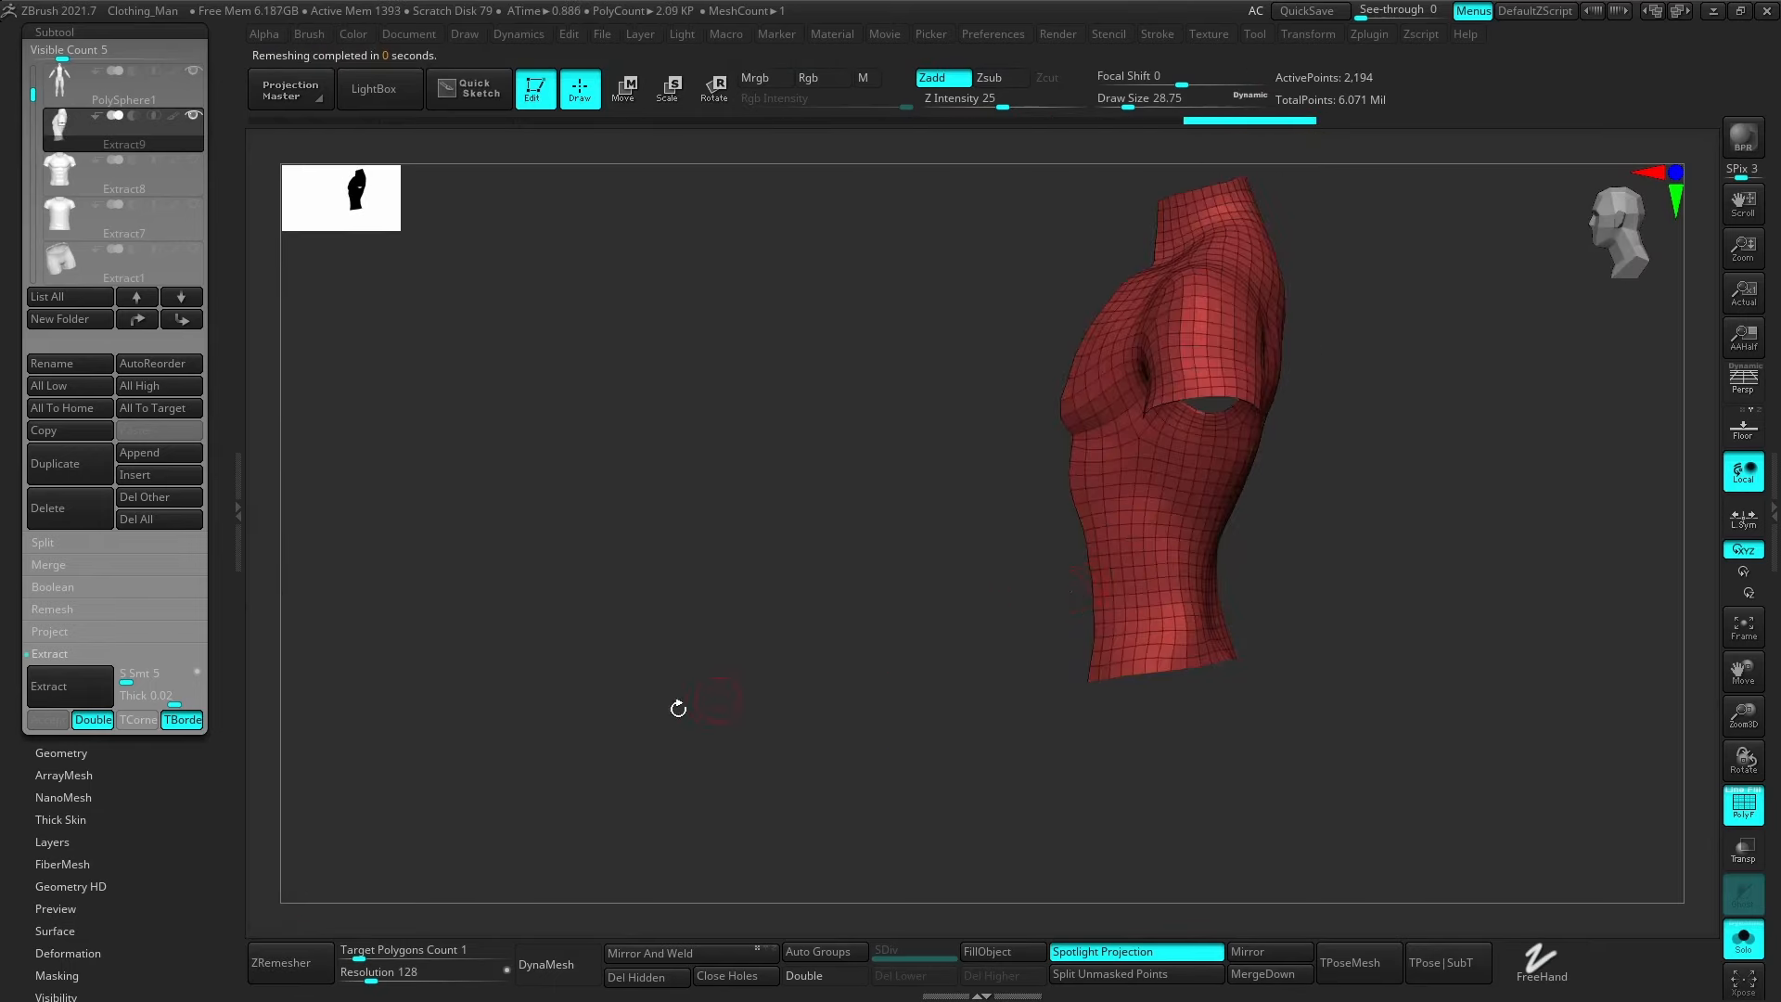
{"action": "right_click_drag", "start_coordinate": [676, 708], "coordinate": [1356, 772]}
{"action": "left_click", "coordinate": [1742, 939]}
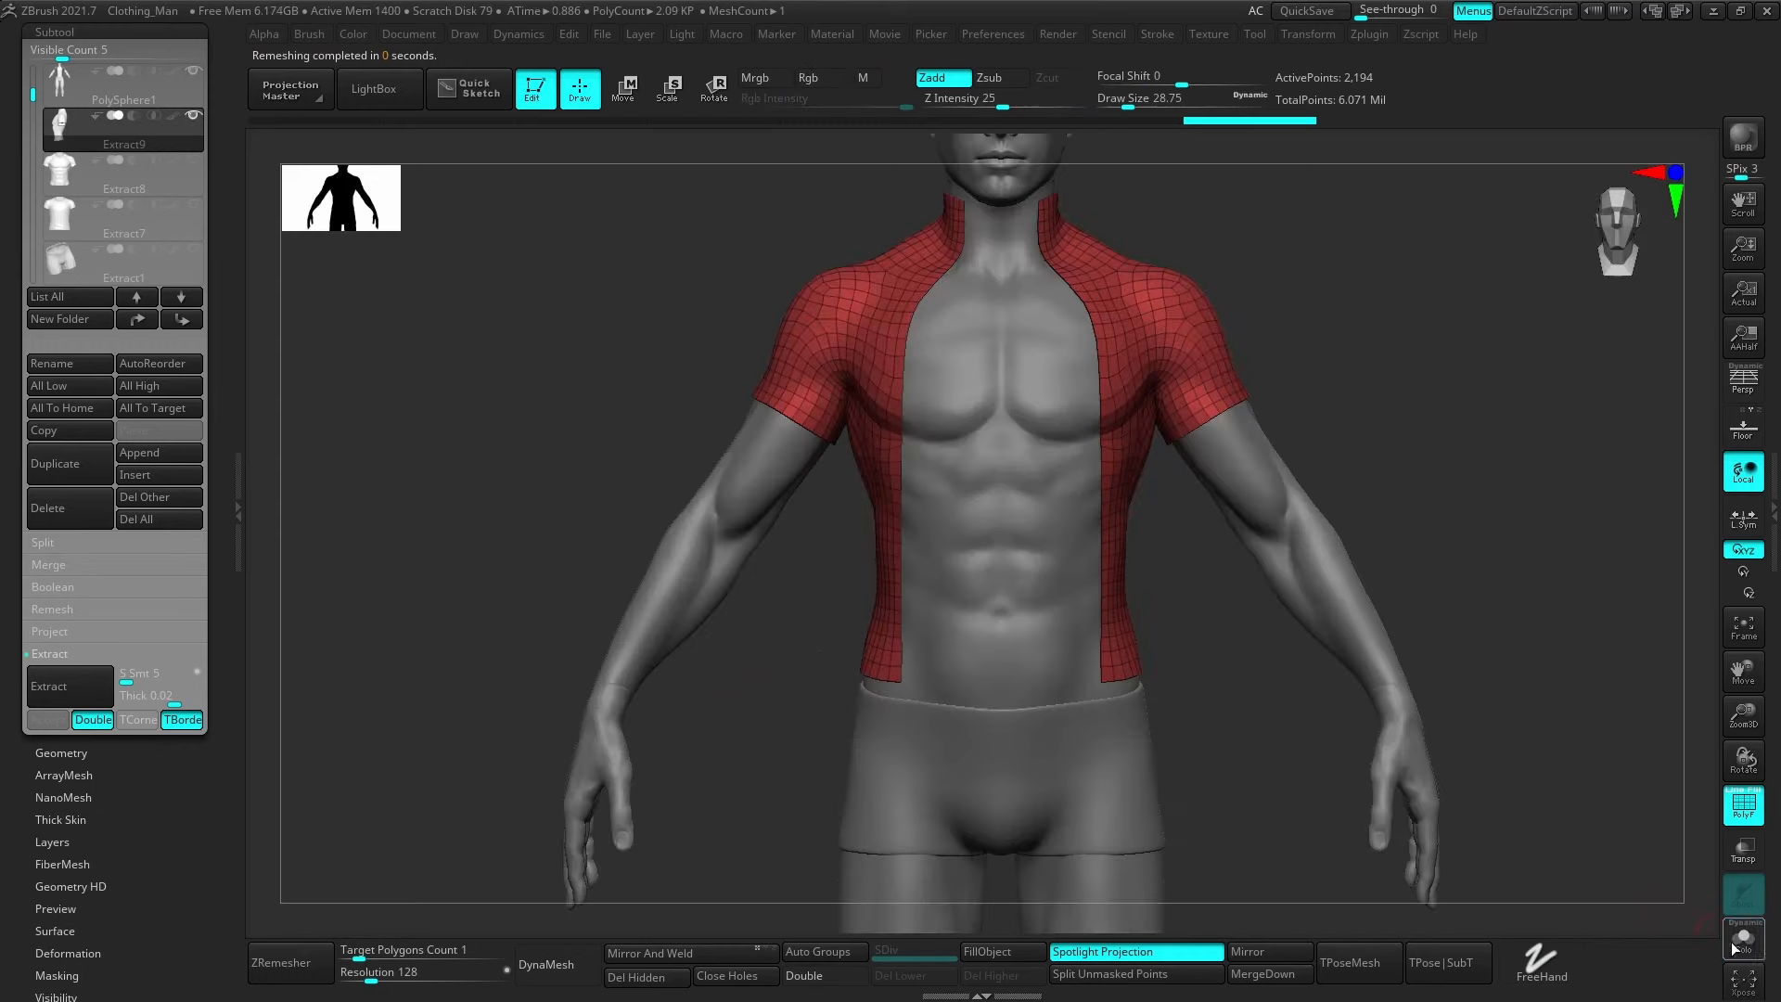
Mask the lower waist band of the garment, isolate the garment and invert the mask so only that band stays editable.
{"action": "right_click_drag", "start_coordinate": [1215, 662], "coordinate": [1169, 599]}
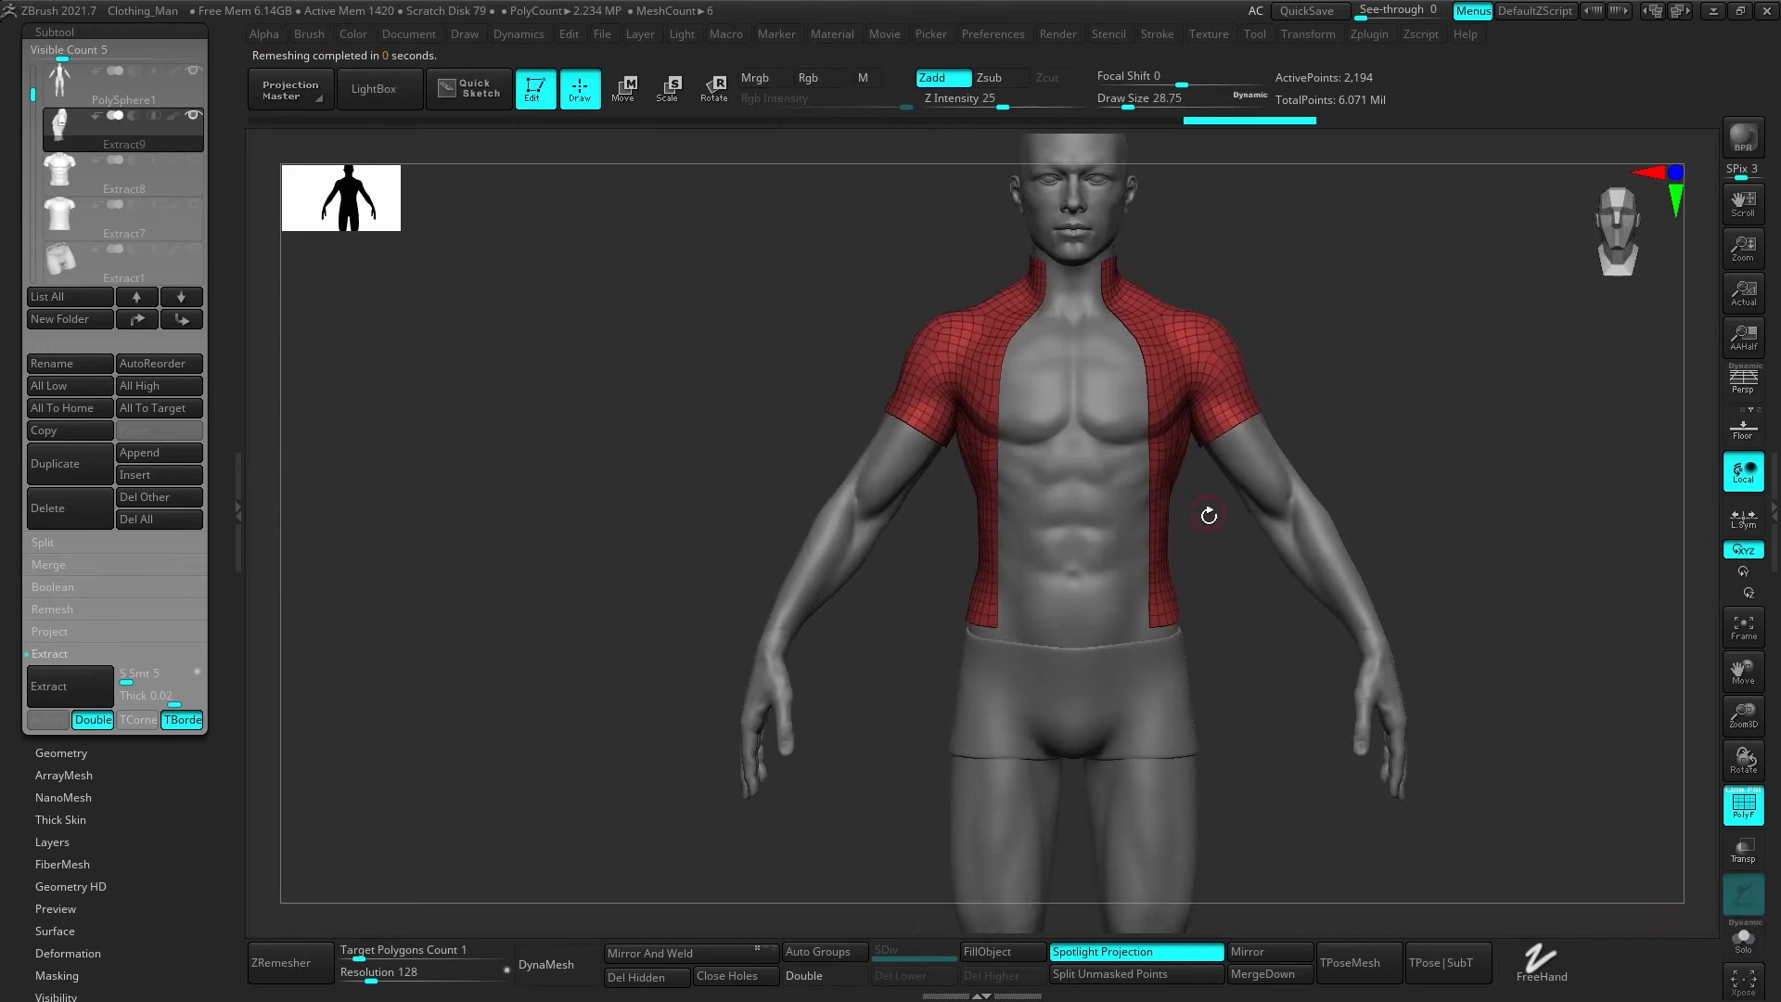
{"action": "key", "text": "ctrl"}
{"action": "left_click_drag", "start_coordinate": [1216, 533], "coordinate": [868, 871], "text": "ctrl"}
{"action": "right_click_drag", "start_coordinate": [1200, 471], "coordinate": [1100, 639]}
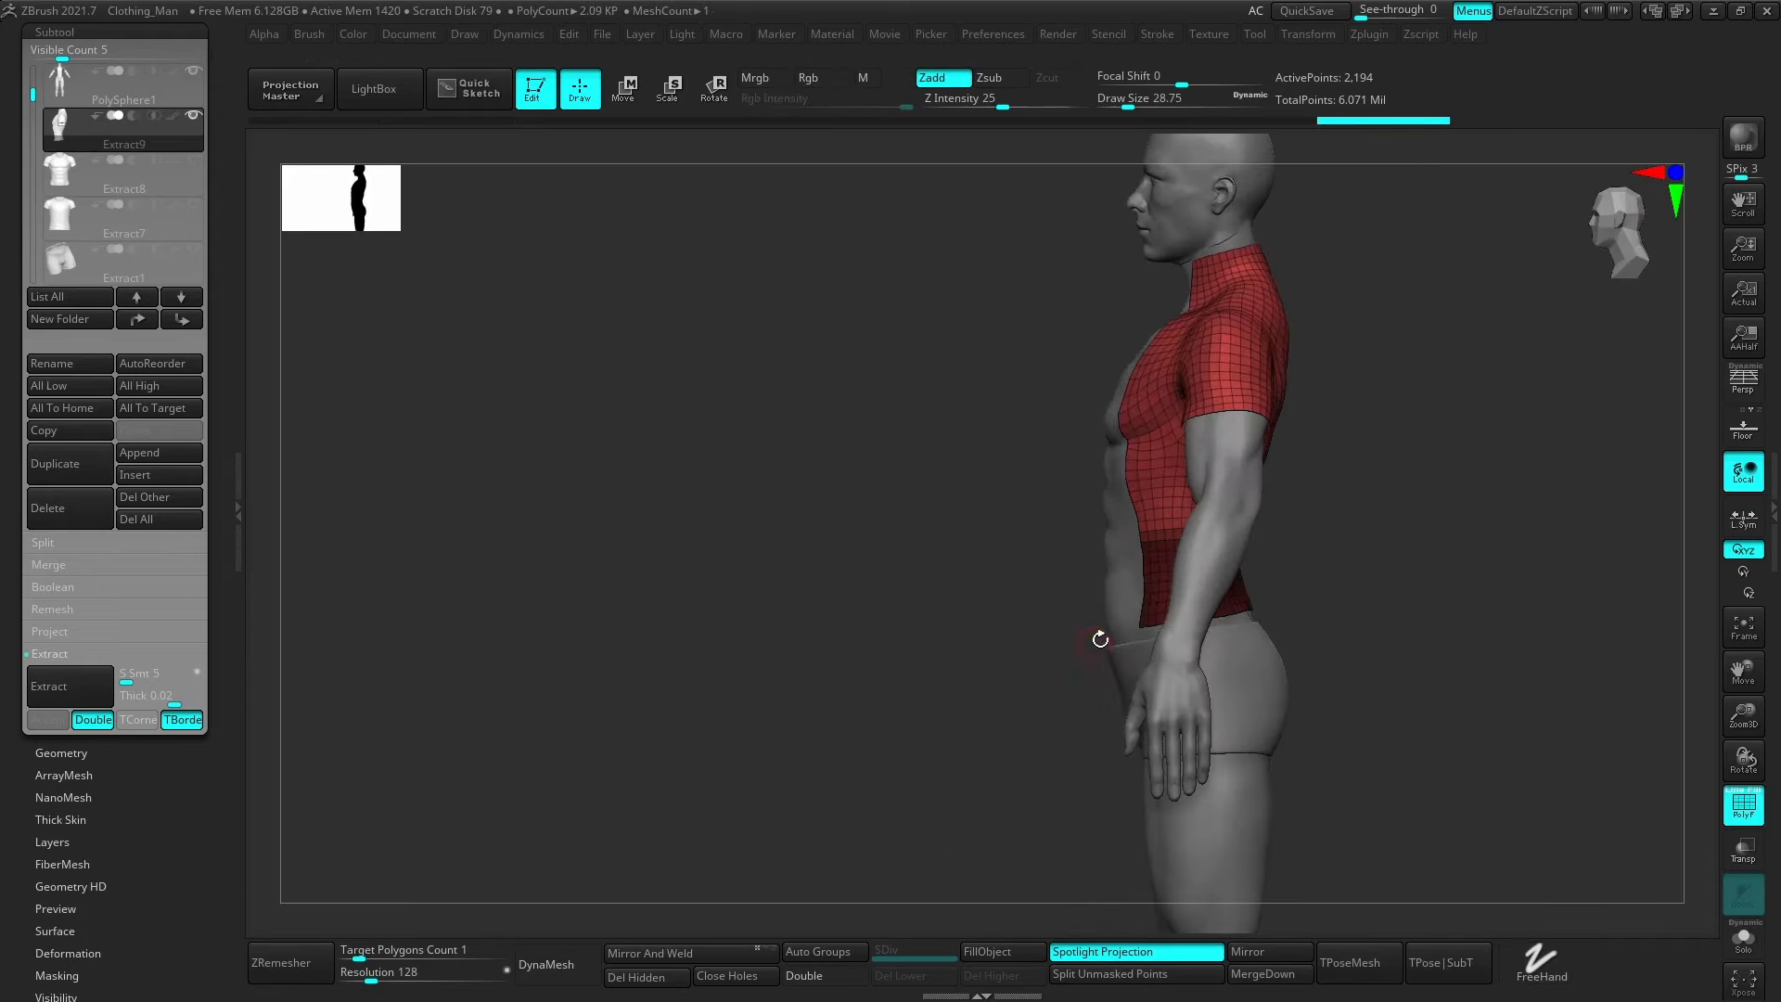
{"action": "key", "text": "ctrl+shift+s"}
{"action": "right_click_drag", "start_coordinate": [1246, 529], "coordinate": [1188, 683]}
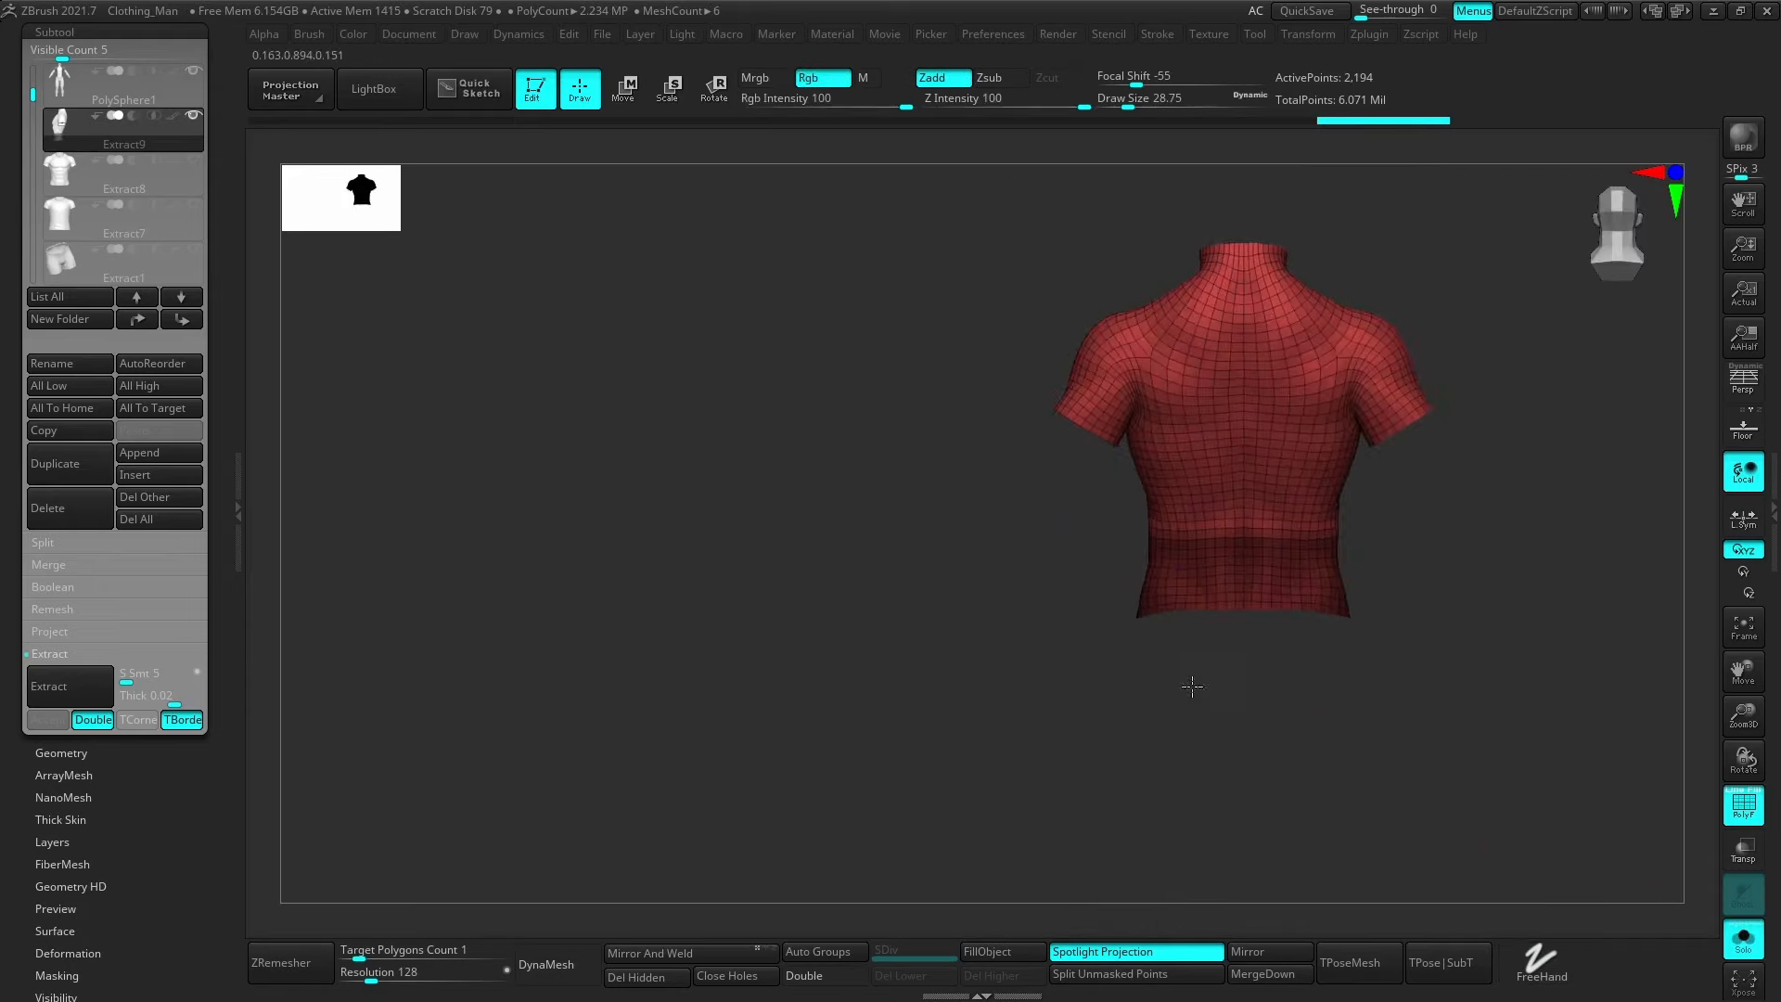
{"action": "left_click", "coordinate": [1199, 698], "text": "ctrl"}
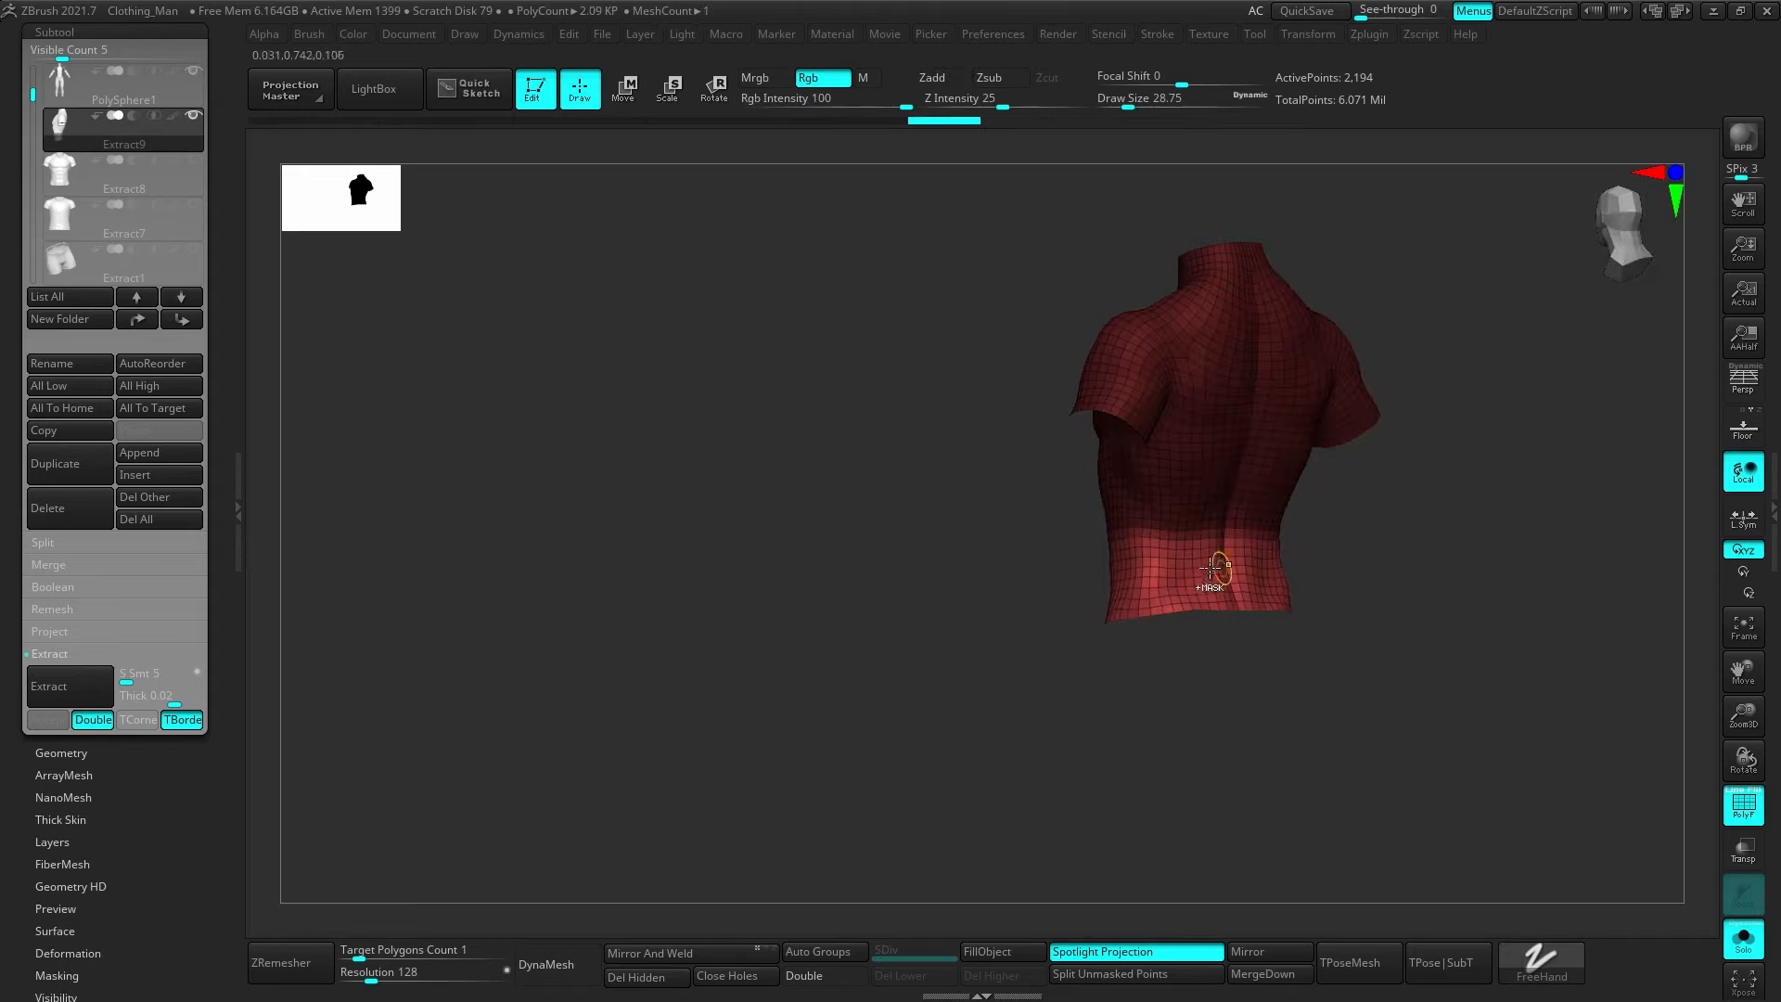
Soften the mask on the open shirt, pull its unmasked hem straight down to coat length, and show the body again.
{"action": "left_click", "coordinate": [1165, 584], "text": "ctrl"}
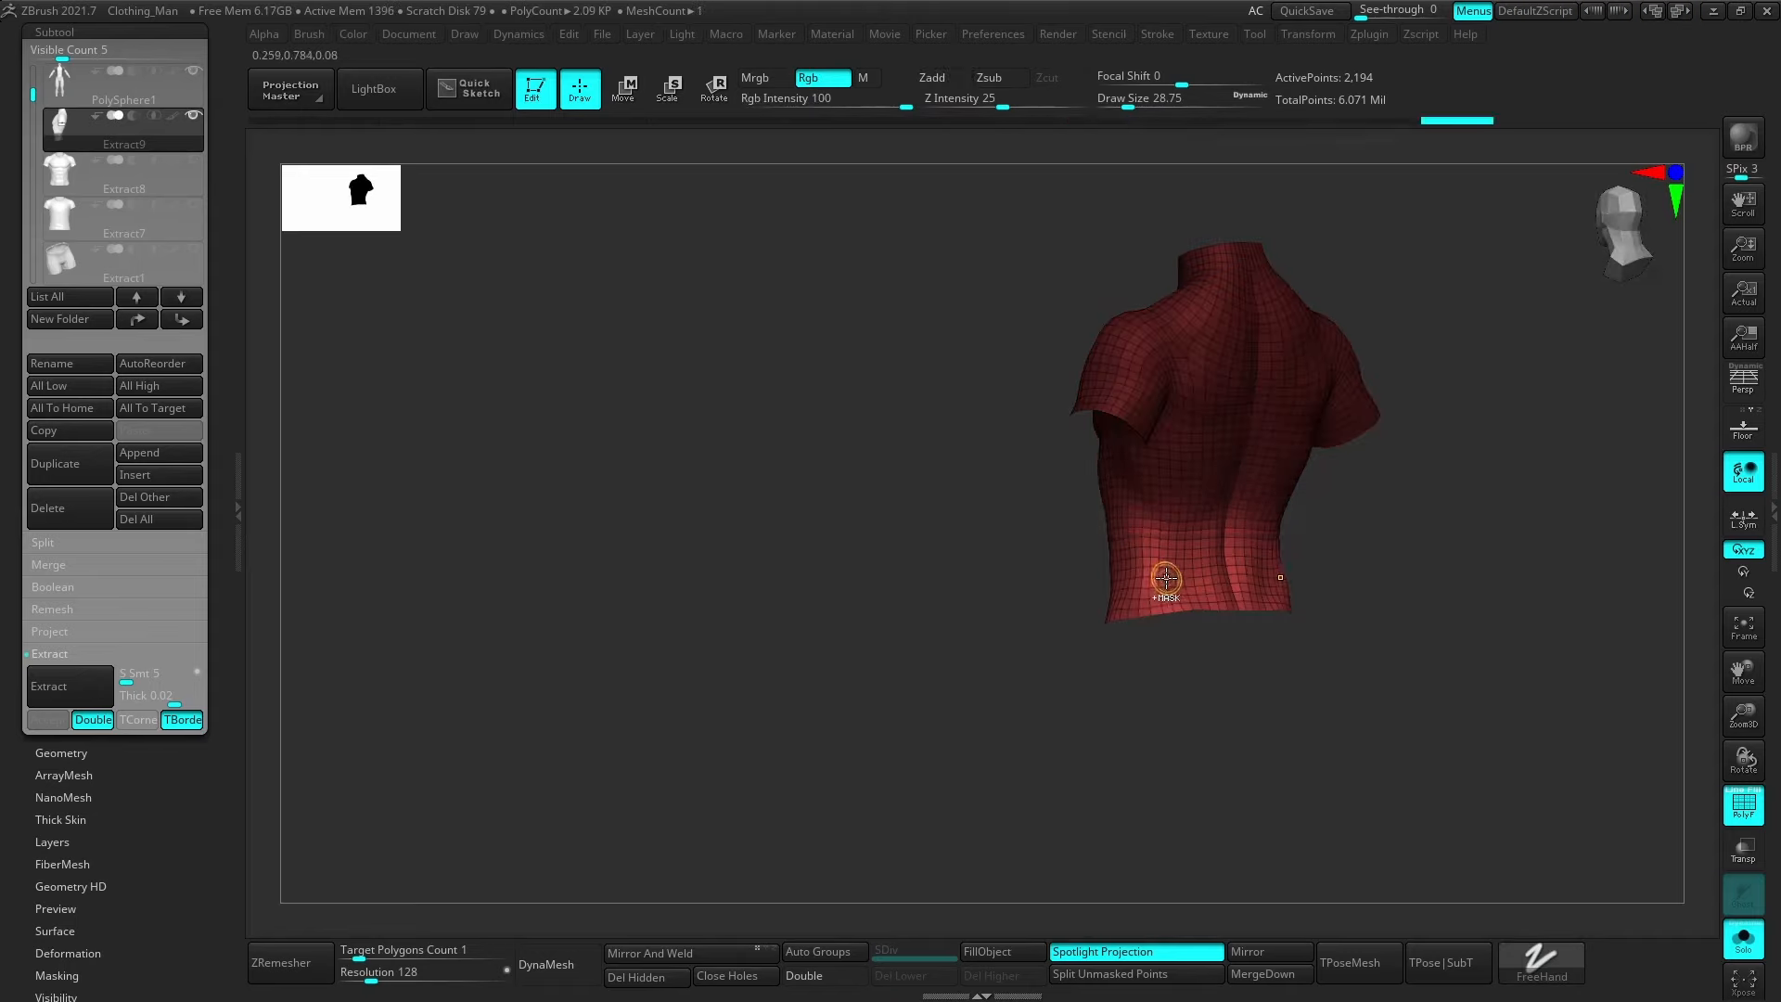
{"action": "right_click_drag", "start_coordinate": [1170, 582], "coordinate": [1224, 656]}
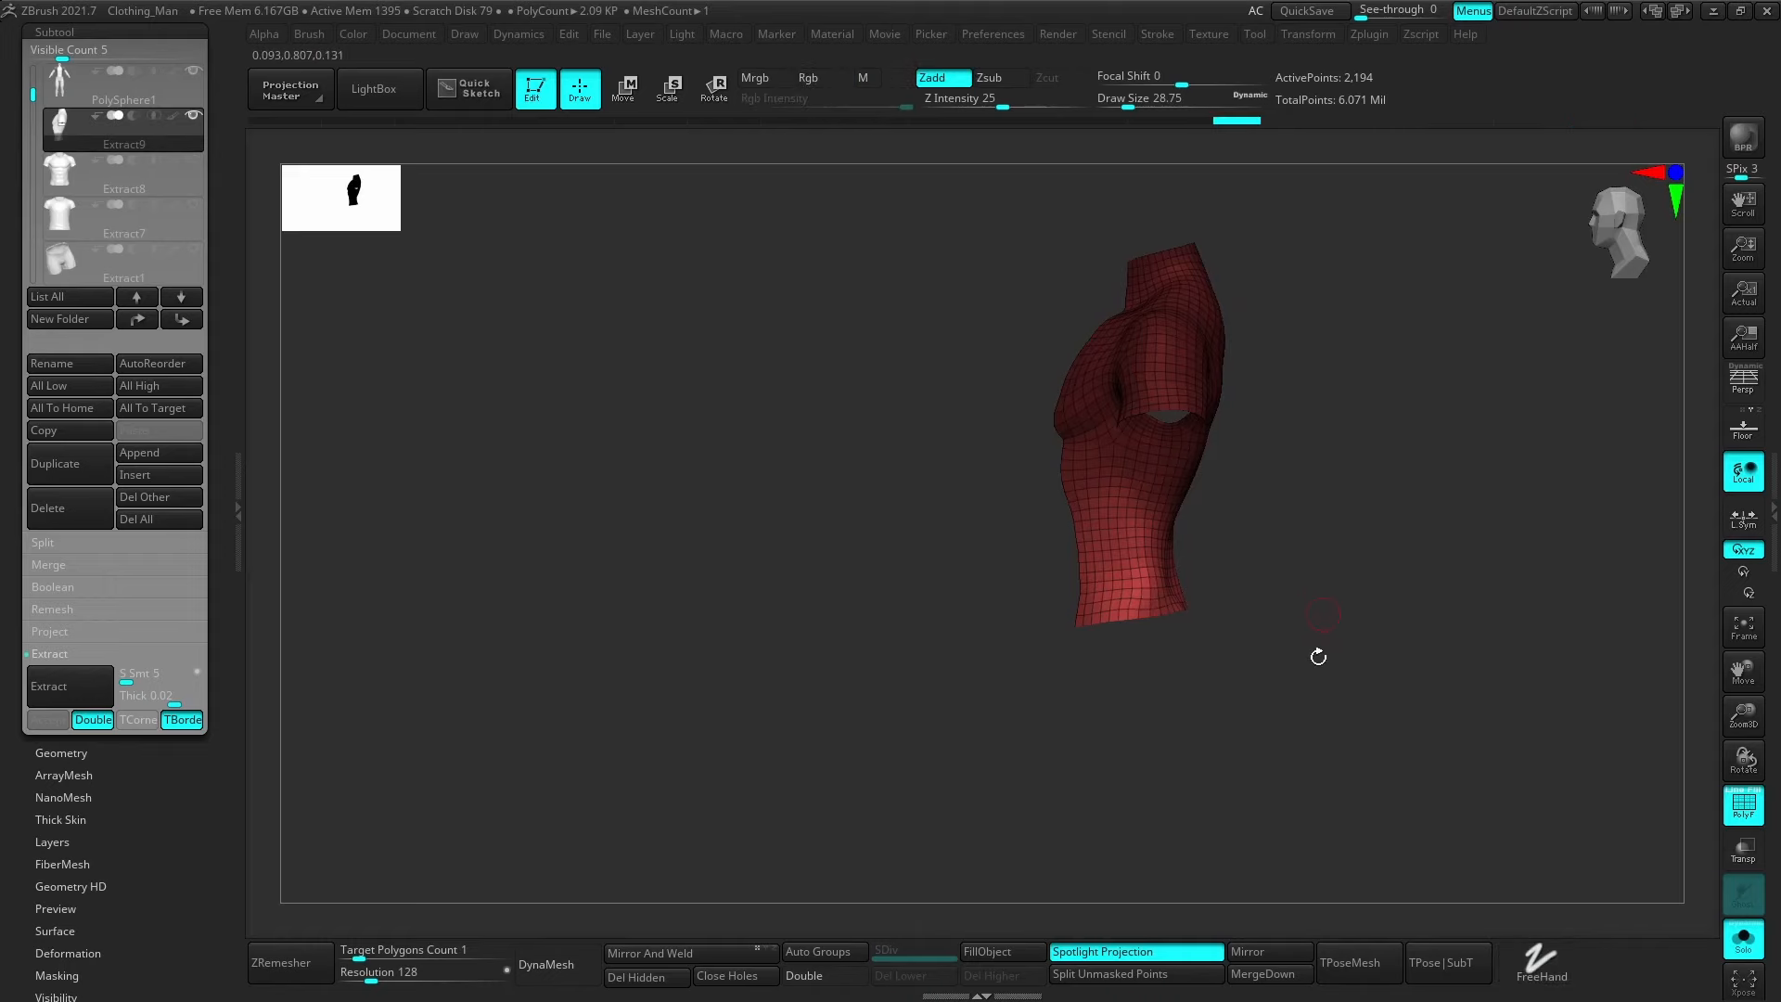
{"action": "key", "text": "w"}
{"action": "left_click_drag", "start_coordinate": [1139, 471], "coordinate": [1134, 733]}
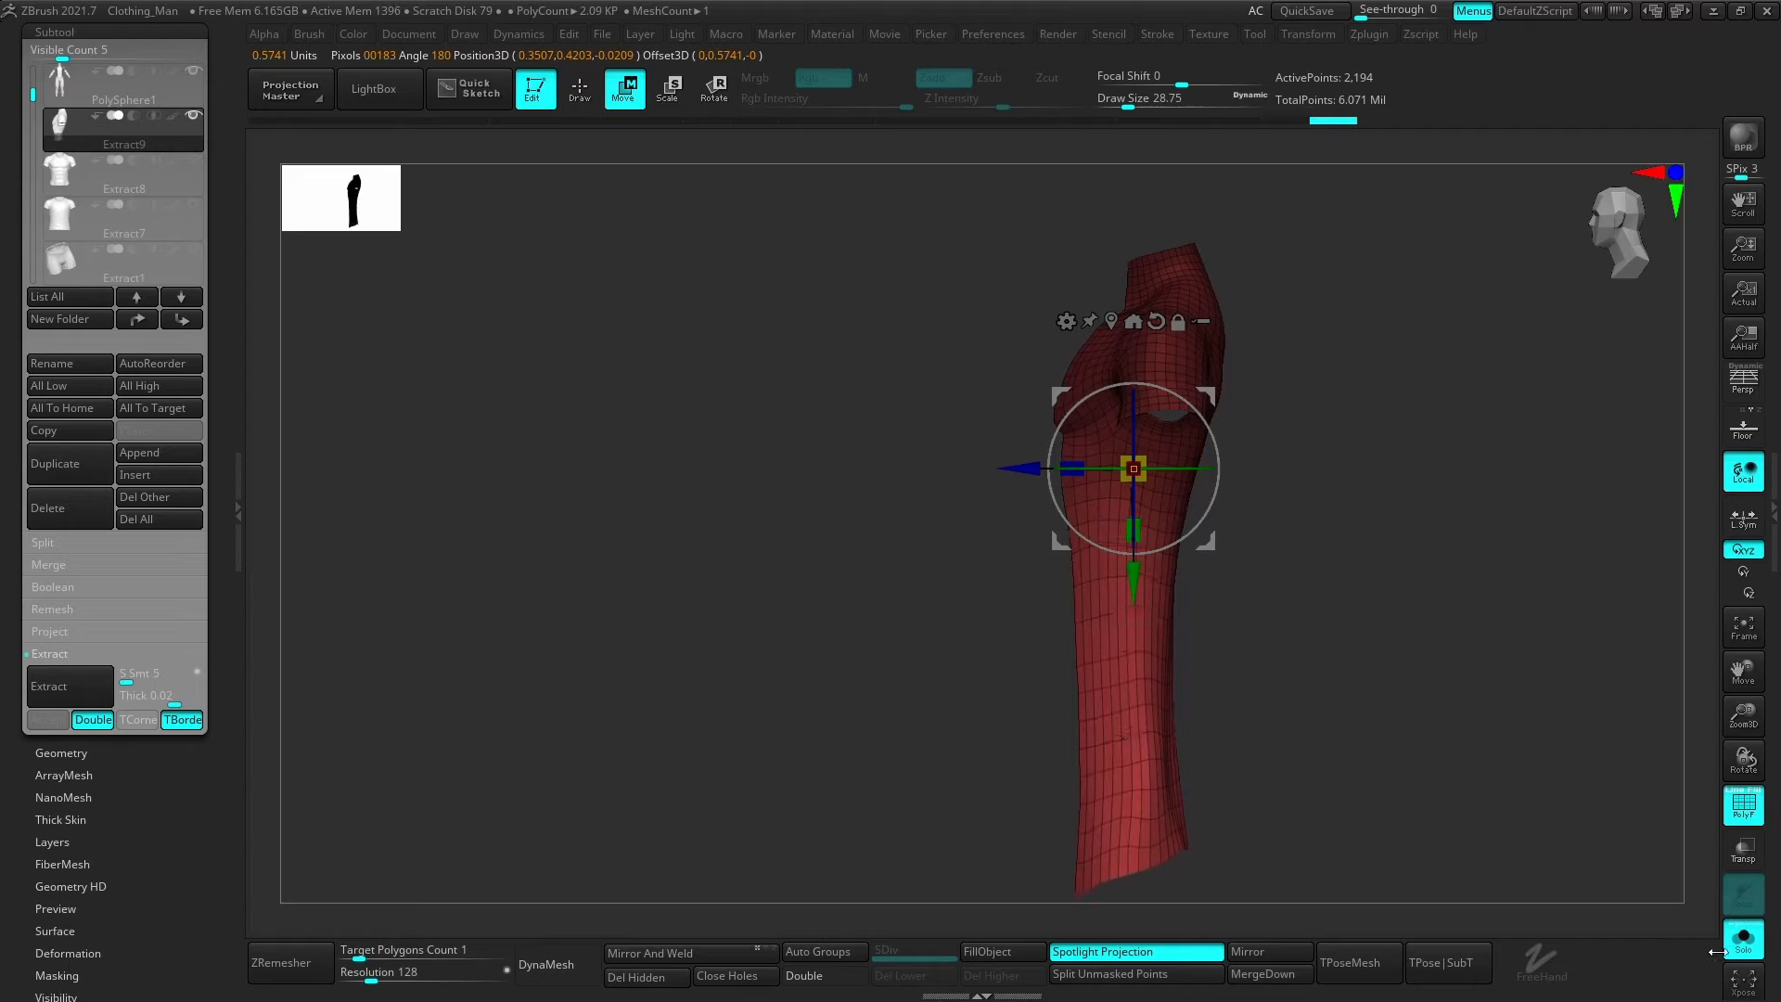
{"action": "left_click", "coordinate": [1744, 937]}
{"action": "key", "text": "ctrl+z"}
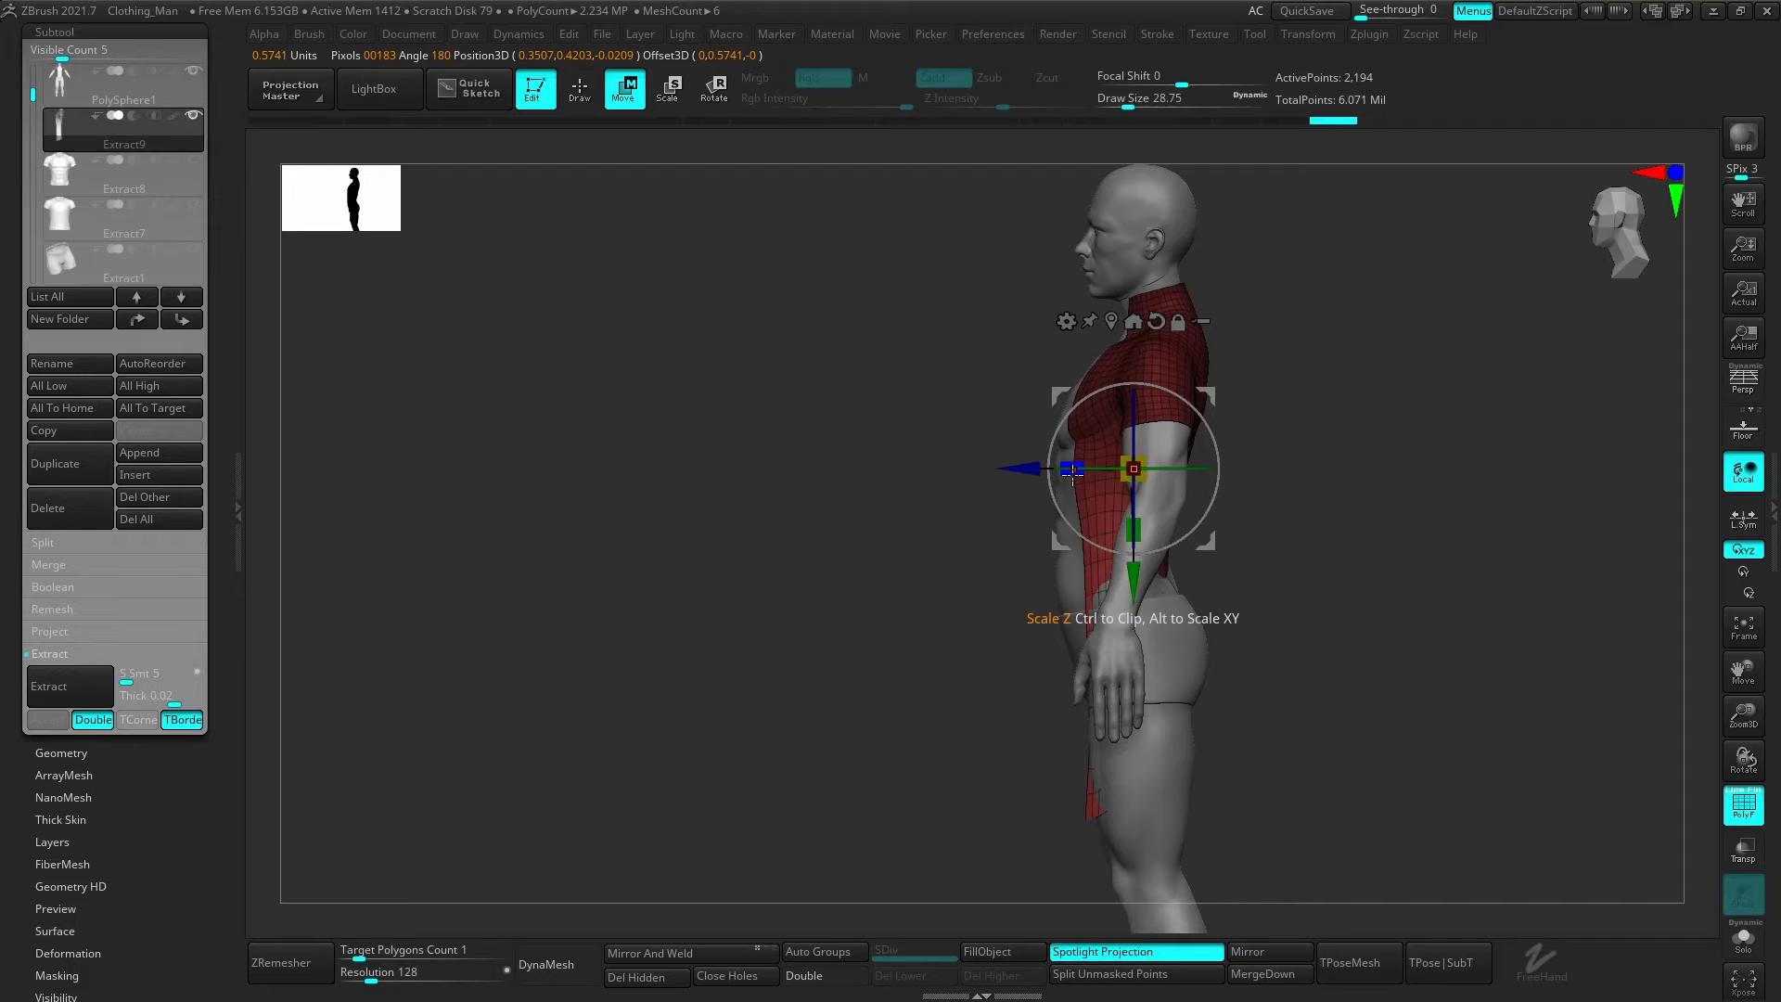
Try to scale the coat's lower part along its front-to-back depth, and undo the scaling.
{"action": "left_click_drag", "start_coordinate": [1059, 475], "coordinate": [953, 511]}
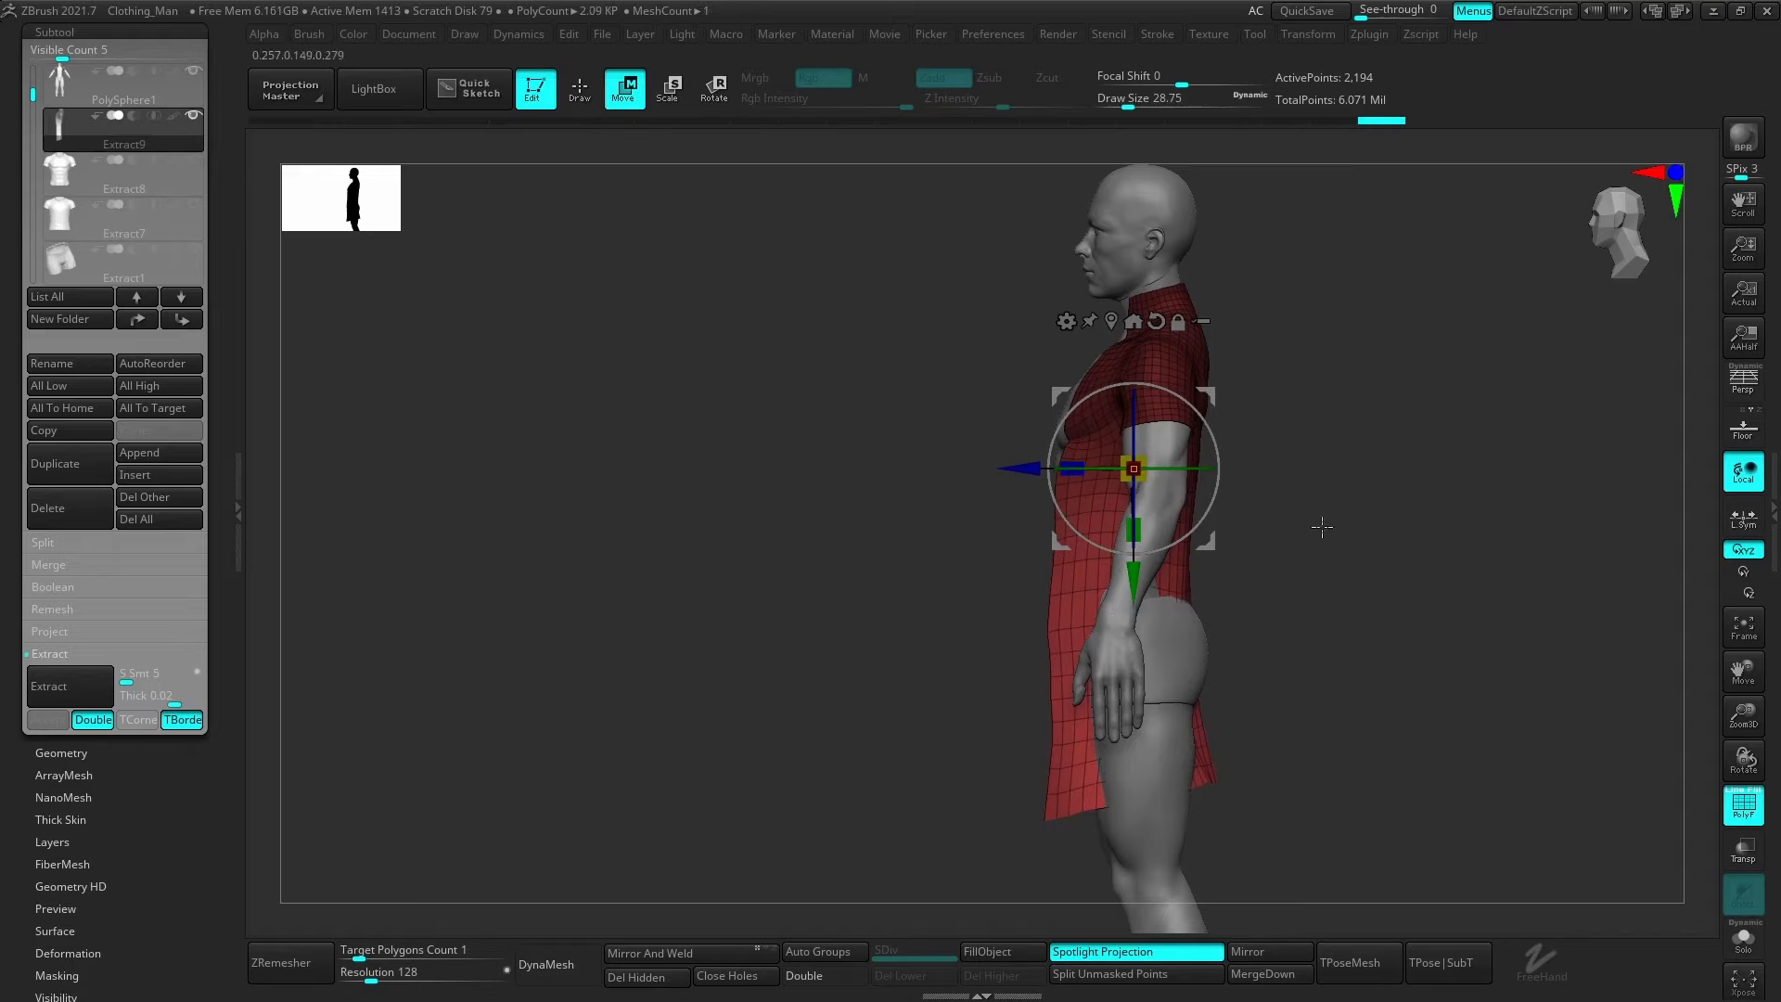
{"action": "key", "text": "ctrl+z"}
{"action": "left_click_drag", "start_coordinate": [1198, 529], "coordinate": [1205, 529]}
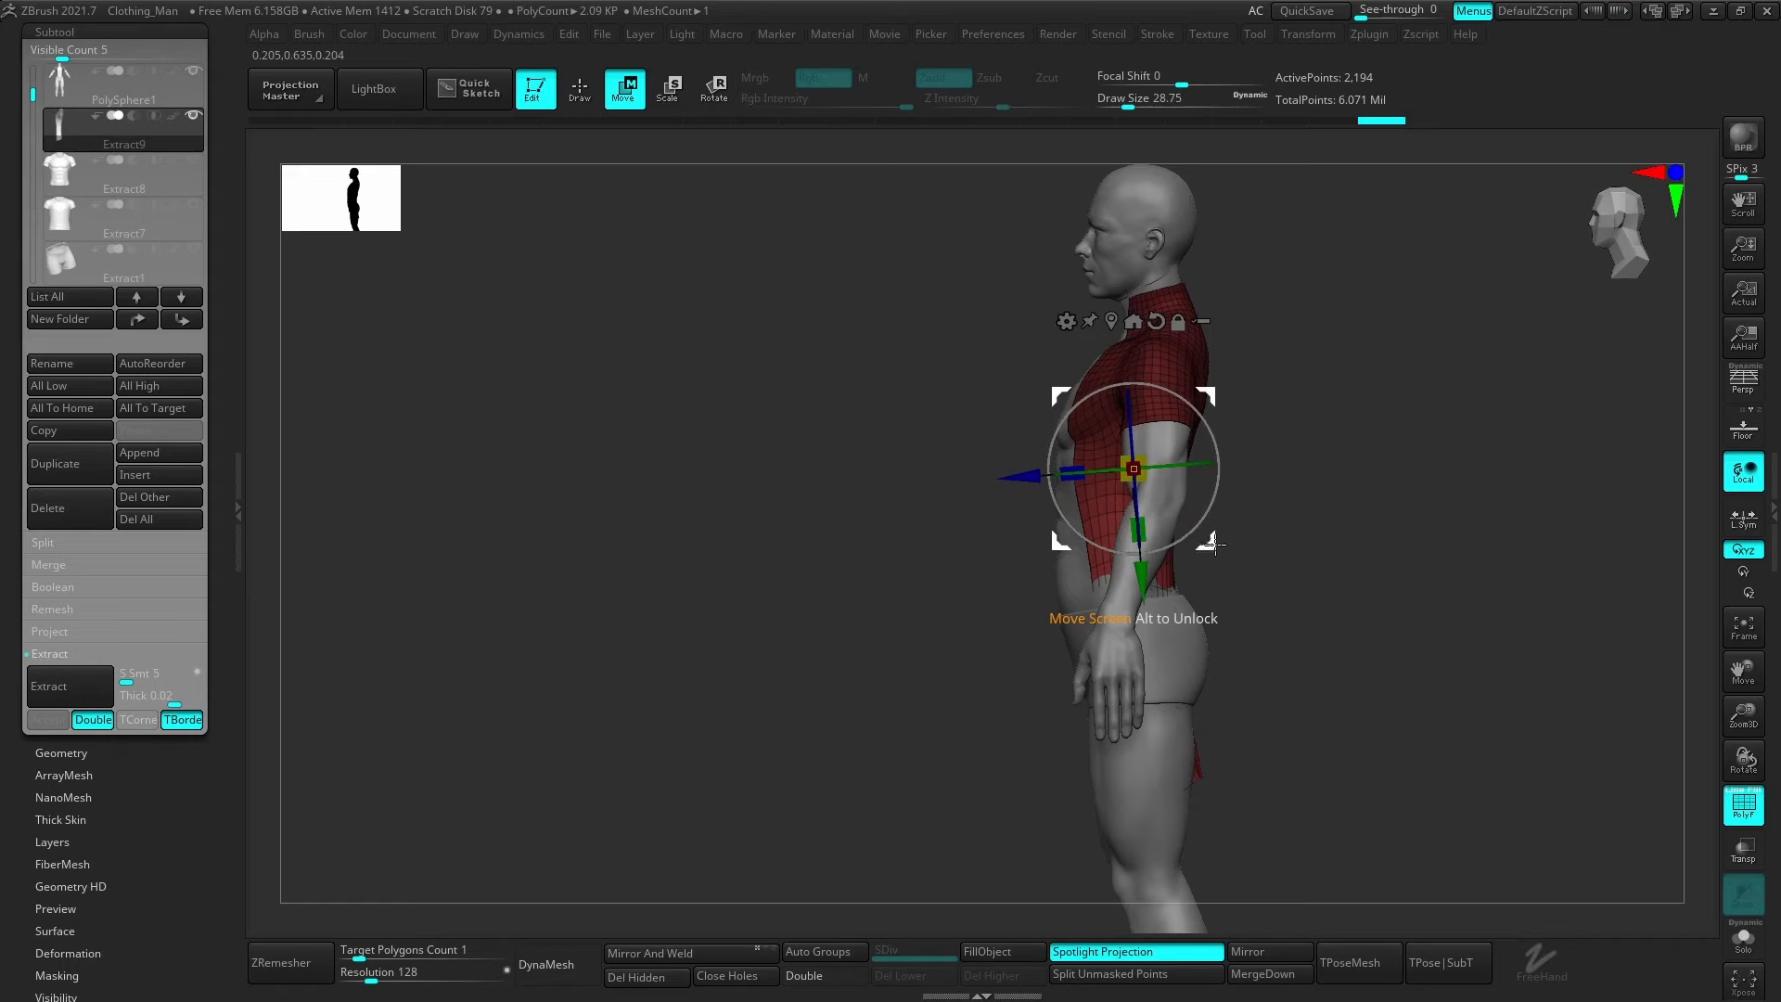
{"action": "left_click_drag", "start_coordinate": [1197, 531], "coordinate": [1203, 524]}
Scale the coat's unmasked lower part outward sideways so it flares clear of the hips and thighs.
{"action": "left_click_drag", "start_coordinate": [1231, 594], "coordinate": [1271, 620], "text": "shift"}
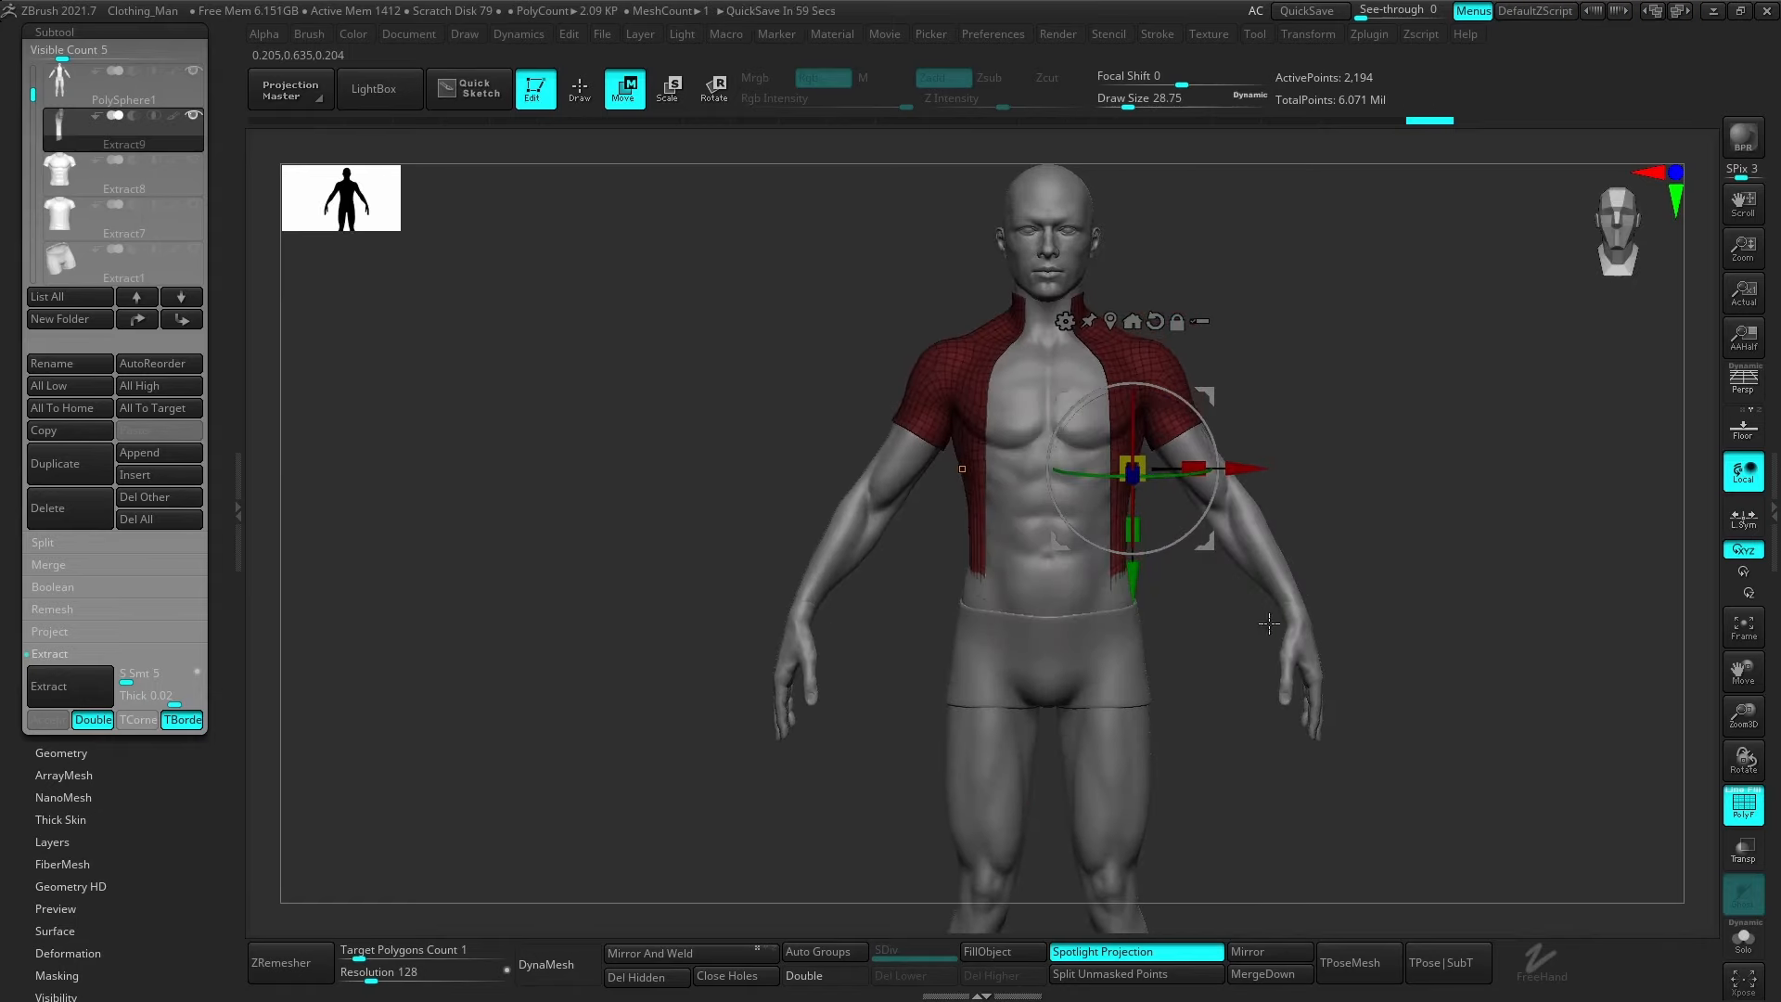
{"action": "left_click_drag", "start_coordinate": [1201, 466], "coordinate": [1270, 471]}
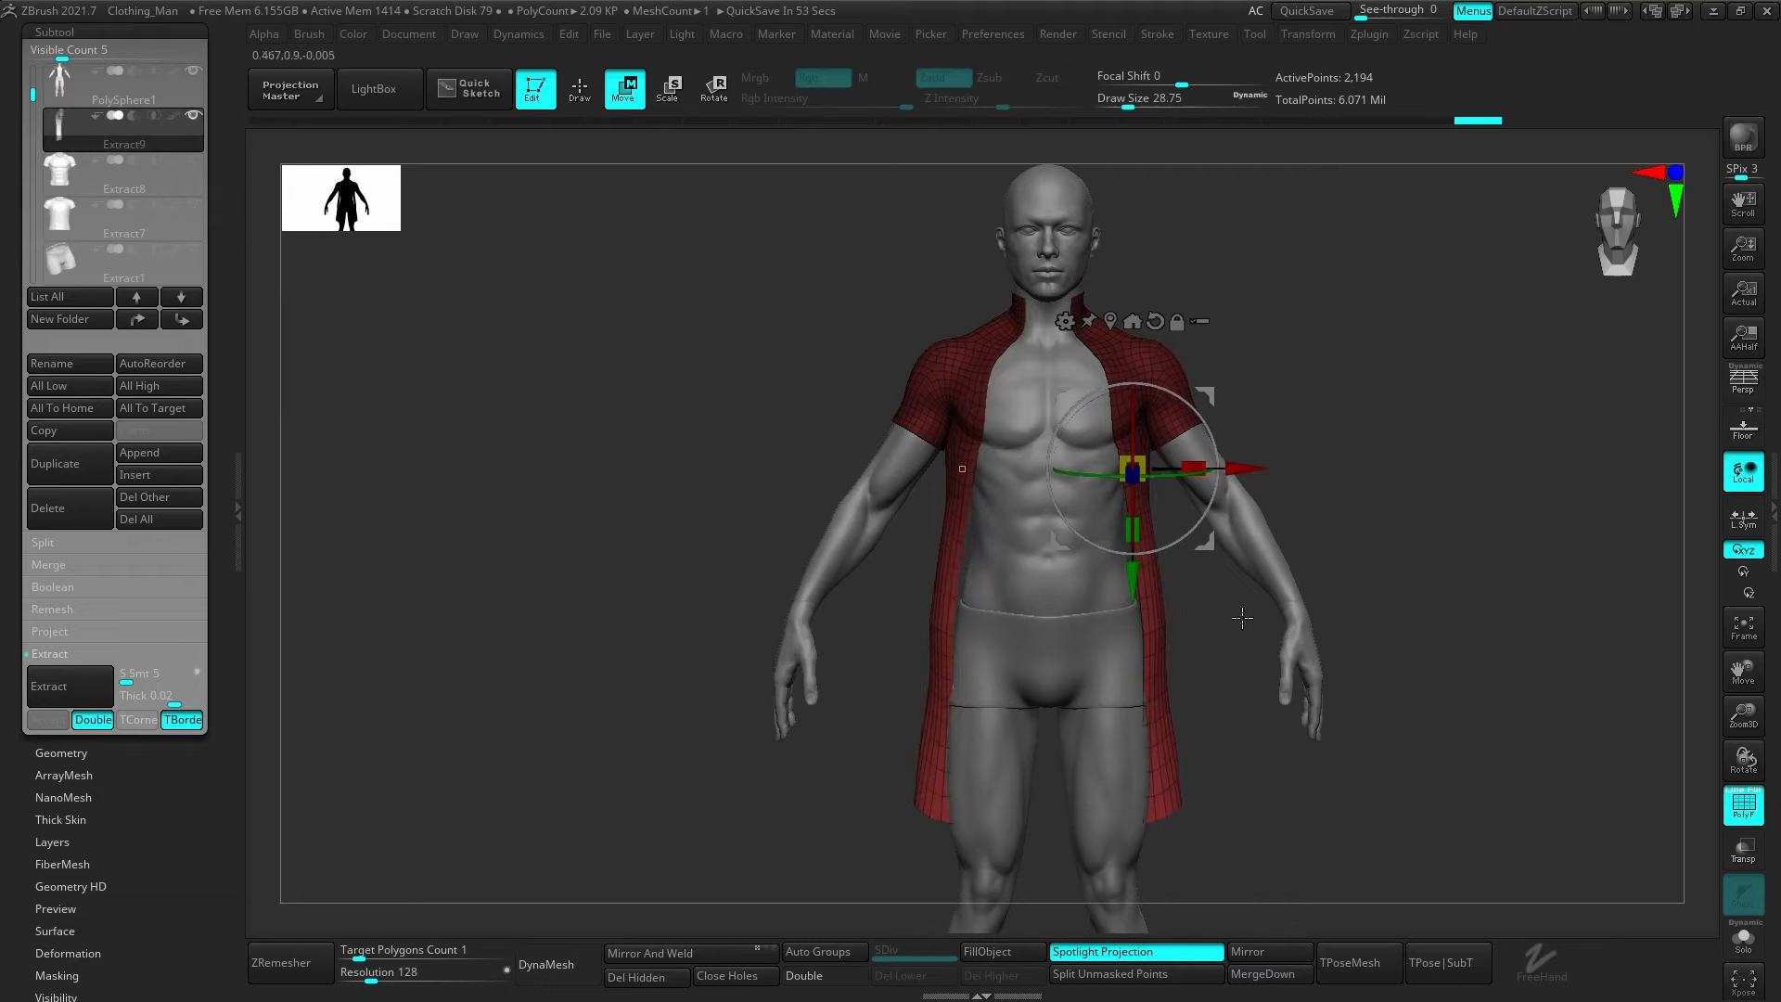
{"action": "key", "text": "q"}
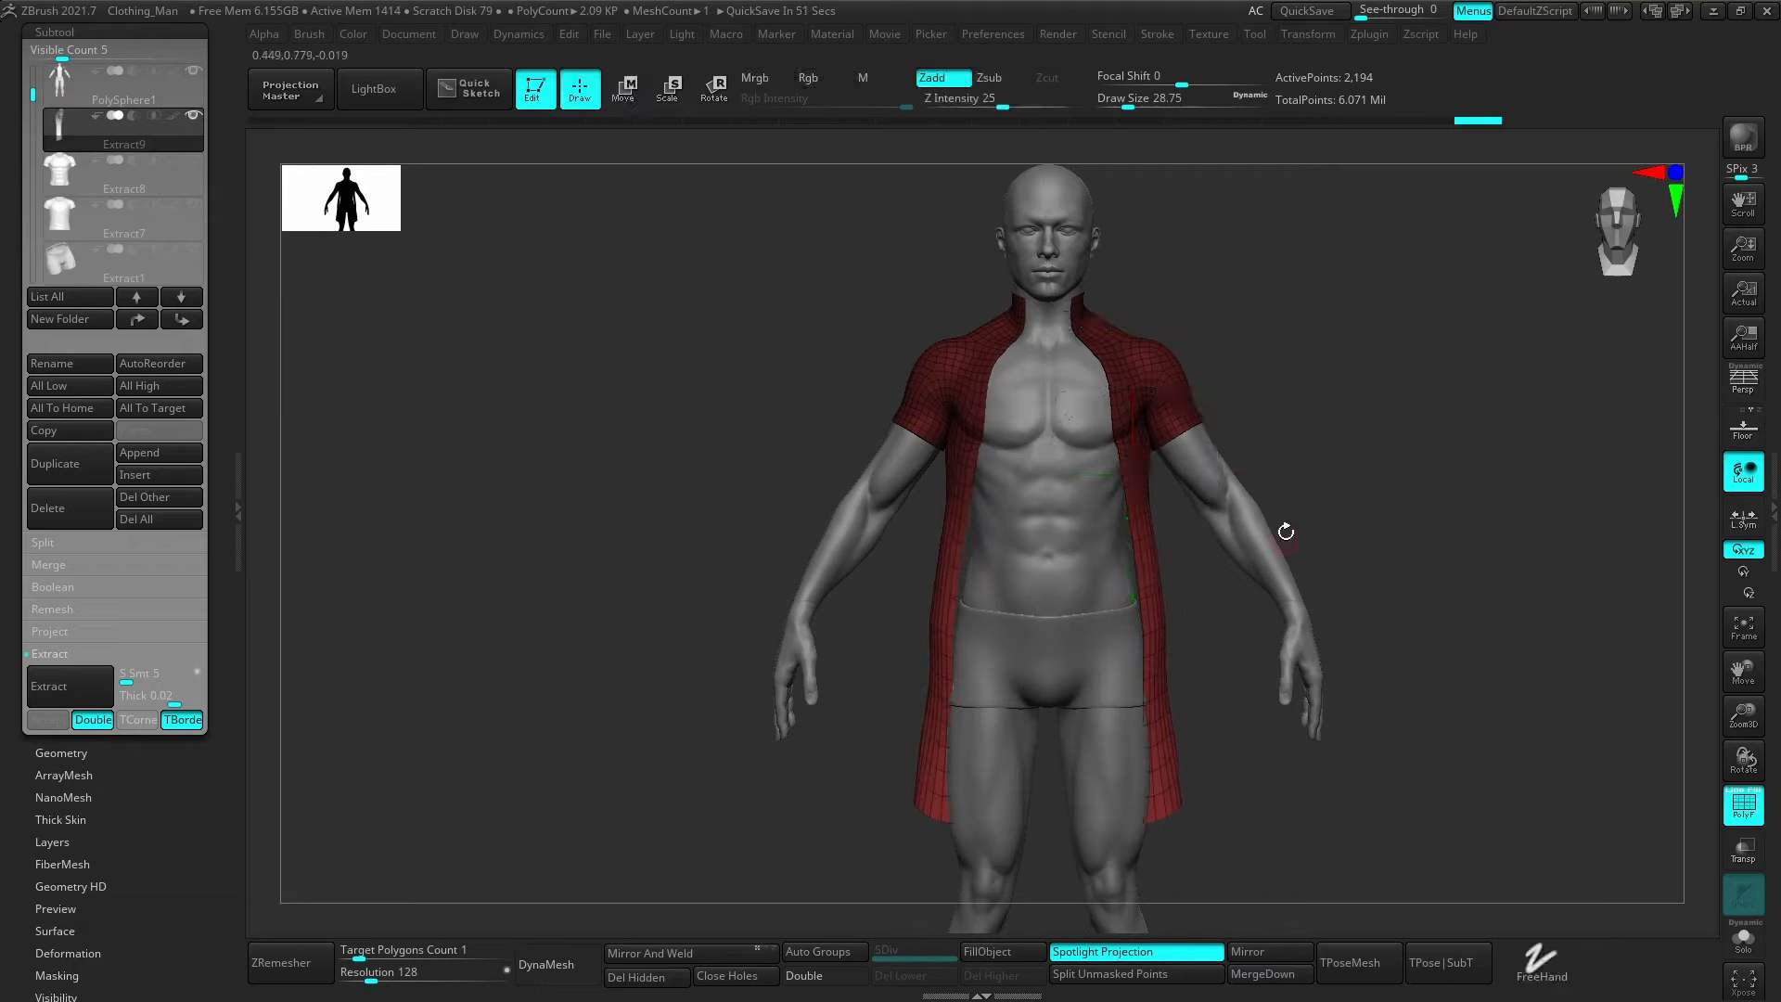
Pull the coat's front hem slightly down with the Move brush, using a draw size of about 358.
{"action": "key", "text": "b"}
{"action": "key", "text": "m"}
{"action": "key", "text": "v"}
{"action": "key", "text": "s"}
{"action": "mouse_move", "coordinate": [1183, 754]}
{"action": "left_mouse_down"}
{"action": "mouse_move", "coordinate": [1210, 755]}
{"action": "mouse_move", "coordinate": [1165, 820]}
{"action": "left_mouse_up"}
{"action": "key", "text": "s"}
{"action": "left_click_drag", "start_coordinate": [1166, 608], "coordinate": [1161, 611]}
{"action": "right_click_drag", "start_coordinate": [1113, 634], "coordinate": [1096, 528], "text": "alt"}
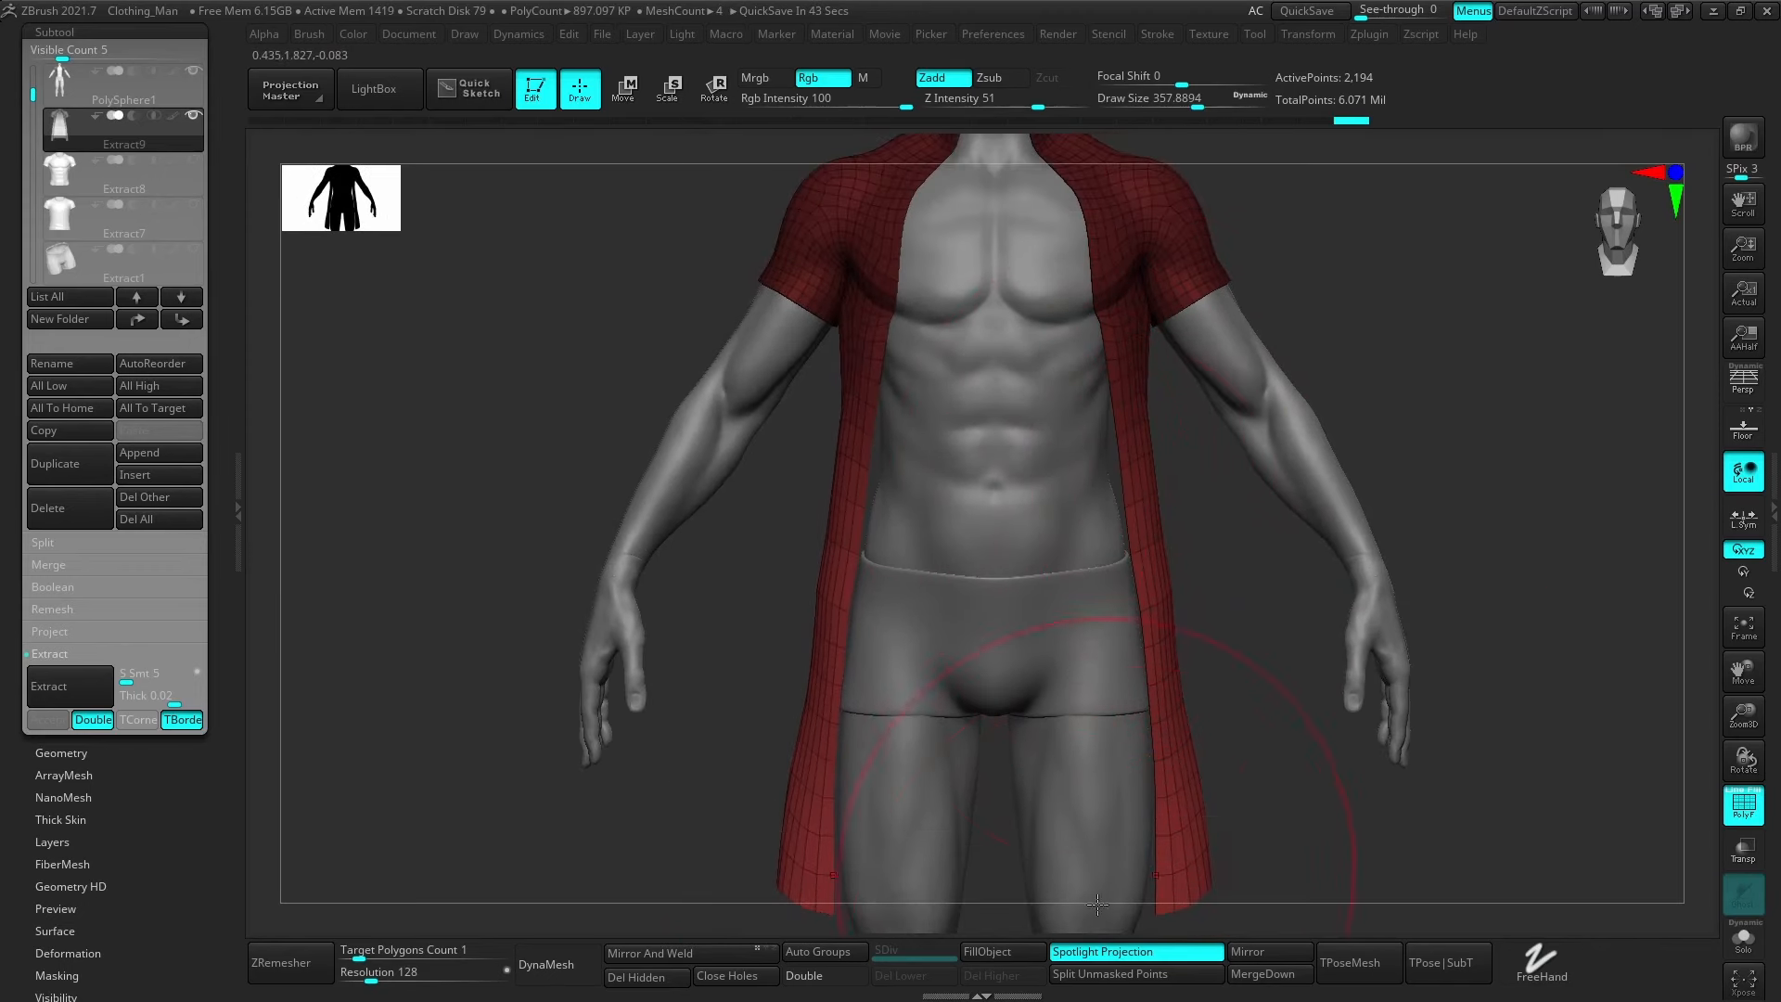
Try double-sided display on the coat, switch it off again, and open the display properties.
{"action": "left_click", "coordinate": [817, 976]}
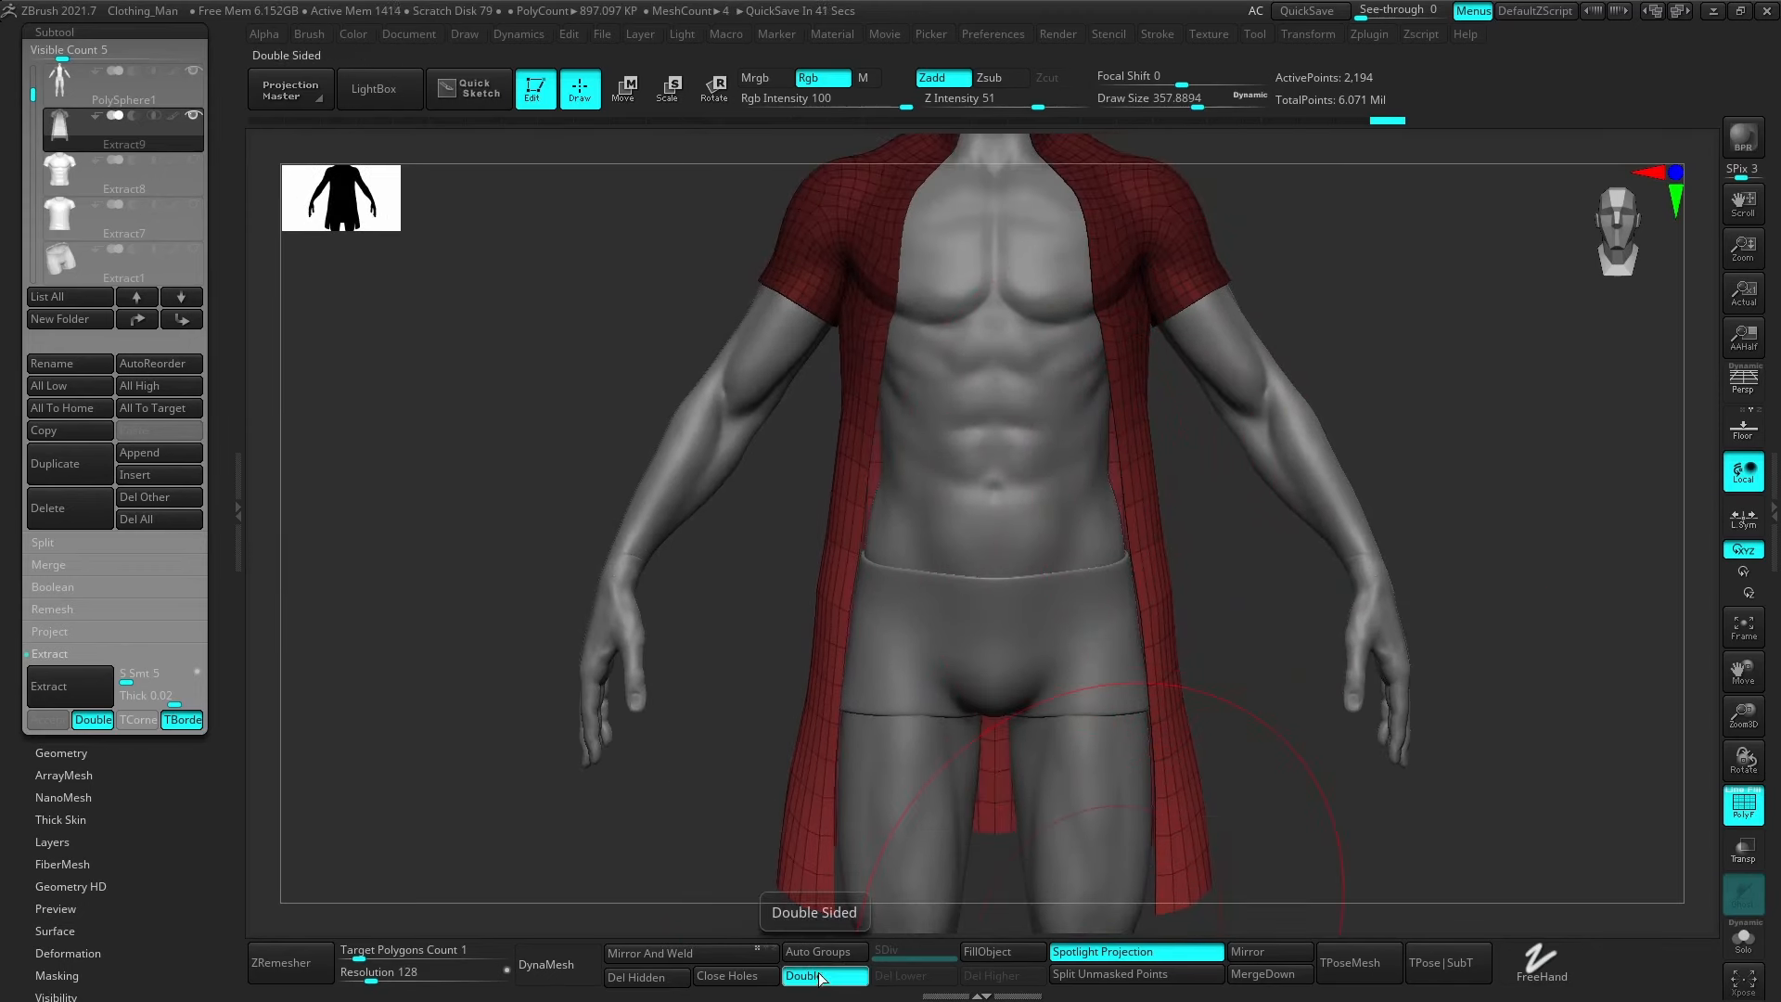
{"action": "left_click", "coordinate": [817, 976]}
{"action": "scroll", "coordinate": [98, 757], "scroll_direction": "down", "scroll_amount": 5}
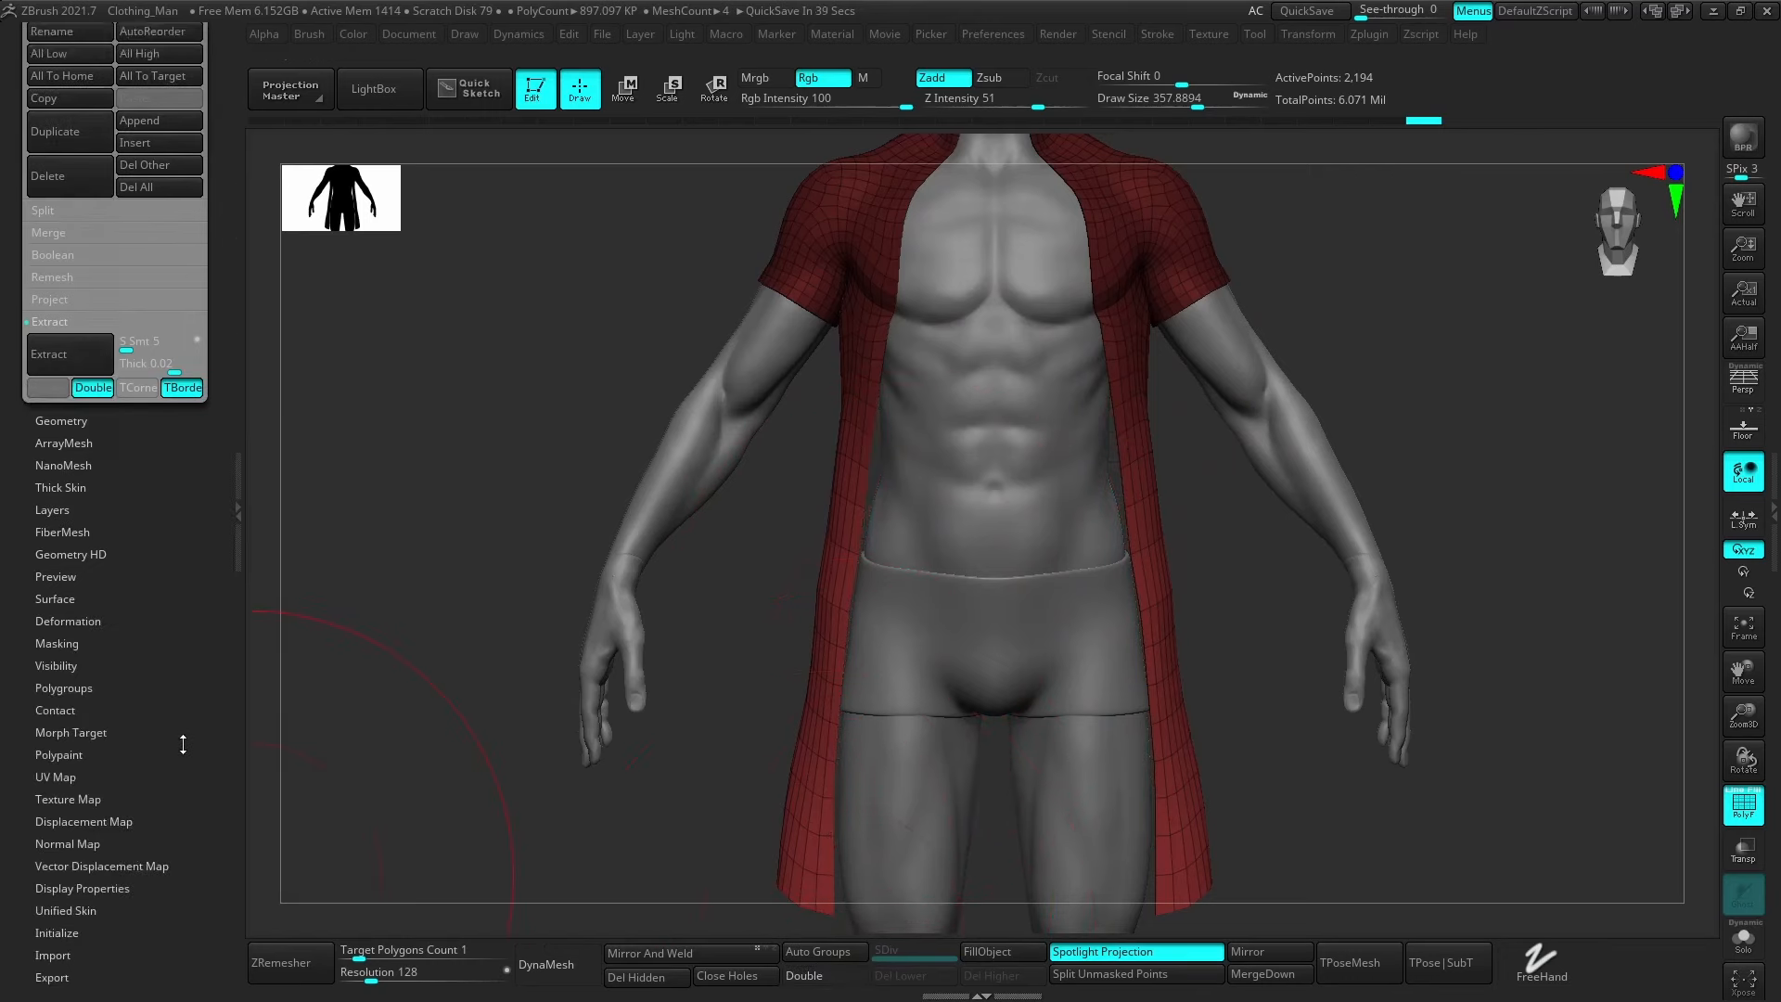
{"action": "left_click", "coordinate": [98, 757]}
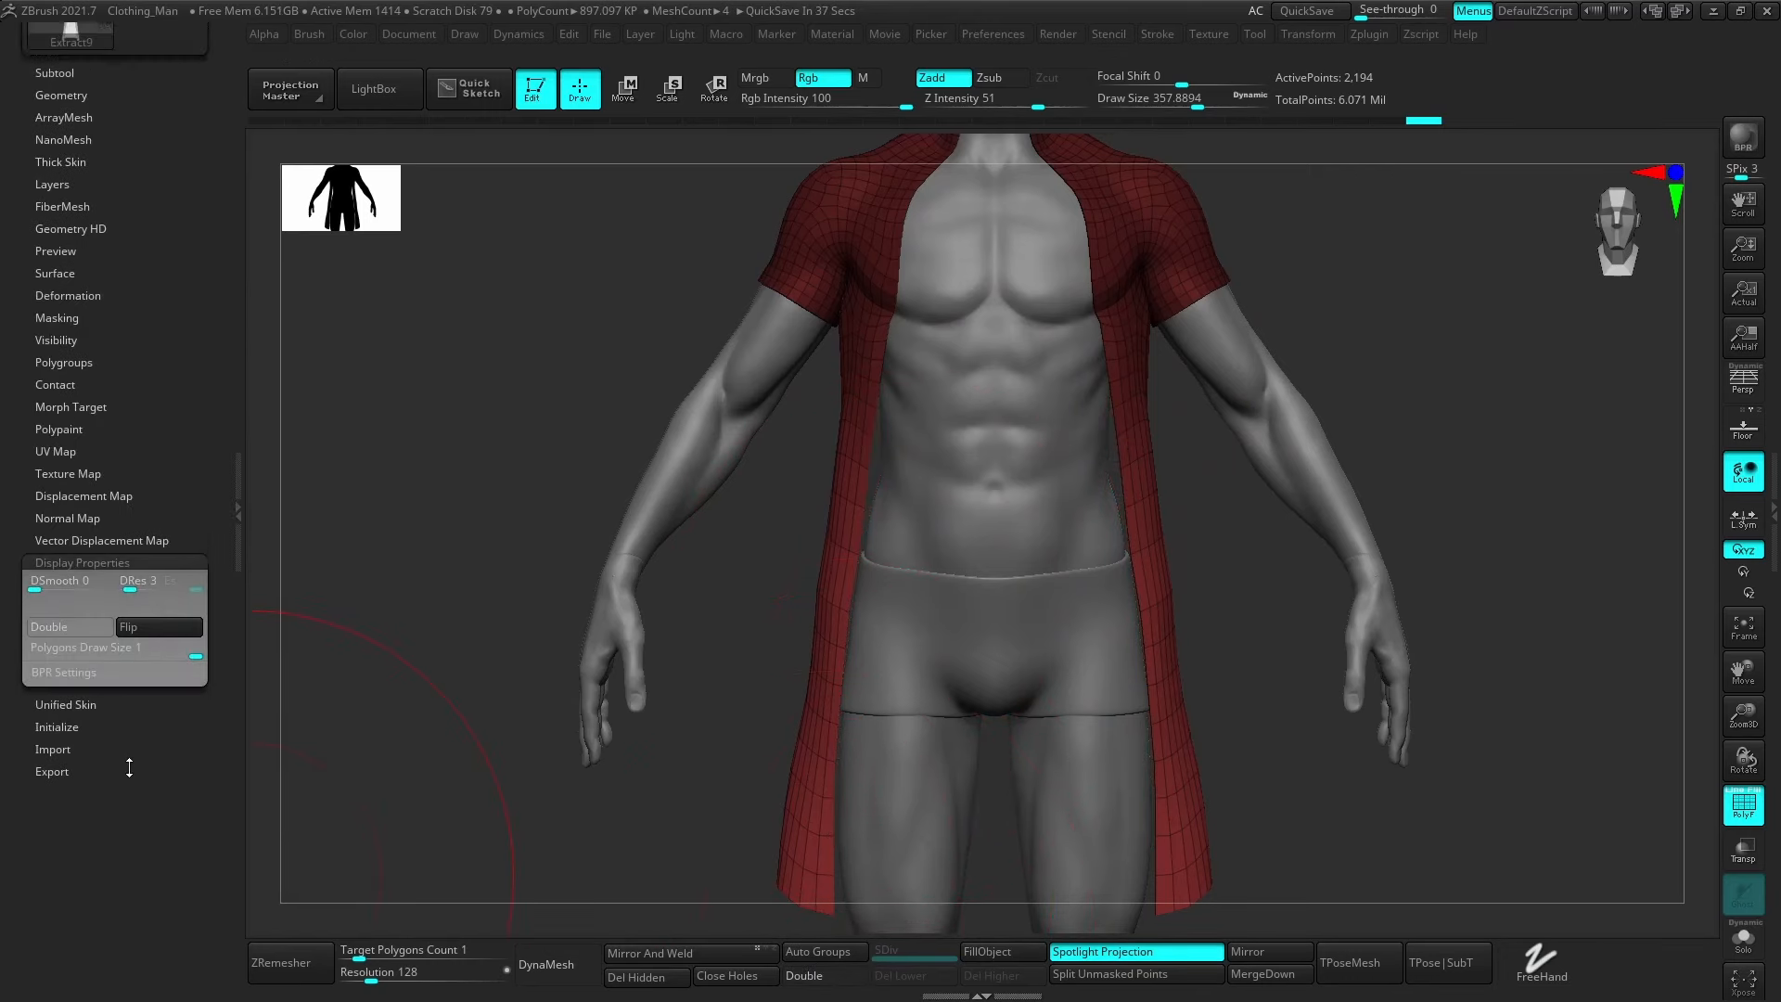
{"action": "scroll", "coordinate": [93, 621], "scroll_direction": "up", "scroll_amount": 4}
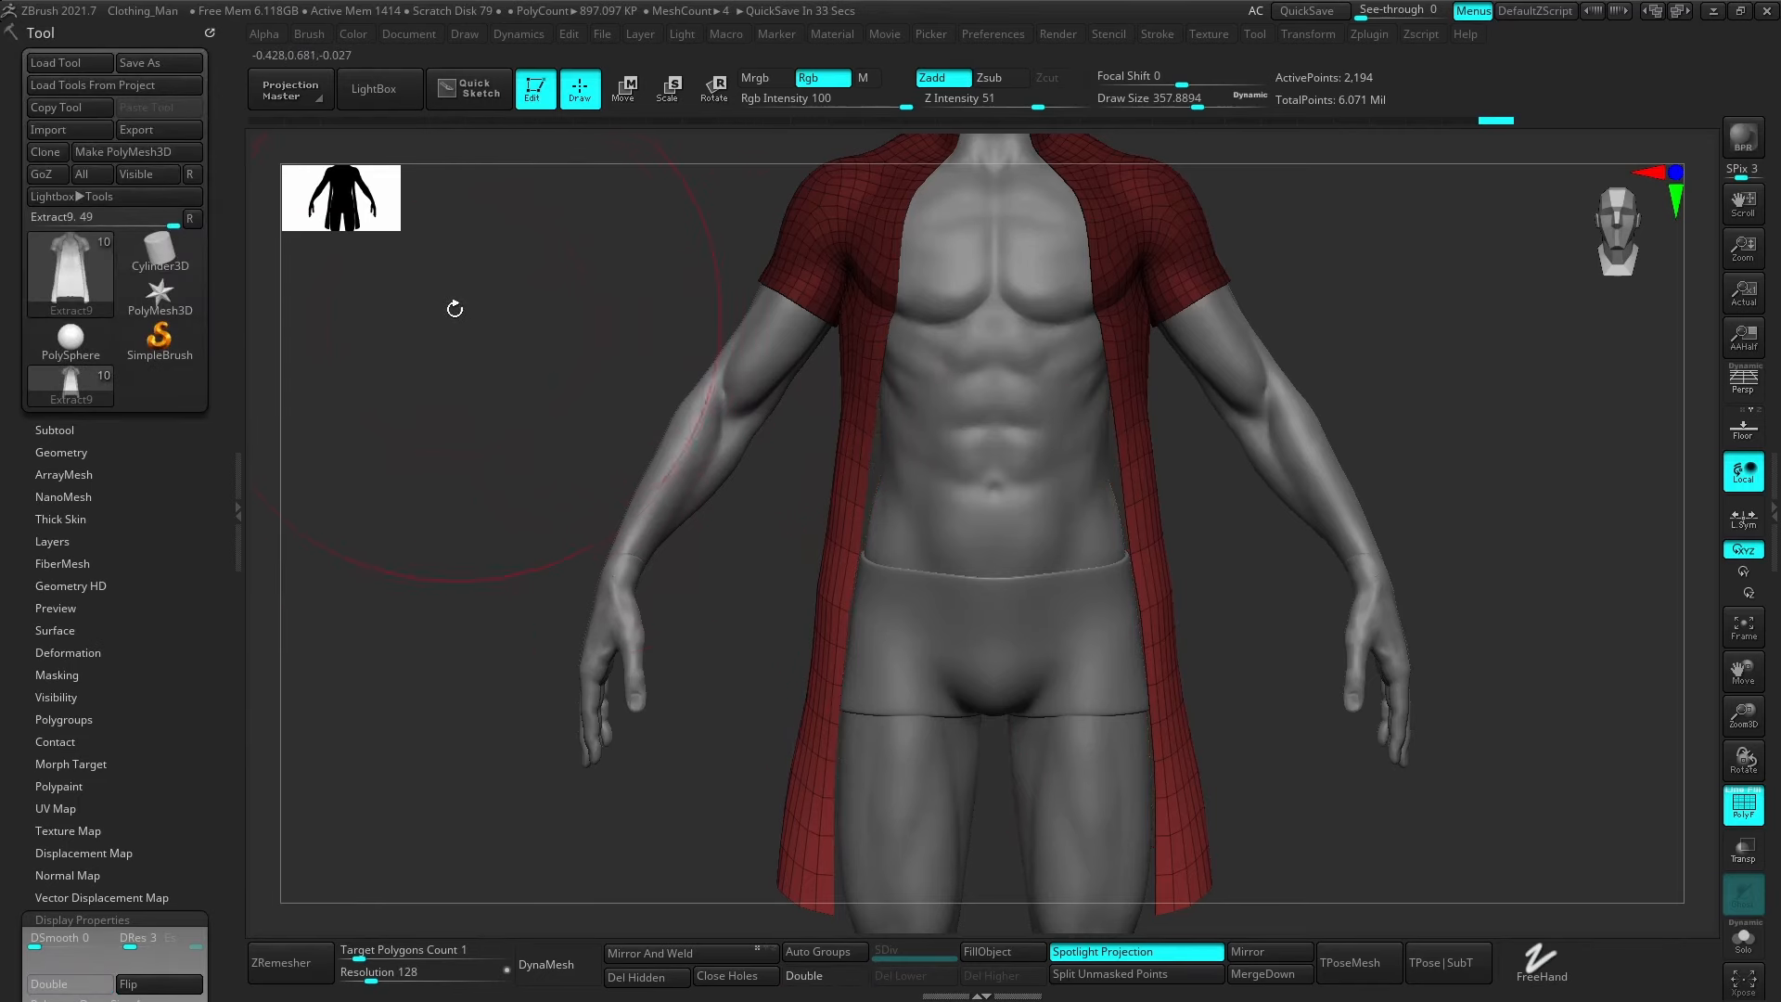
Clear the coat's mask and enable Dynamic Subdiv with SmoothSubdiv set to 0.
{"action": "left_click_drag", "start_coordinate": [564, 425], "coordinate": [512, 481], "text": "alt"}
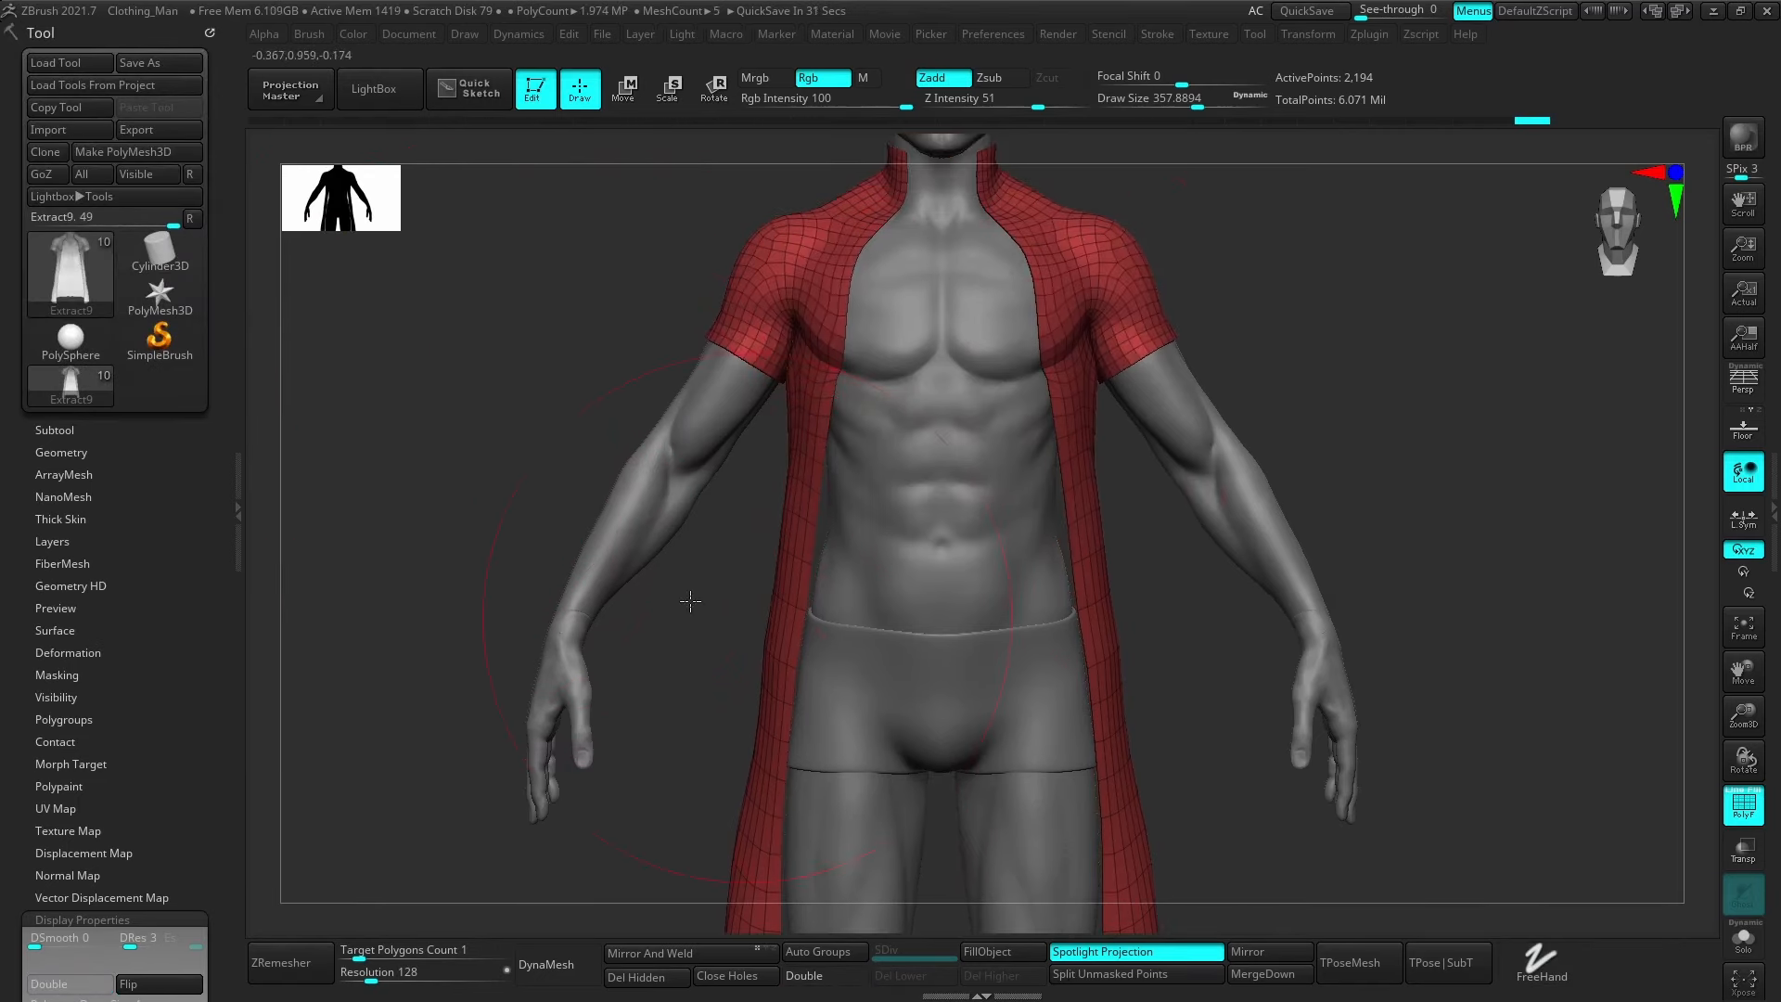
{"action": "left_click", "coordinate": [61, 451]}
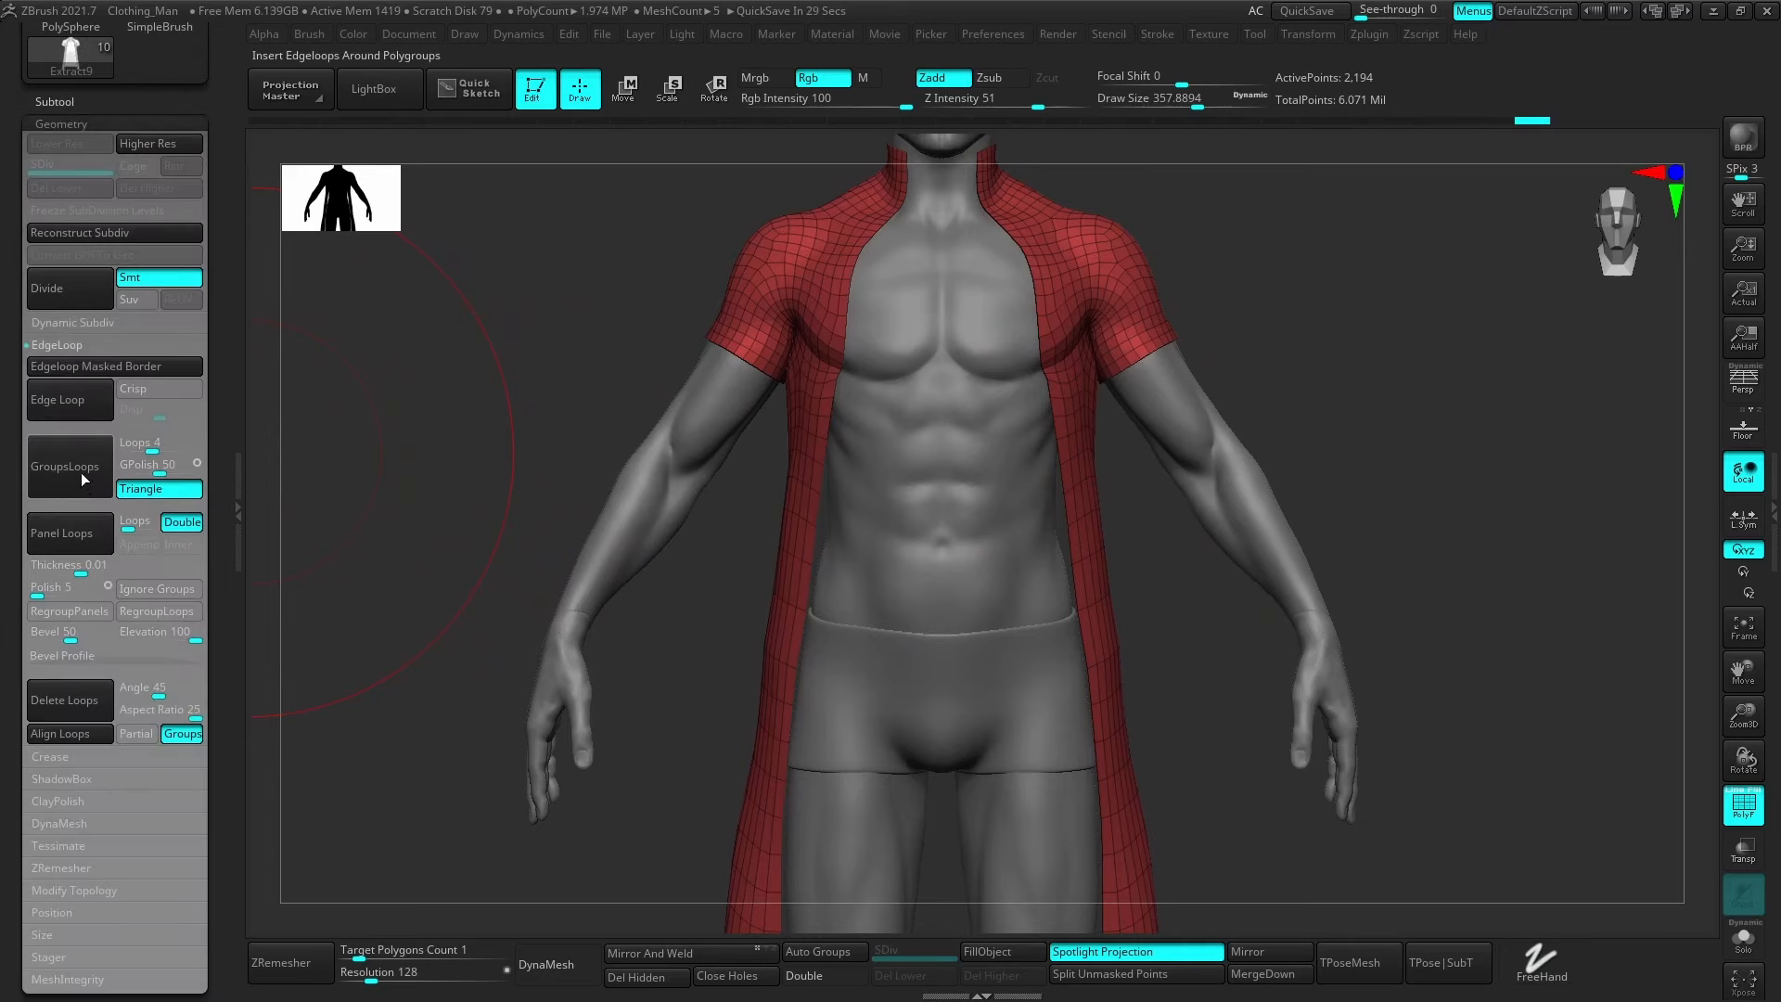
{"action": "left_click", "coordinate": [75, 324]}
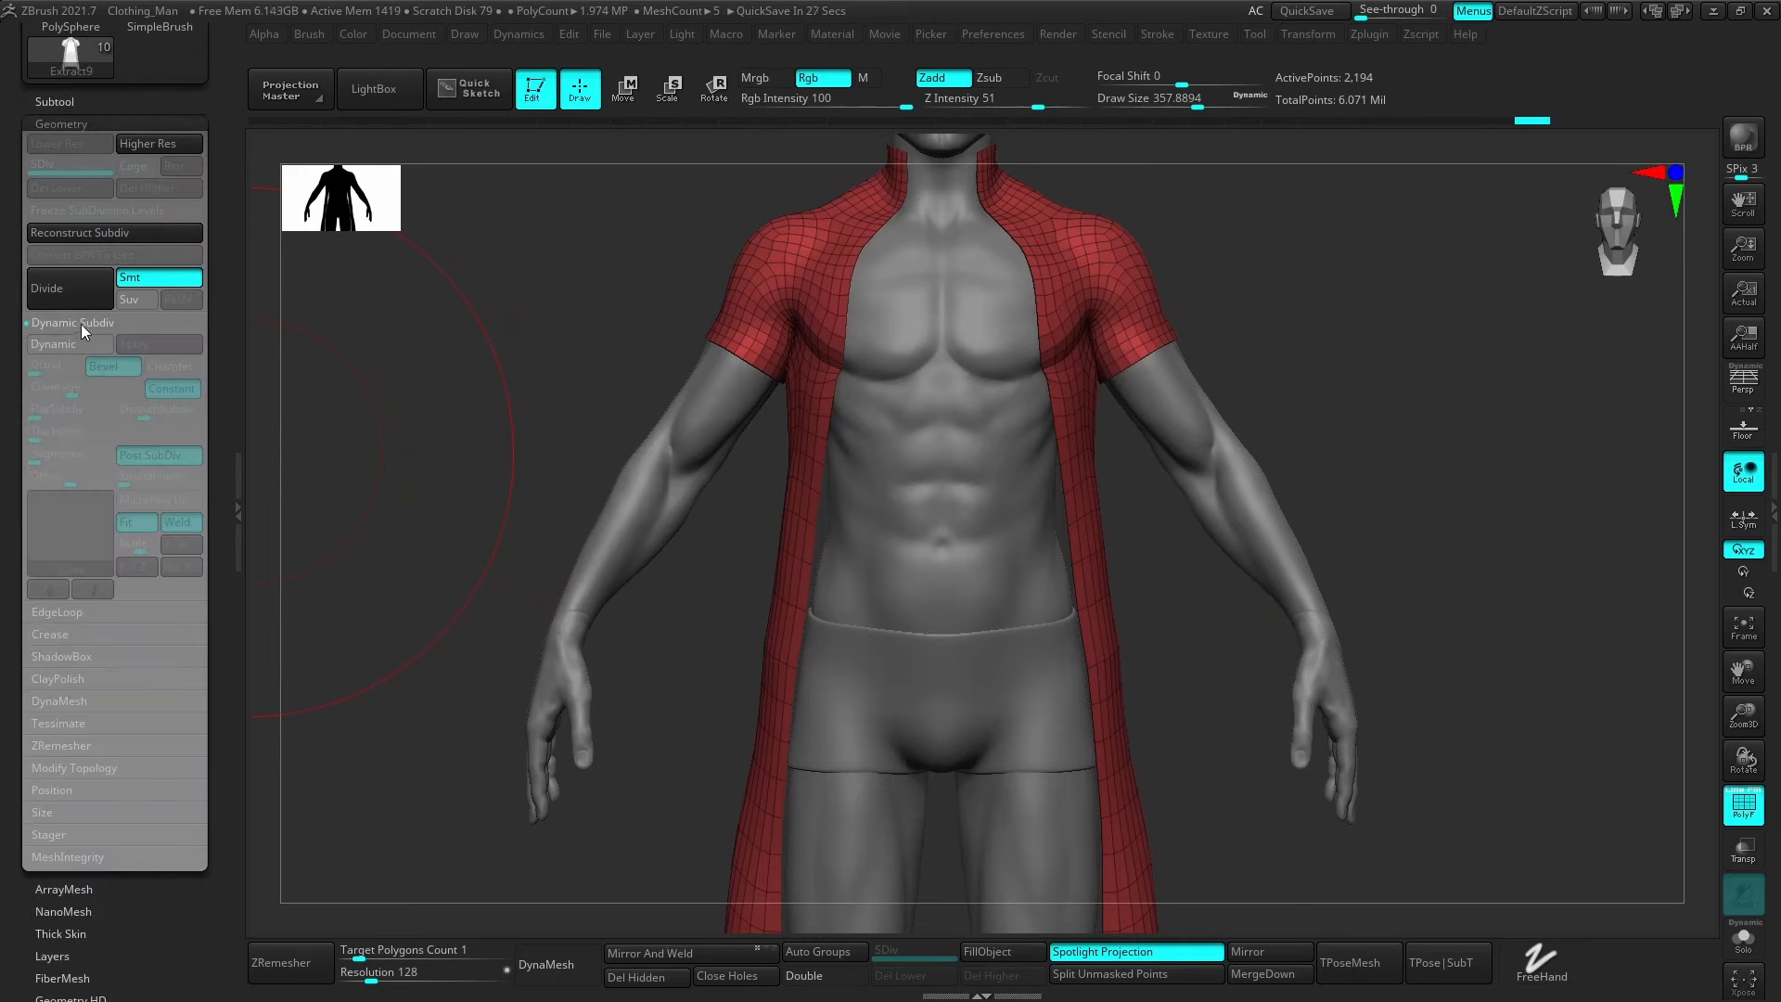
{"action": "left_click", "coordinate": [65, 345]}
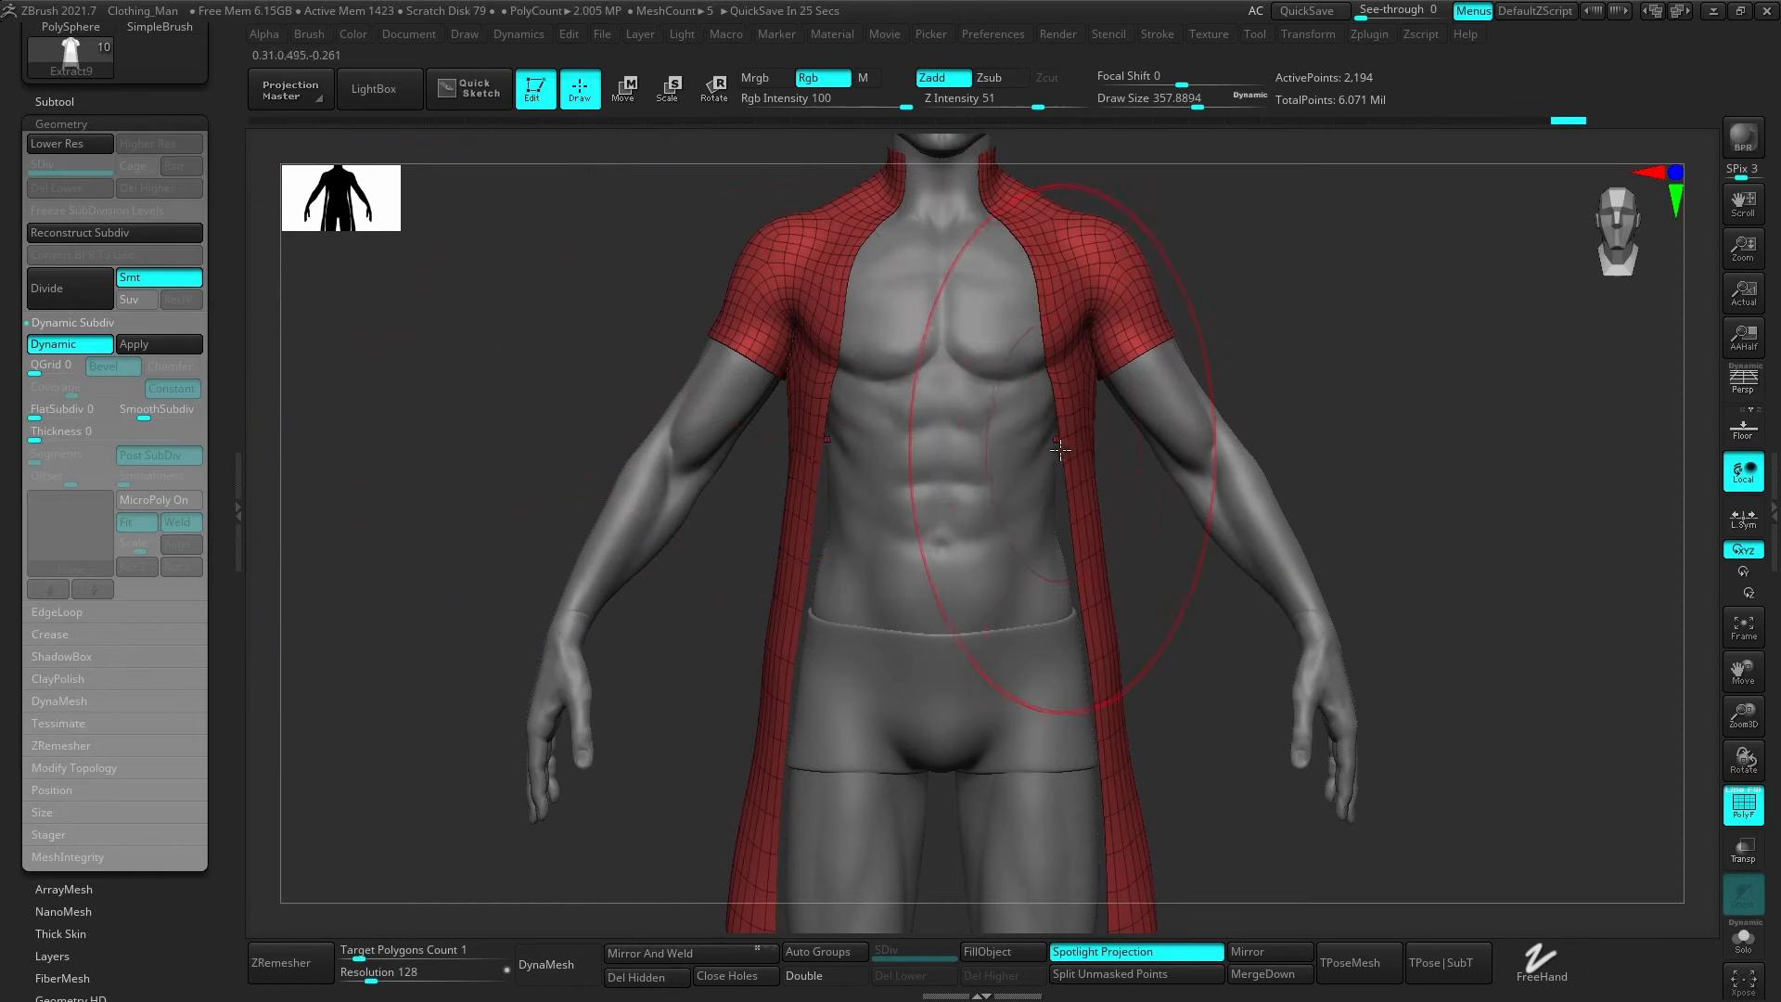
{"action": "left_click", "coordinate": [144, 409]}
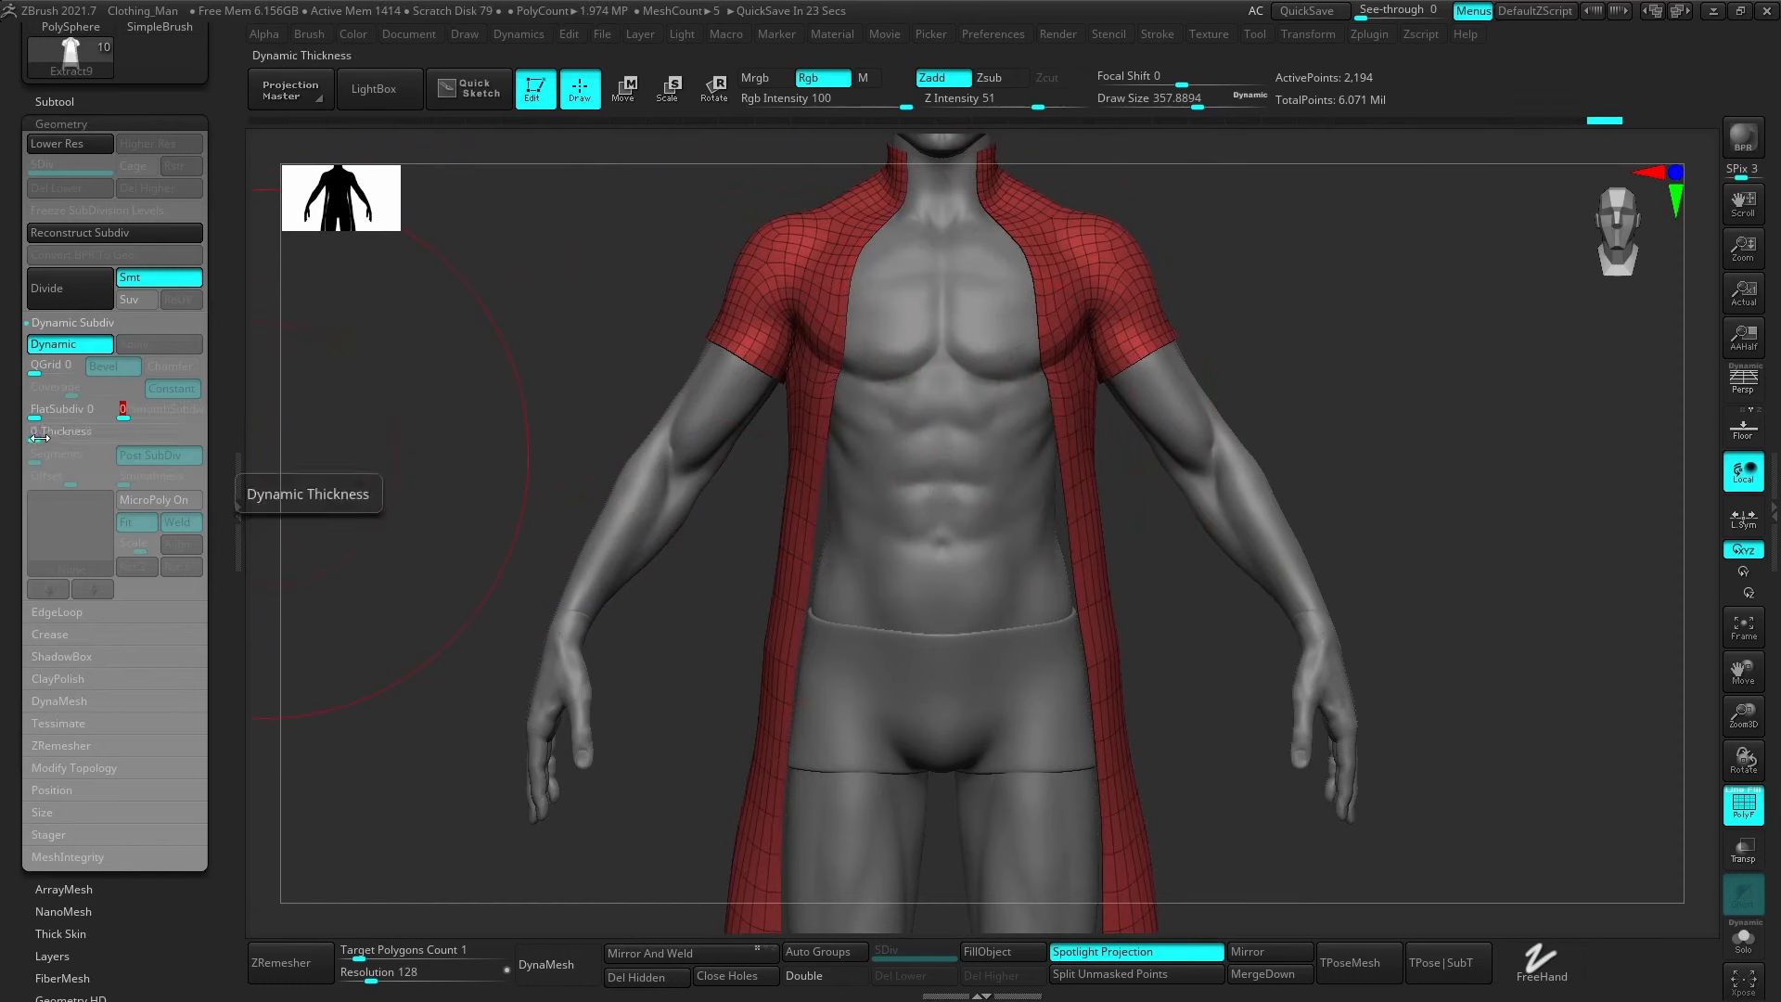
Set the coat's dynamic thickness to about 0.00373 and turn off the polyframe display.
{"action": "left_click_drag", "start_coordinate": [39, 438], "coordinate": [61, 437]}
{"action": "right_click_drag", "start_coordinate": [1084, 454], "coordinate": [1001, 501], "text": "ctrl"}
{"action": "left_click_drag", "start_coordinate": [67, 435], "coordinate": [129, 442]}
{"action": "right_click_drag", "start_coordinate": [1024, 441], "coordinate": [854, 459], "text": "alt"}
{"action": "key", "text": "shift+f"}
{"action": "right_click_drag", "start_coordinate": [1243, 478], "coordinate": [714, 457], "text": "ctrl"}
{"action": "key", "text": "shift+f"}
{"action": "mouse_move", "coordinate": [1048, 517]}
{"action": "right_mouse_down"}
{"action": "mouse_move", "coordinate": [1032, 528]}
{"action": "mouse_move", "coordinate": [1104, 584]}
{"action": "right_mouse_up"}
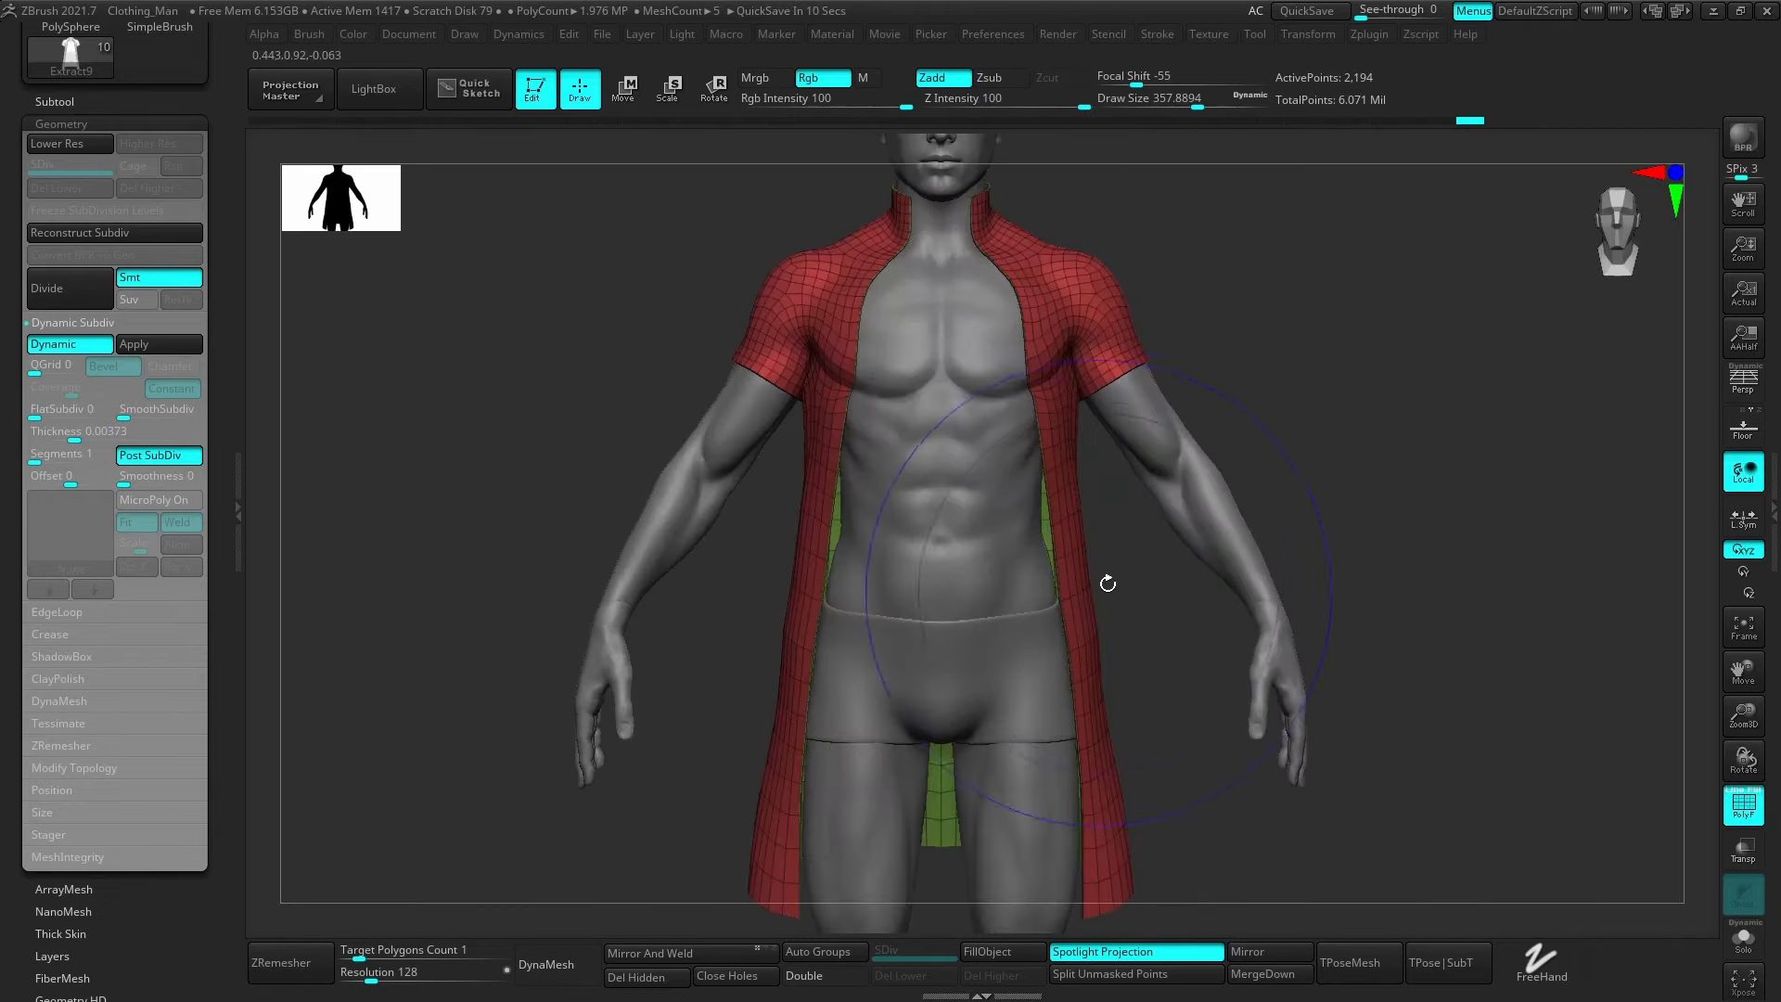
{"action": "key", "text": "shift+f"}
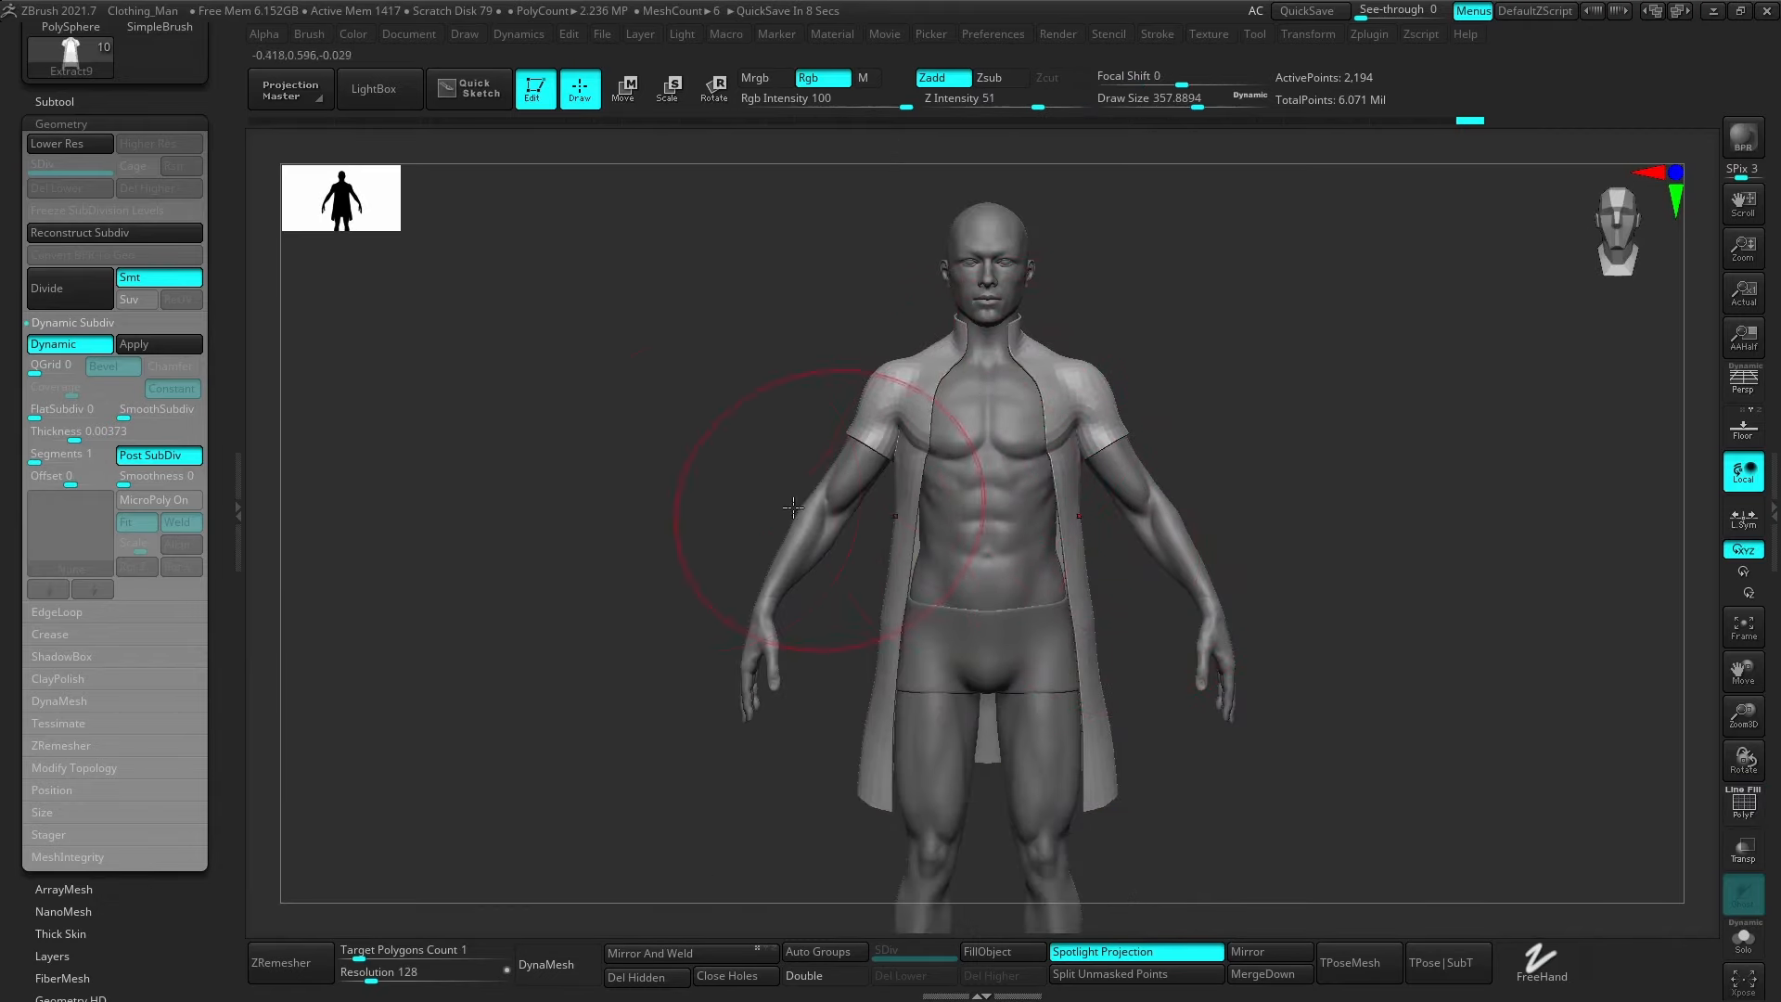
Switch Dynamic Subdiv off and on to compare the coat with and without thickness.
{"action": "left_click", "coordinate": [80, 342]}
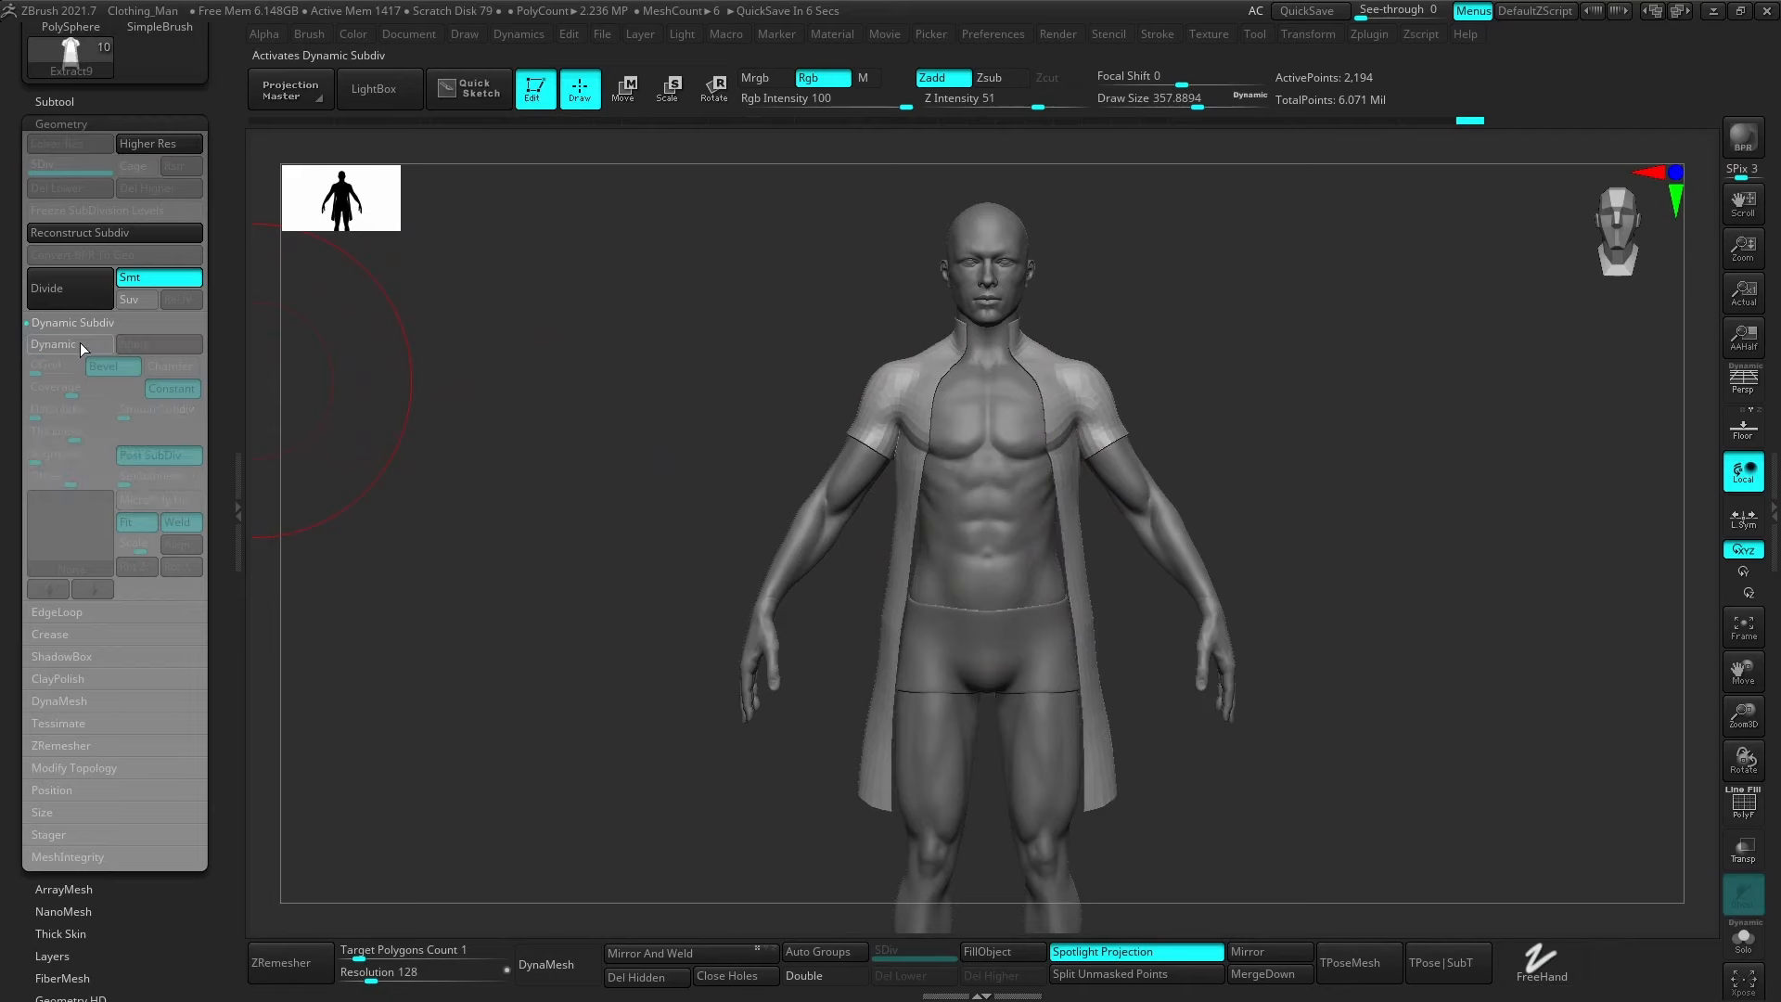
{"action": "left_click", "coordinate": [76, 345]}
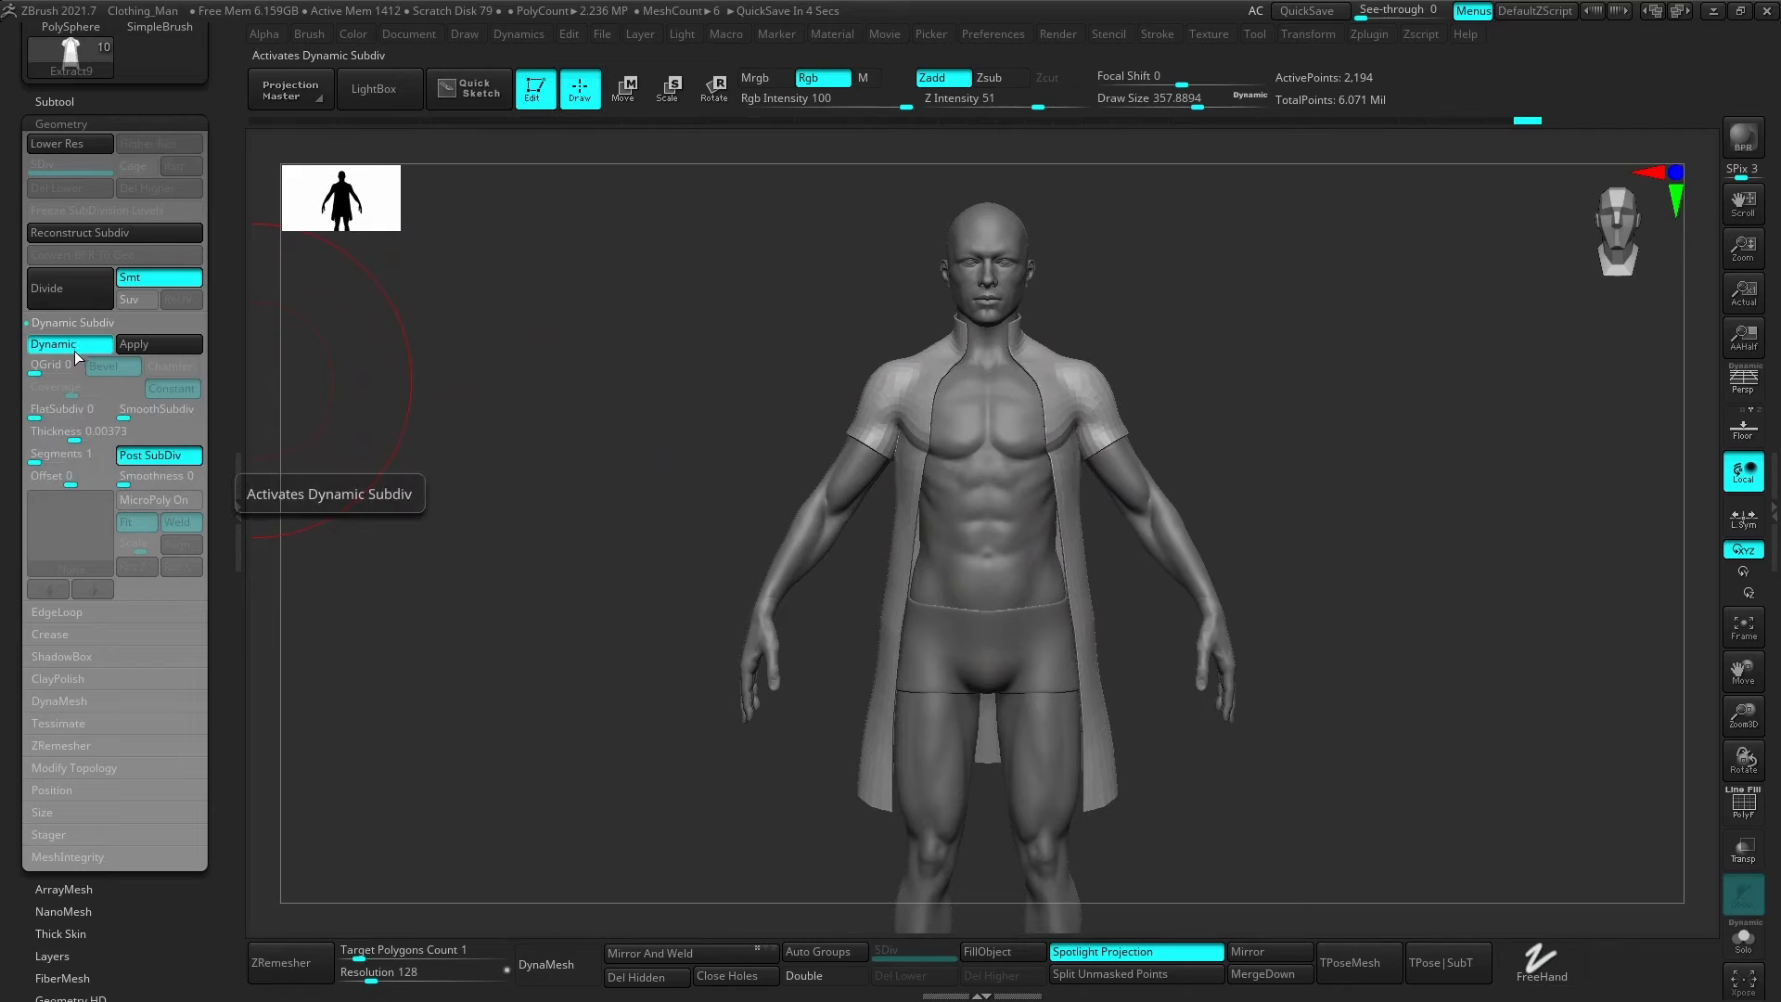
{"action": "left_click", "coordinate": [74, 347]}
{"action": "left_click", "coordinate": [73, 346]}
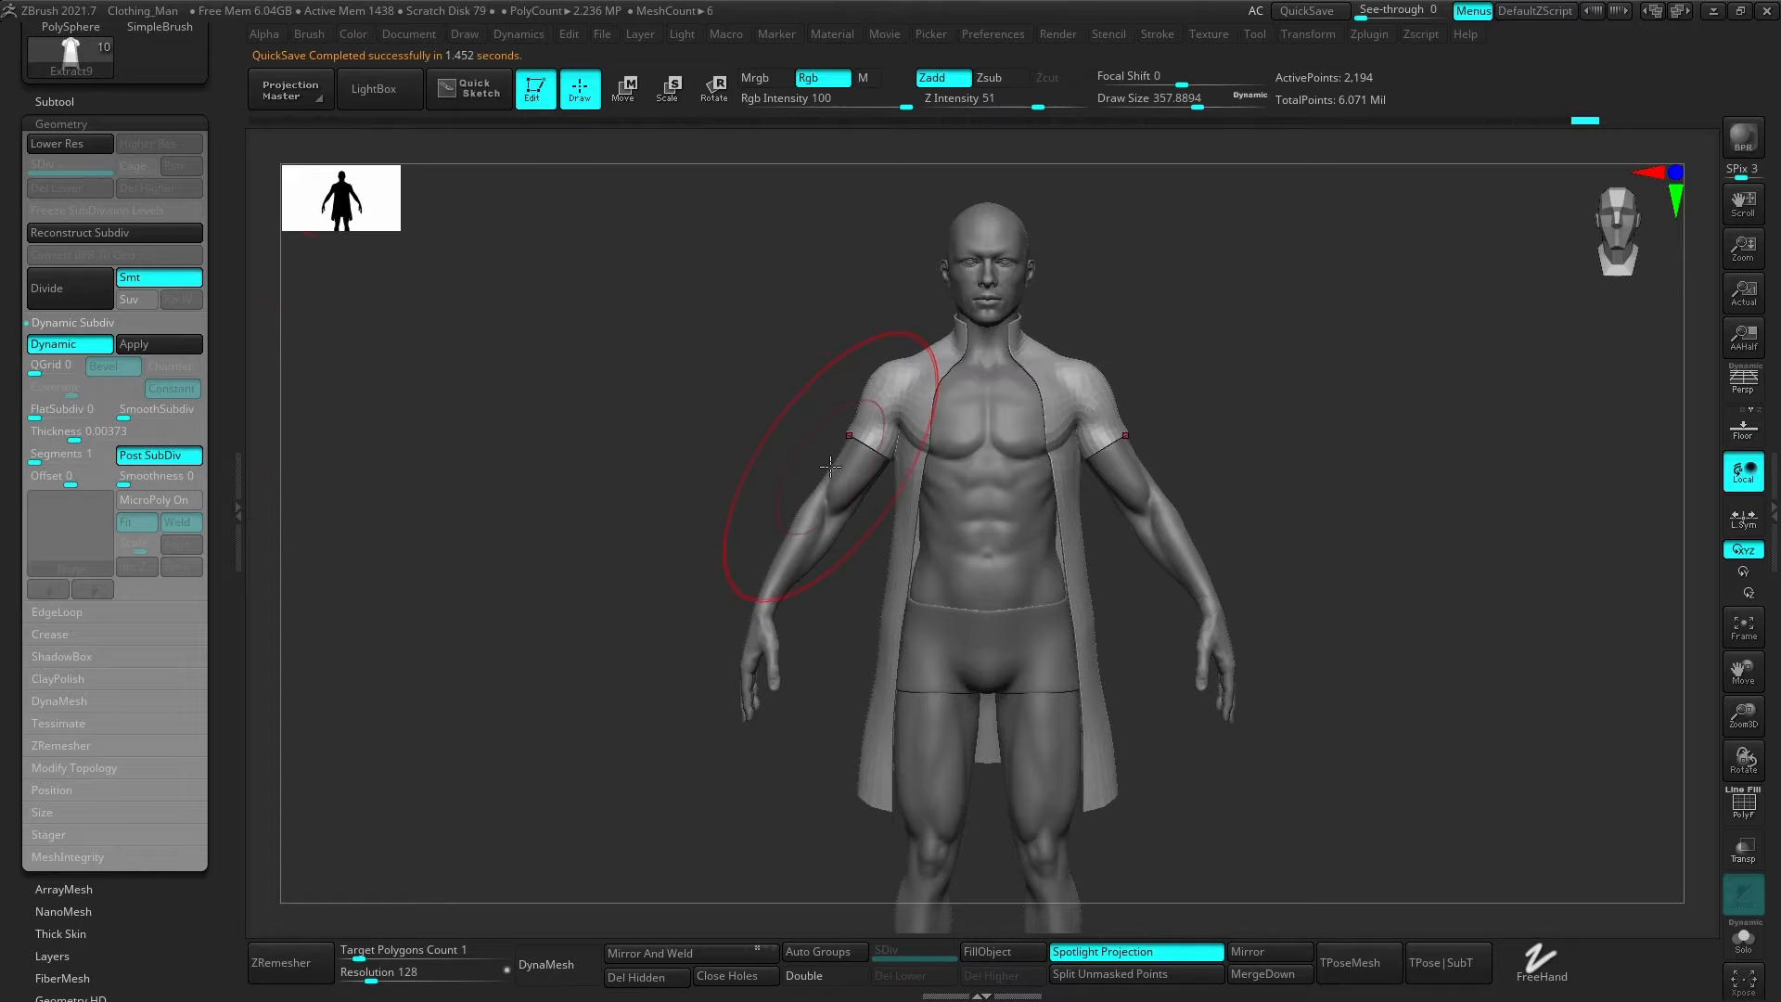
Pull the coat's back outward over the buttocks with the Move brush, enlarging the draw size to about 268.
{"action": "mouse_move", "coordinate": [1197, 456]}
{"action": "left_mouse_down"}
{"action": "mouse_move", "coordinate": [1026, 636]}
{"action": "mouse_move", "coordinate": [1026, 588]}
{"action": "left_mouse_up"}
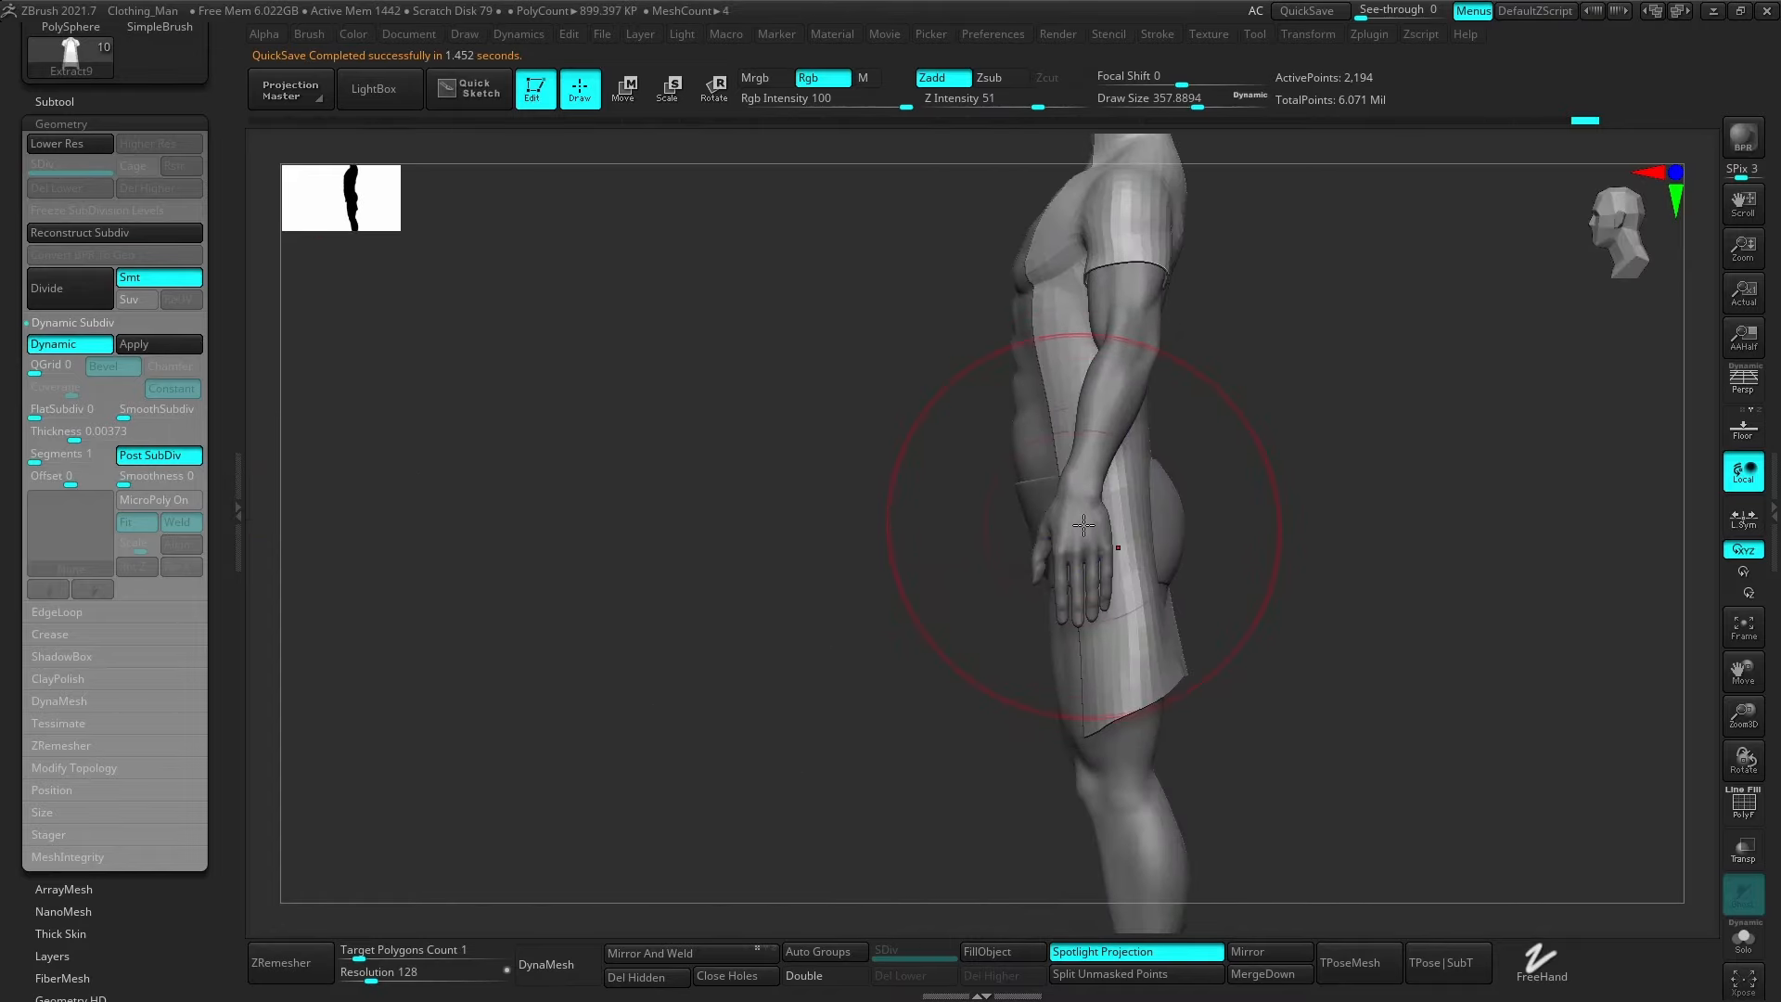
{"action": "key", "text": "b"}
{"action": "key", "text": "m"}
{"action": "key", "text": "v"}
{"action": "left_click_drag", "start_coordinate": [1193, 524], "coordinate": [1093, 512]}
{"action": "key", "text": "s"}
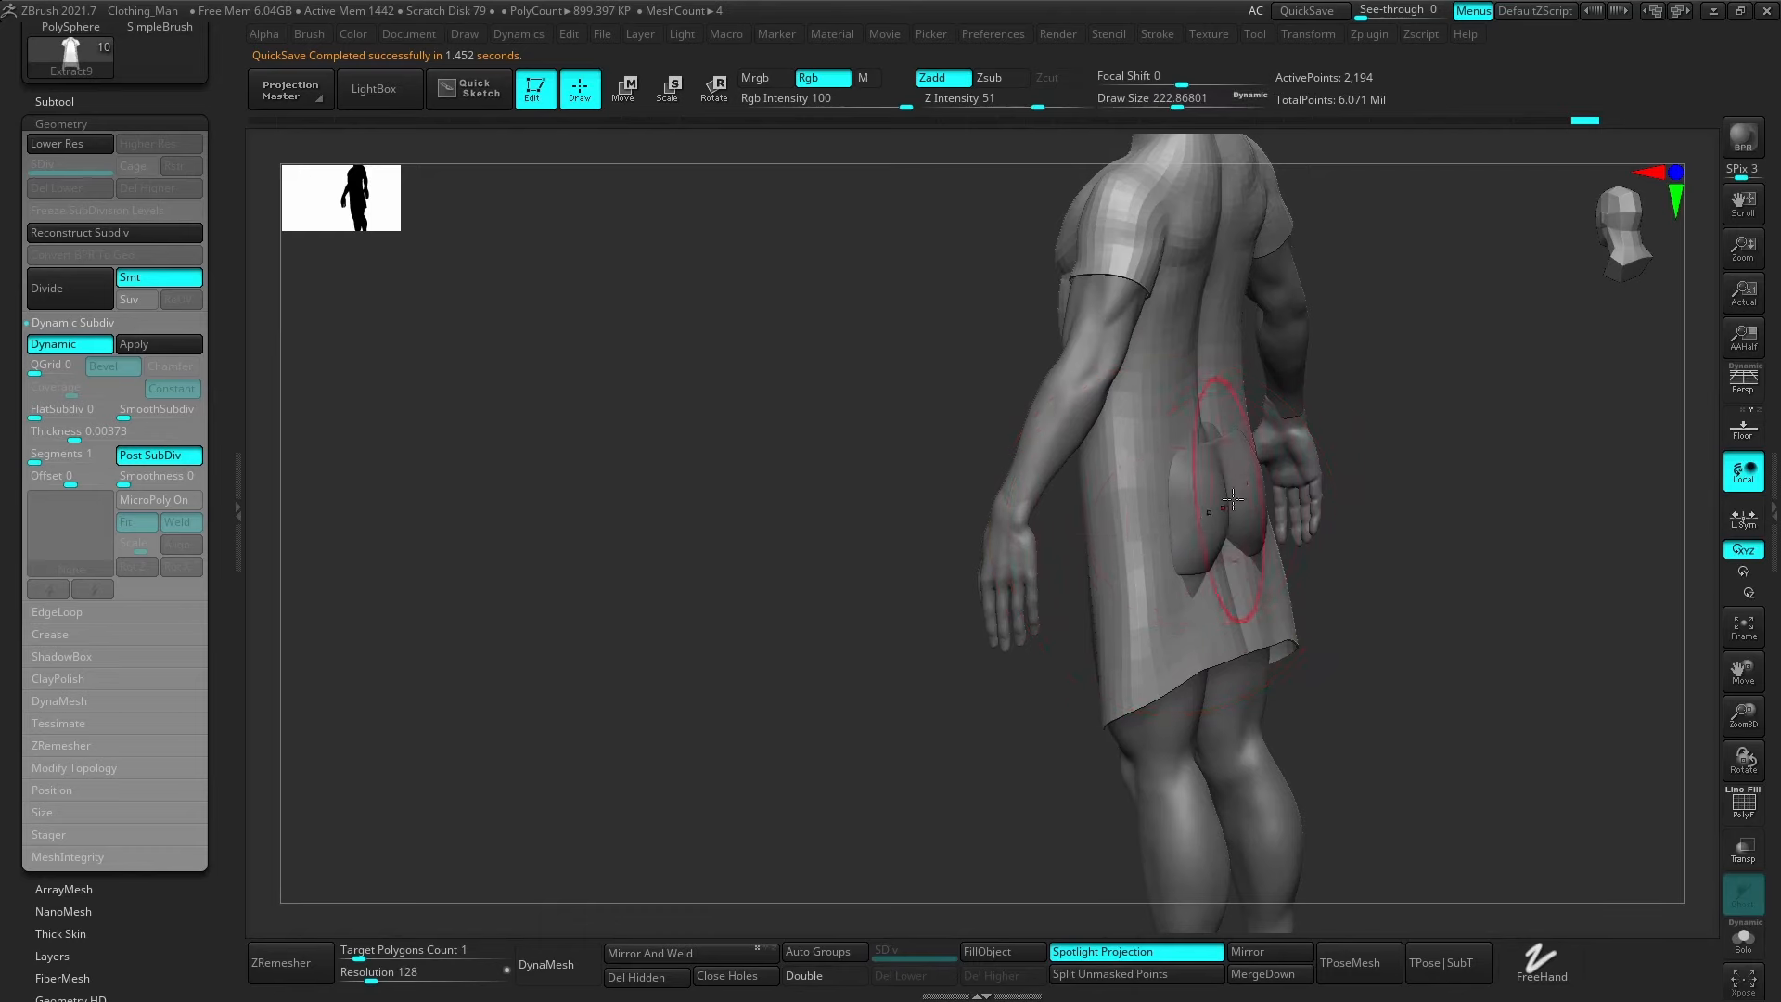
{"action": "left_click", "coordinate": [1208, 509]}
{"action": "left_click_drag", "start_coordinate": [1207, 509], "coordinate": [1229, 503]}
{"action": "mouse_move", "coordinate": [1214, 508]}
{"action": "right_mouse_down"}
{"action": "mouse_move", "coordinate": [1233, 516]}
{"action": "mouse_move", "coordinate": [1232, 624]}
{"action": "right_mouse_up"}
{"action": "key", "text": "s"}
{"action": "left_click", "coordinate": [1235, 542]}
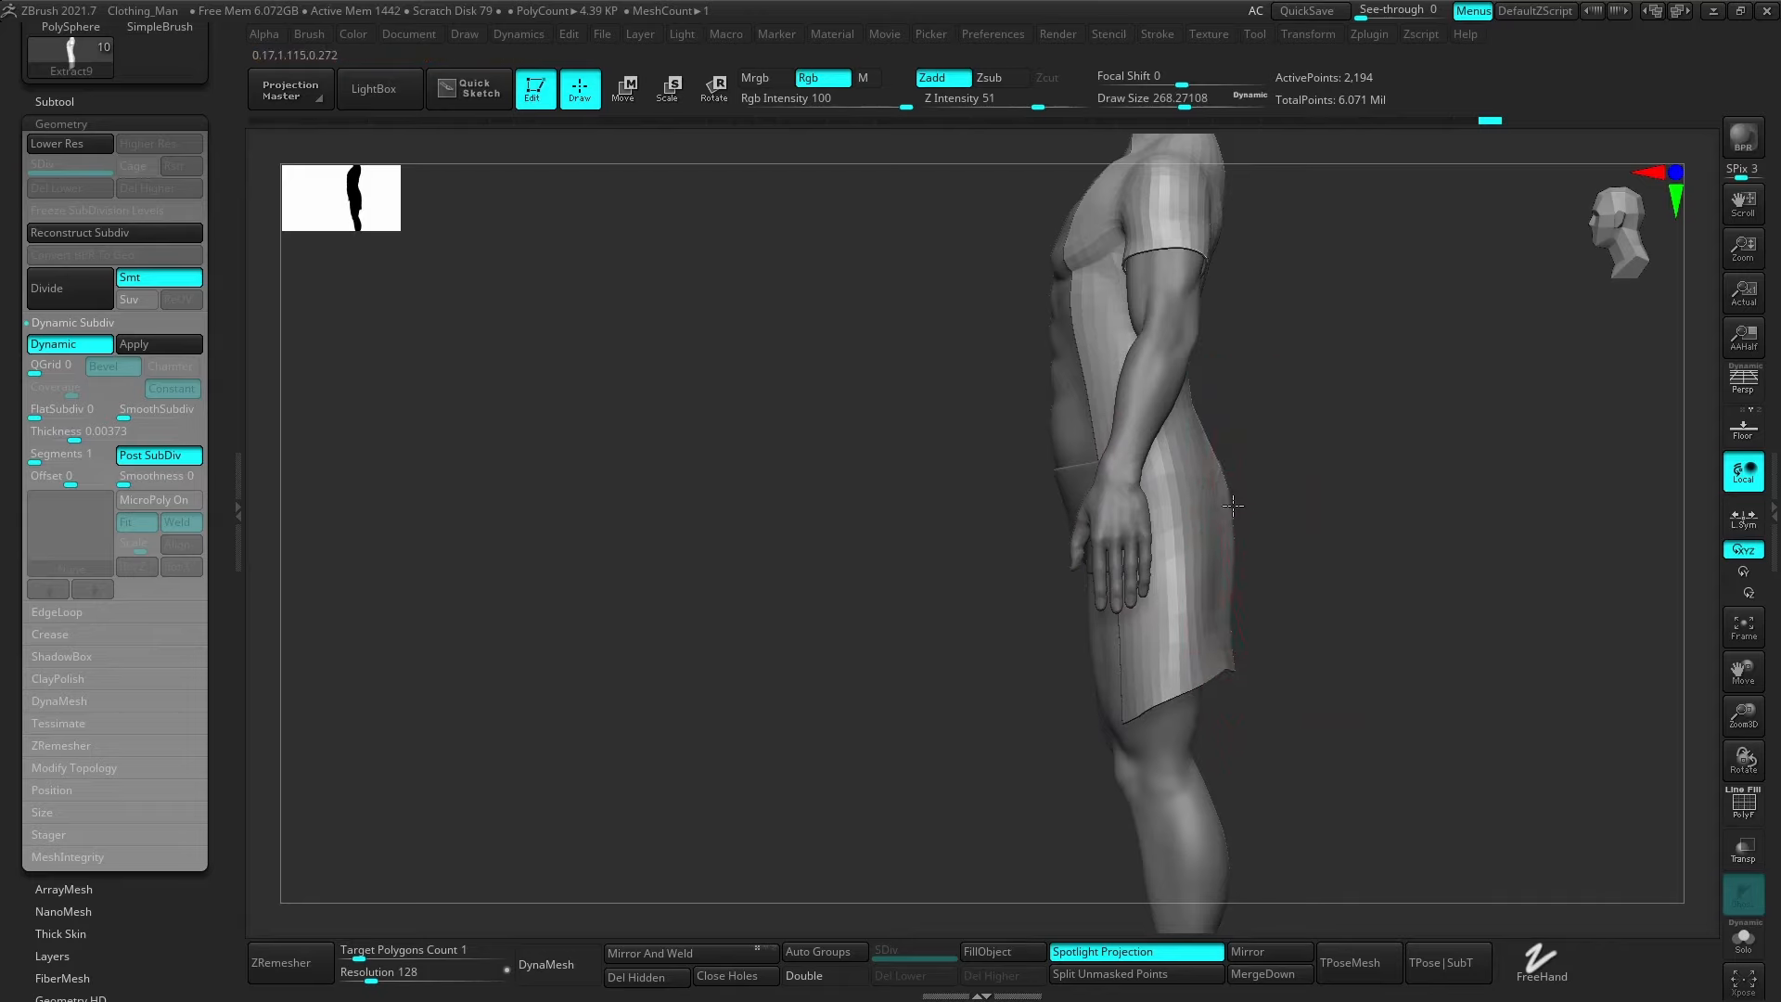
Pull the coat's back hem down with the Move brush and reduce the brush size slightly.
{"action": "right_click_drag", "start_coordinate": [1167, 670], "coordinate": [1272, 775]}
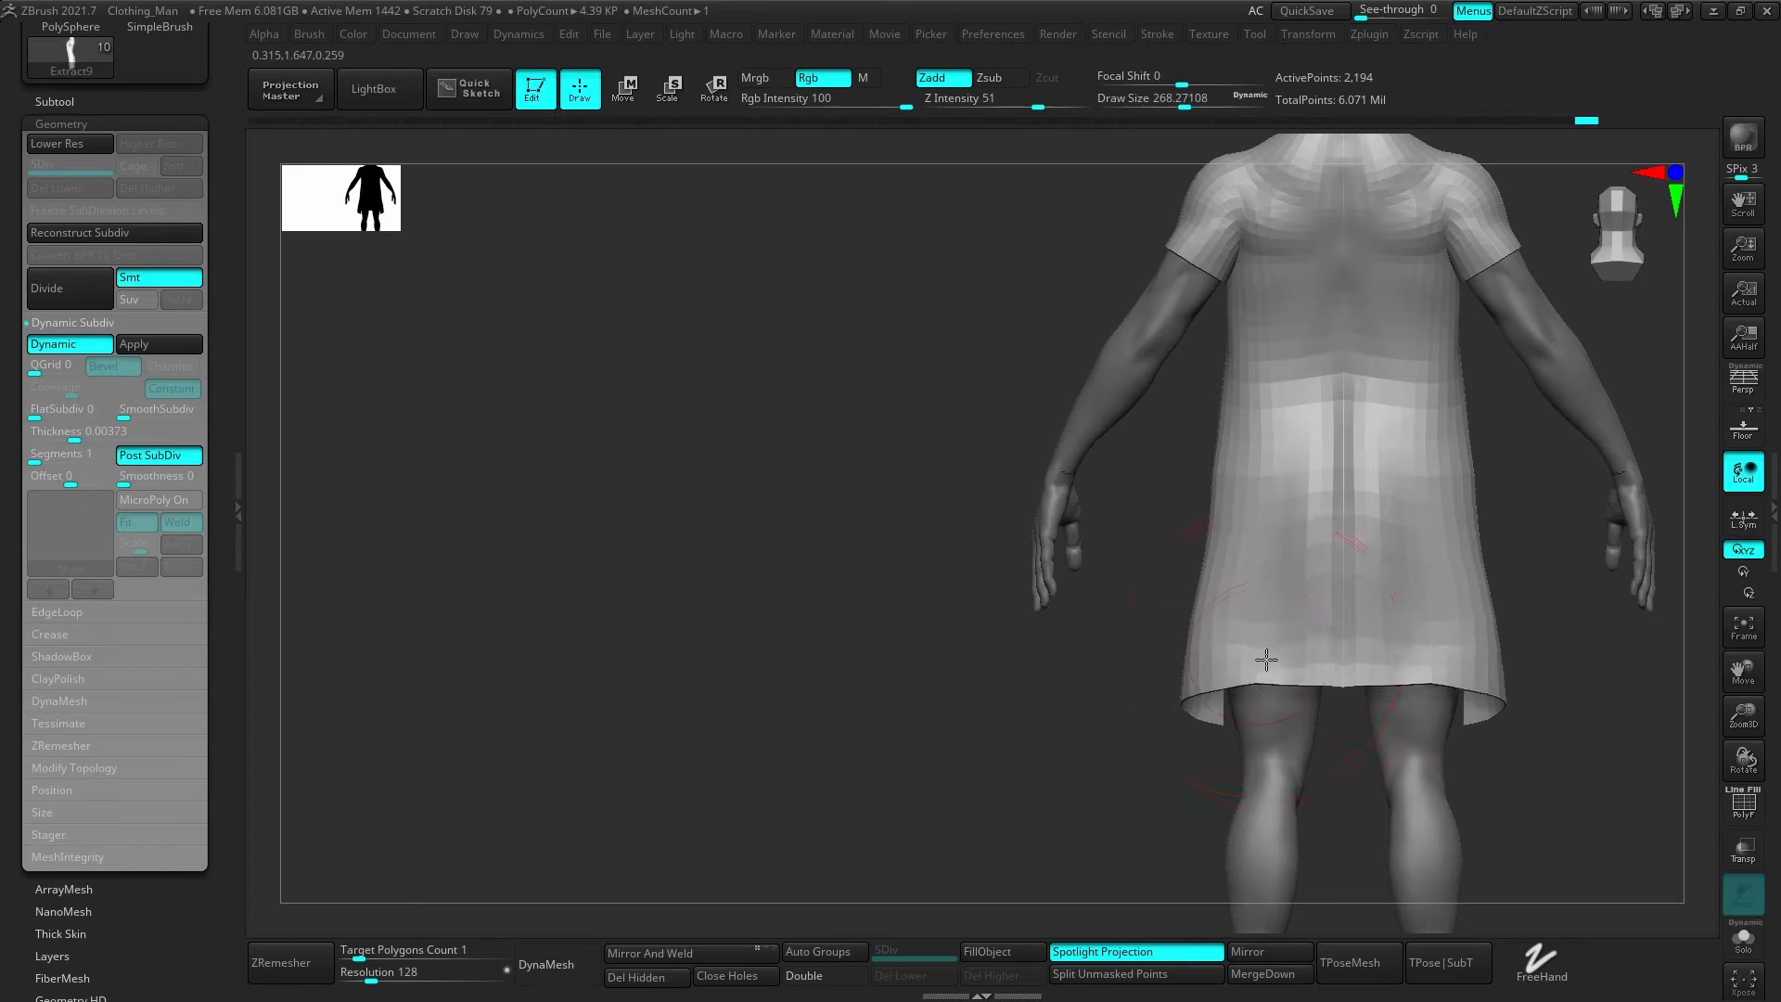
{"action": "mouse_move", "coordinate": [1266, 660]}
{"action": "left_mouse_down"}
{"action": "mouse_move", "coordinate": [1233, 664]}
{"action": "mouse_move", "coordinate": [1253, 688]}
{"action": "left_mouse_up"}
{"action": "key", "text": "["}
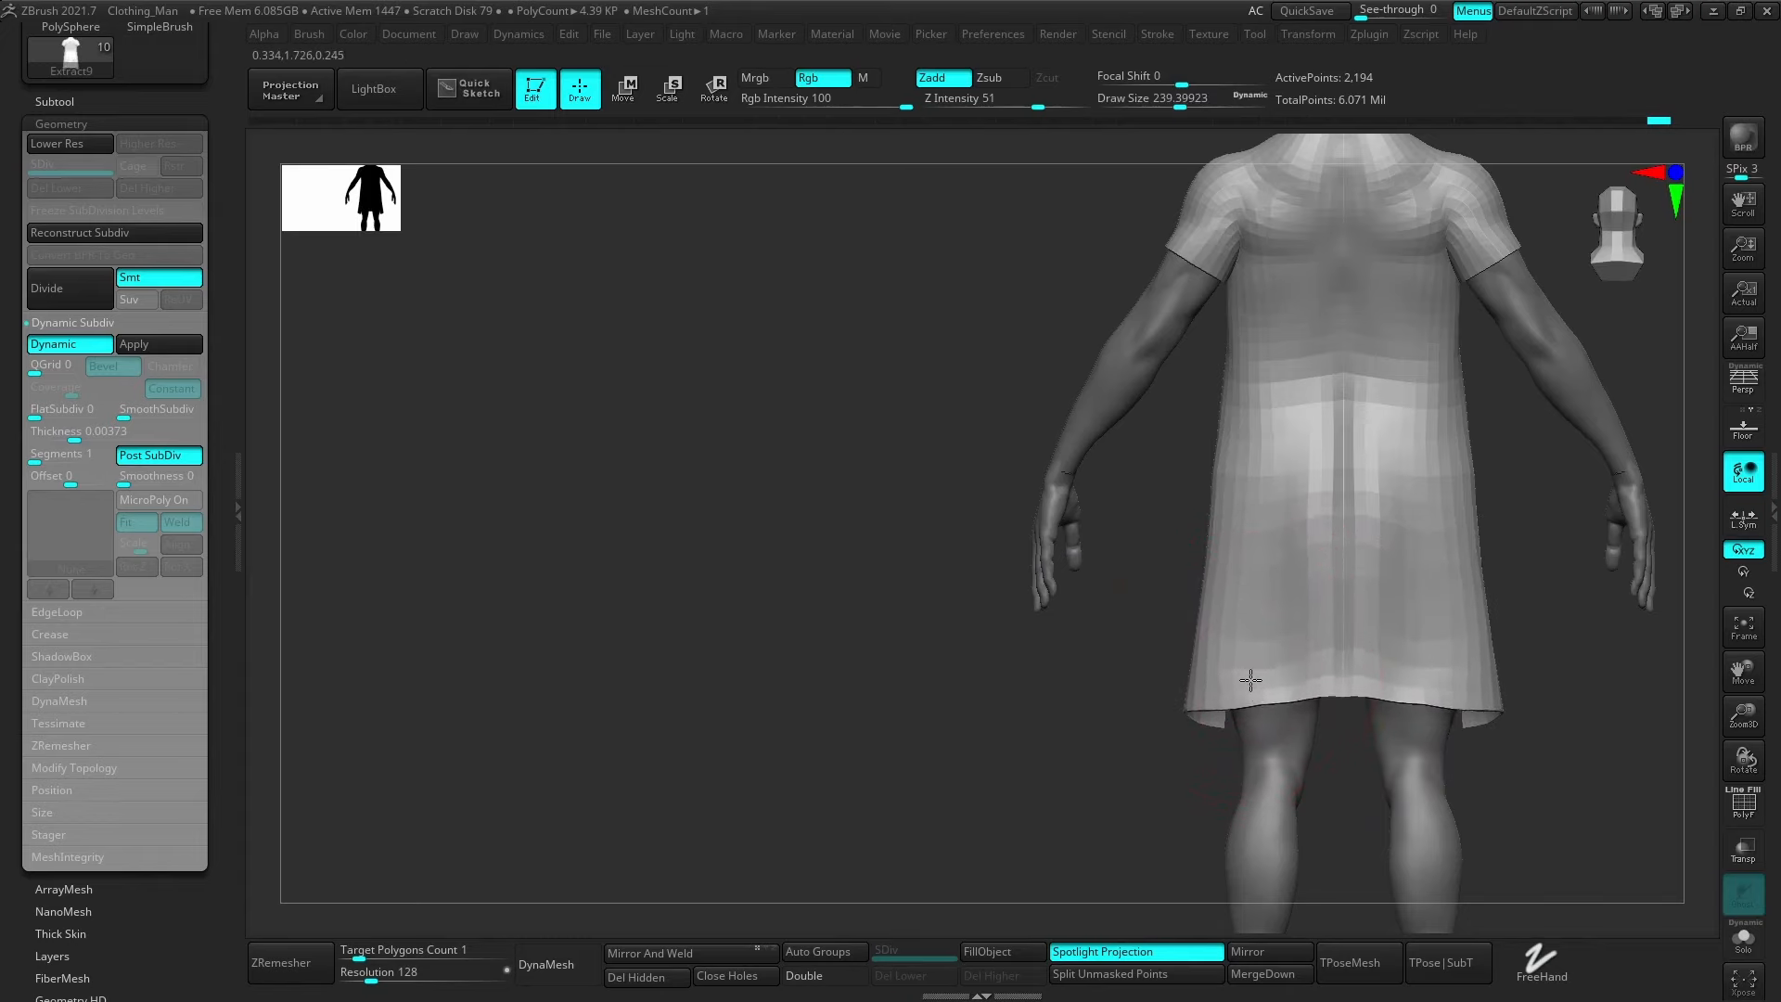
{"action": "right_click_drag", "start_coordinate": [1287, 619], "coordinate": [1265, 743], "text": "alt"}
Smooth the uneven geometry on the coat's back from the shoulder blades down to the seat.
{"action": "mouse_move", "coordinate": [1314, 450]}
{"action": "left_mouse_down", "text": "shift"}
{"action": "mouse_move", "coordinate": [1304, 685]}
{"action": "mouse_move", "coordinate": [1300, 576]}
{"action": "left_mouse_up", "text": "shift"}
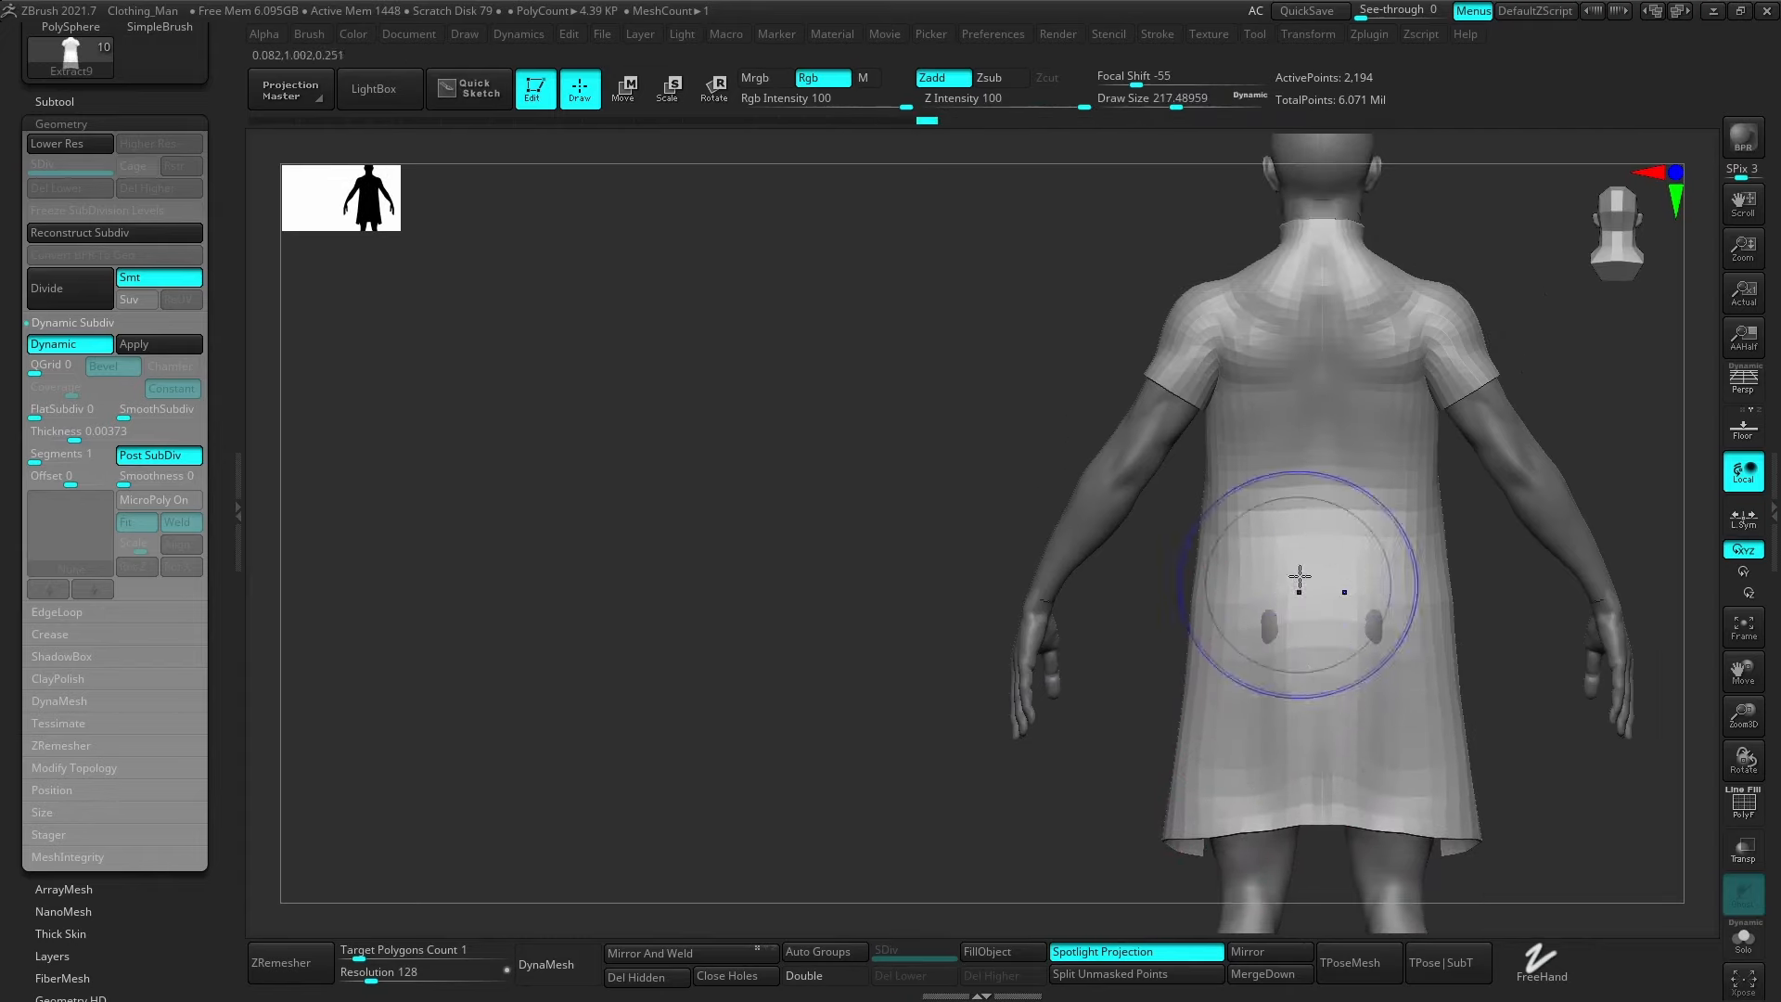
{"action": "right_click_drag", "start_coordinate": [1299, 577], "coordinate": [1325, 661]}
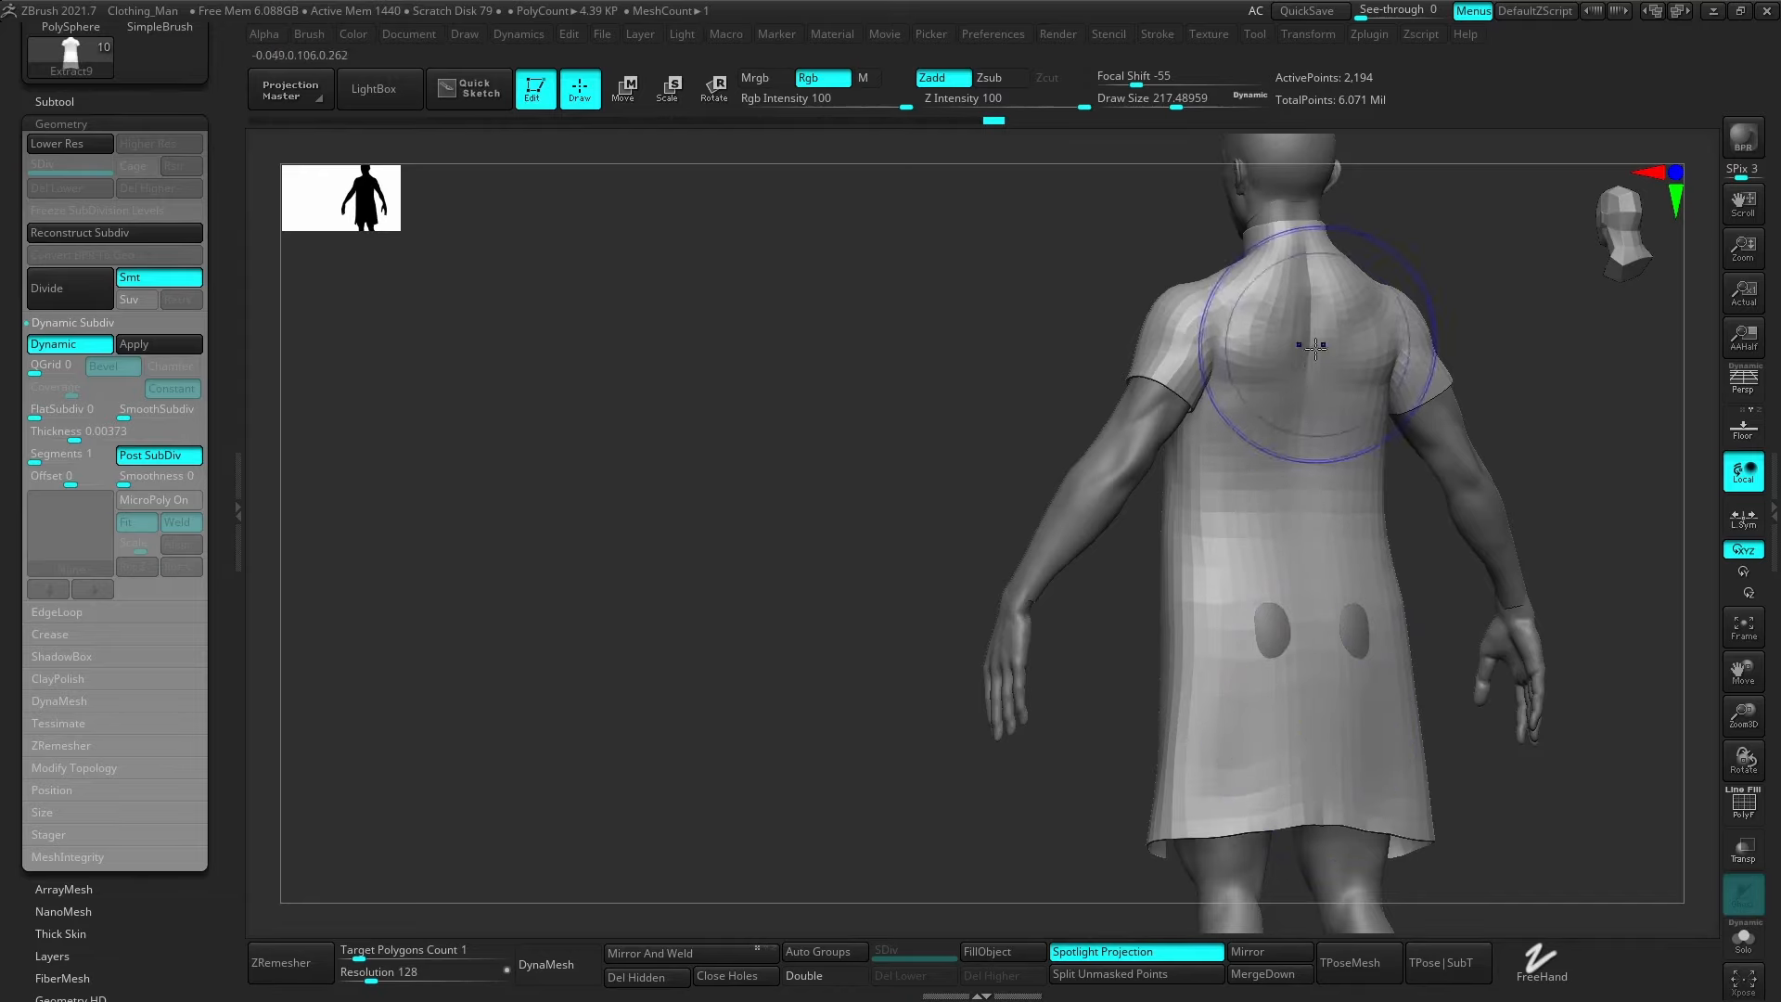
{"action": "left_click_drag", "start_coordinate": [1315, 348], "coordinate": [1321, 631], "text": "shift"}
{"action": "right_click_drag", "start_coordinate": [1320, 631], "coordinate": [1382, 626]}
Push the coat's seat area outward with the Move brush at a draw size of about 274 to cover the protruding buttocks.
{"action": "key", "text": "b"}
{"action": "key", "text": "m"}
{"action": "key", "text": "v"}
{"action": "mouse_move", "coordinate": [1352, 524]}
{"action": "right_mouse_down"}
{"action": "mouse_move", "coordinate": [1329, 540]}
{"action": "mouse_move", "coordinate": [1318, 524]}
{"action": "right_mouse_up"}
{"action": "key", "text": "s"}
{"action": "left_click_drag", "start_coordinate": [1295, 491], "coordinate": [1299, 491]}
{"action": "right_click_drag", "start_coordinate": [1292, 513], "coordinate": [1336, 454]}
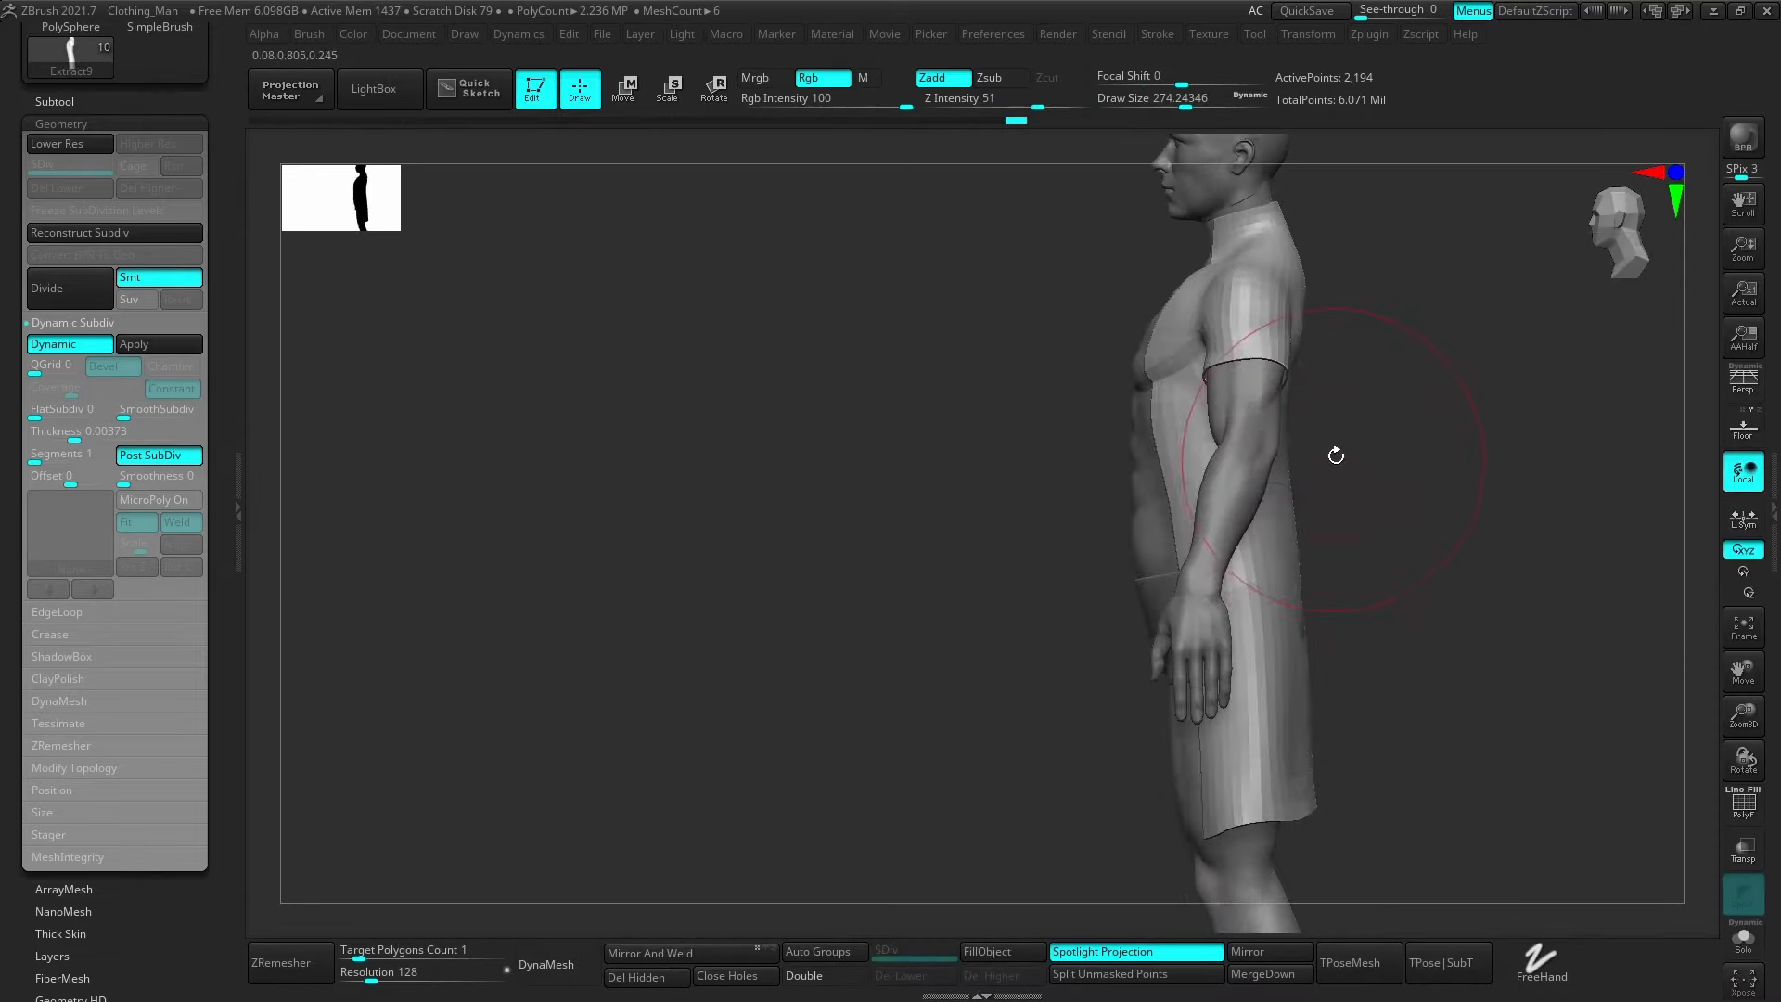
Reduce the brush size and smooth the coat's front opening edge just below the chest muscle.
{"action": "mouse_move", "coordinate": [1308, 339]}
{"action": "right_mouse_down"}
{"action": "mouse_move", "coordinate": [1261, 594]}
{"action": "mouse_move", "coordinate": [1336, 631]}
{"action": "mouse_move", "coordinate": [1431, 534]}
{"action": "right_mouse_up"}
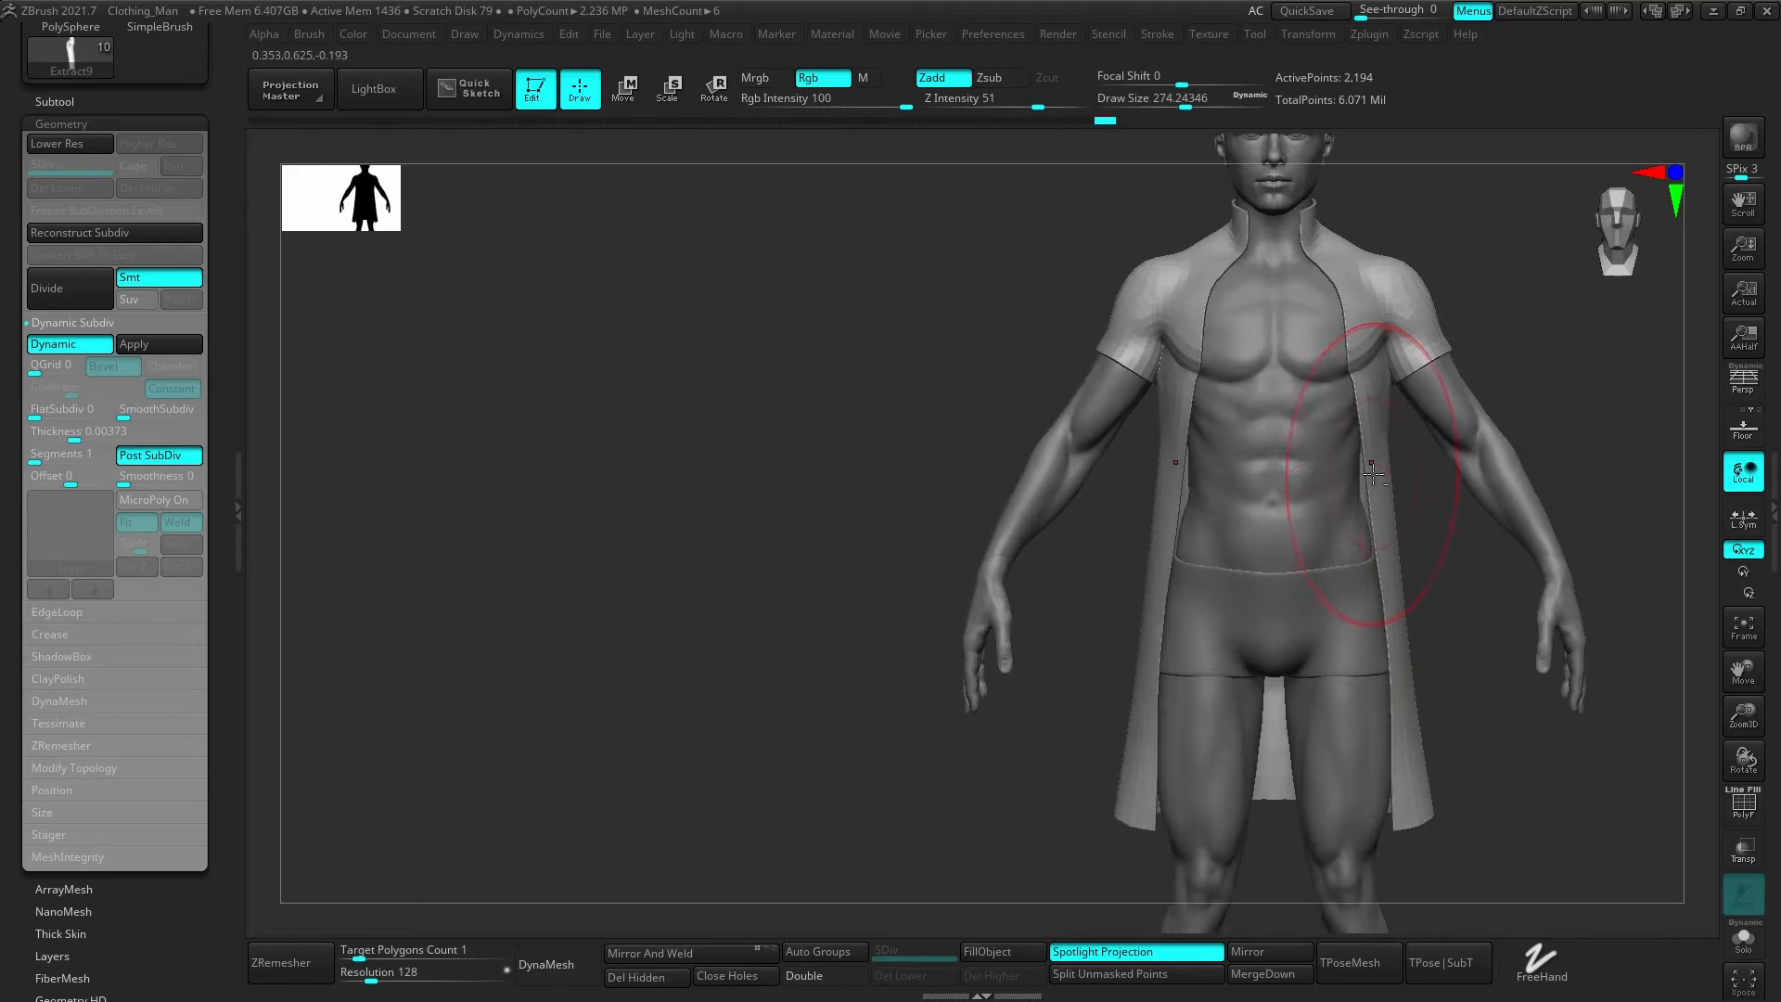
{"action": "right_click_drag", "start_coordinate": [1310, 475], "coordinate": [1273, 646], "text": "alt"}
{"action": "key", "text": "s"}
{"action": "left_click_drag", "start_coordinate": [1344, 540], "coordinate": [1311, 540]}
{"action": "mouse_move", "coordinate": [1406, 558]}
{"action": "right_mouse_down", "text": "alt"}
{"action": "mouse_move", "coordinate": [1426, 577]}
{"action": "mouse_move", "coordinate": [1391, 640]}
{"action": "mouse_move", "coordinate": [1322, 542]}
{"action": "right_mouse_up", "text": "alt"}
{"action": "key", "text": "s"}
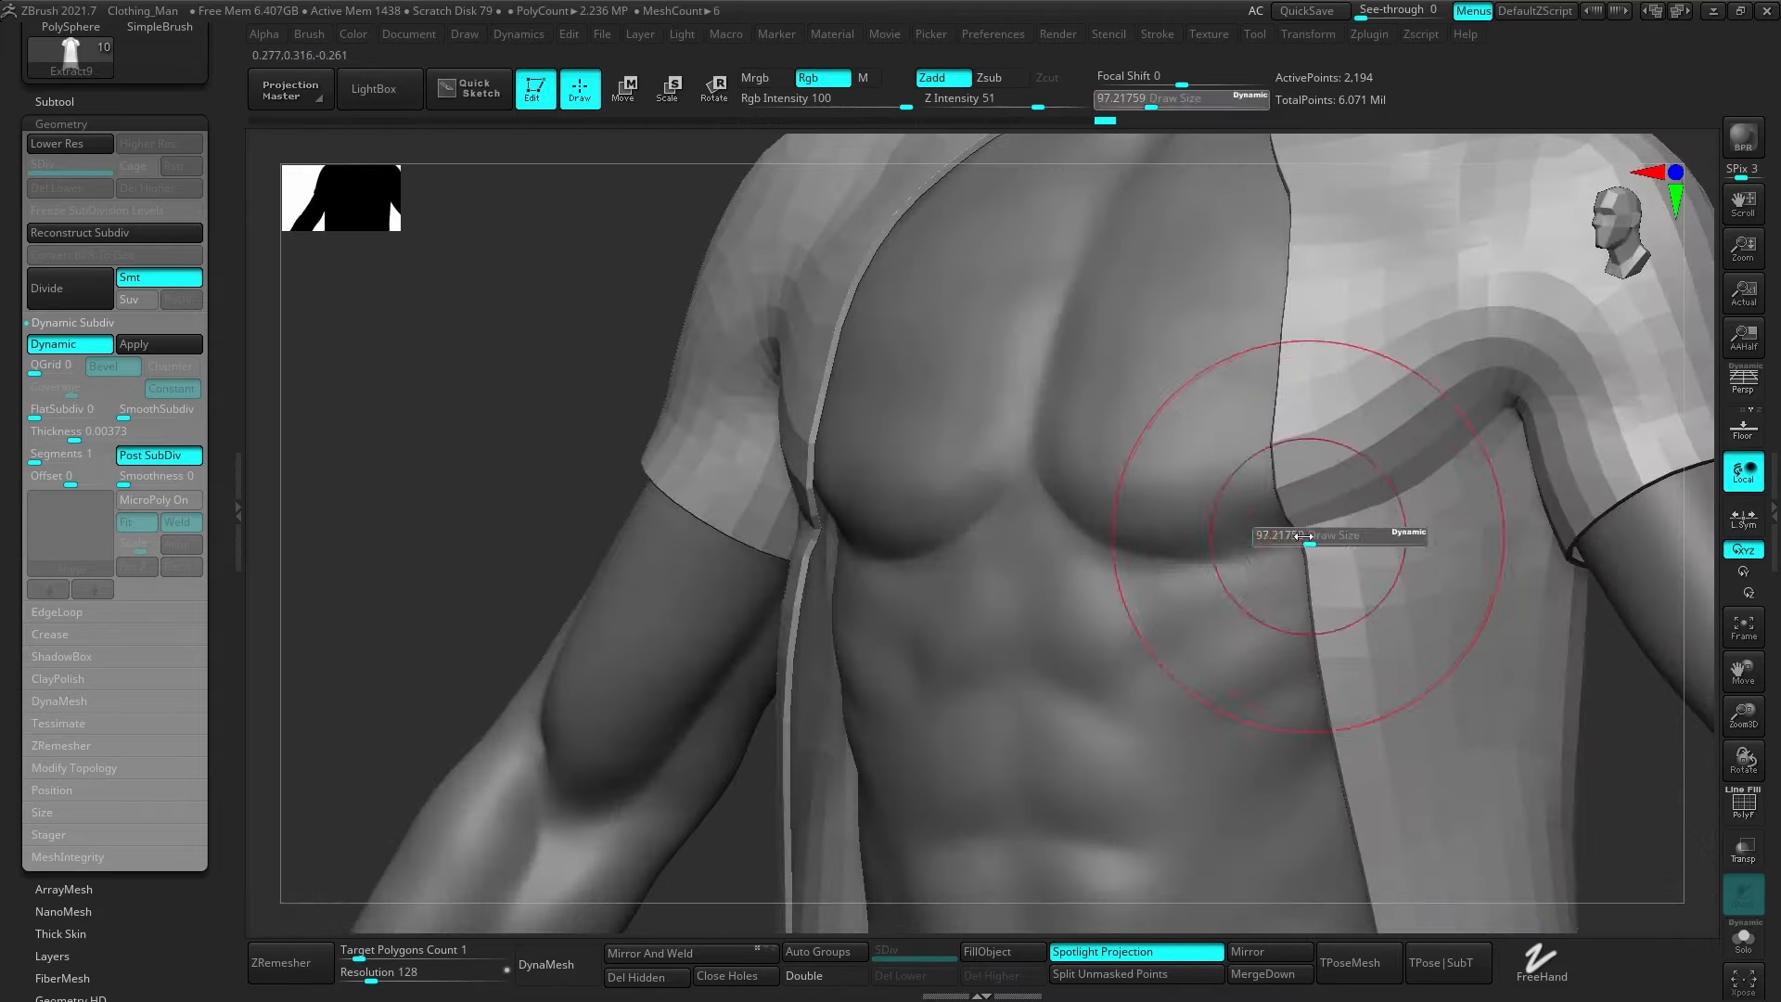
{"action": "left_click_drag", "start_coordinate": [1312, 534], "coordinate": [1284, 534]}
{"action": "mouse_move", "coordinate": [1322, 552]}
{"action": "right_mouse_down"}
{"action": "mouse_move", "coordinate": [1276, 543]}
{"action": "mouse_move", "coordinate": [1363, 537]}
{"action": "mouse_move", "coordinate": [1343, 534]}
{"action": "right_mouse_up"}
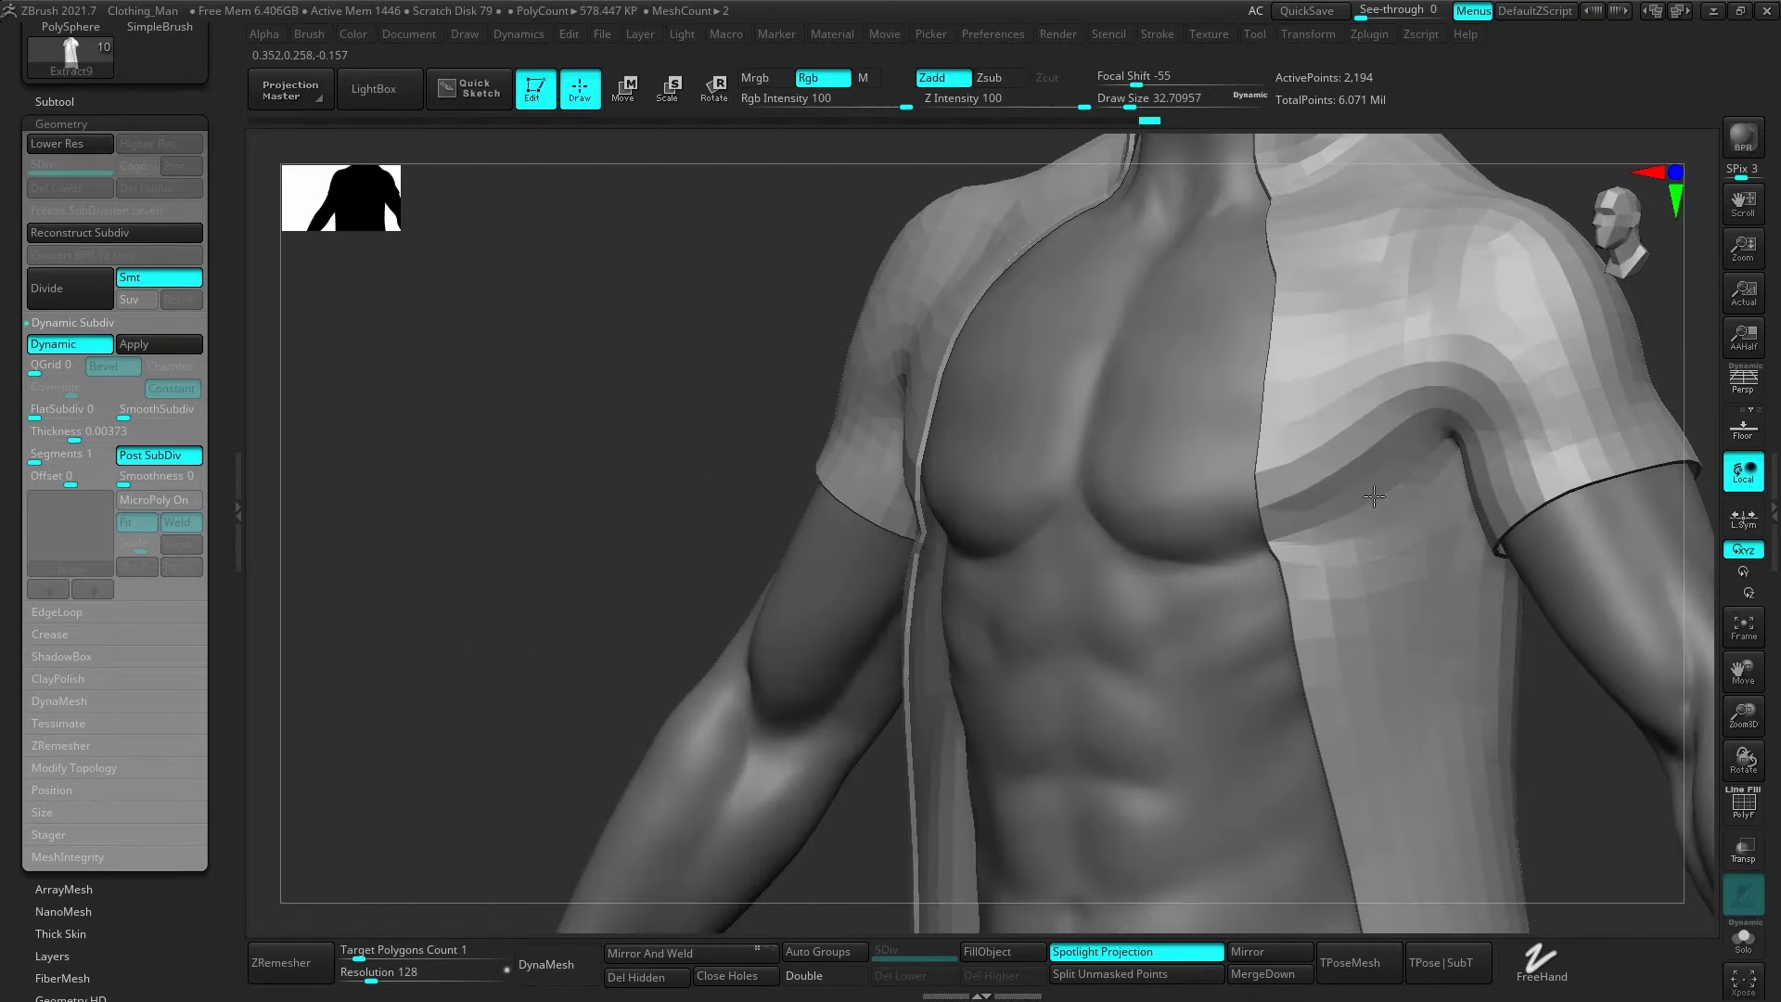
{"action": "right_click_drag", "start_coordinate": [1381, 602], "coordinate": [1292, 615]}
{"action": "left_click_drag", "start_coordinate": [1288, 532], "coordinate": [1289, 516], "text": "shift"}
{"action": "mouse_move", "coordinate": [1289, 530]}
{"action": "right_mouse_down"}
{"action": "mouse_move", "coordinate": [1339, 534]}
{"action": "mouse_move", "coordinate": [1310, 554]}
{"action": "right_mouse_up"}
Reshape the coat's front opening edge from the chest up to the collar base with a small Move brush.
{"action": "key", "text": "s"}
{"action": "key", "text": "s"}
{"action": "left_click_drag", "start_coordinate": [1282, 540], "coordinate": [1298, 533]}
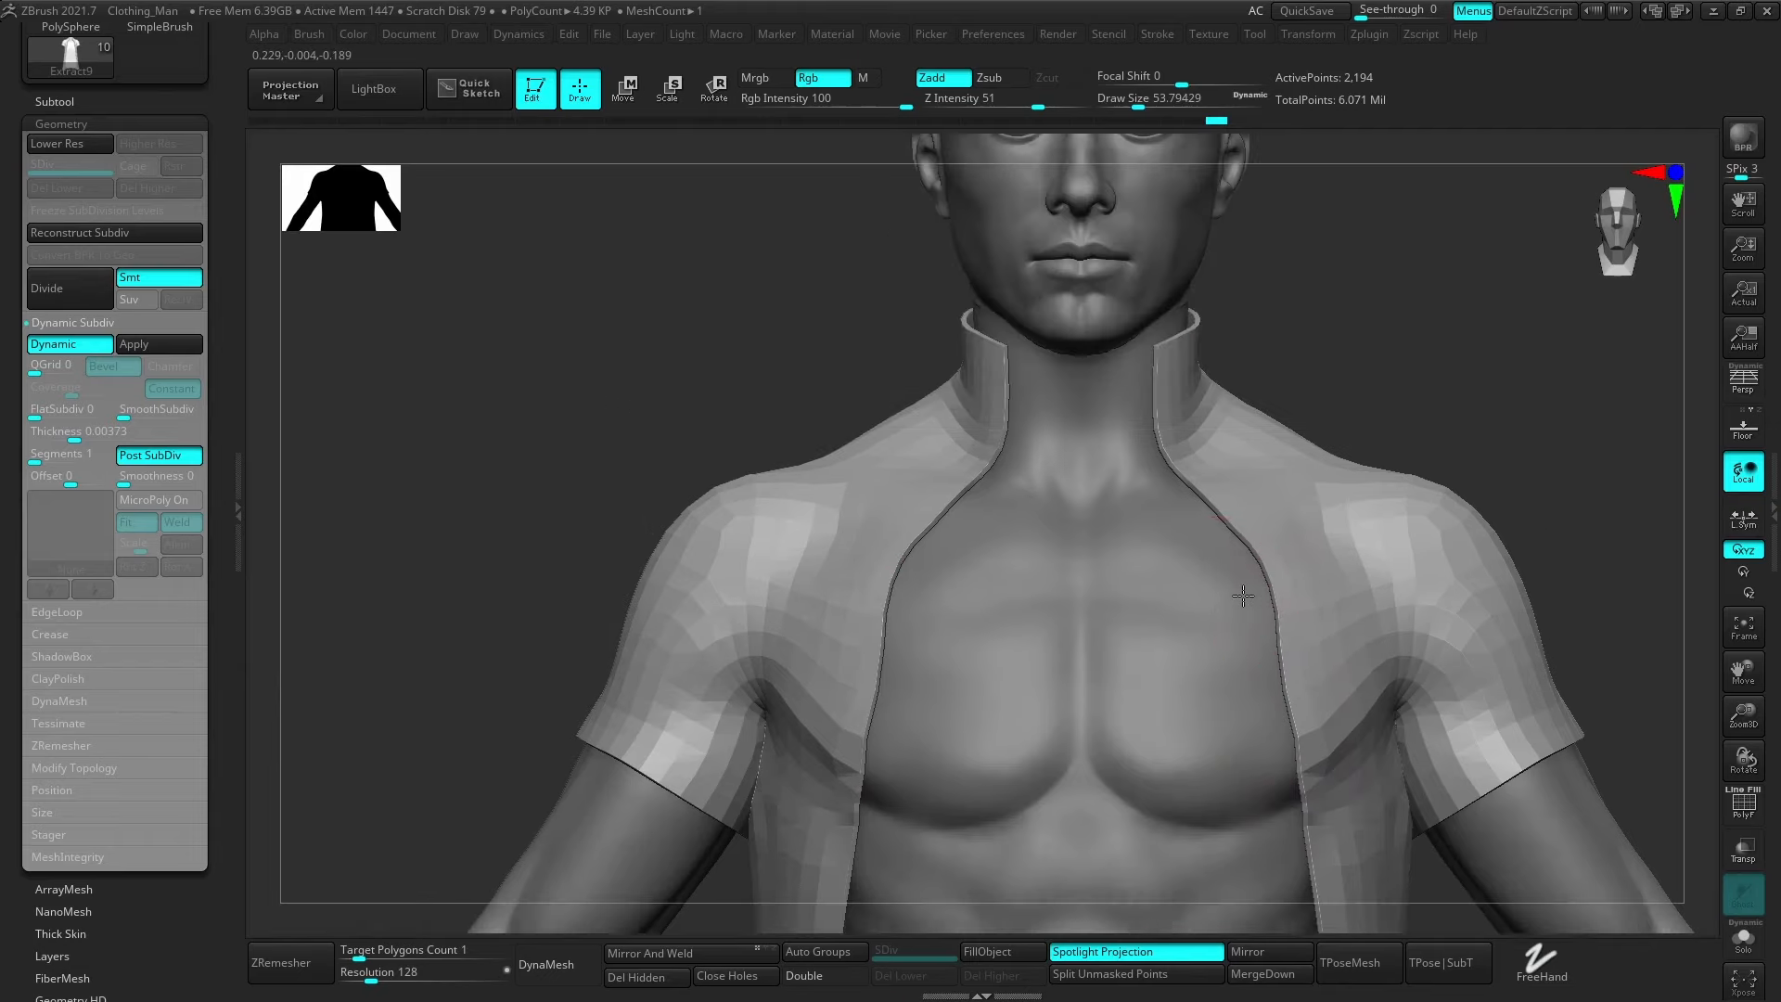
{"action": "key", "text": "s"}
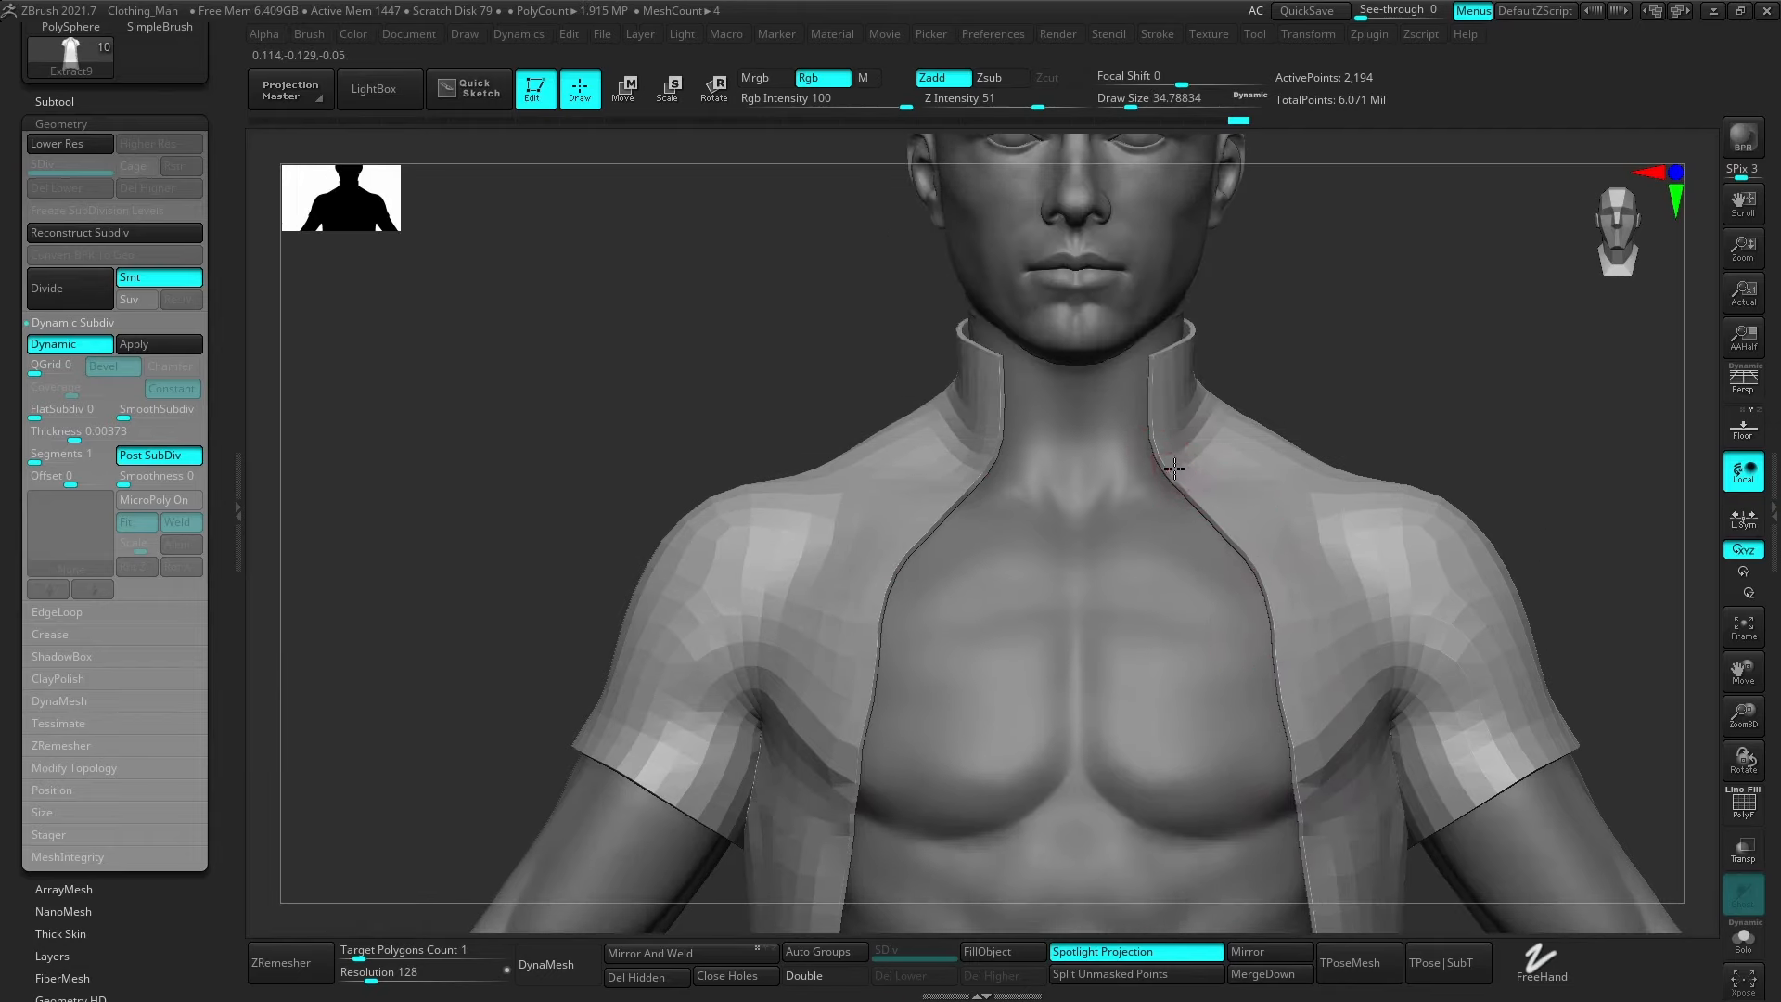
{"action": "key", "text": "s"}
Raise the collar around the side of the neck with the Move brush at a draw size of about 54.
{"action": "right_click_drag", "start_coordinate": [1216, 451], "coordinate": [1106, 408]}
{"action": "key", "text": "s"}
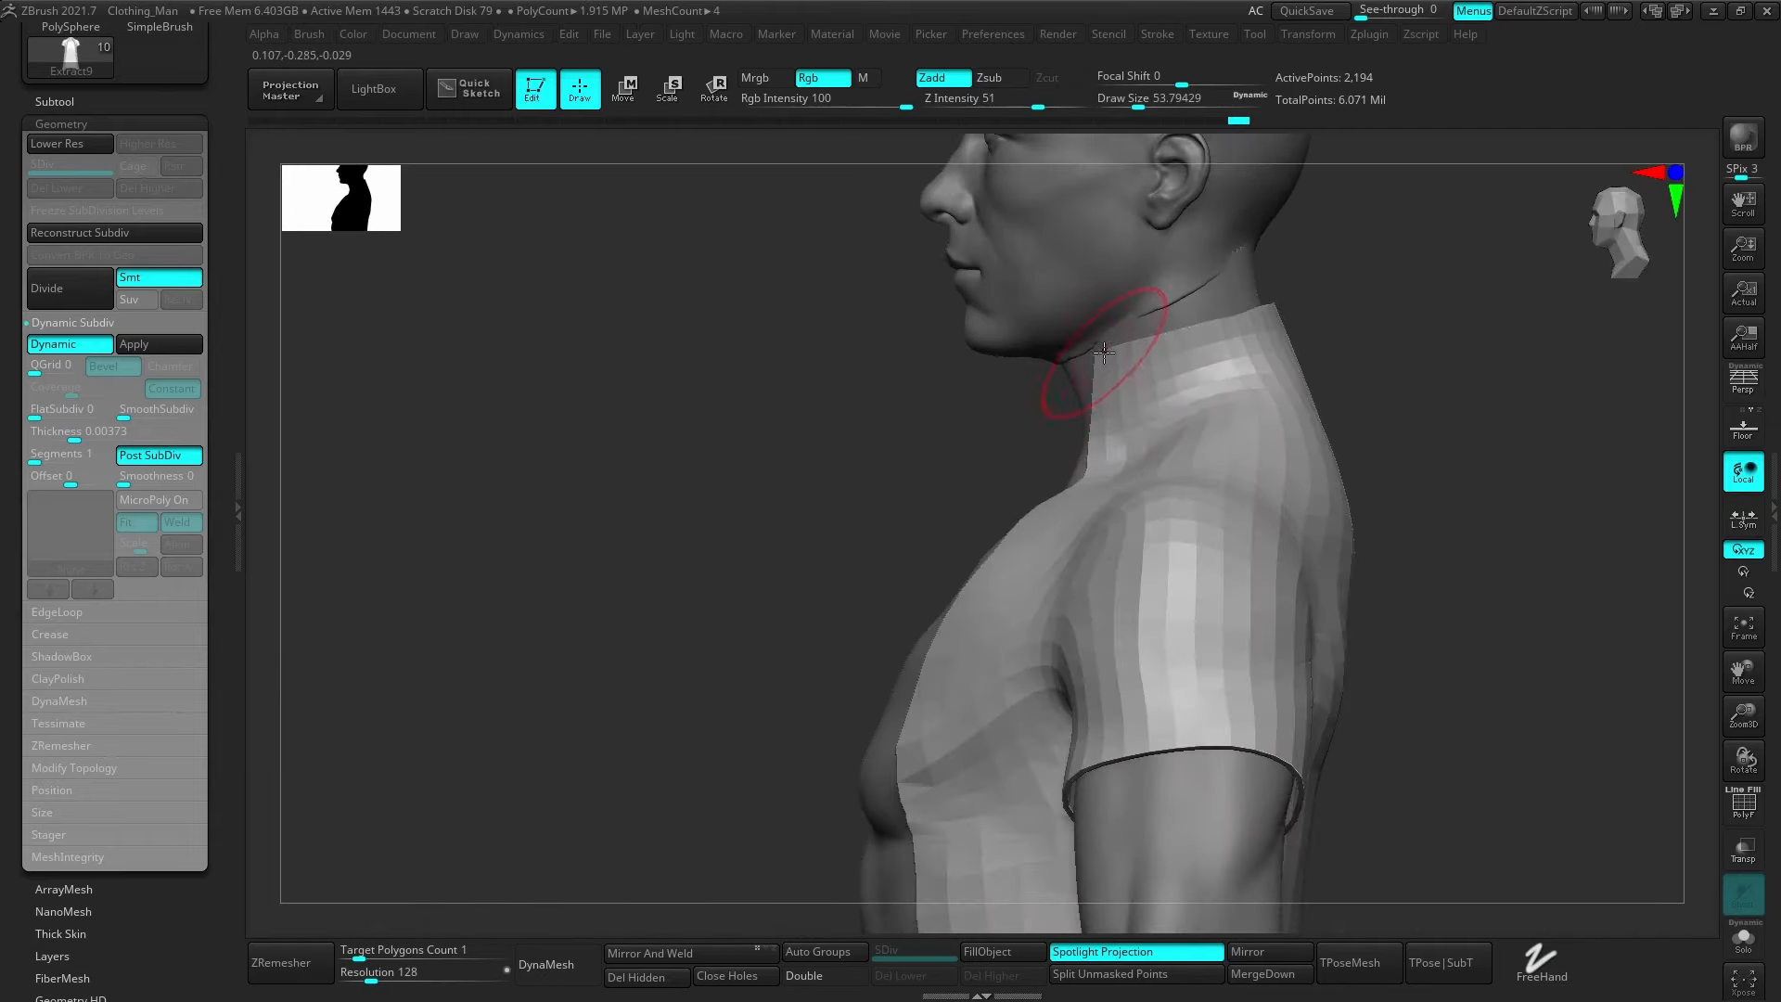
{"action": "mouse_move", "coordinate": [1068, 384]}
{"action": "left_mouse_down"}
{"action": "mouse_move", "coordinate": [1050, 367]}
{"action": "mouse_move", "coordinate": [1213, 319]}
{"action": "mouse_move", "coordinate": [1224, 286]}
{"action": "left_mouse_up"}
{"action": "key", "text": "s"}
{"action": "right_click_drag", "start_coordinate": [1322, 364], "coordinate": [1213, 363]}
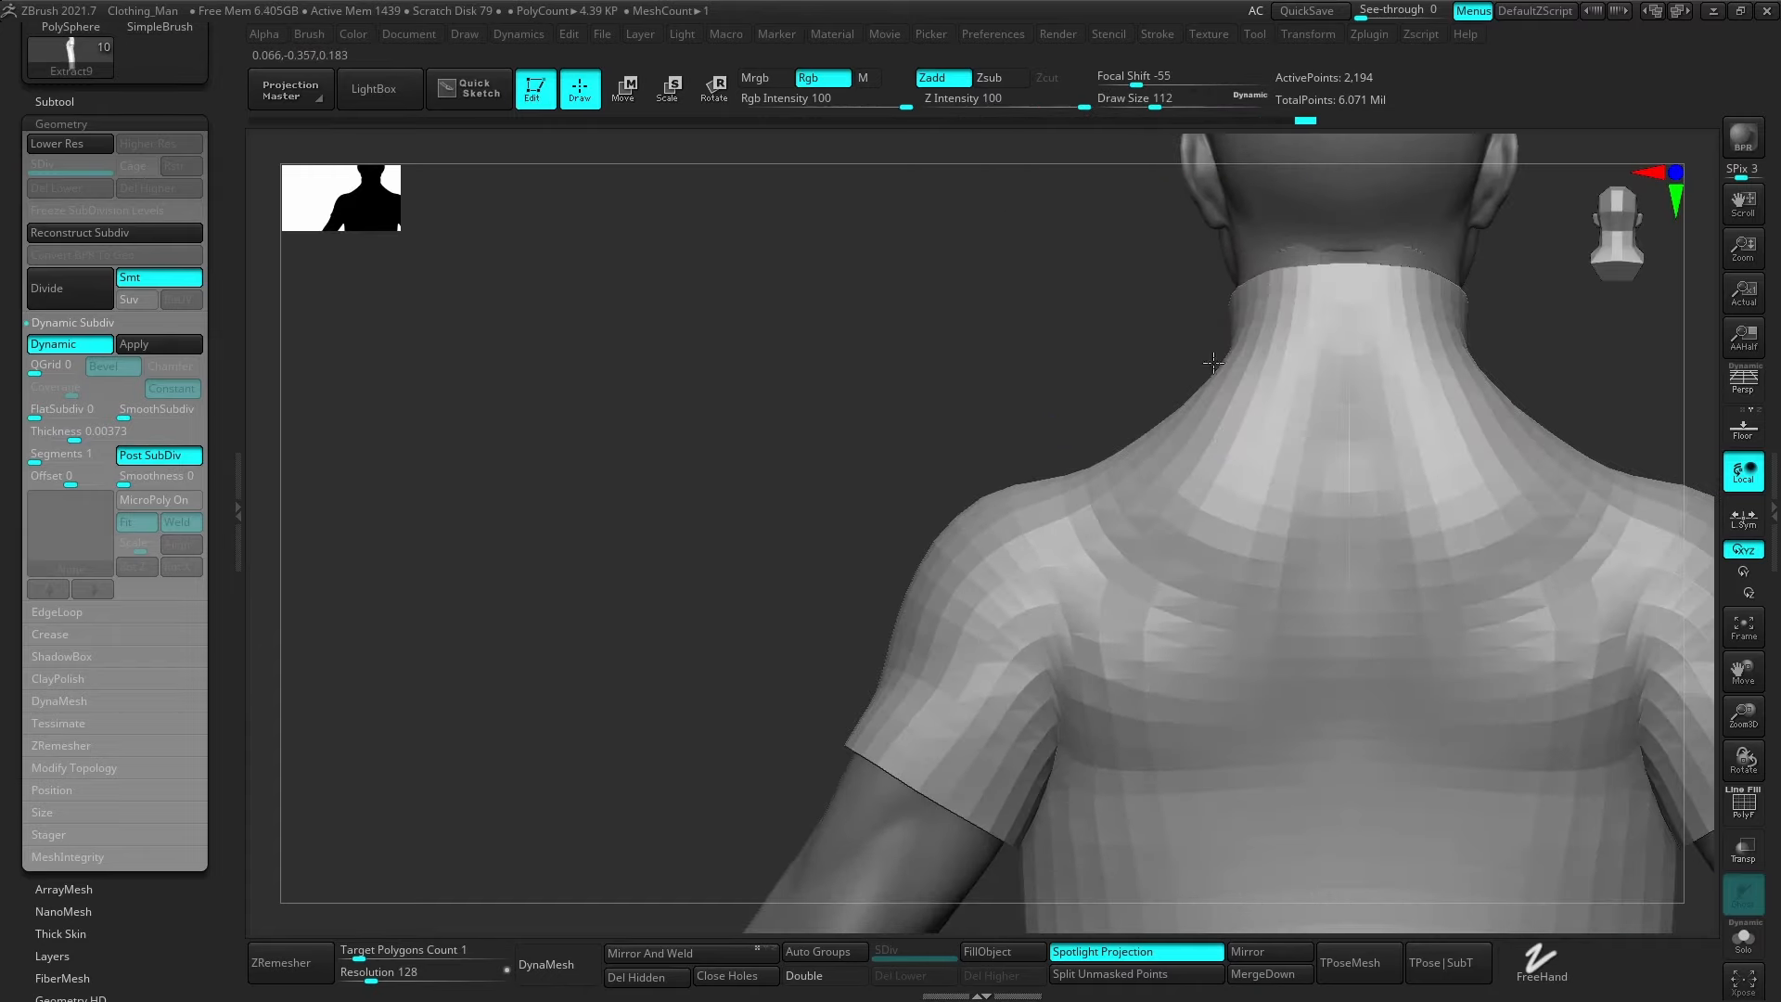
Pull the sides of the collar outward from the neck with the Move brush at a draw size of about 39 to 49.
{"action": "right_click_drag", "start_coordinate": [1308, 315], "coordinate": [1260, 465], "text": "alt"}
{"action": "key", "text": "s"}
{"action": "mouse_move", "coordinate": [1260, 465]}
{"action": "left_mouse_down"}
{"action": "mouse_move", "coordinate": [1232, 460]}
{"action": "mouse_move", "coordinate": [1299, 405]}
{"action": "mouse_move", "coordinate": [1227, 425]}
{"action": "mouse_move", "coordinate": [1250, 418]}
{"action": "left_mouse_up"}
{"action": "key", "text": "s"}
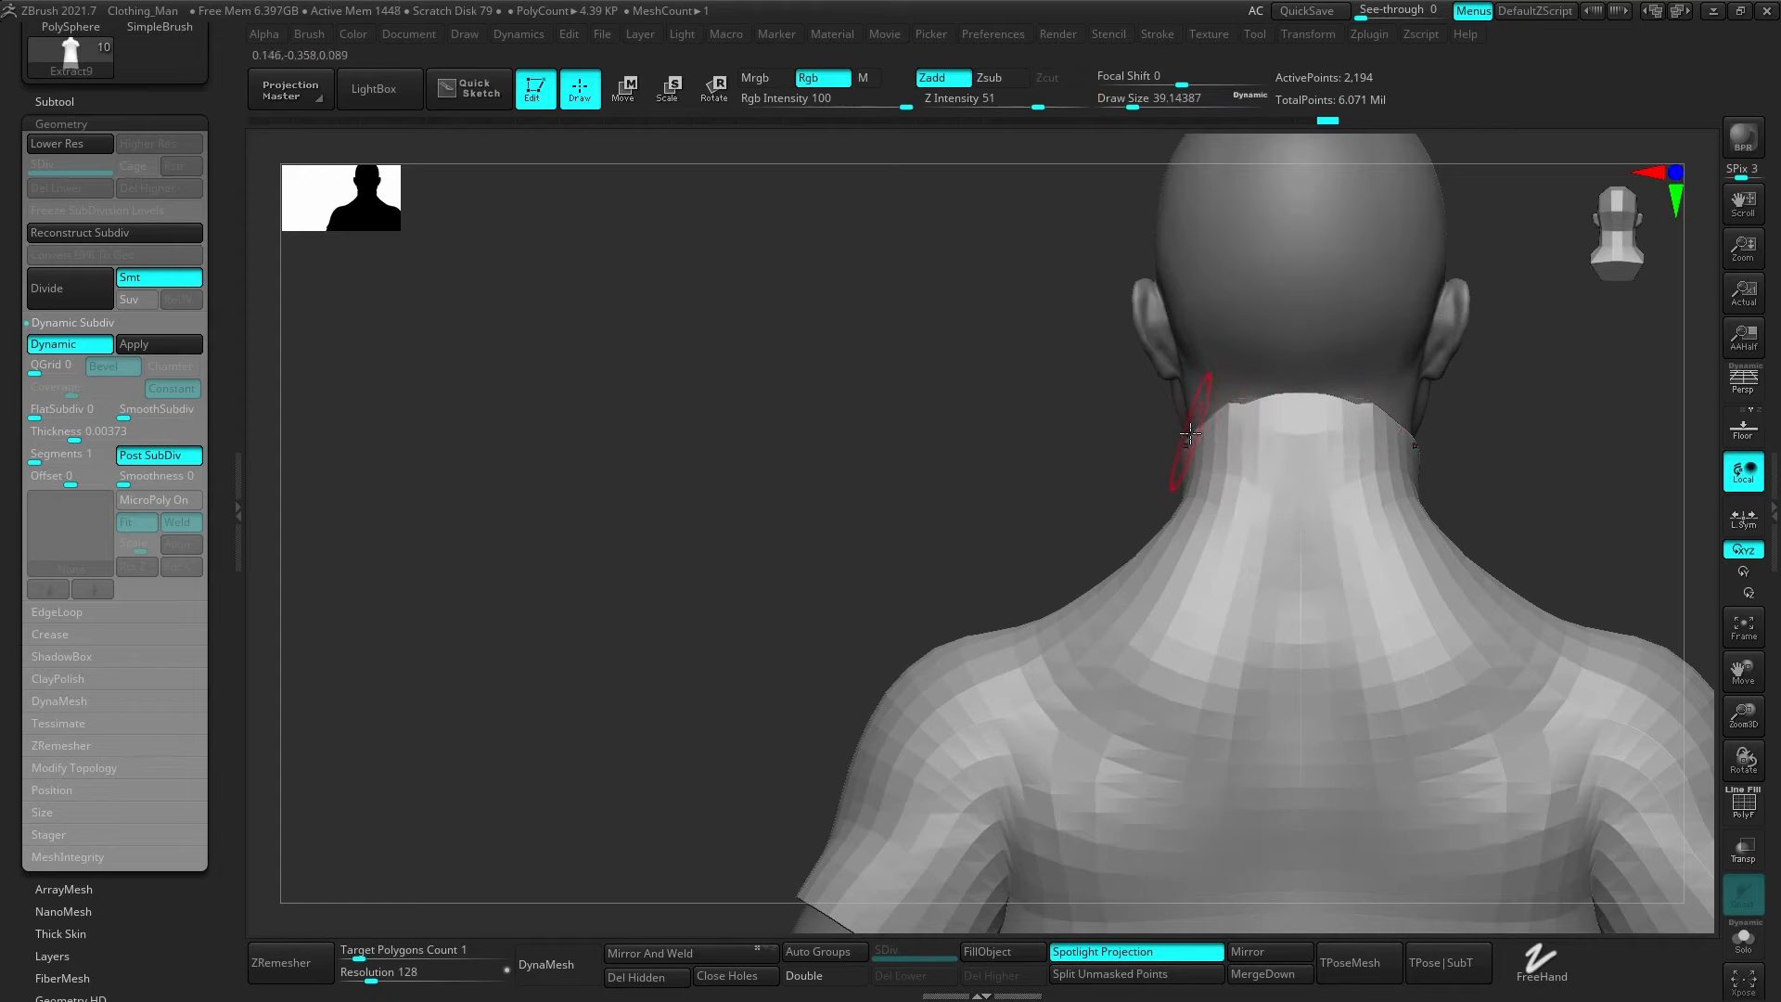
{"action": "right_click_drag", "start_coordinate": [1182, 456], "coordinate": [1329, 480]}
{"action": "key", "text": "s"}
{"action": "left_click_drag", "start_coordinate": [1221, 484], "coordinate": [1227, 485]}
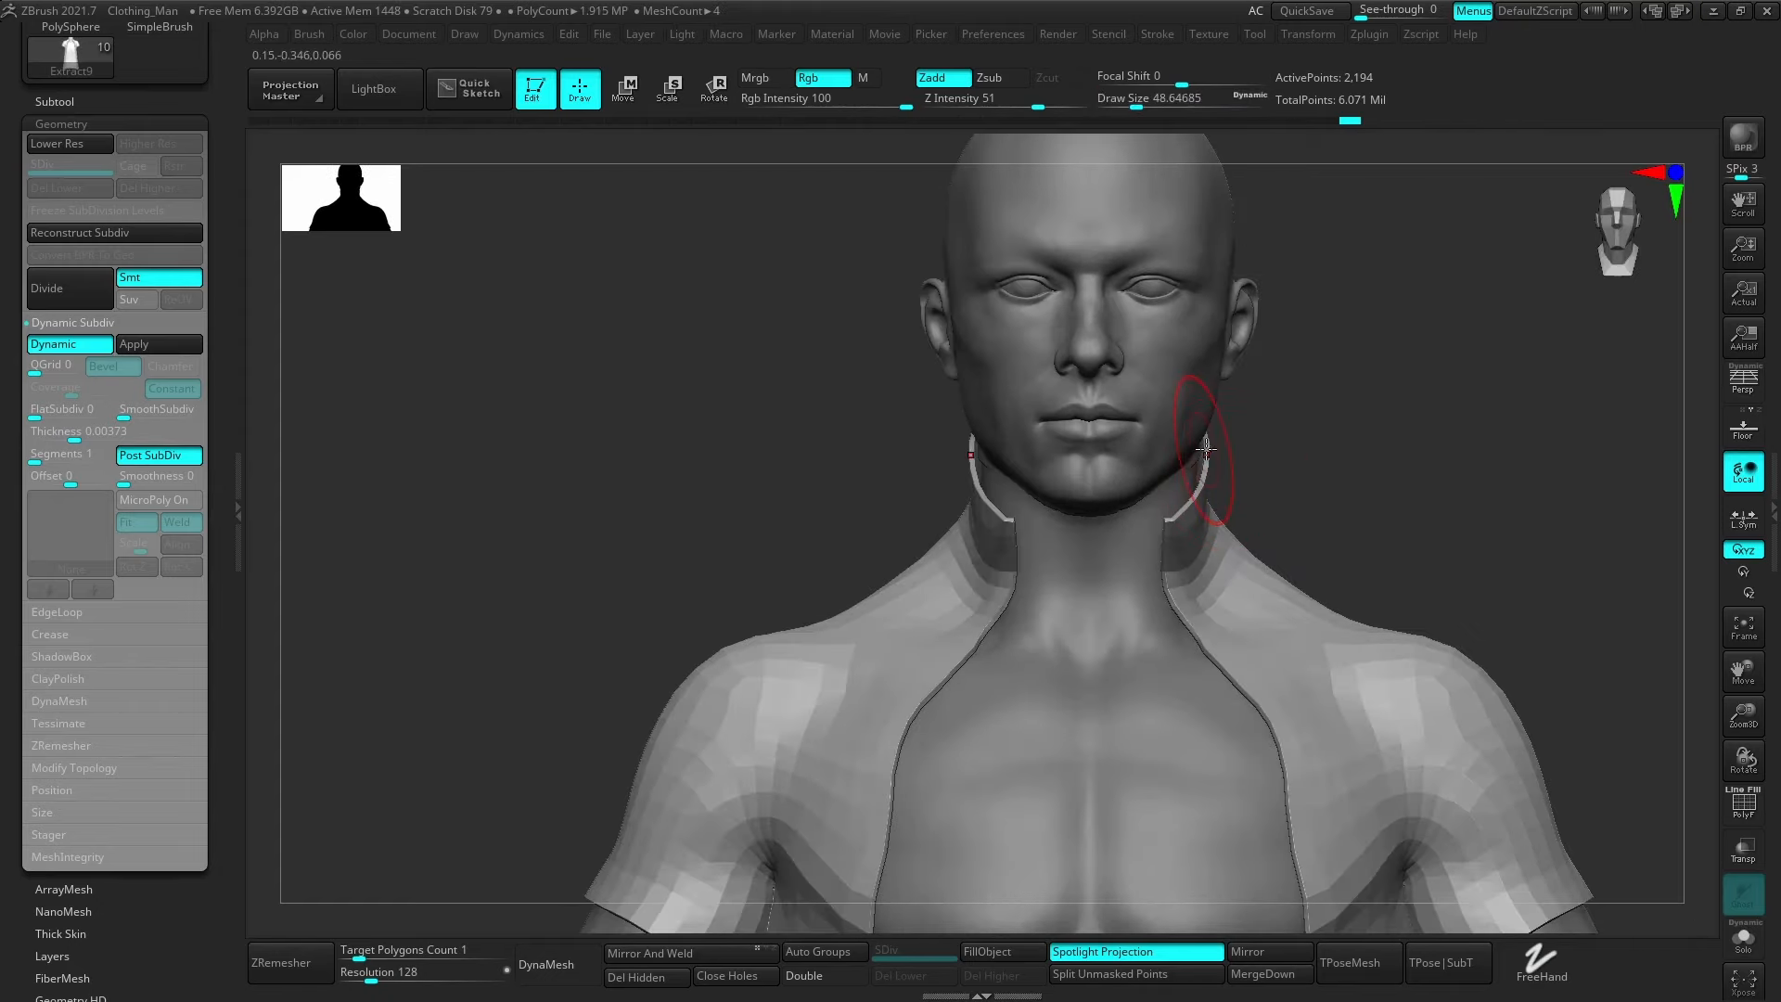
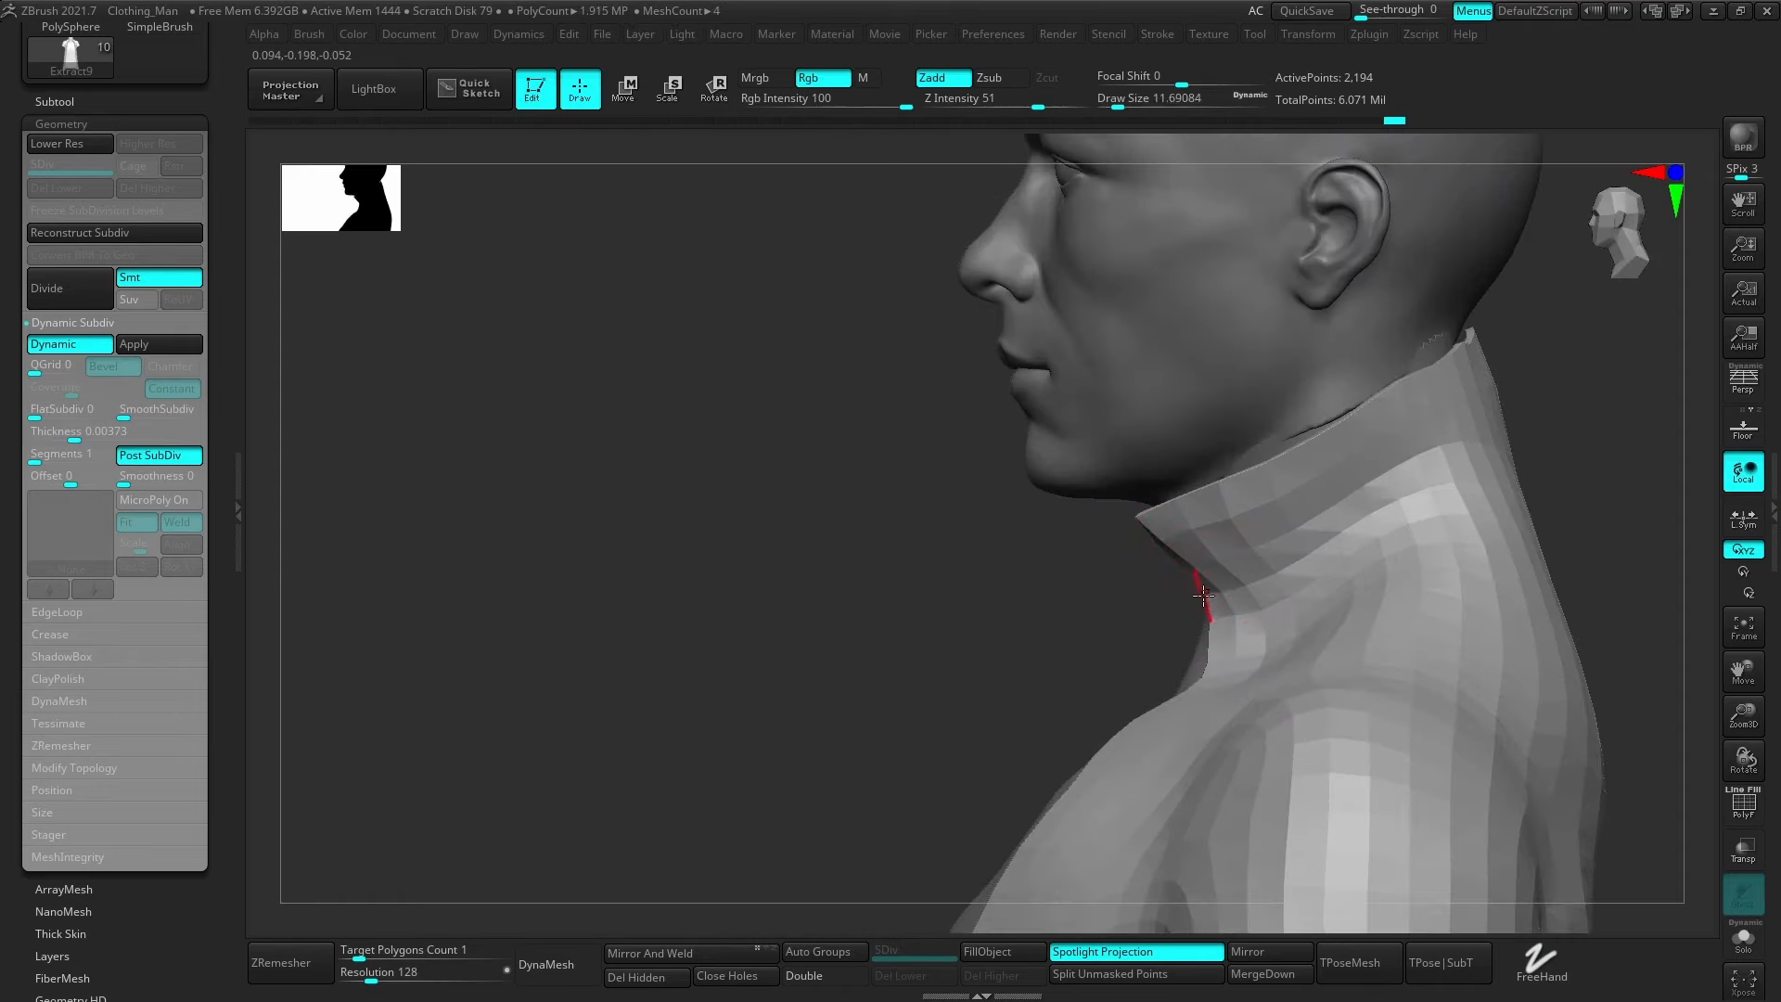
Remesh the coat with ZRemesher to even out its topology after the collar changes.
{"action": "mouse_move", "coordinate": [1140, 633]}
{"action": "right_mouse_down"}
{"action": "mouse_move", "coordinate": [1181, 564]}
{"action": "mouse_move", "coordinate": [1145, 556]}
{"action": "mouse_move", "coordinate": [1147, 532]}
{"action": "mouse_move", "coordinate": [1193, 625]}
{"action": "mouse_move", "coordinate": [1041, 797]}
{"action": "right_mouse_up"}
{"action": "right_click_drag", "start_coordinate": [1237, 693], "coordinate": [1057, 594]}
{"action": "left_click", "coordinate": [322, 962]}
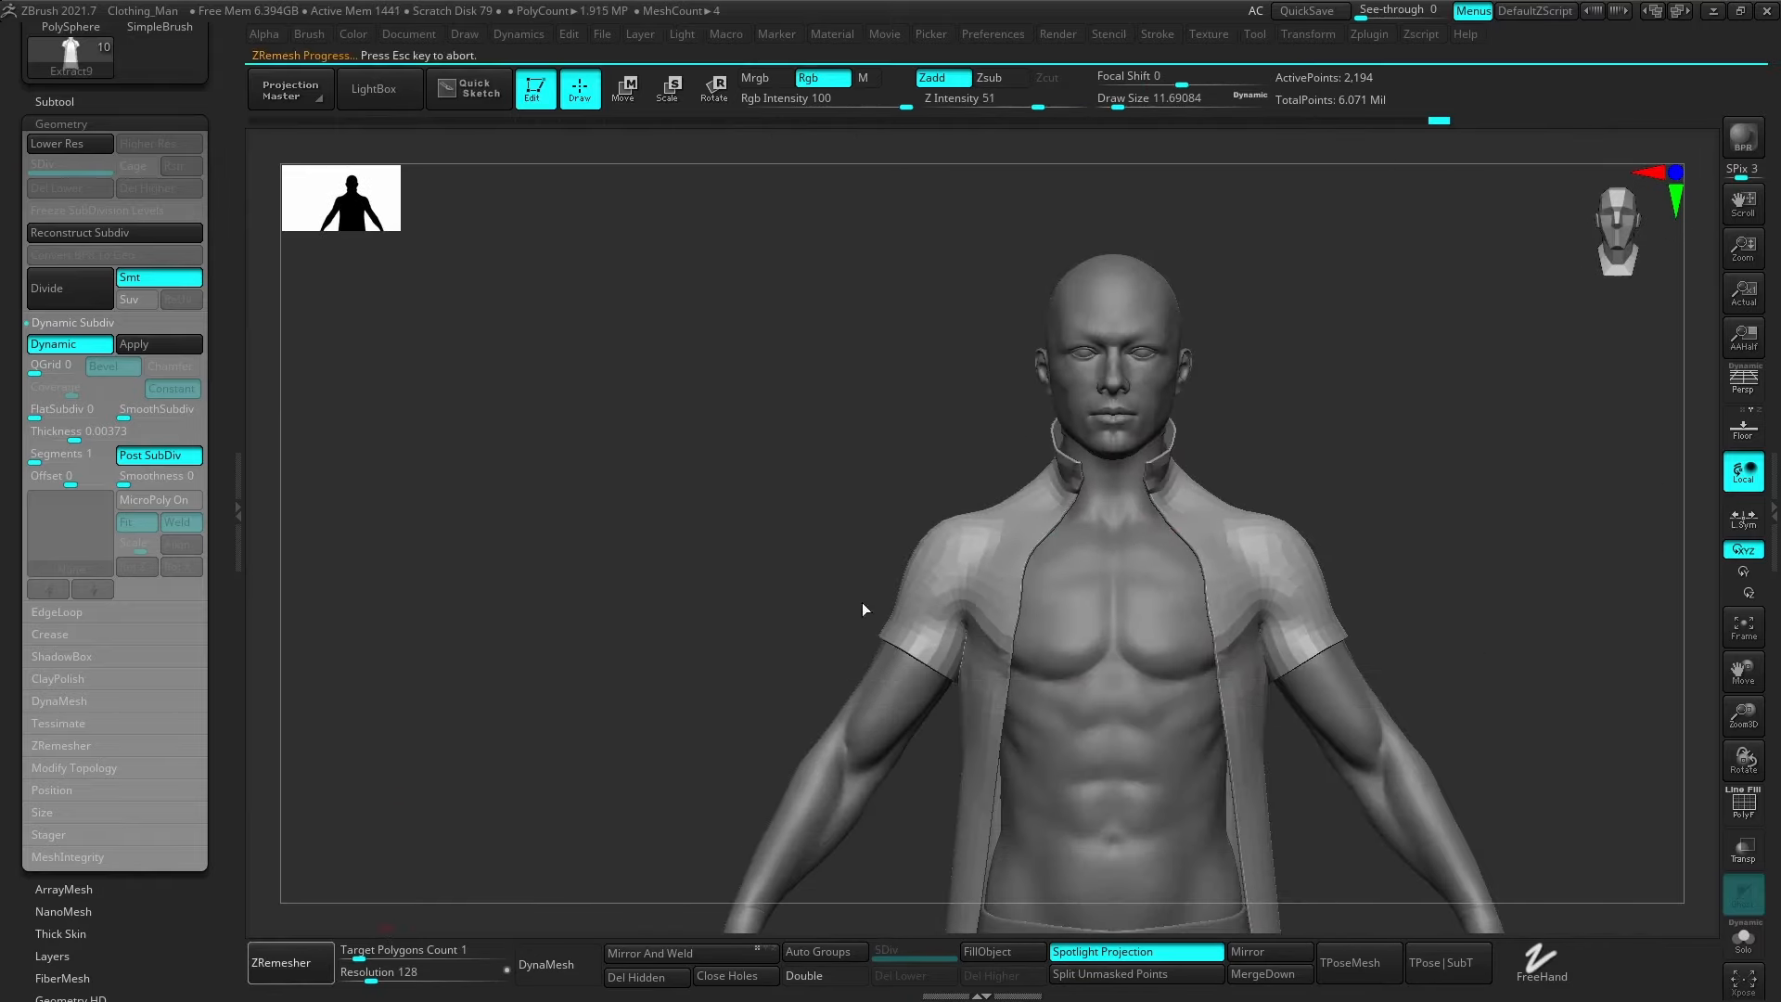
{"action": "scroll", "coordinate": [1284, 554], "scroll_direction": "up", "scroll_amount": 2}
{"action": "right_click_drag", "start_coordinate": [1285, 555], "coordinate": [1221, 543]}
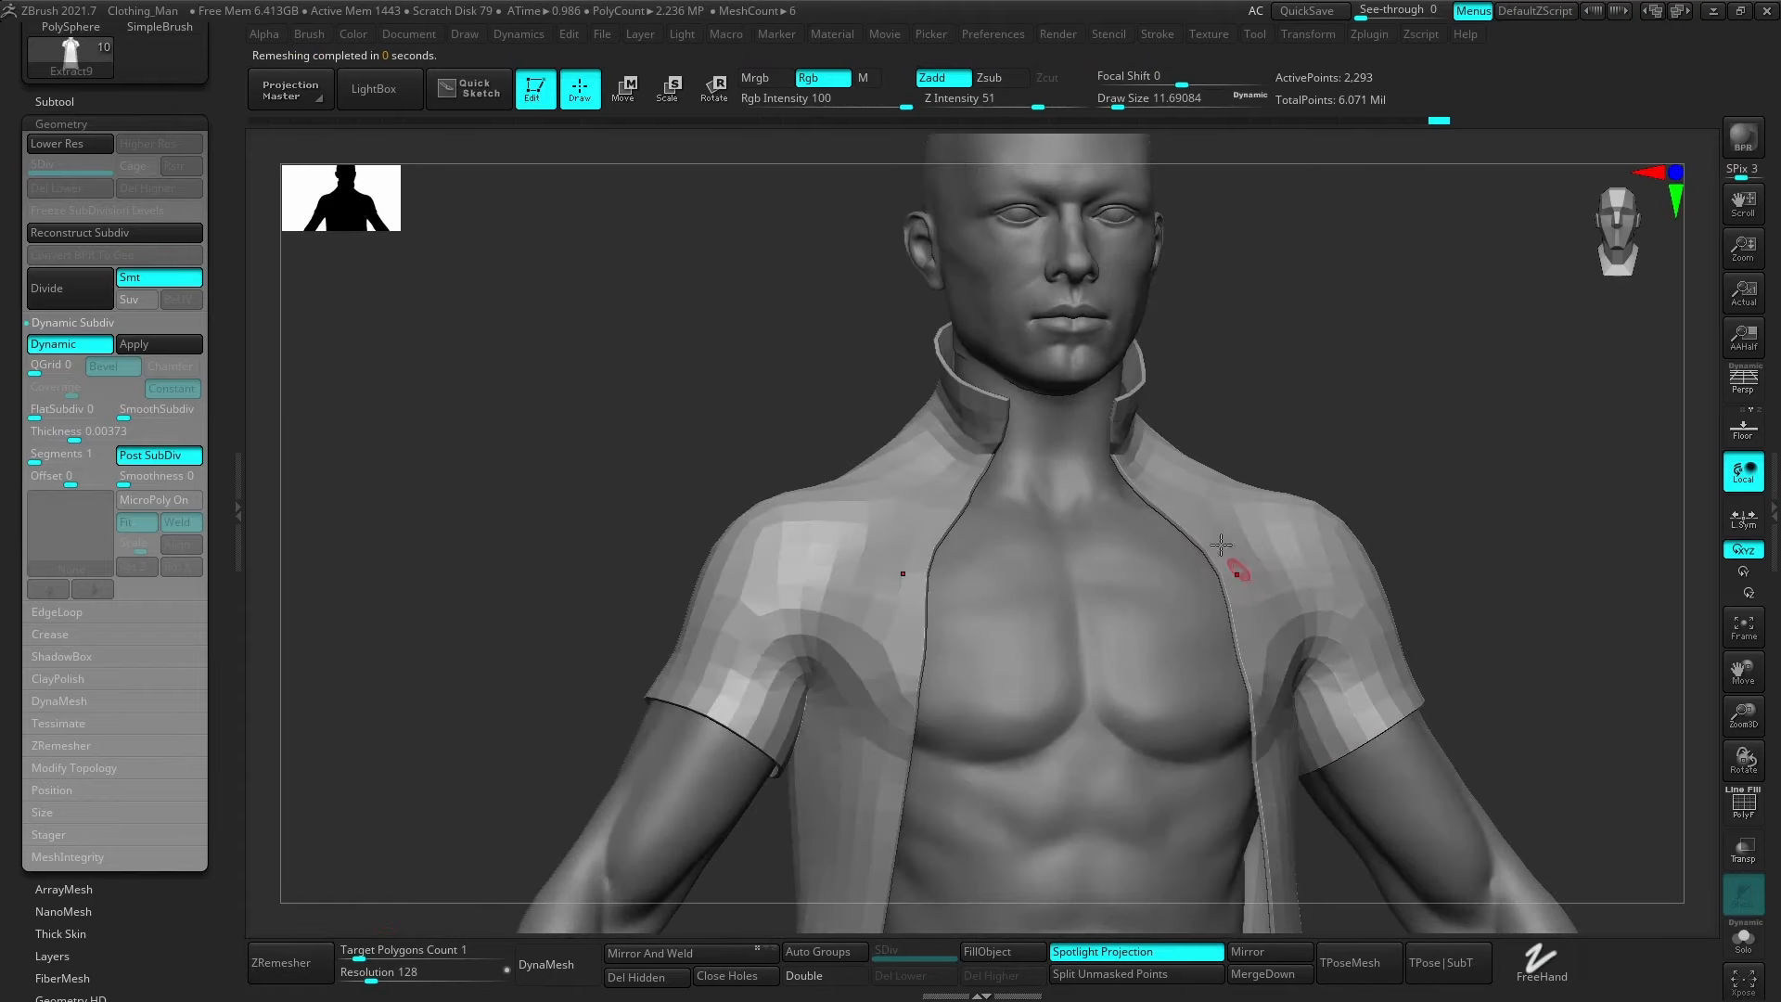
Select the Move brush, enlarge its draw size, and adjust and smooth the coat's front edge over the chest.
{"action": "right_click_drag", "start_coordinate": [1252, 616], "coordinate": [1205, 537]}
{"action": "key", "text": "b"}
{"action": "key", "text": "m"}
{"action": "key", "text": "v"}
{"action": "key", "text": "s"}
{"action": "left_click_drag", "start_coordinate": [1194, 486], "coordinate": [1218, 486]}
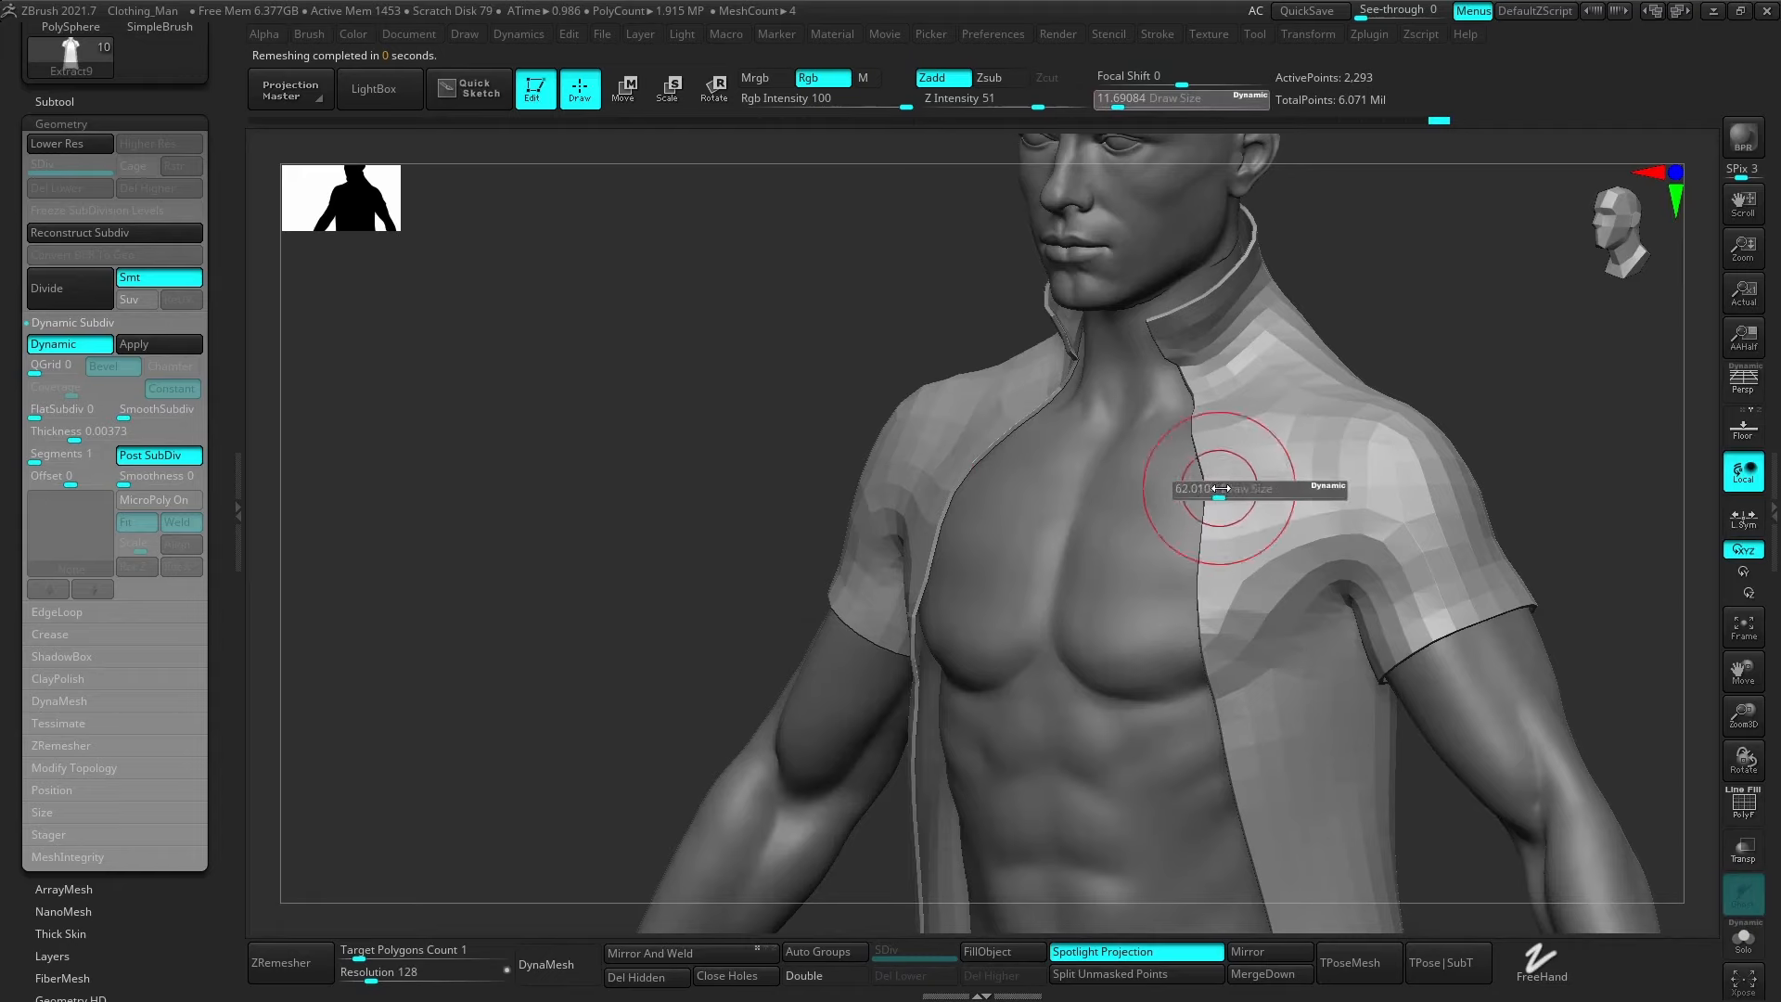
{"action": "right_click_drag", "start_coordinate": [1218, 487], "coordinate": [1214, 528]}
{"action": "left_click_drag", "start_coordinate": [1212, 487], "coordinate": [1196, 486]}
{"action": "right_click_drag", "start_coordinate": [1196, 489], "coordinate": [1205, 533]}
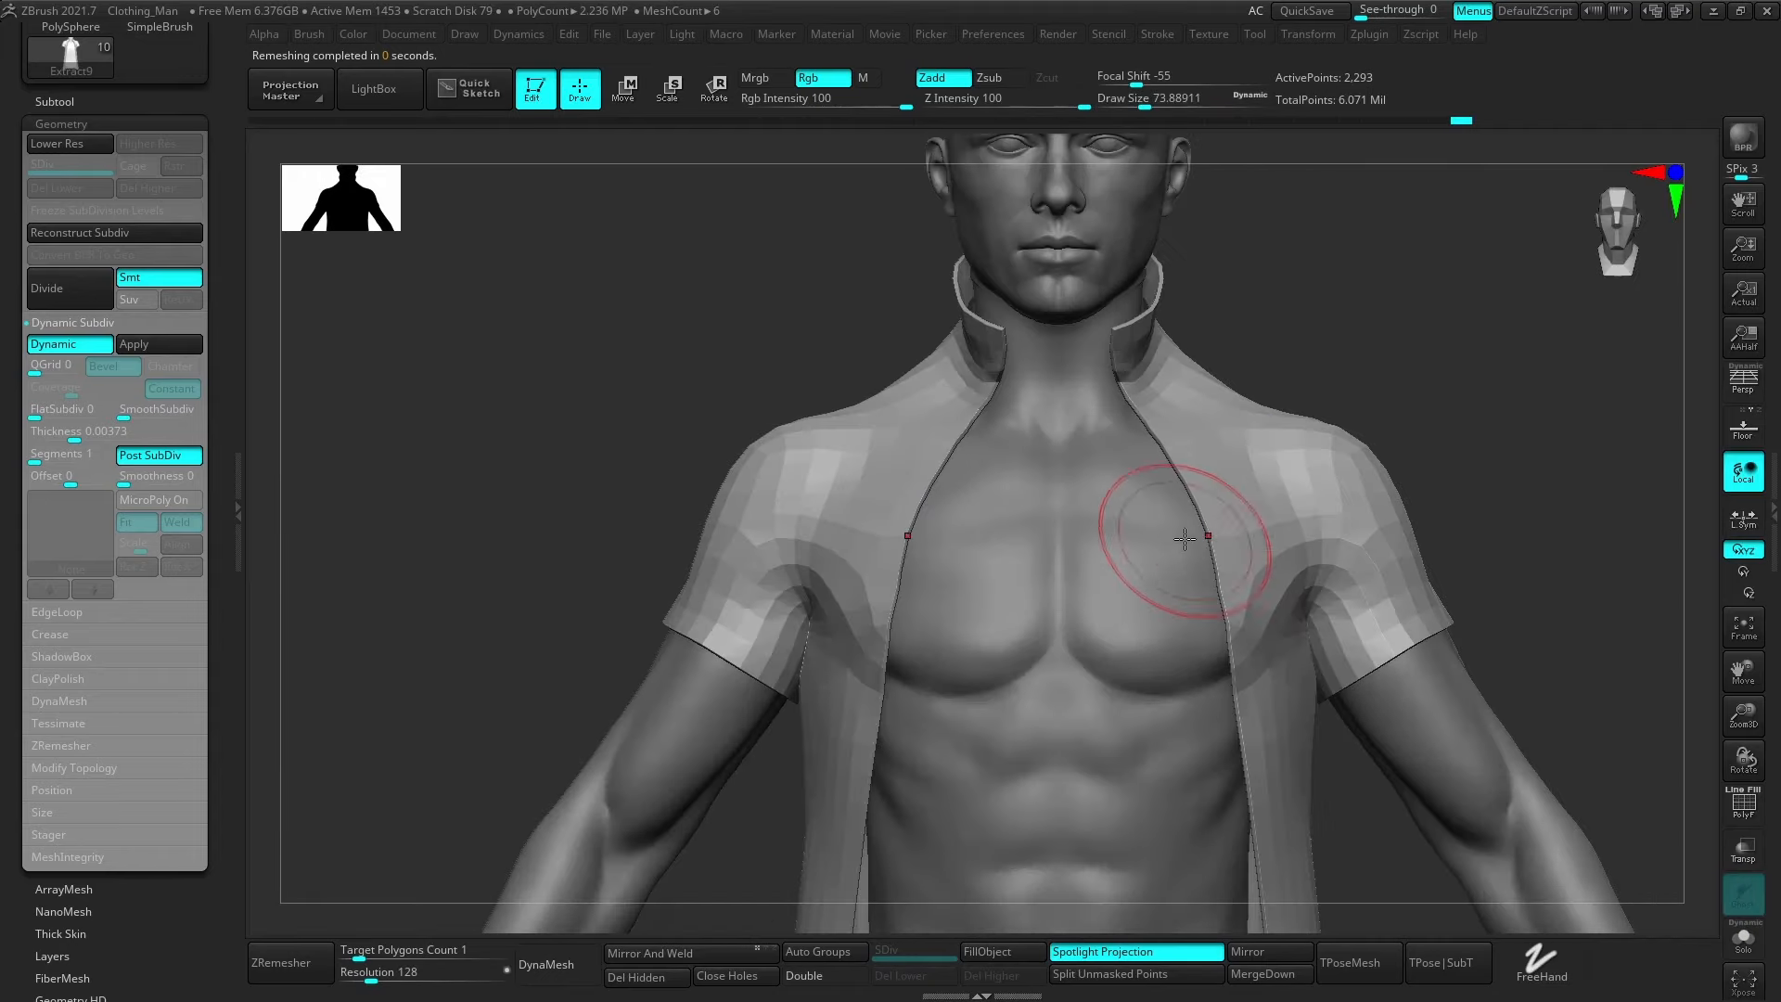
Refine the coat's front edge between the chest and collarbone with the Move brush, reducing the draw size to about 56.
{"action": "key", "text": "s"}
{"action": "left_click_drag", "start_coordinate": [1205, 533], "coordinate": [1213, 533]}
{"action": "right_click_drag", "start_coordinate": [1214, 532], "coordinate": [1189, 533]}
{"action": "left_click_drag", "start_coordinate": [1189, 534], "coordinate": [1202, 517]}
{"action": "right_click_drag", "start_coordinate": [1202, 505], "coordinate": [1192, 449]}
{"action": "key", "text": "s"}
{"action": "left_click_drag", "start_coordinate": [1193, 449], "coordinate": [1184, 449]}
{"action": "left_click_drag", "start_coordinate": [1183, 438], "coordinate": [1177, 433]}
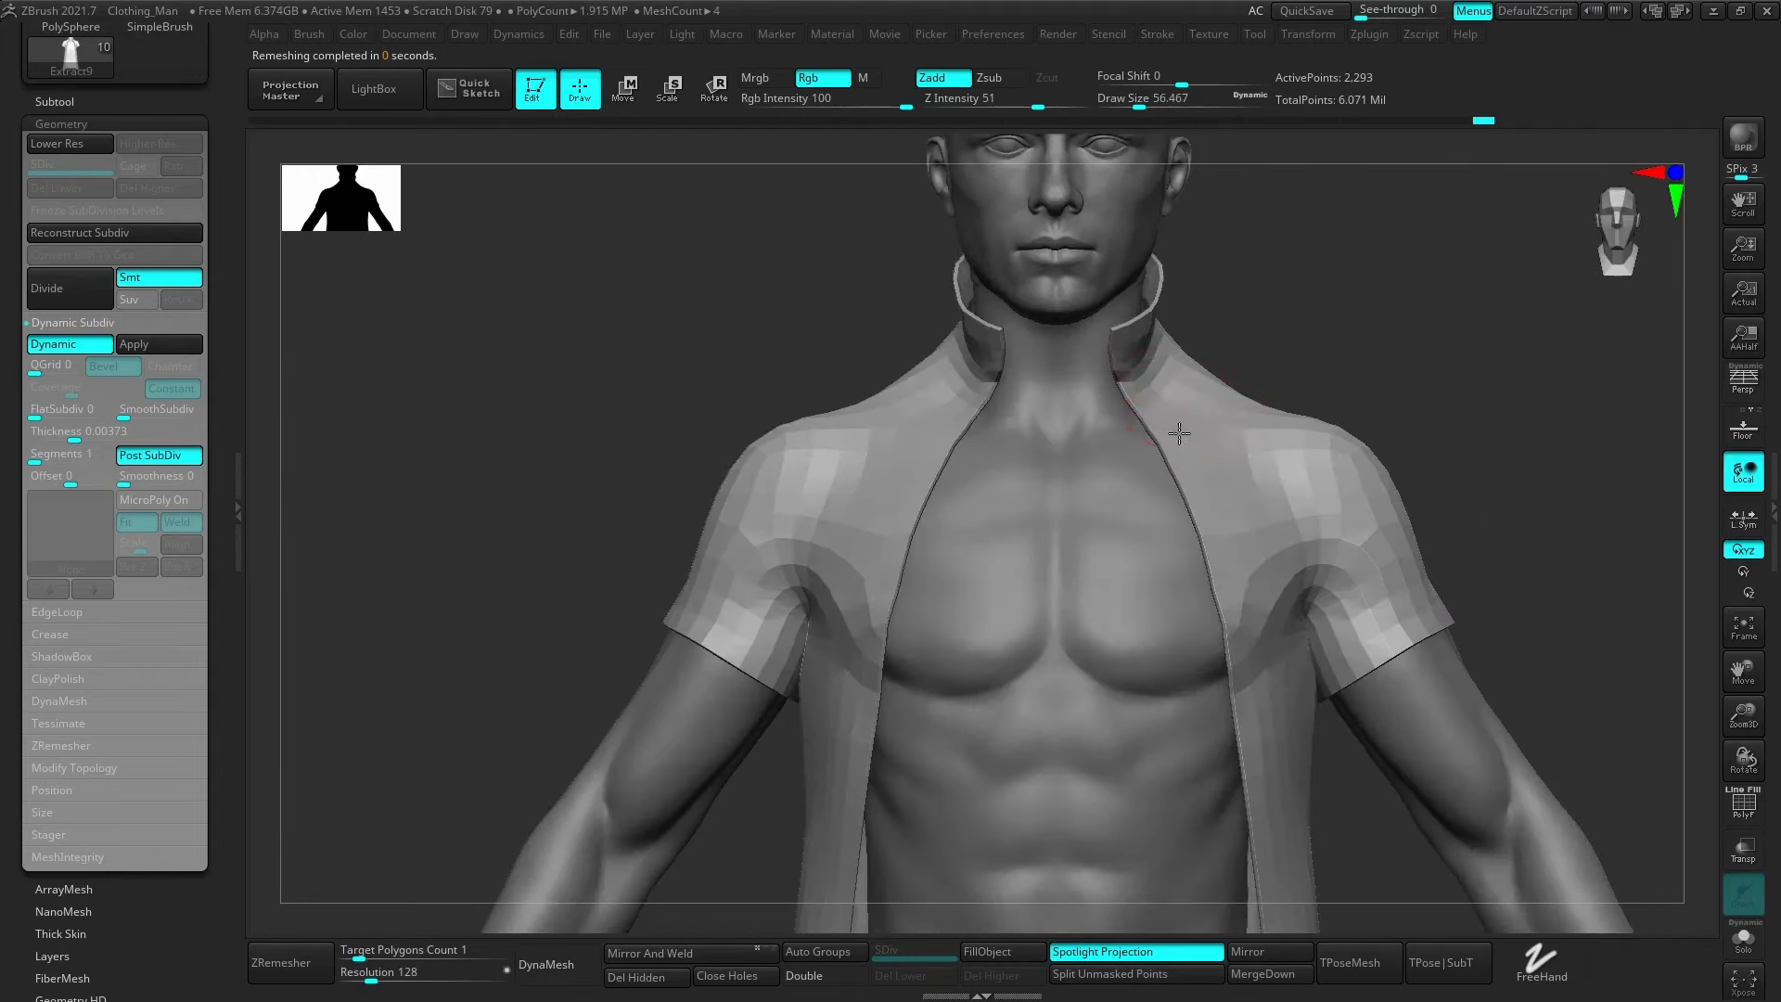
{"action": "right_click_drag", "start_coordinate": [1177, 433], "coordinate": [1153, 414]}
{"action": "left_click_drag", "start_coordinate": [1148, 410], "coordinate": [1155, 412]}
Flare the collar wide outward on both sides of the neck with the Move brush at a draw size of about 80.
{"action": "right_click_drag", "start_coordinate": [1178, 417], "coordinate": [1188, 476], "text": "shift"}
{"action": "key", "text": "s"}
{"action": "left_click_drag", "start_coordinate": [1172, 453], "coordinate": [1181, 453]}
{"action": "mouse_move", "coordinate": [1150, 339]}
{"action": "left_mouse_down"}
{"action": "mouse_move", "coordinate": [1206, 334]}
{"action": "mouse_move", "coordinate": [1187, 348]}
{"action": "left_mouse_up"}
{"action": "key", "text": "s"}
{"action": "right_click_drag", "start_coordinate": [1180, 301], "coordinate": [1176, 455], "text": "alt"}
{"action": "key", "text": "s"}
{"action": "left_click_drag", "start_coordinate": [1169, 435], "coordinate": [1160, 435]}
{"action": "left_click_drag", "start_coordinate": [1168, 442], "coordinate": [1190, 440]}
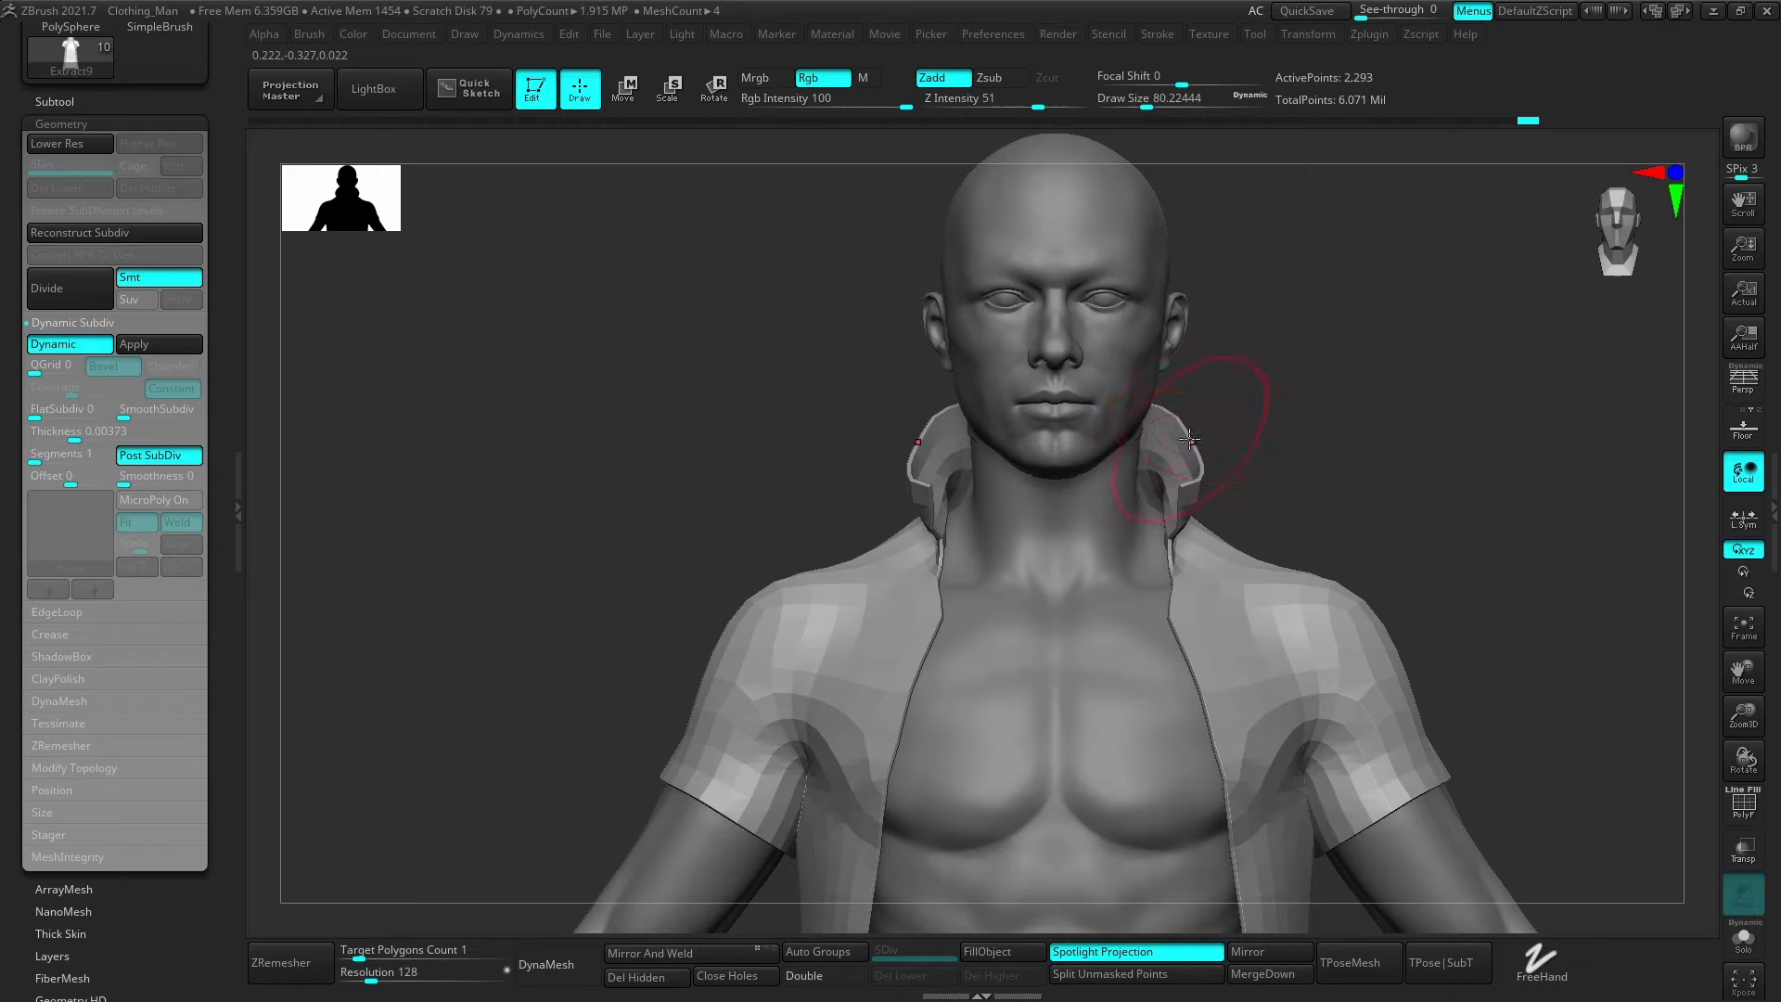
Shape the notch between the collar base and the front lapel with the Move brush, reducing the draw size to about 35.
{"action": "right_click_drag", "start_coordinate": [1163, 451], "coordinate": [1170, 547], "text": "shift"}
{"action": "key", "text": "s"}
{"action": "left_click_drag", "start_coordinate": [1170, 559], "coordinate": [1206, 531]}
{"action": "right_click_drag", "start_coordinate": [1226, 561], "coordinate": [1251, 447], "text": "alt"}
{"action": "key", "text": "s"}
{"action": "left_click_drag", "start_coordinate": [1220, 516], "coordinate": [1194, 516]}
{"action": "right_click_drag", "start_coordinate": [1192, 517], "coordinate": [1159, 515]}
{"action": "key", "text": "s"}
{"action": "left_click_drag", "start_coordinate": [1176, 515], "coordinate": [1182, 514]}
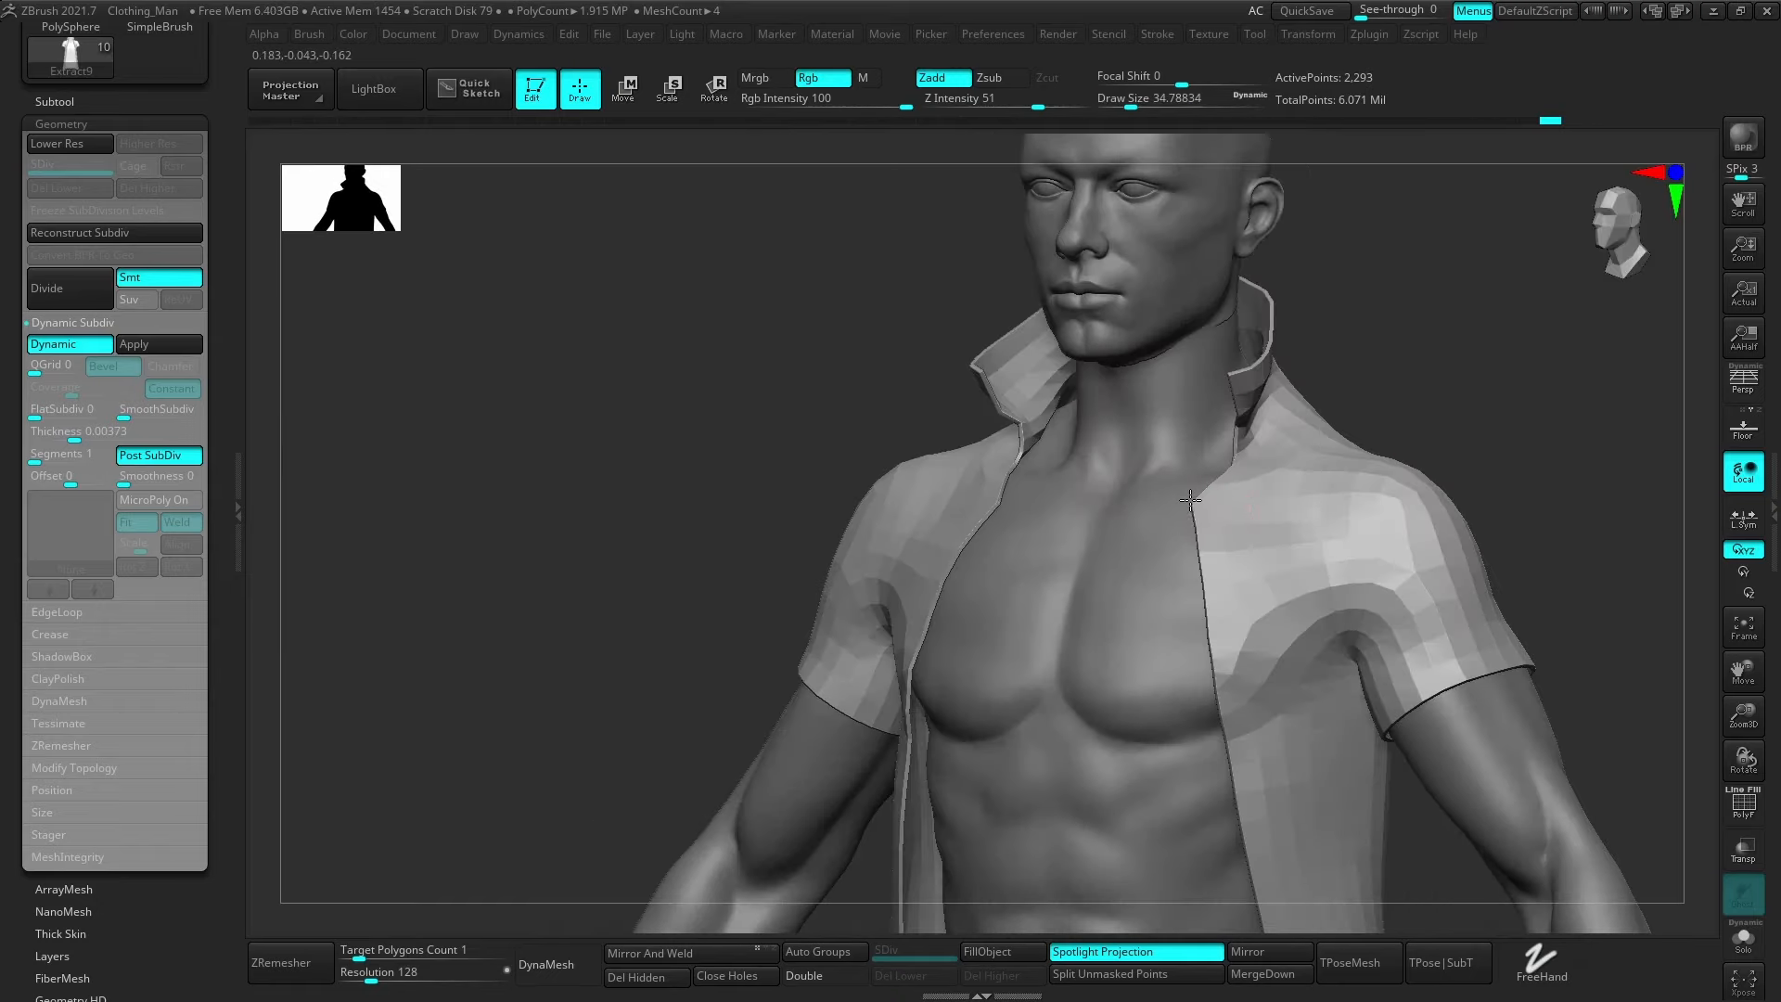
{"action": "mouse_move", "coordinate": [1175, 516]}
{"action": "right_mouse_down", "text": "shift"}
{"action": "mouse_move", "coordinate": [1191, 533]}
{"action": "mouse_move", "coordinate": [1221, 515]}
{"action": "mouse_move", "coordinate": [1212, 628]}
{"action": "mouse_move", "coordinate": [1193, 656]}
{"action": "mouse_move", "coordinate": [1118, 650]}
{"action": "right_mouse_up", "text": "shift"}
Adjust the coat's front edges further down the torso with the Move brush, enlarging the draw size to about 268.
{"action": "right_click_drag", "start_coordinate": [1118, 649], "coordinate": [1232, 458], "text": "alt"}
{"action": "right_click_drag", "start_coordinate": [1247, 666], "coordinate": [1240, 527], "text": "alt"}
{"action": "key", "text": "s"}
{"action": "mouse_move", "coordinate": [1254, 590]}
{"action": "left_mouse_down"}
{"action": "mouse_move", "coordinate": [1306, 590]}
{"action": "mouse_move", "coordinate": [1275, 601]}
{"action": "left_mouse_up"}
{"action": "right_click_drag", "start_coordinate": [1308, 650], "coordinate": [1305, 467], "text": "alt"}
{"action": "key", "text": "s"}
{"action": "left_click", "coordinate": [1287, 591]}
{"action": "left_click_drag", "start_coordinate": [1291, 577], "coordinate": [1300, 569]}
{"action": "right_click_drag", "start_coordinate": [1320, 607], "coordinate": [1094, 565], "text": "ctrl"}
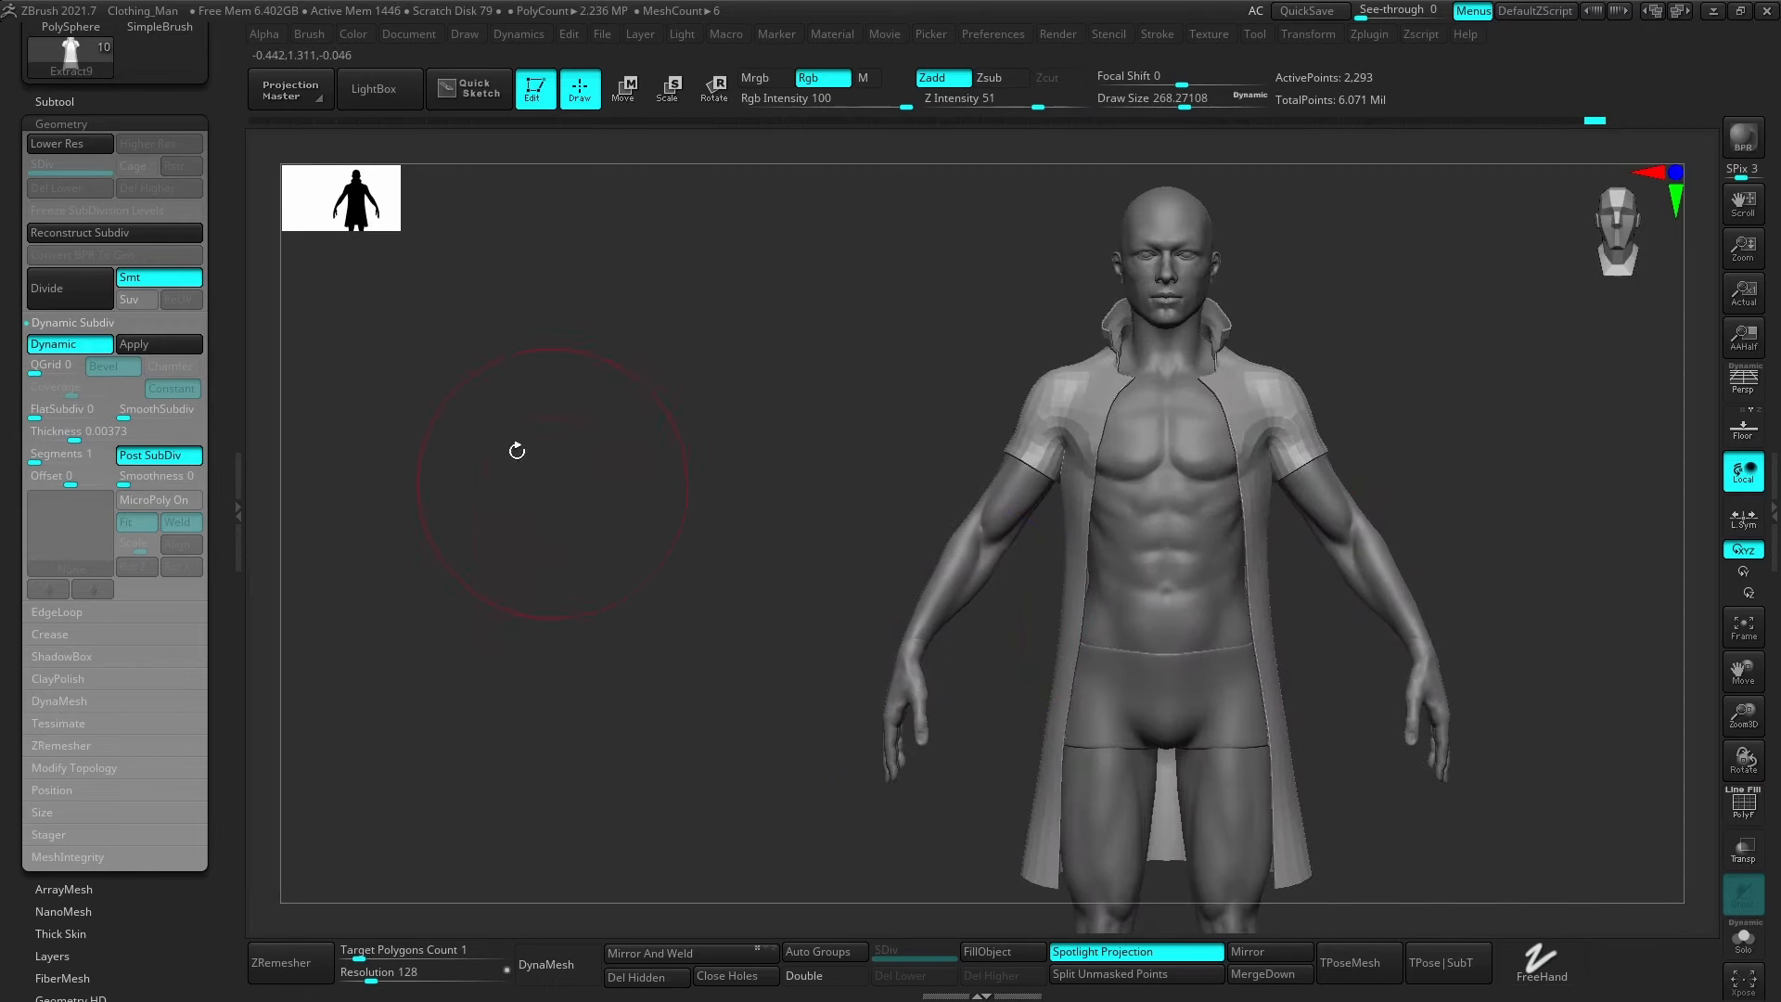
Preview smooth subdivision level 1 and a thickness of 0.00067 on the coat, ending at a thickness of 0.00373.
{"action": "left_click", "coordinate": [54, 100]}
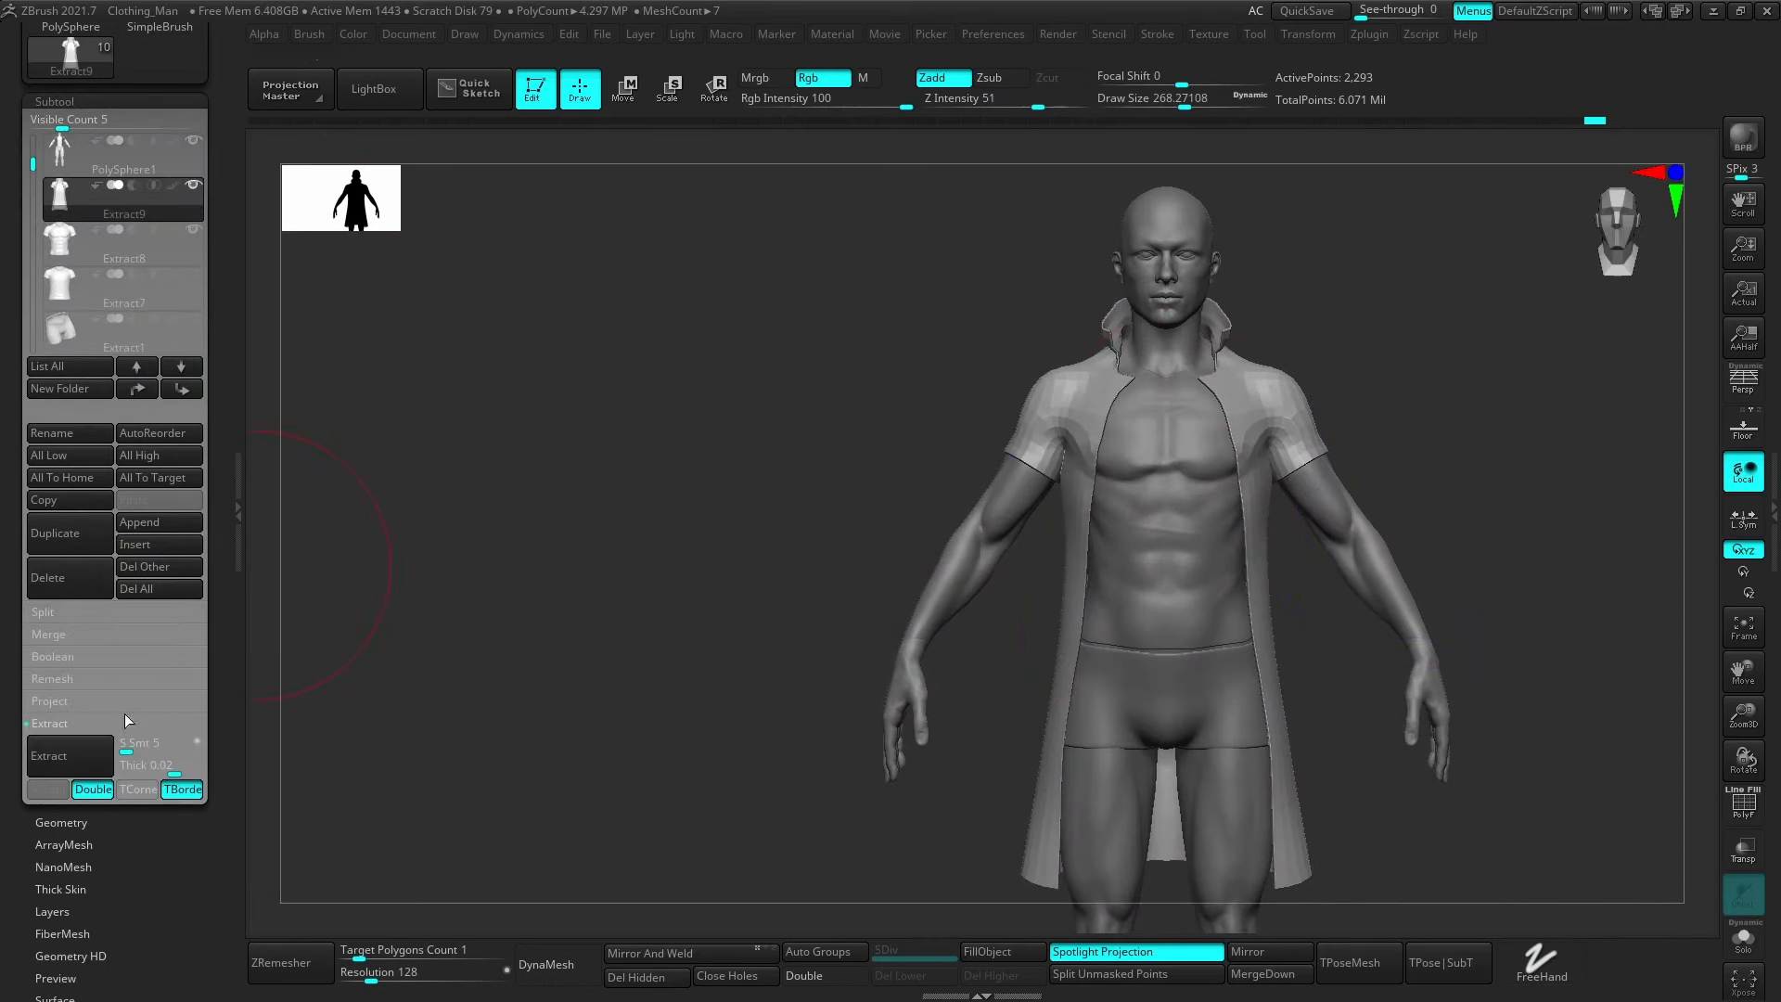
{"action": "left_click", "coordinate": [89, 823]}
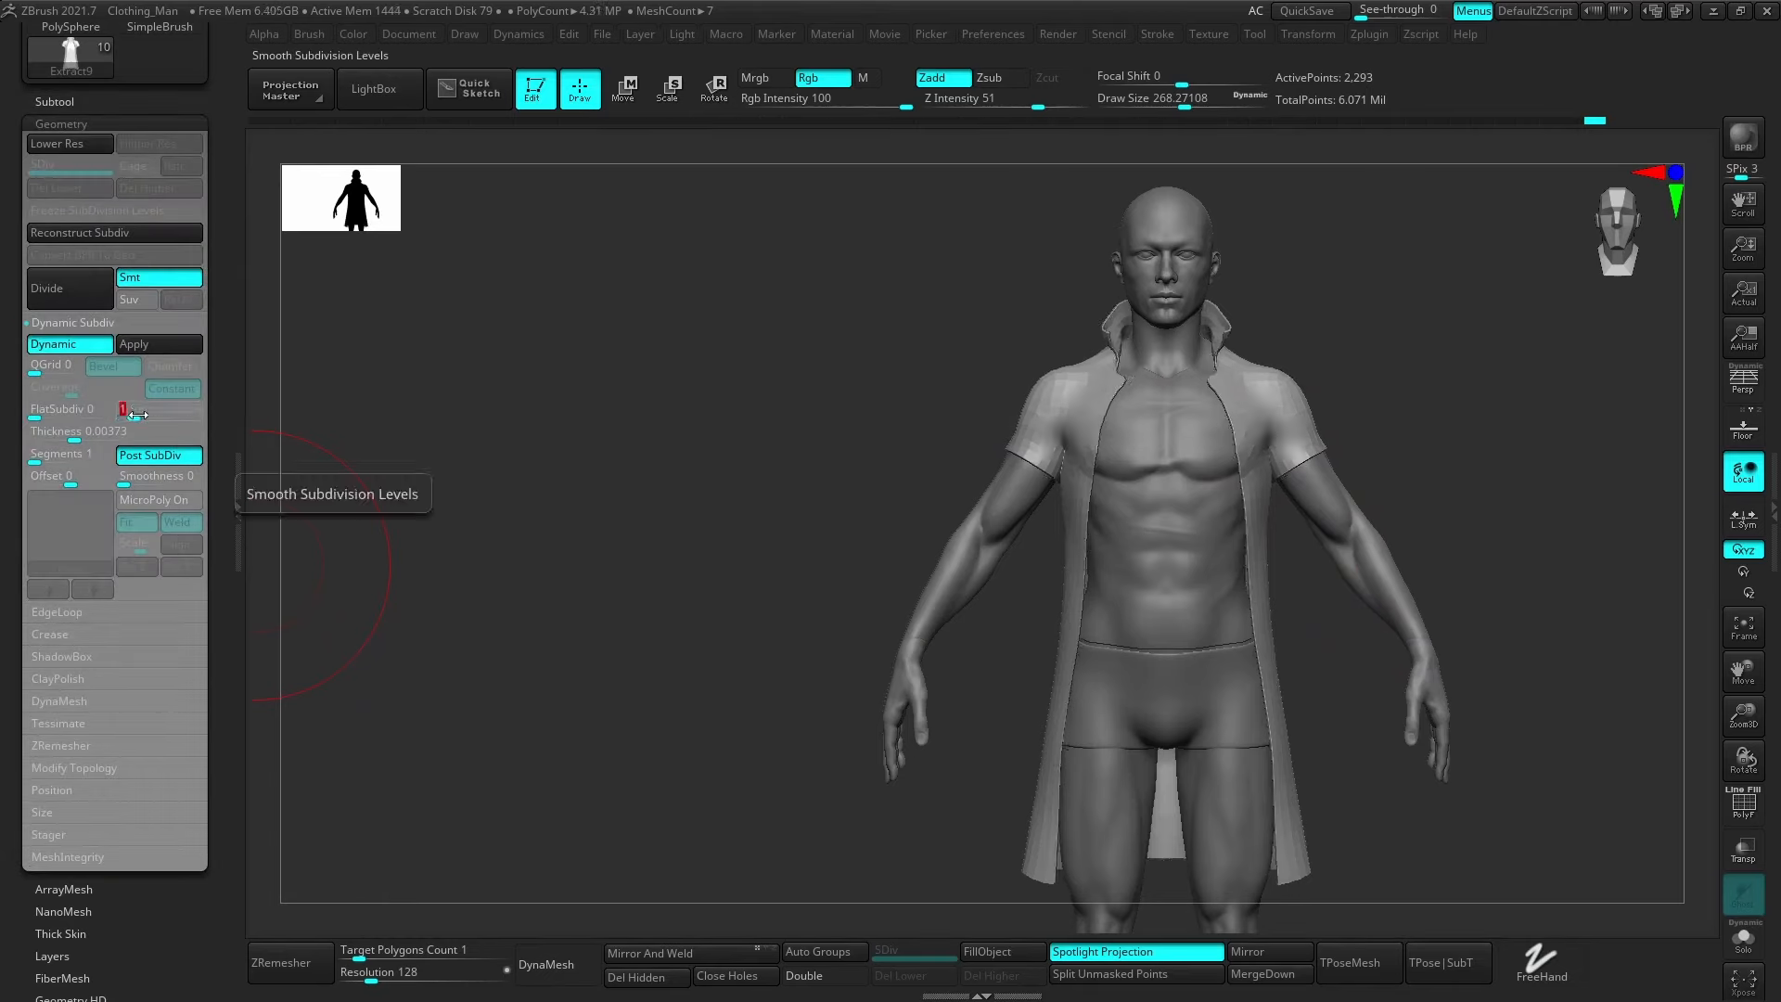
{"action": "right_click_drag", "start_coordinate": [866, 477], "coordinate": [1067, 612]}
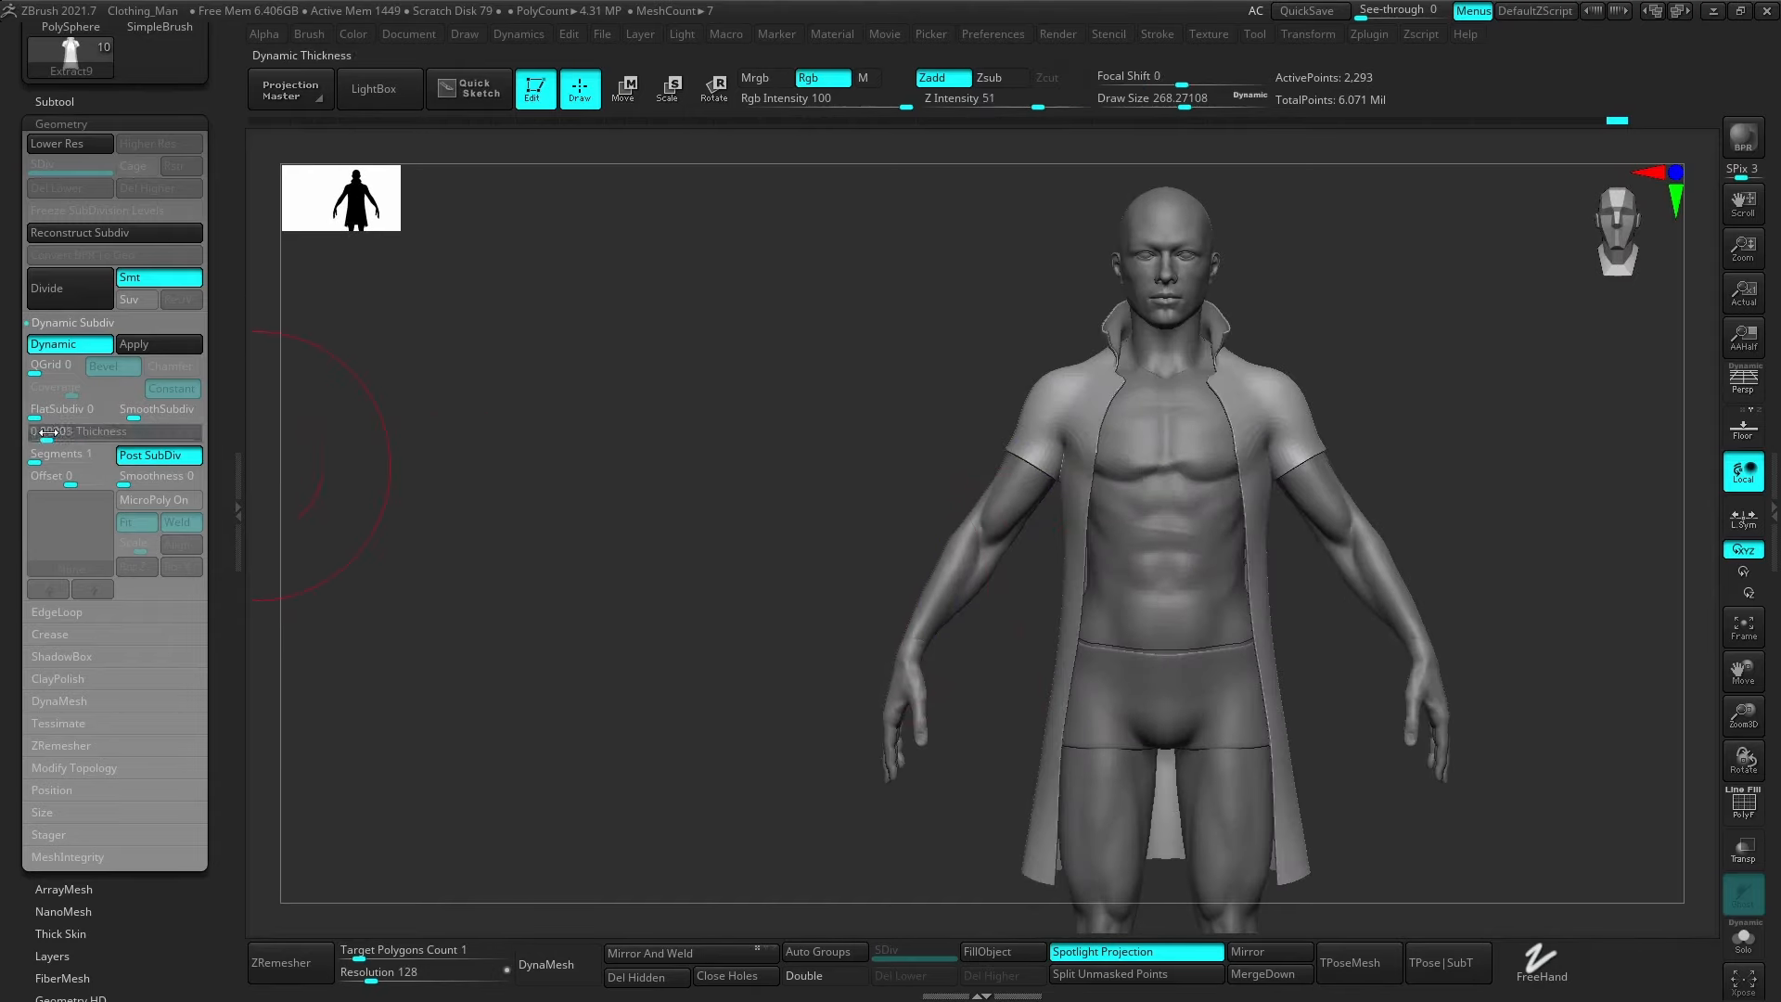
{"action": "left_click_drag", "start_coordinate": [59, 437], "coordinate": [61, 437]}
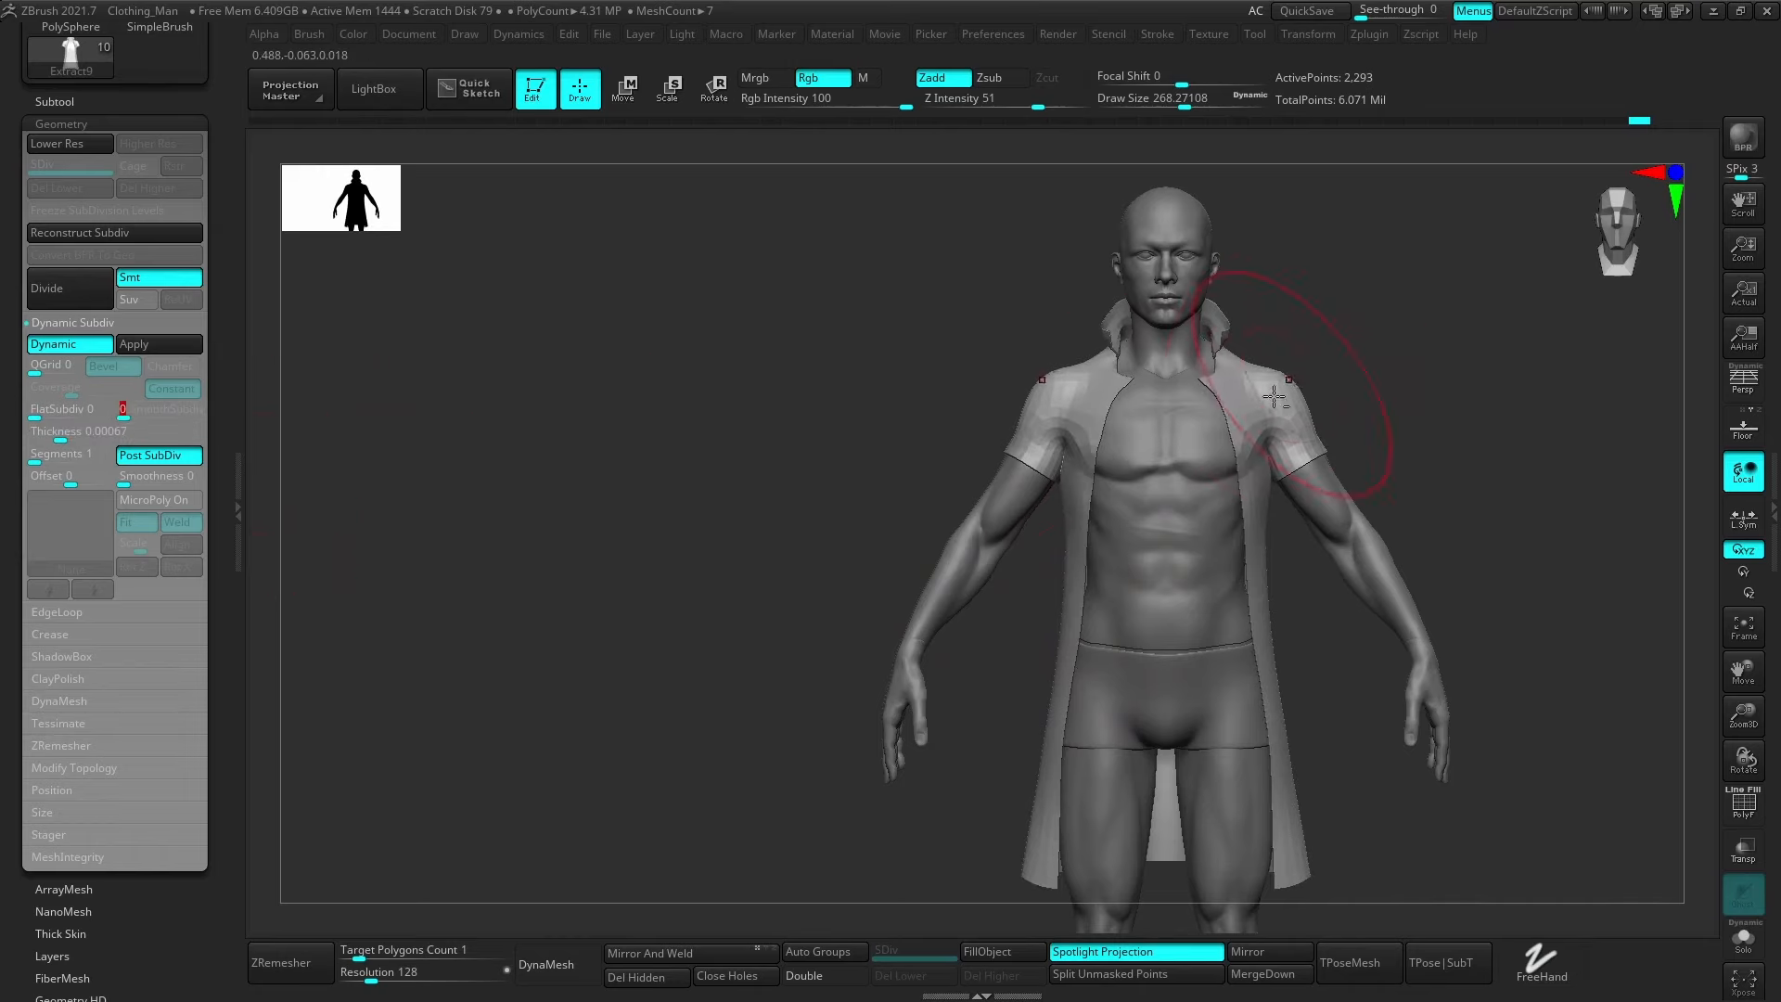
{"action": "right_click_drag", "start_coordinate": [1274, 397], "coordinate": [1361, 552], "text": "ctrl"}
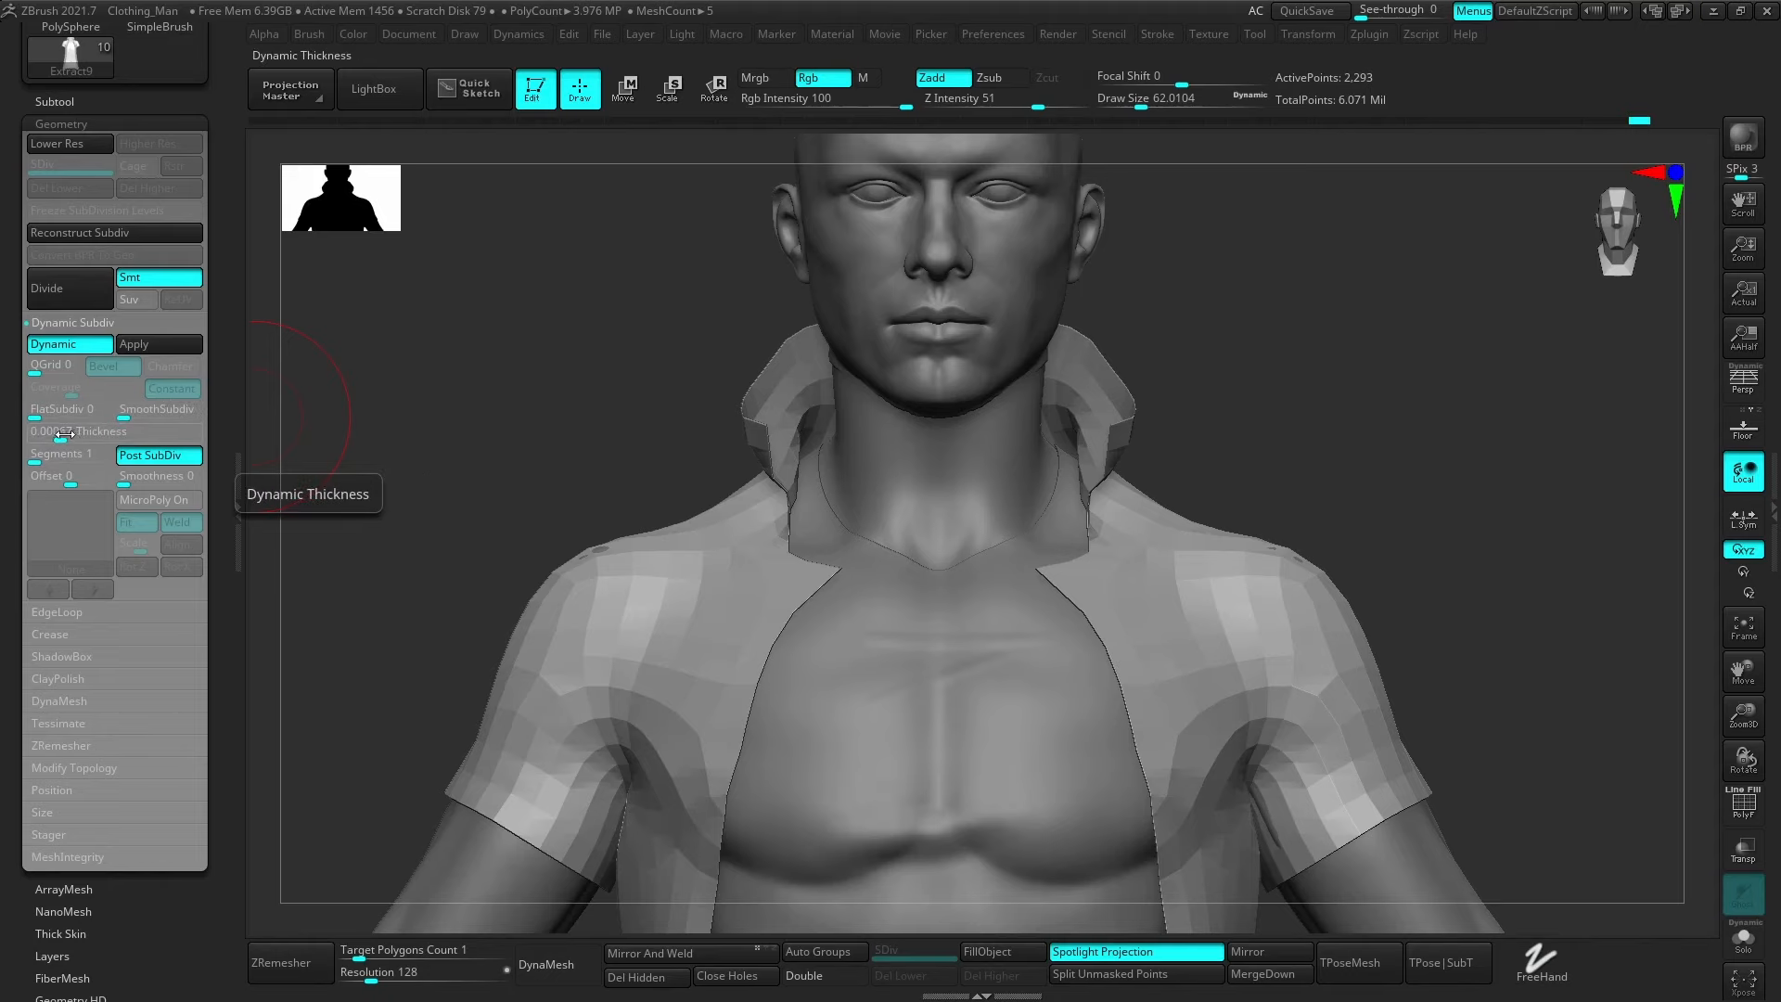
{"action": "left_click_drag", "start_coordinate": [64, 433], "coordinate": [97, 436]}
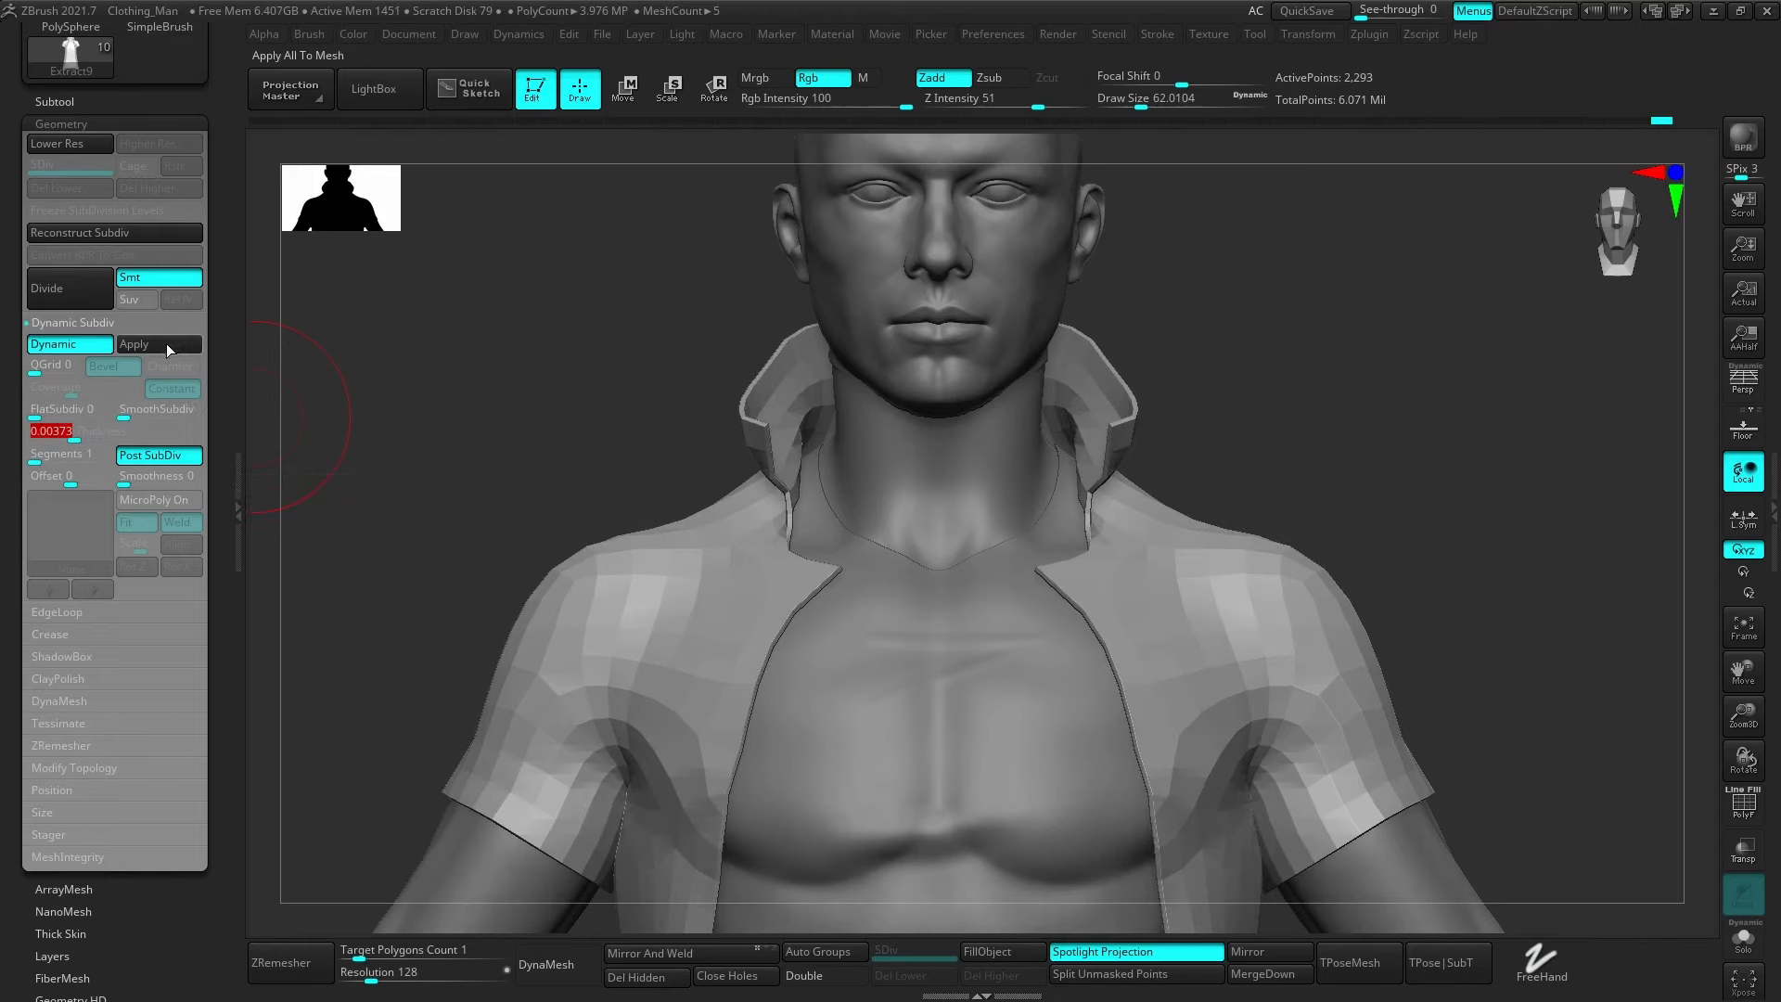
Try applying the coat's dynamic subdivision and dividing the thickened mesh up to level 3 with the polyframe shown.
{"action": "left_click", "coordinate": [170, 349]}
{"action": "key", "text": "shift+f"}
{"action": "right_click_drag", "start_coordinate": [1252, 449], "coordinate": [1299, 465], "text": "ctrl"}
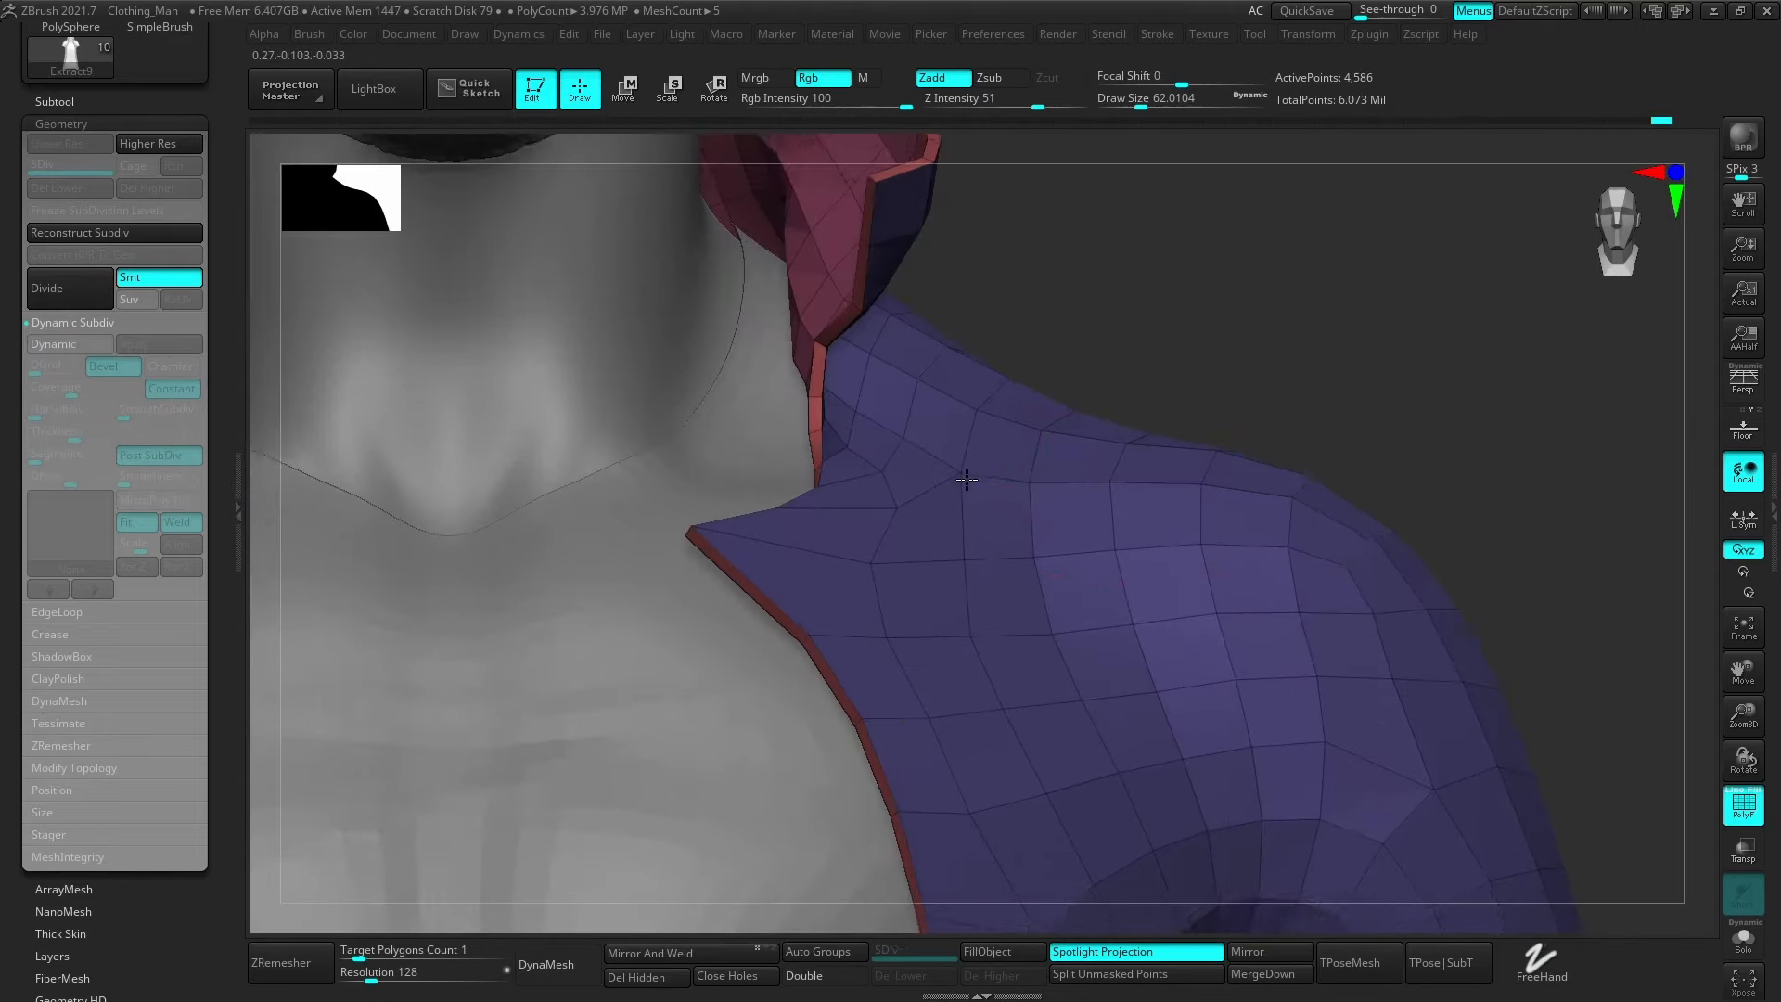
{"action": "right_click_drag", "start_coordinate": [965, 478], "coordinate": [958, 442], "text": "ctrl"}
{"action": "key", "text": "d"}
{"action": "key", "text": "d"}
{"action": "right_click_drag", "start_coordinate": [1008, 501], "coordinate": [998, 445], "text": "ctrl"}
{"action": "left_click_drag", "start_coordinate": [1030, 520], "coordinate": [1054, 538], "text": "ctrl"}
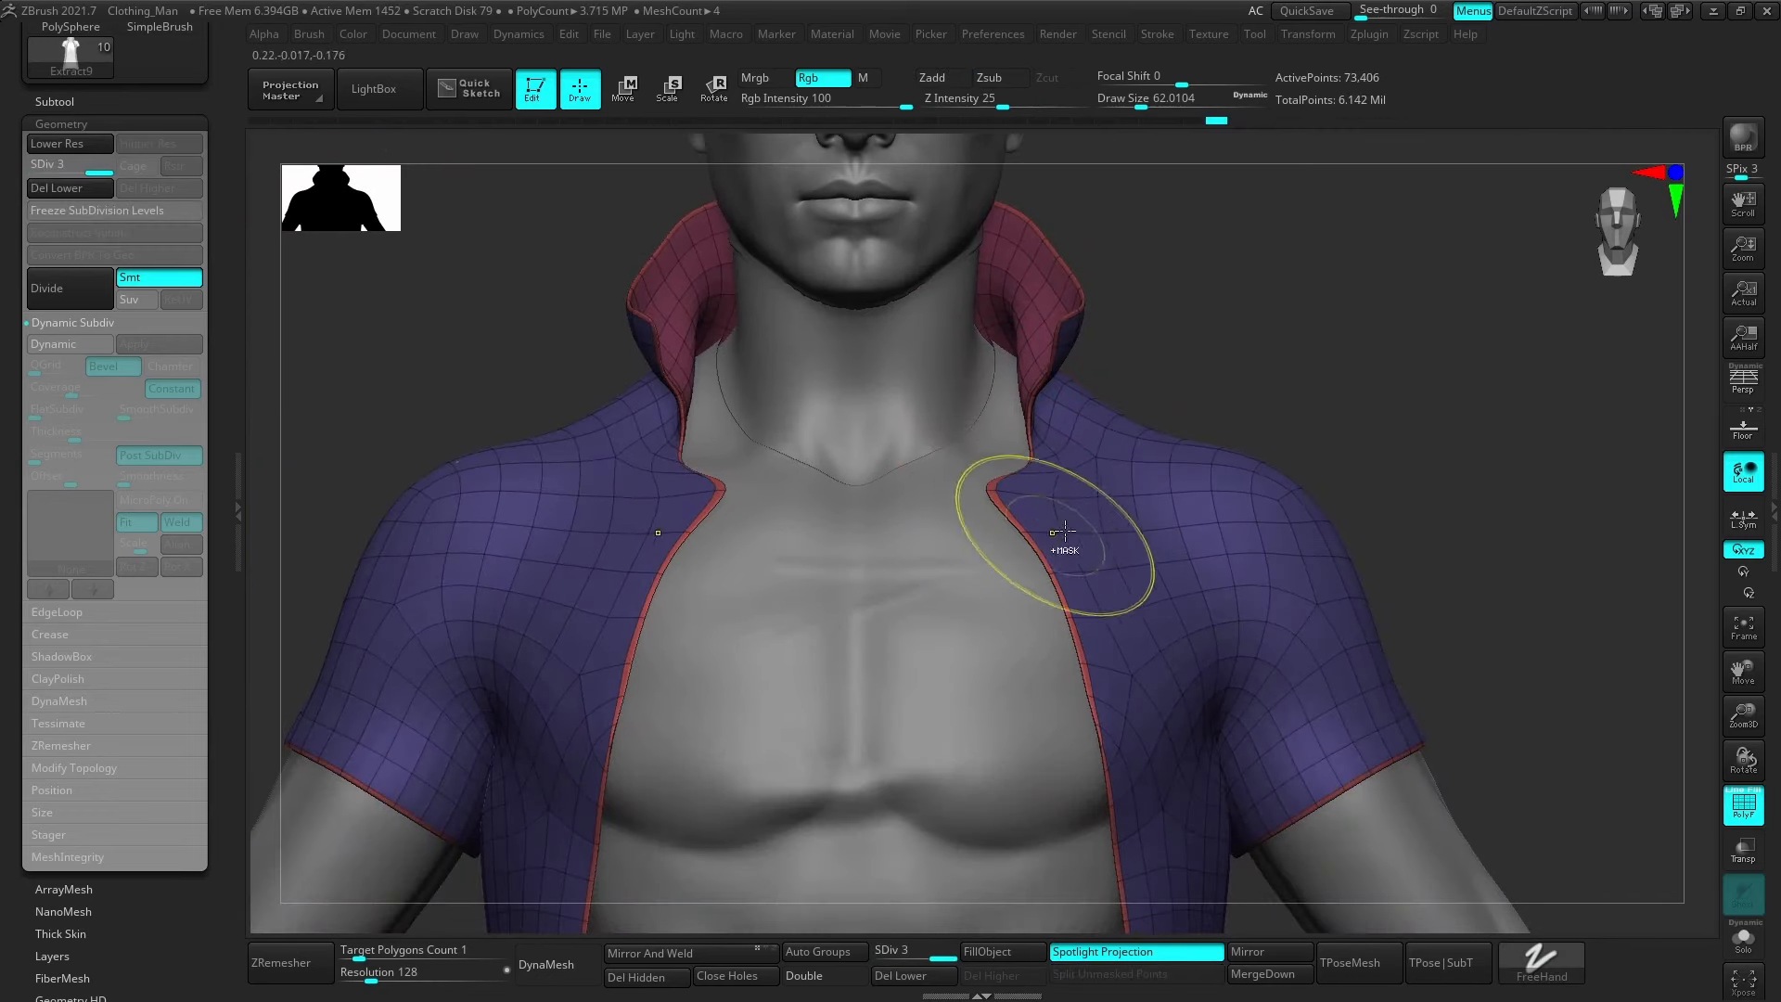
Undo the coat's division and applied thickness, restoring dynamic subdivision with the polyframe hidden.
{"action": "key", "text": "ctrl+z"}
{"action": "key", "text": "ctrl+z"}
{"action": "key", "text": "shift+f"}
{"action": "right_click_drag", "start_coordinate": [1280, 509], "coordinate": [1022, 402], "text": "ctrl"}
{"action": "right_click_drag", "start_coordinate": [1159, 612], "coordinate": [1130, 422], "text": "alt"}
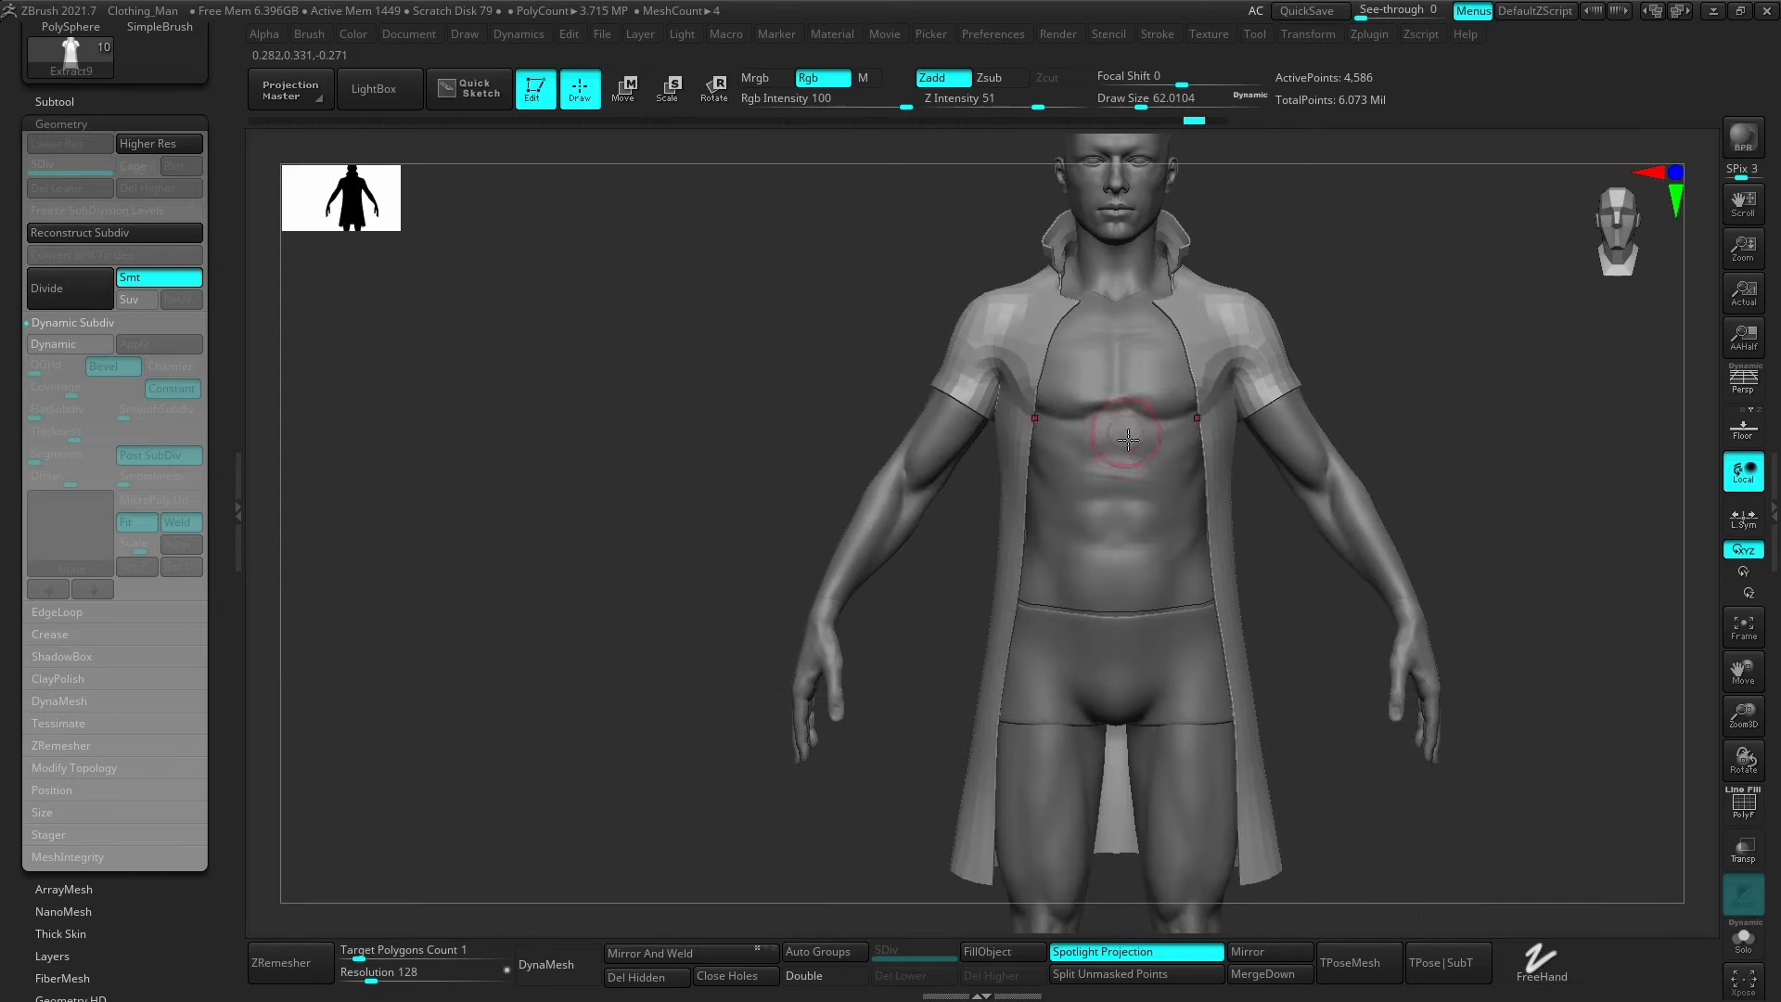
{"action": "key", "text": "d"}
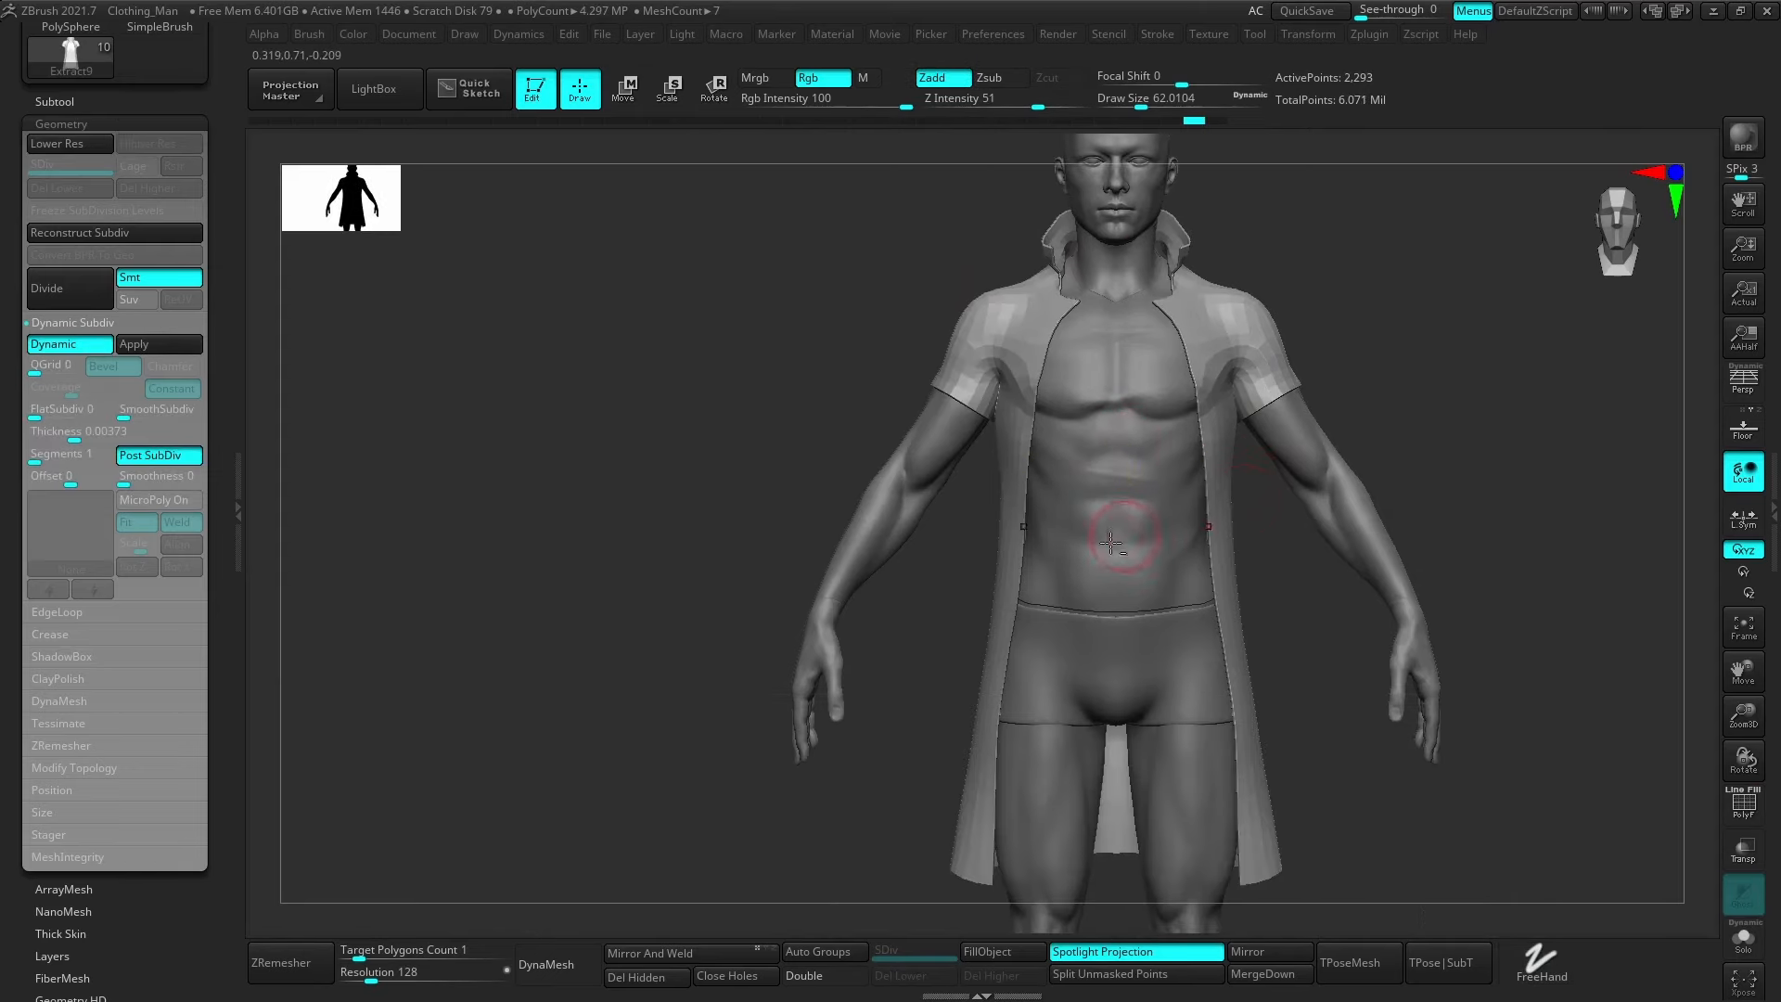
Examine the coat's polygon flow and overall silhouette from the front and back.
{"action": "right_click_drag", "start_coordinate": [1112, 544], "coordinate": [1028, 635], "text": "alt"}
{"action": "right_click_drag", "start_coordinate": [1046, 356], "coordinate": [1239, 408], "text": "ctrl"}
{"action": "key", "text": "shift+f"}
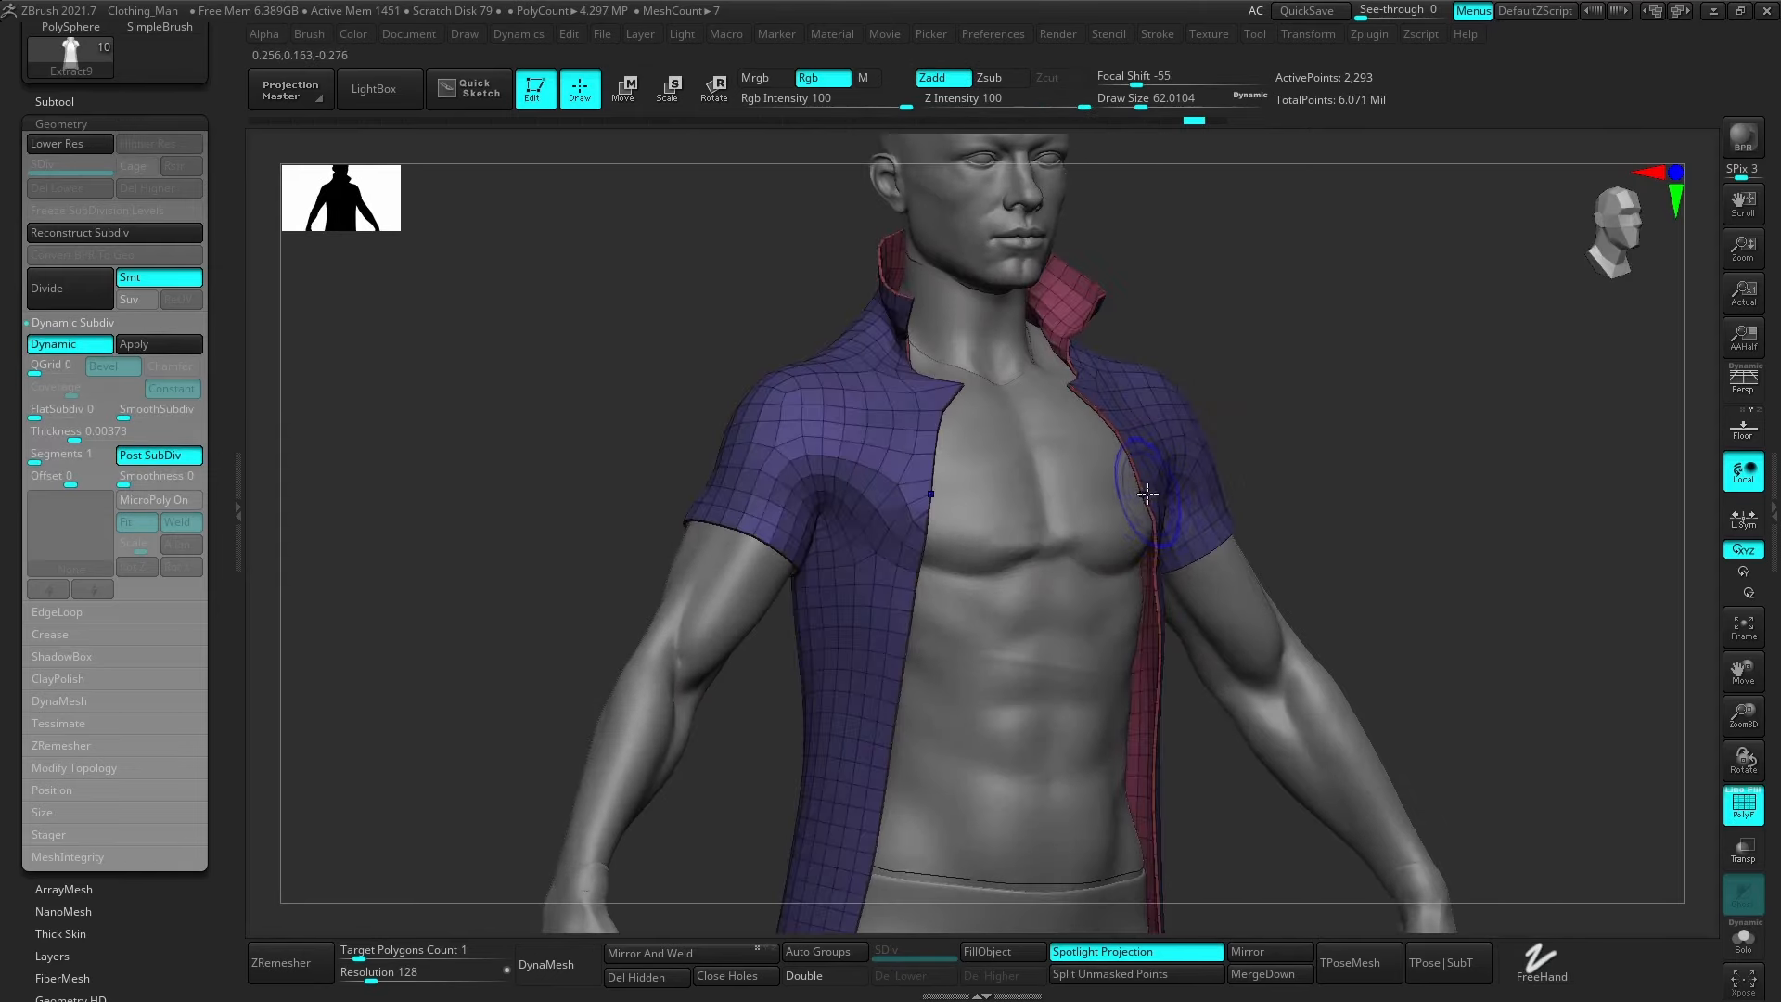
{"action": "key", "text": "shift+f"}
{"action": "right_click_drag", "start_coordinate": [1117, 509], "coordinate": [1050, 520], "text": "shift"}
{"action": "mouse_move", "coordinate": [1104, 594]}
{"action": "right_mouse_down", "text": "ctrl"}
{"action": "mouse_move", "coordinate": [1082, 500]}
{"action": "mouse_move", "coordinate": [1062, 519]}
{"action": "mouse_move", "coordinate": [965, 509]}
{"action": "mouse_move", "coordinate": [1112, 606]}
{"action": "right_mouse_up", "text": "ctrl"}
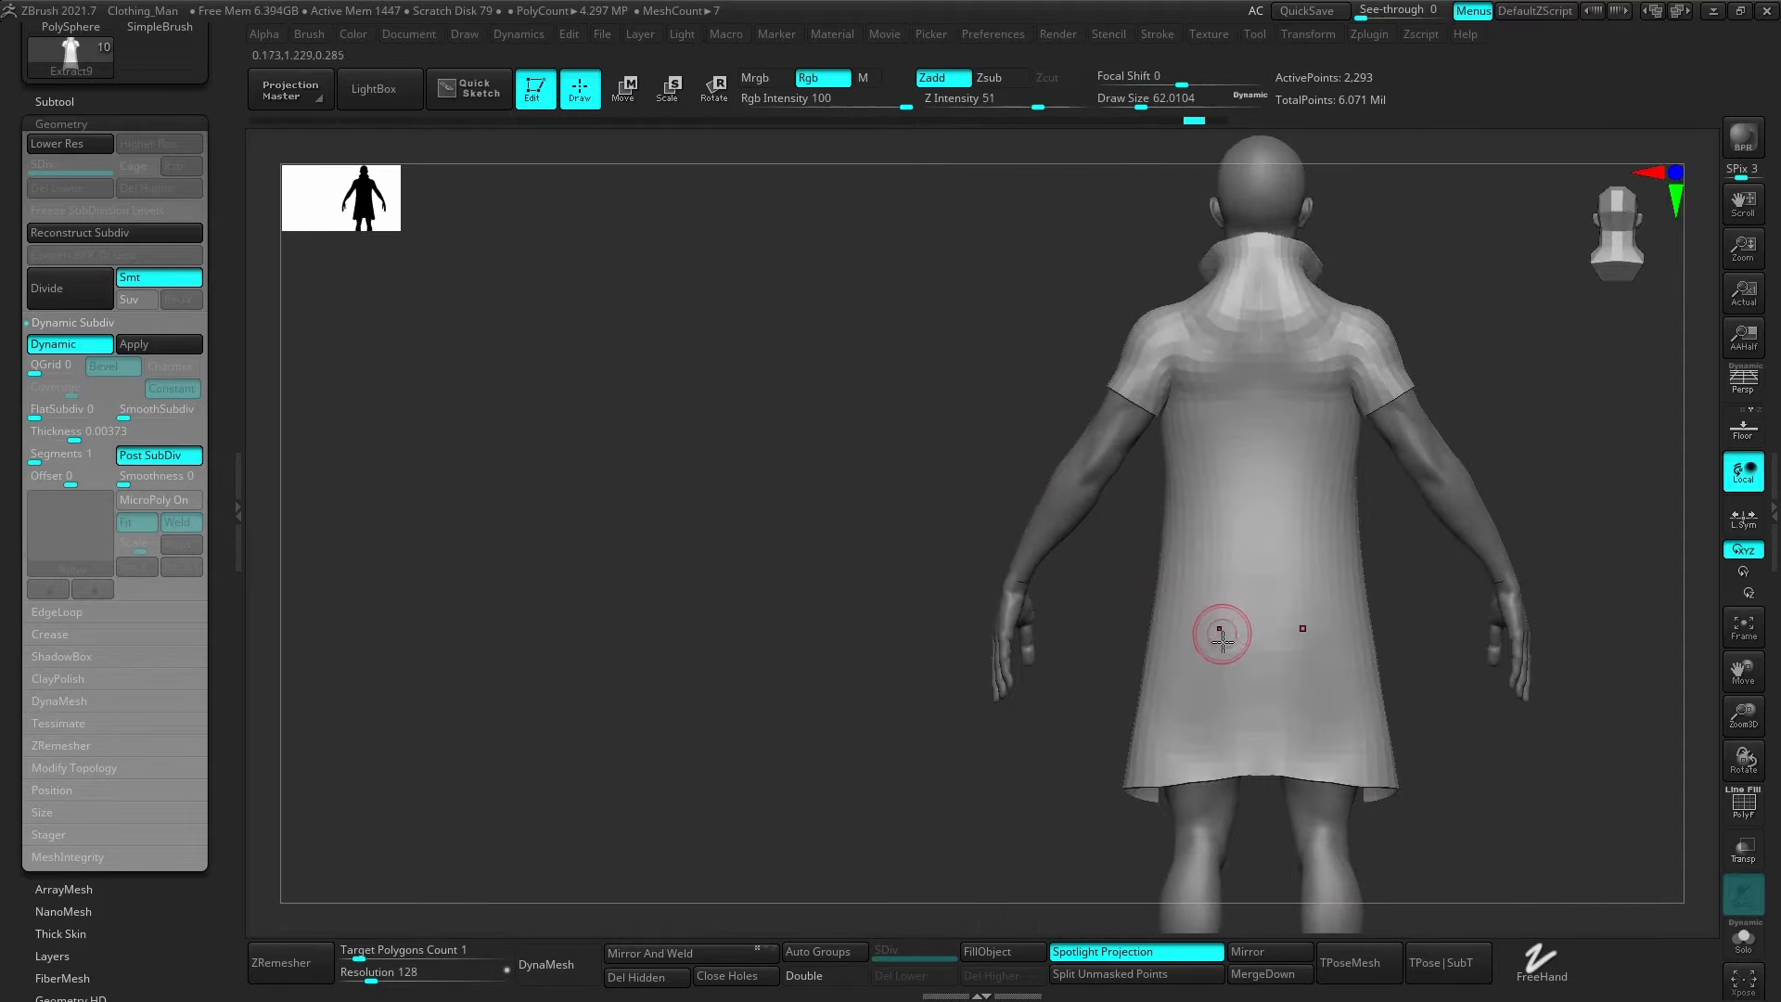
{"action": "mouse_move", "coordinate": [1222, 638]}
{"action": "right_mouse_down", "text": "shift"}
{"action": "mouse_move", "coordinate": [1296, 548]}
{"action": "mouse_move", "coordinate": [1332, 616]}
{"action": "mouse_move", "coordinate": [1248, 728]}
{"action": "mouse_move", "coordinate": [1197, 723]}
{"action": "mouse_move", "coordinate": [1319, 664]}
{"action": "mouse_move", "coordinate": [1284, 468]}
{"action": "right_mouse_up", "text": "shift"}
Select the Move brush and reduce its draw size to about 56 at the coat's neckline.
{"action": "key", "text": "b"}
{"action": "key", "text": "m"}
{"action": "left_click", "coordinate": [1236, 739]}
{"action": "mouse_move", "coordinate": [1176, 332]}
{"action": "right_mouse_down", "text": "alt"}
{"action": "mouse_move", "coordinate": [1168, 481]}
{"action": "mouse_move", "coordinate": [1229, 486]}
{"action": "right_mouse_up", "text": "alt"}
{"action": "key", "text": "s"}
{"action": "left_click_drag", "start_coordinate": [1232, 487], "coordinate": [1194, 487]}
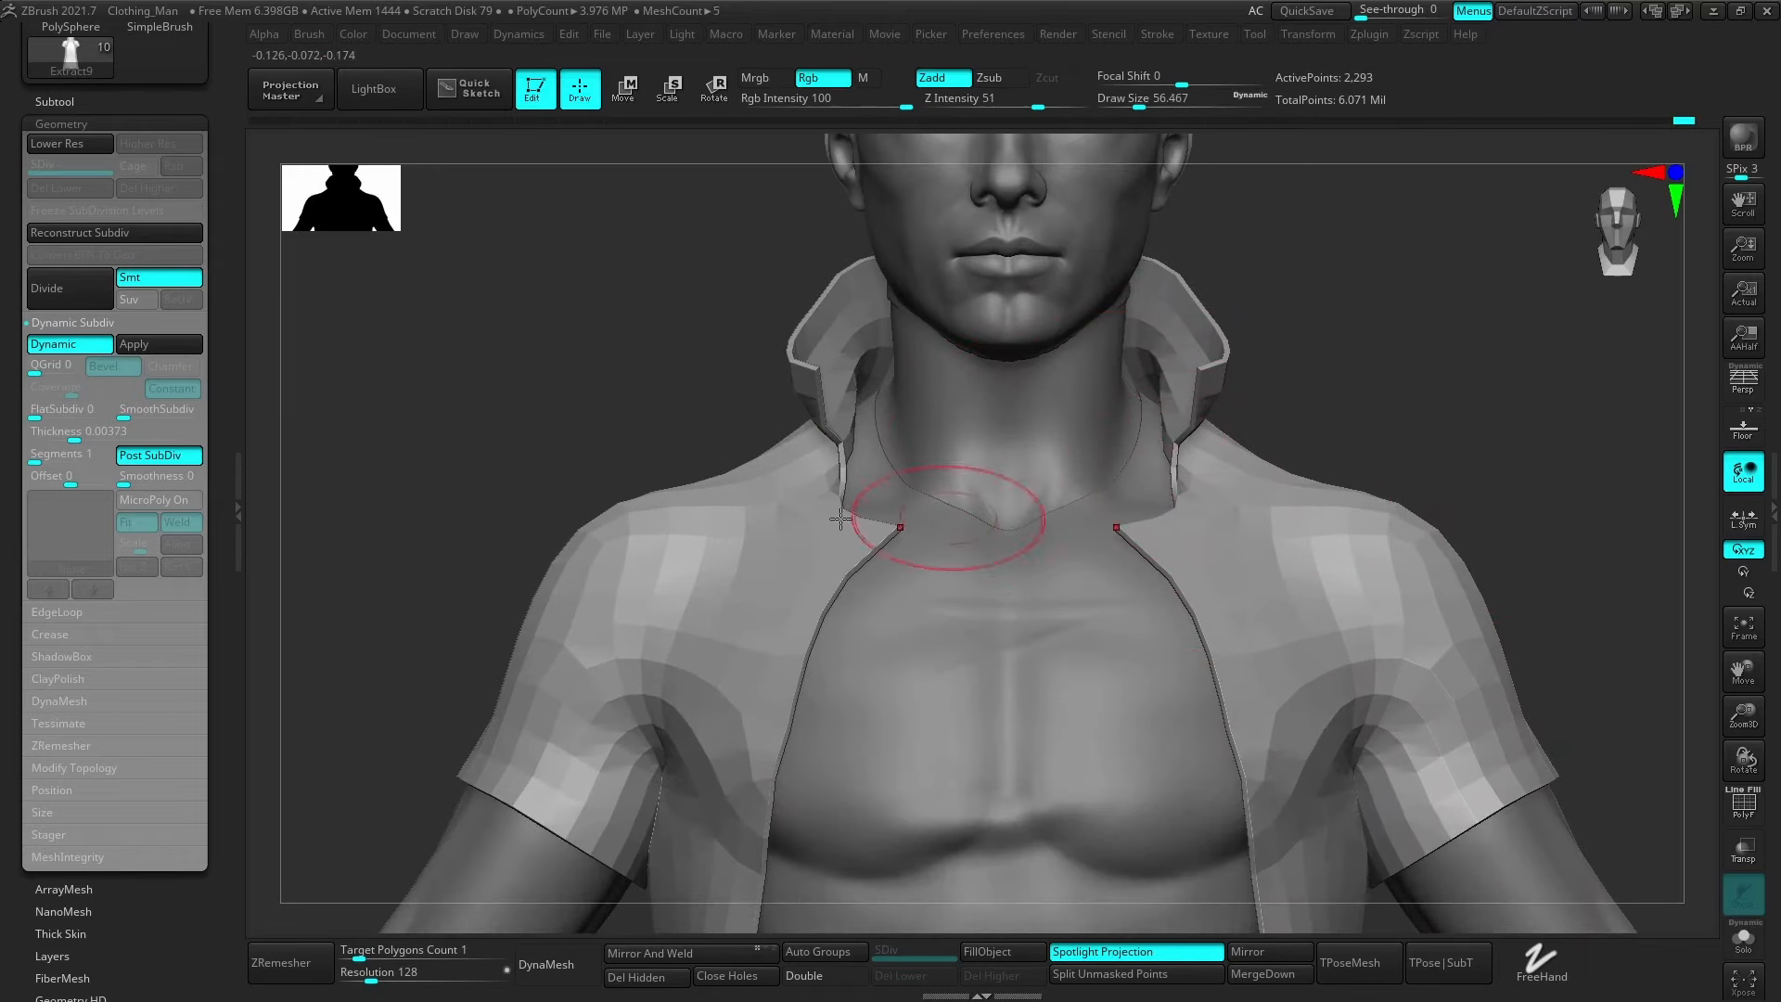
Apply the dynamic subdivision to turn the coat's thickness into real geometry, and show the polyframe around the collar.
{"action": "left_click", "coordinate": [186, 351]}
{"action": "right_click_drag", "start_coordinate": [561, 369], "coordinate": [1239, 489], "text": "ctrl"}
{"action": "key", "text": "shift+f"}
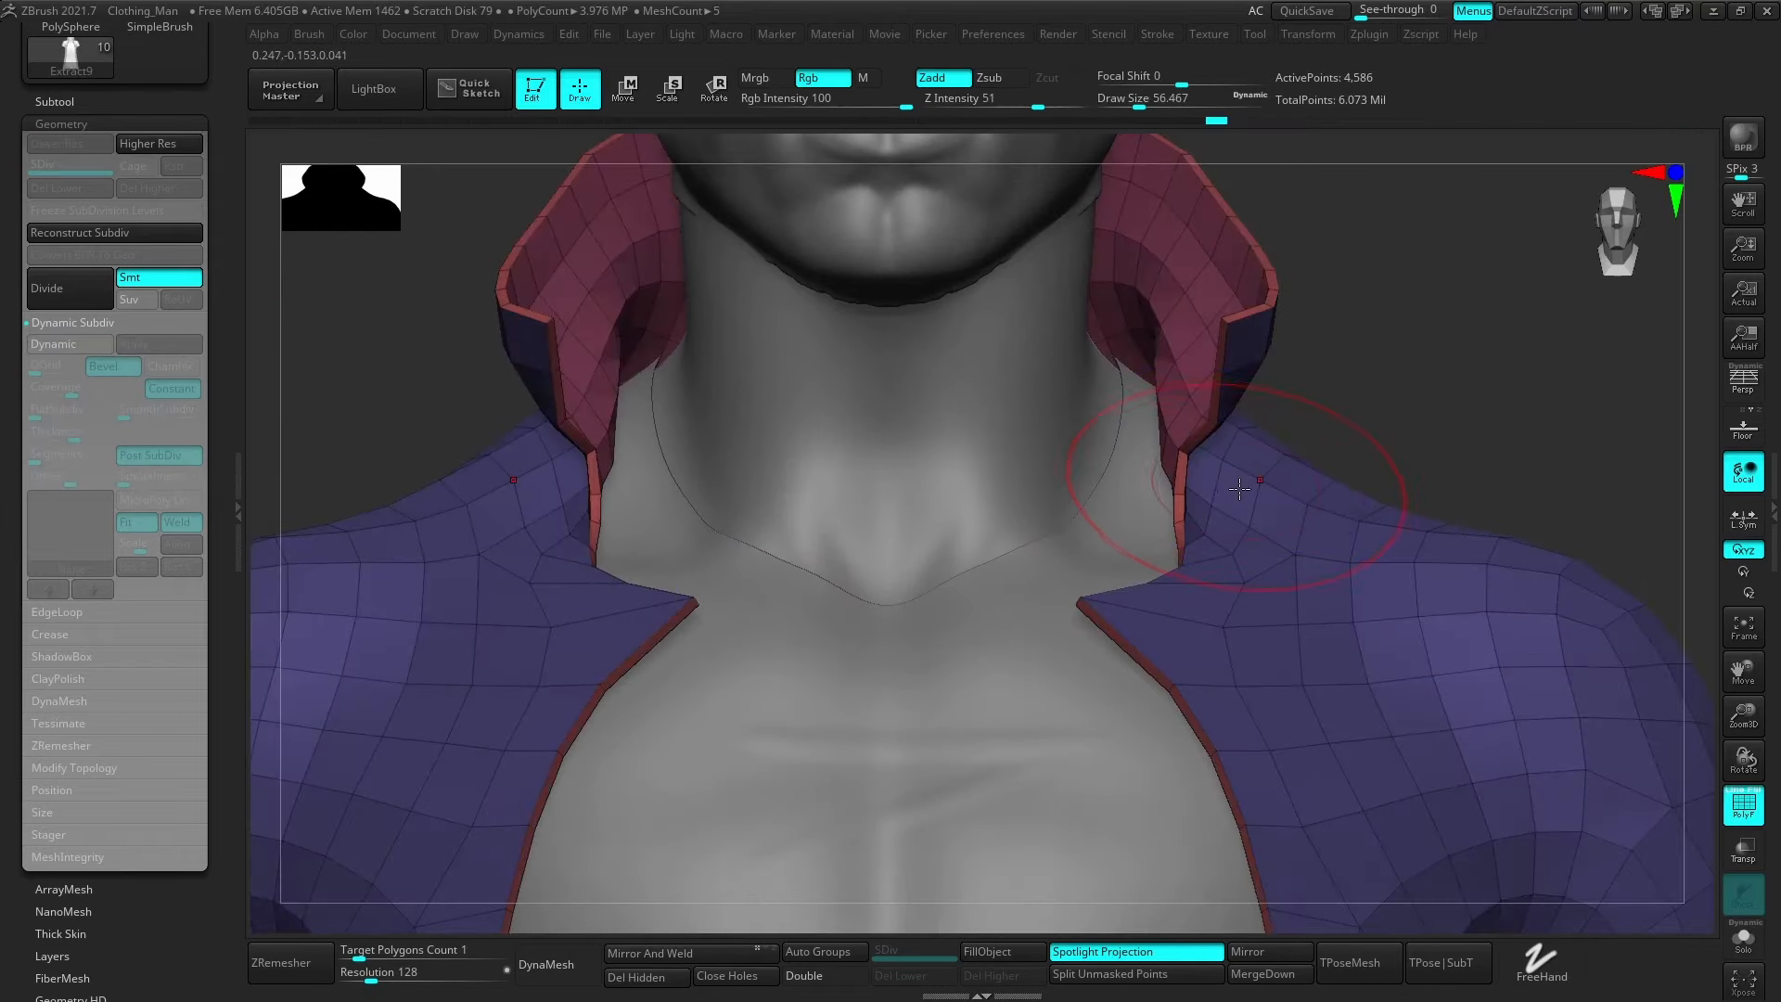
With the ZModeler brush at a draw size of about 12, insert a single edge loop along the coat's thickness rim.
{"action": "key", "text": "b"}
{"action": "key", "text": "z"}
{"action": "key", "text": "m"}
{"action": "key", "text": "b"}
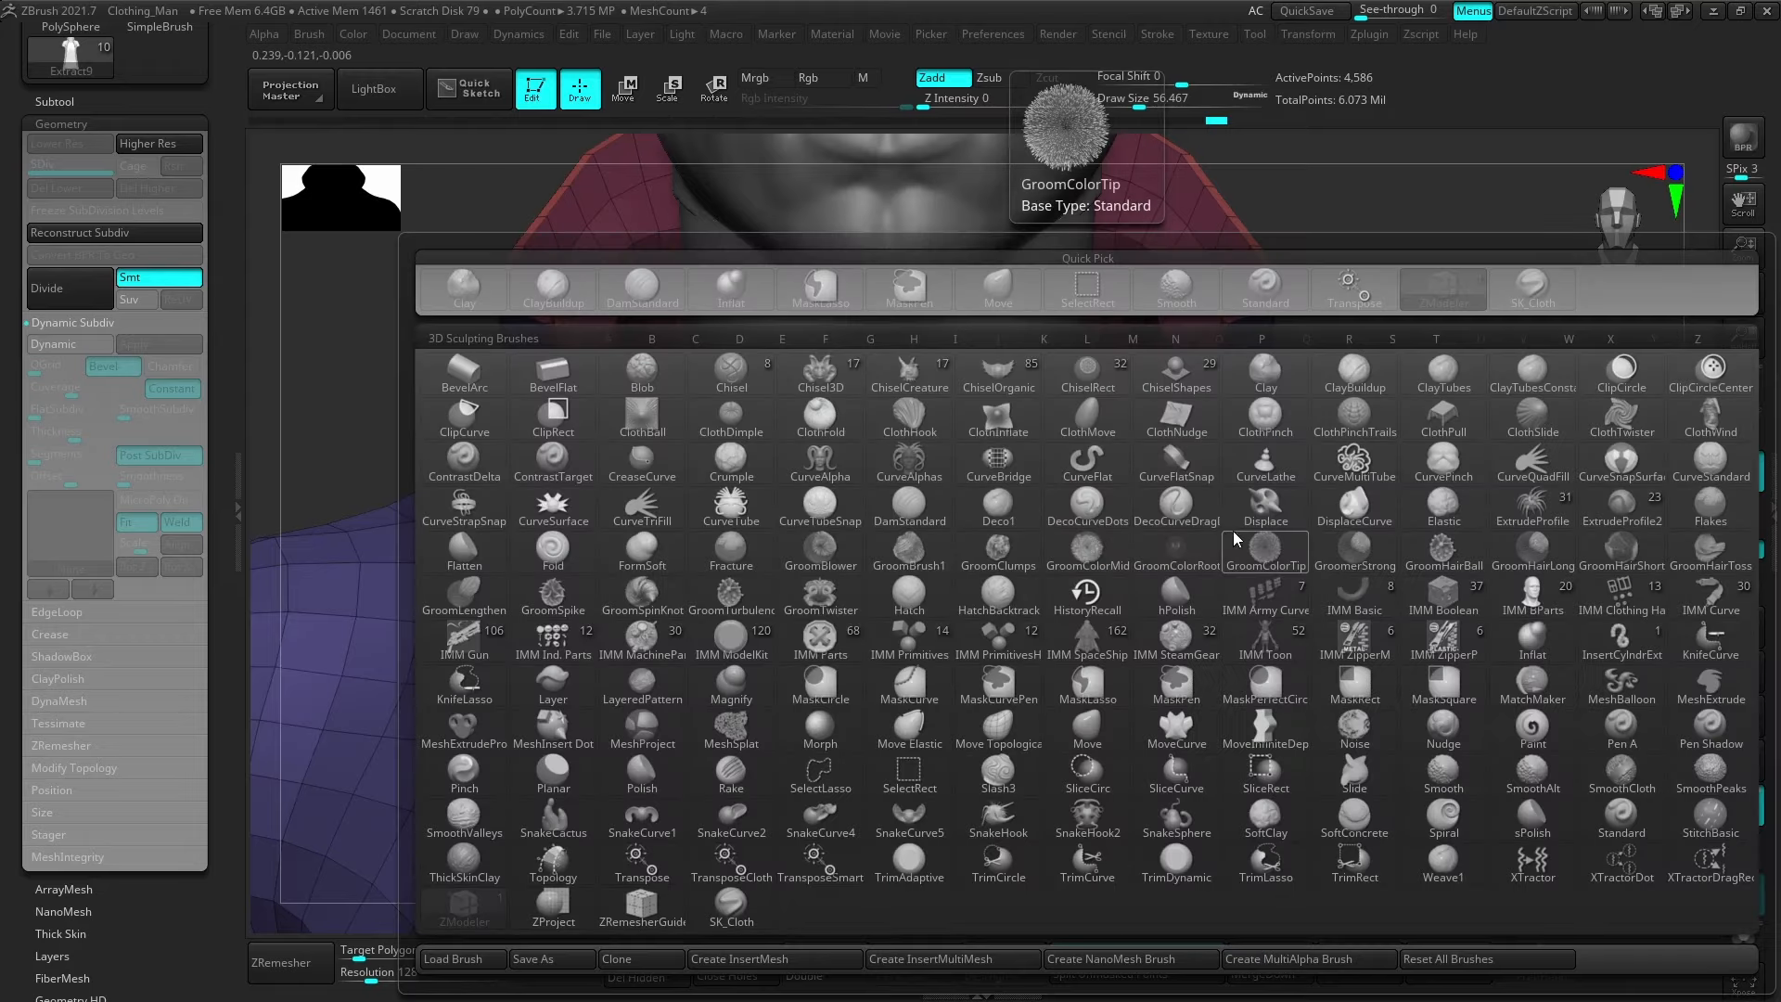
{"action": "left_click", "coordinate": [464, 909]}
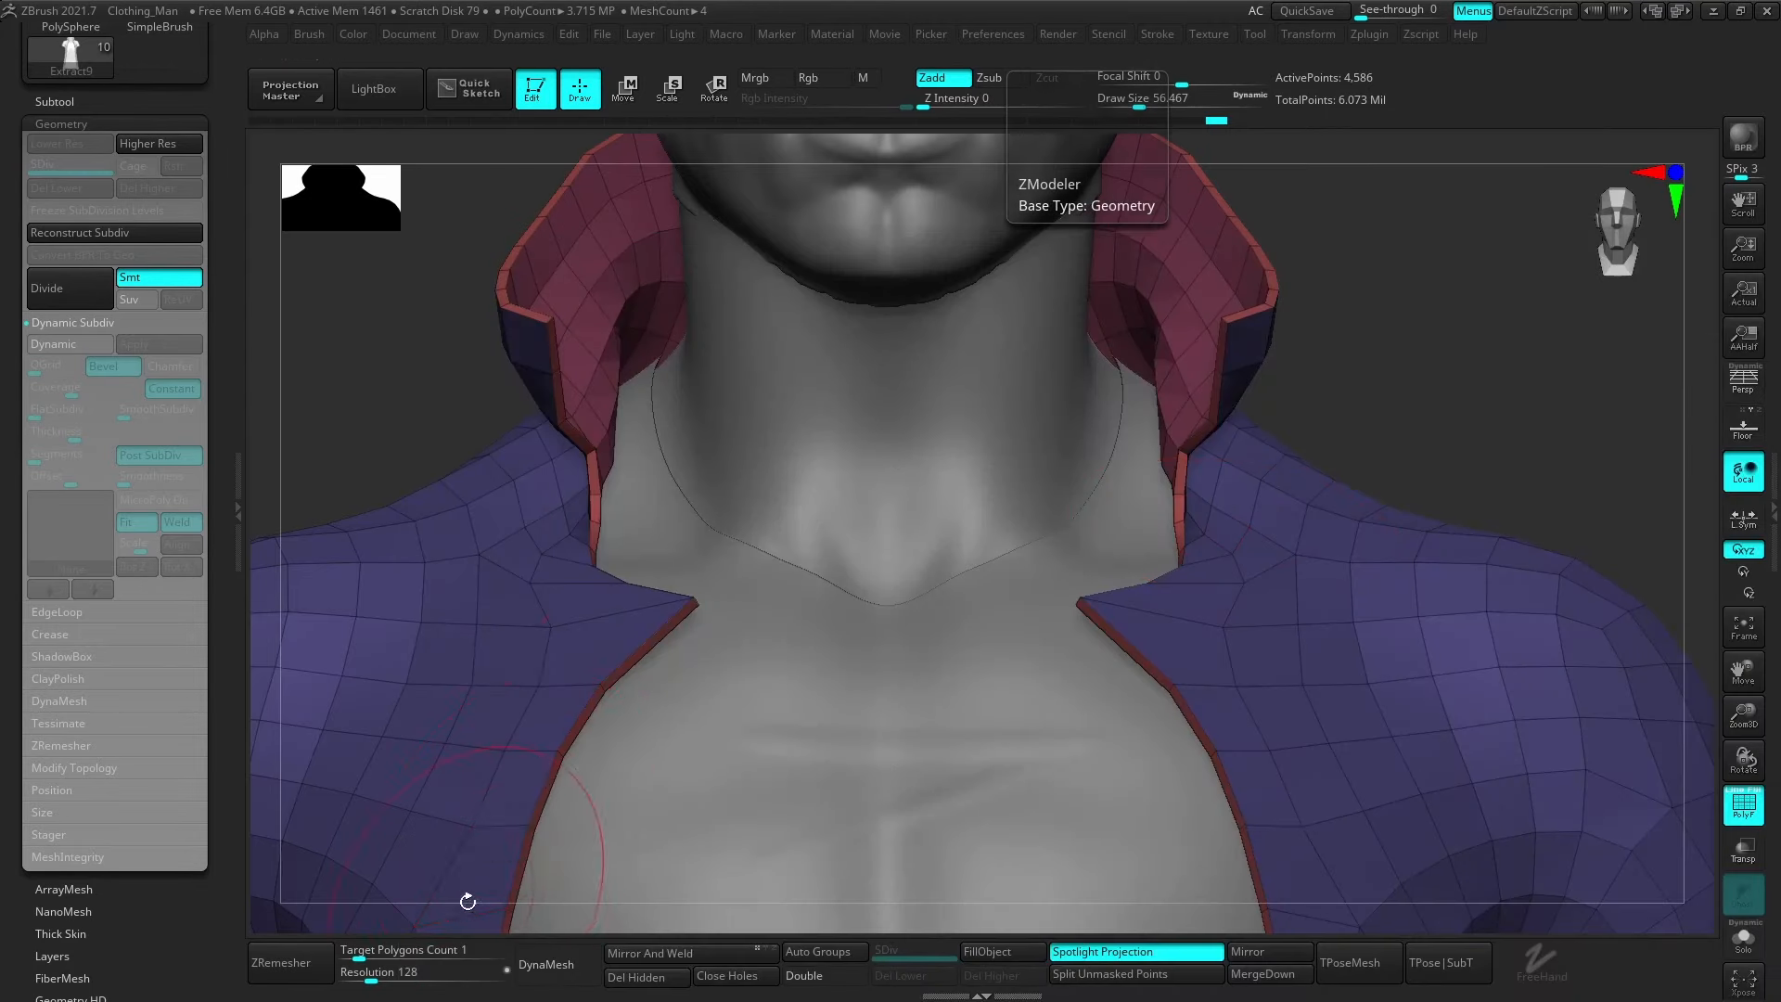
{"action": "mouse_move", "coordinate": [1428, 362]}
{"action": "right_mouse_down", "text": "ctrl"}
{"action": "mouse_move", "coordinate": [1210, 549]}
{"action": "mouse_move", "coordinate": [1192, 608]}
{"action": "right_mouse_up", "text": "ctrl"}
{"action": "key", "text": "space"}
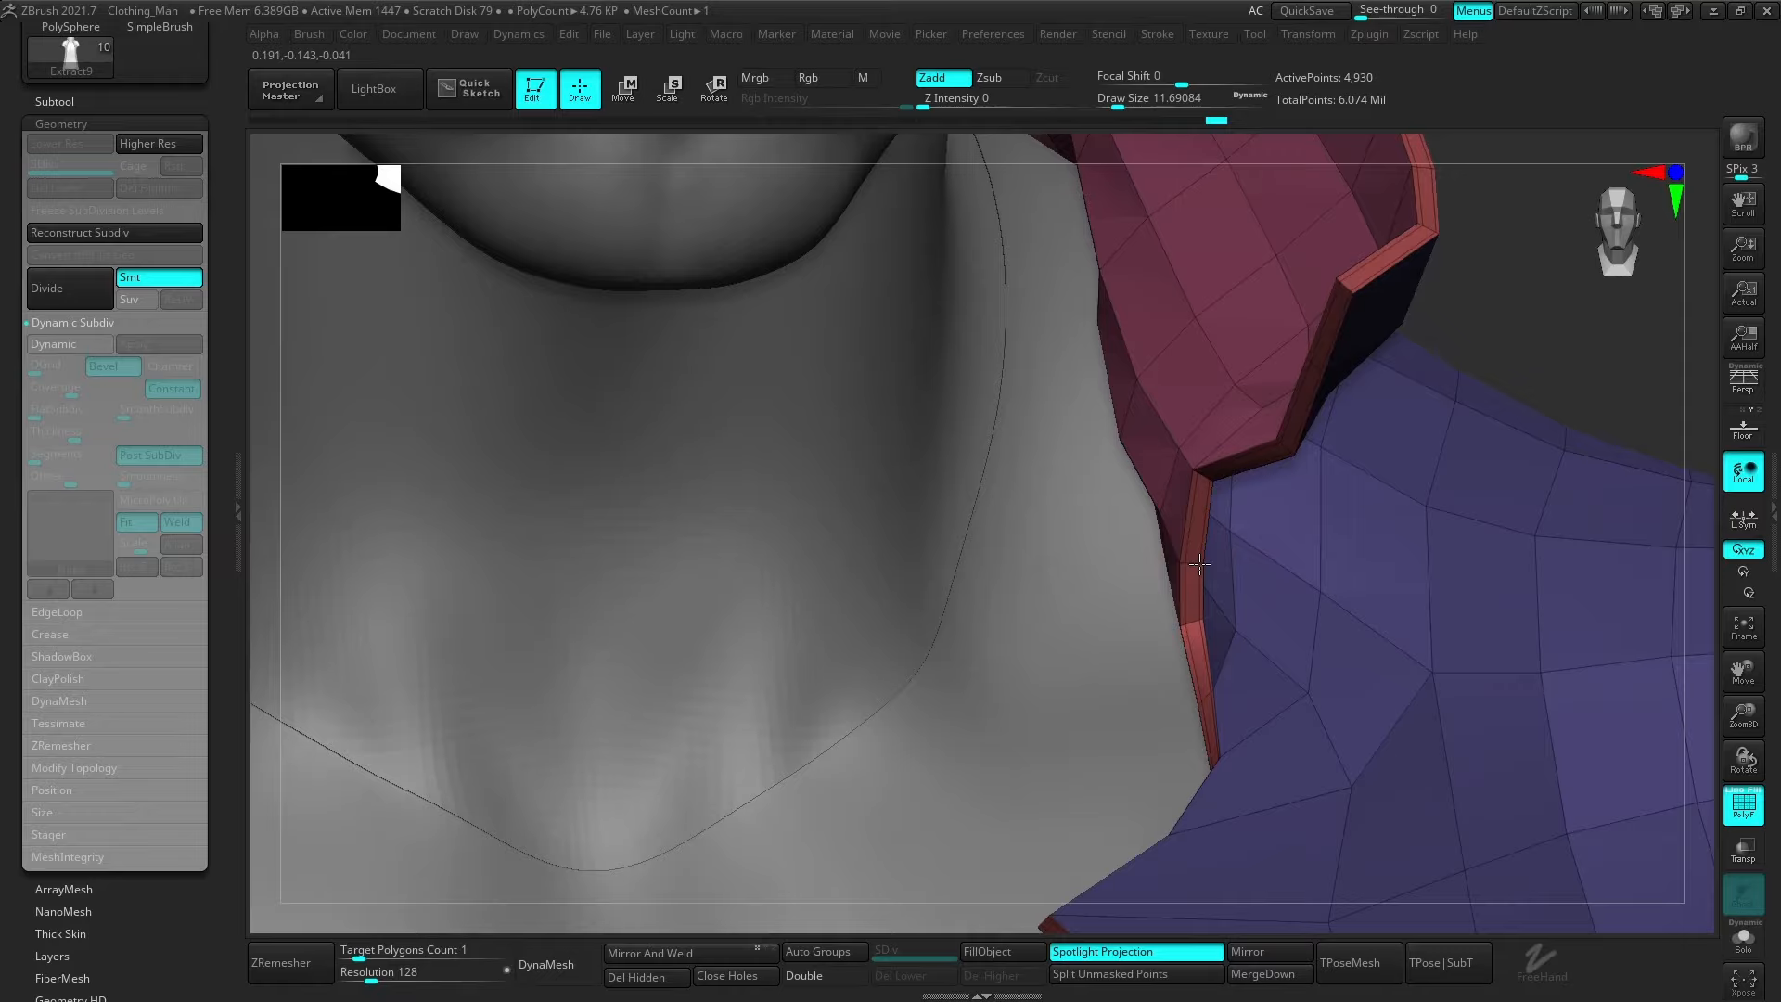
Try subdividing the coat twice with the polyframe hidden, then return it to the base mesh.
{"action": "right_click_drag", "start_coordinate": [1199, 564], "coordinate": [1435, 443]}
{"action": "key", "text": "ctrl+d"}
{"action": "key", "text": "ctrl+d"}
{"action": "key", "text": "shift+f"}
{"action": "key", "text": "shift+d"}
{"action": "key", "text": "shift+d"}
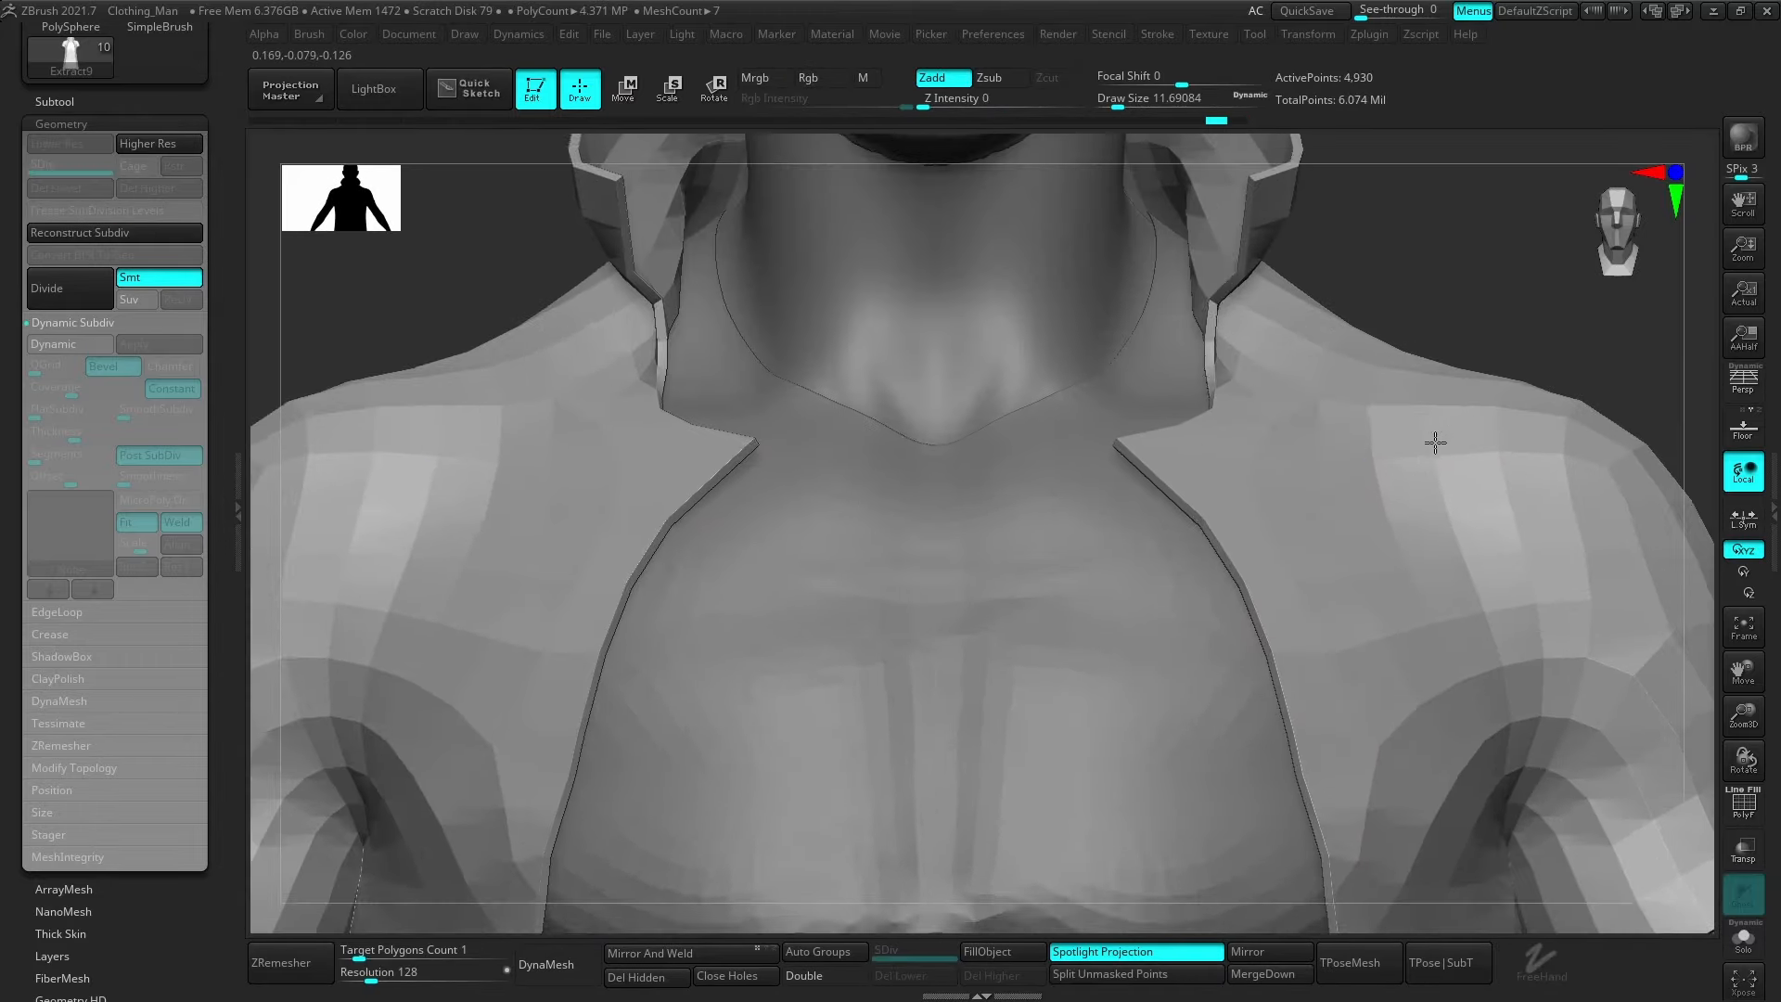
Show the polyframe and set the ZModeler edge action to Crease on the coat's front rim.
{"action": "key", "text": "shift+f"}
{"action": "mouse_move", "coordinate": [1113, 437]}
{"action": "right_mouse_down", "text": "ctrl"}
{"action": "mouse_move", "coordinate": [1259, 438]}
{"action": "mouse_move", "coordinate": [1120, 466]}
{"action": "right_mouse_up", "text": "ctrl"}
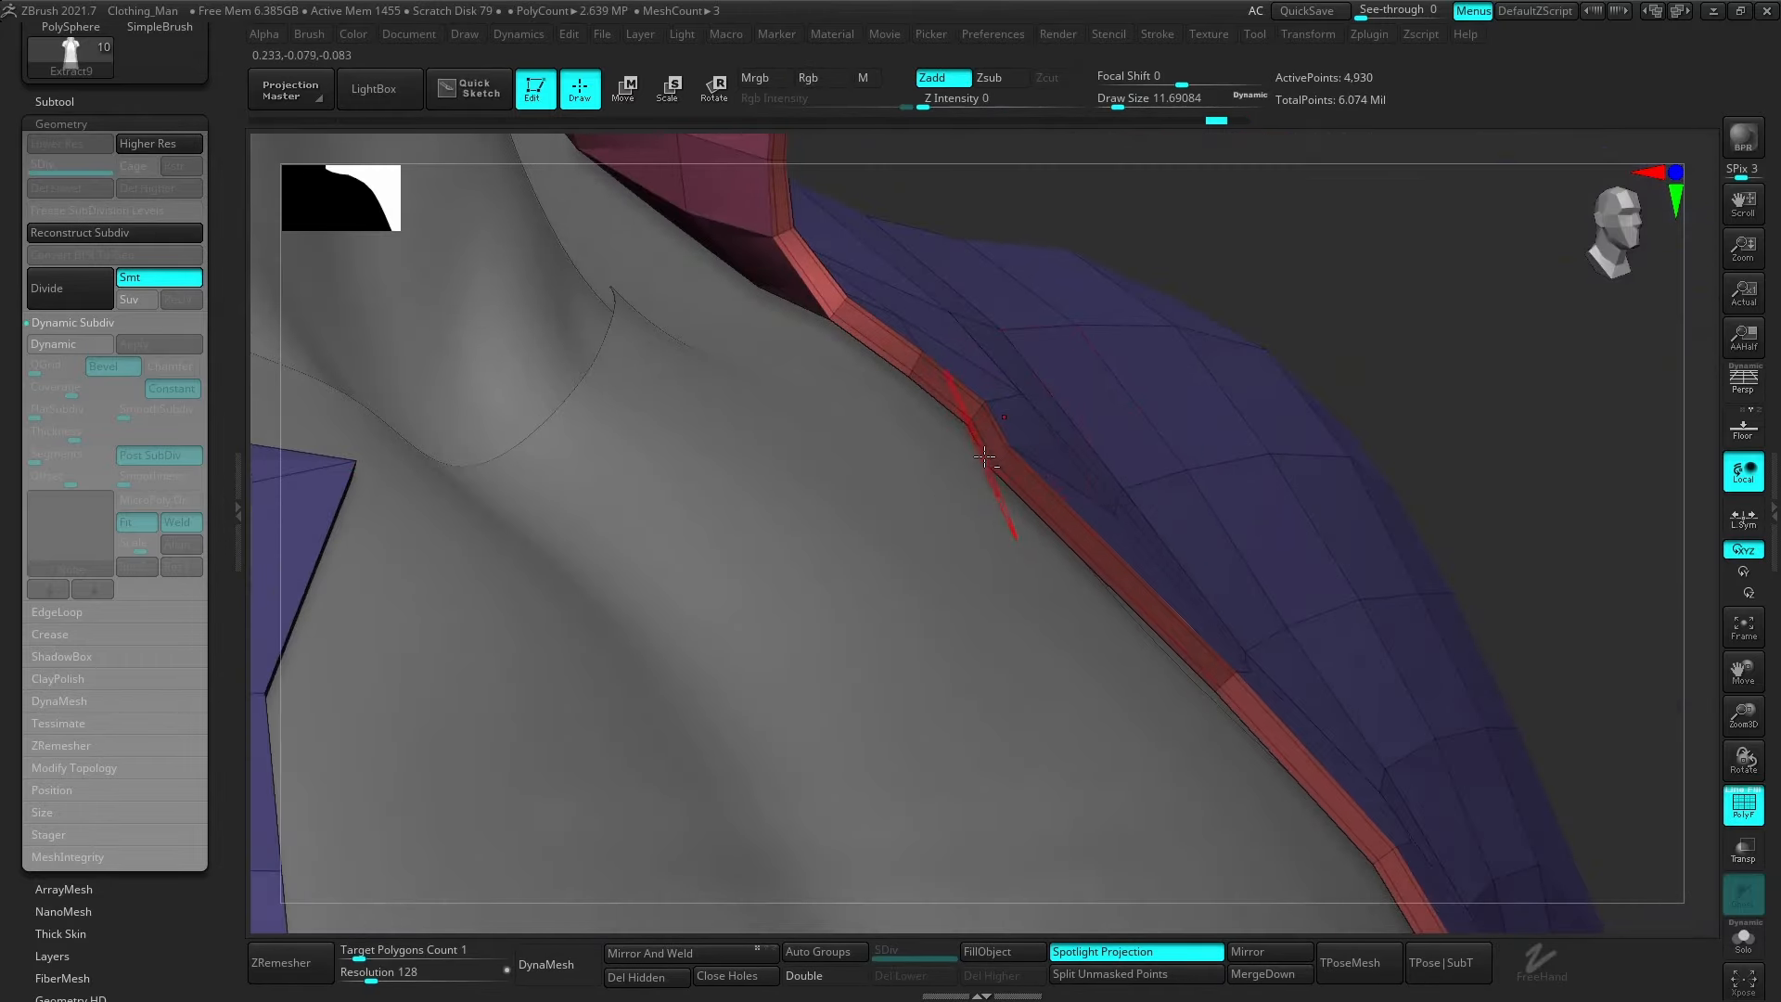
{"action": "right_click_drag", "start_coordinate": [985, 457], "coordinate": [998, 451], "text": "ctrl"}
{"action": "key", "text": "space"}
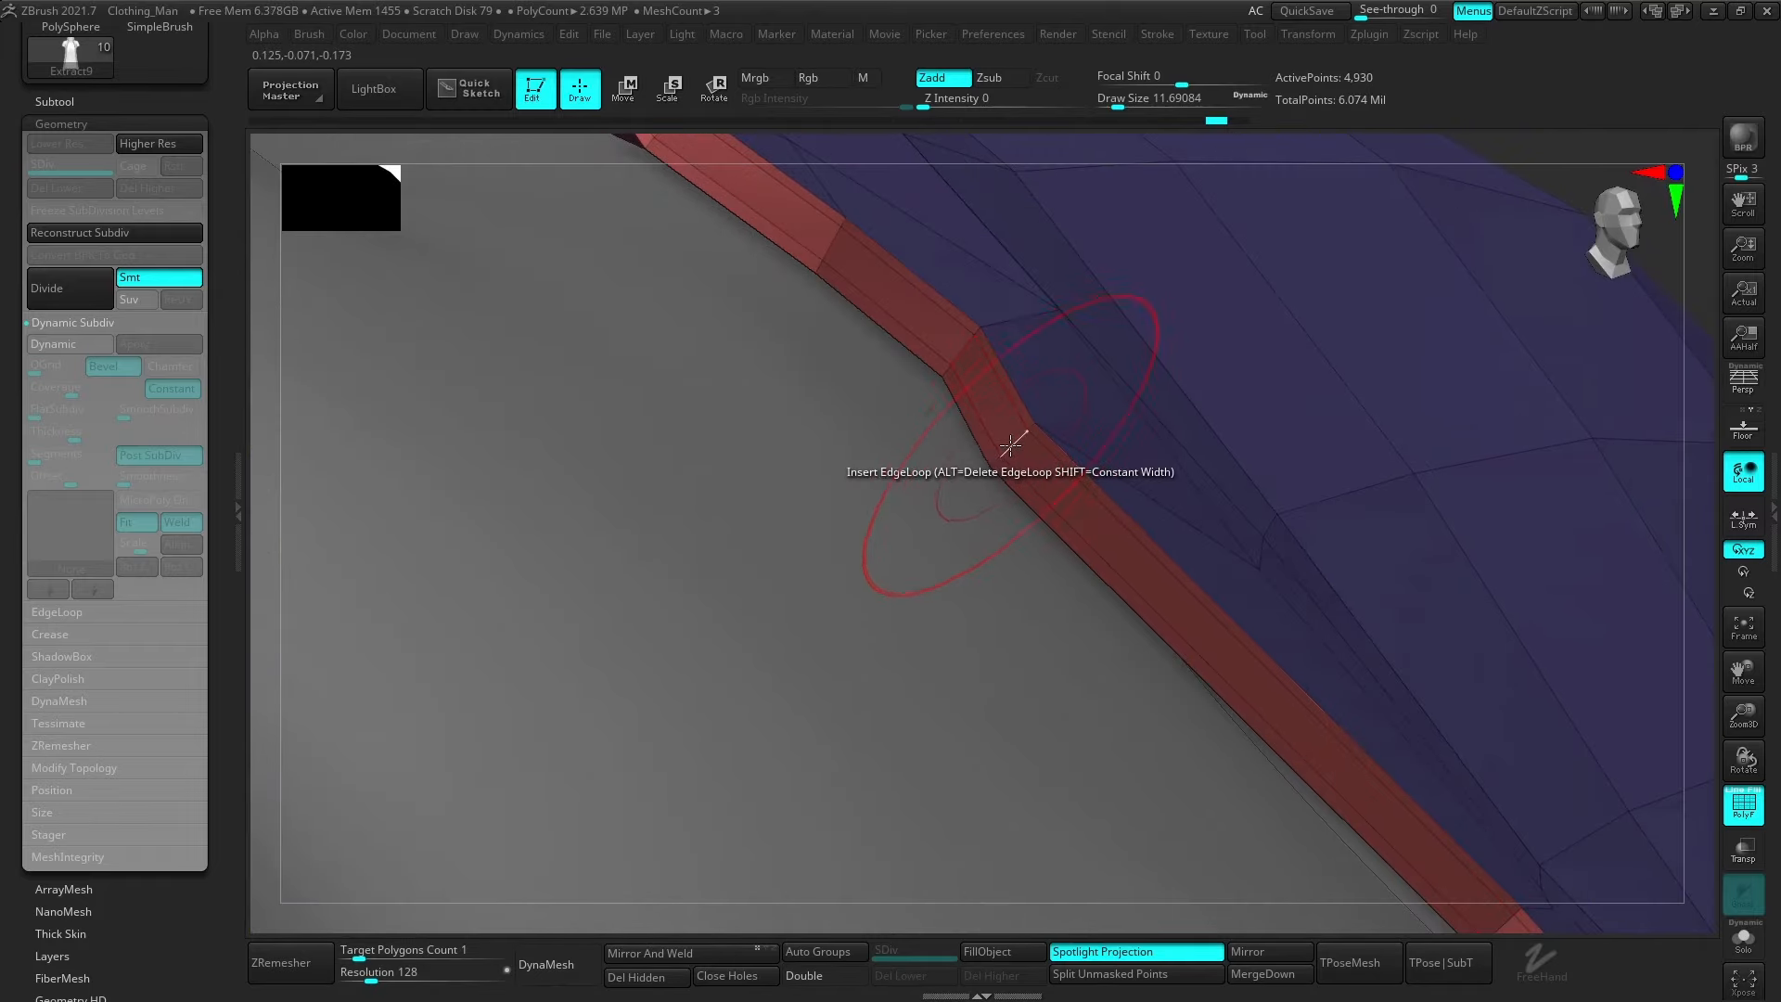
{"action": "key", "text": "space"}
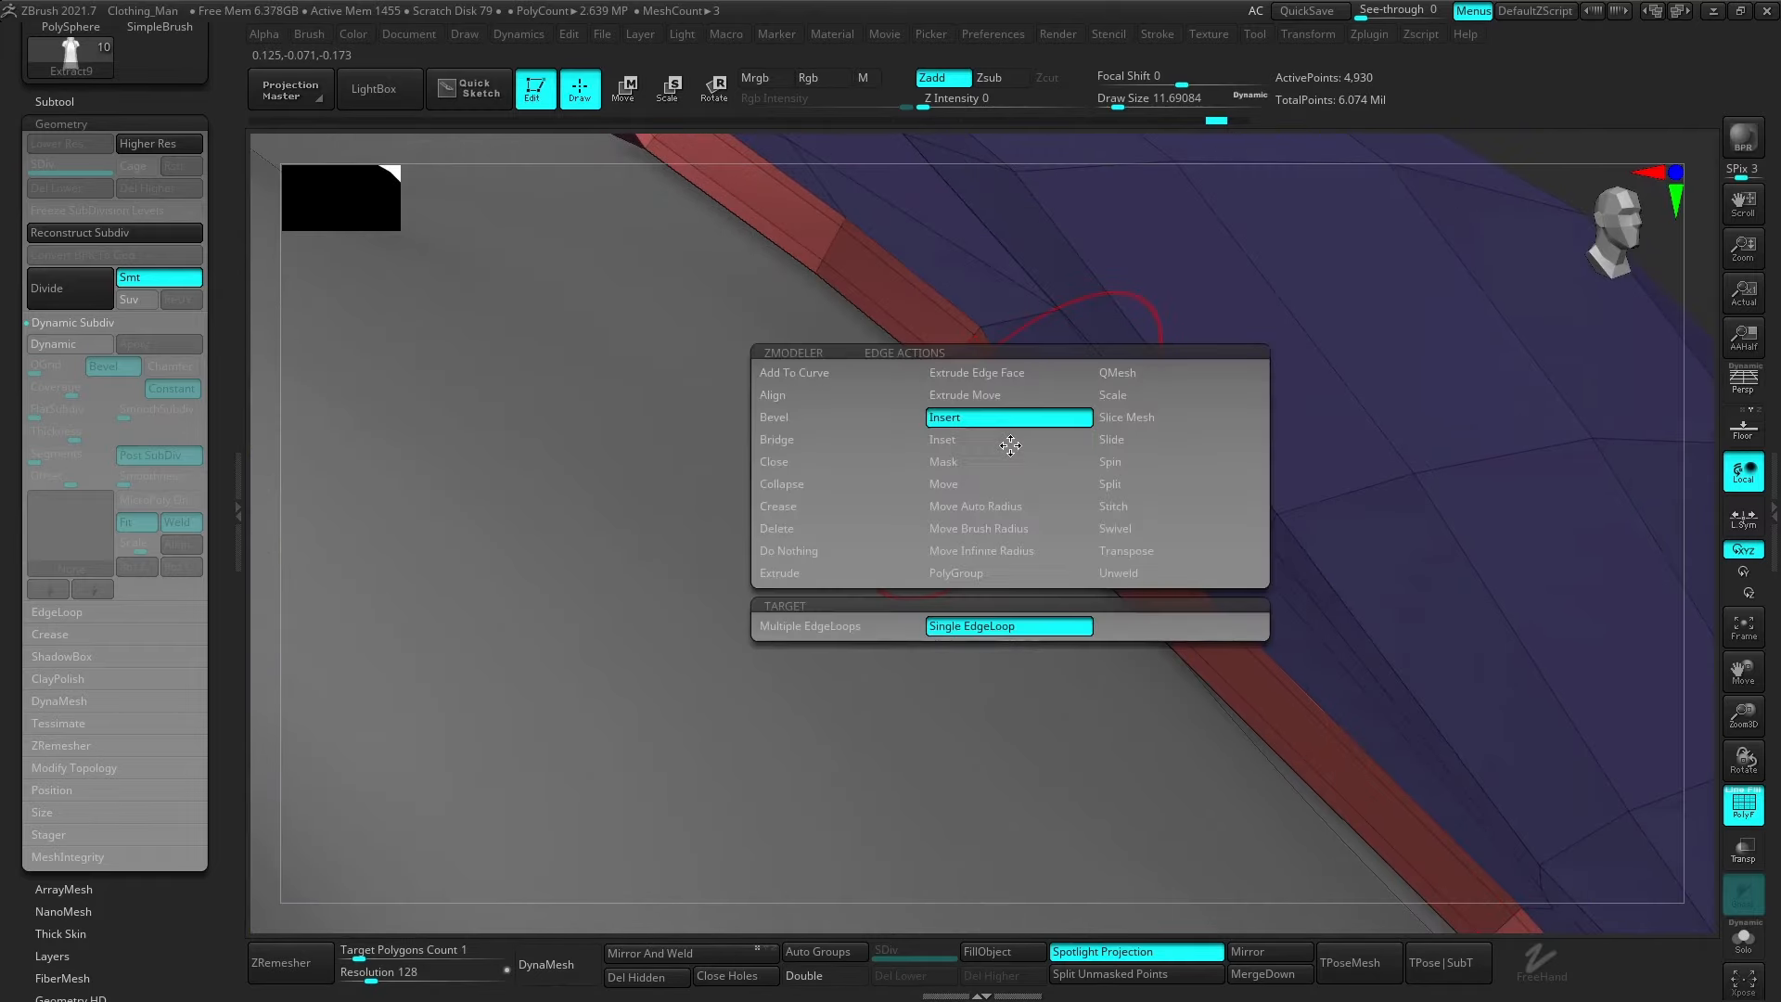
{"action": "left_click", "coordinate": [793, 506]}
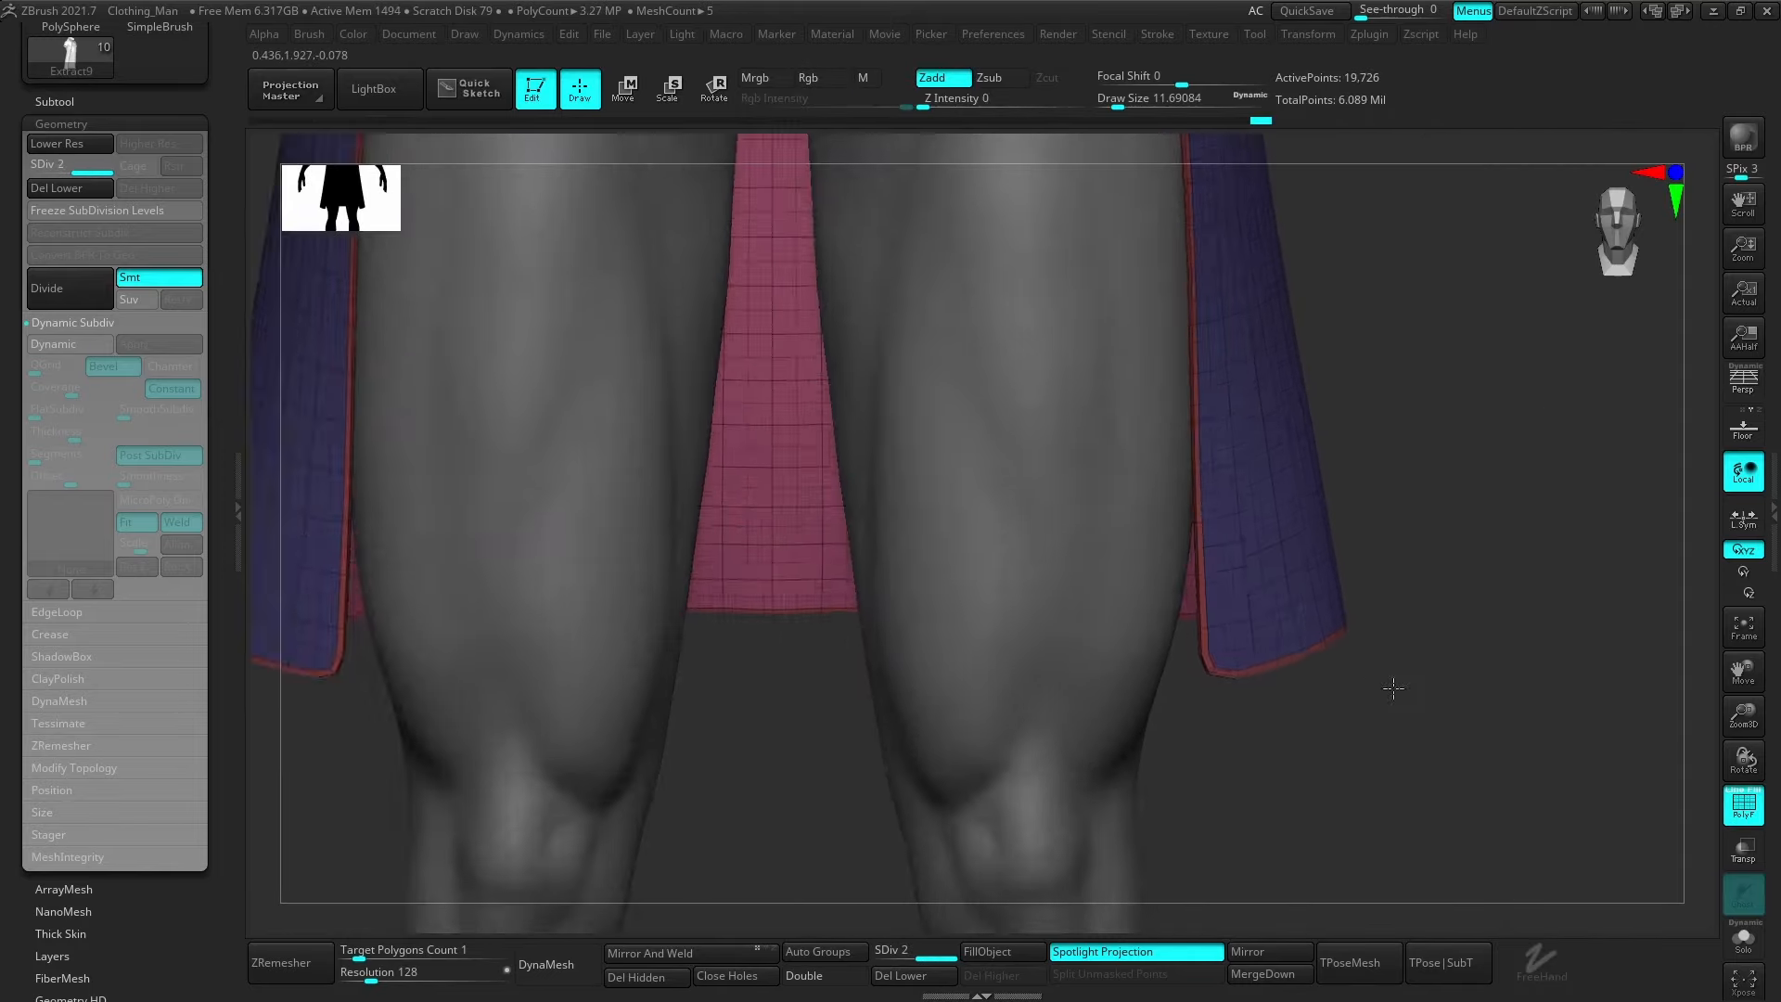
Undo the coat's subdivision and inspect the front hem corner, then the full figure.
{"action": "right_click_drag", "start_coordinate": [1393, 688], "coordinate": [1419, 709], "text": "ctrl"}
{"action": "key", "text": "ctrl+z"}
{"action": "mouse_move", "coordinate": [1238, 671]}
{"action": "right_mouse_down", "text": "ctrl"}
{"action": "mouse_move", "coordinate": [1384, 708]}
{"action": "mouse_move", "coordinate": [1240, 600]}
{"action": "mouse_move", "coordinate": [1431, 713]}
{"action": "right_mouse_up", "text": "ctrl"}
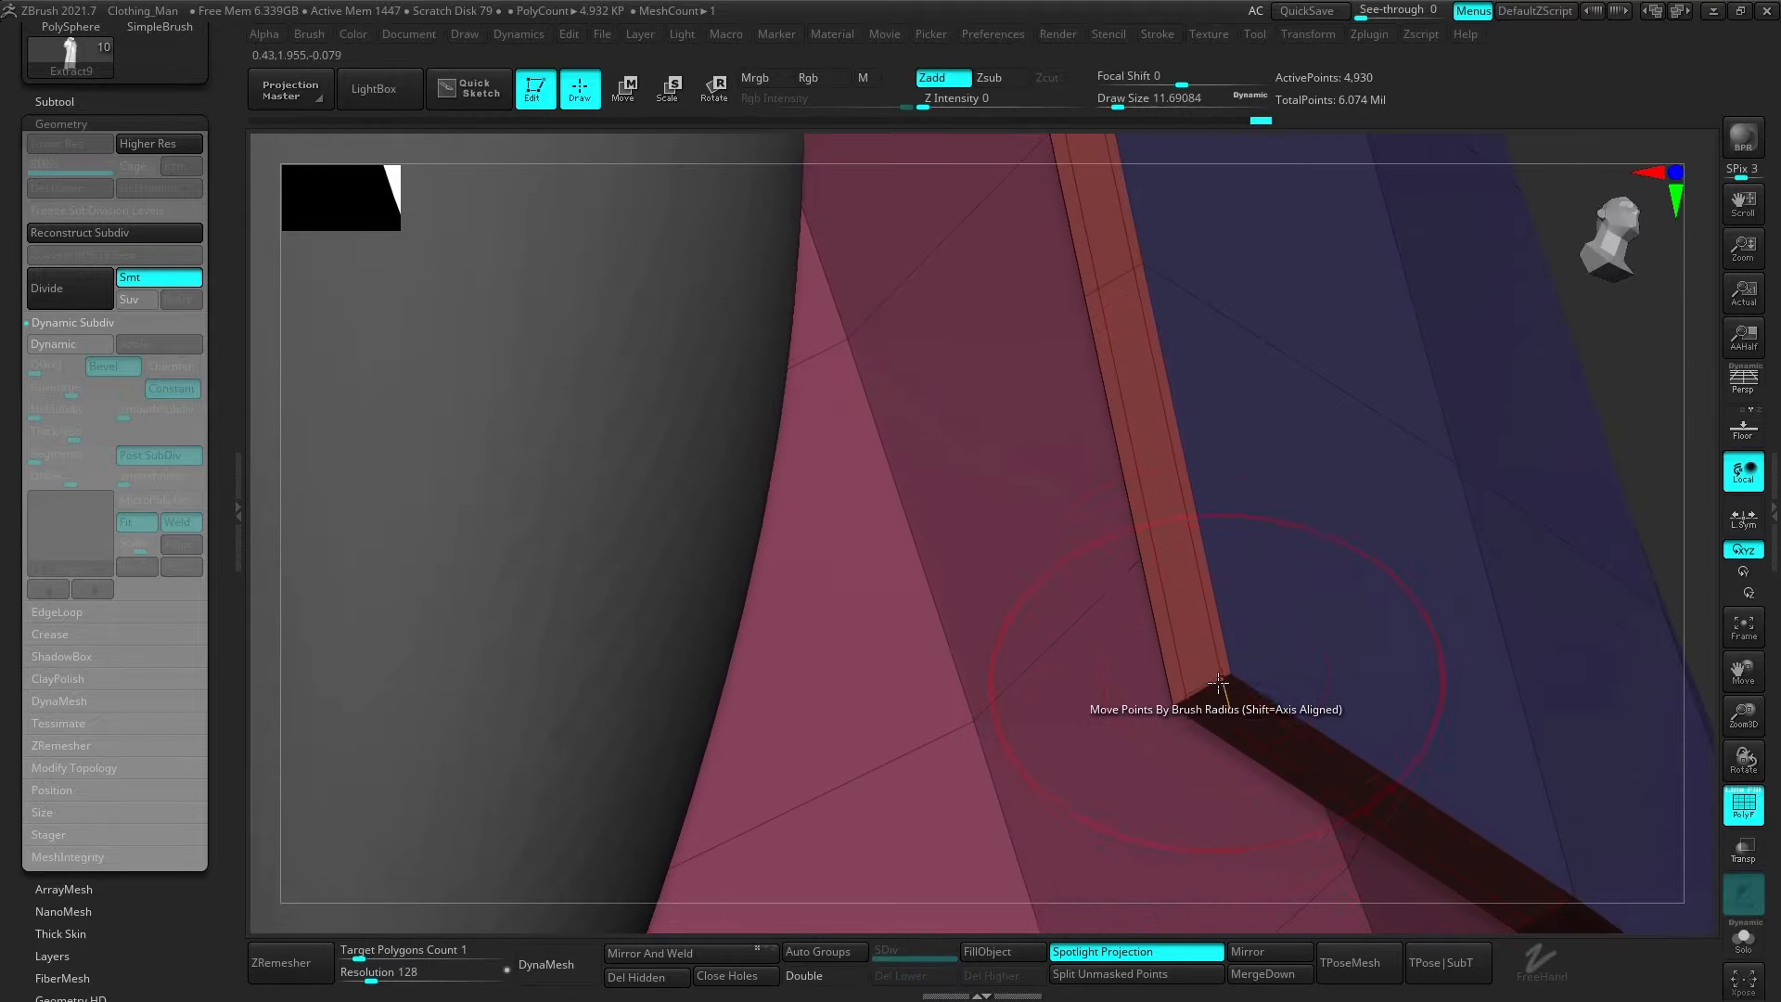
{"action": "key", "text": "f"}
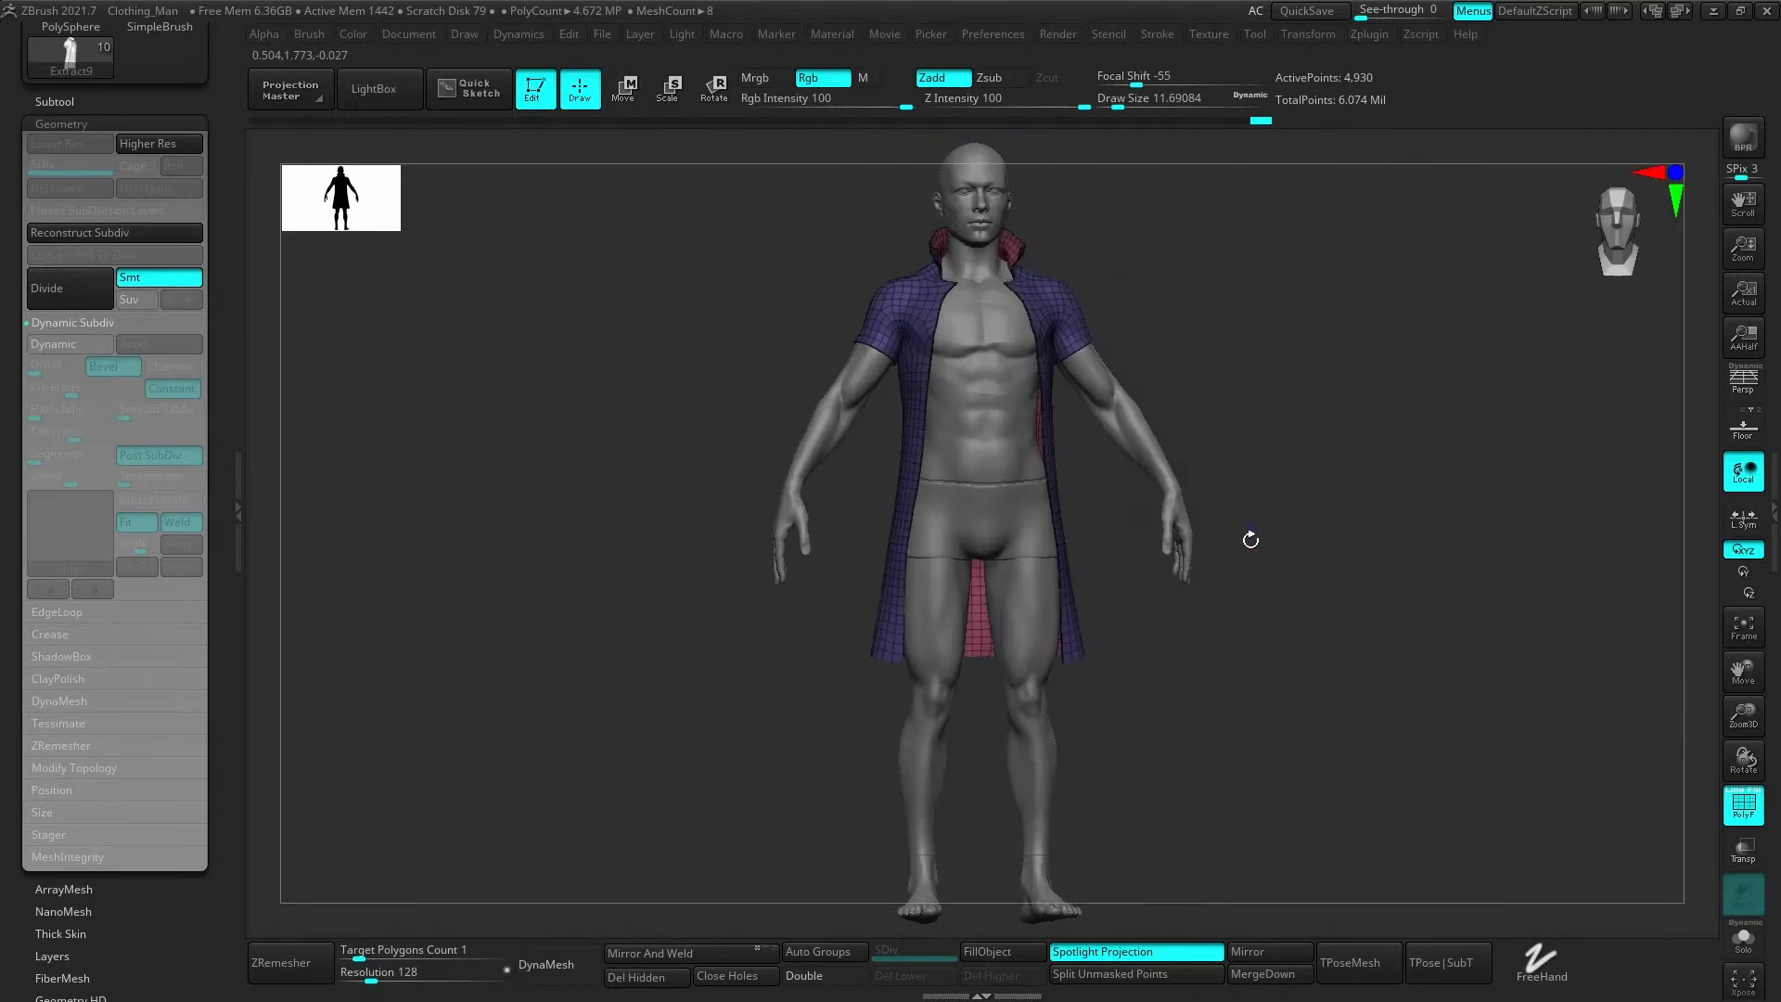
{"action": "right_click_drag", "start_coordinate": [1252, 538], "coordinate": [1286, 412], "text": "ctrl"}
Try the coat at subdivision level 3 without the polyframe, then restore the base mesh and show the polyframe.
{"action": "key", "text": "ctrl+d"}
{"action": "key", "text": "ctrl+d"}
{"action": "key", "text": "shift+f"}
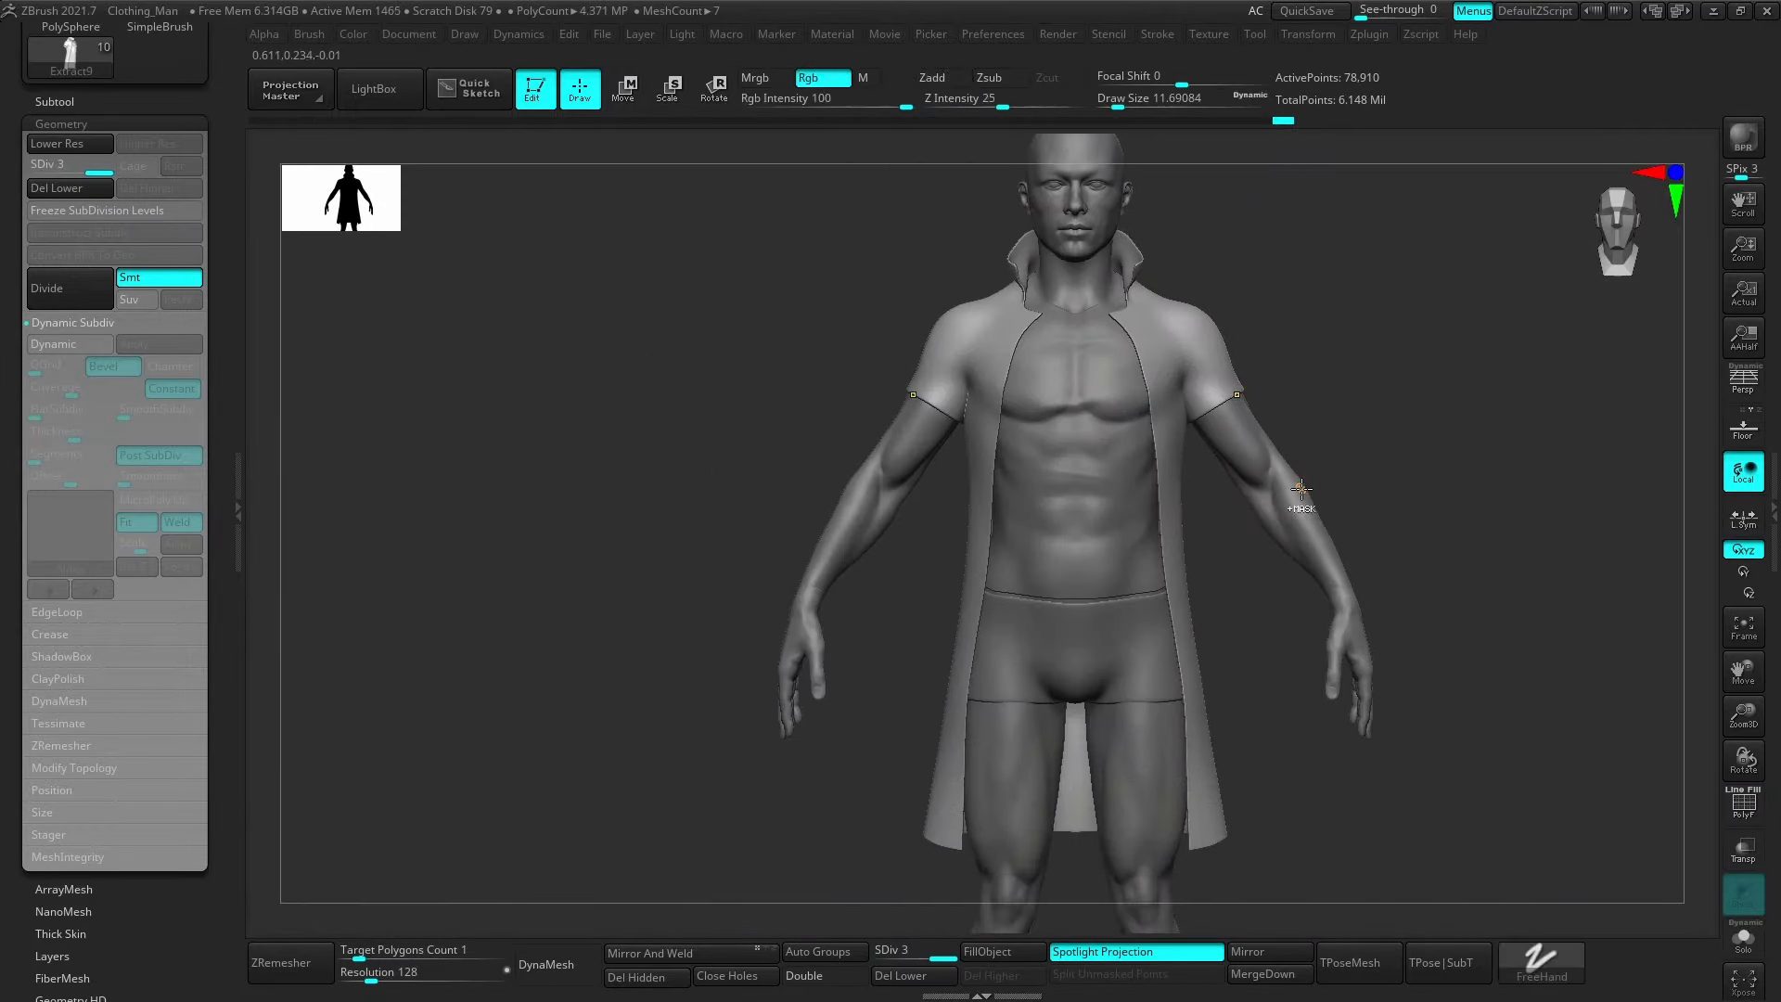
{"action": "key", "text": "shift+d"}
{"action": "key", "text": "shift+d"}
{"action": "key", "text": "shift+f"}
{"action": "mouse_move", "coordinate": [1336, 493]}
{"action": "right_mouse_down", "text": "ctrl"}
{"action": "mouse_move", "coordinate": [1292, 426]}
{"action": "mouse_move", "coordinate": [1315, 506]}
{"action": "right_mouse_up", "text": "ctrl"}
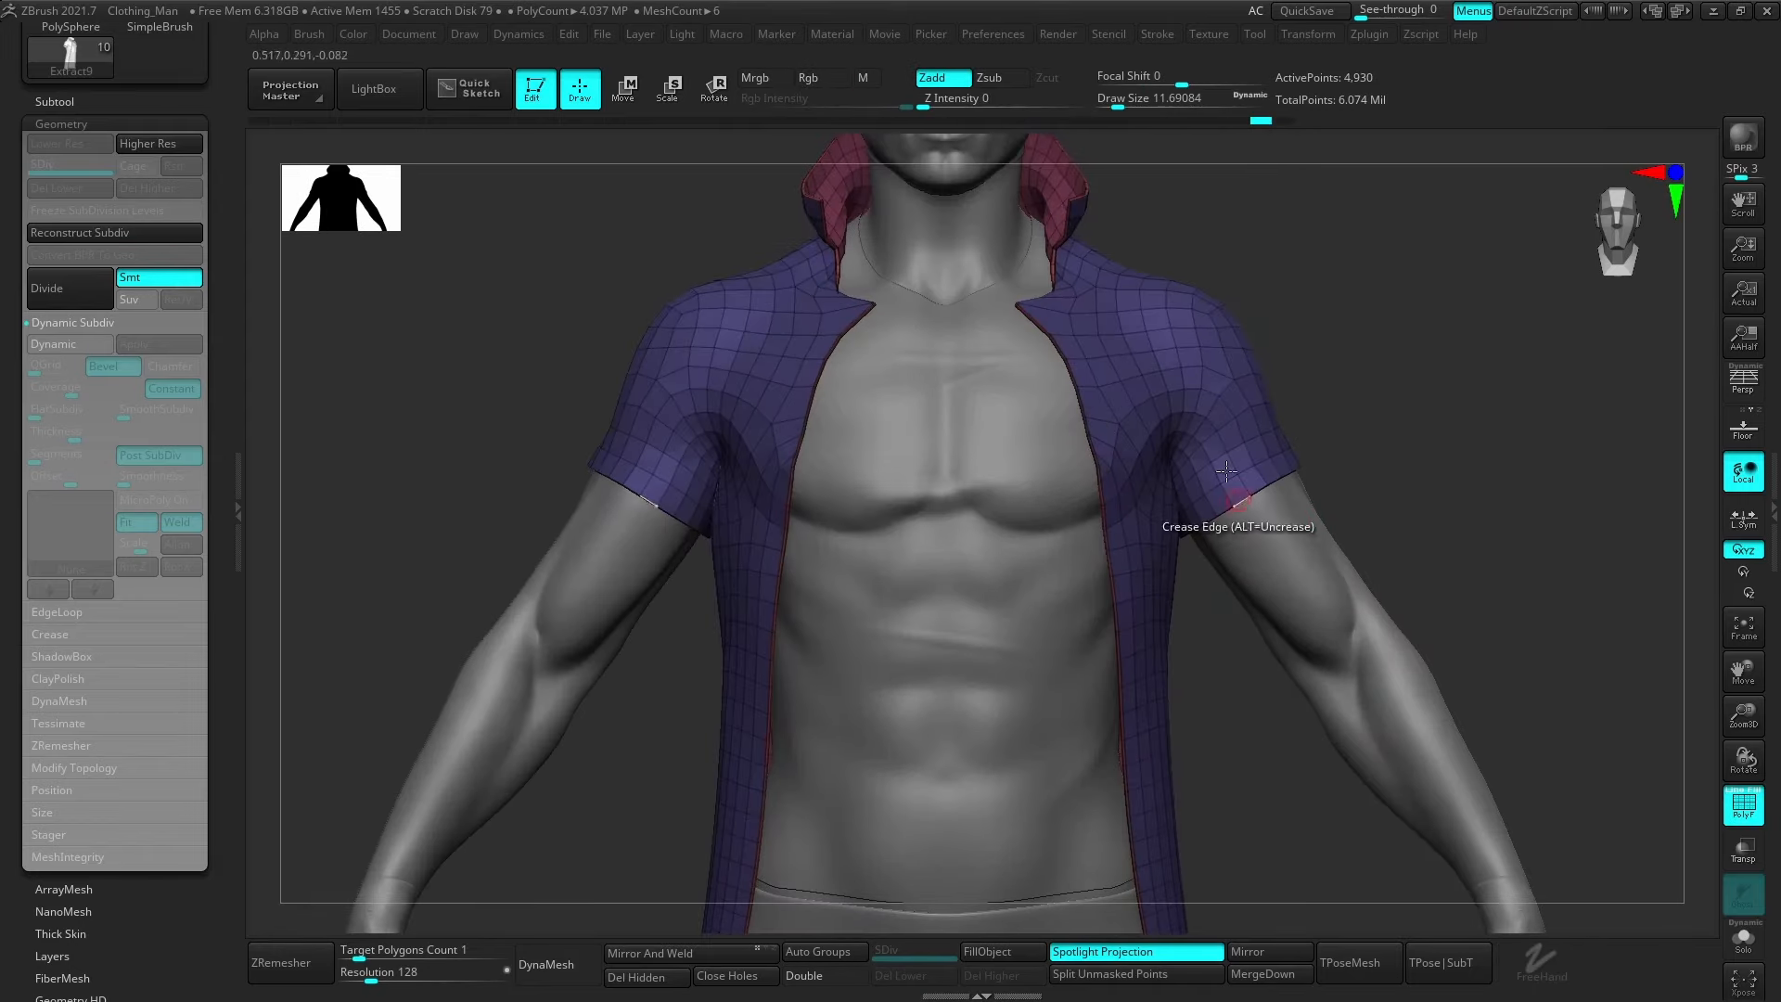
Choose Crease with the Edge target for the thick rim of the sleeve opening.
{"action": "left_click", "coordinate": [1211, 517]}
{"action": "right_click_drag", "start_coordinate": [1335, 487], "coordinate": [1432, 513], "text": "ctrl"}
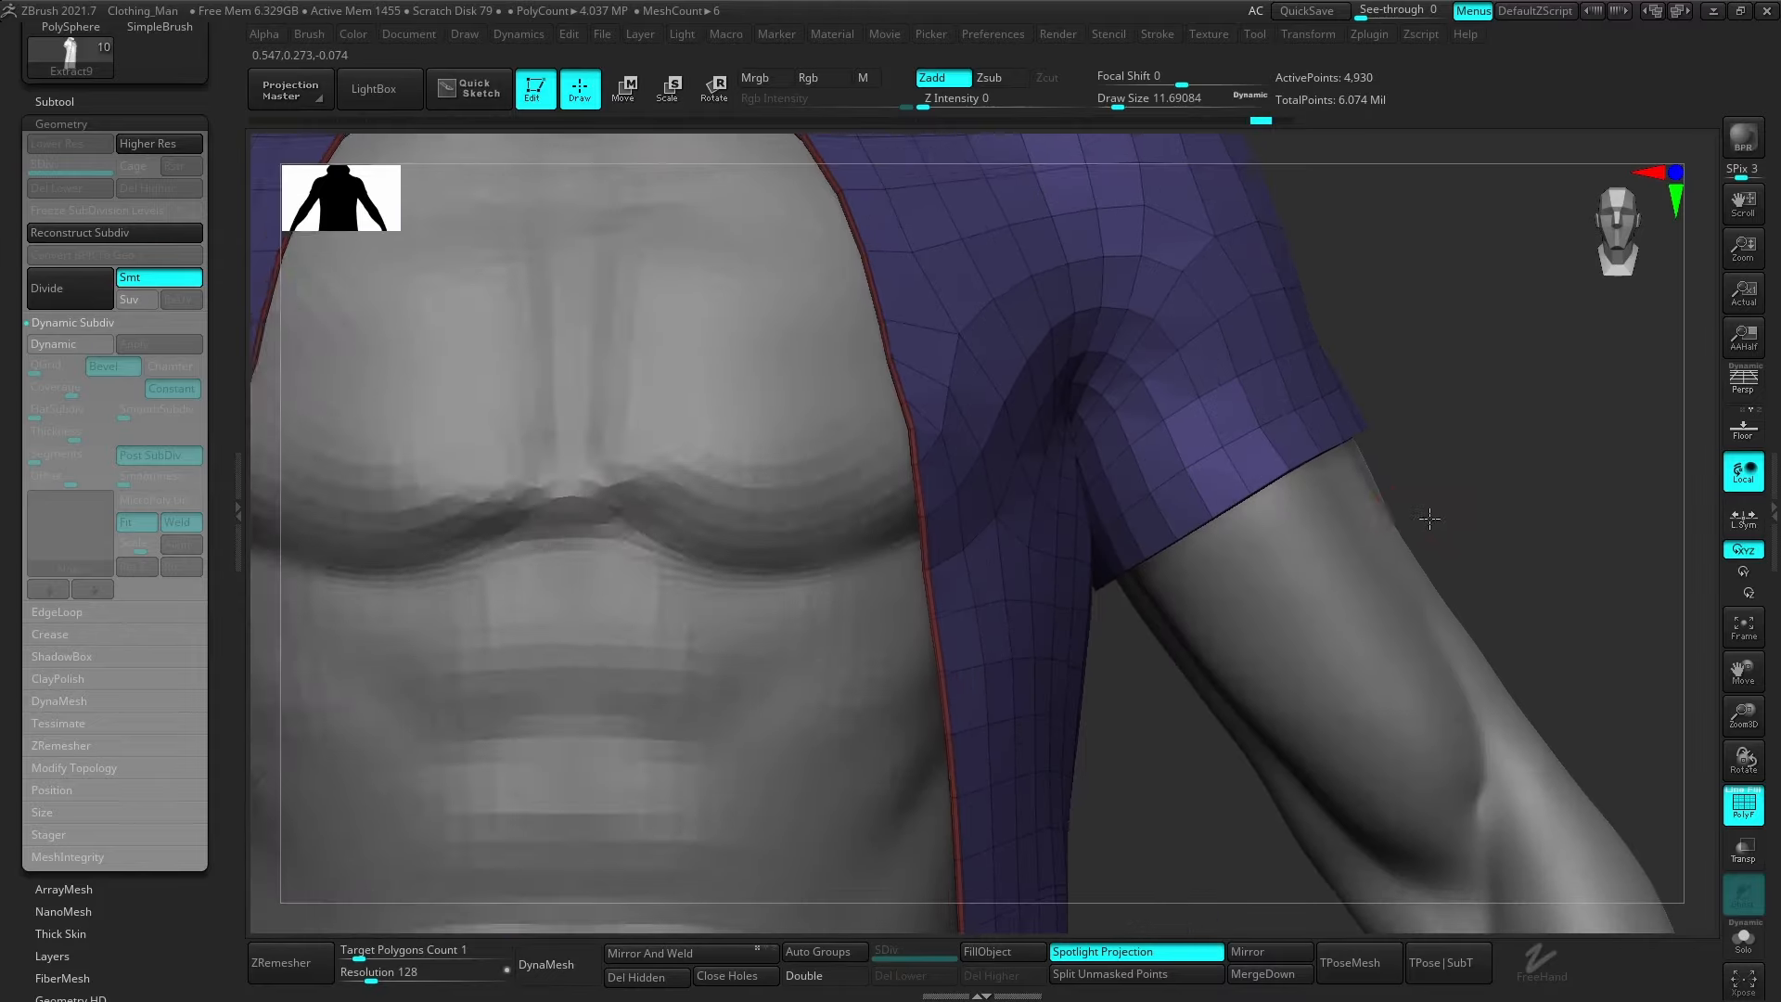
{"action": "right_click_drag", "start_coordinate": [1159, 469], "coordinate": [1227, 510]}
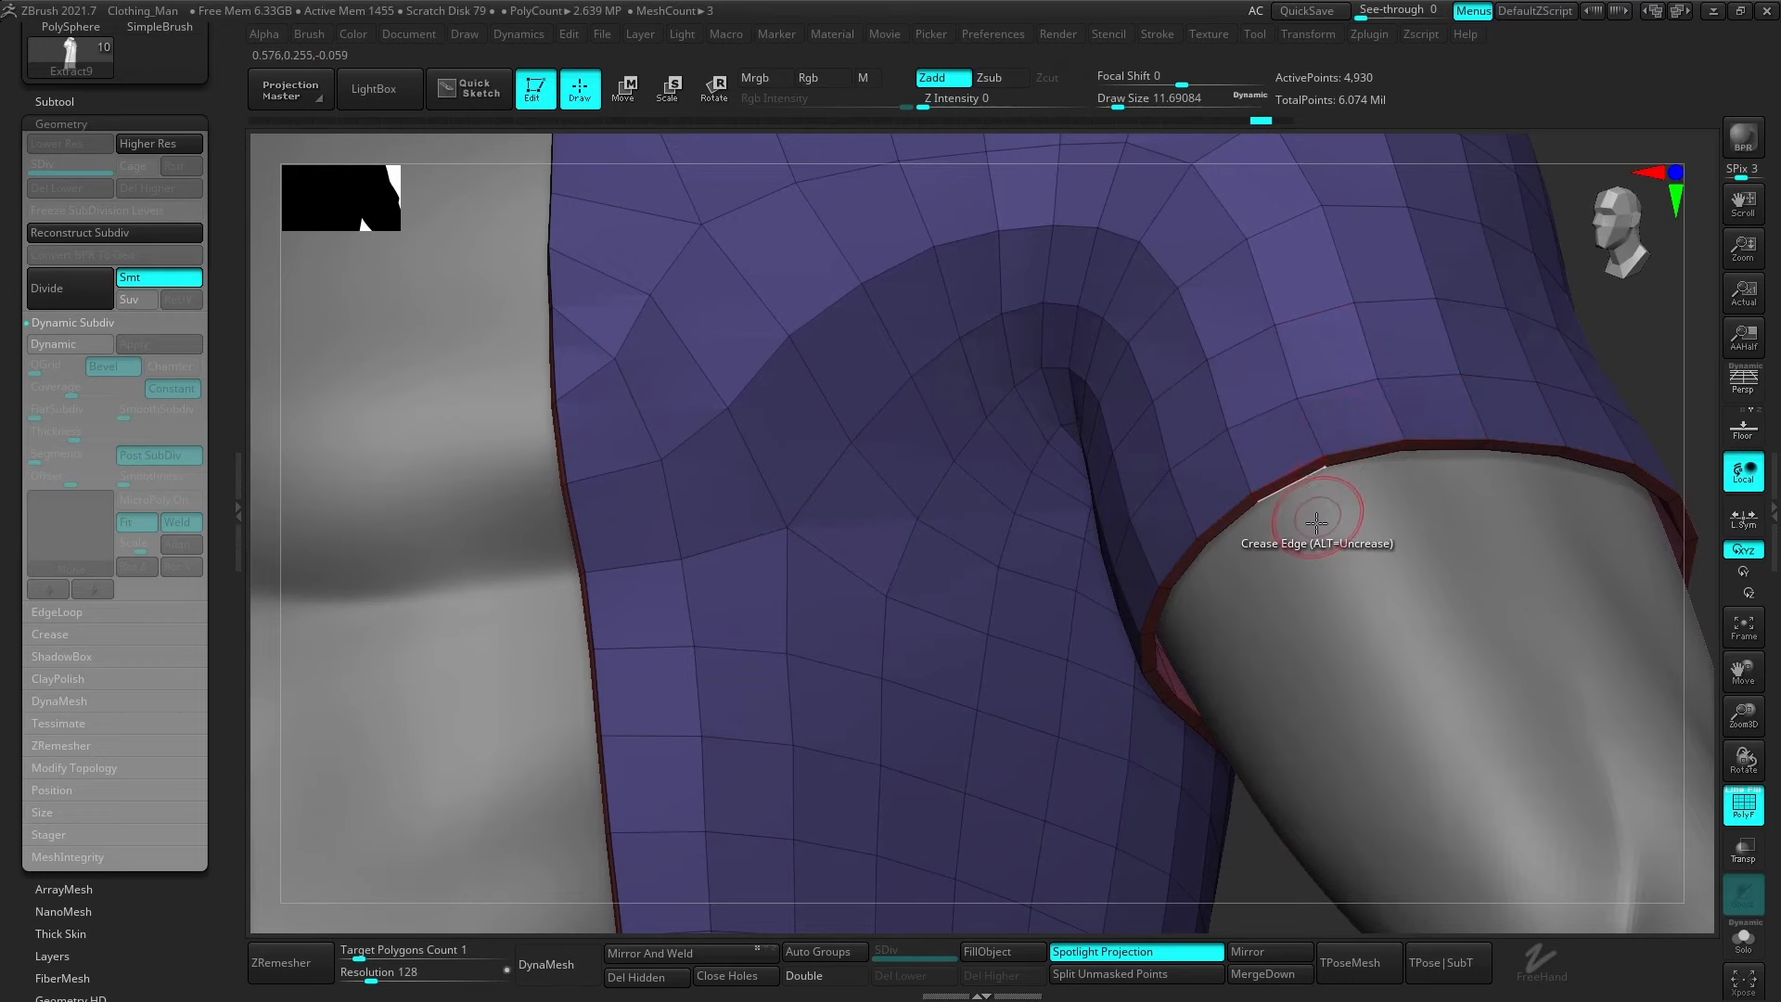
{"action": "right_click_drag", "start_coordinate": [1316, 522], "coordinate": [1411, 506], "text": "ctrl"}
{"action": "key", "text": "space"}
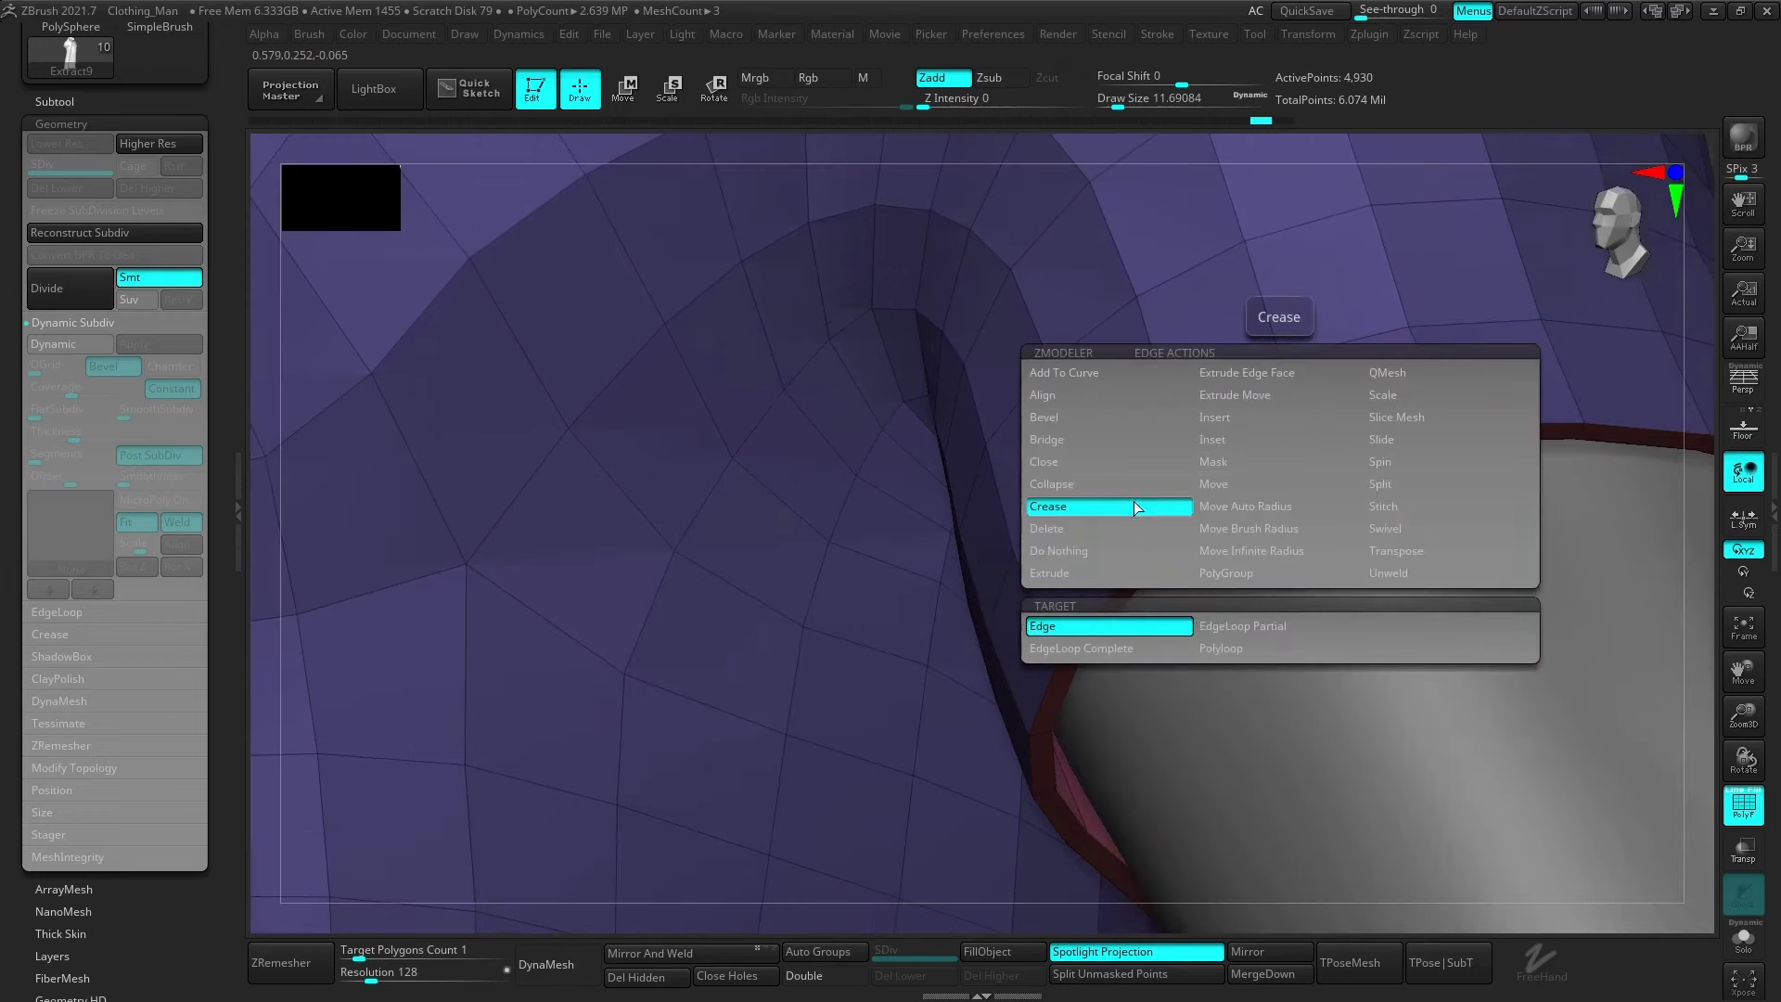
{"action": "left_click", "coordinate": [1082, 514]}
{"action": "mouse_move", "coordinate": [1085, 519]}
{"action": "right_mouse_down"}
{"action": "mouse_move", "coordinate": [1021, 501]}
{"action": "mouse_move", "coordinate": [1065, 608]}
{"action": "mouse_move", "coordinate": [973, 525]}
{"action": "mouse_move", "coordinate": [965, 488]}
{"action": "mouse_move", "coordinate": [1067, 569]}
{"action": "mouse_move", "coordinate": [1027, 609]}
{"action": "right_mouse_up"}
{"action": "right_click_drag", "start_coordinate": [1091, 551], "coordinate": [1083, 491], "text": "ctrl"}
{"action": "right_click_drag", "start_coordinate": [1083, 492], "coordinate": [1030, 545]}
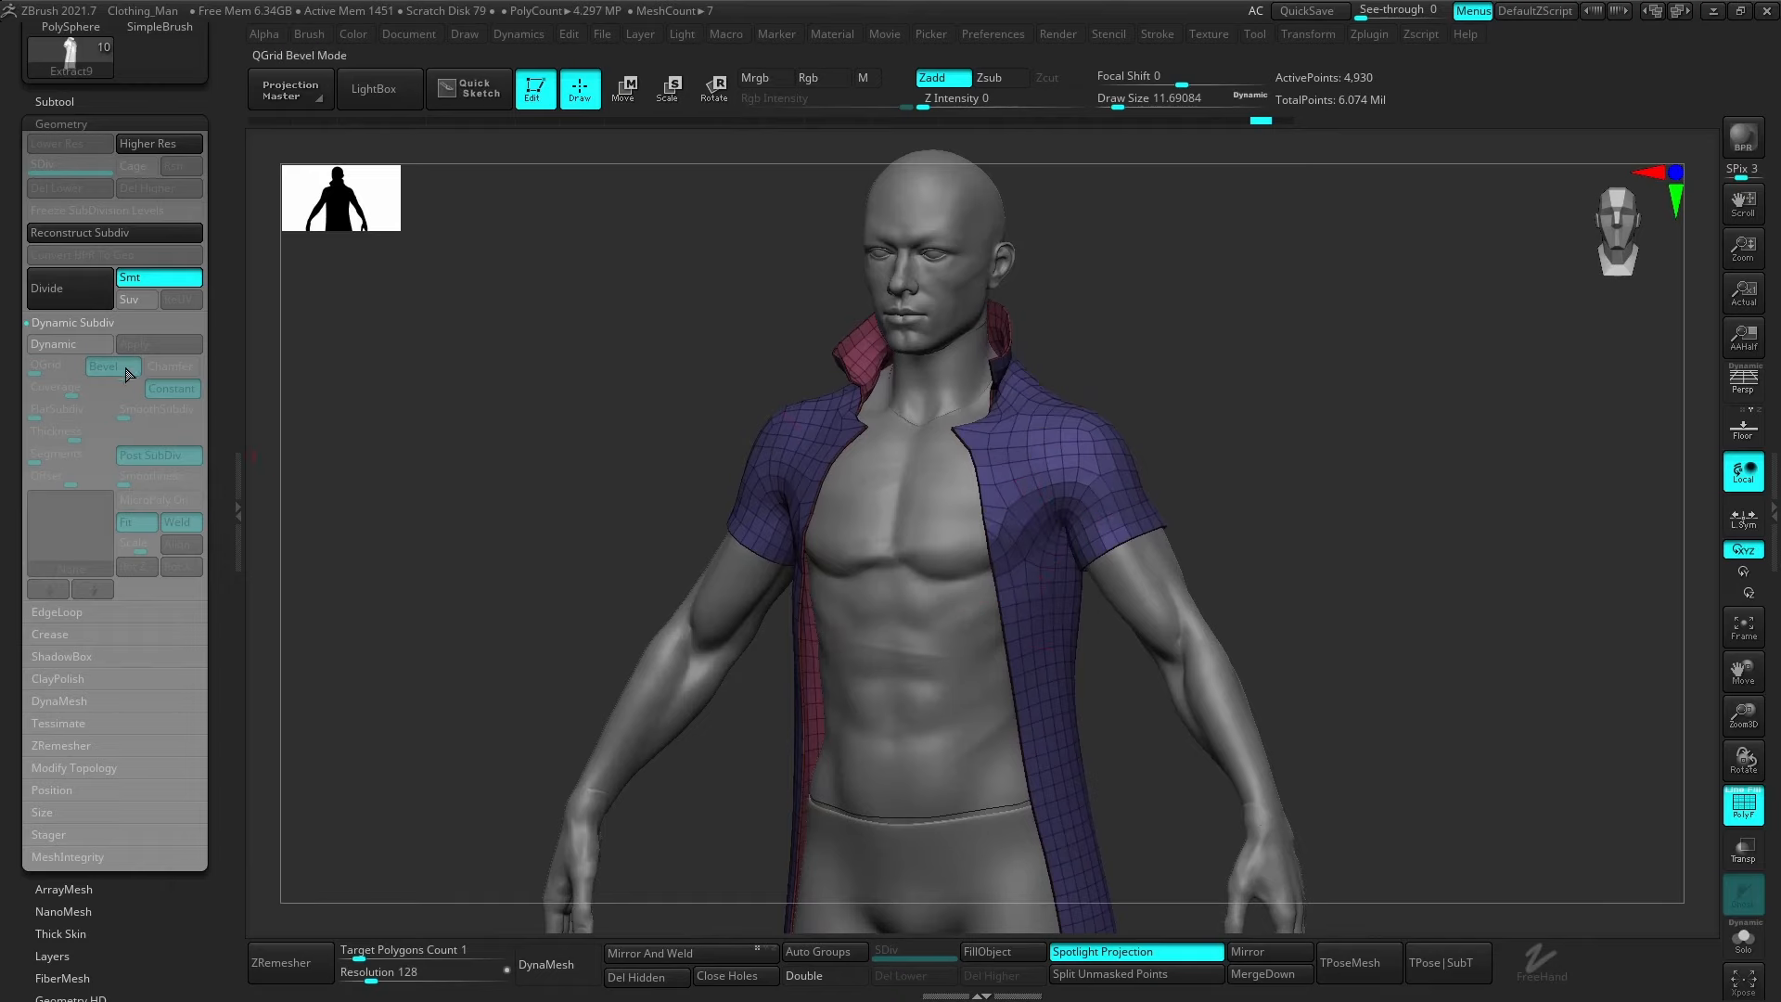
Examine the coat's collar, front edges and shoulders from several angles, with and without the polyframe.
{"action": "right_click_drag", "start_coordinate": [586, 555], "coordinate": [1048, 691], "text": "shift"}
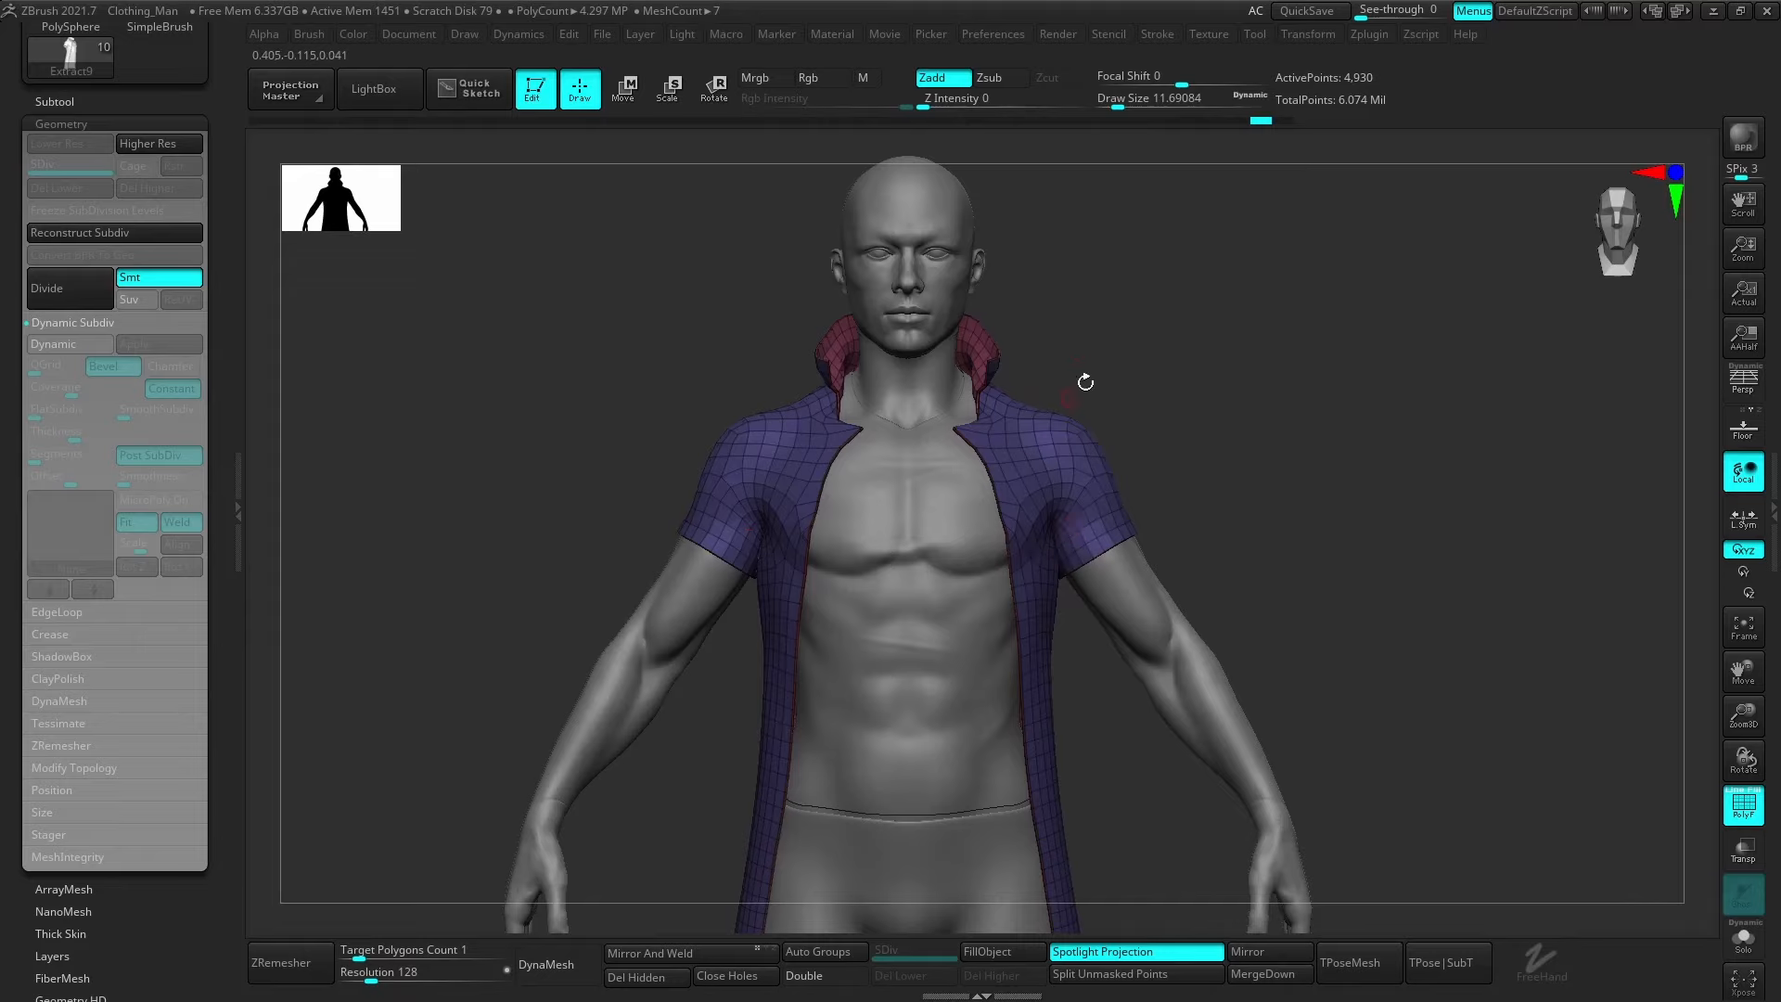
{"action": "right_click_drag", "start_coordinate": [1077, 480], "coordinate": [1026, 516]}
{"action": "key", "text": "space"}
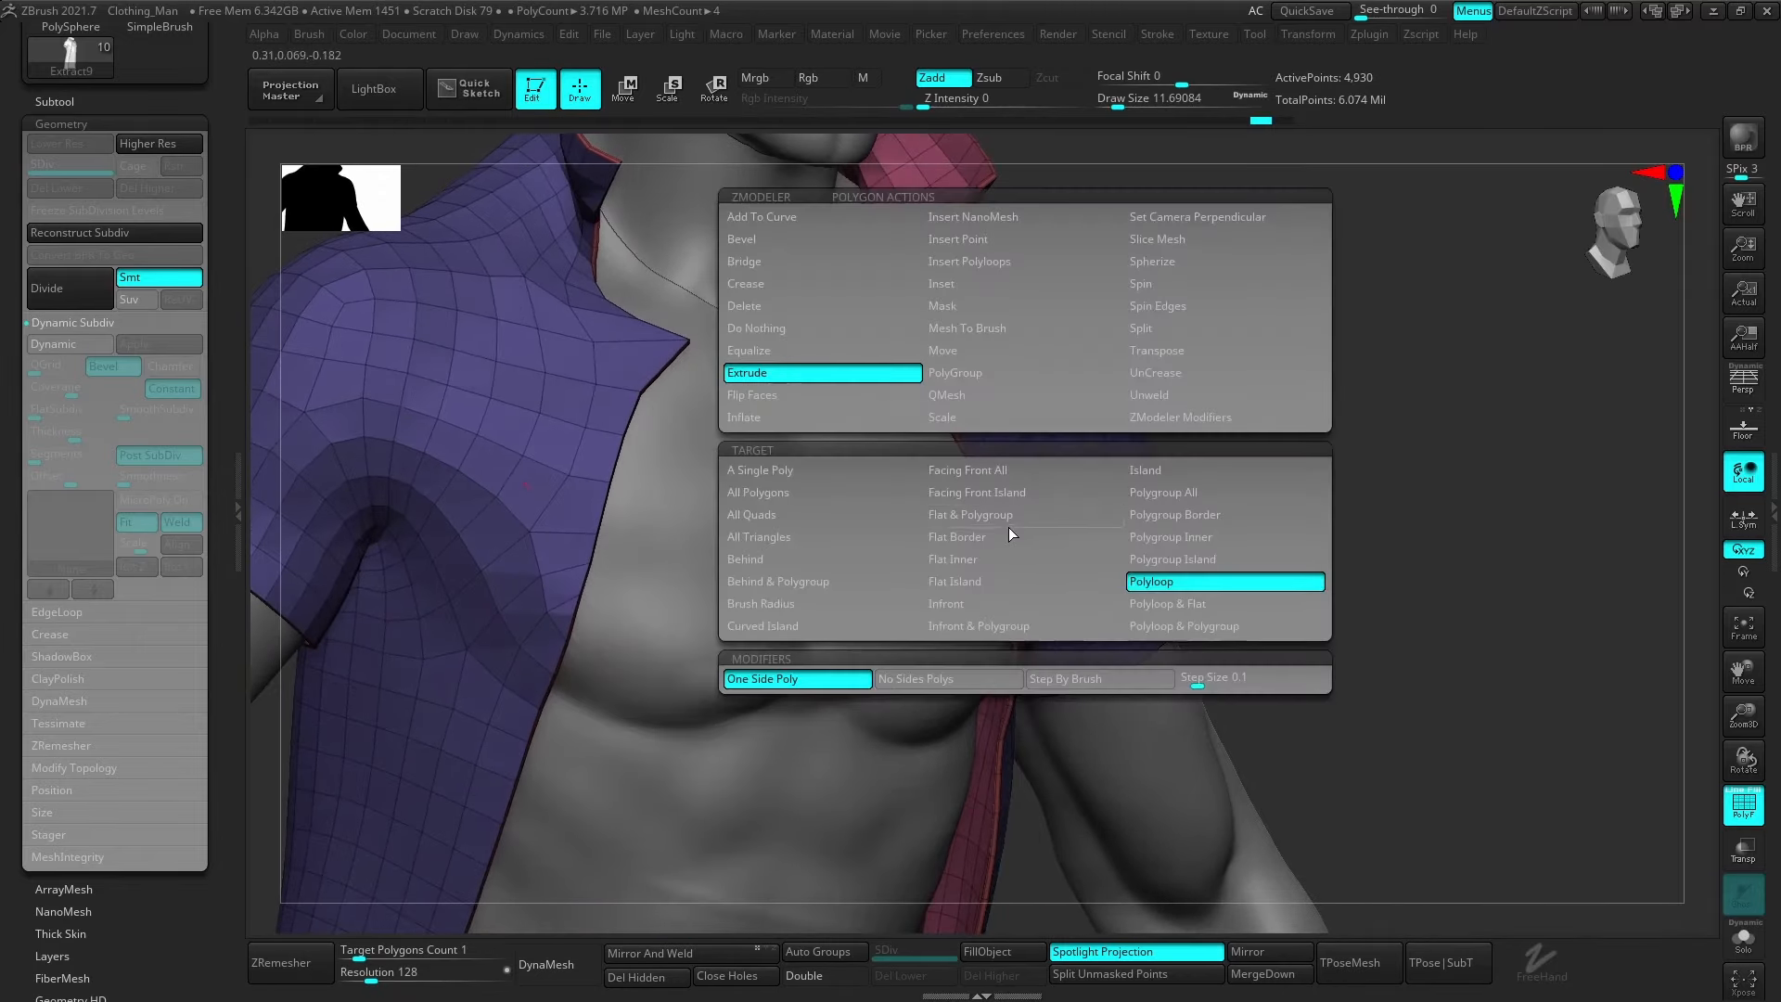
{"action": "right_click_drag", "start_coordinate": [1091, 459], "coordinate": [1122, 590], "text": "alt"}
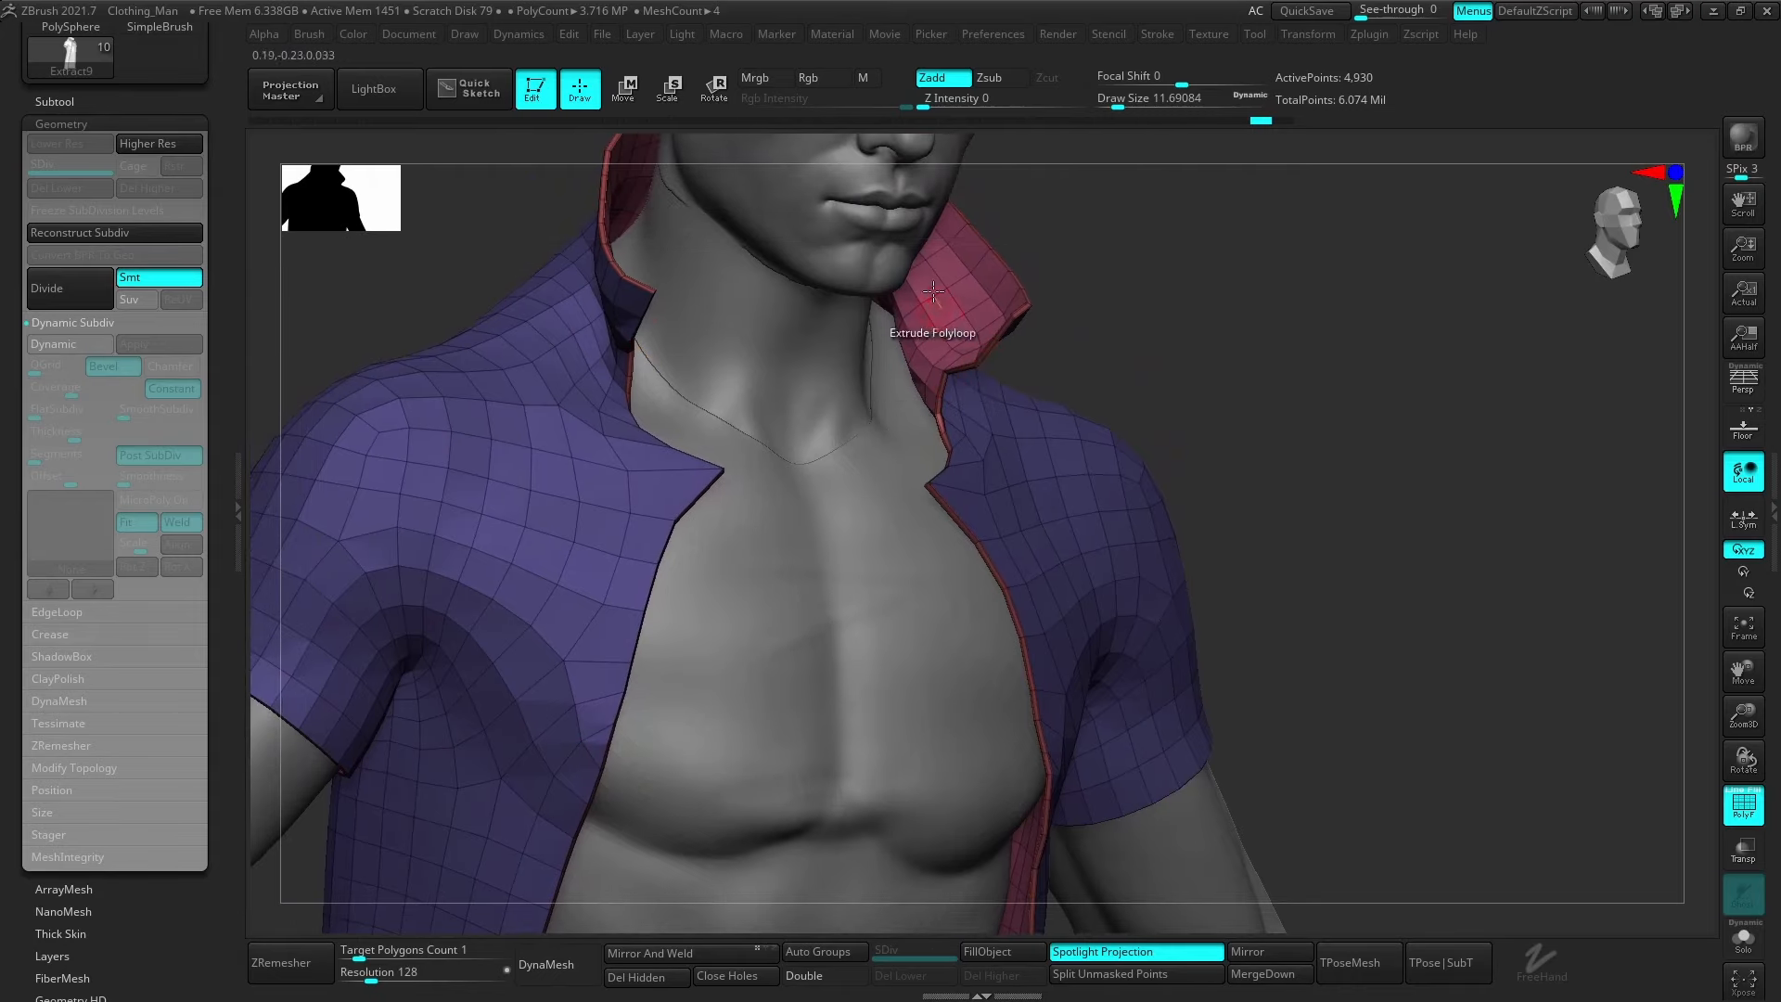
{"action": "right_click_drag", "start_coordinate": [950, 367], "coordinate": [938, 436]}
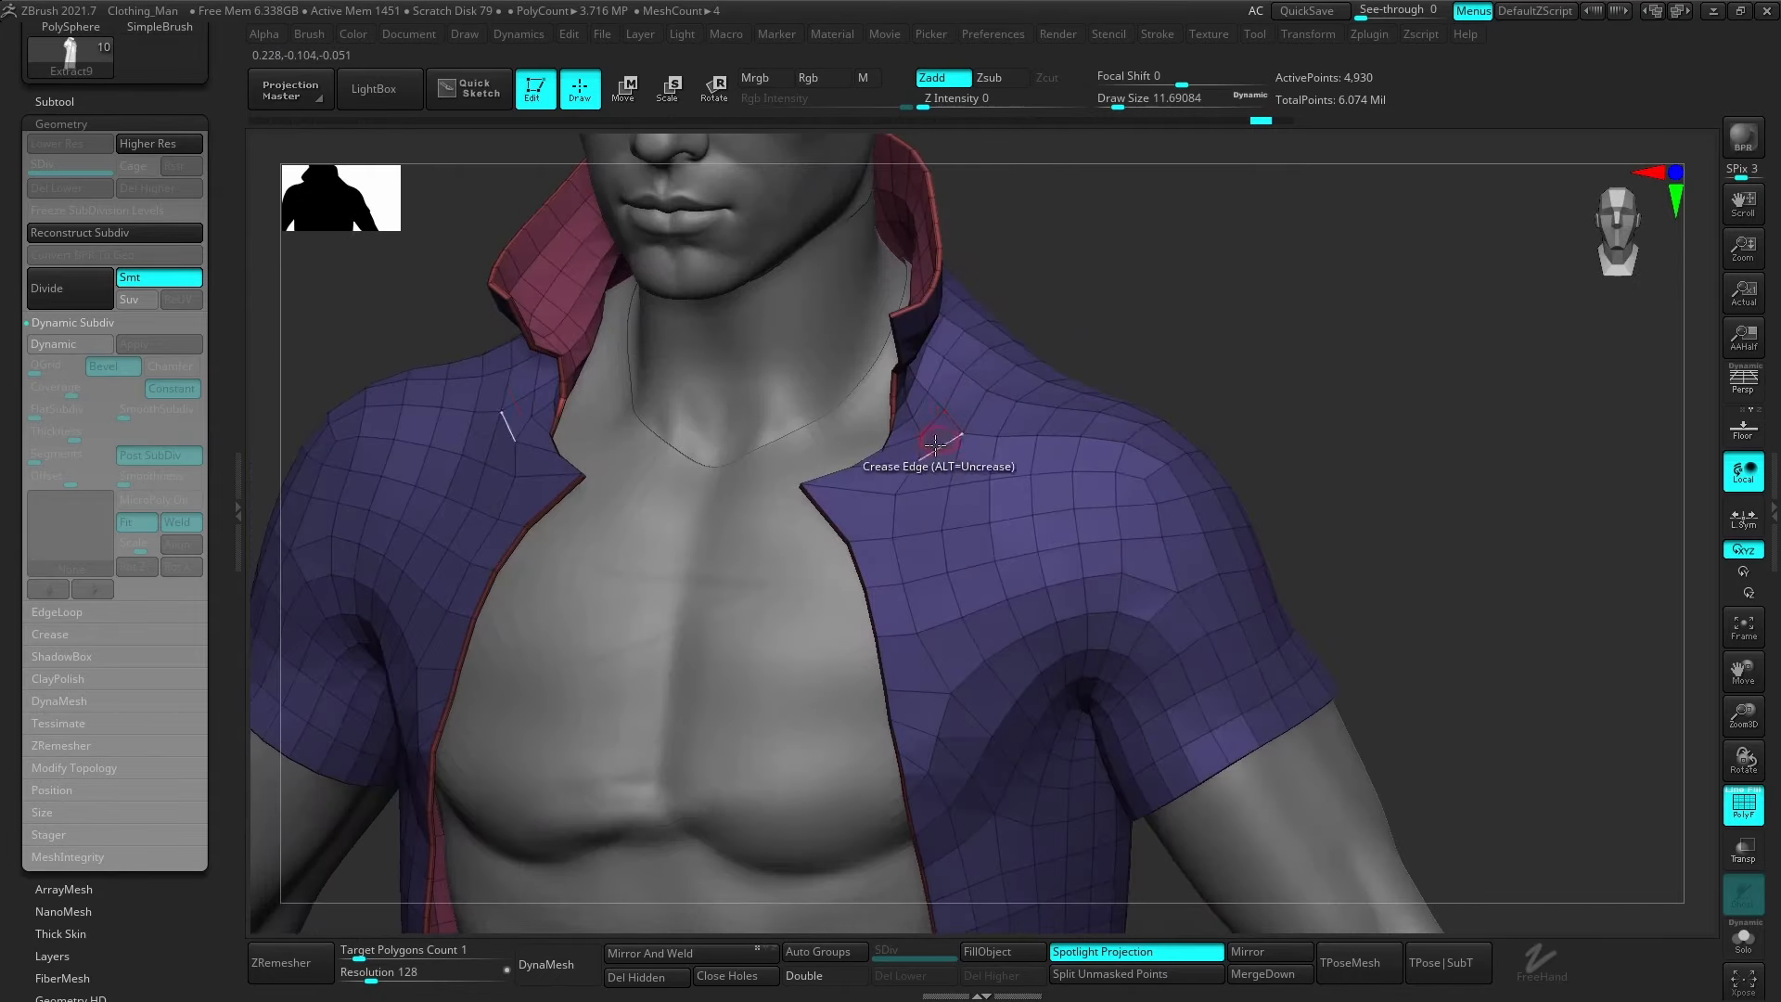
{"action": "right_click_drag", "start_coordinate": [1042, 640], "coordinate": [1160, 604], "text": "alt"}
{"action": "key", "text": "shift+f"}
{"action": "right_click_drag", "start_coordinate": [1162, 529], "coordinate": [1148, 468], "text": "ctrl"}
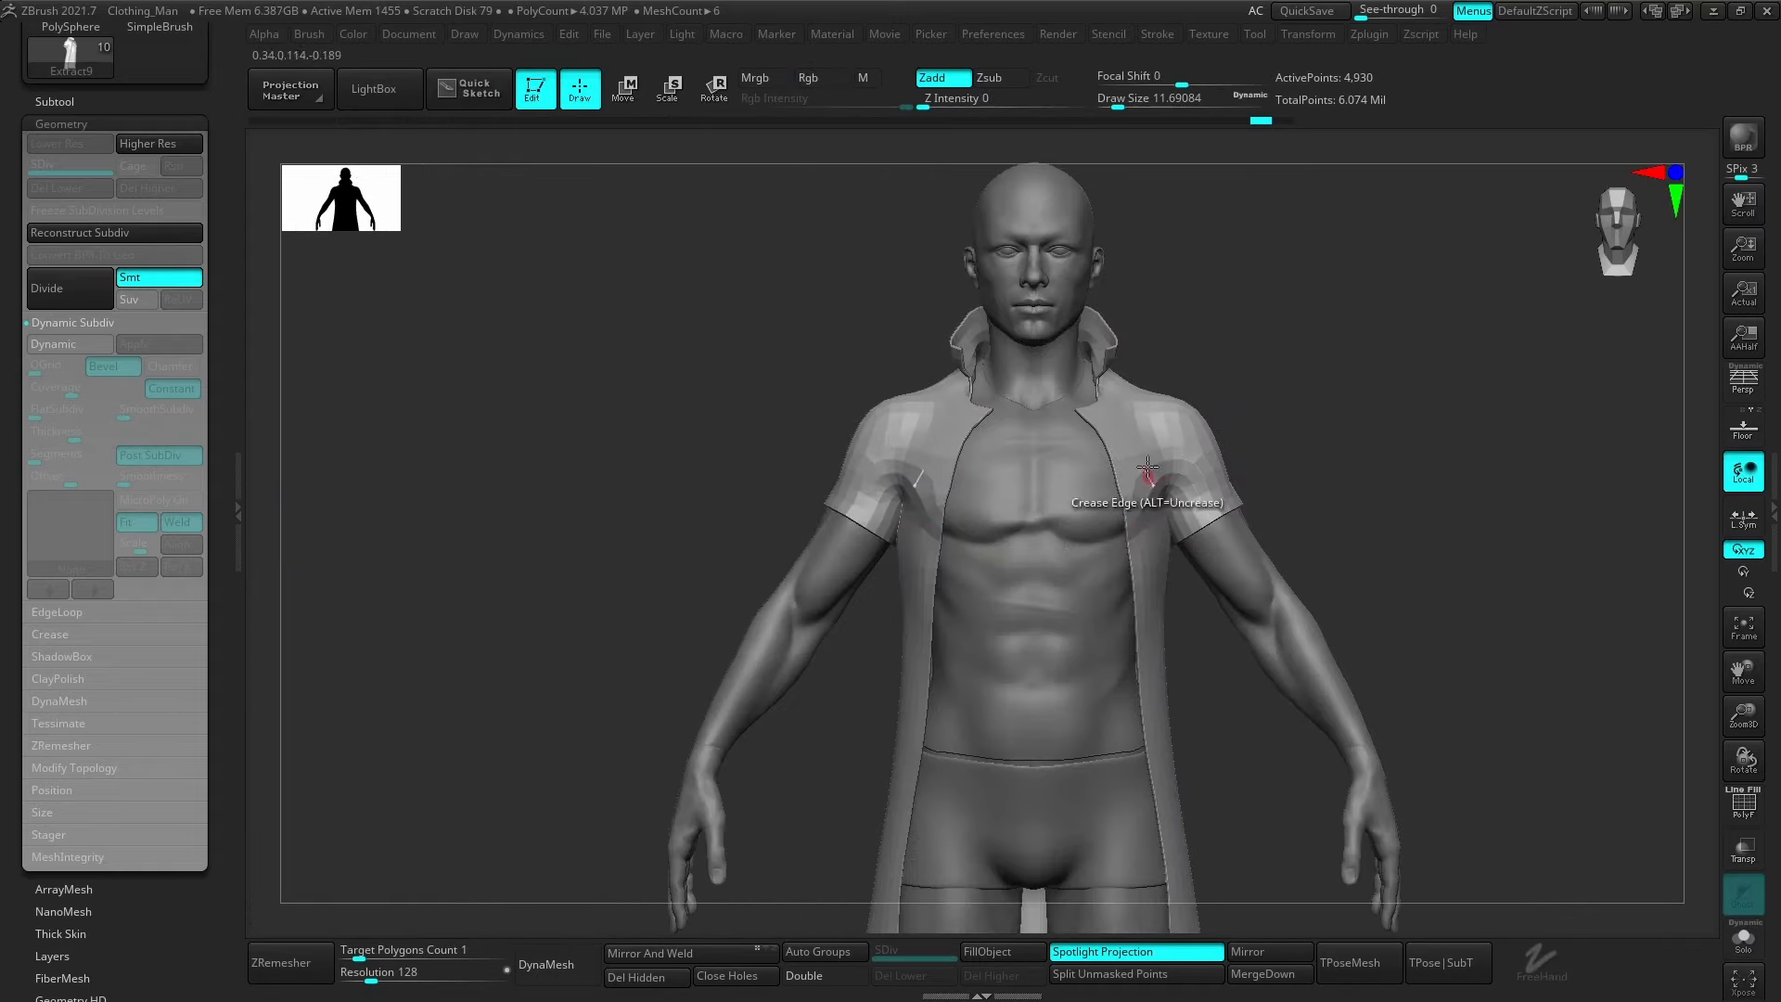
{"action": "right_click_drag", "start_coordinate": [1235, 414], "coordinate": [1141, 459], "text": "alt"}
{"action": "key", "text": "shift+f"}
Isolate the coat's purple outer polygroup, then show the whole coat again.
{"action": "right_click_drag", "start_coordinate": [1006, 381], "coordinate": [1132, 687], "text": "ctrl"}
{"action": "left_click", "coordinate": [1055, 256], "text": "ctrl+shift"}
{"action": "key", "text": "ctrl+z"}
{"action": "left_click", "coordinate": [1047, 284], "text": "ctrl+shift"}
{"action": "left_click", "coordinate": [1133, 687], "text": "ctrl+shift"}
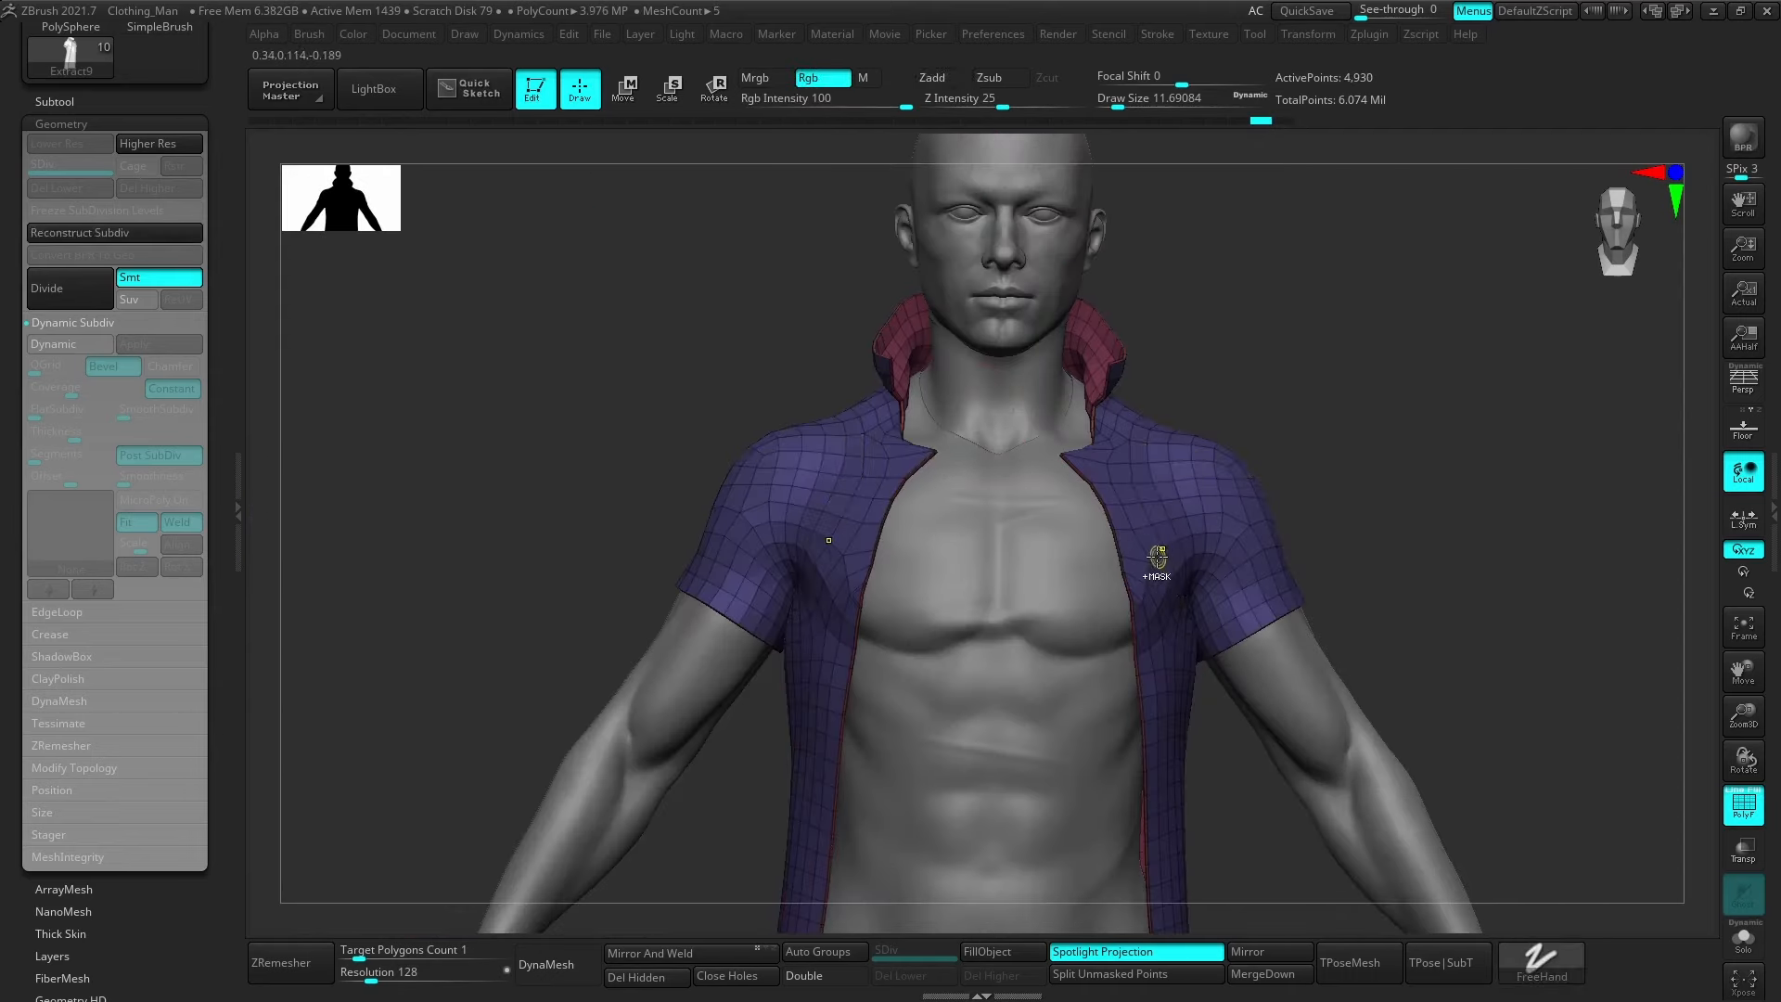
{"action": "left_click", "coordinate": [1136, 647], "text": "ctrl+shift"}
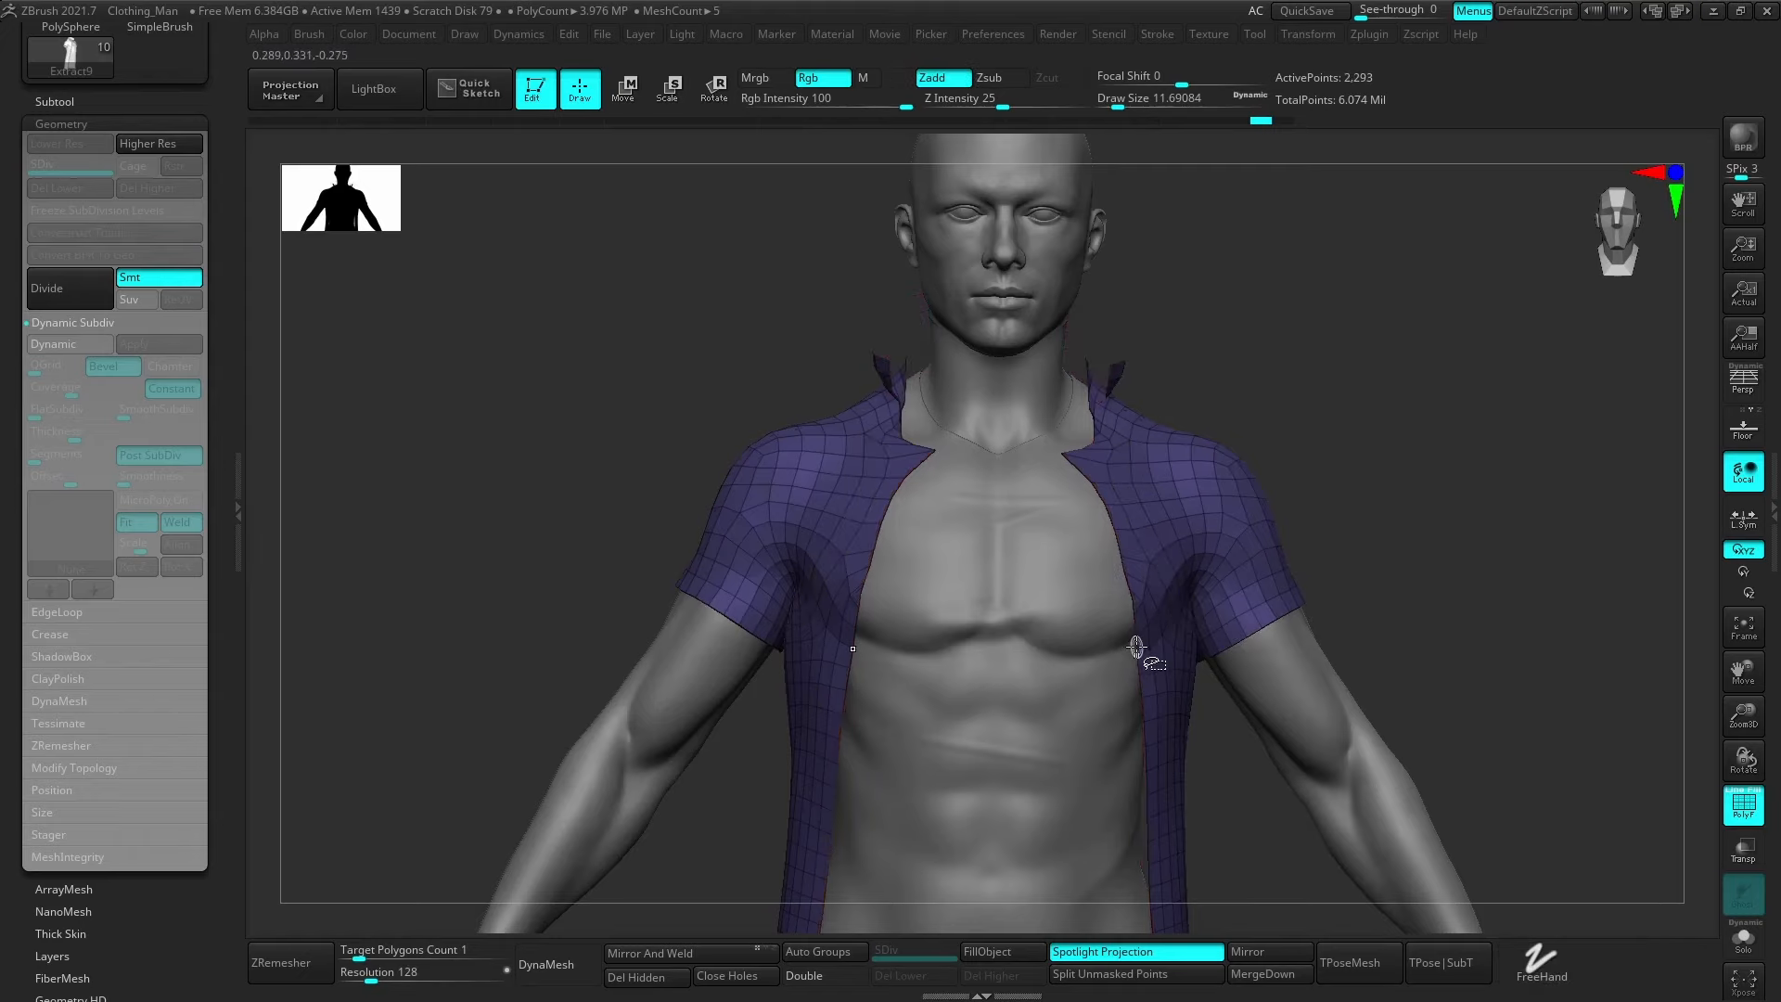
{"action": "right_click_drag", "start_coordinate": [1200, 462], "coordinate": [1150, 509], "text": "ctrl"}
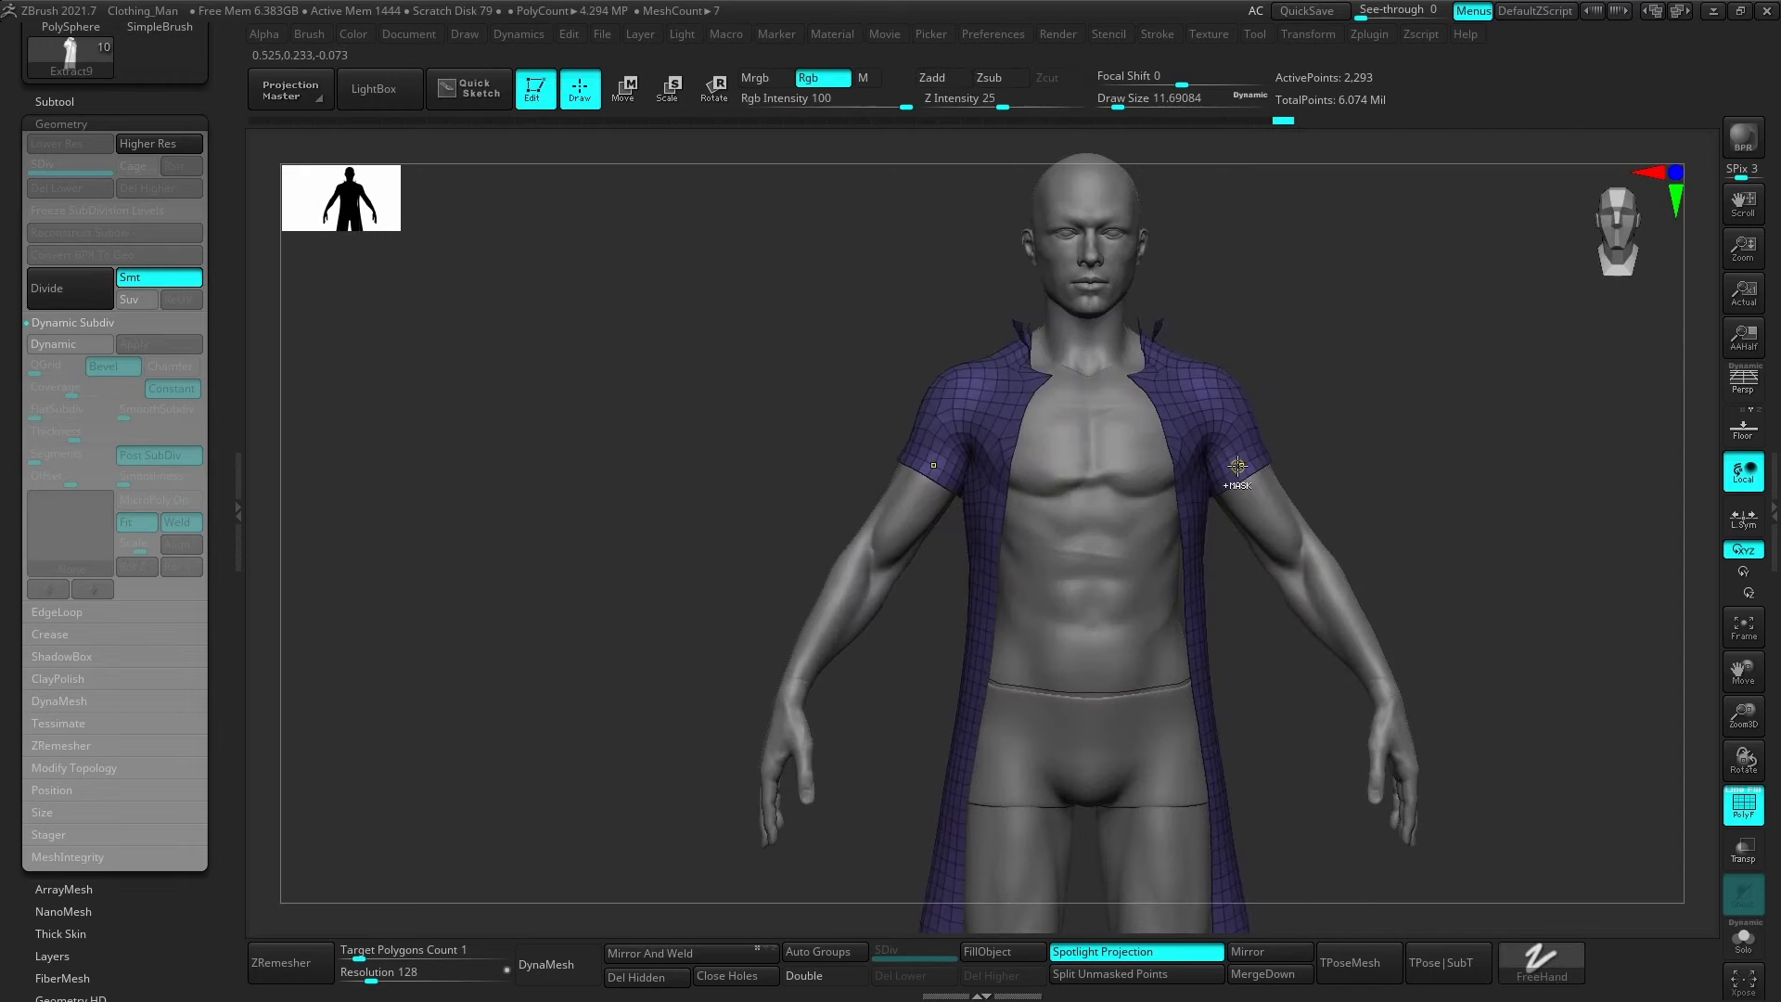
{"action": "left_click", "coordinate": [1186, 380], "text": "ctrl+shift"}
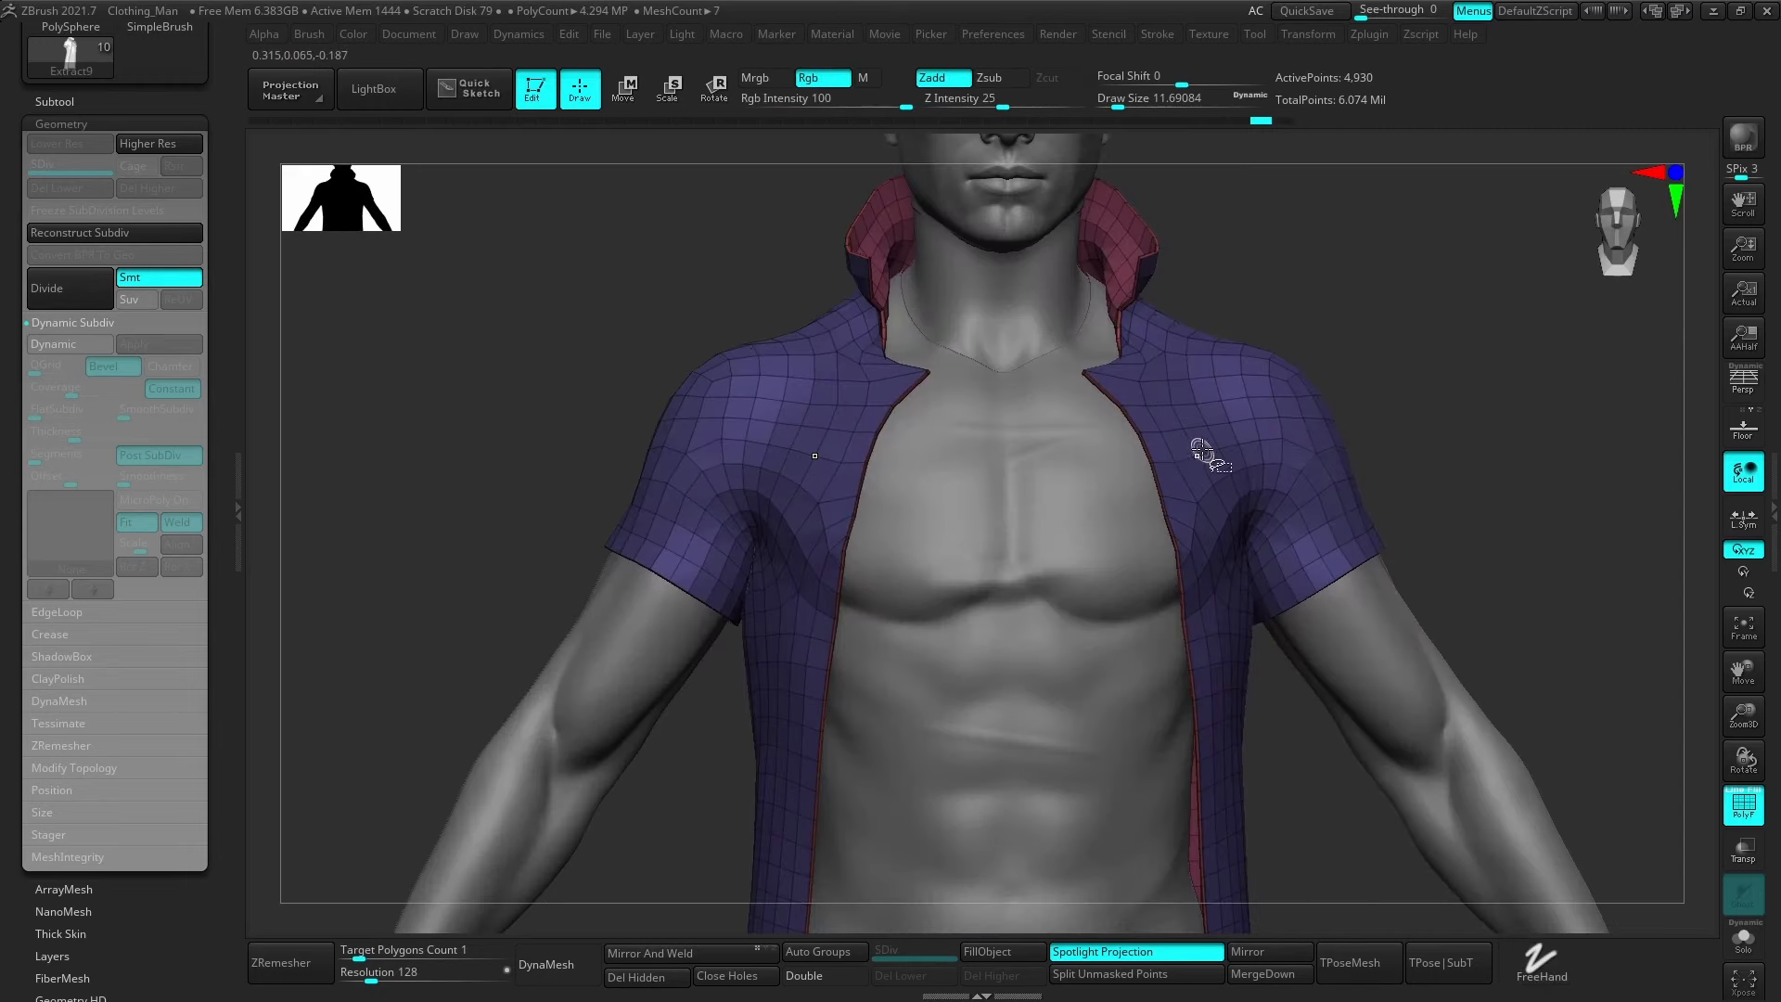
Try hiding a strip of polygons on the coat's chest, then undo it.
{"action": "left_click", "coordinate": [1195, 501], "text": "ctrl+shift"}
{"action": "left_click", "coordinate": [1183, 482], "text": "ctrl+shift"}
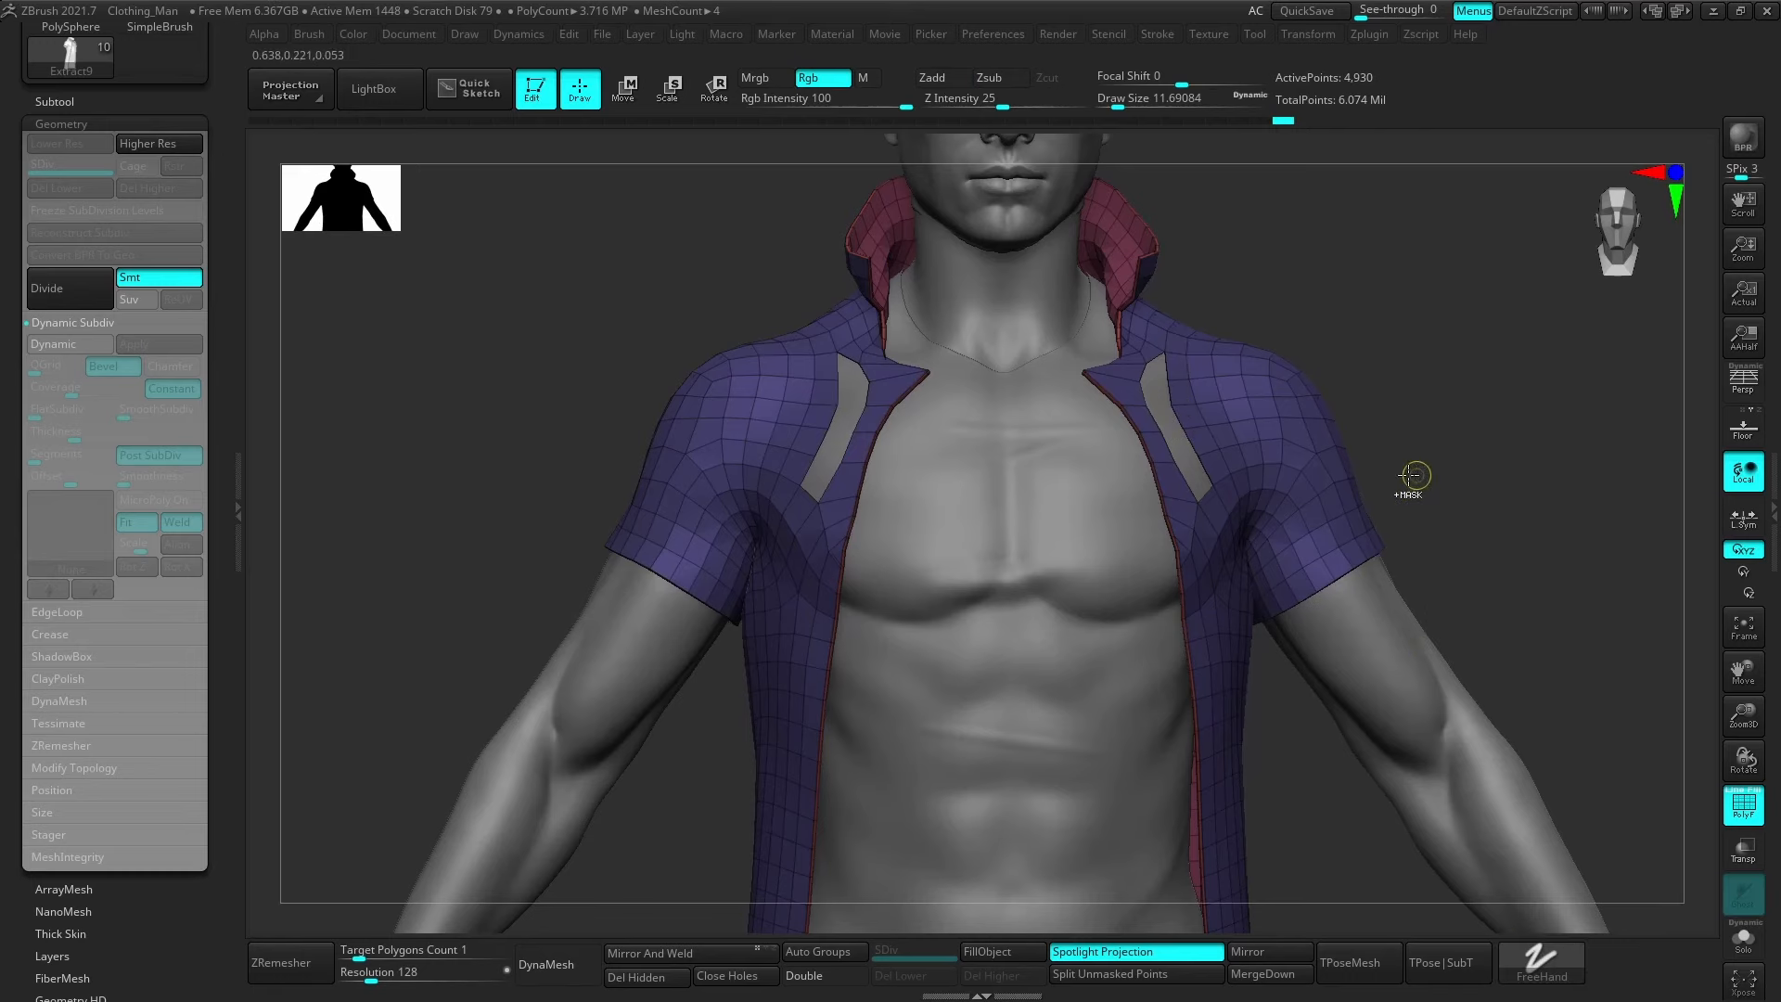
{"action": "key", "text": "ctrl+z"}
Select the Move brush and leave only the coat's purple outer polygroup visible.
{"action": "key", "text": "b"}
{"action": "key", "text": "m"}
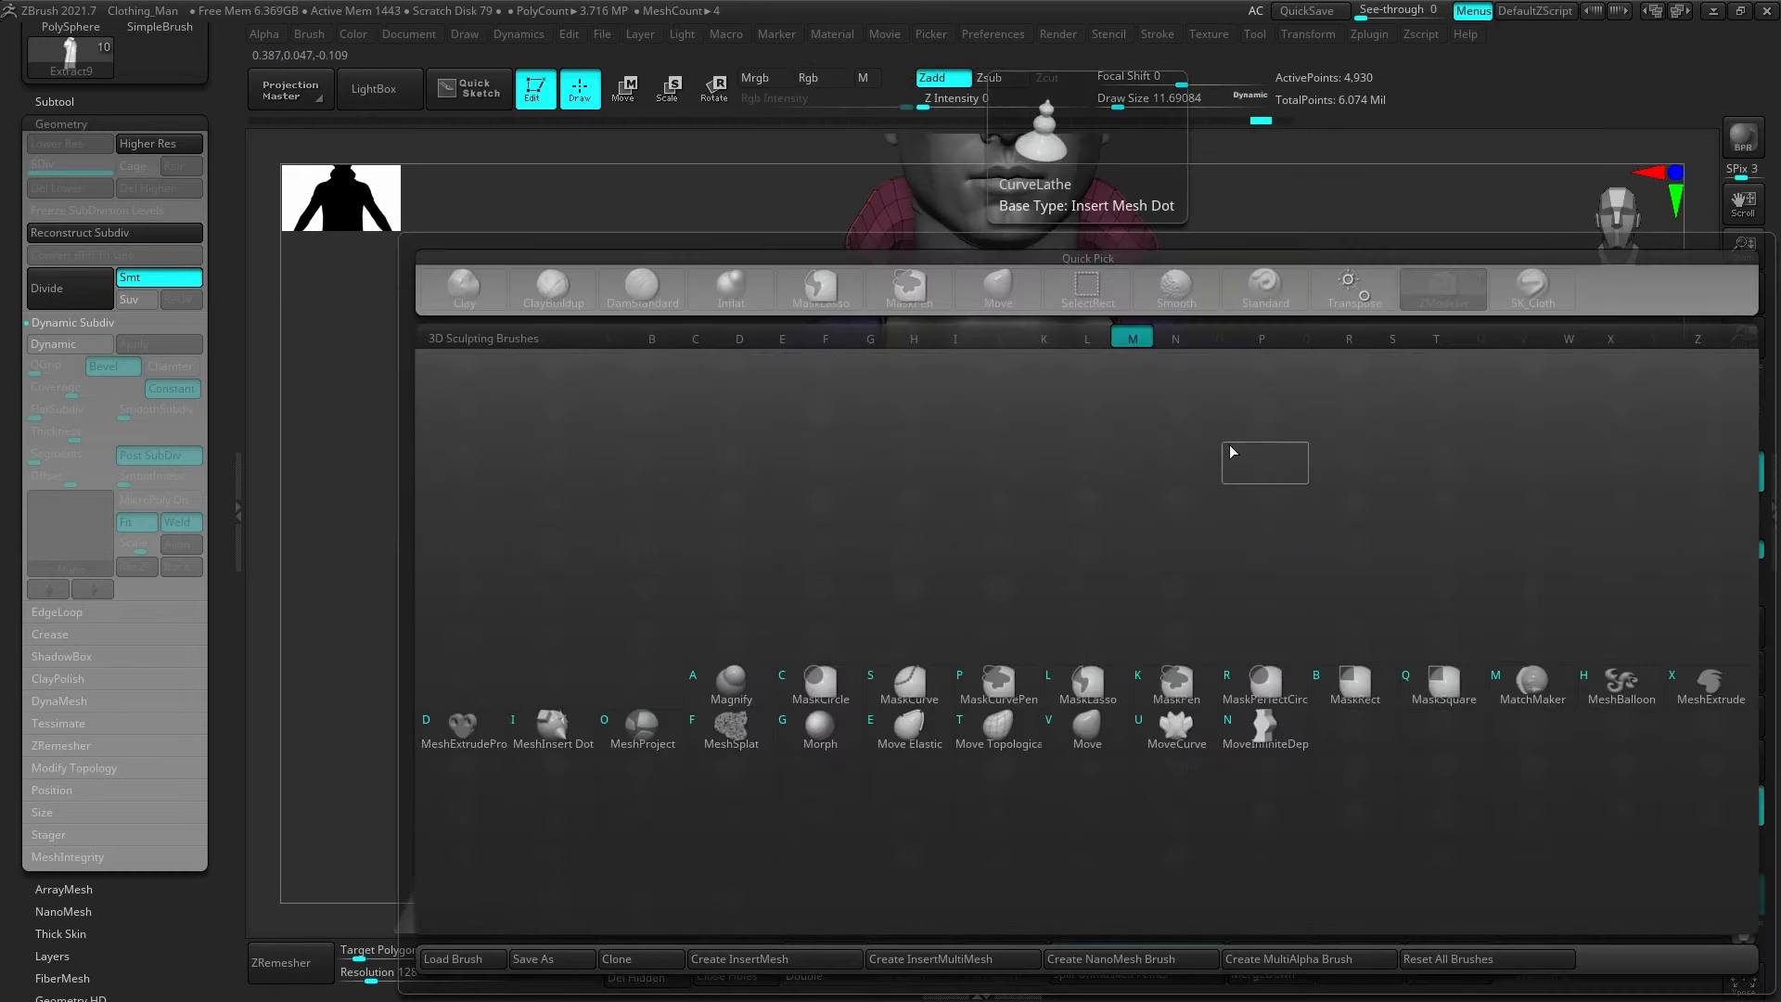
{"action": "key", "text": "v"}
{"action": "left_click", "coordinate": [1215, 550], "text": "ctrl+alt+shift"}
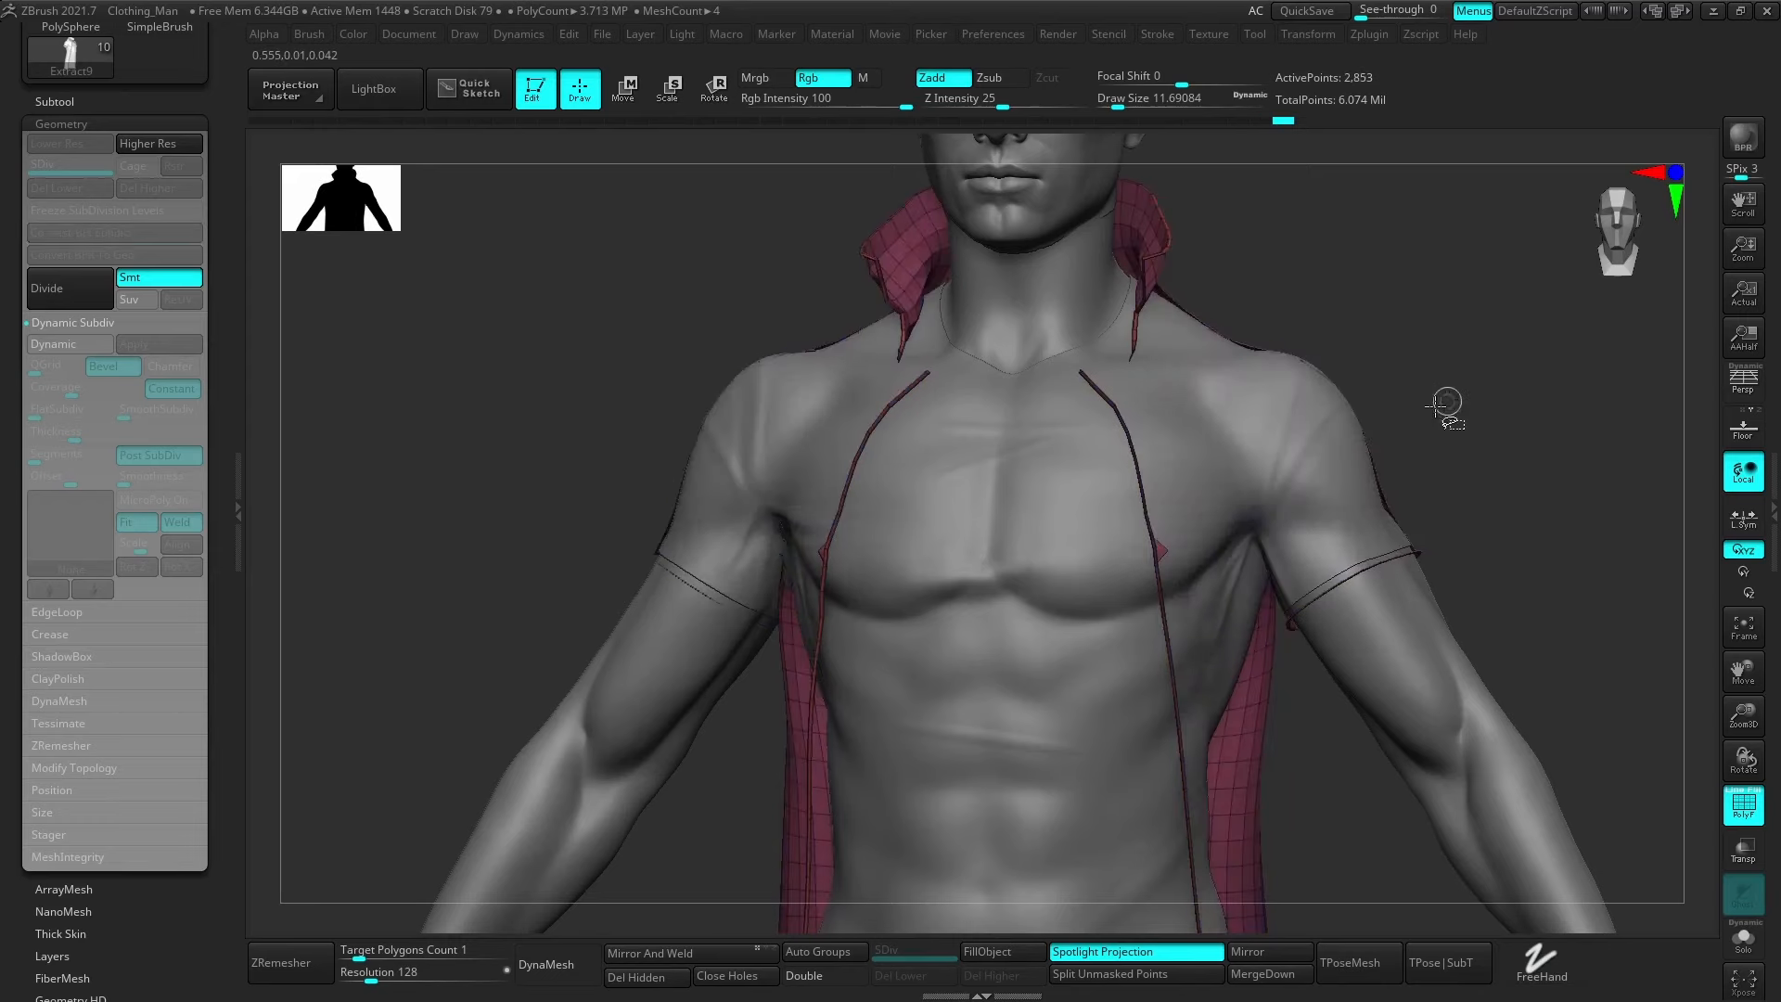
{"action": "left_click", "coordinate": [1382, 475], "text": "ctrl+shift"}
{"action": "left_click_drag", "start_coordinate": [1186, 486], "coordinate": [1206, 527]}
{"action": "key", "text": "ctrl+z"}
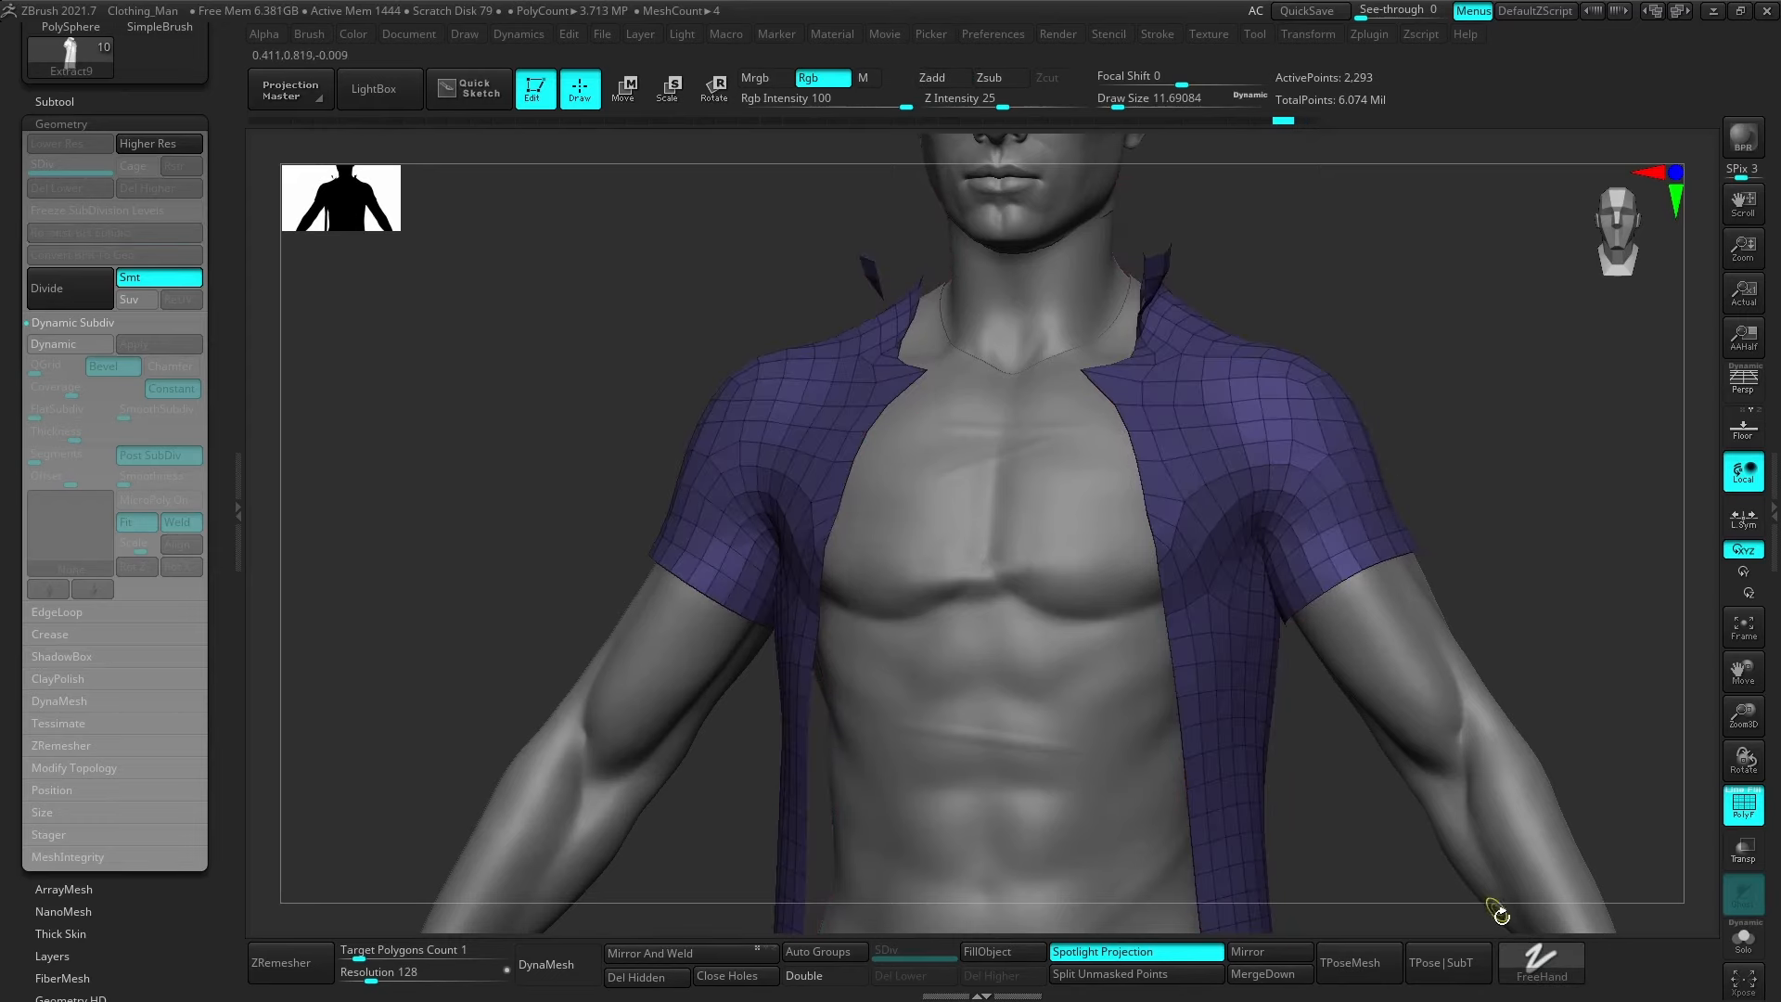
Try the Lasso stroke while inverting the coat's polygroup visibility, then restore the outer polygroup and FreeHand stroke.
{"action": "left_click", "coordinate": [1542, 962]}
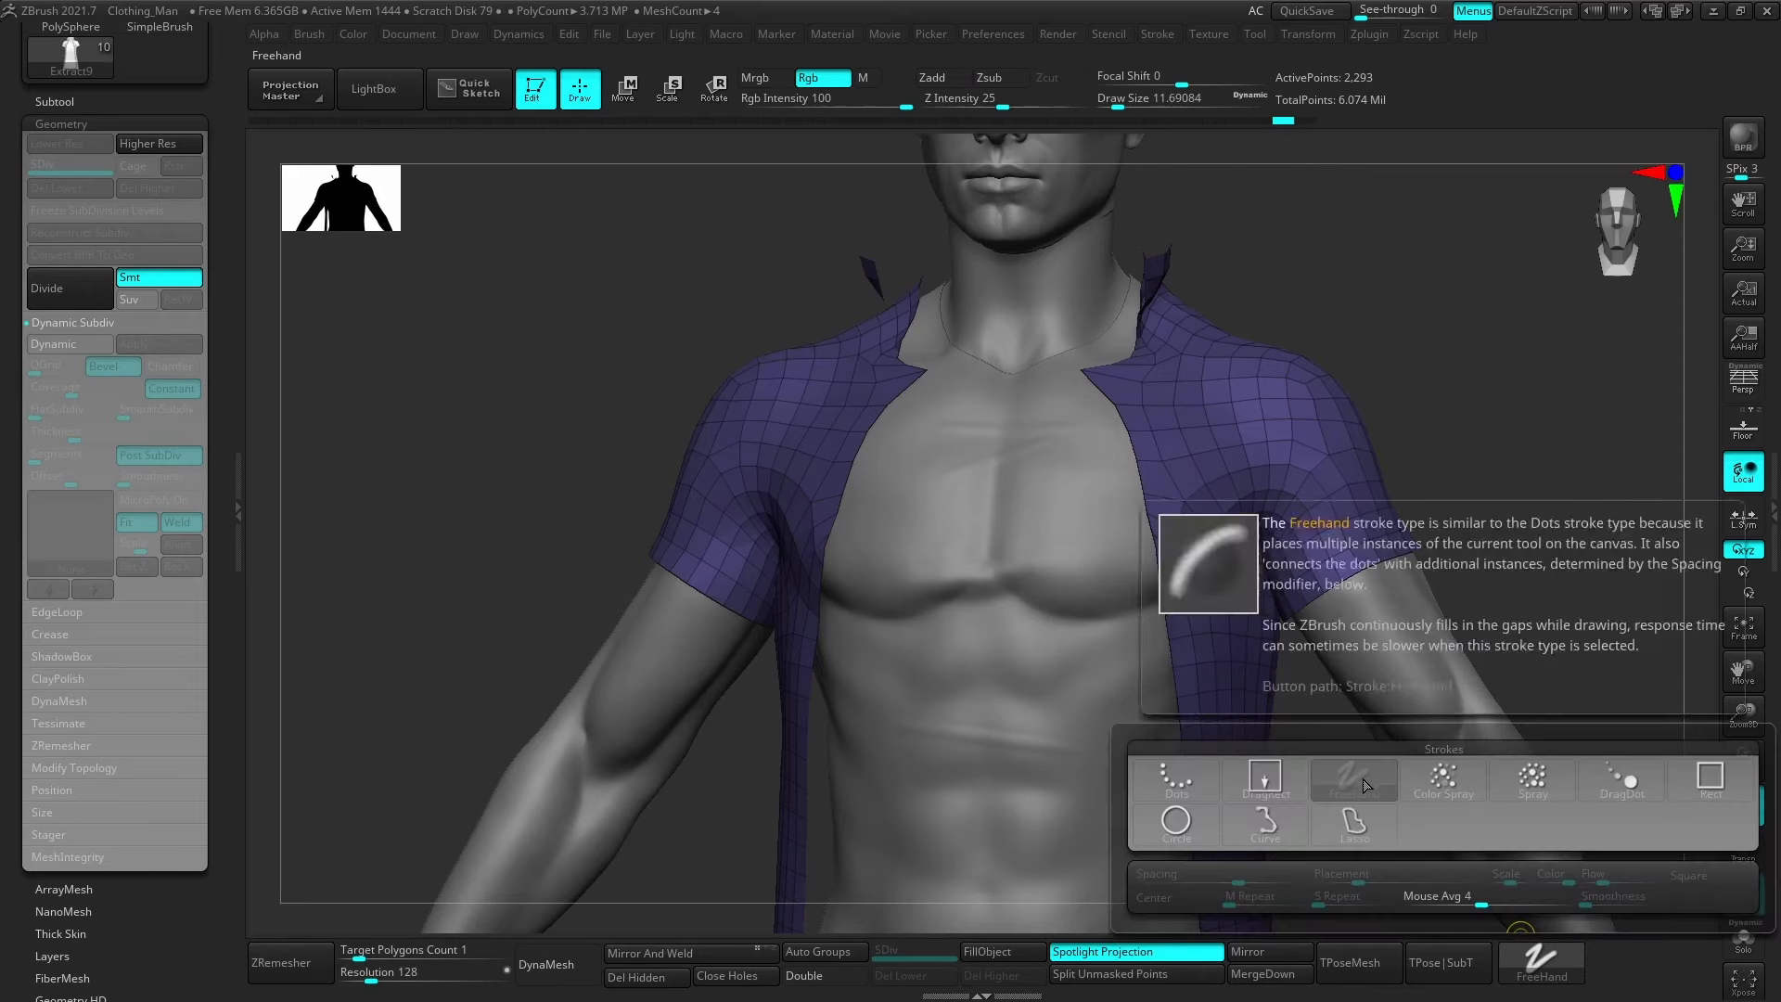
{"action": "left_click", "coordinate": [1354, 830]}
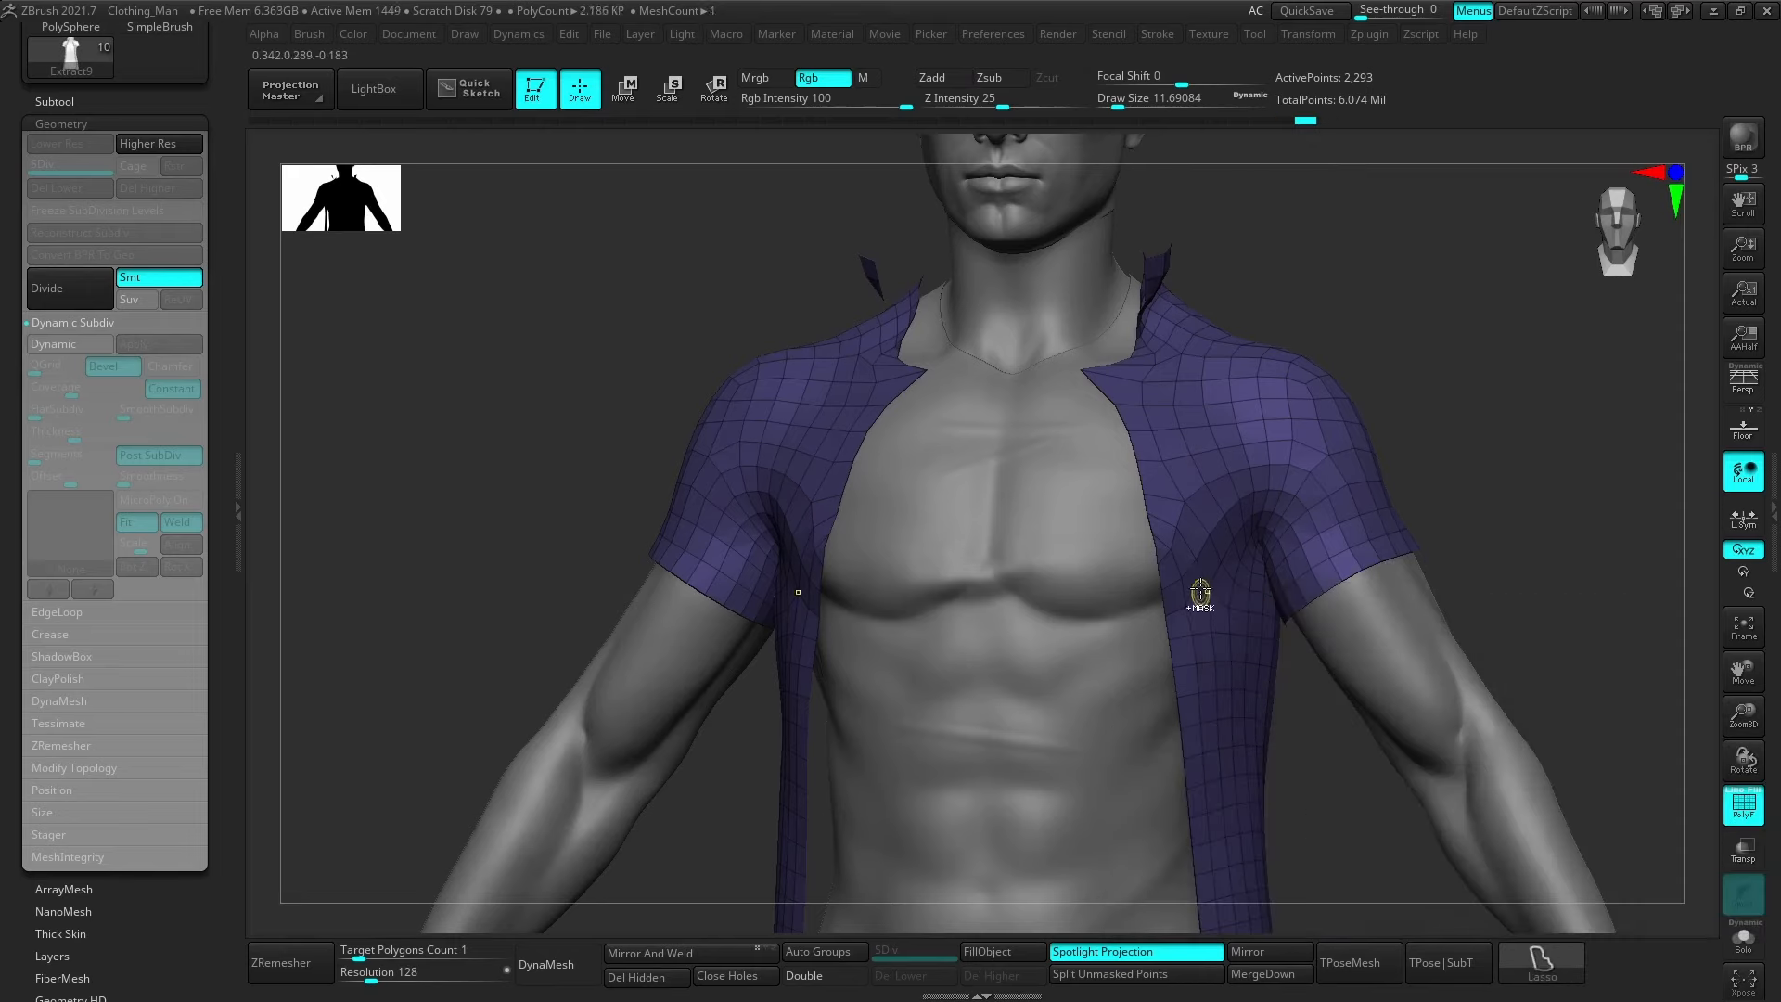
{"action": "left_click", "coordinate": [1206, 518], "text": "ctrl+shift"}
{"action": "left_click_drag", "start_coordinate": [1392, 455], "coordinate": [1439, 442], "text": "ctrl+shift"}
{"action": "left_click", "coordinate": [1210, 520], "text": "ctrl+shift"}
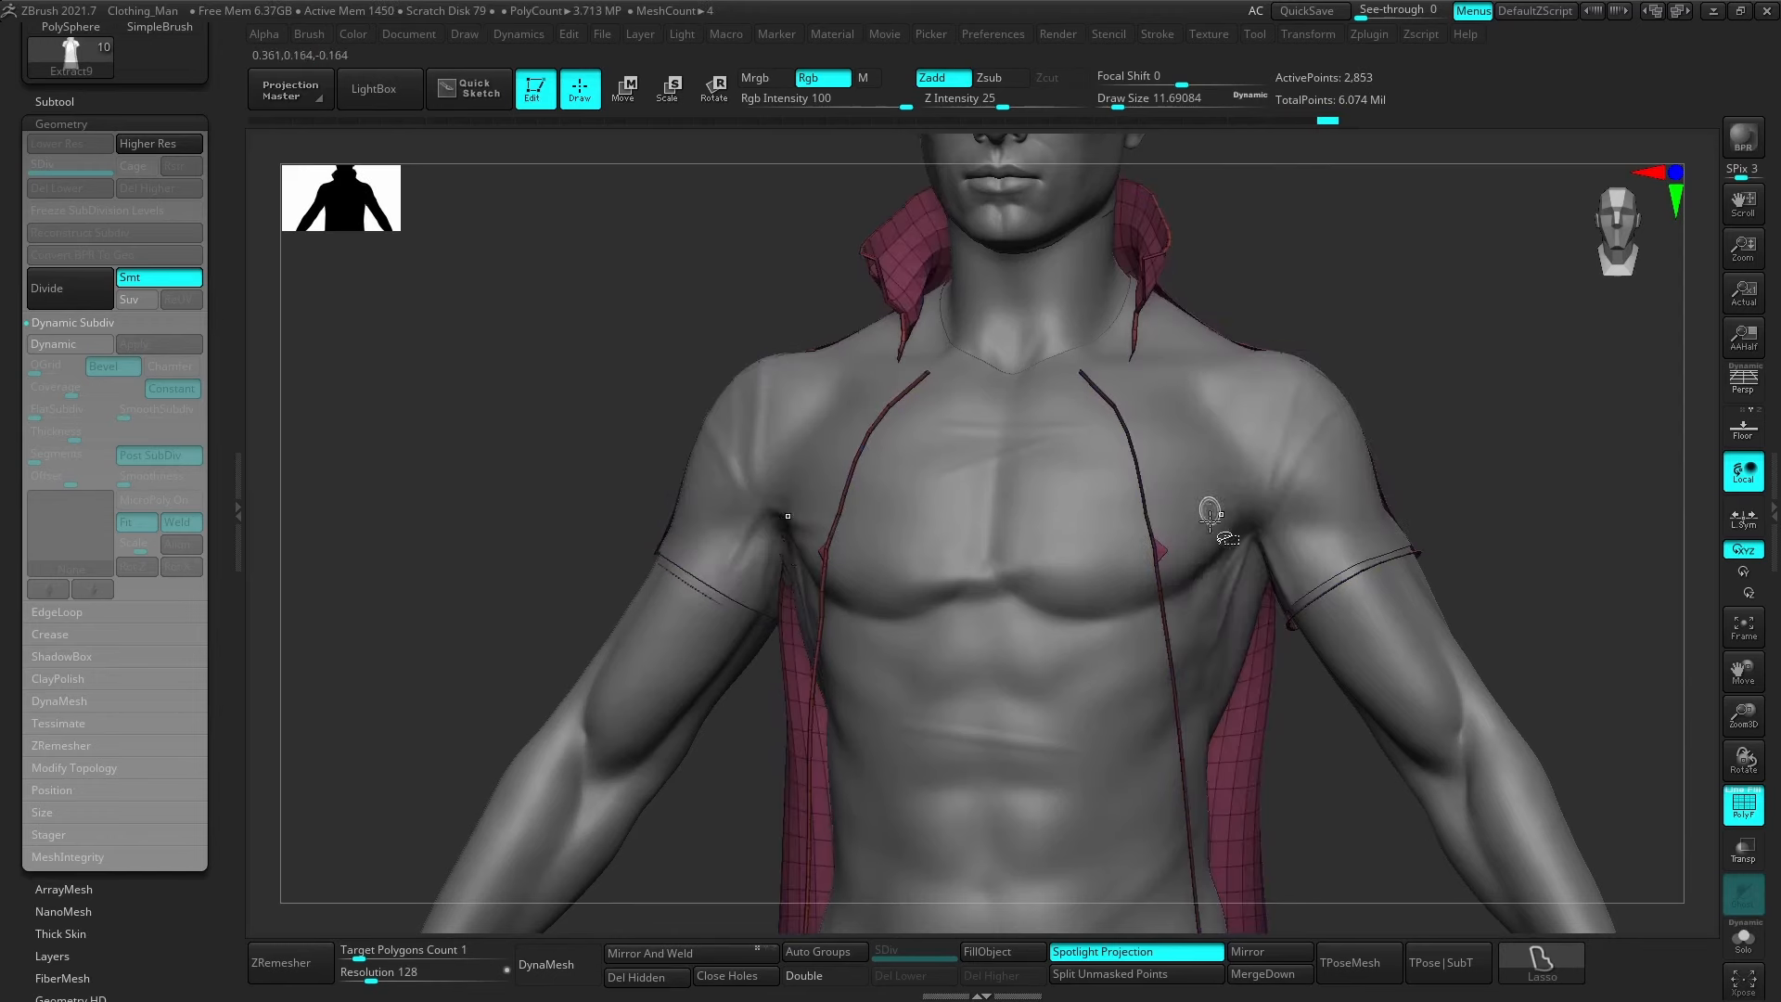
{"action": "left_click", "coordinate": [1202, 519], "text": "ctrl+shift"}
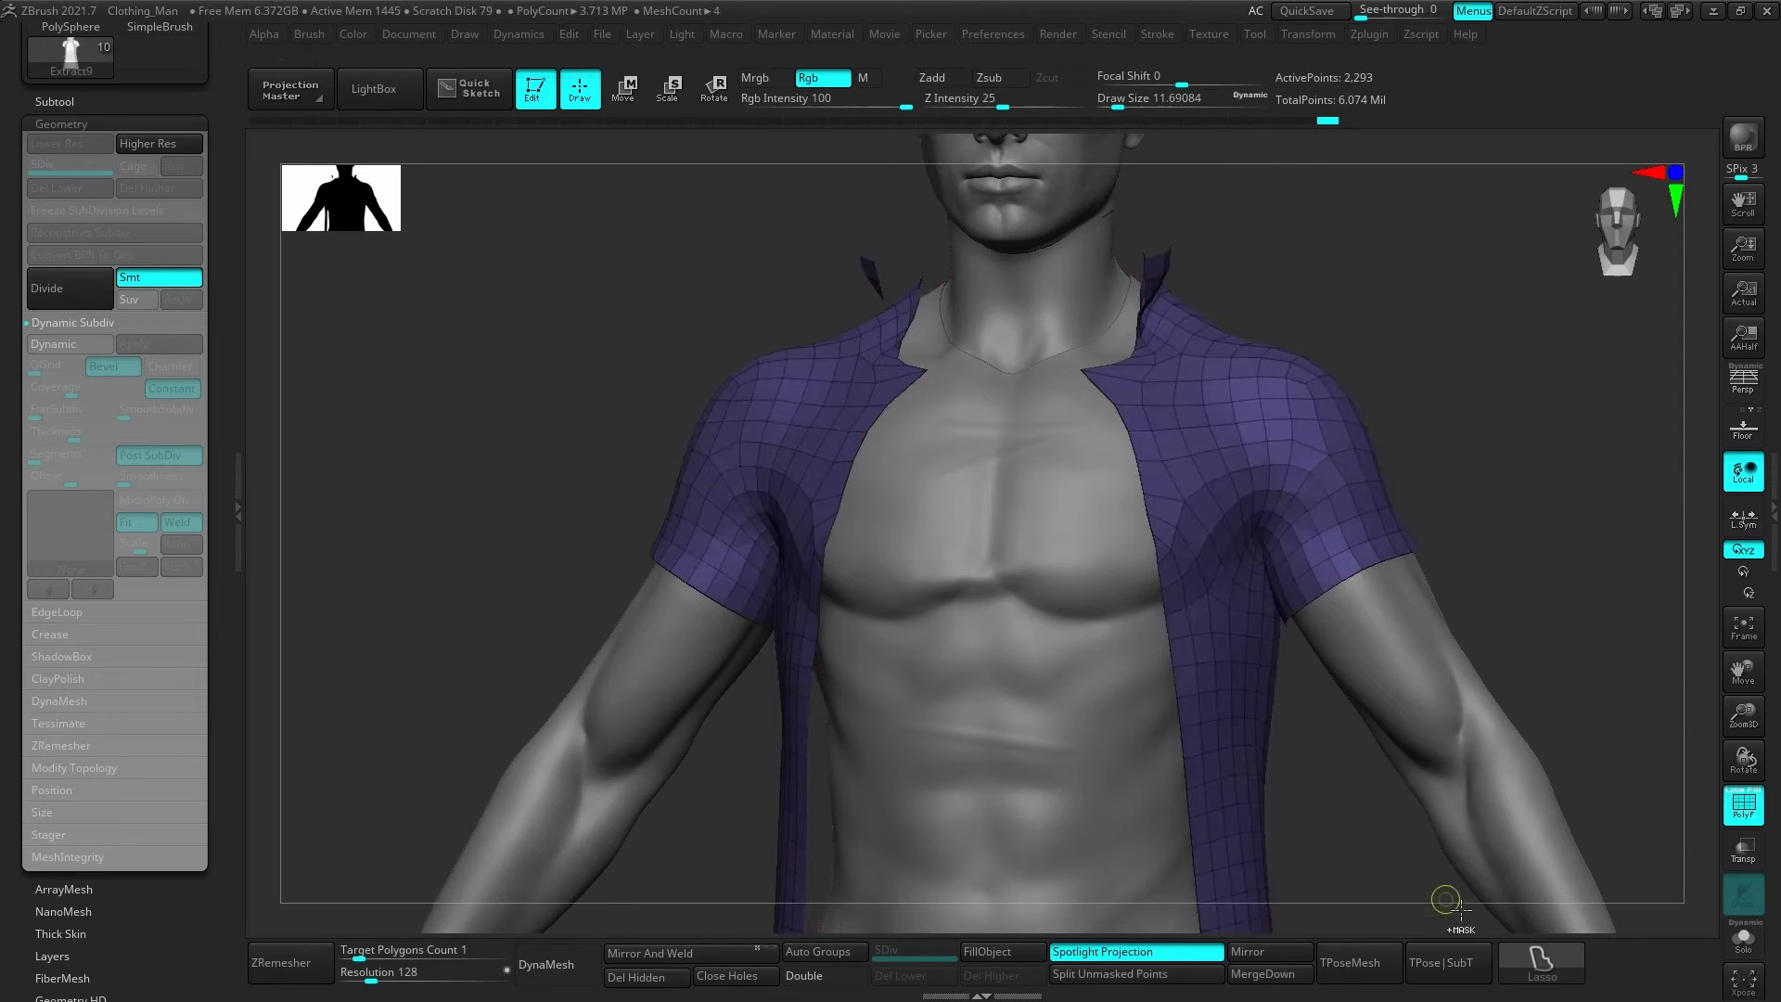
{"action": "left_click", "coordinate": [1533, 976]}
{"action": "left_click", "coordinate": [1367, 781], "text": "ctrl"}
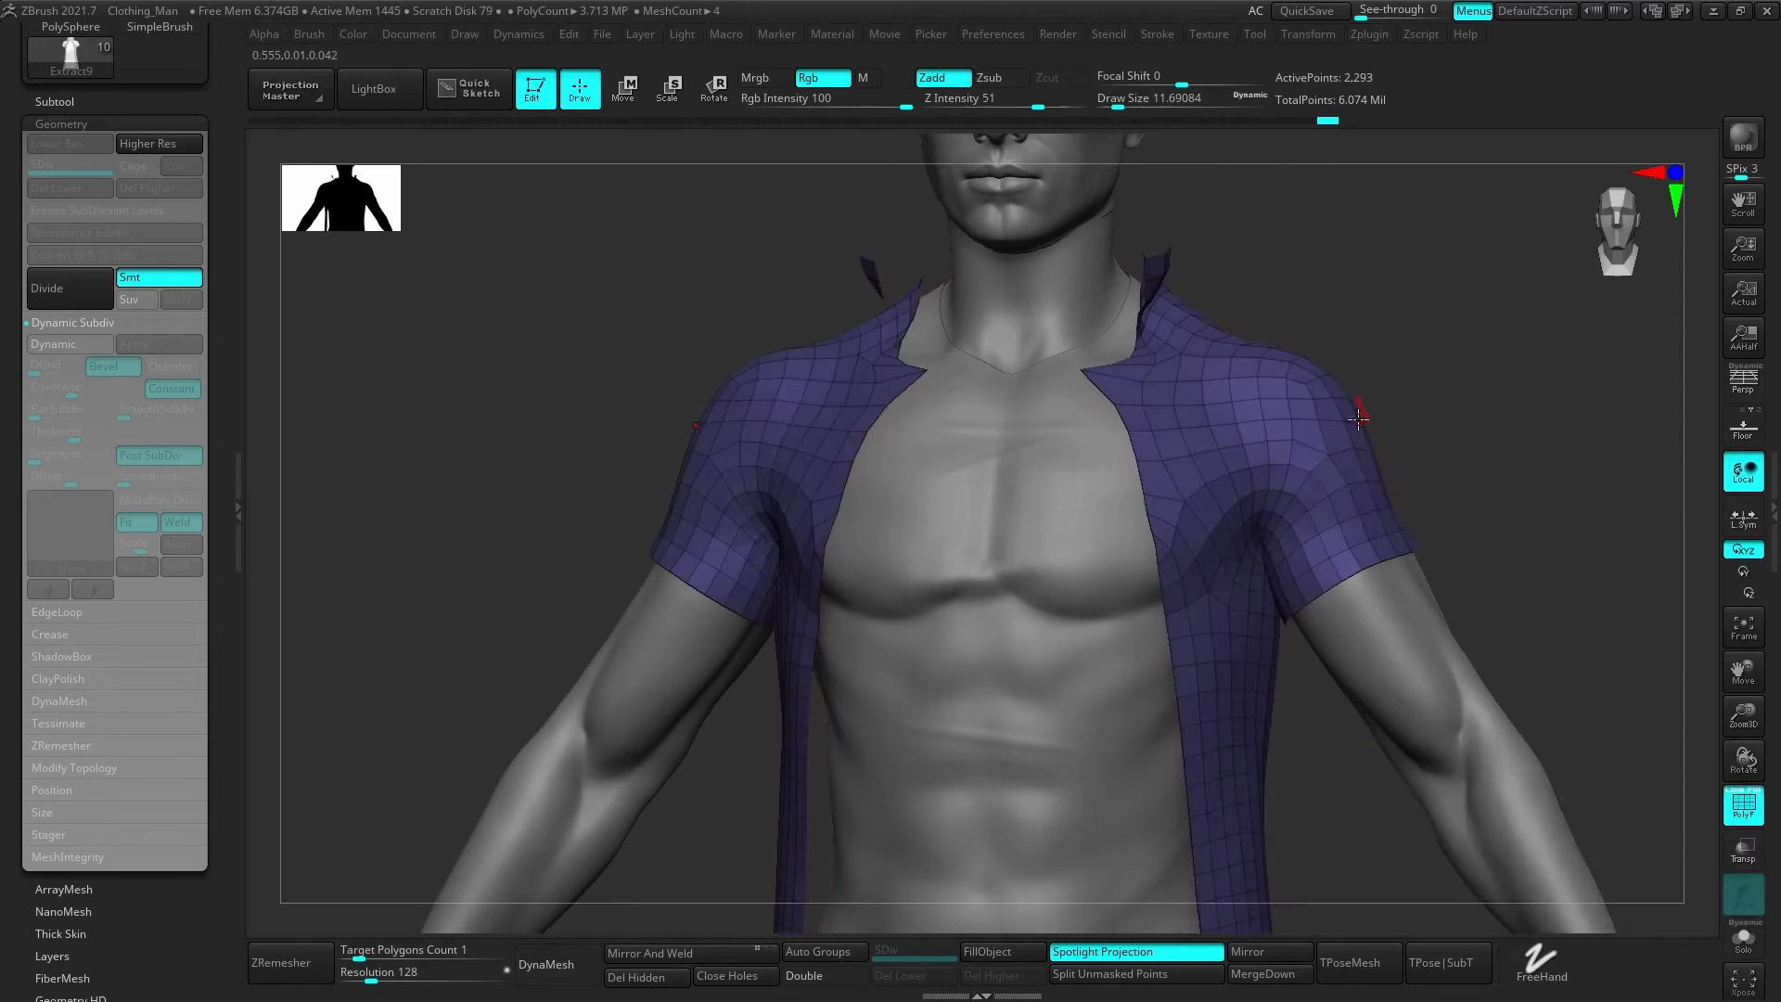
Delete the coat's hidden inner lining and rim polygons, keeping only the outer shell.
{"action": "mouse_move", "coordinate": [1360, 409]}
{"action": "right_mouse_down"}
{"action": "mouse_move", "coordinate": [1360, 532]}
{"action": "mouse_move", "coordinate": [1347, 498]}
{"action": "right_mouse_up"}
{"action": "mouse_move", "coordinate": [1439, 568]}
{"action": "right_mouse_down"}
{"action": "mouse_move", "coordinate": [1304, 470]}
{"action": "mouse_move", "coordinate": [1233, 478]}
{"action": "mouse_move", "coordinate": [1391, 493]}
{"action": "right_mouse_up"}
{"action": "right_click_drag", "start_coordinate": [1338, 572], "coordinate": [1264, 443], "text": "ctrl"}
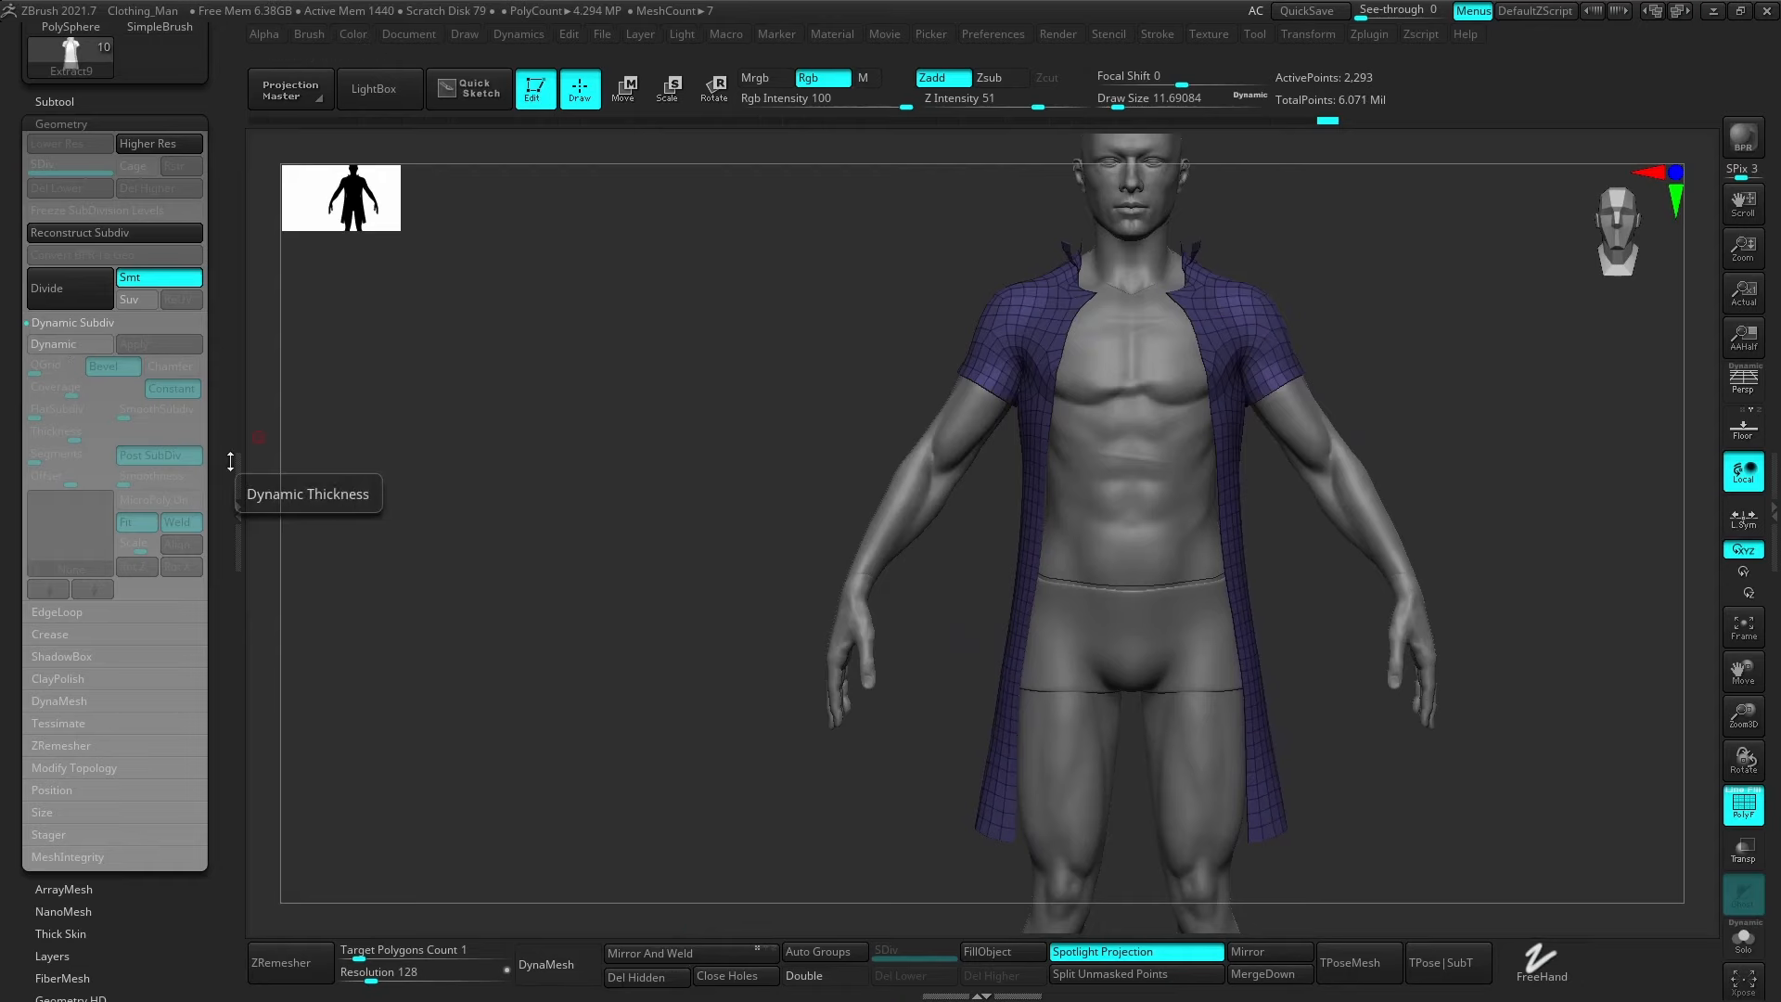
Turn on dynamic subdivision for the coat so its single-sided shell gains thickness.
{"action": "left_click", "coordinate": [65, 344]}
{"action": "right_click_drag", "start_coordinate": [1161, 323], "coordinate": [1341, 516], "text": "alt"}
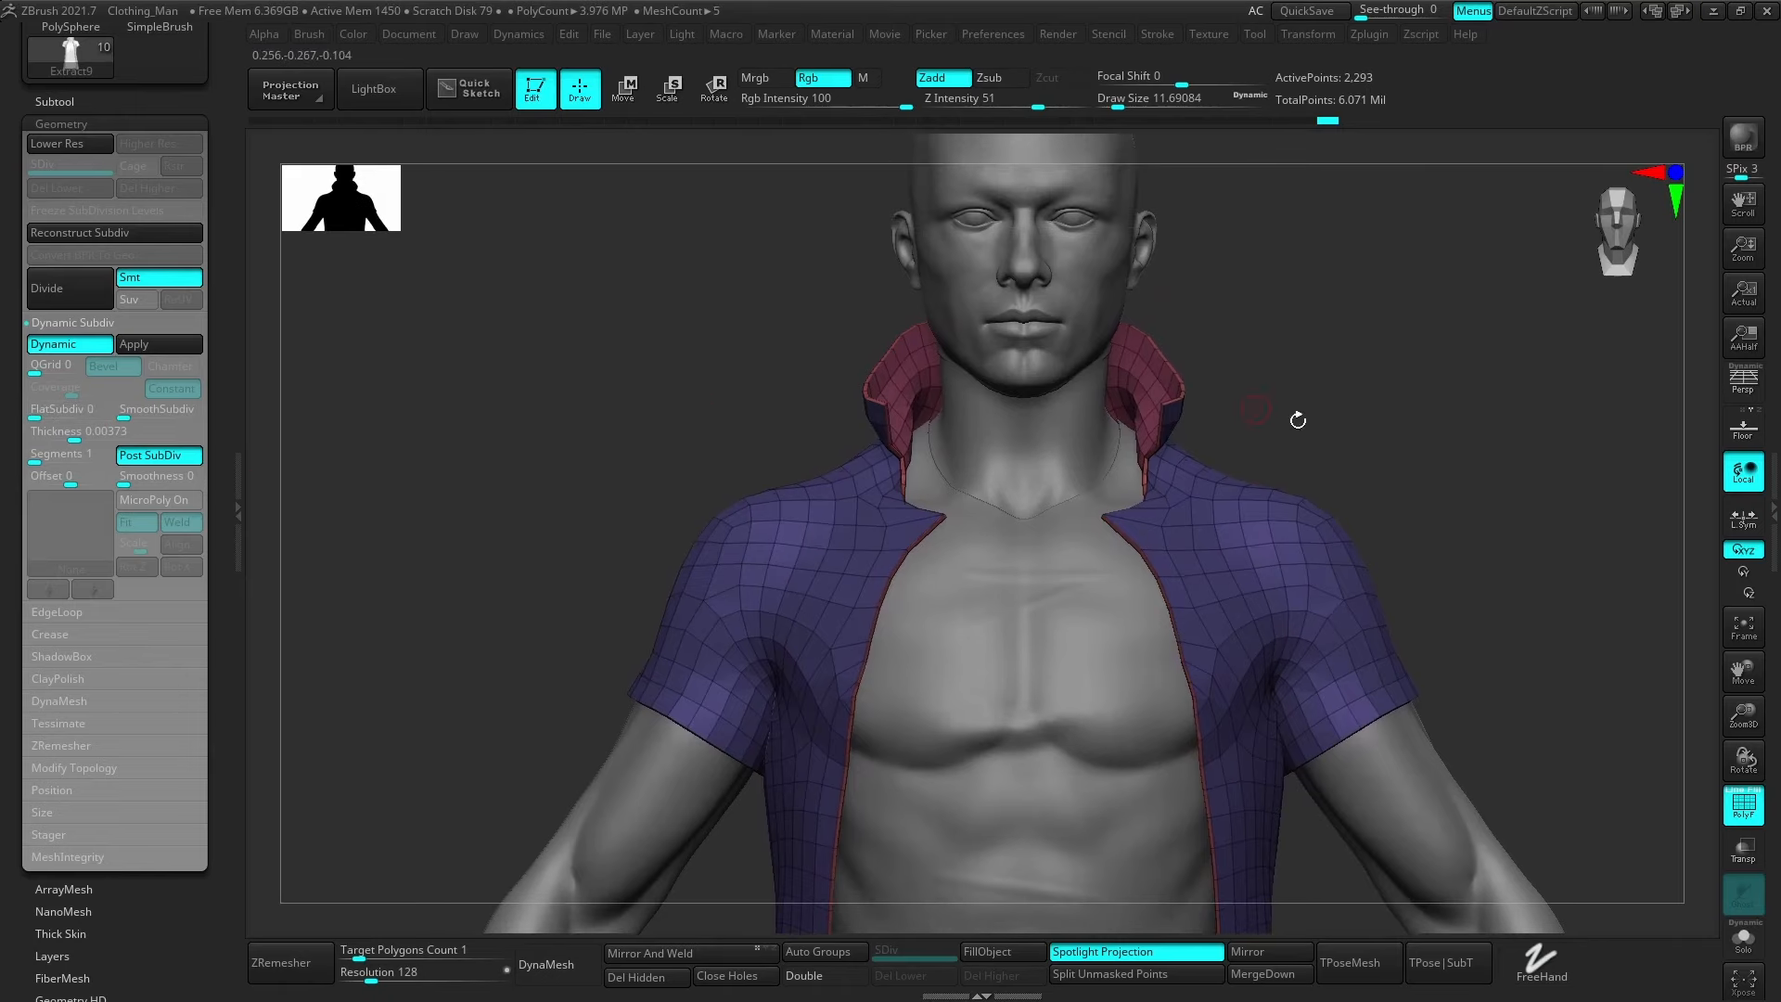
{"action": "mouse_move", "coordinate": [1297, 421]}
{"action": "right_mouse_down", "text": "ctrl"}
{"action": "mouse_move", "coordinate": [1260, 576]}
{"action": "mouse_move", "coordinate": [1213, 428]}
{"action": "mouse_move", "coordinate": [1392, 492]}
{"action": "mouse_move", "coordinate": [1308, 550]}
{"action": "mouse_move", "coordinate": [1359, 589]}
{"action": "mouse_move", "coordinate": [1222, 549]}
{"action": "mouse_move", "coordinate": [1298, 596]}
{"action": "right_mouse_up", "text": "ctrl"}
Use ZModeler's edge Mask action on EdgeLoop Complete to mask the edge loop at the sleeve openings, and invert the mask.
{"action": "key", "text": "b"}
{"action": "key", "text": "z"}
{"action": "key", "text": "m"}
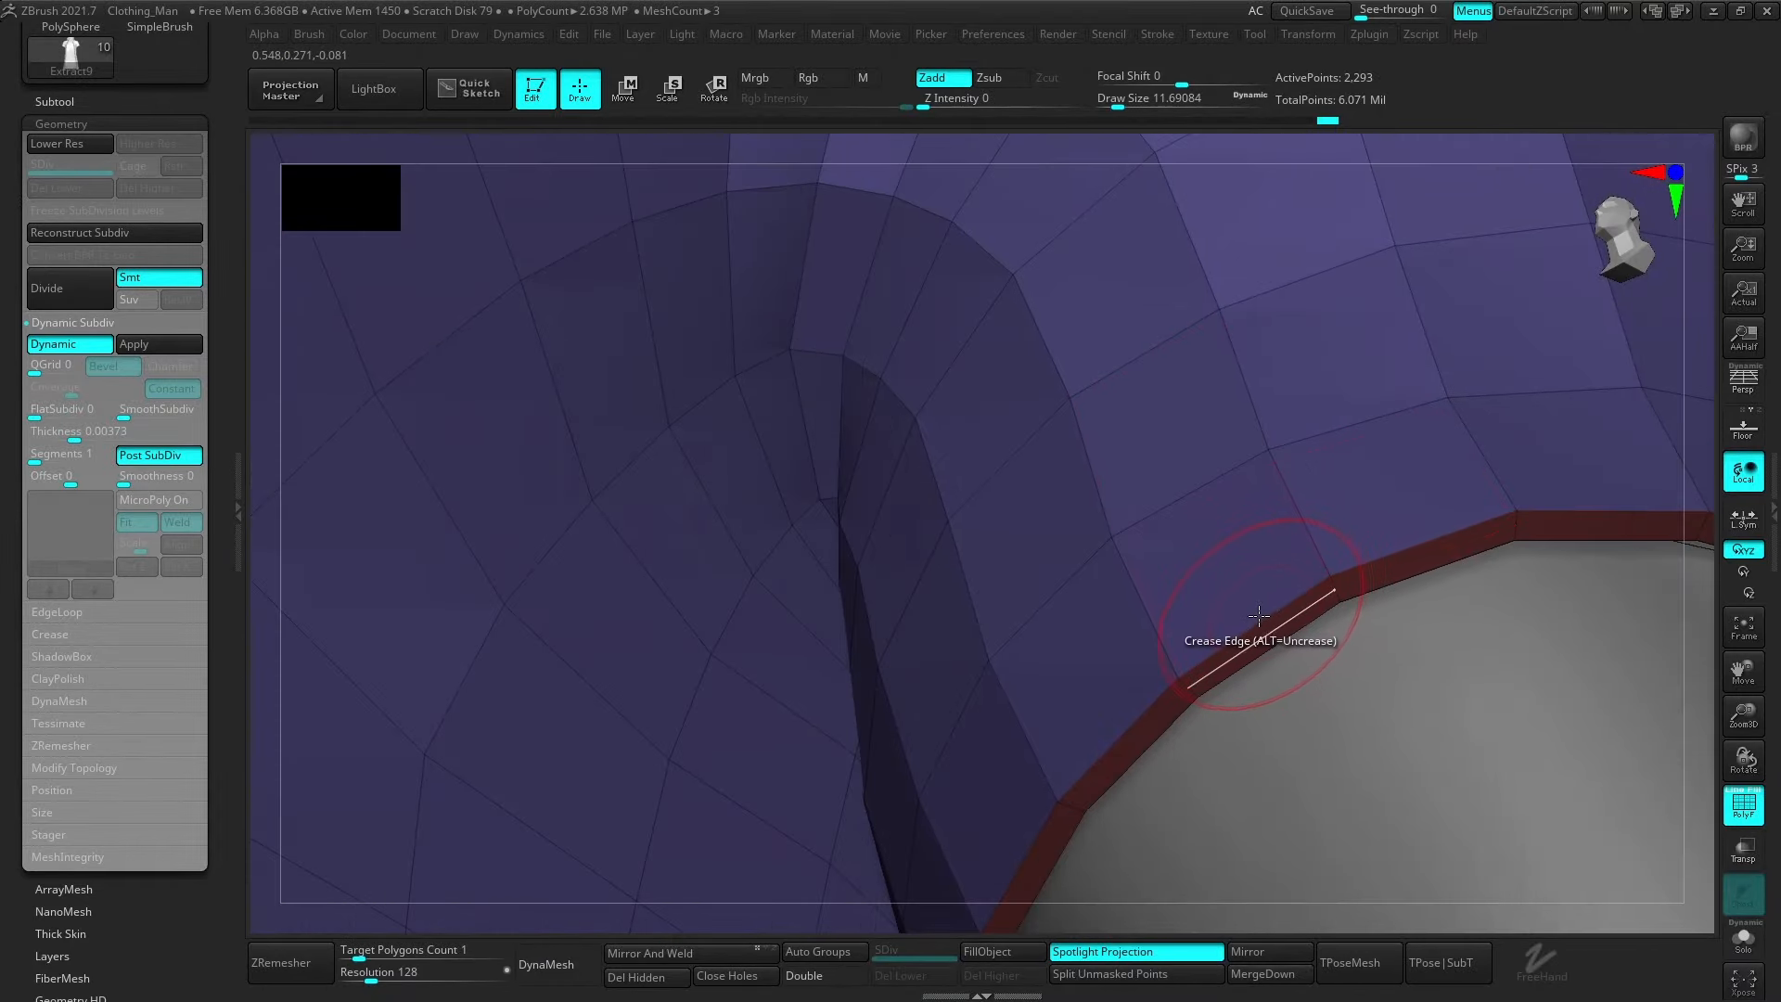
{"action": "right_click_drag", "start_coordinate": [1431, 629], "coordinate": [1324, 680], "text": "alt"}
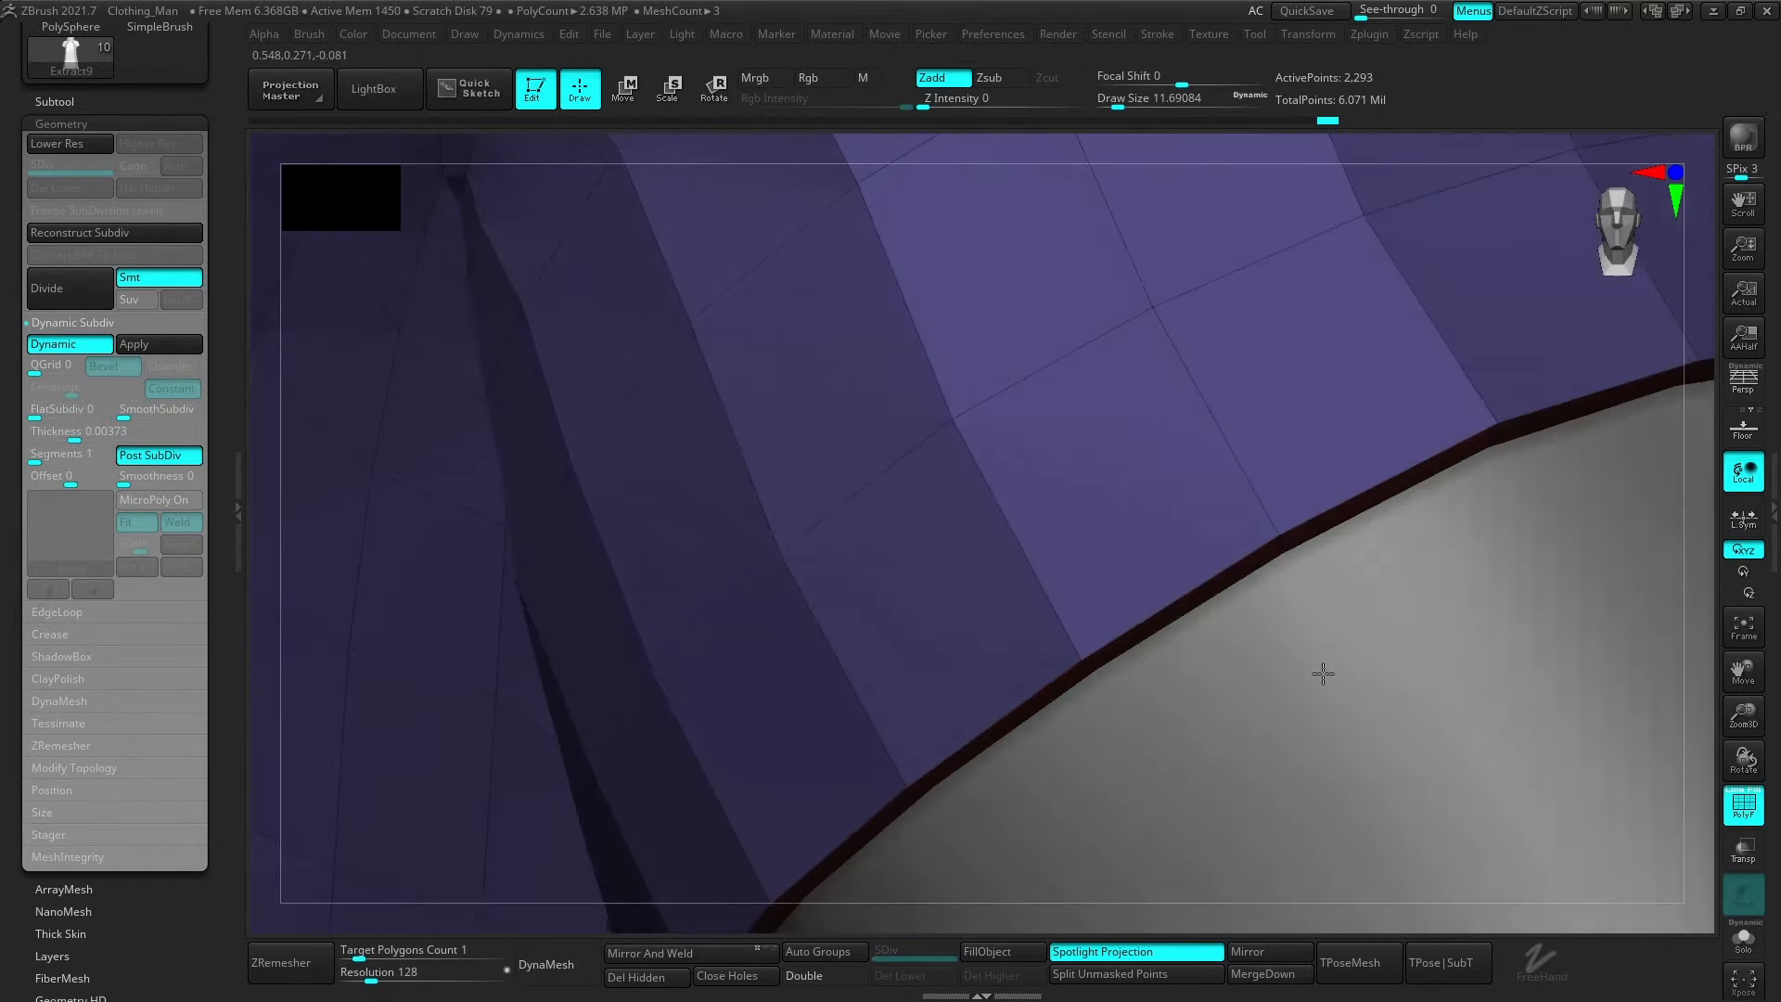
{"action": "mouse_move", "coordinate": [1234, 579]}
{"action": "right_mouse_down"}
{"action": "mouse_move", "coordinate": [1221, 529]}
{"action": "mouse_move", "coordinate": [1221, 576]}
{"action": "right_mouse_up"}
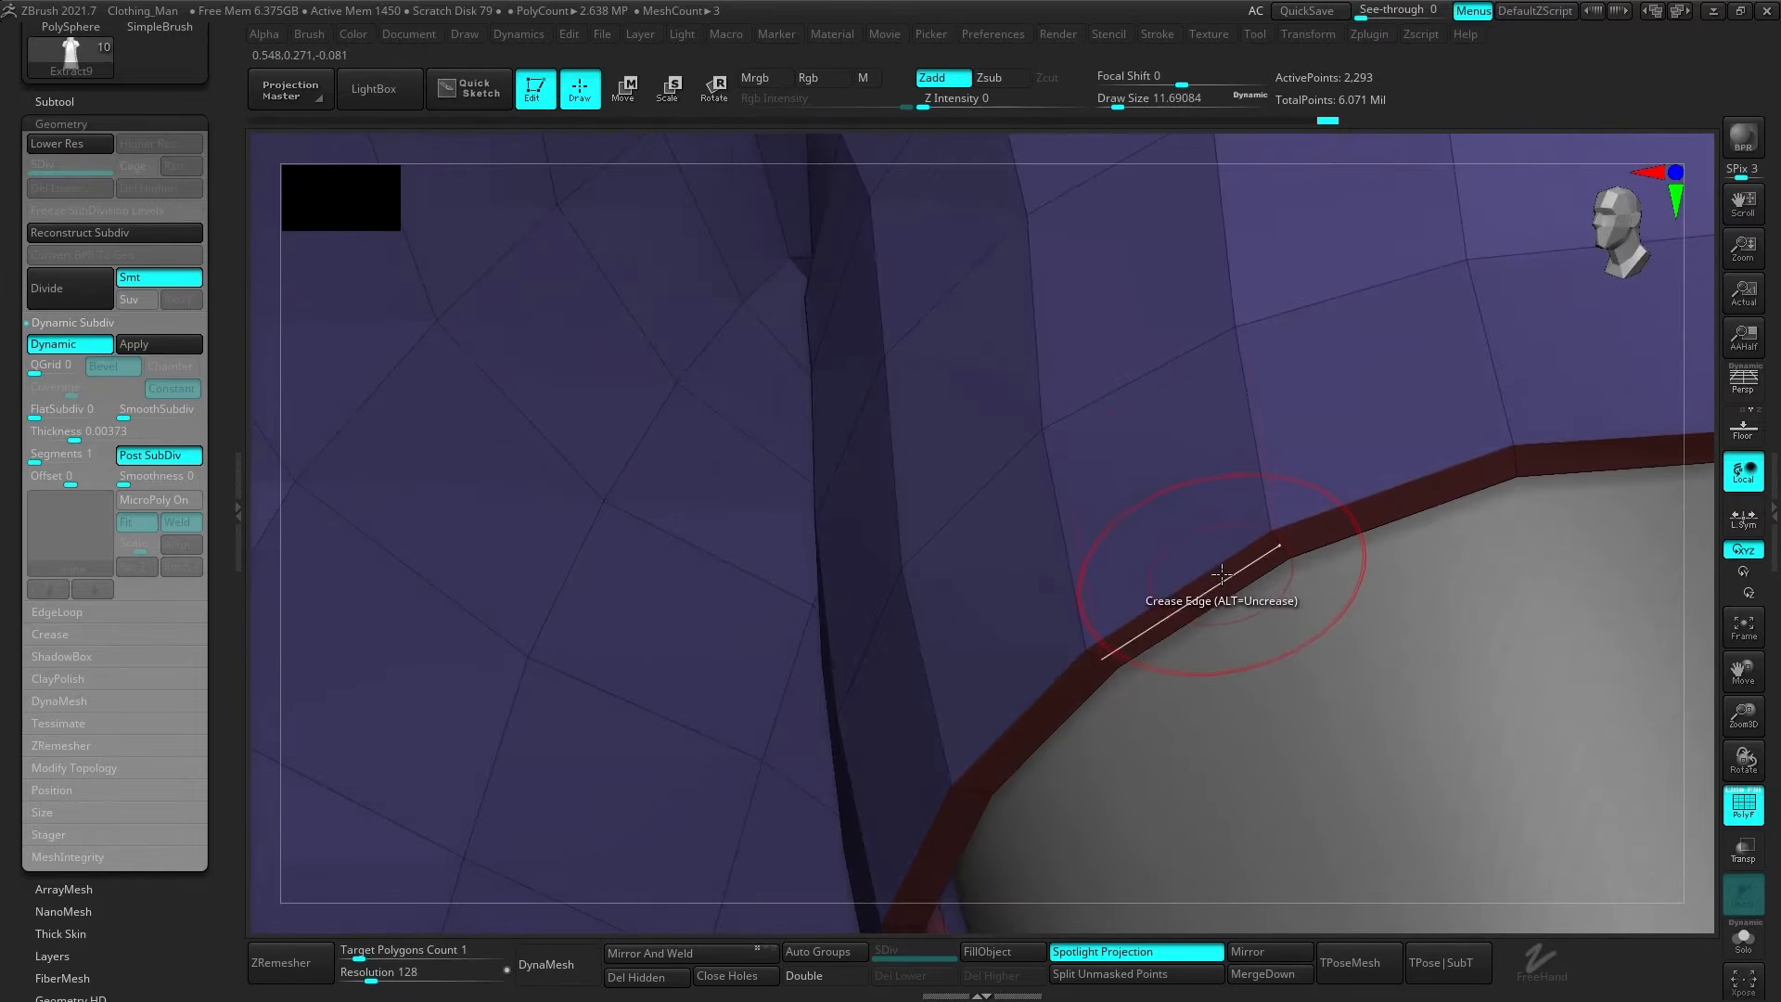
{"action": "key", "text": "space"}
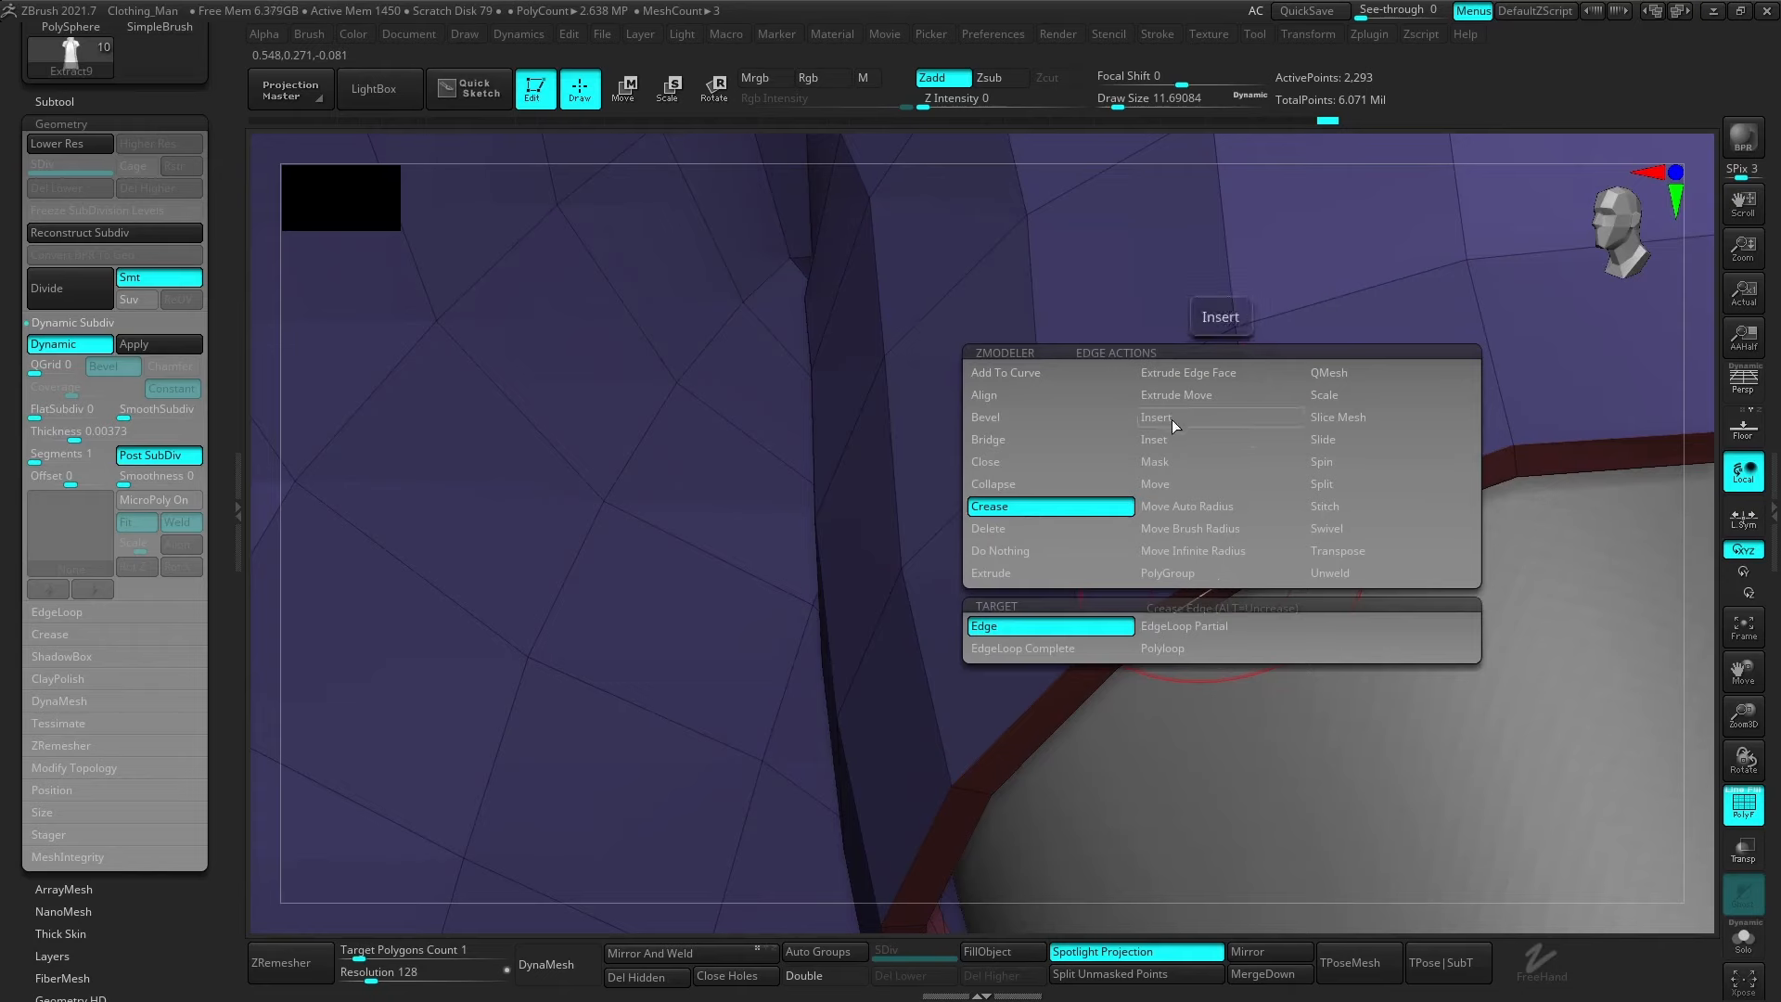
{"action": "left_click", "coordinate": [1166, 462]}
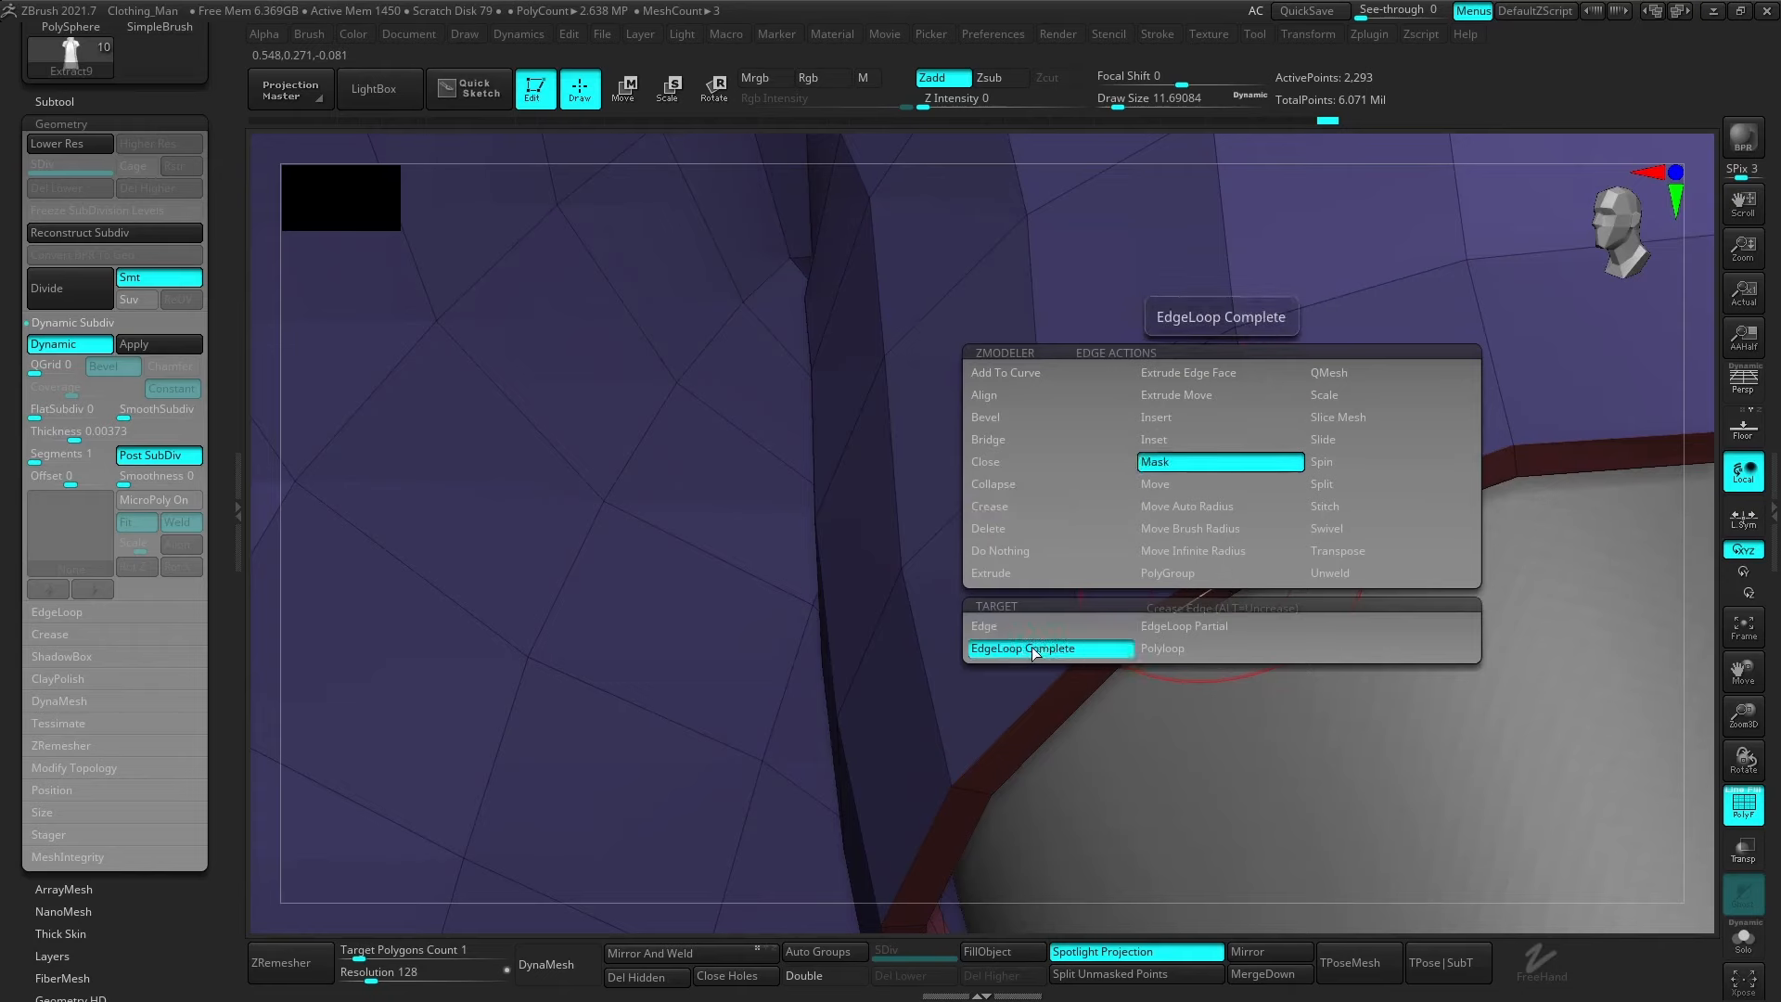
{"action": "left_click", "coordinate": [1211, 590]}
{"action": "right_click_drag", "start_coordinate": [1210, 590], "coordinate": [1341, 590]}
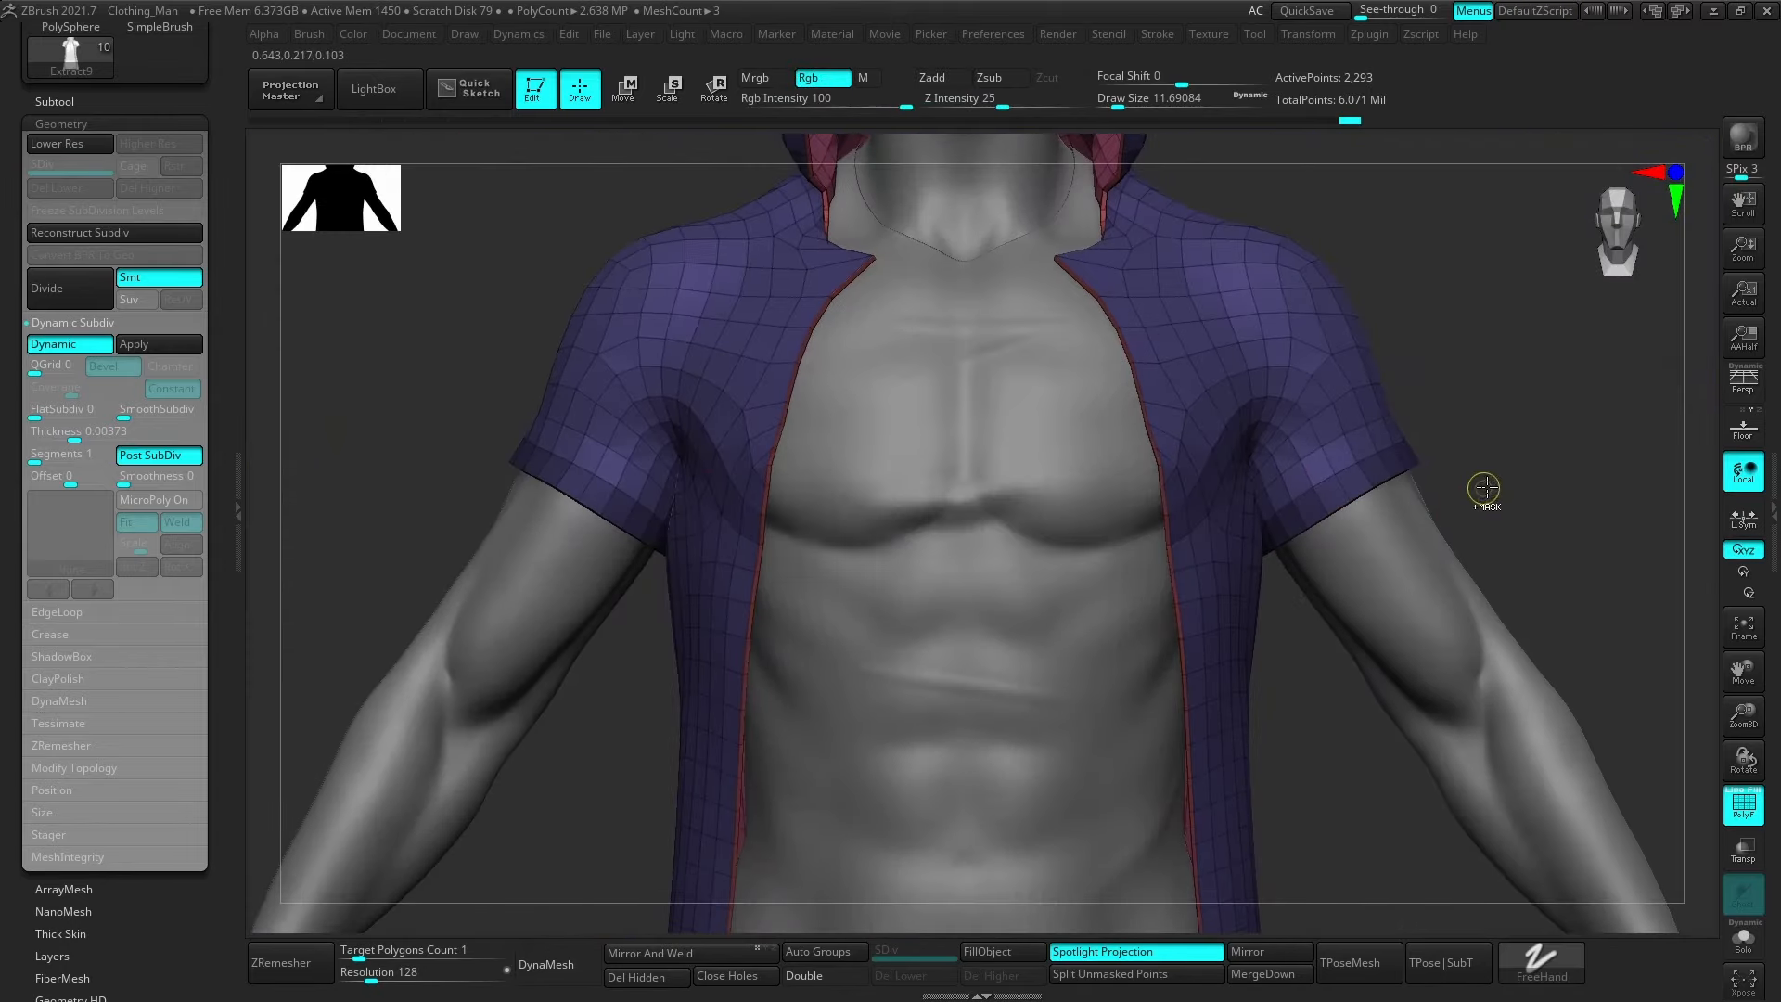
{"action": "left_click", "coordinate": [1494, 515], "text": "ctrl"}
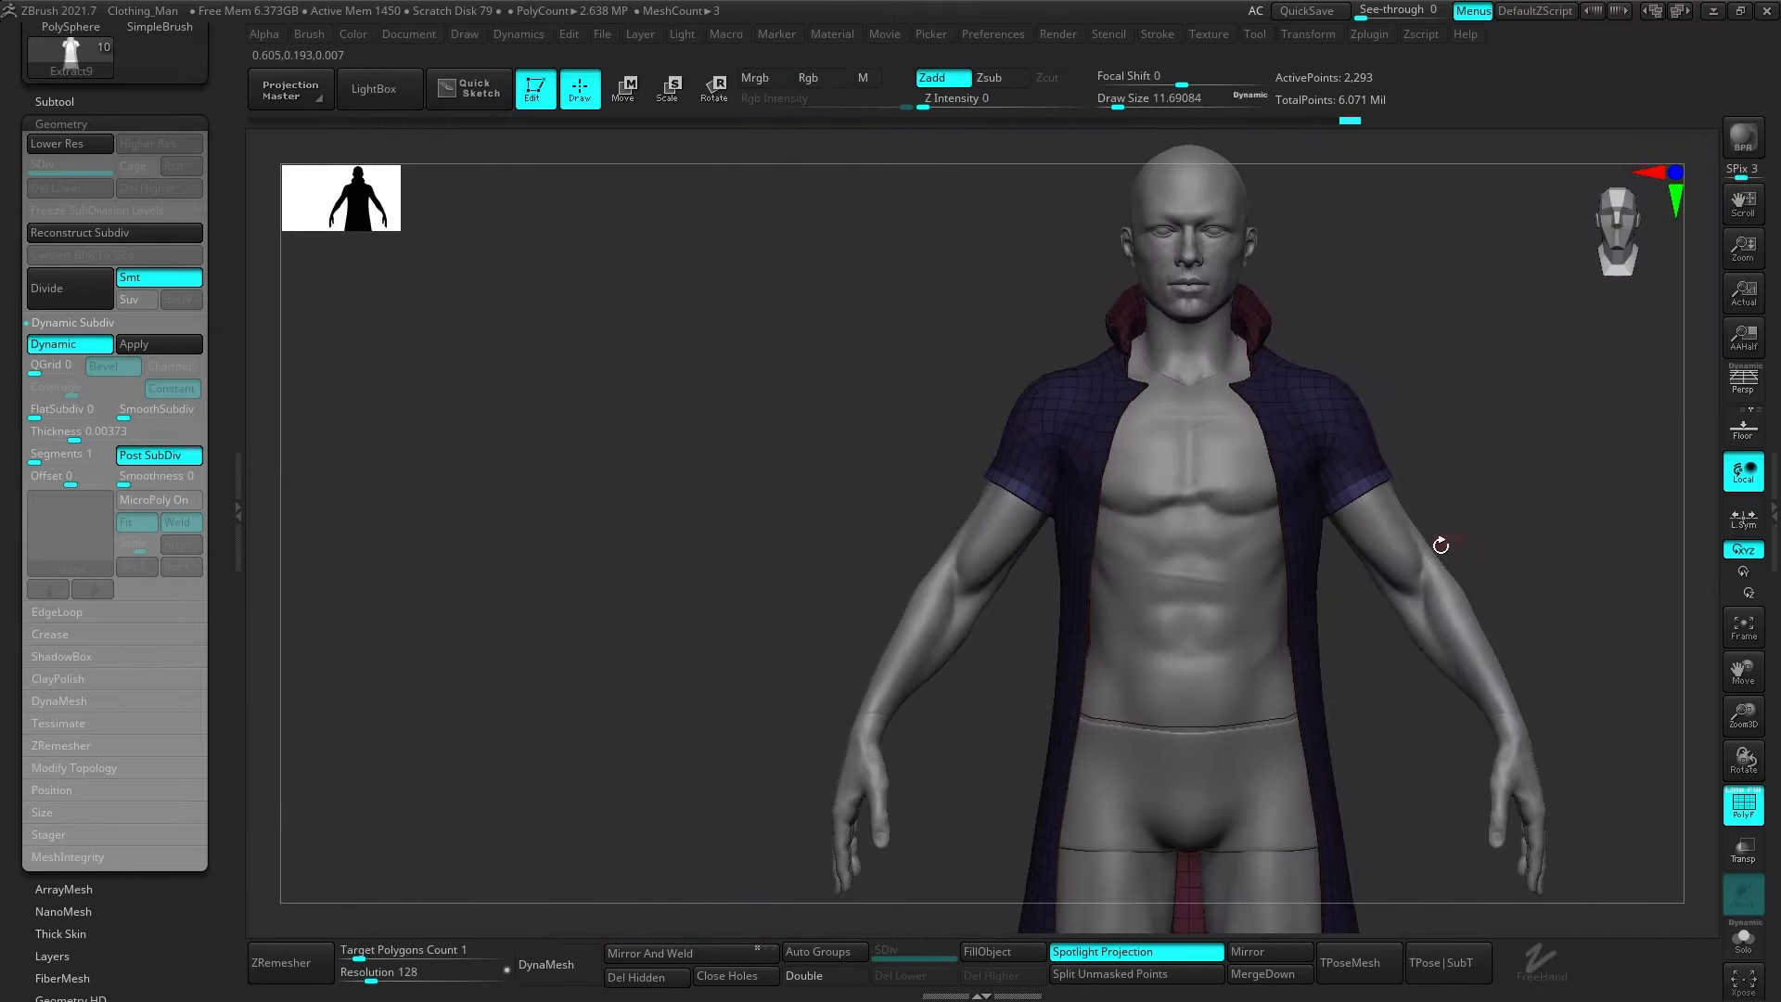
{"action": "right_click_drag", "start_coordinate": [1412, 443], "coordinate": [1299, 520]}
Centre the gizmo on the sleeve opening and, with local symmetry enabled, stretch both sleeve ends down to the forearms.
{"action": "key", "text": "w"}
{"action": "left_click", "coordinate": [1319, 405], "text": "alt"}
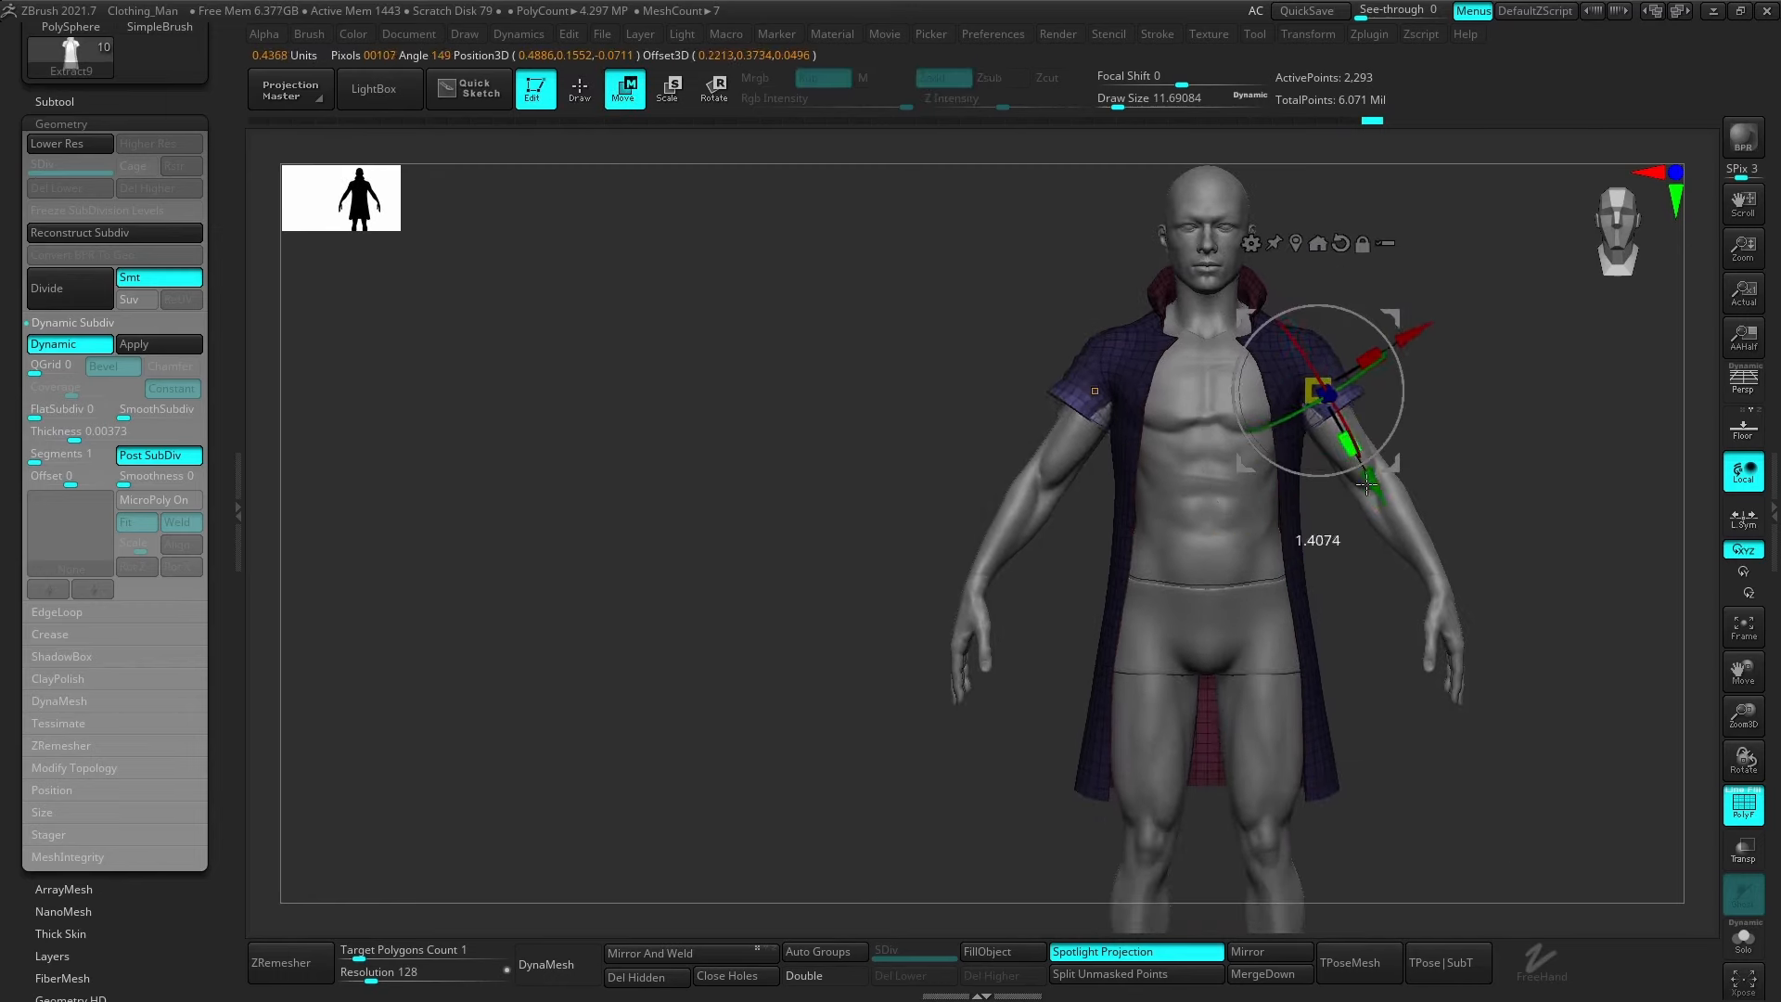
{"action": "left_click_drag", "start_coordinate": [1367, 484], "coordinate": [1454, 545]}
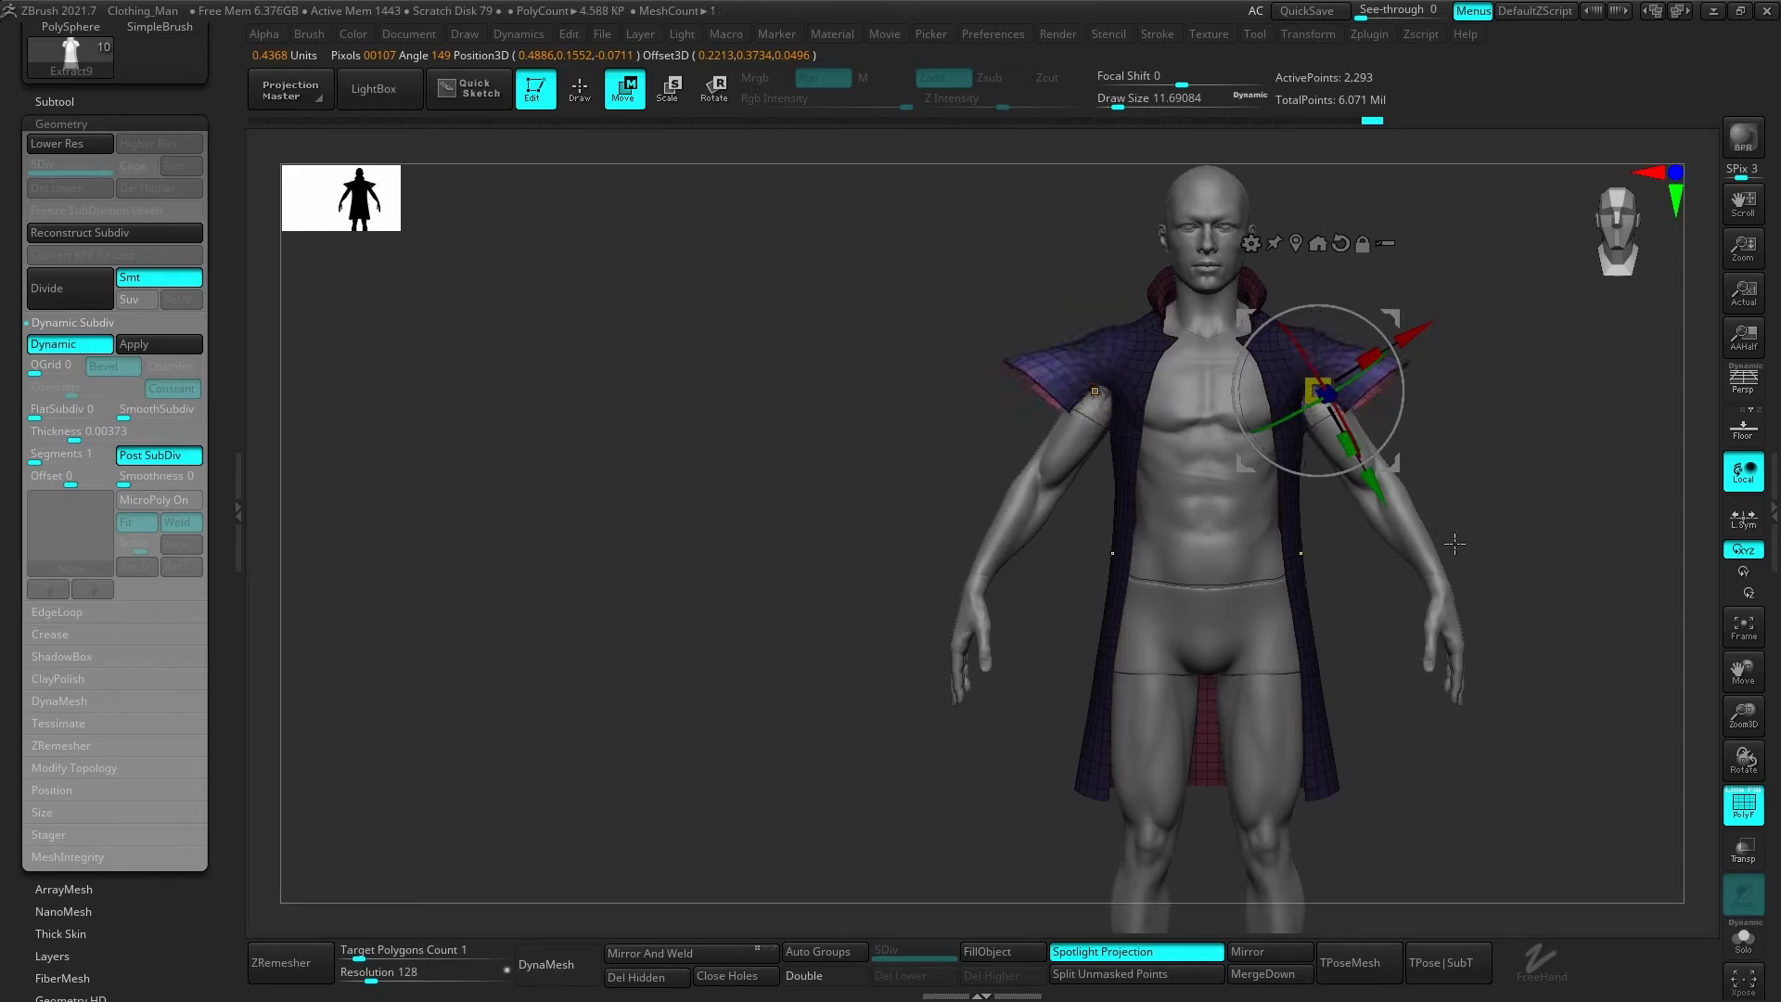
{"action": "key", "text": "ctrl+z"}
{"action": "left_click", "coordinate": [1743, 517]}
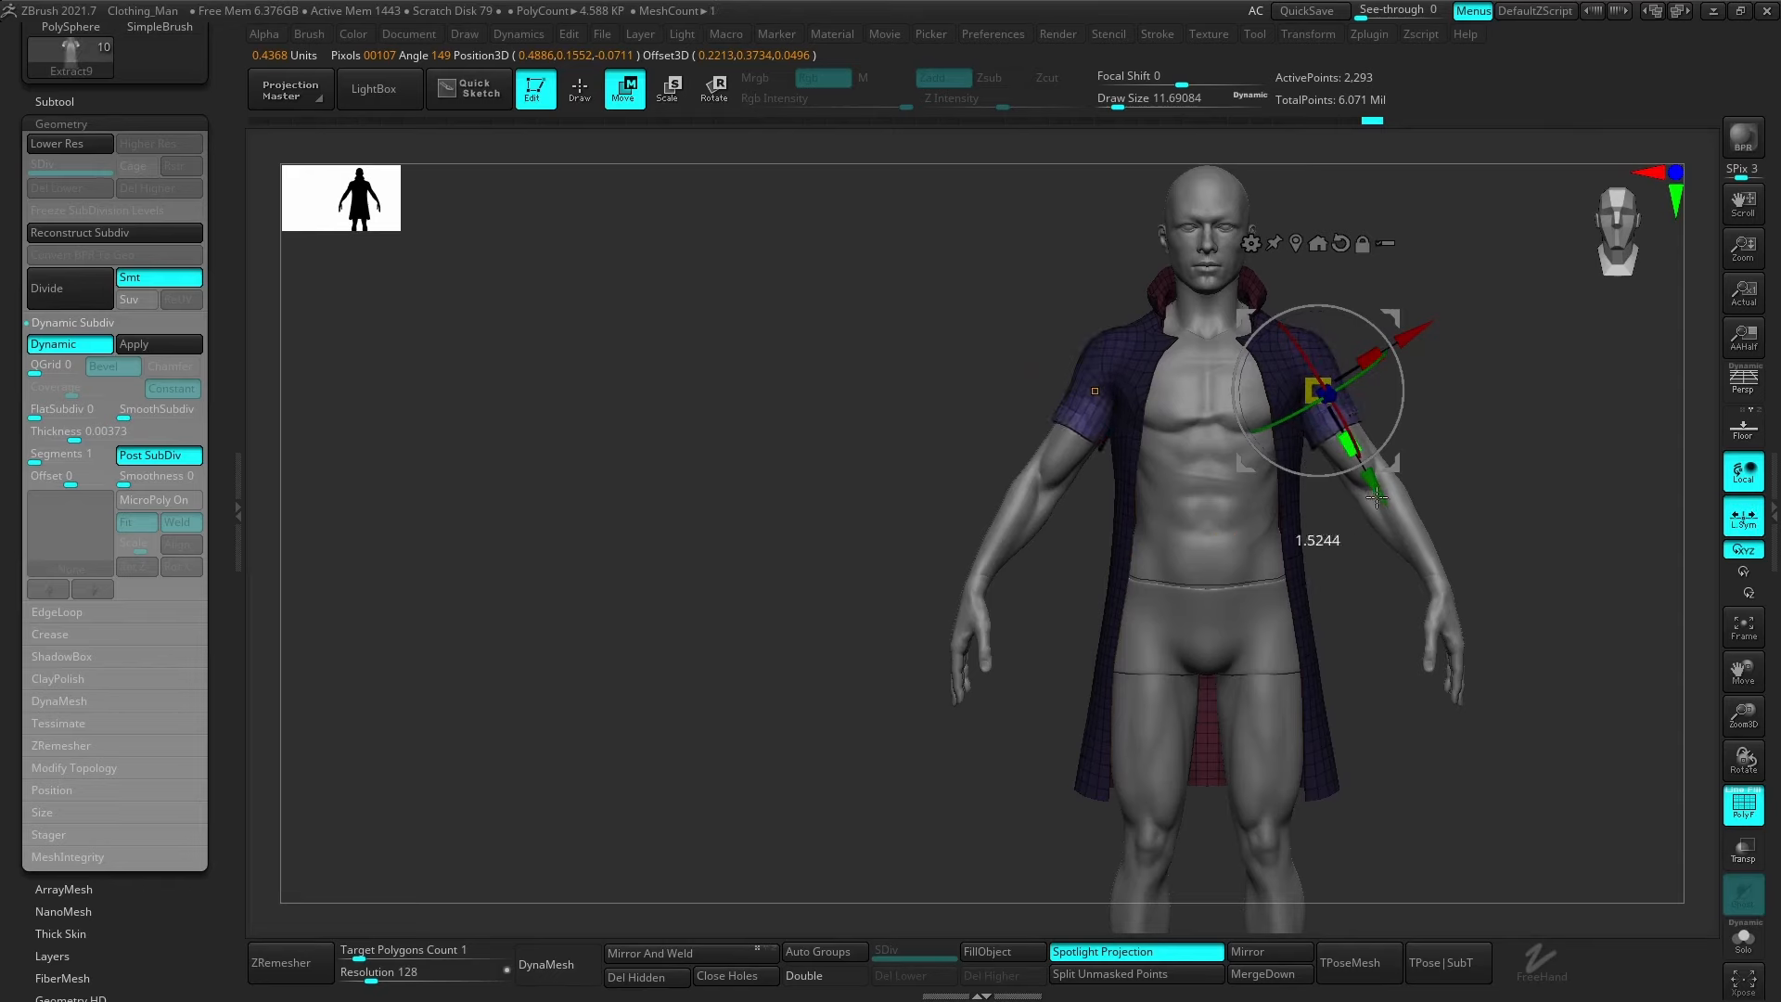
{"action": "left_click_drag", "start_coordinate": [1376, 499], "coordinate": [1561, 777]}
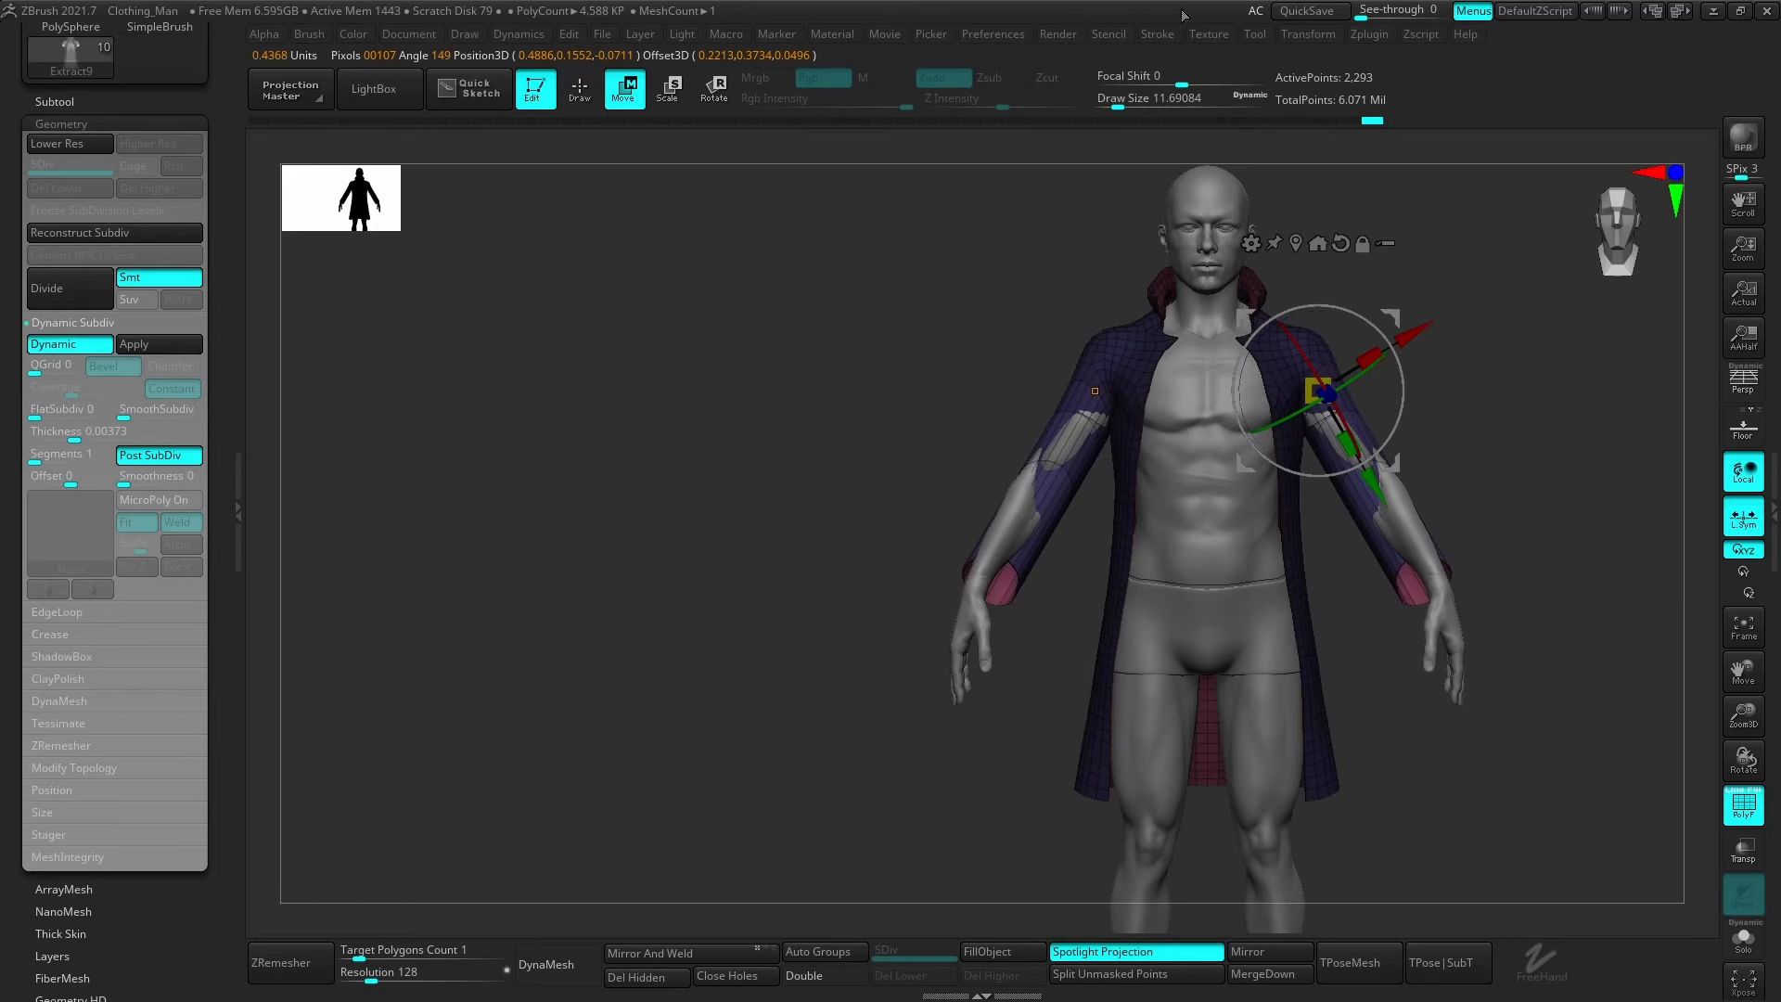
Disable local symmetry and reposition and widen the sleeve ends so they wrap around the wrists.
{"action": "left_click", "coordinate": [1310, 33]}
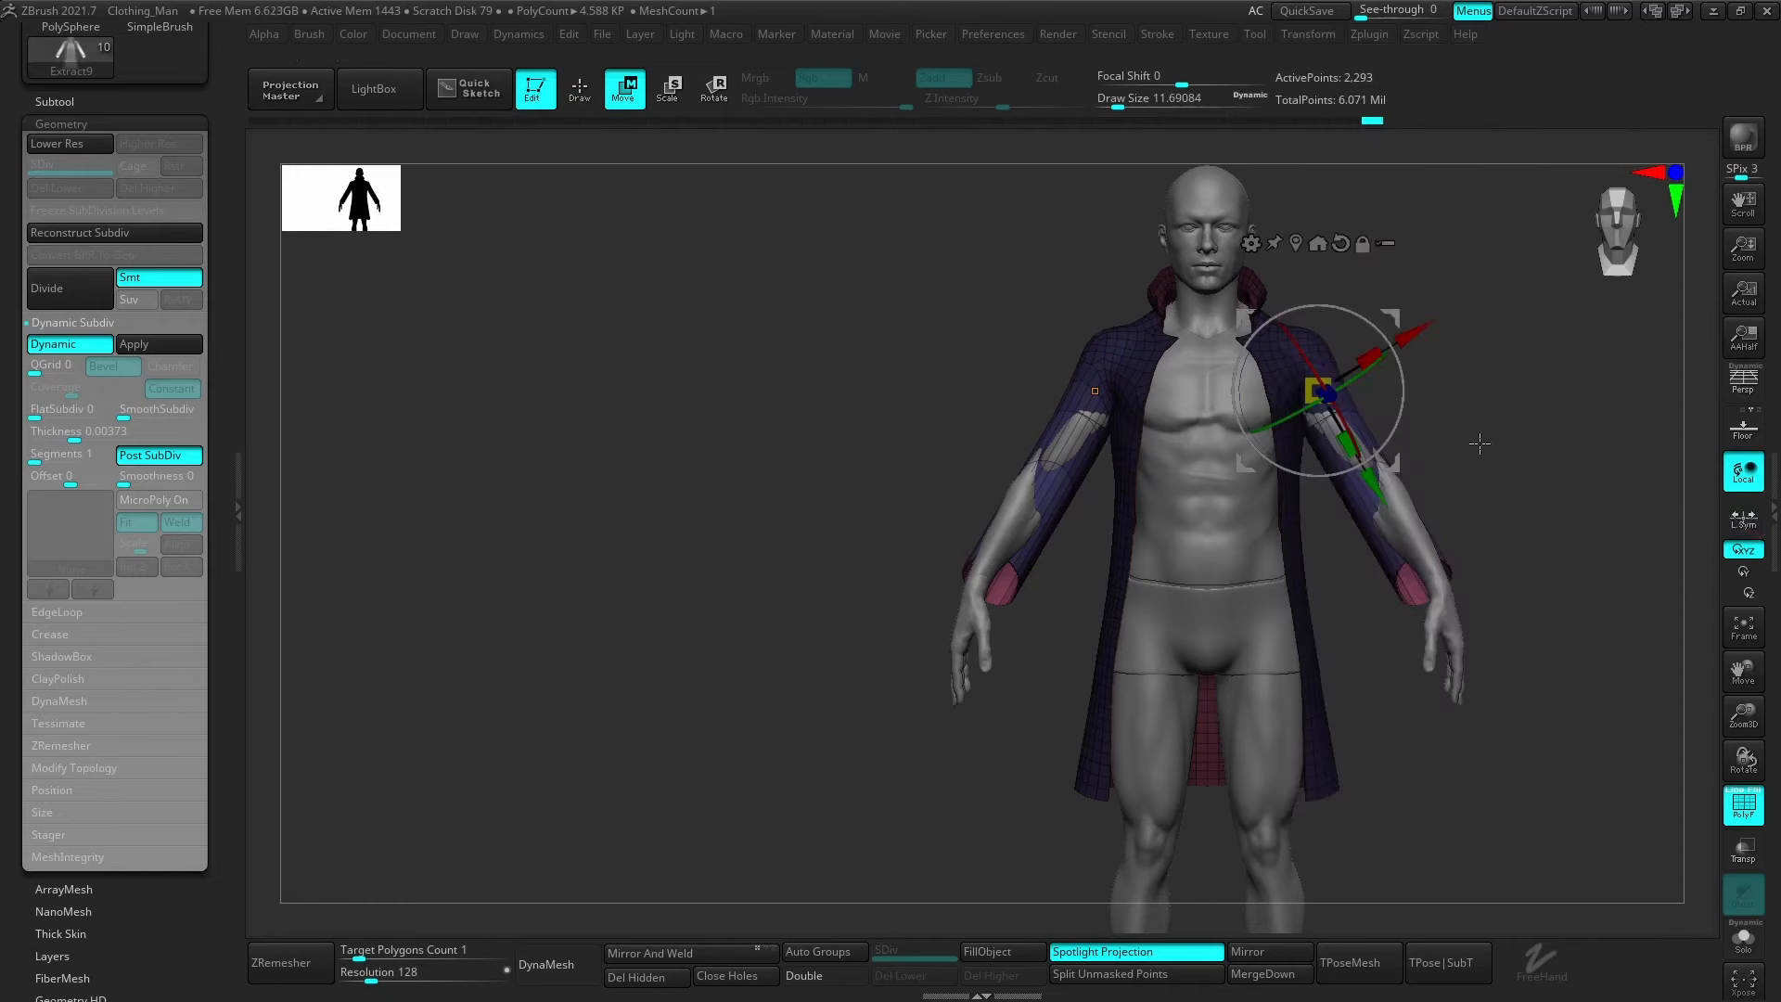
{"action": "left_click_drag", "start_coordinate": [1388, 460], "coordinate": [1503, 636]}
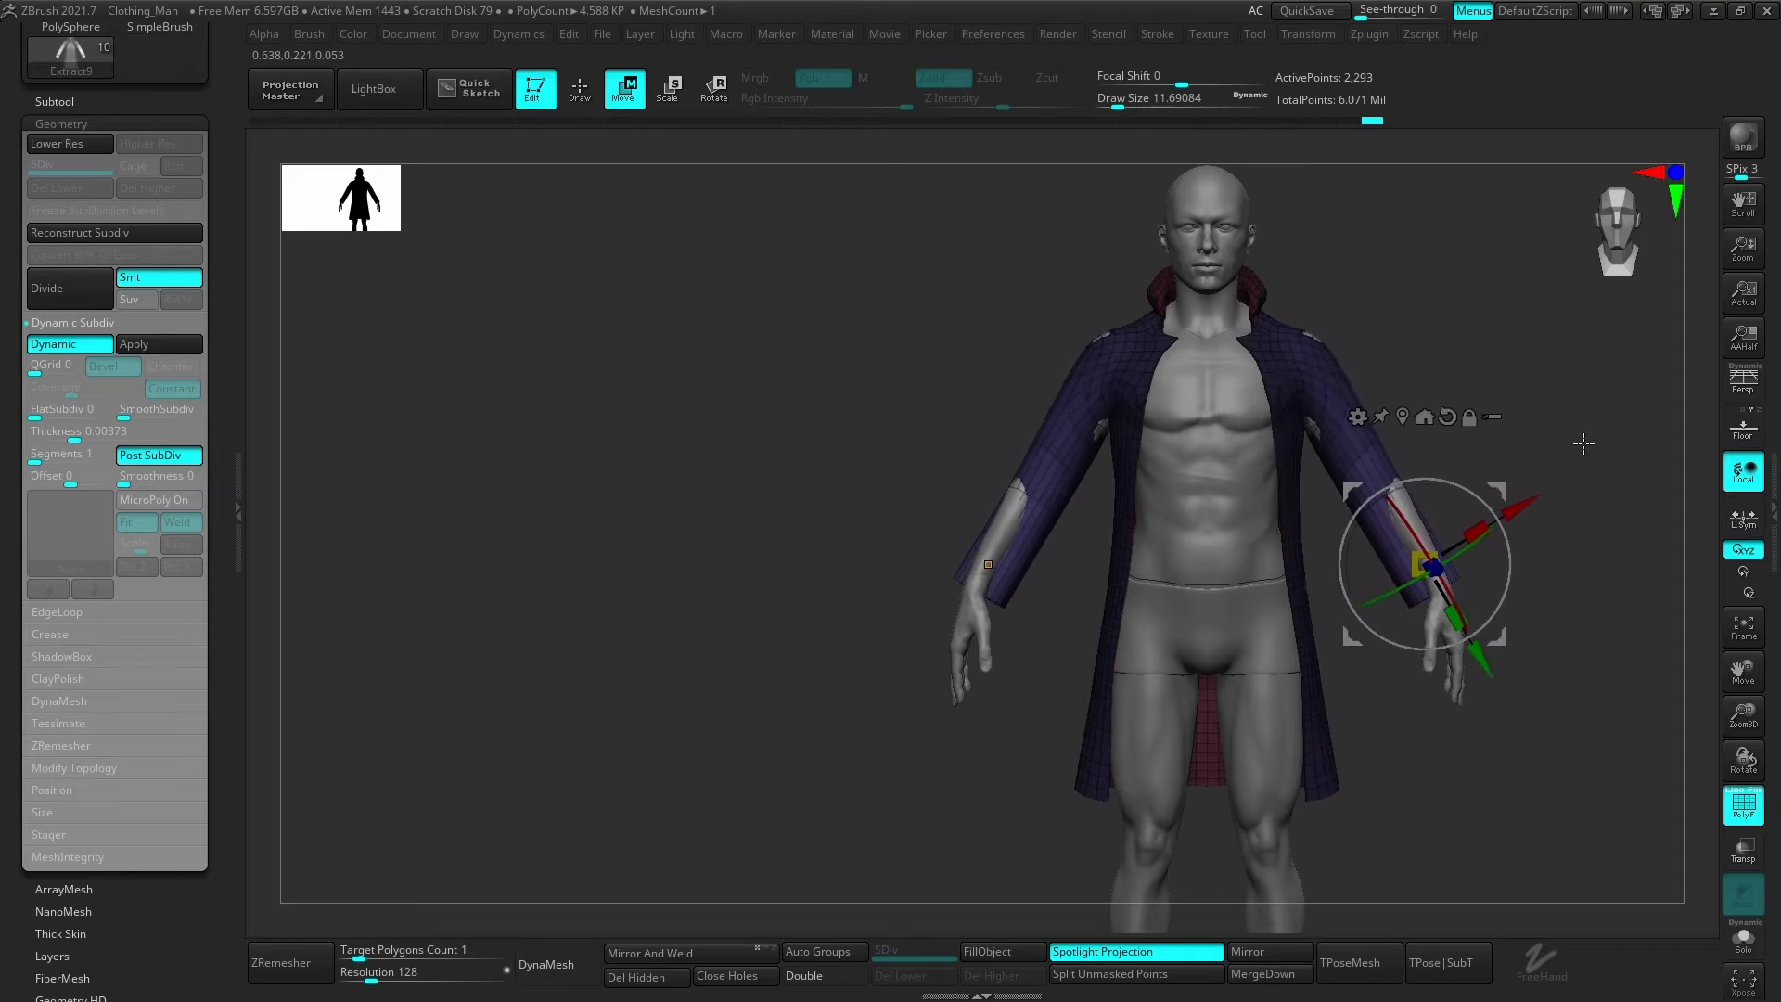
{"action": "left_click_drag", "start_coordinate": [1583, 443], "coordinate": [1312, 454]}
{"action": "left_click_drag", "start_coordinate": [1534, 651], "coordinate": [1500, 661]}
{"action": "left_click_drag", "start_coordinate": [1569, 519], "coordinate": [1641, 510]}
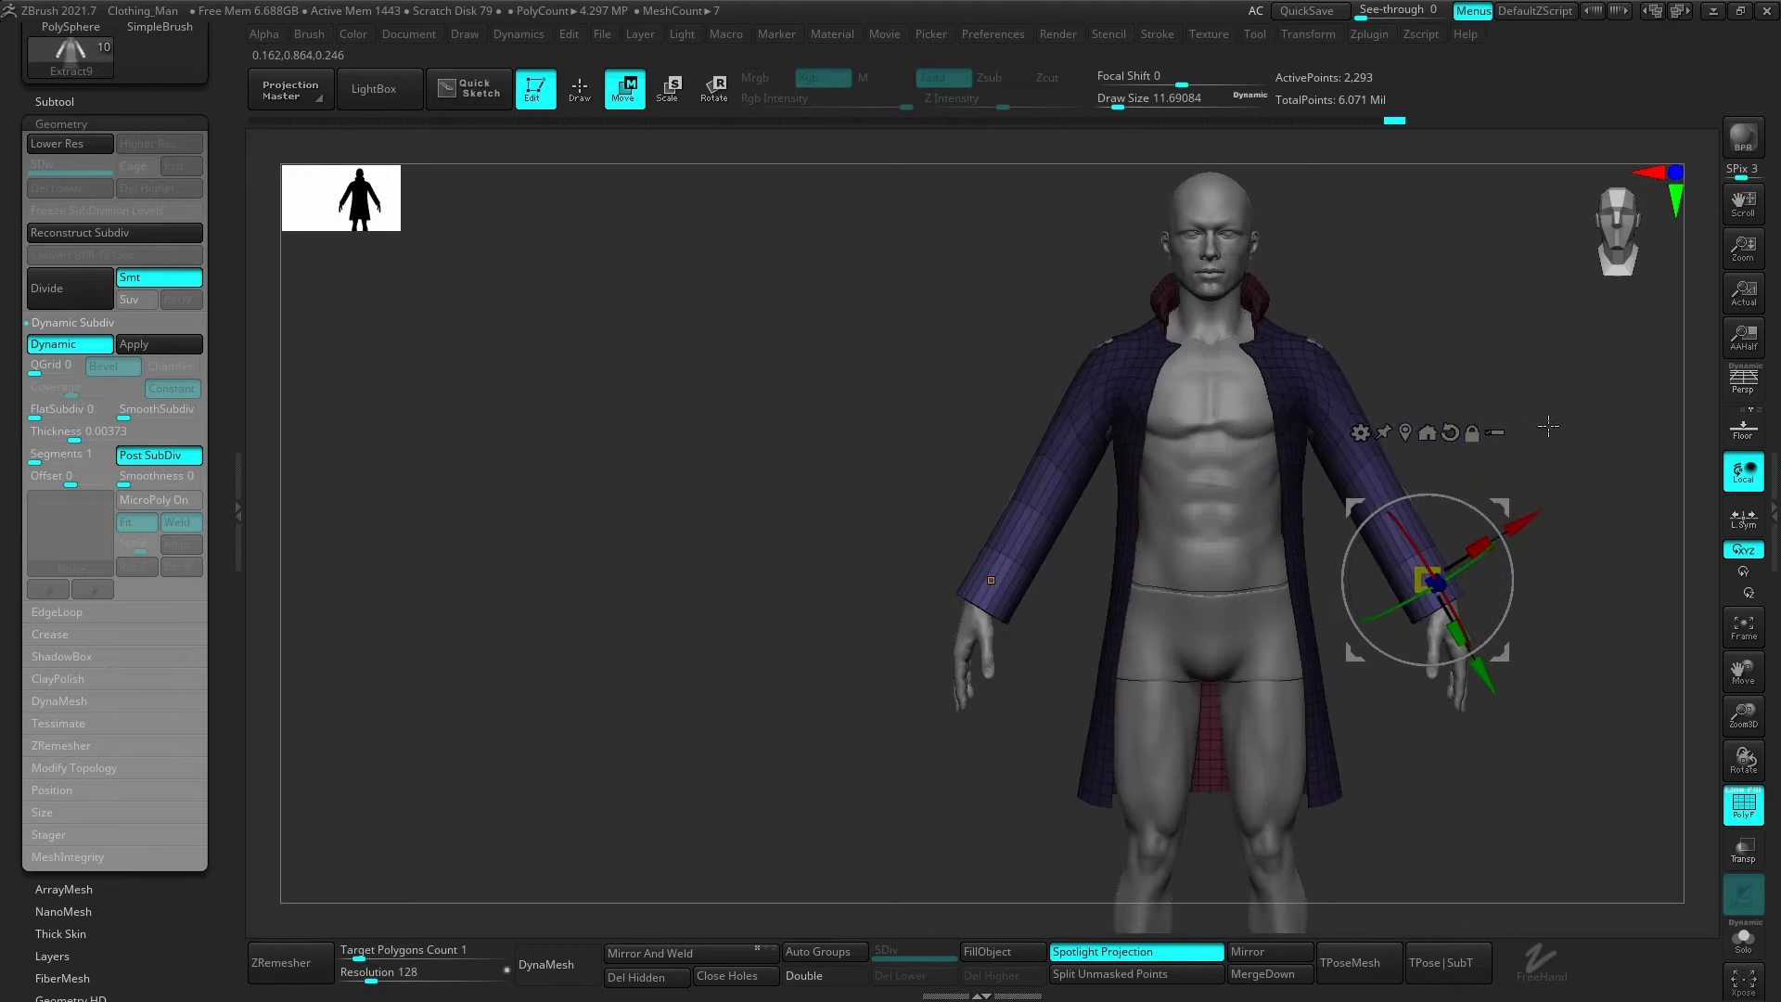
Clear the mask and remesh the long-sleeved coat with ZRemesher.
{"action": "left_click_drag", "start_coordinate": [1546, 434], "coordinate": [1431, 455], "text": "ctrl"}
{"action": "left_click", "coordinate": [295, 955]}
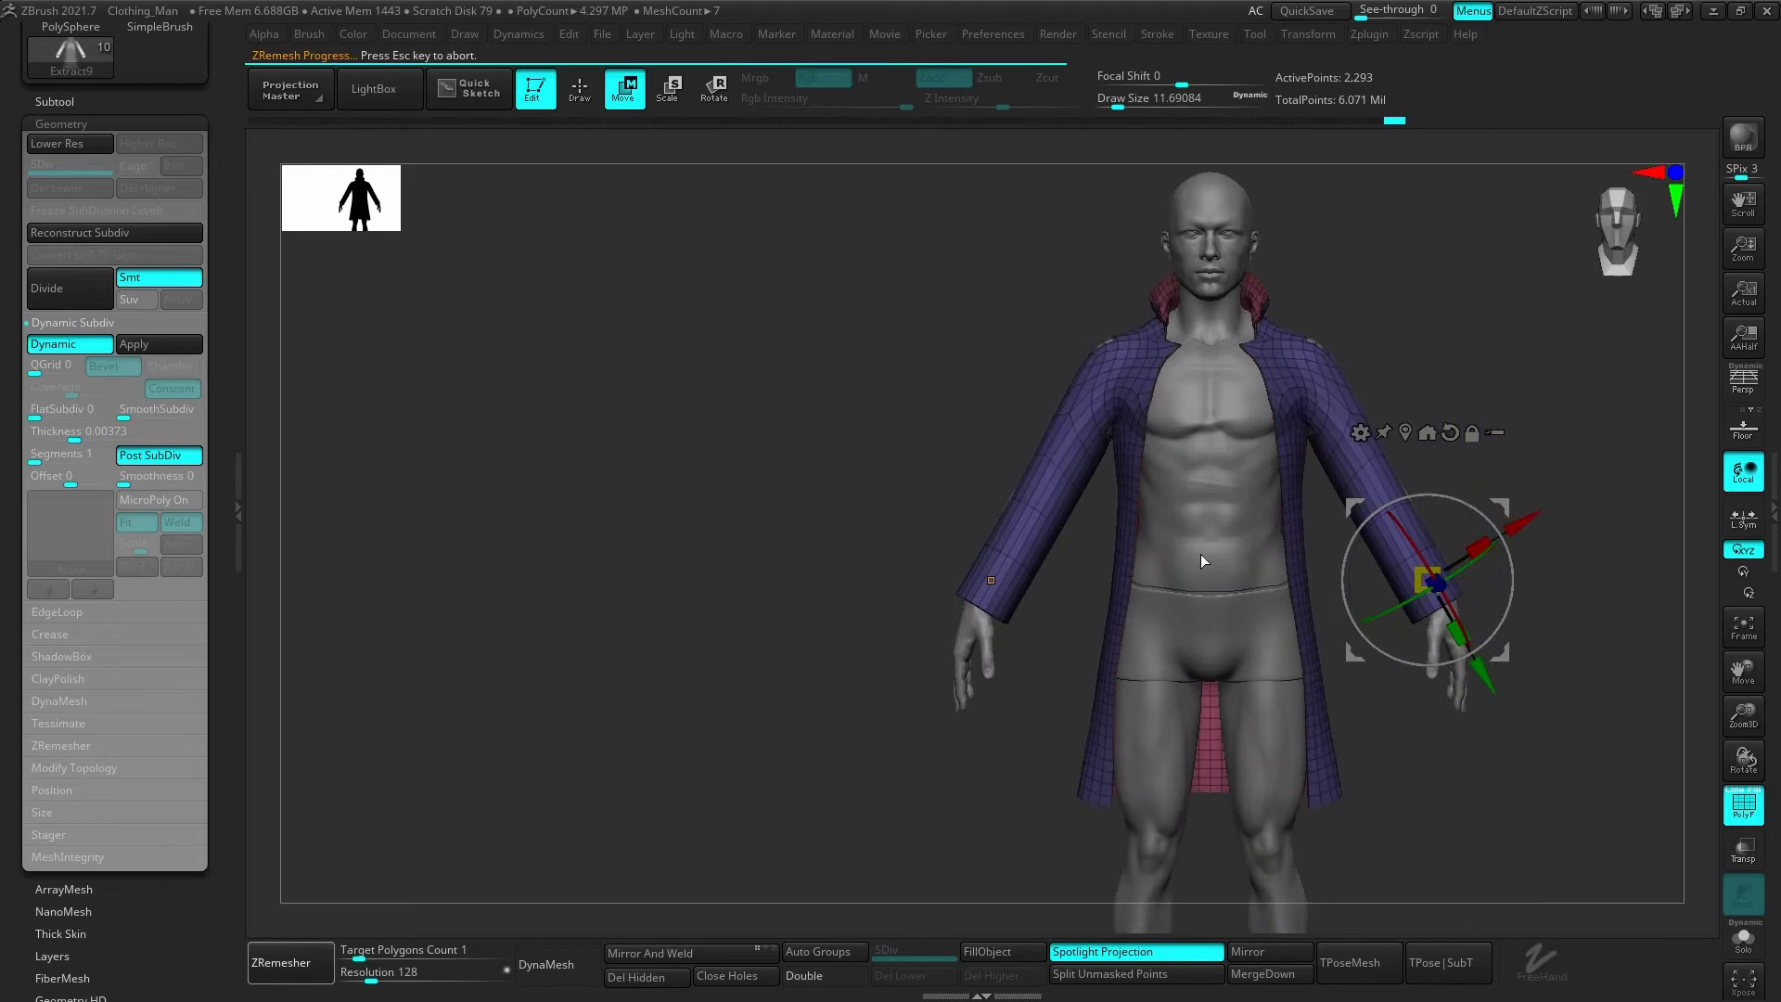
Select the Move brush at a draw size of about 101 and pull the coat's shoulders out over the body.
{"action": "key", "text": "b"}
{"action": "key", "text": "m"}
{"action": "key", "text": "v"}
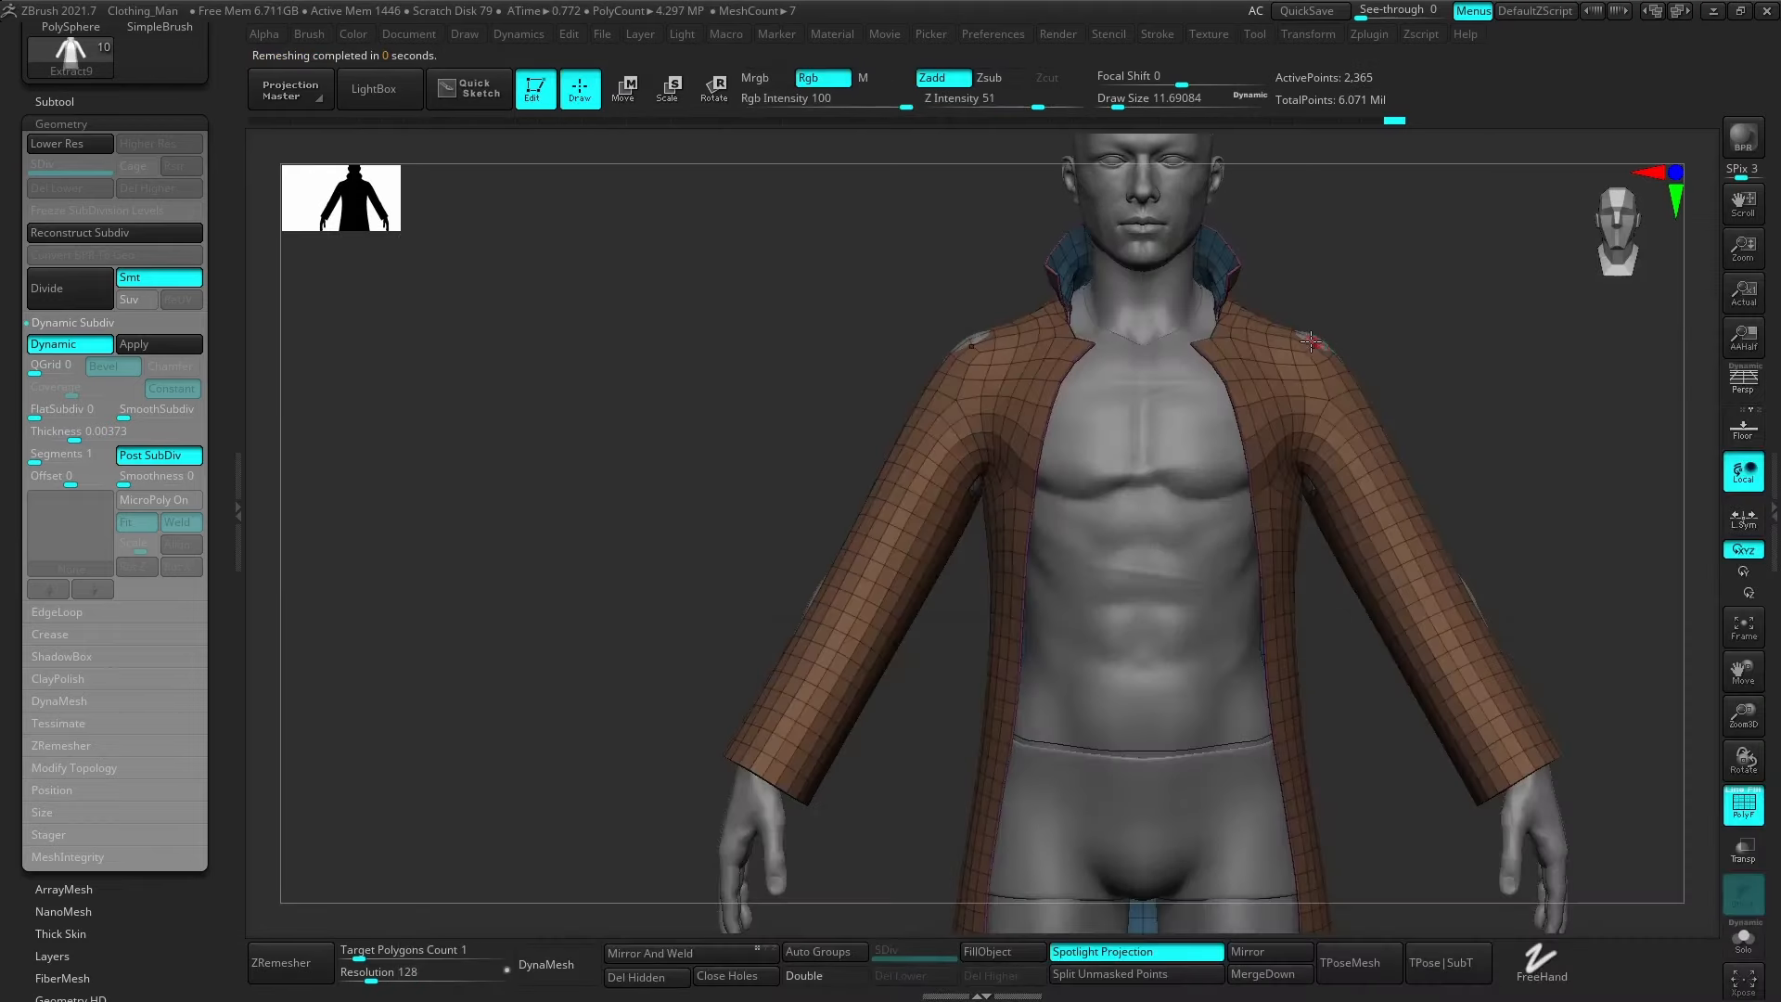
{"action": "key", "text": "s"}
{"action": "left_click_drag", "start_coordinate": [1328, 341], "coordinate": [1313, 342]}
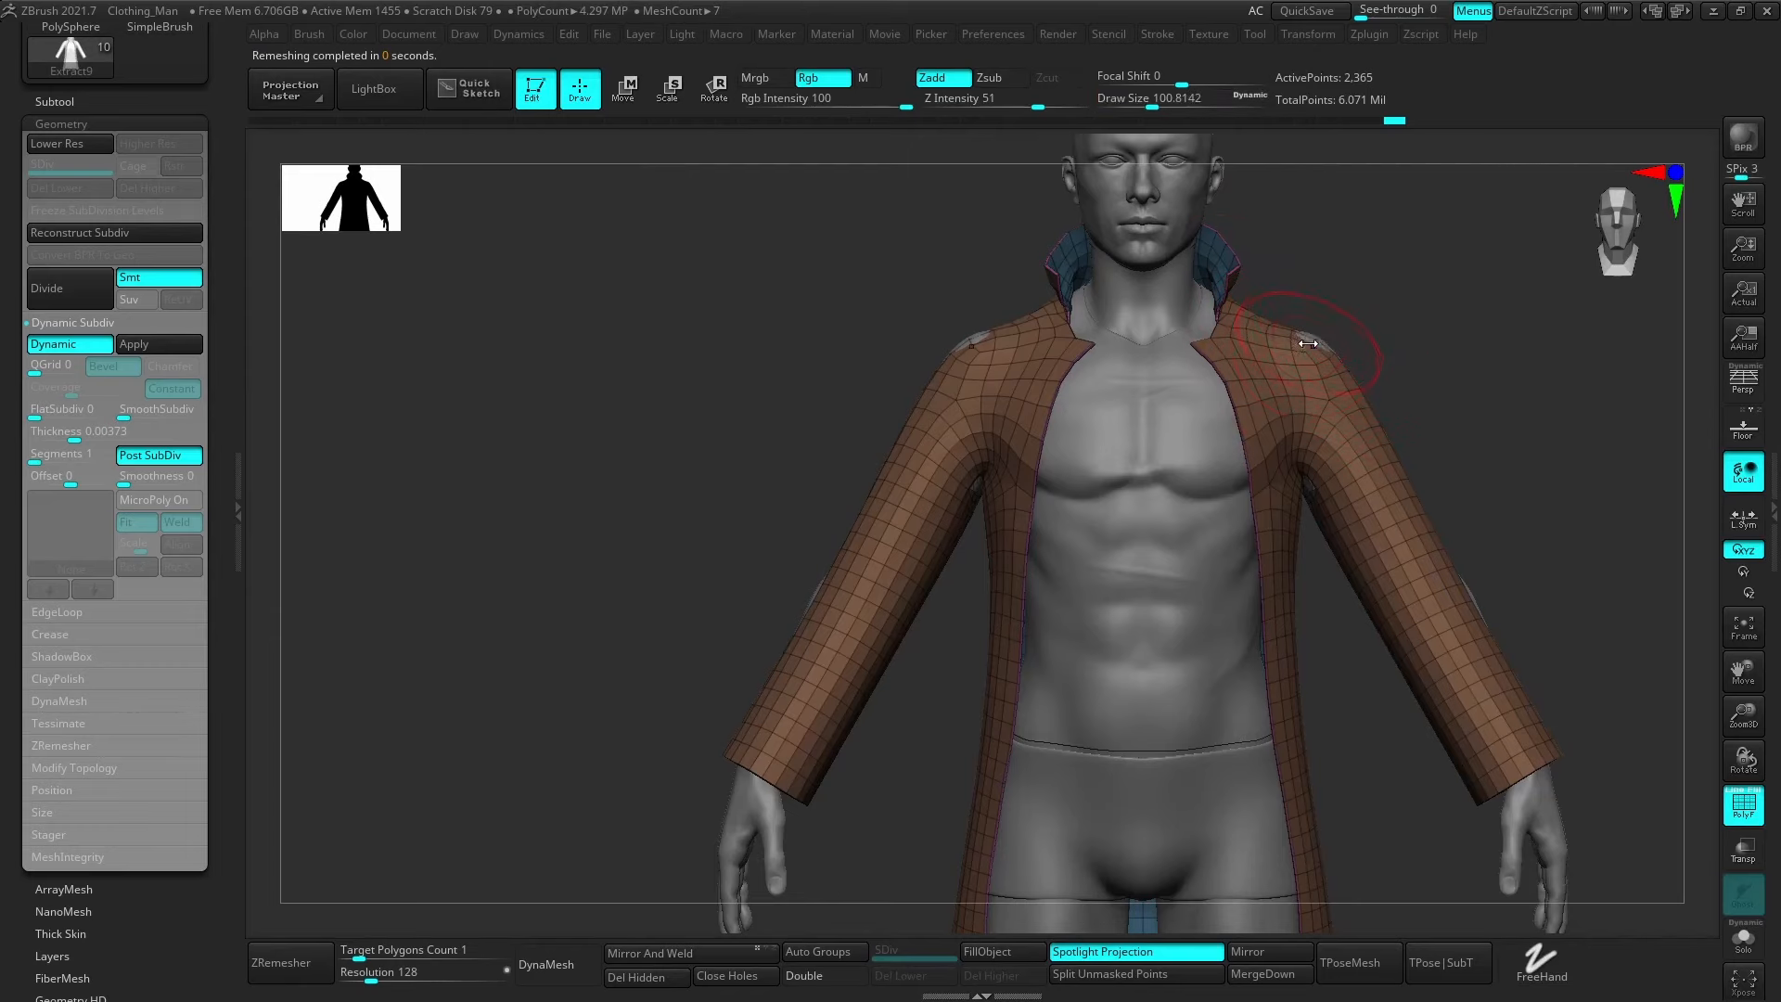
{"action": "right_click_drag", "start_coordinate": [1521, 459], "coordinate": [1399, 492]}
Enlarge the Move brush and pull the sleeves outward so they cover the forearms.
{"action": "key", "text": "s"}
{"action": "mouse_move", "coordinate": [1399, 495]}
{"action": "left_mouse_down"}
{"action": "mouse_move", "coordinate": [1419, 495]}
{"action": "mouse_move", "coordinate": [1433, 445]}
{"action": "mouse_move", "coordinate": [1438, 332]}
{"action": "left_mouse_up"}
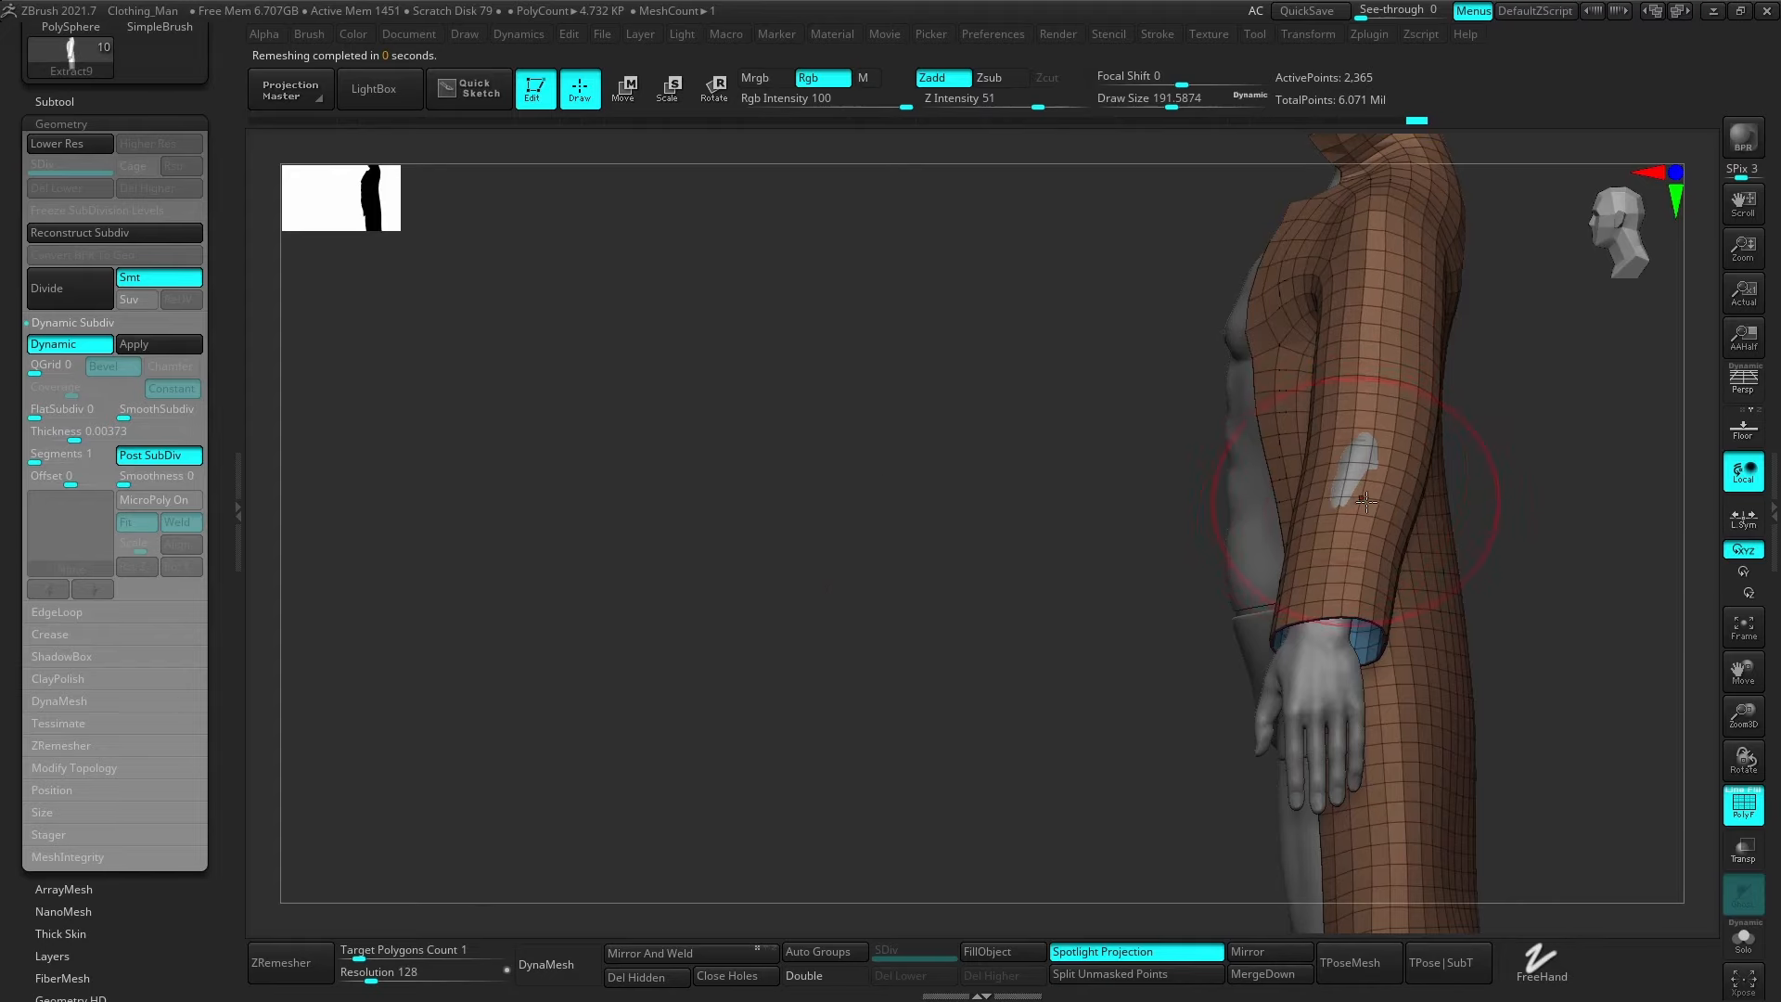
{"action": "right_click_drag", "start_coordinate": [1366, 502], "coordinate": [1399, 501]}
{"action": "left_click_drag", "start_coordinate": [1341, 468], "coordinate": [1360, 490]}
{"action": "right_click_drag", "start_coordinate": [1362, 494], "coordinate": [1373, 538], "text": "shift"}
{"action": "key", "text": "s"}
{"action": "left_click_drag", "start_coordinate": [1354, 556], "coordinate": [1367, 555]}
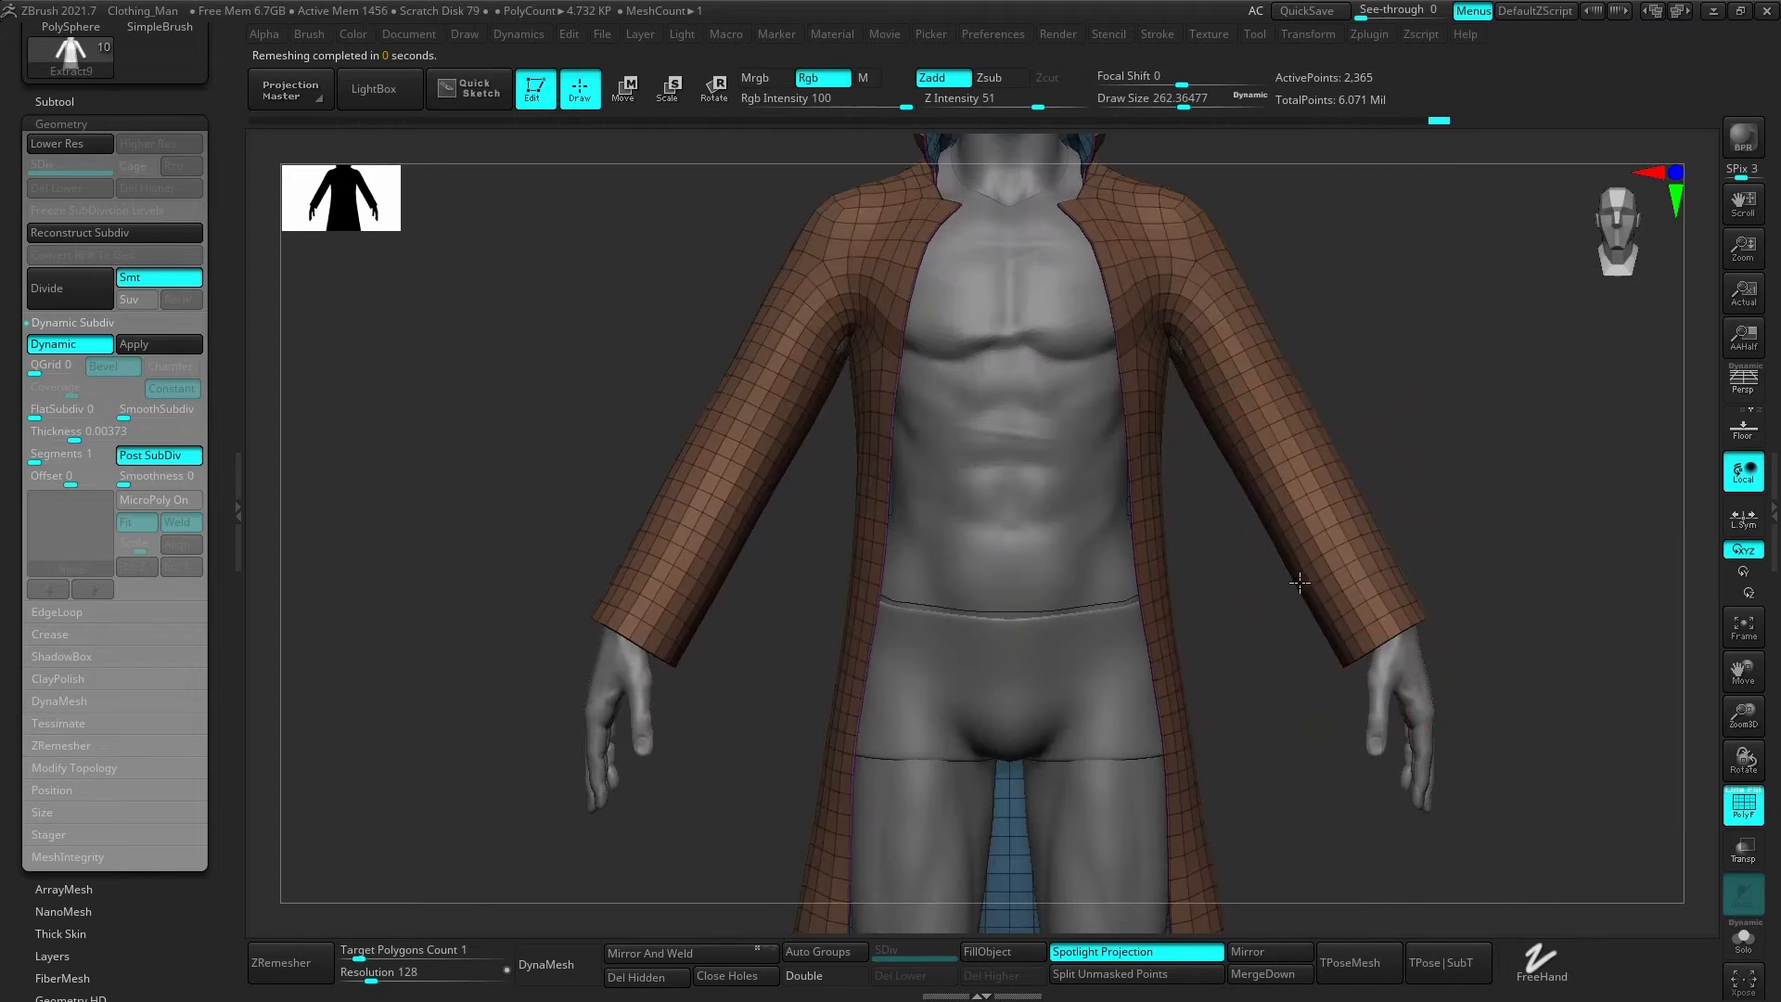
Hide the polyframe and puff out the coat's pinched armpits with the Inflat brush at a draw size of about 83.
{"action": "key", "text": "s"}
{"action": "left_click_drag", "start_coordinate": [1225, 369], "coordinate": [1189, 369]}
{"action": "mouse_move", "coordinate": [1205, 380]}
{"action": "right_mouse_down"}
{"action": "mouse_move", "coordinate": [1182, 338]}
{"action": "mouse_move", "coordinate": [1247, 389]}
{"action": "mouse_move", "coordinate": [1223, 346]}
{"action": "mouse_move", "coordinate": [1205, 369]}
{"action": "mouse_move", "coordinate": [1187, 313]}
{"action": "right_mouse_up"}
{"action": "key", "text": "shift+f"}
{"action": "key", "text": "b"}
{"action": "key", "text": "i"}
{"action": "key", "text": "n"}
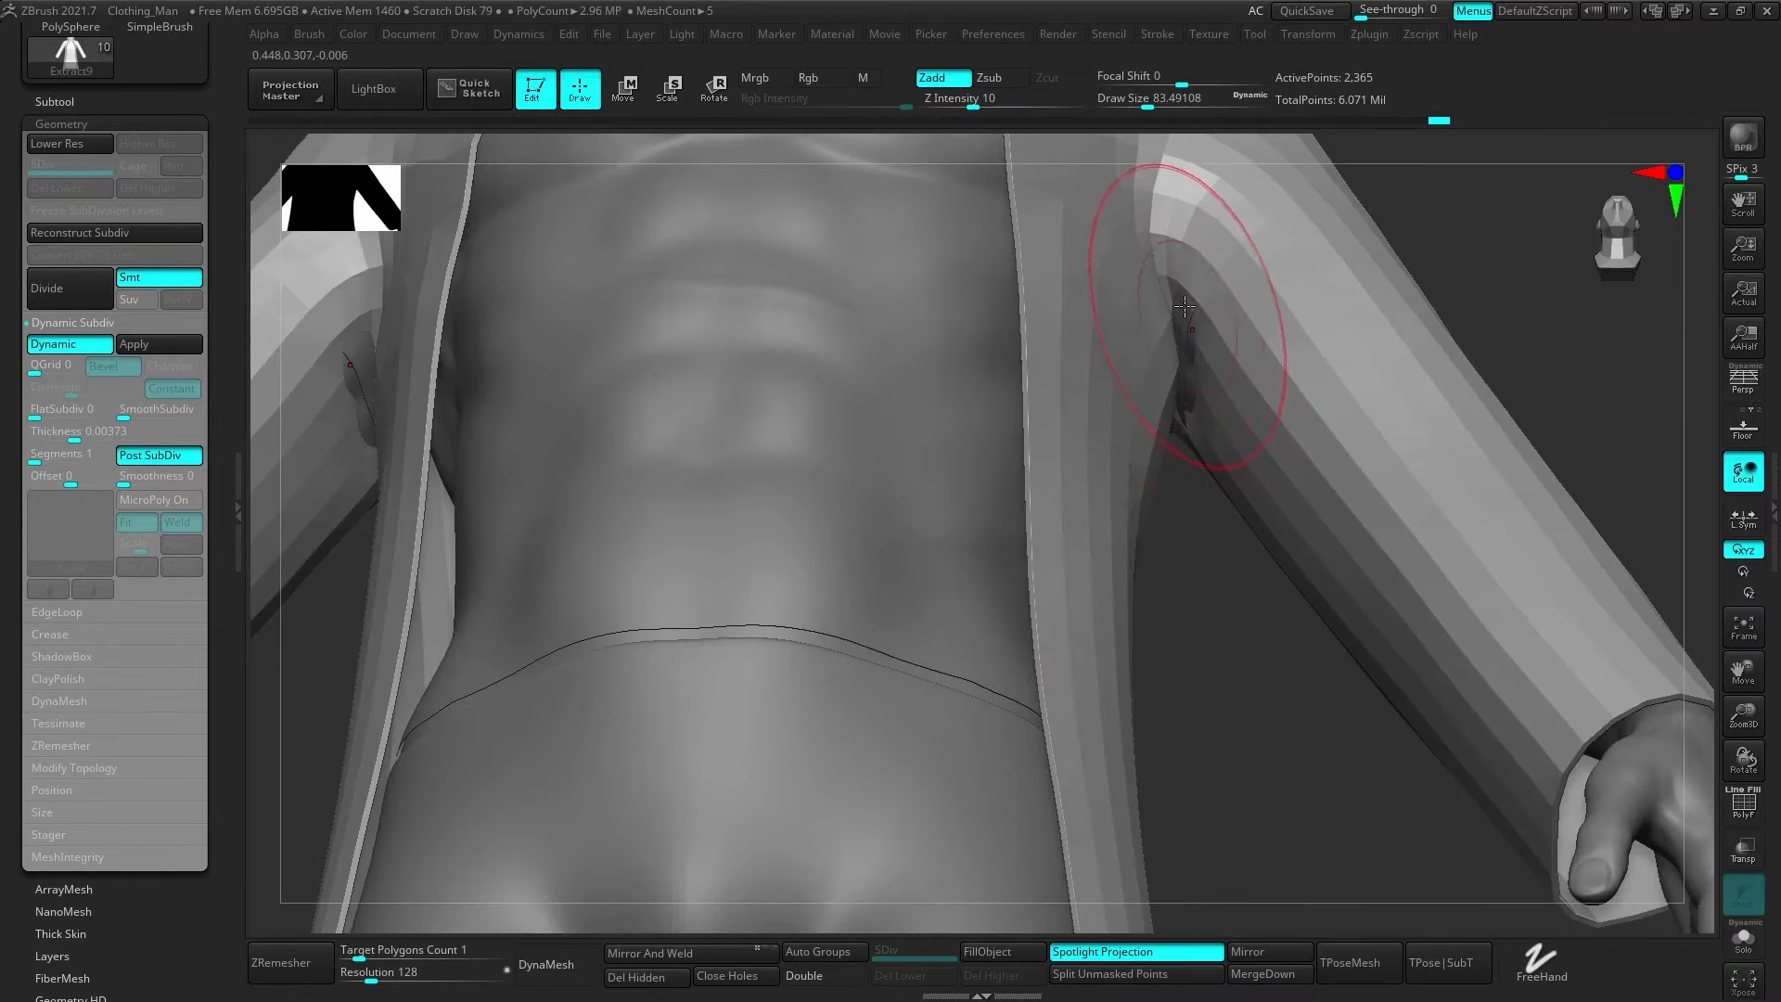
{"action": "right_click_drag", "start_coordinate": [1185, 434], "coordinate": [1195, 457], "text": "shift"}
Reshape the coat's armpits with the Move brush and smooth out their creases.
{"action": "key", "text": "b"}
{"action": "key", "text": "m"}
{"action": "key", "text": "v"}
{"action": "key", "text": "s"}
{"action": "left_click_drag", "start_coordinate": [1197, 460], "coordinate": [1198, 447]}
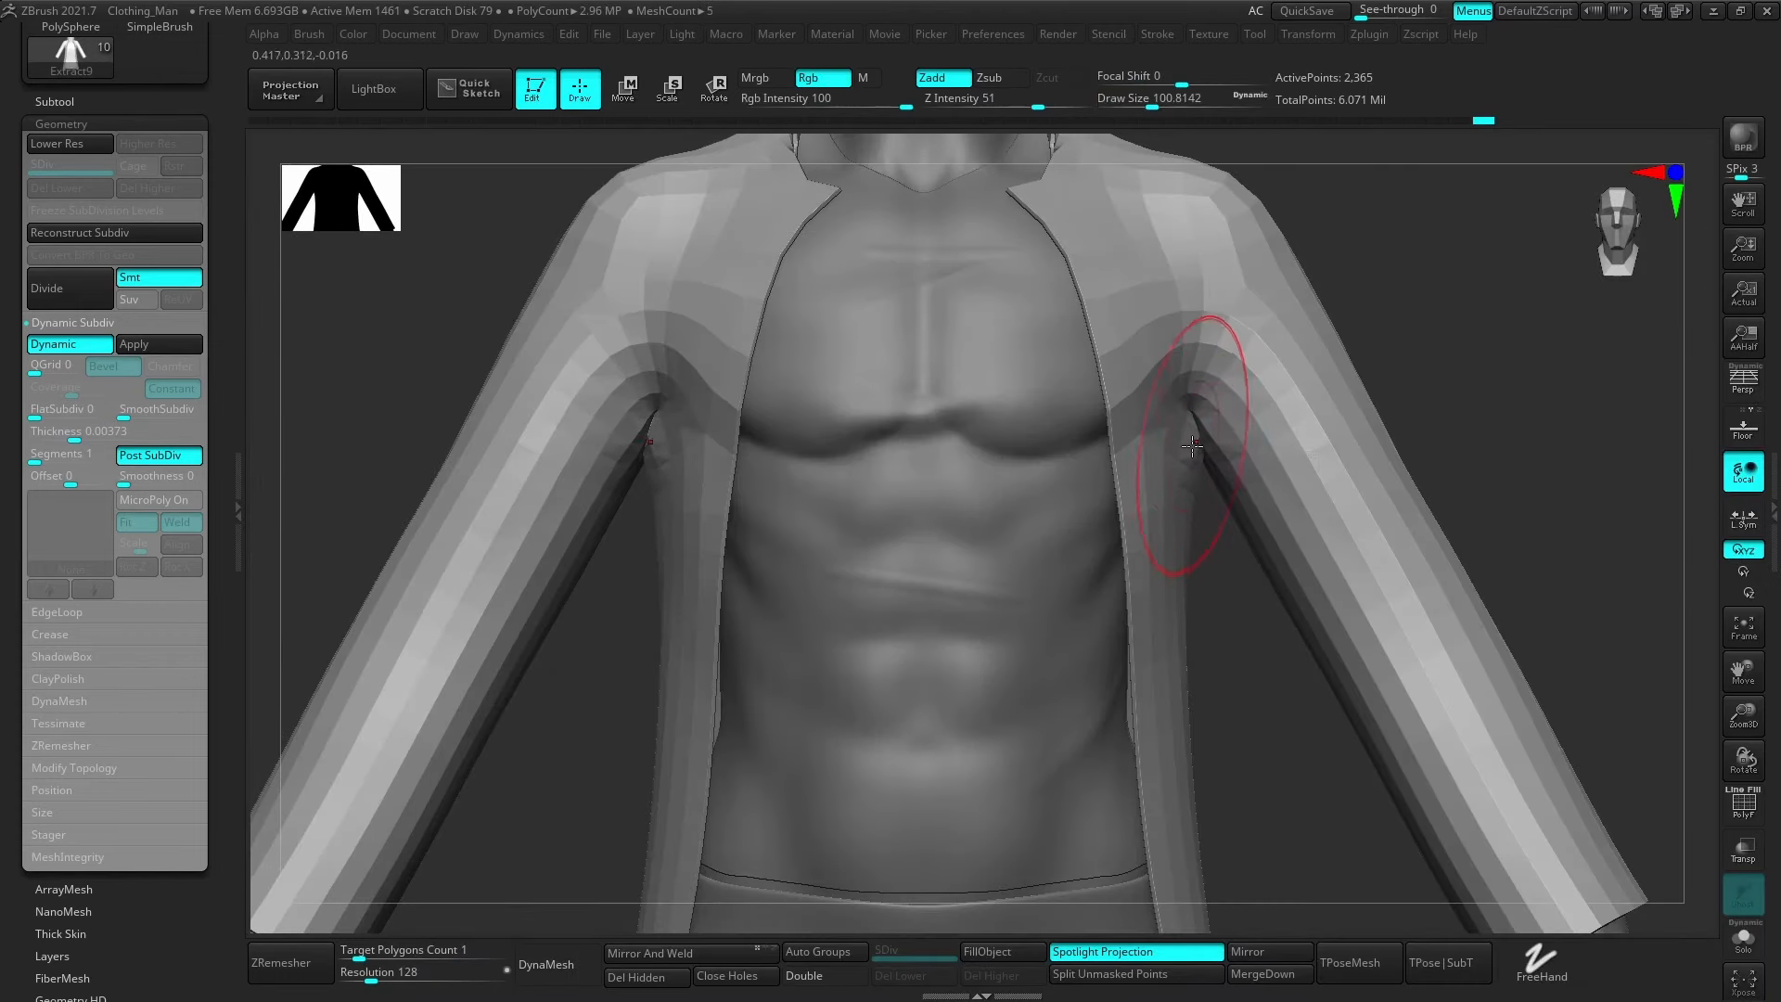
{"action": "mouse_move", "coordinate": [1220, 393]}
{"action": "right_mouse_down", "text": "ctrl"}
{"action": "mouse_move", "coordinate": [1234, 477]}
{"action": "mouse_move", "coordinate": [1231, 430]}
{"action": "mouse_move", "coordinate": [1308, 447]}
{"action": "mouse_move", "coordinate": [1300, 499]}
{"action": "right_mouse_up", "text": "ctrl"}
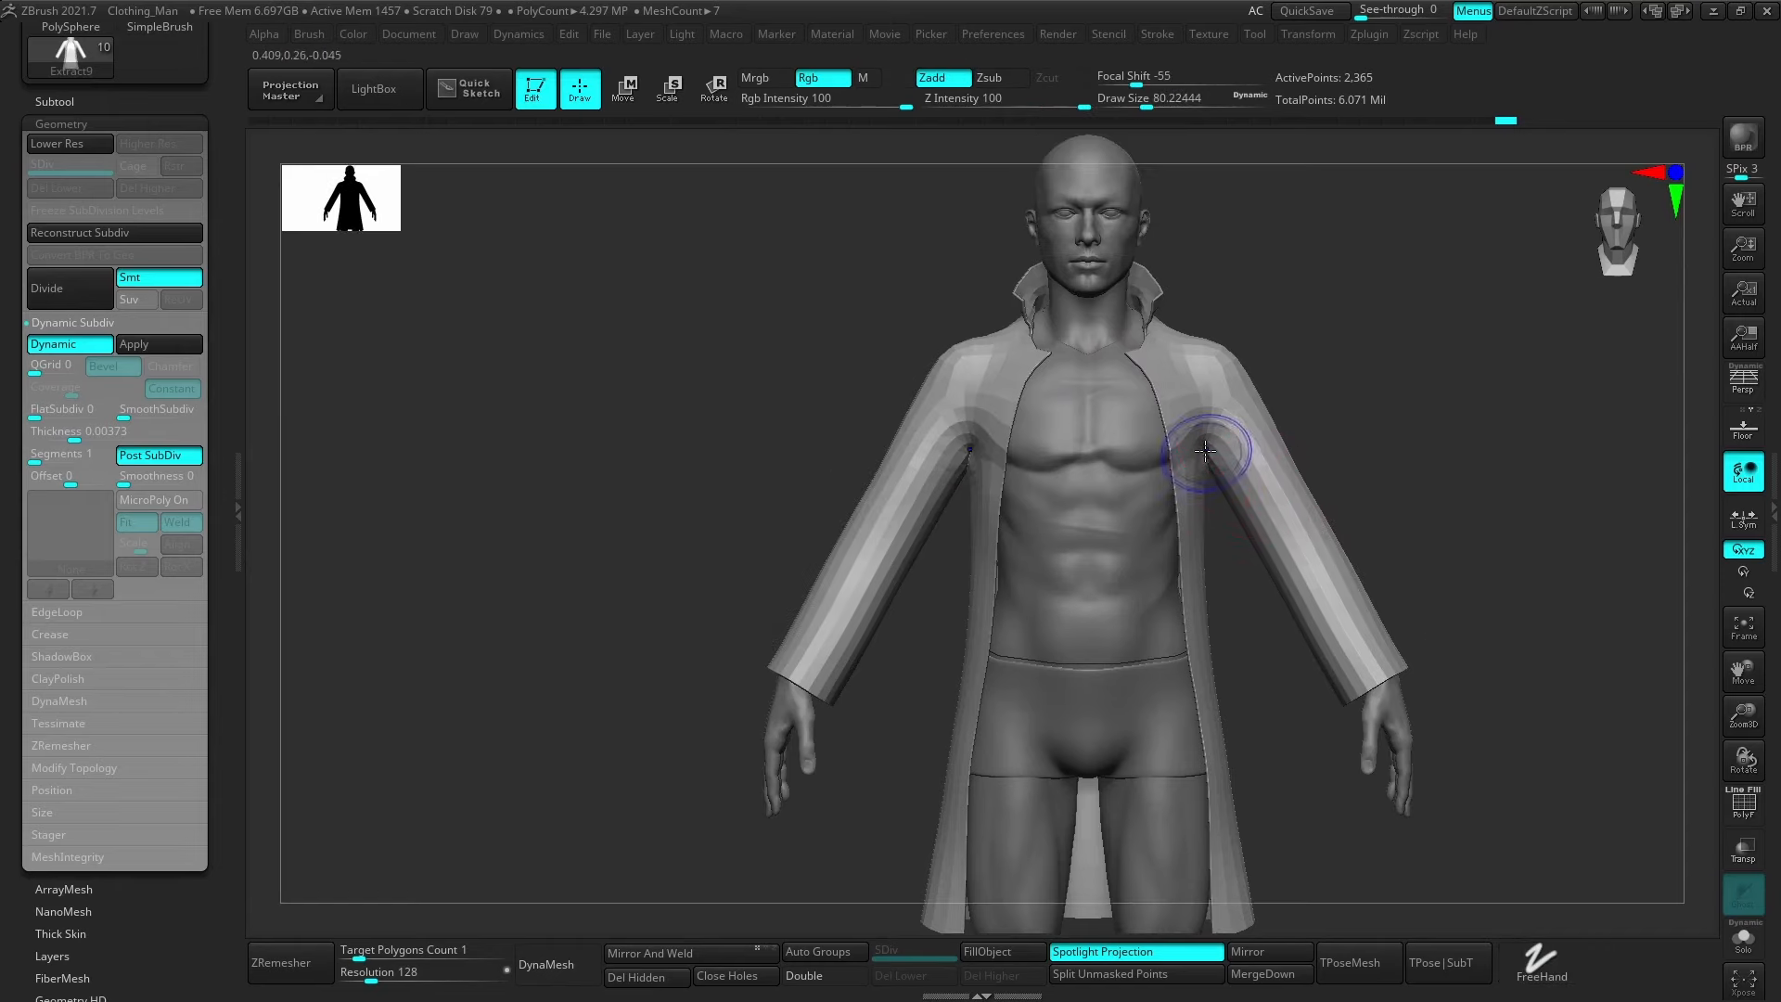
{"action": "right_click_drag", "start_coordinate": [1341, 441], "coordinate": [1316, 414], "text": "ctrl"}
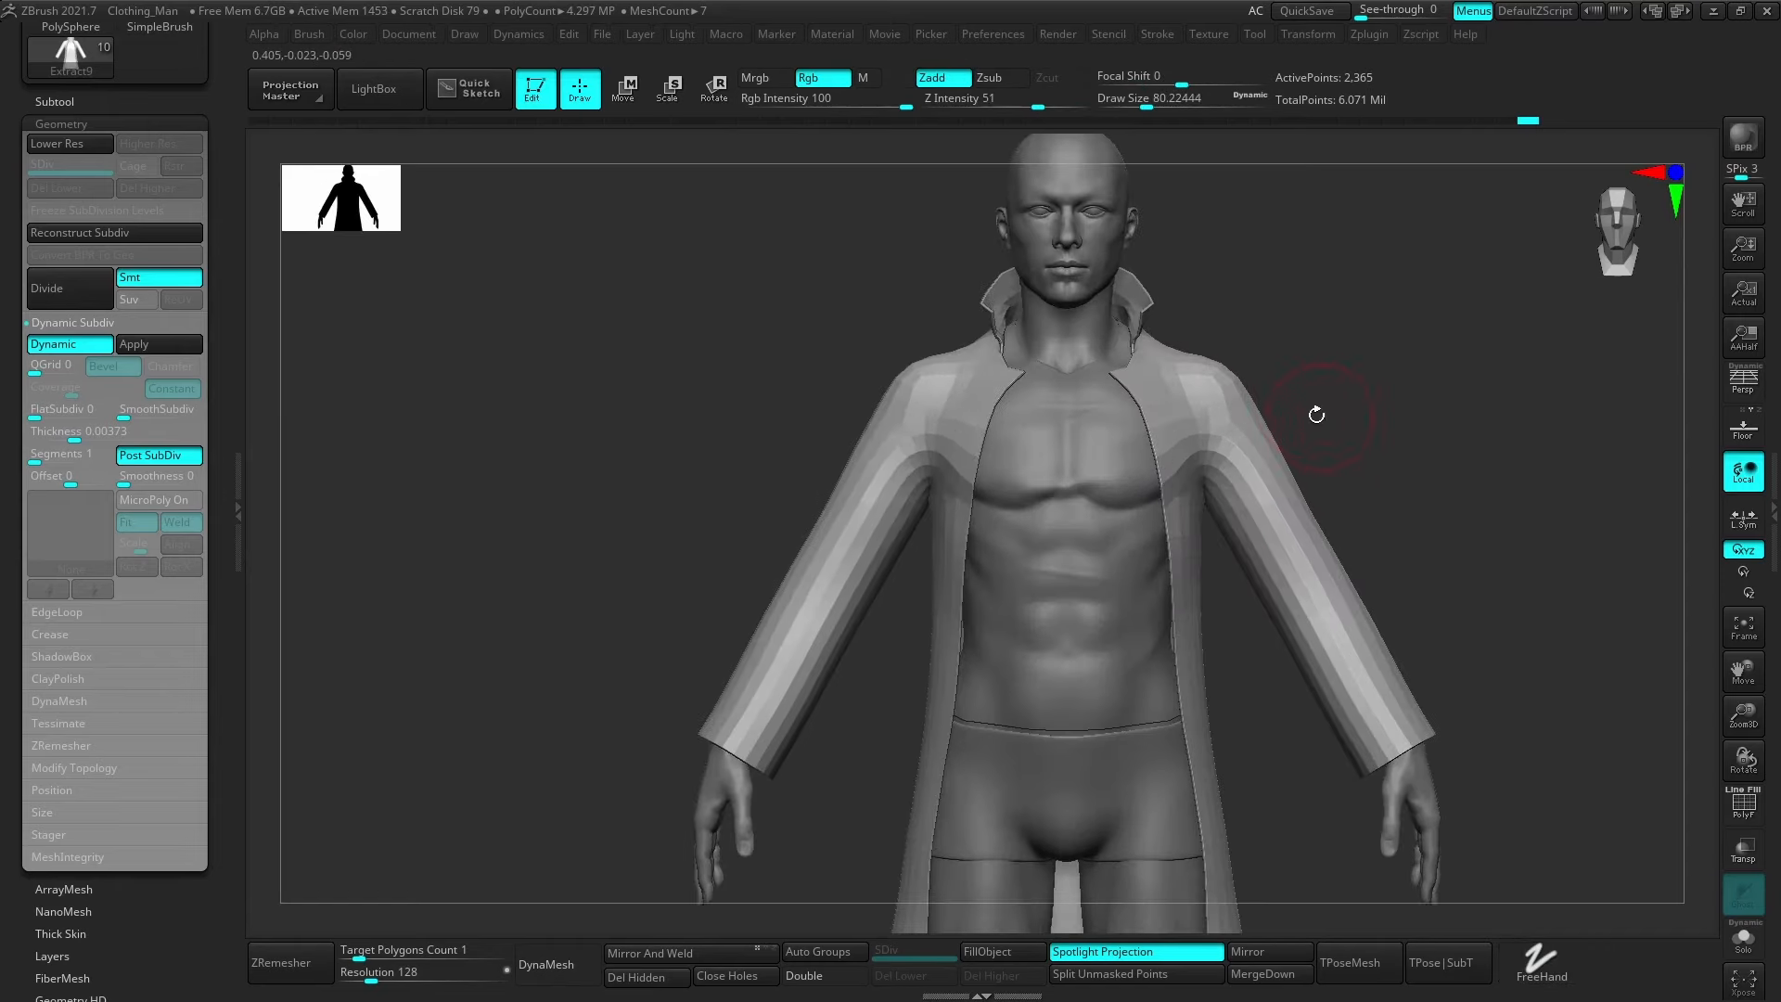
Check the shoulder topology with the polyframe shown, hide it again, and set SmoothSubdiv to 2.
{"action": "key", "text": "shift+f"}
{"action": "right_click_drag", "start_coordinate": [1431, 405], "coordinate": [1234, 388], "text": "ctrl"}
{"action": "mouse_move", "coordinate": [1234, 387]}
{"action": "right_mouse_down"}
{"action": "mouse_move", "coordinate": [1324, 393]}
{"action": "mouse_move", "coordinate": [1221, 386]}
{"action": "right_mouse_up"}
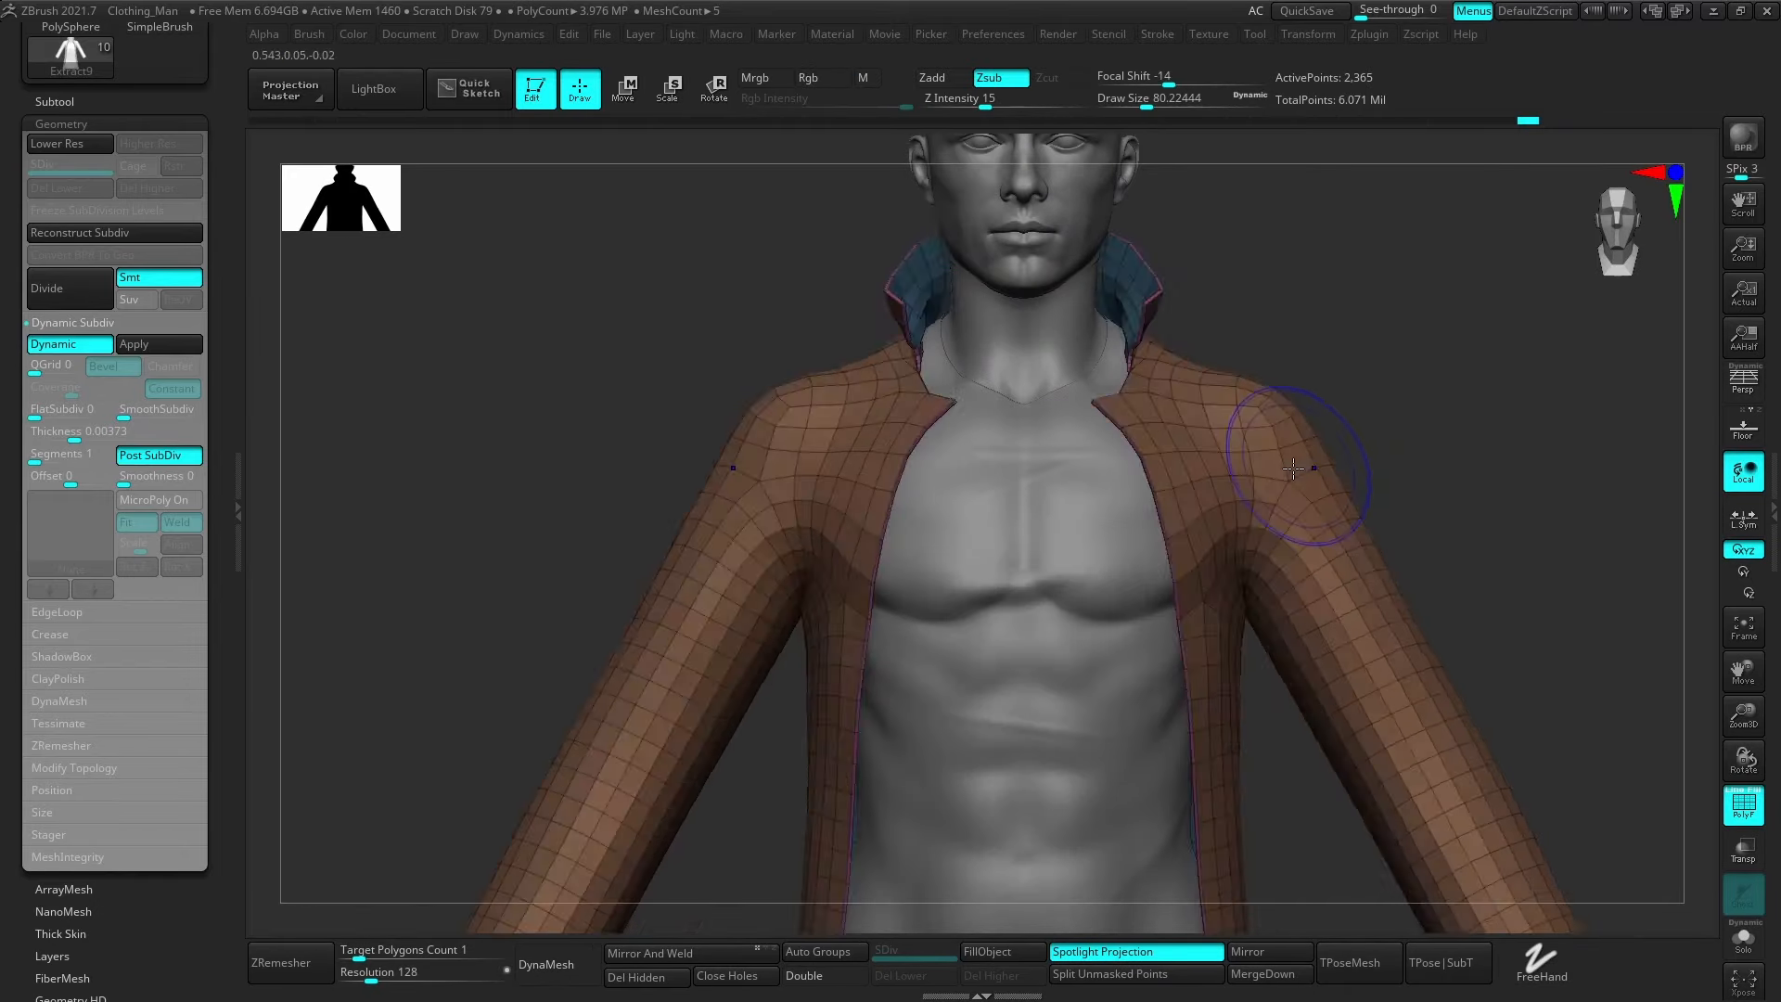
{"action": "key", "text": "shift+f"}
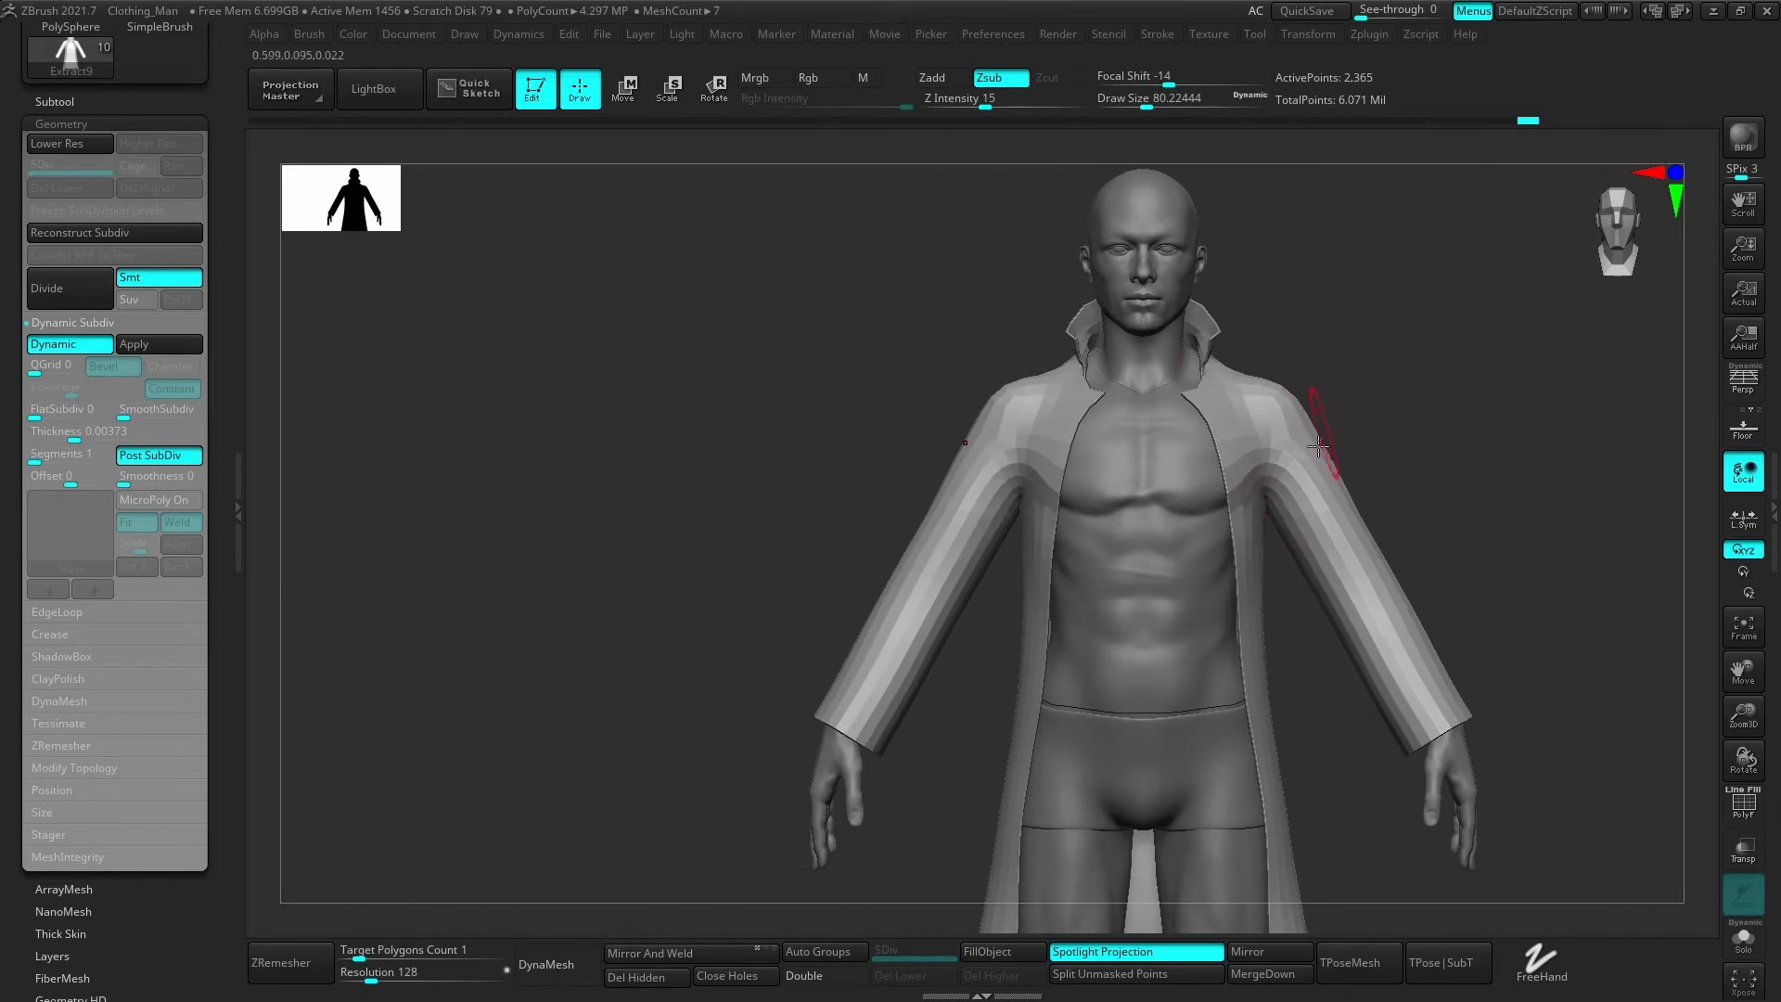
{"action": "left_click_drag", "start_coordinate": [142, 415], "coordinate": [143, 416]}
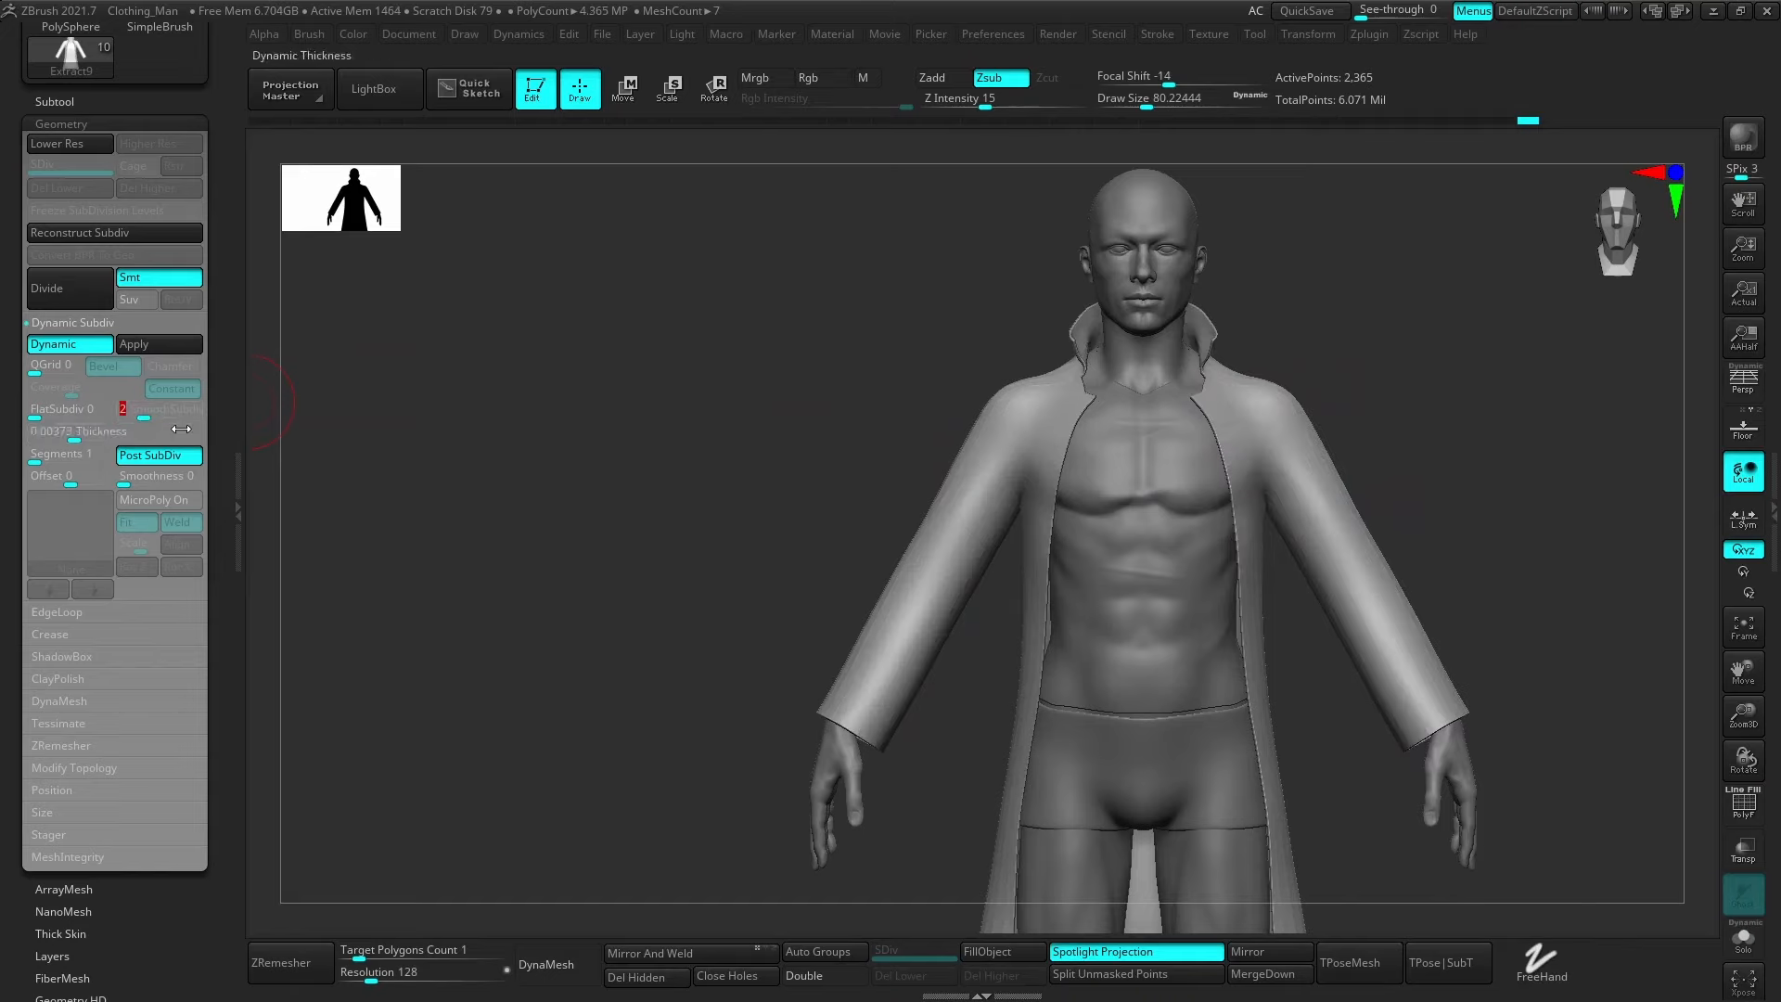
Refine the coat's shoulder forms with the DamStandard brush and raise the SmoothSubdiv level.
{"action": "right_click_drag", "start_coordinate": [1410, 380], "coordinate": [1276, 436]}
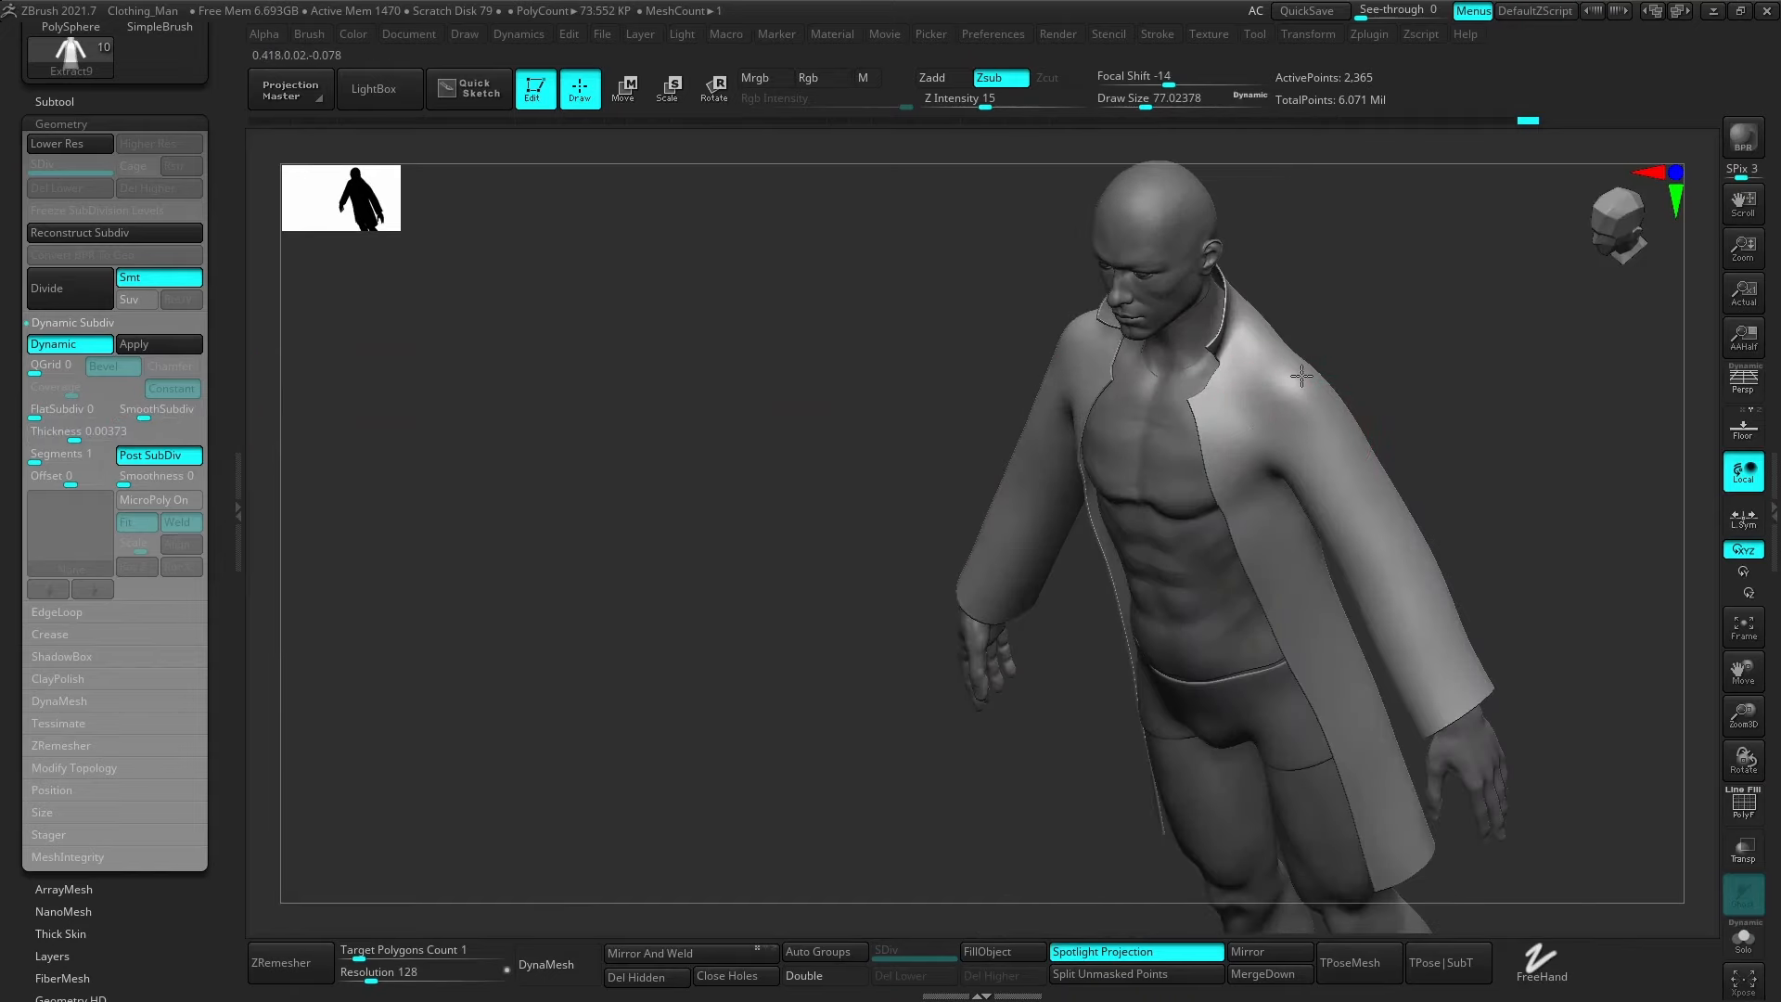
{"action": "mouse_move", "coordinate": [1302, 374]}
{"action": "right_mouse_down"}
{"action": "mouse_move", "coordinate": [1312, 397]}
{"action": "mouse_move", "coordinate": [1244, 418]}
{"action": "mouse_move", "coordinate": [1296, 390]}
{"action": "mouse_move", "coordinate": [1268, 381]}
{"action": "mouse_move", "coordinate": [1343, 326]}
{"action": "right_mouse_up"}
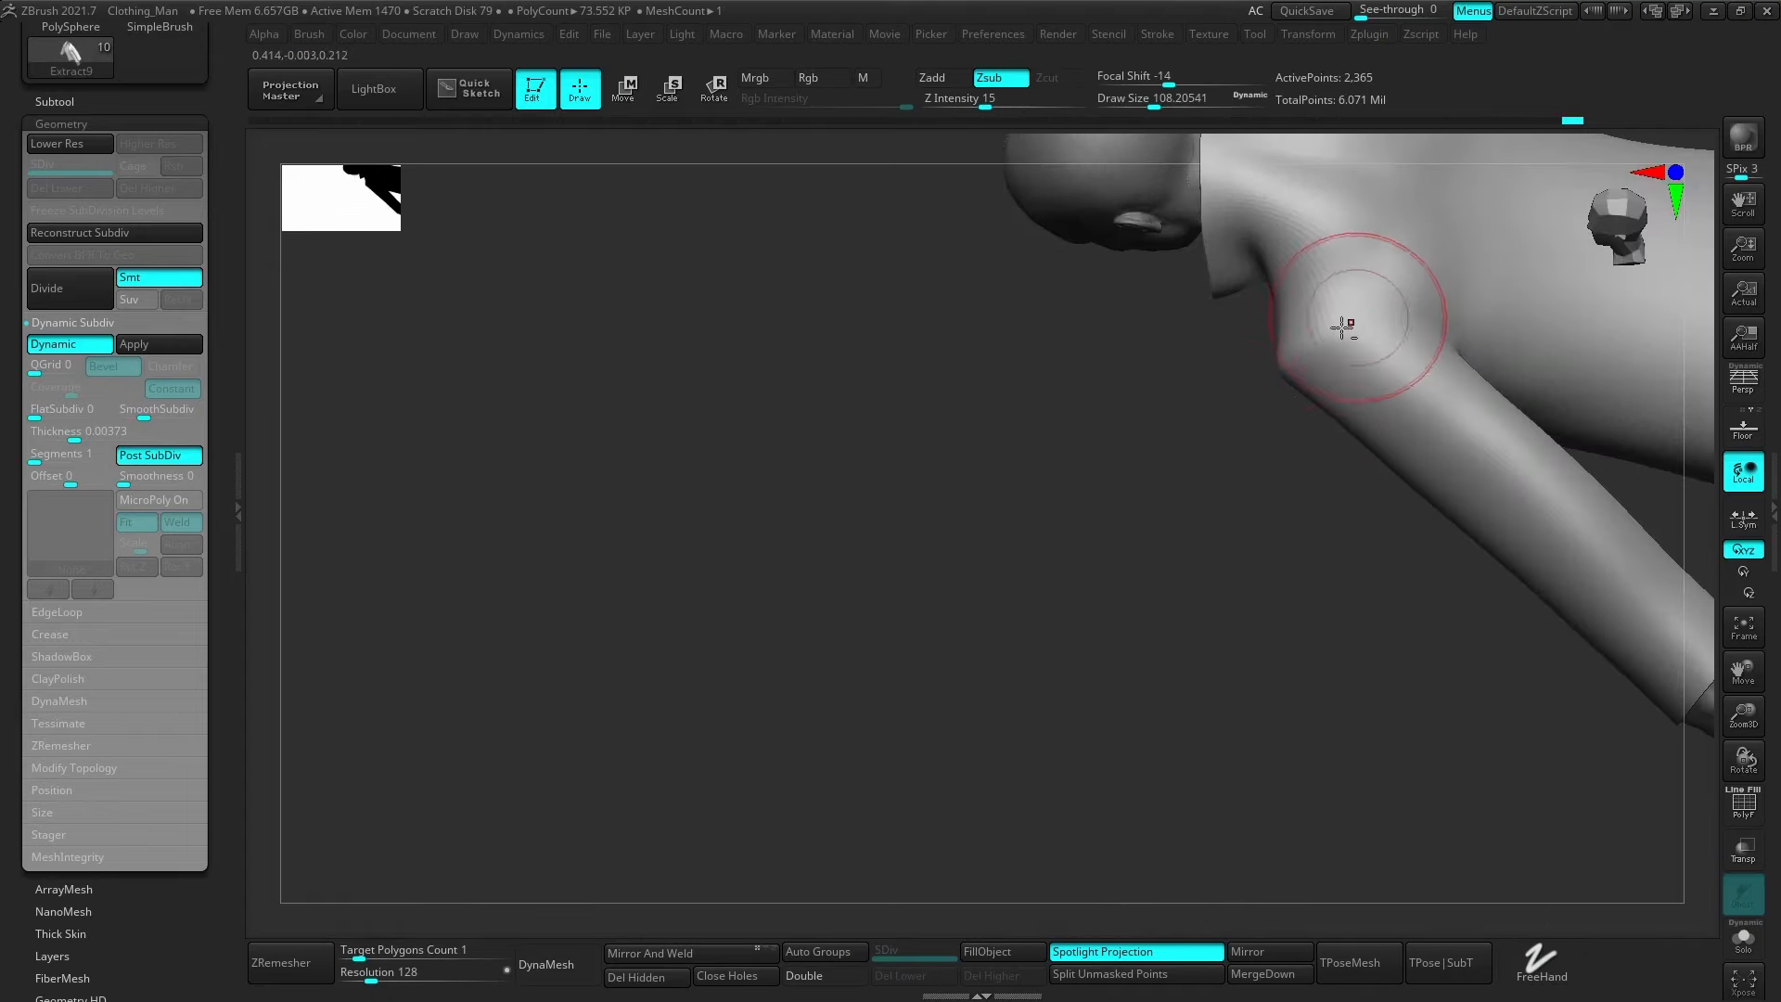
{"action": "right_click_drag", "start_coordinate": [1280, 381], "coordinate": [1302, 356]}
{"action": "mouse_move", "coordinate": [1221, 429]}
{"action": "right_mouse_down", "text": "shift"}
{"action": "mouse_move", "coordinate": [1271, 397]}
{"action": "mouse_move", "coordinate": [1228, 433]}
{"action": "right_mouse_up", "text": "shift"}
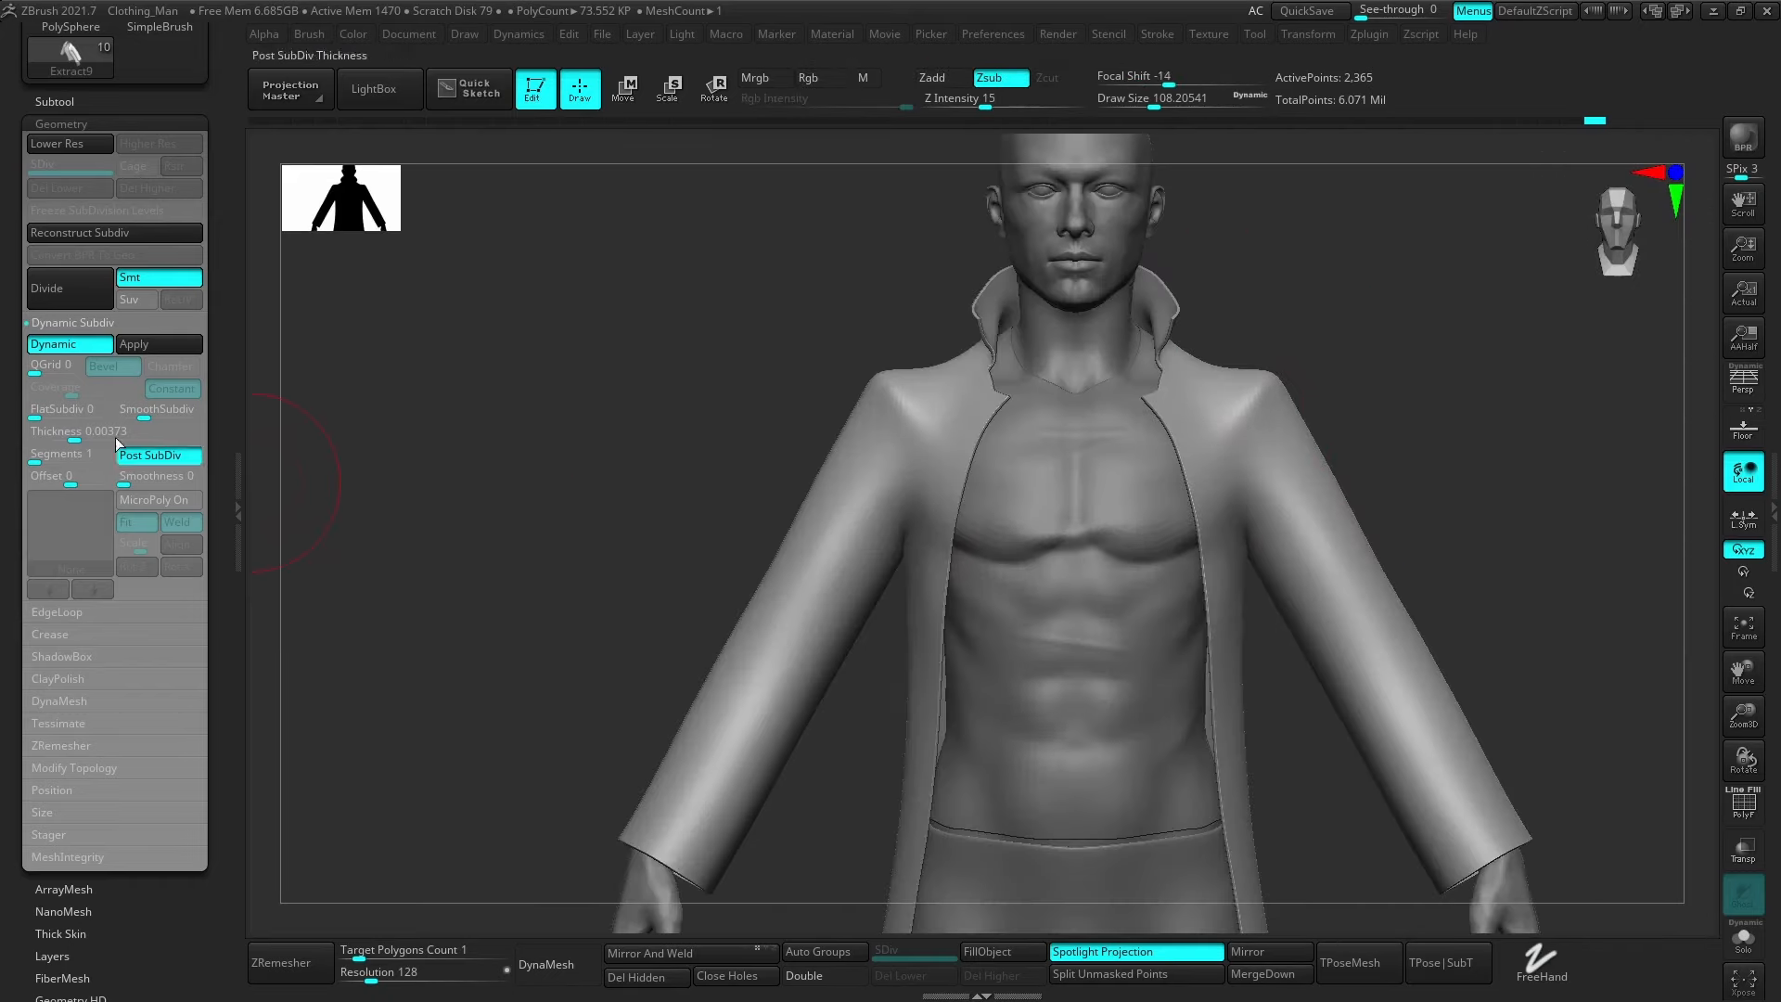
{"action": "right_click_drag", "start_coordinate": [920, 315], "coordinate": [1256, 400]}
{"action": "left_click_drag", "start_coordinate": [1247, 401], "coordinate": [1227, 417]}
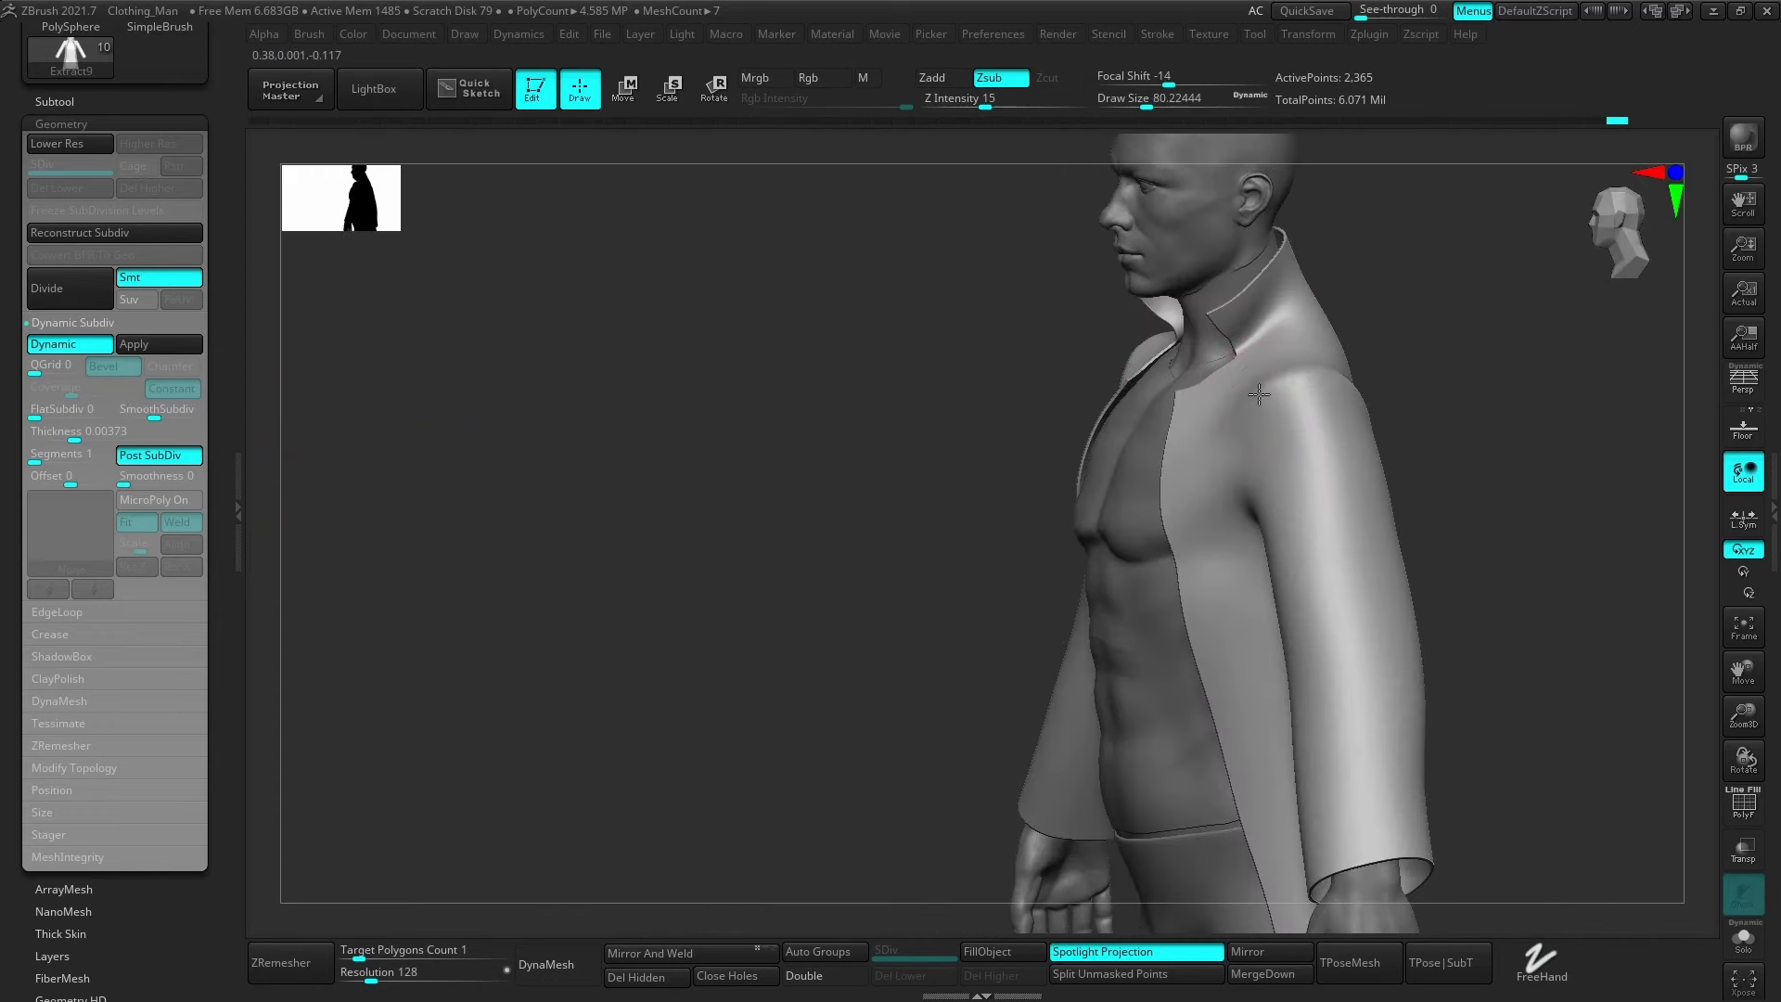
{"action": "mouse_move", "coordinate": [1304, 379]}
{"action": "right_mouse_down"}
{"action": "mouse_move", "coordinate": [1298, 416]}
{"action": "mouse_move", "coordinate": [1383, 397]}
{"action": "mouse_move", "coordinate": [1298, 357]}
{"action": "mouse_move", "coordinate": [1094, 589]}
{"action": "right_mouse_up"}
Select the Move brush and pull the base of the coat's collar inward toward the neck.
{"action": "key", "text": "b"}
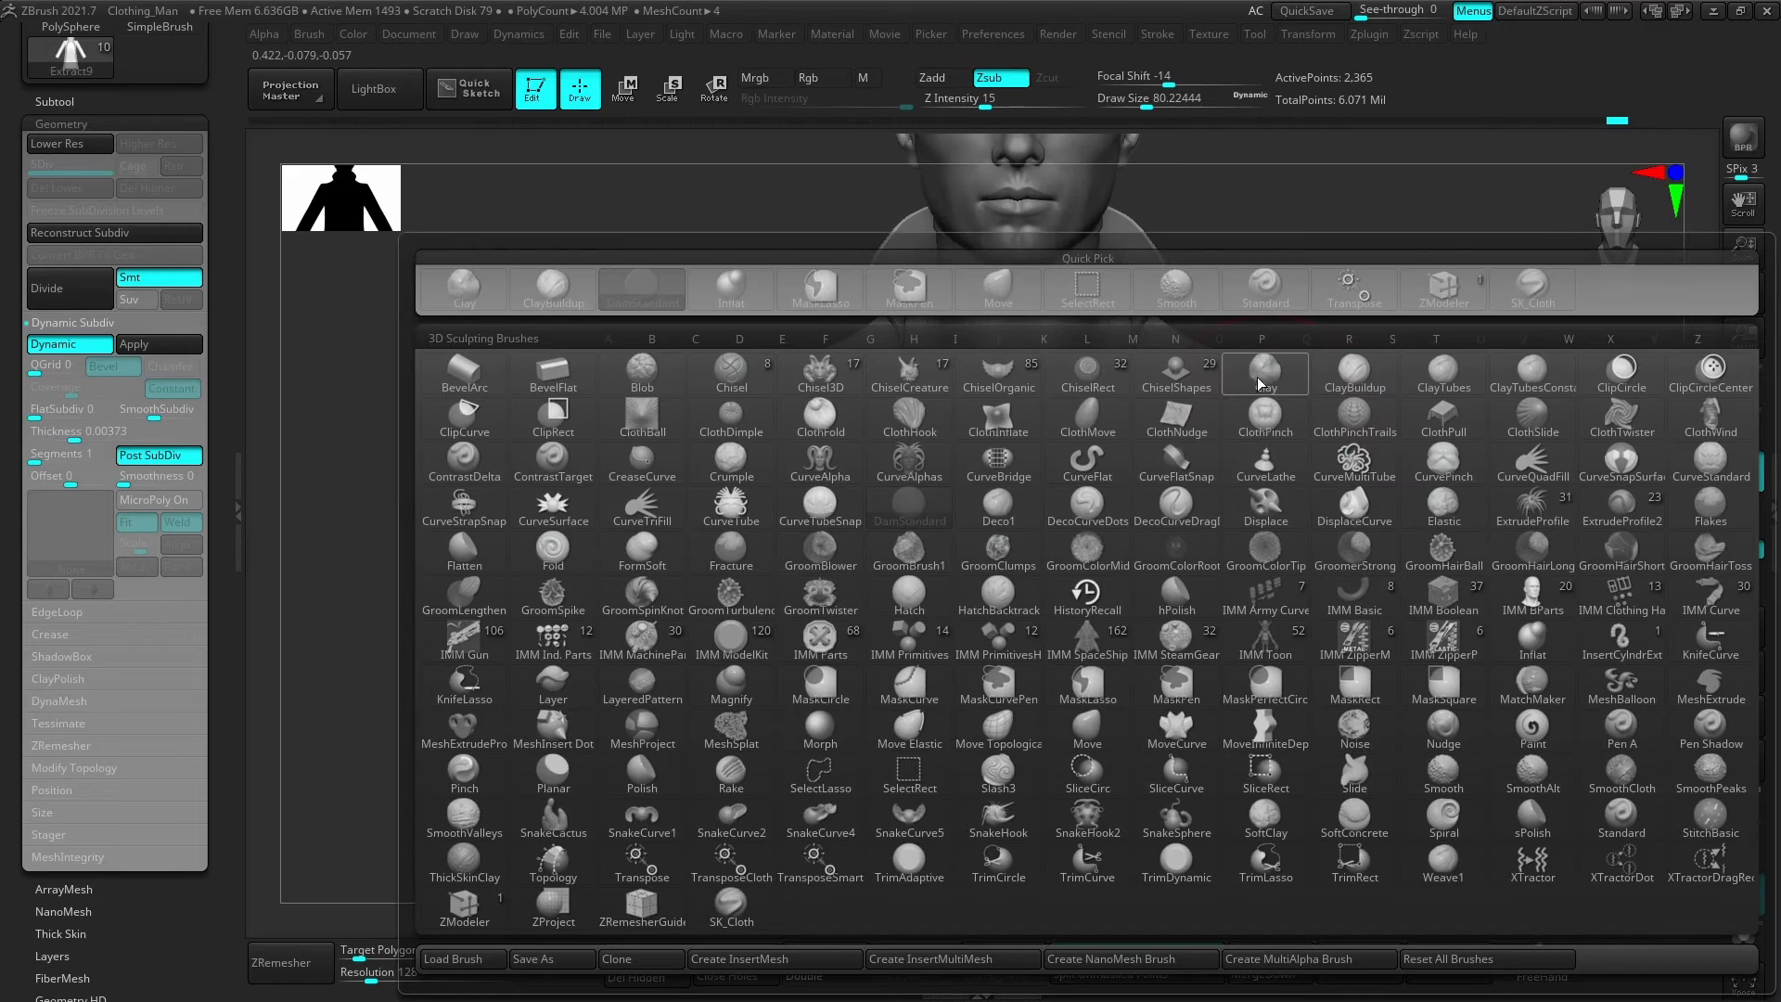
{"action": "key", "text": "m"}
{"action": "key", "text": "v"}
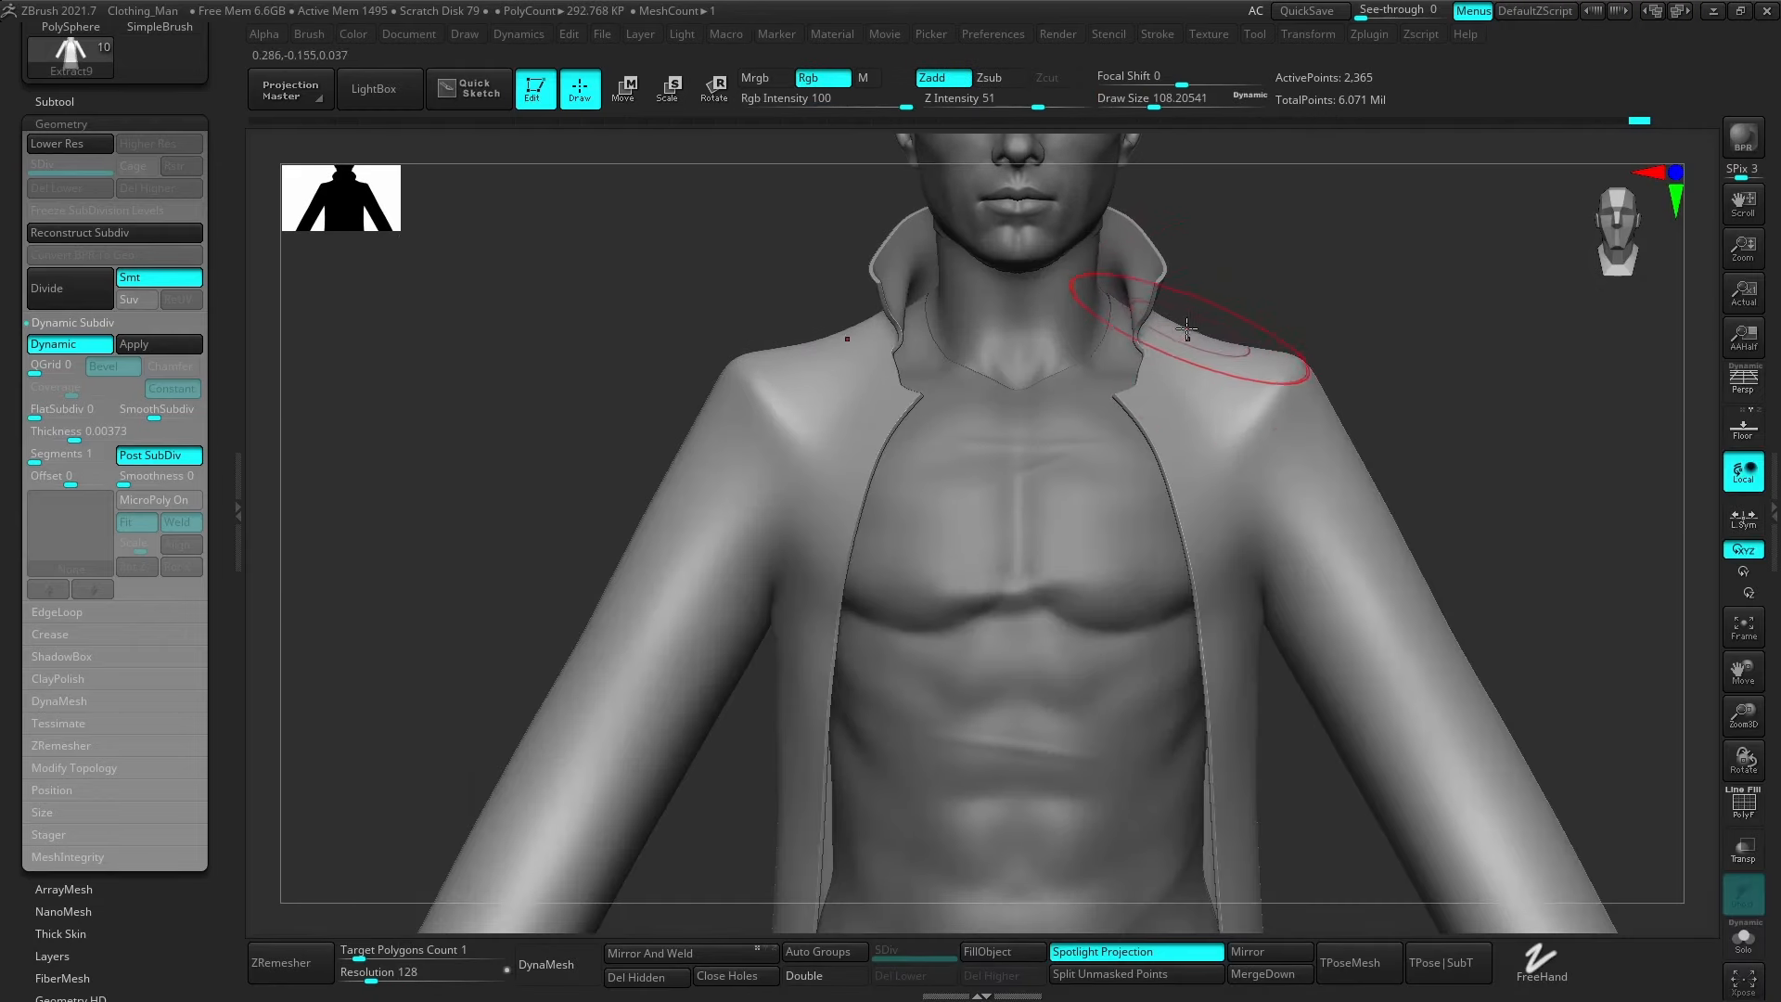
{"action": "left_click_drag", "start_coordinate": [1210, 348], "coordinate": [1139, 330]}
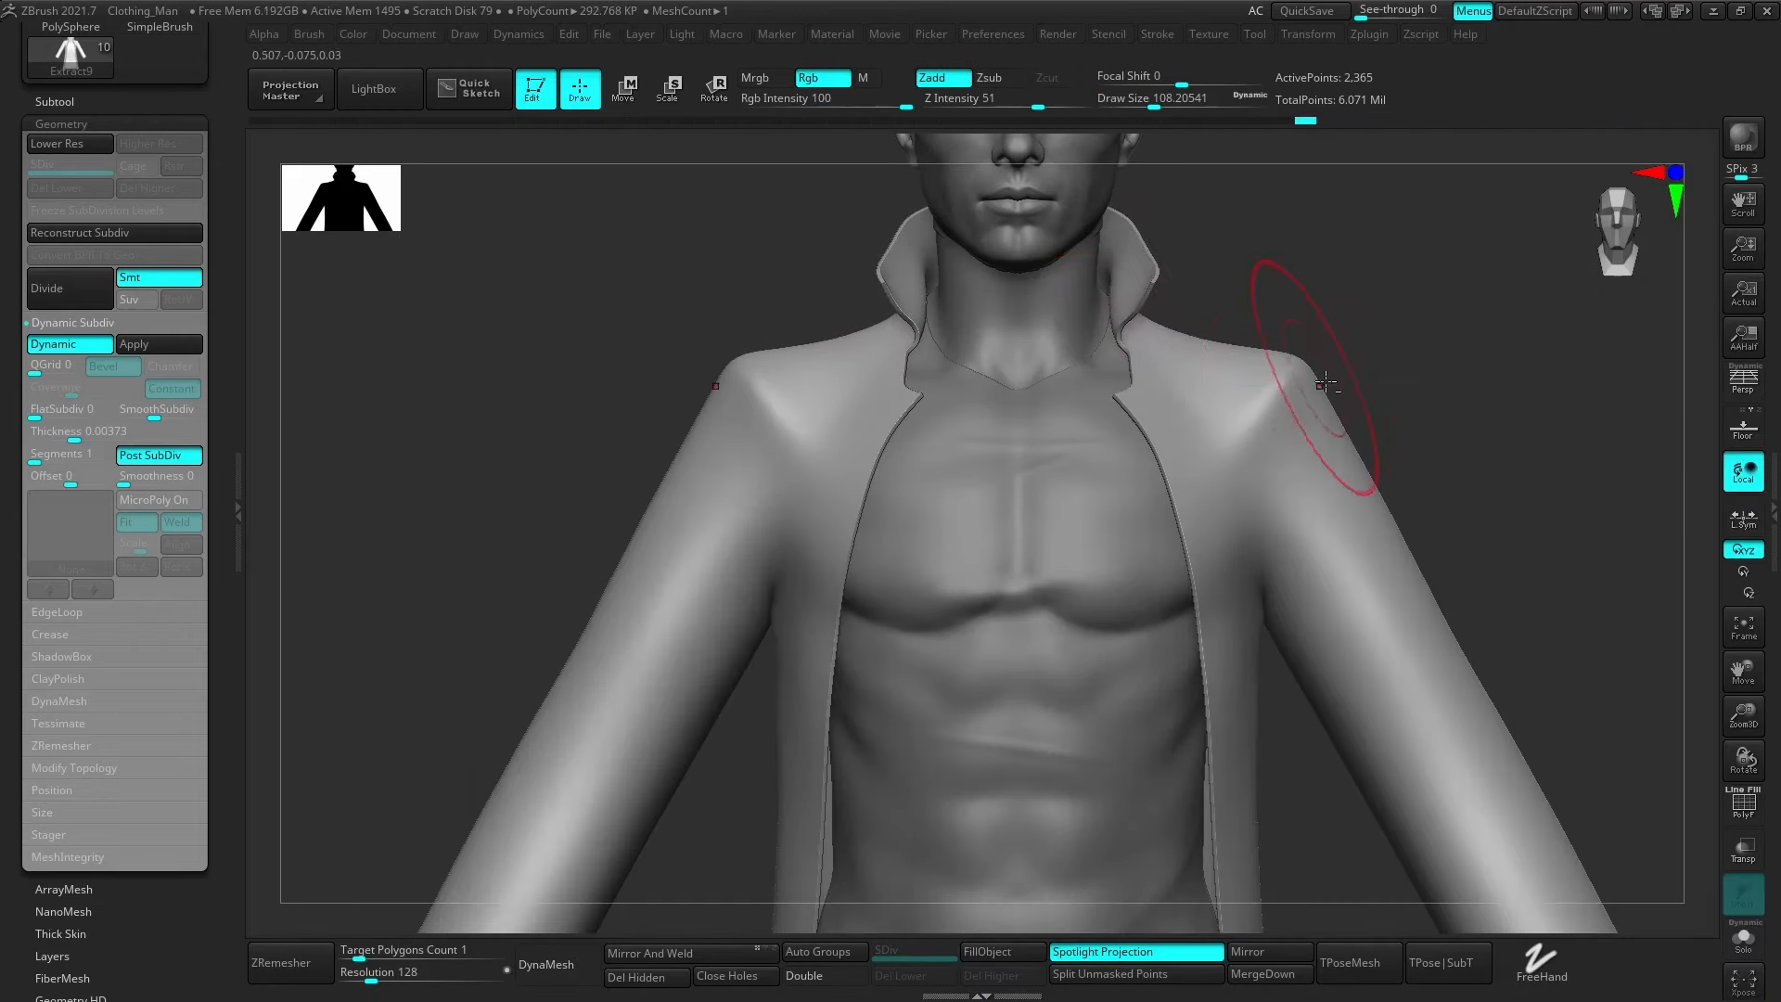
{"action": "right_click_drag", "start_coordinate": [1388, 362], "coordinate": [1275, 390], "text": "ctrl"}
{"action": "right_click_drag", "start_coordinate": [1275, 390], "coordinate": [1299, 394], "text": "shift"}
{"action": "mouse_move", "coordinate": [1196, 371]}
{"action": "right_mouse_down", "text": "ctrl"}
{"action": "mouse_move", "coordinate": [1157, 456]}
{"action": "mouse_move", "coordinate": [1087, 483]}
{"action": "mouse_move", "coordinate": [1033, 596]}
{"action": "mouse_move", "coordinate": [1052, 570]}
{"action": "right_mouse_up", "text": "ctrl"}
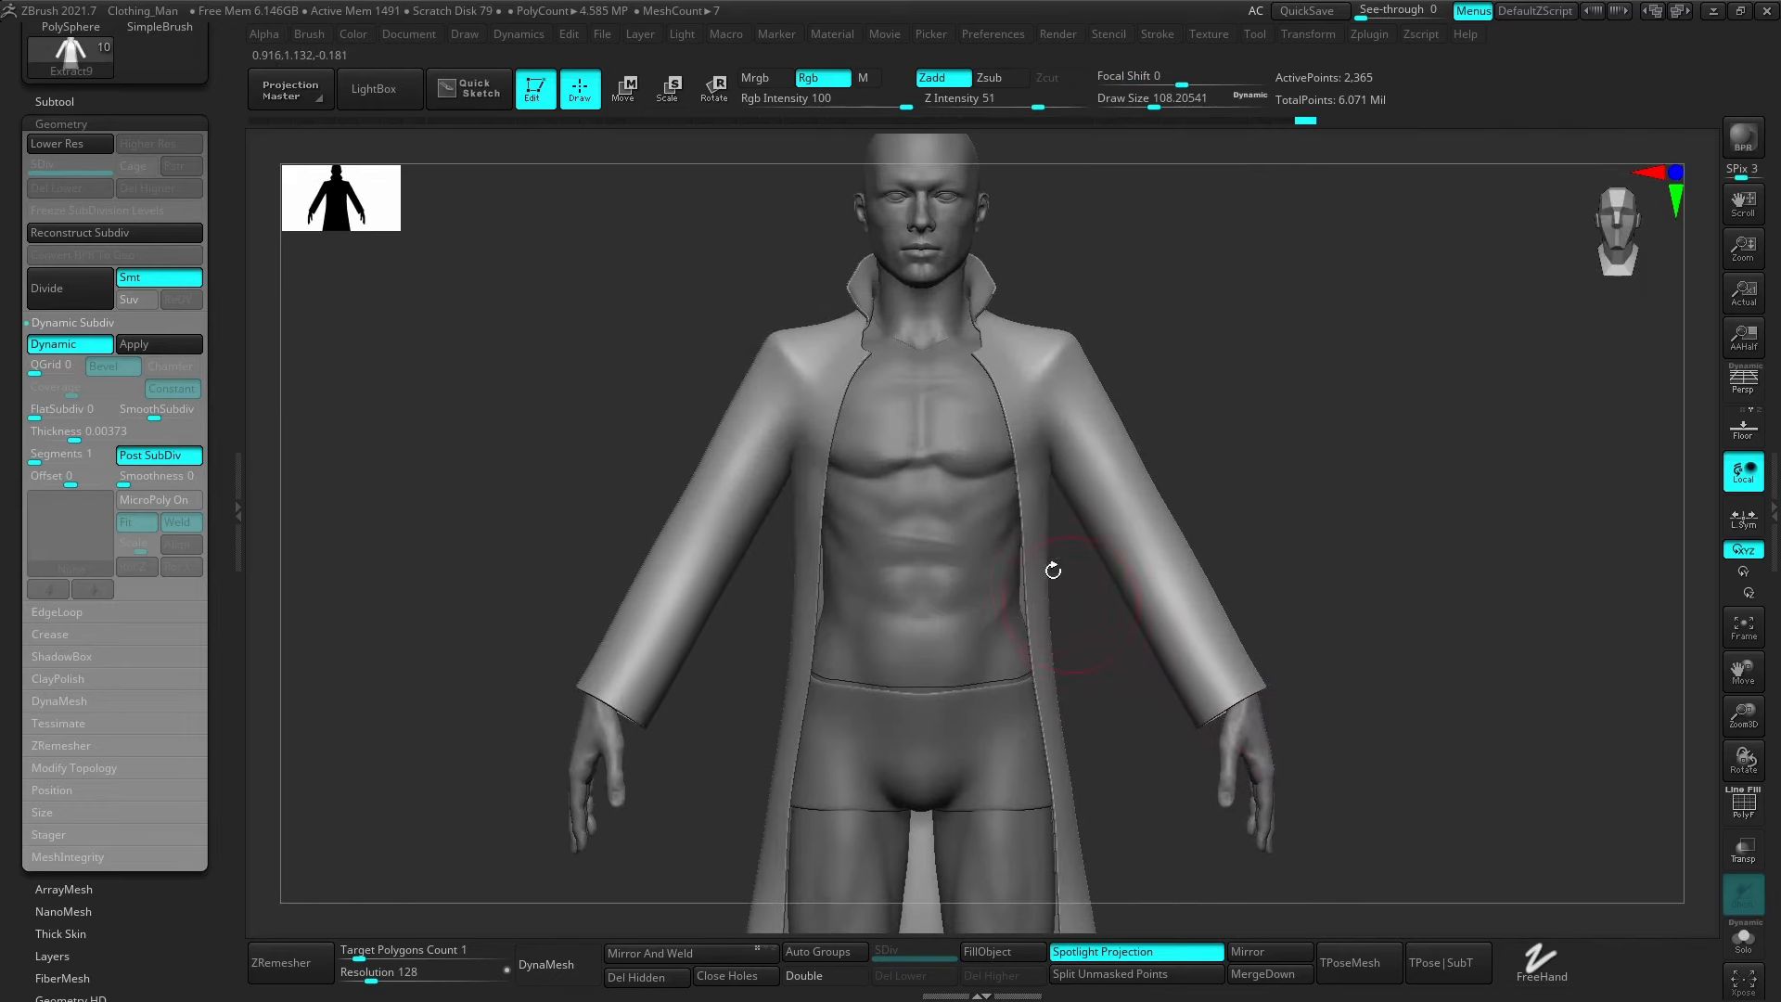
Select the Move brush at a larger draw size and adjust the outline of the coat's sleeve.
{"action": "key", "text": "b"}
{"action": "key", "text": "m"}
{"action": "key", "text": "v"}
{"action": "key", "text": "s"}
{"action": "mouse_move", "coordinate": [1162, 517]}
{"action": "left_mouse_down"}
{"action": "mouse_move", "coordinate": [1179, 517]}
{"action": "mouse_move", "coordinate": [1146, 493]}
{"action": "left_mouse_up"}
{"action": "left_click_drag", "start_coordinate": [1196, 568], "coordinate": [1198, 562]}
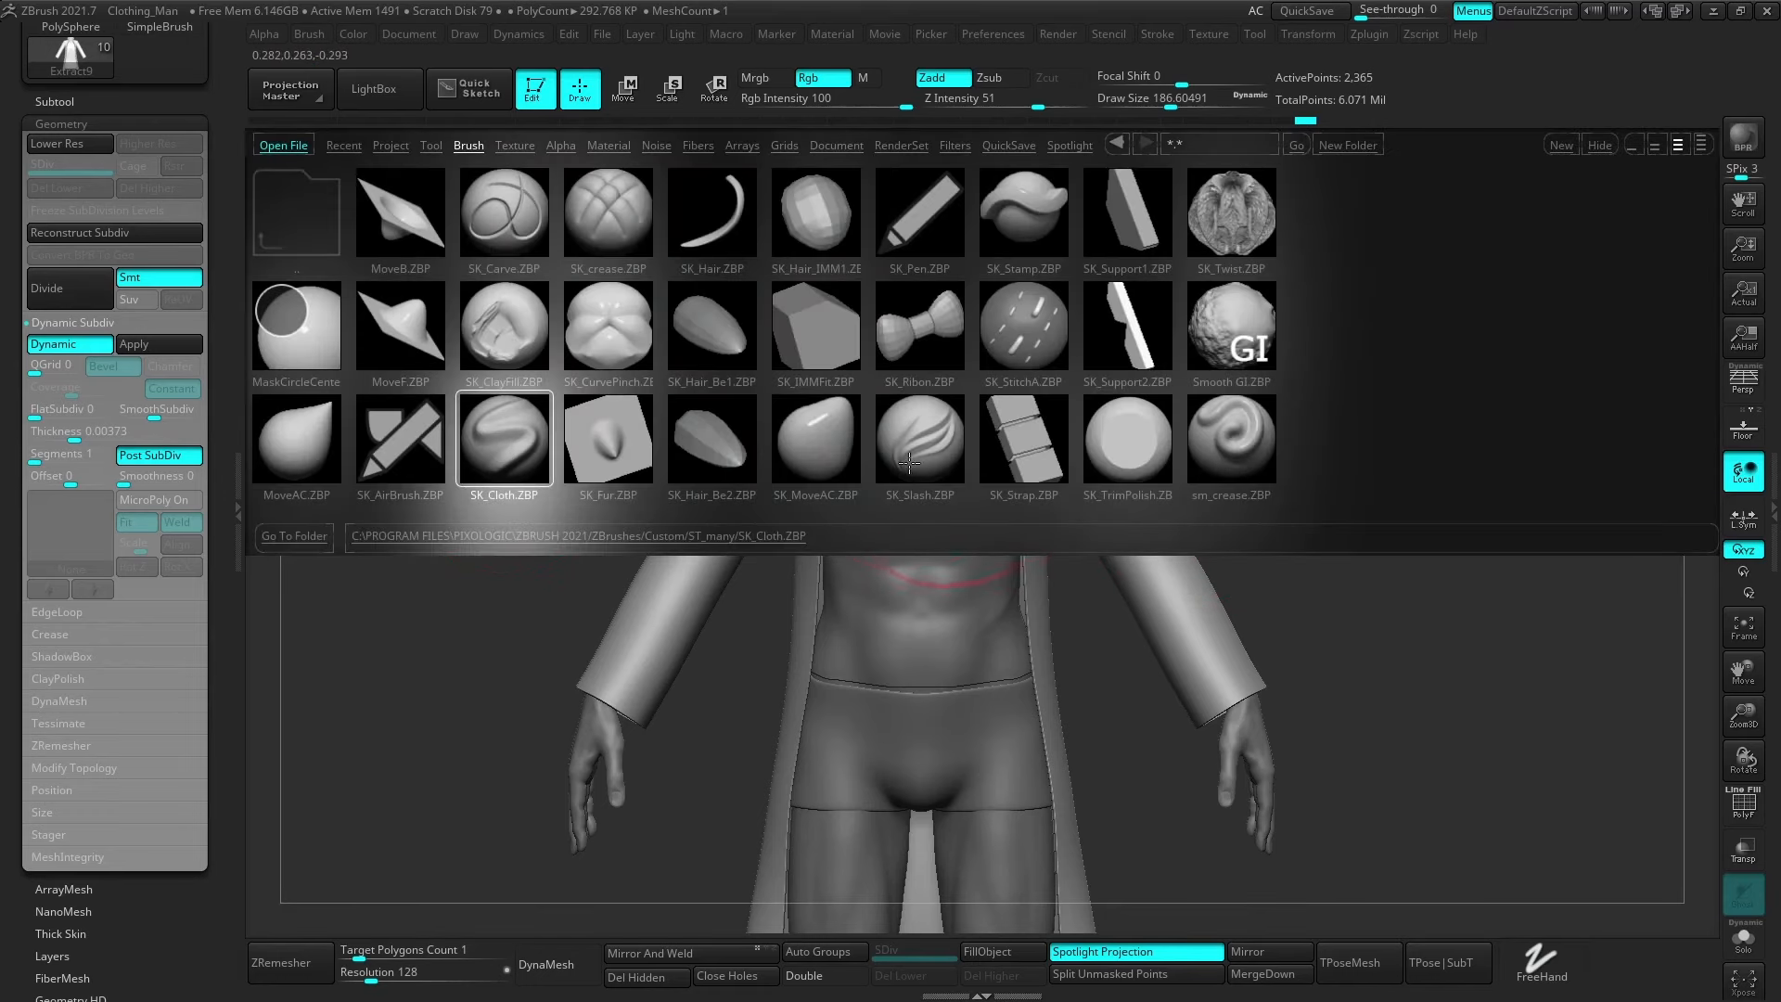
Load the SK_Cloth brush from the custom brush library and reduce its draw size to about 37.
{"action": "double_click", "coordinate": [488, 446]}
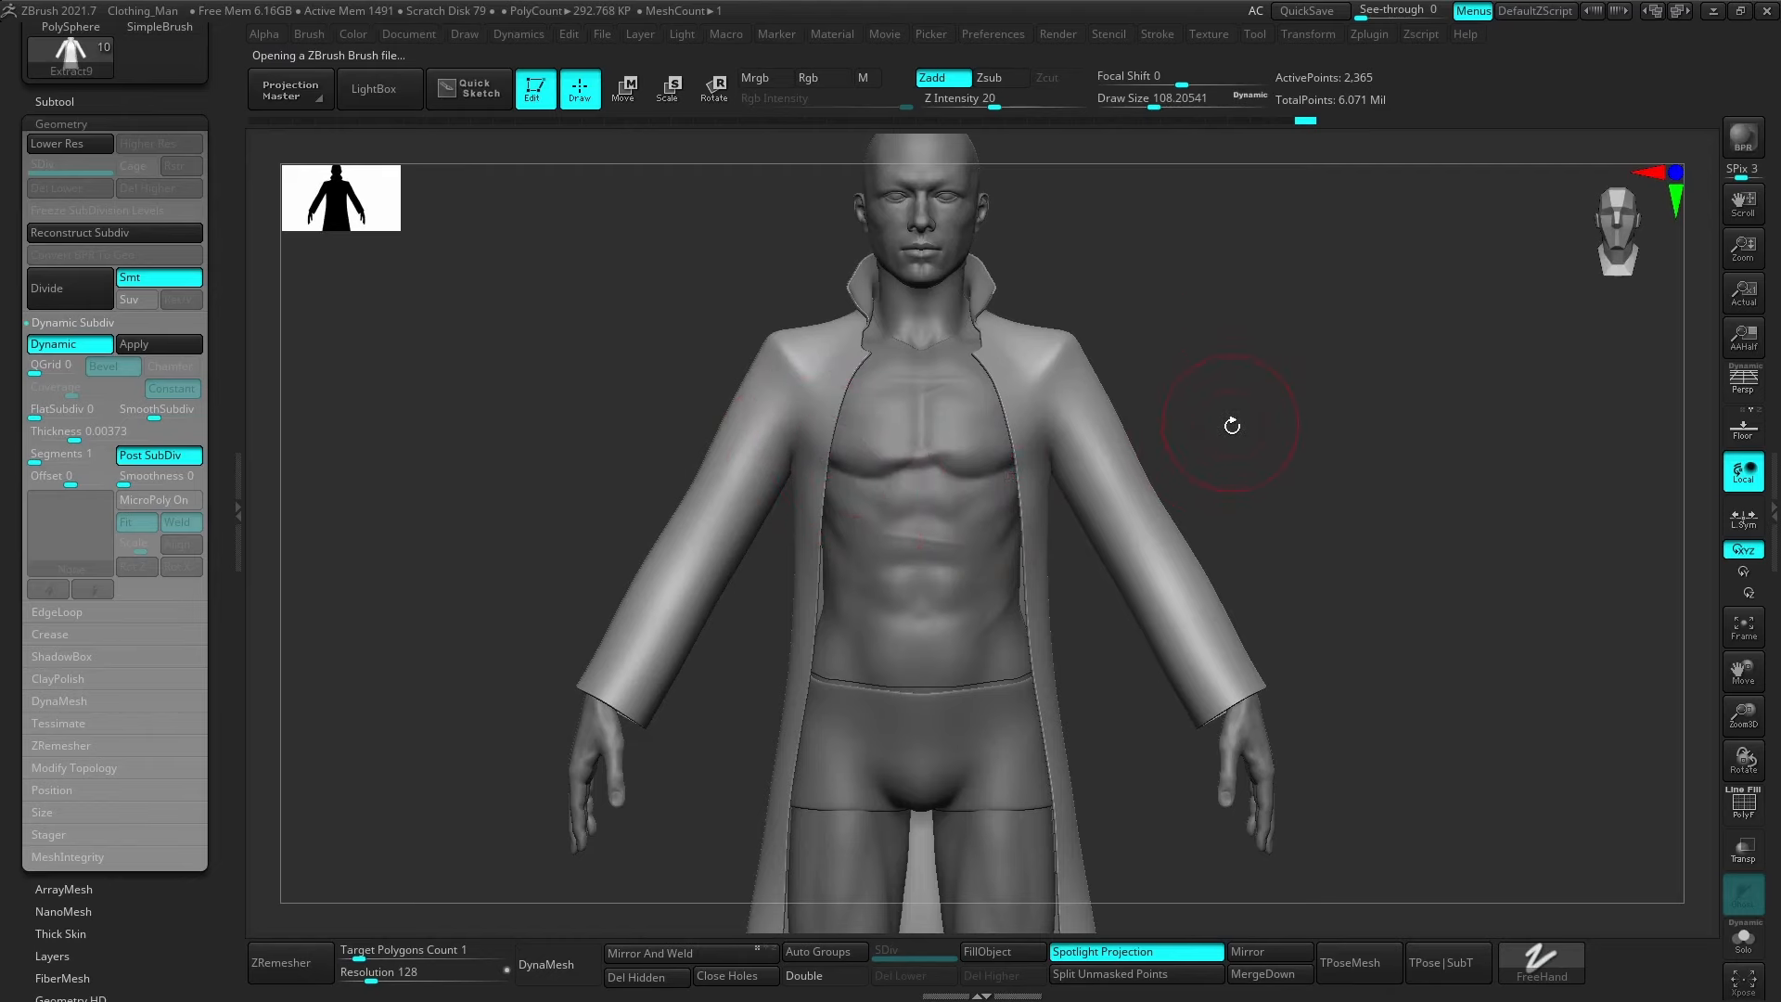
{"action": "left_click_drag", "start_coordinate": [1232, 435], "coordinate": [1144, 418]}
{"action": "key", "text": "s"}
{"action": "right_click_drag", "start_coordinate": [1147, 464], "coordinate": [1160, 504]}
{"action": "mouse_move", "coordinate": [1171, 444]}
{"action": "right_mouse_down", "text": "ctrl"}
{"action": "mouse_move", "coordinate": [1125, 449]}
{"action": "mouse_move", "coordinate": [1125, 370]}
{"action": "mouse_move", "coordinate": [1132, 461]}
{"action": "mouse_move", "coordinate": [1101, 488]}
{"action": "mouse_move", "coordinate": [1104, 524]}
{"action": "right_mouse_up", "text": "ctrl"}
{"action": "key", "text": "s"}
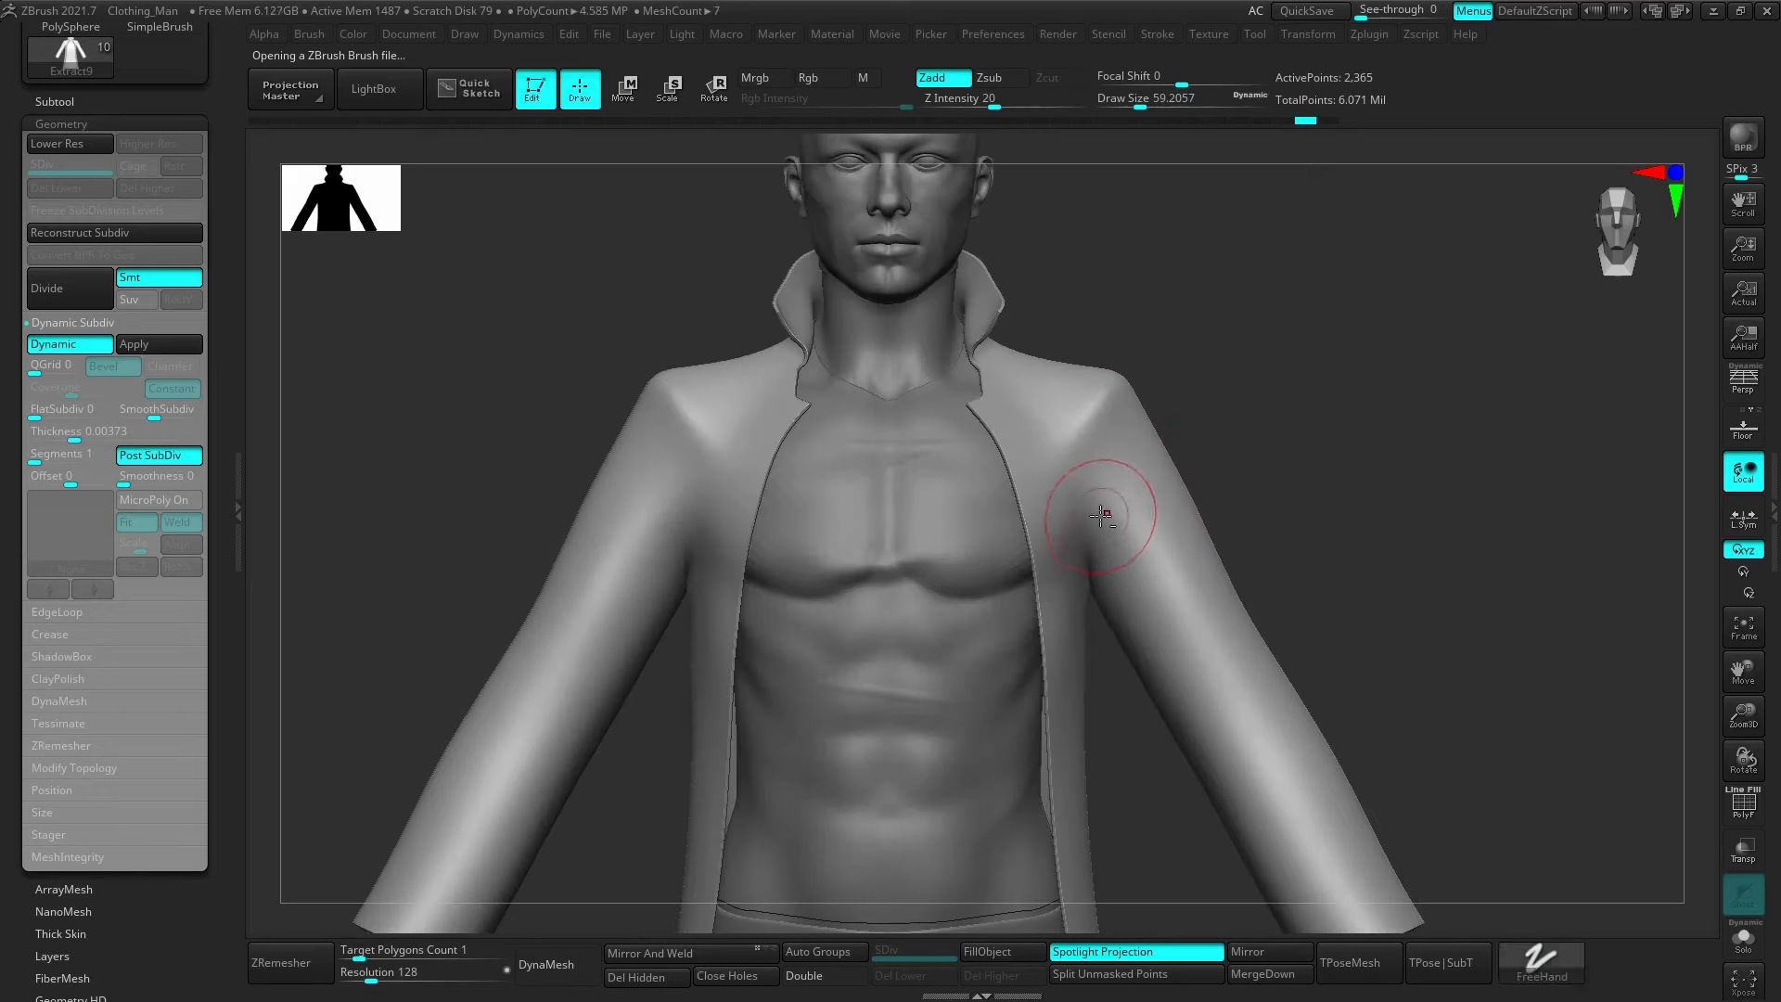
{"action": "key", "text": "s"}
{"action": "left_click_drag", "start_coordinate": [1102, 465], "coordinate": [1094, 464]}
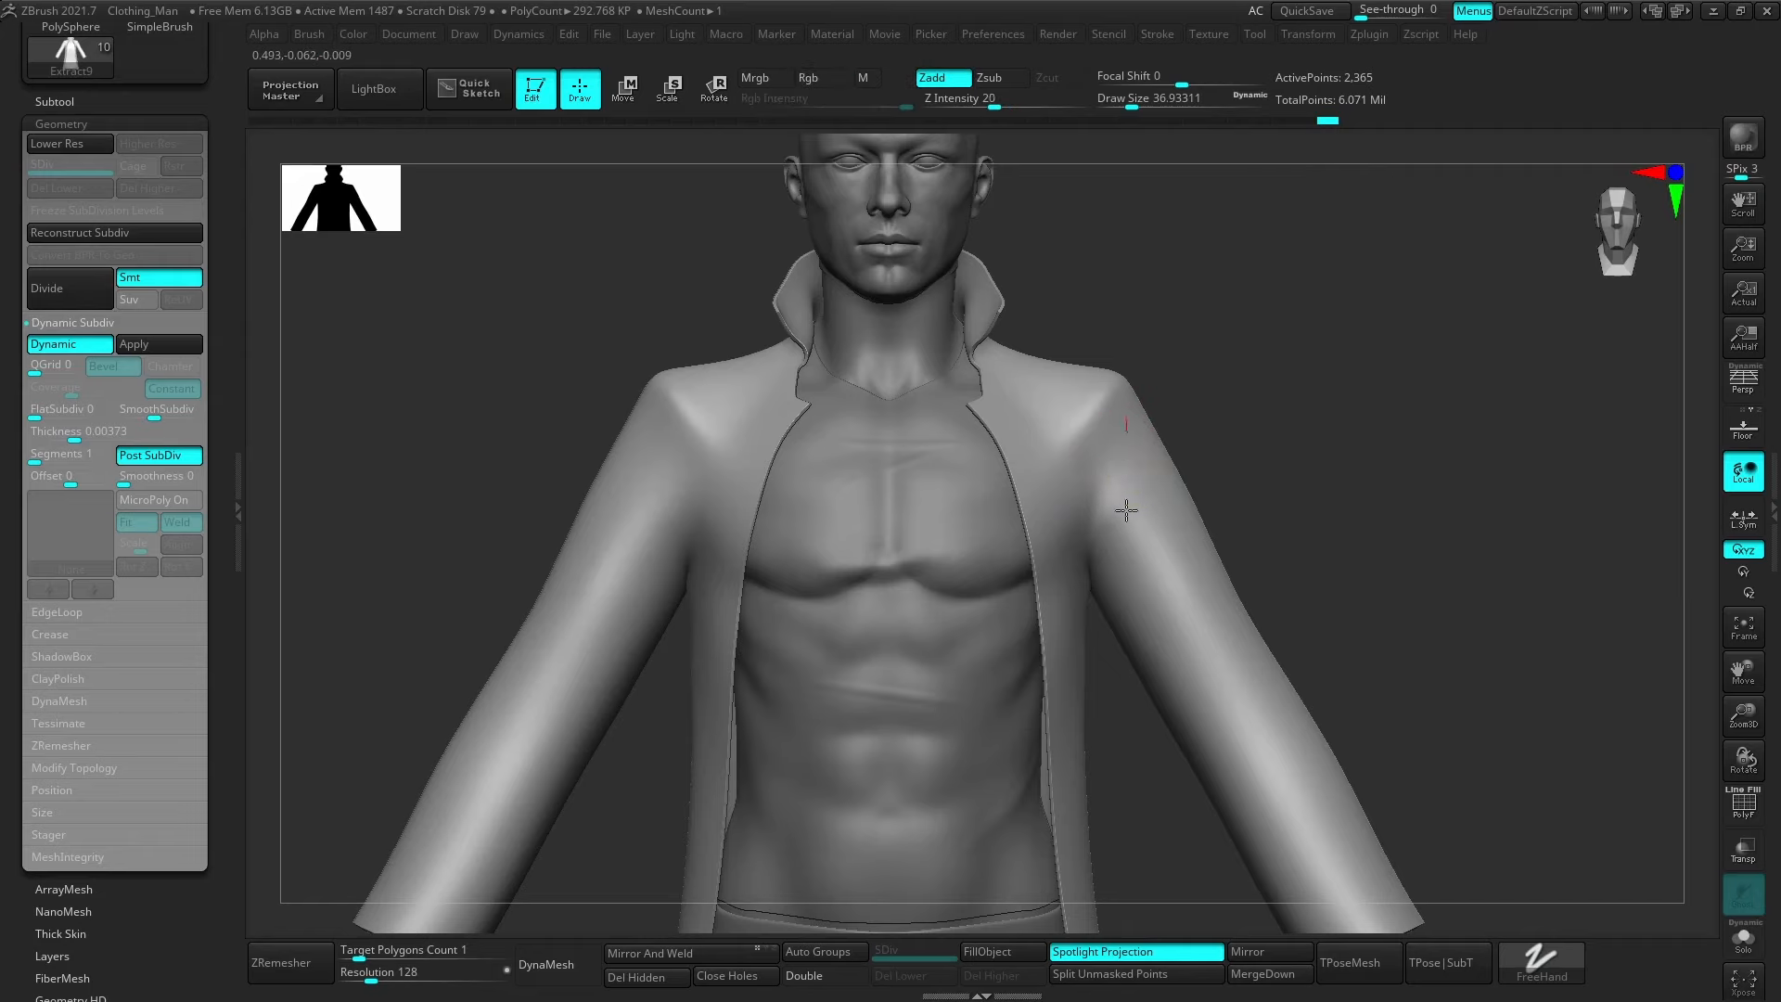
Try sculpting cloth folds on the upper sleeve and check the coat's polygon density with the polyframe.
{"action": "mouse_move", "coordinate": [1137, 506]}
{"action": "right_mouse_down"}
{"action": "mouse_move", "coordinate": [1136, 658]}
{"action": "mouse_move", "coordinate": [1148, 467]}
{"action": "right_mouse_up"}
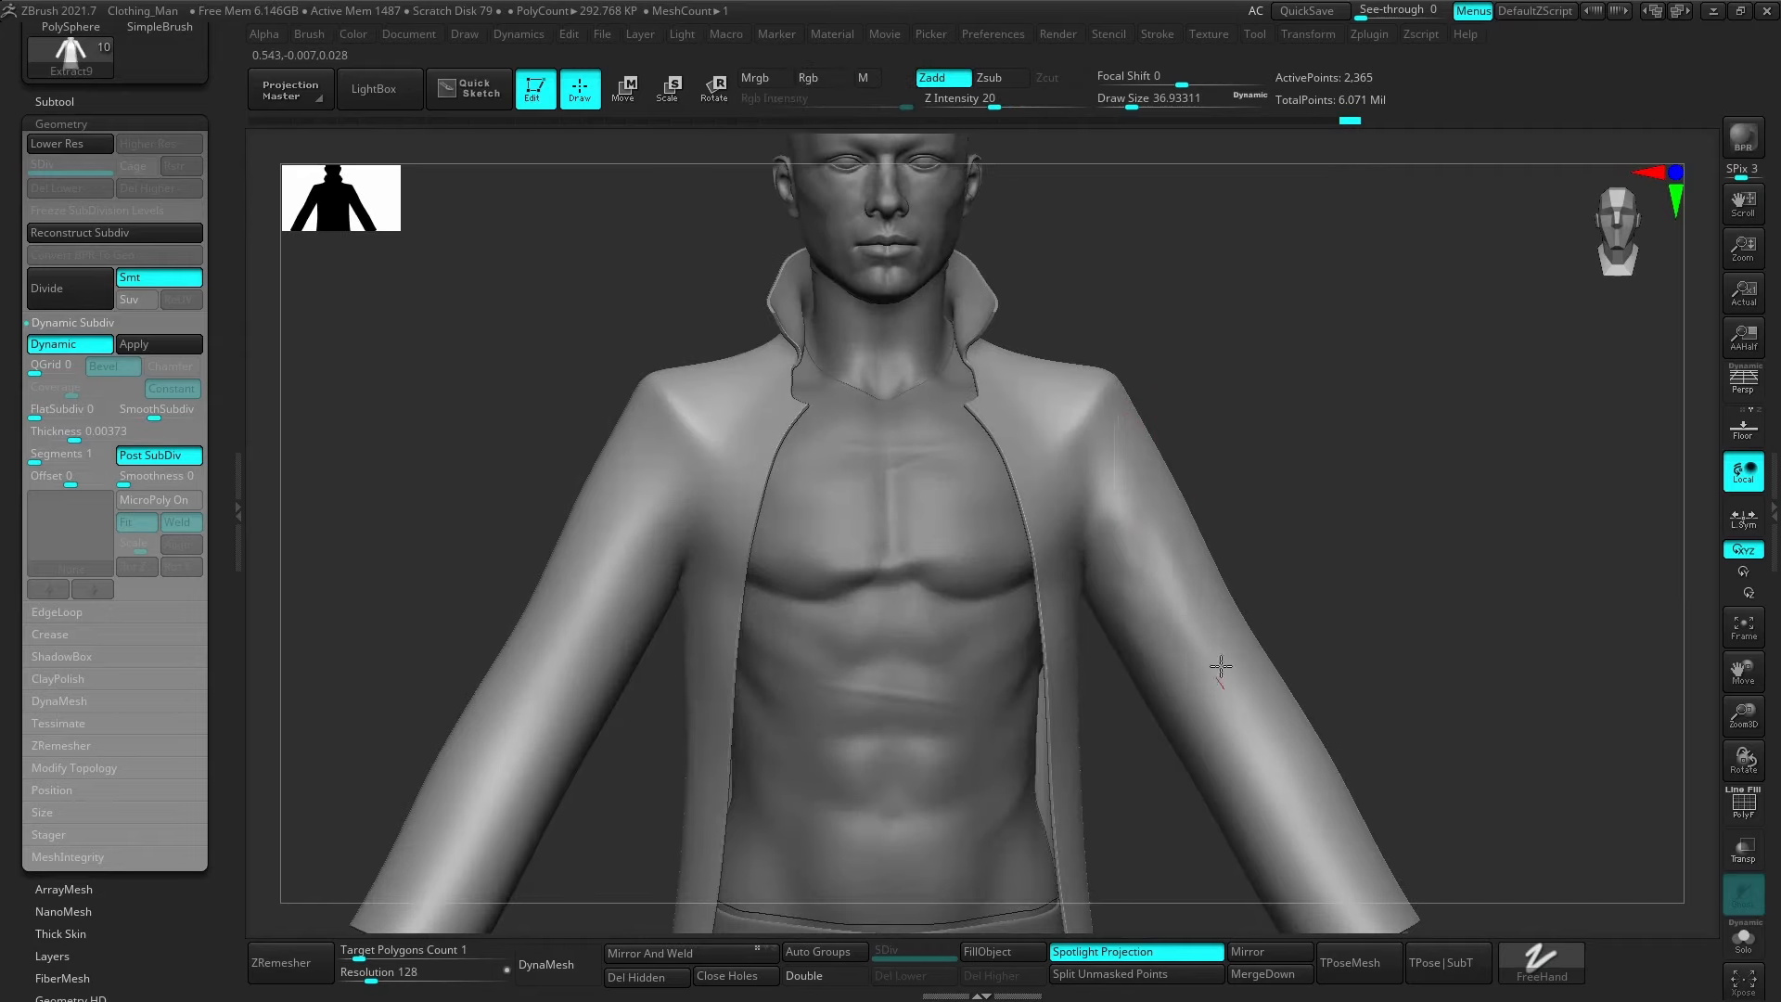
{"action": "right_click_drag", "start_coordinate": [1220, 666], "coordinate": [1160, 480]}
{"action": "mouse_move", "coordinate": [1227, 603]}
{"action": "right_mouse_down"}
{"action": "mouse_move", "coordinate": [1185, 648]}
{"action": "mouse_move", "coordinate": [1213, 664]}
{"action": "mouse_move", "coordinate": [1175, 624]}
{"action": "right_mouse_up"}
{"action": "key", "text": "shift+f"}
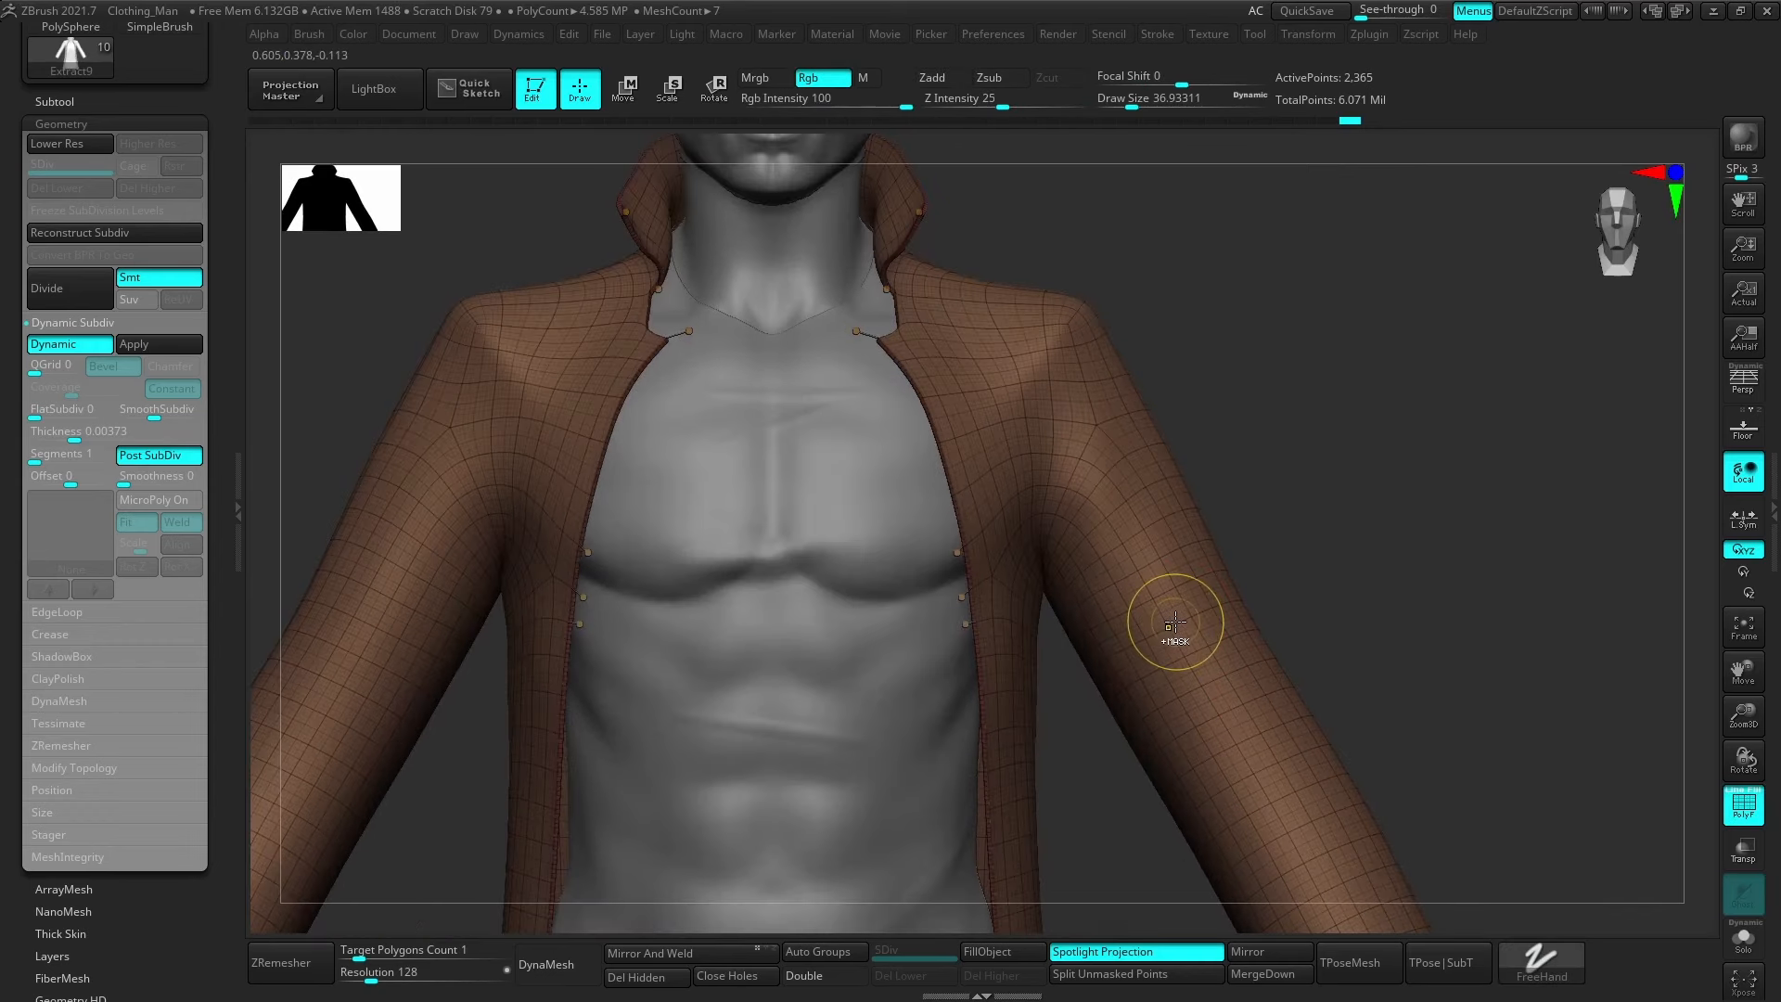
{"action": "key", "text": "shift+f"}
{"action": "right_click_drag", "start_coordinate": [1259, 545], "coordinate": [1164, 521], "text": "ctrl"}
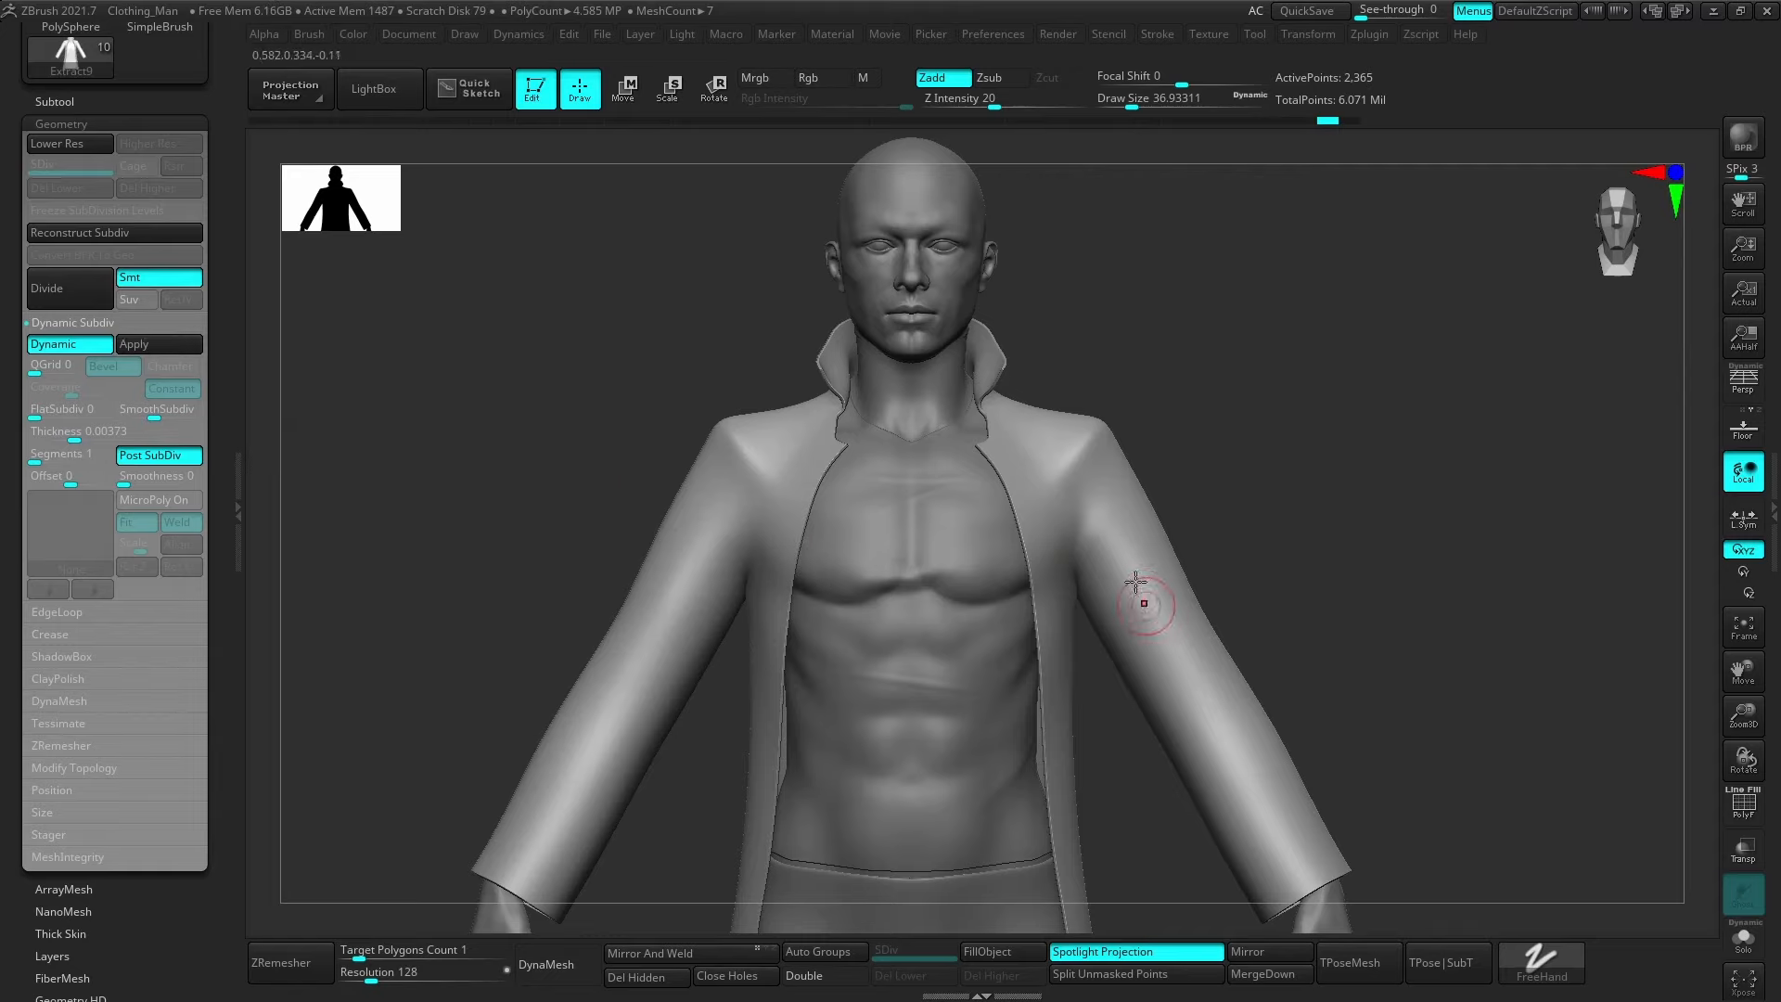
{"action": "right_click_drag", "start_coordinate": [1191, 577], "coordinate": [1204, 512], "text": "alt"}
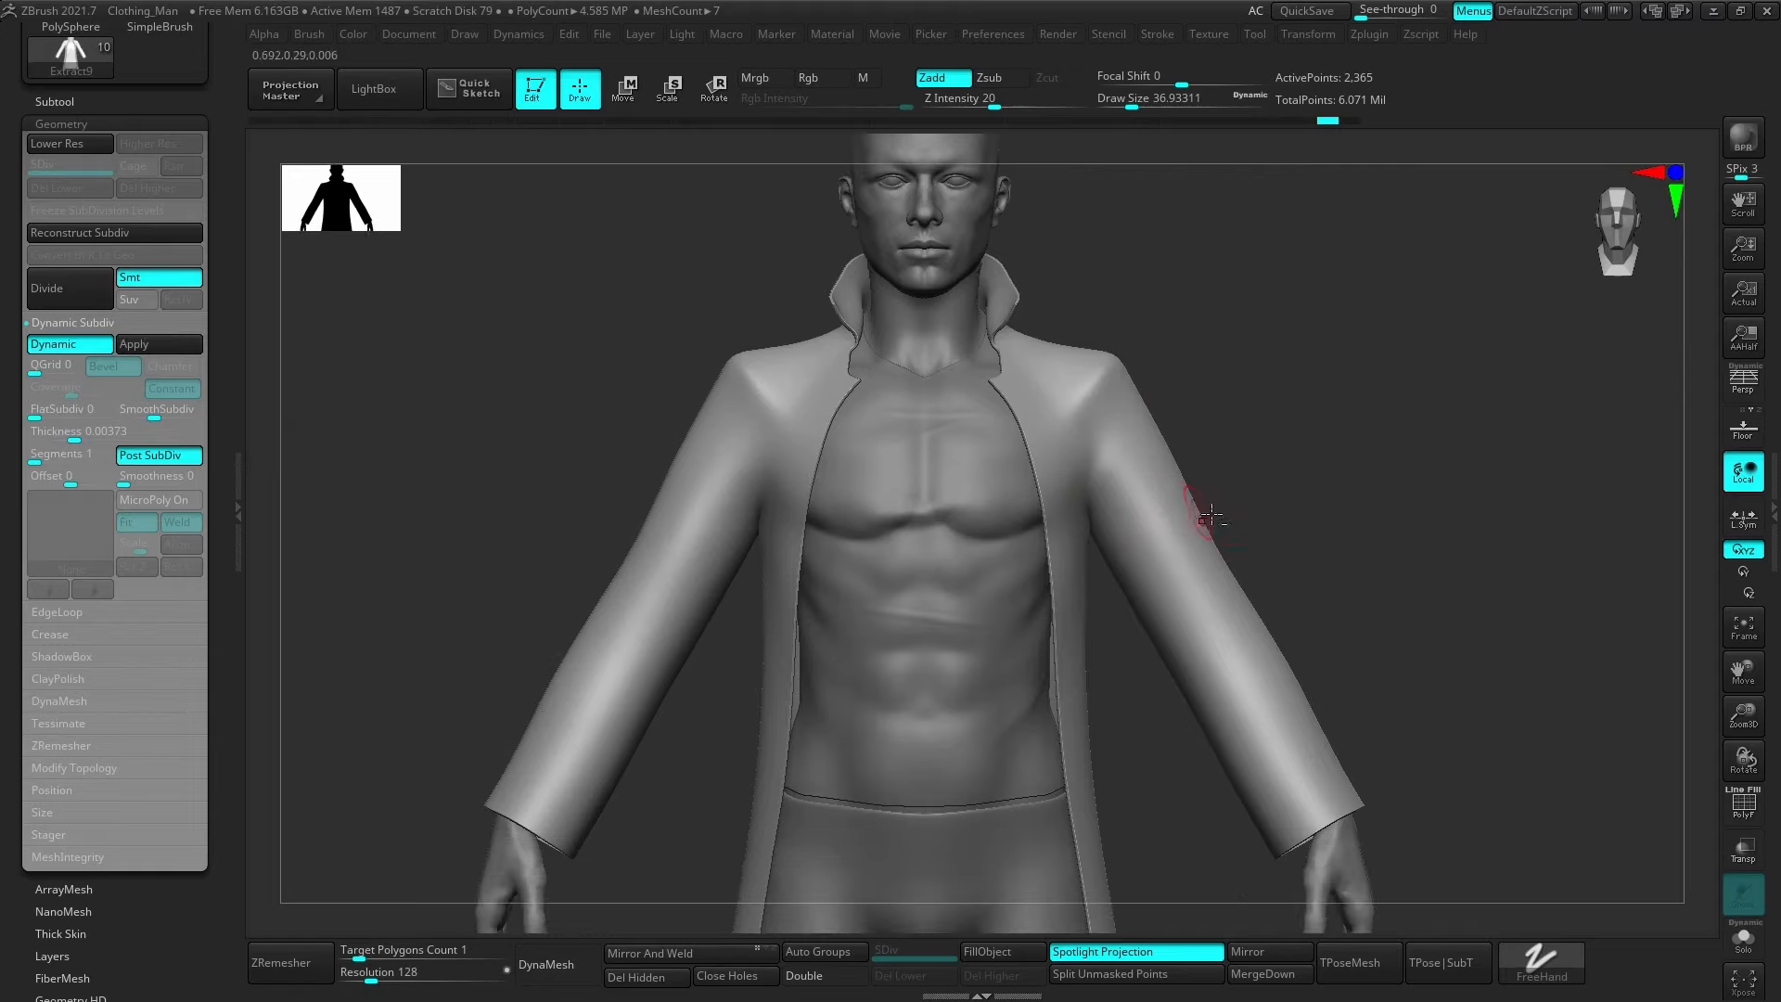
Switch to the Move brush and set its draw size to about 136.
{"action": "key", "text": "b"}
{"action": "key", "text": "m"}
{"action": "key", "text": "v"}
{"action": "key", "text": "s"}
{"action": "mouse_move", "coordinate": [1177, 463]}
{"action": "left_mouse_down"}
{"action": "mouse_move", "coordinate": [1204, 461]}
{"action": "mouse_move", "coordinate": [1187, 478]}
{"action": "left_mouse_up"}
{"action": "key", "text": "s"}
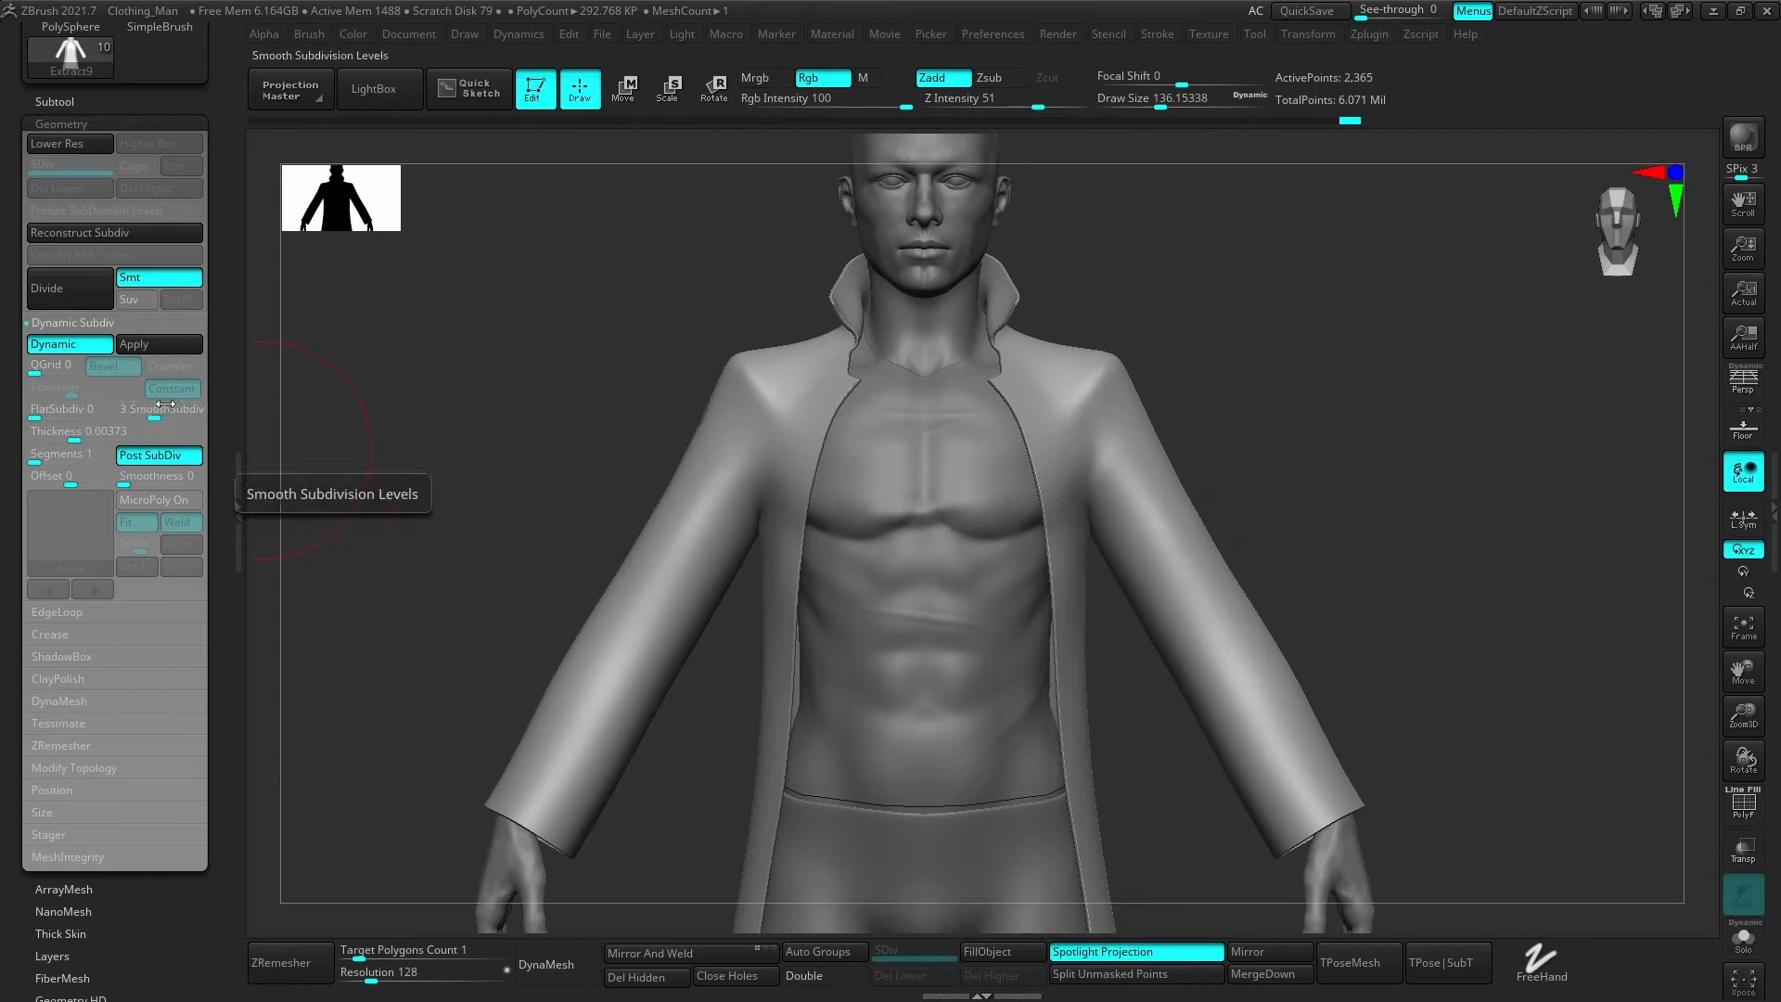
Try applying the coat's dynamic subdivision with SmoothSubdiv at 3.
{"action": "left_click_drag", "start_coordinate": [143, 413], "coordinate": [122, 412]}
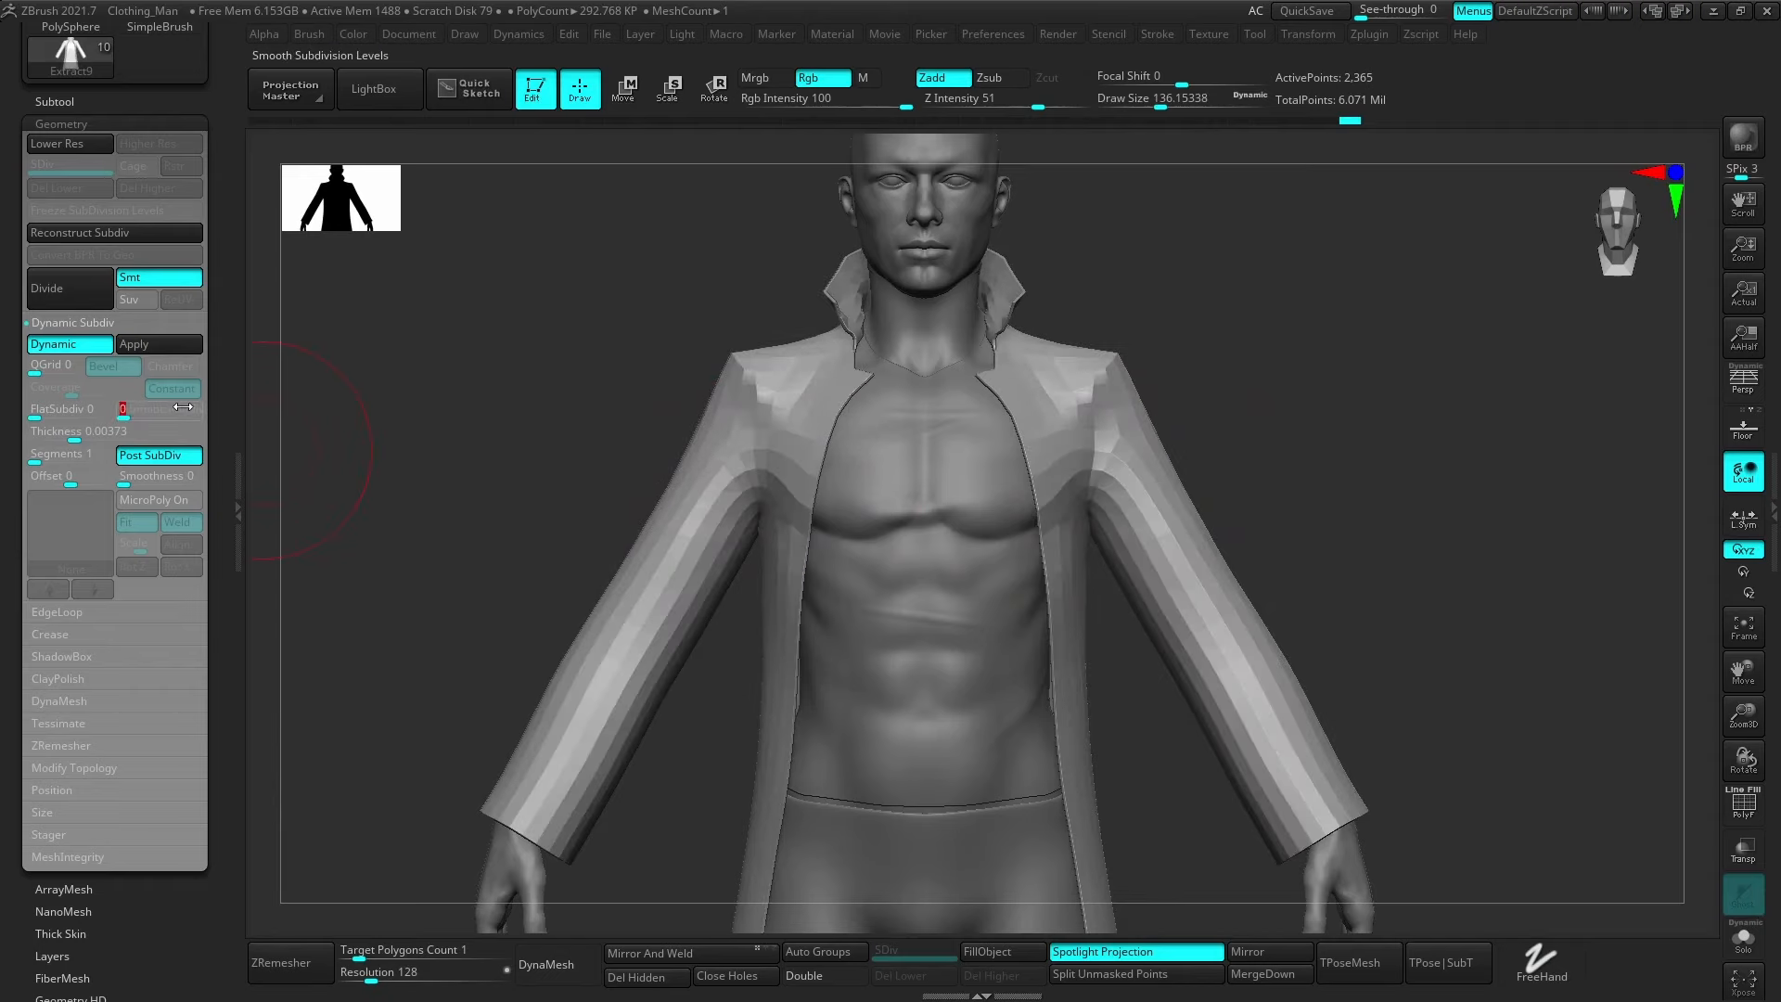
{"action": "left_click_drag", "start_coordinate": [145, 412], "coordinate": [156, 412]}
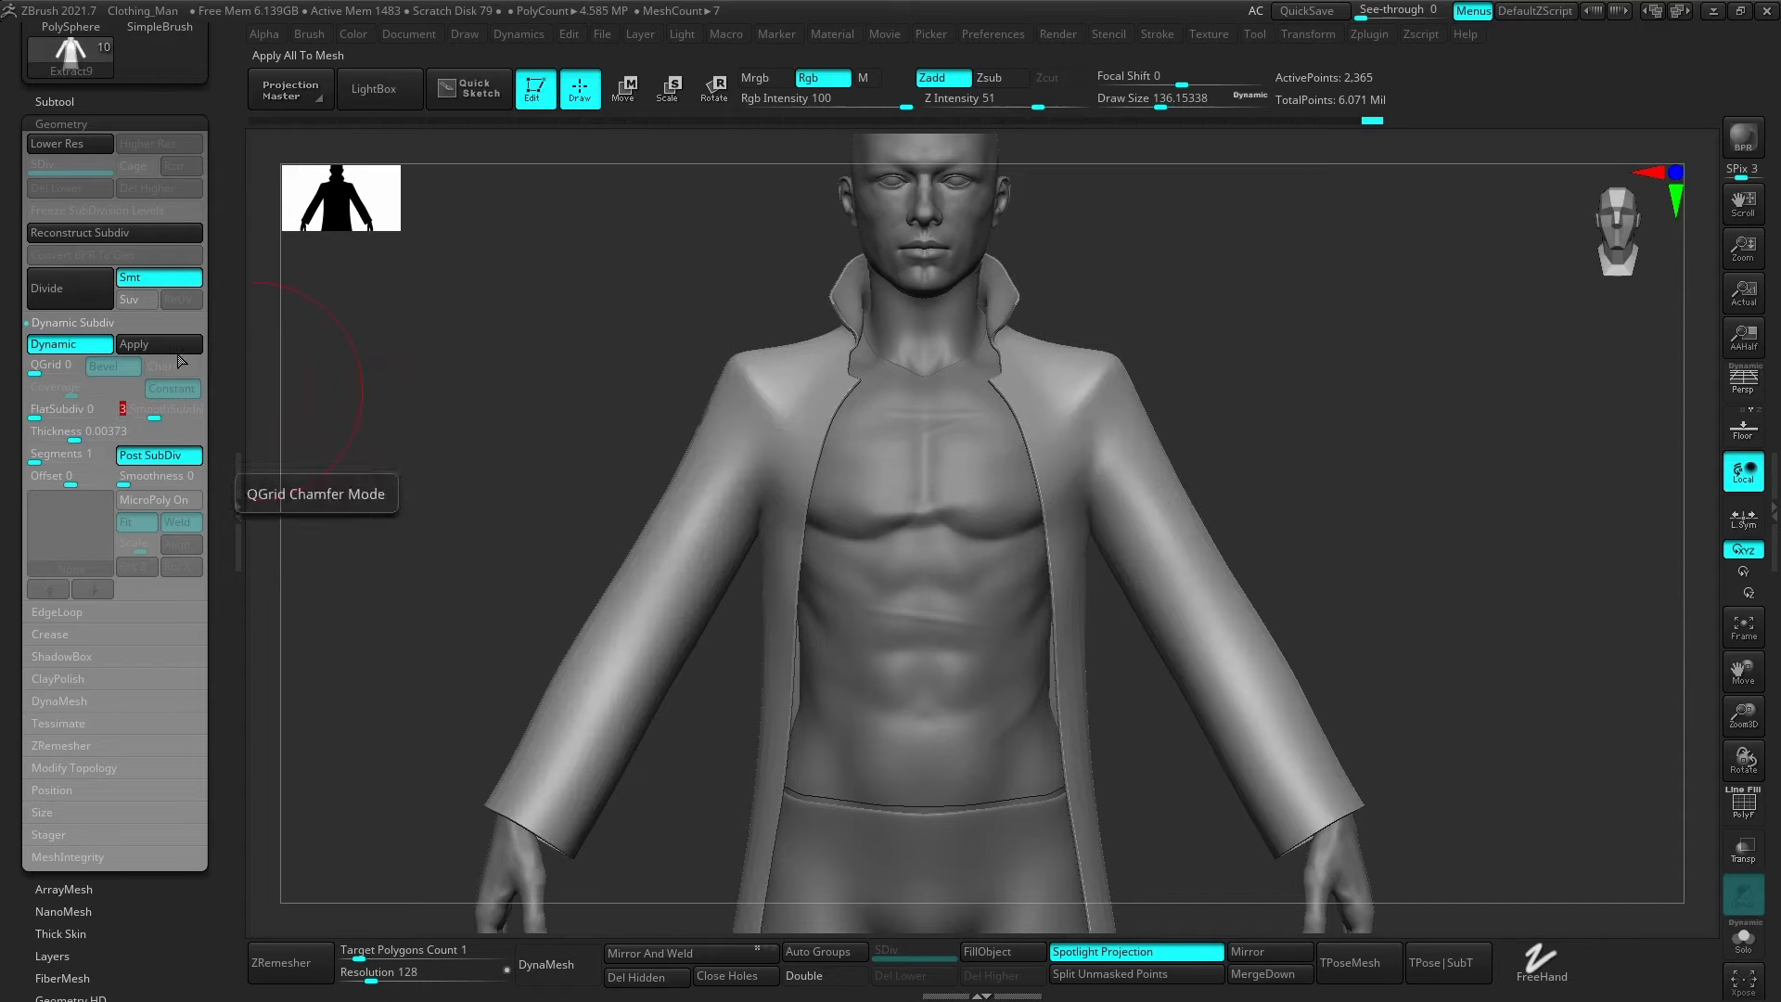
{"action": "left_click", "coordinate": [165, 346]}
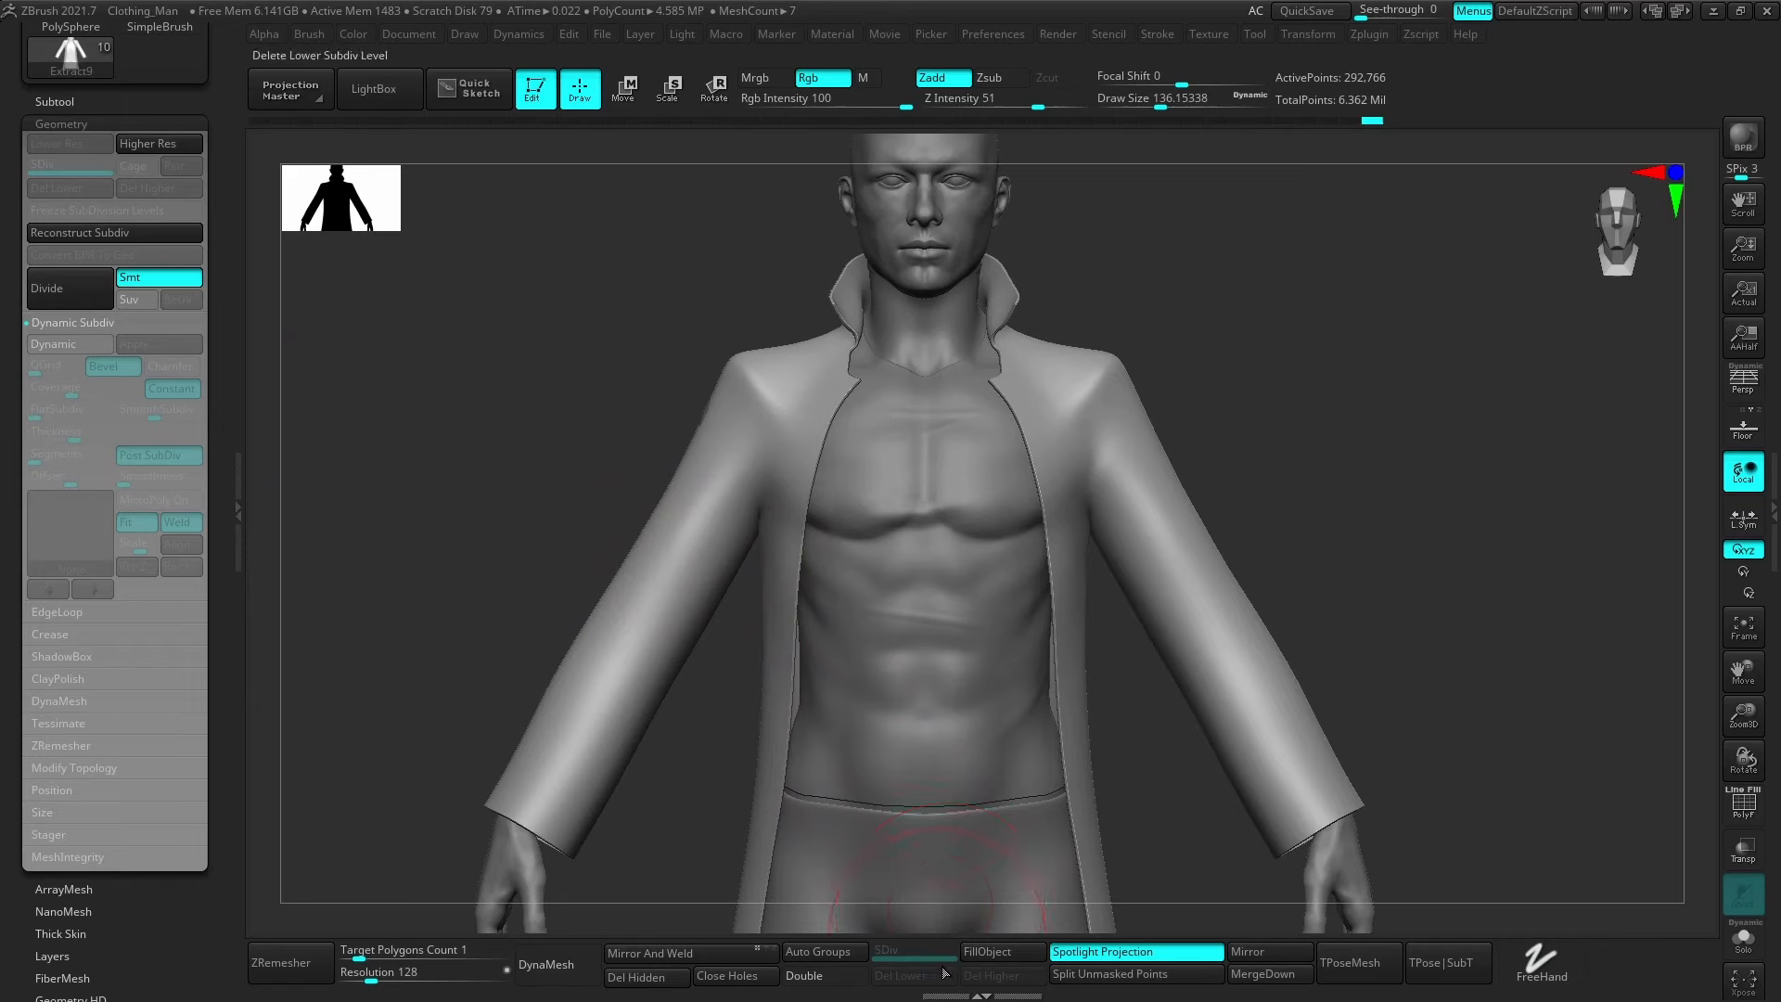
{"action": "key", "text": "ctrl+z"}
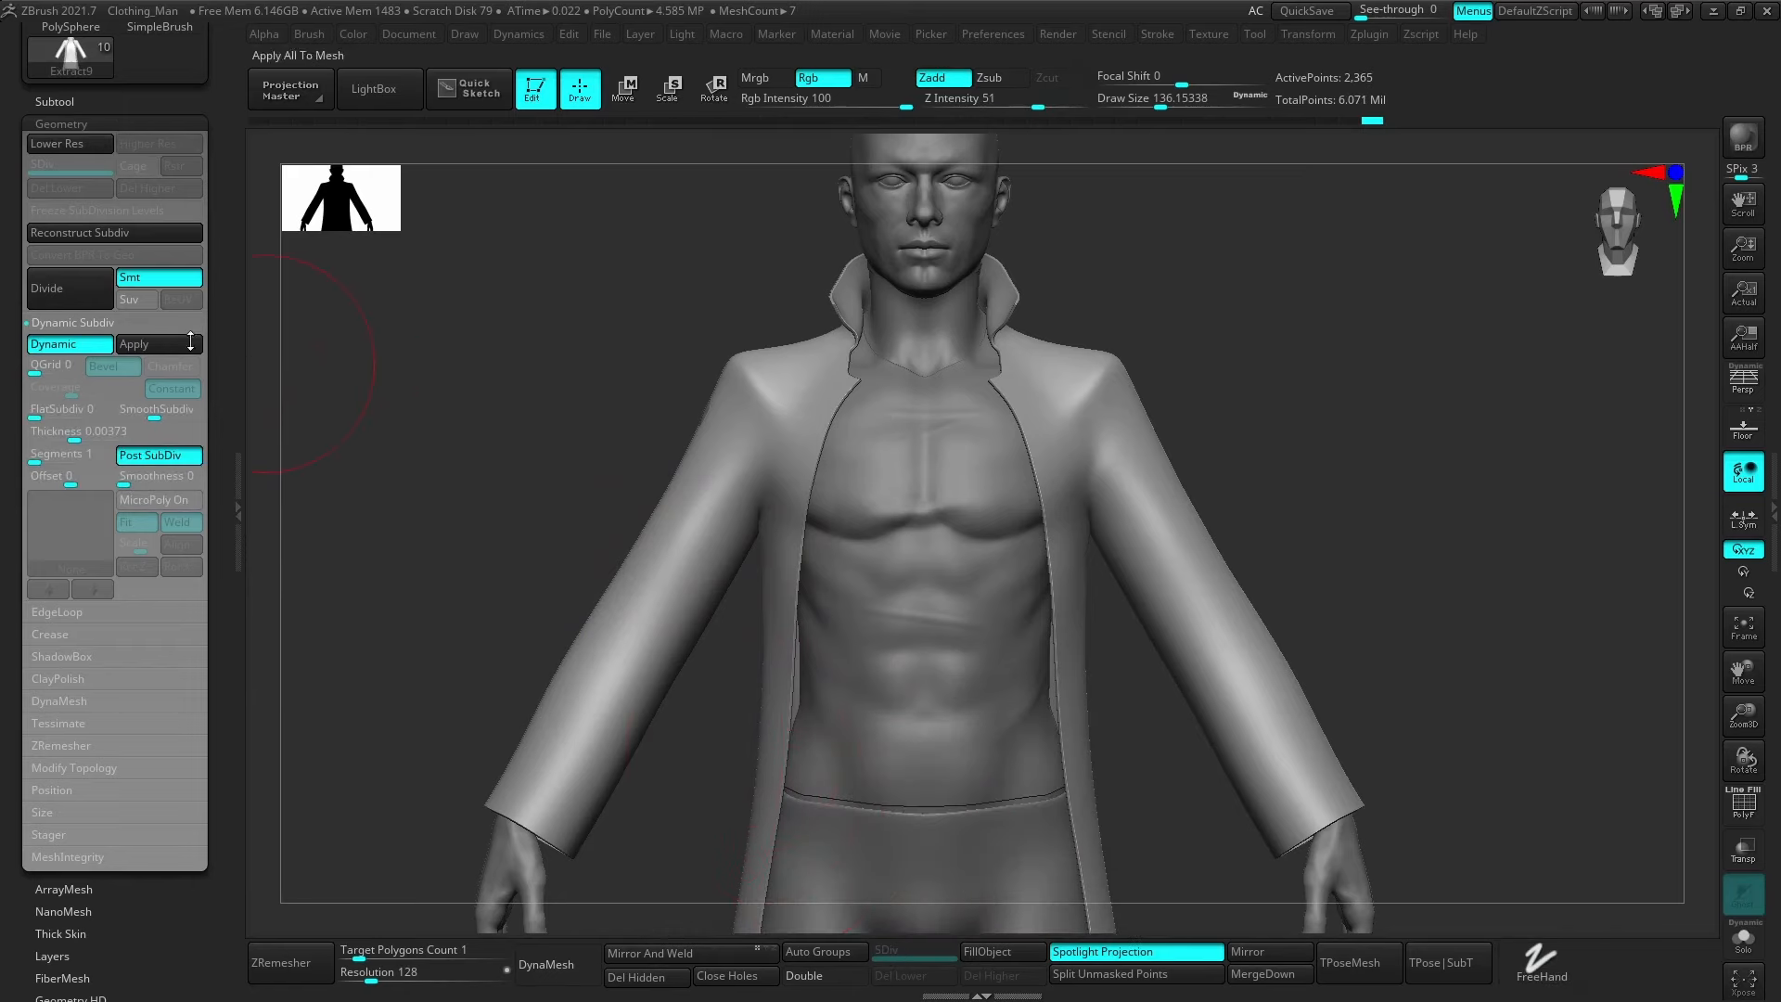
Apply the coat's dynamic thickness with SmoothSubdiv at 0 and subdivide the mesh up to level 4.
{"action": "left_click_drag", "start_coordinate": [139, 409], "coordinate": [116, 409]}
{"action": "left_click", "coordinate": [190, 346]}
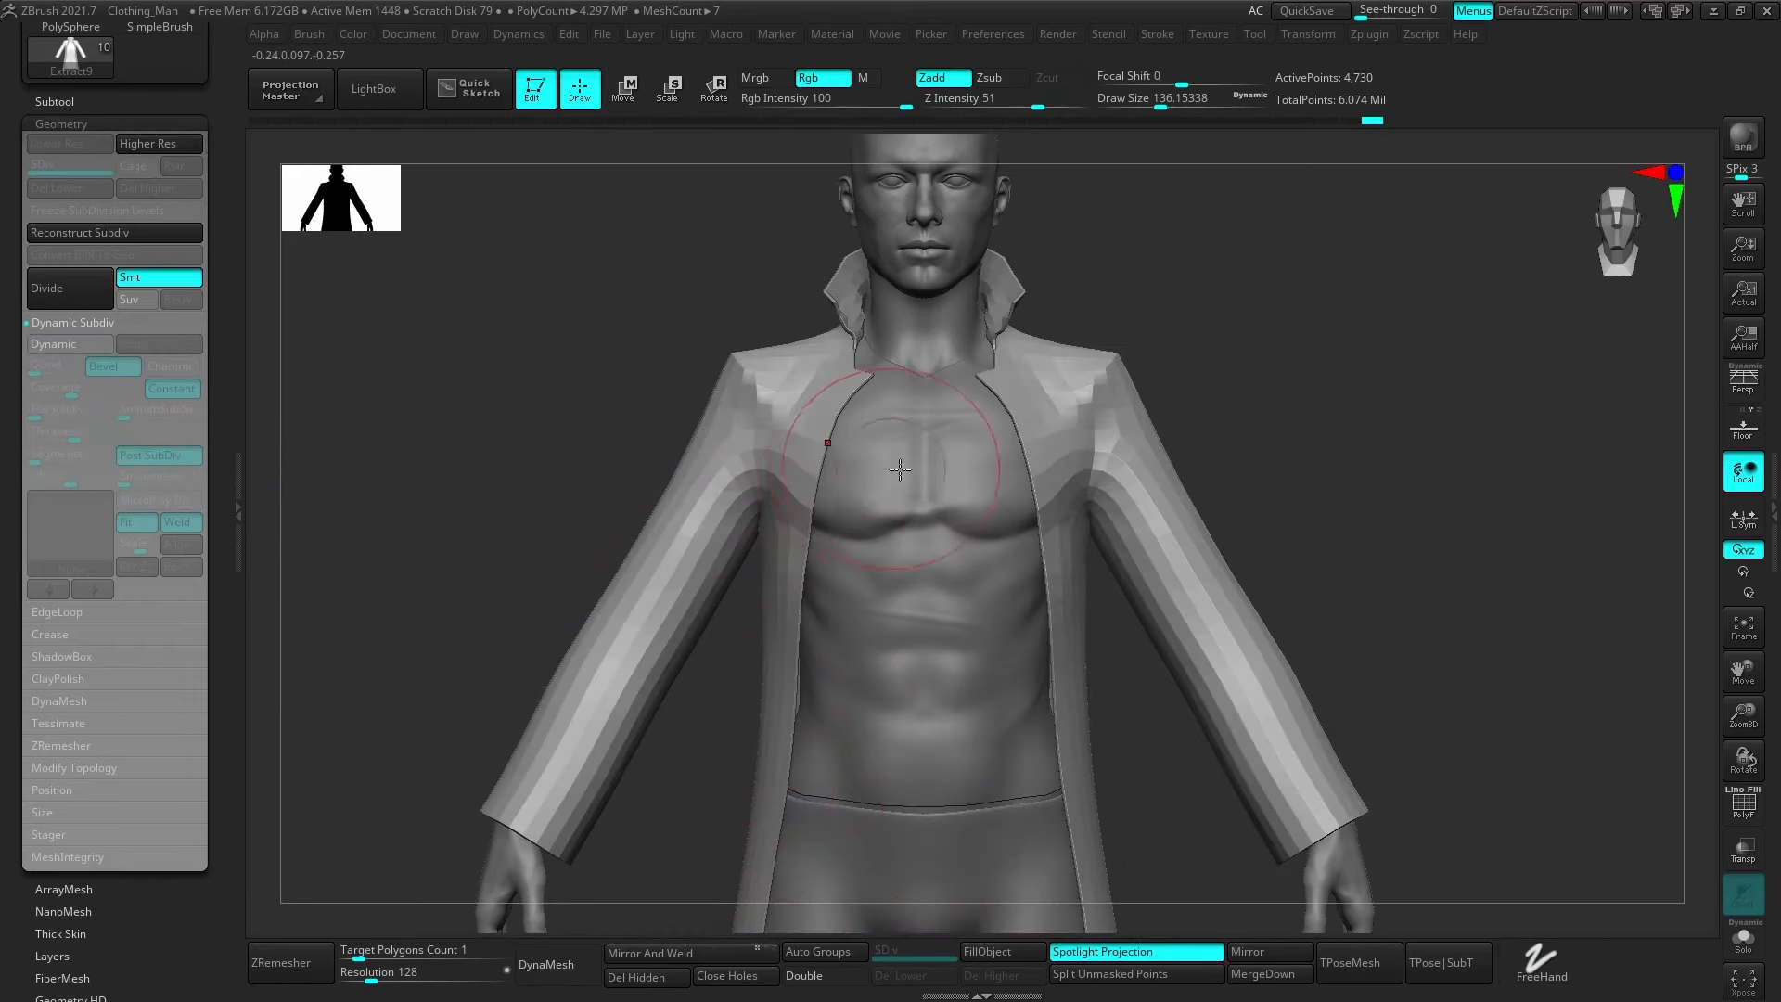
{"action": "key", "text": "d"}
{"action": "key", "text": "d"}
{"action": "key", "text": "d"}
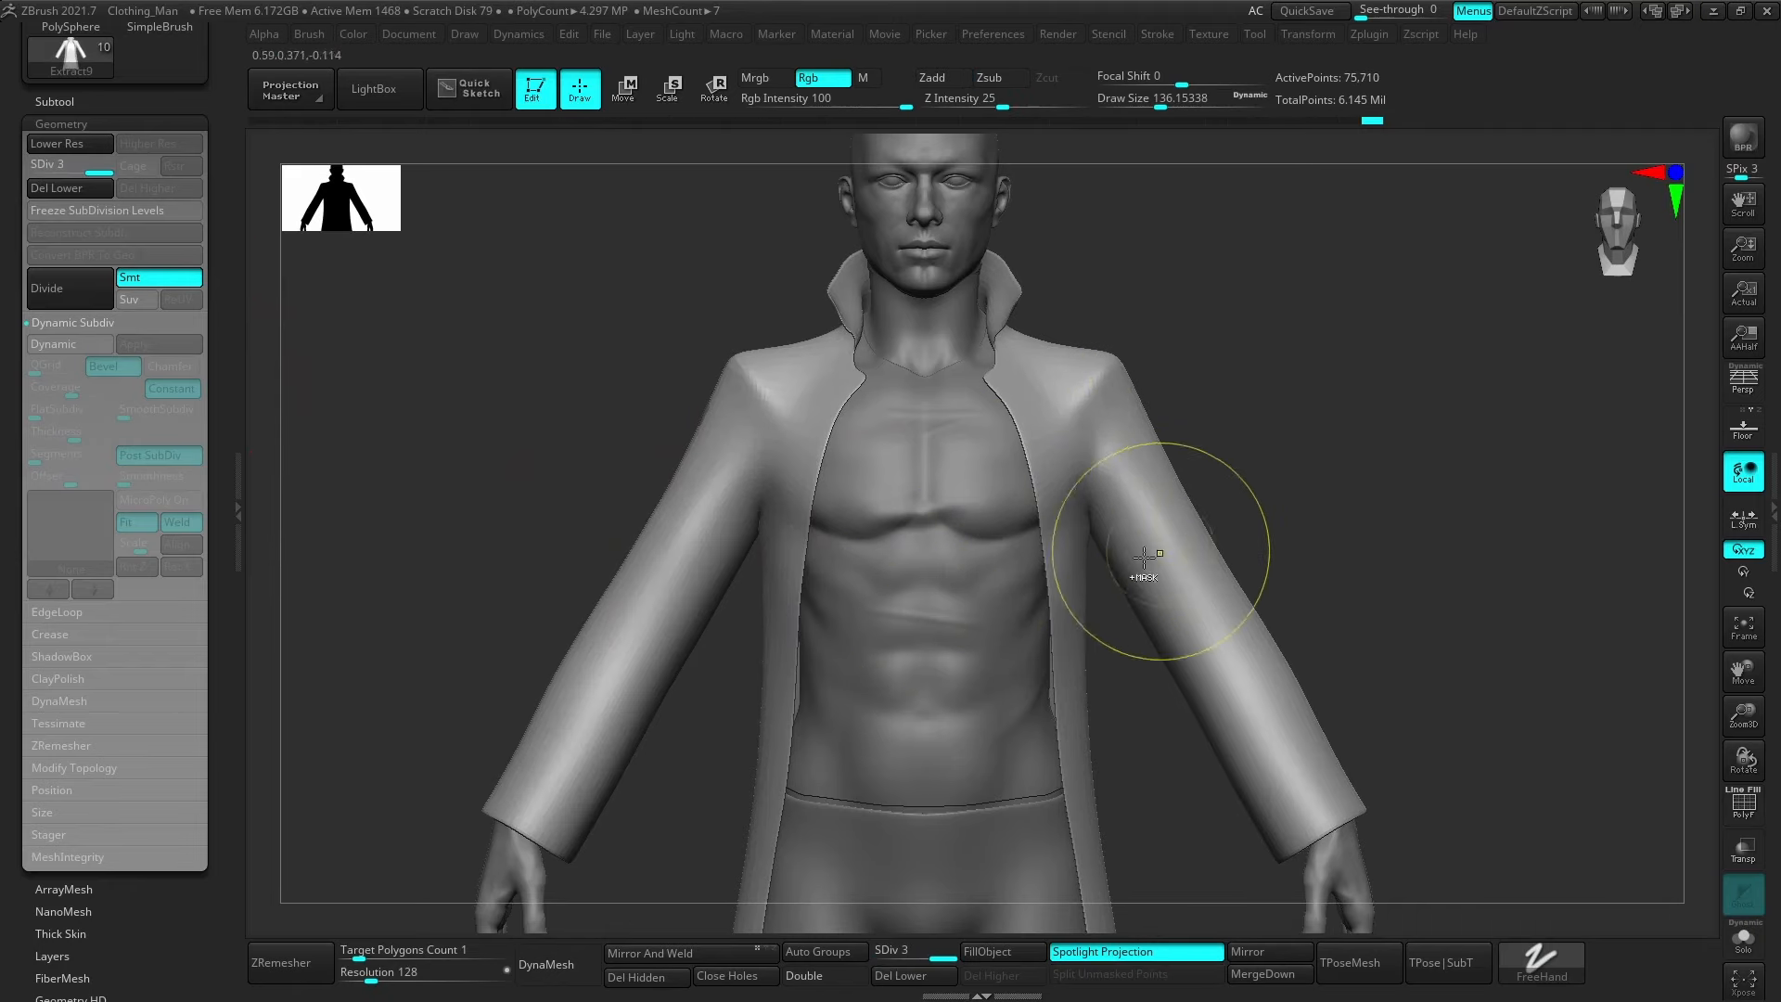
{"action": "right_click_drag", "start_coordinate": [1125, 492], "coordinate": [1183, 512]}
Select the SK_Cloth brush and sculpt lengthwise folds on the upper half of one sleeve.
{"action": "key", "text": "b"}
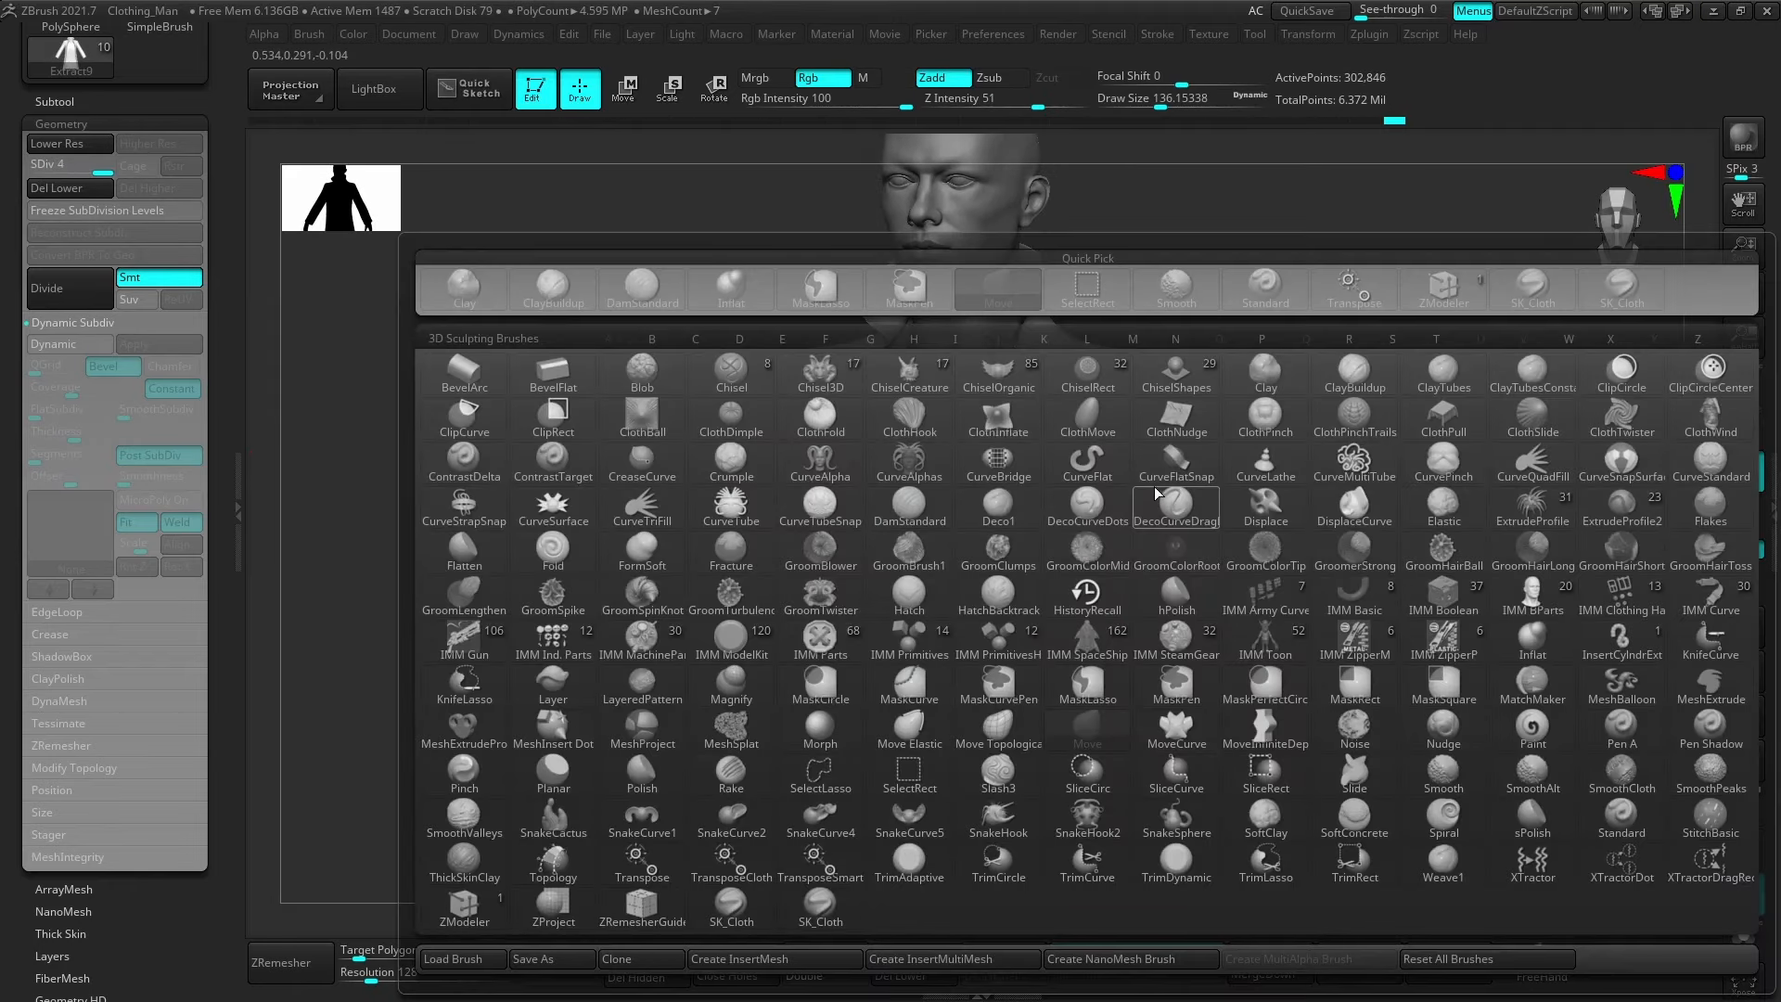
{"action": "left_click", "coordinate": [1000, 833]}
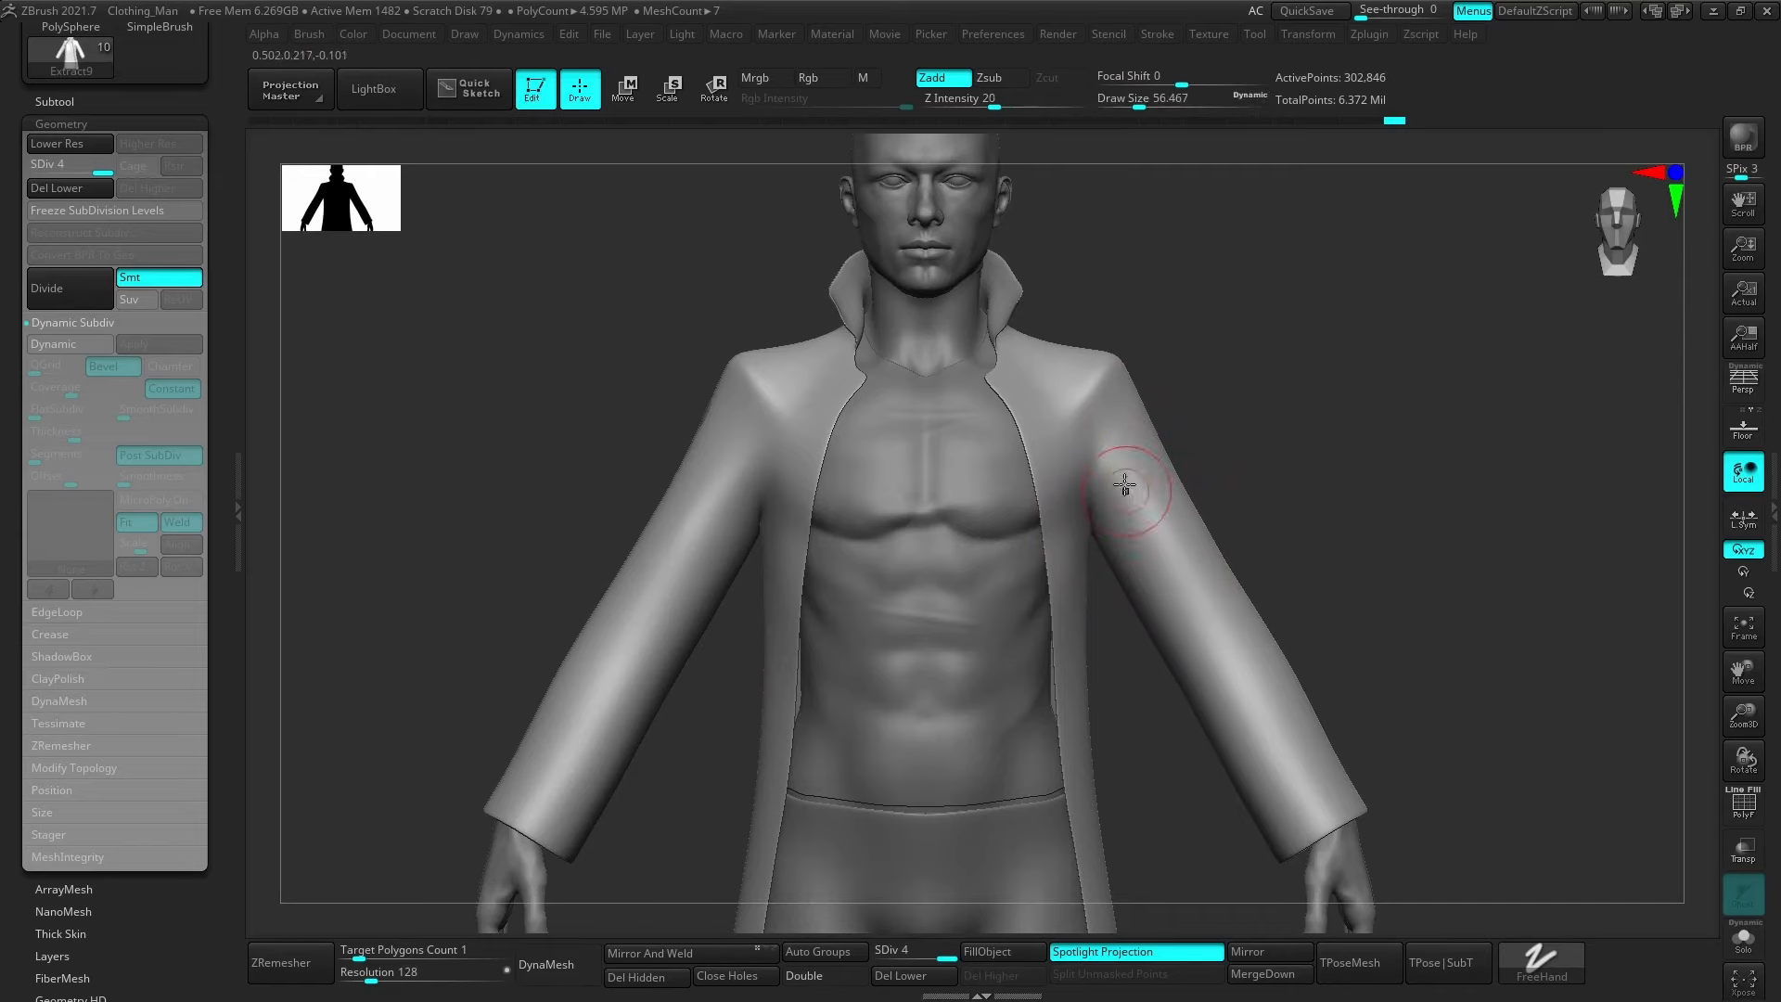
{"action": "left_click_drag", "start_coordinate": [1140, 547], "coordinate": [1150, 575]}
{"action": "left_click_drag", "start_coordinate": [1113, 430], "coordinate": [1127, 603]}
{"action": "right_click_drag", "start_coordinate": [1150, 550], "coordinate": [1181, 605]}
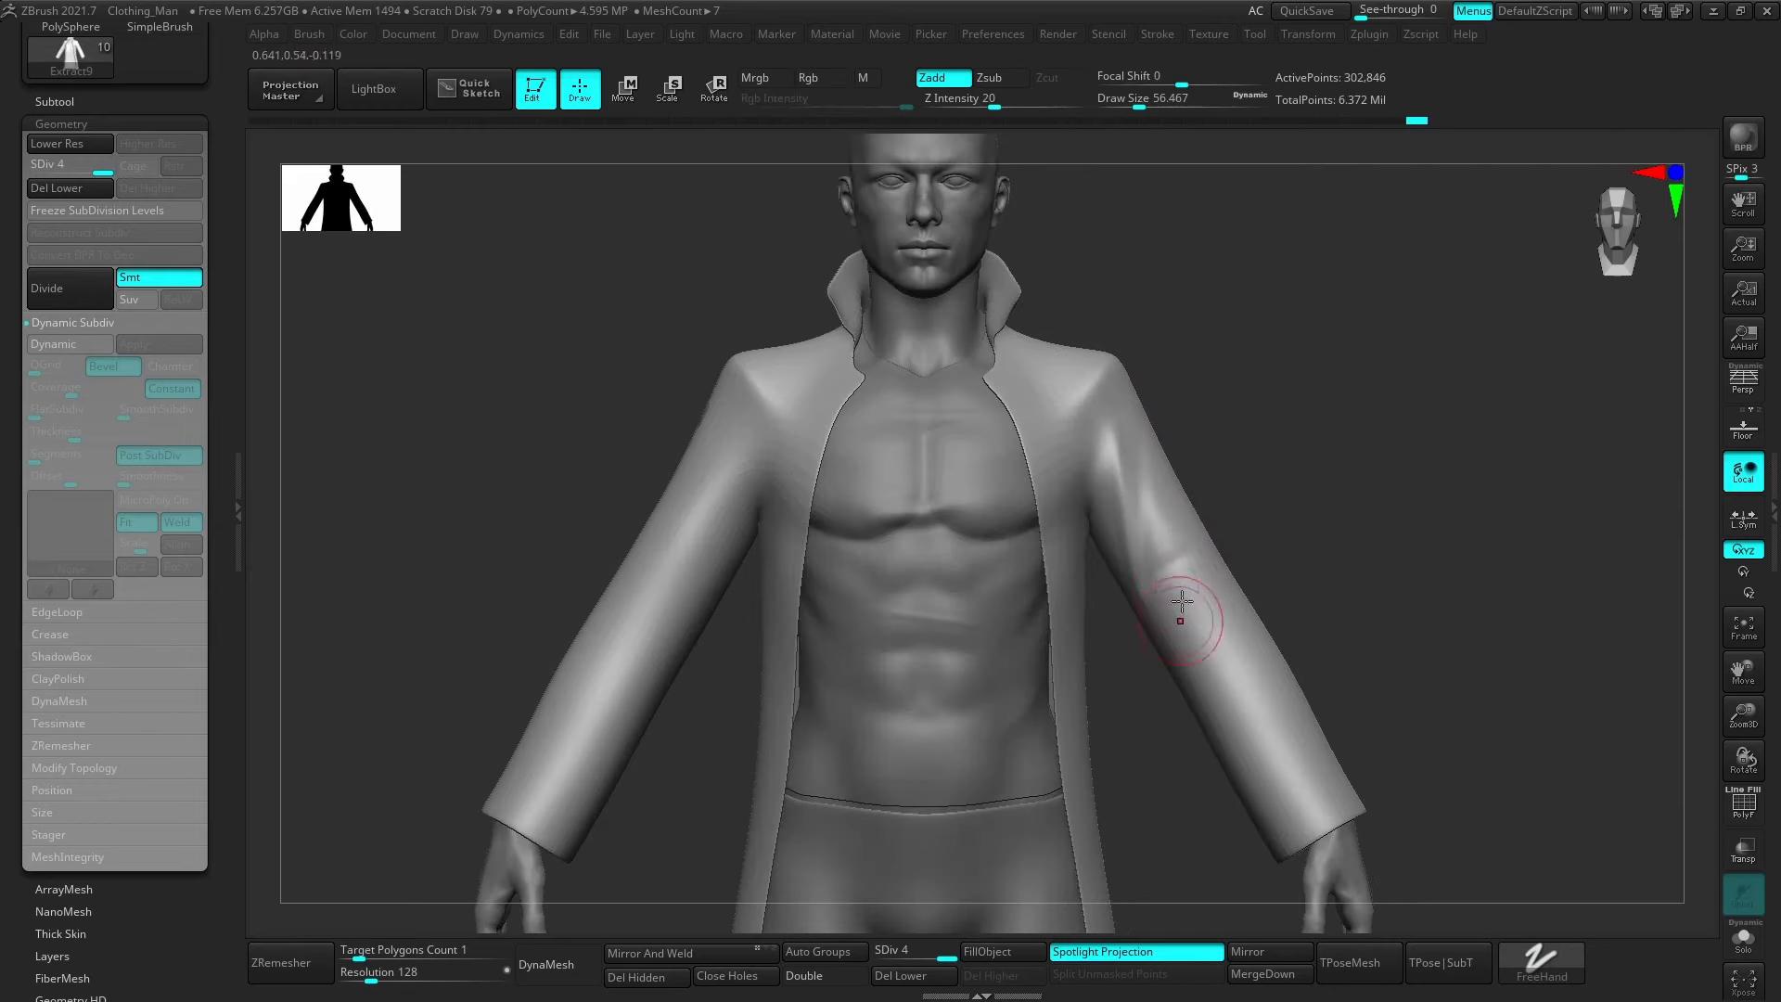
{"action": "left_click_drag", "start_coordinate": [1168, 500], "coordinate": [1215, 640]}
{"action": "mouse_move", "coordinate": [1215, 612]}
{"action": "right_mouse_down"}
{"action": "mouse_move", "coordinate": [1188, 581]}
{"action": "mouse_move", "coordinate": [1127, 568]}
{"action": "right_mouse_up"}
{"action": "left_click_drag", "start_coordinate": [1173, 469], "coordinate": [1187, 594]}
{"action": "right_click_drag", "start_coordinate": [1174, 589], "coordinate": [1247, 575]}
Enlarge the brush to about 80 and extend the cloth folds along the sleeve to the cuff, smoothing them.
{"action": "right_click_drag", "start_coordinate": [1195, 650], "coordinate": [1245, 616], "text": "alt"}
{"action": "key", "text": "s"}
{"action": "left_click_drag", "start_coordinate": [1200, 555], "coordinate": [1208, 555]}
{"action": "left_click_drag", "start_coordinate": [1205, 457], "coordinate": [1236, 556]}
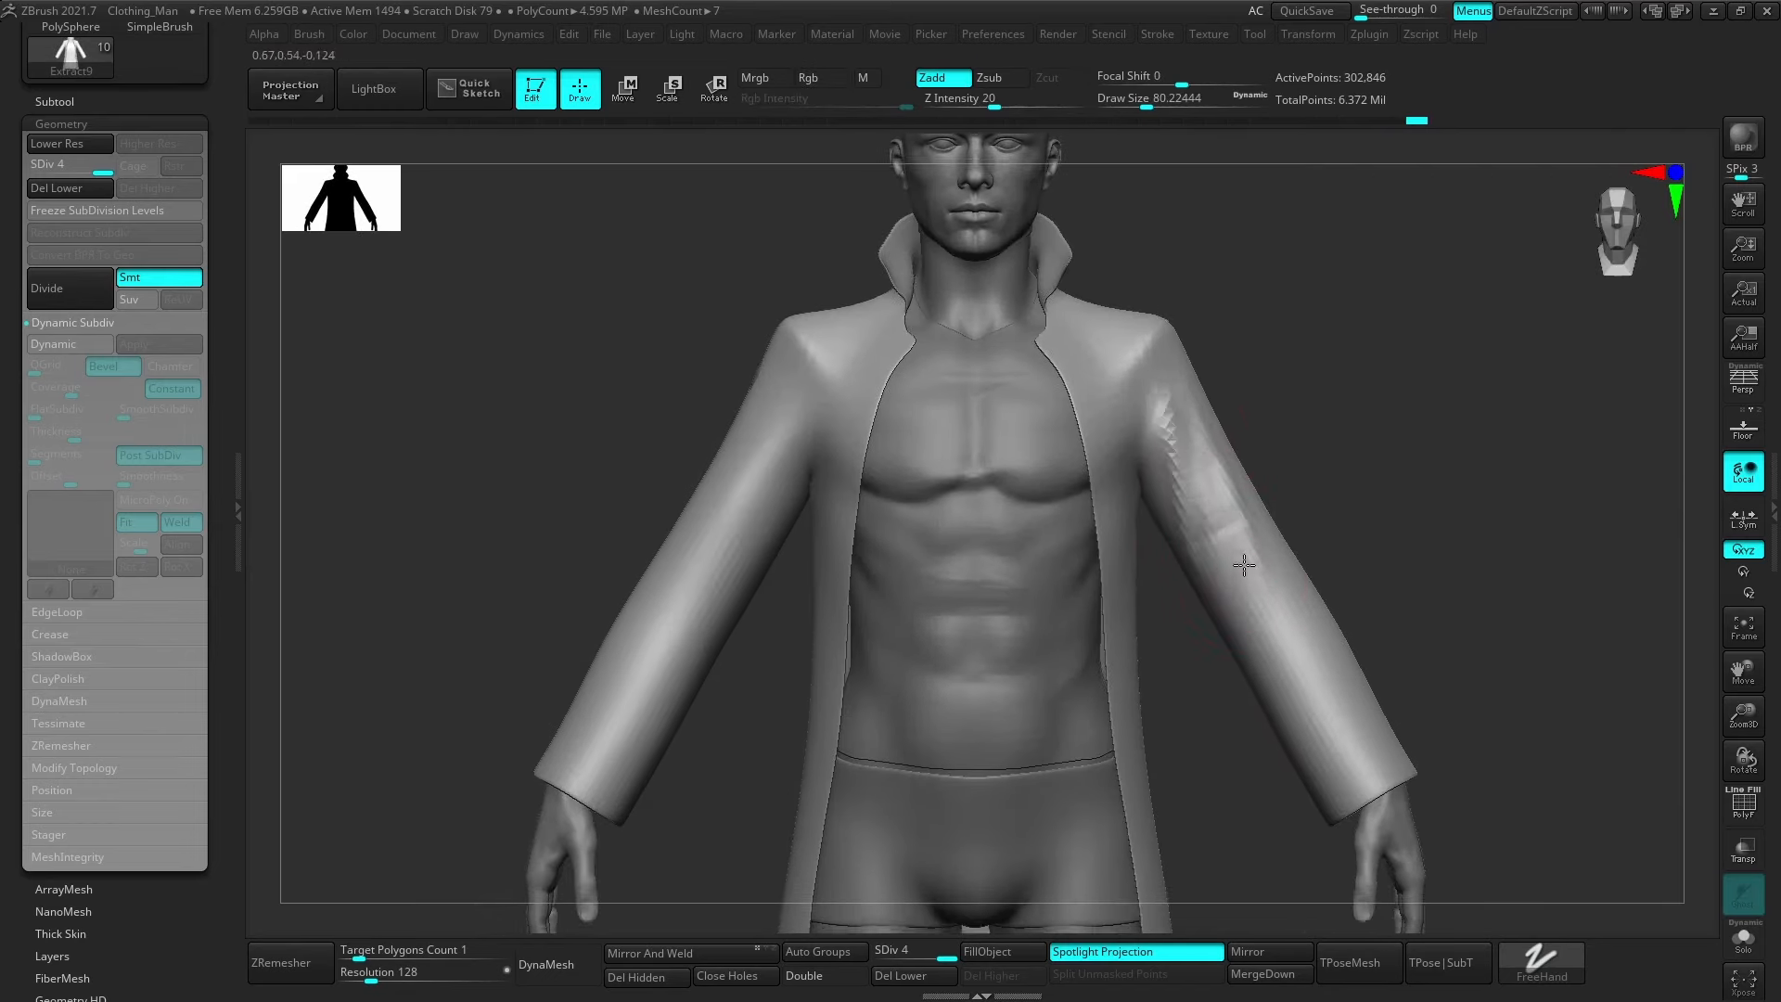
{"action": "right_click_drag", "start_coordinate": [1236, 557], "coordinate": [1229, 536]}
{"action": "left_click_drag", "start_coordinate": [1324, 502], "coordinate": [1331, 710]}
{"action": "right_click_drag", "start_coordinate": [1345, 608], "coordinate": [1272, 602]}
{"action": "mouse_move", "coordinate": [1395, 620]}
{"action": "left_mouse_down", "text": "shift"}
{"action": "mouse_move", "coordinate": [1336, 527]}
{"action": "mouse_move", "coordinate": [1330, 619]}
{"action": "left_mouse_up", "text": "shift"}
{"action": "right_click_drag", "start_coordinate": [1330, 620], "coordinate": [1391, 620], "text": "shift"}
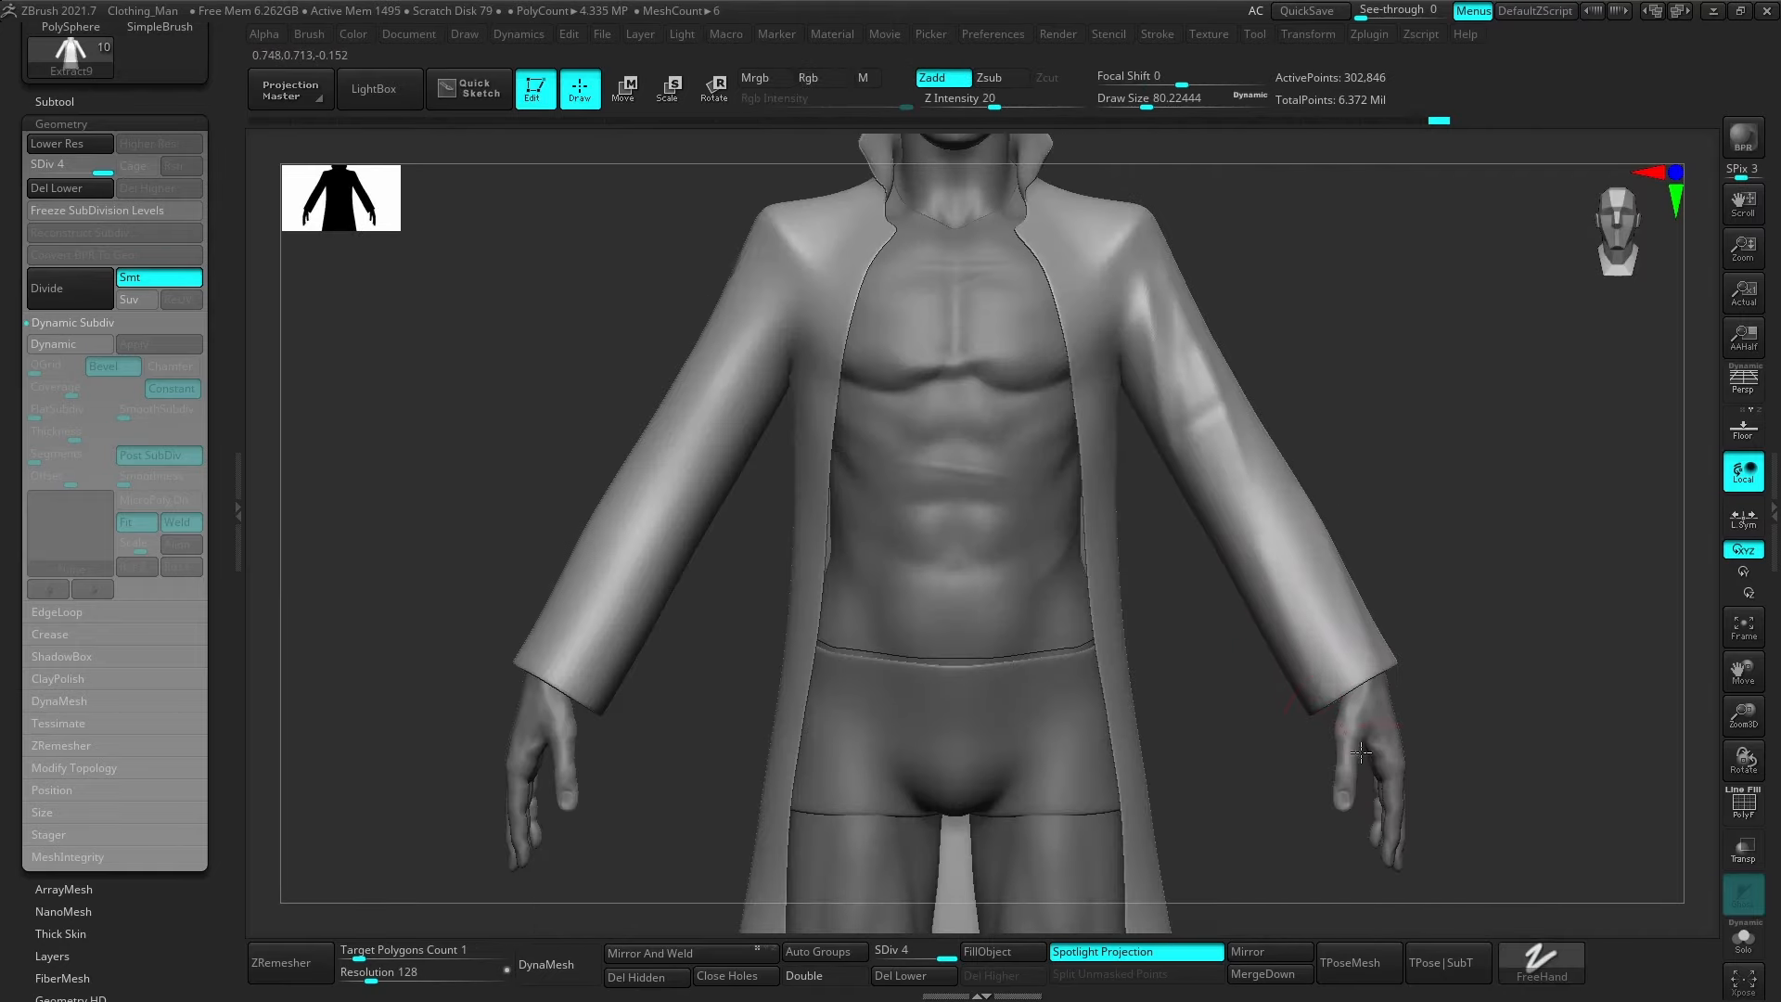
{"action": "right_click_drag", "start_coordinate": [1229, 603], "coordinate": [1265, 604]}
{"action": "mouse_move", "coordinate": [1334, 704]}
{"action": "right_mouse_down", "text": "shift"}
{"action": "mouse_move", "coordinate": [1320, 548]}
{"action": "mouse_move", "coordinate": [1350, 577]}
{"action": "mouse_move", "coordinate": [1409, 452]}
{"action": "right_mouse_up", "text": "shift"}
{"action": "mouse_move", "coordinate": [1410, 453]}
{"action": "right_mouse_down"}
{"action": "mouse_move", "coordinate": [1284, 449]}
{"action": "mouse_move", "coordinate": [1233, 537]}
{"action": "mouse_move", "coordinate": [1189, 556]}
{"action": "right_mouse_up"}
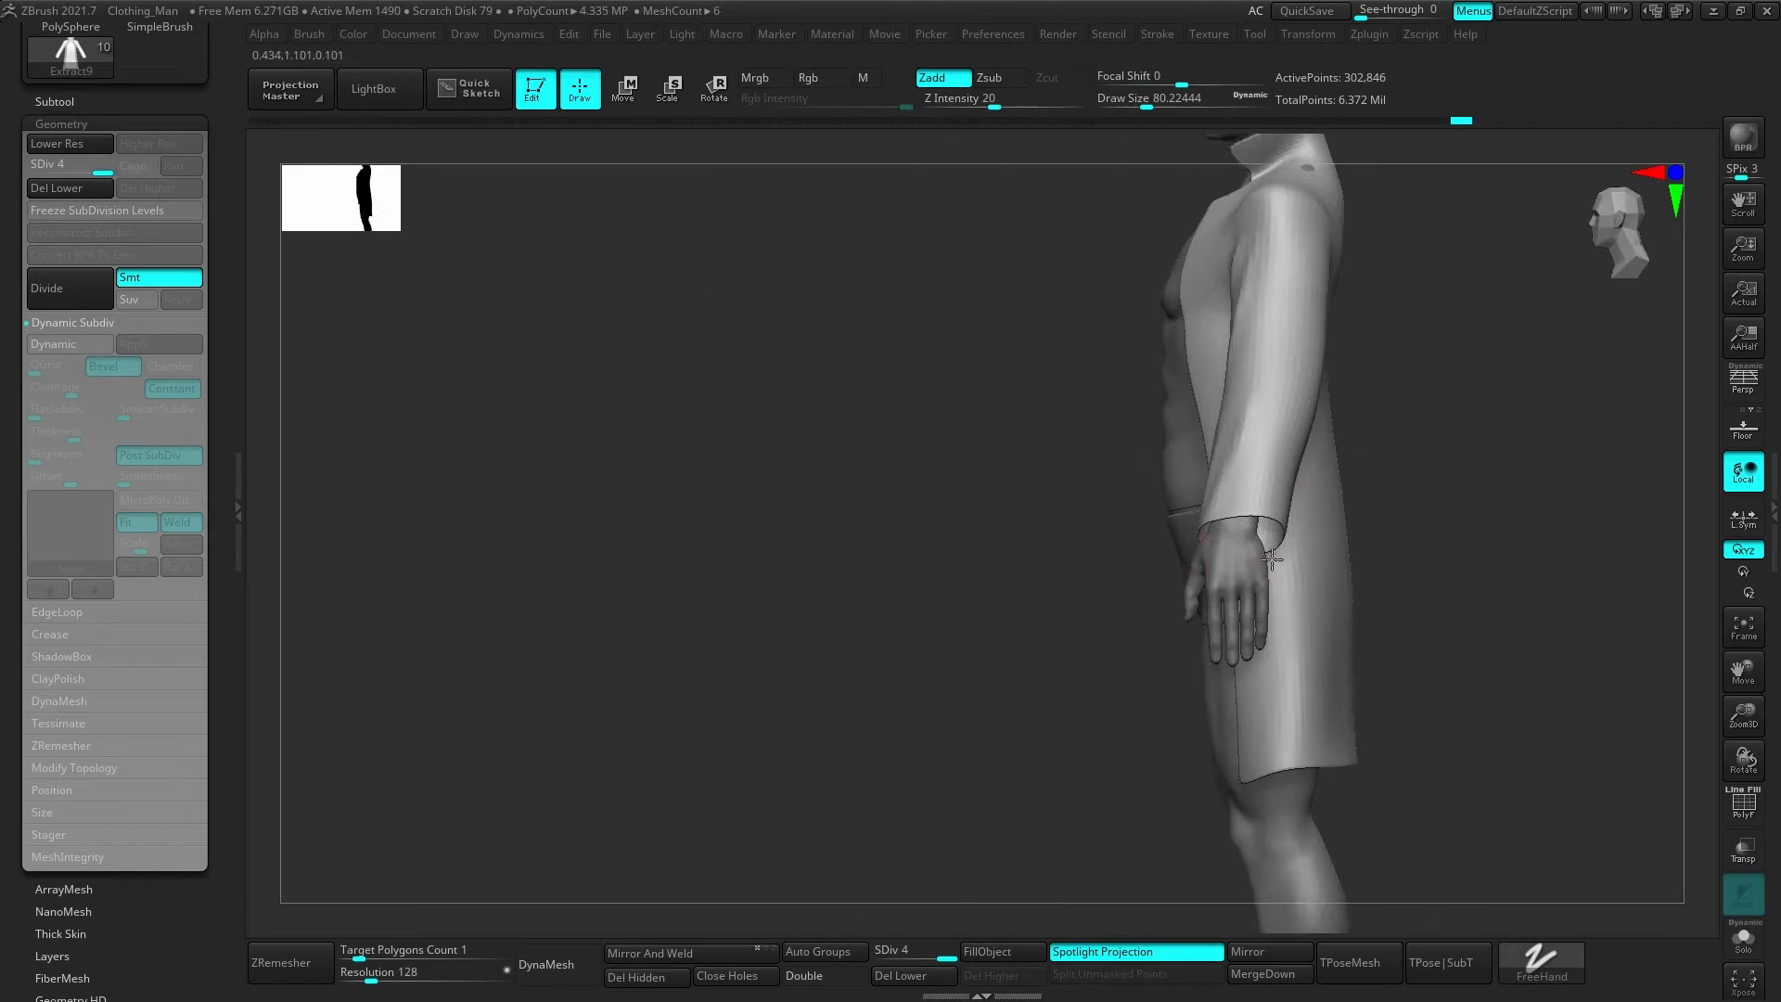
Enlarge the brush to about 158 and sculpt a diagonal fold from the armpit across the coat's back.
{"action": "right_click_drag", "start_coordinate": [1345, 575], "coordinate": [1229, 600], "text": "shift"}
{"action": "right_click_drag", "start_coordinate": [1290, 543], "coordinate": [1224, 588], "text": "alt"}
{"action": "key", "text": "bracketright"}
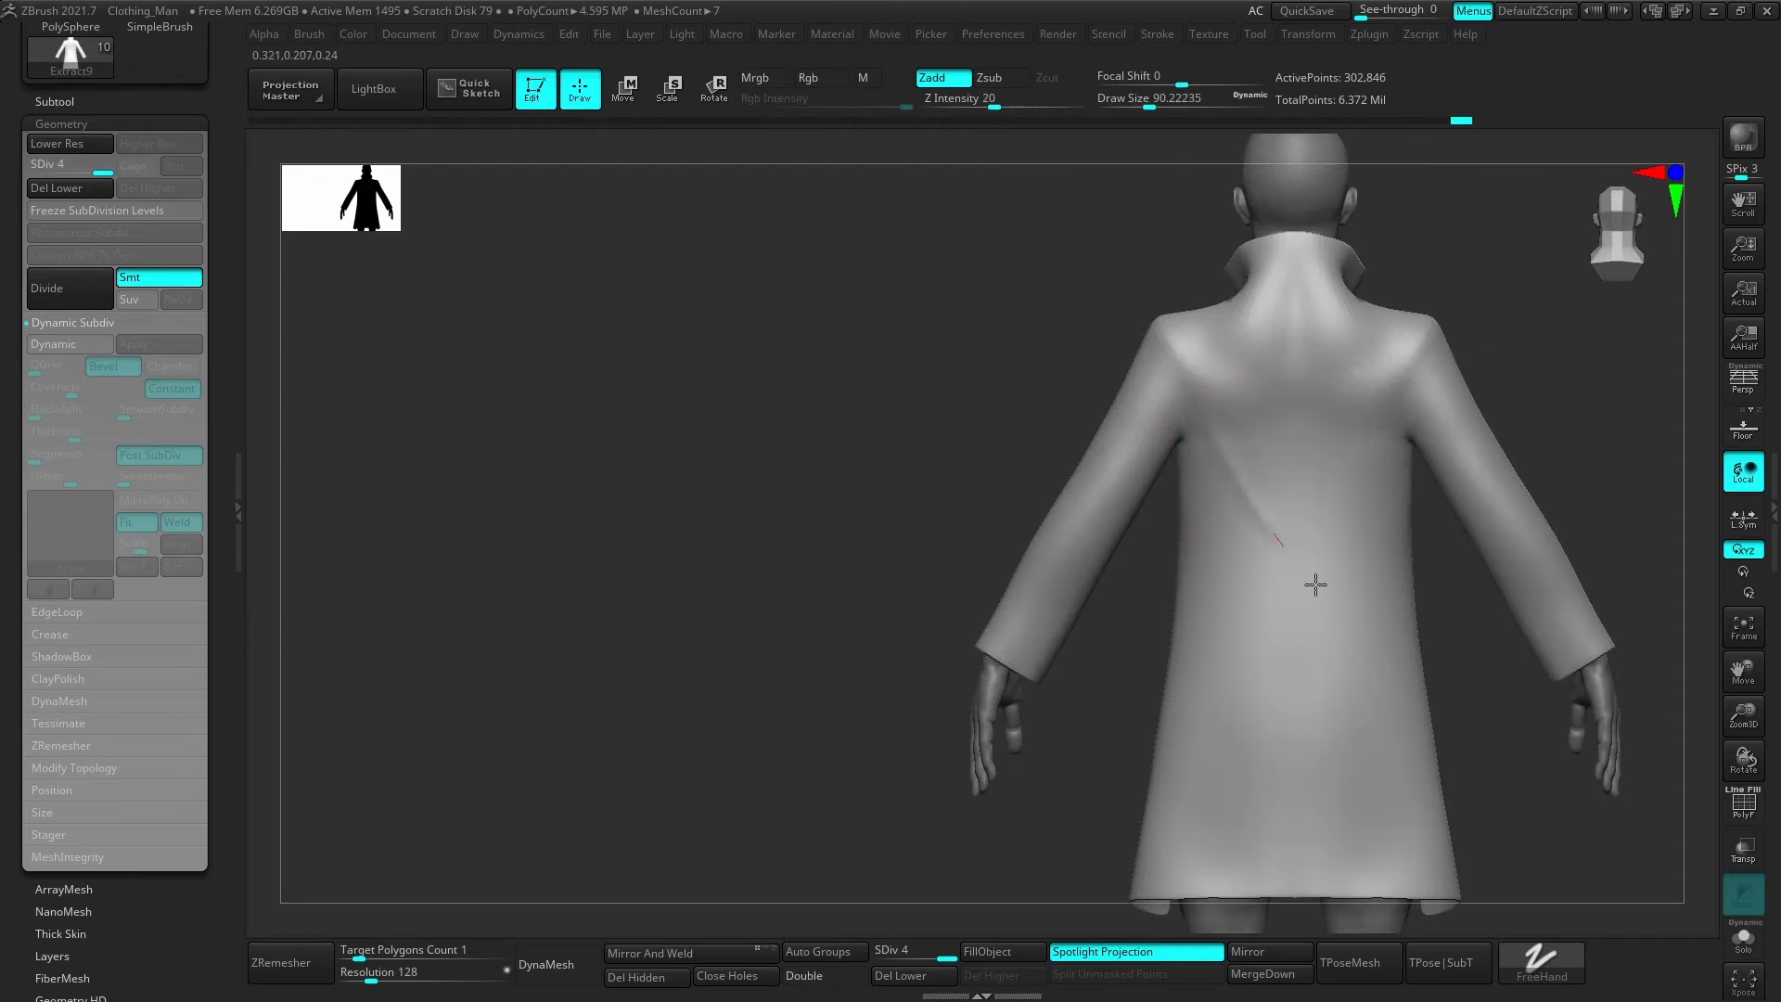
{"action": "key", "text": "bracketright"}
{"action": "key", "text": "bracketright"}
{"action": "key", "text": "bracketright"}
{"action": "key", "text": "bracketright"}
{"action": "key", "text": "bracketright"}
{"action": "left_click_drag", "start_coordinate": [1229, 418], "coordinate": [1336, 548]}
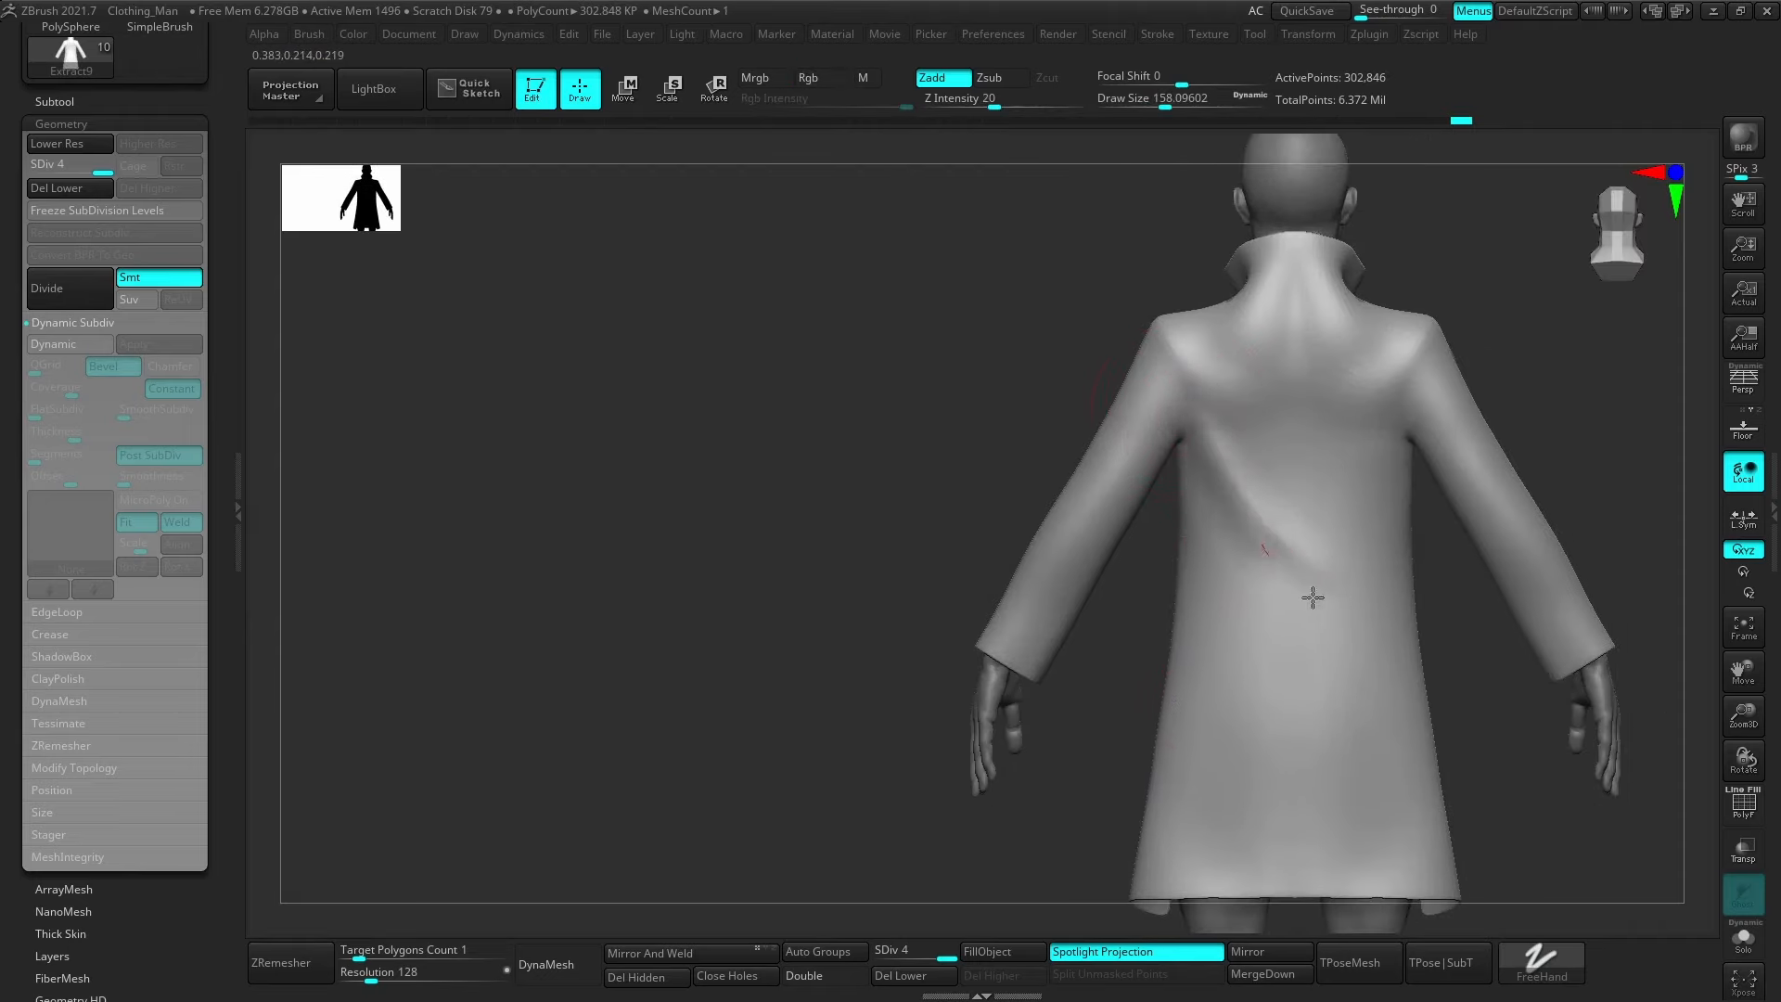
{"action": "mouse_move", "coordinate": [1189, 414]}
{"action": "left_mouse_down"}
{"action": "mouse_move", "coordinate": [1283, 520]}
{"action": "mouse_move", "coordinate": [1332, 620]}
{"action": "left_mouse_up"}
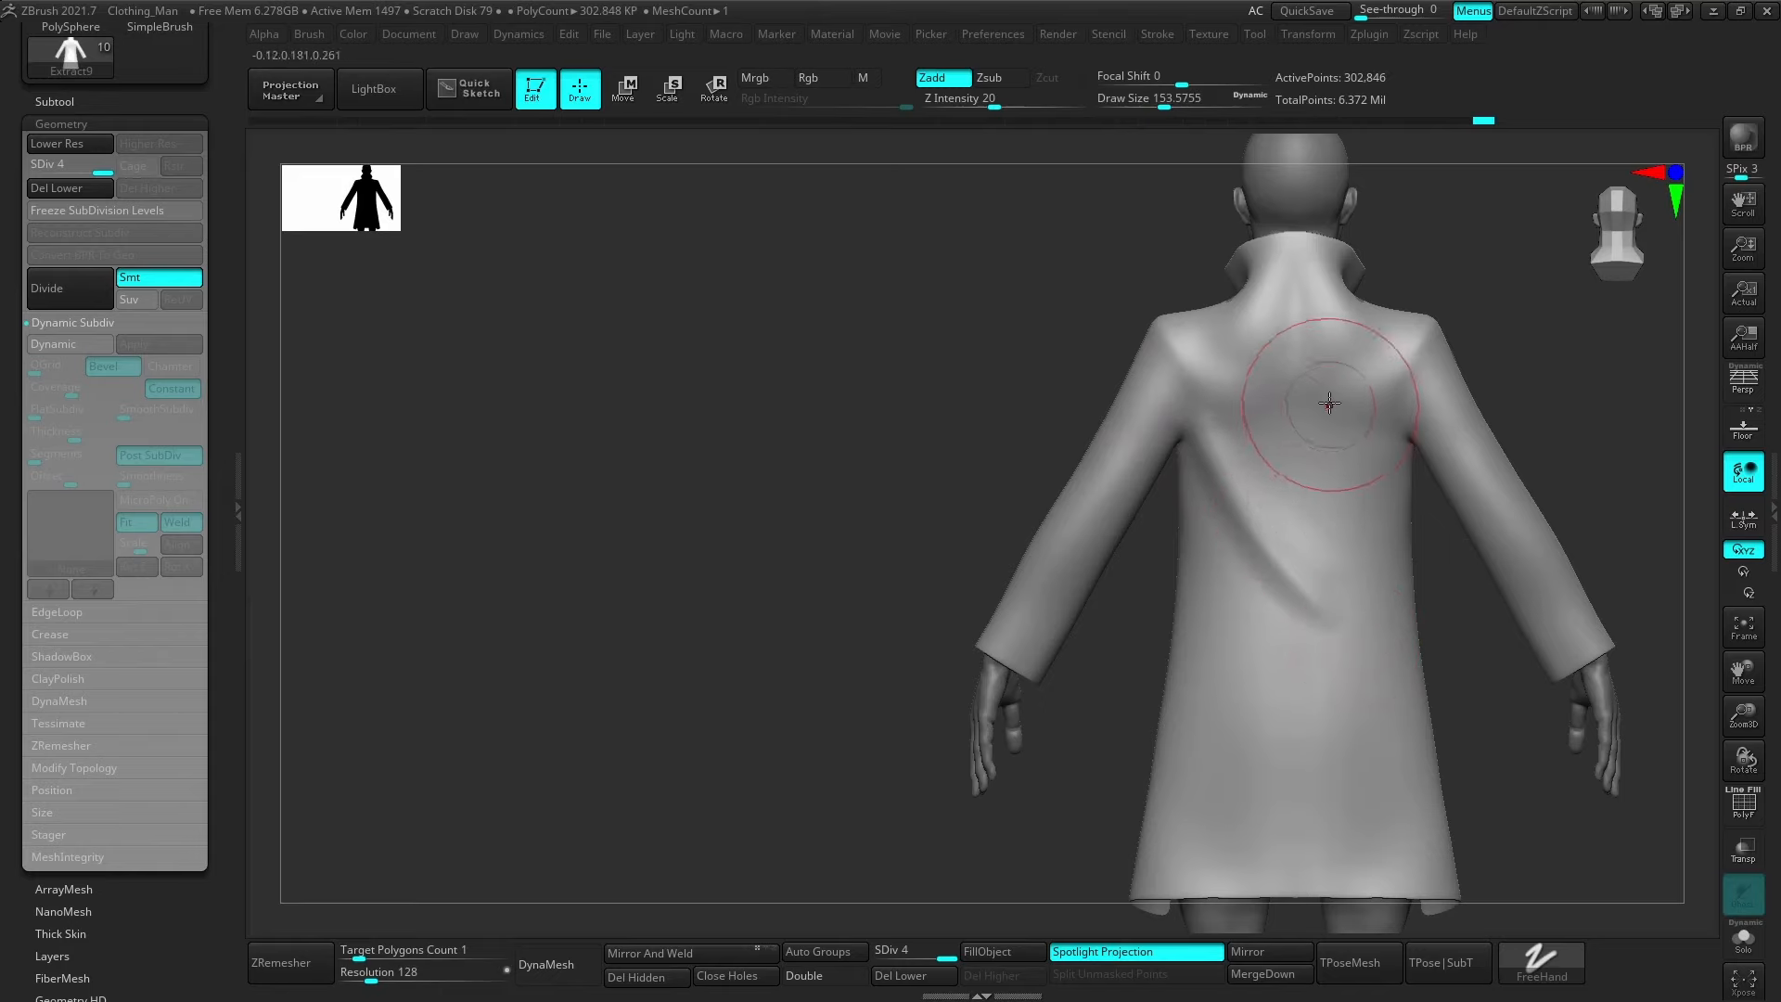
{"action": "mouse_move", "coordinate": [1368, 490]}
{"action": "right_mouse_down"}
{"action": "mouse_move", "coordinate": [1261, 547]}
{"action": "mouse_move", "coordinate": [1388, 485]}
{"action": "mouse_move", "coordinate": [1340, 645]}
{"action": "right_mouse_up"}
{"action": "mouse_move", "coordinate": [1270, 468]}
{"action": "right_mouse_down"}
{"action": "mouse_move", "coordinate": [1353, 450]}
{"action": "mouse_move", "coordinate": [1391, 463]}
{"action": "right_mouse_up"}
Switch to the Move brush and inspect the folded coat on the whole figure from several angles.
{"action": "key", "text": "b"}
{"action": "key", "text": "c"}
{"action": "key", "text": "m"}
{"action": "left_click_drag", "start_coordinate": [1344, 520], "coordinate": [1351, 588]}
{"action": "key", "text": "f"}
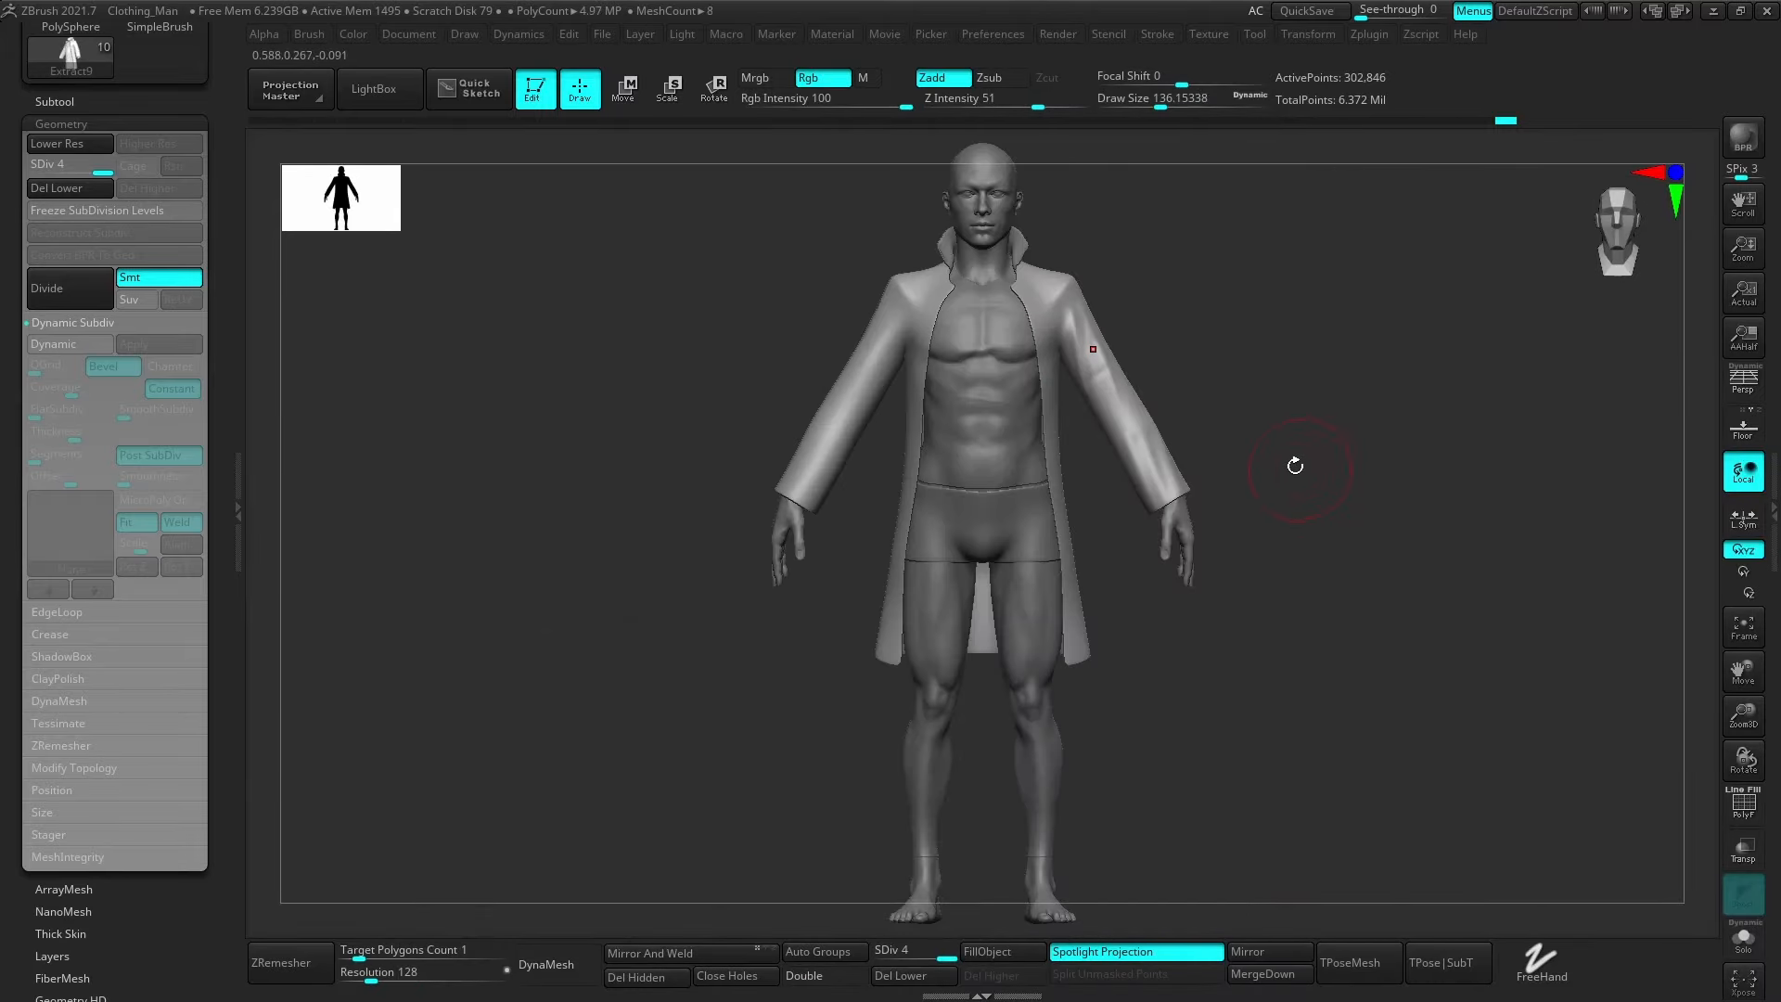
{"action": "mouse_move", "coordinate": [1296, 465]}
{"action": "right_mouse_down", "text": "alt"}
{"action": "mouse_move", "coordinate": [1295, 525]}
{"action": "mouse_move", "coordinate": [1368, 548]}
{"action": "mouse_move", "coordinate": [1328, 546]}
{"action": "right_mouse_up", "text": "alt"}
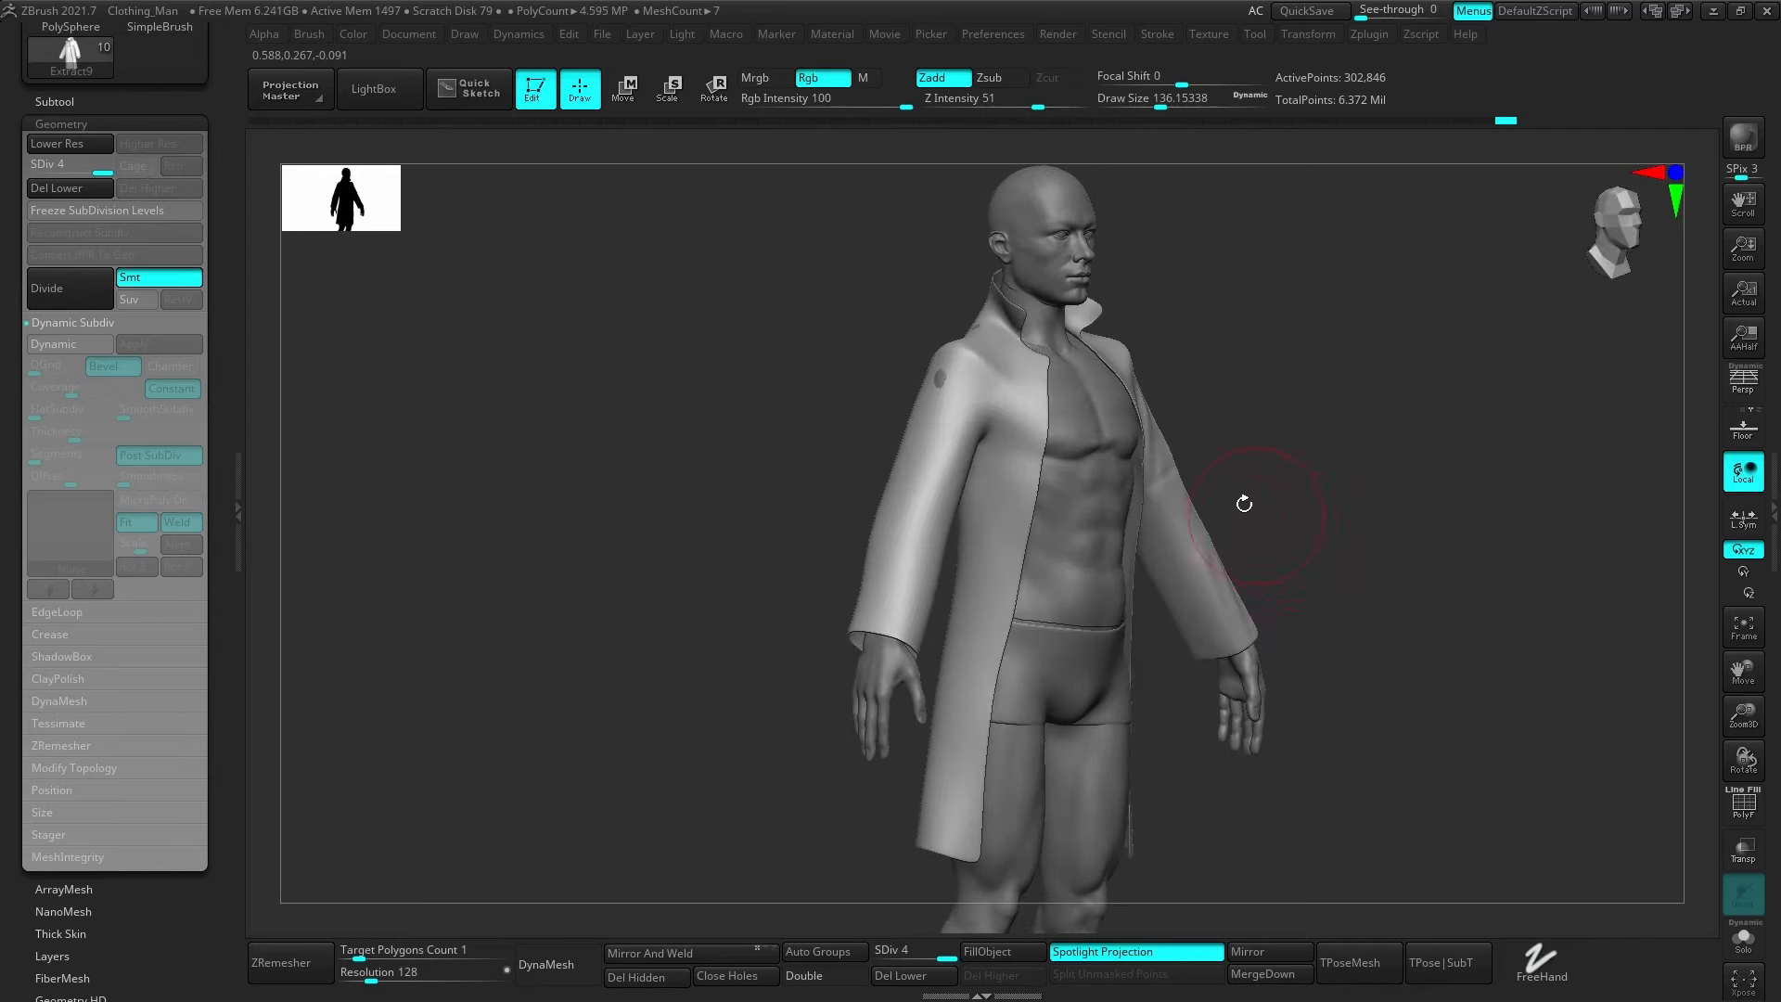
{"action": "right_click_drag", "start_coordinate": [1244, 504], "coordinate": [1152, 449]}
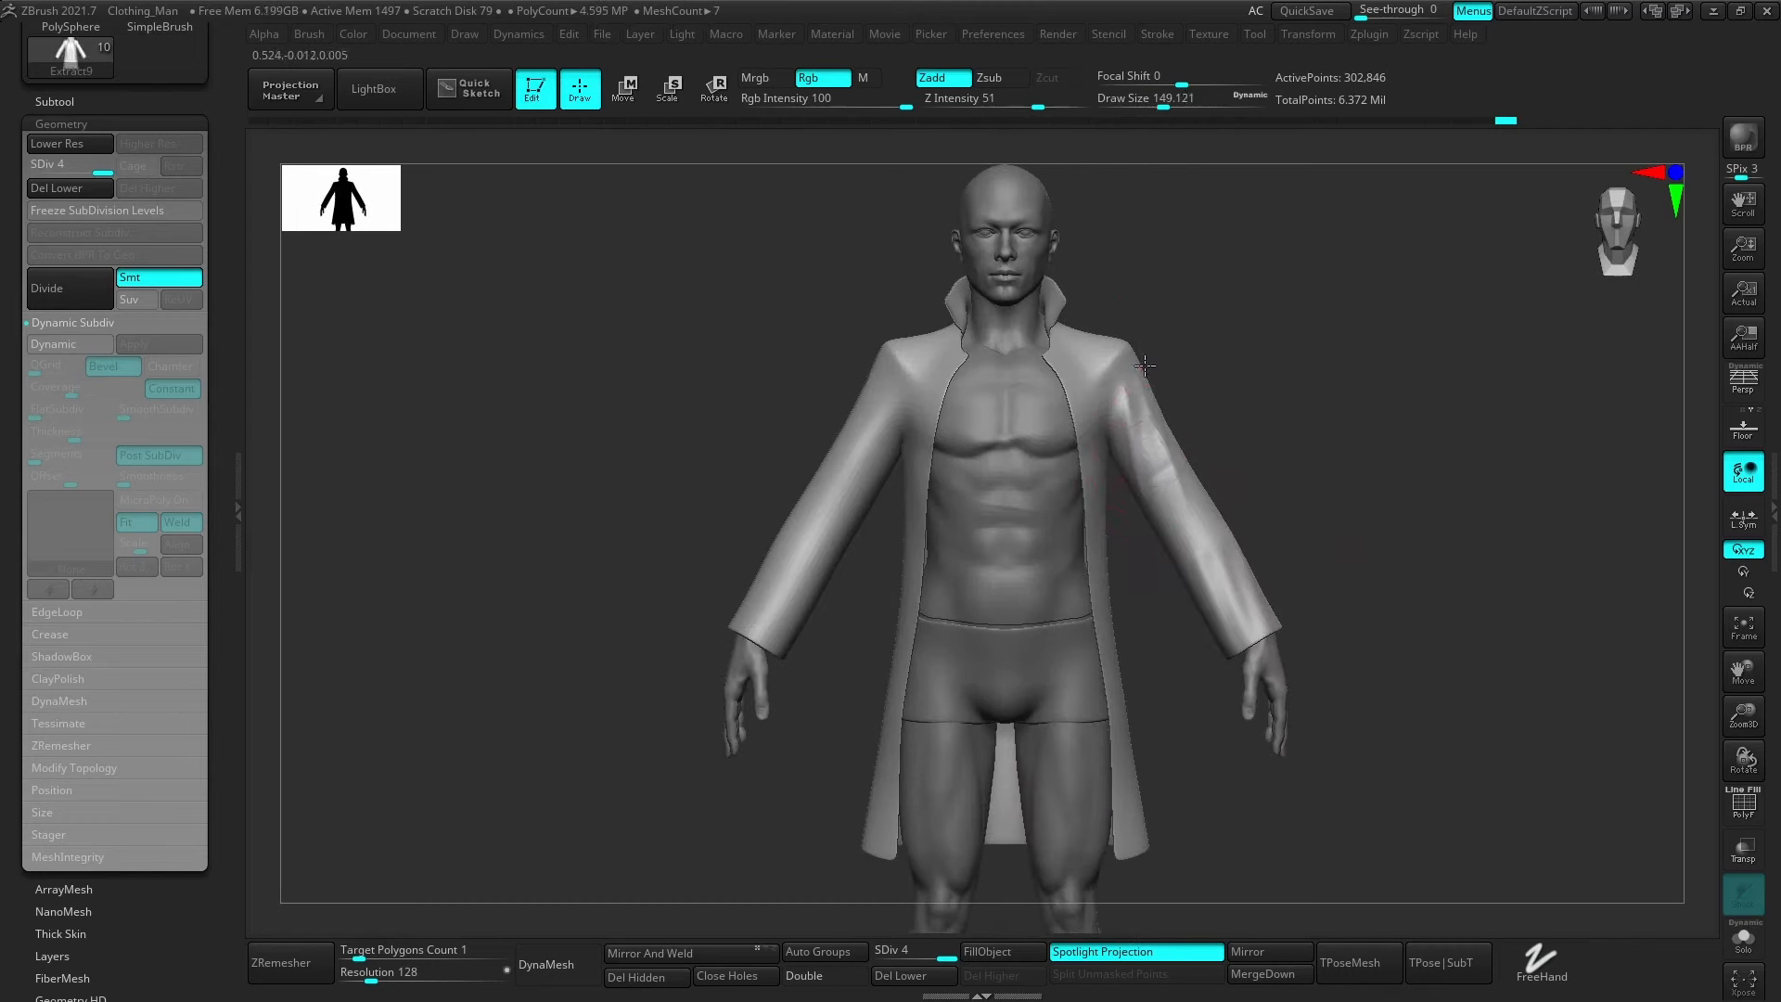
{"action": "mouse_move", "coordinate": [1213, 461]}
{"action": "right_mouse_down"}
{"action": "mouse_move", "coordinate": [1192, 377]}
{"action": "mouse_move", "coordinate": [937, 380]}
{"action": "mouse_move", "coordinate": [1025, 386]}
{"action": "mouse_move", "coordinate": [1351, 517]}
{"action": "mouse_move", "coordinate": [1165, 398]}
{"action": "right_mouse_up"}
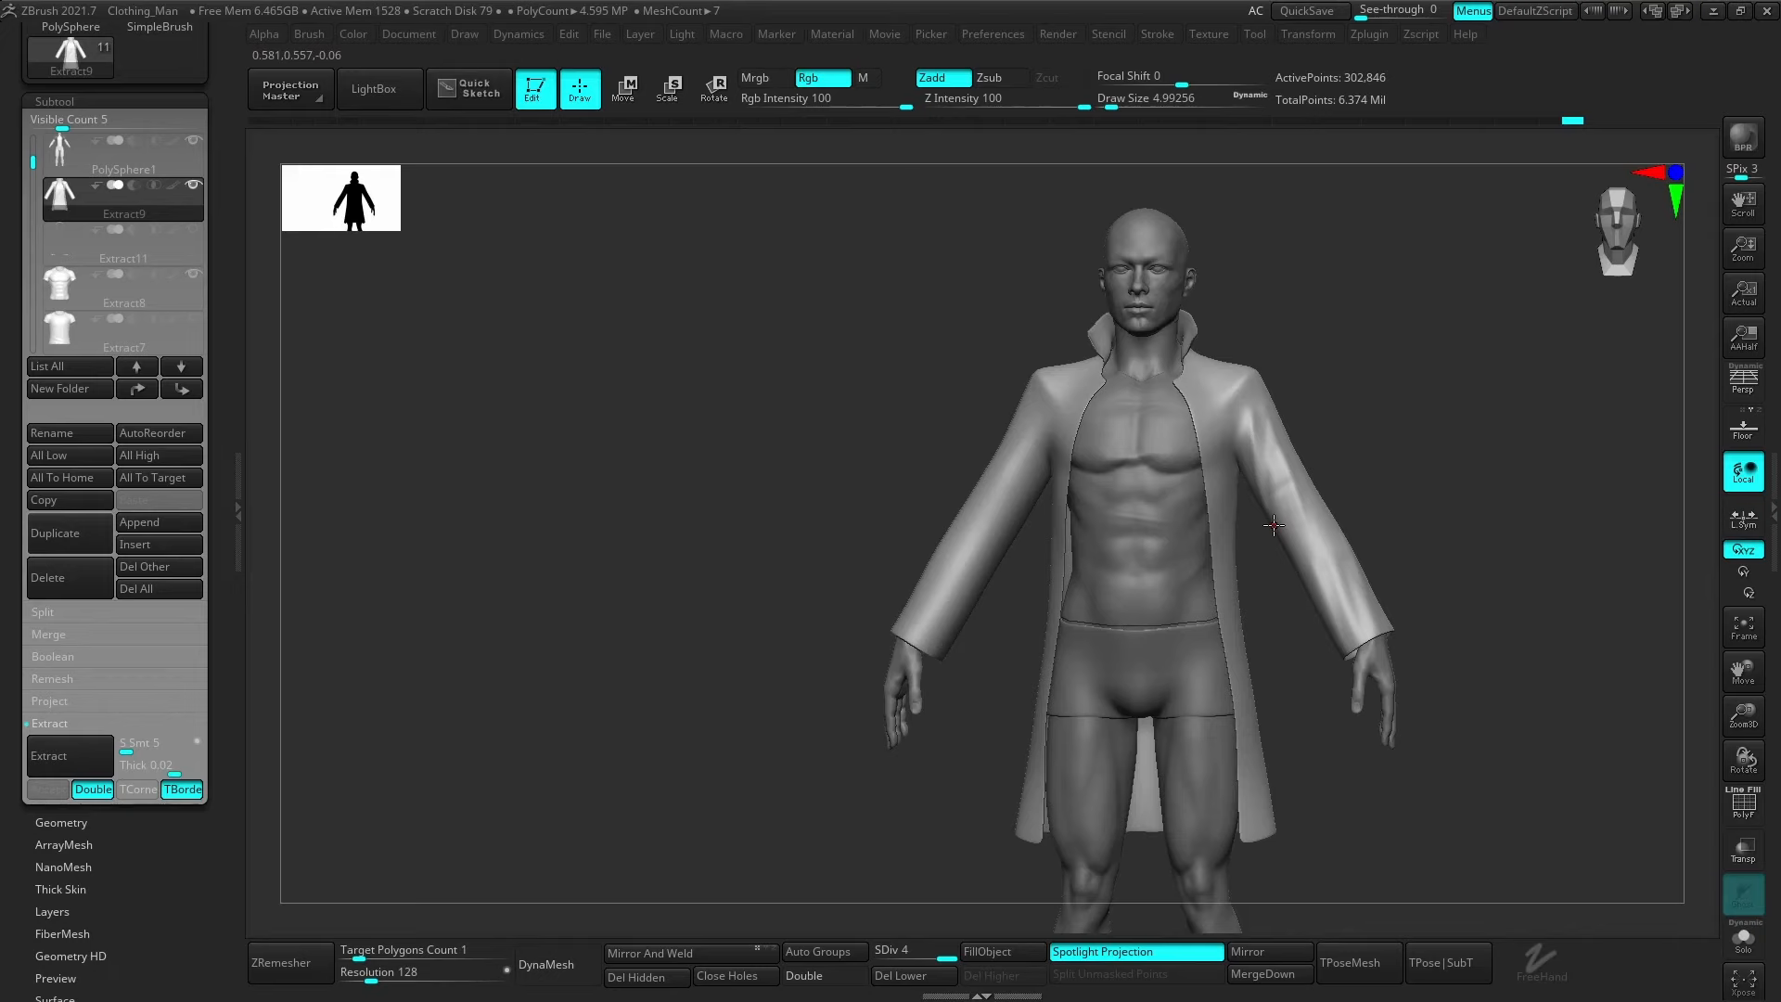
{"action": "right_click_drag", "start_coordinate": [1273, 526], "coordinate": [1165, 545], "text": "shift"}
{"action": "right_click_drag", "start_coordinate": [1317, 566], "coordinate": [1092, 313]}
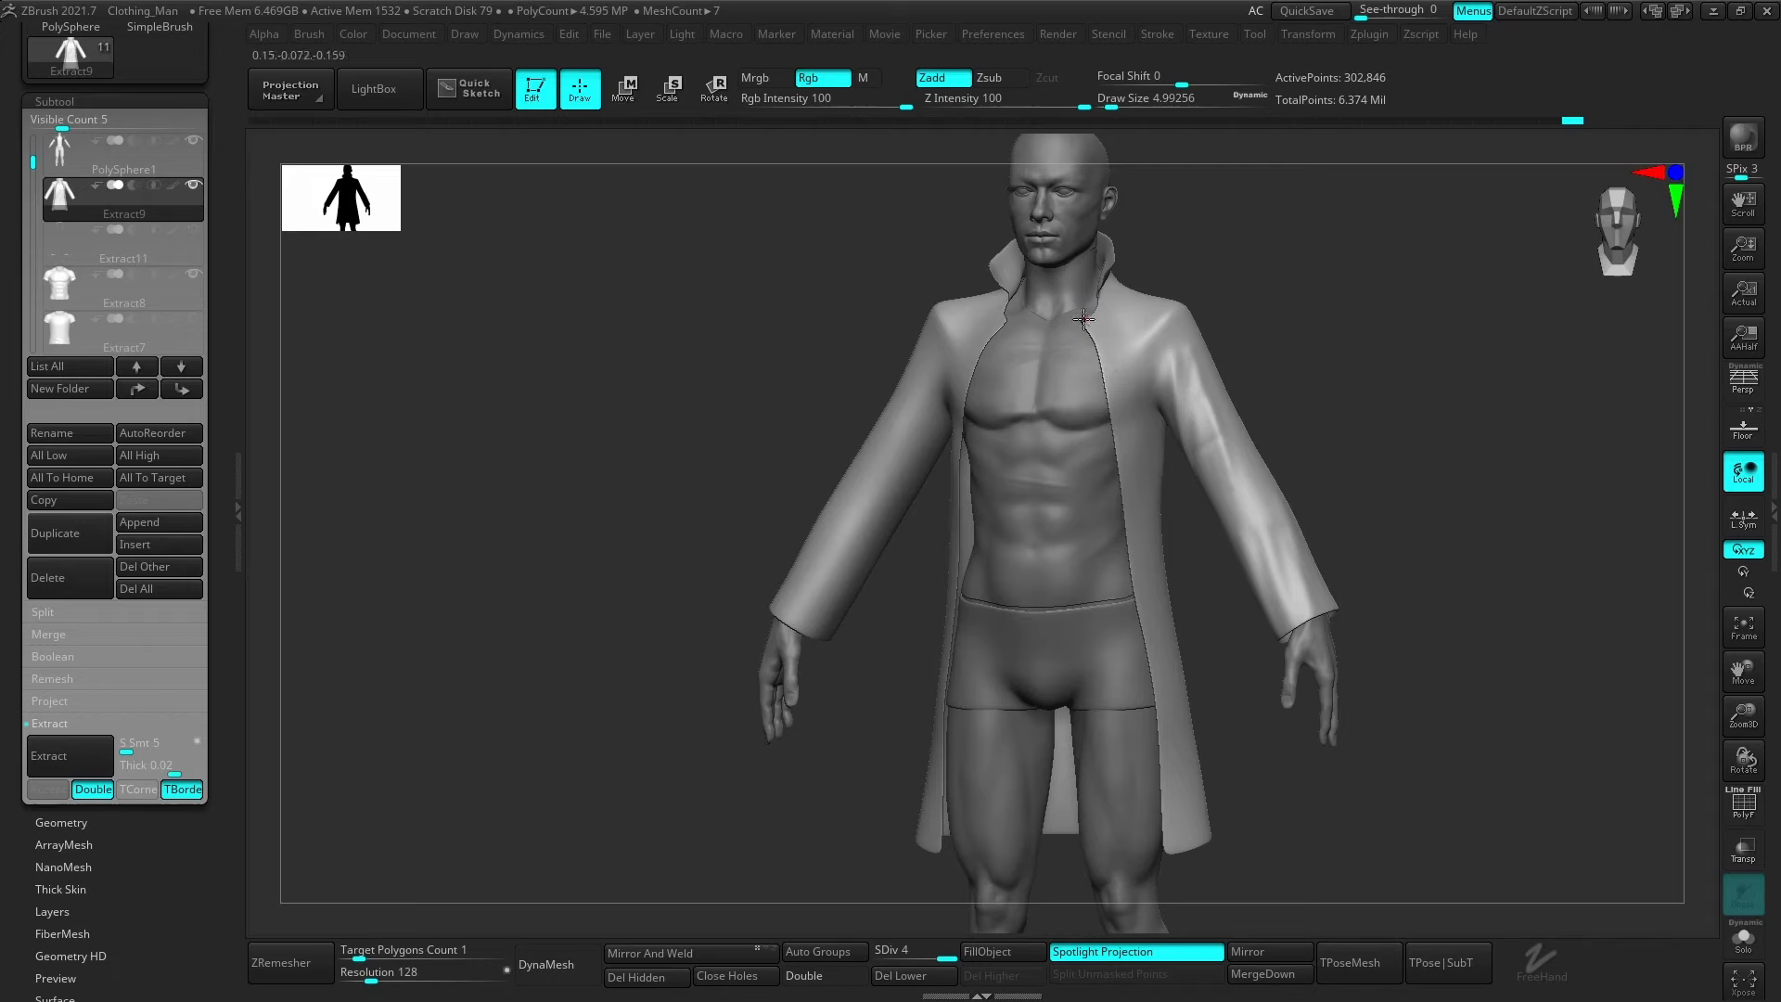
{"action": "mouse_move", "coordinate": [1134, 461]}
{"action": "right_mouse_down", "text": "shift"}
{"action": "mouse_move", "coordinate": [1091, 556]}
{"action": "mouse_move", "coordinate": [1129, 555]}
{"action": "mouse_move", "coordinate": [1067, 548]}
{"action": "right_mouse_up", "text": "shift"}
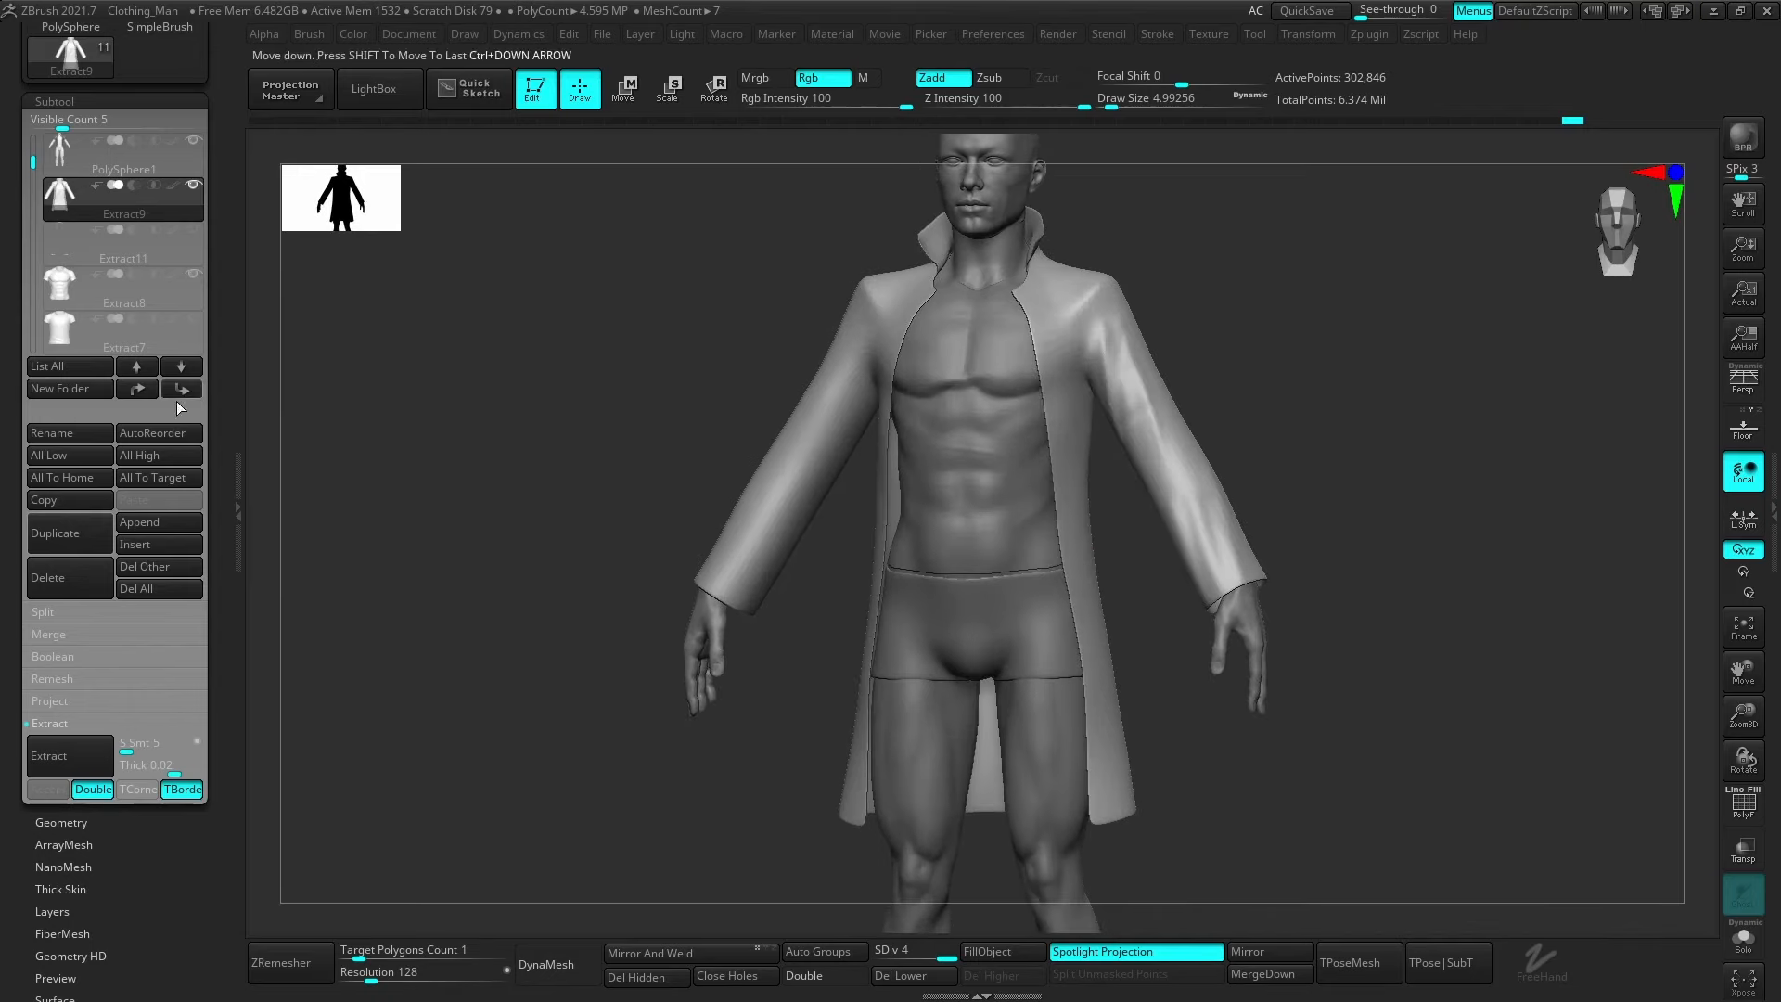
Duplicate the coat subtool twice and reduce the newest copy to its lowest subdivision level, deleting the higher ones.
{"action": "left_click", "coordinate": [72, 548]}
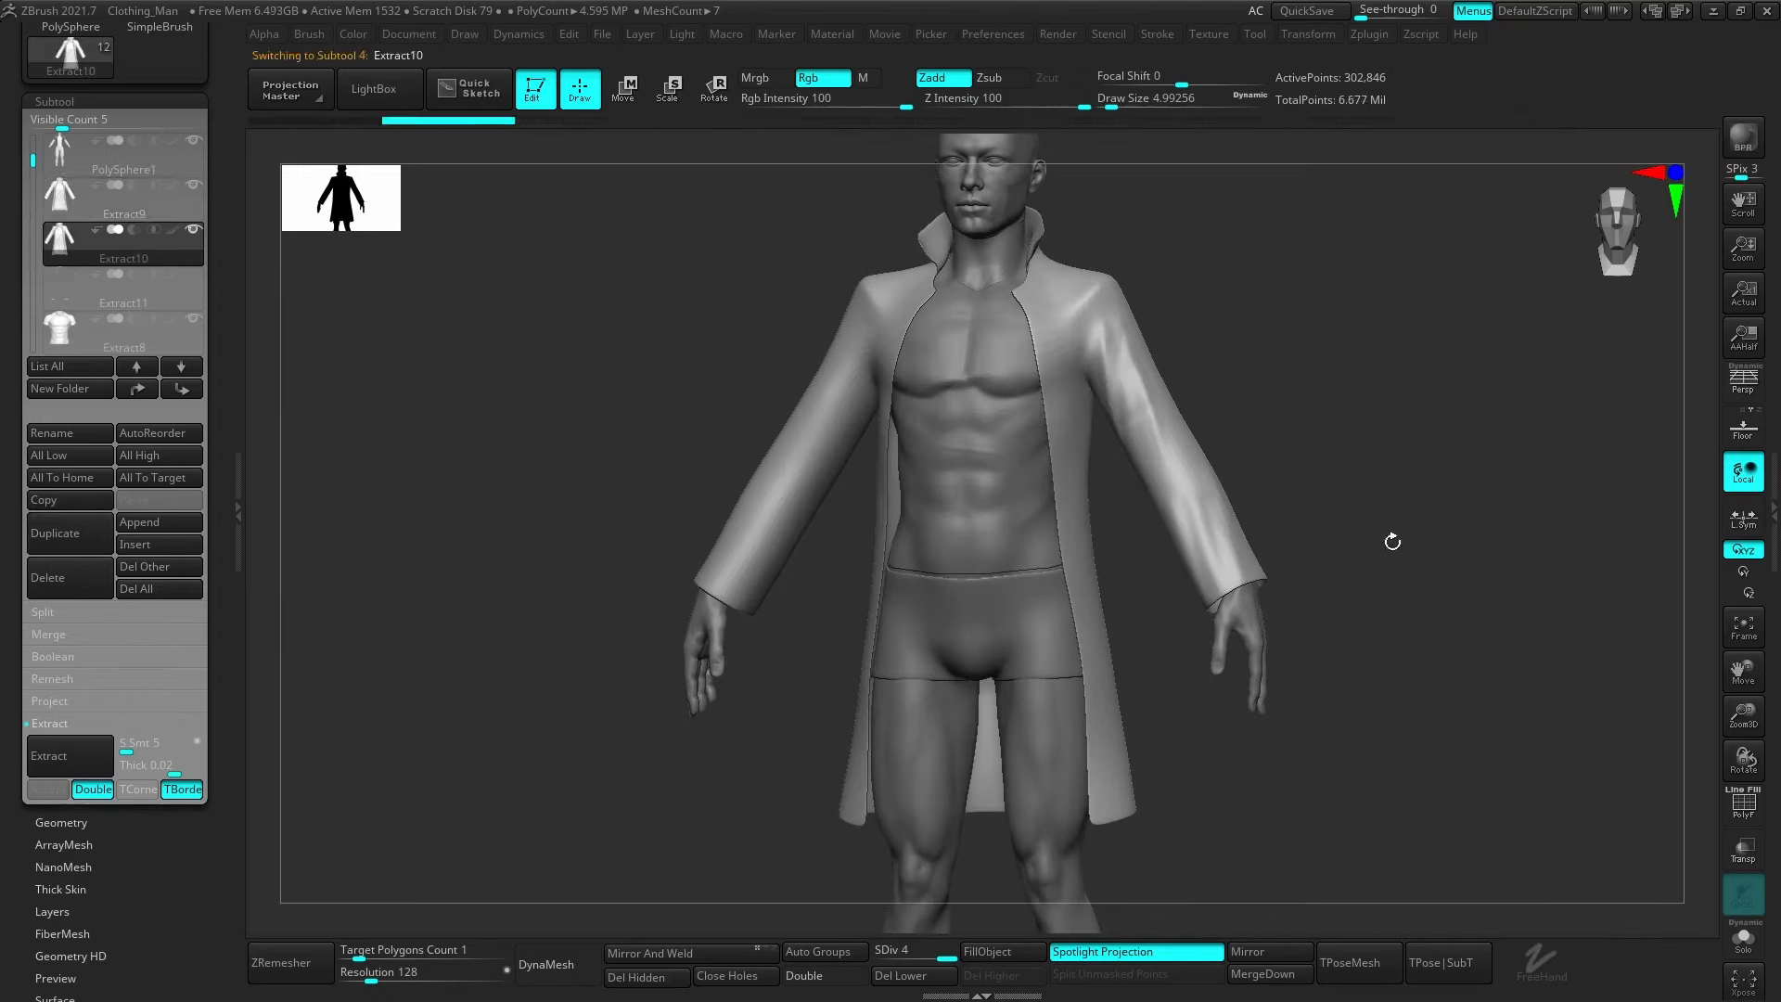
{"action": "left_click", "coordinate": [61, 540]}
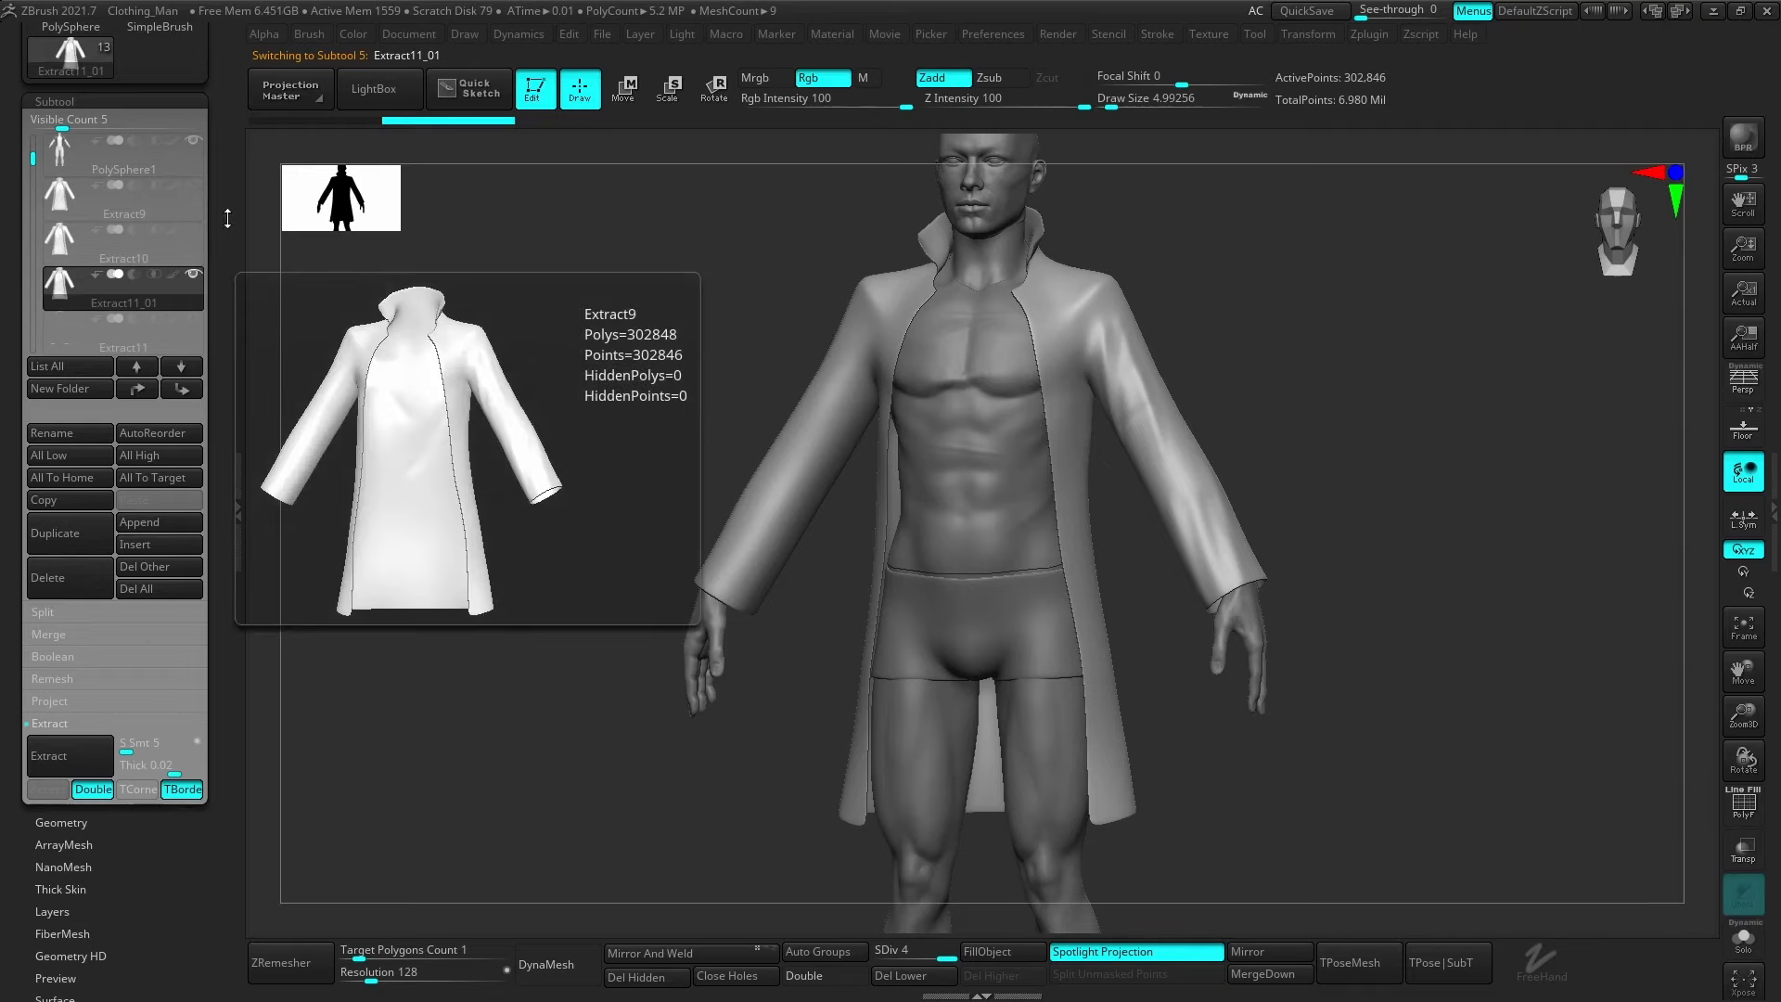
{"action": "left_click_drag", "start_coordinate": [1116, 608], "coordinate": [1134, 648], "text": "alt"}
{"action": "key", "text": "shift+d"}
{"action": "key", "text": "shift+d"}
{"action": "key", "text": "shift+d"}
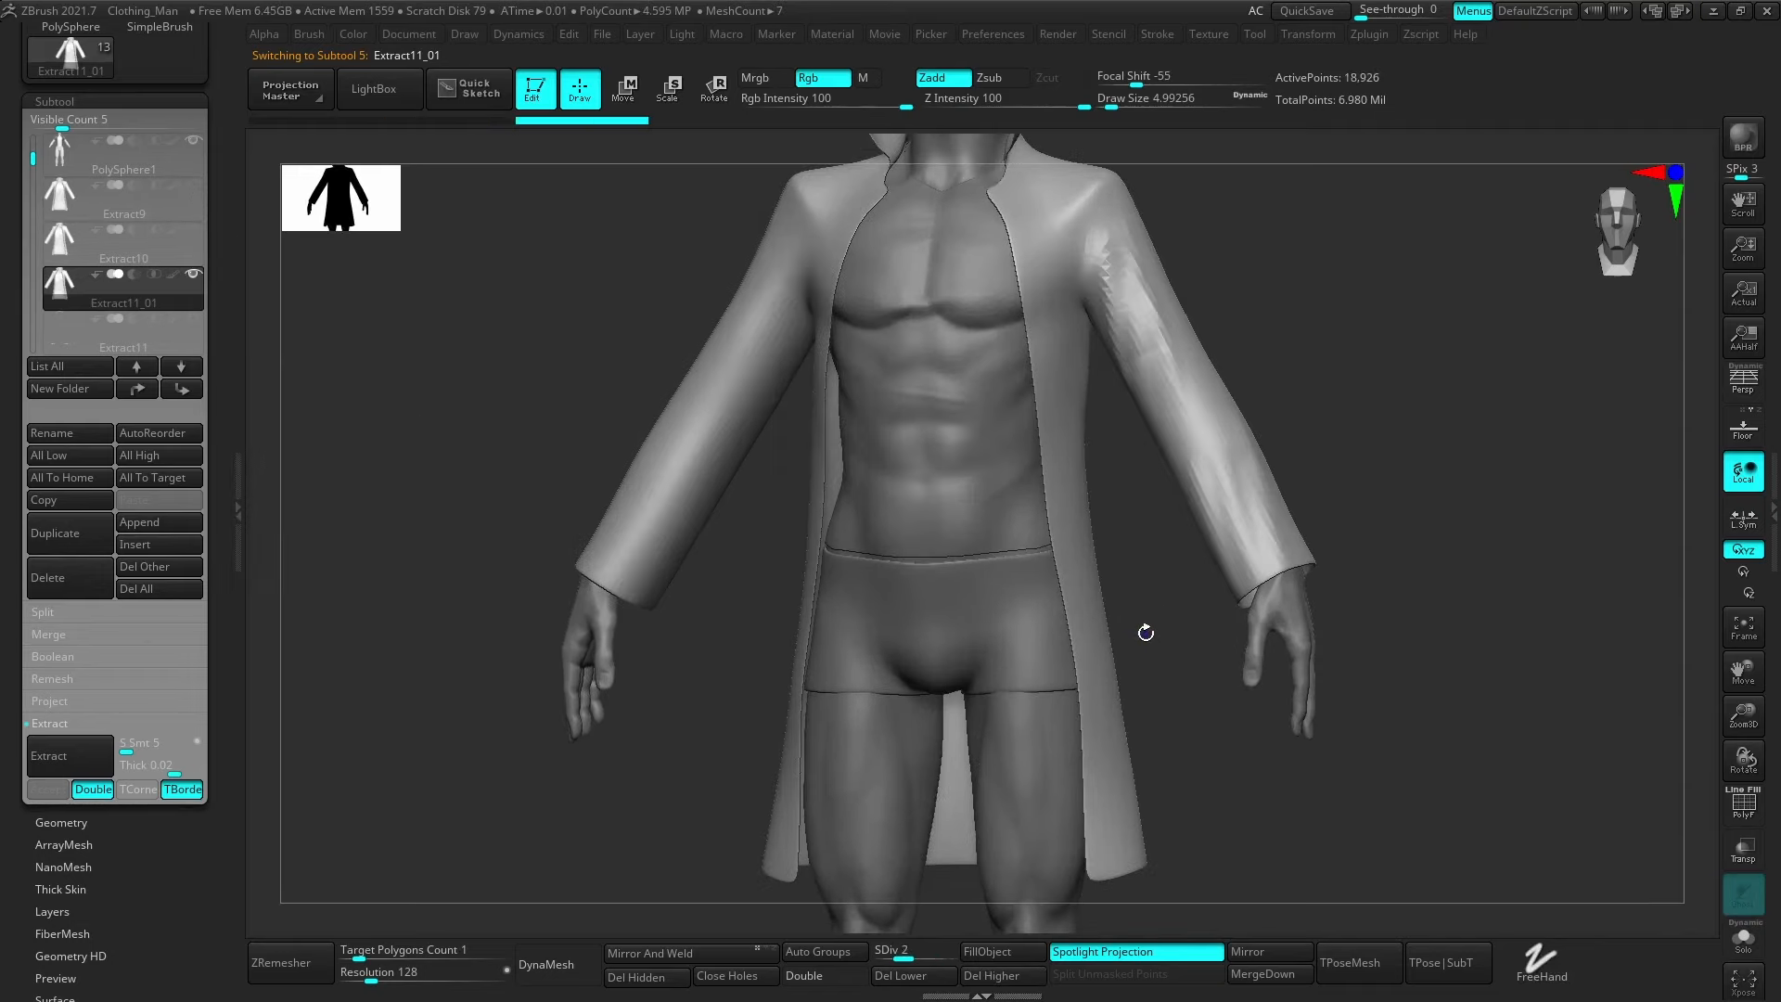
{"action": "left_click", "coordinate": [999, 975]}
Show the polygroup wireframe of the low-resolution coat copy and examine its front edge, sleeves and cuffs.
{"action": "left_click_drag", "start_coordinate": [1157, 616], "coordinate": [1098, 623]}
{"action": "key", "text": "shift+f"}
{"action": "right_click_drag", "start_coordinate": [1098, 623], "coordinate": [1092, 670], "text": "alt"}
{"action": "right_click_drag", "start_coordinate": [1067, 785], "coordinate": [1114, 568], "text": "alt"}
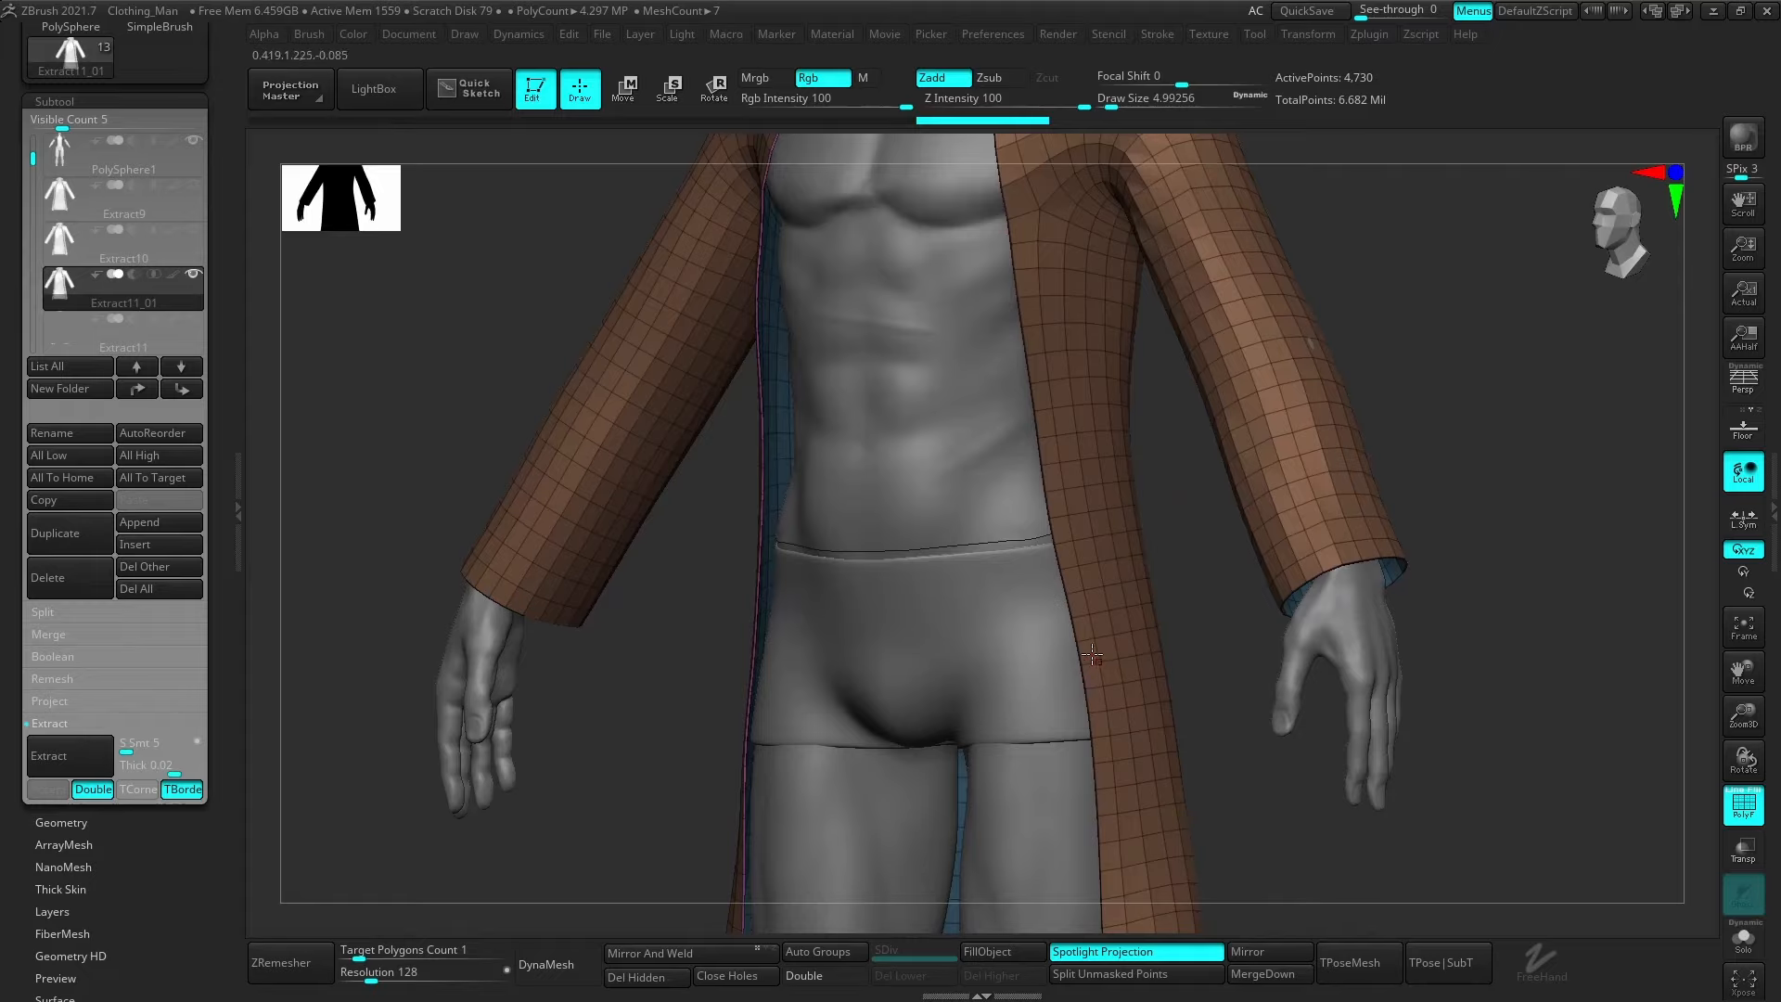
{"action": "right_click_drag", "start_coordinate": [1091, 655], "coordinate": [1320, 637]}
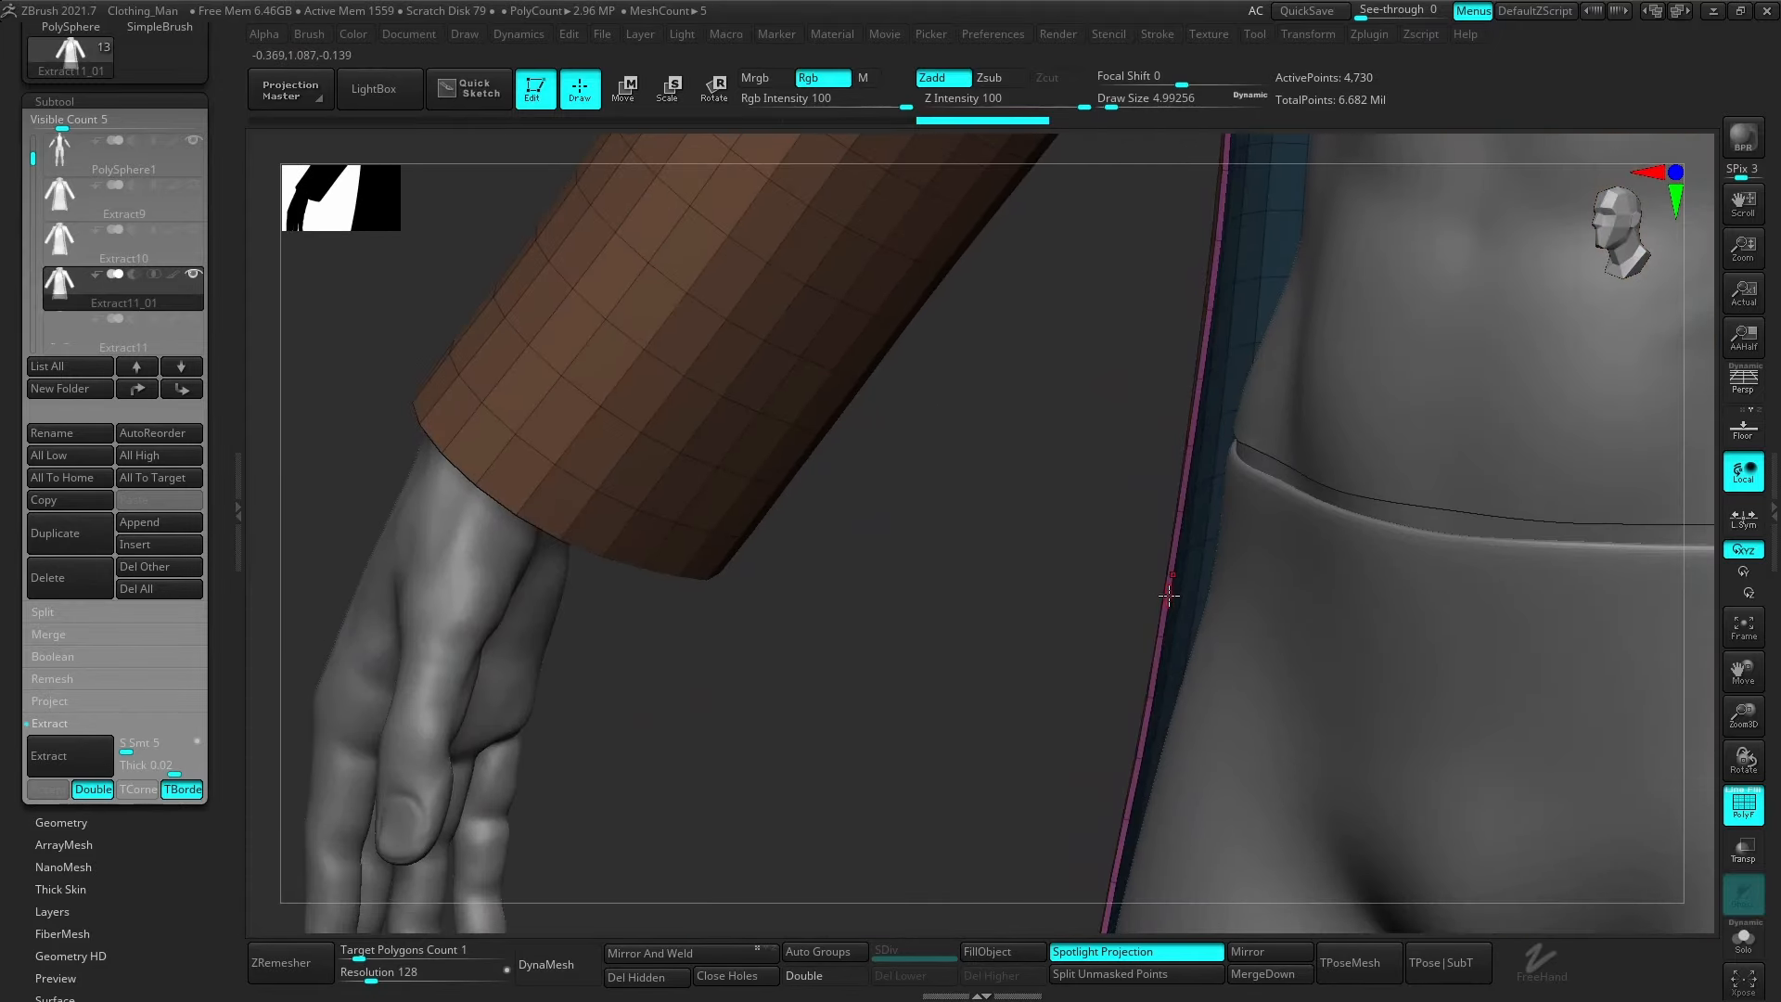
{"action": "right_click_drag", "start_coordinate": [1168, 596], "coordinate": [1150, 520], "text": "ctrl"}
{"action": "right_click_drag", "start_coordinate": [1391, 547], "coordinate": [955, 663], "text": "alt"}
{"action": "right_click_drag", "start_coordinate": [1294, 646], "coordinate": [1266, 577]}
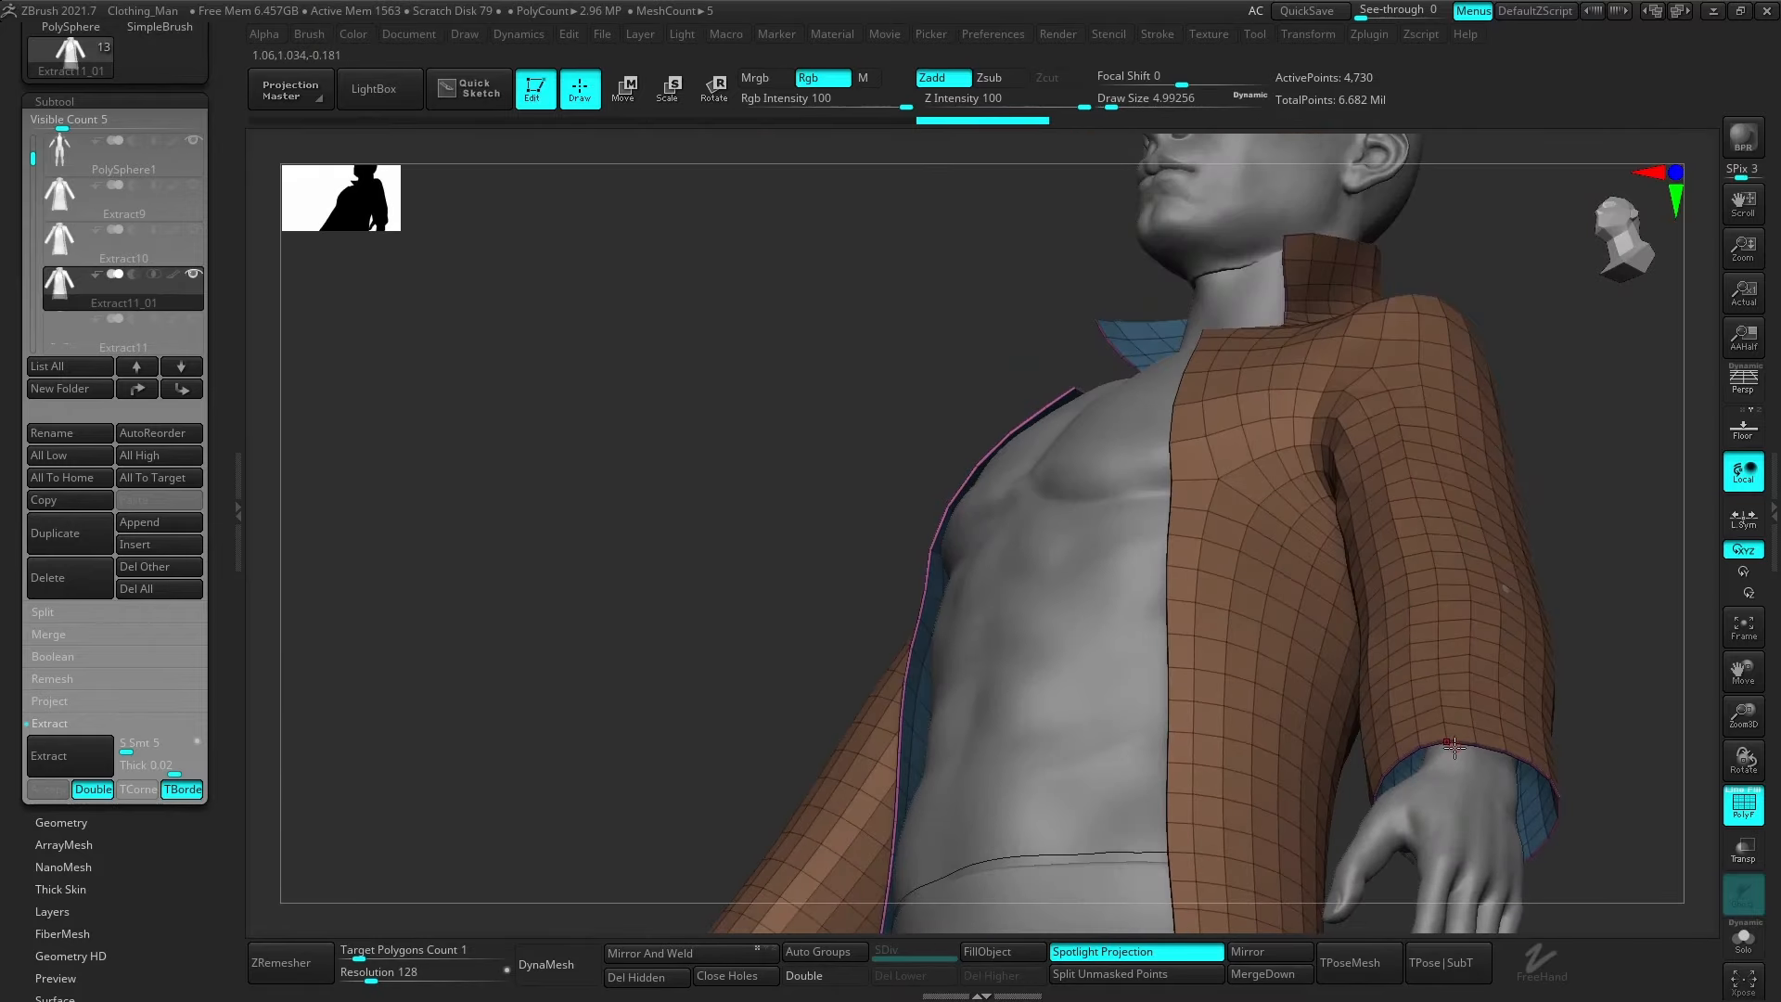
{"action": "mouse_move", "coordinate": [1007, 608]}
{"action": "right_mouse_down"}
{"action": "mouse_move", "coordinate": [1081, 685]}
{"action": "mouse_move", "coordinate": [1101, 660]}
{"action": "mouse_move", "coordinate": [1093, 625]}
{"action": "mouse_move", "coordinate": [1042, 634]}
{"action": "right_mouse_up"}
Select the ZModeler brush and target the thin border strip along the coat's front opening.
{"action": "key", "text": "b"}
{"action": "key", "text": "z"}
{"action": "key", "text": "m"}
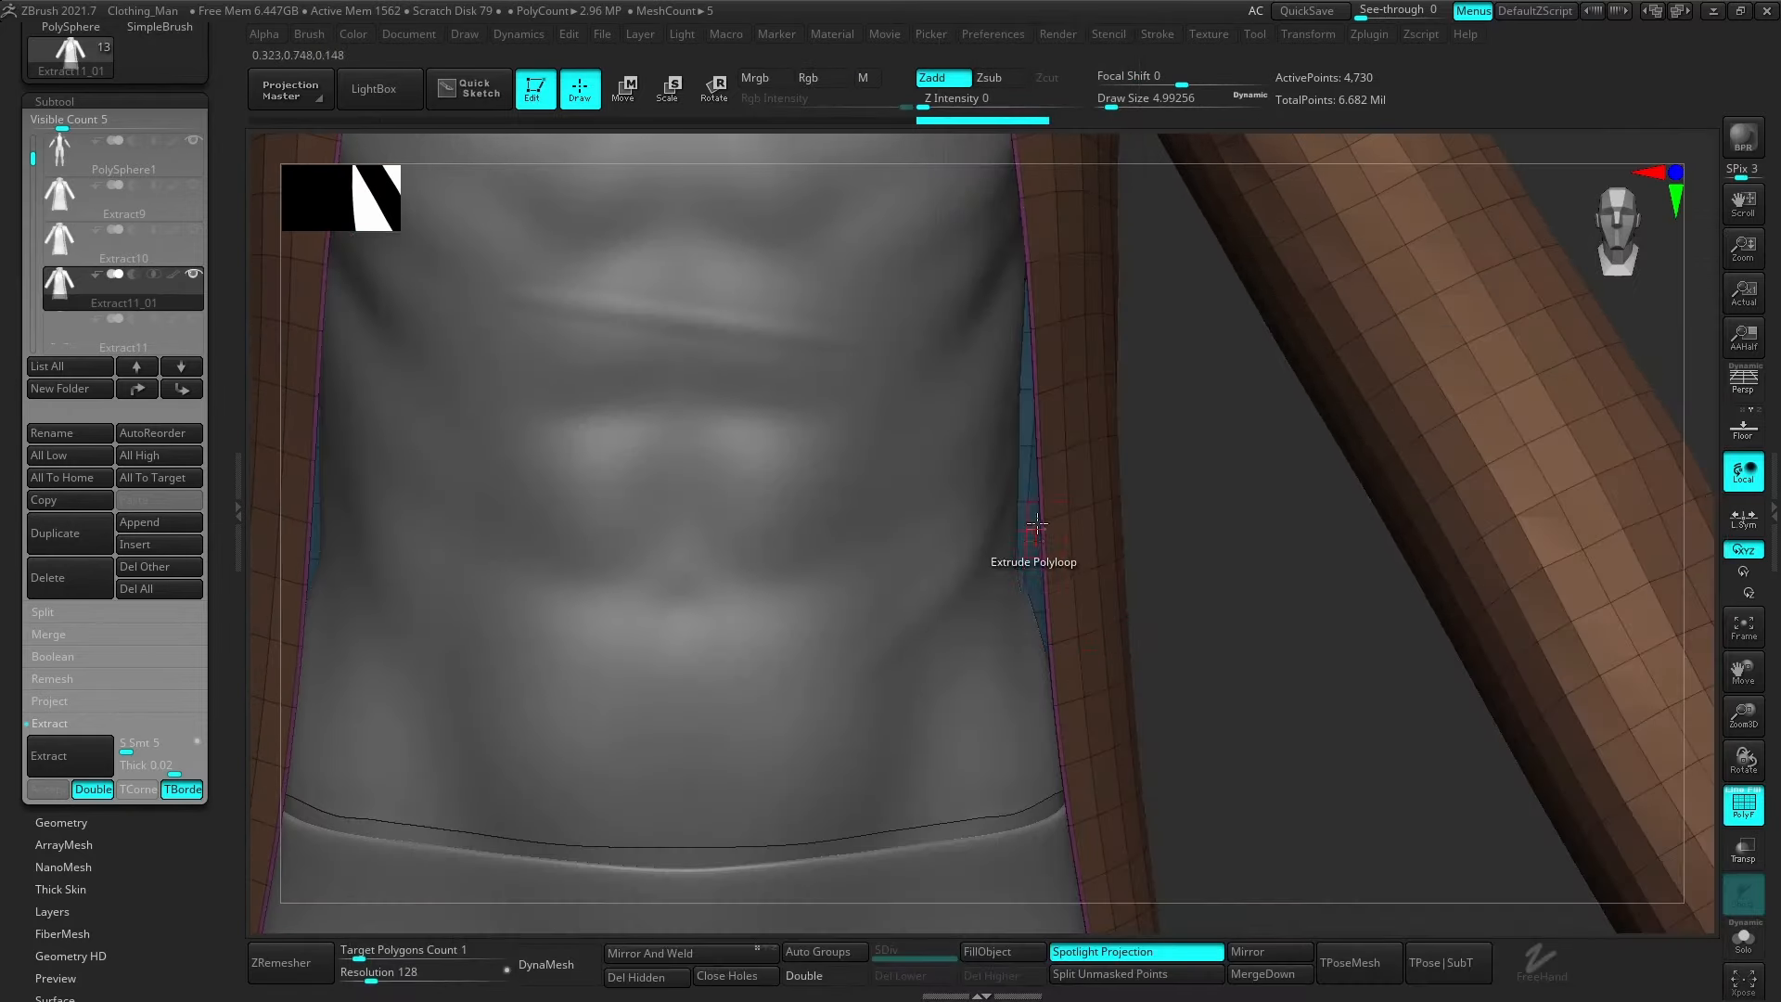
{"action": "right_click_drag", "start_coordinate": [1037, 524], "coordinate": [1093, 636], "text": "ctrl"}
{"action": "key", "text": "b"}
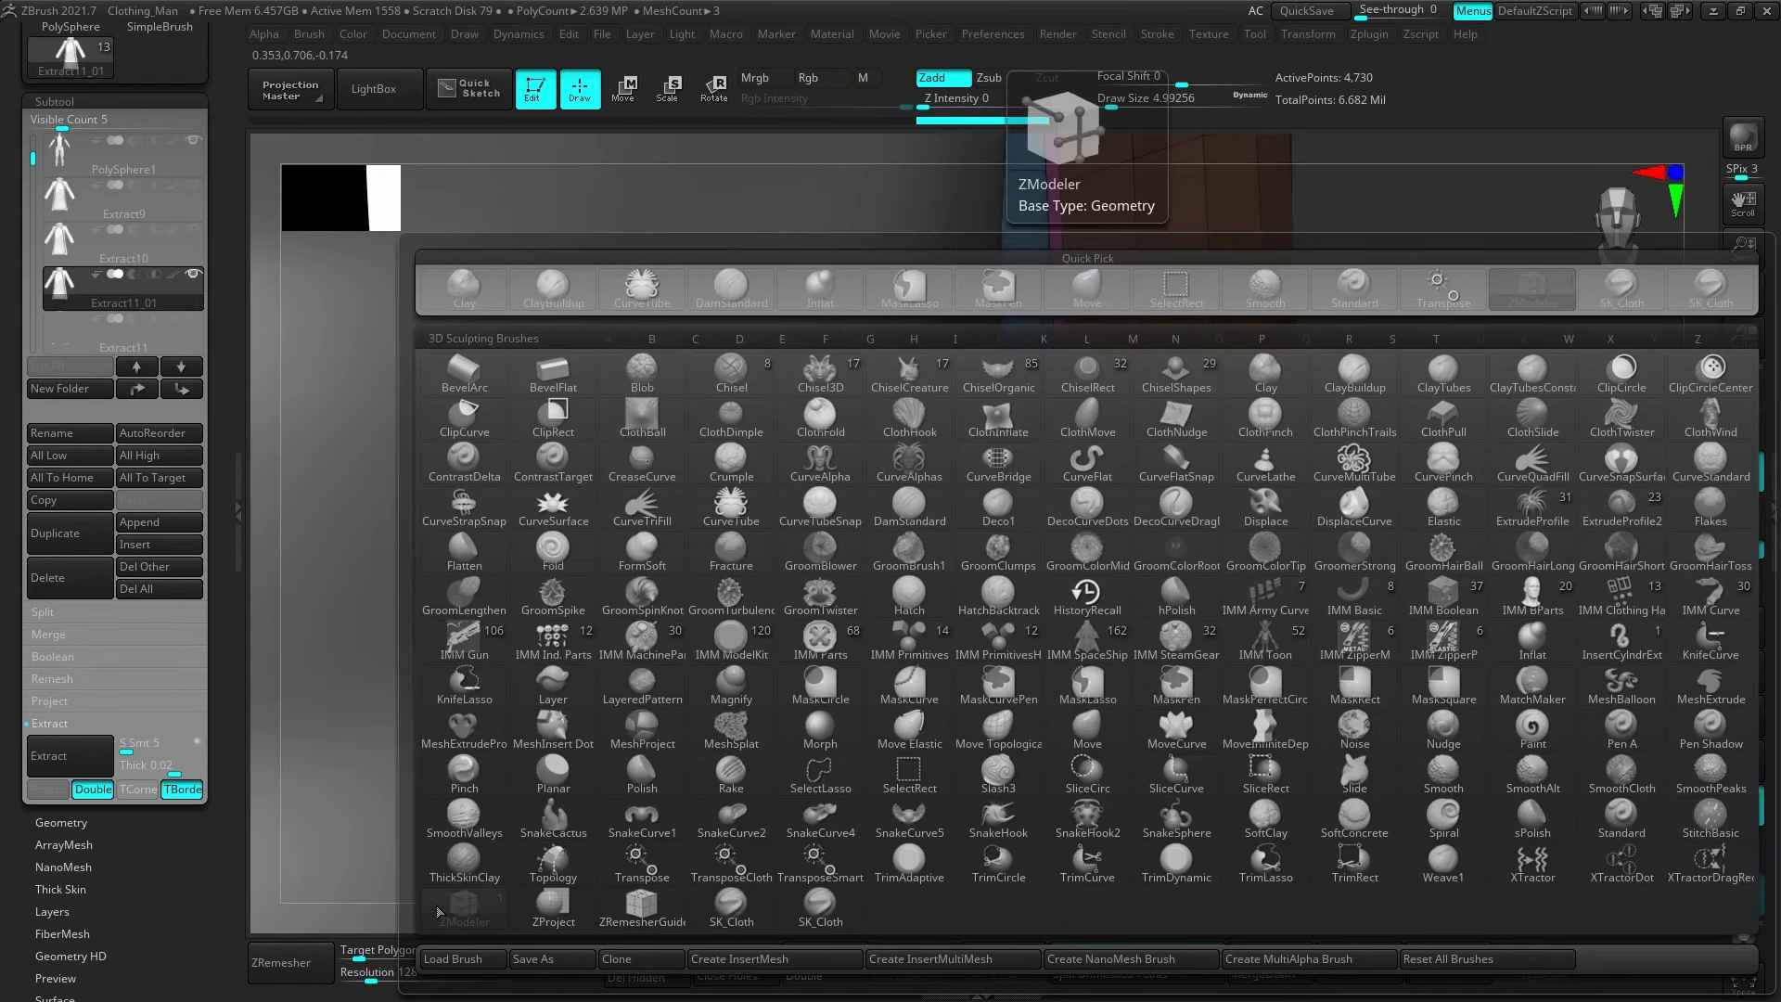
{"action": "left_click", "coordinate": [464, 896]}
{"action": "right_click_drag", "start_coordinate": [1187, 590], "coordinate": [1097, 592], "text": "ctrl"}
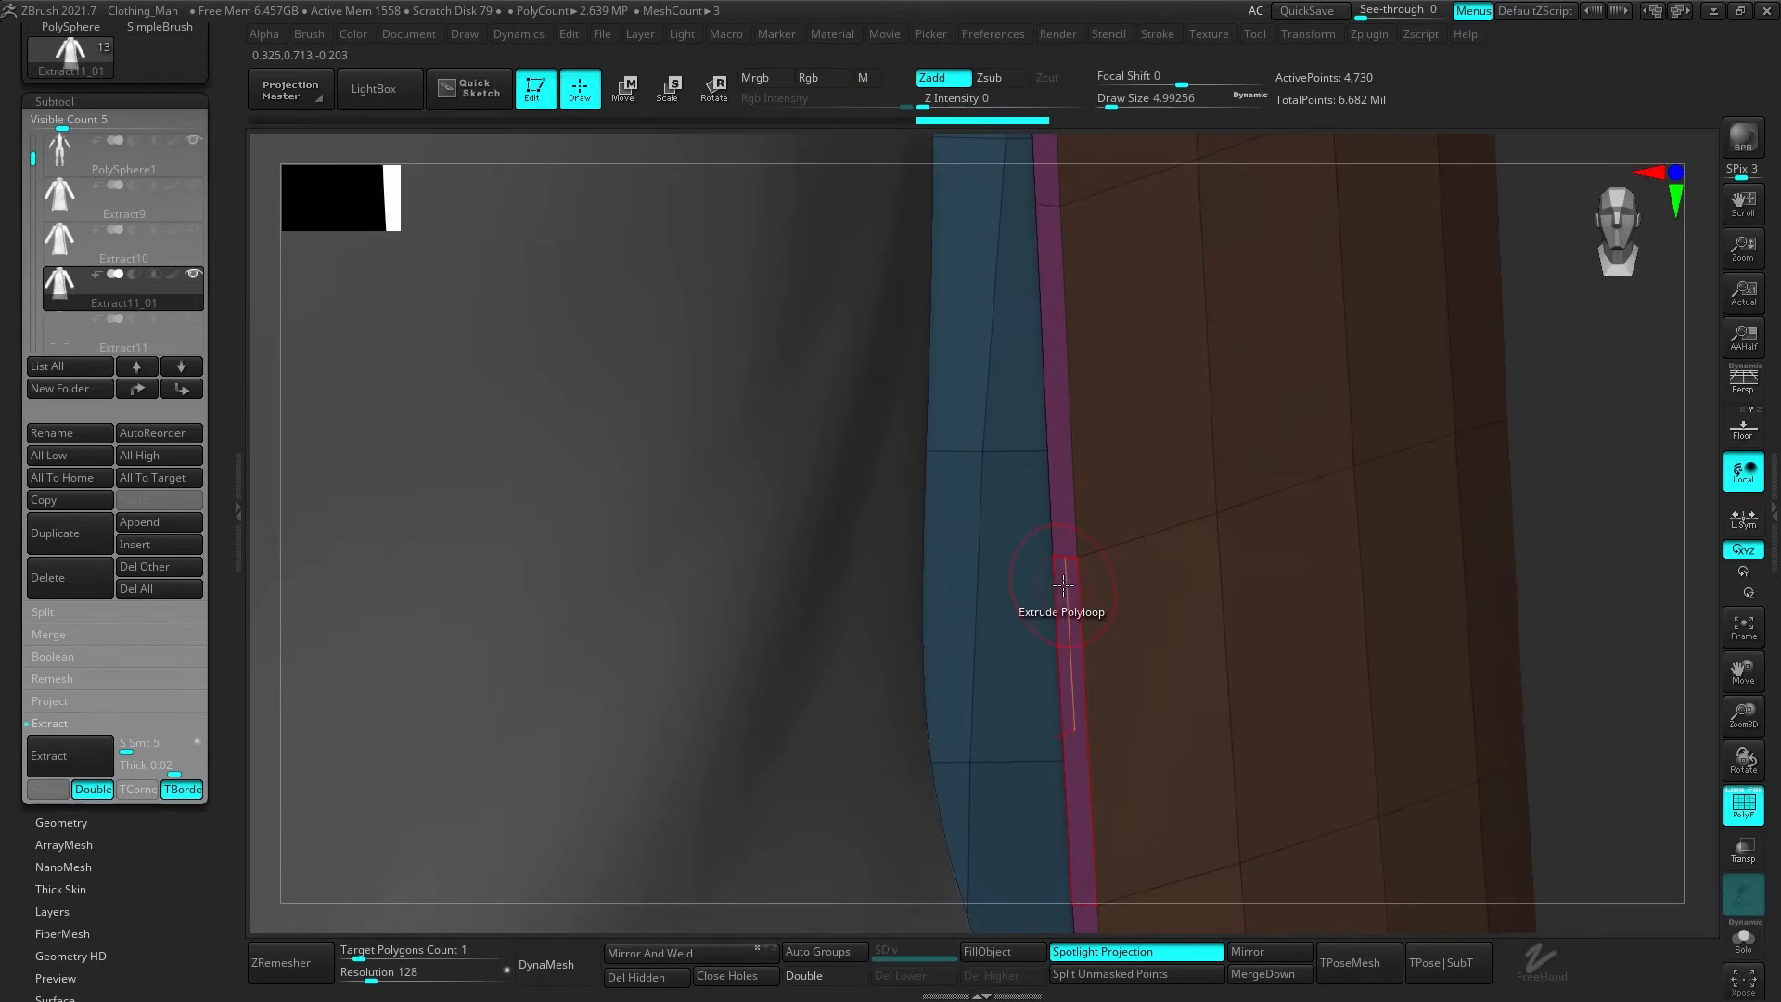
Try to extrude the border polyloop along the coat's front opening, and undo the extrusion.
{"action": "left_click_drag", "start_coordinate": [1064, 586], "coordinate": [856, 646]}
{"action": "key", "text": "f"}
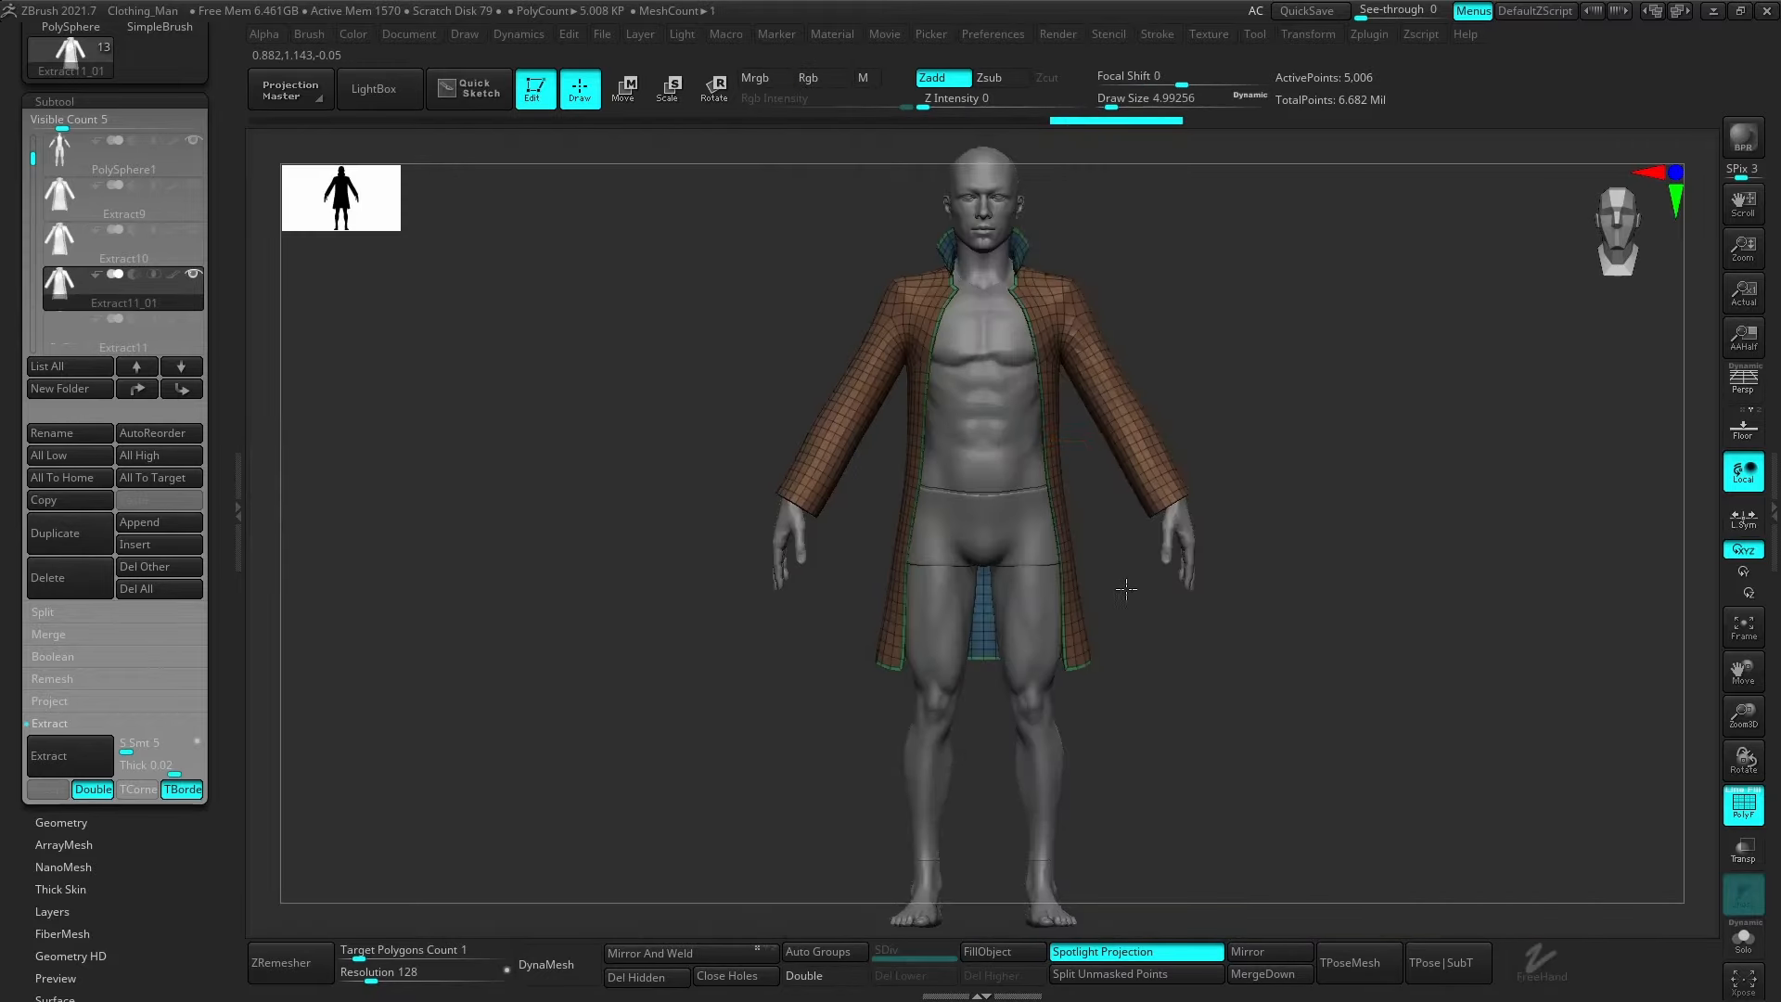
{"action": "right_click_drag", "start_coordinate": [1125, 588], "coordinate": [1373, 634], "text": "ctrl"}
{"action": "right_click_drag", "start_coordinate": [1373, 634], "coordinate": [1299, 594]}
{"action": "key", "text": "ctrl+z"}
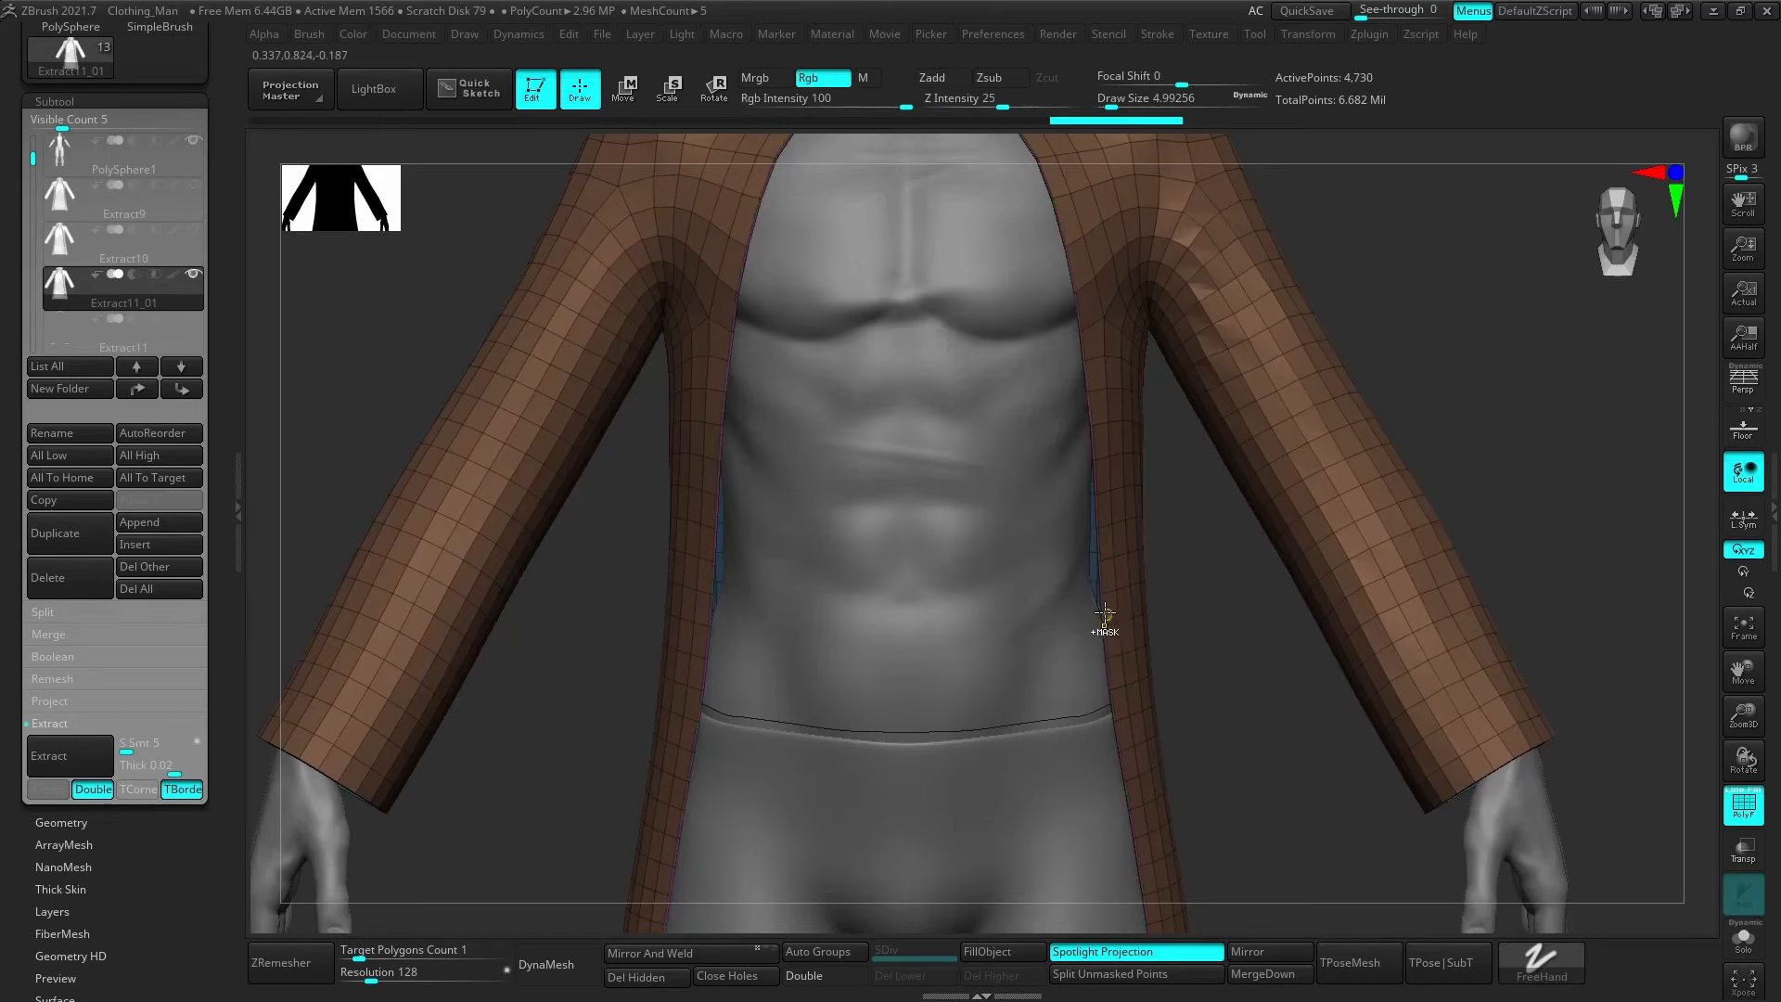
Set ZModeler's polygon action to Extrude with Polygroup All and extrude the coat's entire border strip.
{"action": "mouse_move", "coordinate": [1107, 604]}
{"action": "right_mouse_down", "text": "ctrl"}
{"action": "mouse_move", "coordinate": [1380, 655]}
{"action": "mouse_move", "coordinate": [1133, 625]}
{"action": "mouse_move", "coordinate": [1107, 605]}
{"action": "right_mouse_up", "text": "ctrl"}
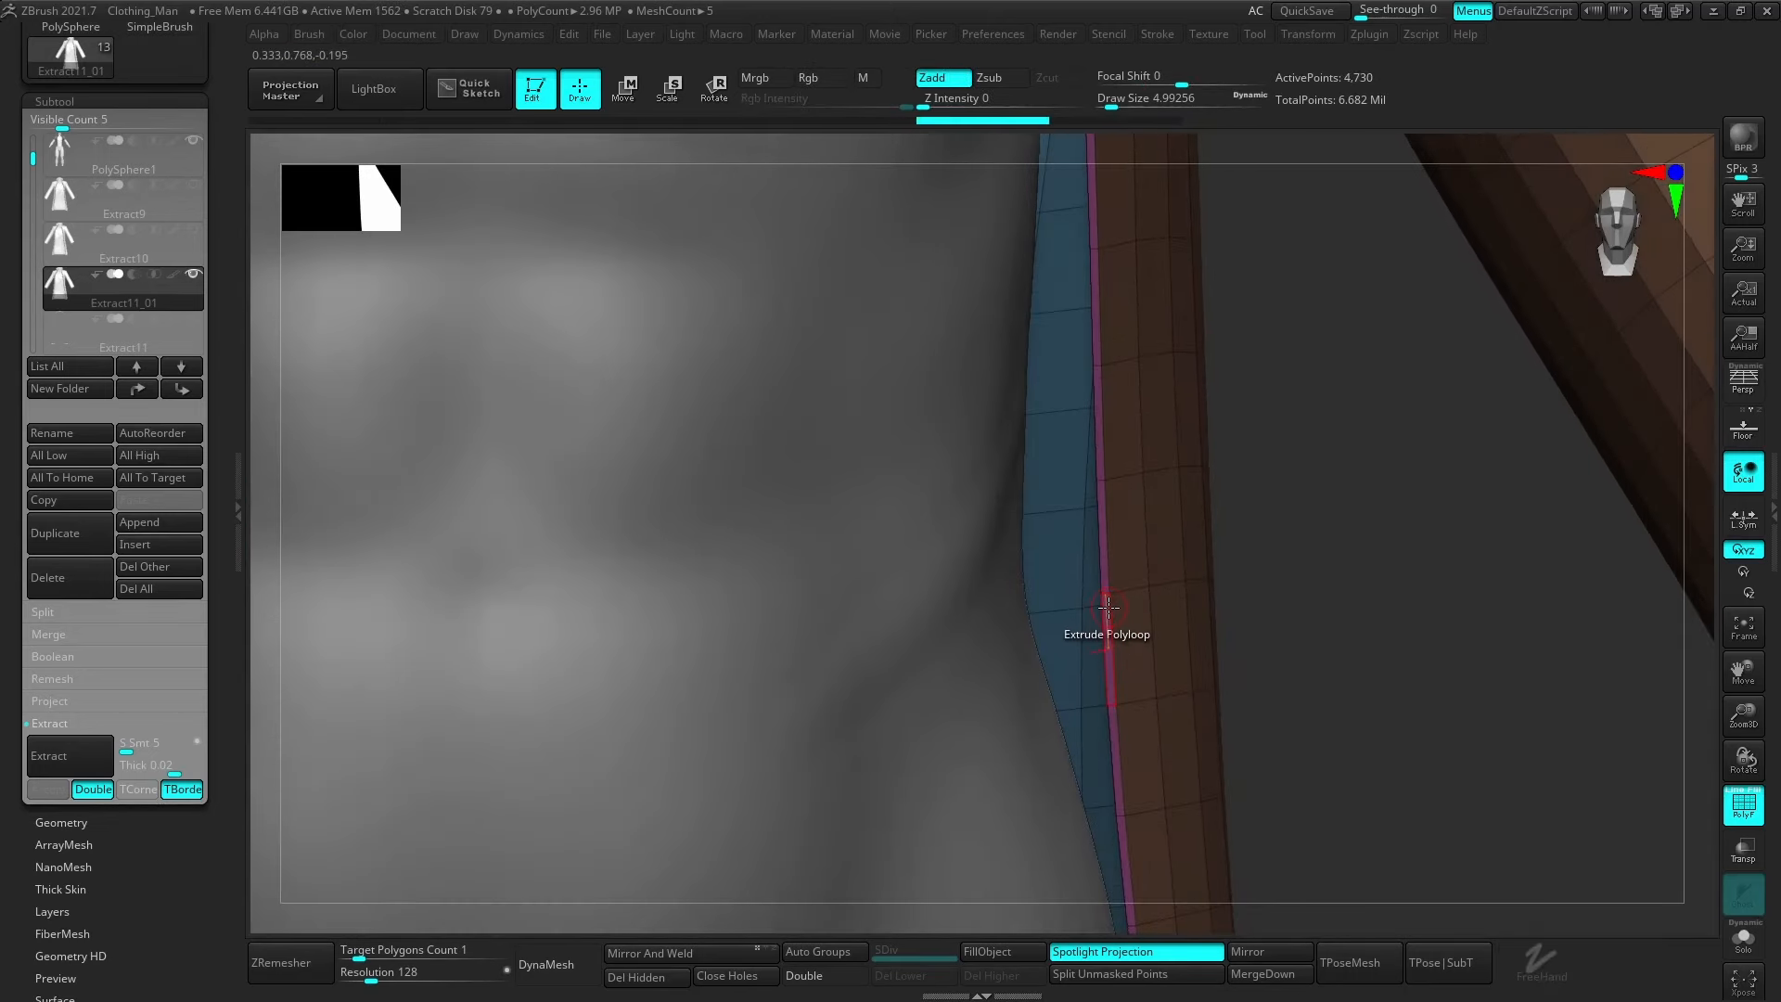
{"action": "key", "text": "space"}
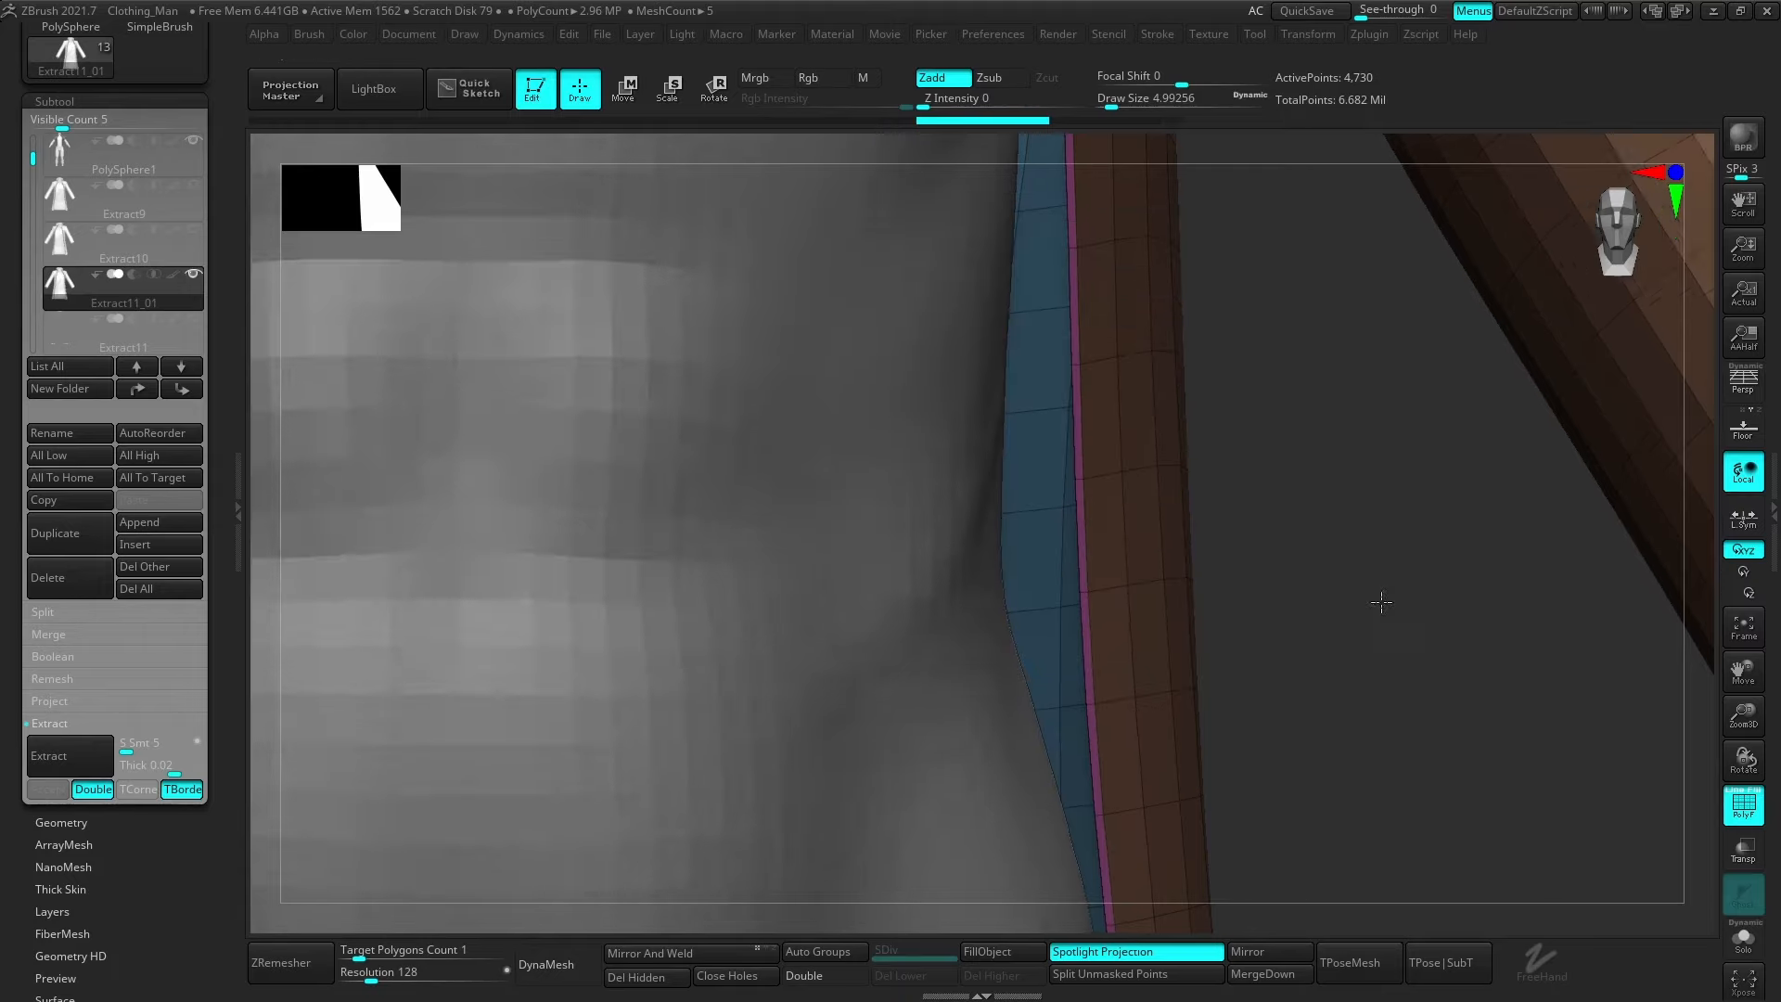
{"action": "right_click_drag", "start_coordinate": [1403, 611], "coordinate": [1136, 544], "text": "ctrl"}
{"action": "right_click_drag", "start_coordinate": [922, 647], "coordinate": [1403, 636], "text": "alt"}
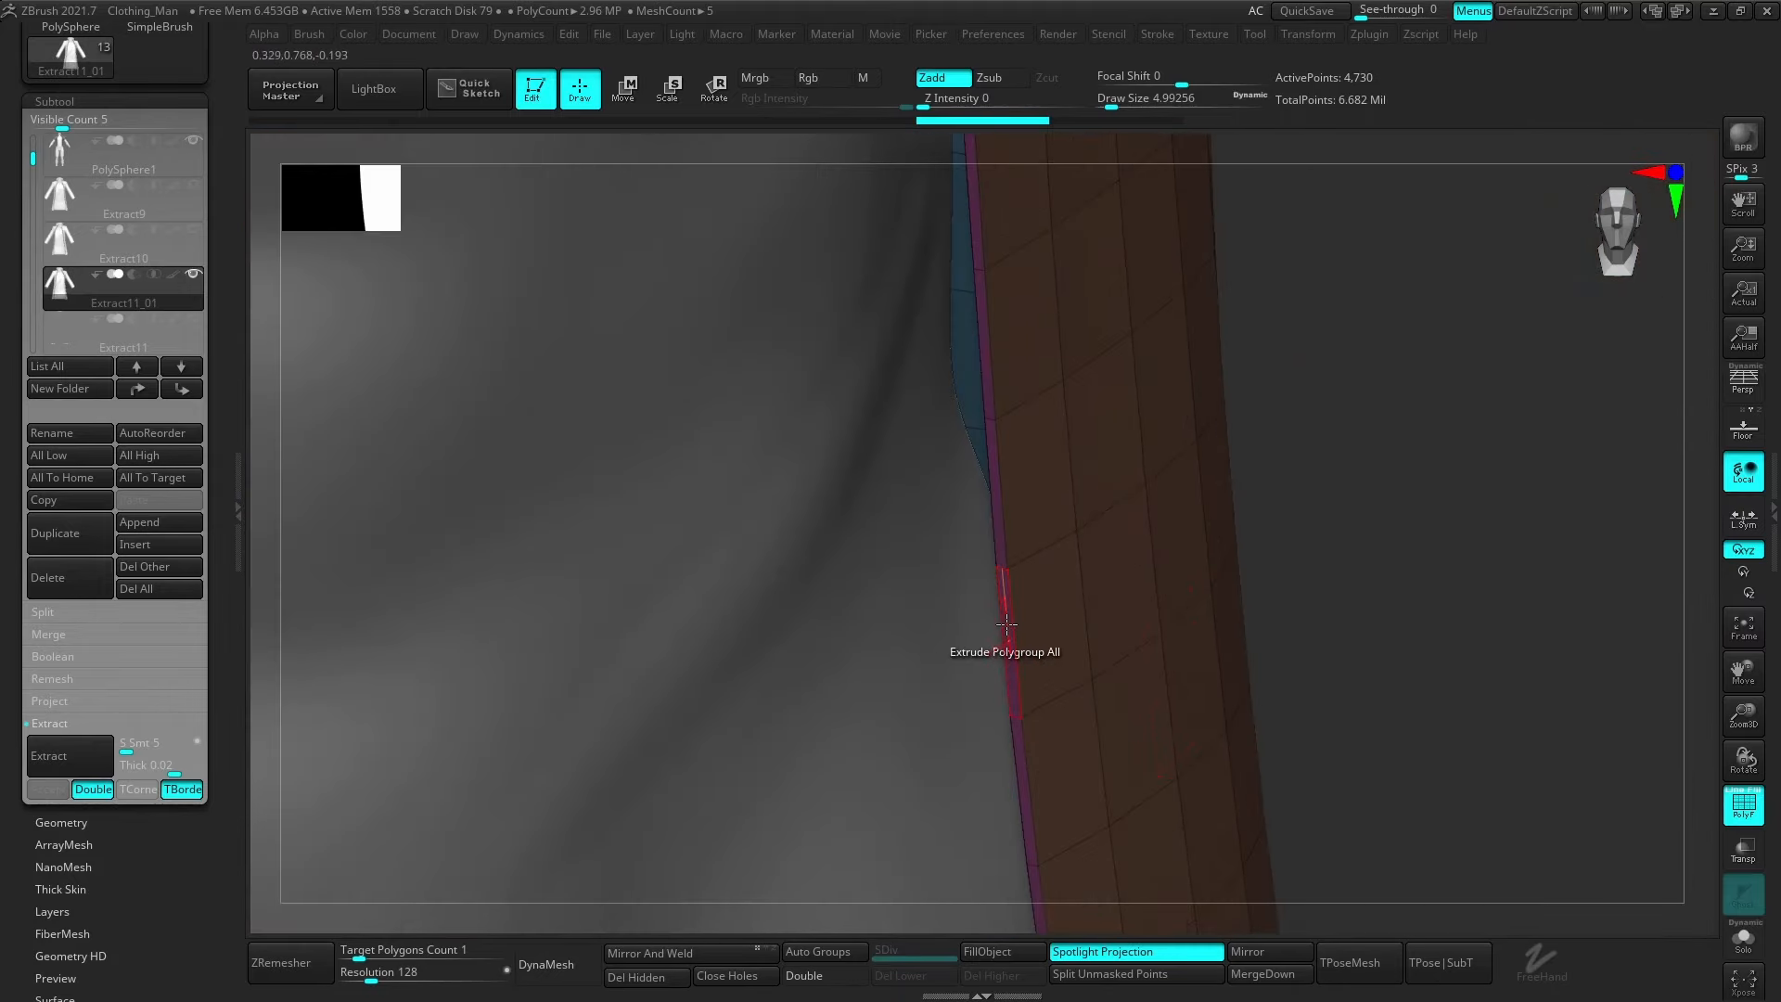
{"action": "right_click_drag", "start_coordinate": [1273, 647], "coordinate": [997, 556], "text": "ctrl"}
{"action": "right_click_drag", "start_coordinate": [1050, 685], "coordinate": [1463, 588], "text": "alt"}
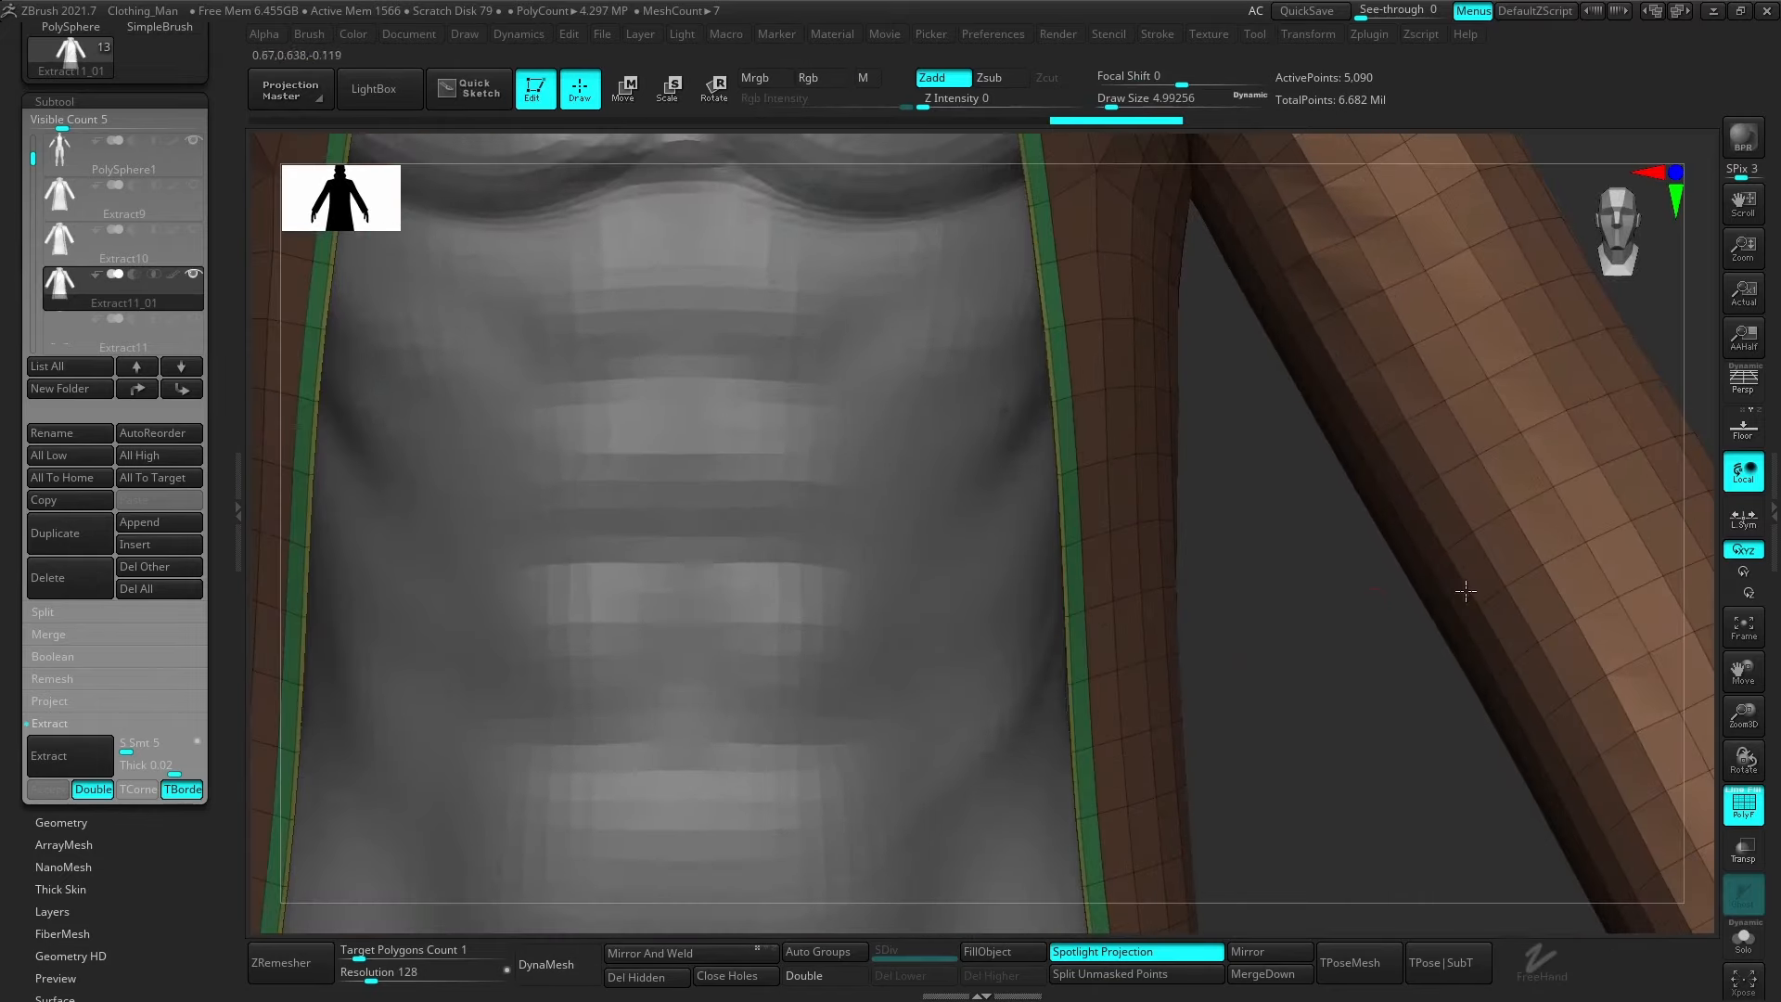
Extrude the new border faces again to form a wider raised trim around the coat's edges.
{"action": "right_click_drag", "start_coordinate": [1284, 612], "coordinate": [1174, 605]}
{"action": "right_click_drag", "start_coordinate": [1025, 545], "coordinate": [1250, 606], "text": "ctrl"}
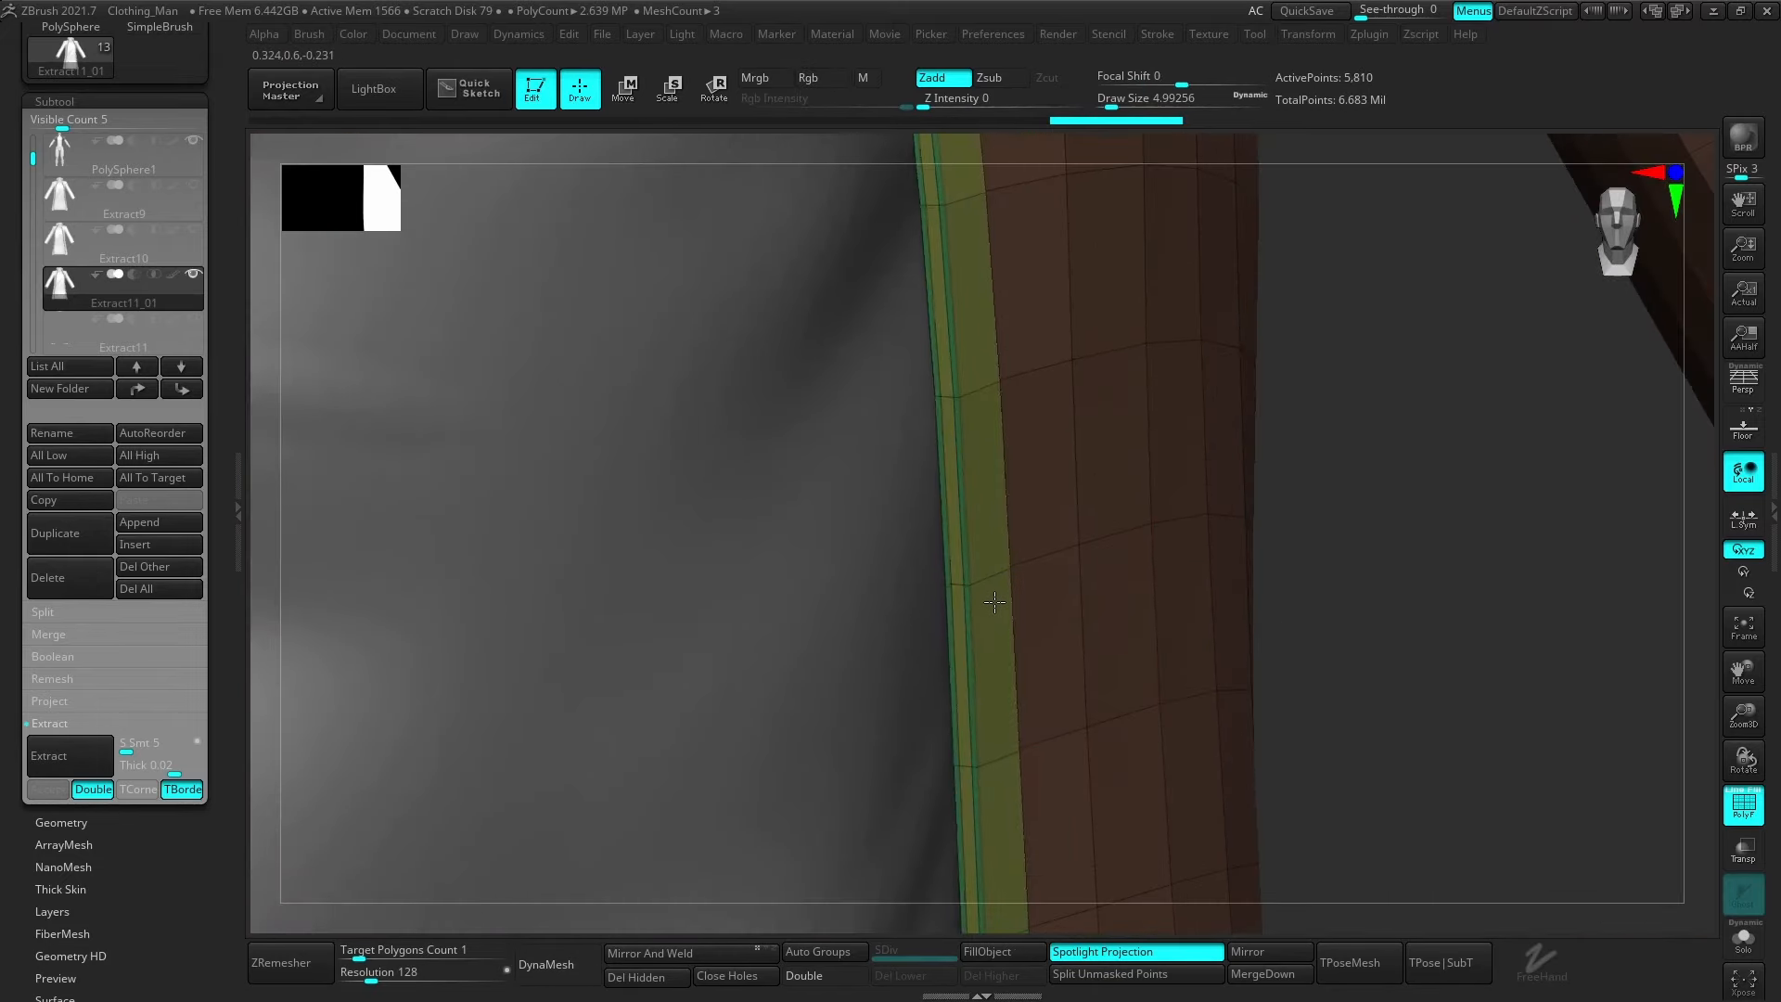
{"action": "right_click_drag", "start_coordinate": [1013, 600], "coordinate": [668, 529], "text": "ctrl"}
{"action": "right_click_drag", "start_coordinate": [1171, 843], "coordinate": [1168, 491], "text": "alt"}
Divide the coat twice to preview the trim smoothed from several angles, and undo the subdivisions.
{"action": "key", "text": "ctrl+d"}
{"action": "key", "text": "ctrl+d"}
{"action": "key", "text": "shift+f"}
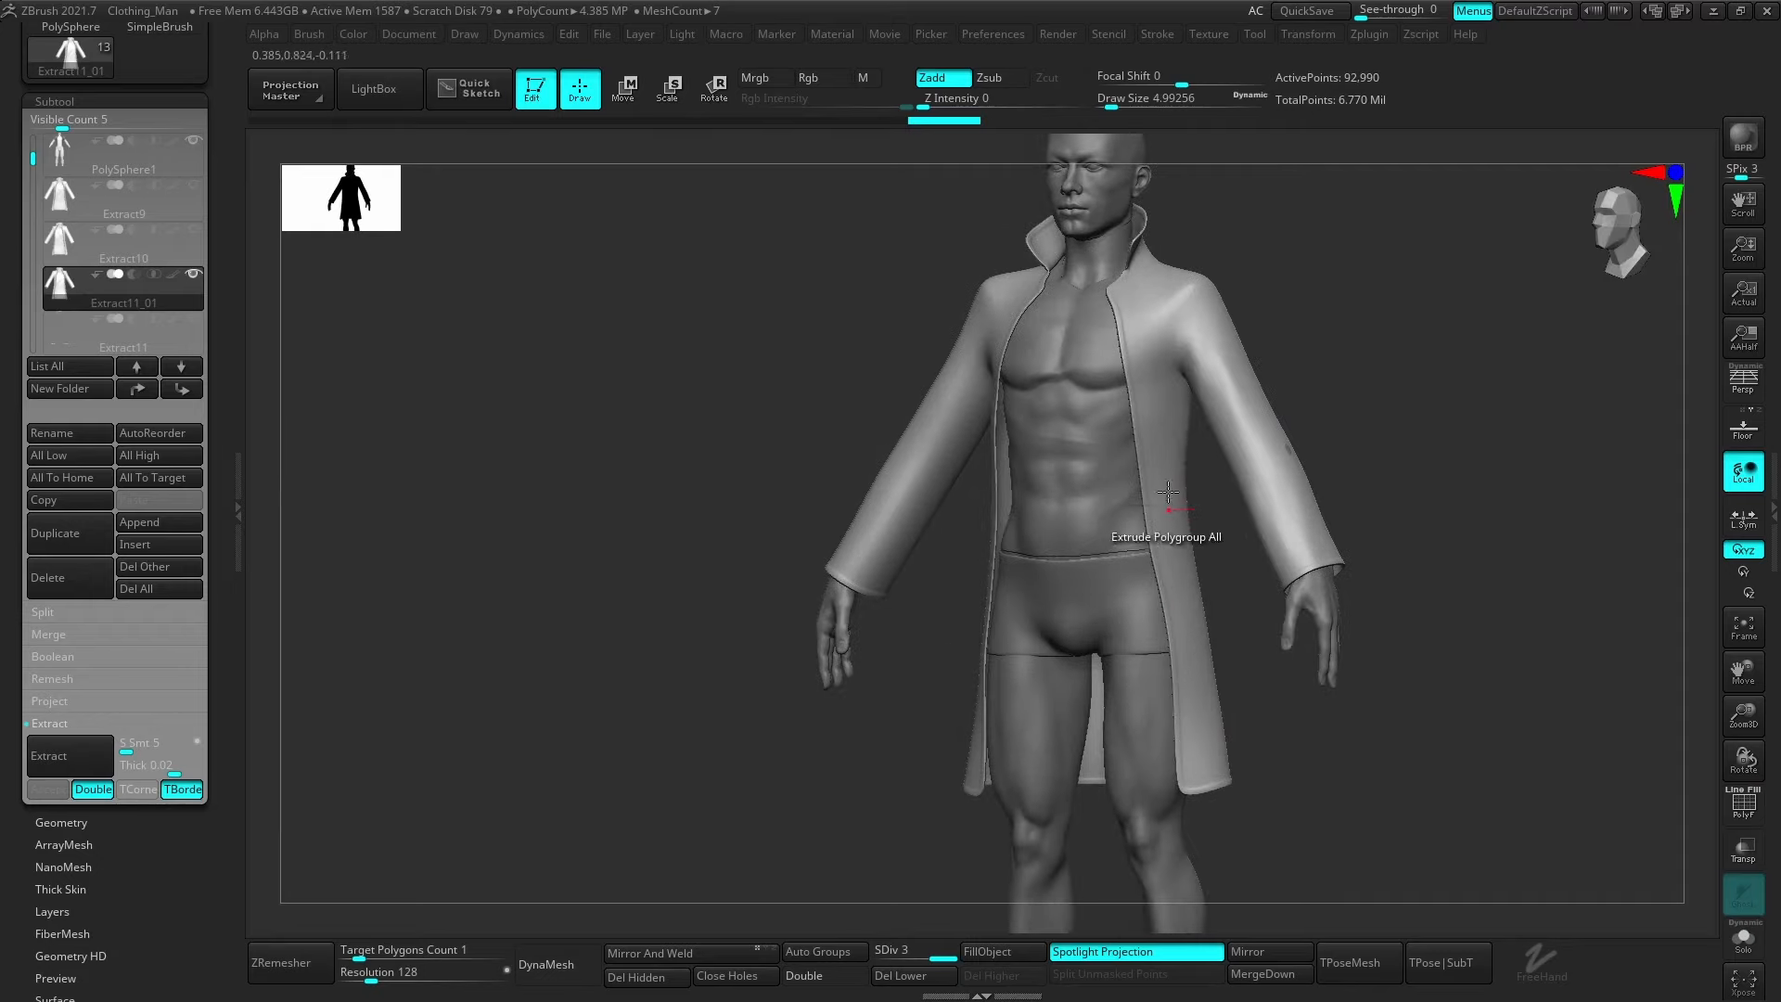
{"action": "right_click_drag", "start_coordinate": [1102, 297], "coordinate": [1139, 368], "text": "ctrl"}
{"action": "right_click_drag", "start_coordinate": [1205, 770], "coordinate": [1190, 456], "text": "alt"}
{"action": "mouse_move", "coordinate": [1222, 616]}
{"action": "right_mouse_down"}
{"action": "mouse_move", "coordinate": [1162, 629]}
{"action": "mouse_move", "coordinate": [1222, 640]}
{"action": "right_mouse_up"}
{"action": "right_click", "coordinate": [1193, 683]}
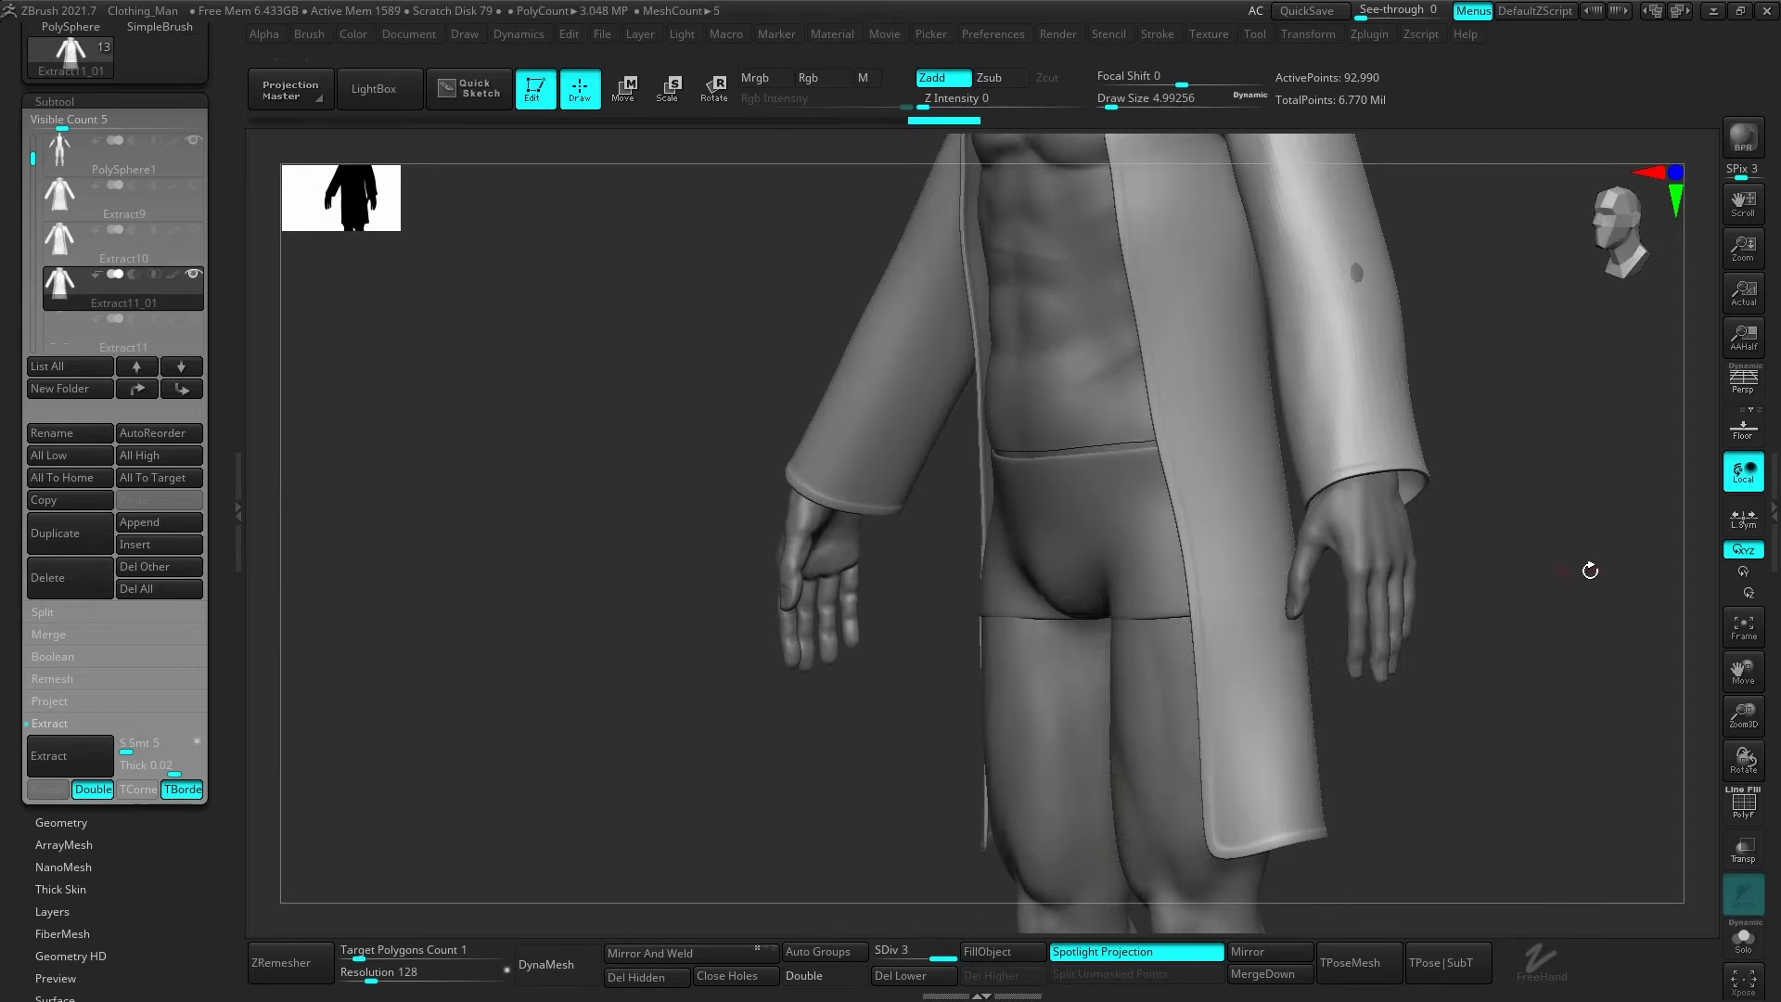
{"action": "mouse_move", "coordinate": [1590, 568]}
{"action": "left_mouse_down"}
{"action": "mouse_move", "coordinate": [1502, 588]}
{"action": "mouse_move", "coordinate": [1419, 723]}
{"action": "mouse_move", "coordinate": [1225, 834]}
{"action": "mouse_move", "coordinate": [1445, 692]}
{"action": "mouse_move", "coordinate": [1417, 690]}
{"action": "left_mouse_up"}
{"action": "key", "text": "shift+d"}
{"action": "key", "text": "ctrl+z"}
{"action": "key", "text": "shift+f"}
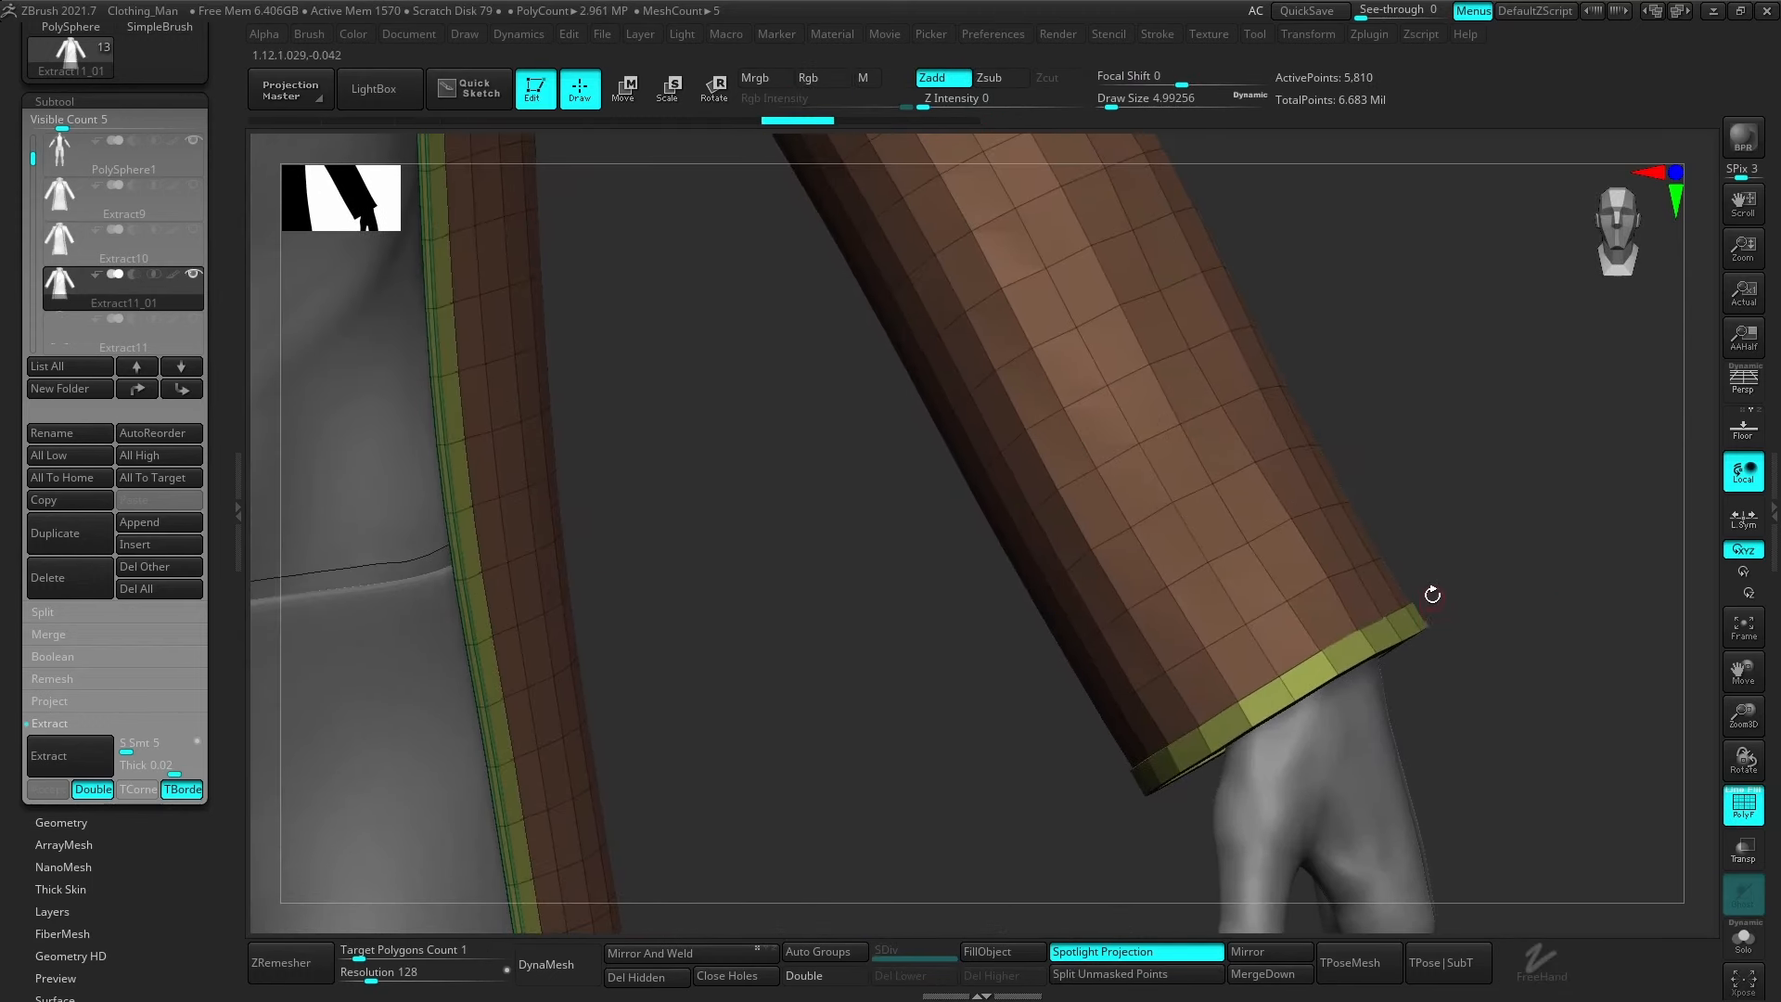
Lasso-mask the end of one sleeve and invert the mask so only the cuff trim stays editable.
{"action": "mouse_move", "coordinate": [1423, 581]}
{"action": "left_mouse_down", "text": "ctrl"}
{"action": "mouse_move", "coordinate": [1475, 755]}
{"action": "mouse_move", "coordinate": [1352, 843]}
{"action": "left_mouse_up", "text": "ctrl"}
{"action": "left_click_drag", "start_coordinate": [1403, 877], "coordinate": [1507, 953], "text": "ctrl"}
{"action": "left_click", "coordinate": [1507, 953]}
{"action": "left_click", "coordinate": [1351, 775]}
{"action": "mouse_move", "coordinate": [1480, 630]}
{"action": "left_mouse_down", "text": "ctrl"}
{"action": "mouse_move", "coordinate": [997, 583]}
{"action": "mouse_move", "coordinate": [1024, 790]}
{"action": "left_mouse_up", "text": "ctrl"}
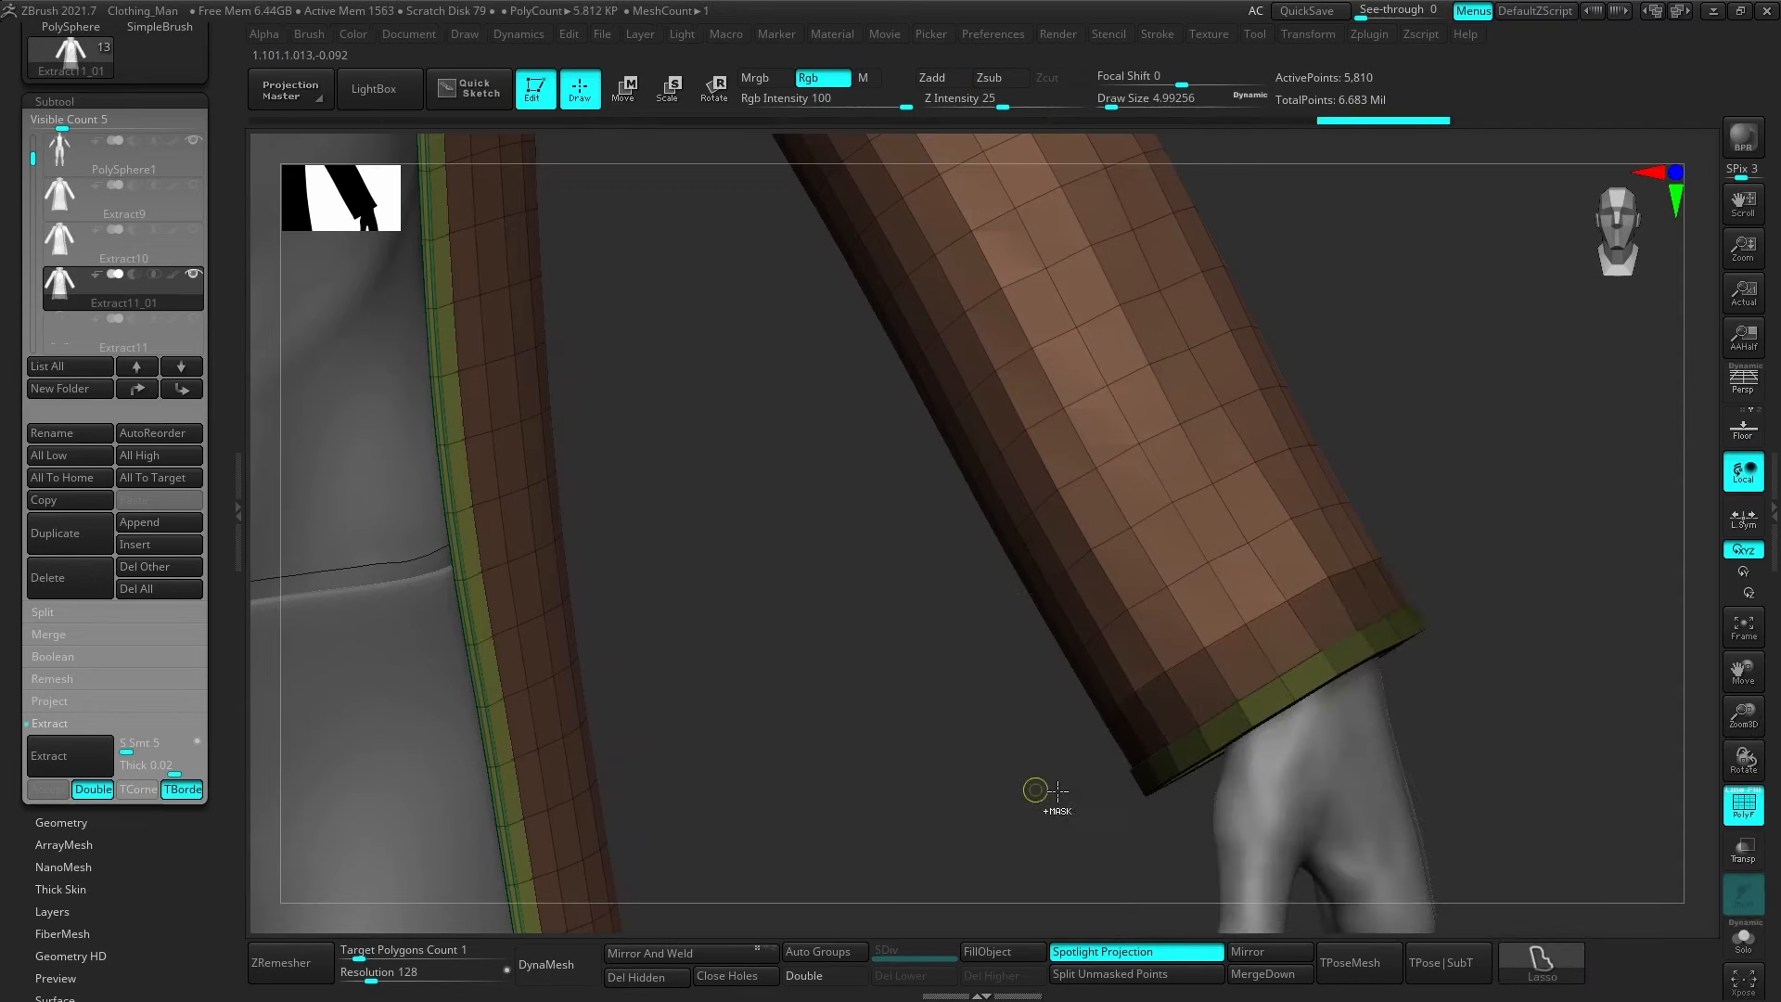
{"action": "left_click", "coordinate": [1025, 791], "text": "ctrl"}
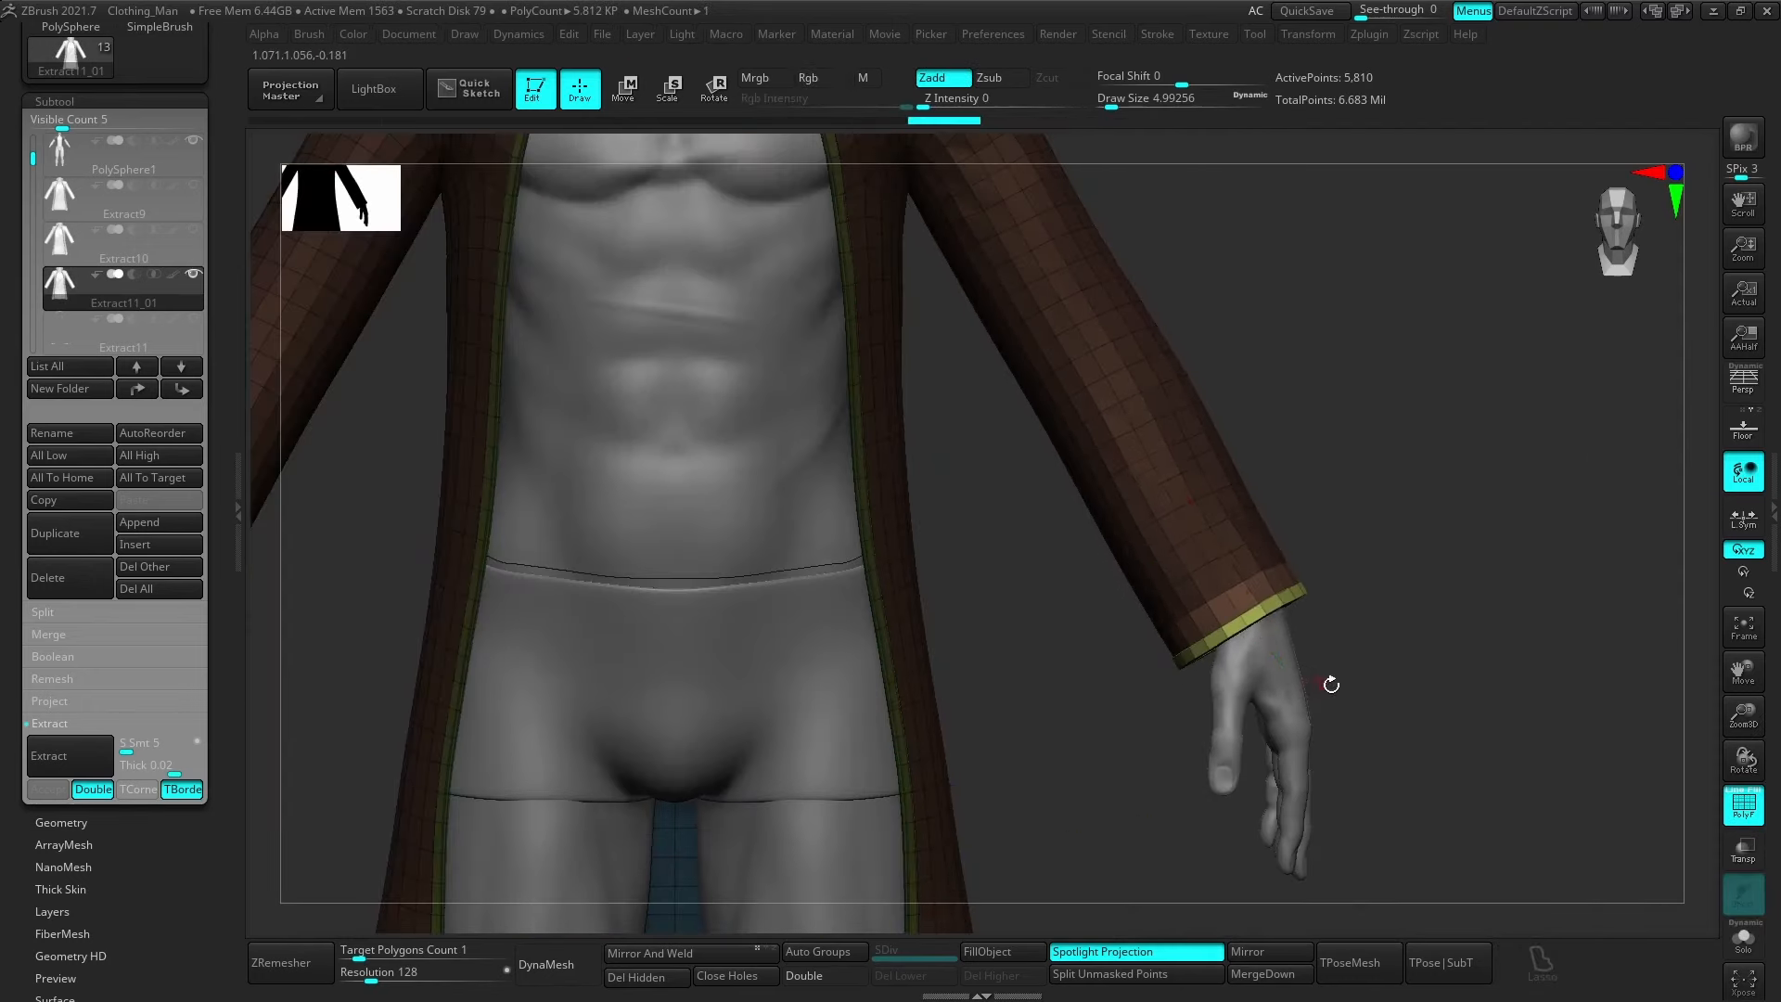
Move the unmasked cuff trim back up the sleeve and scale it outward to form a flared, turned-up cuff.
{"action": "key", "text": "w"}
{"action": "left_click_drag", "start_coordinate": [1276, 619], "coordinate": [1221, 501]}
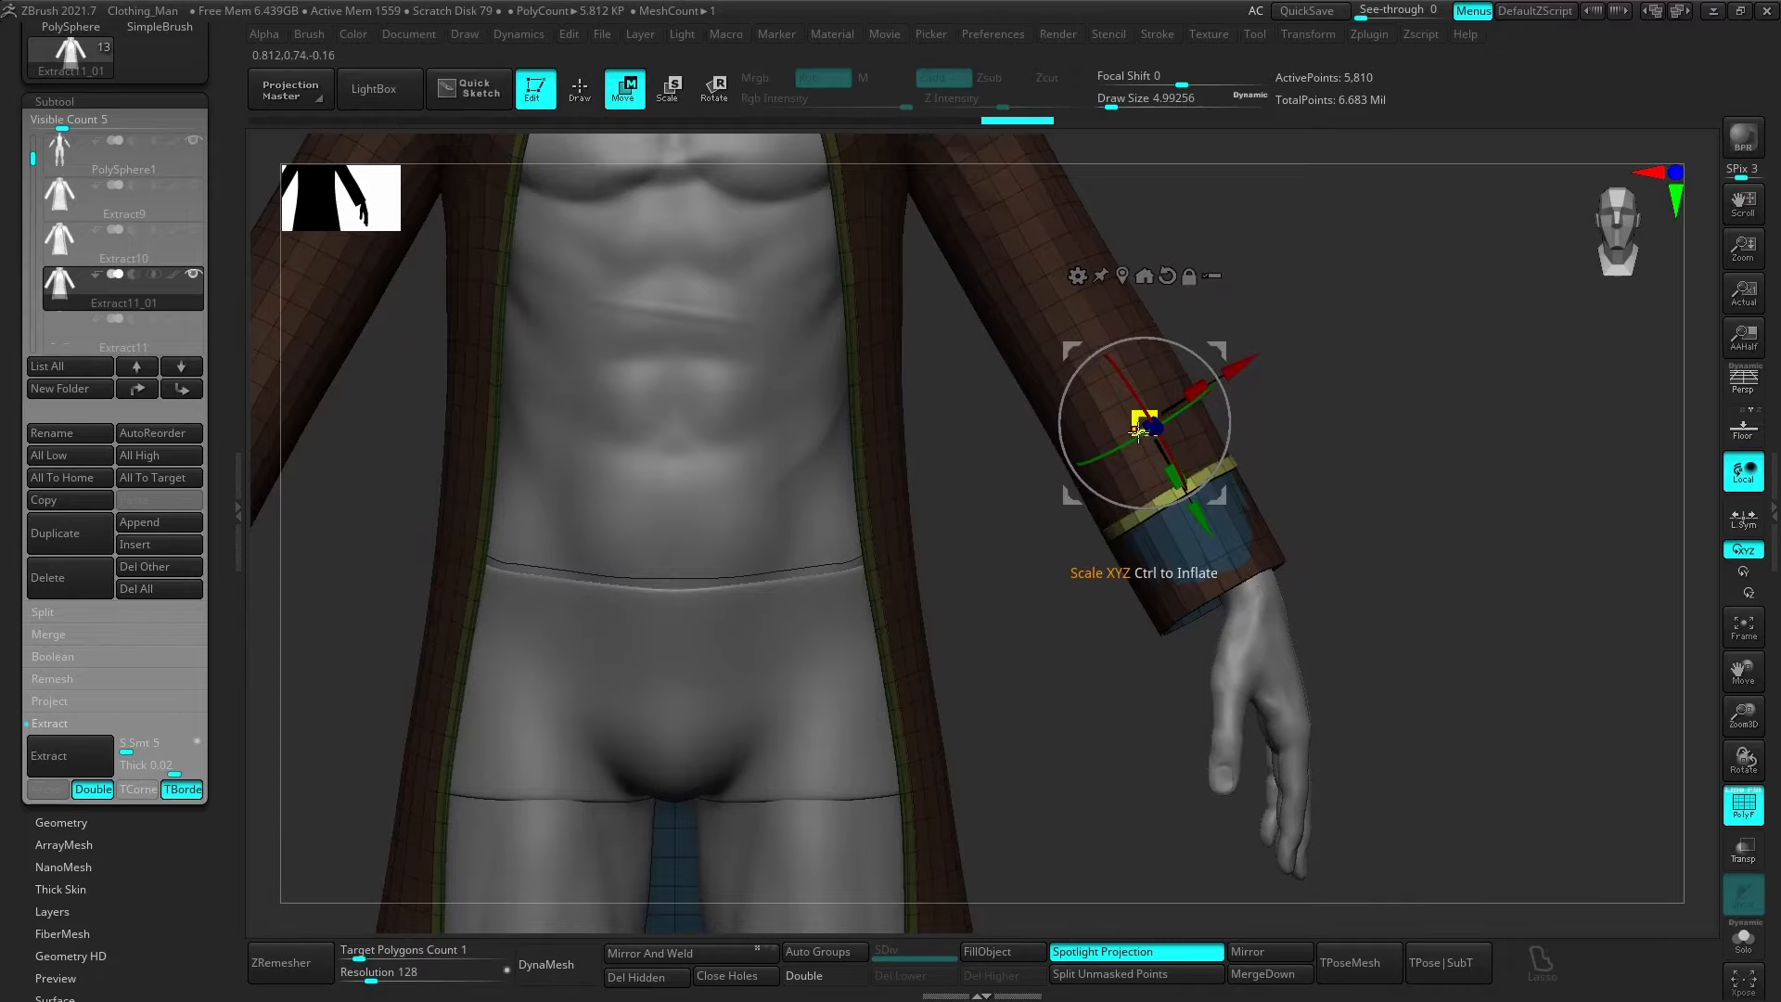
{"action": "right_click_drag", "start_coordinate": [1120, 458], "coordinate": [1262, 614], "text": "alt"}
{"action": "right_click_drag", "start_coordinate": [1262, 614], "coordinate": [1306, 701]}
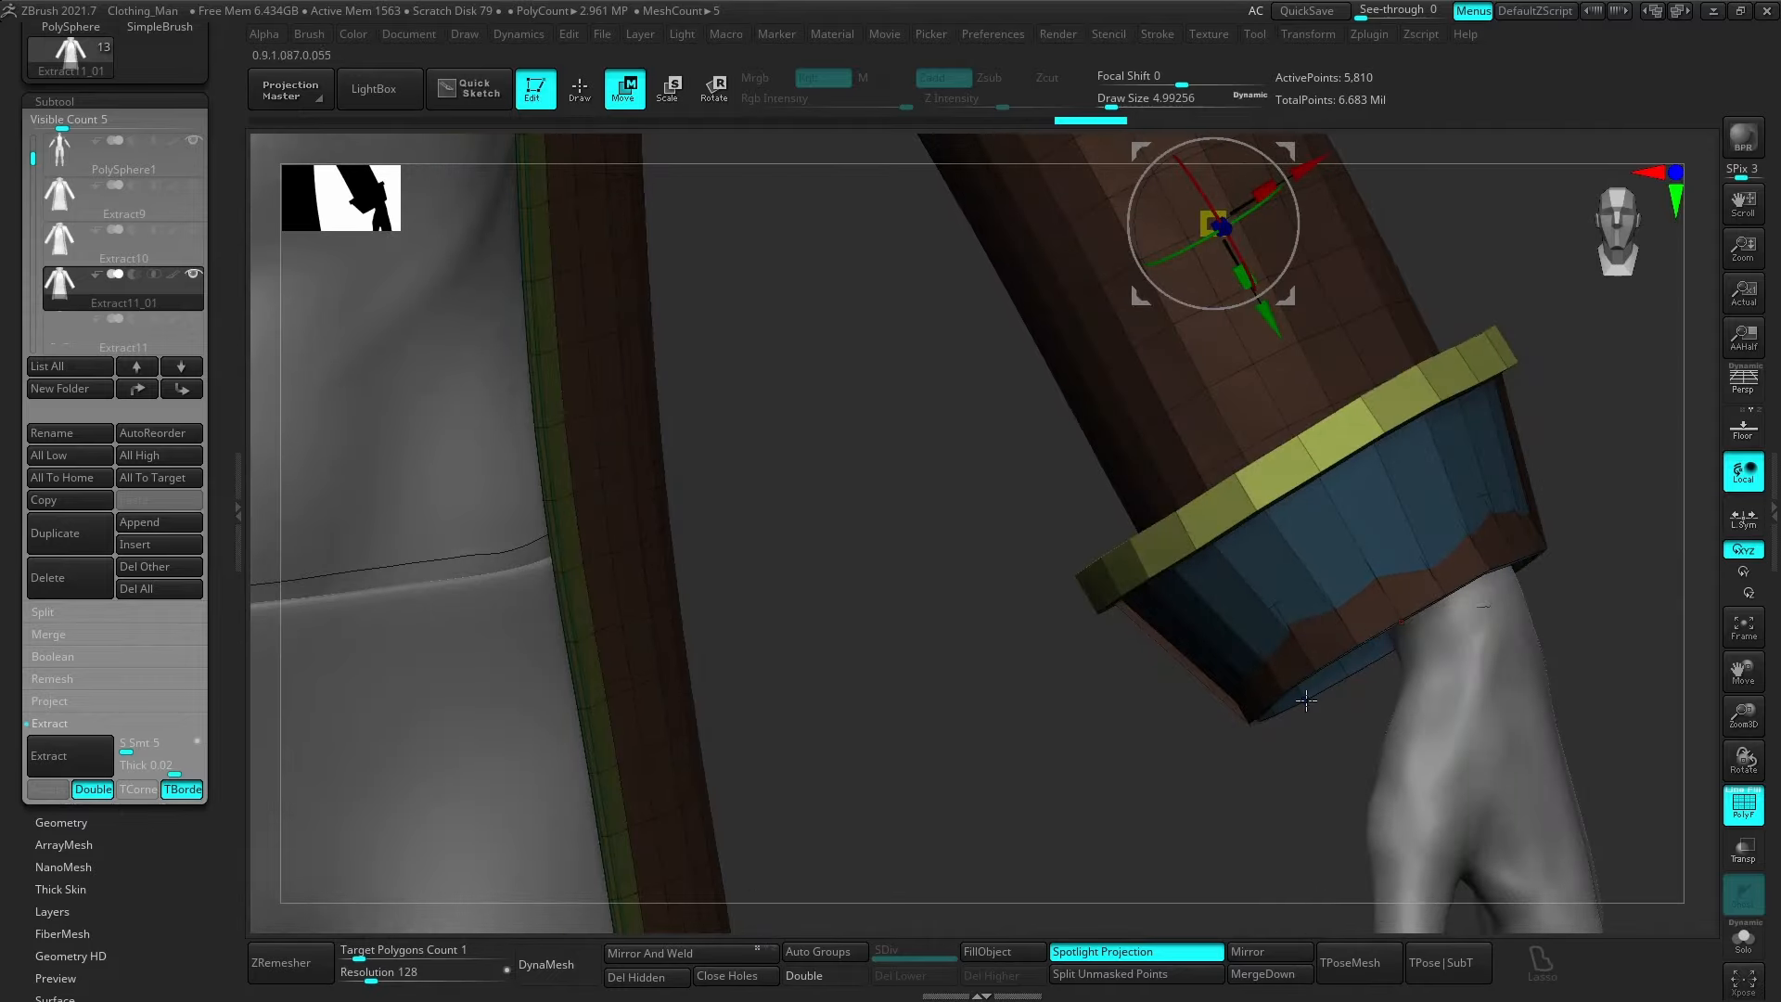
Set ZModeler's edge action to Insert with Single EdgeLoop and add an edge loop around the turned-up cuff.
{"action": "right_click_drag", "start_coordinate": [1566, 613], "coordinate": [1251, 444]}
{"action": "key", "text": "b"}
{"action": "key", "text": "m"}
{"action": "key", "text": "v"}
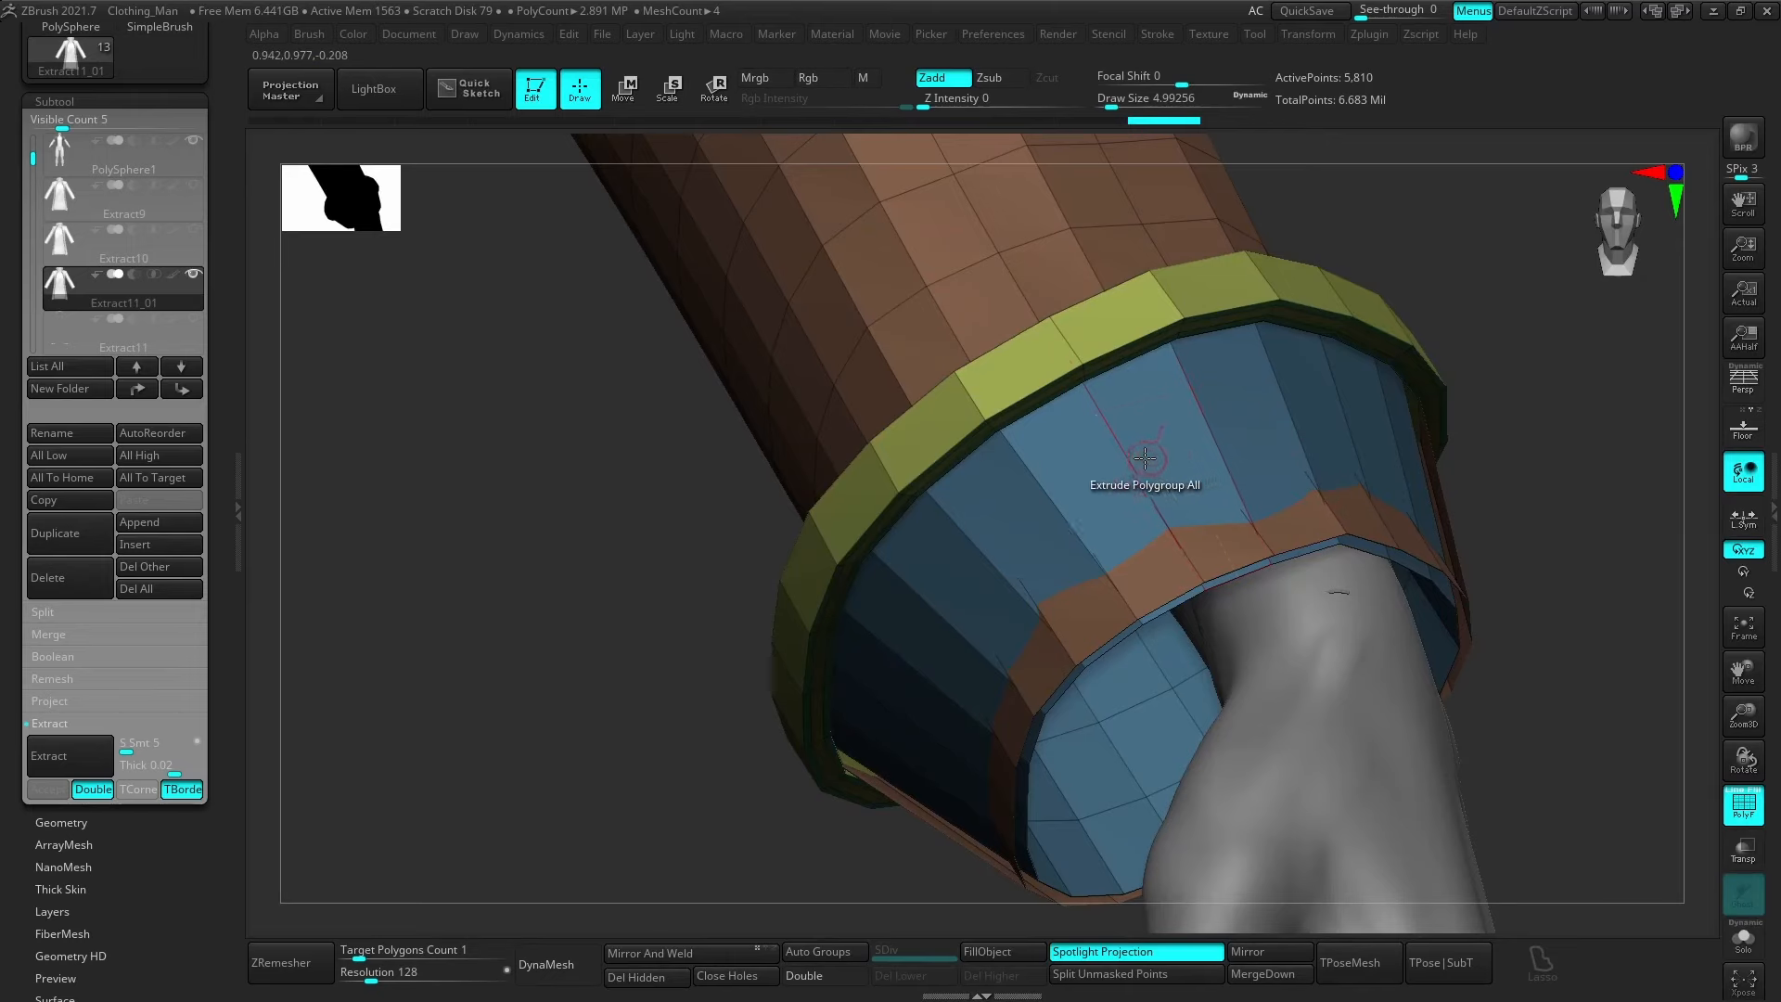
{"action": "key", "text": "space"}
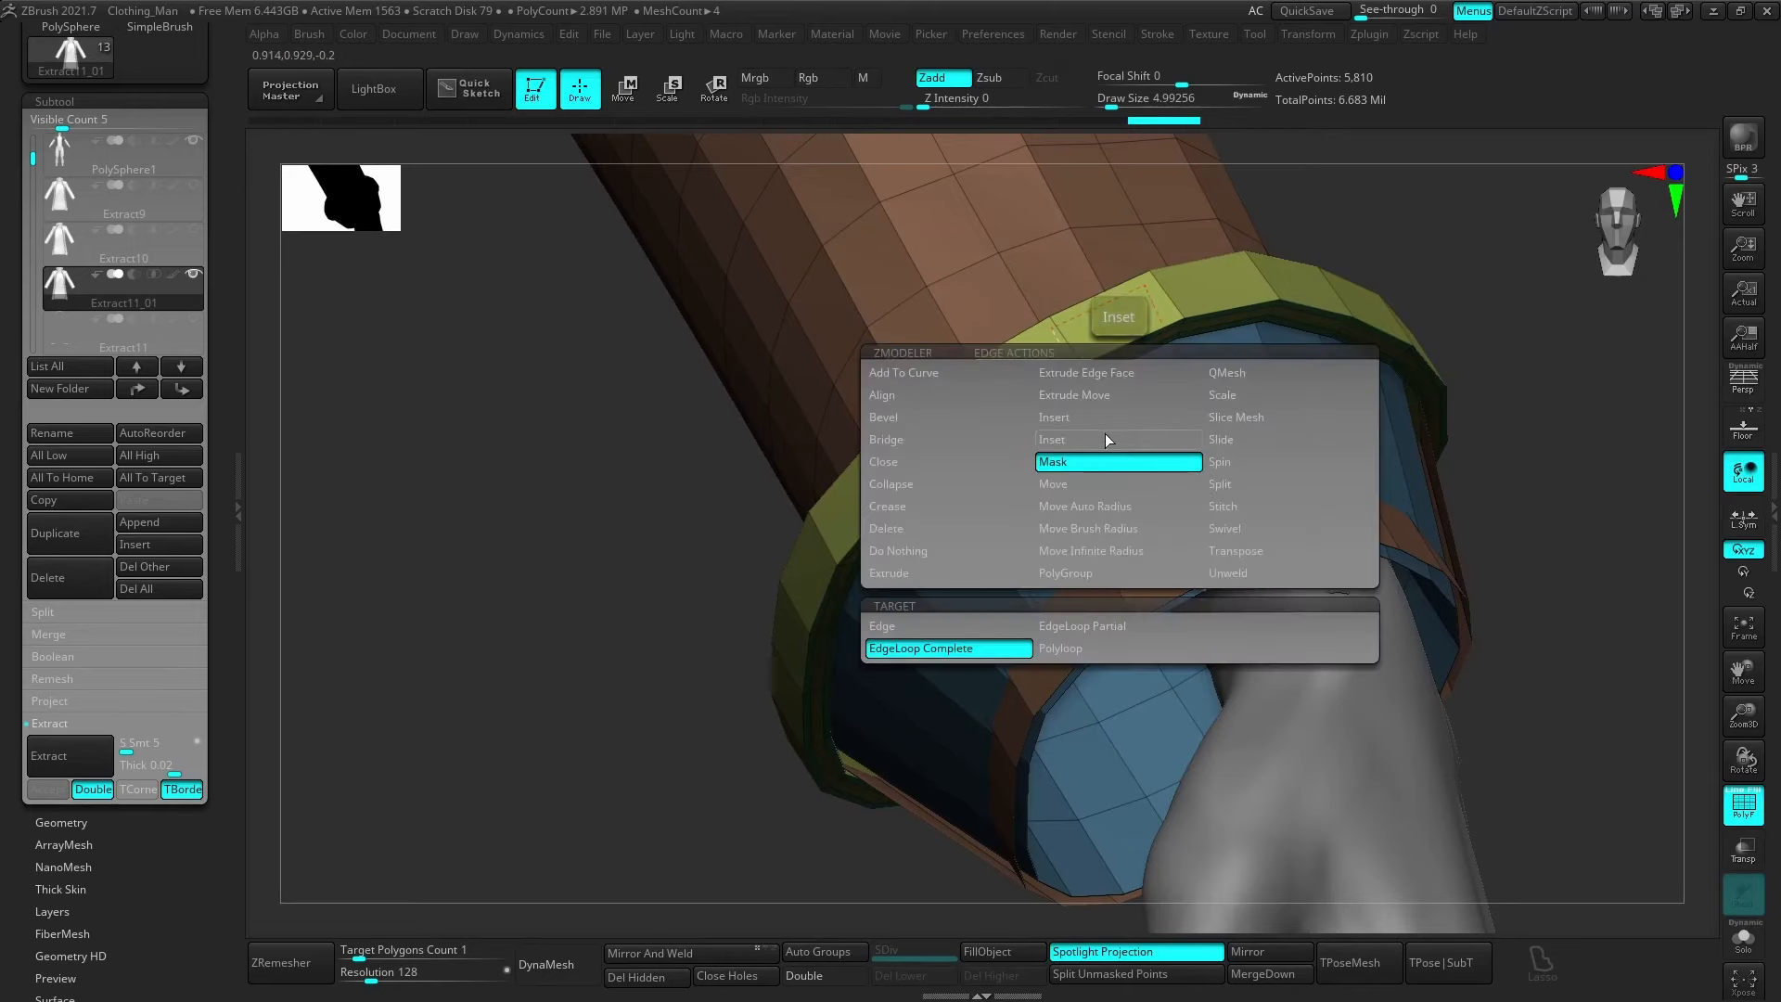
{"action": "left_click", "coordinate": [1121, 405]}
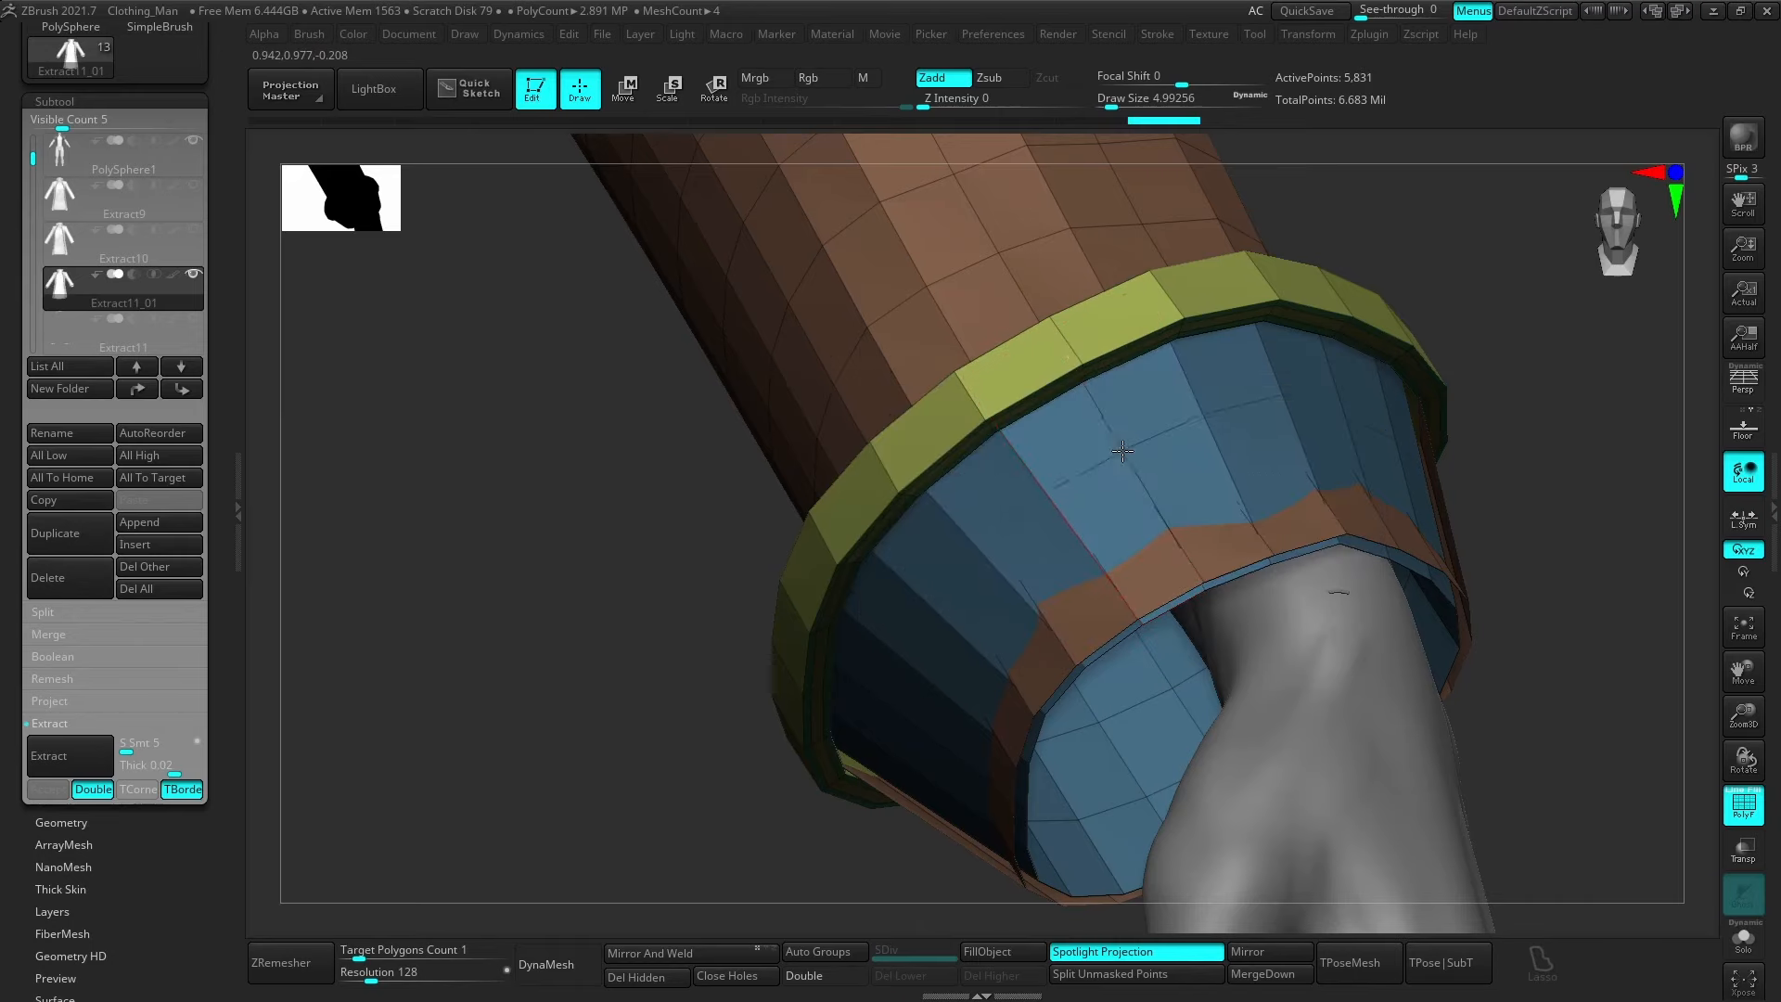
Switch ZModeler's edge action to Mask, mask the edge loop around the cuff's middle, and invert the mask.
{"action": "right_click_drag", "start_coordinate": [1145, 485], "coordinate": [1128, 519]}
{"action": "right_click_drag", "start_coordinate": [1187, 461], "coordinate": [1094, 470], "text": "ctrl"}
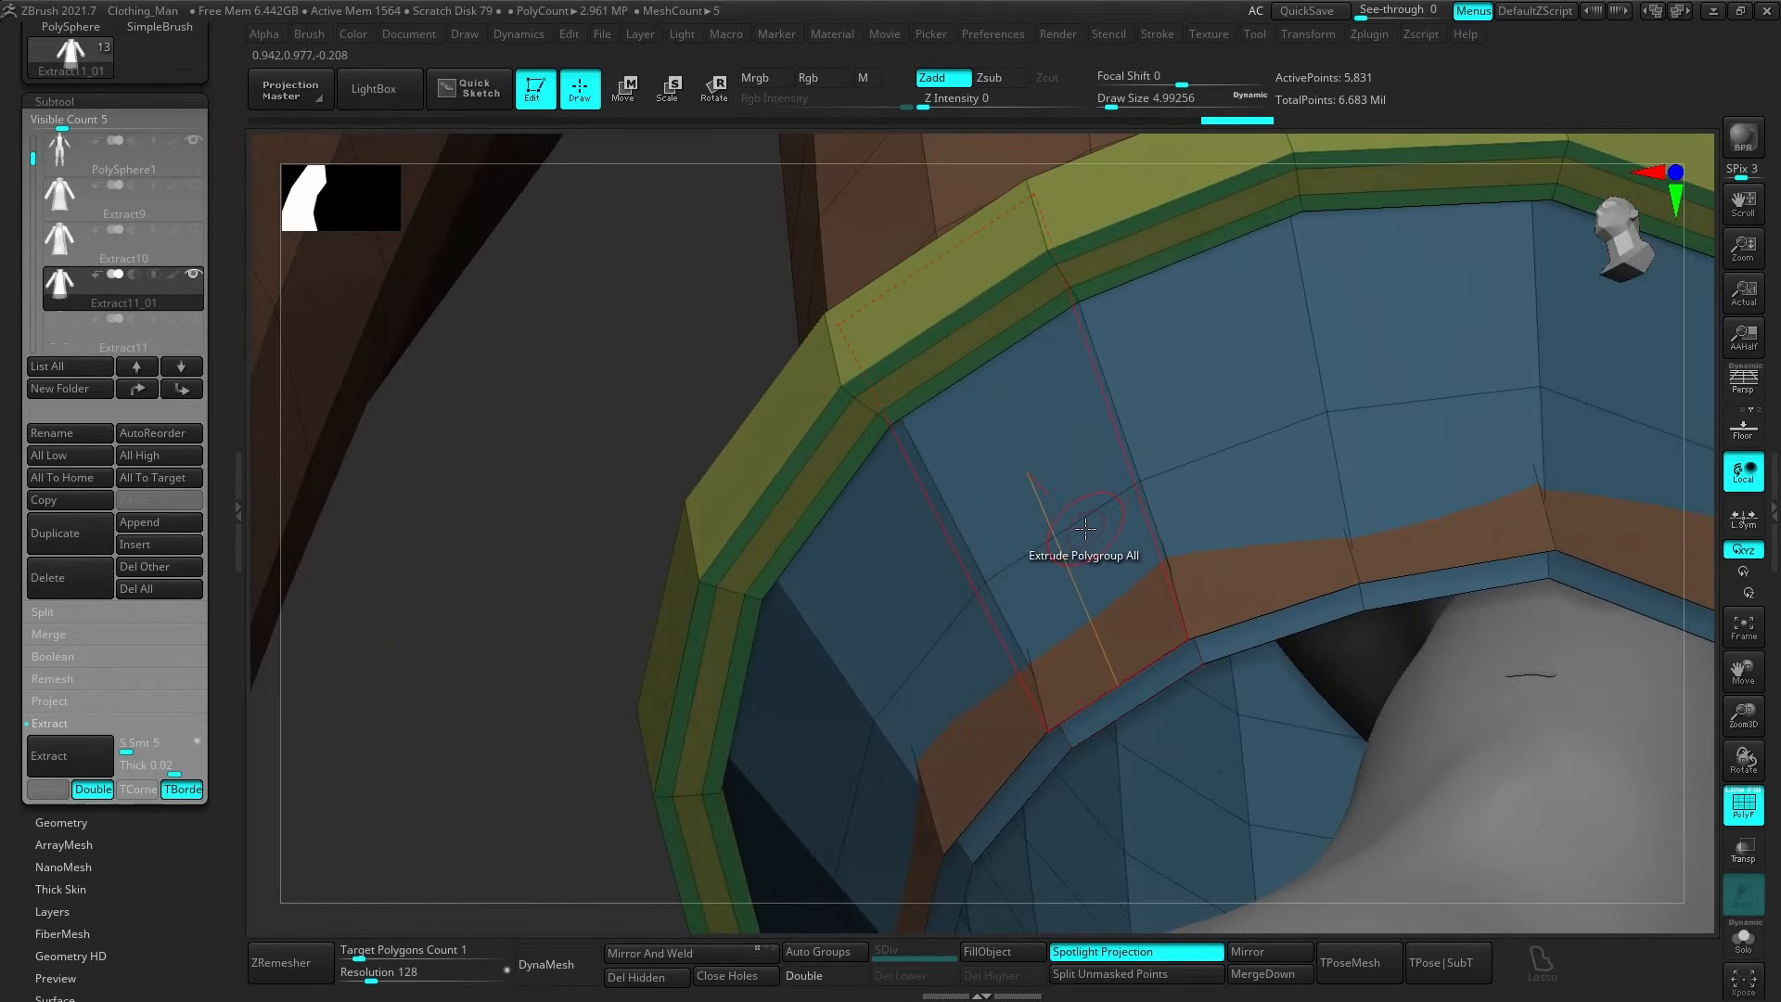
{"action": "right_click_drag", "start_coordinate": [1093, 530], "coordinate": [1138, 591]}
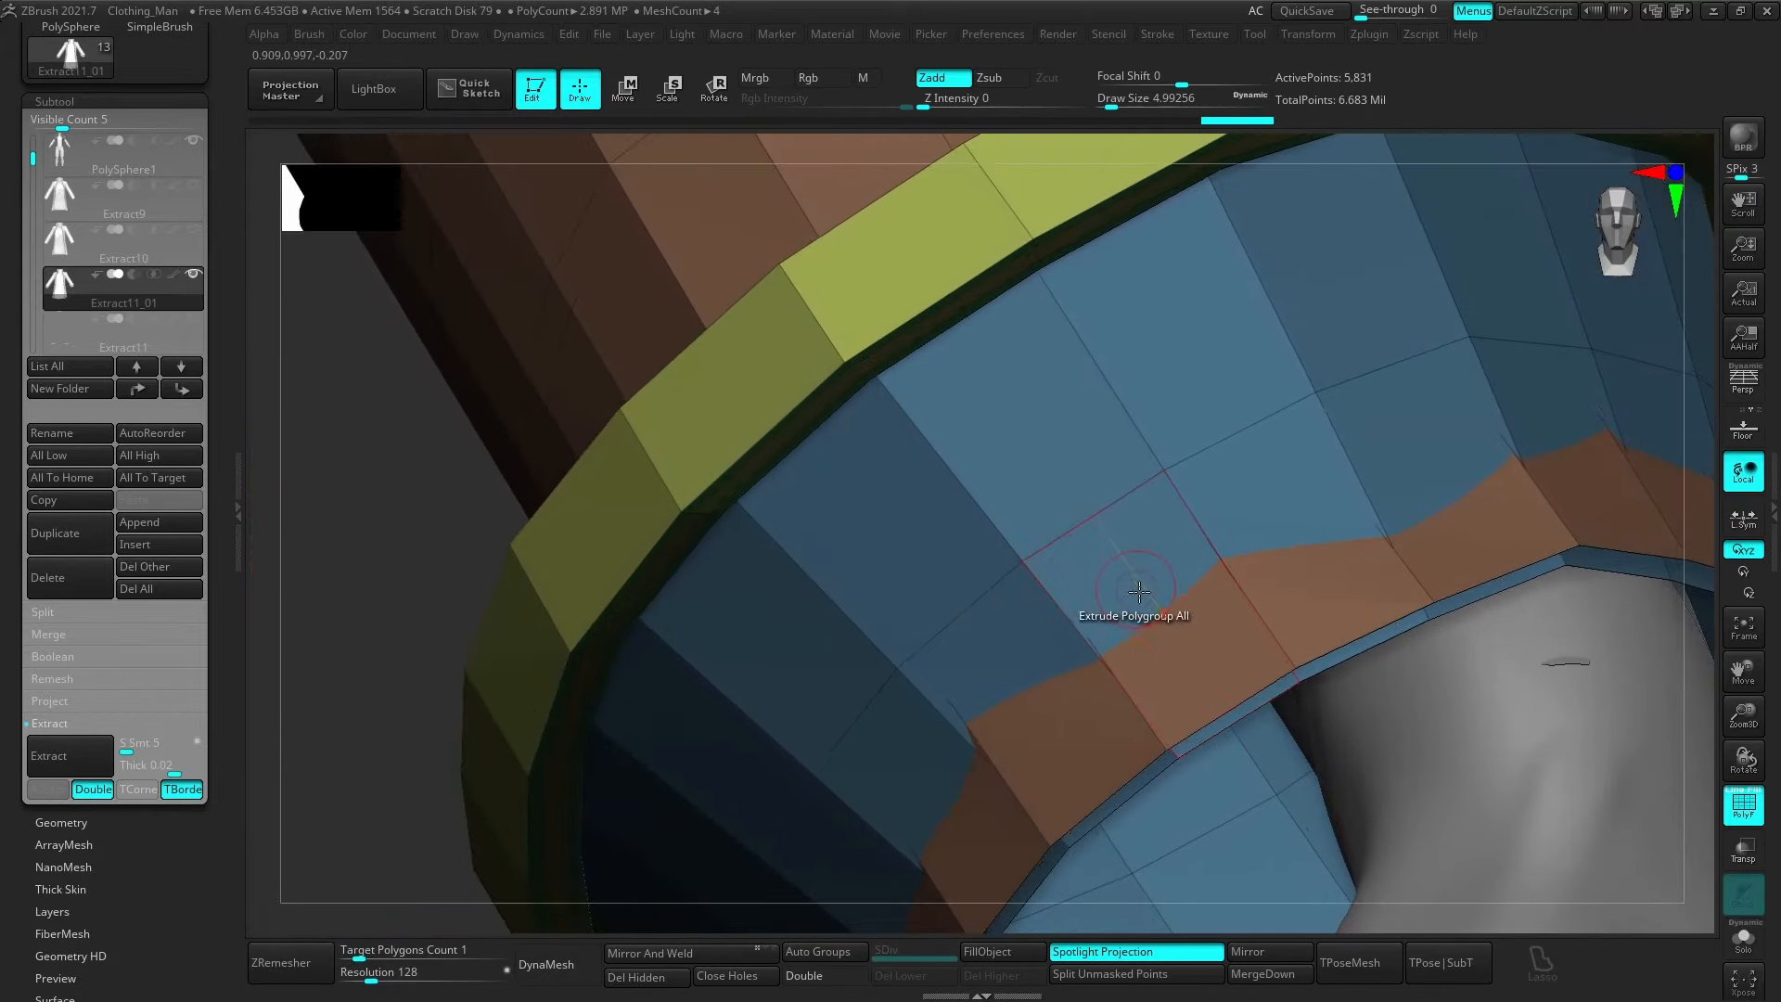
{"action": "right_click_drag", "start_coordinate": [1243, 710], "coordinate": [380, 716]}
{"action": "left_click", "coordinate": [47, 825]}
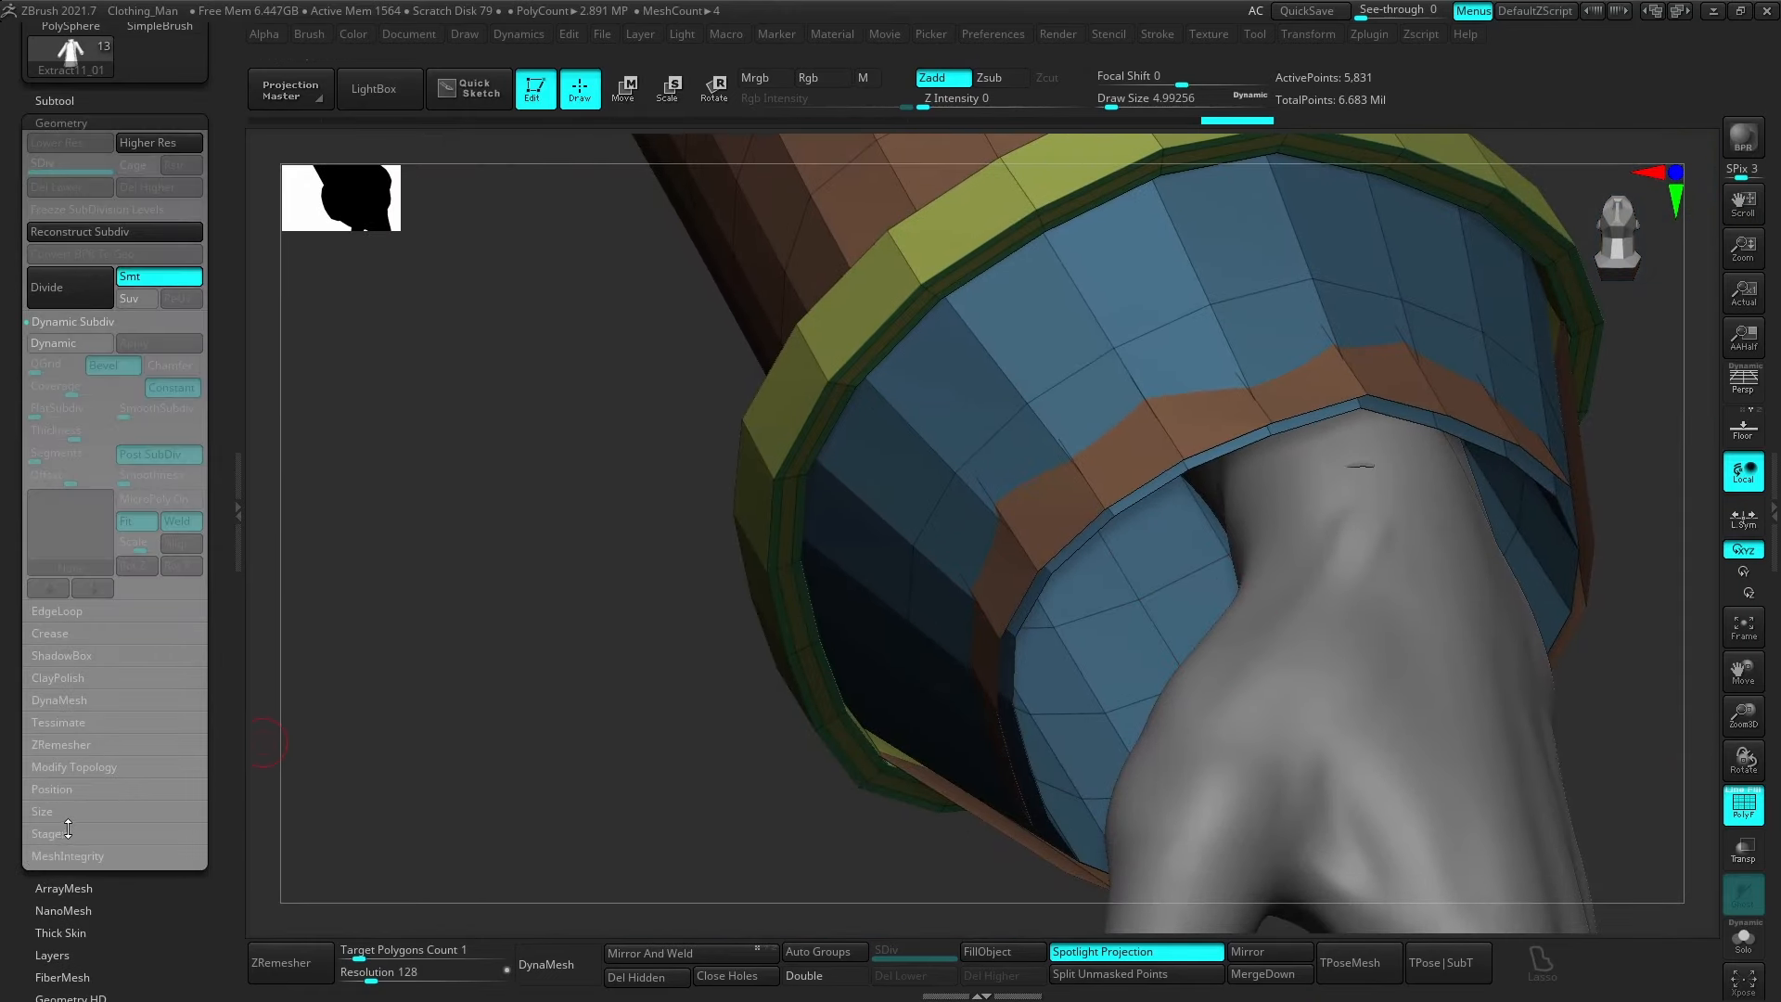
{"action": "right_click_drag", "start_coordinate": [1037, 451], "coordinate": [905, 484]}
{"action": "key", "text": "space"}
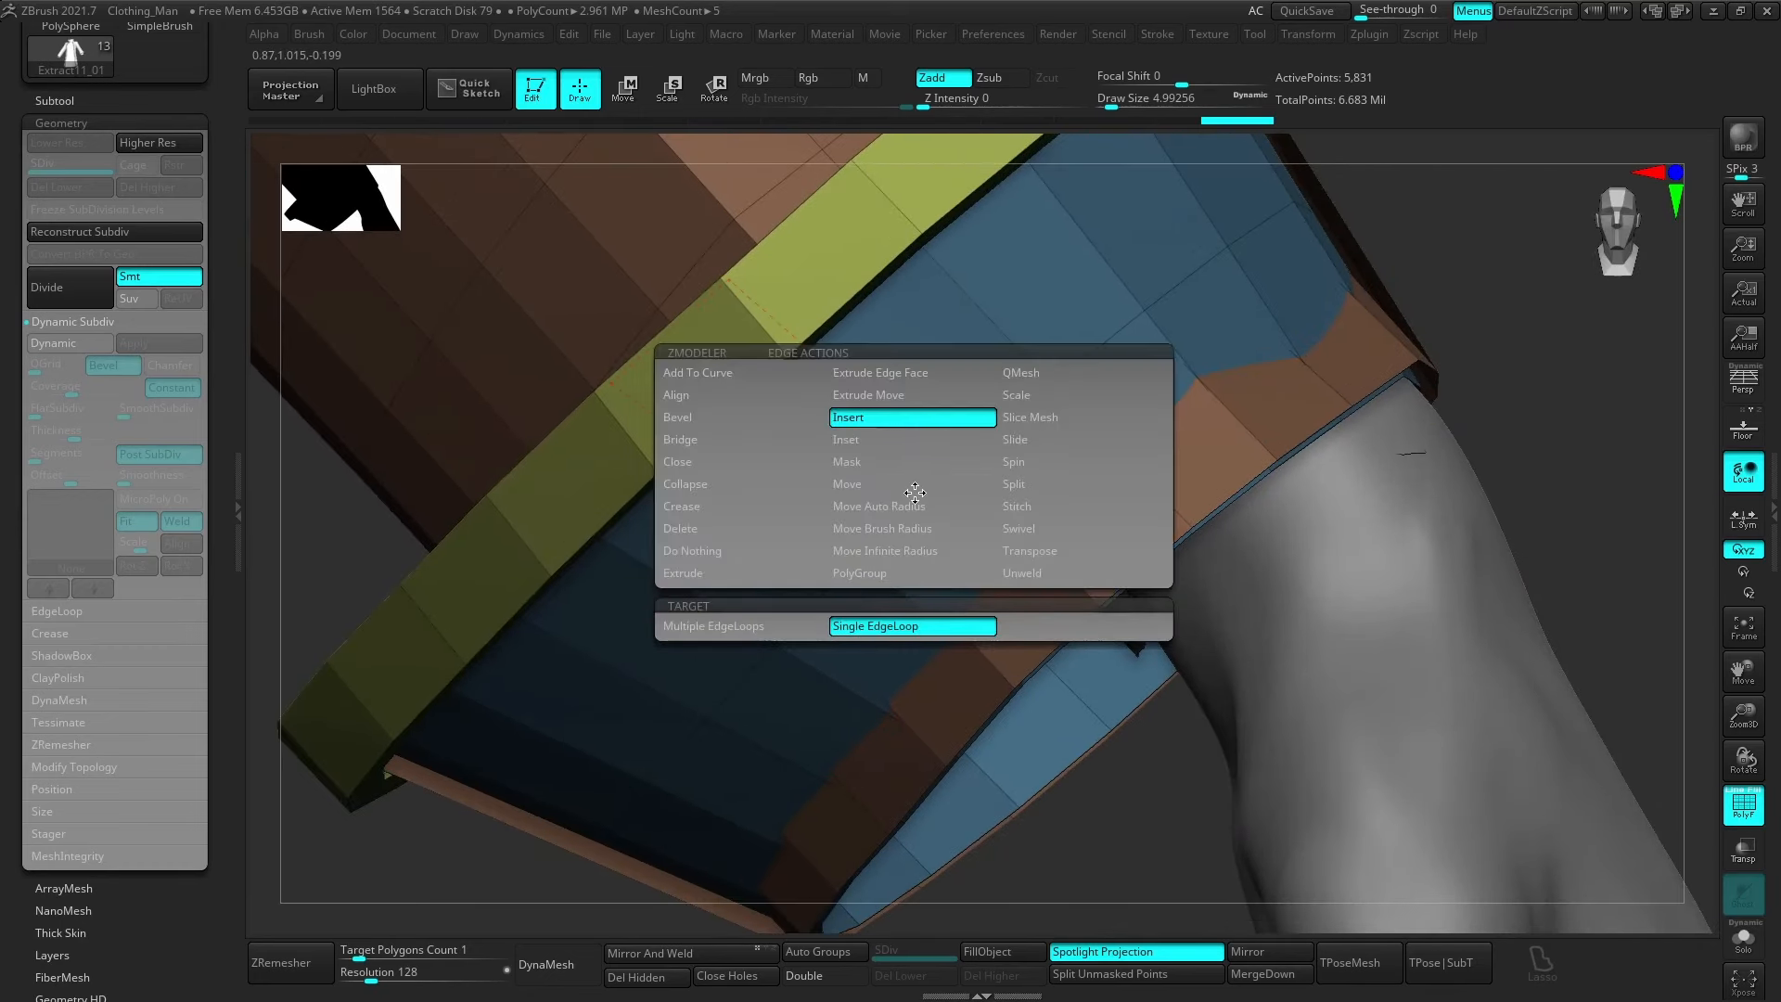
{"action": "left_click", "coordinate": [883, 461]}
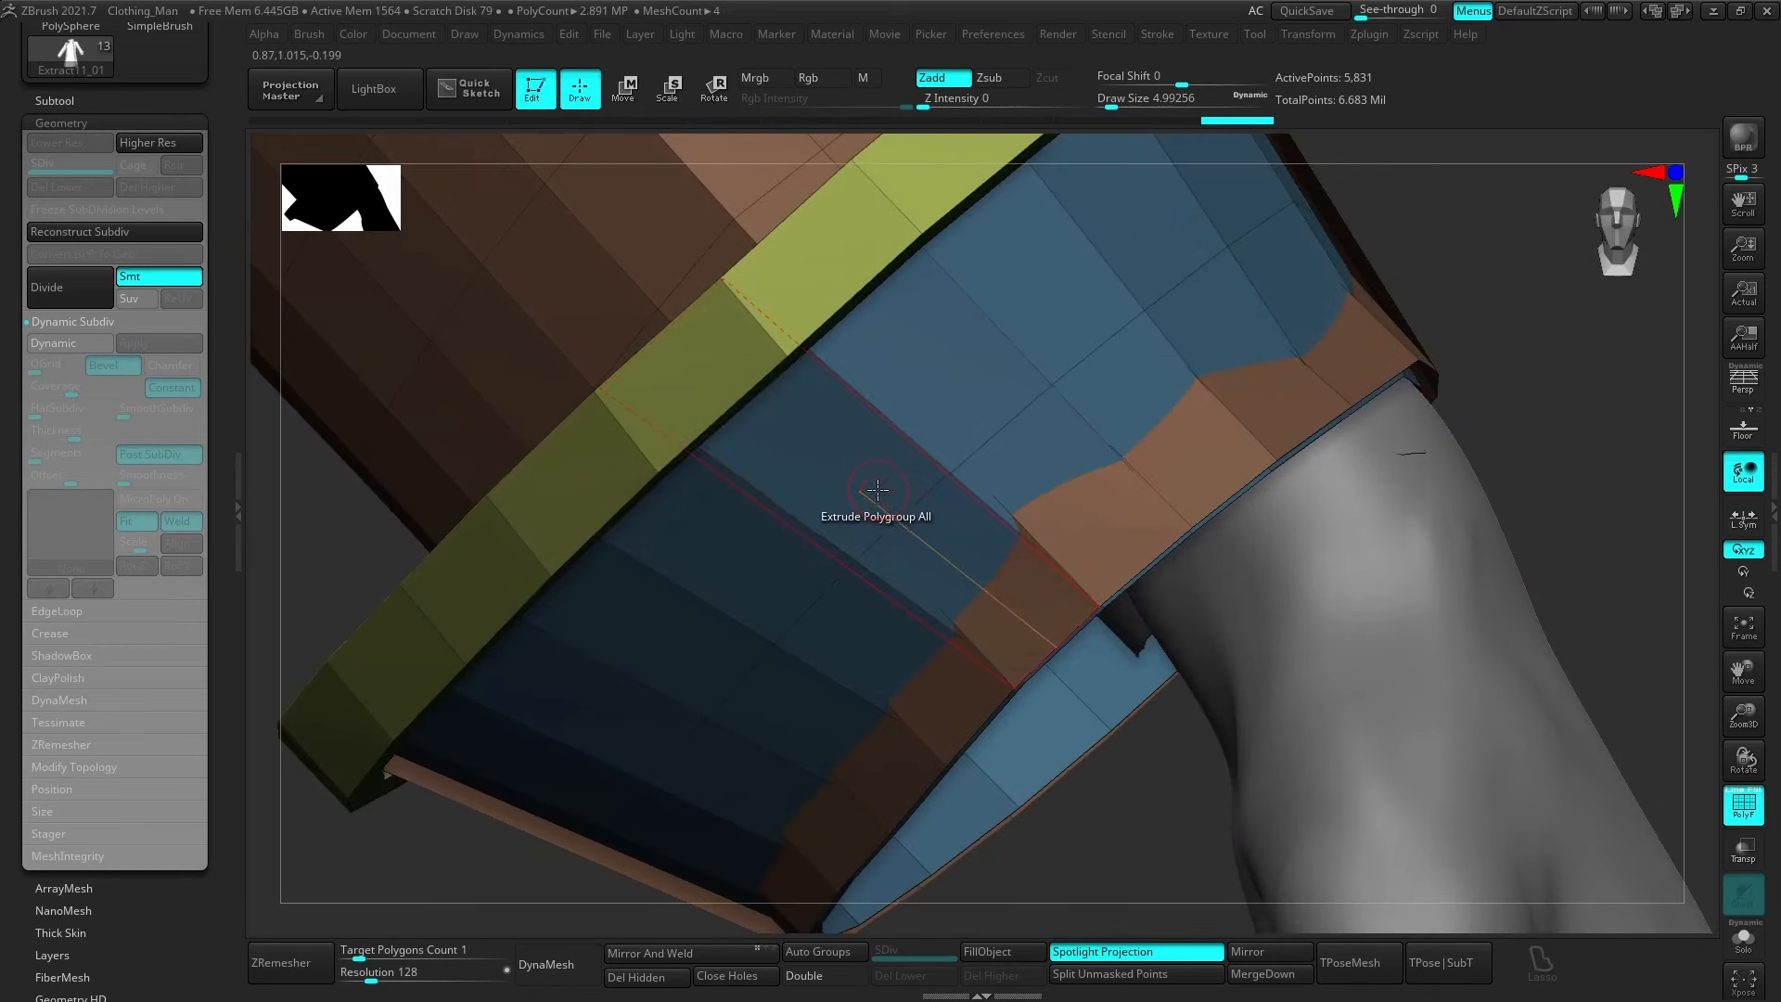
{"action": "right_click_drag", "start_coordinate": [918, 505], "coordinate": [892, 543]}
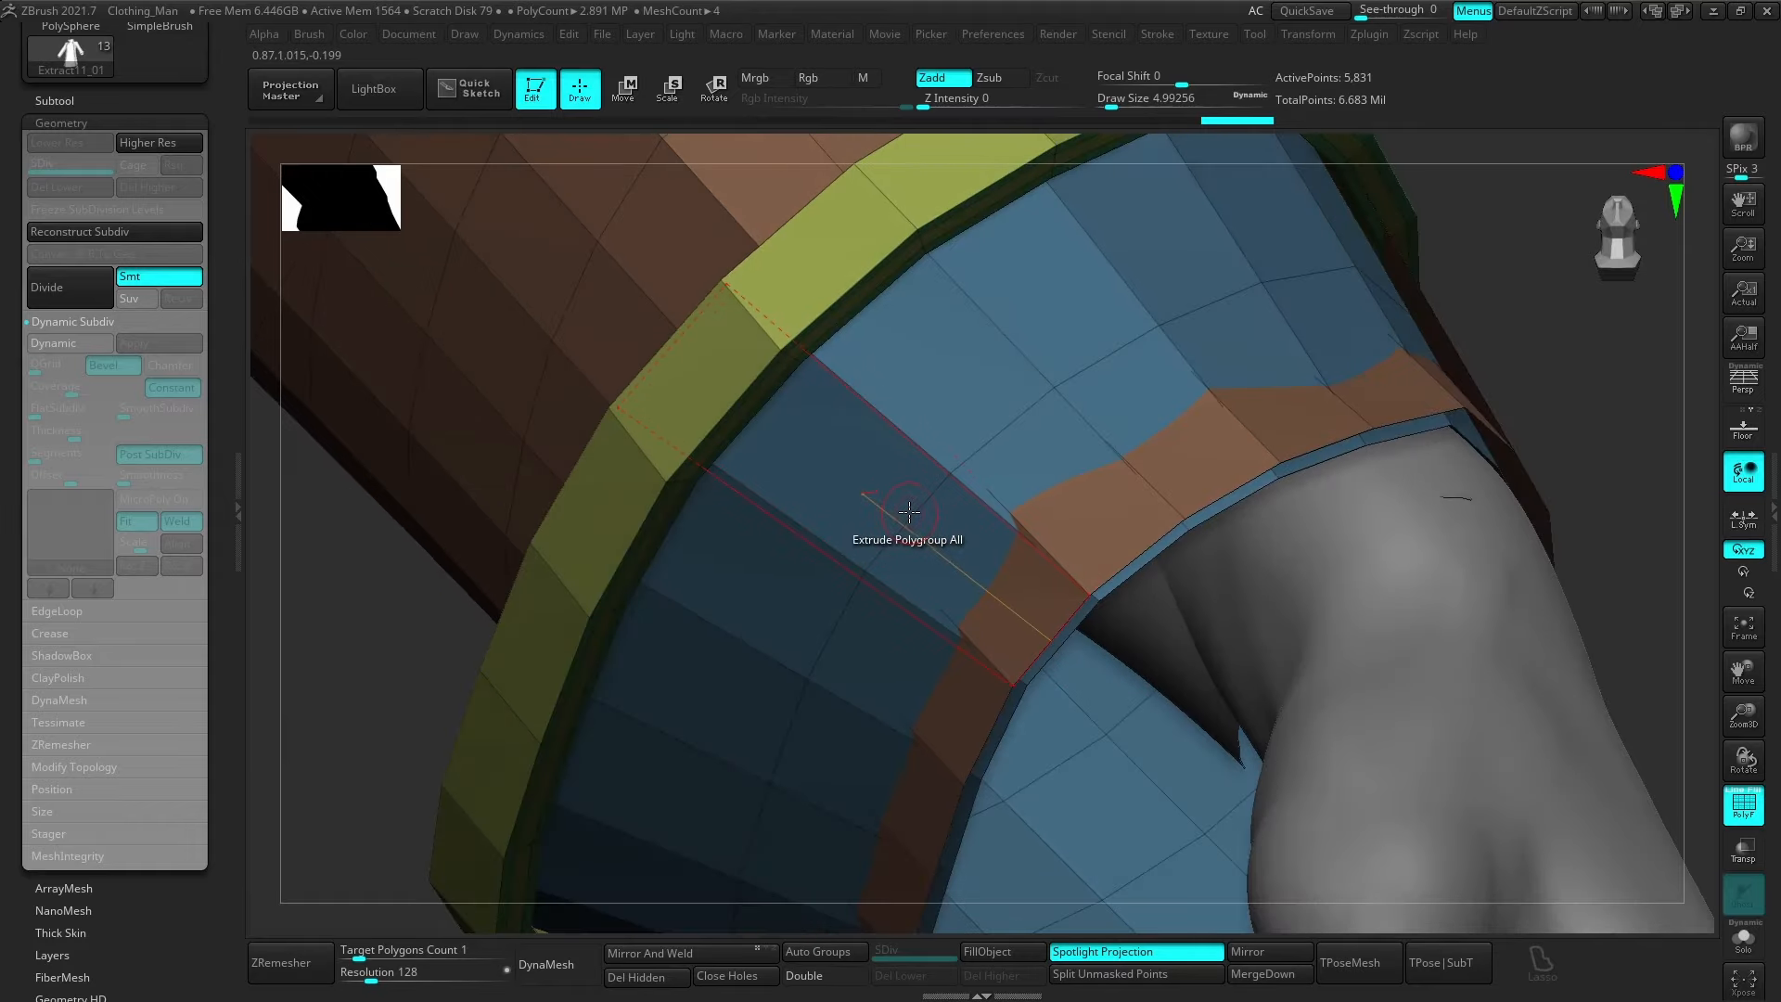
{"action": "left_click", "coordinate": [842, 592]}
{"action": "right_click_drag", "start_coordinate": [847, 588], "coordinate": [998, 743], "text": "ctrl"}
{"action": "left_click", "coordinate": [1008, 817], "text": "ctrl"}
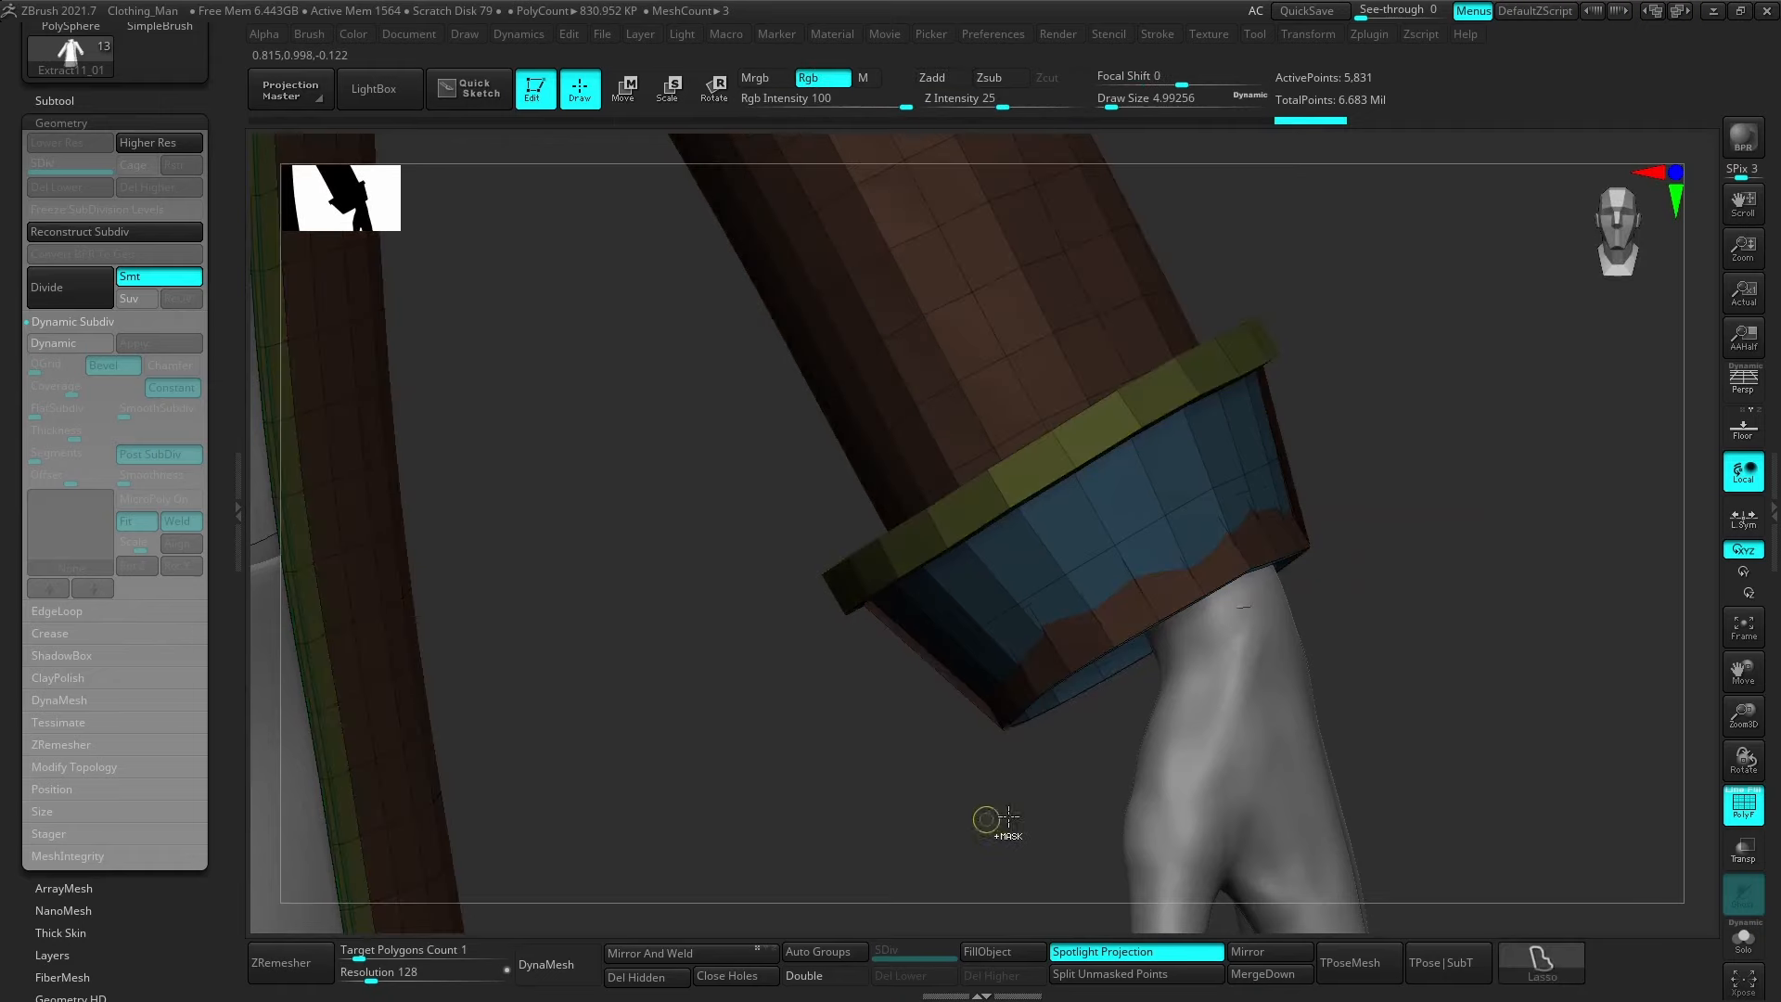
Scale and shift the unmasked cuff loop so the folded cuff sits fully outside the sleeve.
{"action": "right_click_drag", "start_coordinate": [1008, 817], "coordinate": [1162, 703], "text": "ctrl"}
{"action": "key", "text": "w"}
{"action": "left_click_drag", "start_coordinate": [1100, 486], "coordinate": [1043, 586]}
{"action": "right_click_drag", "start_coordinate": [1184, 596], "coordinate": [1115, 708]}
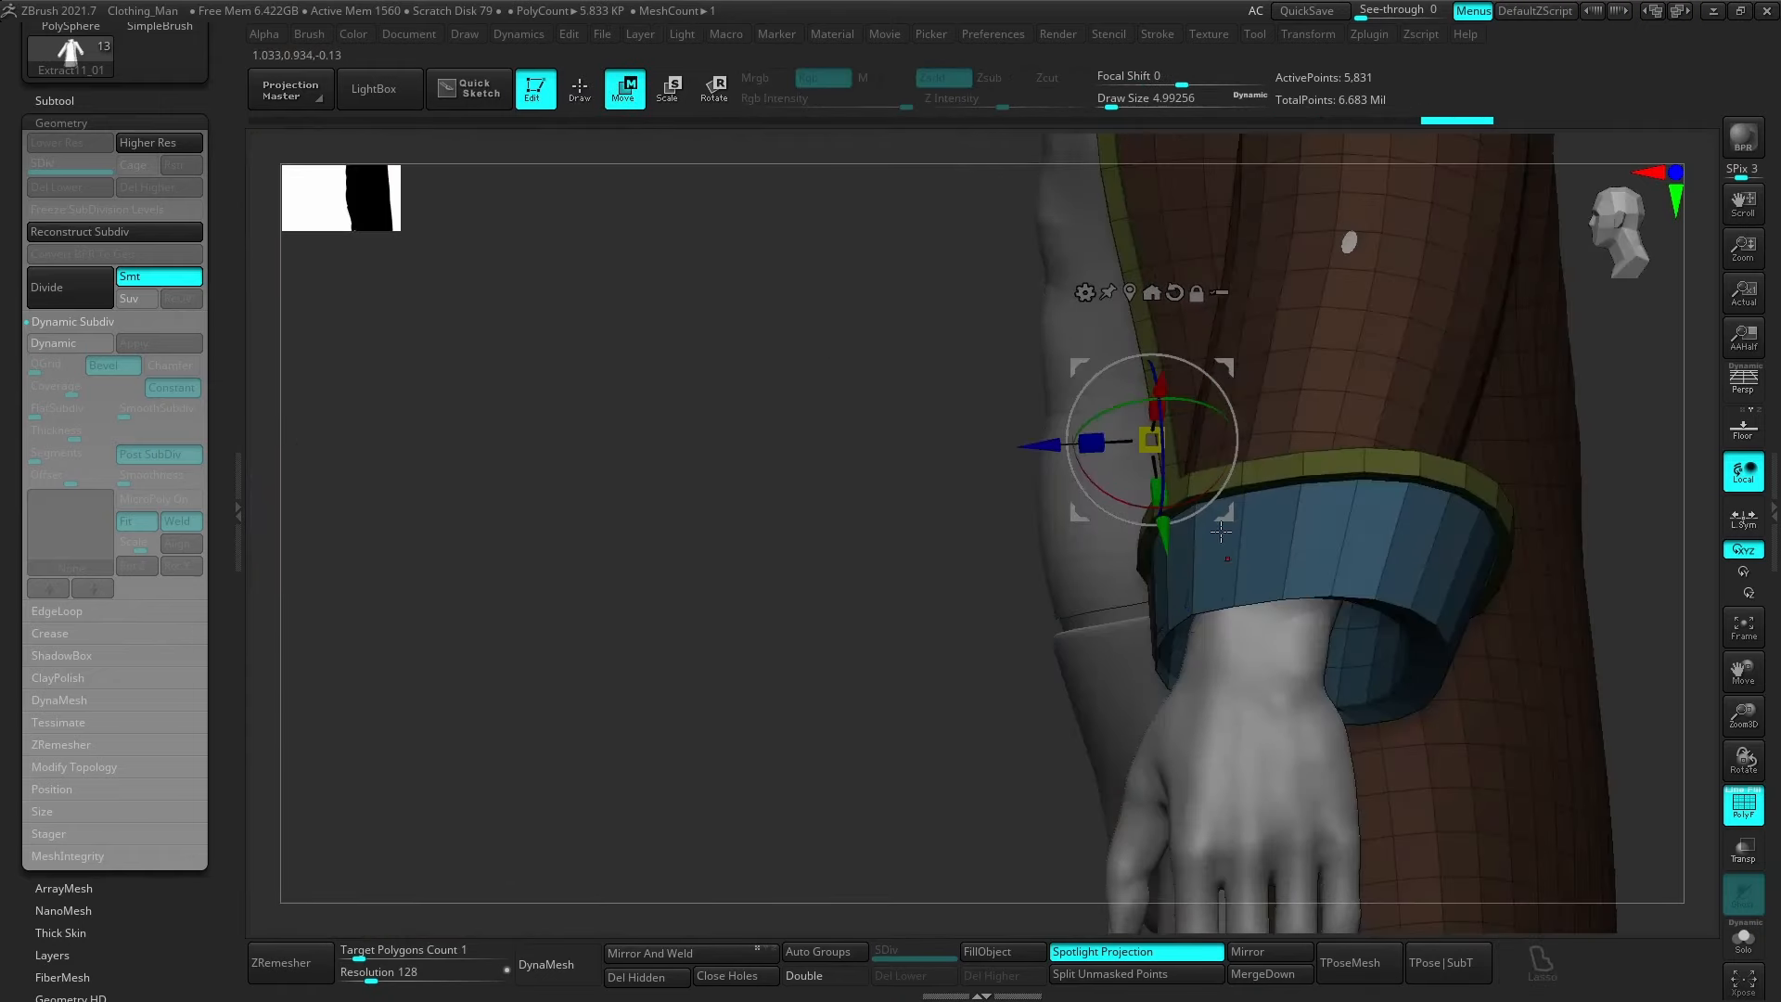
{"action": "left_click_drag", "start_coordinate": [1138, 446], "coordinate": [1190, 502]}
{"action": "mouse_move", "coordinate": [1201, 557]}
{"action": "right_mouse_down"}
{"action": "mouse_move", "coordinate": [1372, 616]}
{"action": "mouse_move", "coordinate": [1388, 572]}
{"action": "right_mouse_up"}
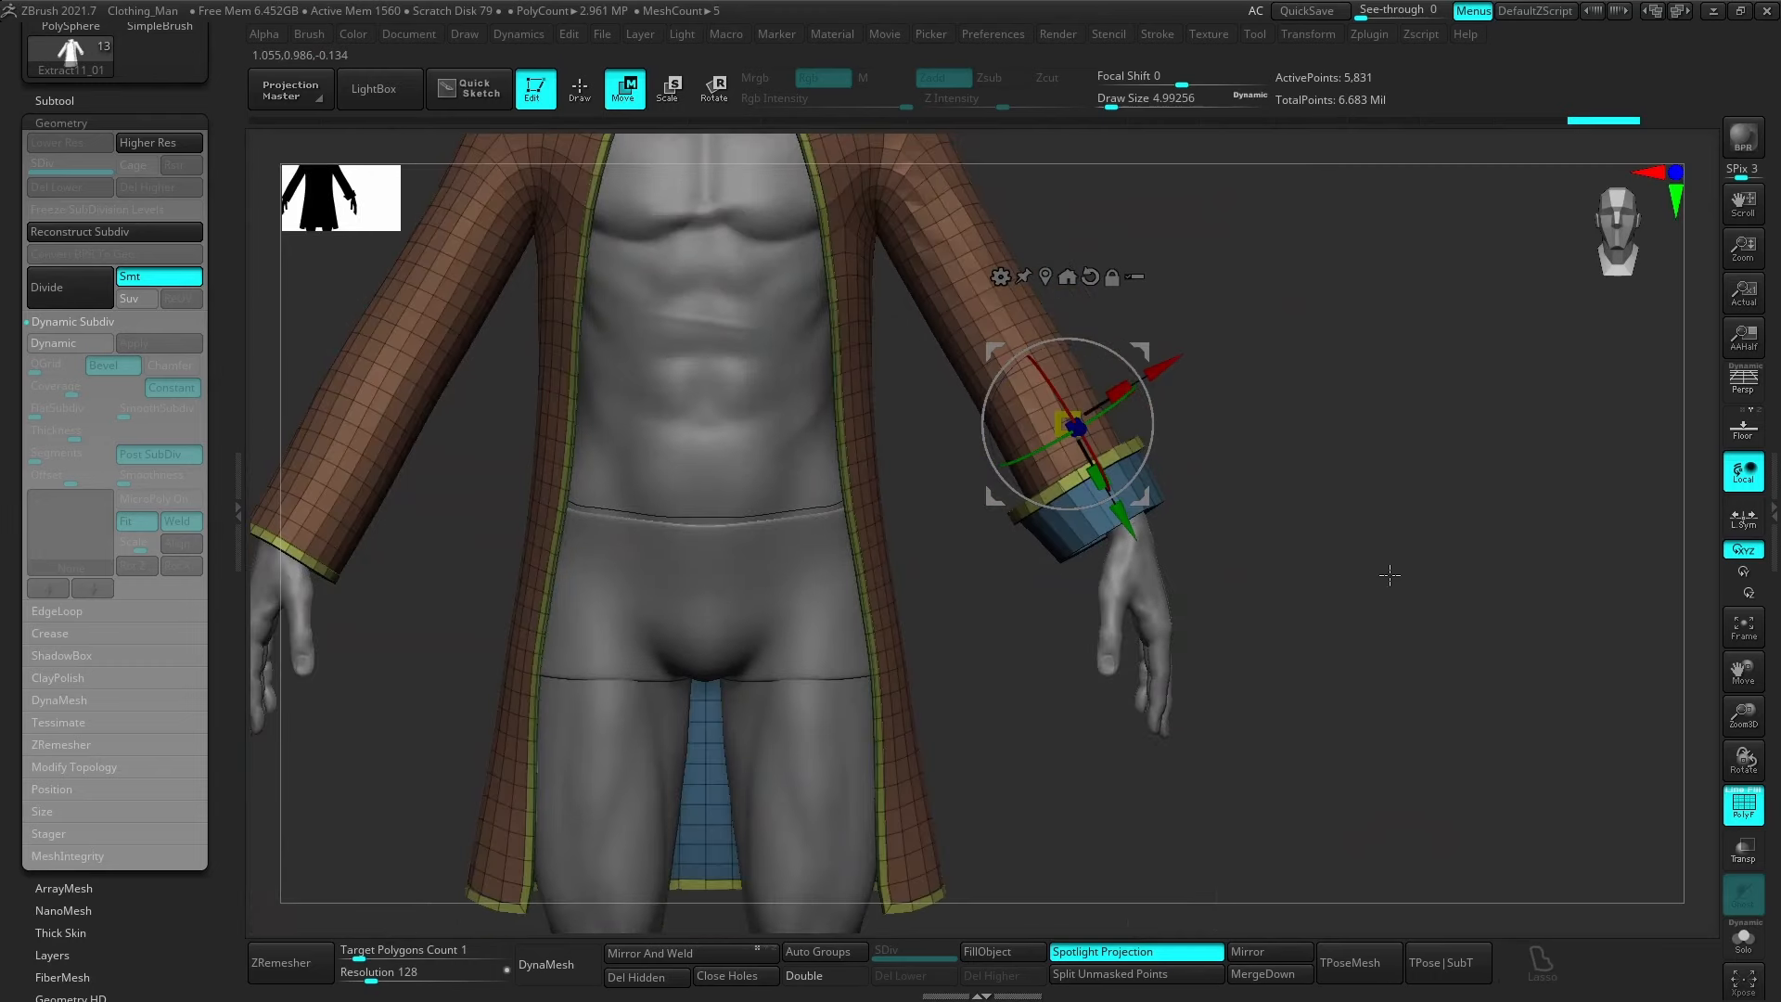
Return to drawing mode, hide the wireframe, and divide the coat three times to subdivision level 4.
{"action": "key", "text": "q"}
{"action": "right_click_drag", "start_coordinate": [1271, 592], "coordinate": [1144, 617]}
{"action": "key", "text": "f"}
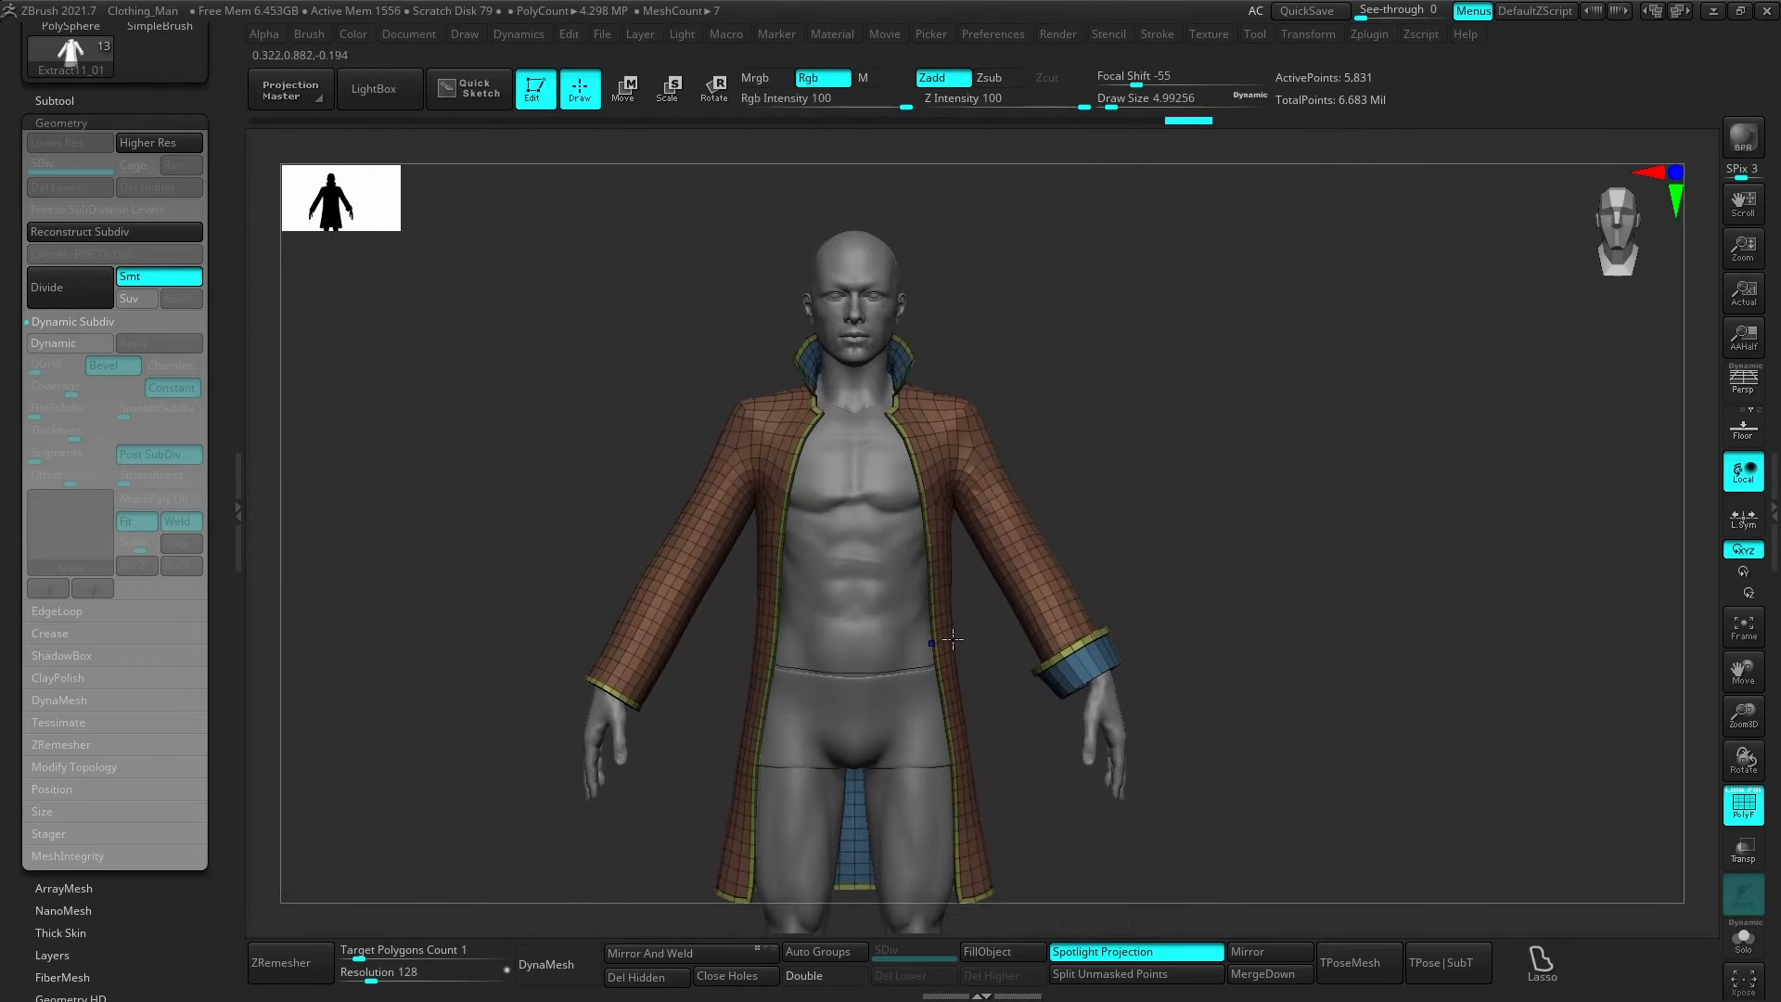
{"action": "key", "text": "shift+f"}
{"action": "right_click_drag", "start_coordinate": [1085, 679], "coordinate": [1182, 603], "text": "alt"}
{"action": "key", "text": "ctrl+d"}
{"action": "key", "text": "ctrl+d"}
{"action": "key", "text": "ctrl+d"}
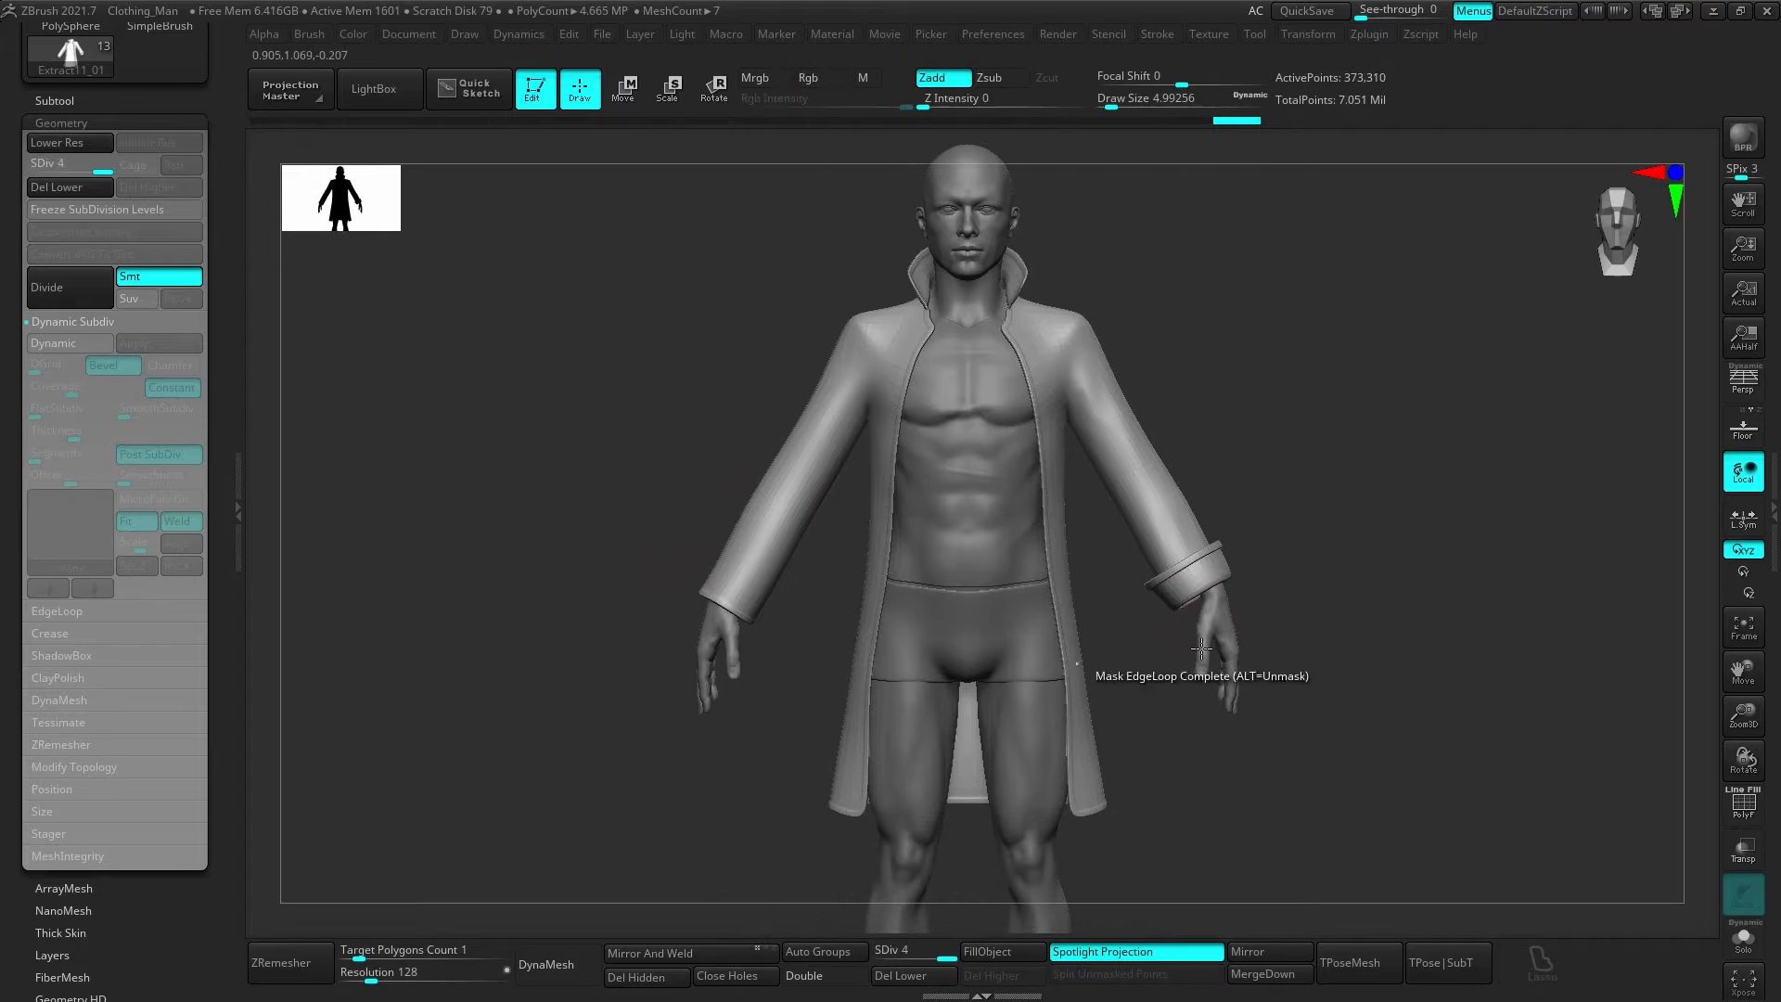
Enlarge the brush draw size to about 167 and examine the coat's edge trim and turned-up cuff.
{"action": "key", "text": "shift+f"}
{"action": "mouse_move", "coordinate": [1252, 655]}
{"action": "right_mouse_down"}
{"action": "mouse_move", "coordinate": [1093, 624]}
{"action": "mouse_move", "coordinate": [1280, 609]}
{"action": "mouse_move", "coordinate": [1206, 619]}
{"action": "right_mouse_up"}
{"action": "key", "text": "shift+f"}
{"action": "key", "text": "space"}
{"action": "key", "text": "s"}
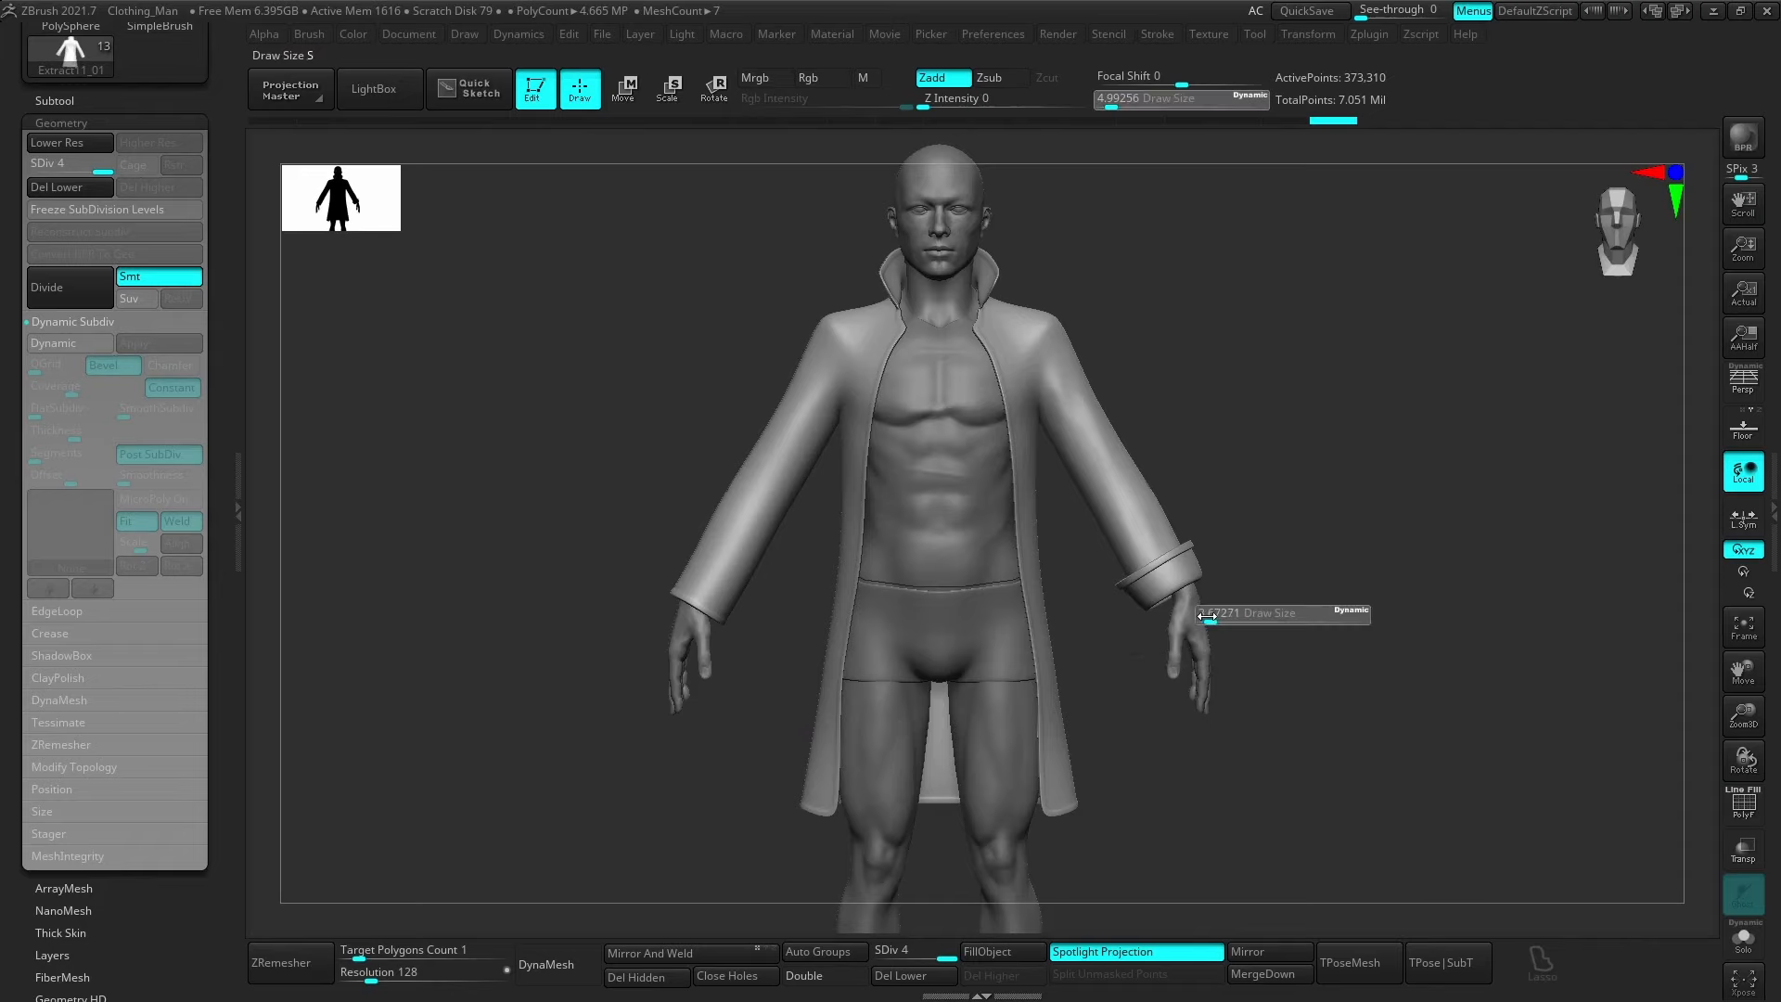
{"action": "left_click_drag", "start_coordinate": [1258, 624], "coordinate": [1267, 623]}
{"action": "mouse_move", "coordinate": [1085, 508]}
{"action": "right_mouse_down", "text": "alt"}
{"action": "mouse_move", "coordinate": [1038, 588]}
{"action": "mouse_move", "coordinate": [979, 591]}
{"action": "right_mouse_up", "text": "alt"}
{"action": "right_click_drag", "start_coordinate": [857, 744], "coordinate": [919, 699], "text": "alt"}
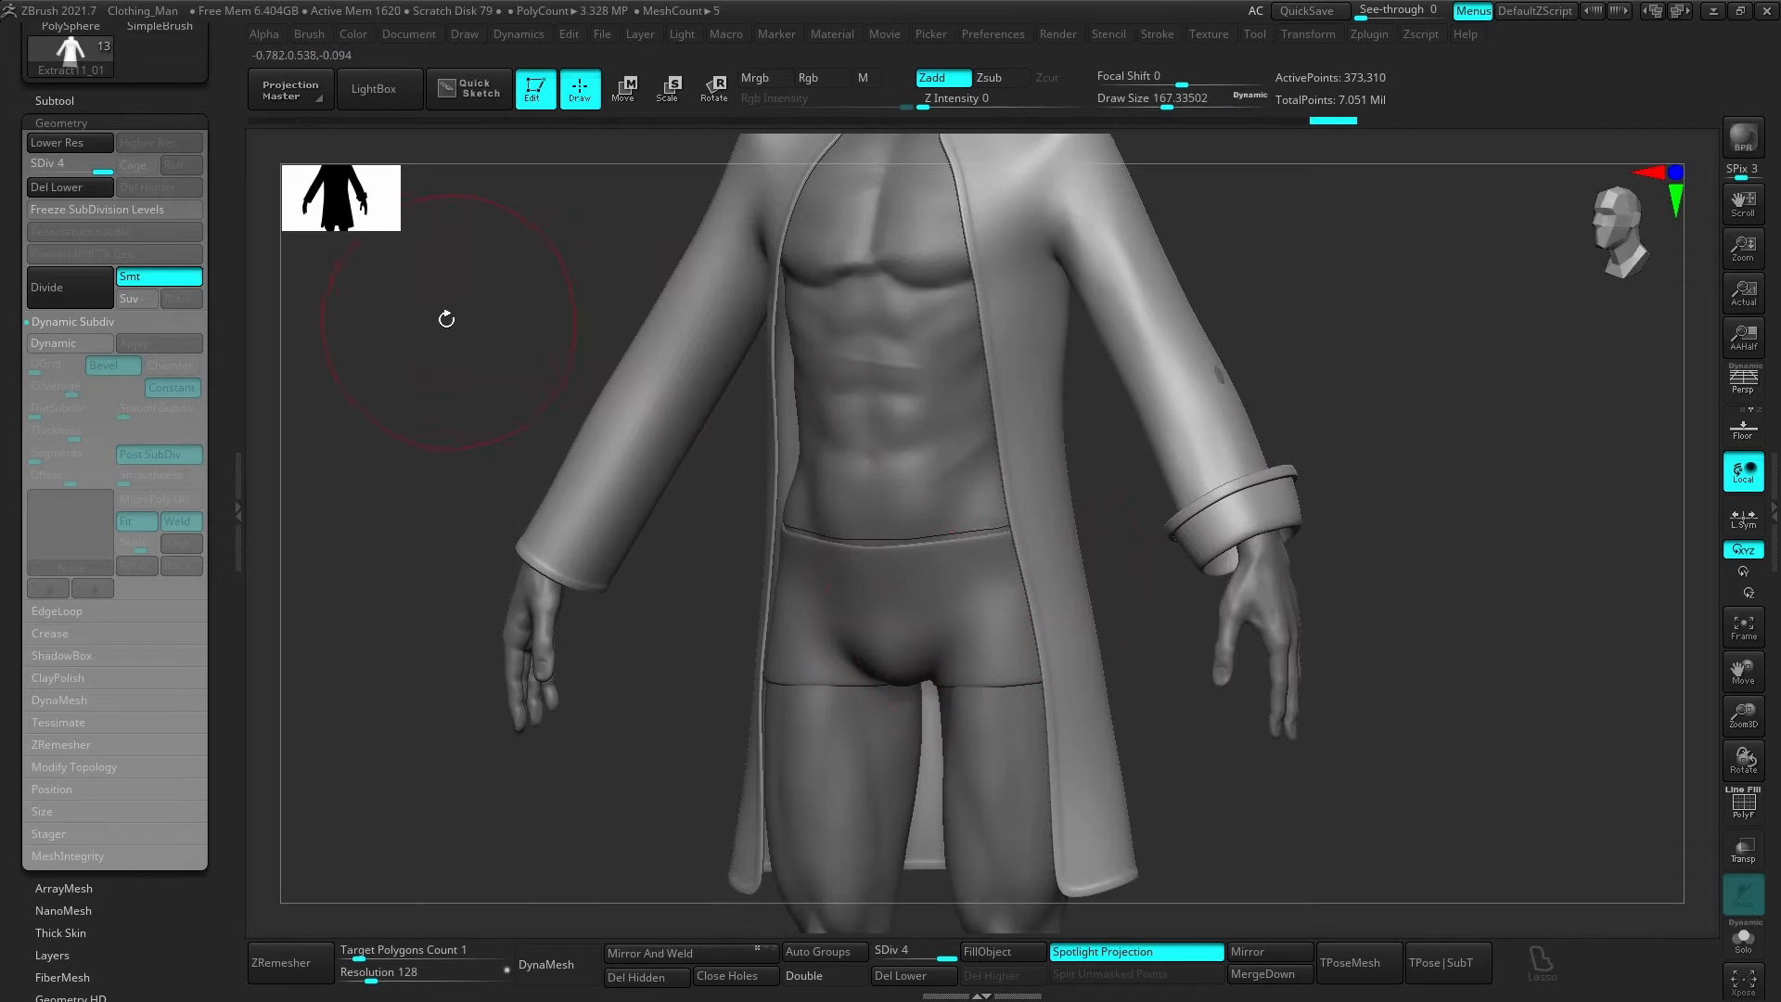
Switch from the cuffed coat to the untrimmed Extract10 coat subtool.
{"action": "left_click", "coordinate": [55, 100]}
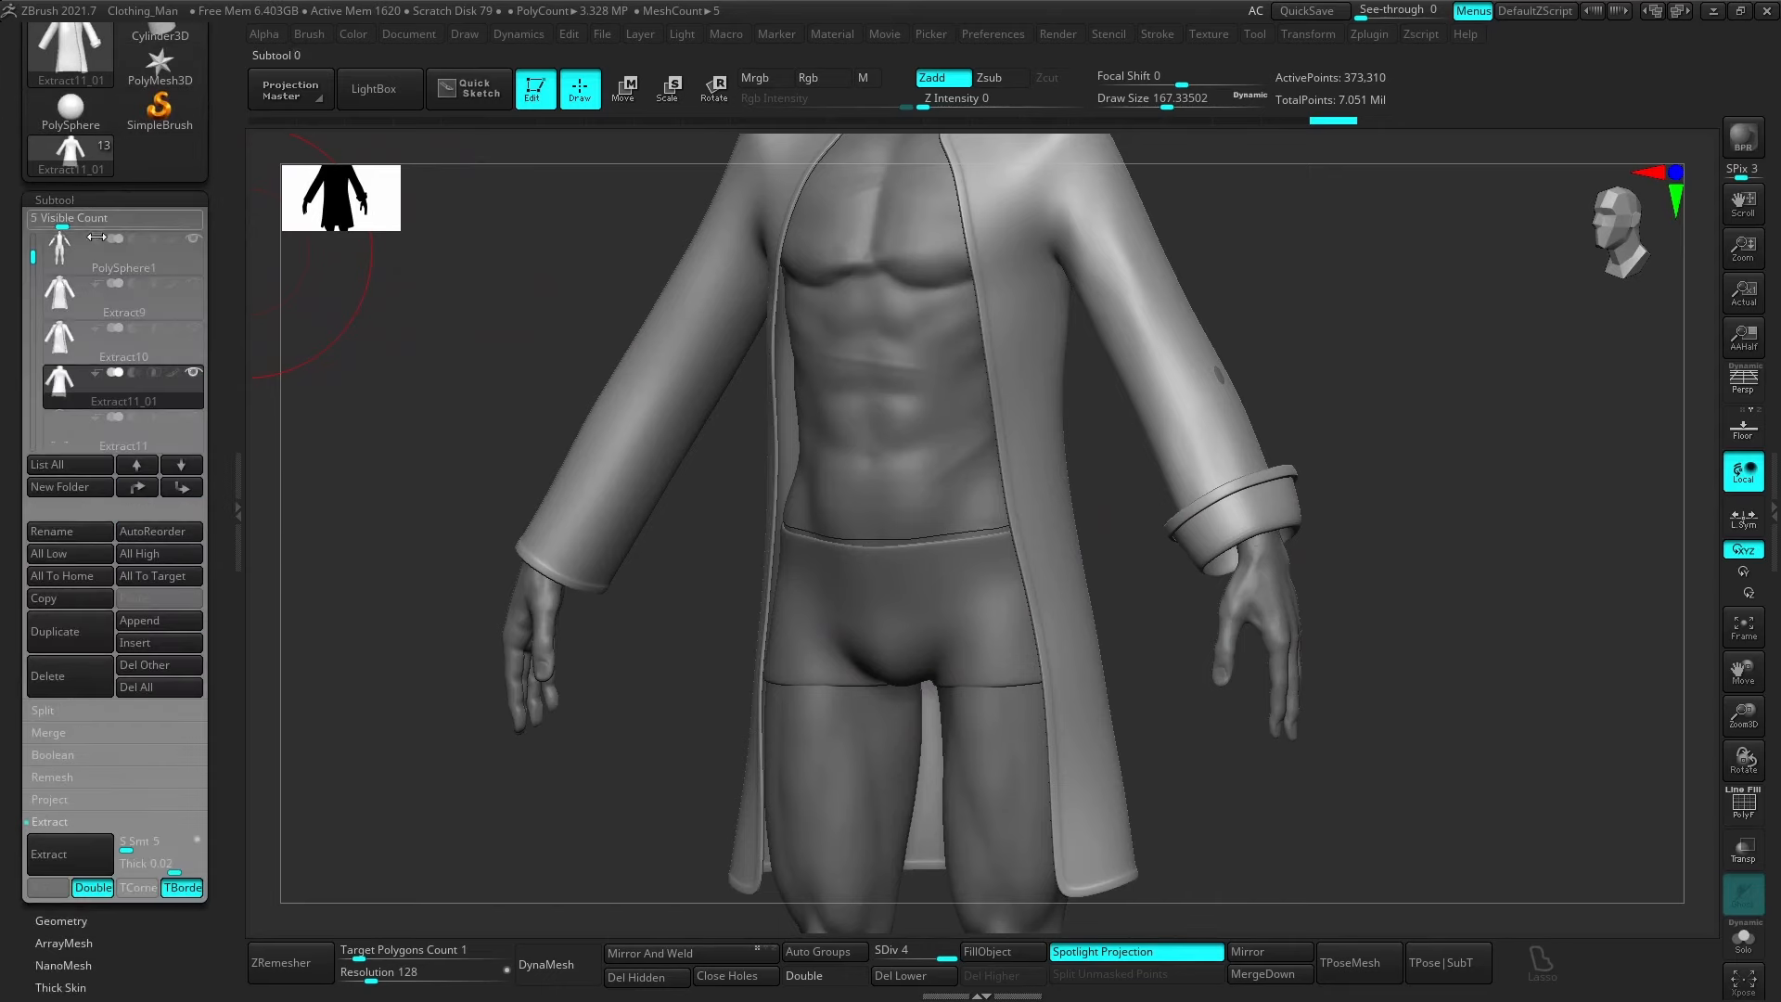
{"action": "mouse_move", "coordinate": [57, 343]}
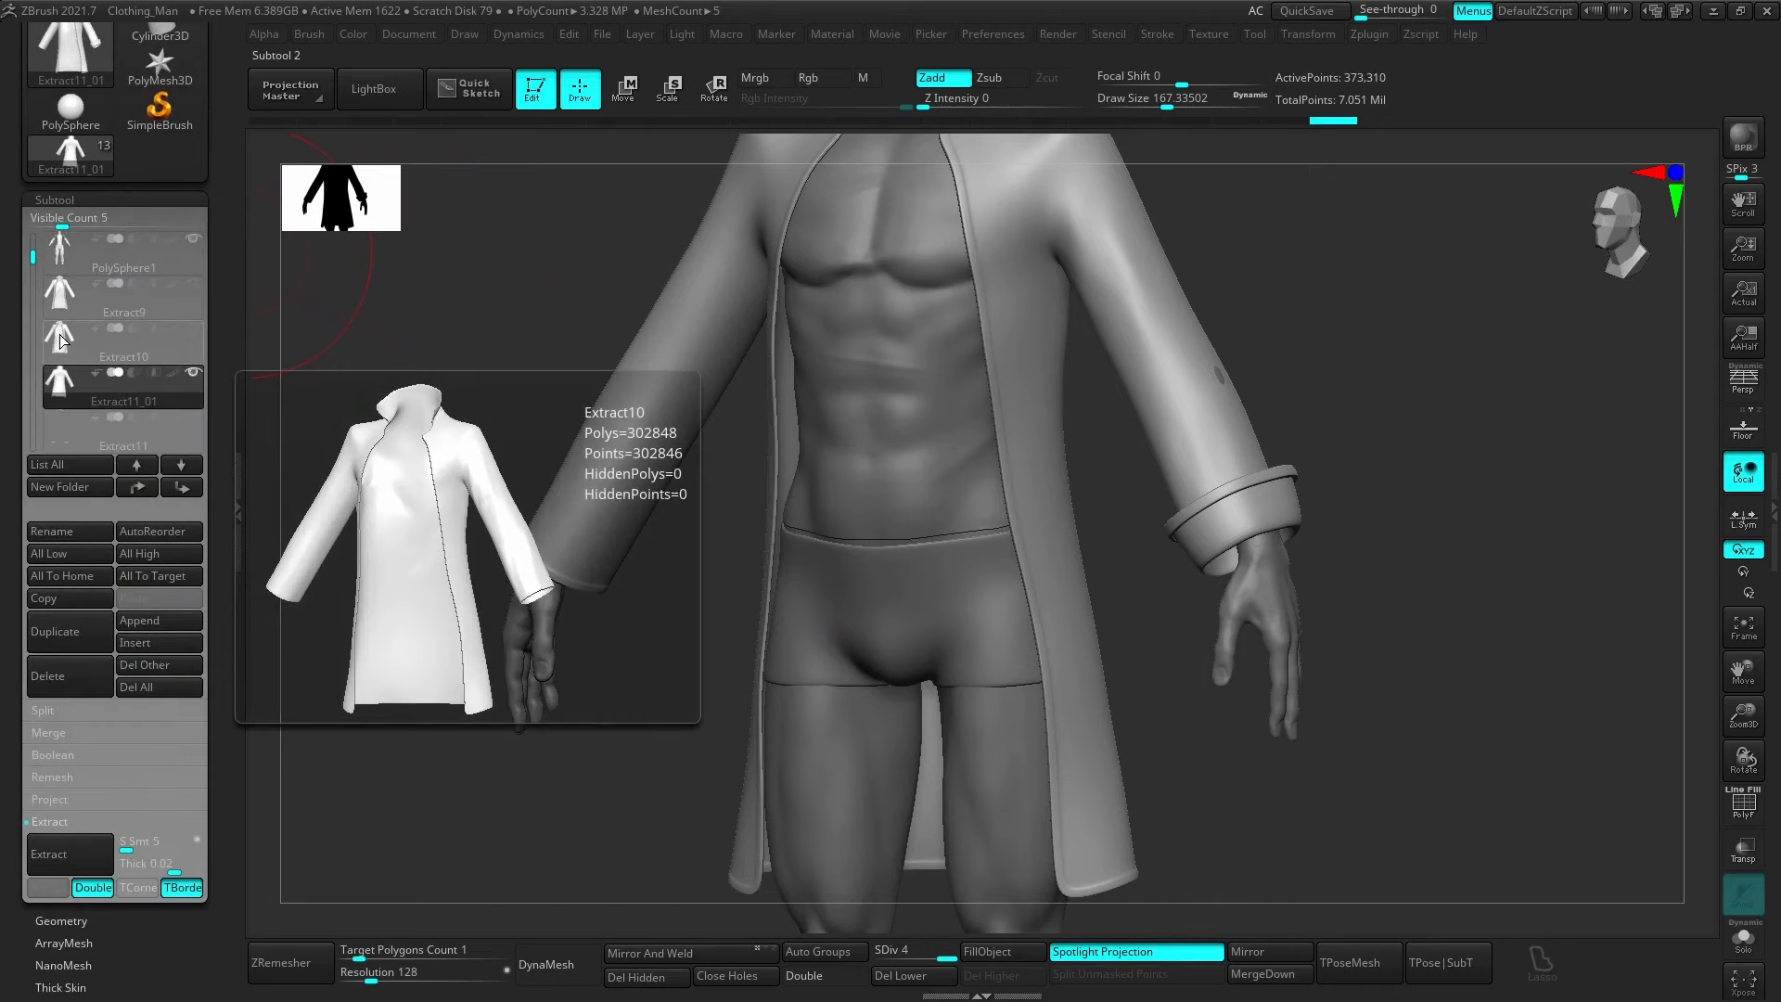
{"action": "left_click_drag", "start_coordinate": [263, 313], "coordinate": [246, 410]}
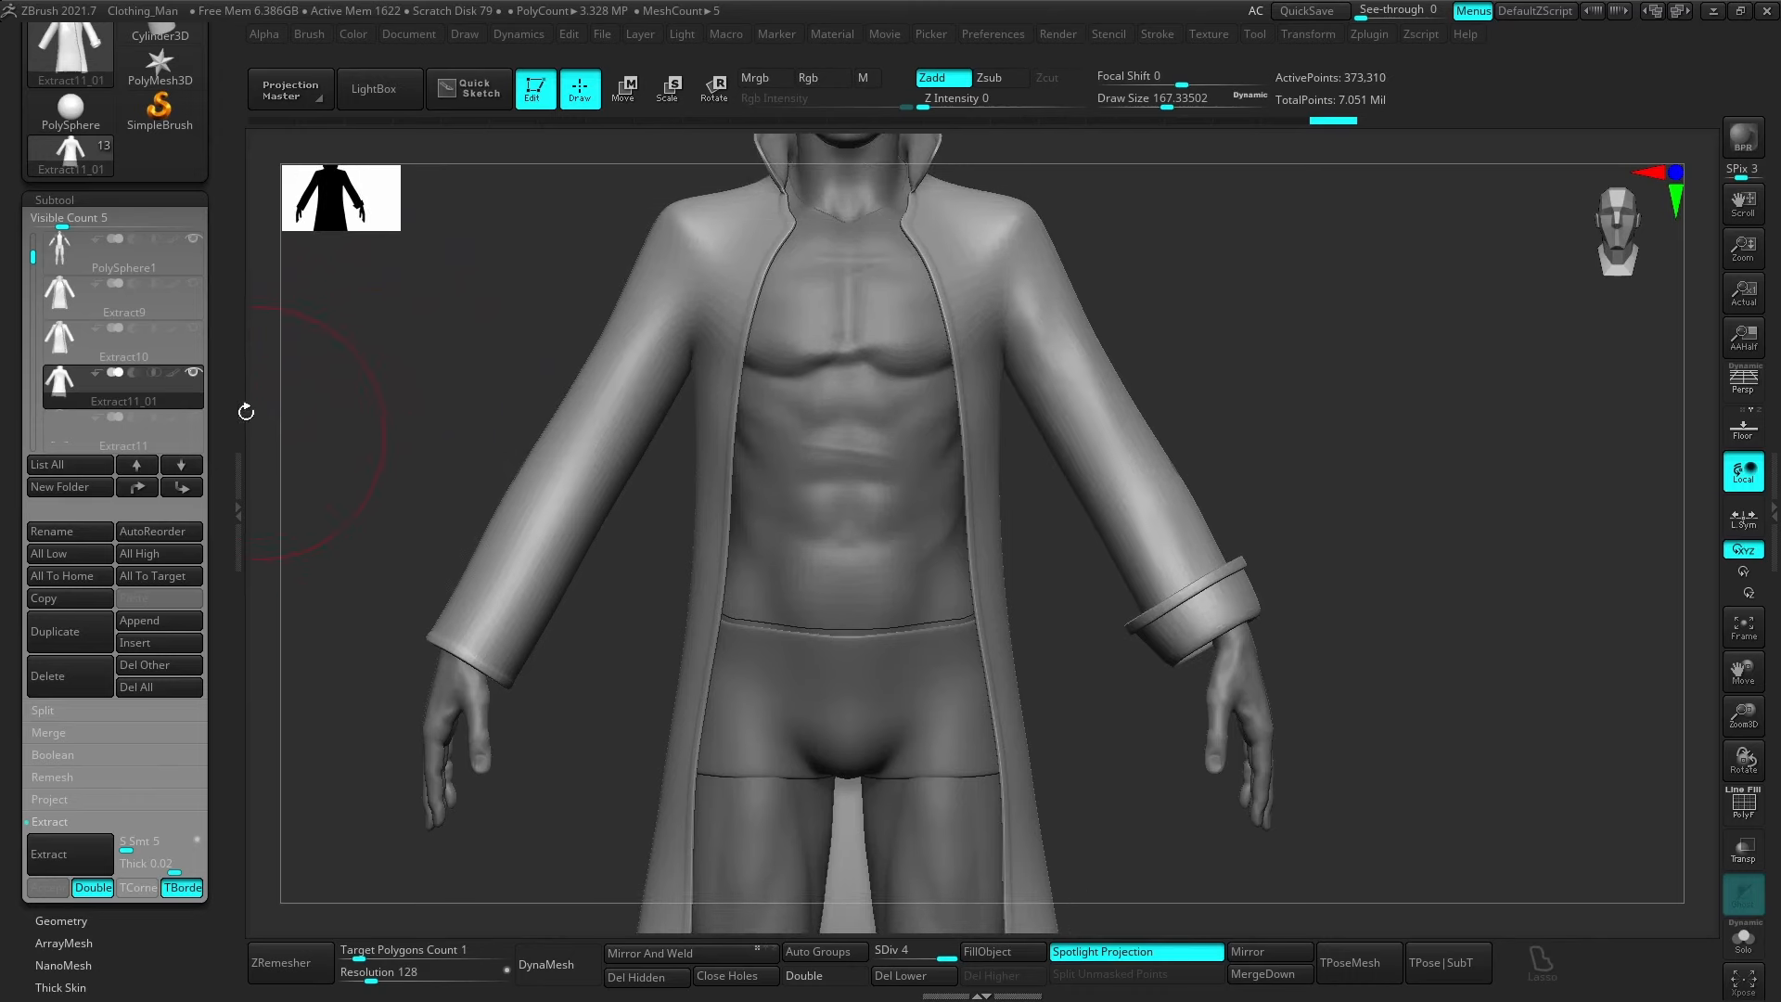
{"action": "left_click", "coordinate": [63, 341]}
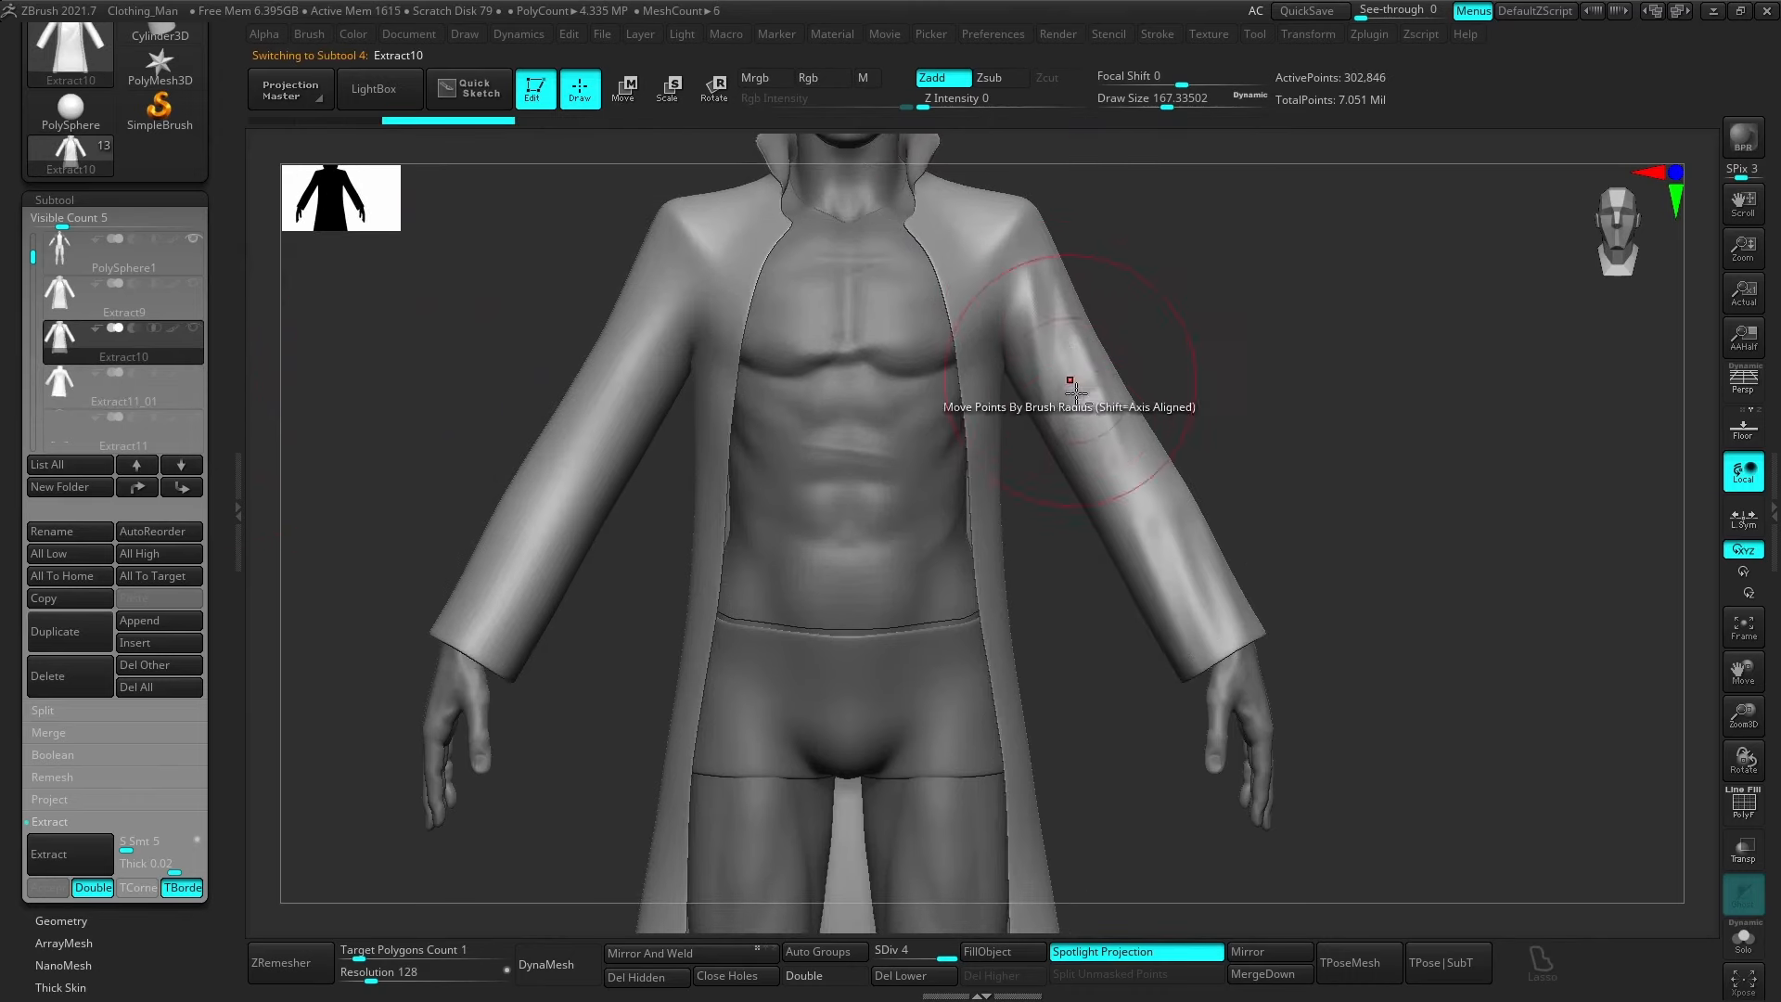
Drop the Extract10 coat to subdivision level 1 and delete its higher levels.
{"action": "mouse_move", "coordinate": [1013, 381]}
{"action": "left_mouse_down"}
{"action": "mouse_move", "coordinate": [1220, 564]}
{"action": "mouse_move", "coordinate": [1288, 465]}
{"action": "left_mouse_up"}
{"action": "key", "text": "s"}
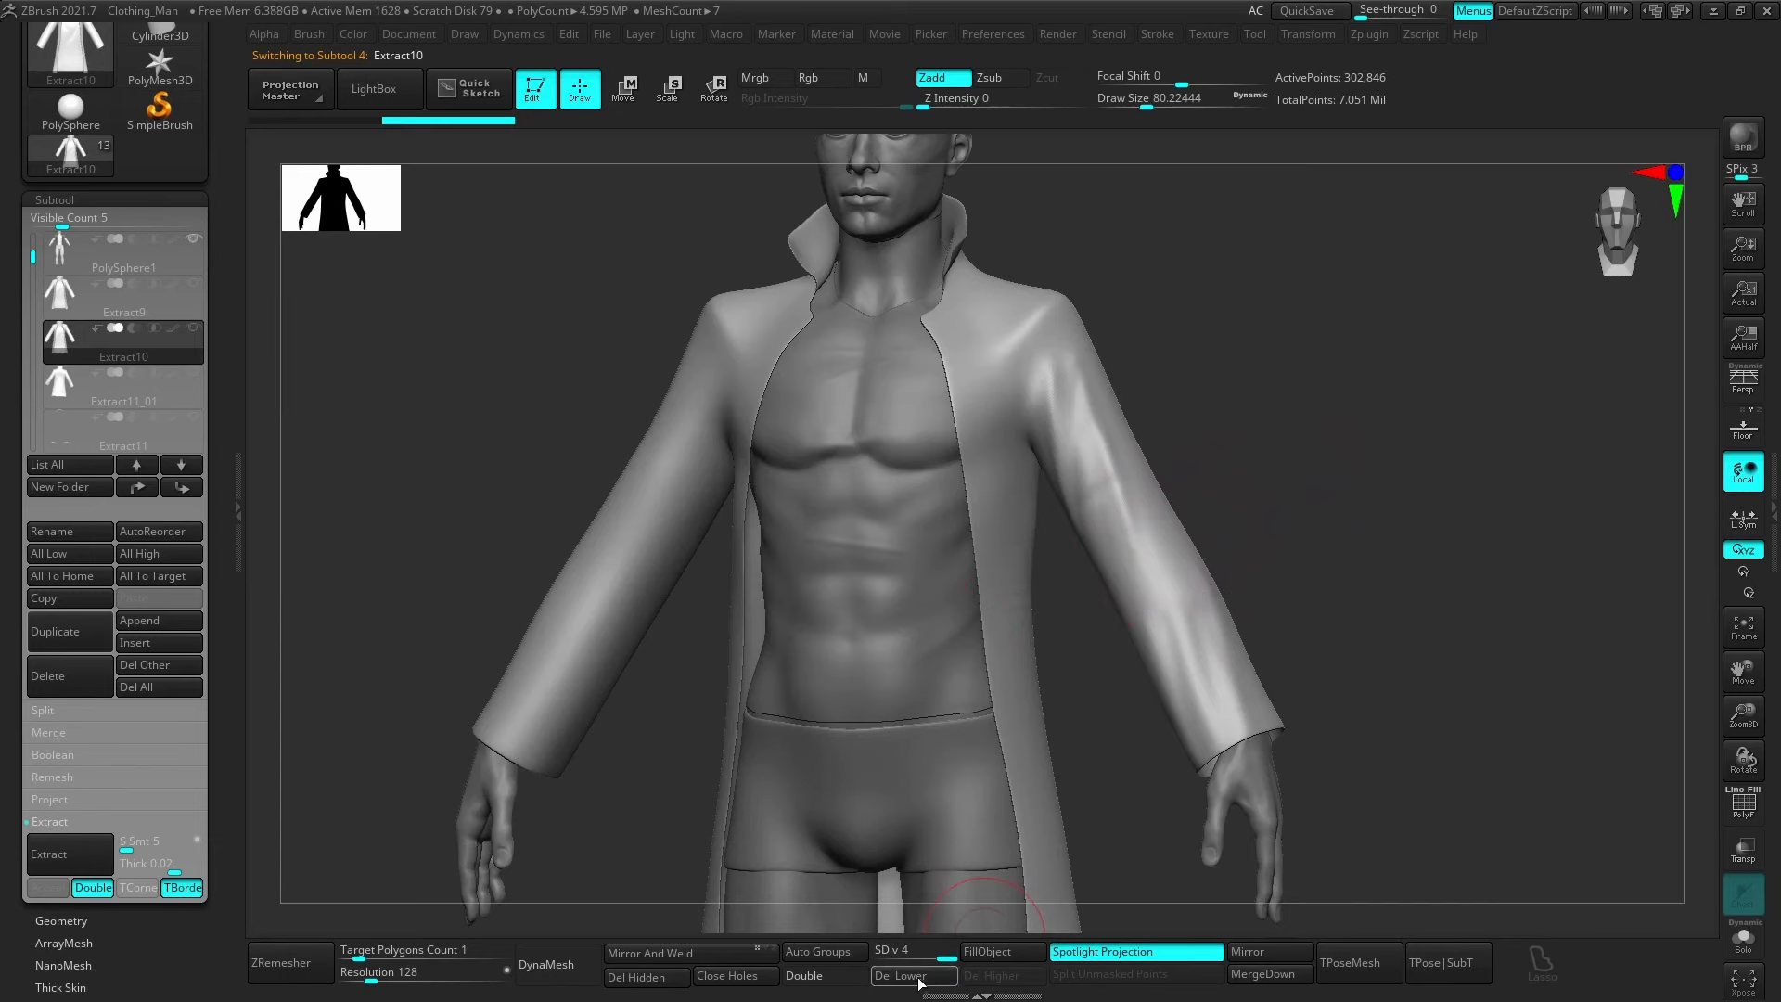
{"action": "left_click_drag", "start_coordinate": [925, 943], "coordinate": [877, 946]}
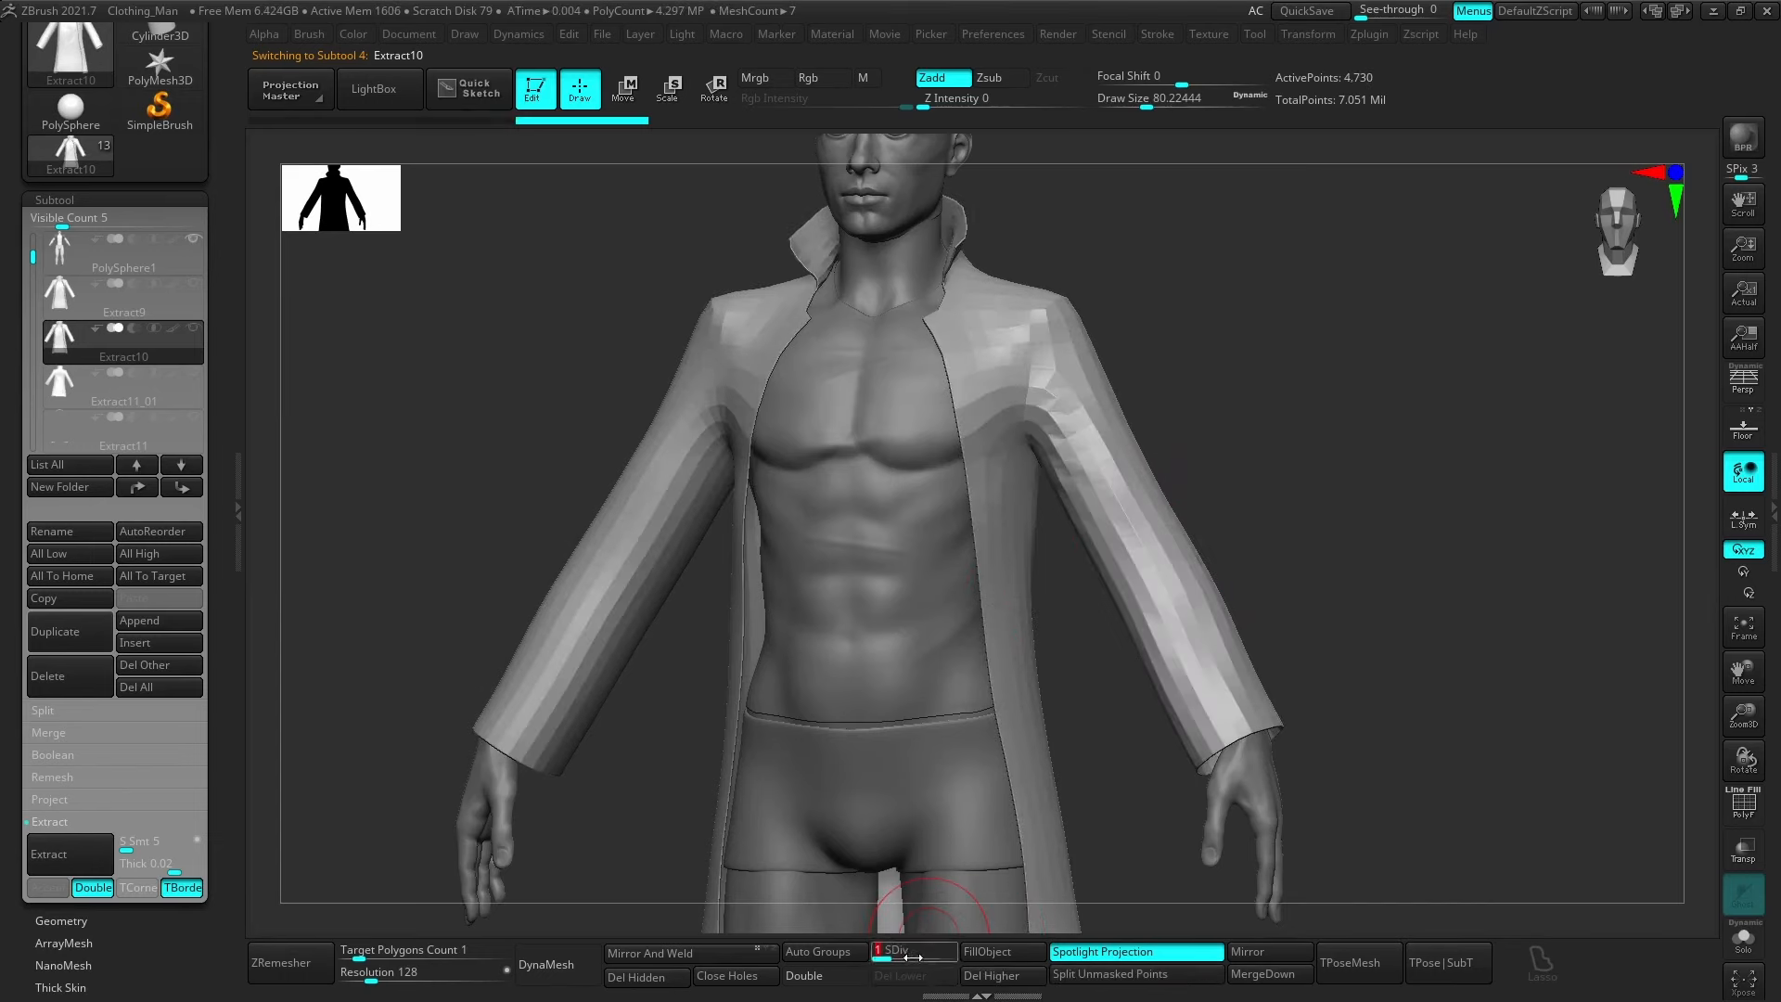
{"action": "left_click", "coordinate": [997, 981]}
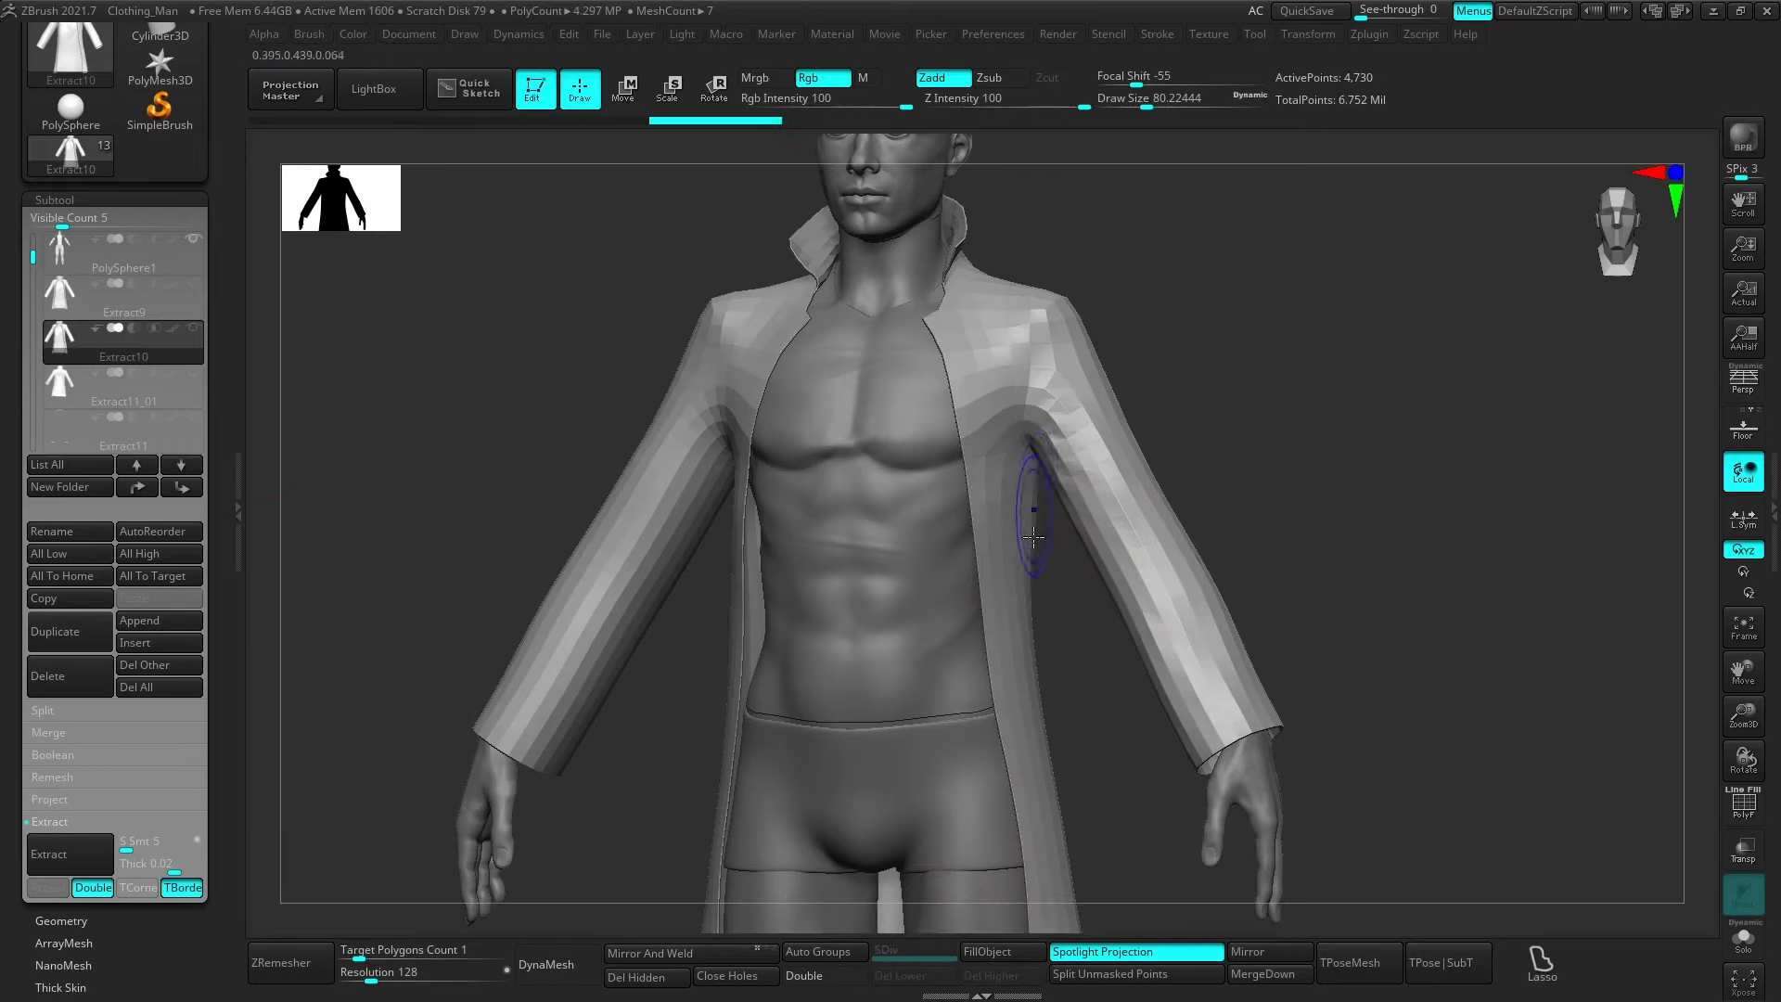
Set the draw size to about 62 and choose the CurveTube brush for the coat.
{"action": "mouse_move", "coordinate": [1033, 497]}
{"action": "right_mouse_down", "text": "shift"}
{"action": "mouse_move", "coordinate": [1023, 487]}
{"action": "mouse_move", "coordinate": [1087, 488]}
{"action": "right_mouse_up", "text": "shift"}
{"action": "key", "text": "s"}
{"action": "left_click_drag", "start_coordinate": [1087, 495], "coordinate": [1079, 494]}
{"action": "mouse_move", "coordinate": [1064, 526]}
{"action": "right_mouse_down"}
{"action": "mouse_move", "coordinate": [1033, 557]}
{"action": "mouse_move", "coordinate": [918, 547]}
{"action": "mouse_move", "coordinate": [974, 554]}
{"action": "right_mouse_up"}
{"action": "key", "text": "b"}
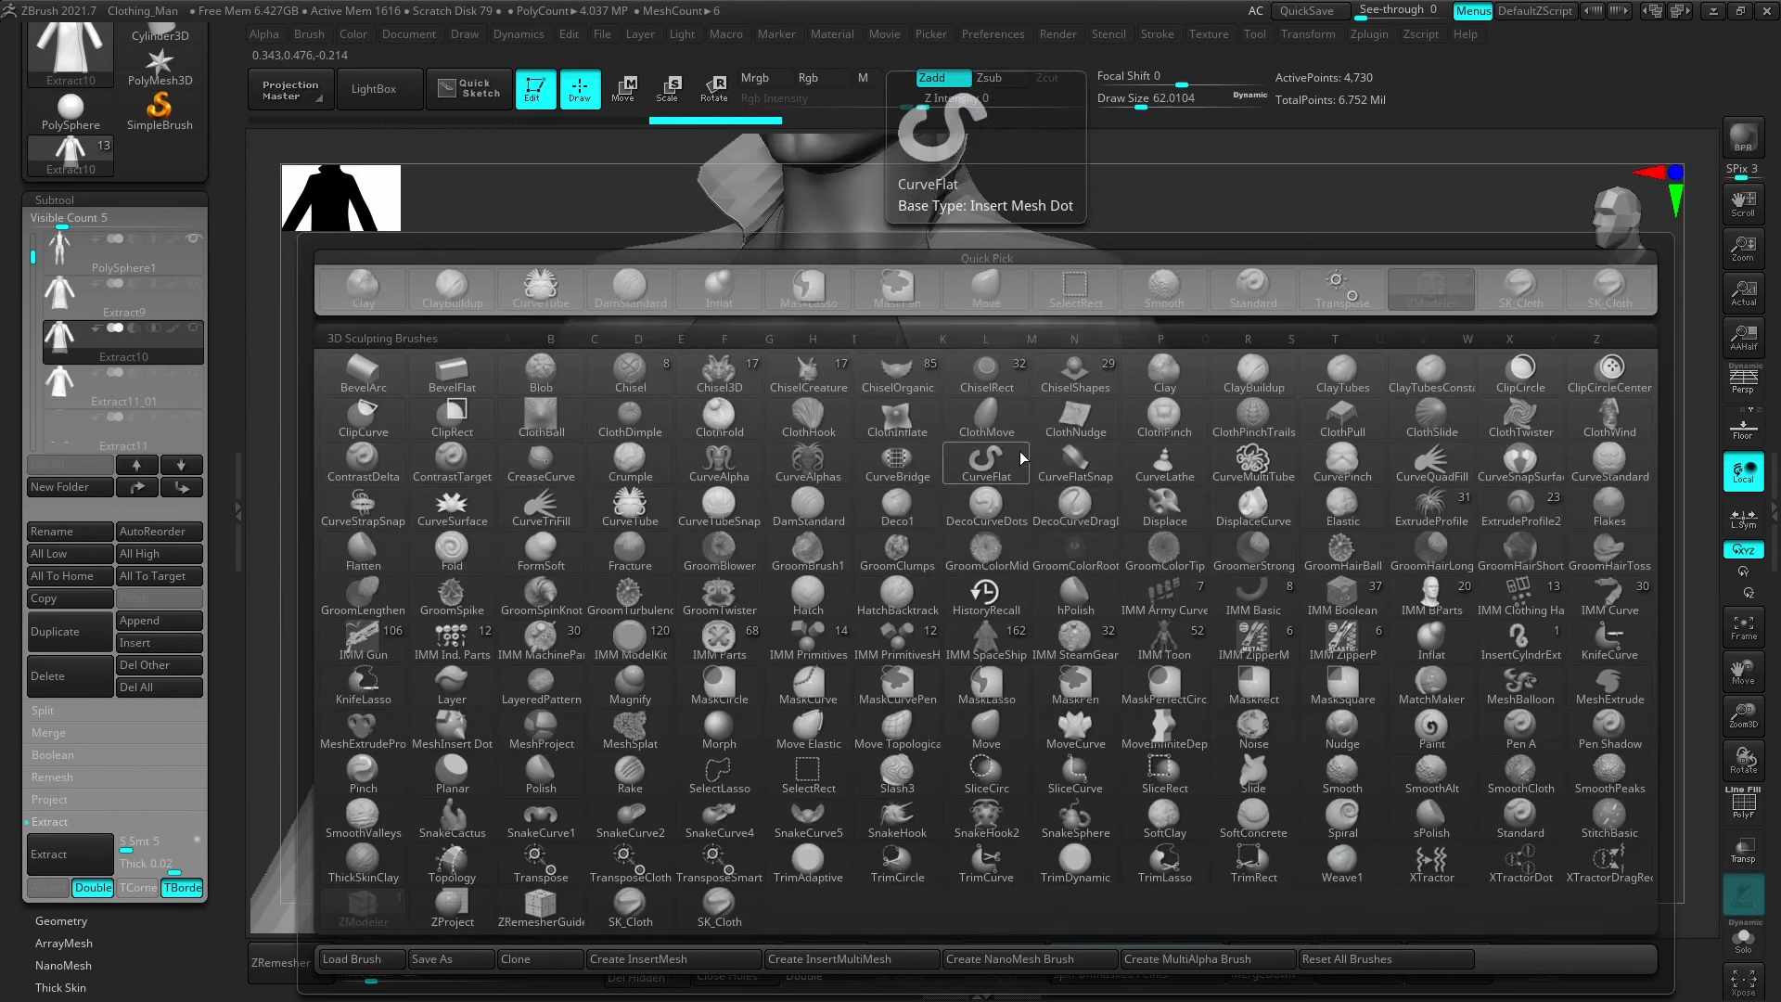
{"action": "left_click", "coordinate": [625, 506]}
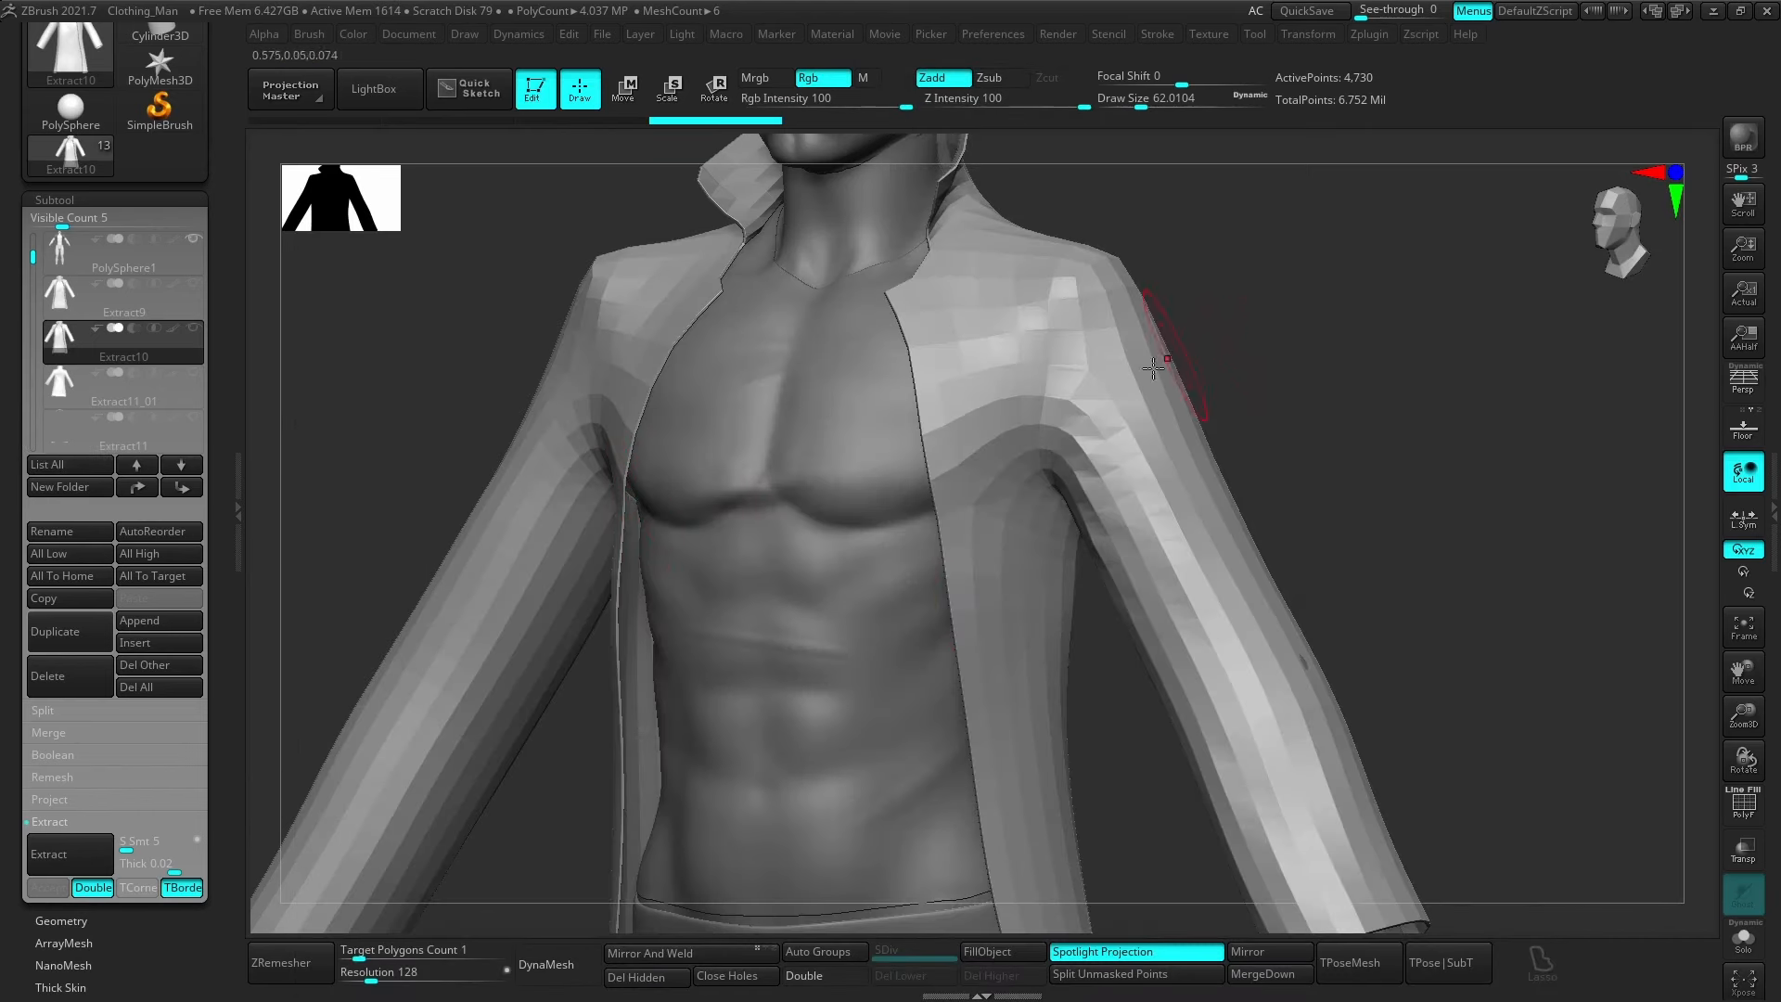
Frame the coat's open borders with curves and generate tubes along them at a draw size of about 10.5.
{"action": "left_click_drag", "start_coordinate": [1030, 427], "coordinate": [1027, 445], "text": "shift"}
{"action": "key", "text": "s"}
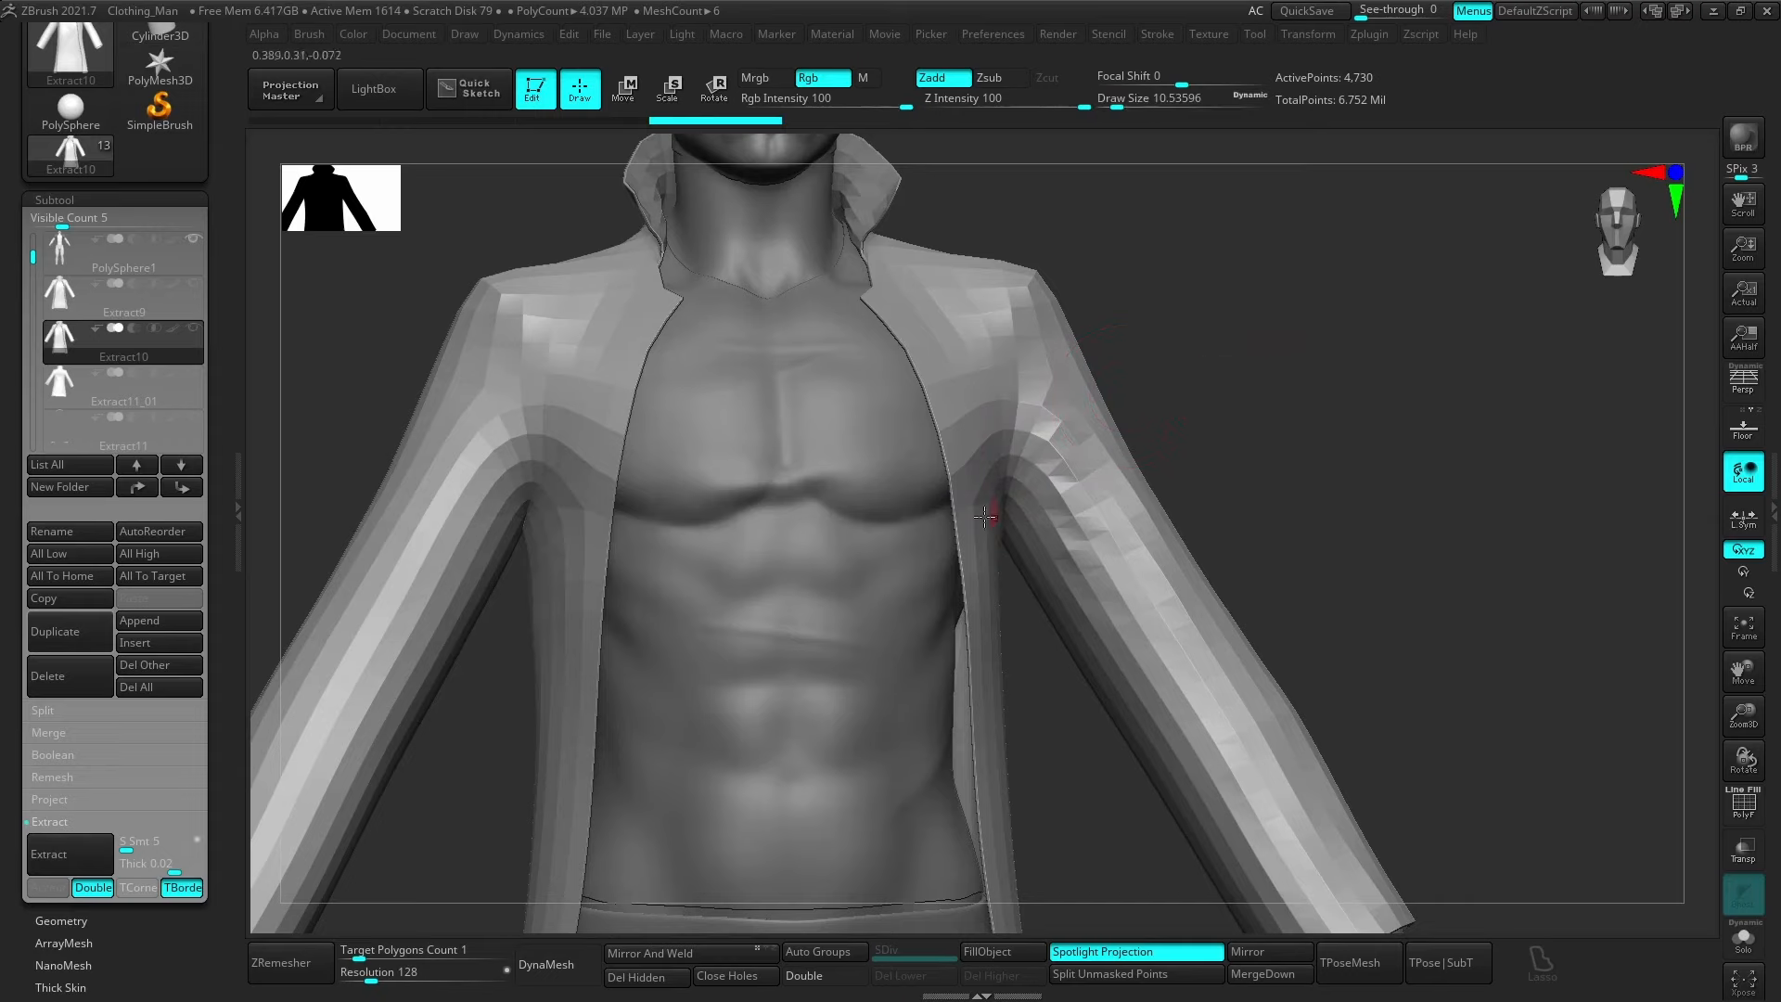
{"action": "mouse_move", "coordinate": [1209, 390]}
{"action": "left_mouse_down", "text": "alt"}
{"action": "mouse_move", "coordinate": [1094, 577]}
{"action": "mouse_move", "coordinate": [949, 559]}
{"action": "left_mouse_up", "text": "alt"}
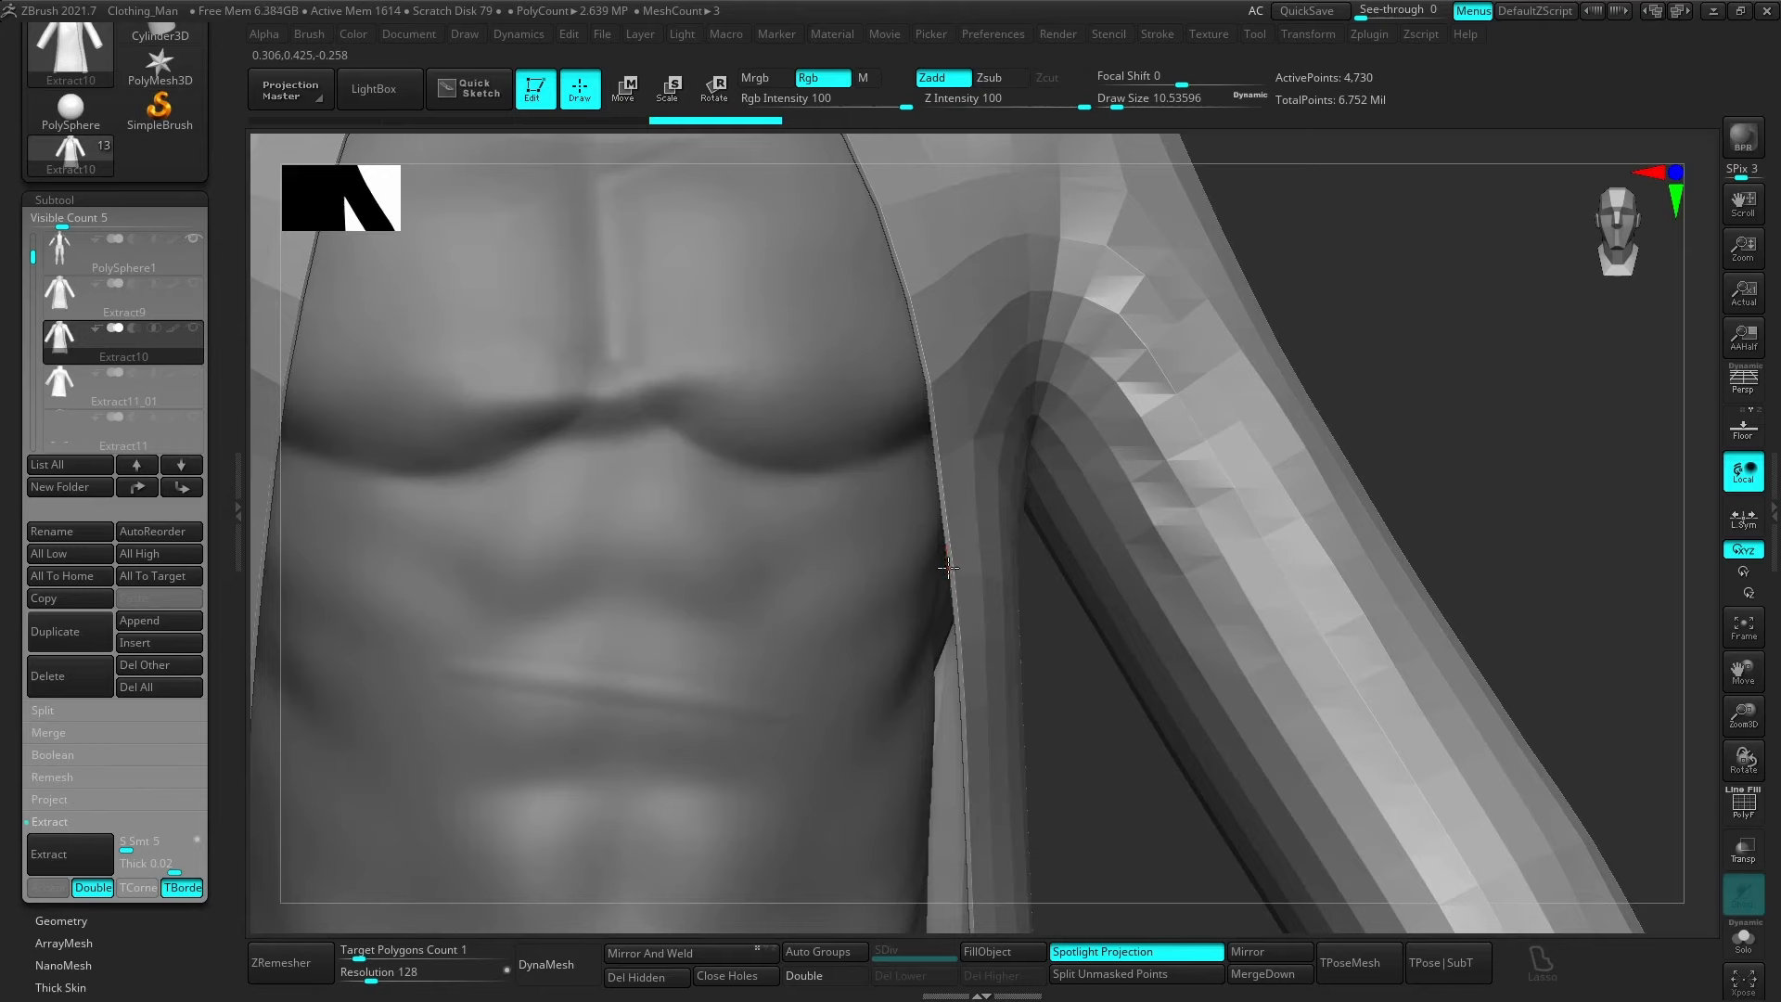
{"action": "left_click", "coordinate": [943, 503]}
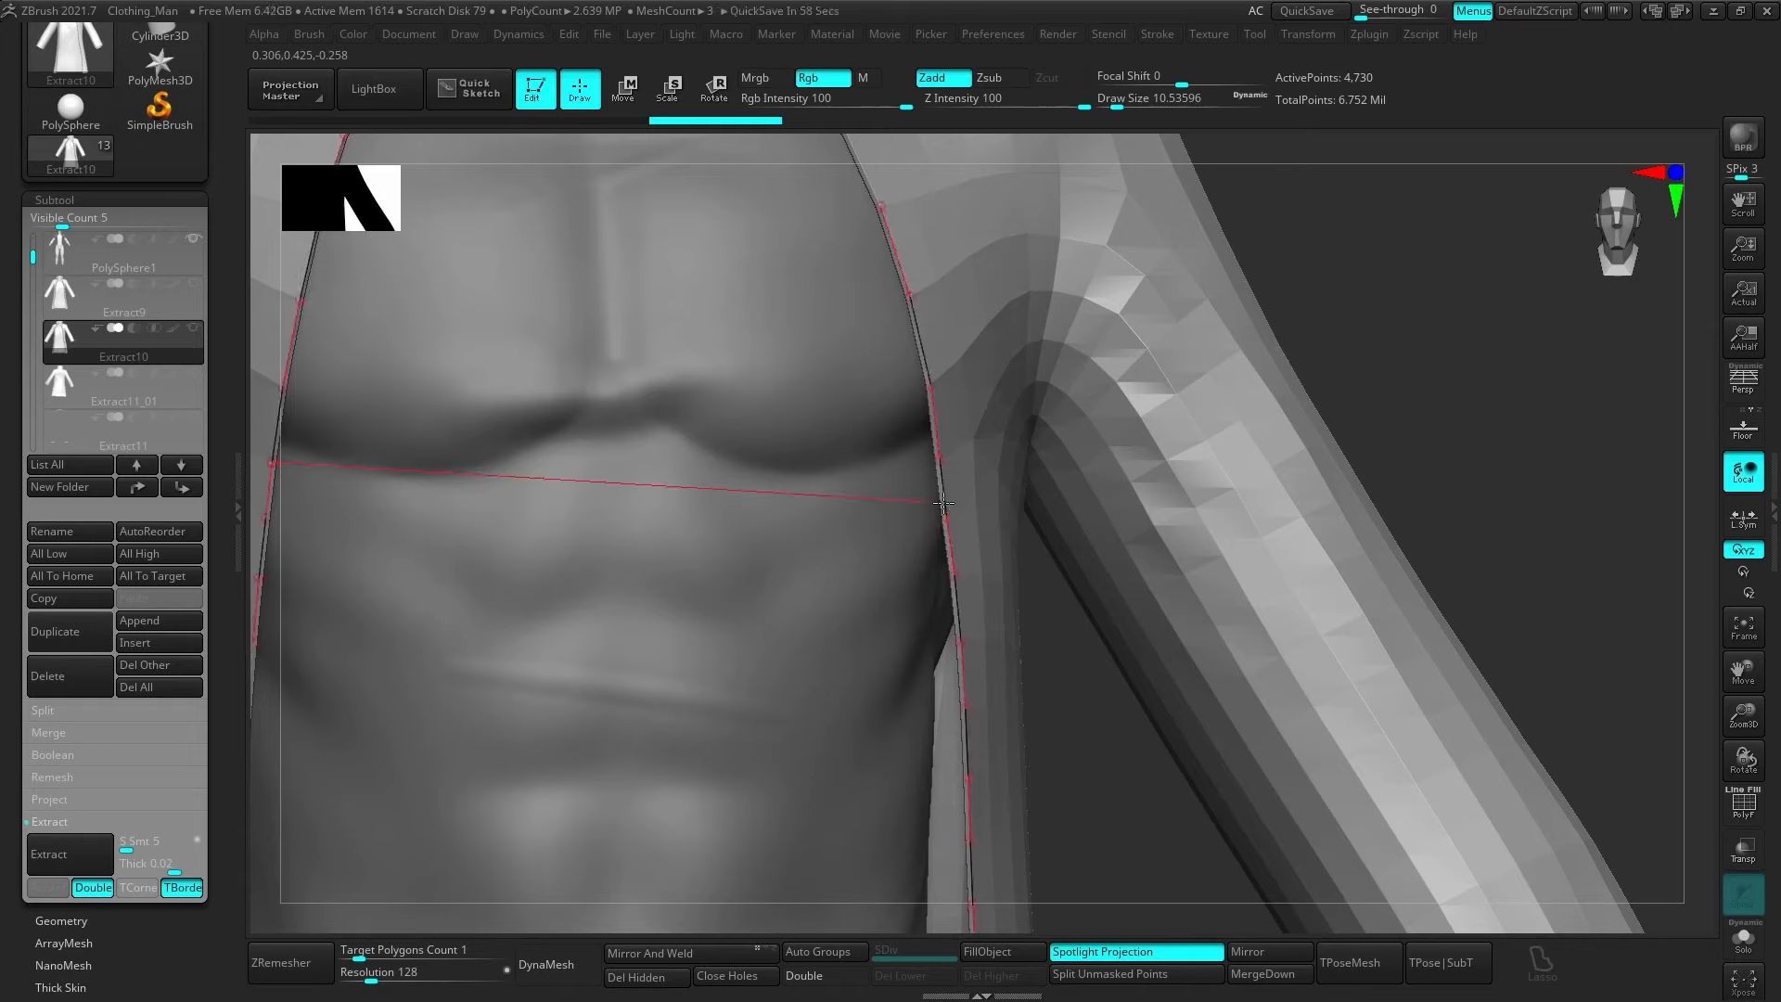
{"action": "left_click", "coordinate": [954, 509]}
Thin the edge tubes by regenerating them at a draw size of about 5.75 and finally about 4.3.
{"action": "mouse_move", "coordinate": [1158, 508]}
{"action": "right_mouse_down", "text": "ctrl"}
{"action": "mouse_move", "coordinate": [1137, 436]}
{"action": "mouse_move", "coordinate": [1122, 487]}
{"action": "mouse_move", "coordinate": [1165, 579]}
{"action": "mouse_move", "coordinate": [1158, 696]}
{"action": "right_mouse_up", "text": "ctrl"}
{"action": "key", "text": "s"}
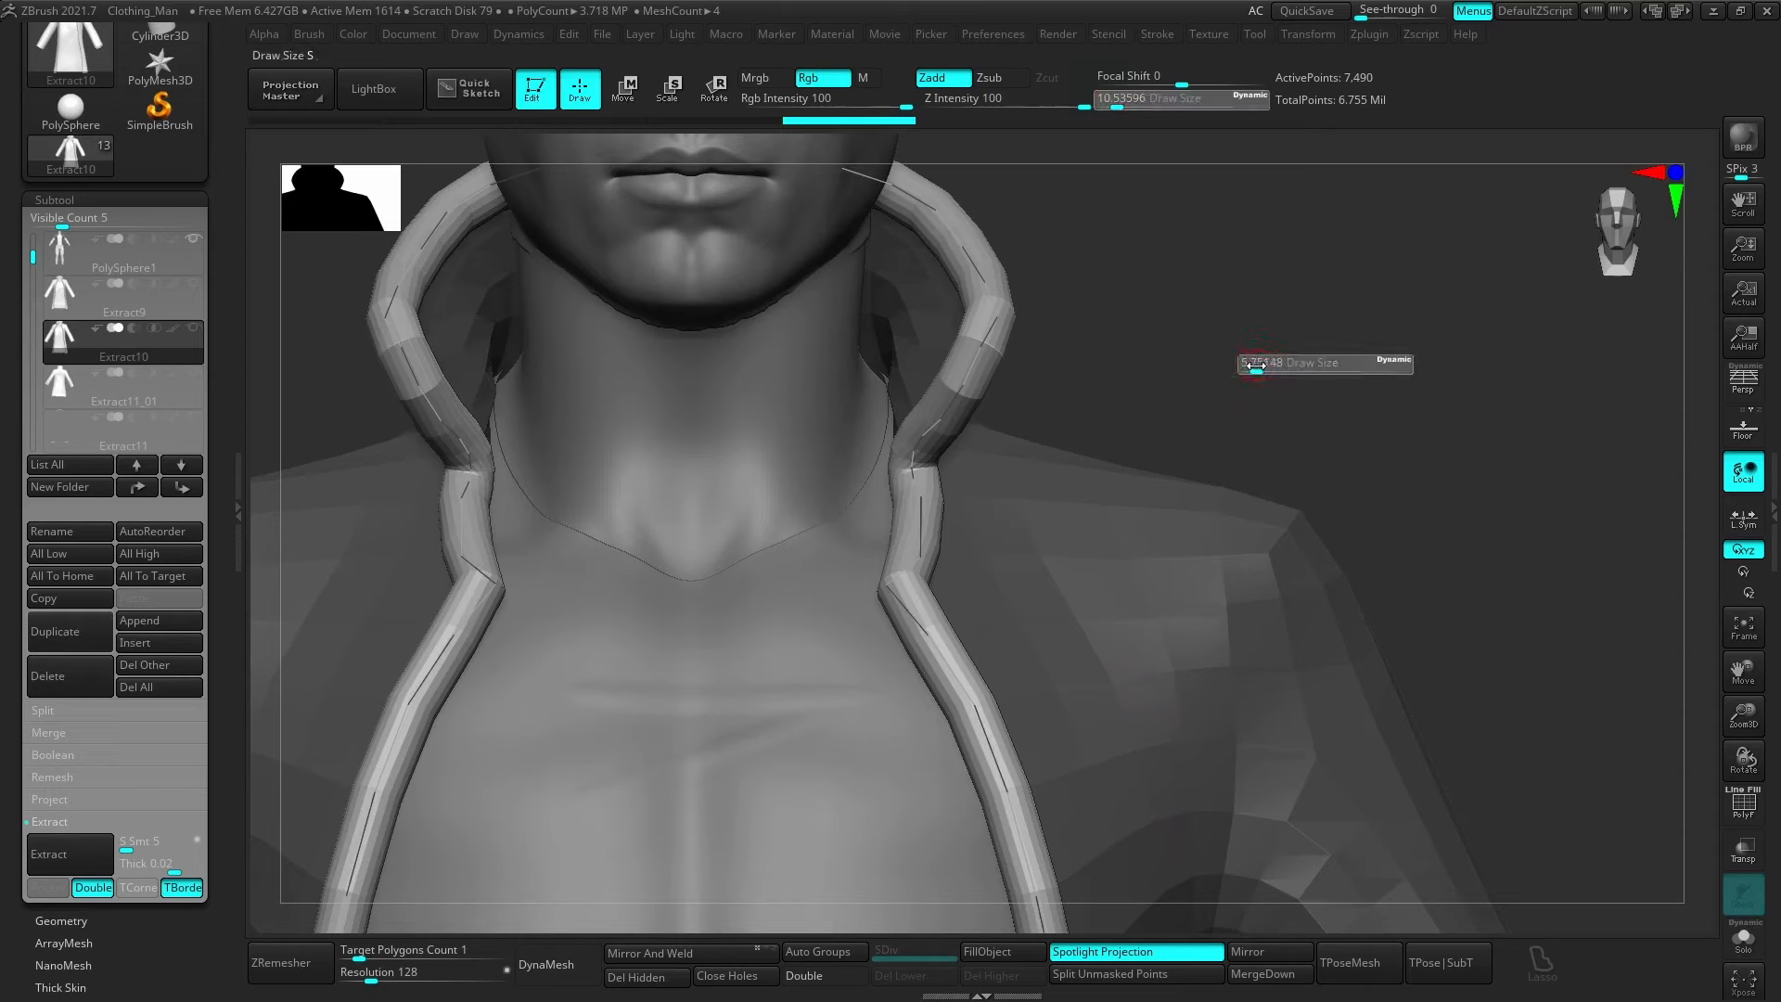
{"action": "left_click", "coordinate": [1256, 365]}
{"action": "left_click", "coordinate": [920, 504]}
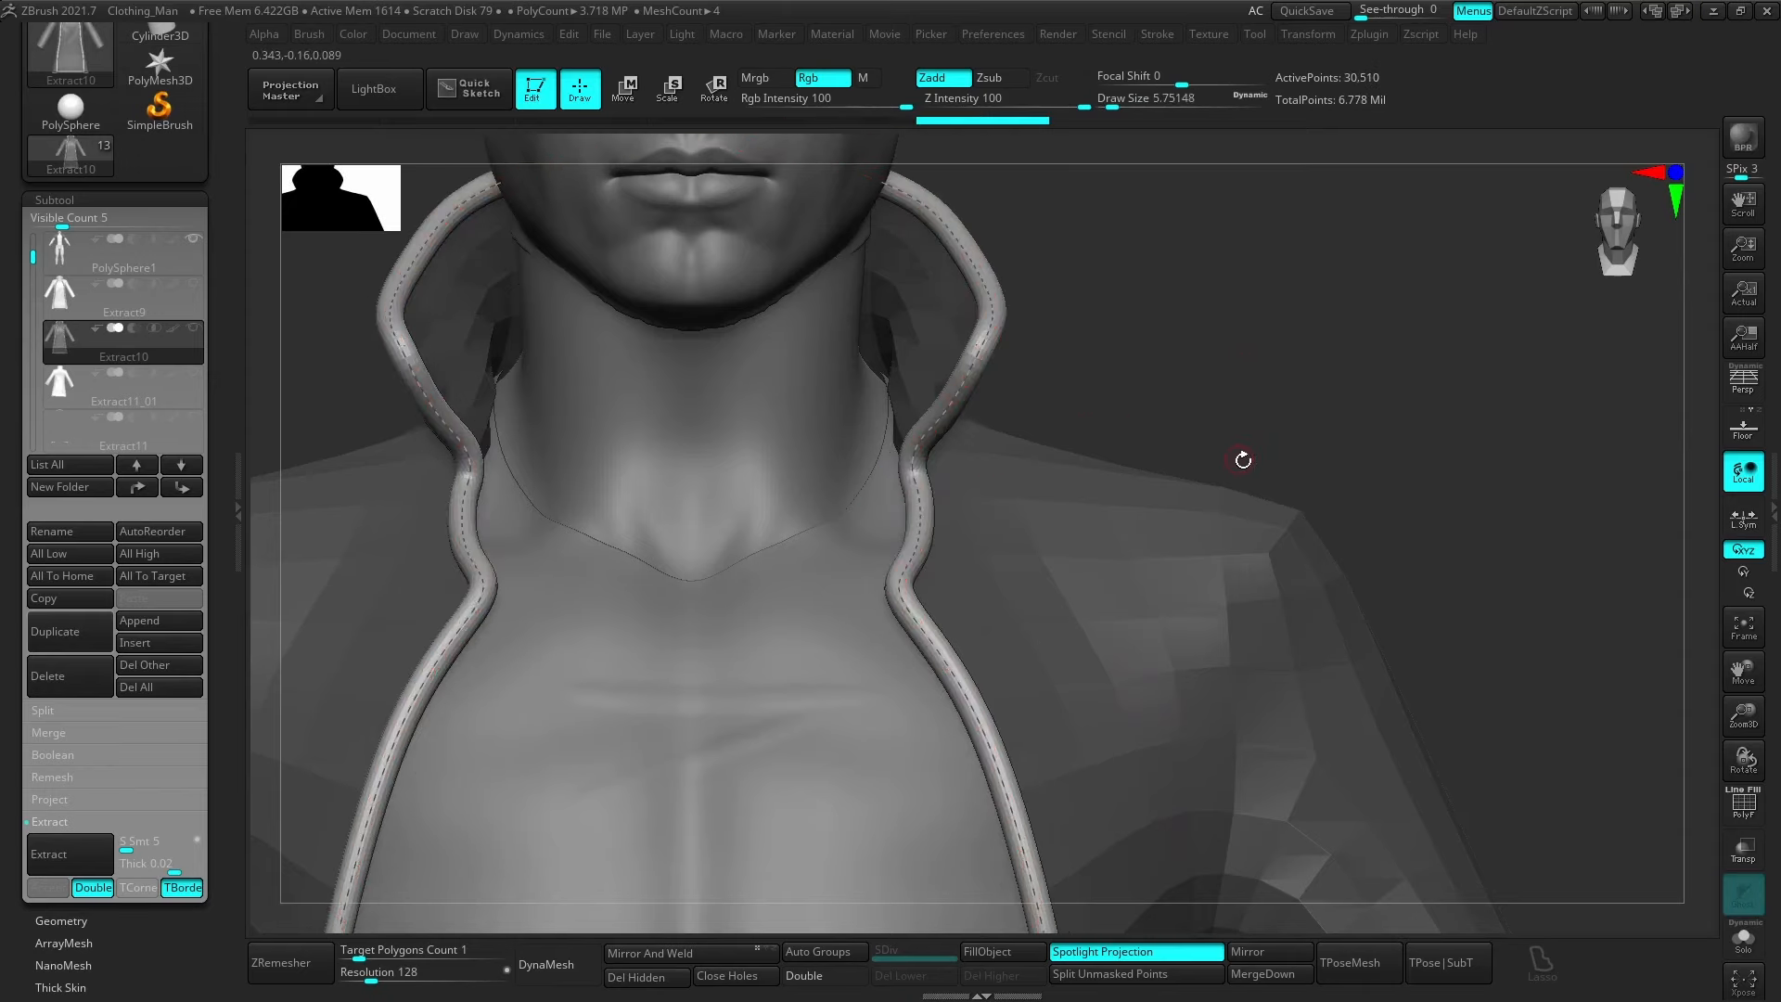
{"action": "type", "text": "s64"}
{"action": "key", "text": "Return"}
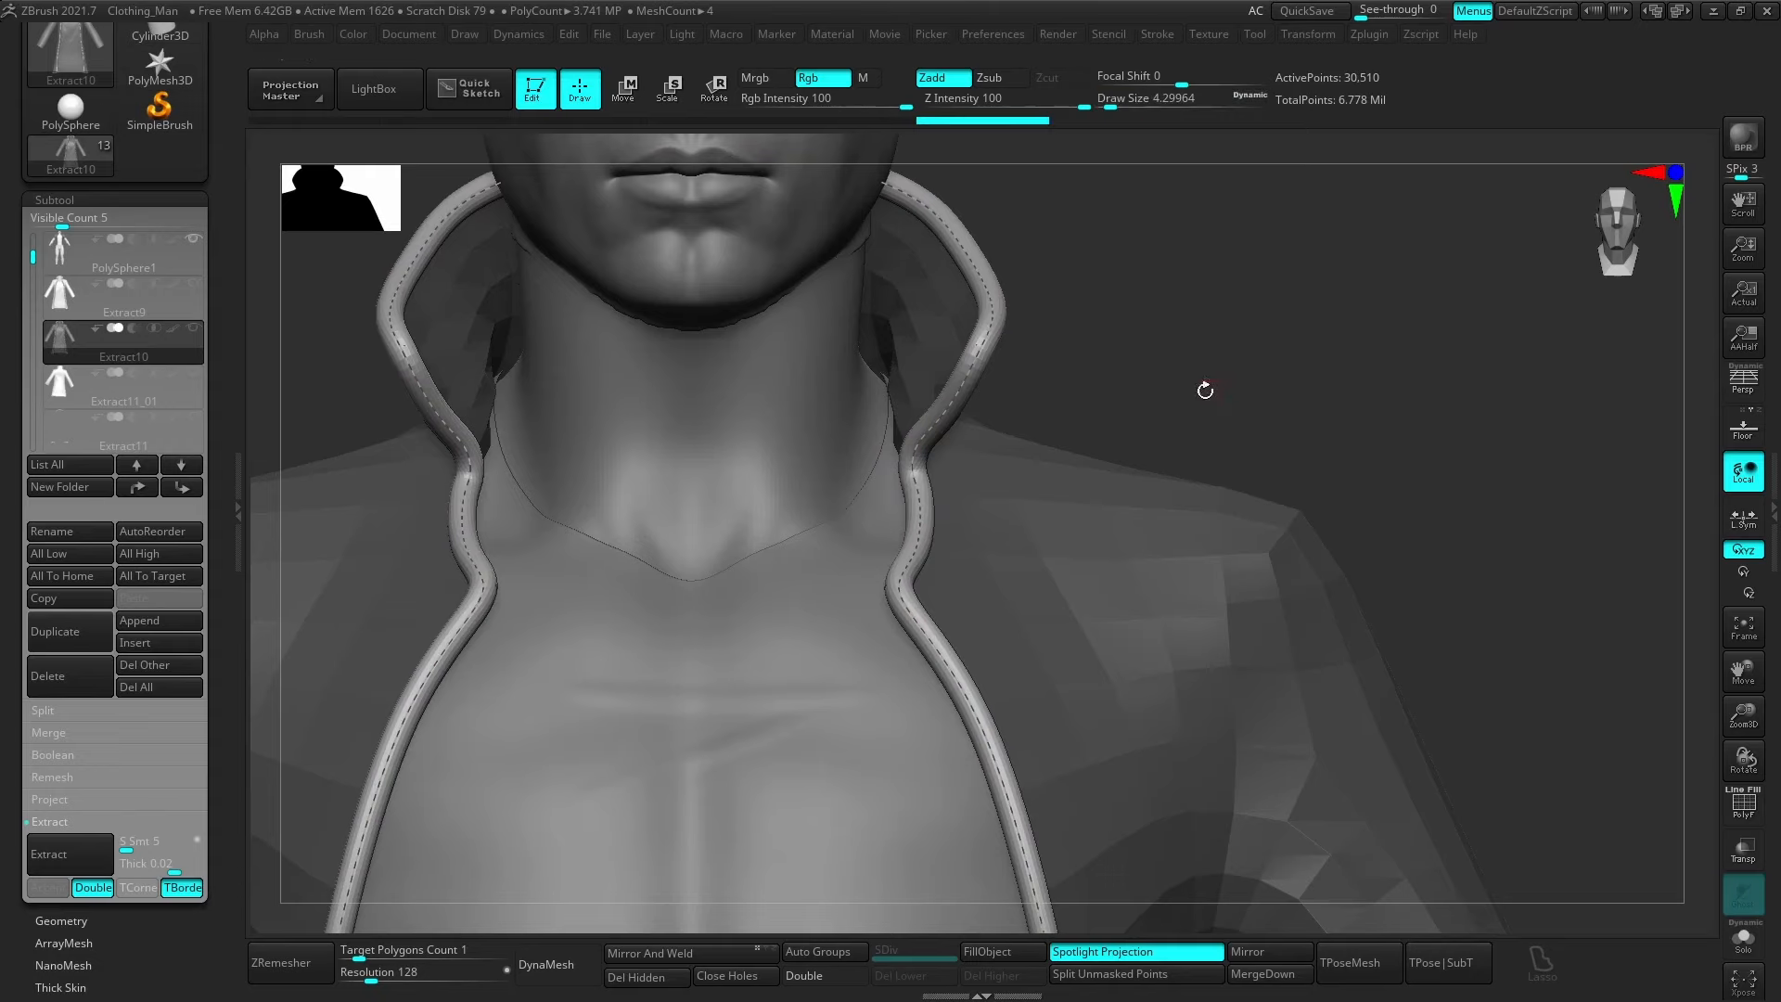
{"action": "left_click", "coordinate": [924, 507]}
Split the unmasked edge tubes off the coat into their own subtool with Split Unmasked Points.
{"action": "left_click_drag", "start_coordinate": [1144, 443], "coordinate": [1124, 373], "text": "alt"}
{"action": "right_click_drag", "start_coordinate": [1013, 406], "coordinate": [1143, 681], "text": "ctrl"}
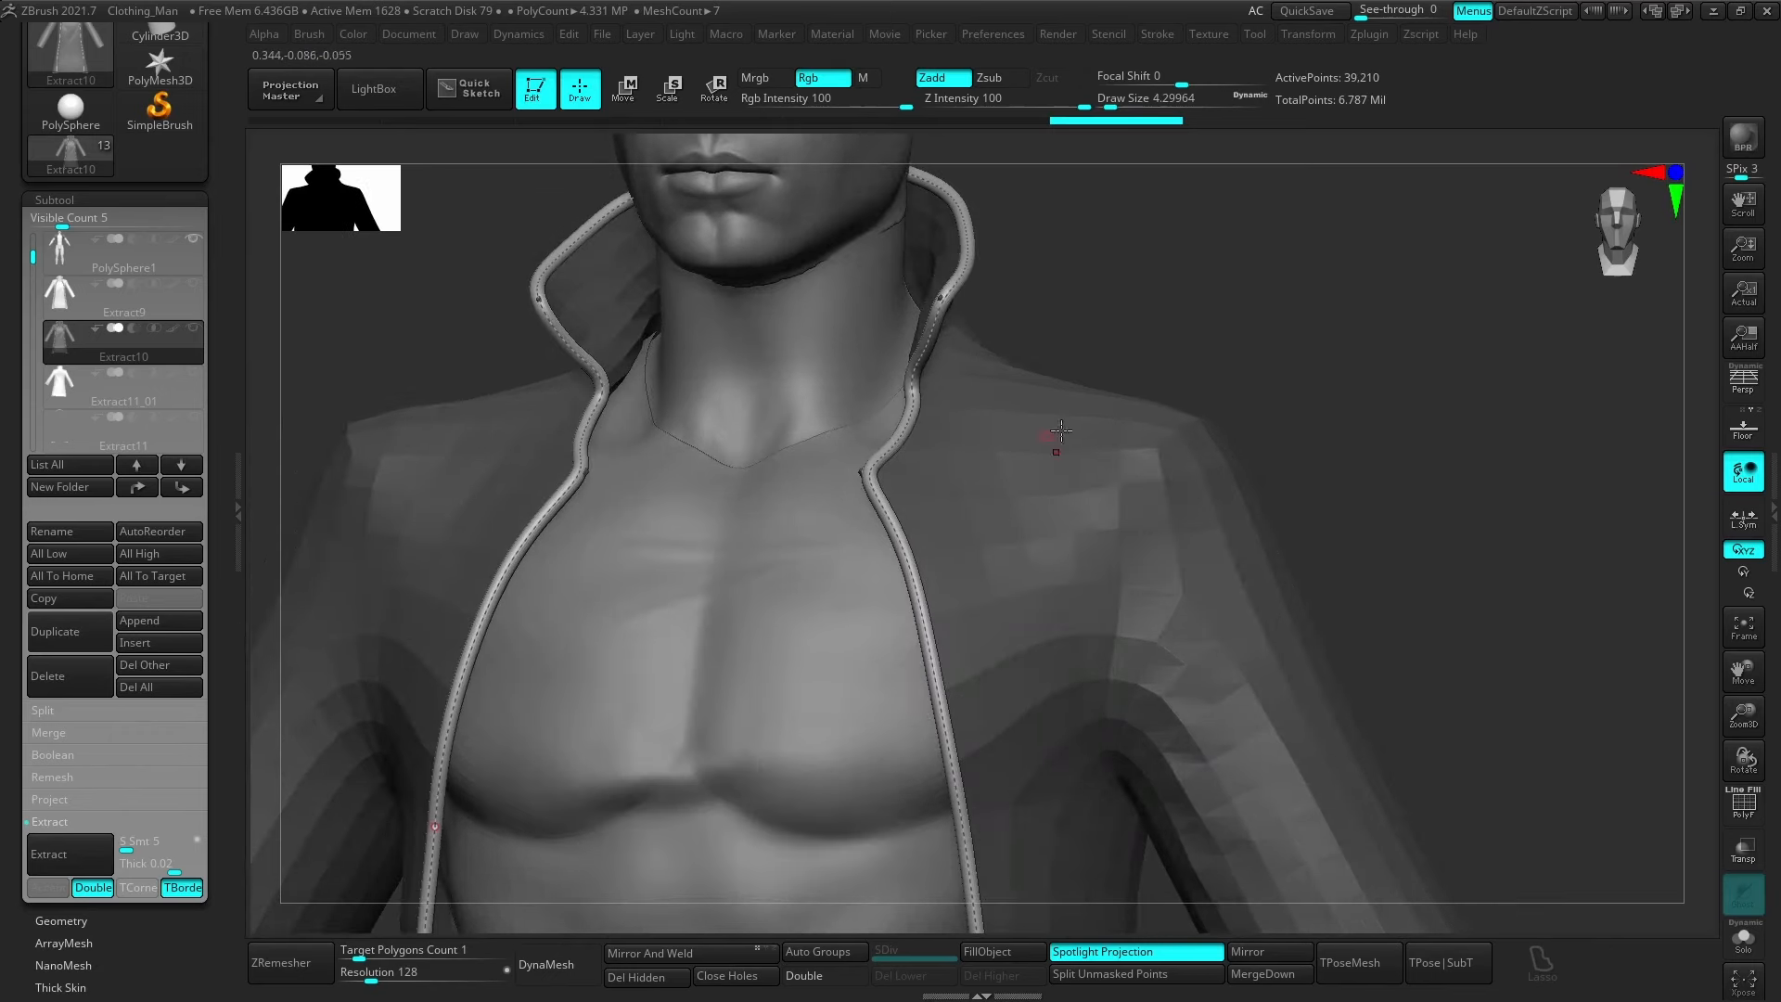
{"action": "right_click_drag", "start_coordinate": [1111, 545], "coordinate": [1073, 493]}
{"action": "mouse_move", "coordinate": [1165, 601]}
{"action": "right_mouse_down", "text": "alt"}
{"action": "mouse_move", "coordinate": [1181, 449]}
{"action": "mouse_move", "coordinate": [1144, 481]}
{"action": "mouse_move", "coordinate": [1136, 599]}
{"action": "right_mouse_up", "text": "alt"}
{"action": "right_click_drag", "start_coordinate": [1077, 648], "coordinate": [1043, 721], "text": "alt"}
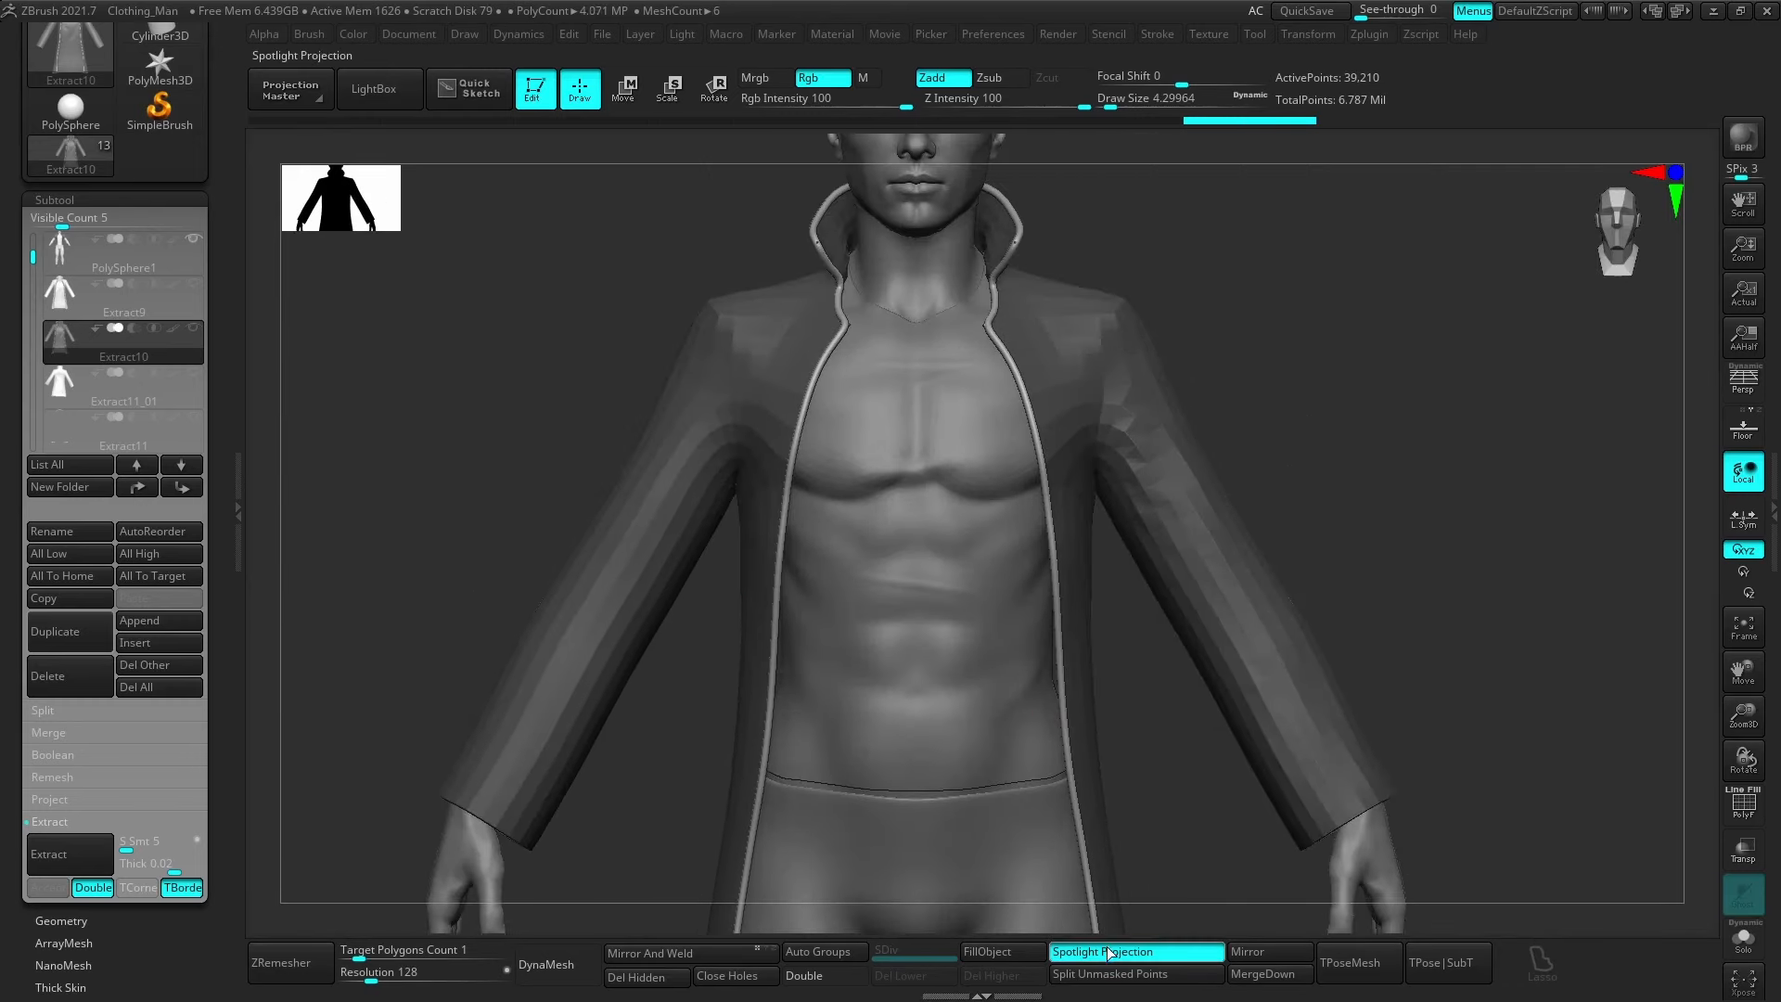
{"action": "left_click", "coordinate": [46, 711]}
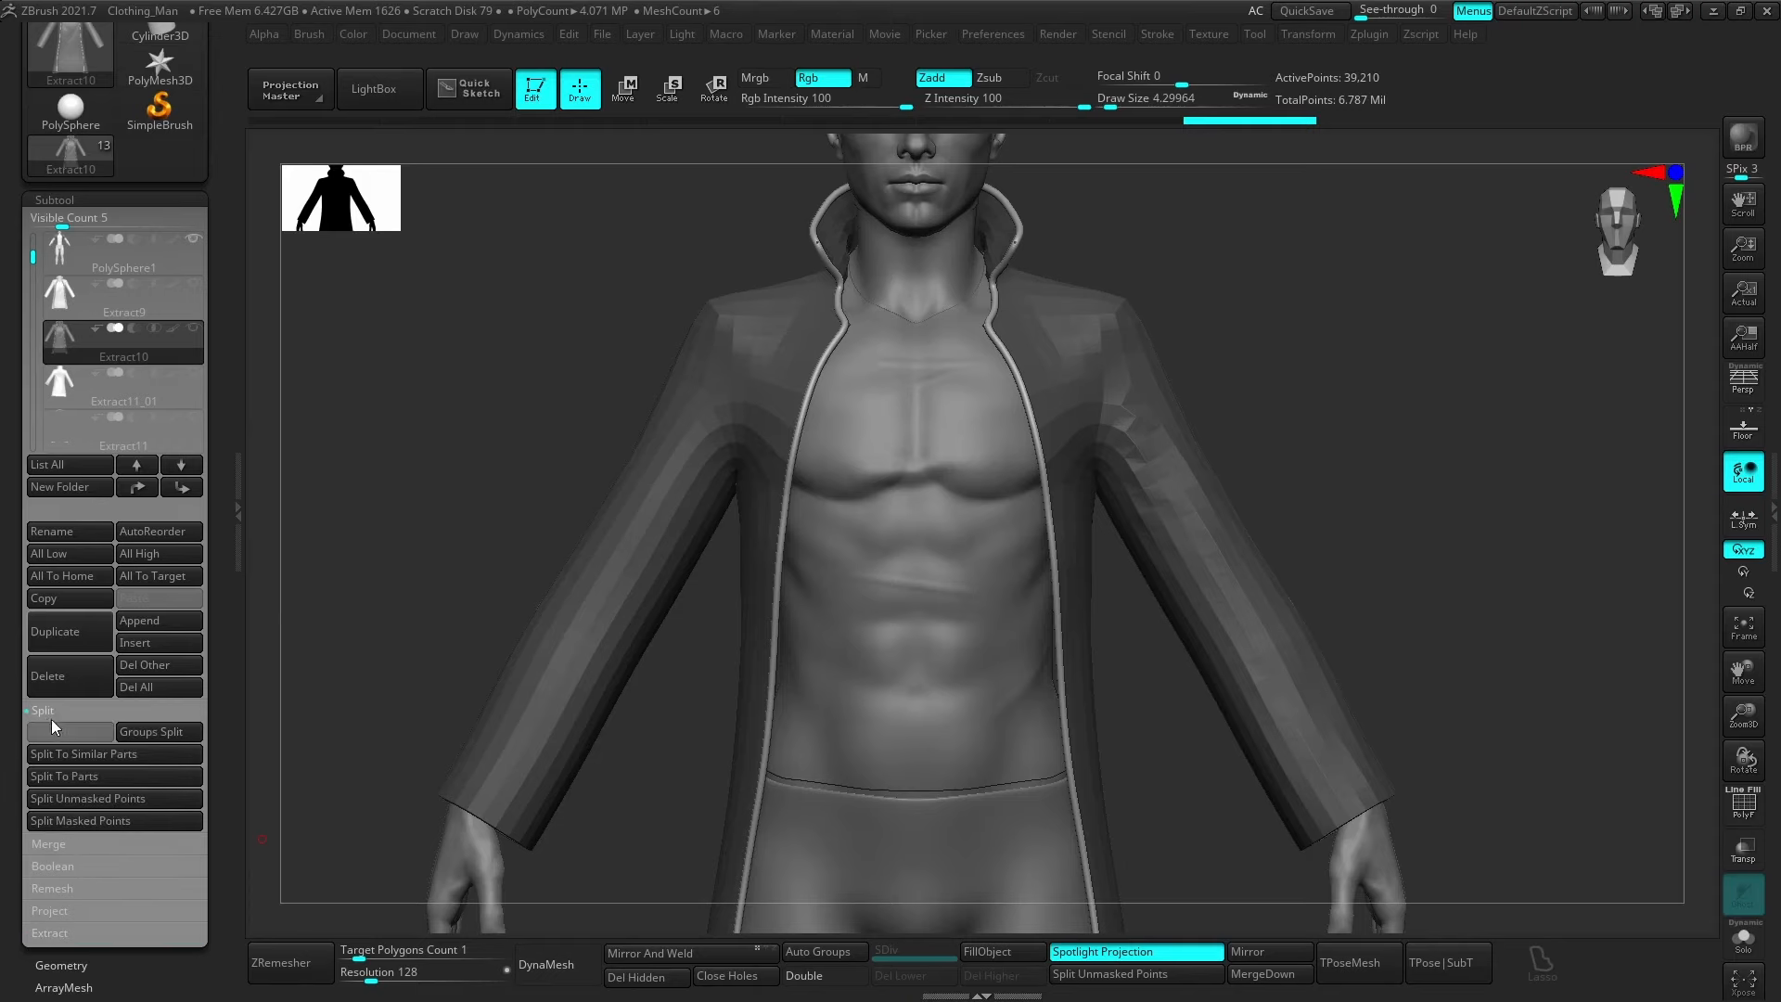
{"action": "left_click", "coordinate": [107, 797]}
Show the smooth Extract9 coat instead of Extract10 and select the Extract11_02 trim subtool.
{"action": "right_click_drag", "start_coordinate": [930, 638], "coordinate": [915, 703], "text": "alt"}
{"action": "mouse_move", "coordinate": [58, 350]}
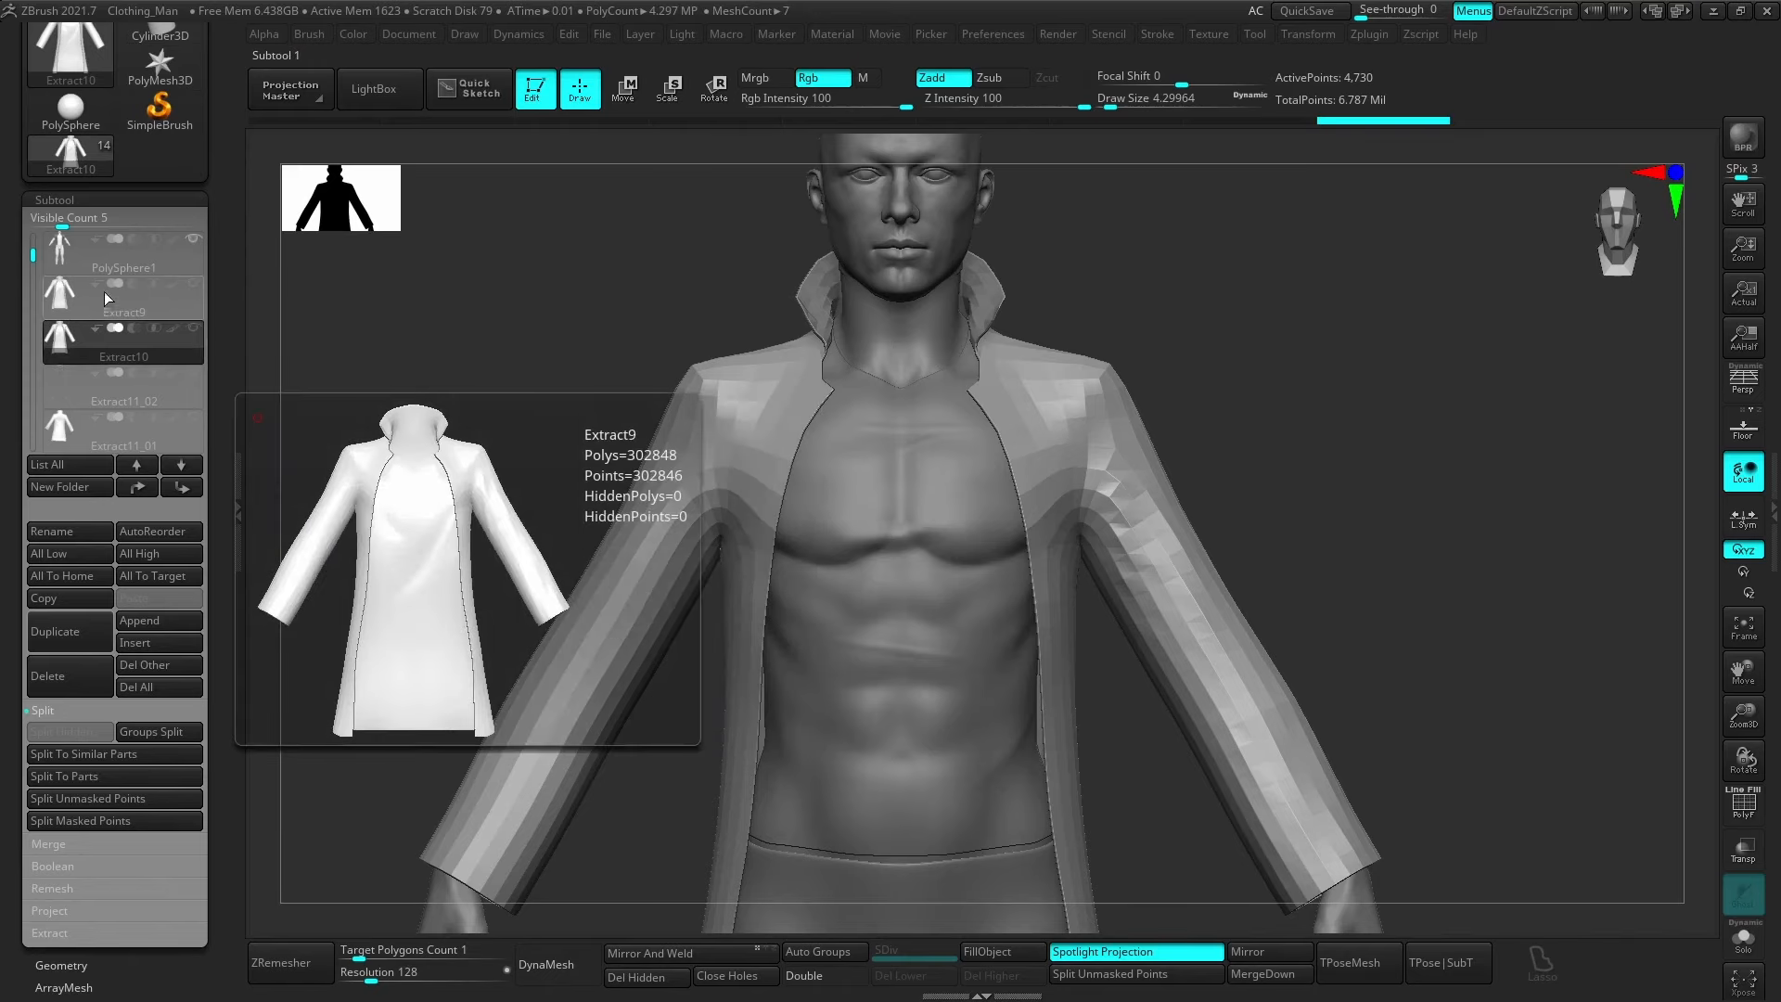
{"action": "left_click", "coordinate": [97, 389]}
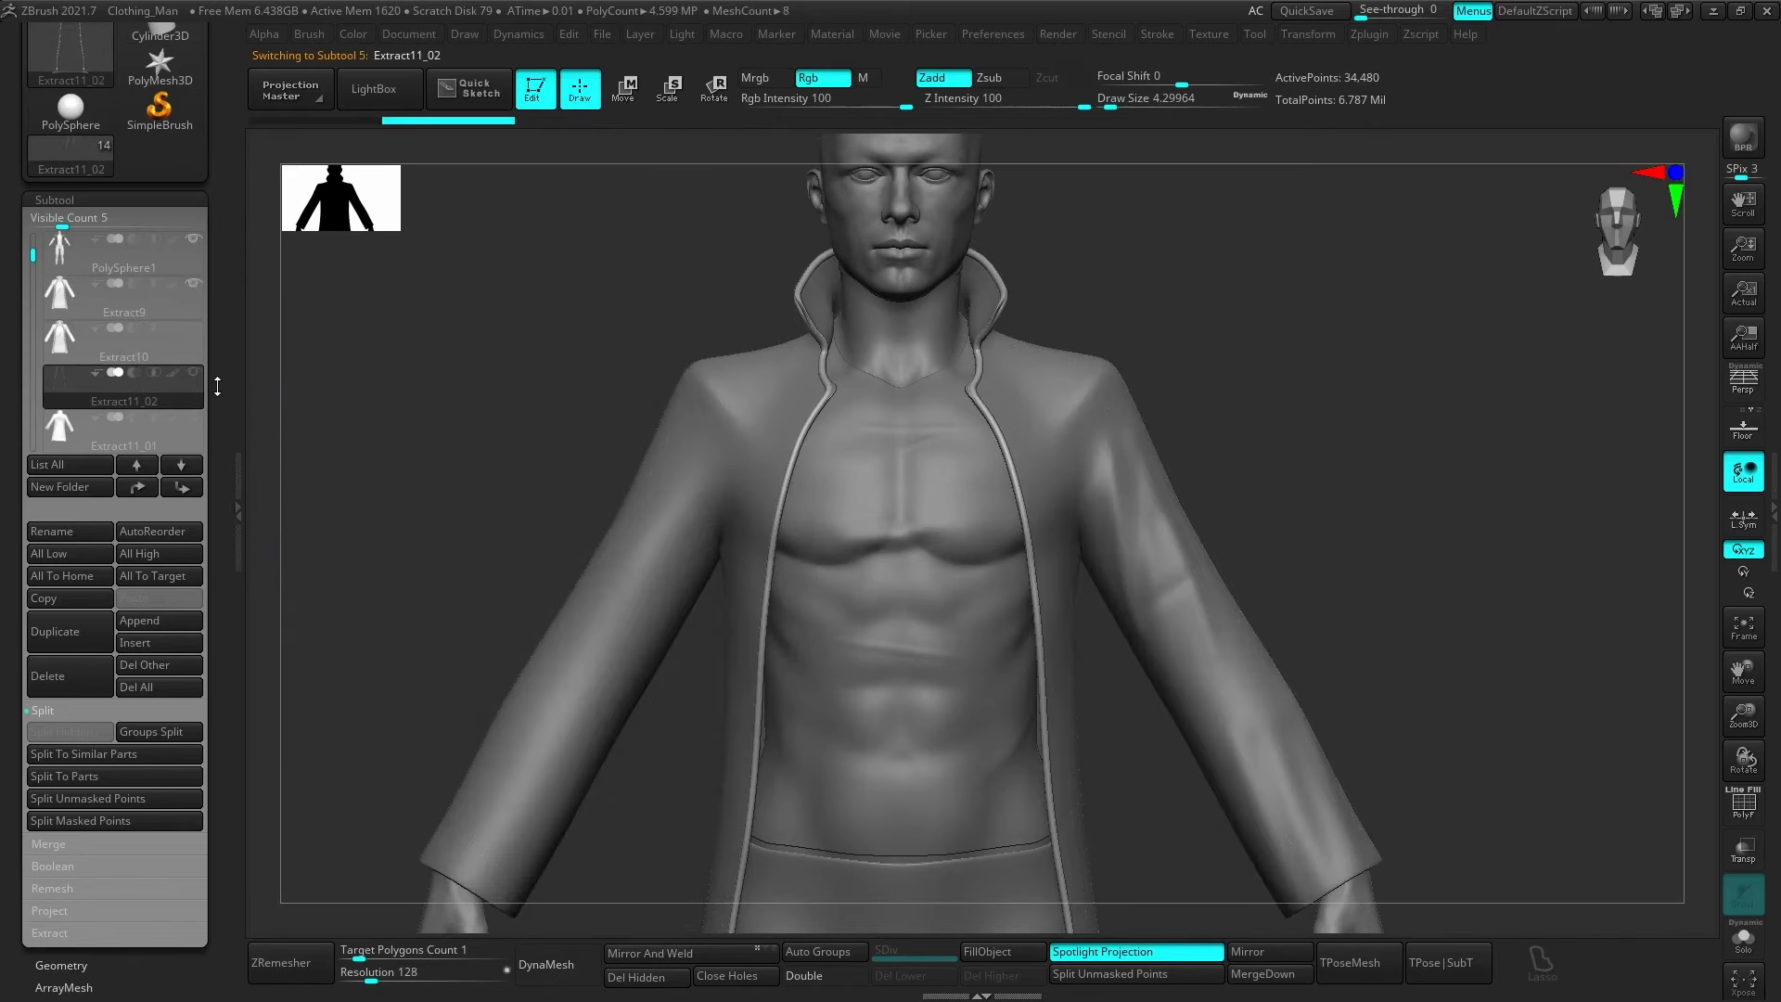
Choose the Move brush and reshape the trim at the coat's lower front corner to follow the hem.
{"action": "right_click_drag", "start_coordinate": [1178, 724], "coordinate": [1192, 617], "text": "alt"}
{"action": "right_click_drag", "start_coordinate": [1116, 858], "coordinate": [1287, 608], "text": "ctrl"}
{"action": "right_click_drag", "start_coordinate": [1096, 638], "coordinate": [1213, 660], "text": "ctrl"}
{"action": "key", "text": "b"}
{"action": "key", "text": "m"}
{"action": "key", "text": "v"}
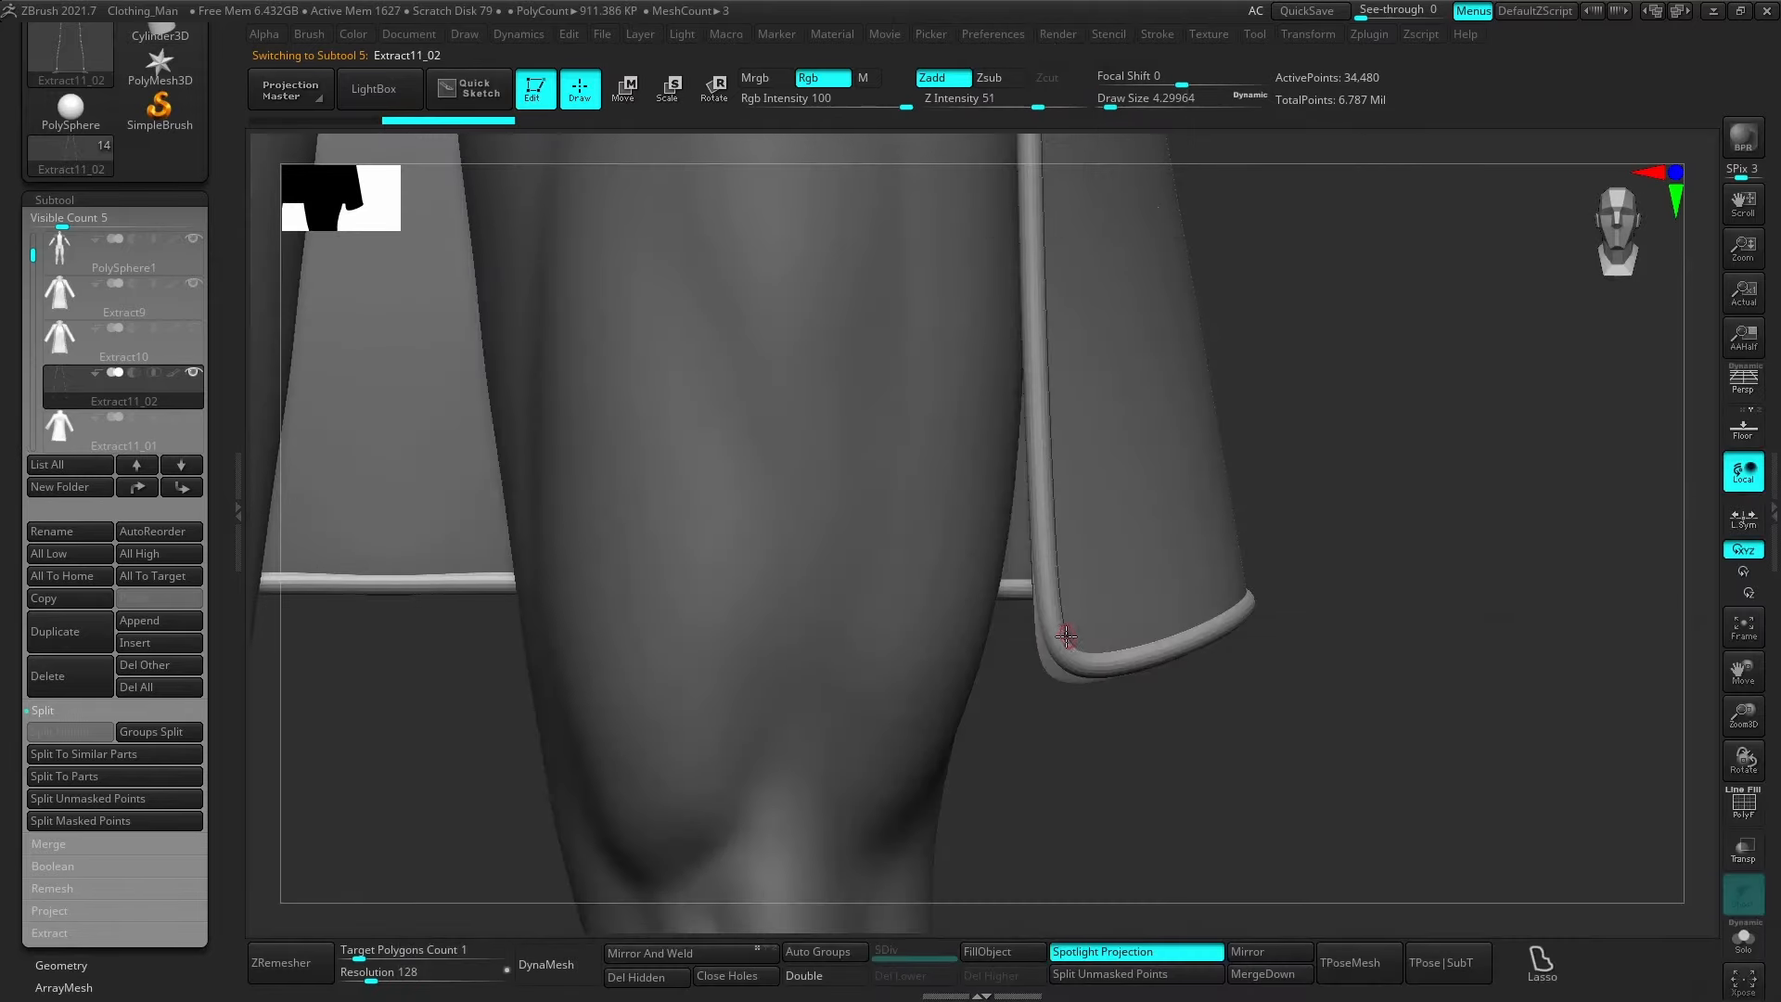
{"action": "key", "text": "s"}
{"action": "left_click_drag", "start_coordinate": [1070, 638], "coordinate": [1124, 638]}
{"action": "right_click_drag", "start_coordinate": [1127, 640], "coordinate": [1077, 646]}
{"action": "key", "text": "s"}
{"action": "left_click_drag", "start_coordinate": [1080, 648], "coordinate": [1069, 648]}
{"action": "right_click_drag", "start_coordinate": [1054, 675], "coordinate": [1141, 676]}
Push the trim into line with the lapel bend below the collar, using draw sizes of about 28.75 and 41.4.
{"action": "right_click_drag", "start_coordinate": [1057, 557], "coordinate": [867, 914]}
{"action": "right_click_drag", "start_coordinate": [927, 464], "coordinate": [974, 742], "text": "alt"}
{"action": "mouse_move", "coordinate": [955, 529]}
{"action": "right_mouse_down", "text": "ctrl"}
{"action": "mouse_move", "coordinate": [1053, 525]}
{"action": "mouse_move", "coordinate": [955, 548]}
{"action": "right_mouse_up", "text": "ctrl"}
{"action": "key", "text": "s"}
{"action": "left_click_drag", "start_coordinate": [955, 549], "coordinate": [937, 547]}
{"action": "right_click_drag", "start_coordinate": [936, 547], "coordinate": [946, 544]}
{"action": "key", "text": "s"}
{"action": "left_click_drag", "start_coordinate": [946, 545], "coordinate": [938, 545]}
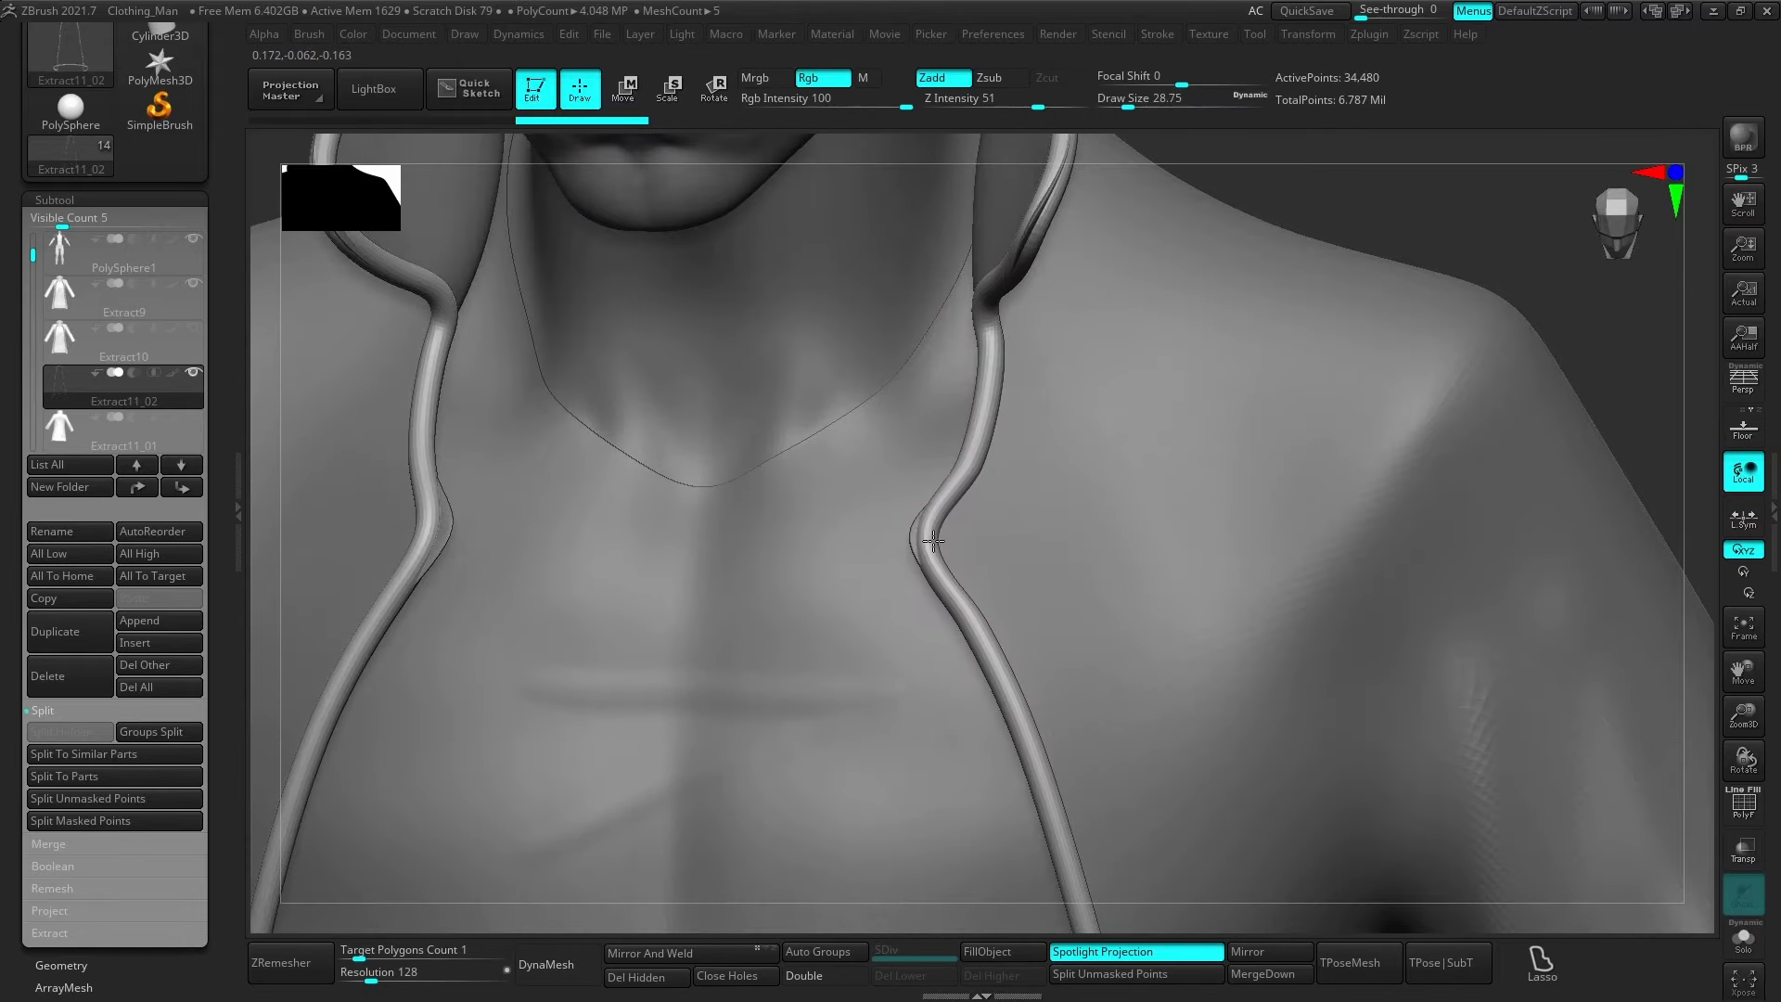
{"action": "right_click_drag", "start_coordinate": [929, 550], "coordinate": [964, 559]}
{"action": "key", "text": "ctrl"}
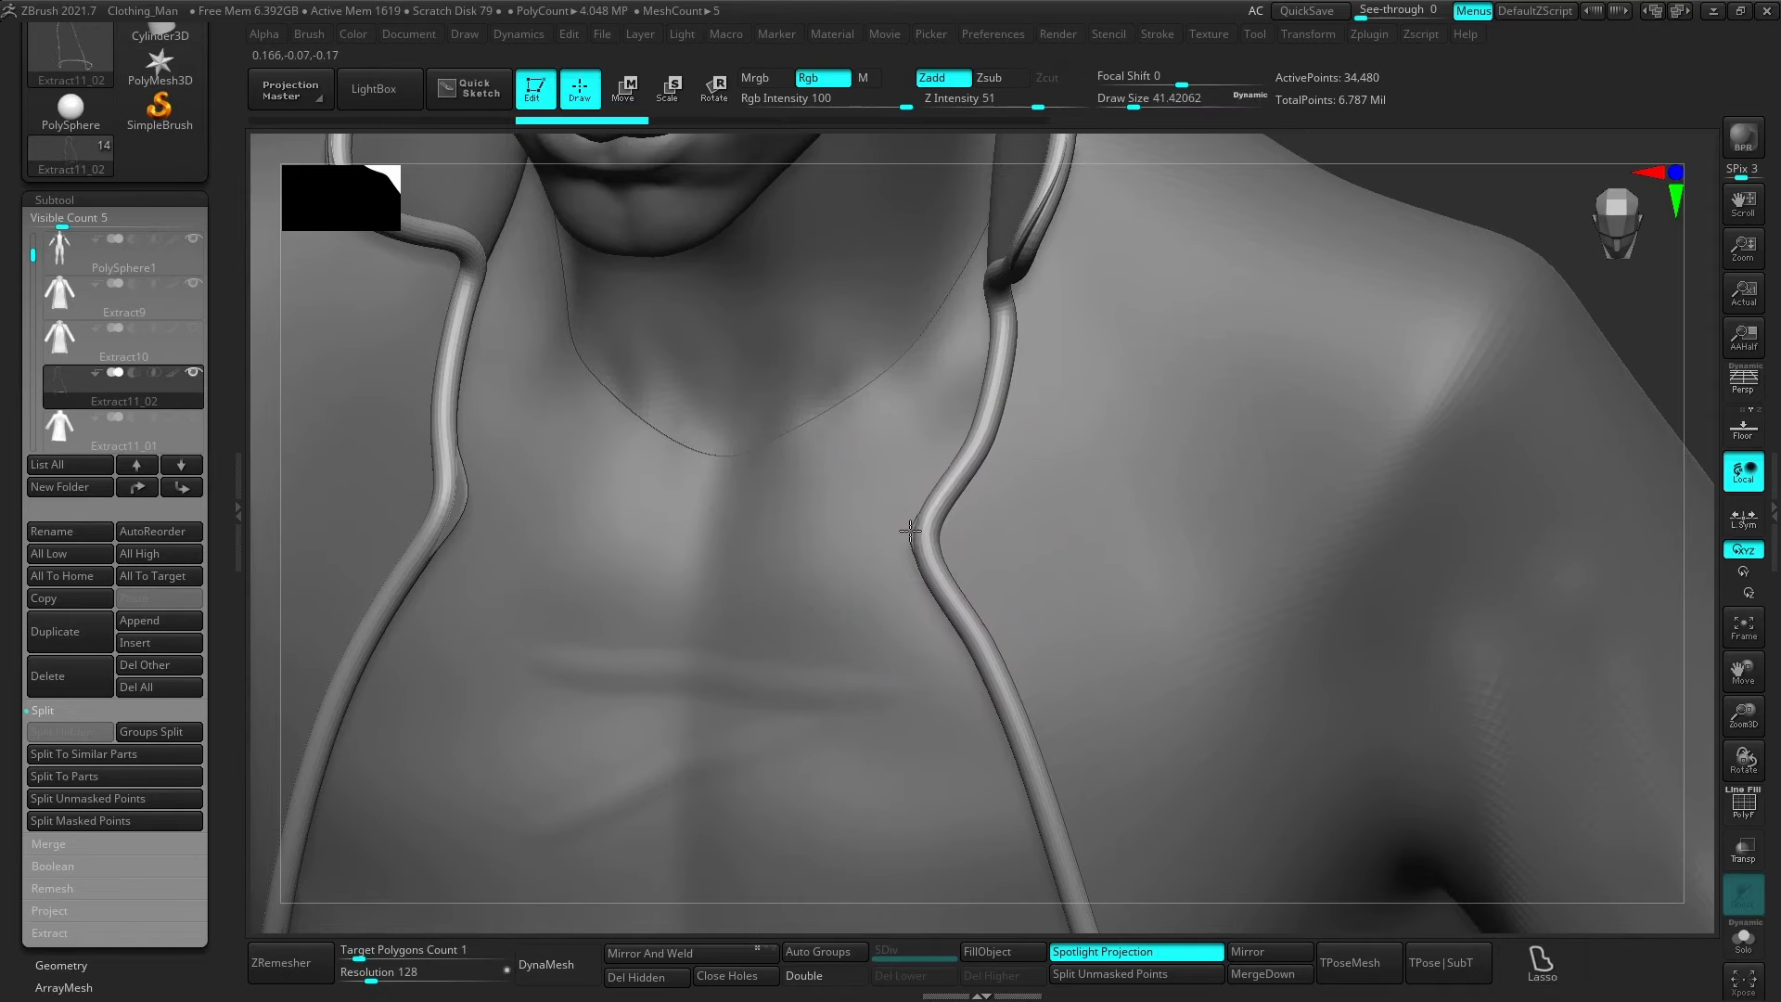
Set the focal shift to 1 and refine the trim where the collar folds at the neck.
{"action": "mouse_move", "coordinate": [899, 531]}
{"action": "right_mouse_down"}
{"action": "mouse_move", "coordinate": [1006, 557]}
{"action": "mouse_move", "coordinate": [999, 524]}
{"action": "mouse_move", "coordinate": [985, 558]}
{"action": "right_mouse_up"}
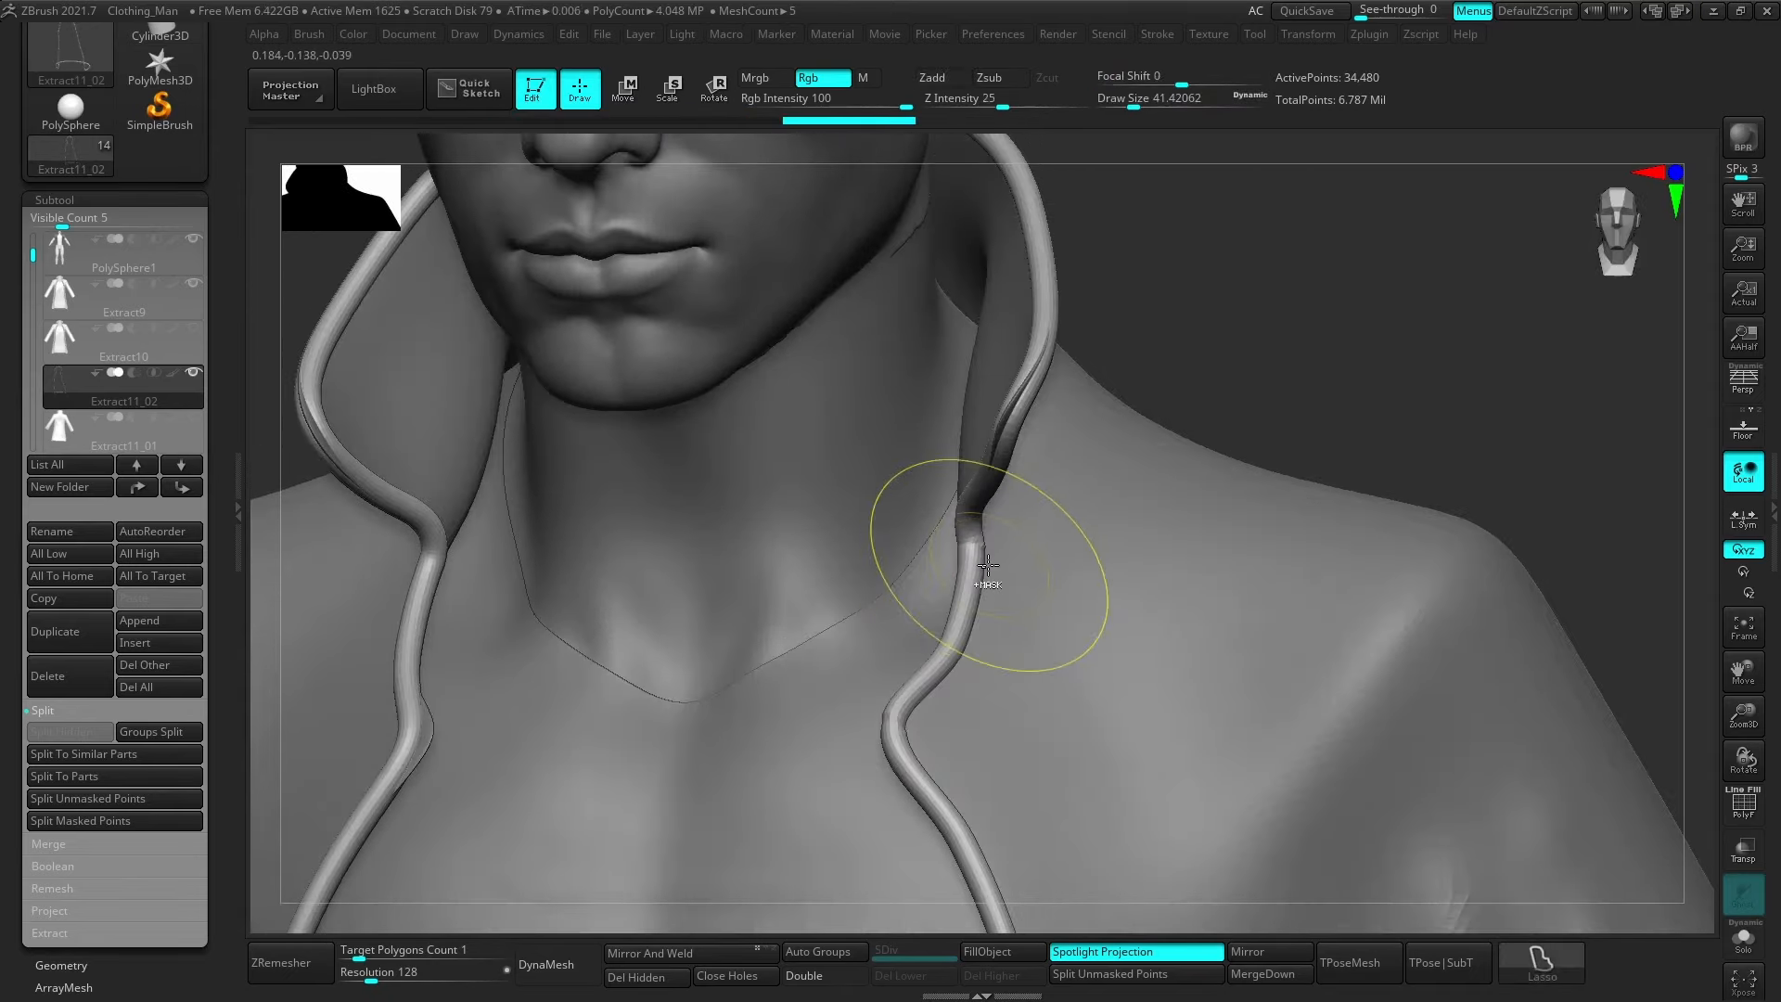
{"action": "left_click", "coordinate": [1178, 77]}
{"action": "right_click_drag", "start_coordinate": [1005, 446], "coordinate": [963, 358]}
{"action": "left_click_drag", "start_coordinate": [1025, 339], "coordinate": [985, 316]}
{"action": "right_click_drag", "start_coordinate": [1213, 337], "coordinate": [1371, 441]}
Examine the whole coat on the figure from the front and side.
{"action": "key", "text": "f"}
{"action": "right_click_drag", "start_coordinate": [1159, 419], "coordinate": [1091, 528], "text": "ctrl"}
{"action": "mouse_move", "coordinate": [1065, 532]}
{"action": "right_mouse_down"}
{"action": "mouse_move", "coordinate": [1184, 588]}
{"action": "mouse_move", "coordinate": [1126, 596]}
{"action": "mouse_move", "coordinate": [1042, 553]}
{"action": "mouse_move", "coordinate": [1050, 514]}
{"action": "right_mouse_up"}
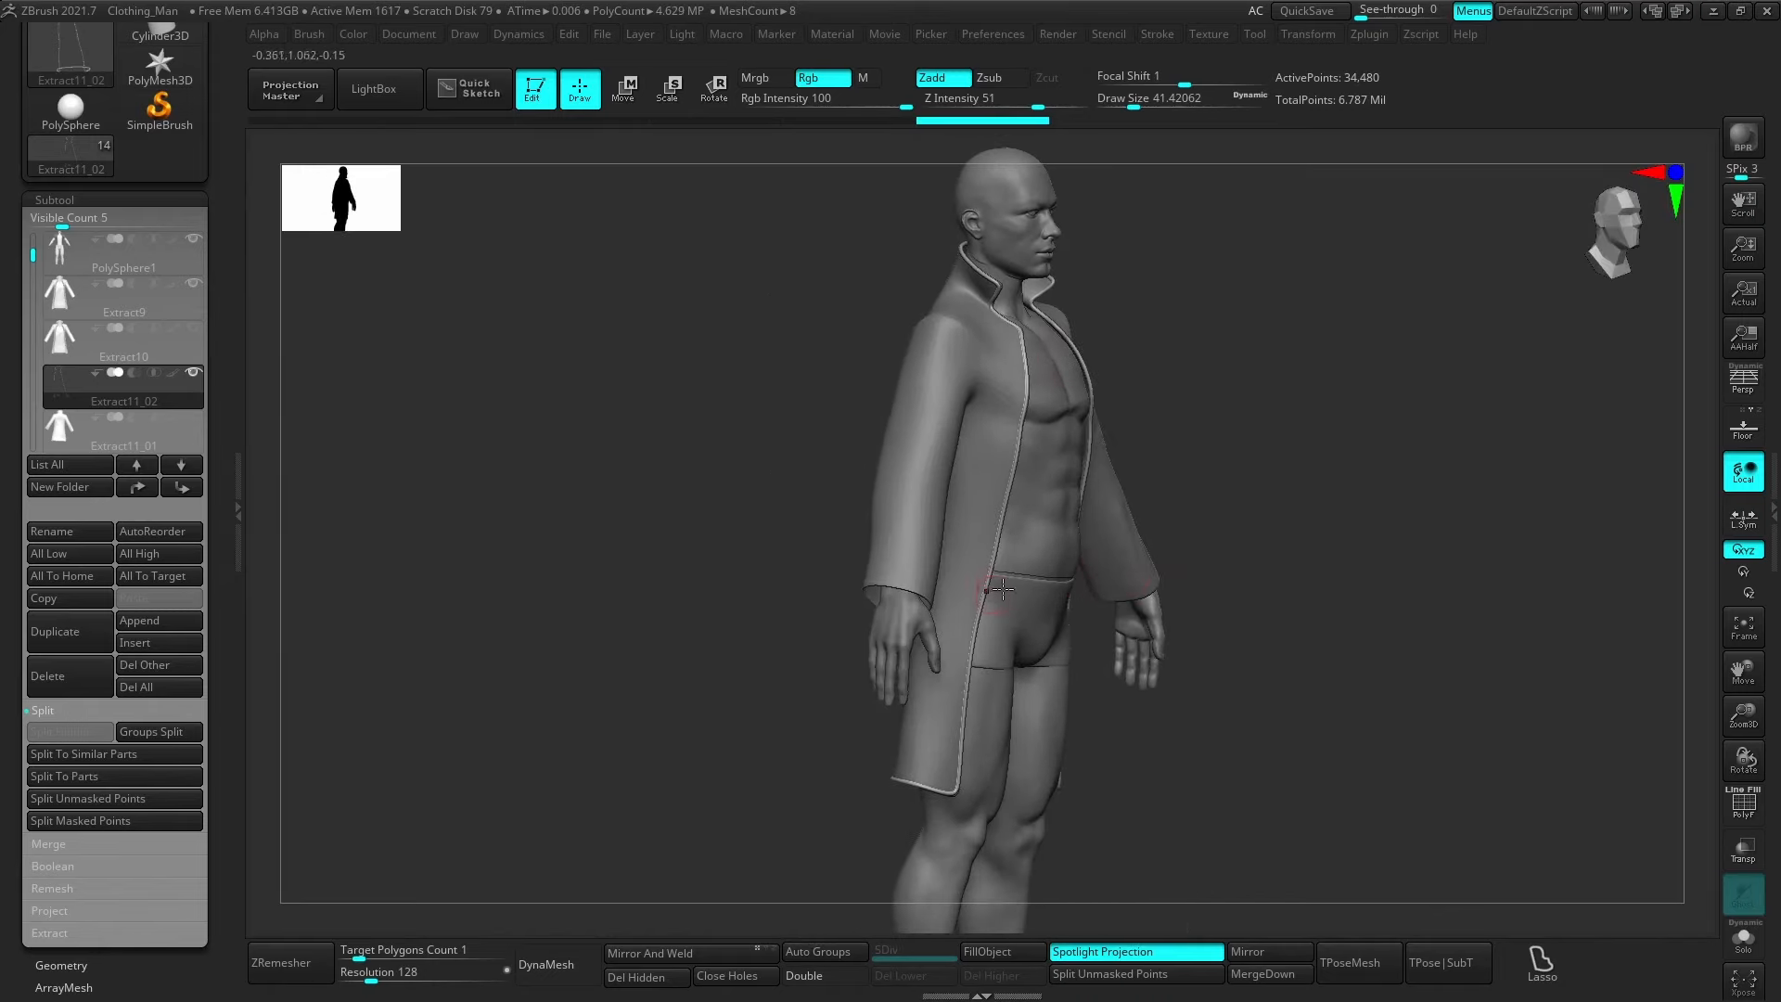
{"action": "right_click_drag", "start_coordinate": [1002, 589], "coordinate": [994, 677]}
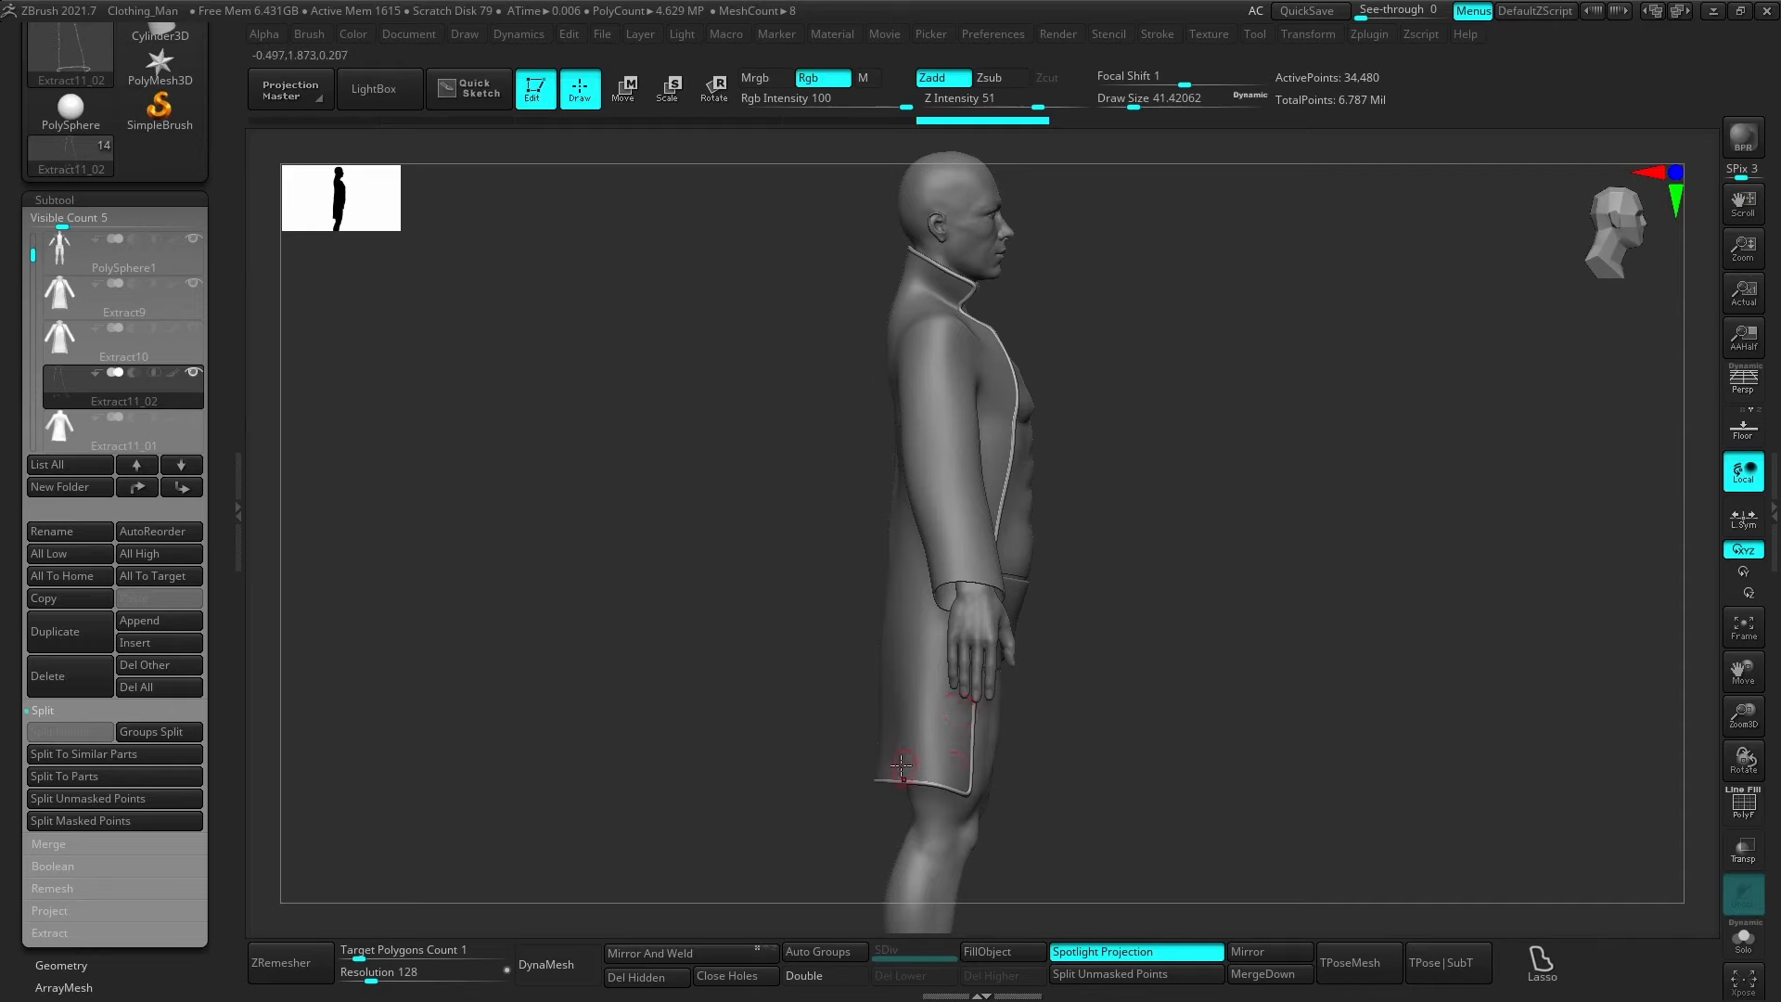
{"action": "right_click_drag", "start_coordinate": [903, 768], "coordinate": [978, 739]}
{"action": "right_click_drag", "start_coordinate": [952, 520], "coordinate": [1066, 604]}
{"action": "right_click_drag", "start_coordinate": [1035, 544], "coordinate": [1076, 640]}
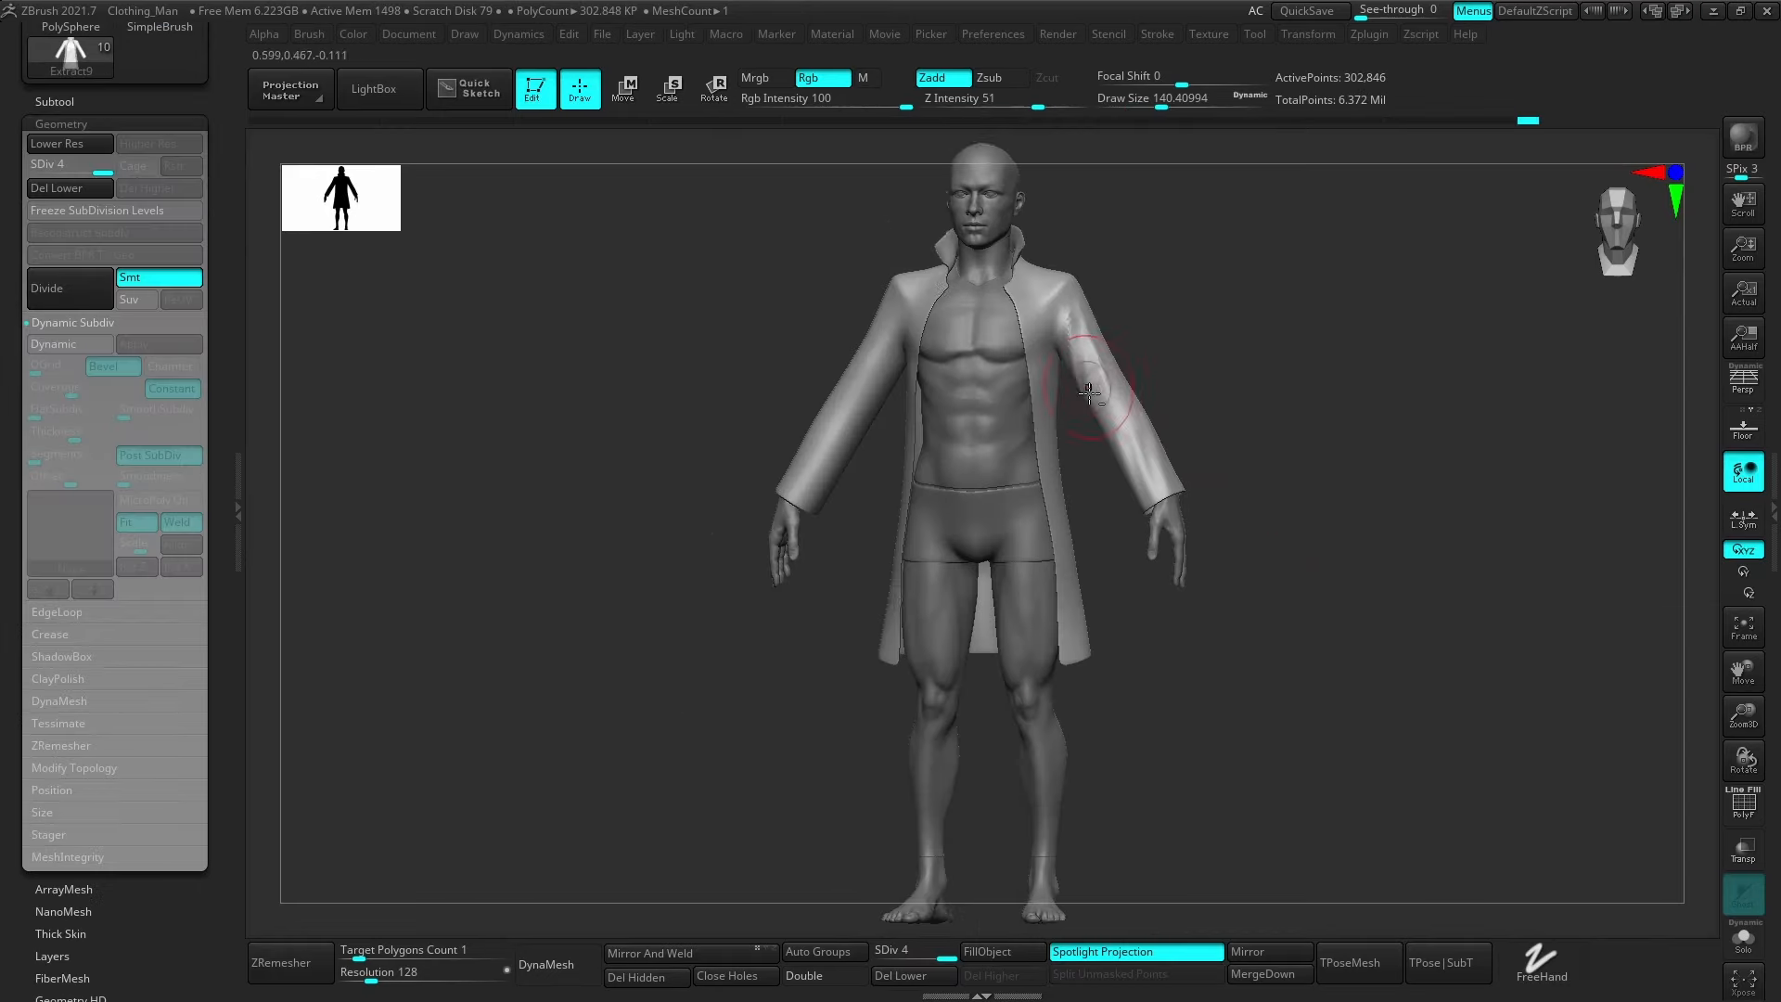
{"action": "right_click_drag", "start_coordinate": [1206, 520], "coordinate": [1150, 580]}
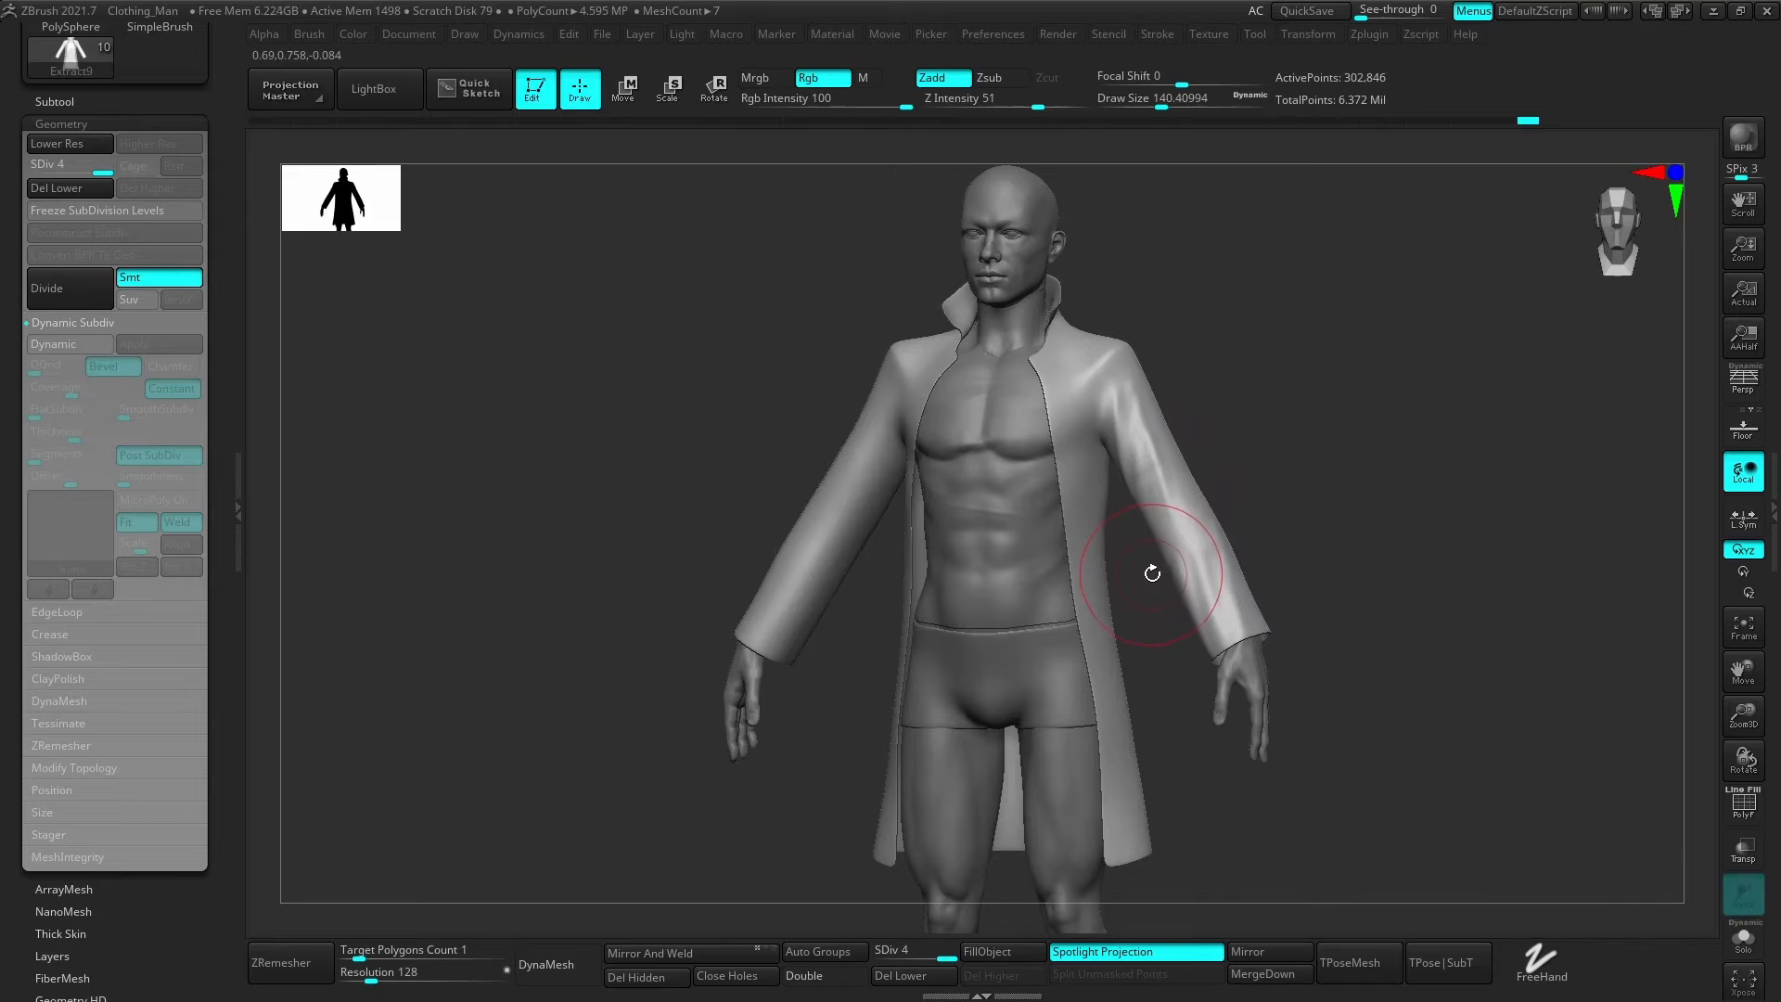